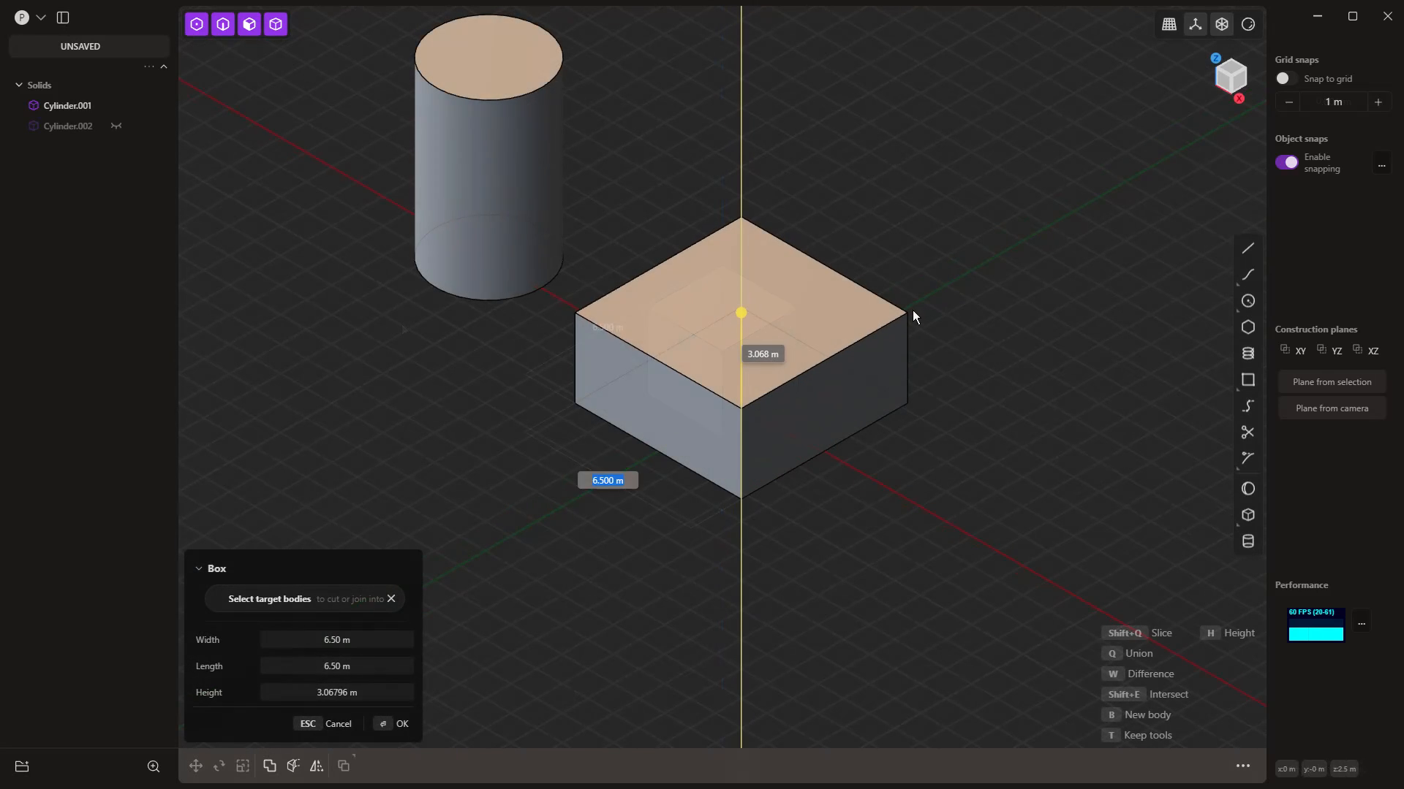
# Step: Set the new box's height to 6.5 m and complete it as a solid
pyautogui.press('Tab')
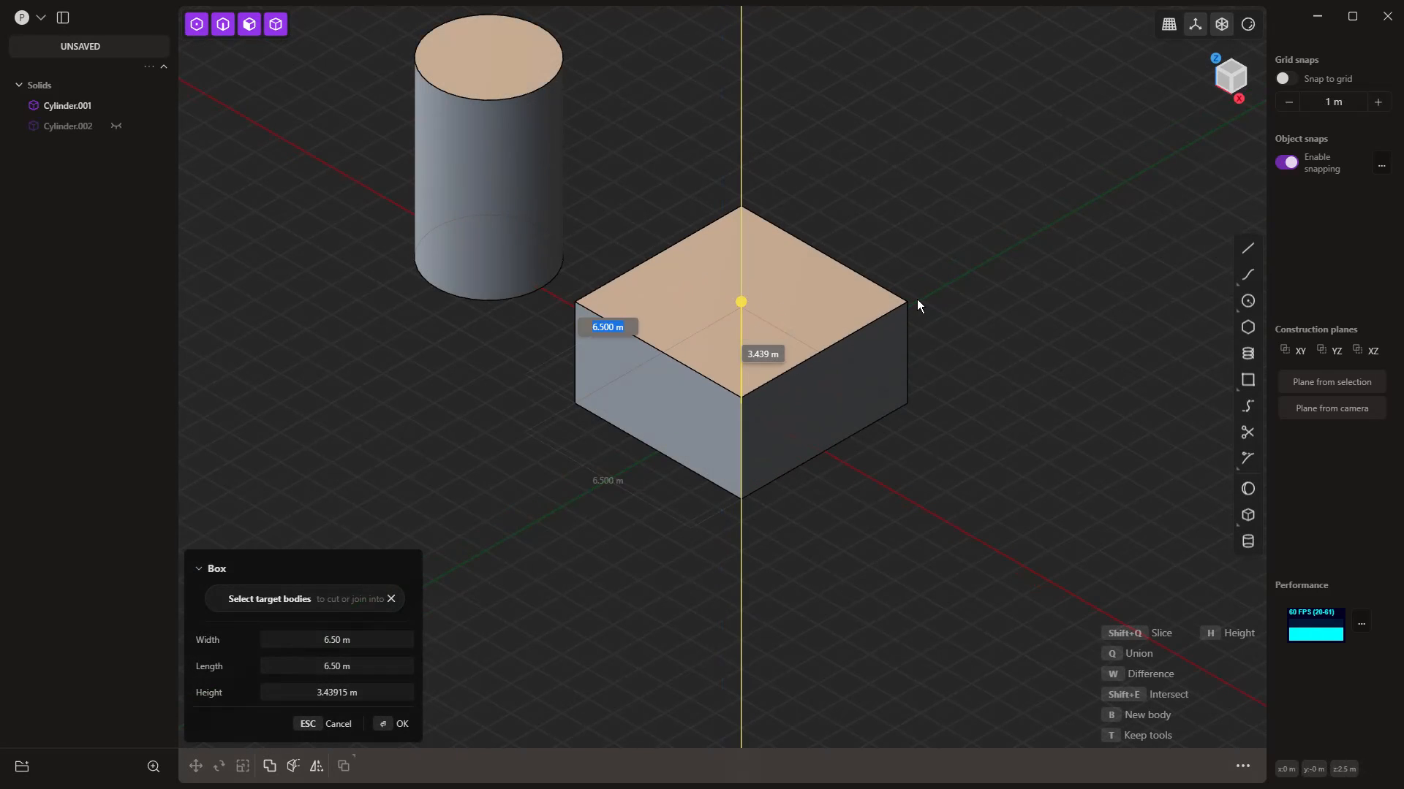
pyautogui.click(366, 692)
pyautogui.write('6.5')
pyautogui.press('Return')
pyautogui.press('Return')
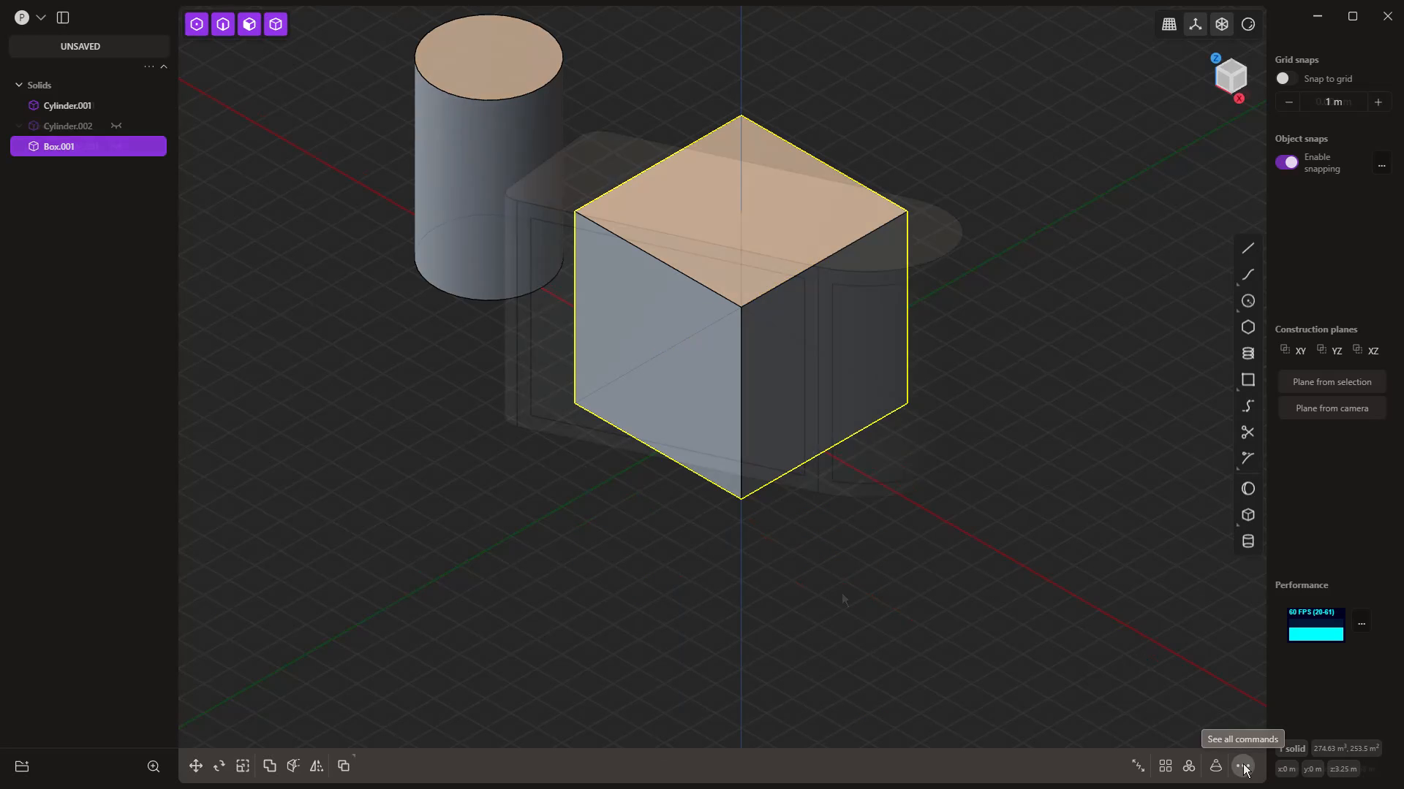
pyautogui.click(1243, 766)
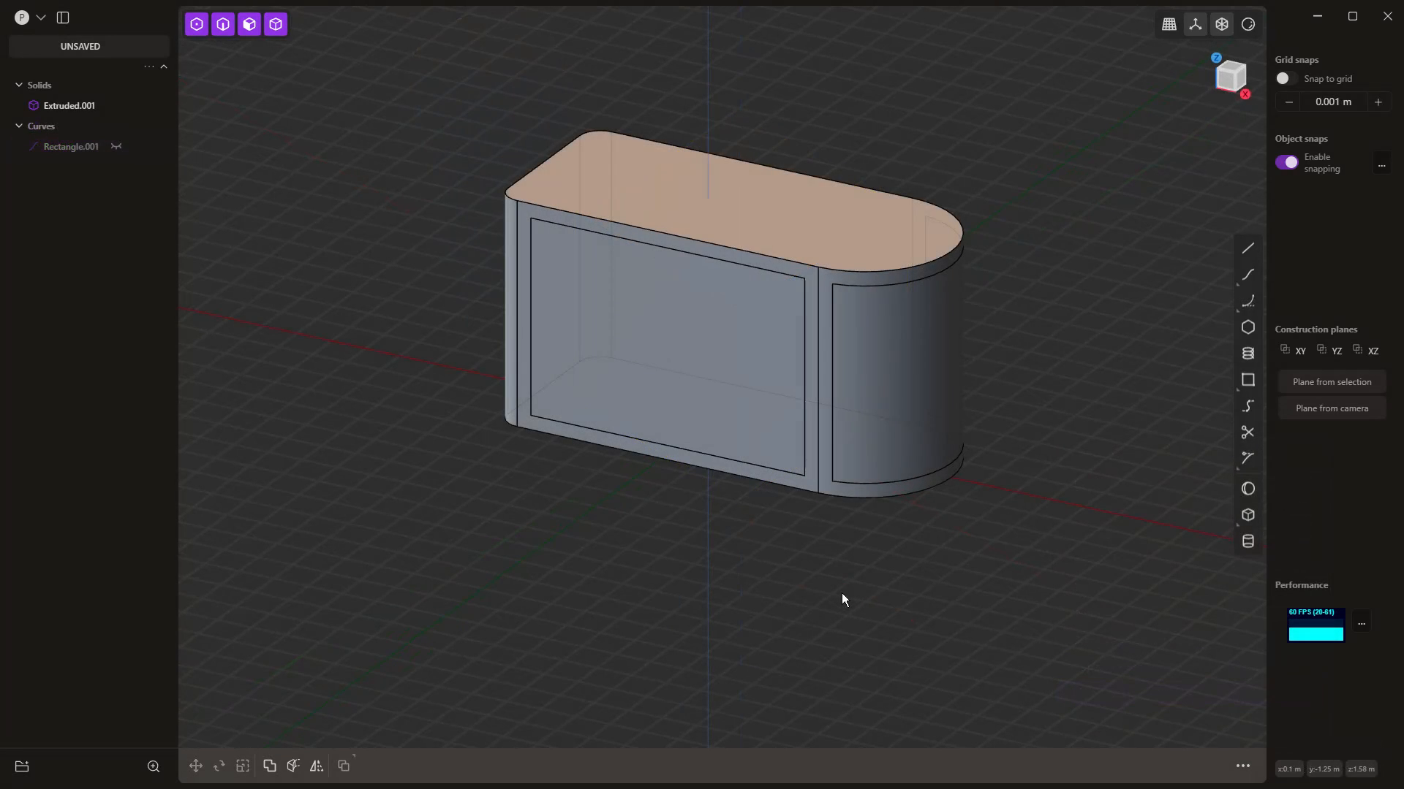
# Step: Offset the body's flat and curved inset panel faces together, moving them inward by about 0.088 m
pyautogui.click(898, 338)
pyautogui.click(898, 338)
pyautogui.keyDown('shift'); pyautogui.click(779, 321); pyautogui.keyUp('shift')
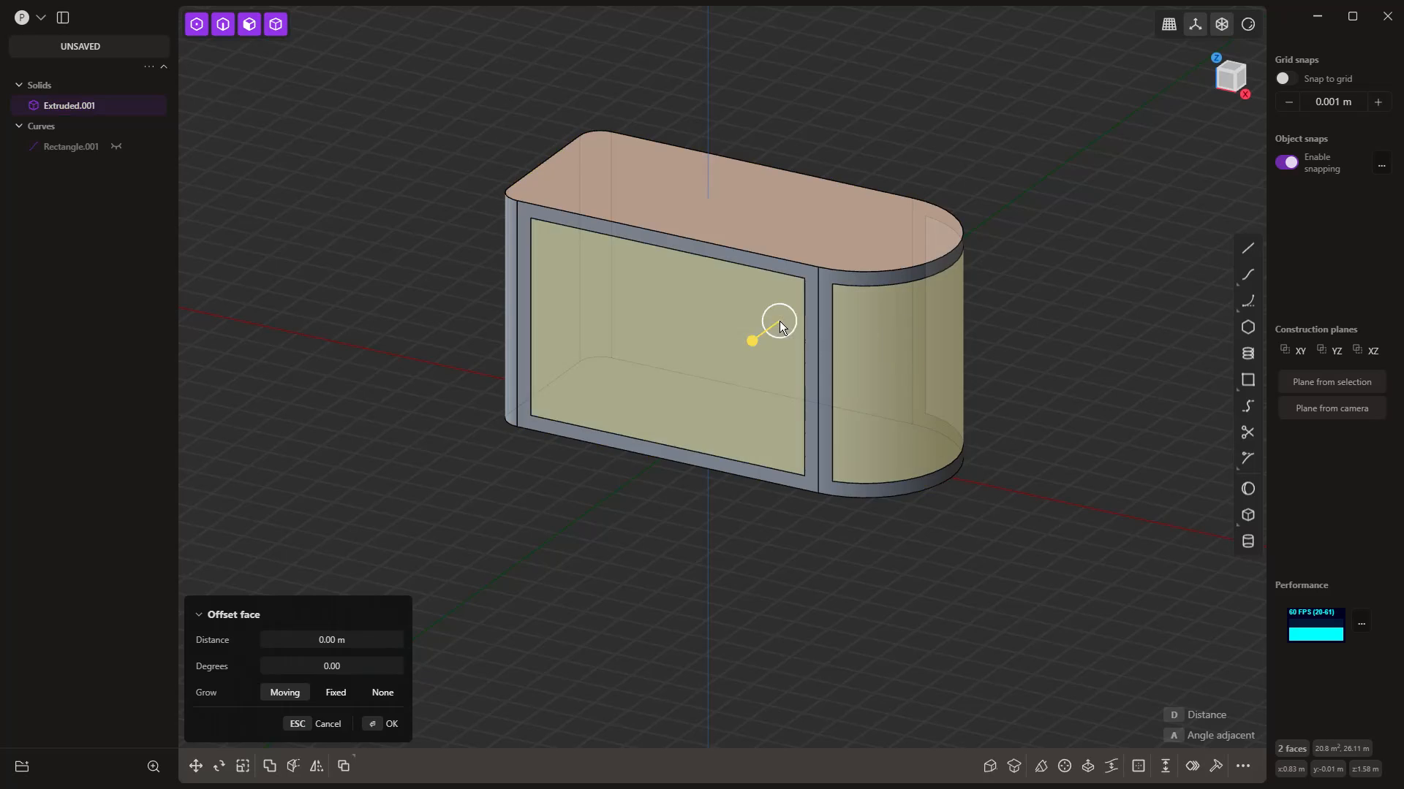
pyautogui.moveTo(777, 323); pyautogui.dragTo(704, 397, button='middle')
pyautogui.moveTo(705, 339); pyautogui.dragTo(1013, 524)
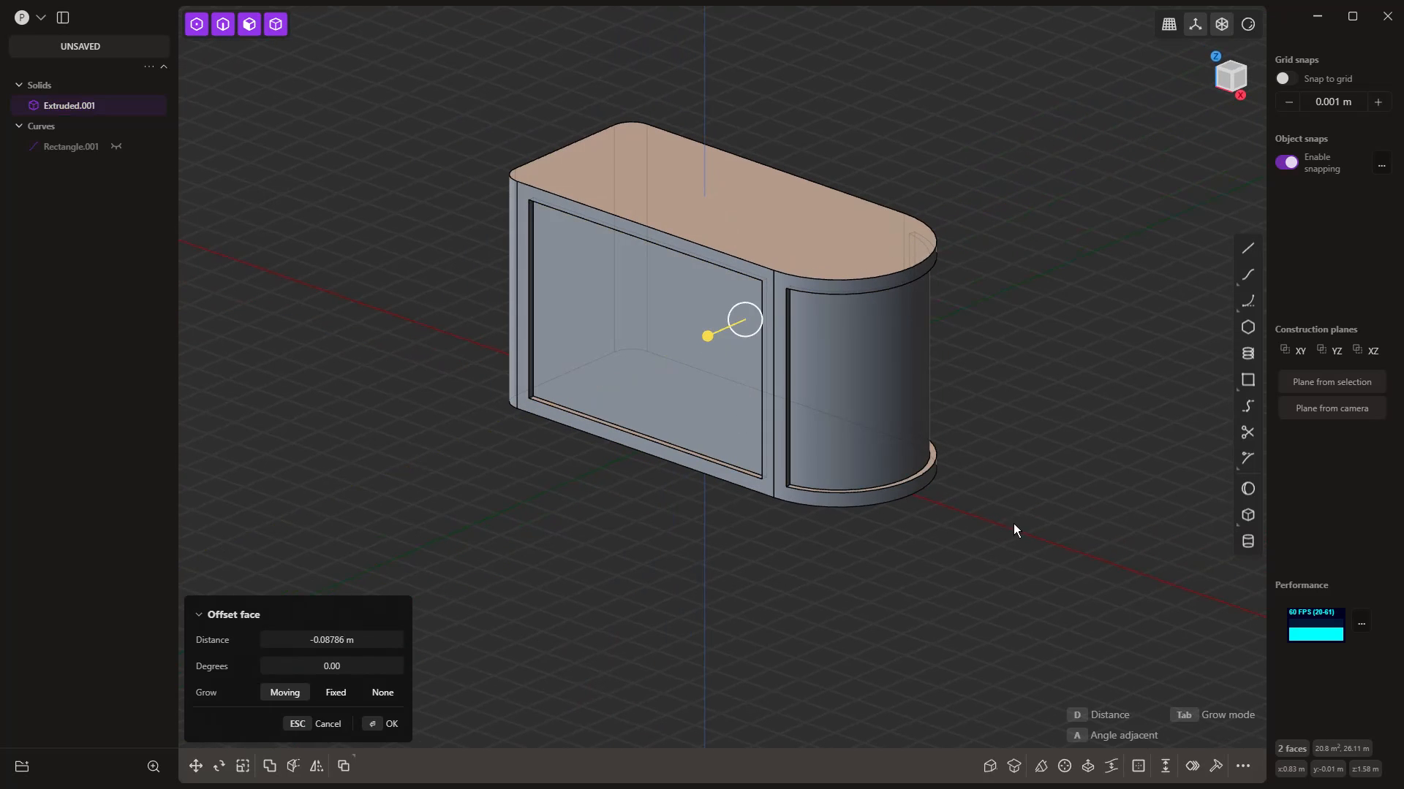
pyautogui.press('Tab')
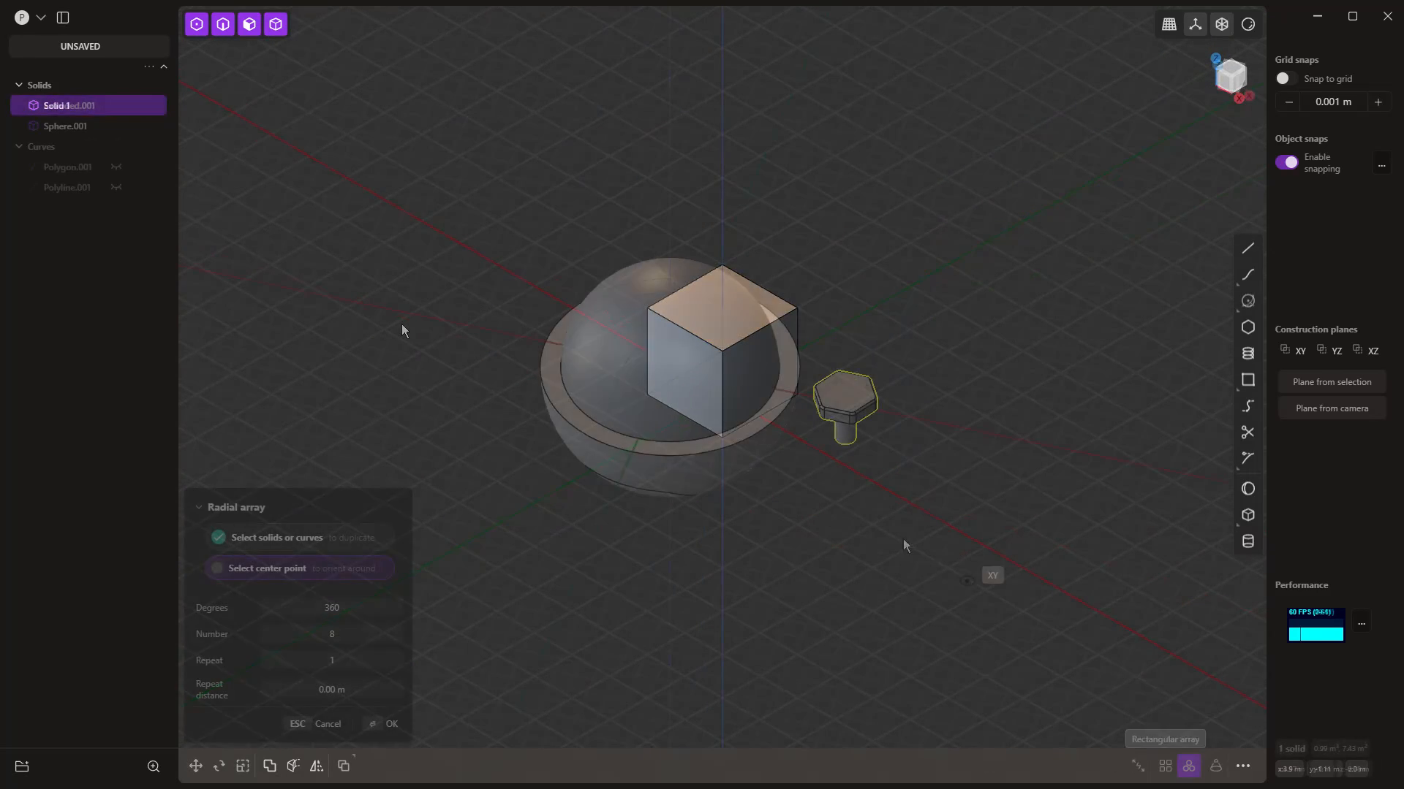
# Step: Radially array the hexagonal bolt through 360 degrees about the sphere's center and reduce the number to 1
pyautogui.click(678, 374)
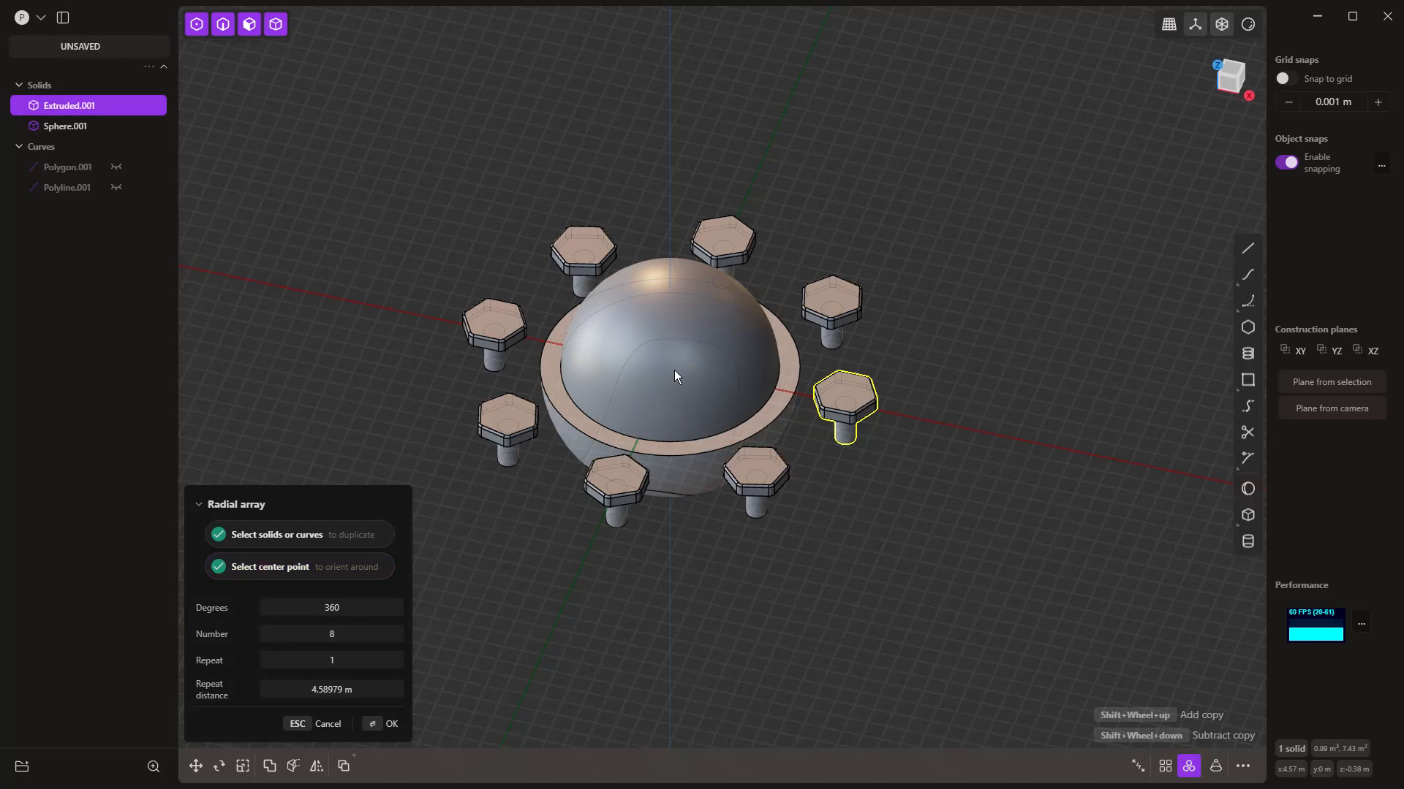
pyautogui.keyDown('shift'); pyautogui.scroll(-2, 738, 600); pyautogui.keyUp('shift')
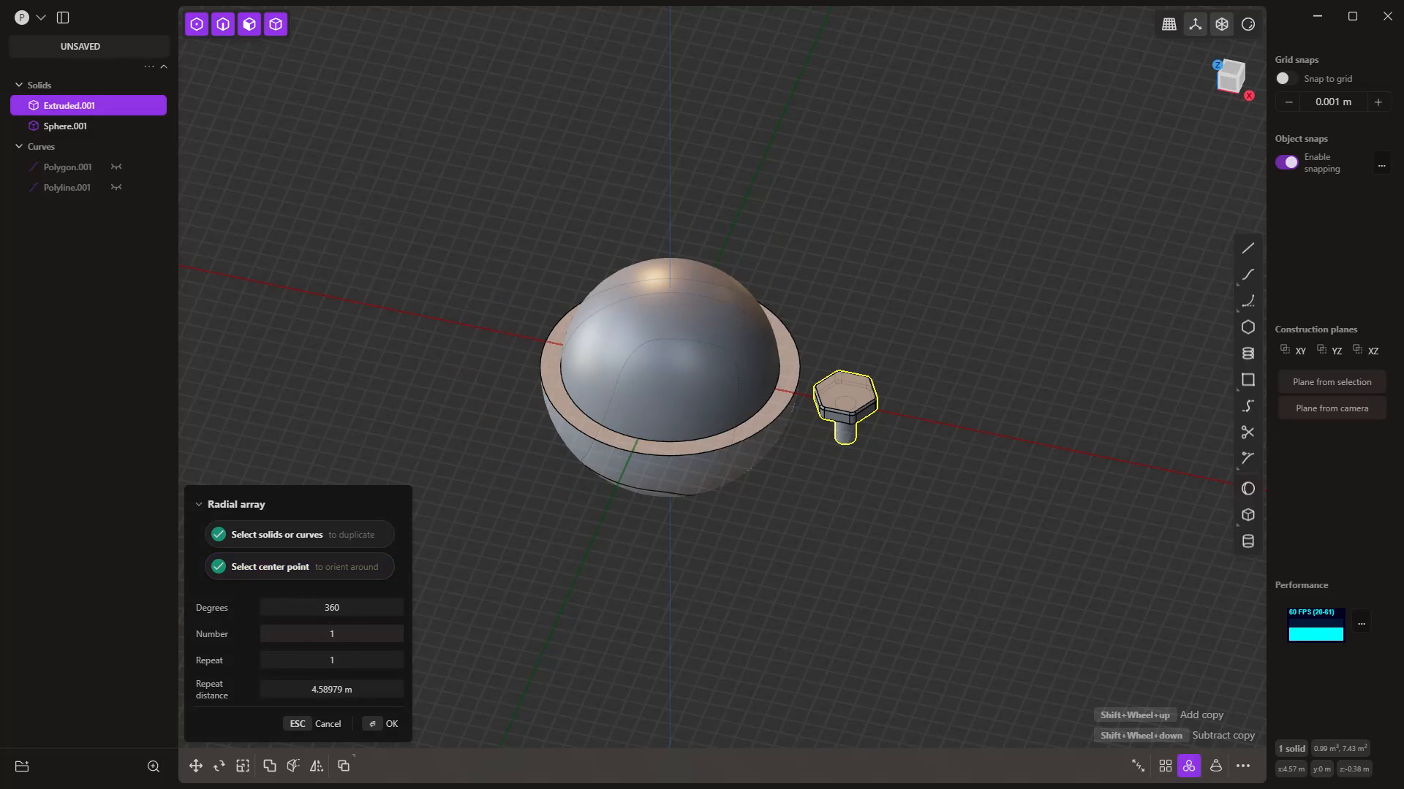
# Step: Hide the curved cut-out piece standing beside the notched cylinder
pyautogui.click(375, 340)
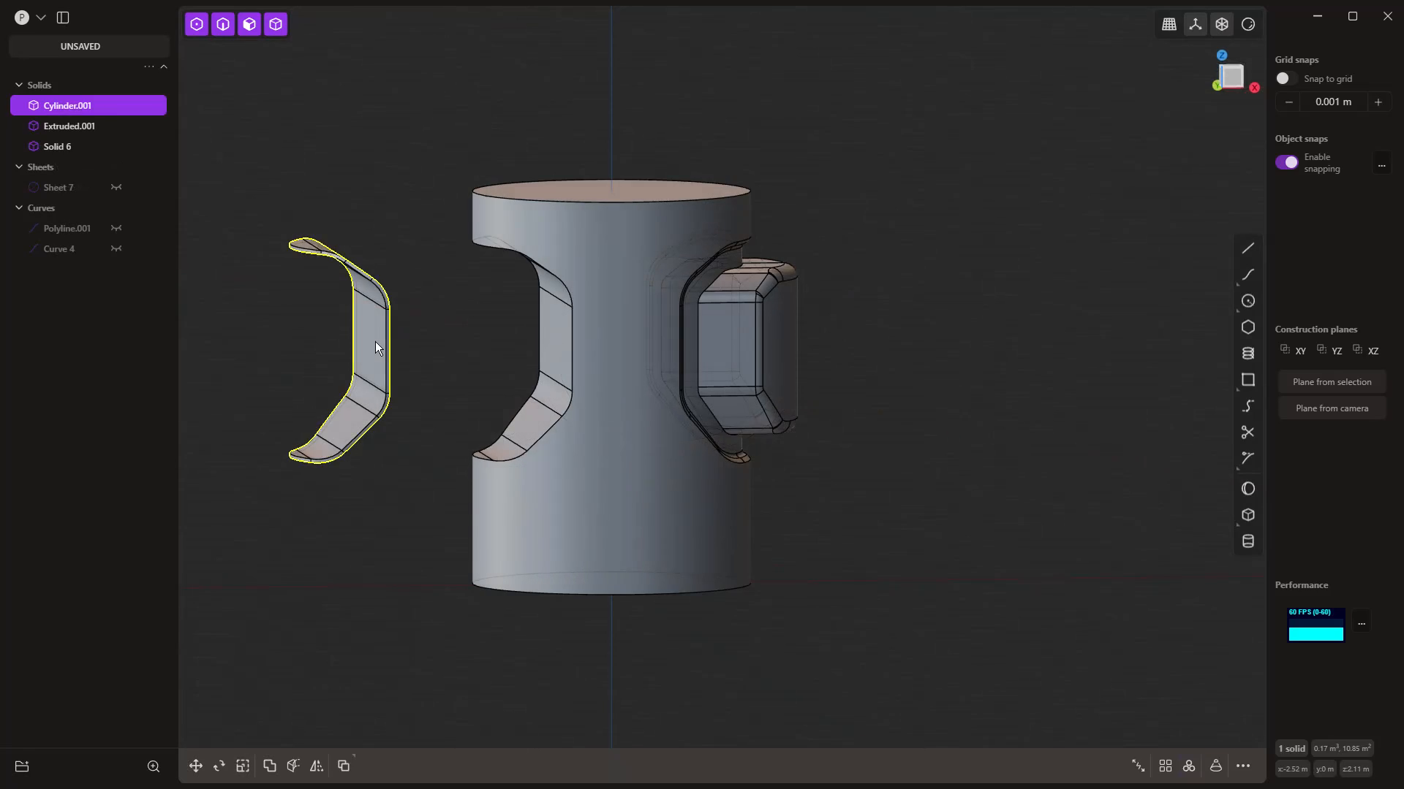
pyautogui.press('h')
pyautogui.moveTo(375, 340); pyautogui.dragTo(451, 426, button='middle')
# Step: Select only the side notch's faces from the front view and hollow the solid from them by a slight thickness
pyautogui.click(1231, 76)
pyautogui.click(249, 24)
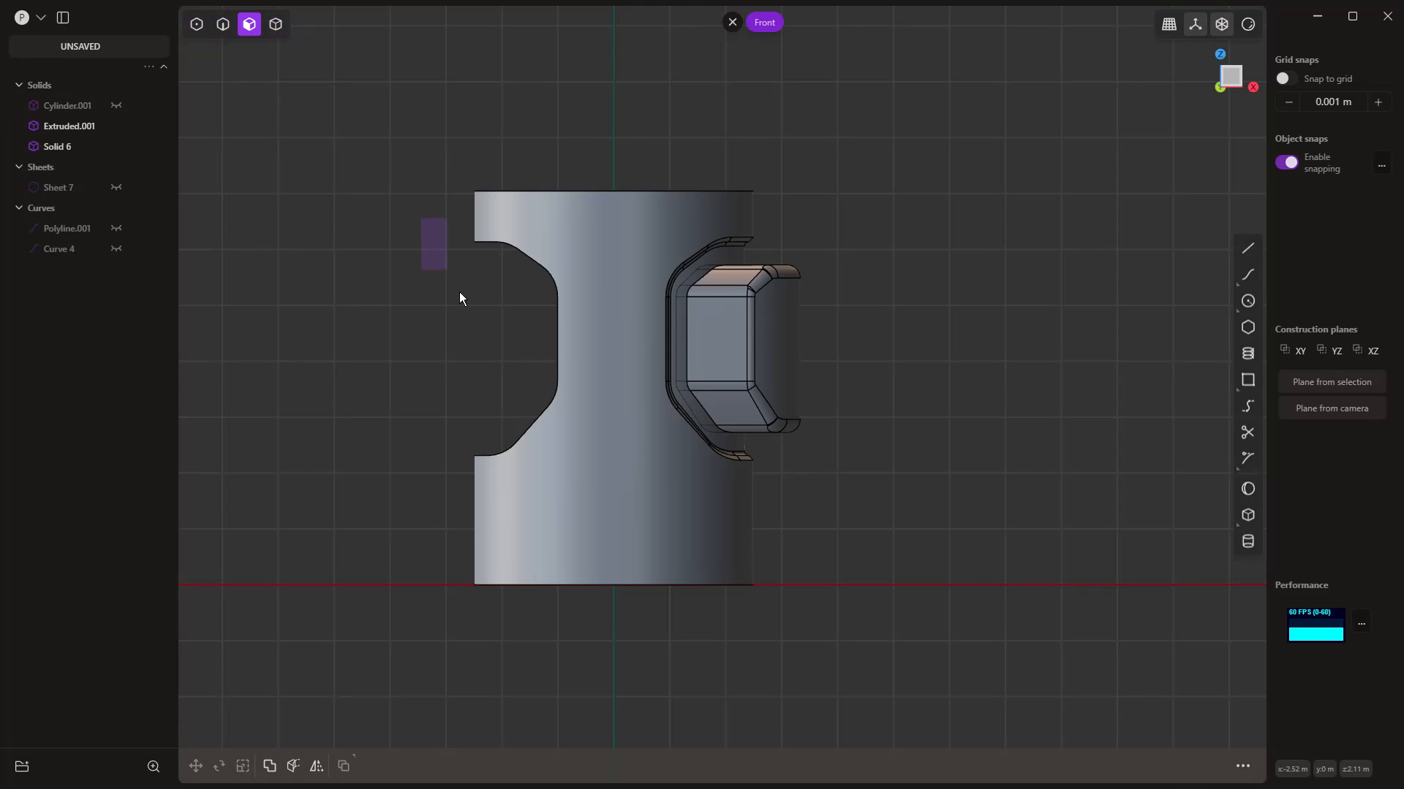
pyautogui.moveTo(459, 291); pyautogui.dragTo(565, 506)
pyautogui.moveTo(439, 401); pyautogui.dragTo(505, 364, button='middle')
pyautogui.write('fholl')
pyautogui.press('Return')
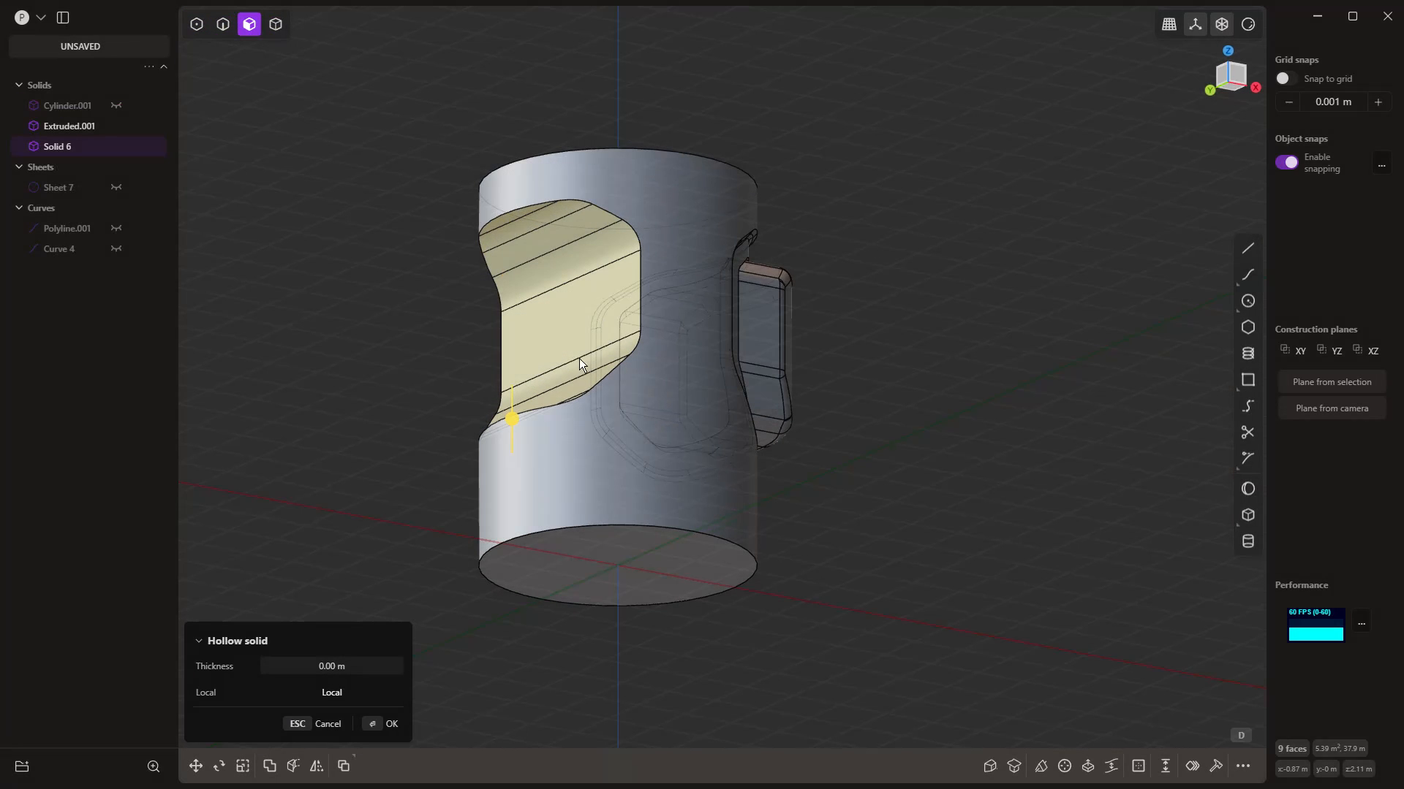
pyautogui.moveTo(516, 414); pyautogui.dragTo(515, 421)
pyautogui.press('Return')
# Step: Clear the selection and unhide all hidden objects around the cylinder
pyautogui.click(416, 309)
pyautogui.moveTo(415, 309); pyautogui.dragTo(348, 282, button='middle')
pyautogui.hotkey('alt', 'h')
pyautogui.moveTo(440, 482); pyautogui.dragTo(418, 475, button='middle')
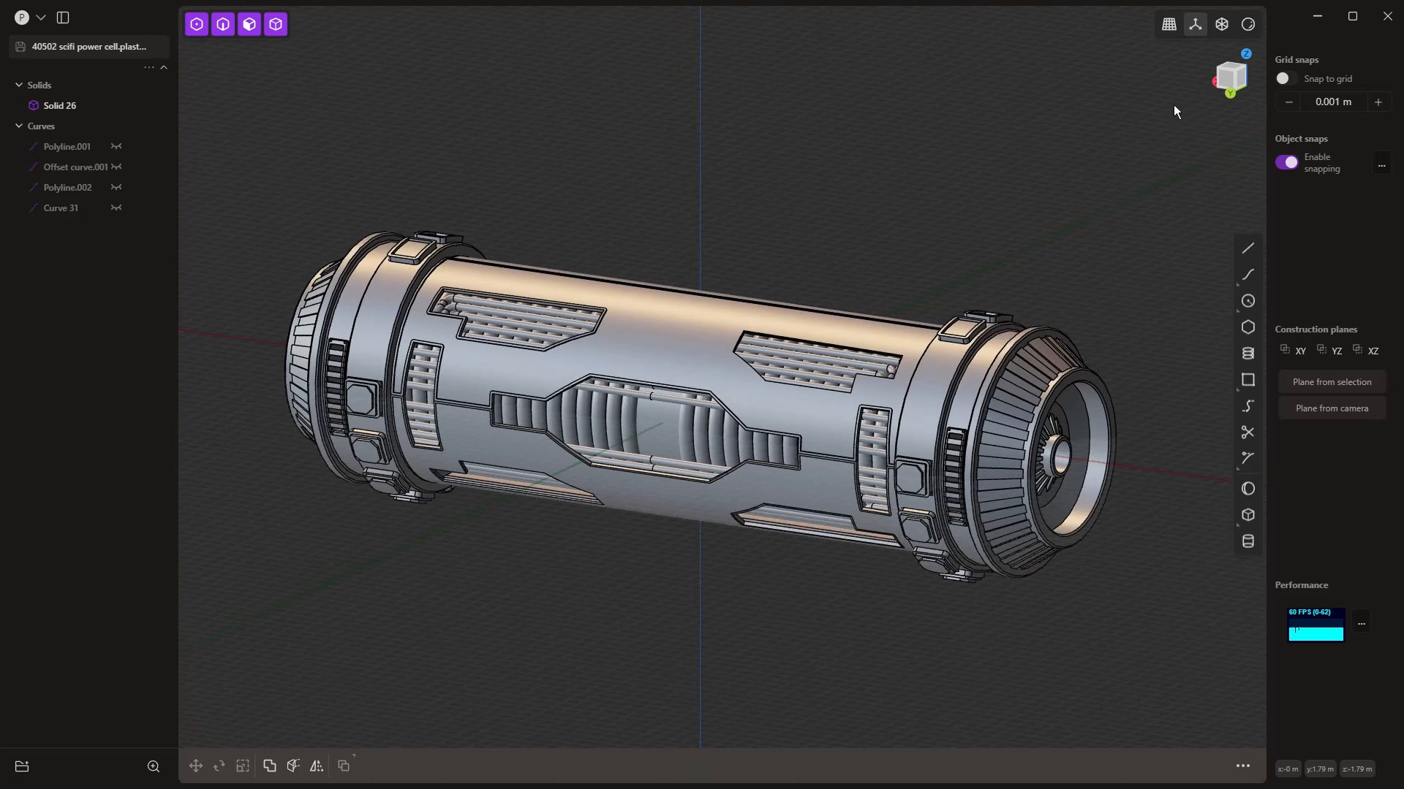
# Step: Turn off the edge display for the sci-fi power cell and examine its grilles and vent slots up close
pyautogui.click(1248, 25)
pyautogui.click(1172, 183)
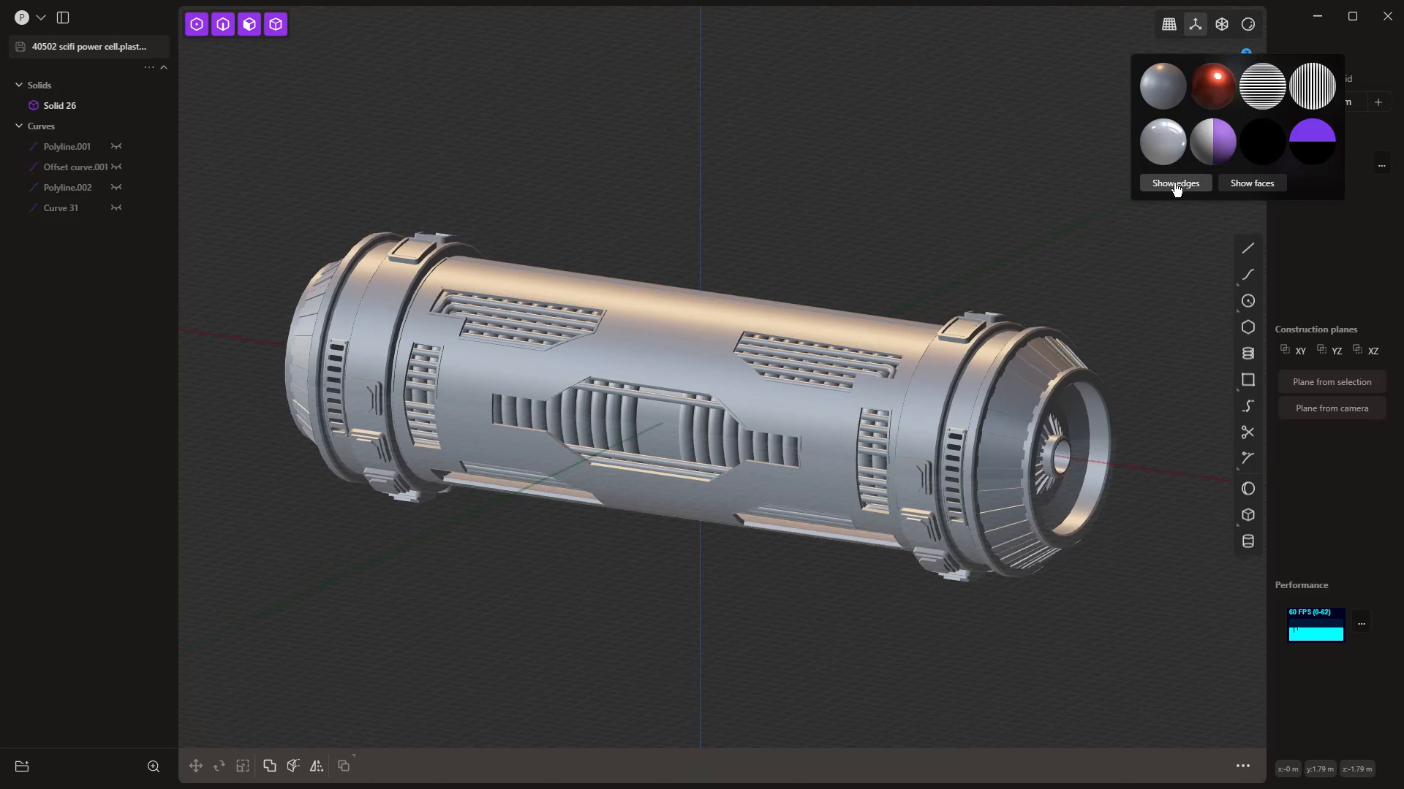
pyautogui.moveTo(955, 193); pyautogui.dragTo(880, 280, button='middle')
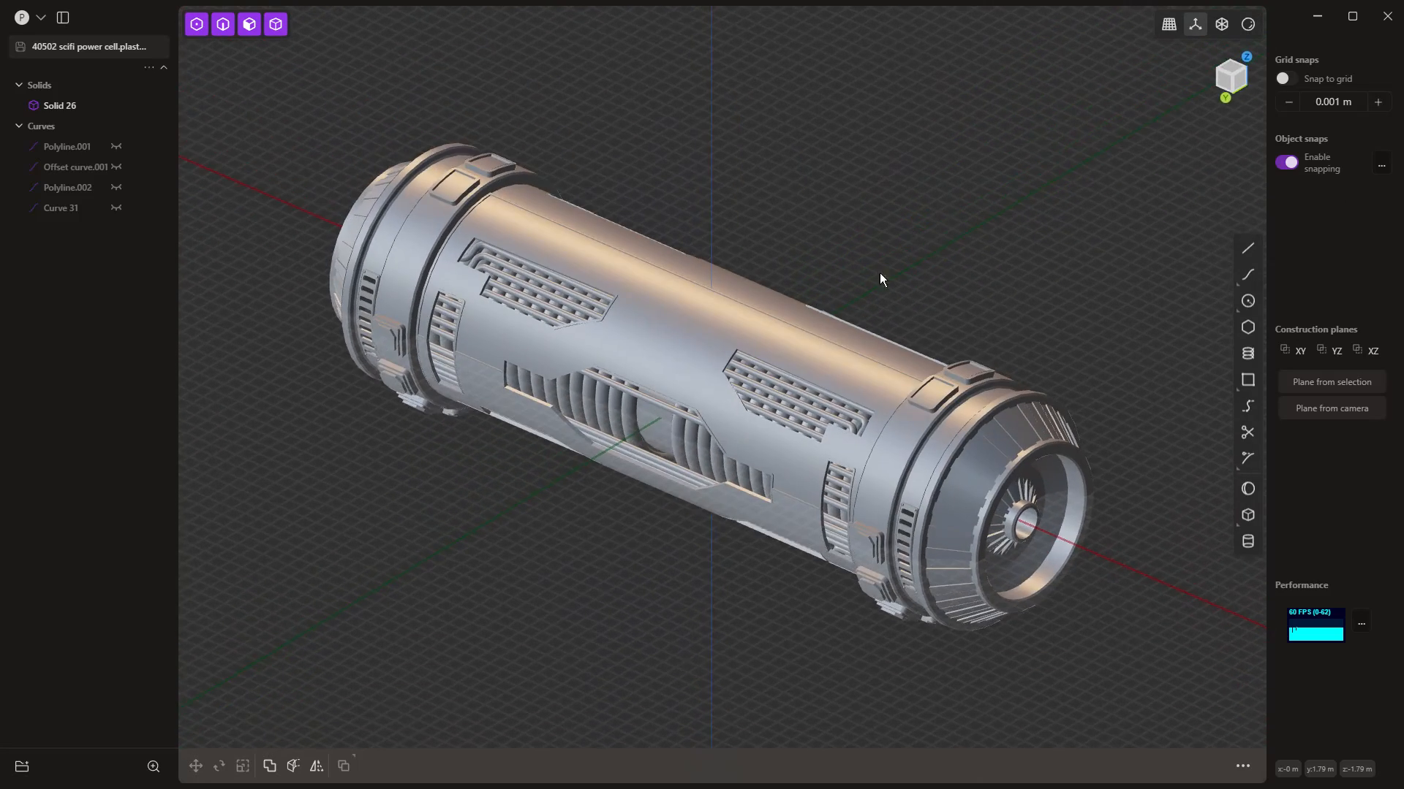
pyautogui.scroll(3, 829, 360)
pyautogui.scroll(6, 827, 355)
pyautogui.moveTo(632, 380); pyautogui.dragTo(697, 275, button='middle')
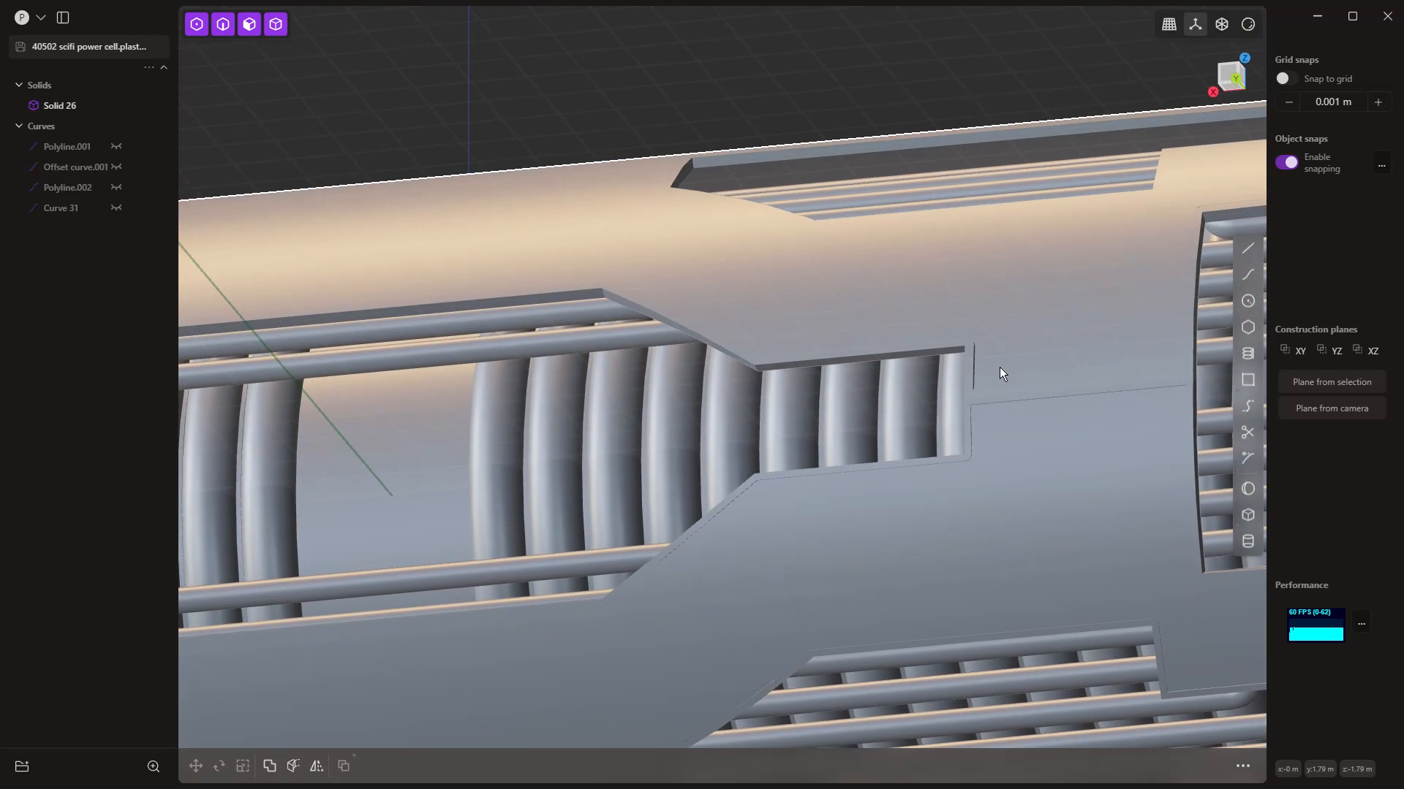
pyautogui.scroll(5, 998, 367)
pyautogui.moveTo(987, 371); pyautogui.dragTo(1104, 323, button='middle')
pyautogui.scroll(-7, 701, 378)
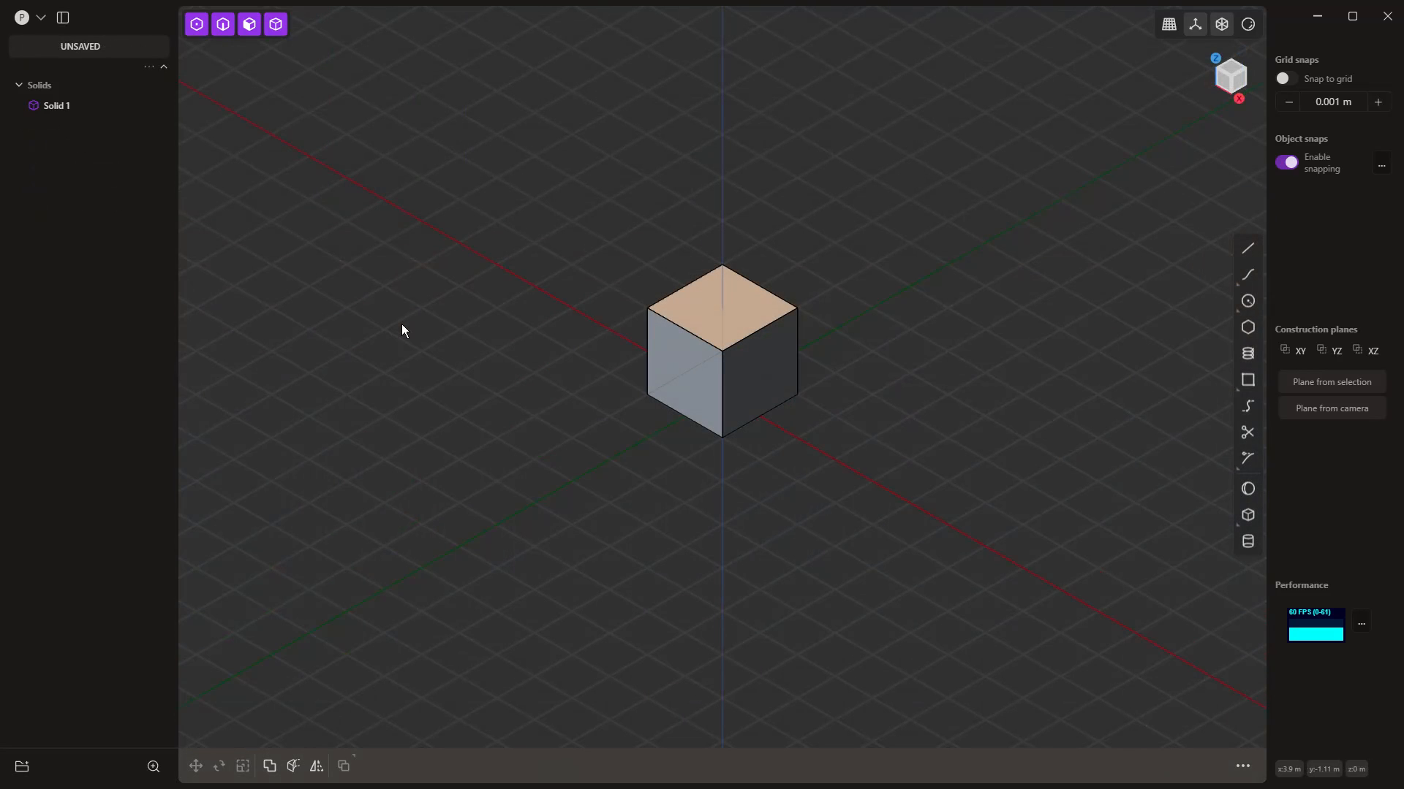
# Step: Delete the default cube from the startup scene
pyautogui.click(44, 25)
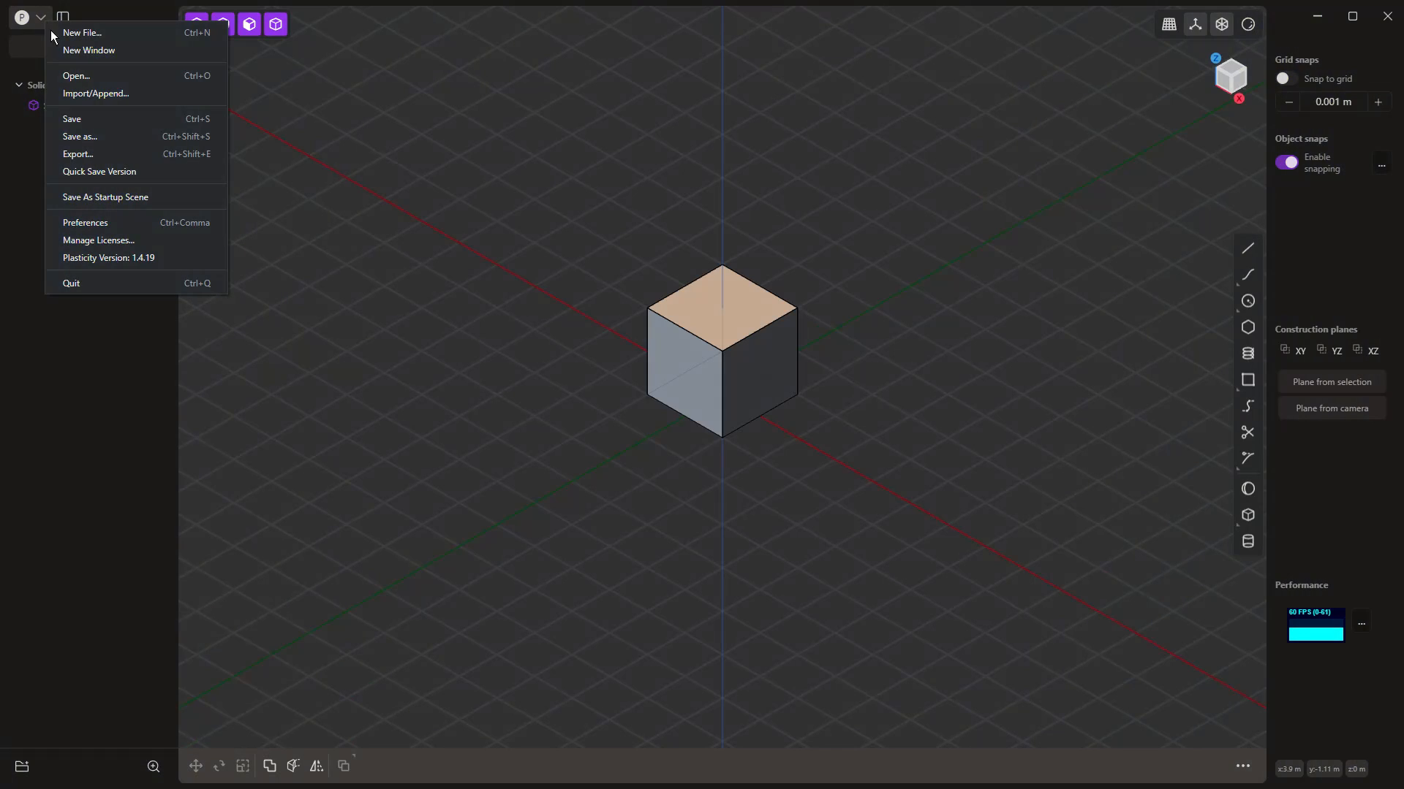
pyautogui.click(347, 287)
pyautogui.click(716, 348)
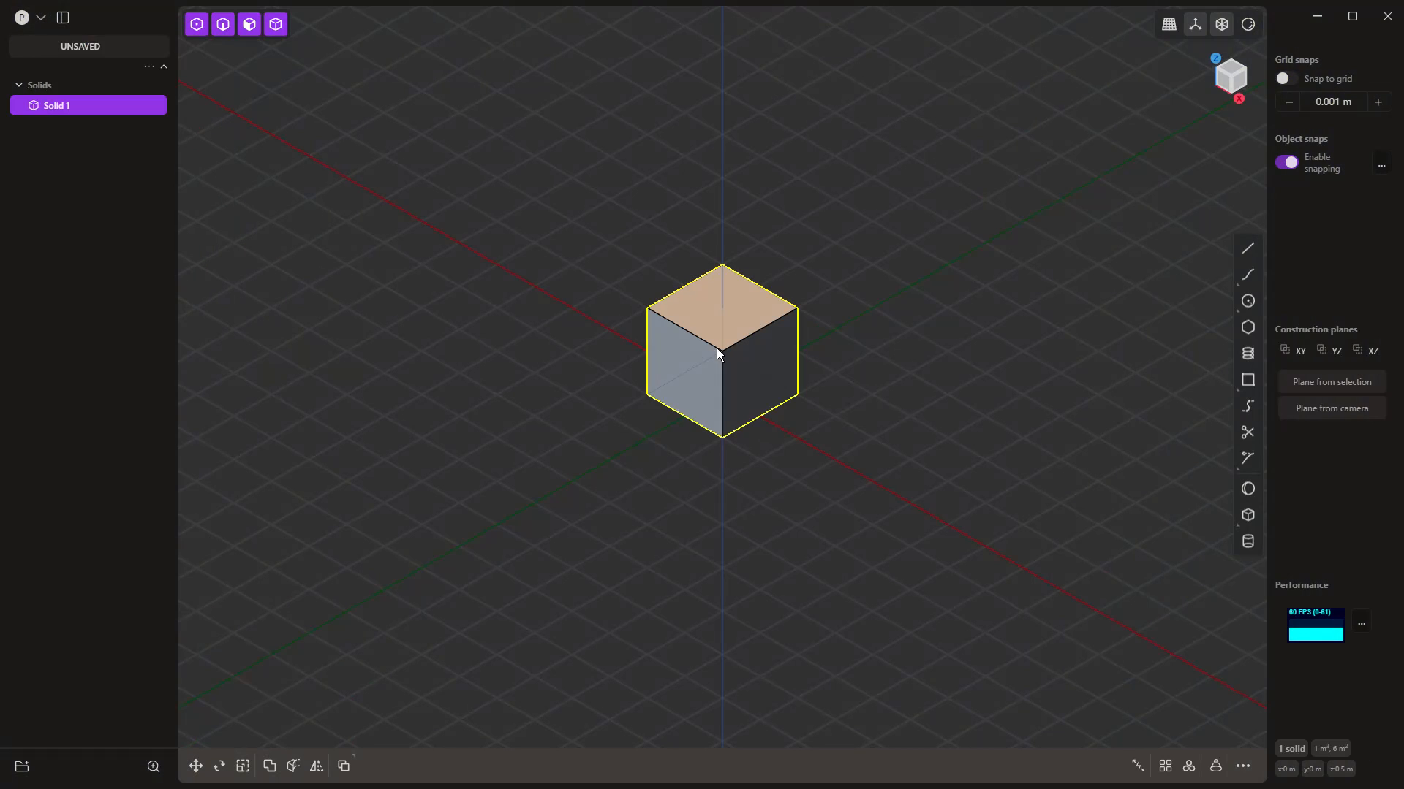
pyautogui.press('Delete')
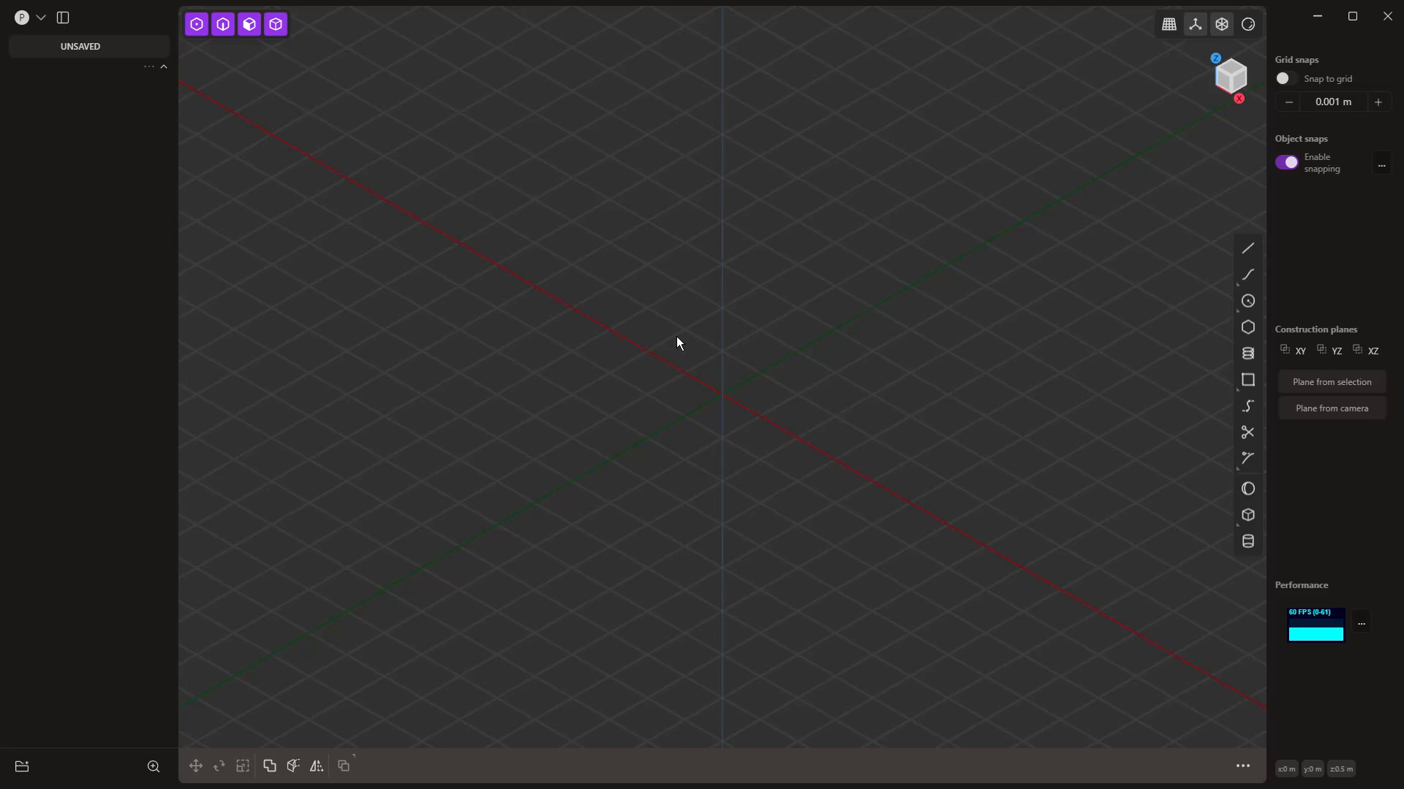
# Step: In the front view, start a line profile at the origin with a long horizontal base along the positive X axis
pyautogui.press('1')
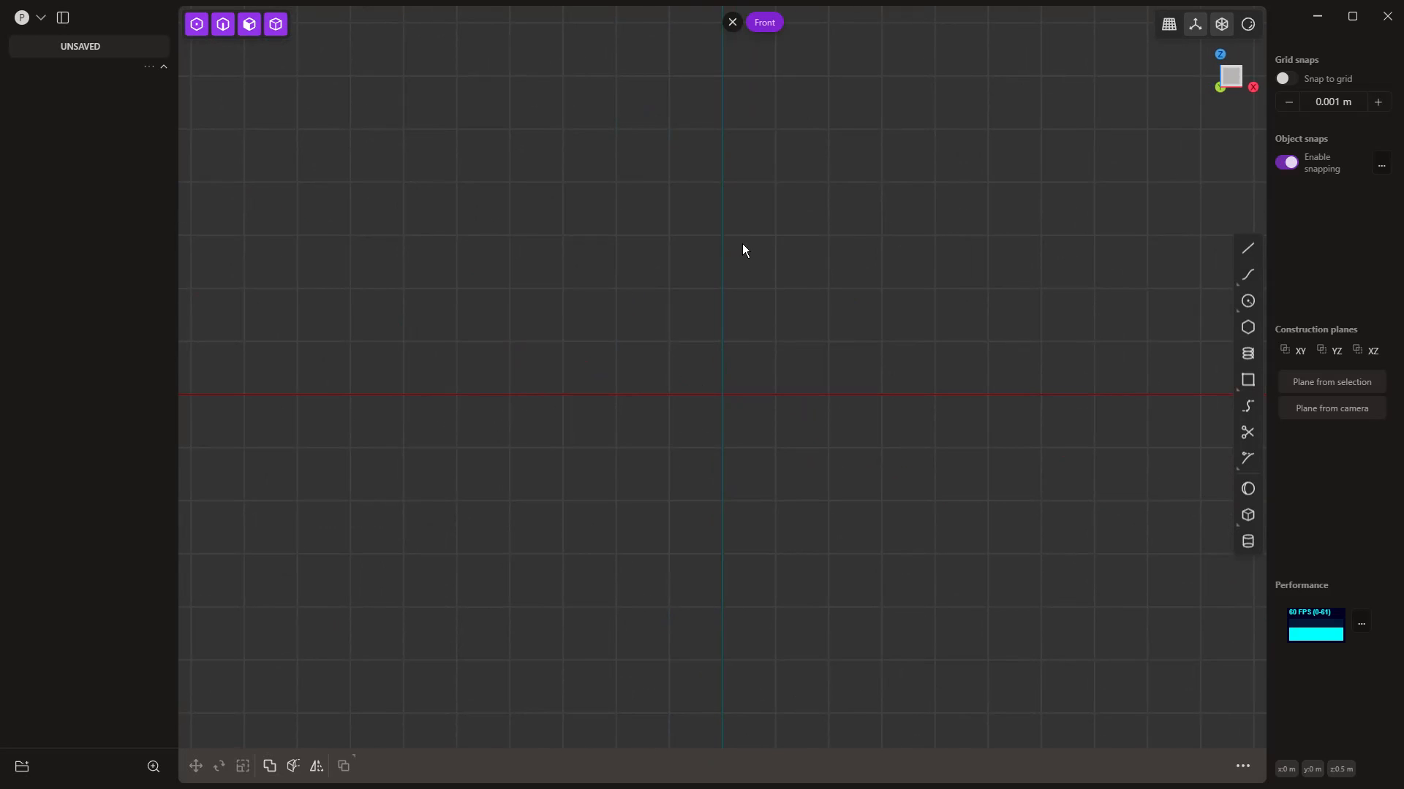
pyautogui.moveTo(850, 217); pyautogui.dragTo(449, 392, button='middle')
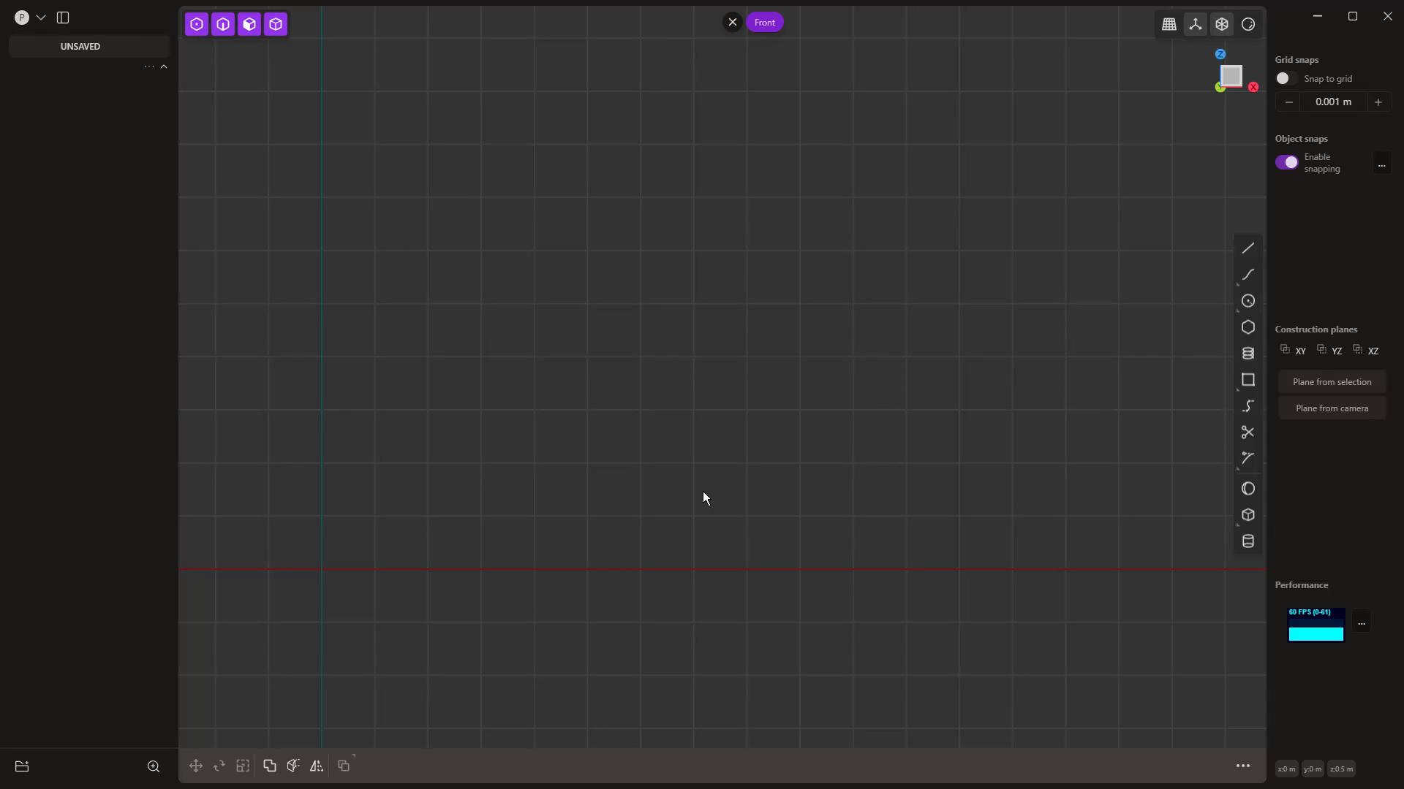
pyautogui.click(1247, 249)
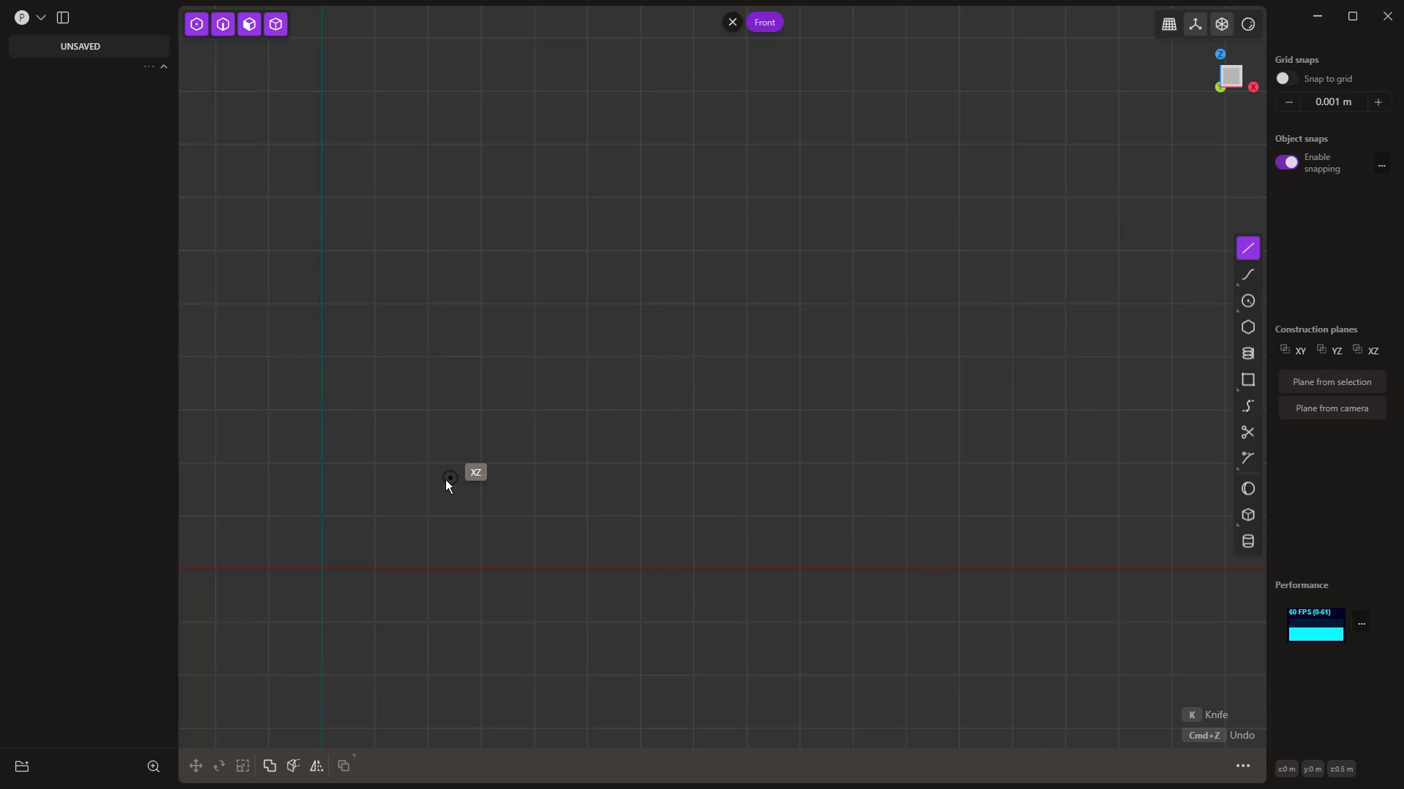
pyautogui.click(323, 569)
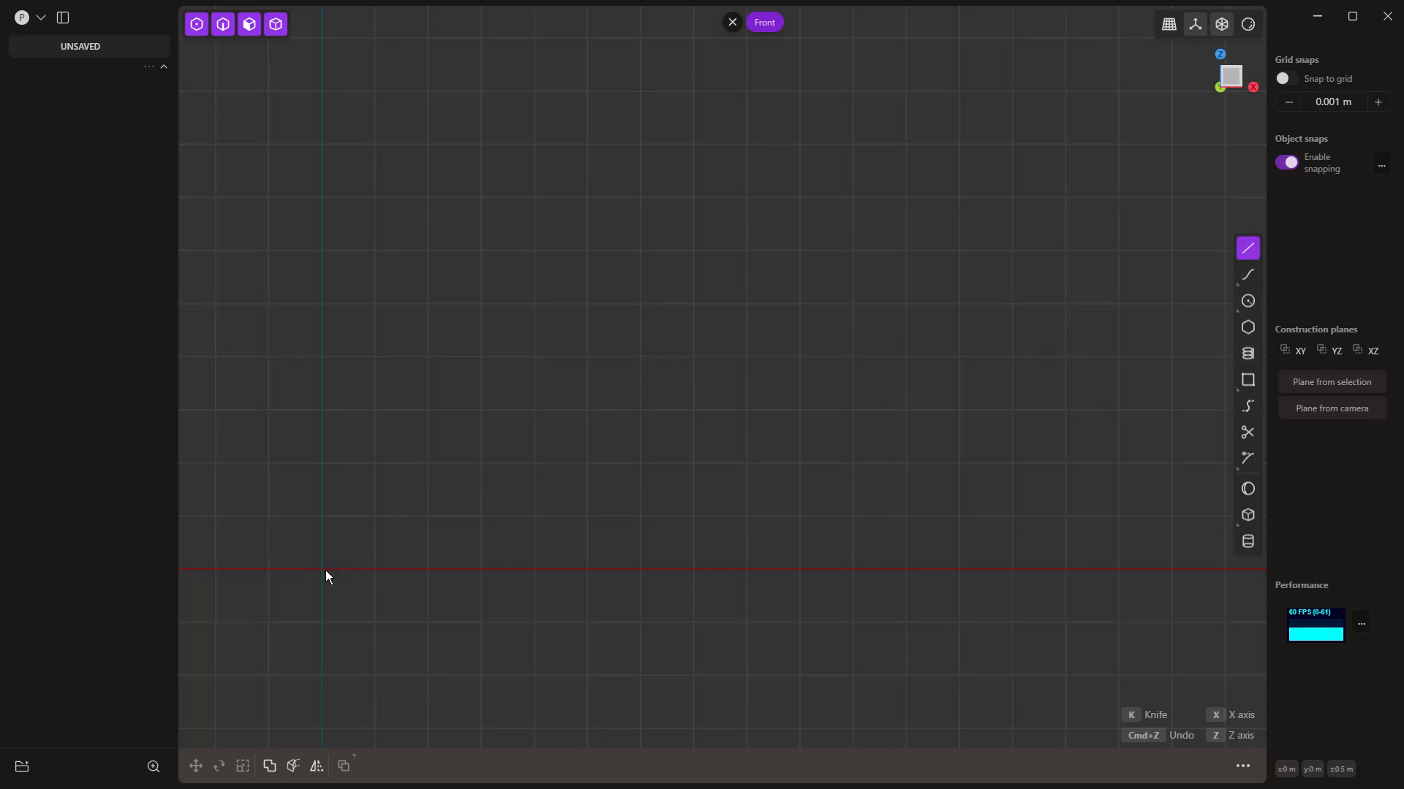
pyautogui.click(1017, 570)
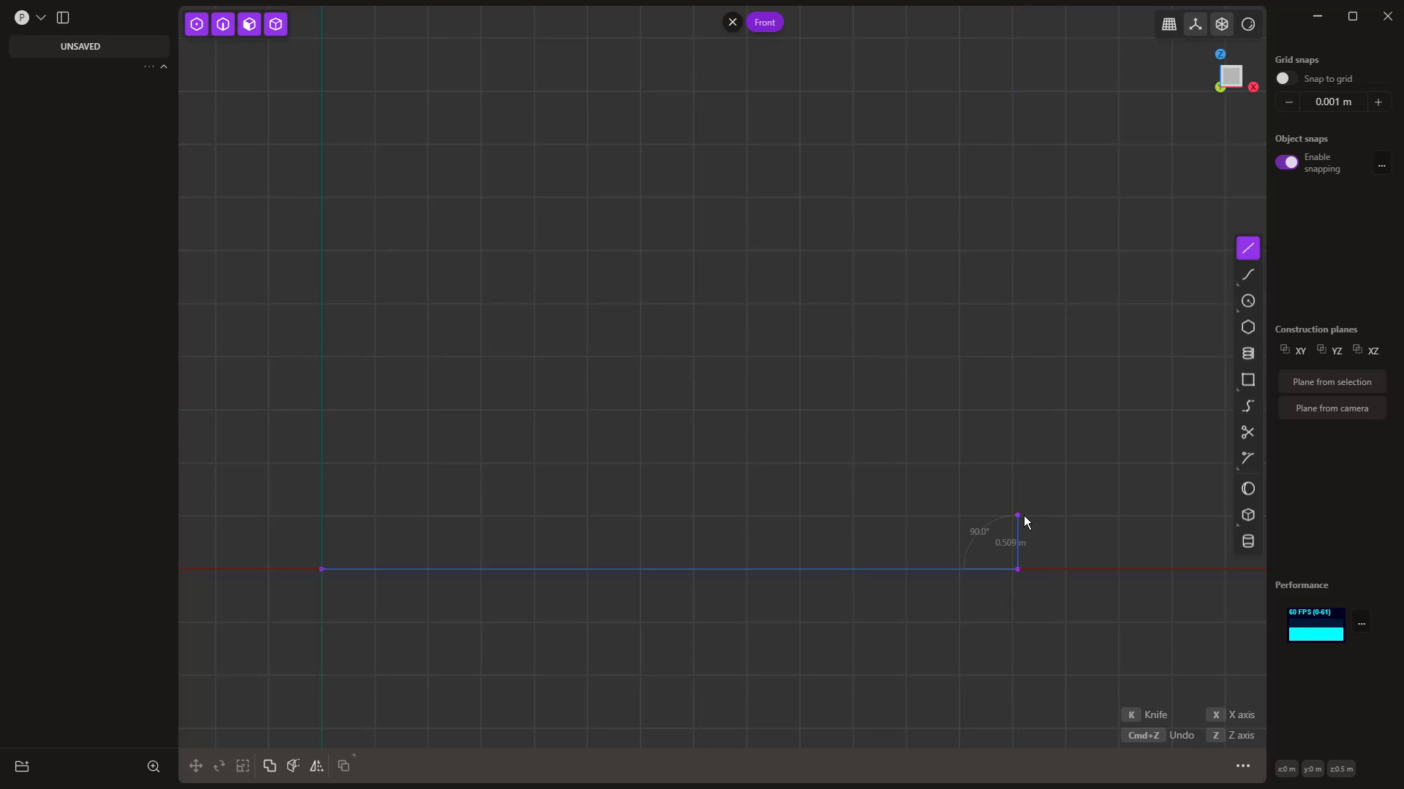
# Step: Continue the profile with a vertical edge about 0.51 m high and a thin rectangular lip projecting outward
pyautogui.click(1024, 515)
pyautogui.click(1053, 506)
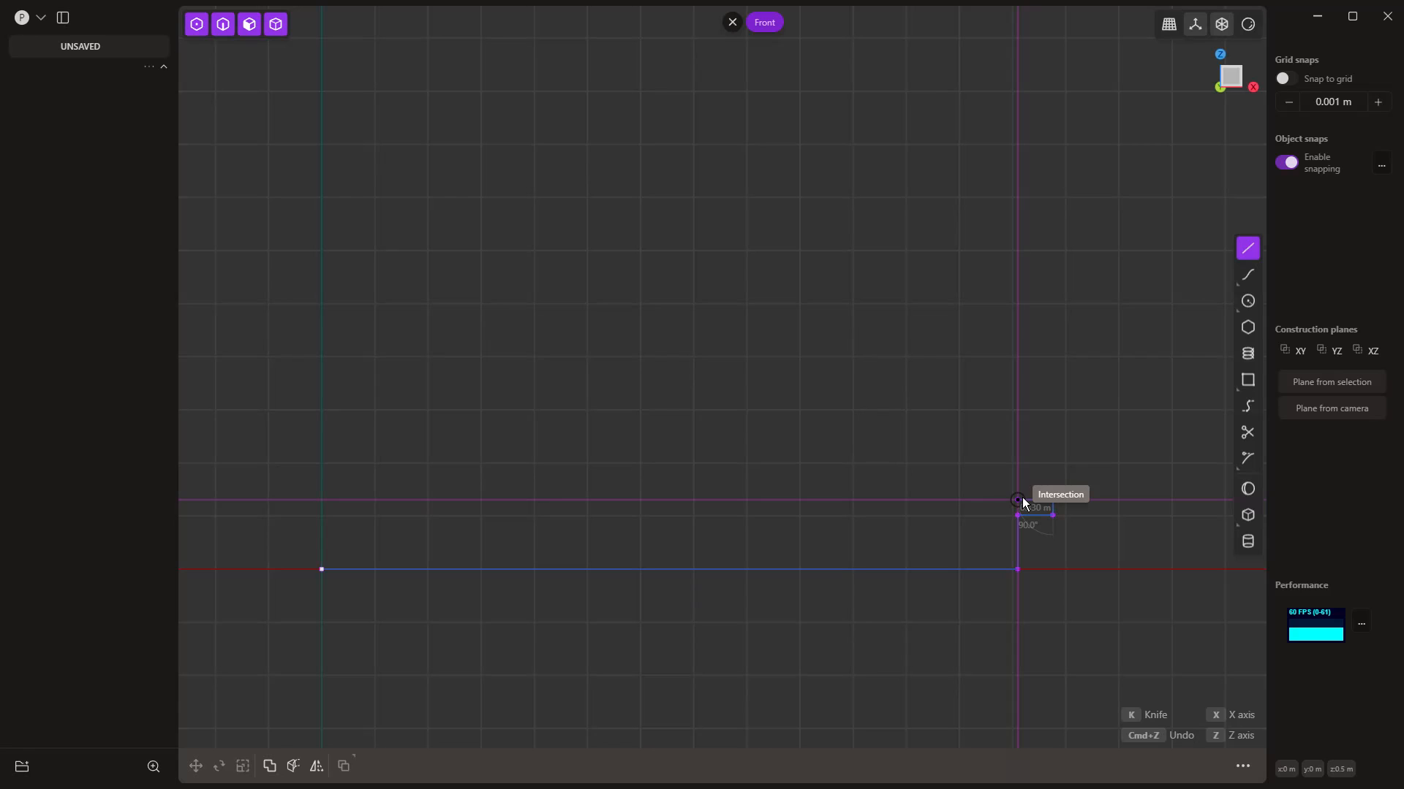
pyautogui.click(1022, 499)
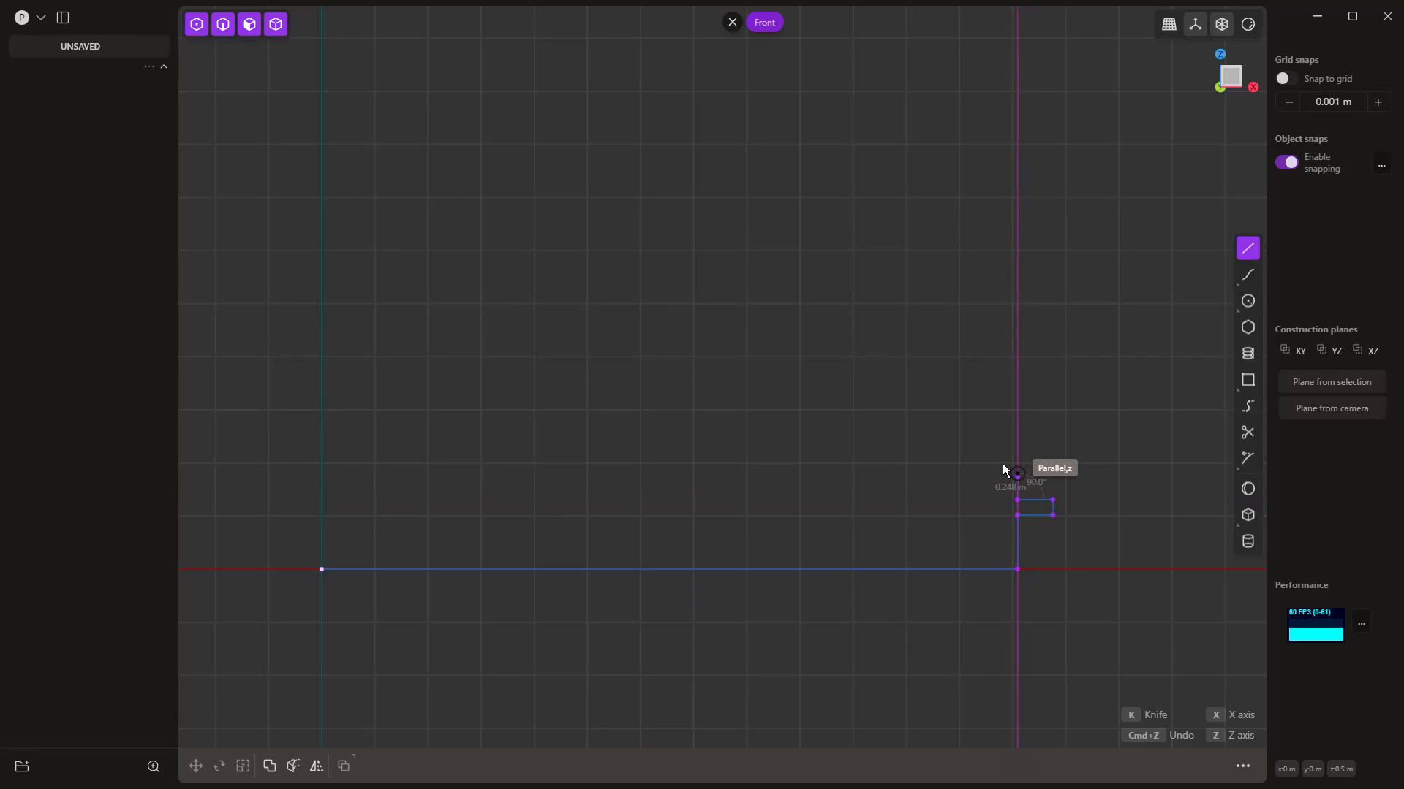
# Step: Draw the side recess with an inward slope about 0.70 m long, a short vertical edge and an outward slope ending in line with the base's end
pyautogui.click(983, 434)
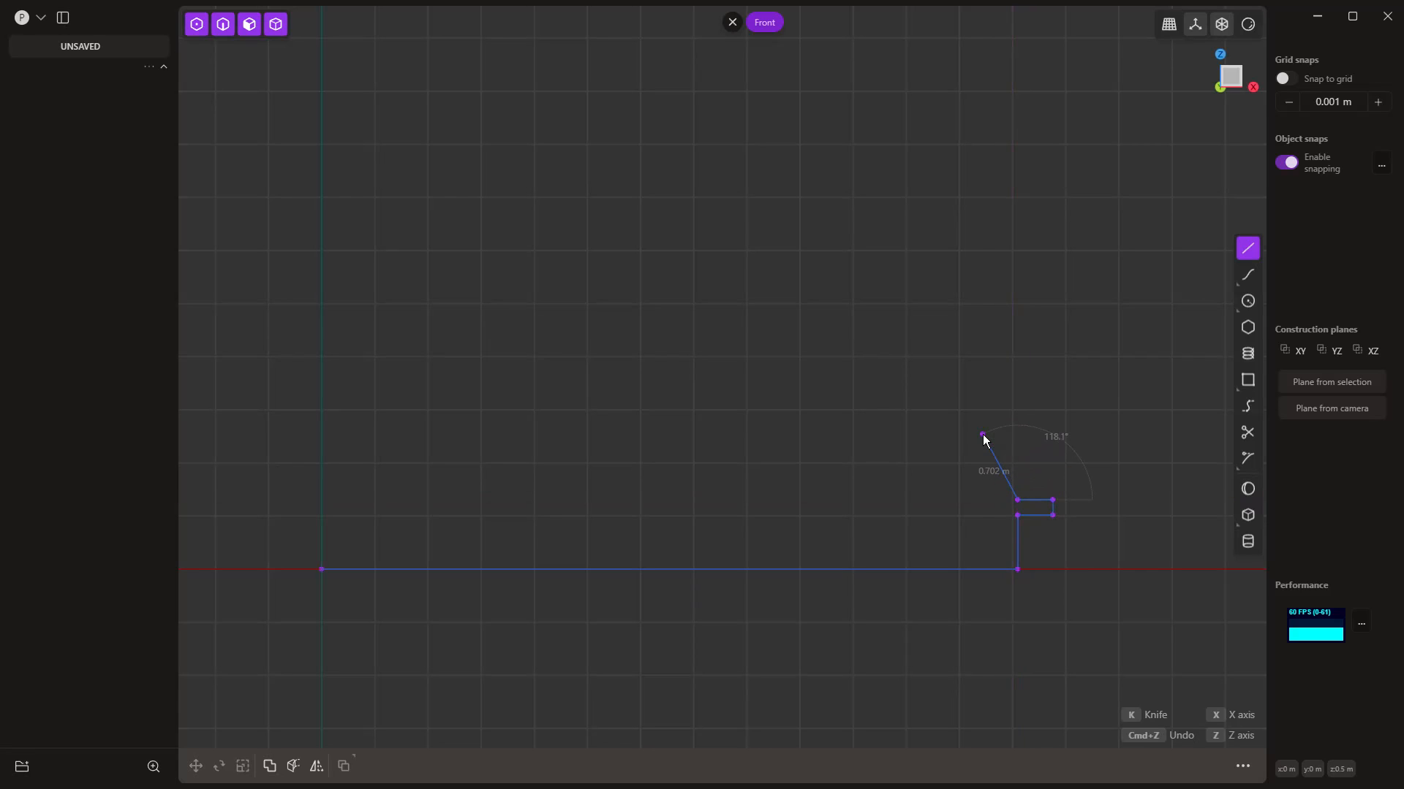
pyautogui.click(982, 392)
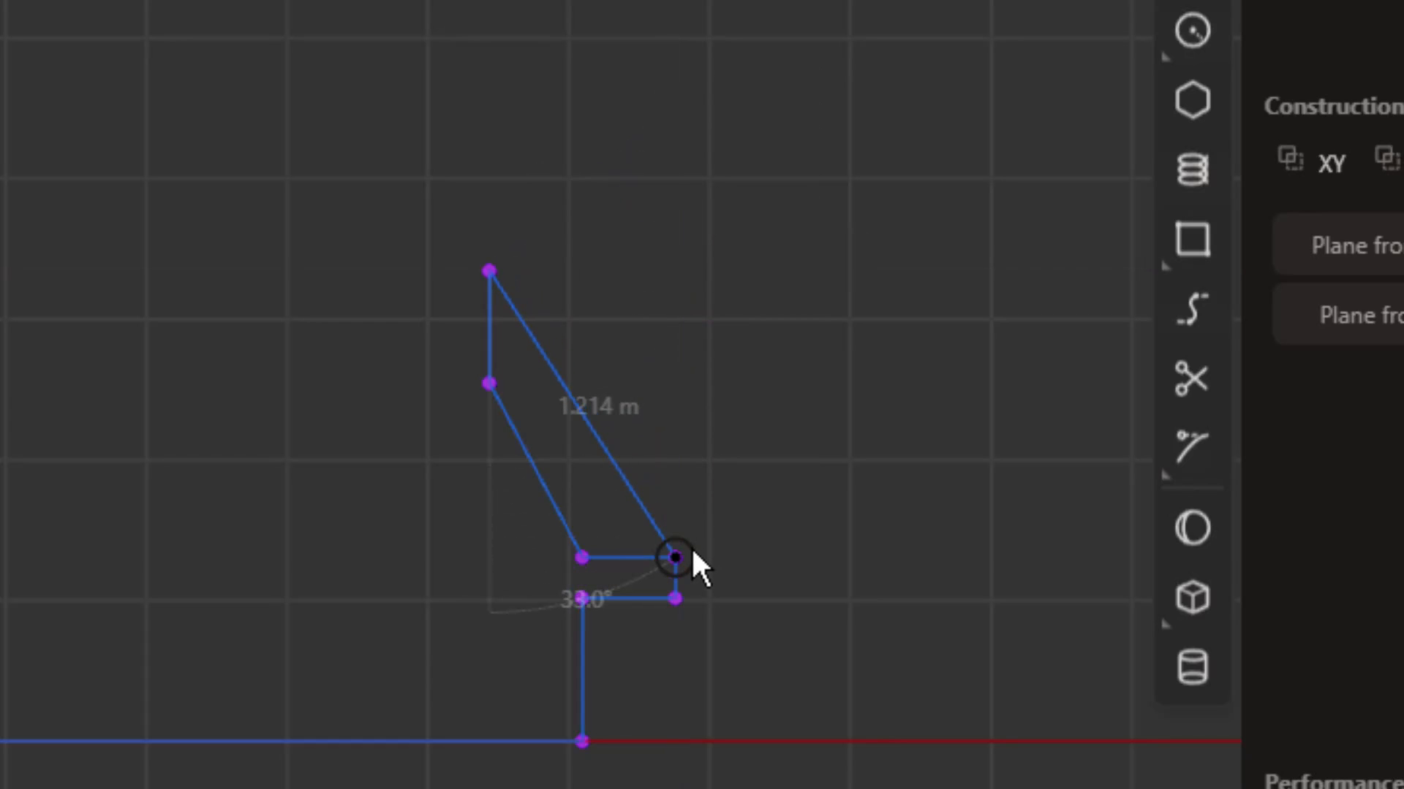
pyautogui.press('shift')
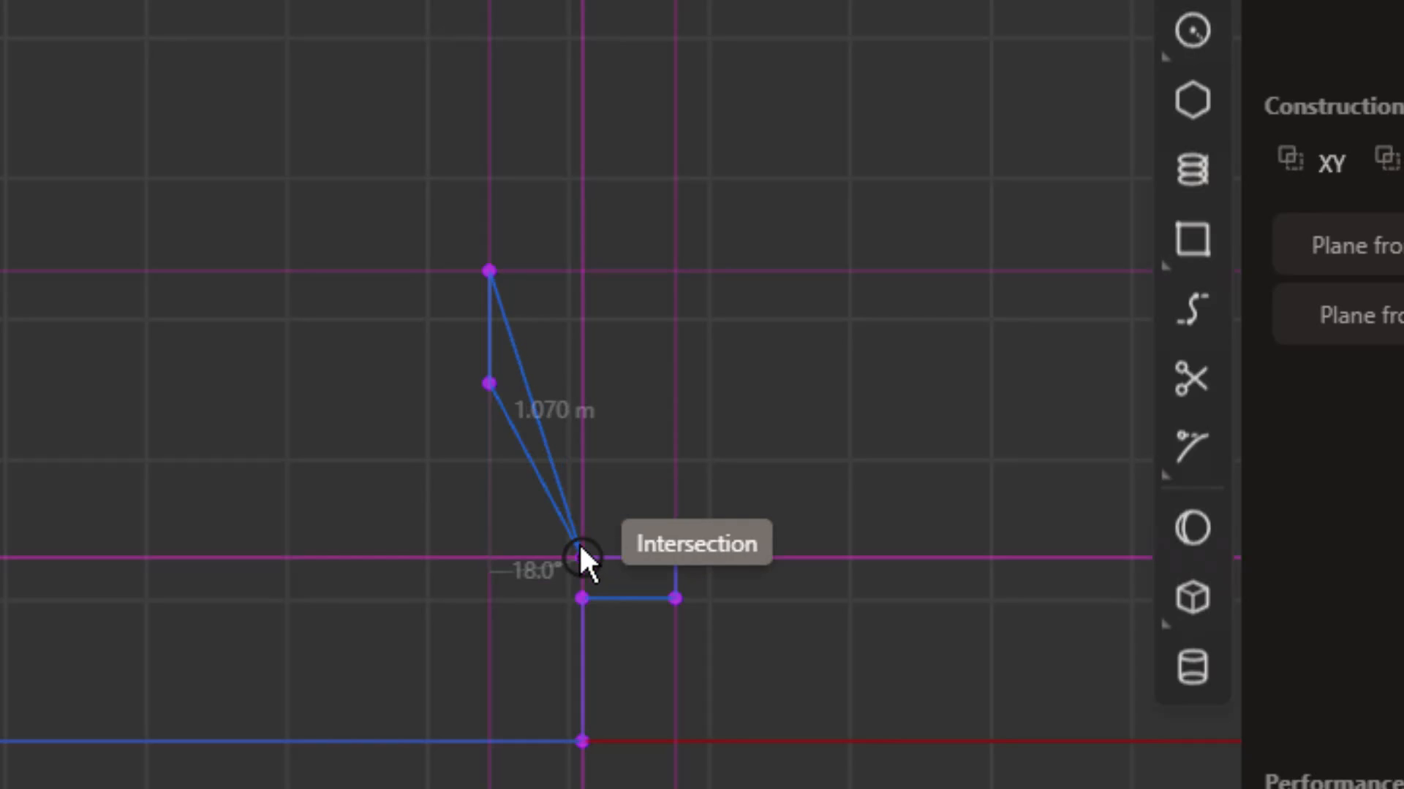
pyautogui.click(592, 78)
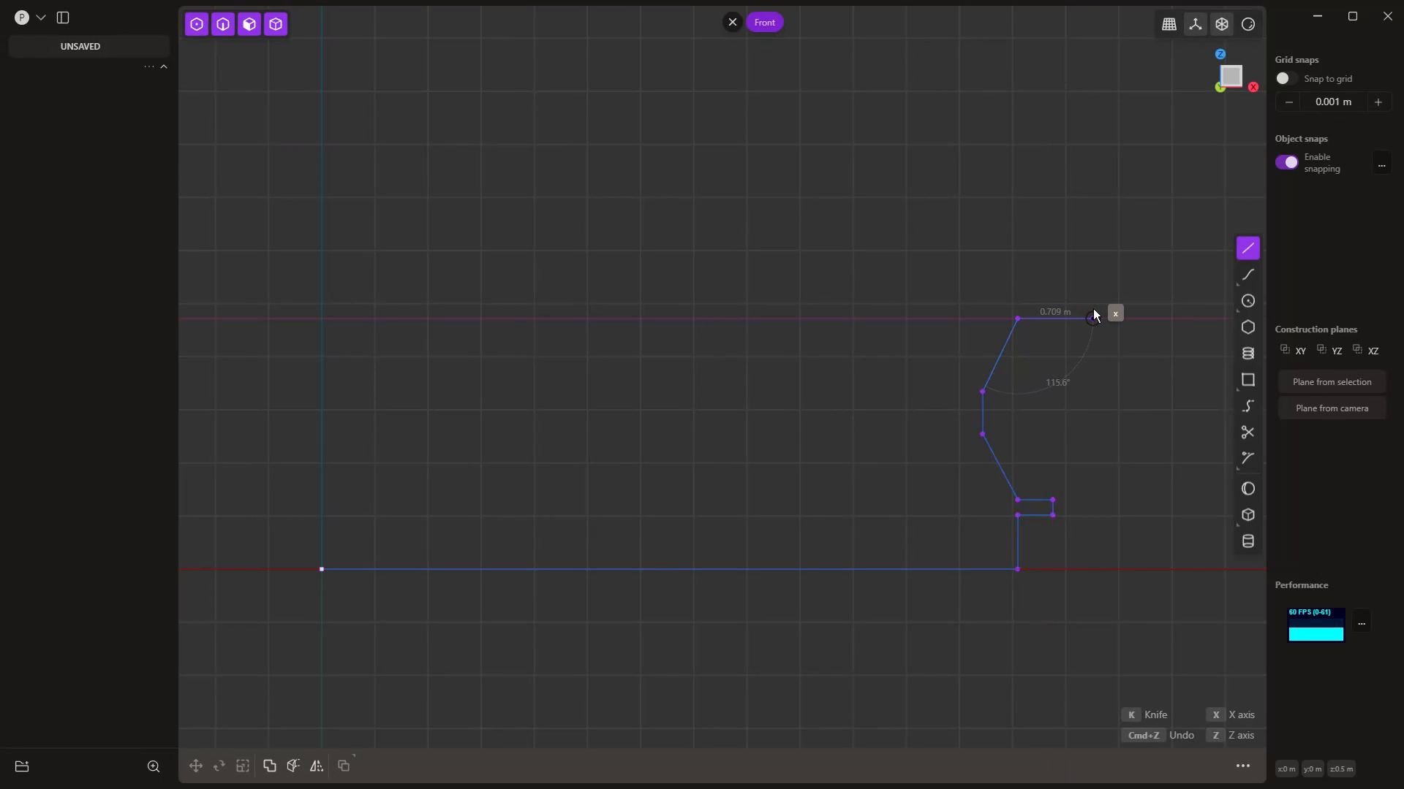
# Step: Extend the profile horizontally outward about 0.71 m, then add a short vertical edge and a small step back inward
pyautogui.click(1093, 313)
pyautogui.click(1095, 272)
pyautogui.click(1070, 272)
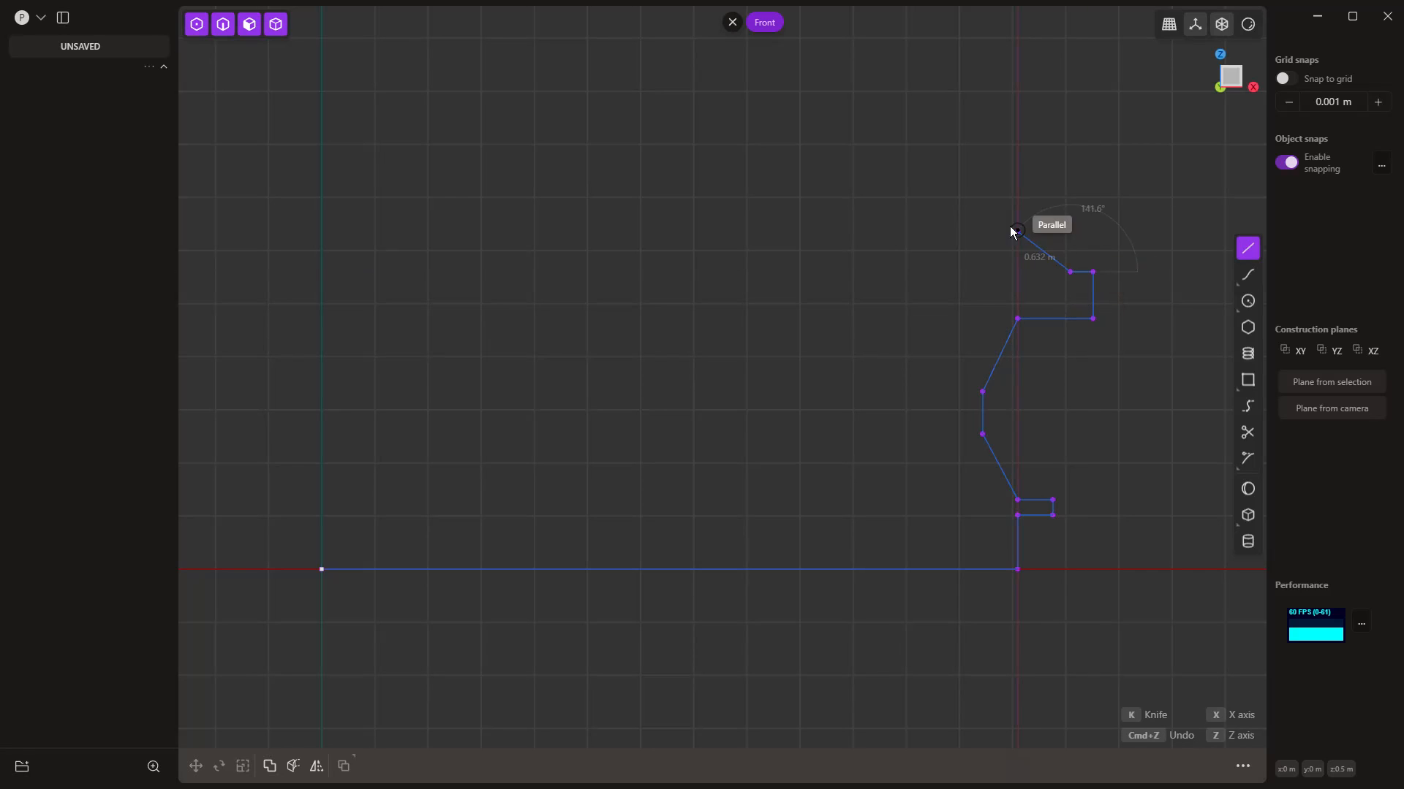
# Step: Draw the sloping shoulder inward and upward, followed by a small raised rectangular rim and a horizontal groove floor aligned with the rim's base
pyautogui.click(945, 187)
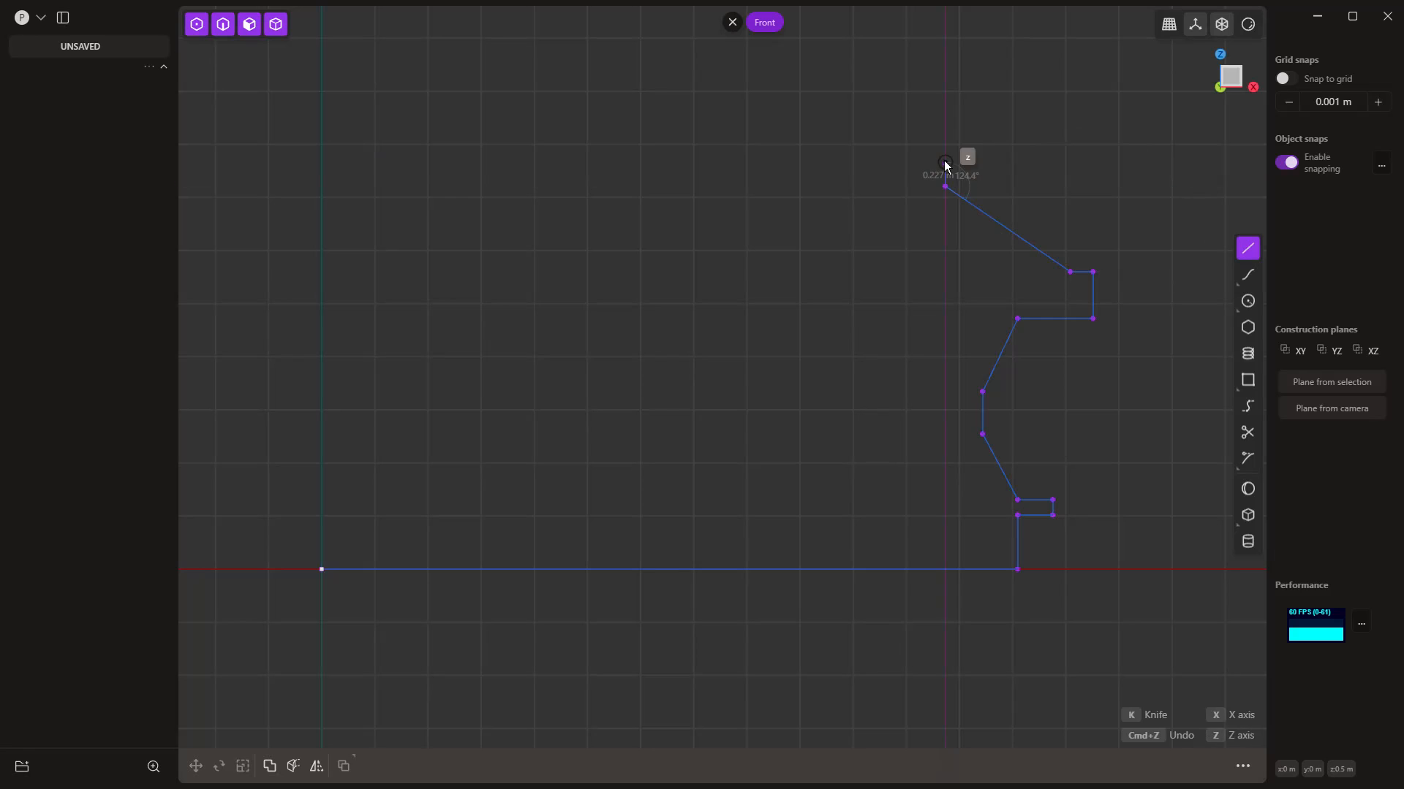
pyautogui.click(907, 157)
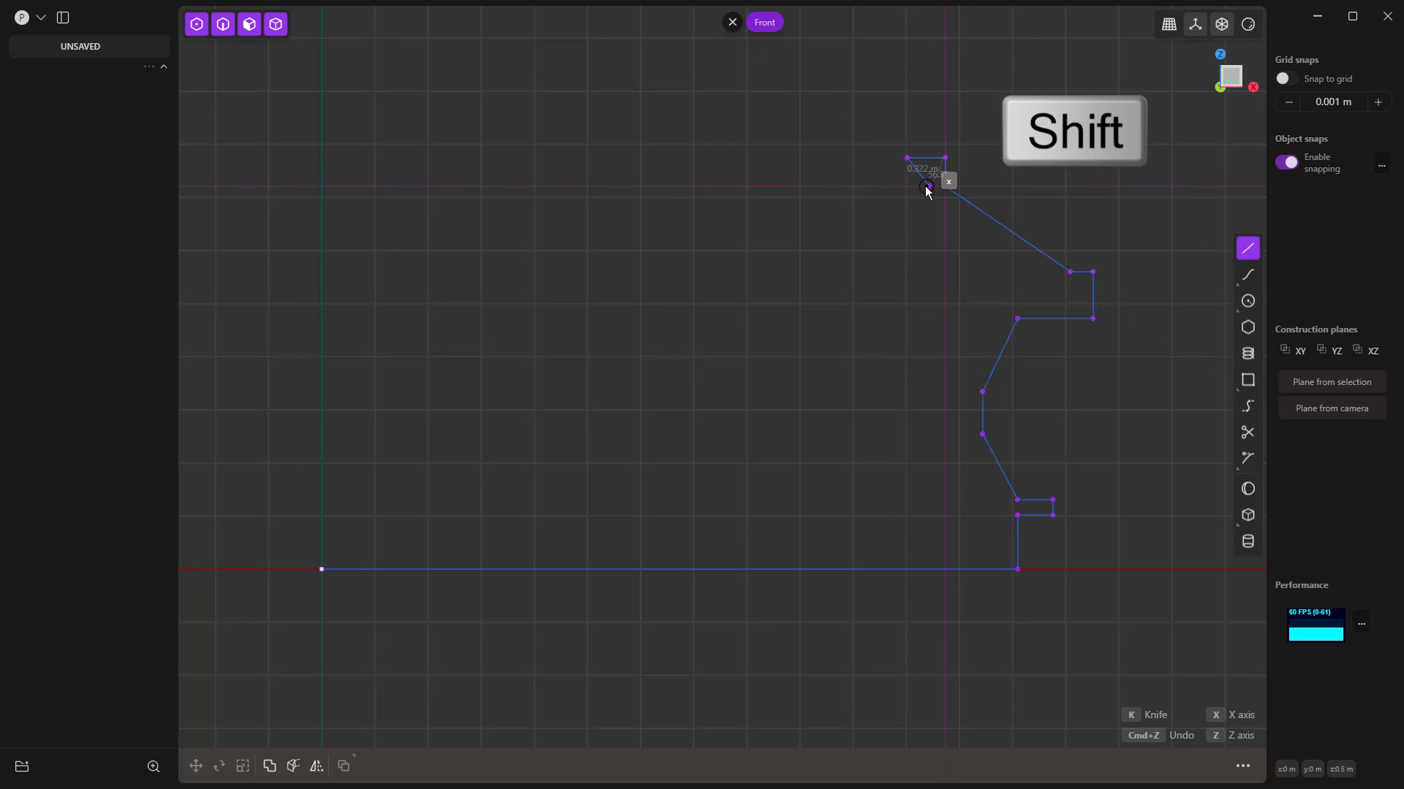
pyautogui.click(907, 187)
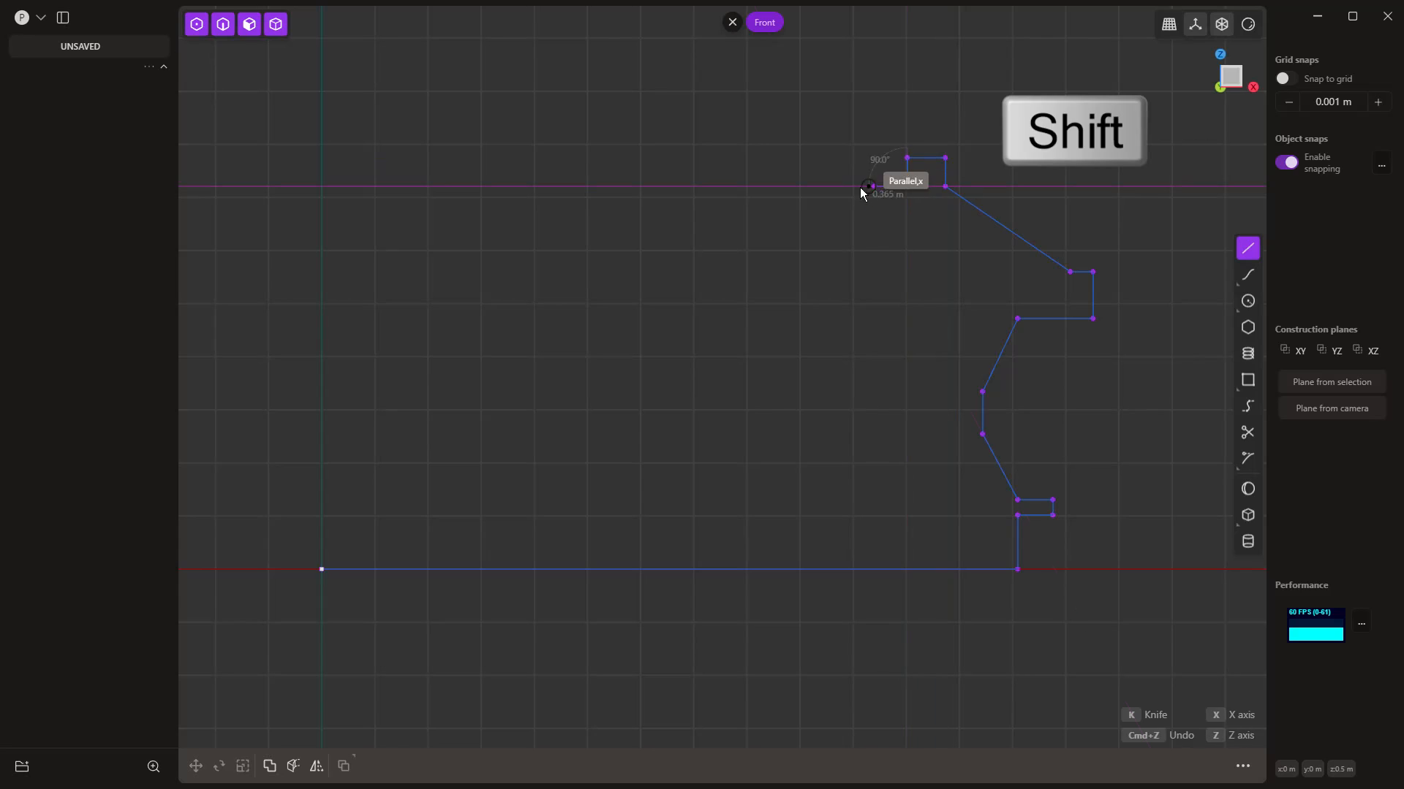
pyautogui.click(807, 186)
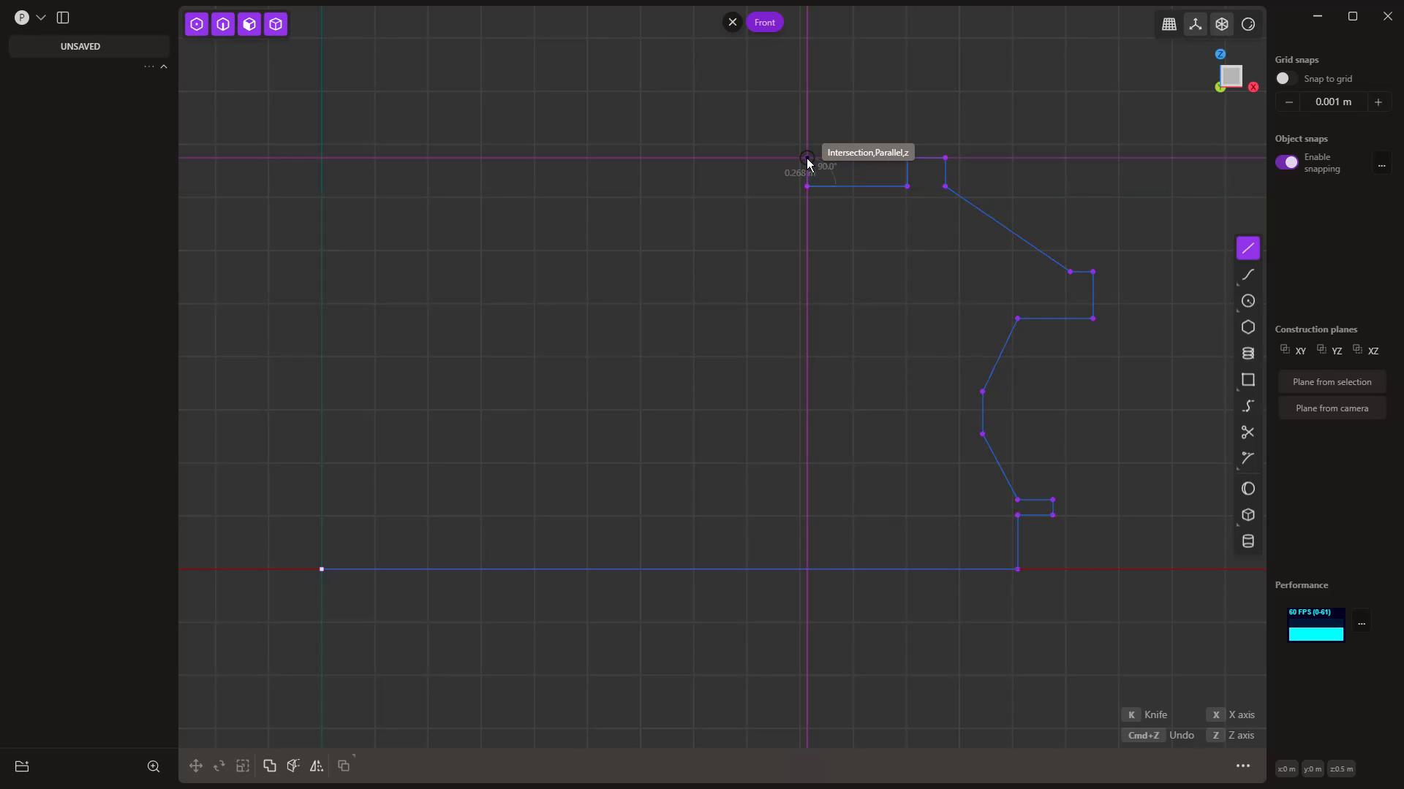
# Step: Finish the profile with the groove's inner wall, a flat top, a drop about 0.78 m, a run about 3.19 m to the vertical axis, and close it at the origin
pyautogui.click(807, 158)
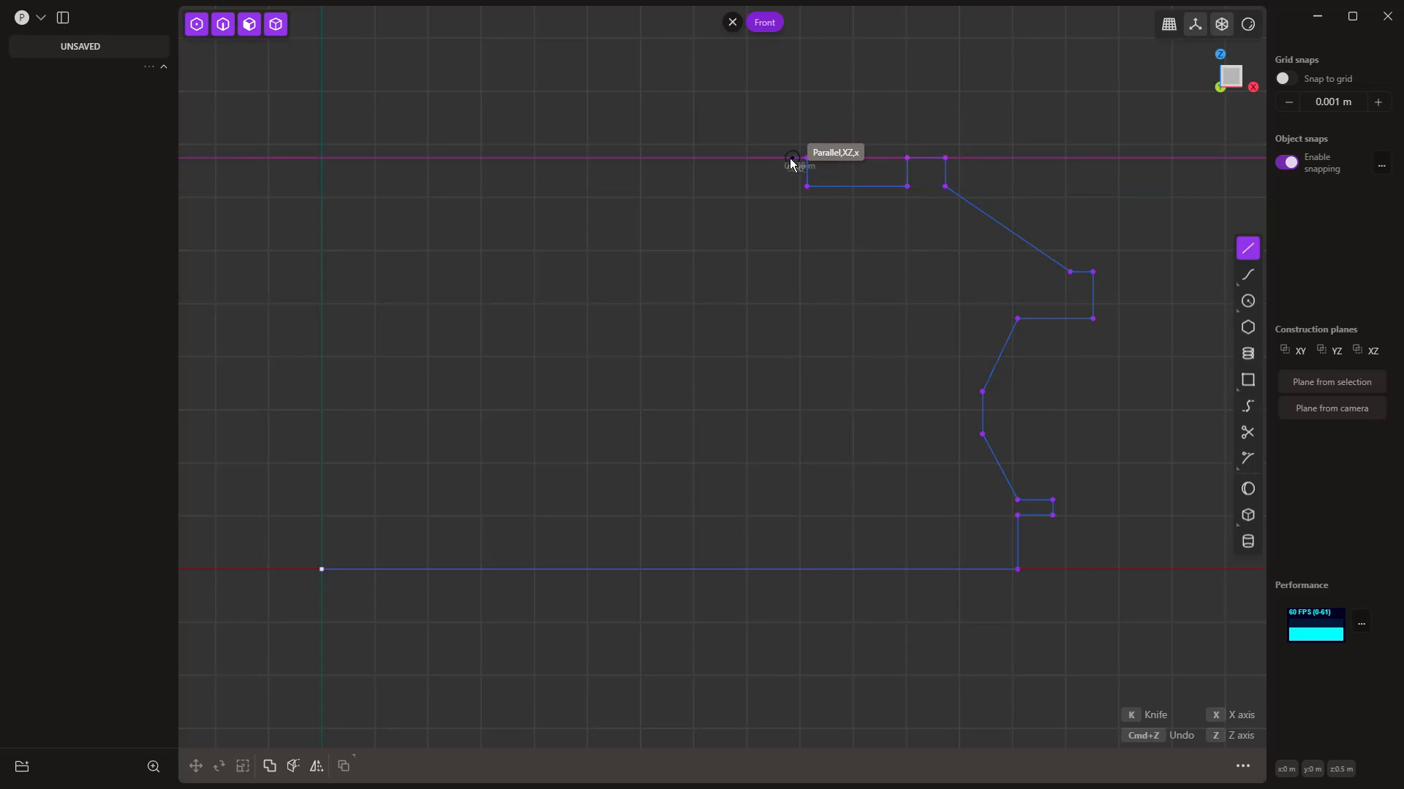
pyautogui.click(660, 158)
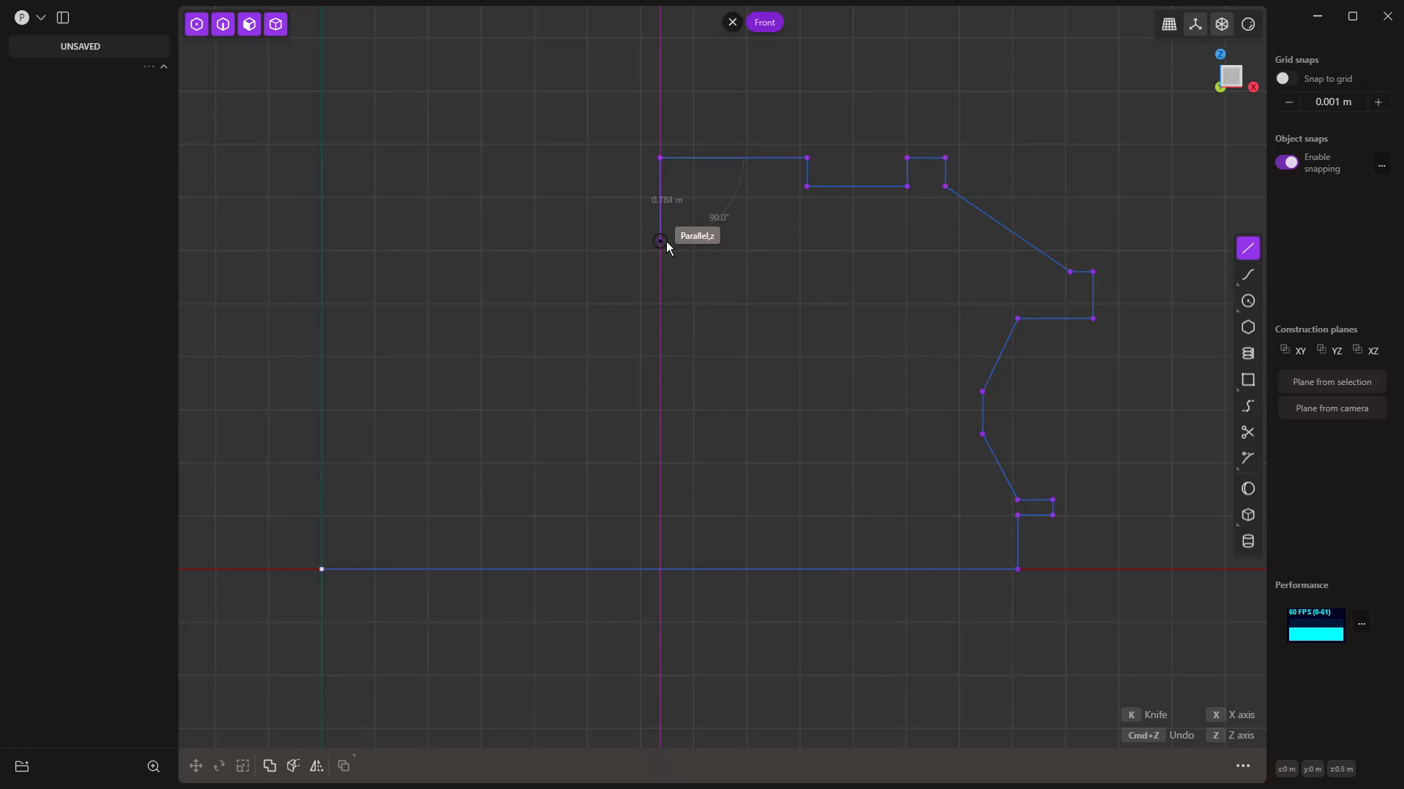
pyautogui.click(662, 241)
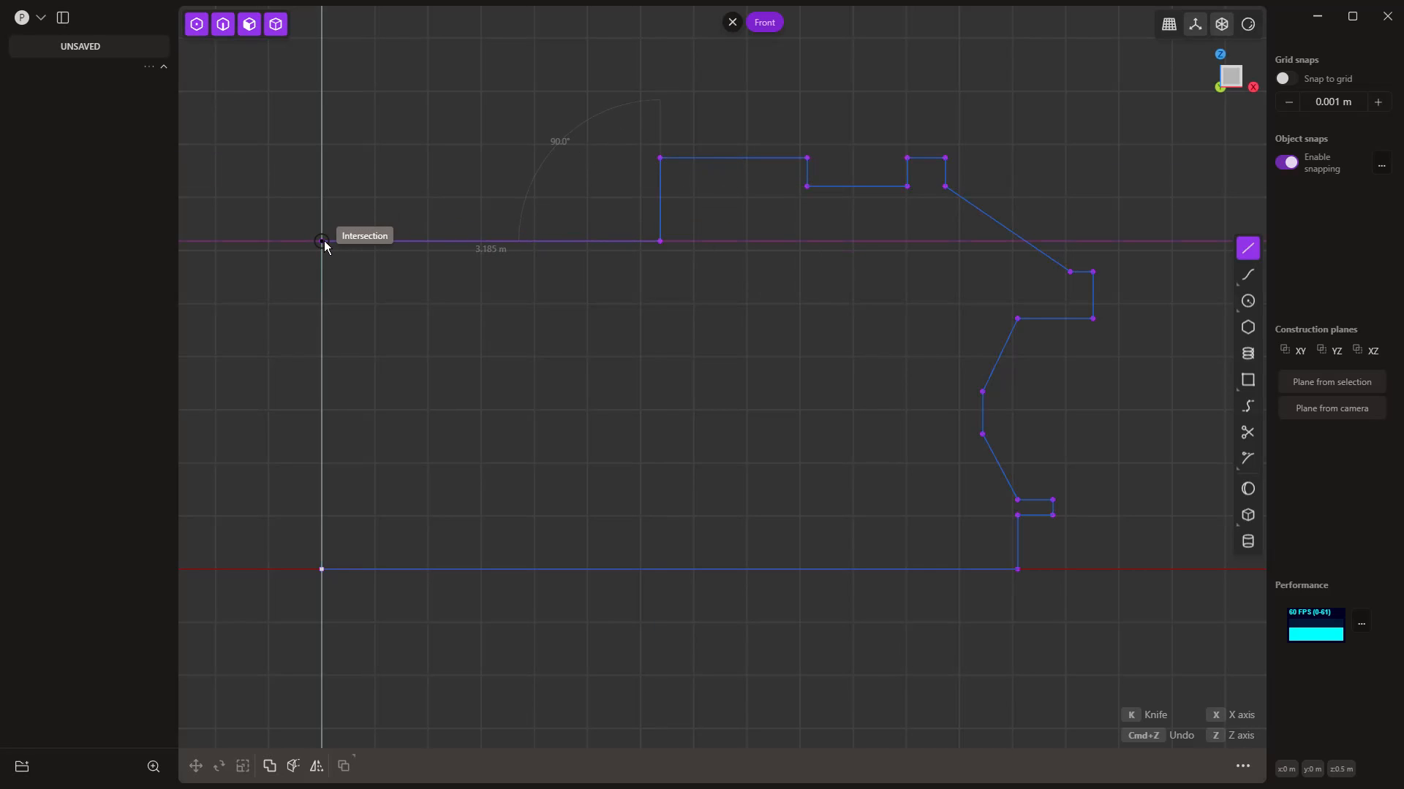
pyautogui.click(322, 241)
pyautogui.click(321, 569)
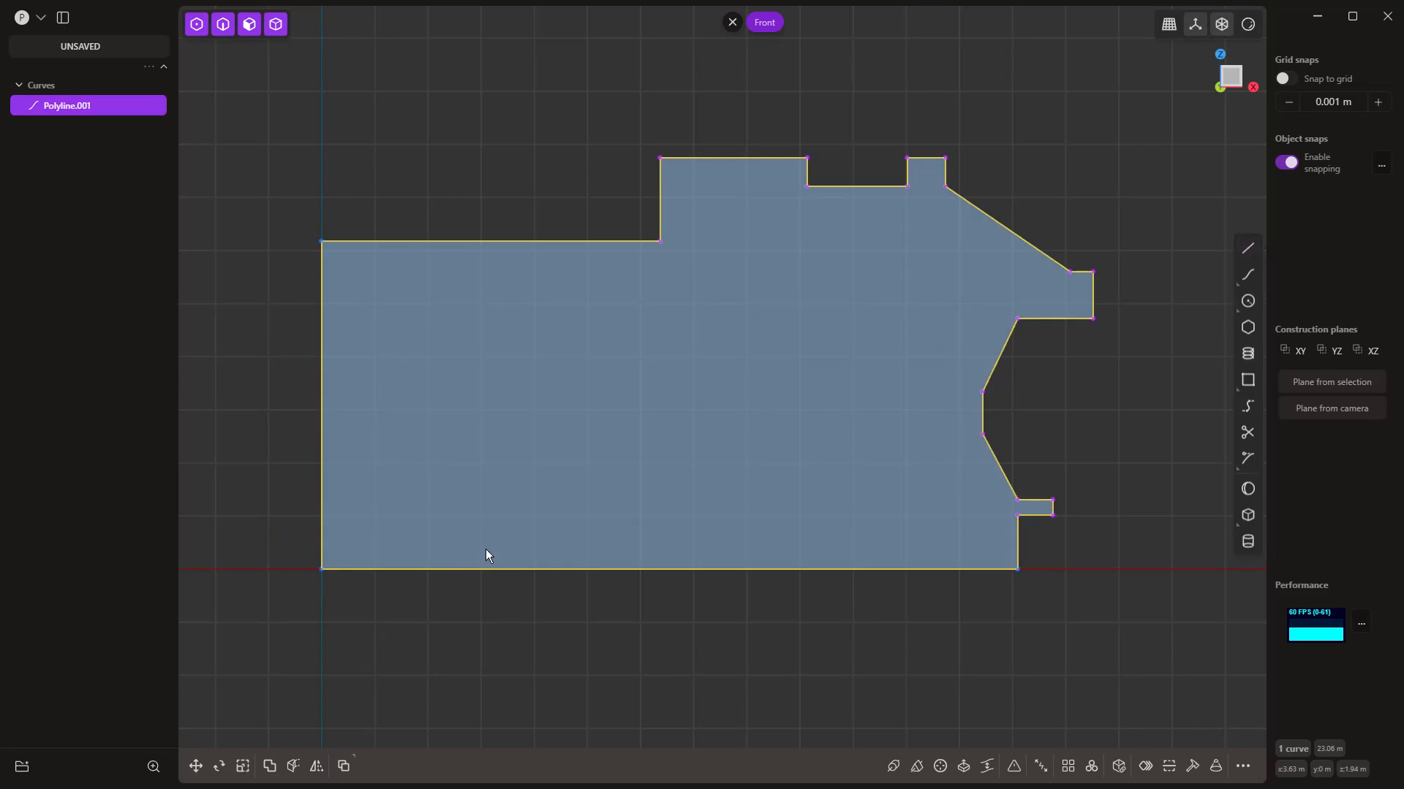
# Step: Revolve the closed profile 360 degrees about the X axis into a solid
pyautogui.scroll(-2, 533, 401)
pyautogui.scroll(-2, 578, 408)
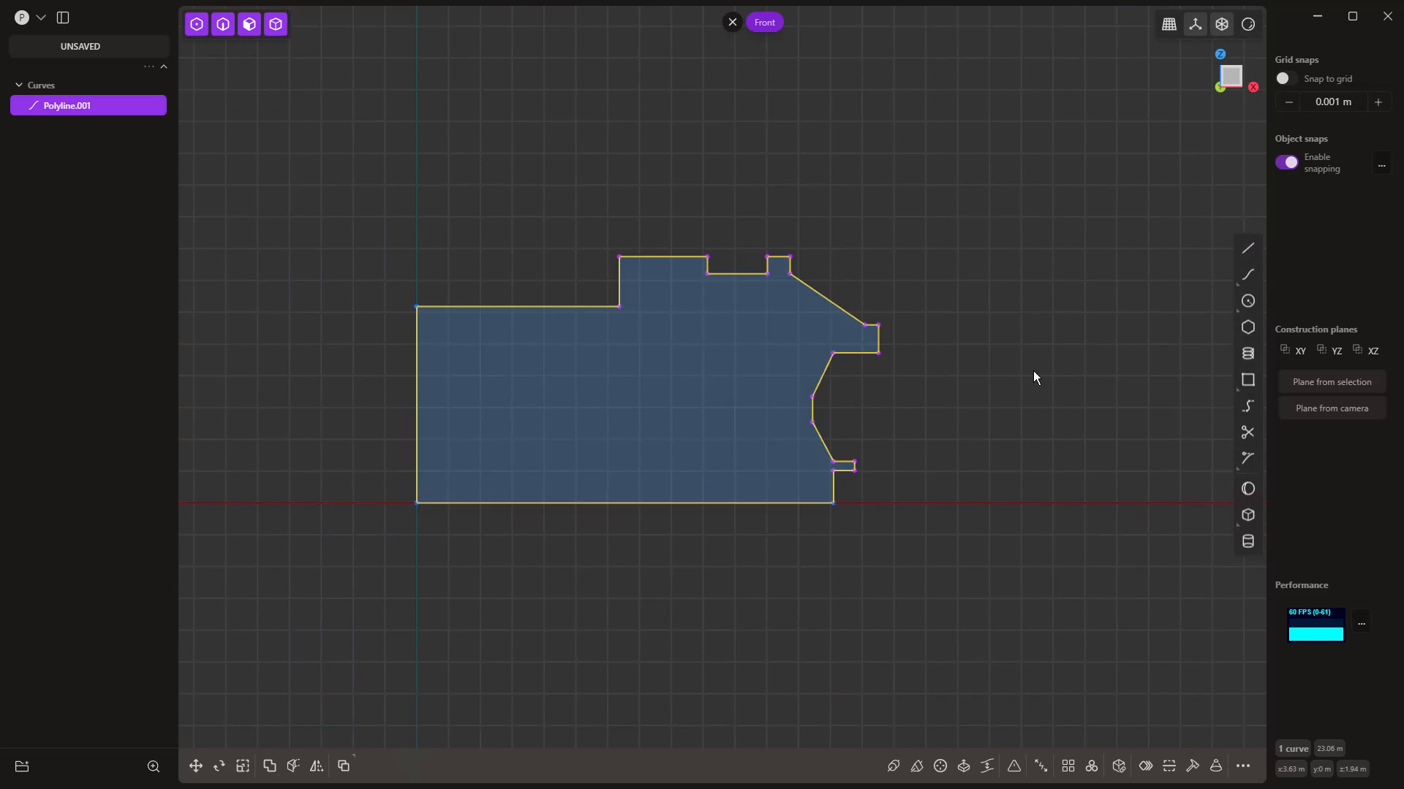
pyautogui.press('e')
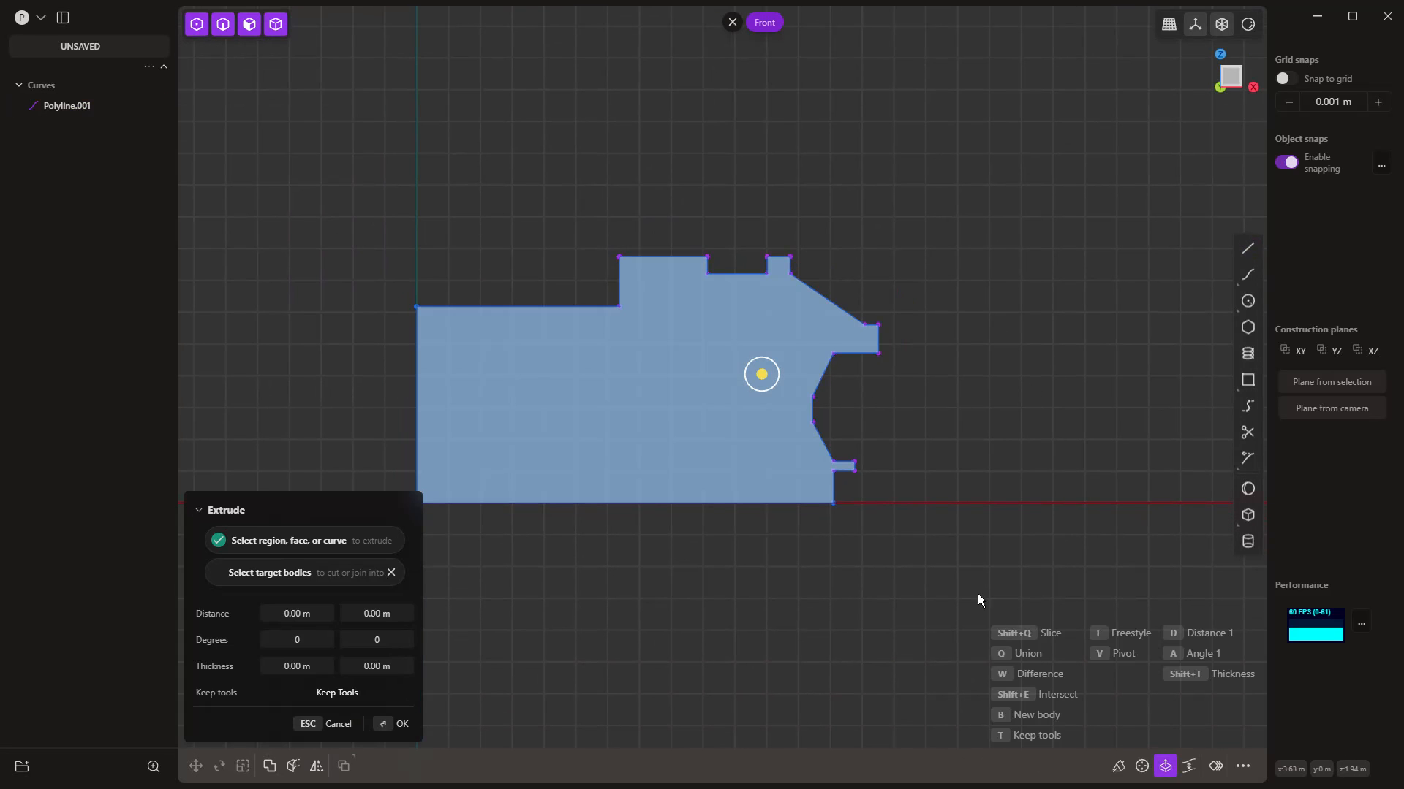
pyautogui.click(1148, 772)
pyautogui.click(784, 502)
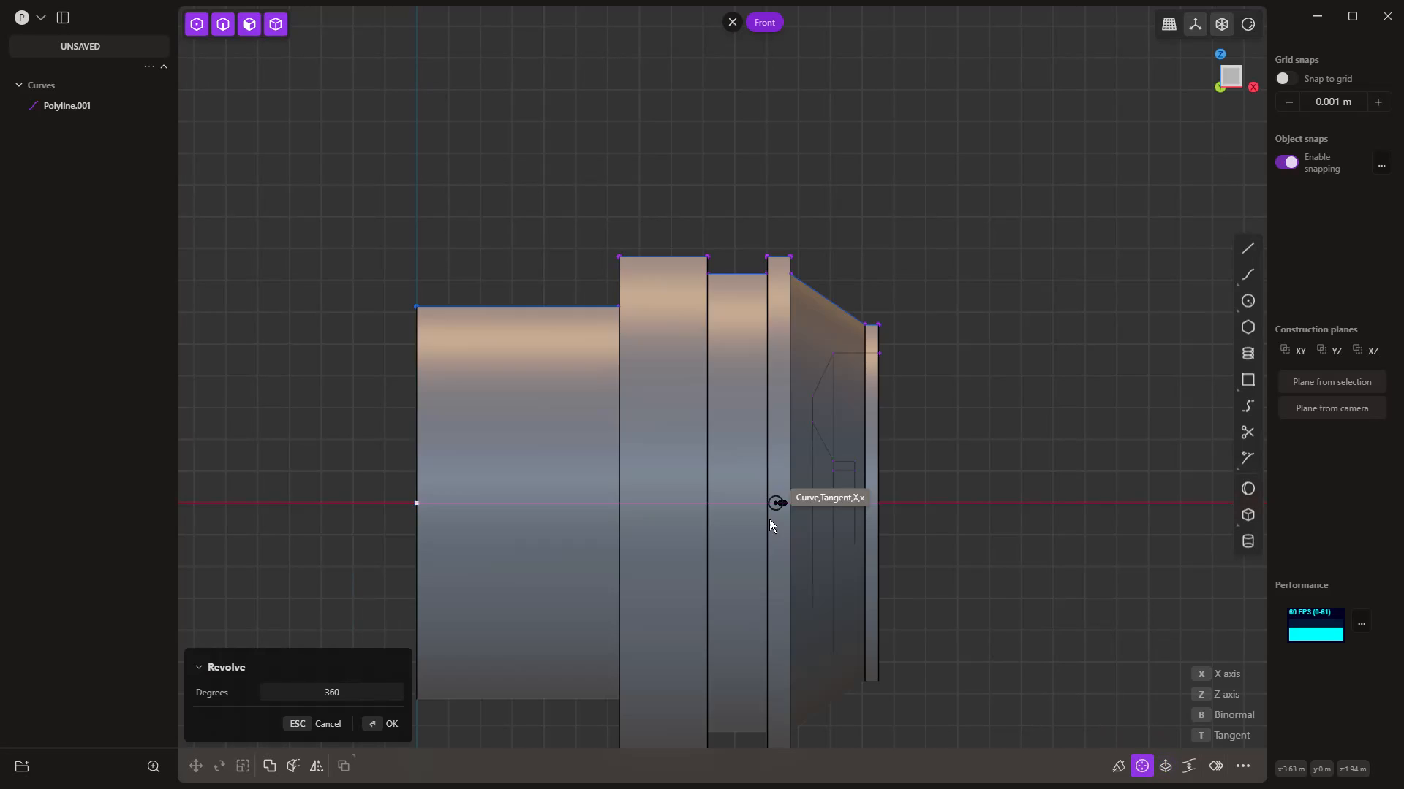
pyautogui.press('Return')
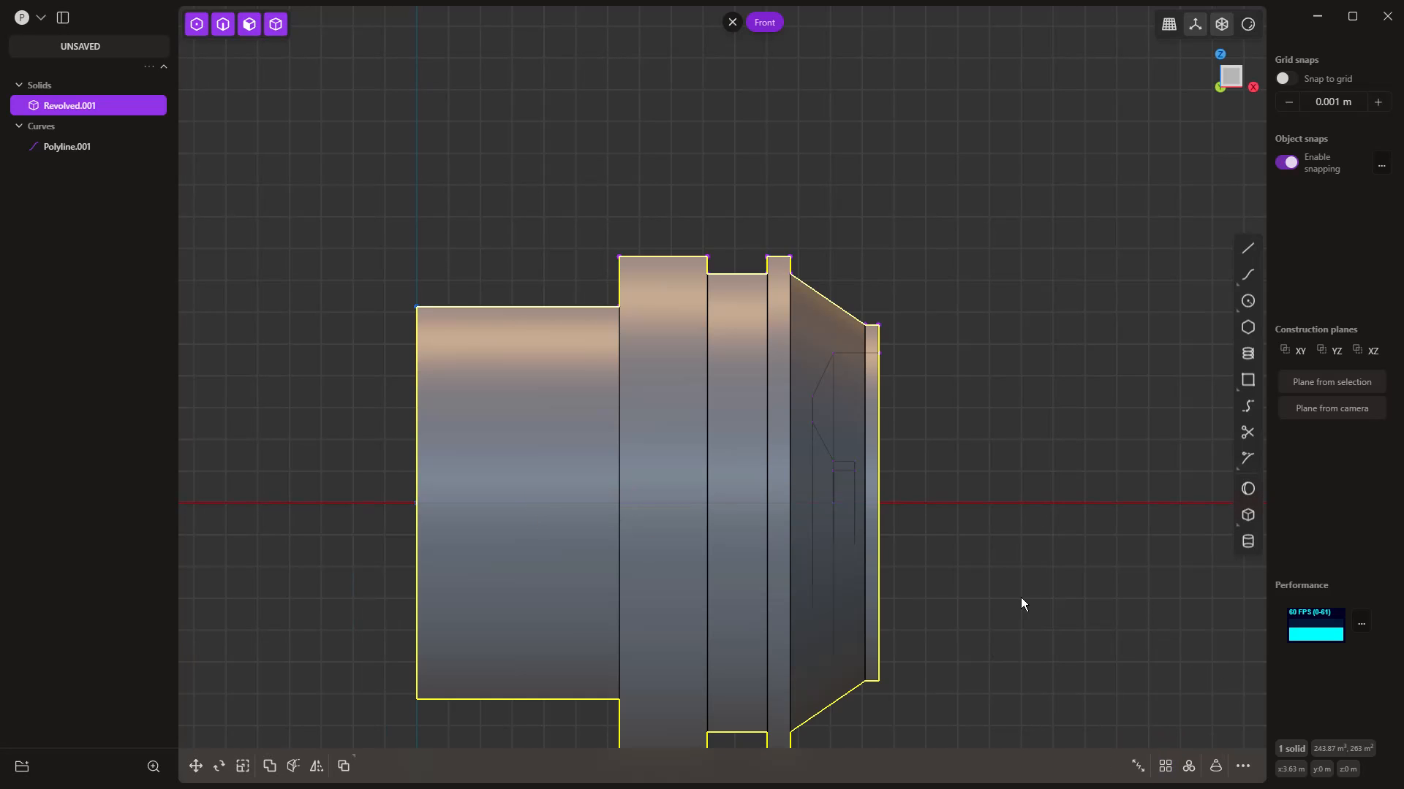
# Step: Hide the original profile polyline
pyautogui.moveTo(1021, 598); pyautogui.dragTo(744, 503, button='middle')
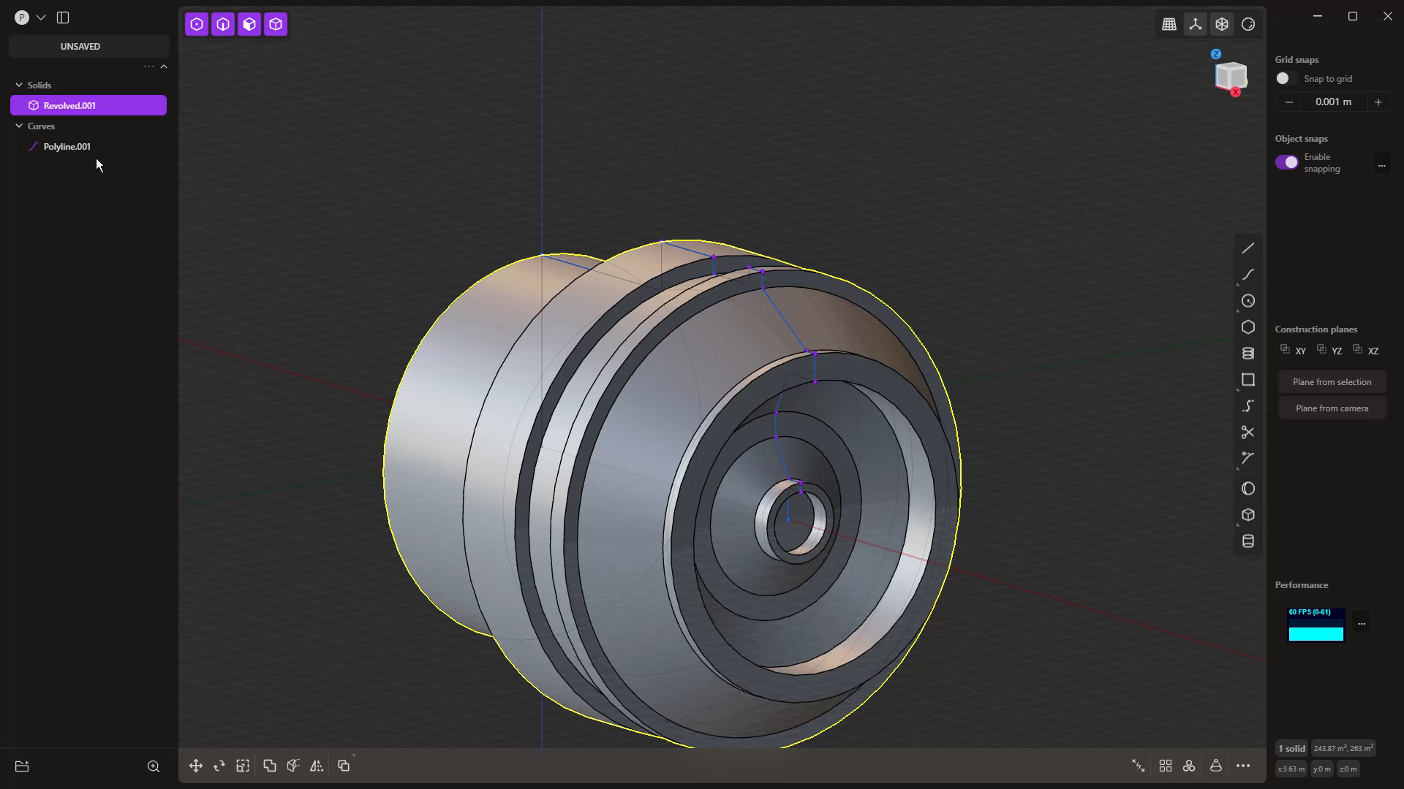
pyautogui.click(116, 147)
pyautogui.scroll(-2, 630, 173)
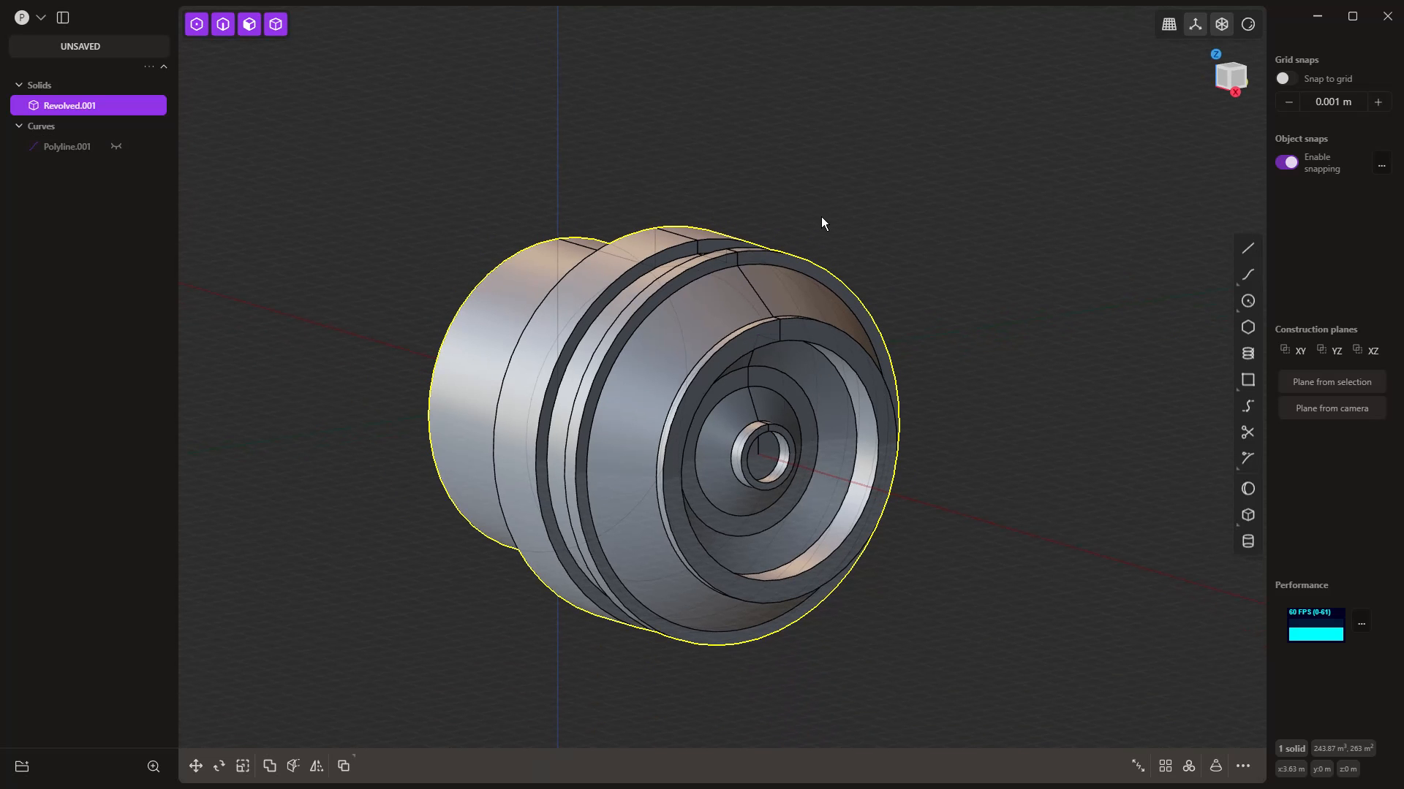
# Step: In the top view, draw a line about 8.97 m long along the X axis, extending past both ends of the revolved solid
pyautogui.moveTo(822, 217); pyautogui.dragTo(933, 289, button='middle')
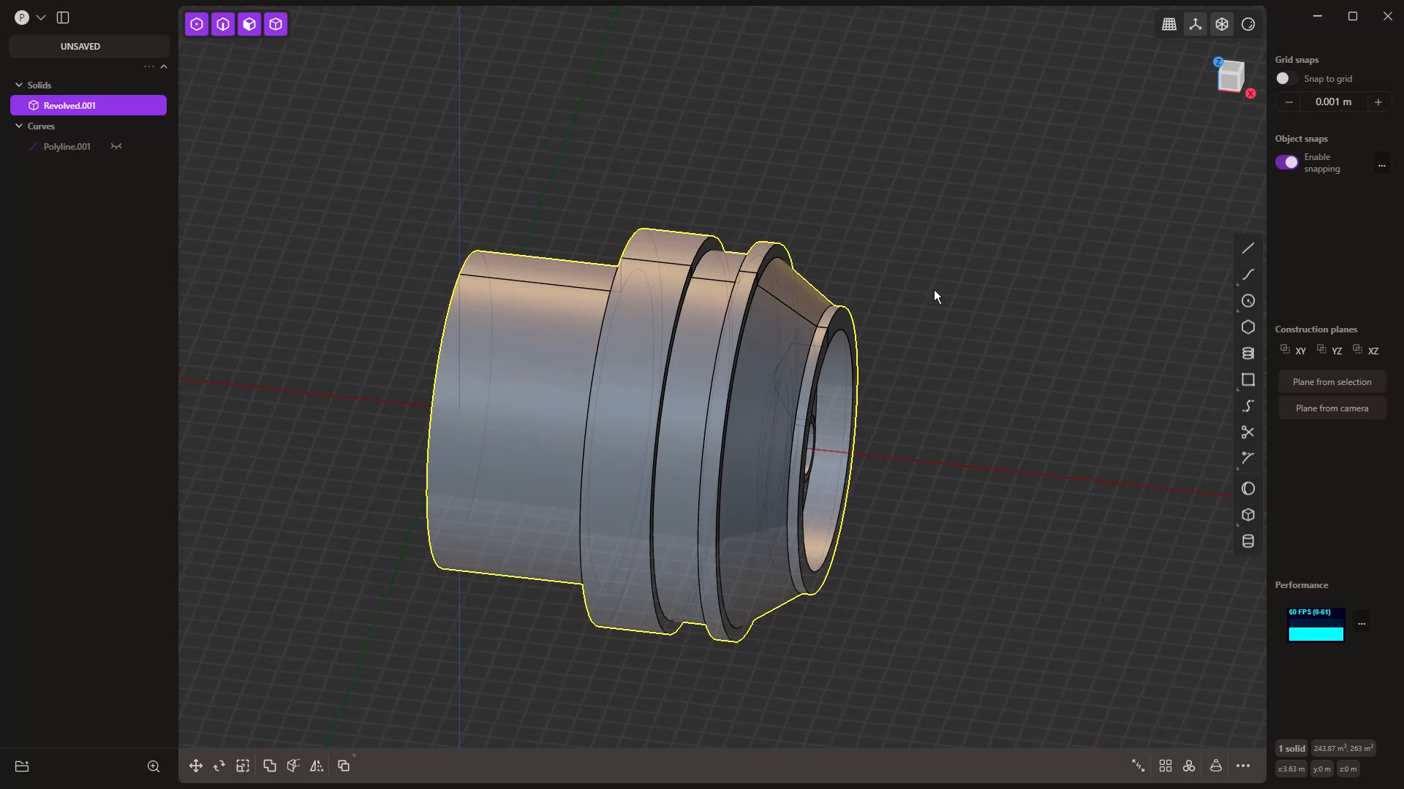
pyautogui.press('7')
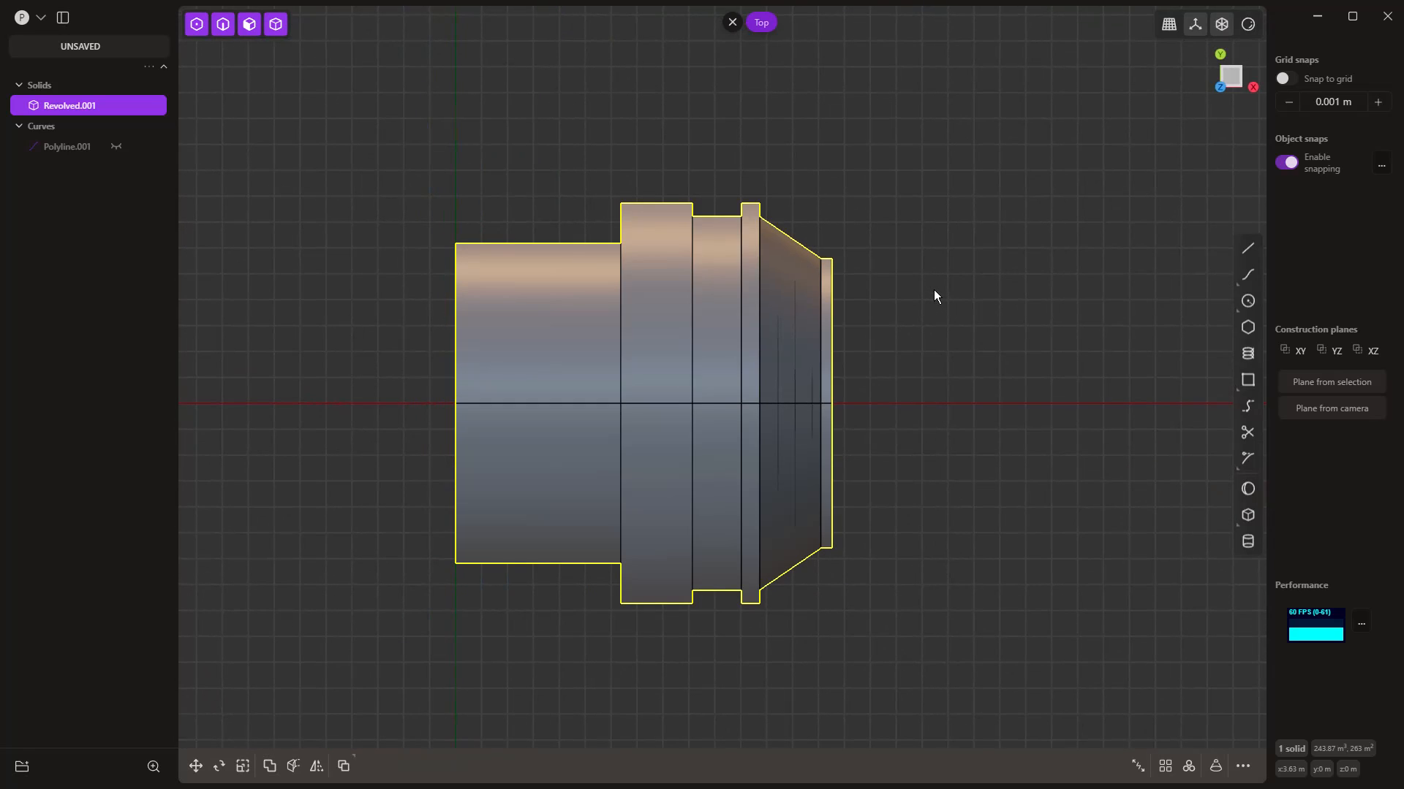
pyautogui.click(1248, 250)
pyautogui.click(411, 403)
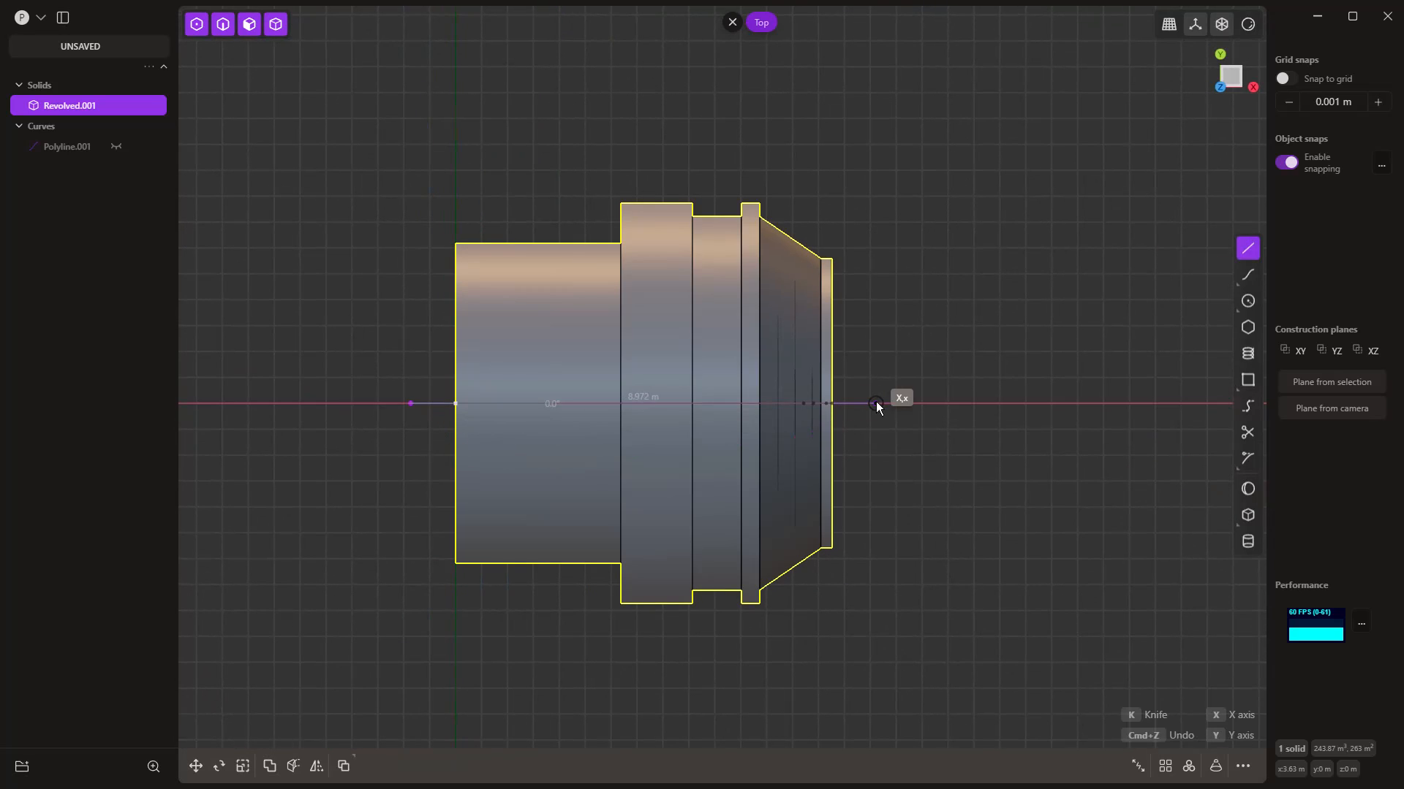
pyautogui.click(876, 403)
# Step: Cut the revolved solid with the line, then delete the half on the positive Y side and the cutting line
pyautogui.press('c')
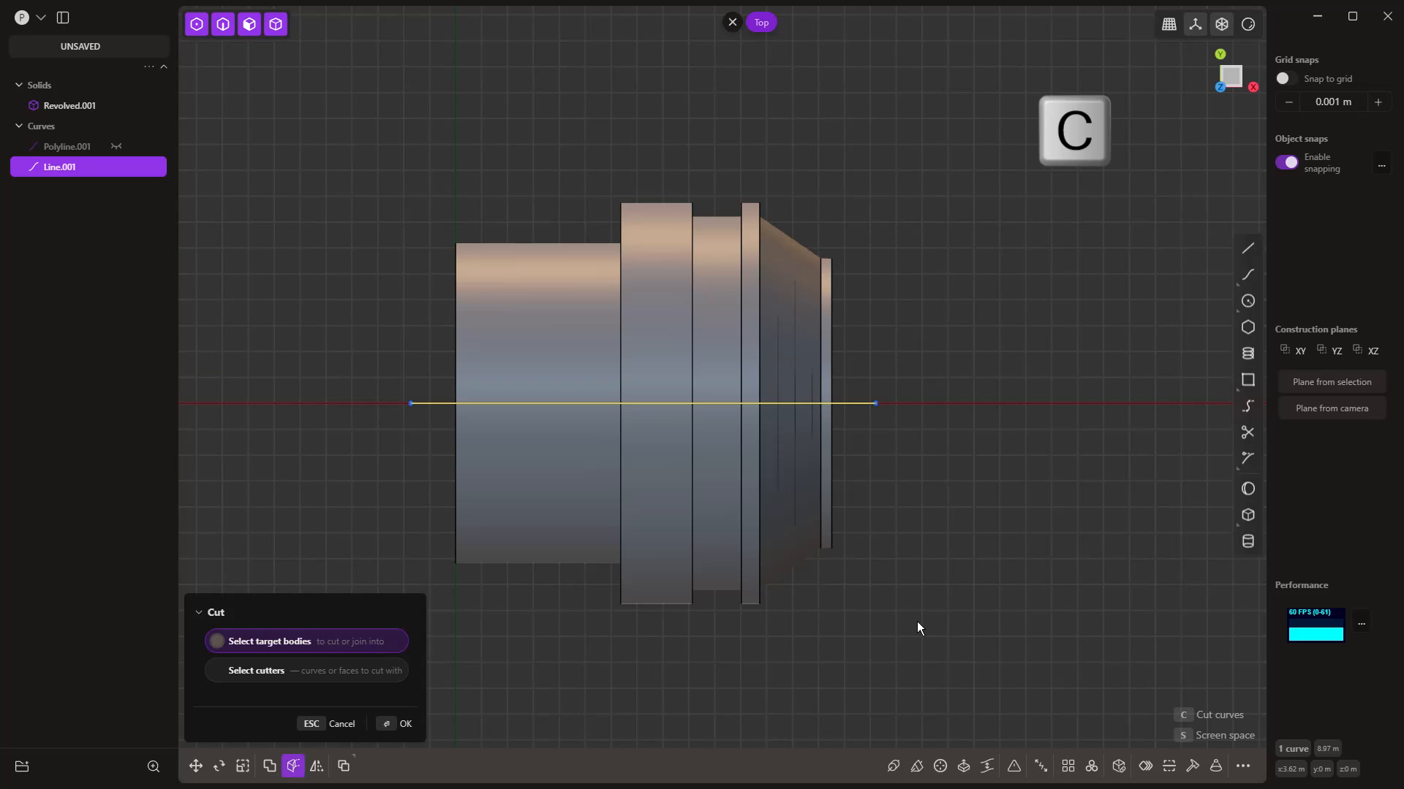
pyautogui.click(786, 300)
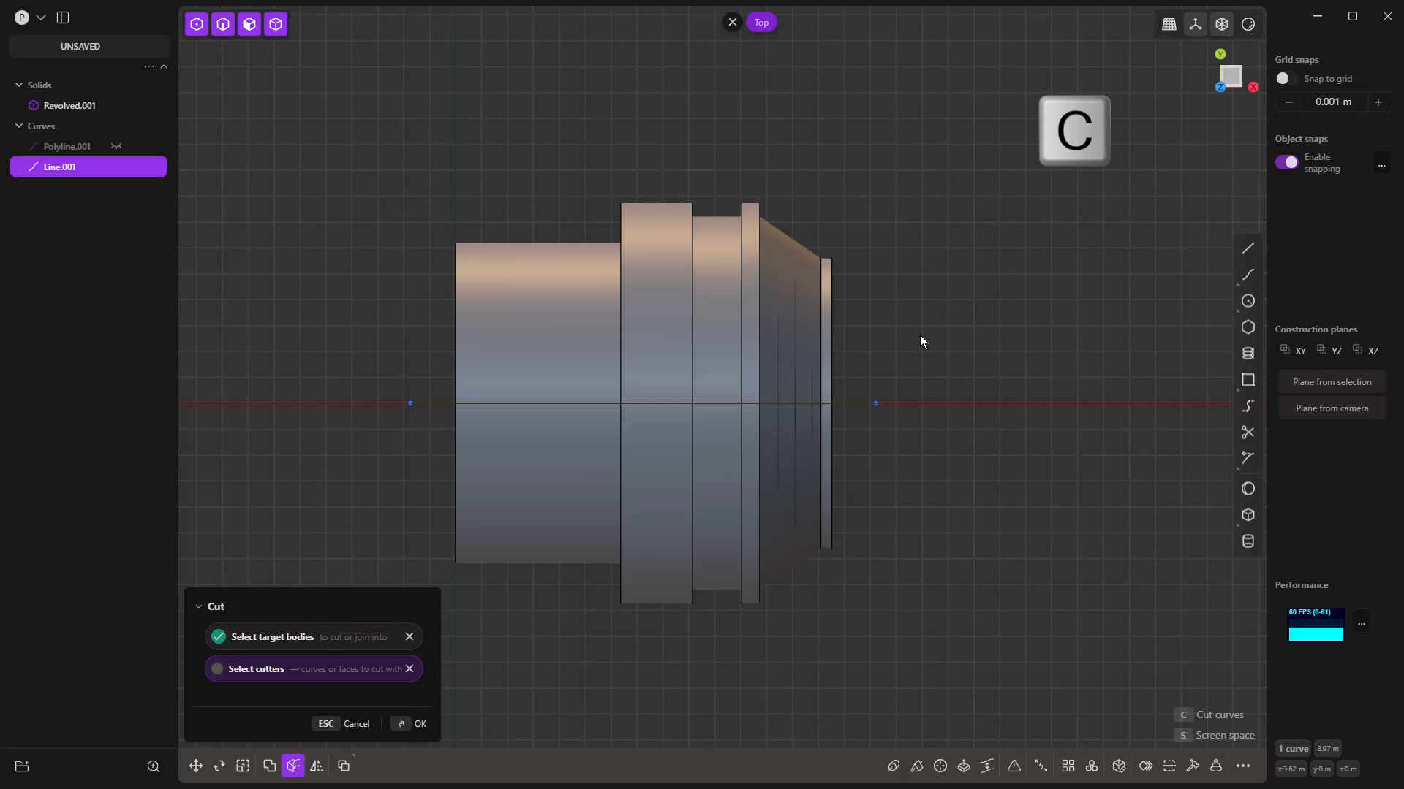
pyautogui.press('Return')
pyautogui.press('Delete')
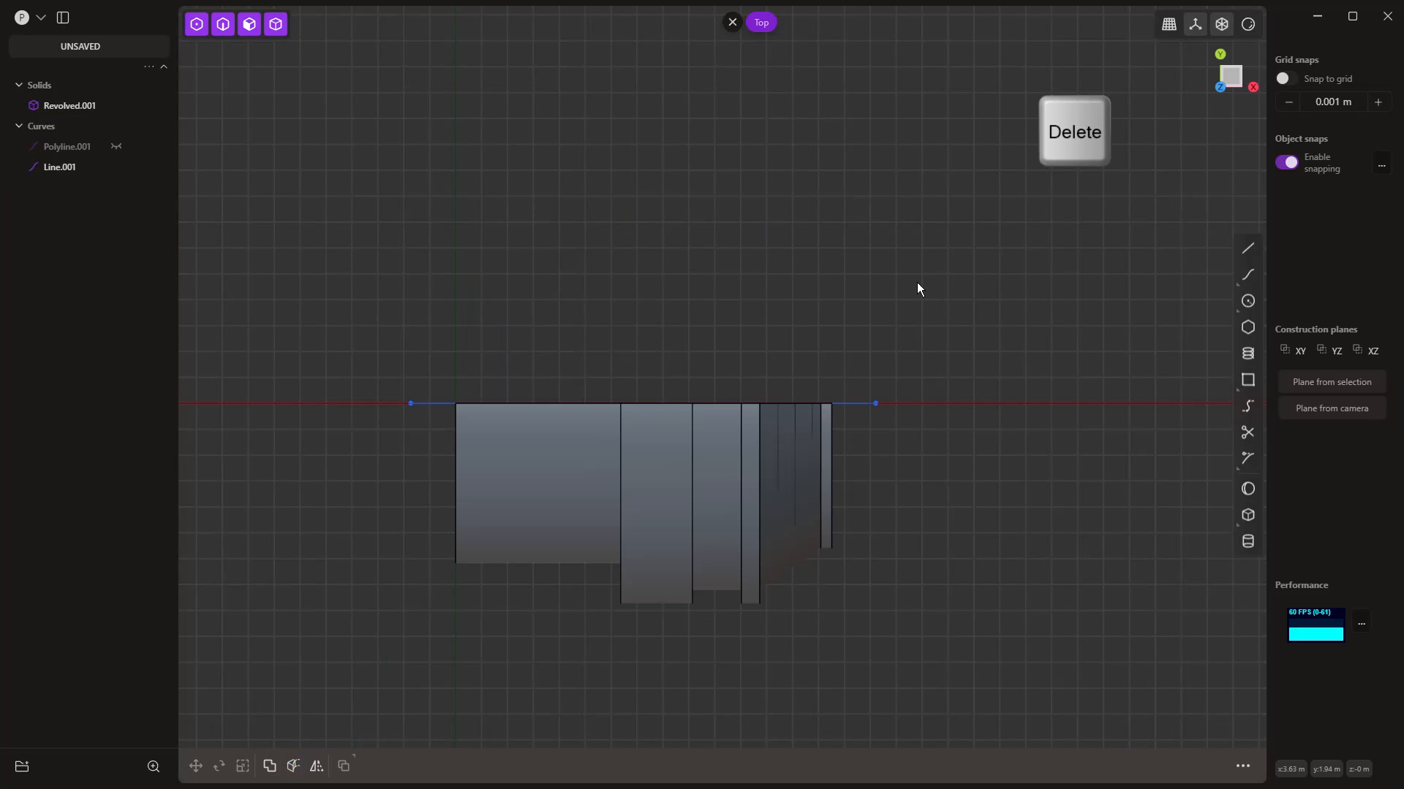
pyautogui.click(858, 401)
pyautogui.press('Delete')
# Step: Lengthen the half body's plain cylinder by moving all faces of the stepped head about 5.76 m along the X axis
pyautogui.moveTo(886, 518); pyautogui.dragTo(880, 564, button='middle')
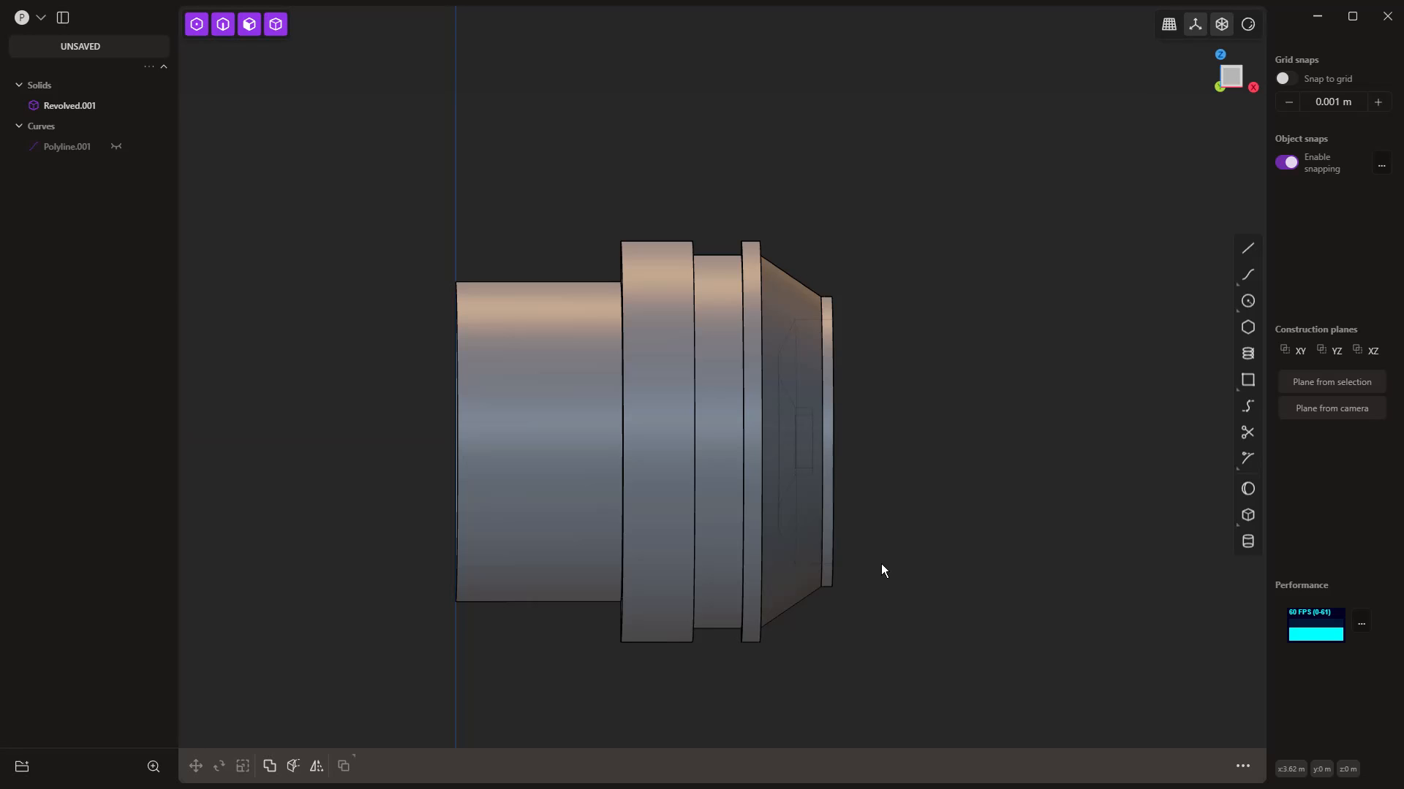
pyautogui.moveTo(881, 564); pyautogui.dragTo(791, 589, button='middle')
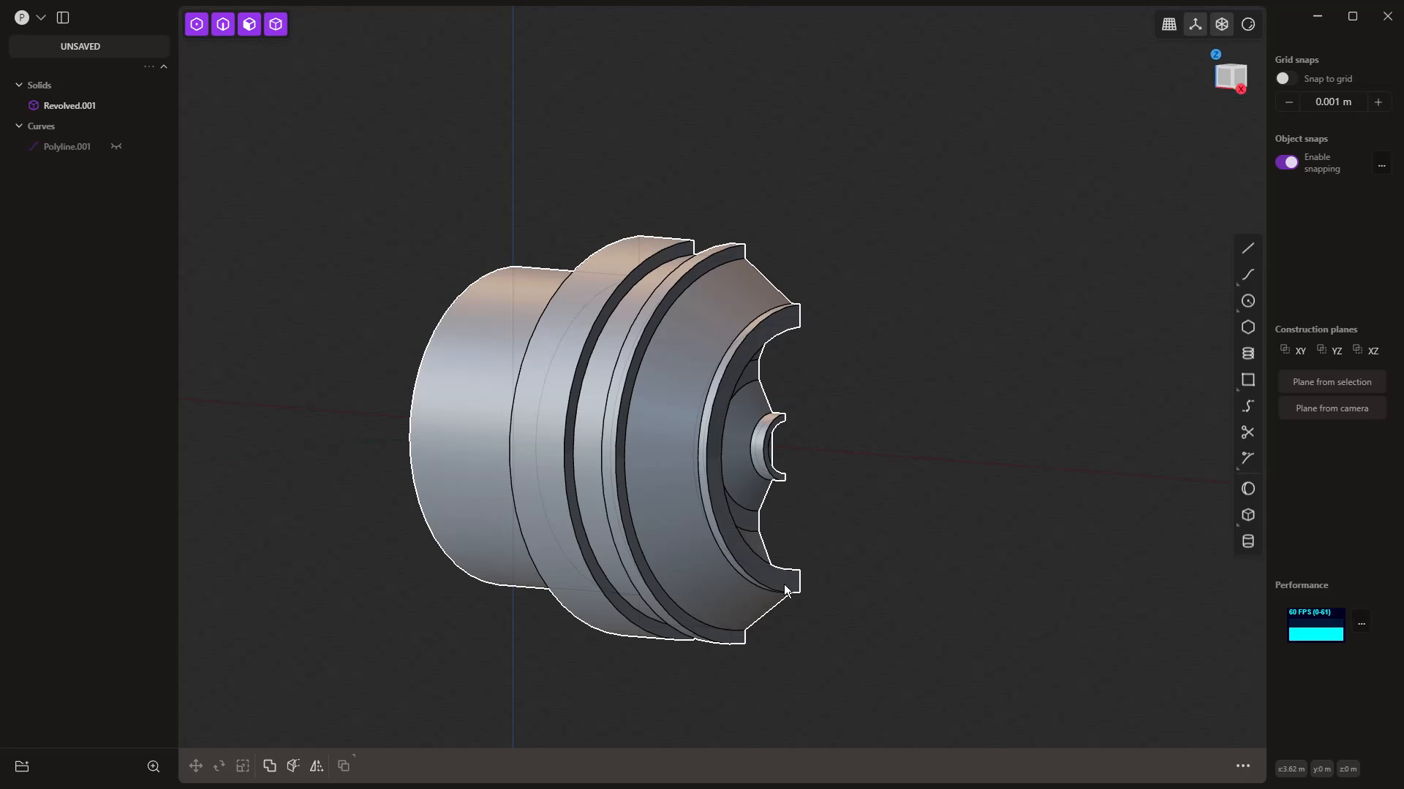
pyautogui.moveTo(785, 589); pyautogui.dragTo(978, 582, button='middle')
pyautogui.press('KP_1')
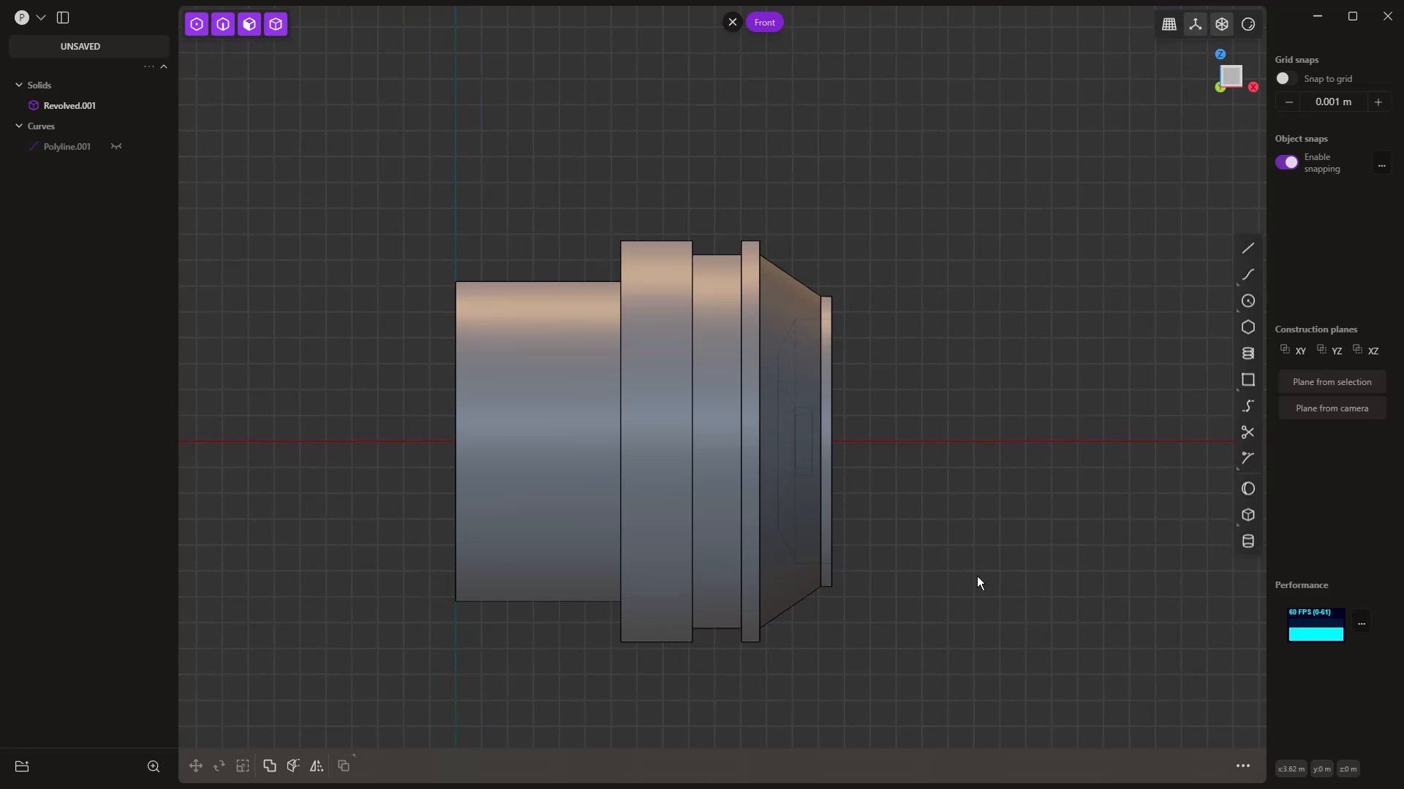
pyautogui.press('1')
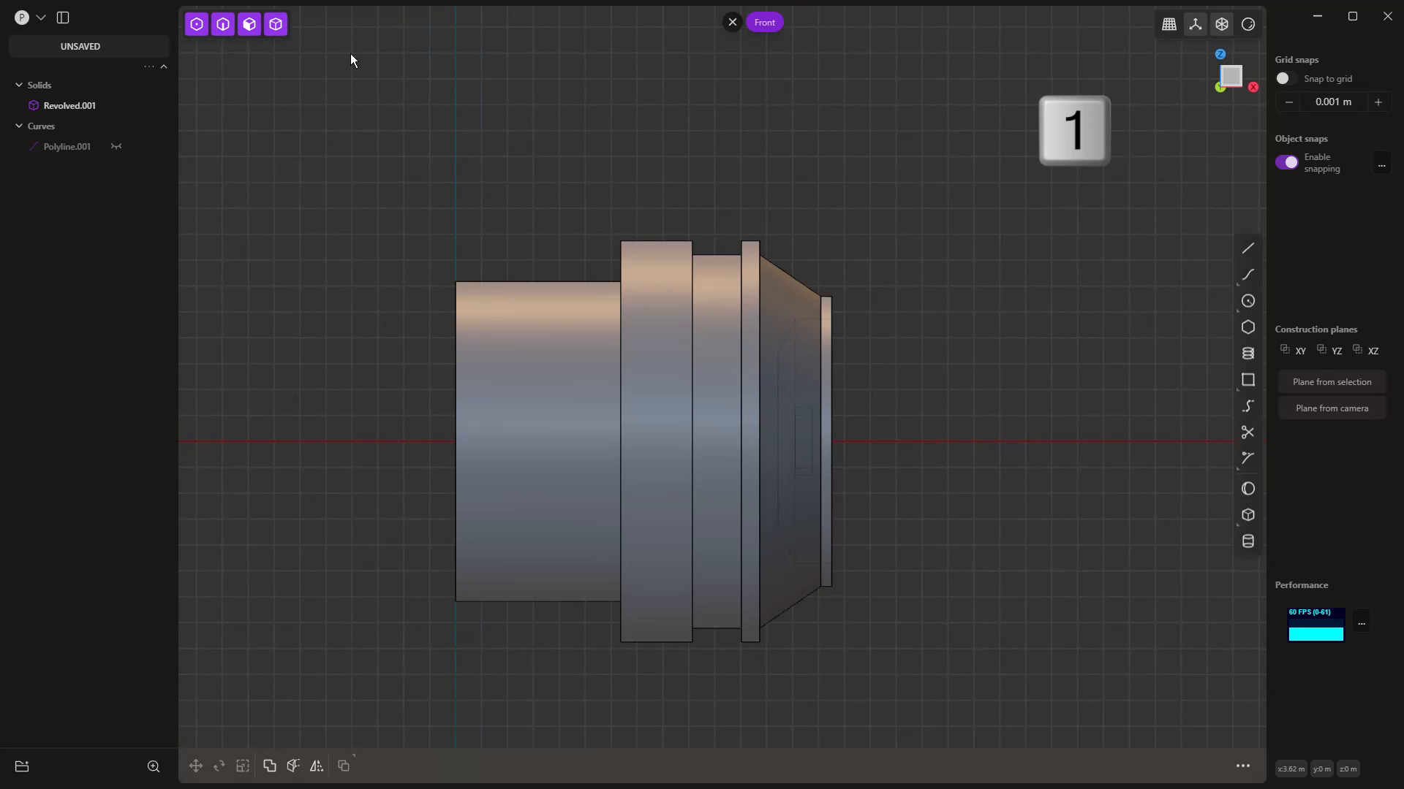
pyautogui.click(251, 26)
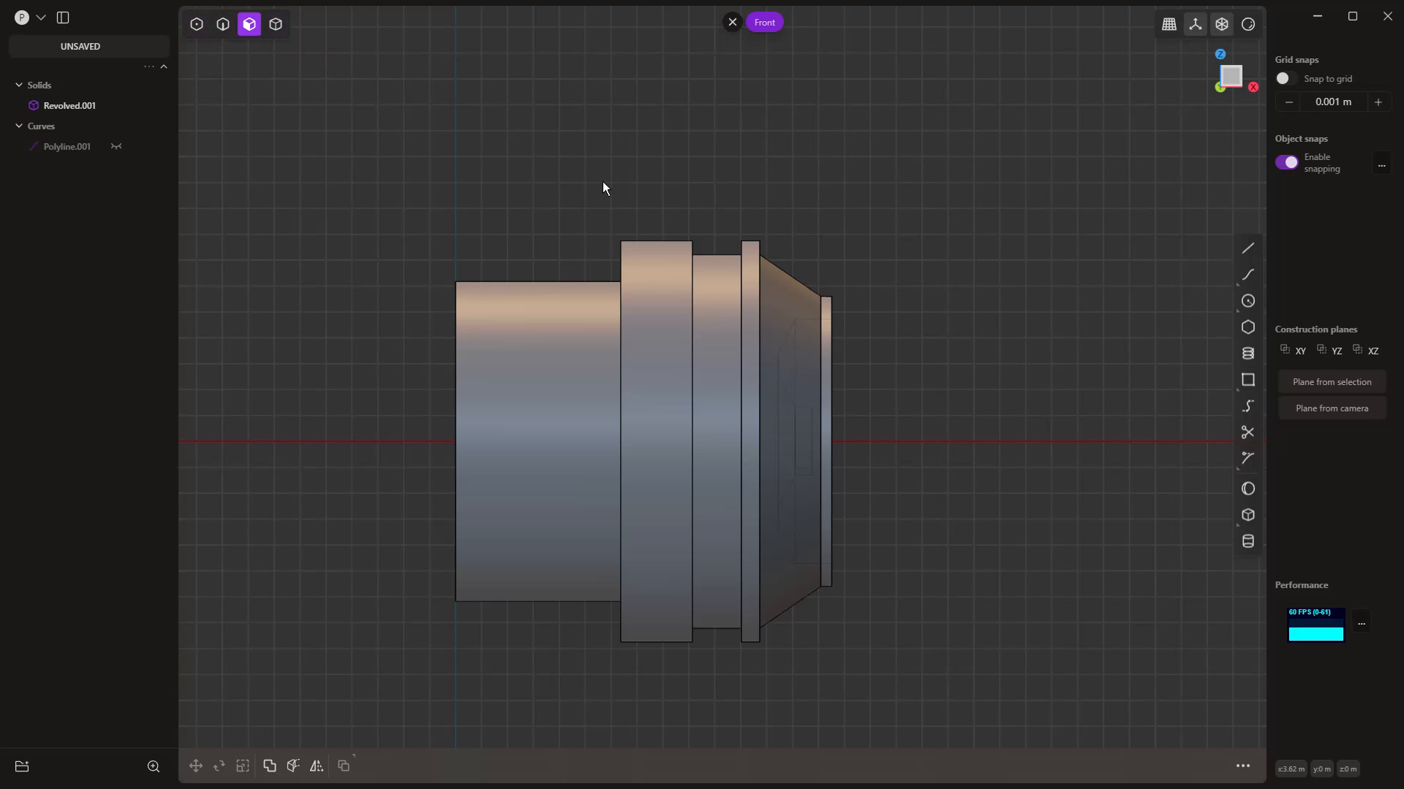
pyautogui.moveTo(598, 170); pyautogui.dragTo(918, 692)
pyautogui.press('g')
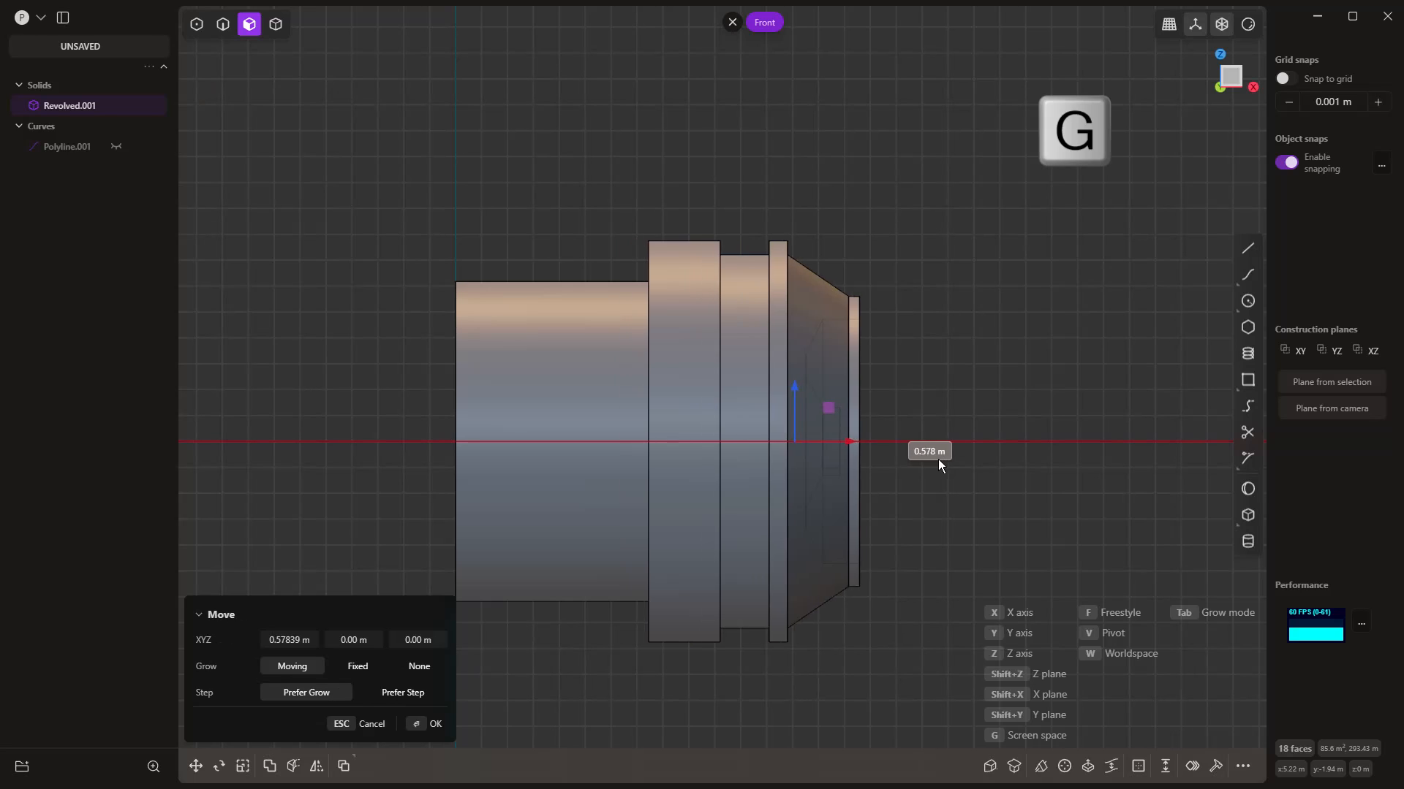
pyautogui.press('x')
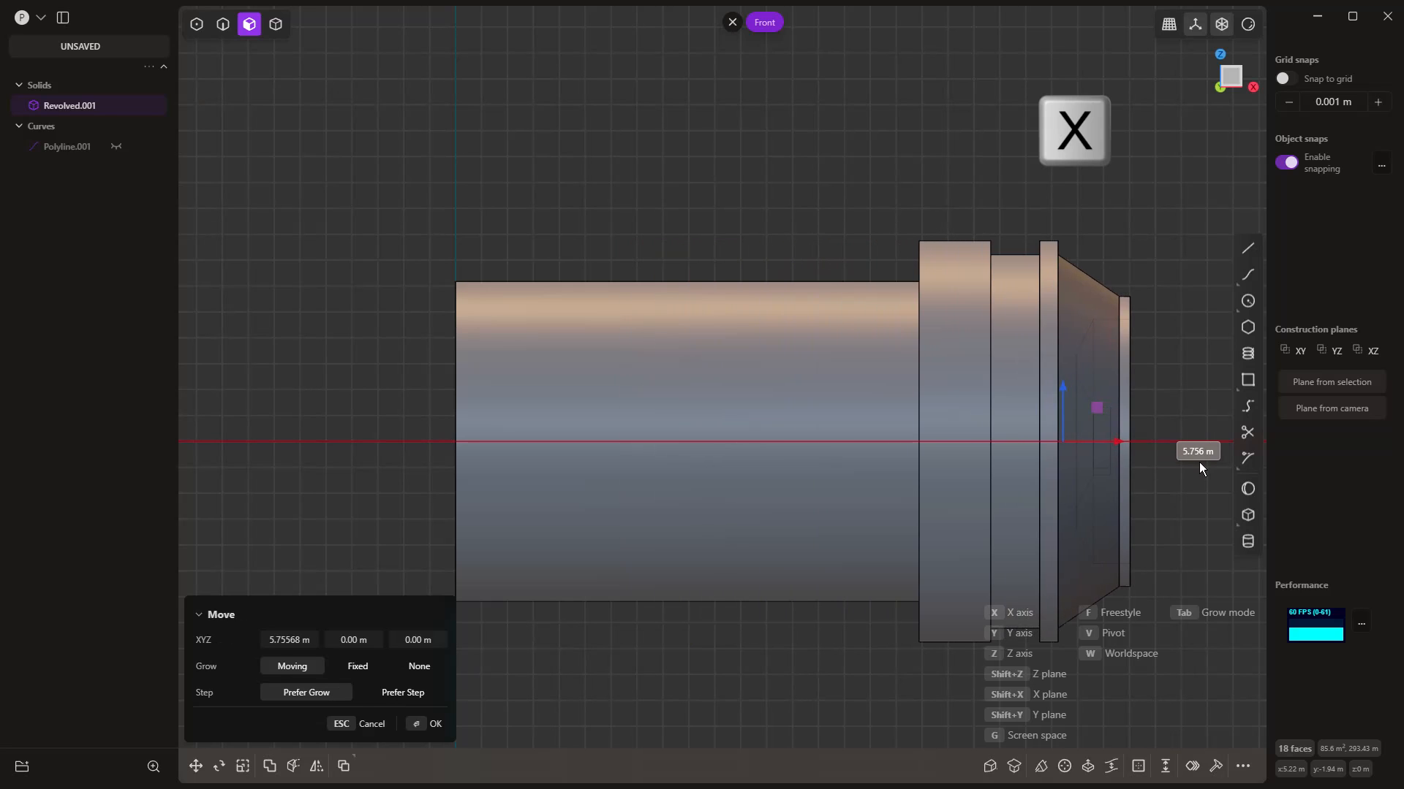
pyautogui.click(1199, 462)
pyautogui.hotkey('ctrl', 'z')
pyautogui.scroll(-2, 791, 179)
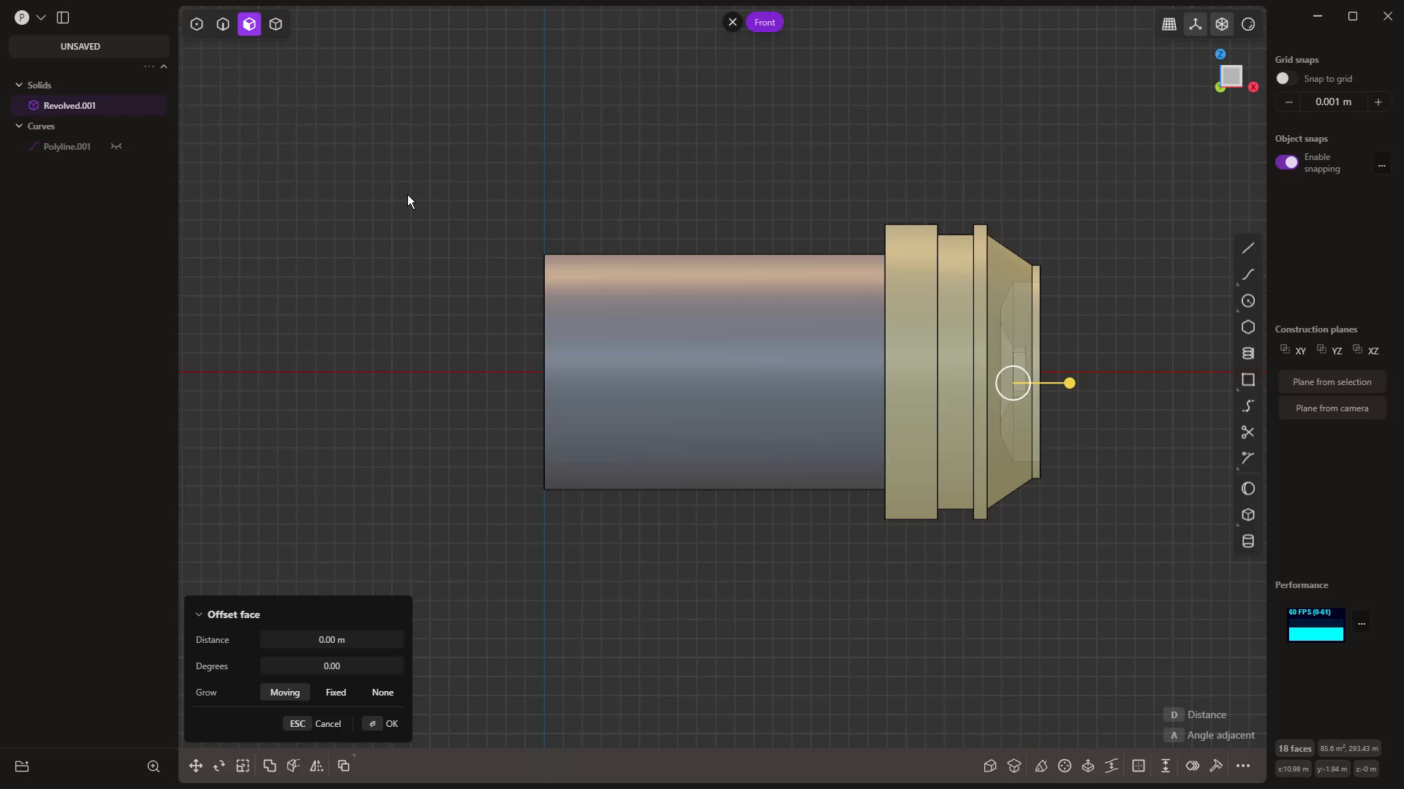
pyautogui.press('Escape')
# Step: Duplicate the long cylindrical outer face of the body as a separate sheet
pyautogui.press('5')
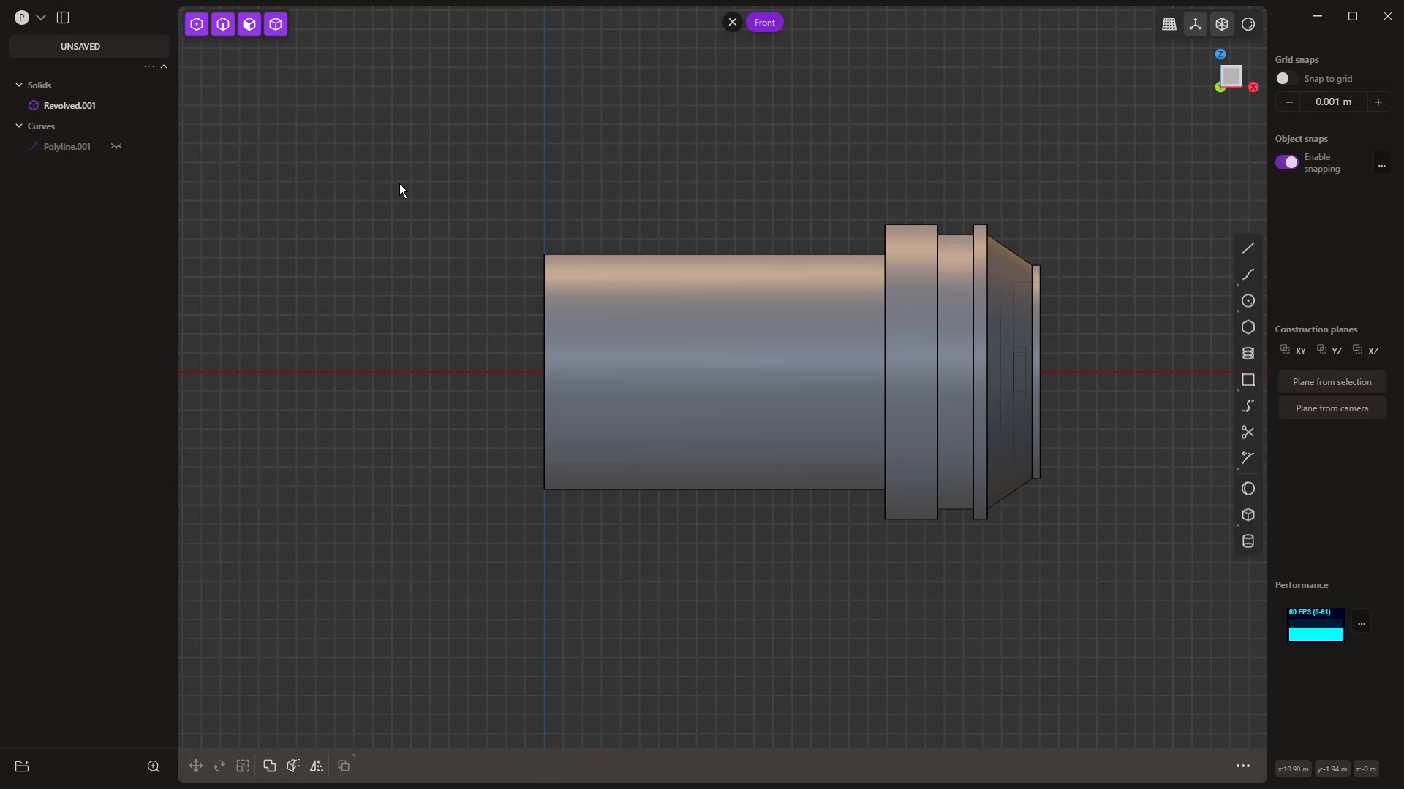
pyautogui.moveTo(551, 282); pyautogui.dragTo(732, 313, button='middle')
pyautogui.click(754, 293)
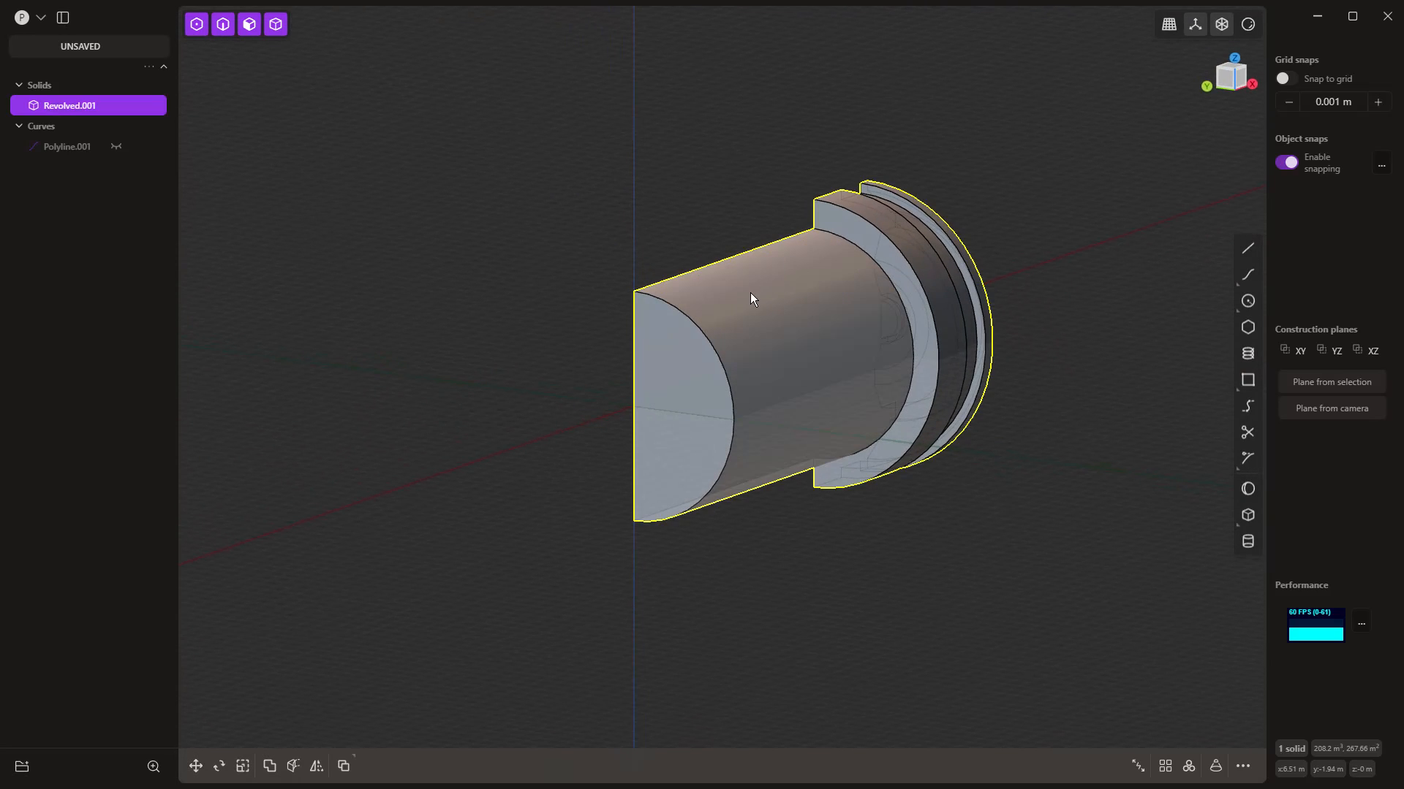
pyautogui.click(750, 293)
pyautogui.moveTo(807, 380); pyautogui.dragTo(784, 381, button='middle')
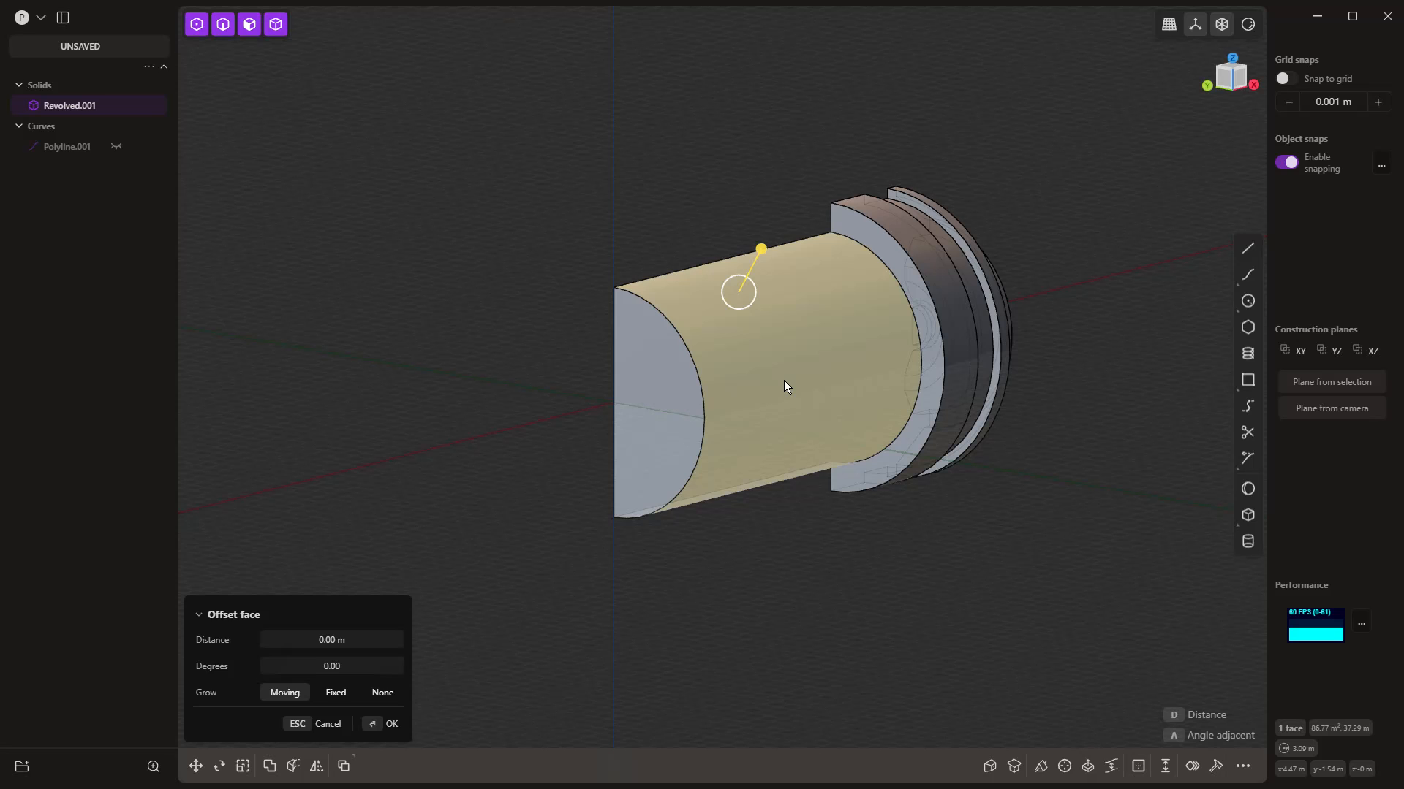
pyautogui.hotkey('shift', 'd')
pyautogui.click(340, 212)
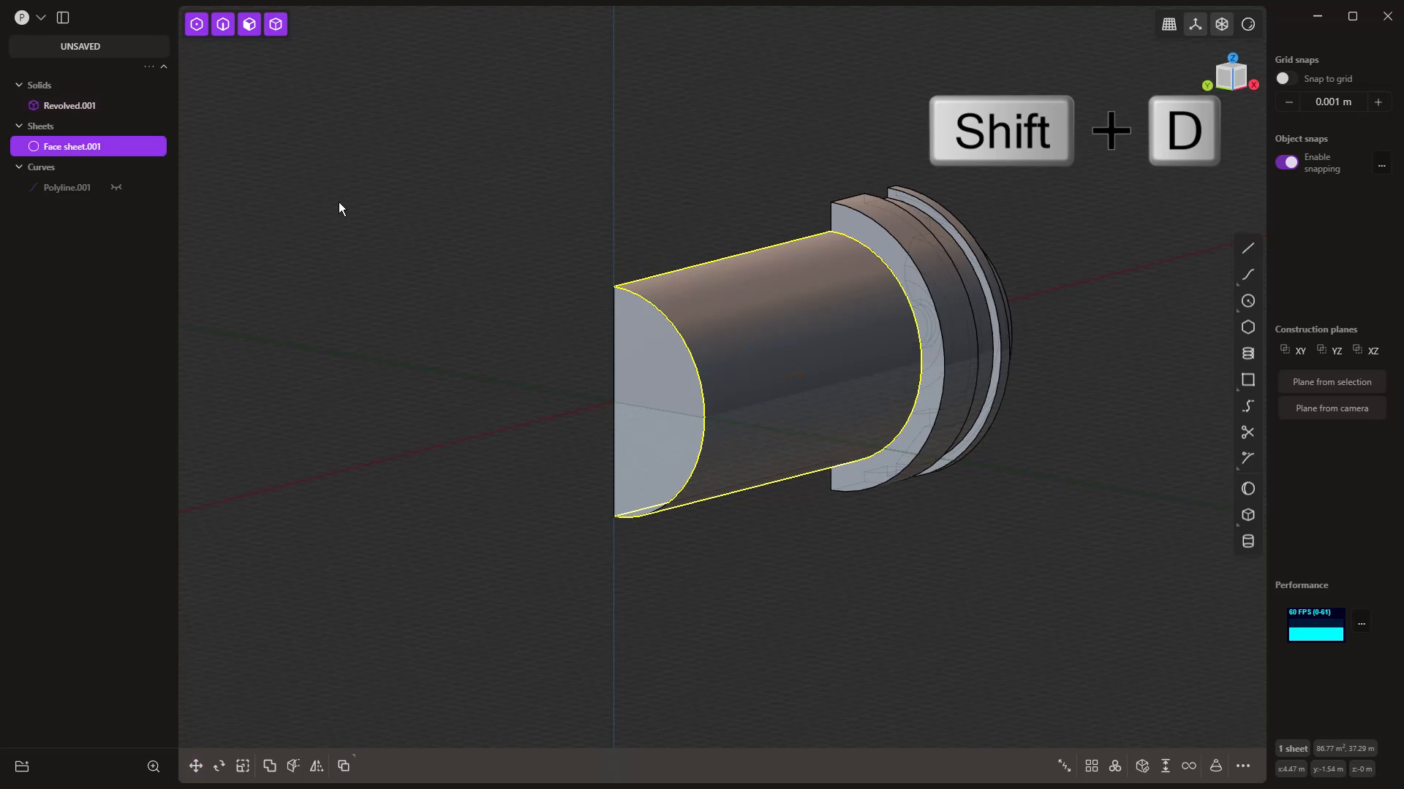
# Step: Rename the duplicated face sheet as Outside Cyl and hide it
pyautogui.doubleClick(70, 147)
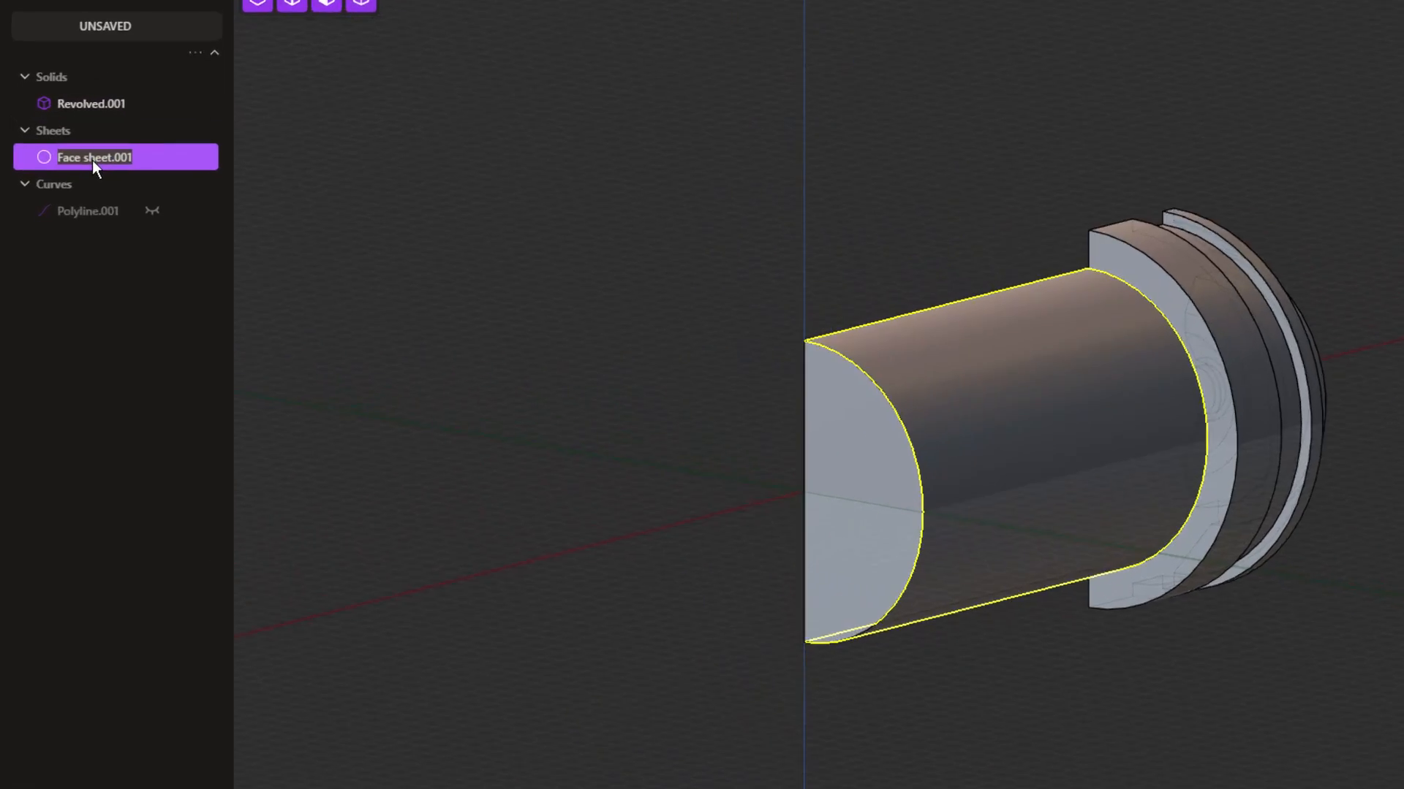
pyautogui.write('O')
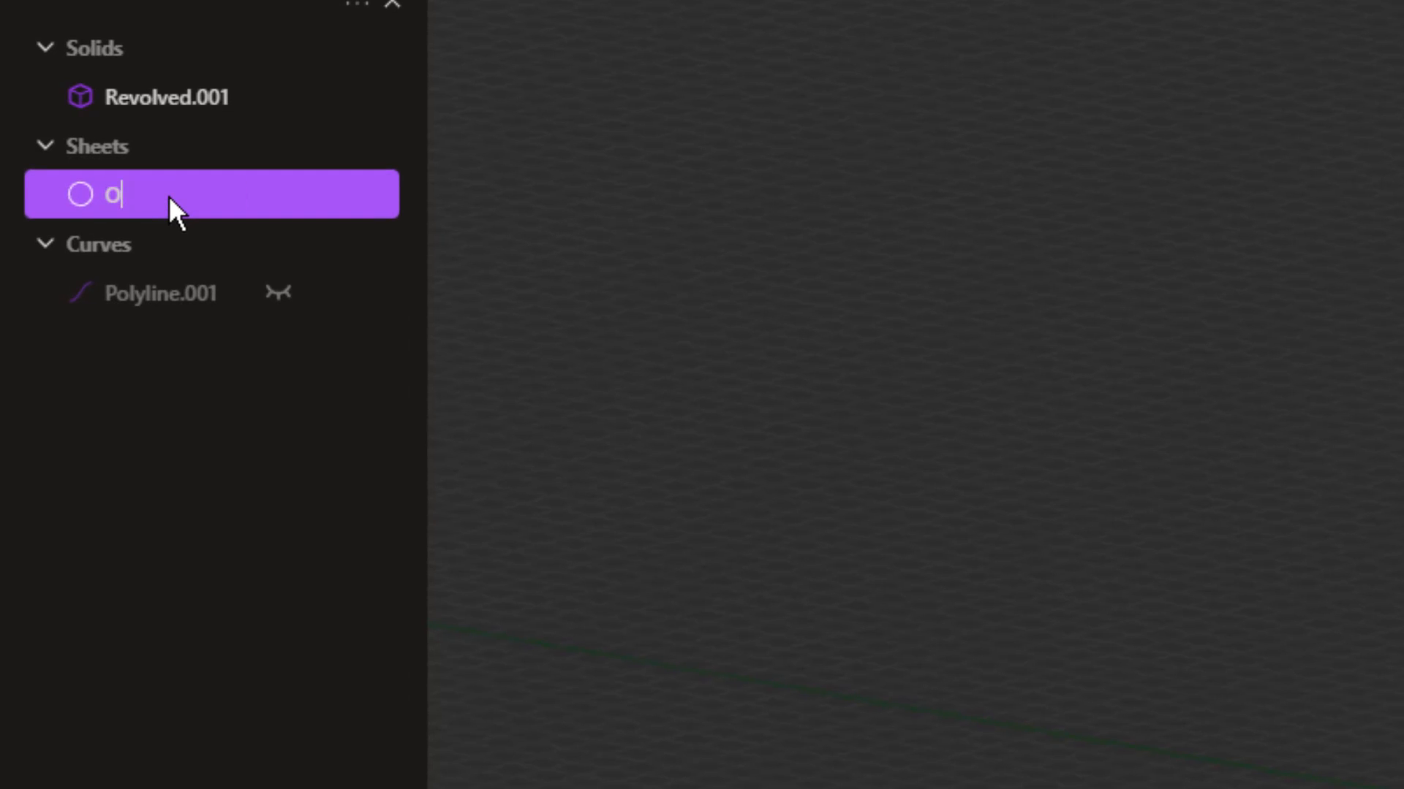
pyautogui.write('utside Cyl')
pyautogui.press('Return')
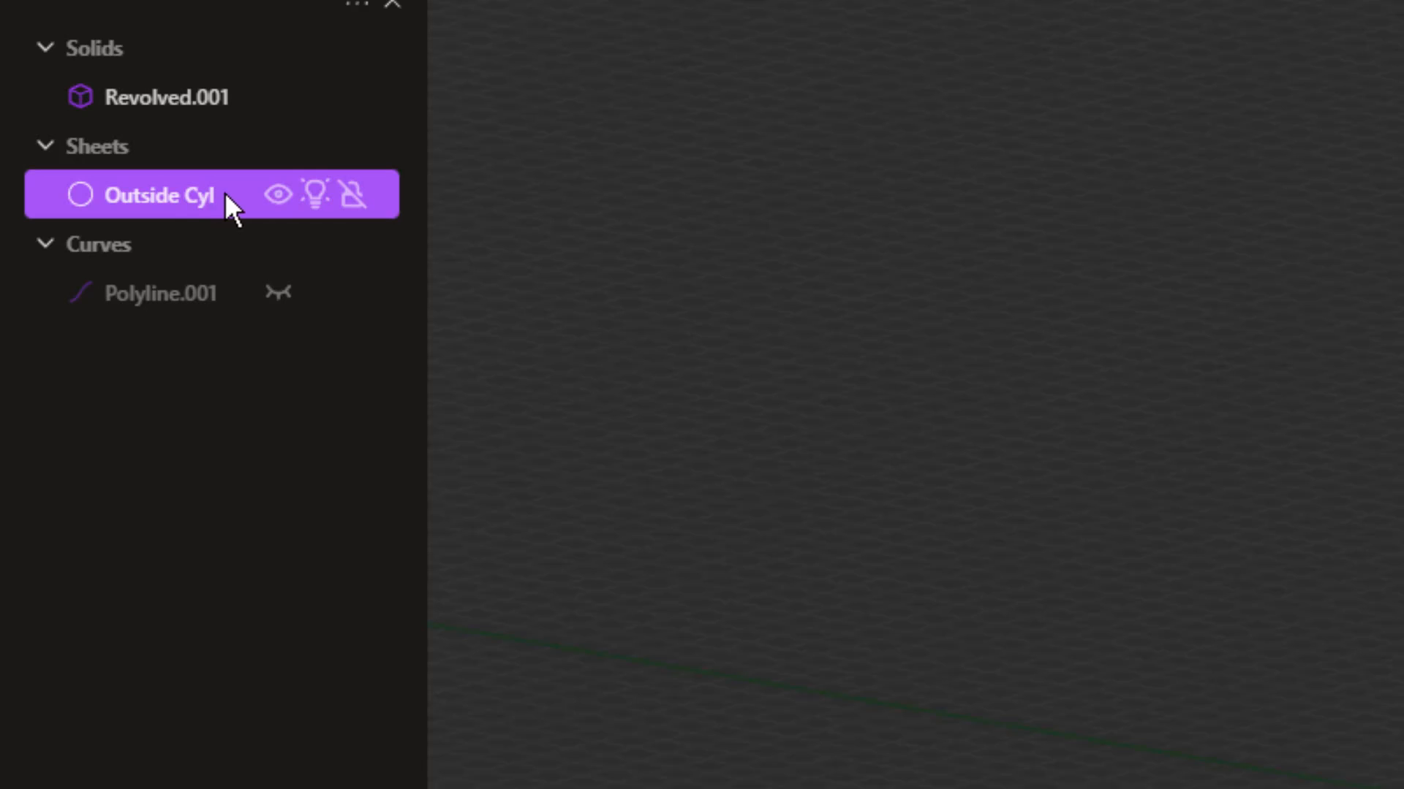
pyautogui.click(277, 195)
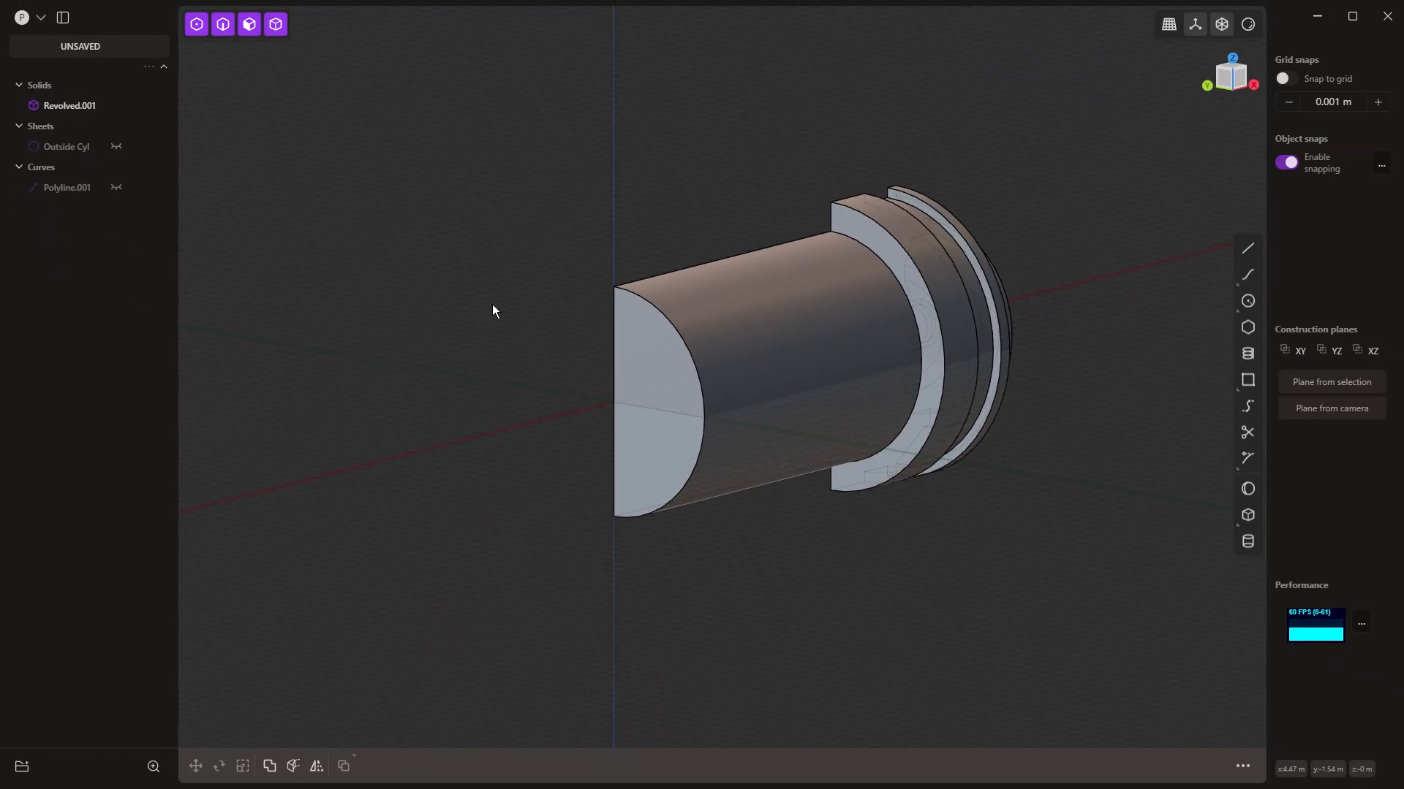
# Step: In front view, draw an open stepped polyline about 12.4 m long across the plain cylinder, overlapping the first collar
pyautogui.moveTo(744, 511); pyautogui.dragTo(668, 506, button='middle')
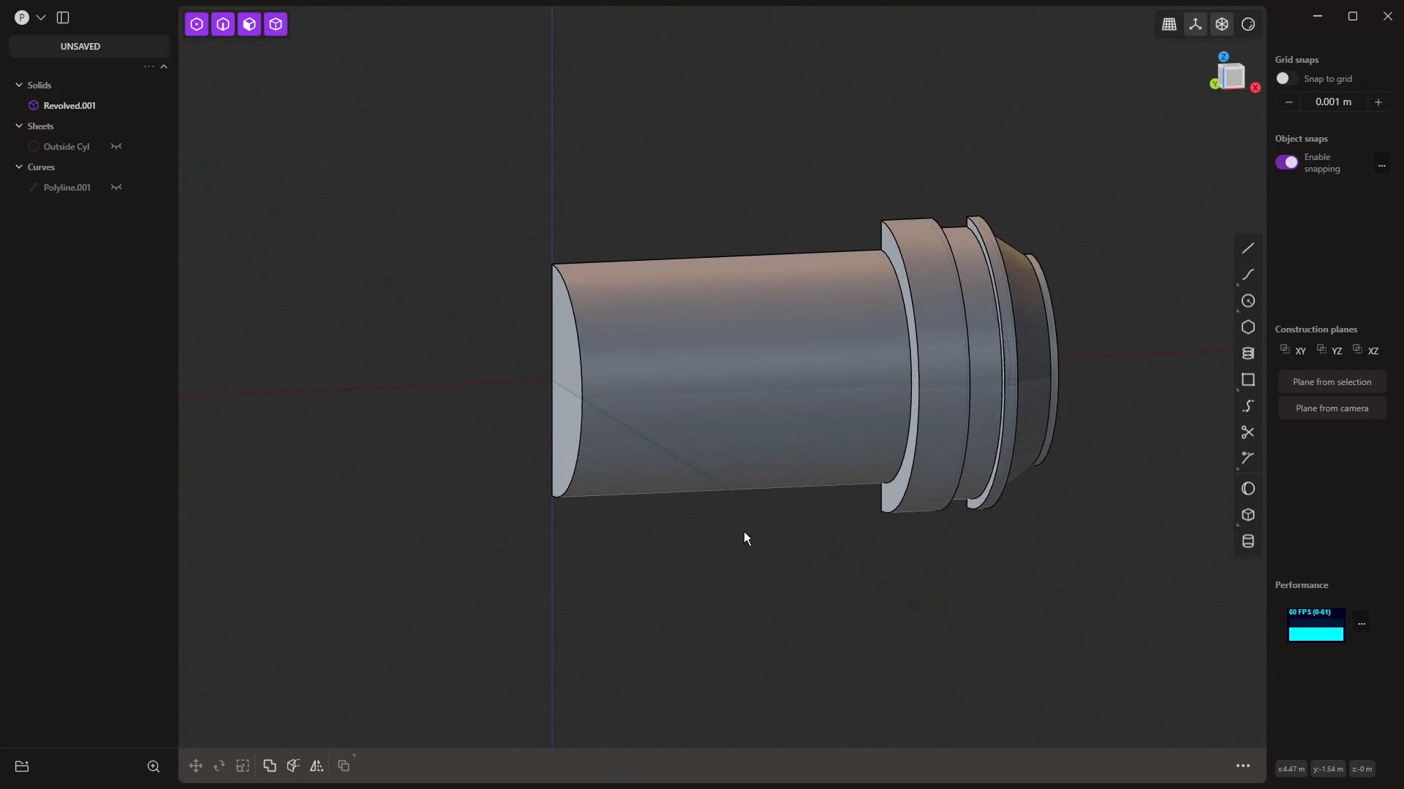
pyautogui.press('1')
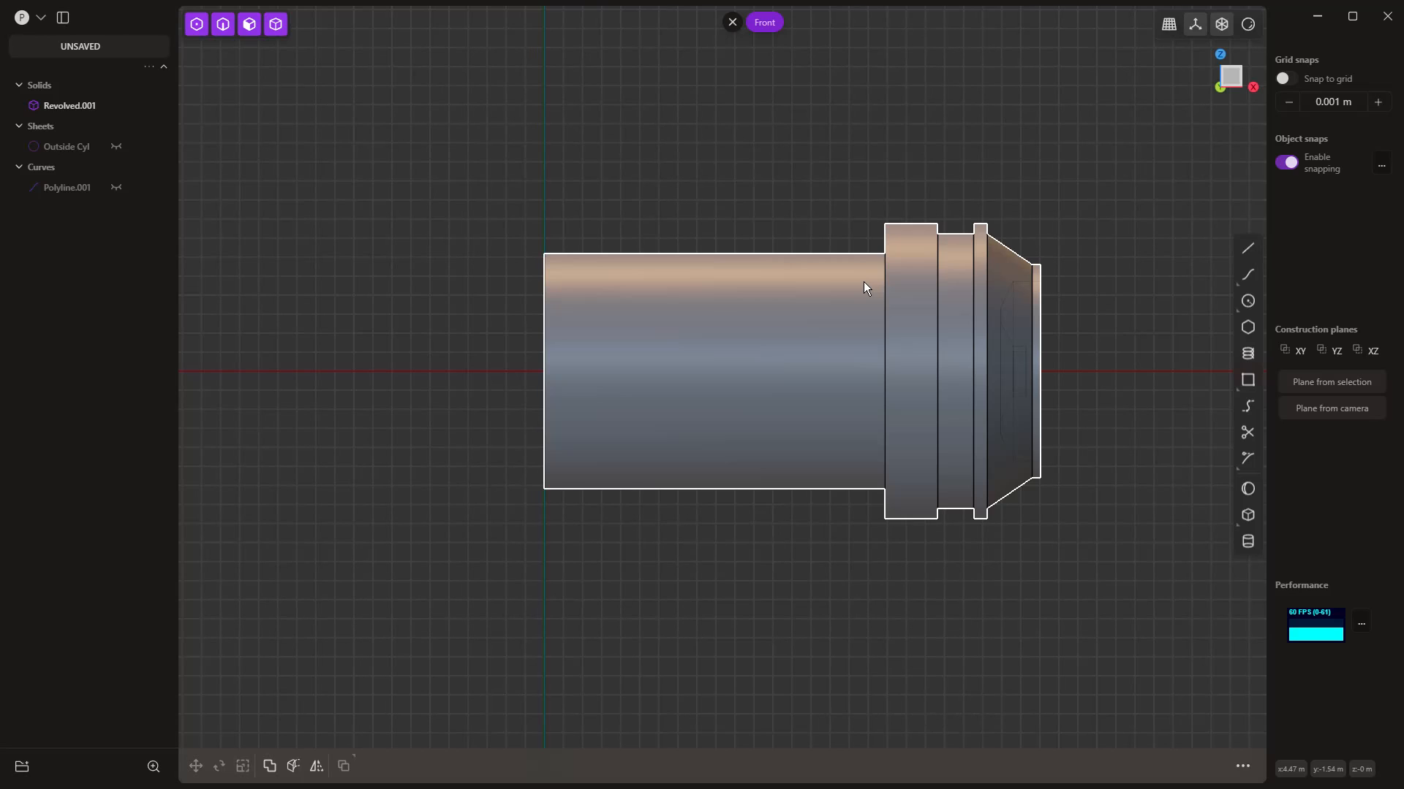
pyautogui.click(1248, 249)
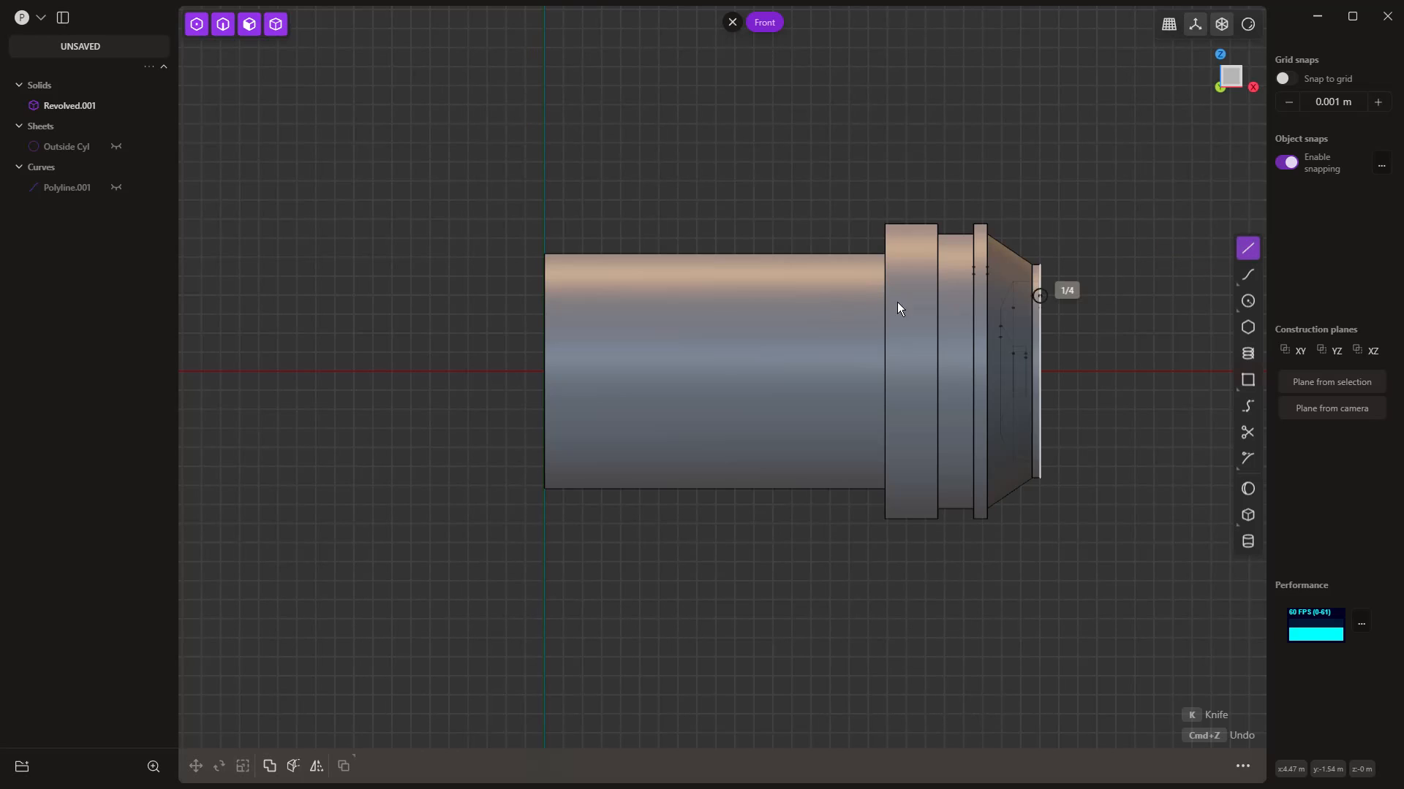
pyautogui.click(497, 345)
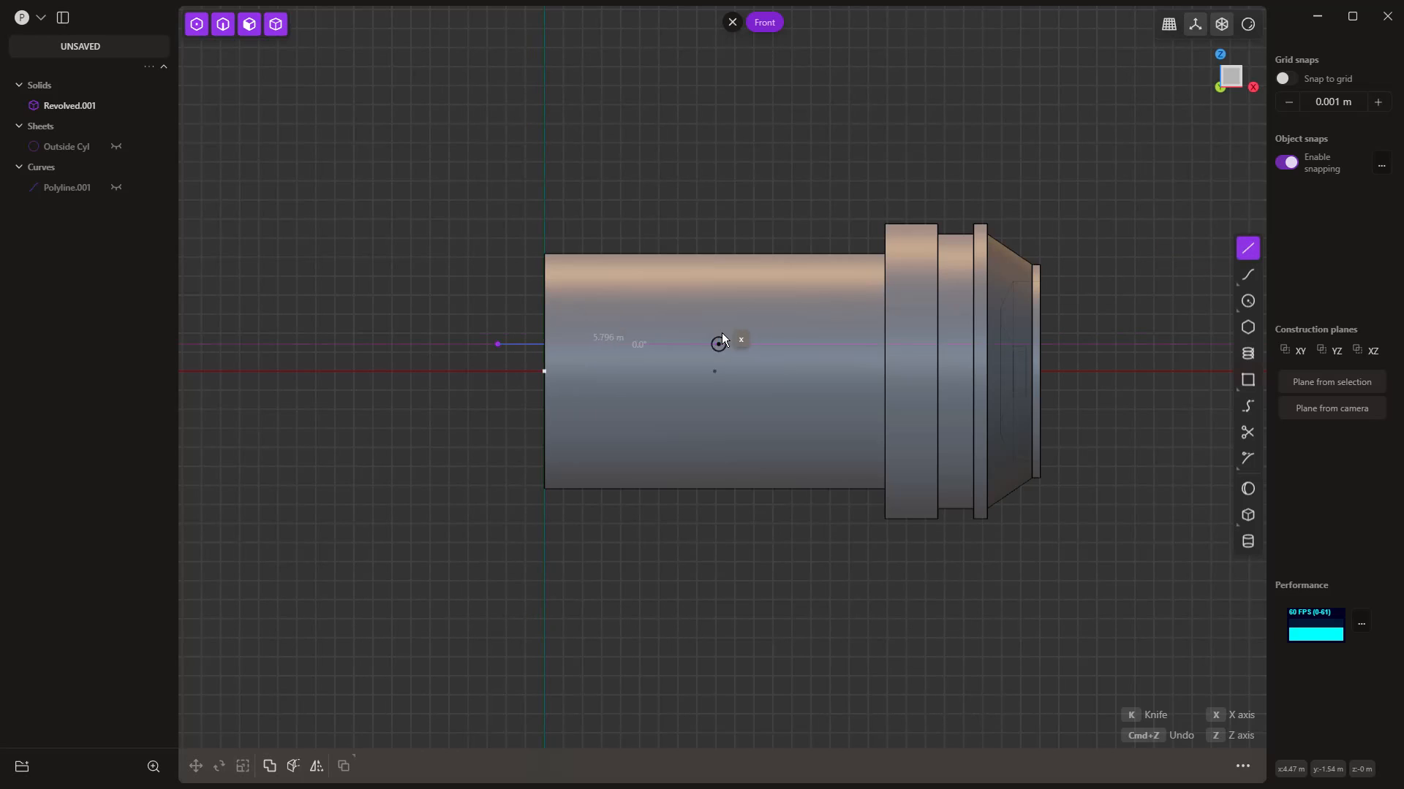
pyautogui.click(751, 343)
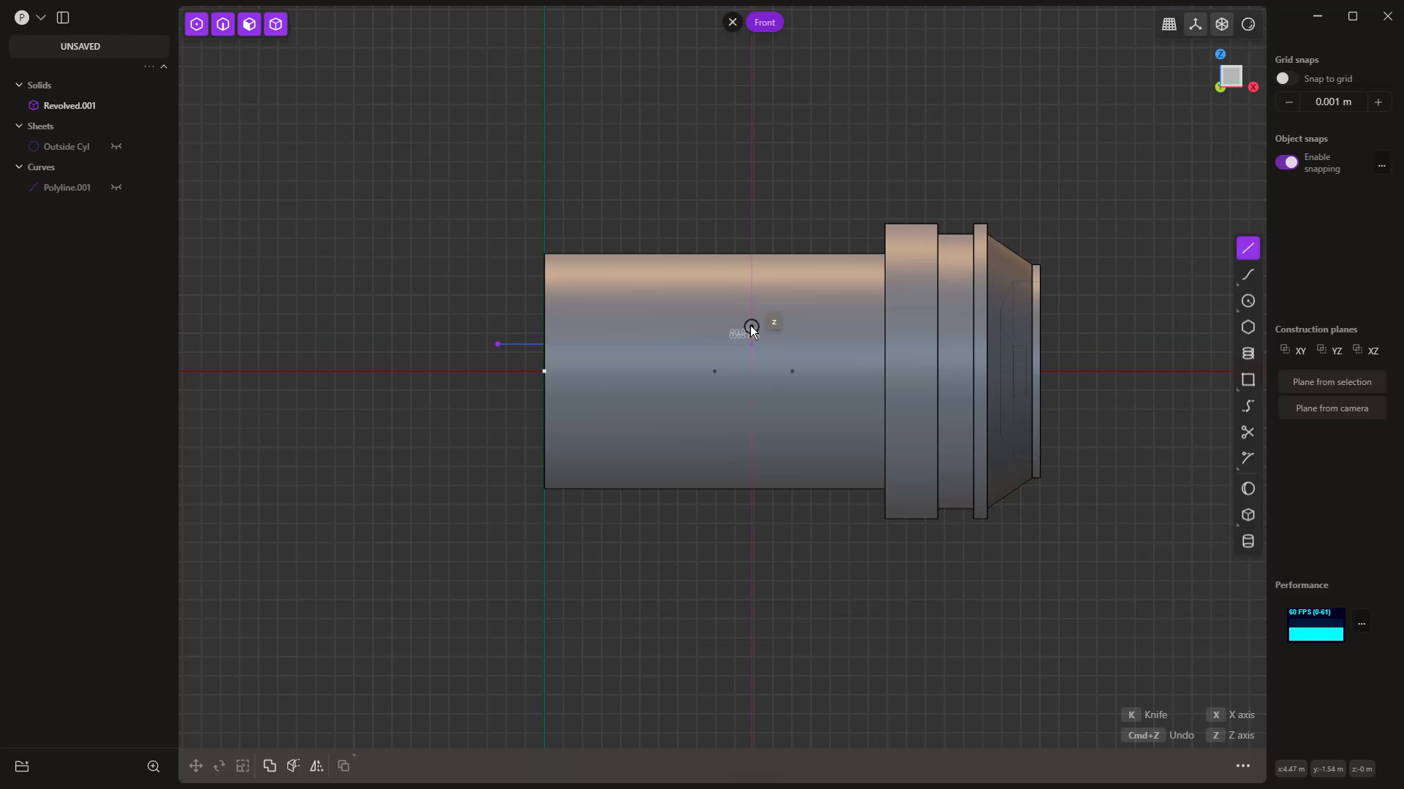
pyautogui.click(750, 285)
pyautogui.click(908, 285)
pyautogui.press('Return')
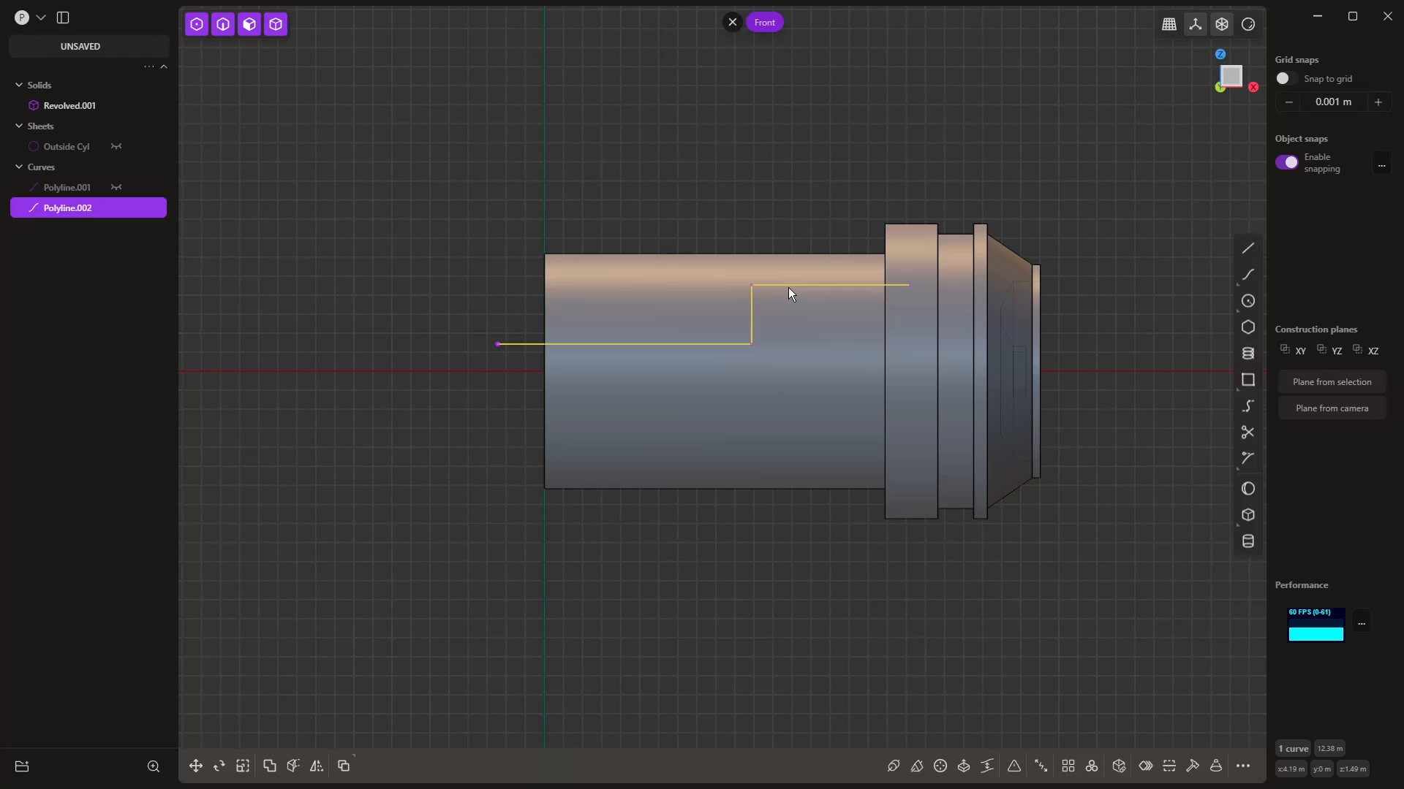
# Step: Fillet both corners of the stepped polyline by about 0.5 m
pyautogui.press('f')
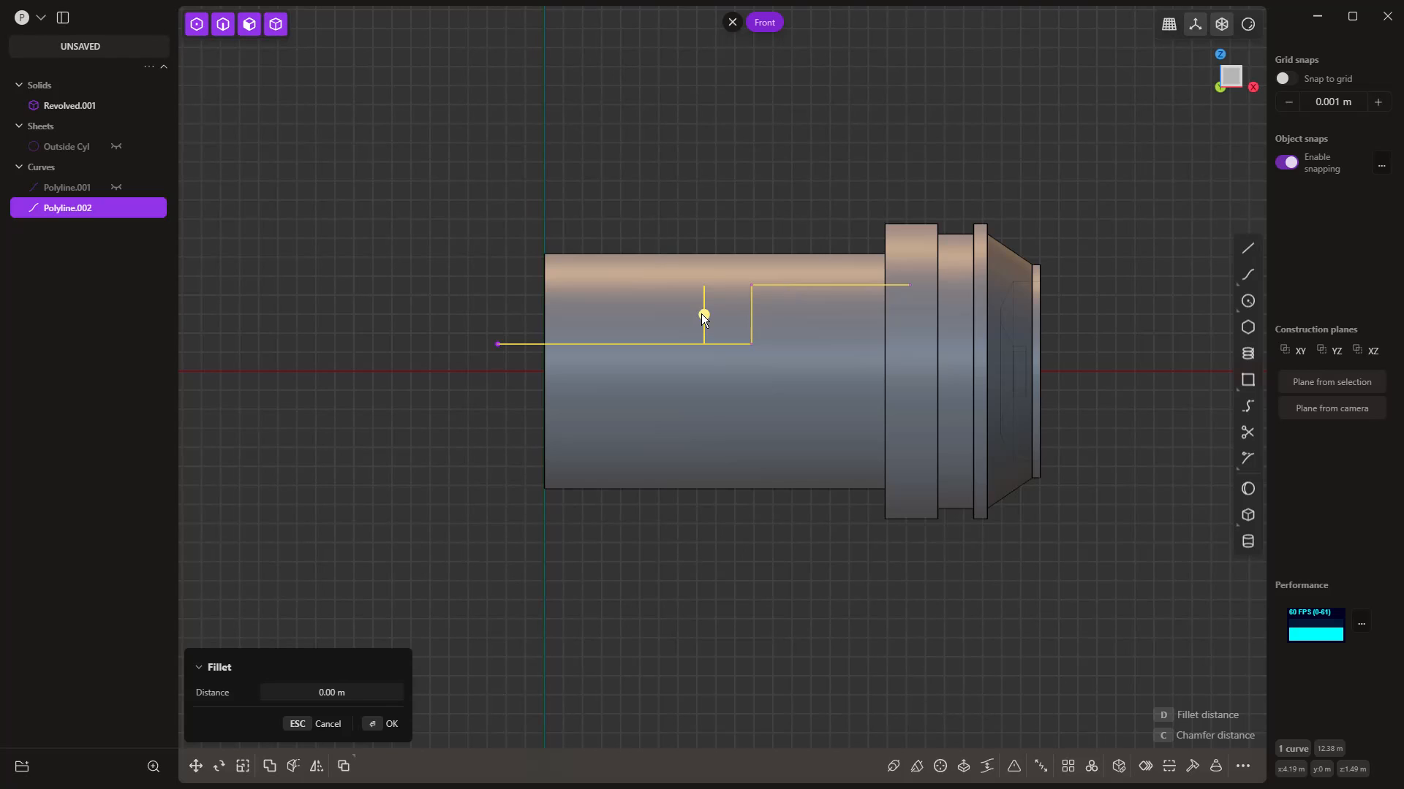
pyautogui.moveTo(703, 315); pyautogui.dragTo(704, 296)
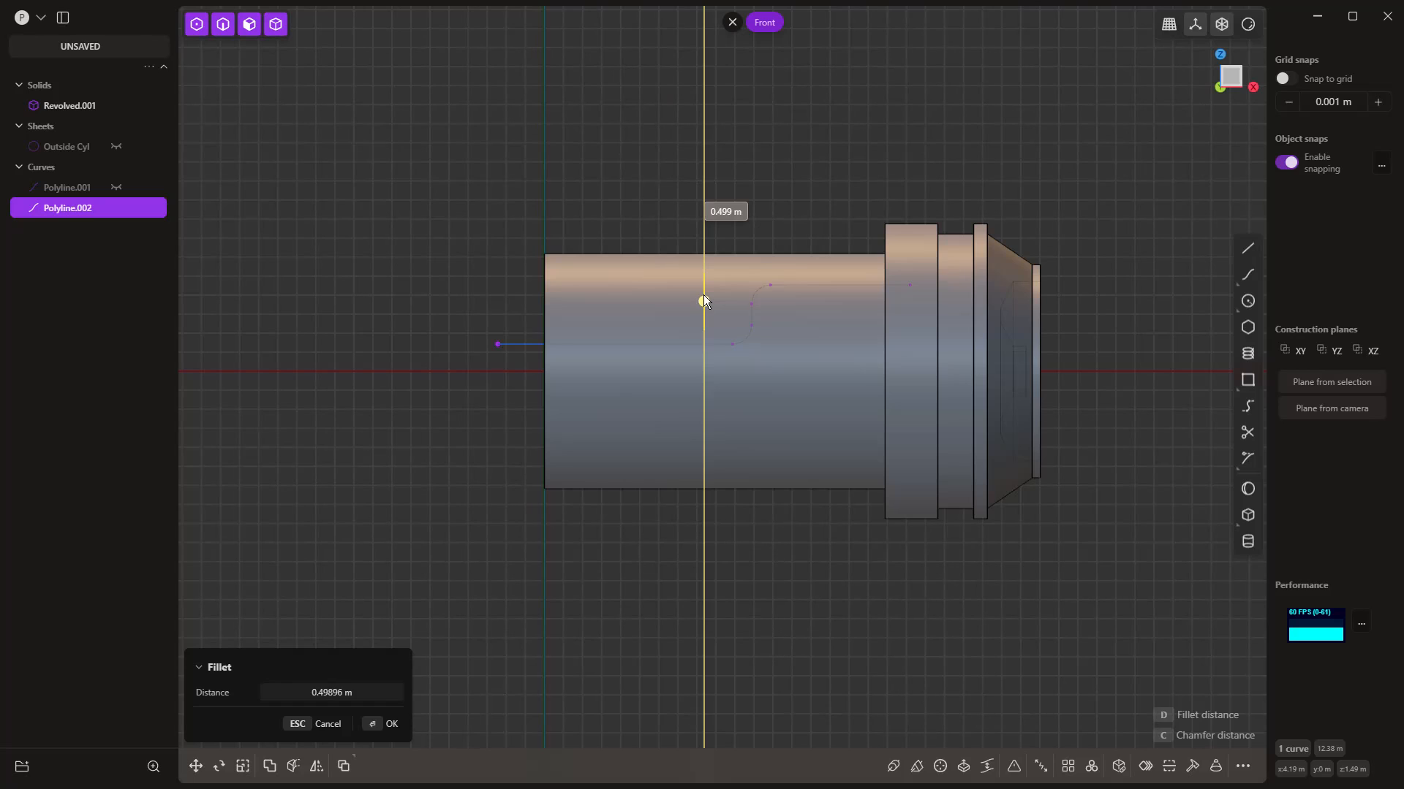
pyautogui.press('Return')
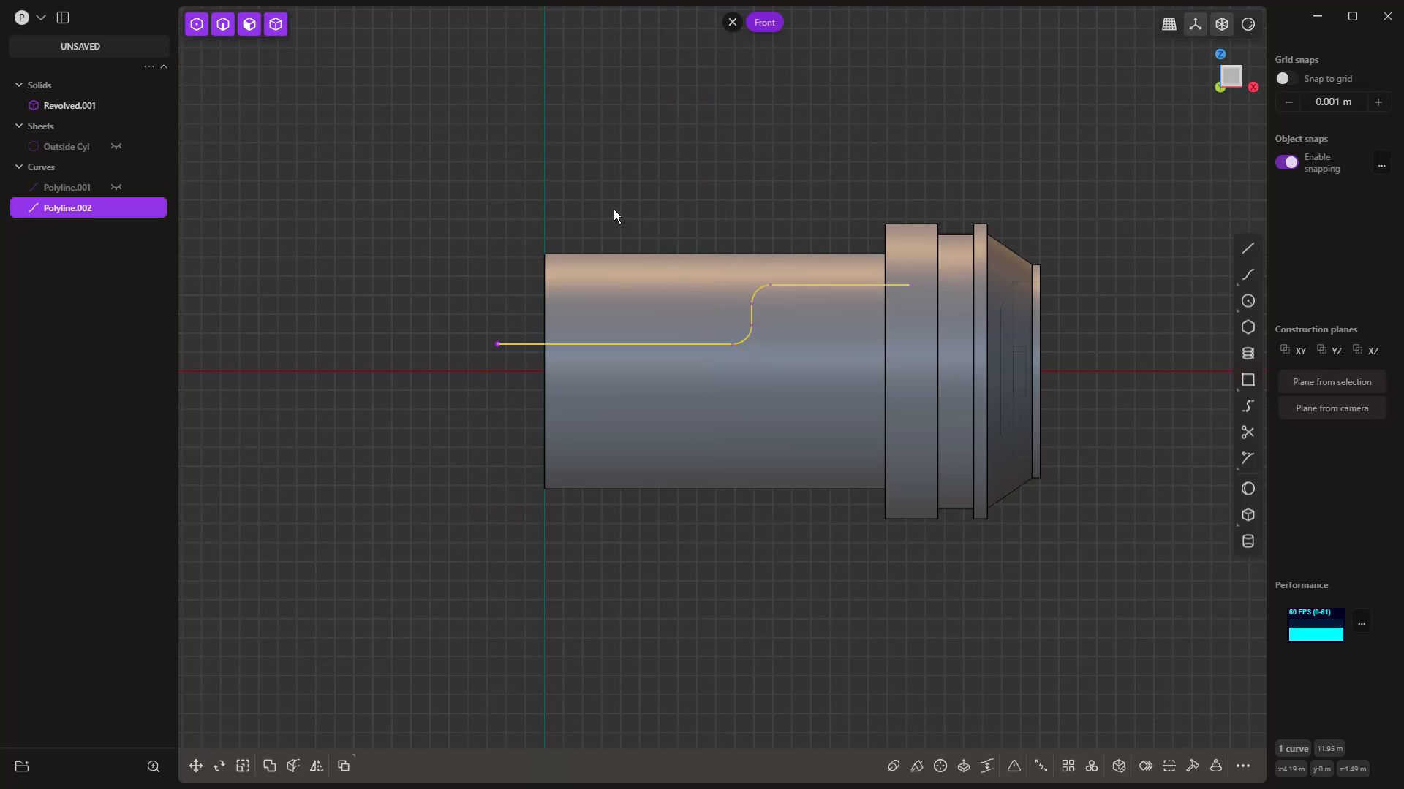
# Step: Imprint the filleted stepped polyline onto the revolved body and inspect the projected edges on the cylinder
pyautogui.hotkey('shift', 'i')
pyautogui.press('Escape')
pyautogui.hotkey('shift', 'i')
pyautogui.click(668, 316)
pyautogui.press('Escape')
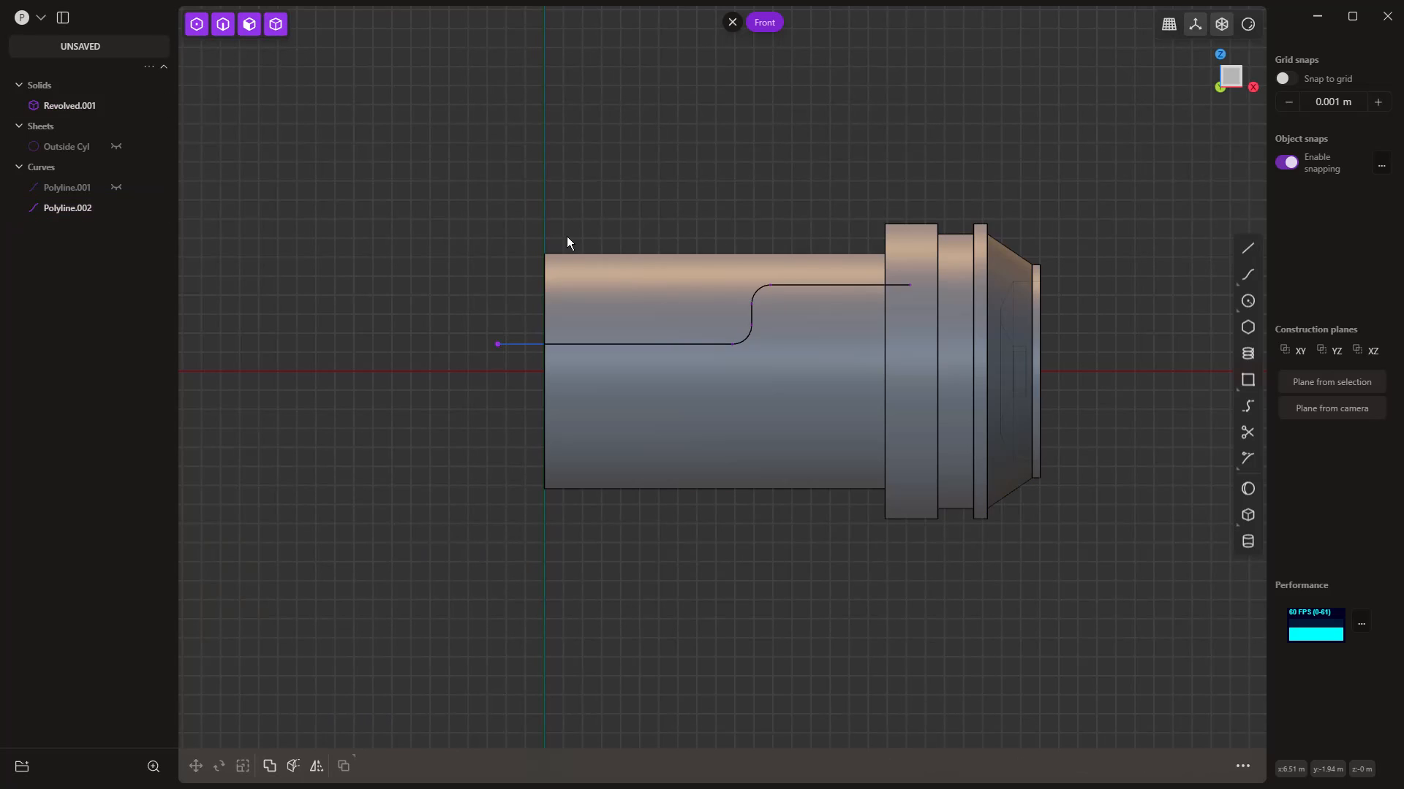
pyautogui.moveTo(567, 243); pyautogui.dragTo(846, 314, button='middle')
pyautogui.scroll(2, 809, 307)
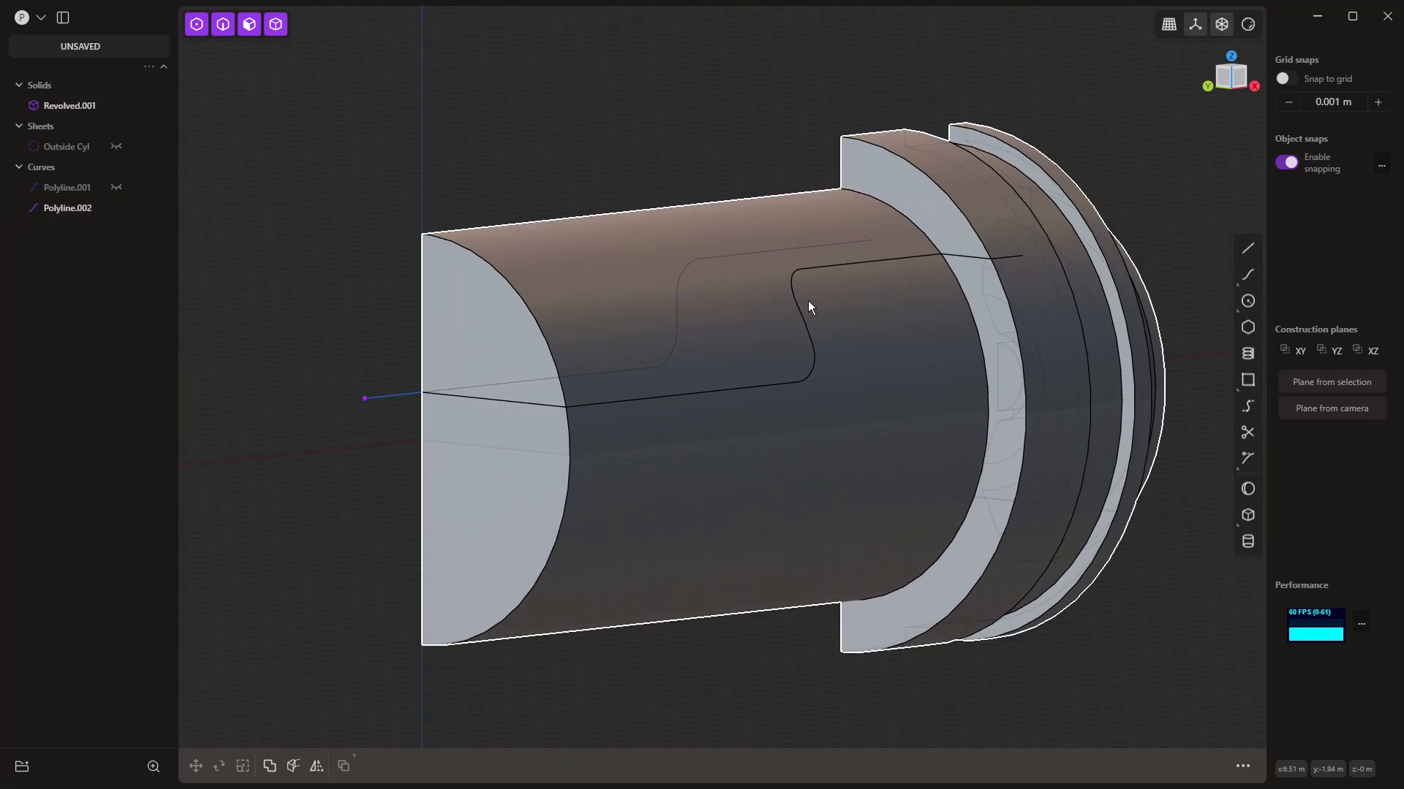
pyautogui.scroll(1, 808, 307)
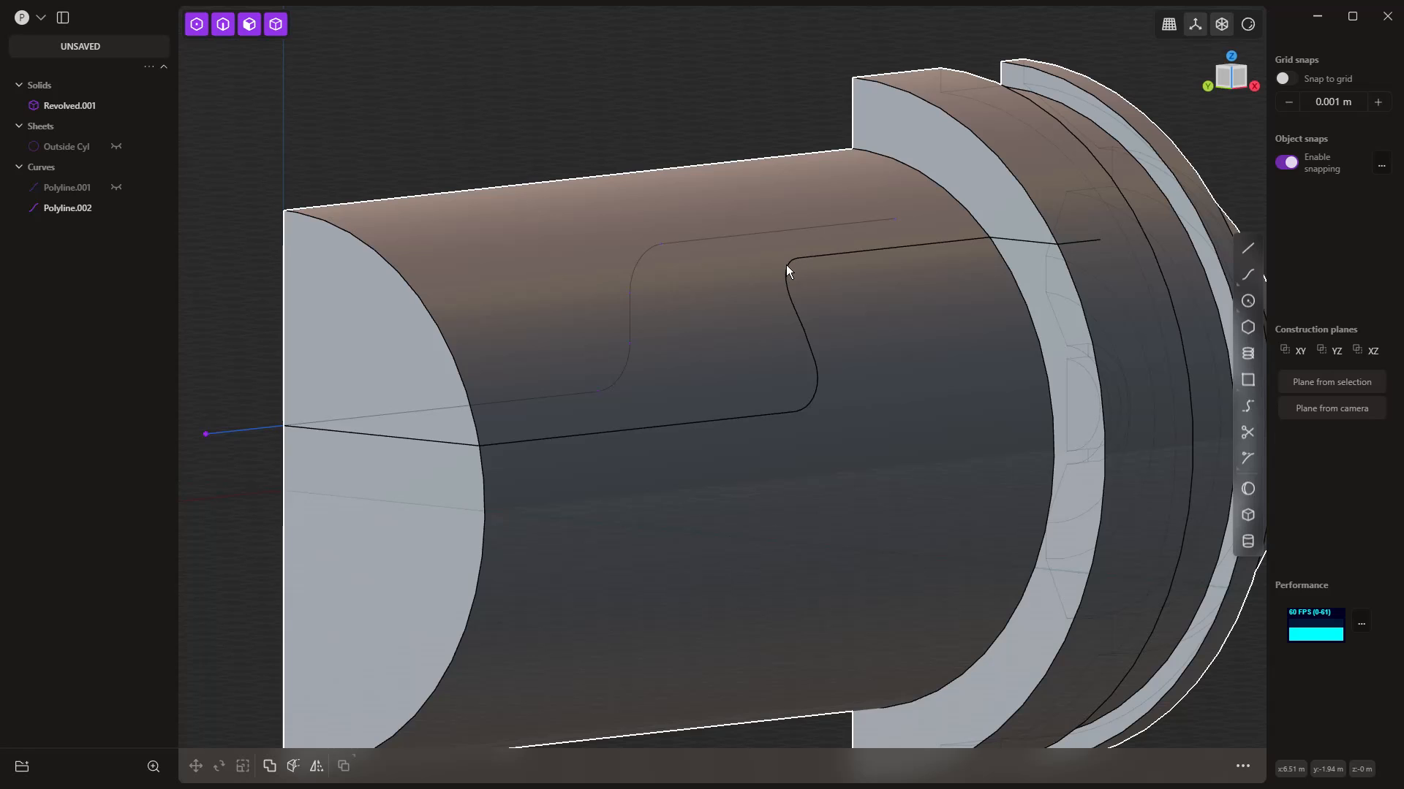
# Step: Move the stepped polyline about 0.59 m up along Z and about 0.46 m in the negative X direction
pyautogui.press('KP_1')
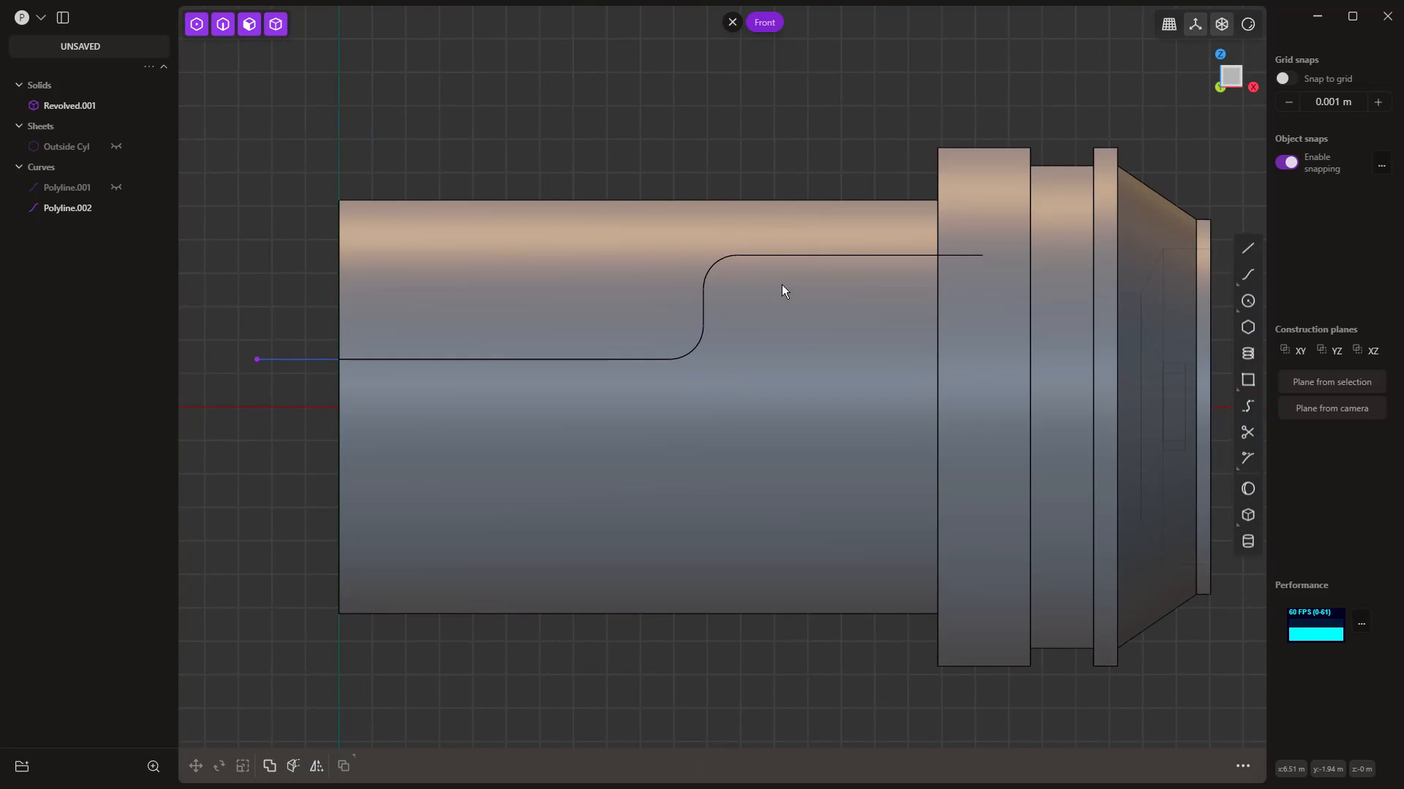
pyautogui.click(276, 361)
pyautogui.press('g')
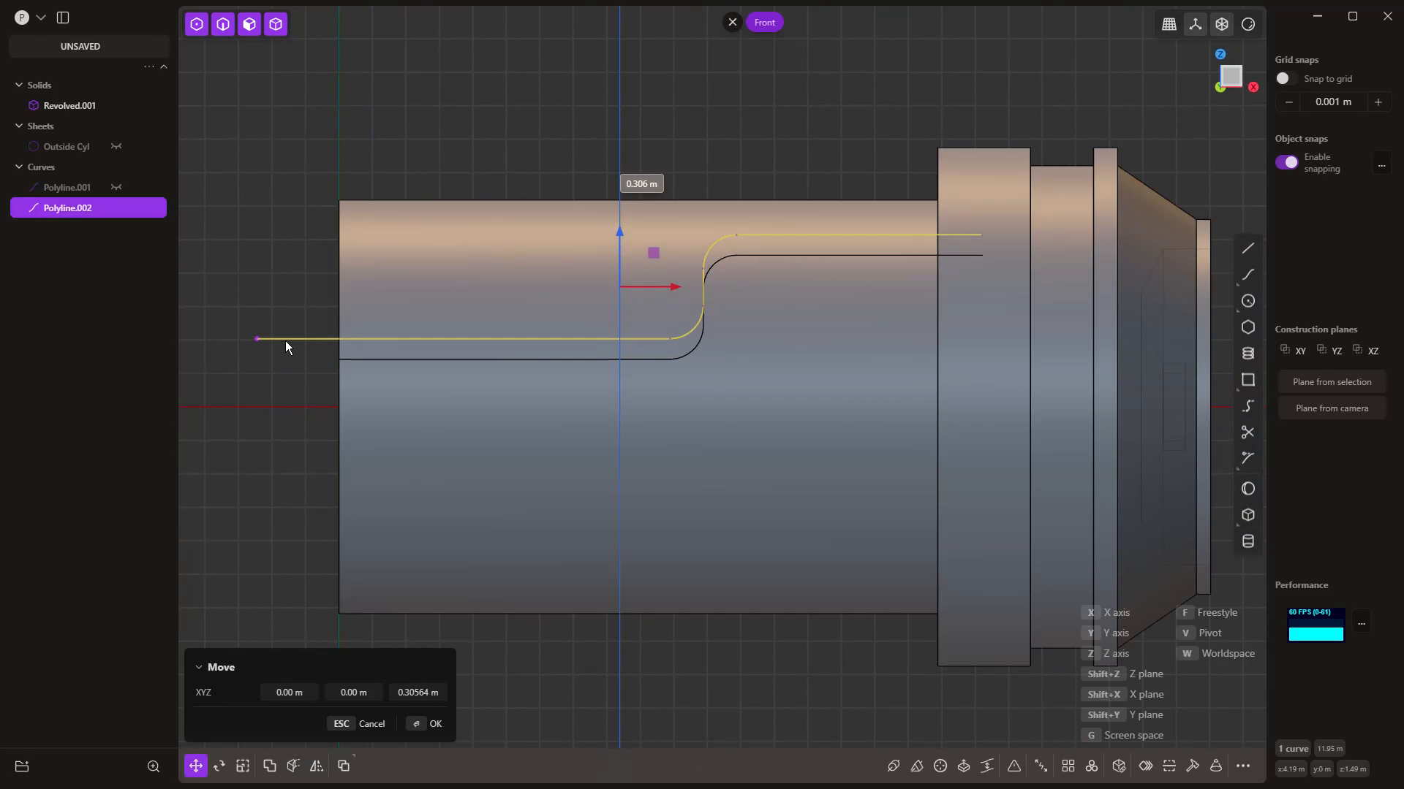
pyautogui.click(282, 323)
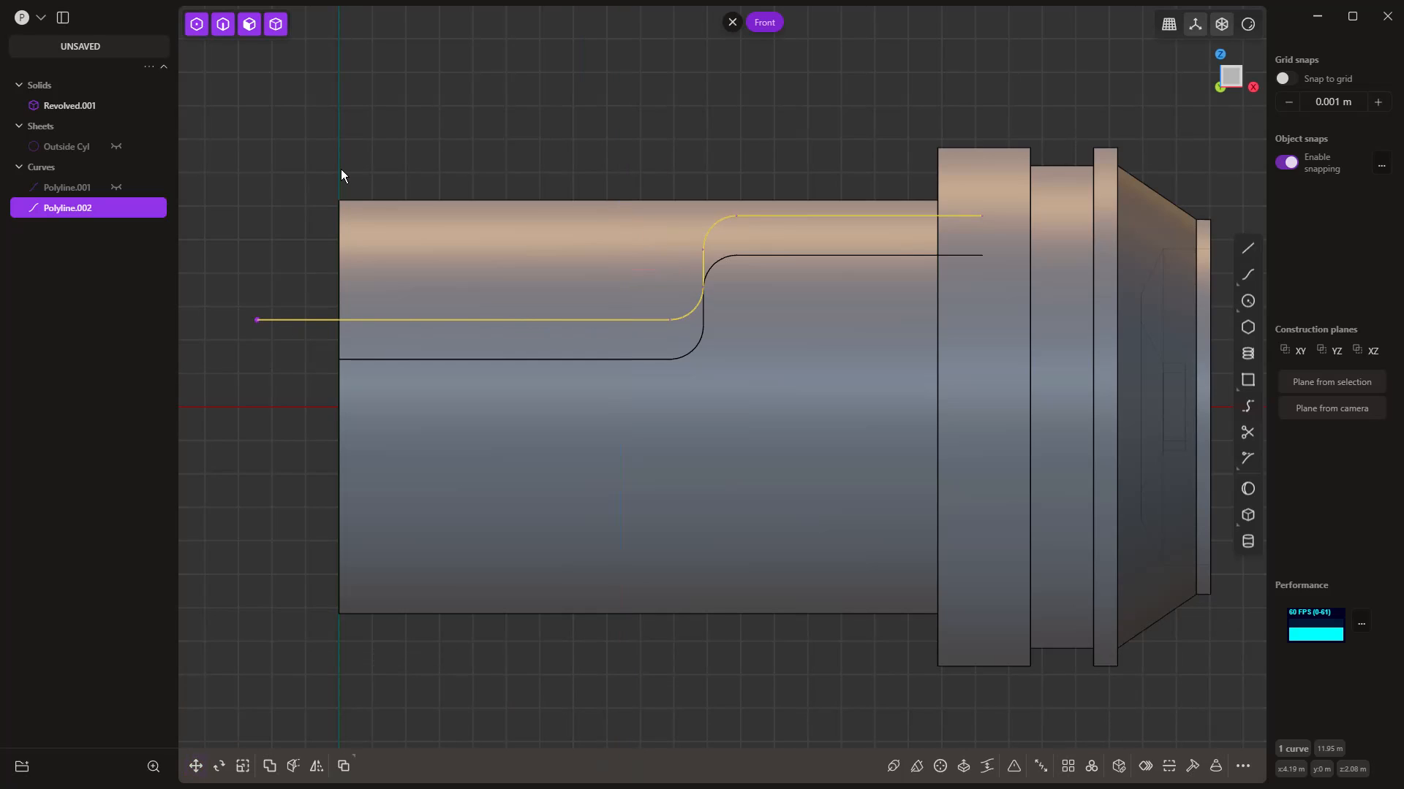
pyautogui.press('g')
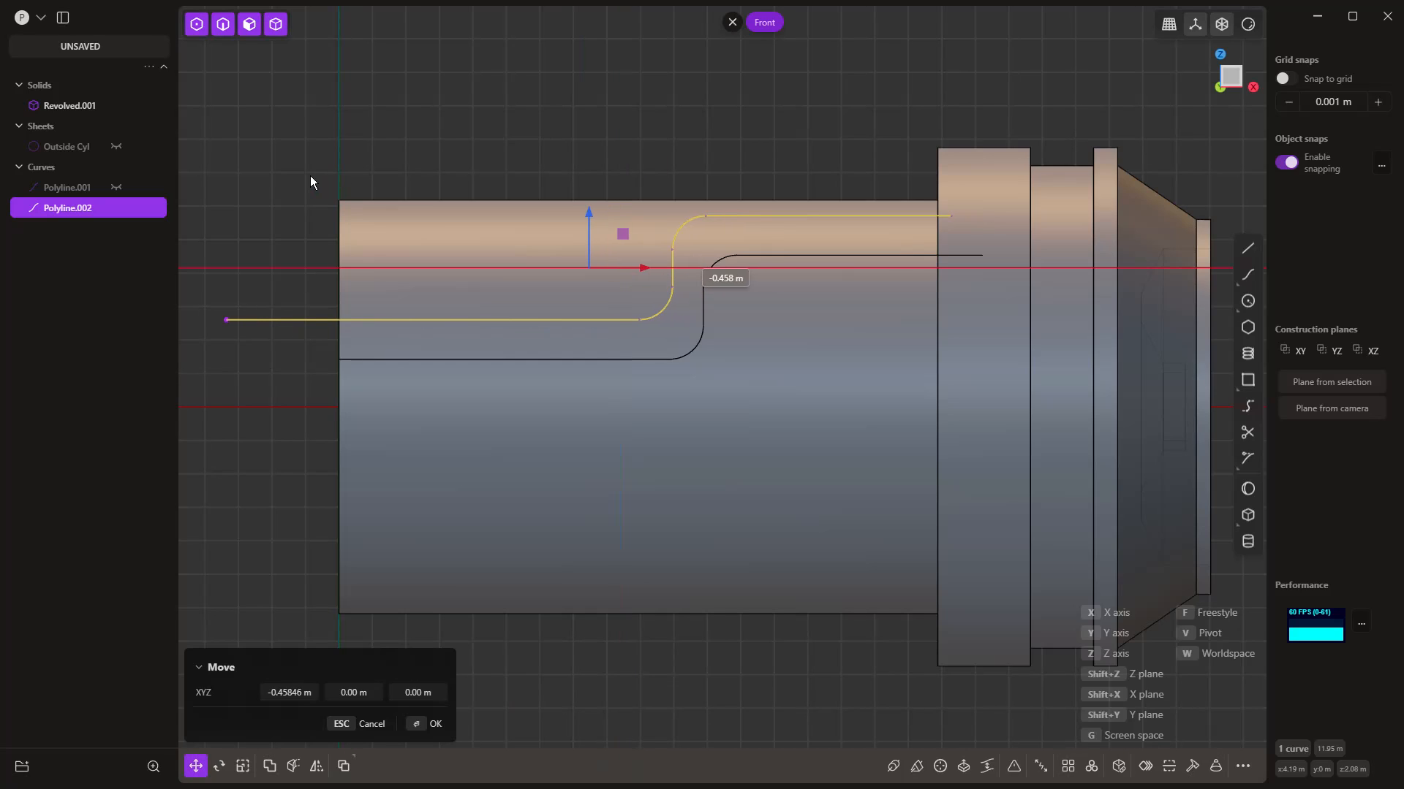
pyautogui.click(310, 176)
# Step: Imprint the moved polyline onto the revolved body and compare the two imprinted edges in perspective, top and front views
pyautogui.hotkey('shift', 'i')
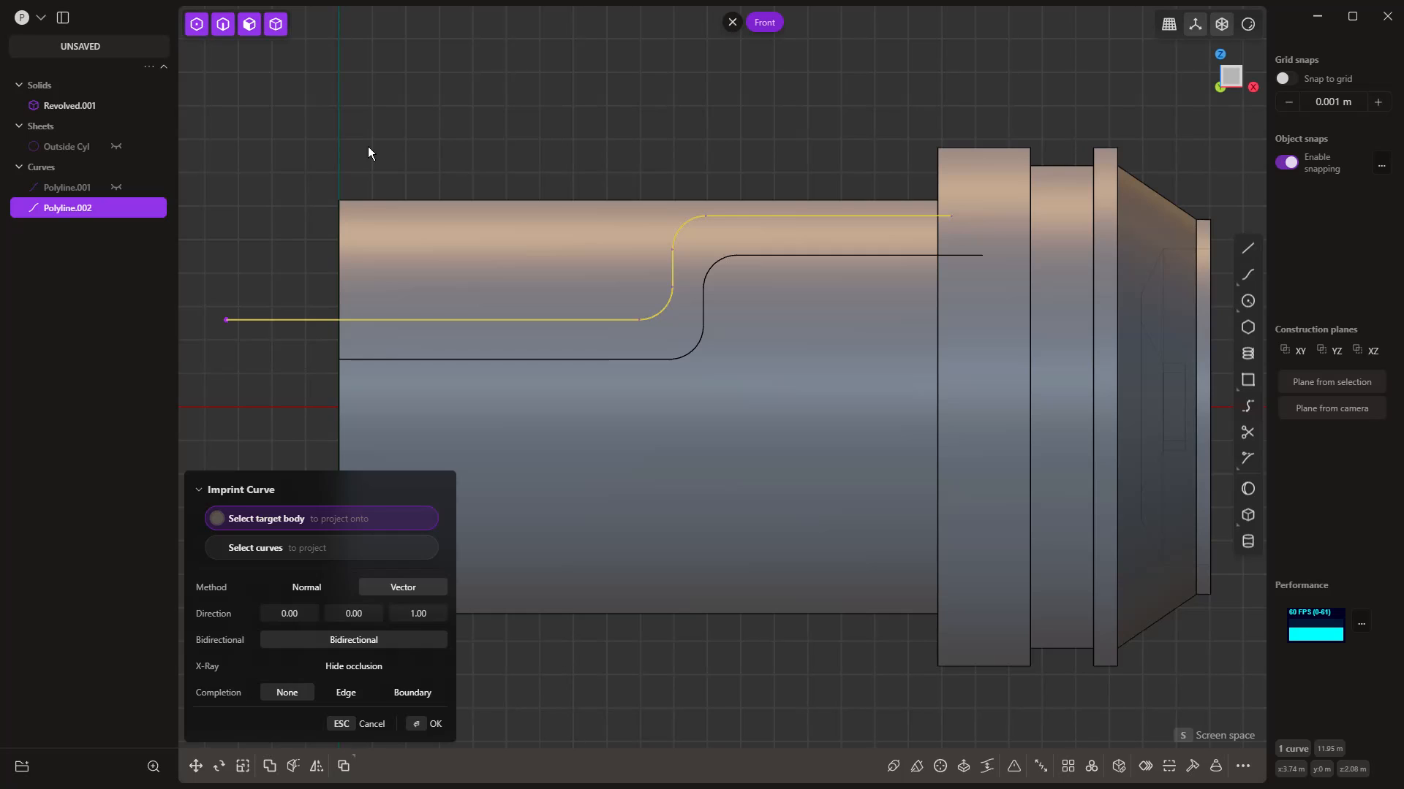
pyautogui.click(519, 249)
pyautogui.rightClick(519, 148)
pyautogui.moveTo(520, 148); pyautogui.dragTo(654, 183, button='middle')
pyautogui.scroll(2, 753, 248)
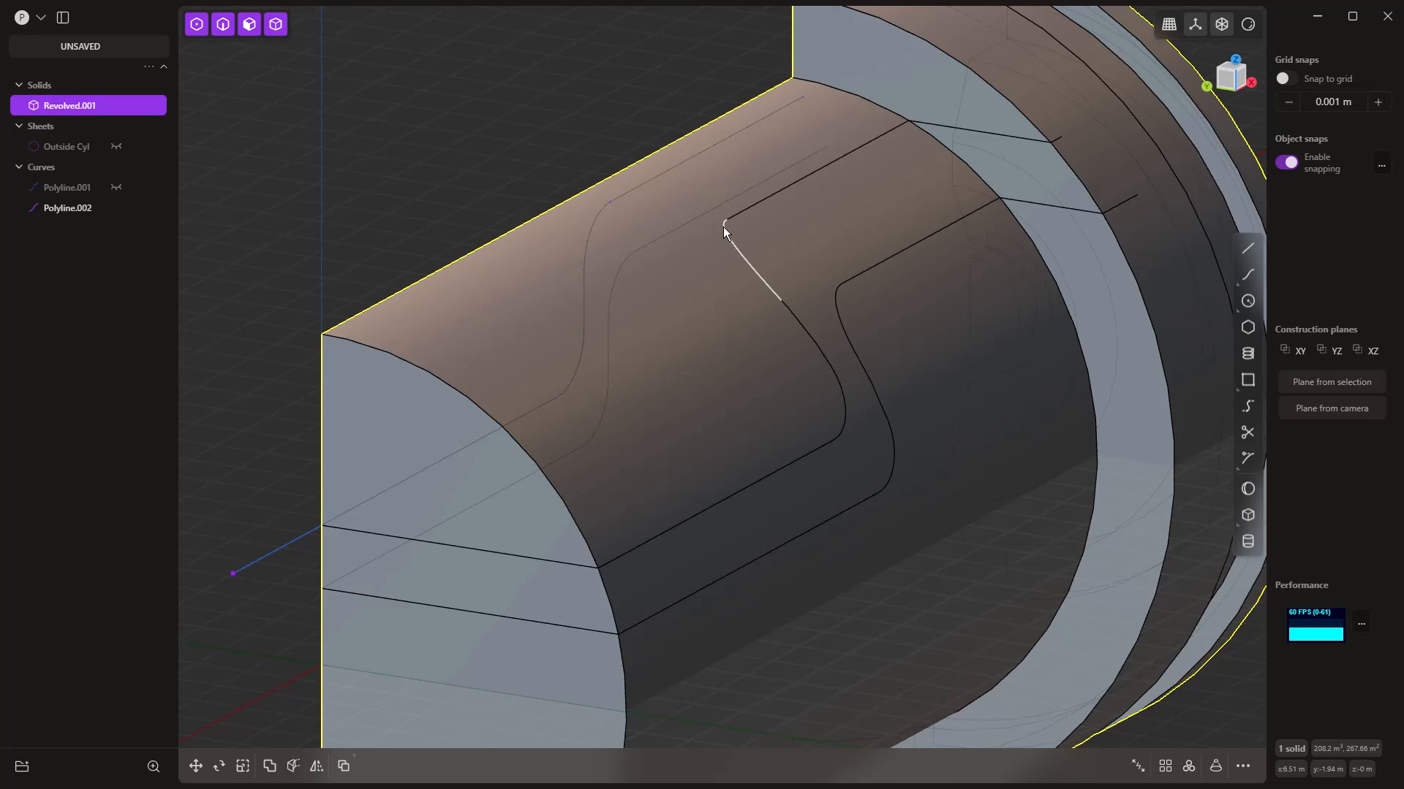
pyautogui.scroll(-3, 666, 235)
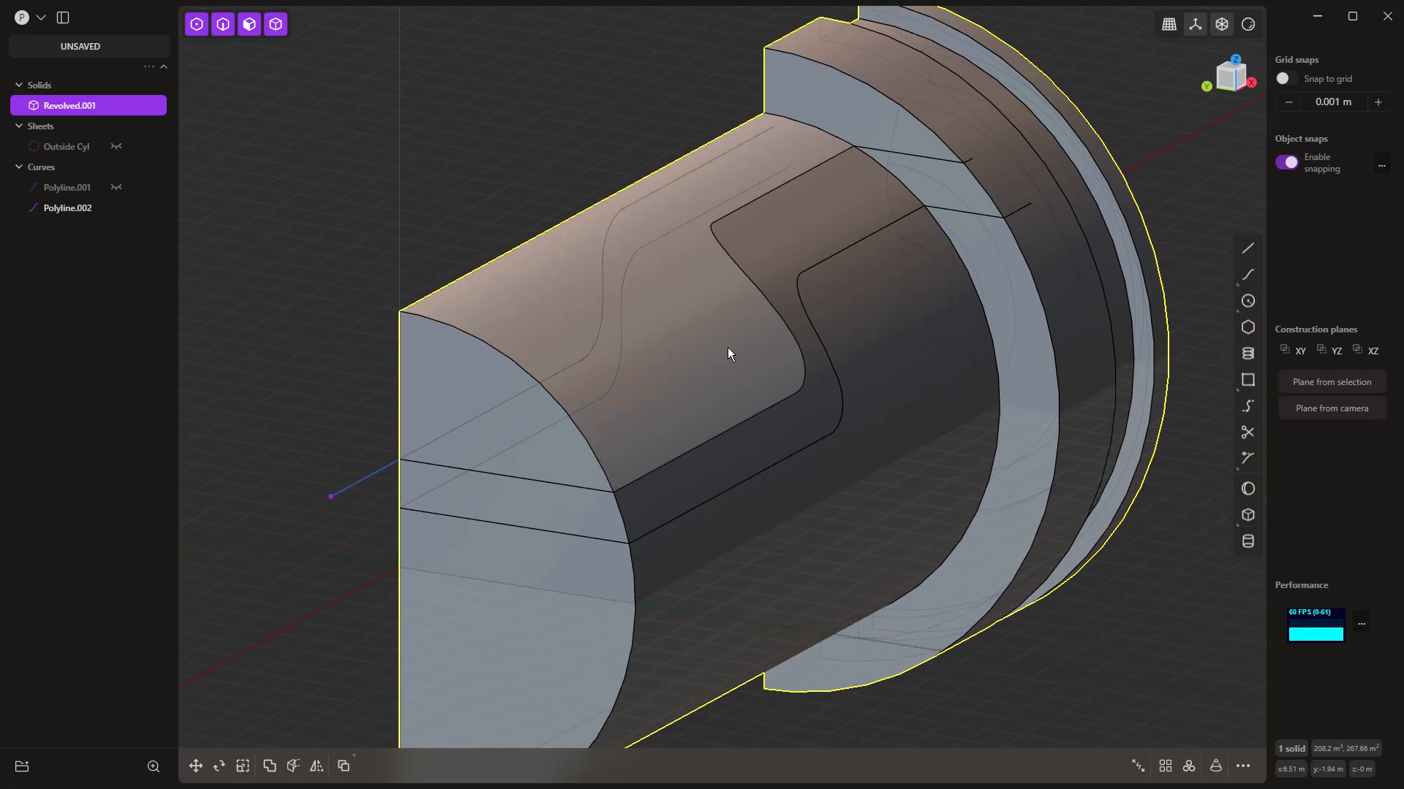
pyautogui.press('KP_7')
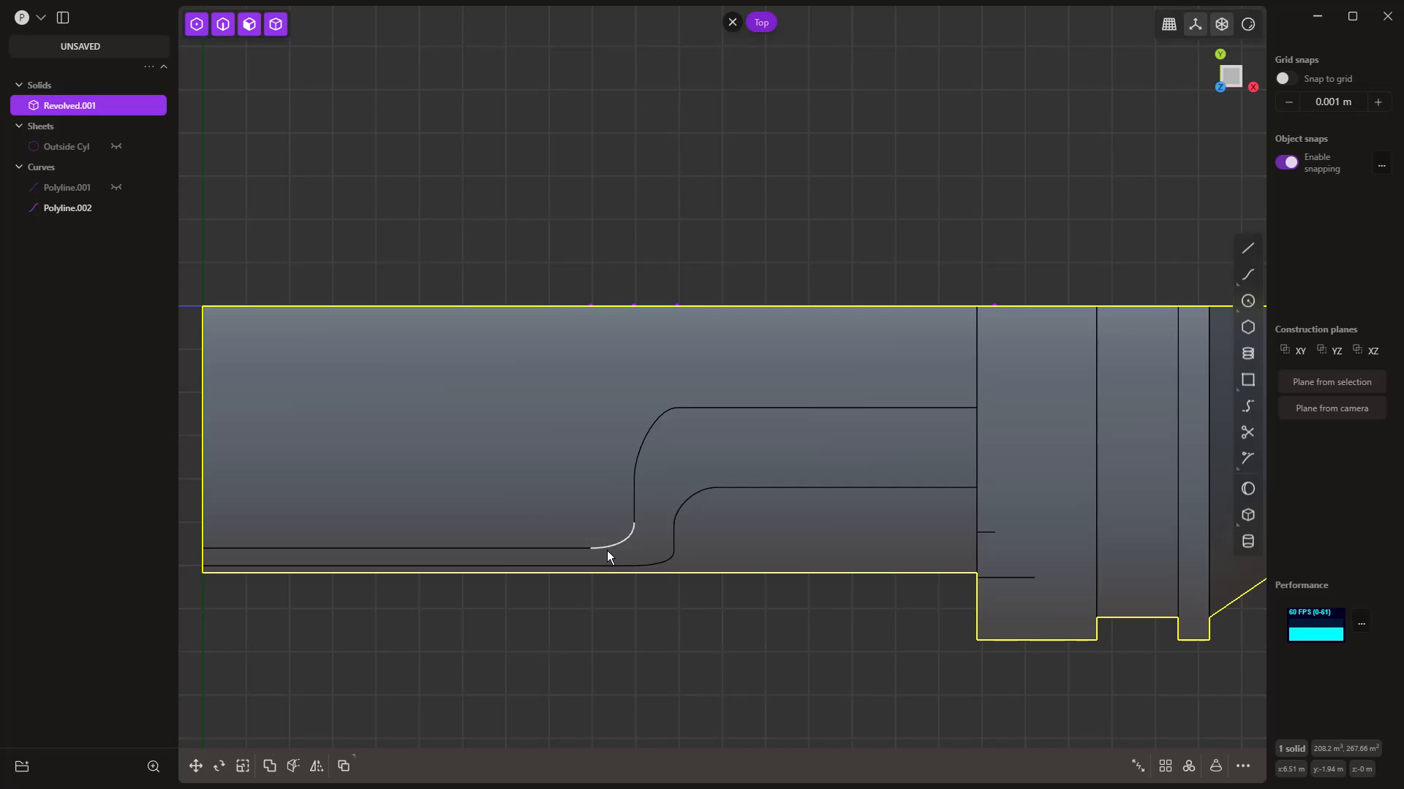
pyautogui.press('KP_1')
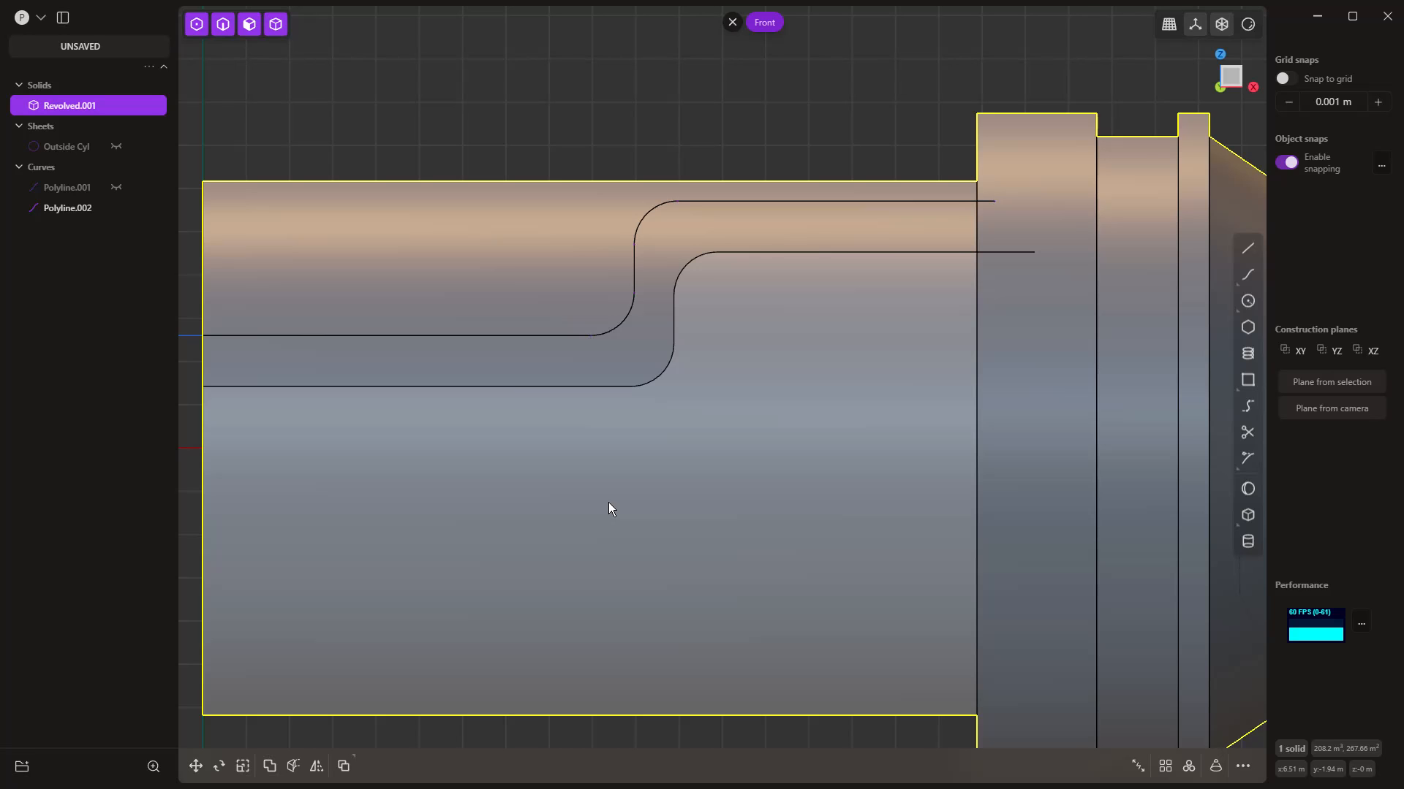
# Step: Undo the second imprint, the polyline moves and the first imprint
pyautogui.scroll(-1, 609, 502)
pyautogui.hotkey('ctrl', 'z')
pyautogui.hotkey('ctrl', 'z')
pyautogui.hotkey('ctrl', 'z')
pyautogui.hotkey('ctrl', 'z')
pyautogui.hotkey('ctrl', 'z')
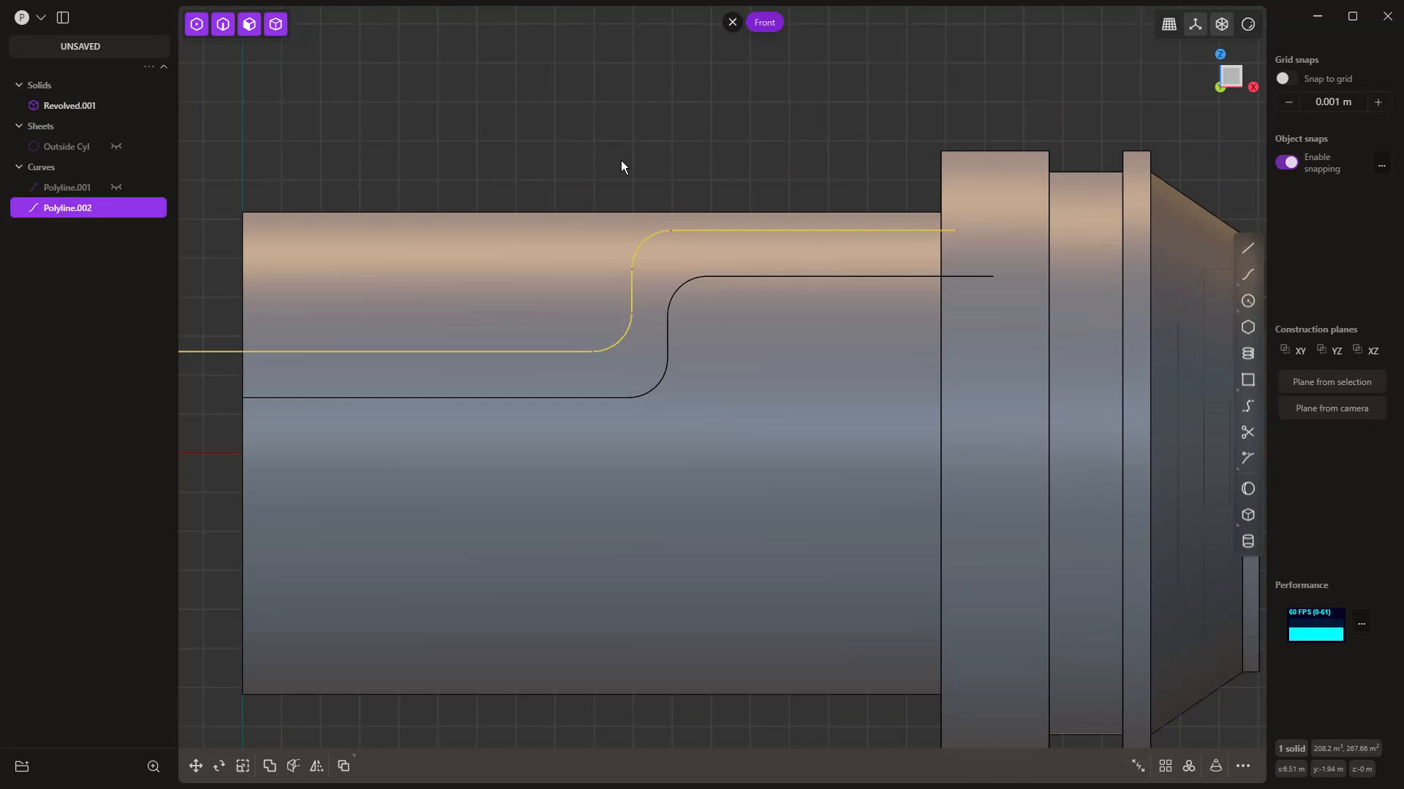
pyautogui.hotkey('ctrl', 'z')
pyautogui.hotkey('ctrl', 'z')
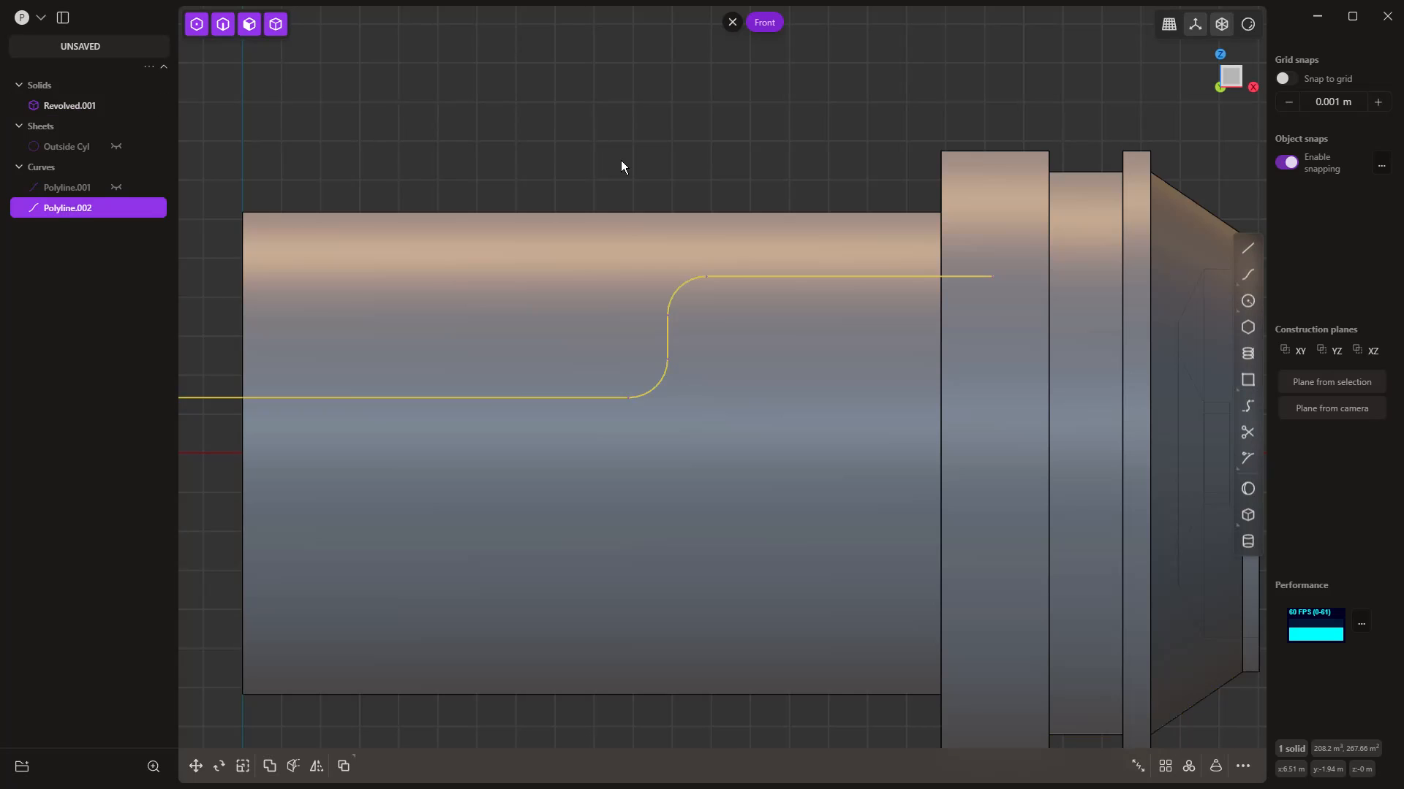
# Step: Delete the filleted stepped polyline
pyautogui.moveTo(633, 169); pyautogui.dragTo(607, 288, button='middle')
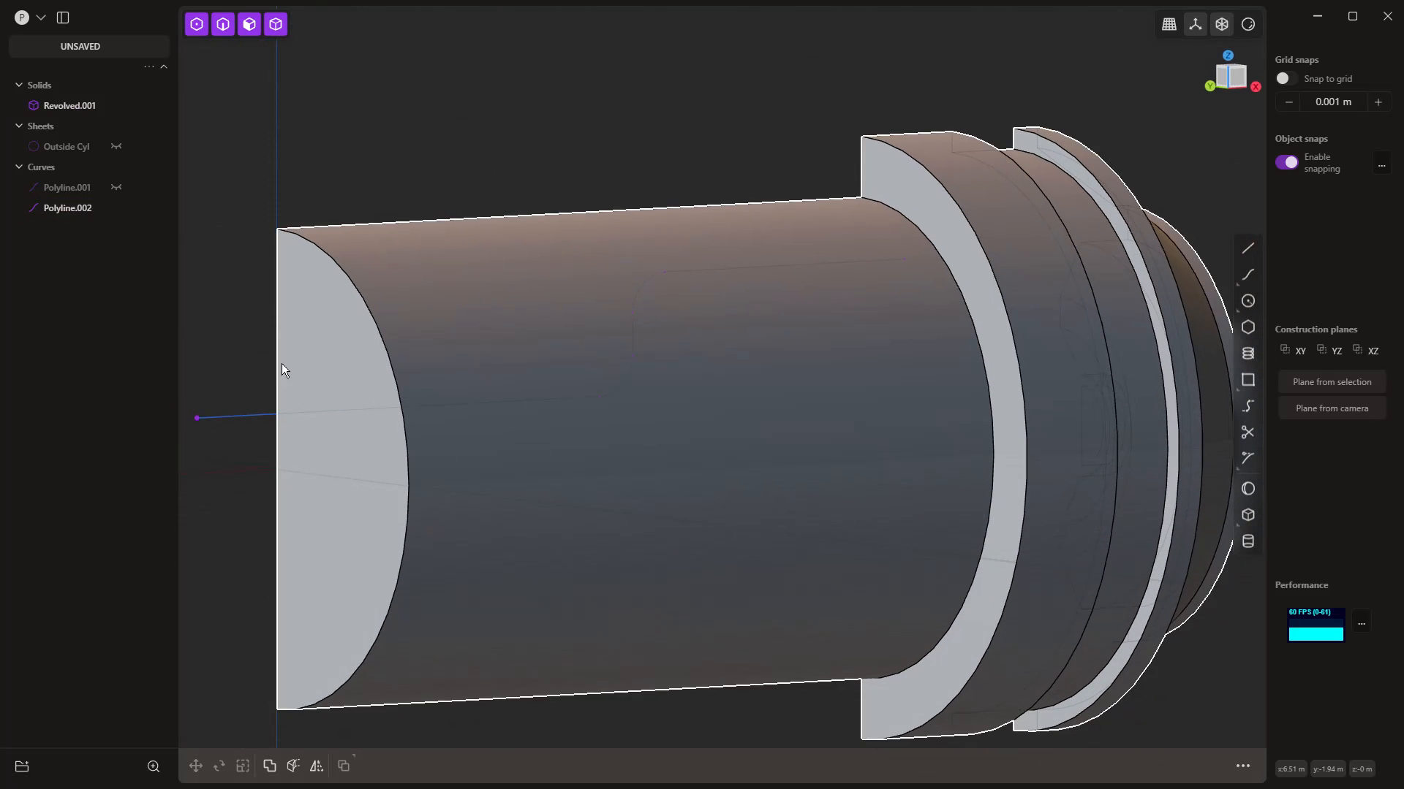
pyautogui.click(252, 415)
pyautogui.press('Delete')
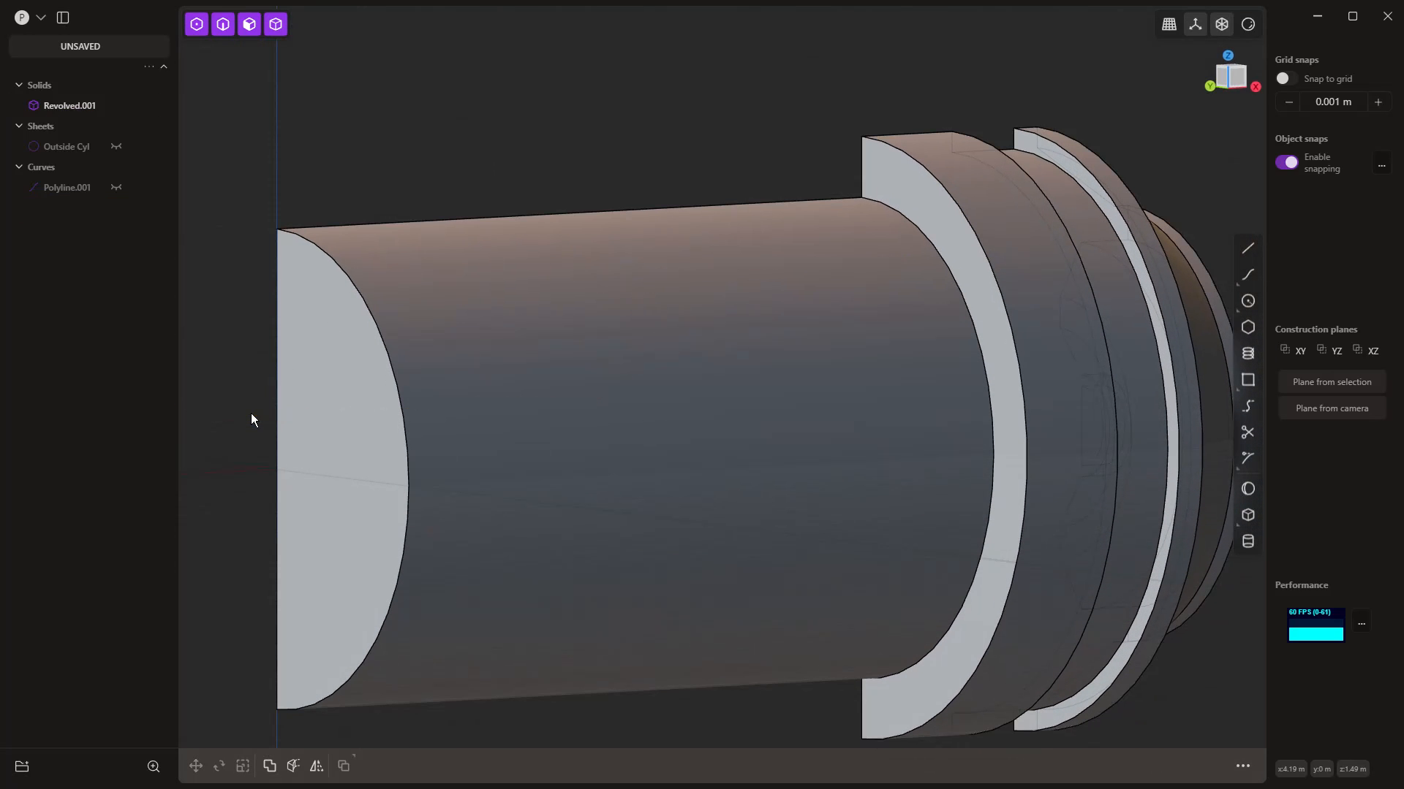
# Step: In front view, draw a tall corner rectangle about 0.61 m wide and 3.21 m high on the groove face between the collars
pyautogui.press('KP_1')
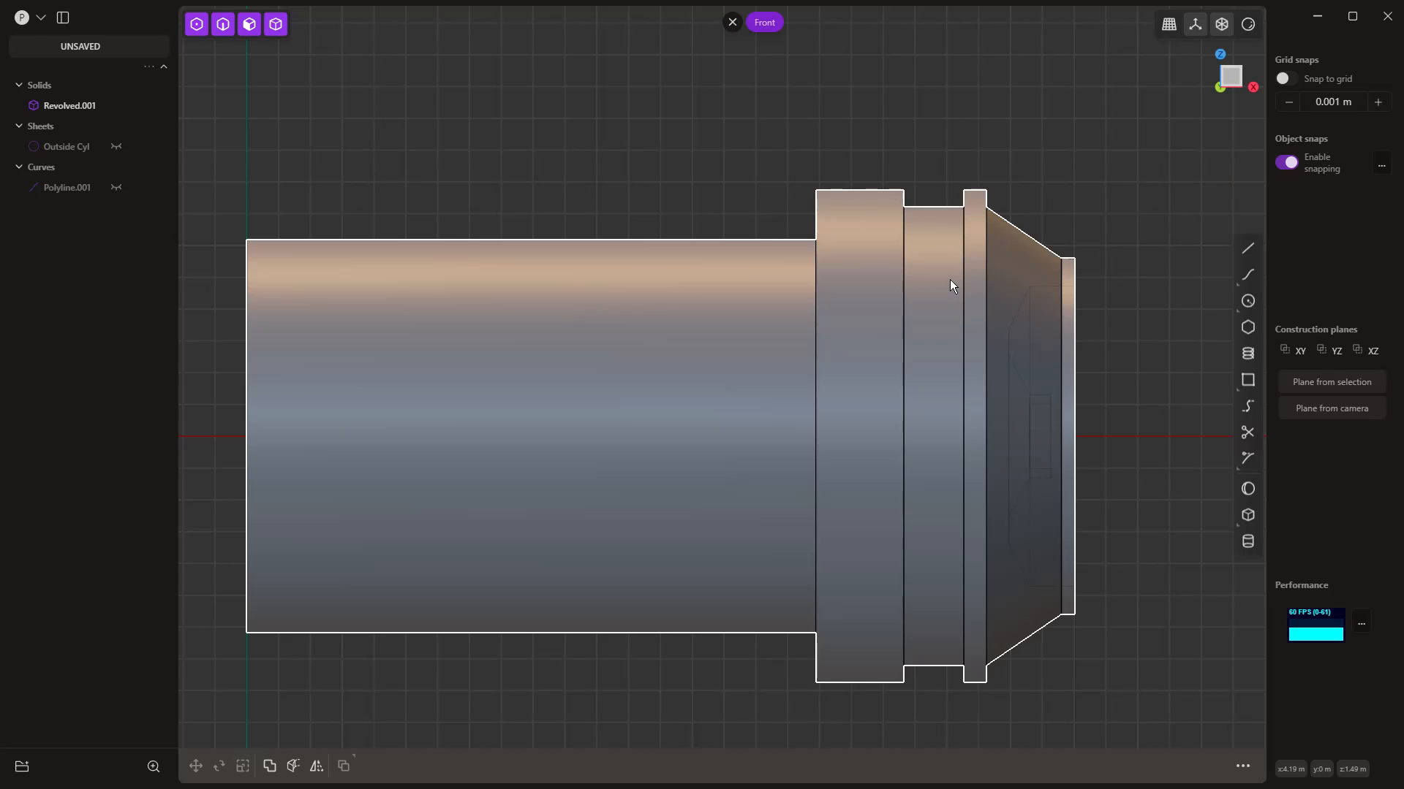
pyautogui.click(945, 306)
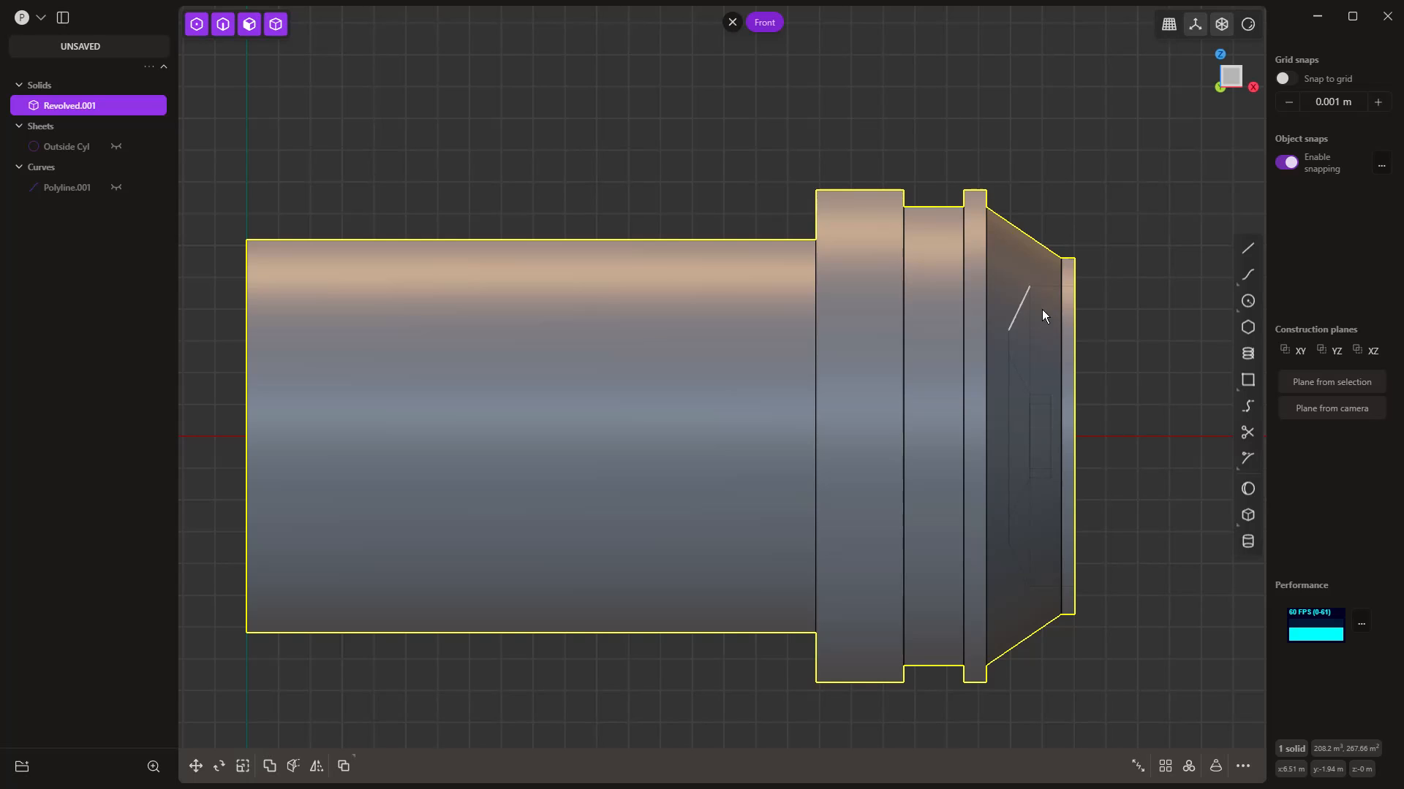
pyautogui.click(1174, 388)
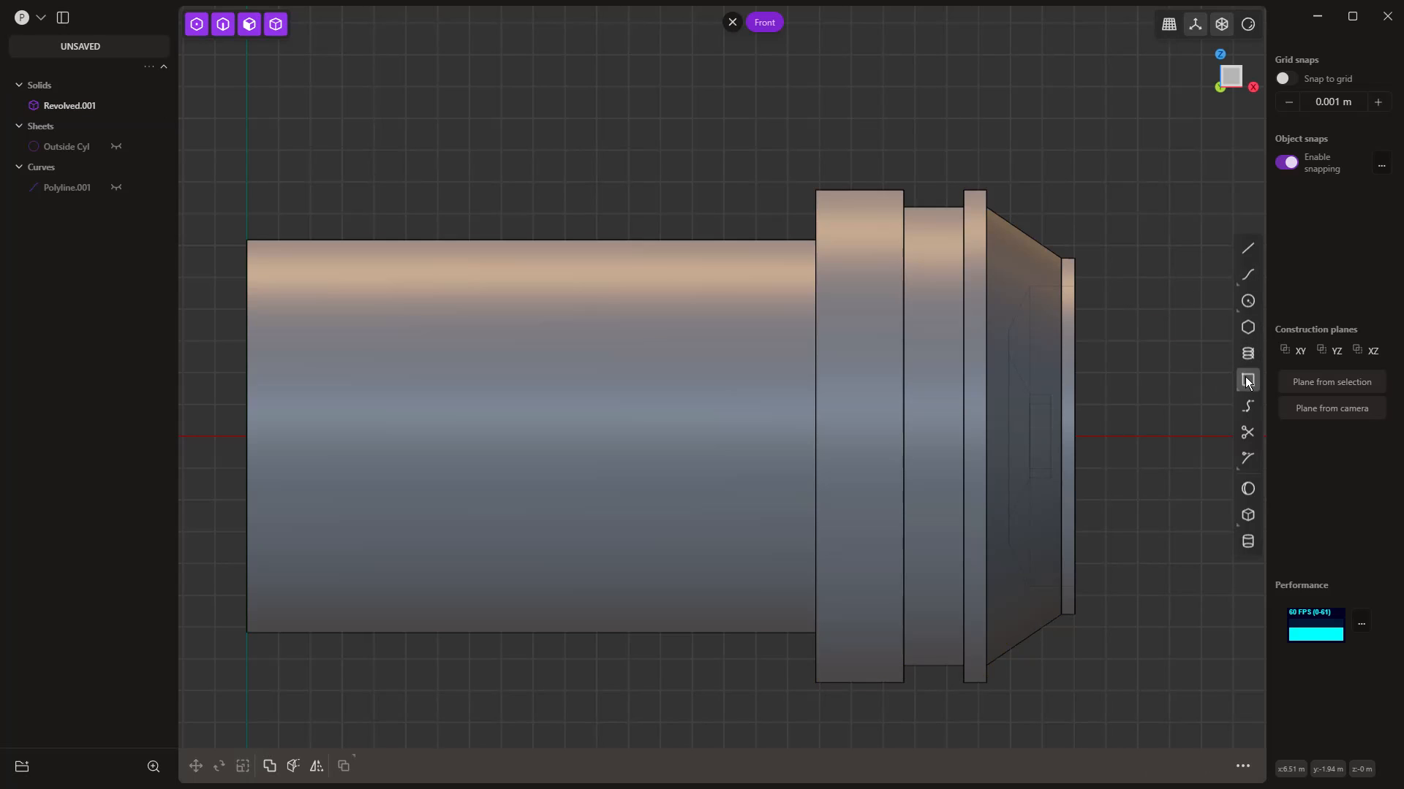
pyautogui.click(1247, 380)
pyautogui.scroll(3, 962, 363)
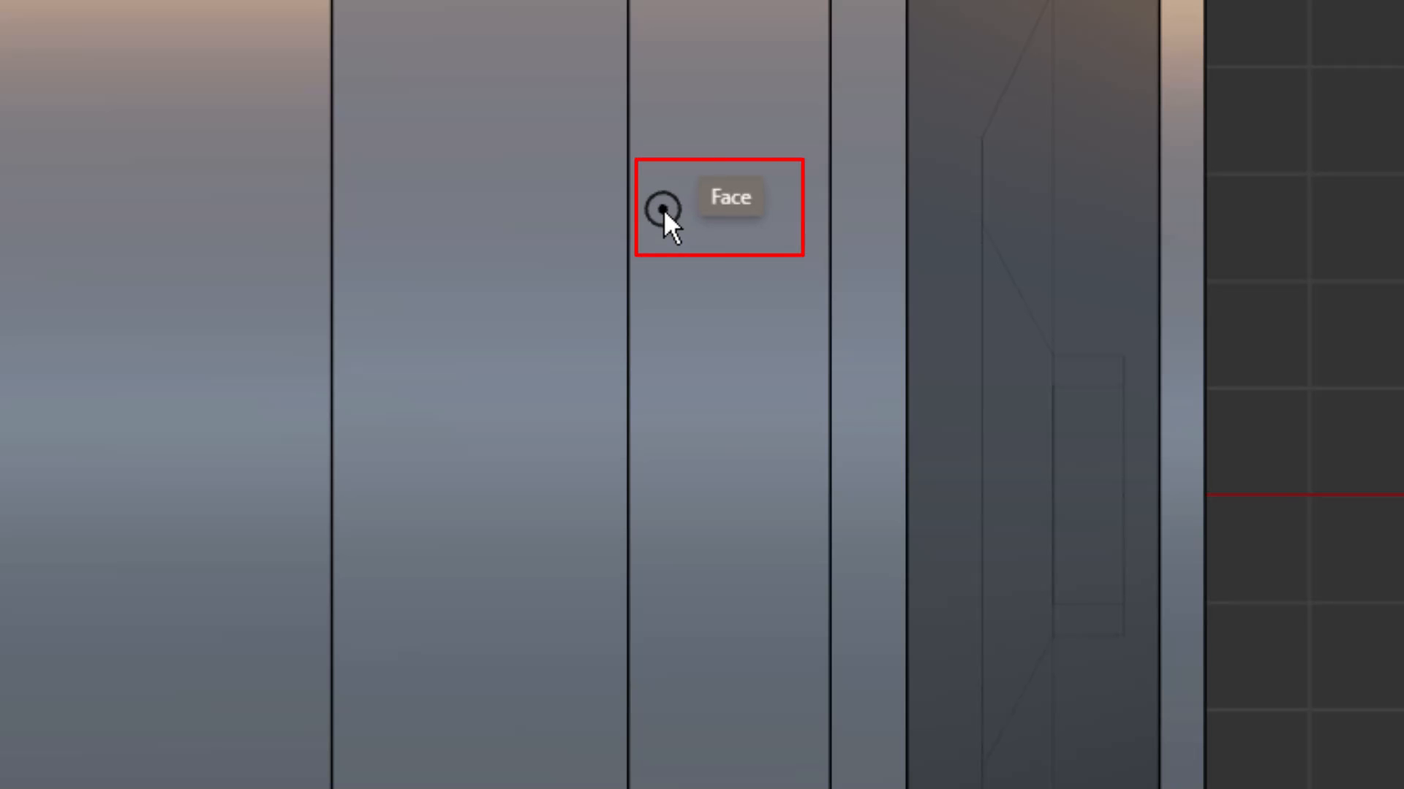
pyautogui.click(663, 209)
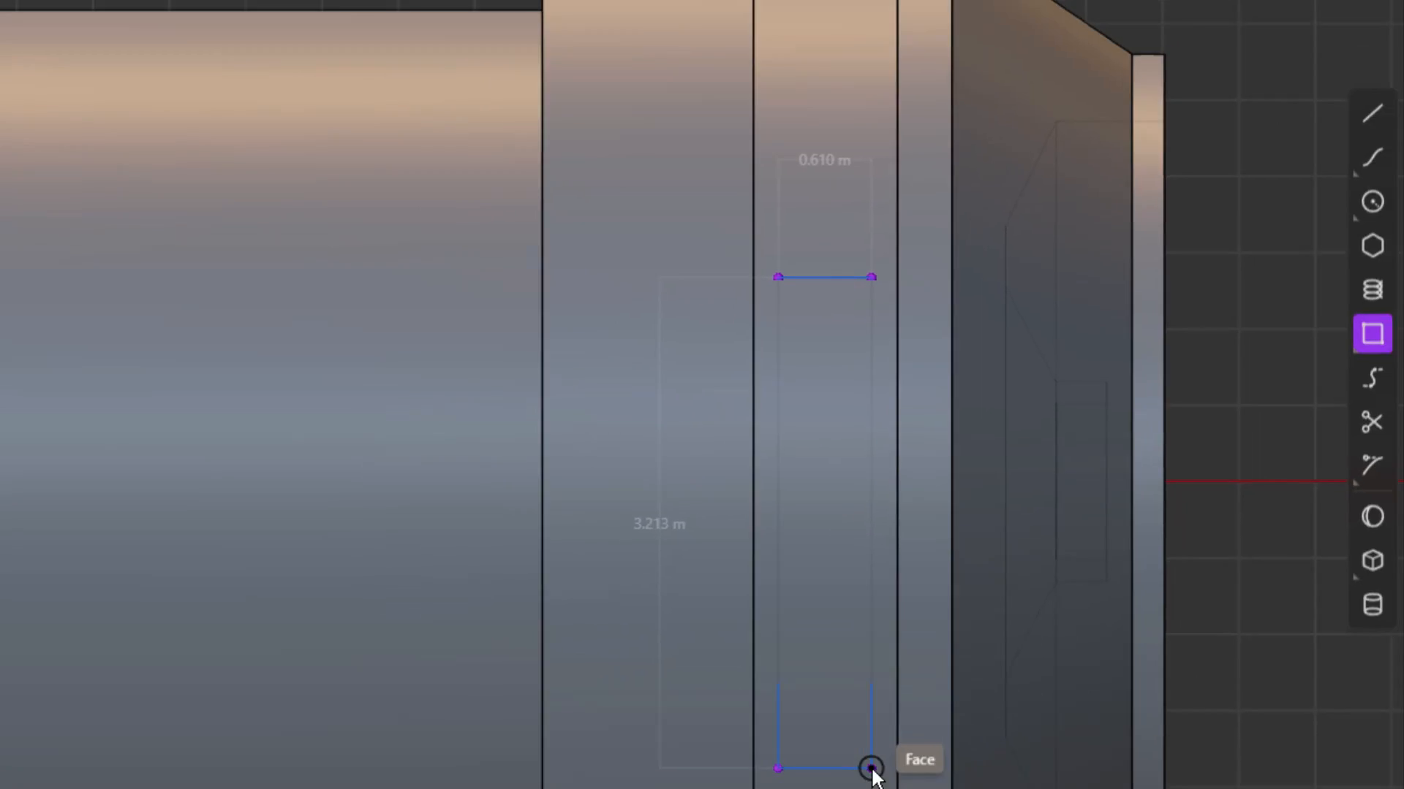
pyautogui.click(872, 769)
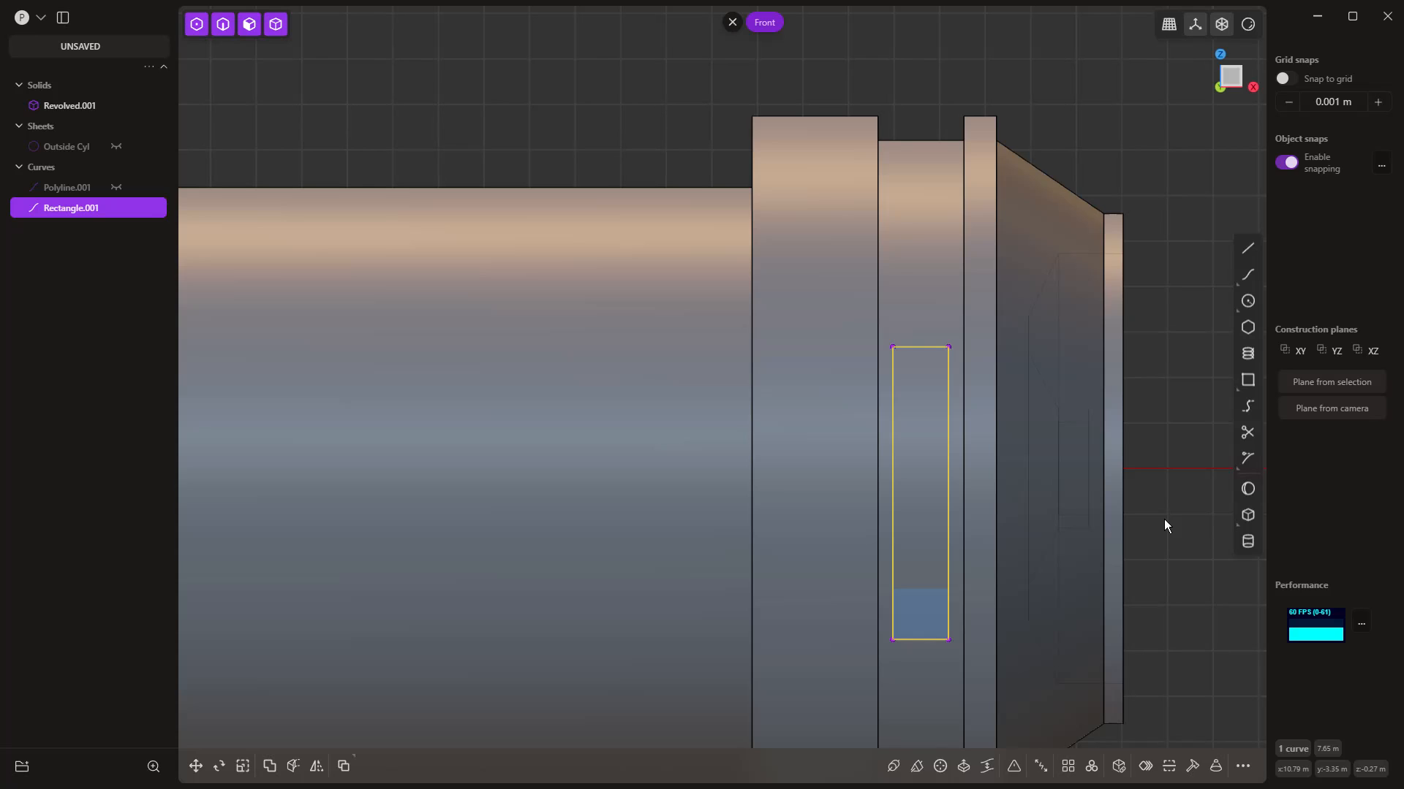
# Step: Draw a closed four-sided polyline with a pointed side over the wide collar beside the rectangle
pyautogui.click(1248, 249)
pyautogui.click(800, 193)
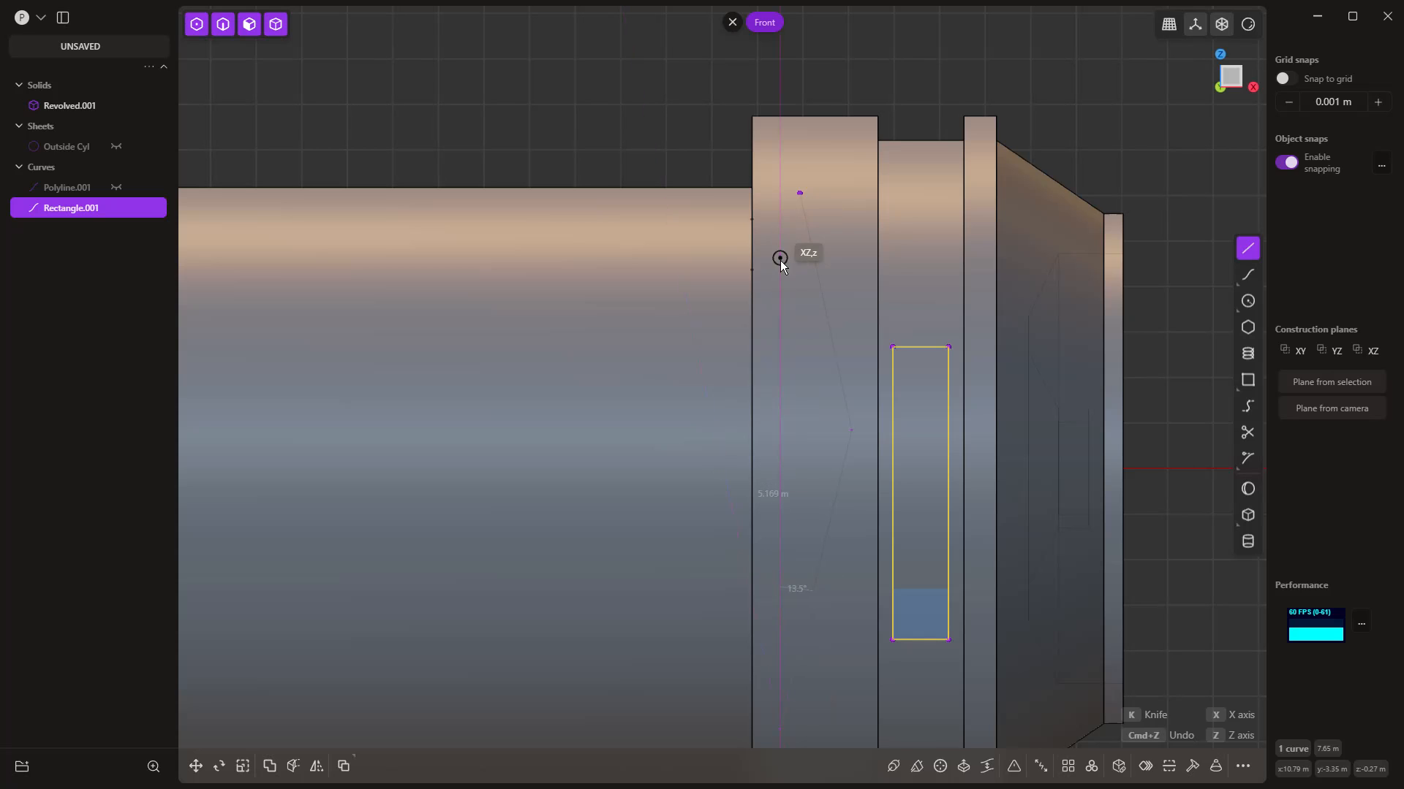
pyautogui.click(779, 263)
pyautogui.click(797, 200)
pyautogui.scroll(-3, 872, 139)
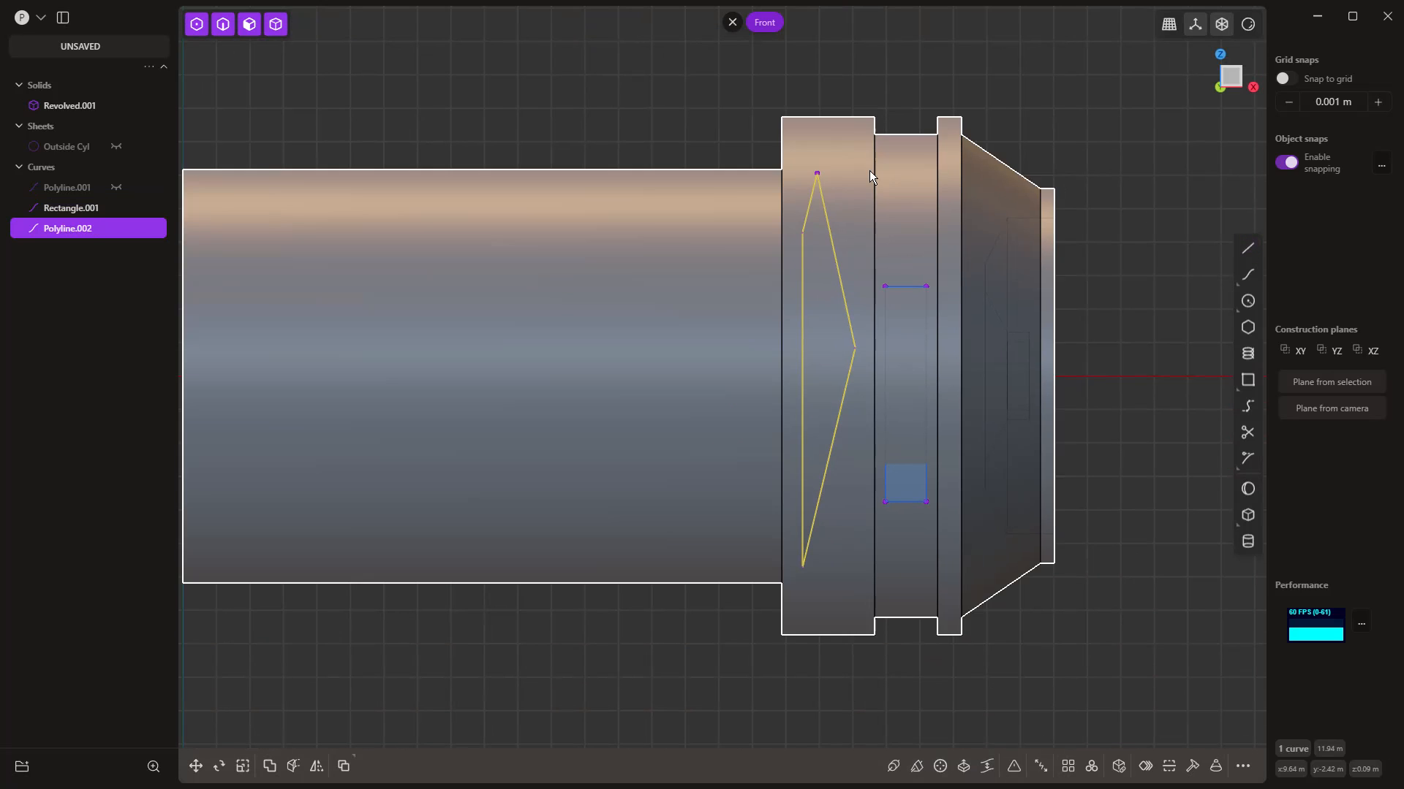
# Step: Hide the revolved solid and view the rectangle and the closed polyline on their own from an angle
pyautogui.click(119, 107)
pyautogui.click(463, 467)
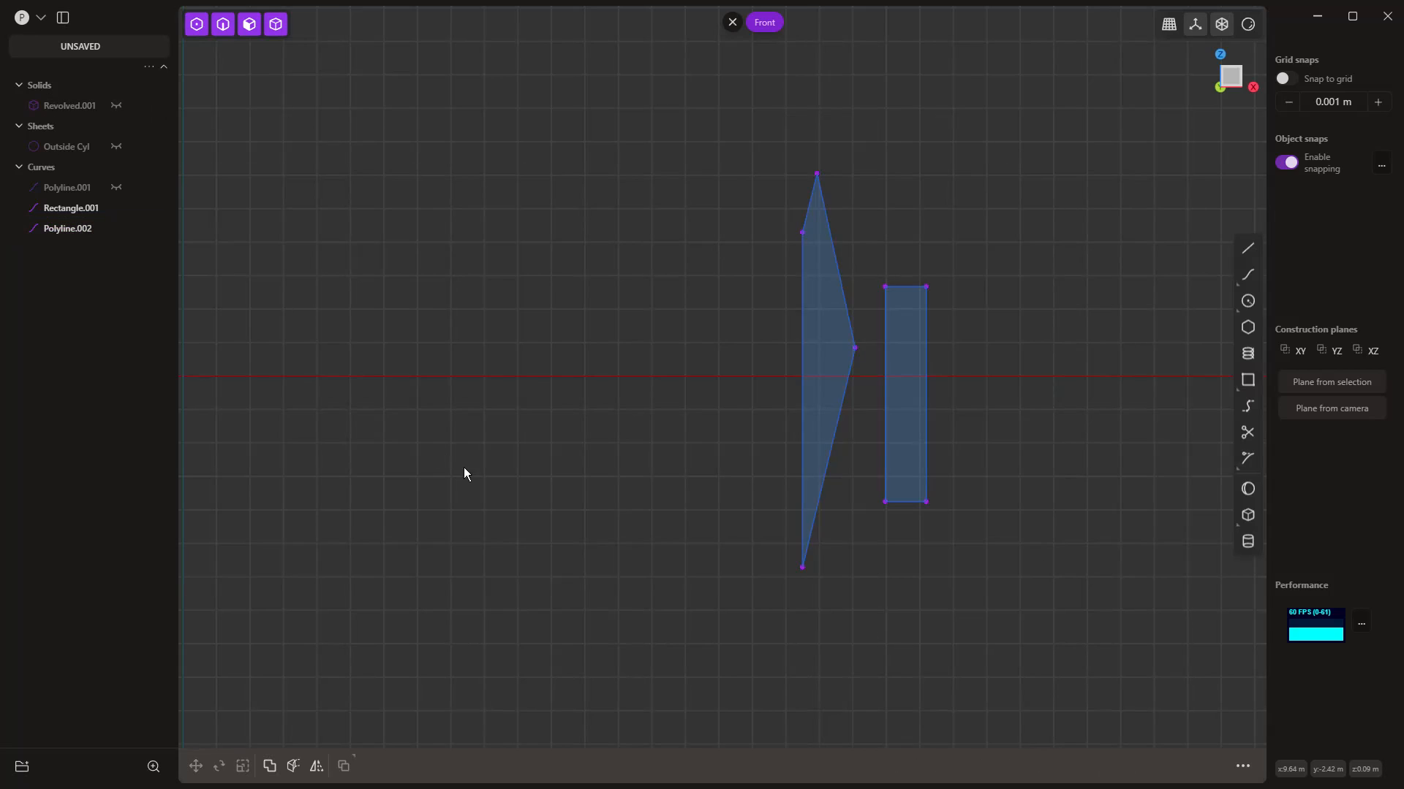
pyautogui.moveTo(463, 467); pyautogui.dragTo(567, 472, button='middle')
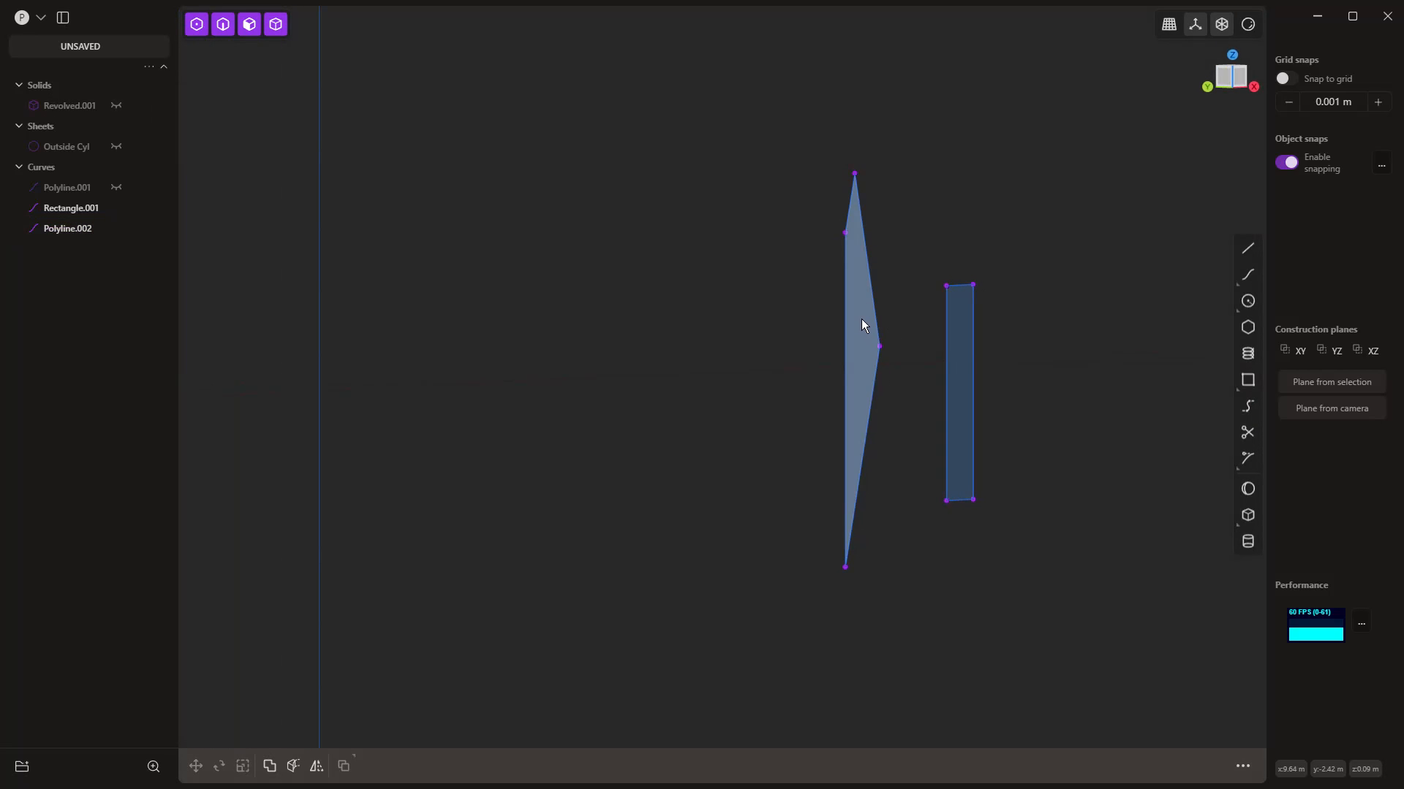
# Step: Unhide the revolved solid and delete the closed pointed polyline over the wide collar
pyautogui.click(116, 105)
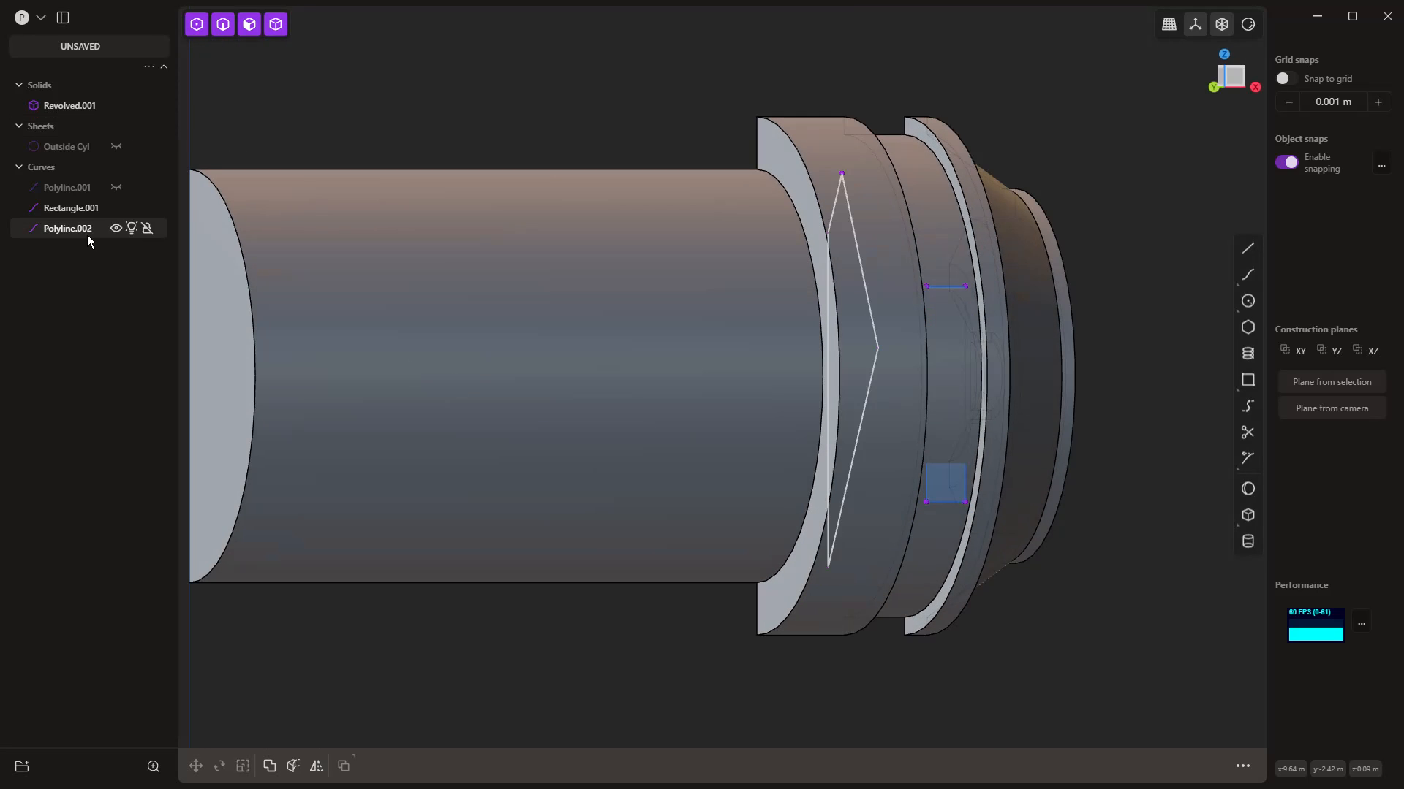
pyautogui.click(85, 229)
pyautogui.press('Delete')
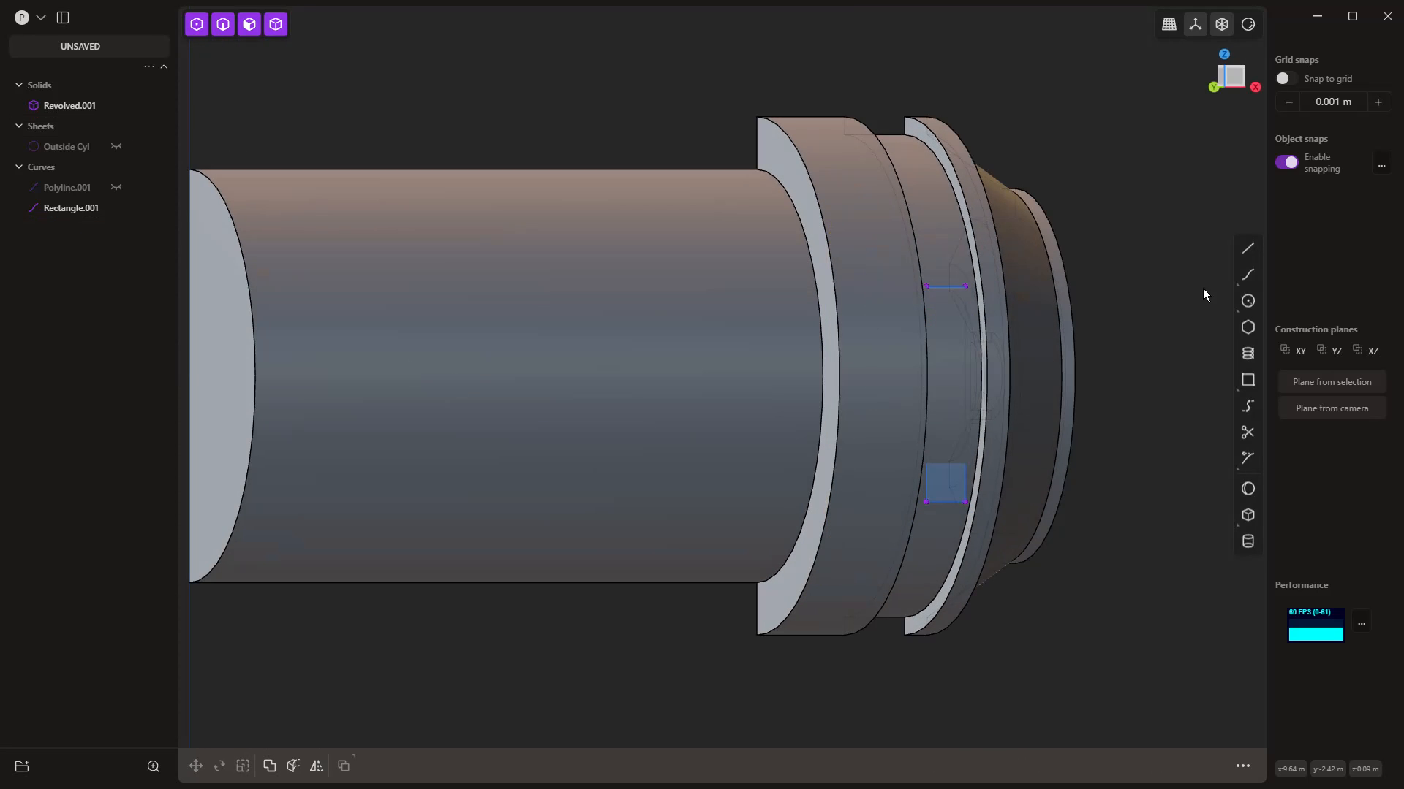
# Step: Set a temporary construction plane on the flat cut face of the halved solid and view it straight on
pyautogui.press('1')
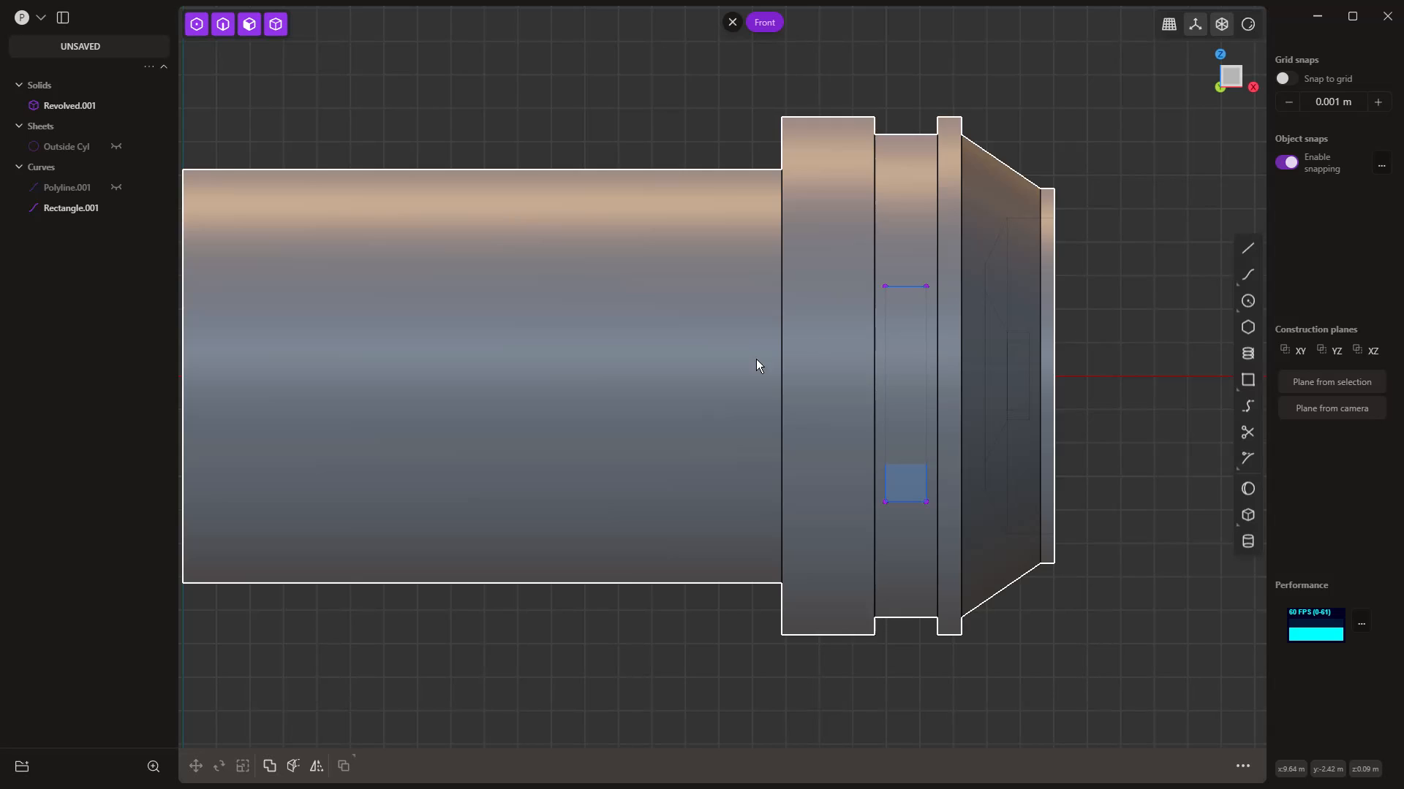
pyautogui.press('1')
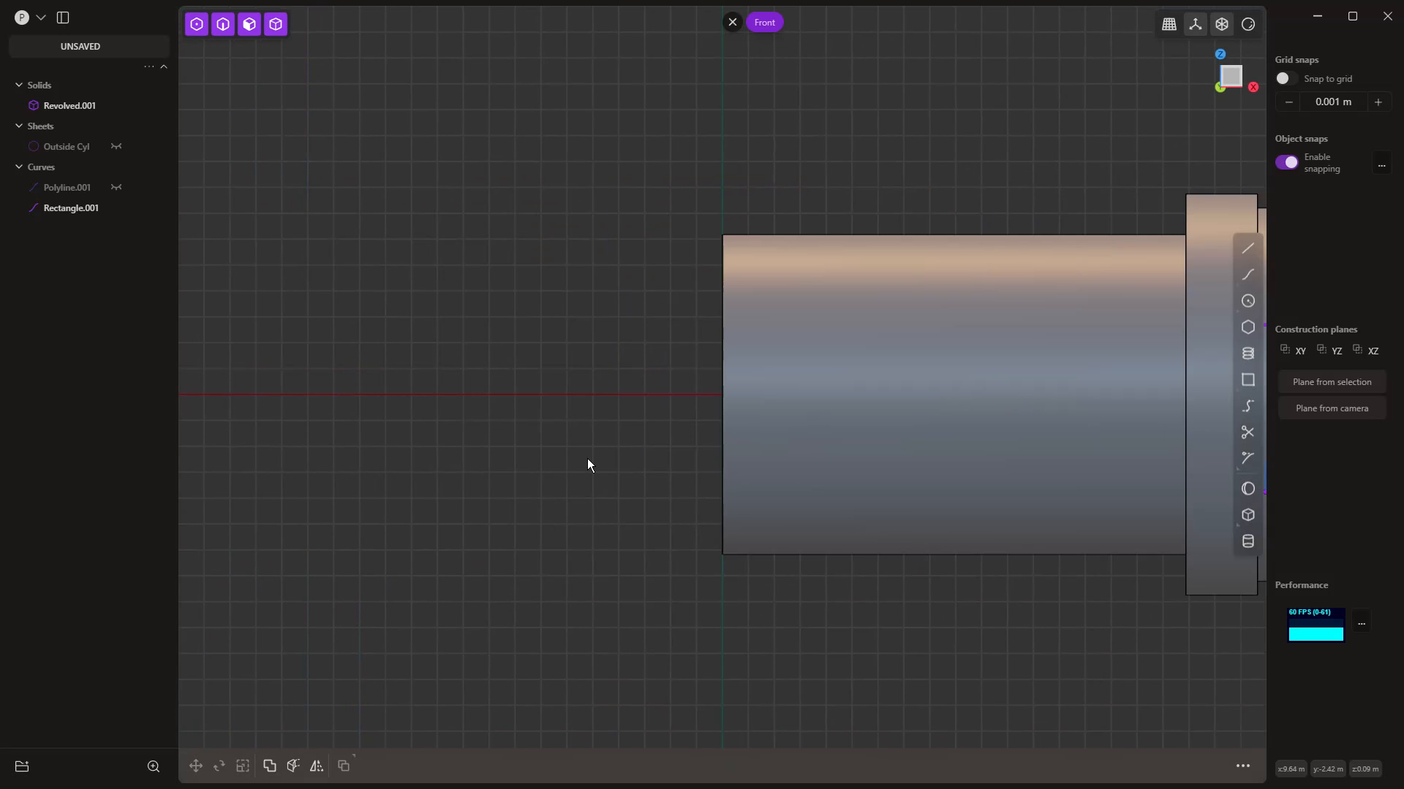
pyautogui.moveTo(587, 465); pyautogui.dragTo(745, 465, button='middle')
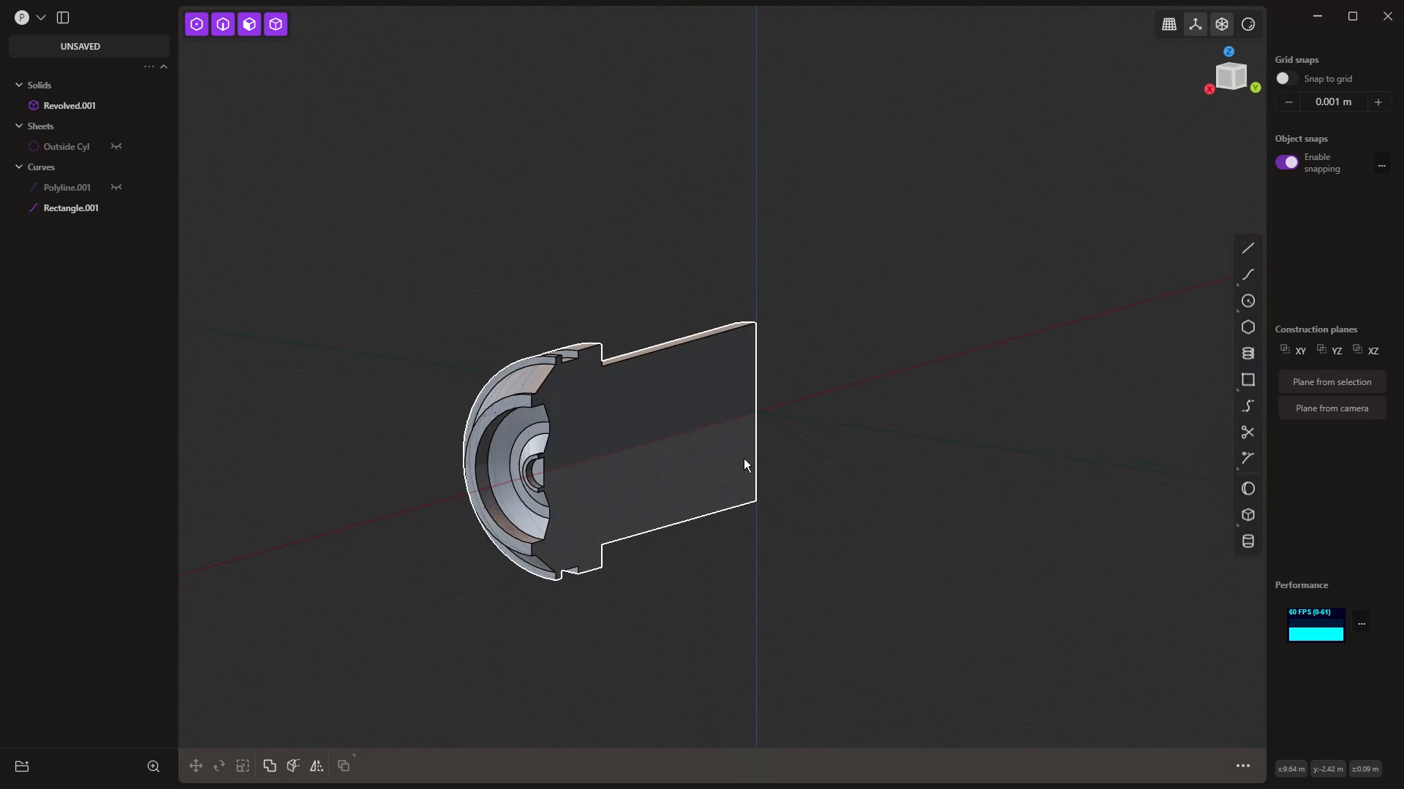
pyautogui.click(616, 429)
pyautogui.press('space')
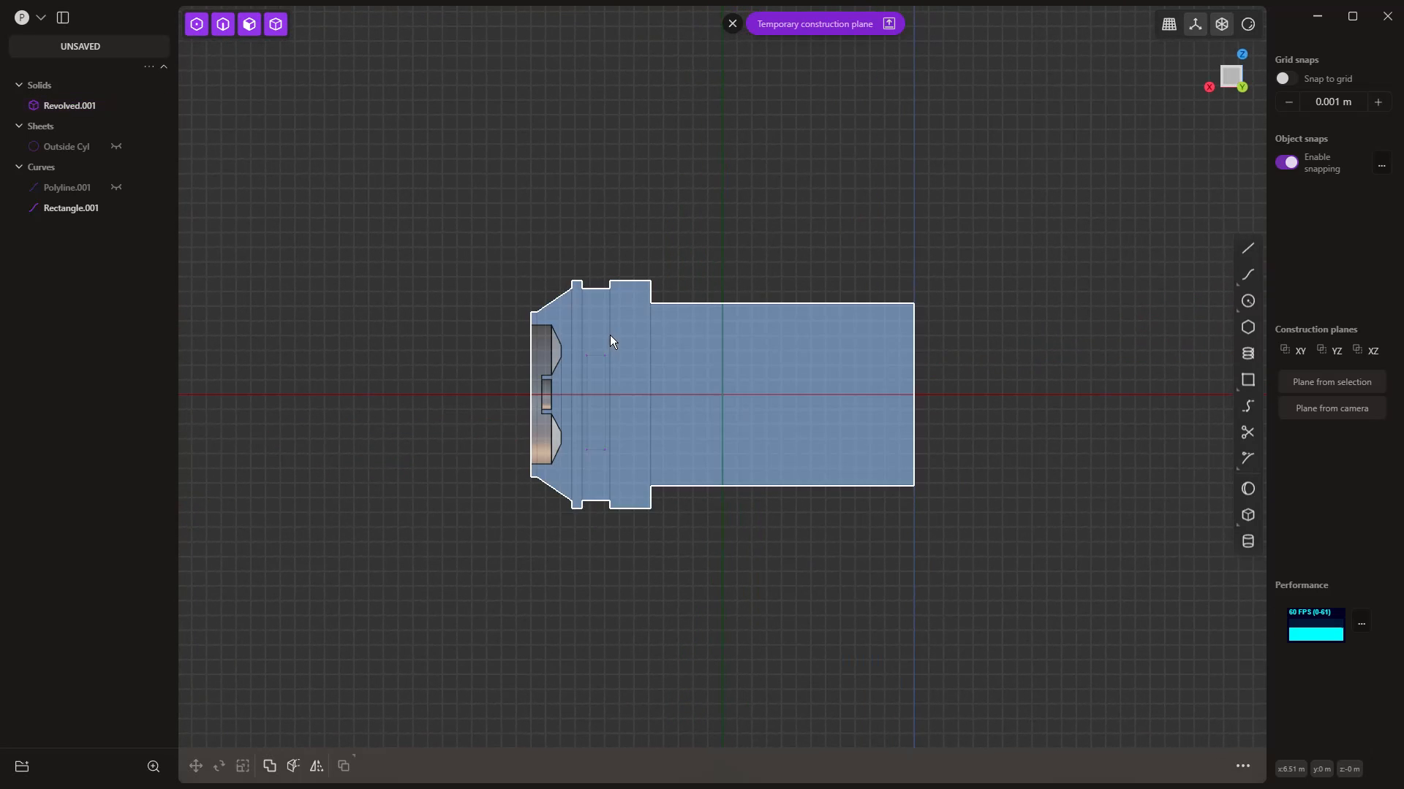
pyautogui.scroll(3, 592, 365)
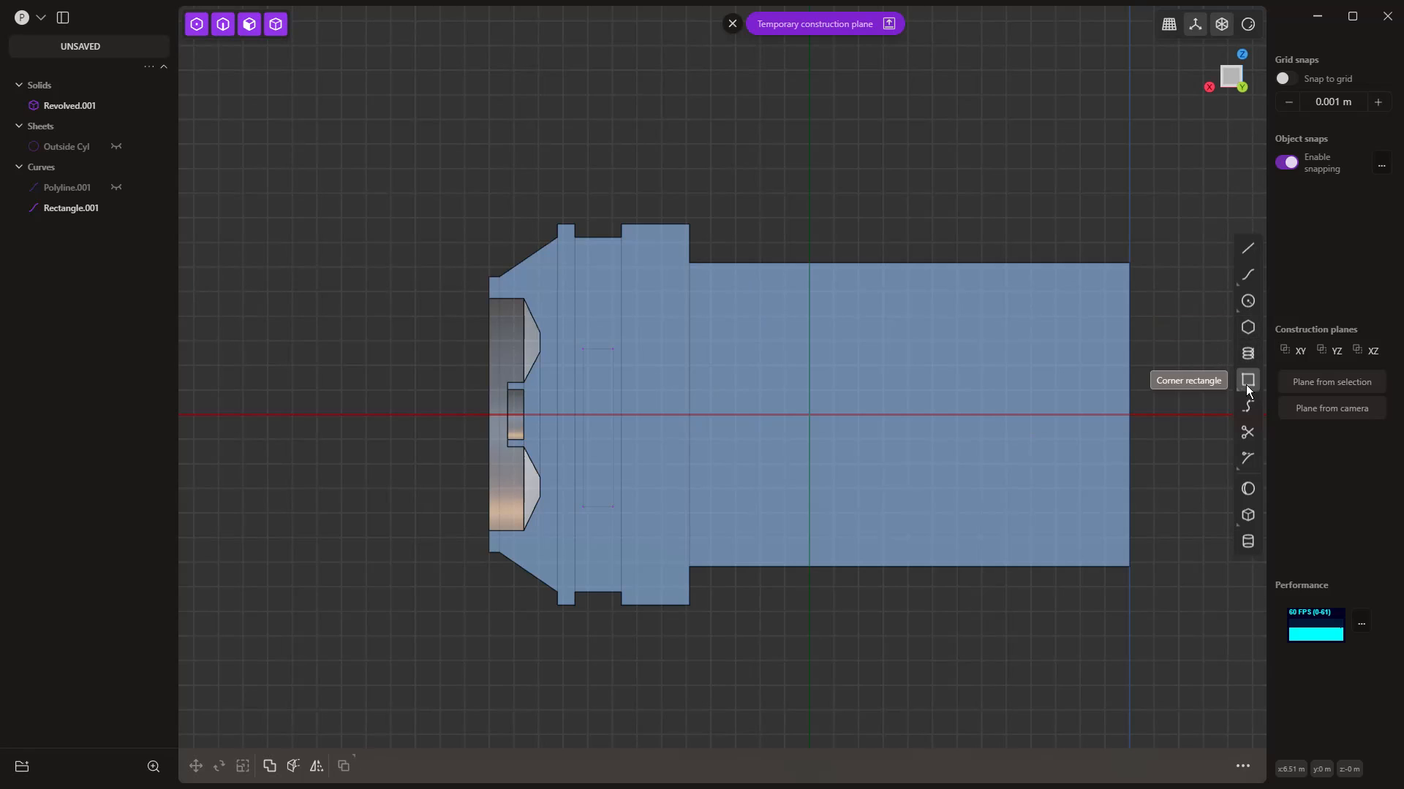
# Step: Draw a tall corner rectangle on the cut face, spanning the full width of the groove between the two collars
pyautogui.click(1247, 380)
pyautogui.scroll(2, 567, 370)
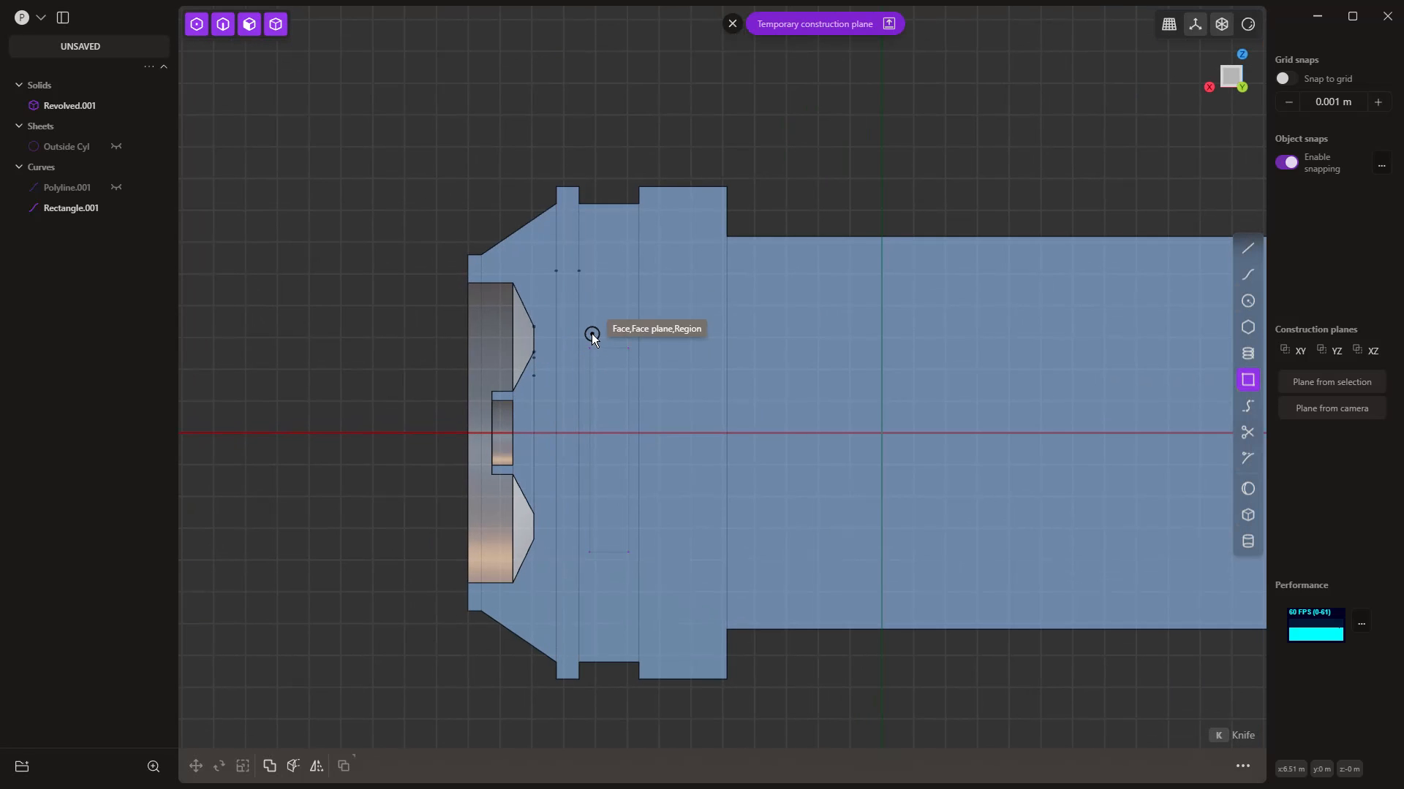
pyautogui.click(589, 333)
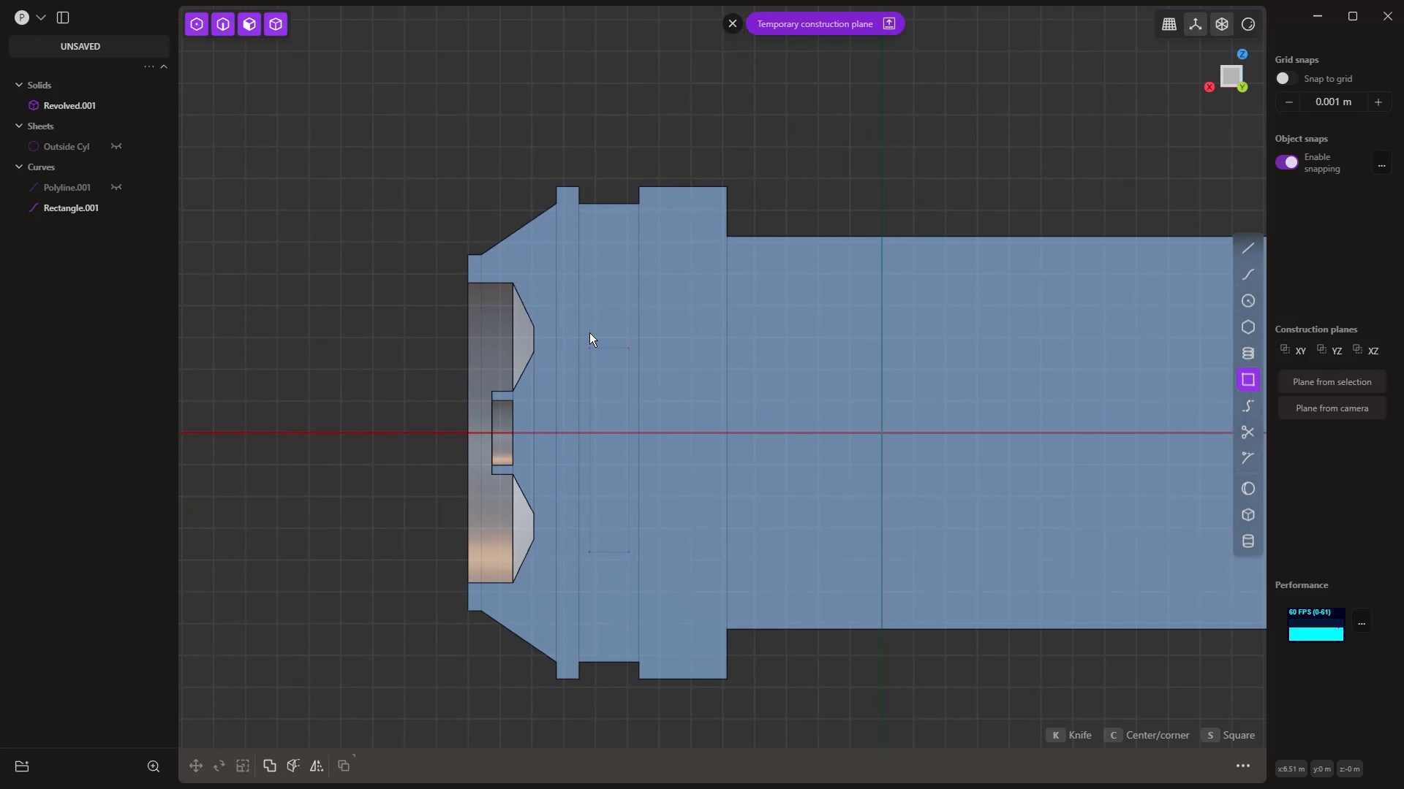
pyautogui.click(639, 545)
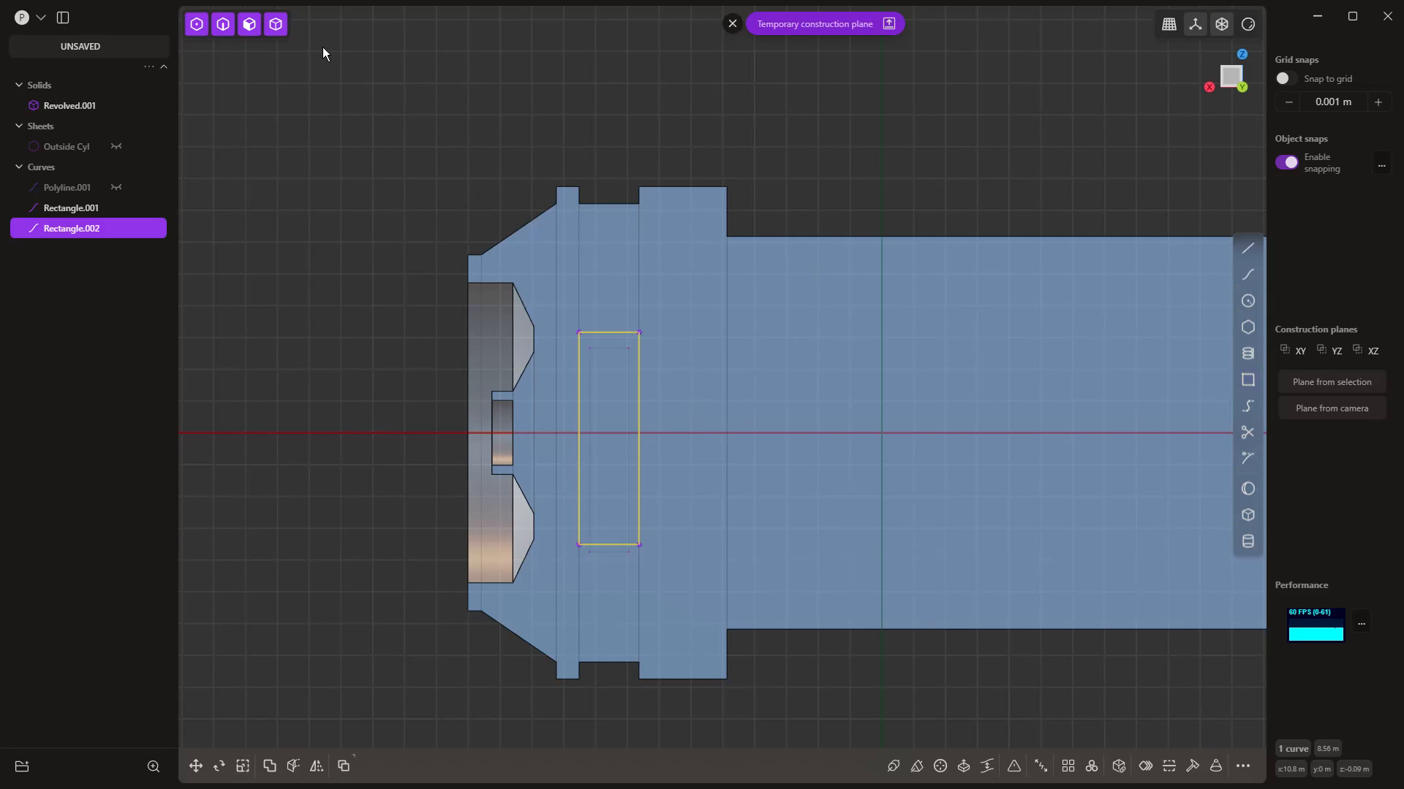
# Step: Offset the groove-wide rectangle inward with round gap fill and delete the original outer rectangle
pyautogui.press('o')
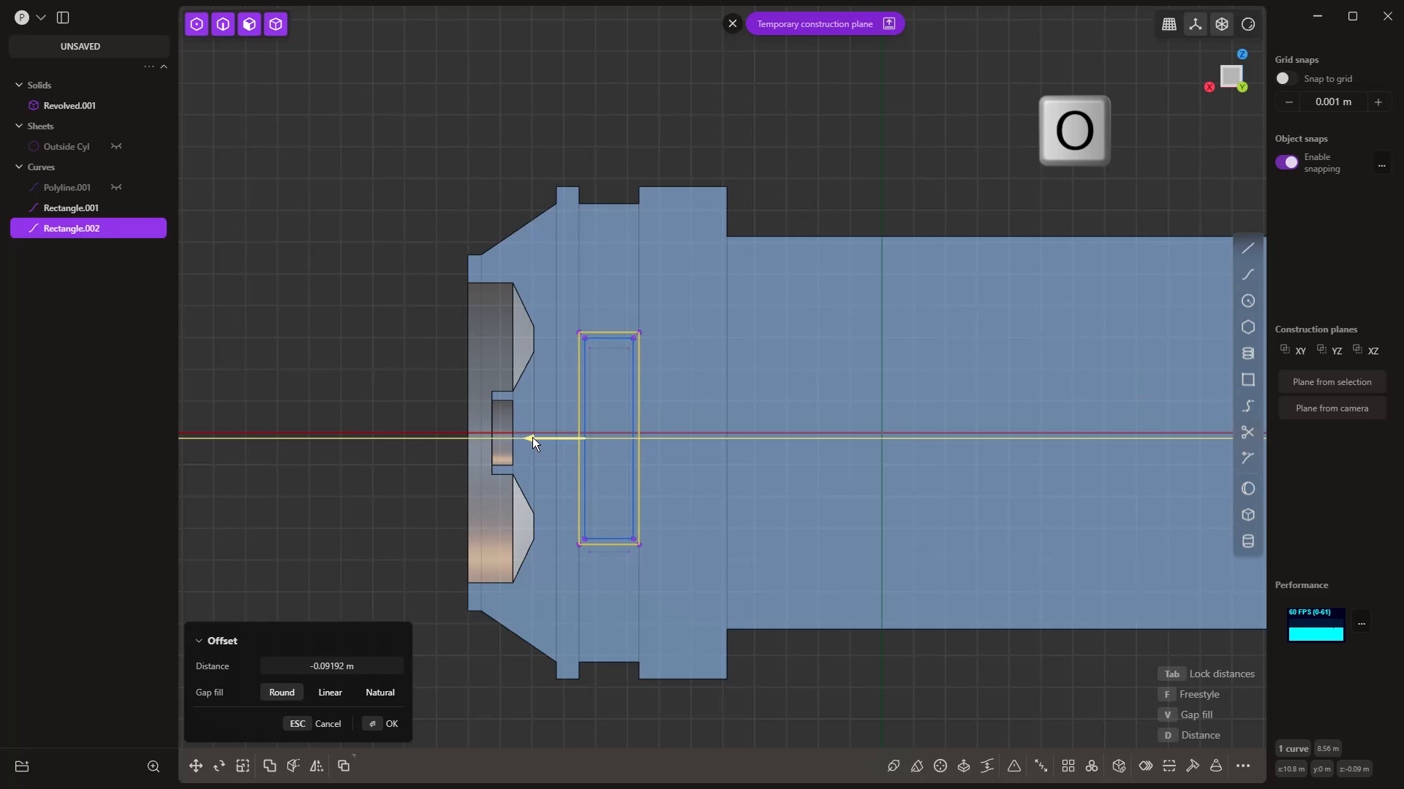
pyautogui.click(535, 437)
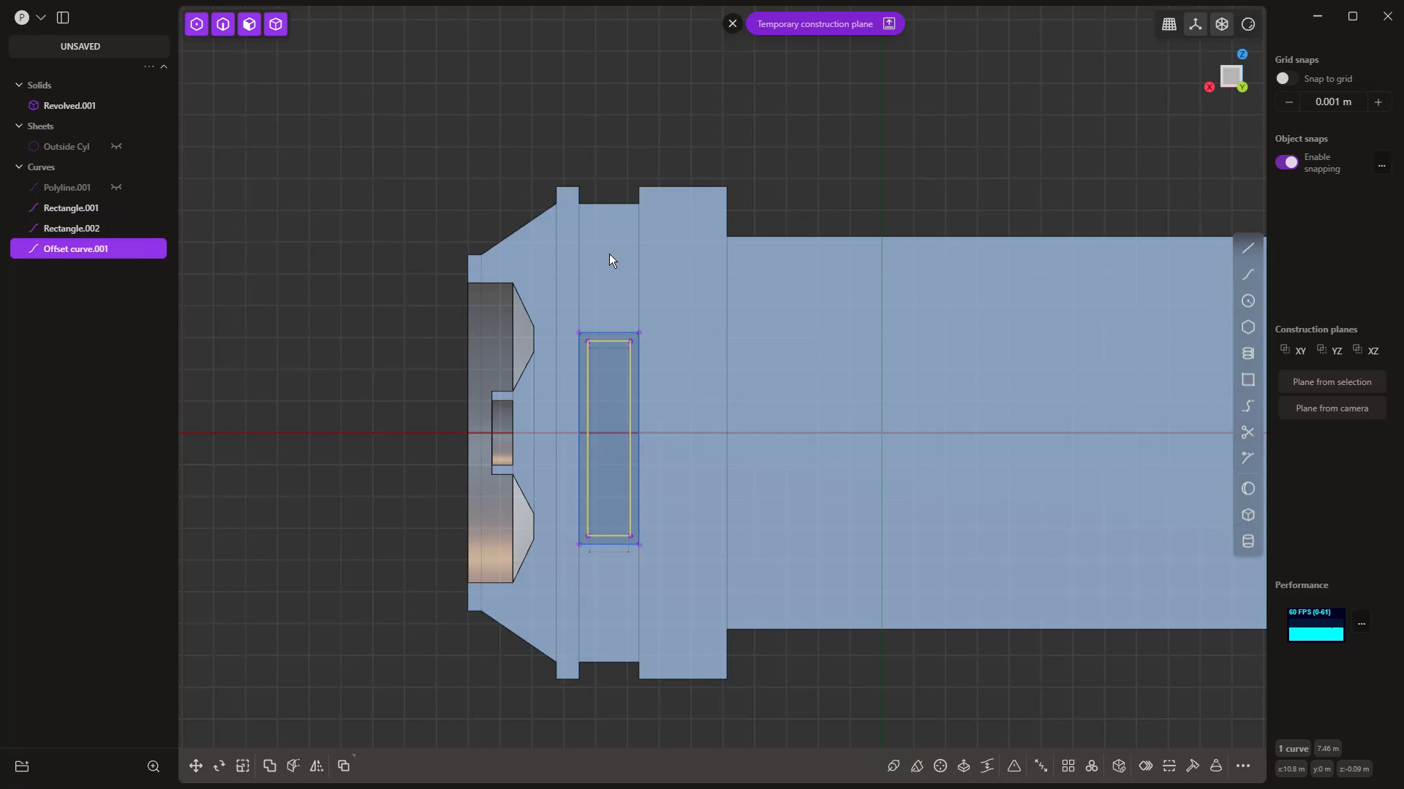
pyautogui.scroll(2, 621, 326)
pyautogui.click(620, 339)
pyautogui.press('Delete')
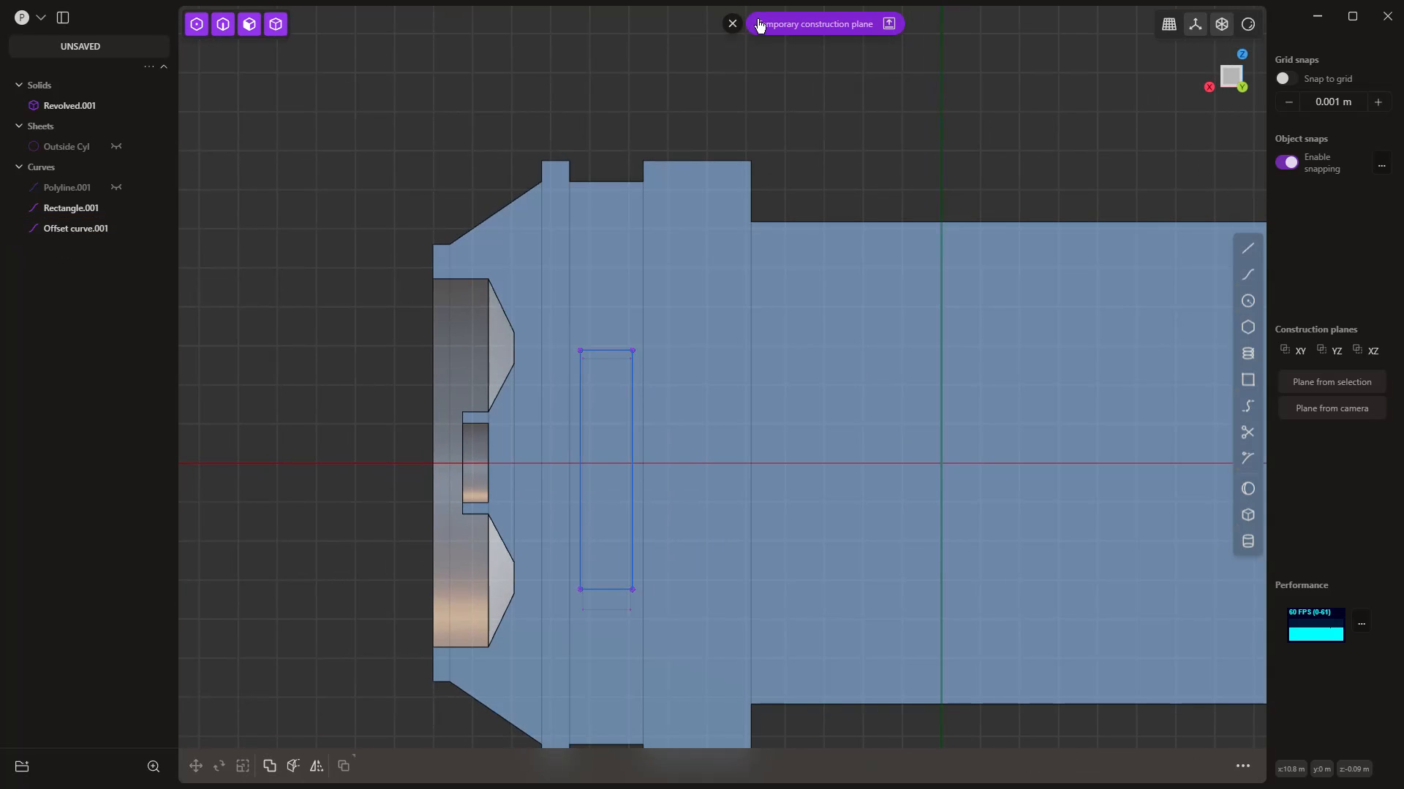
# Step: Leave the temporary construction plane and delete the earlier rectangle lying at the outer groove face
pyautogui.click(731, 24)
pyautogui.moveTo(571, 142); pyautogui.dragTo(667, 337, button='middle')
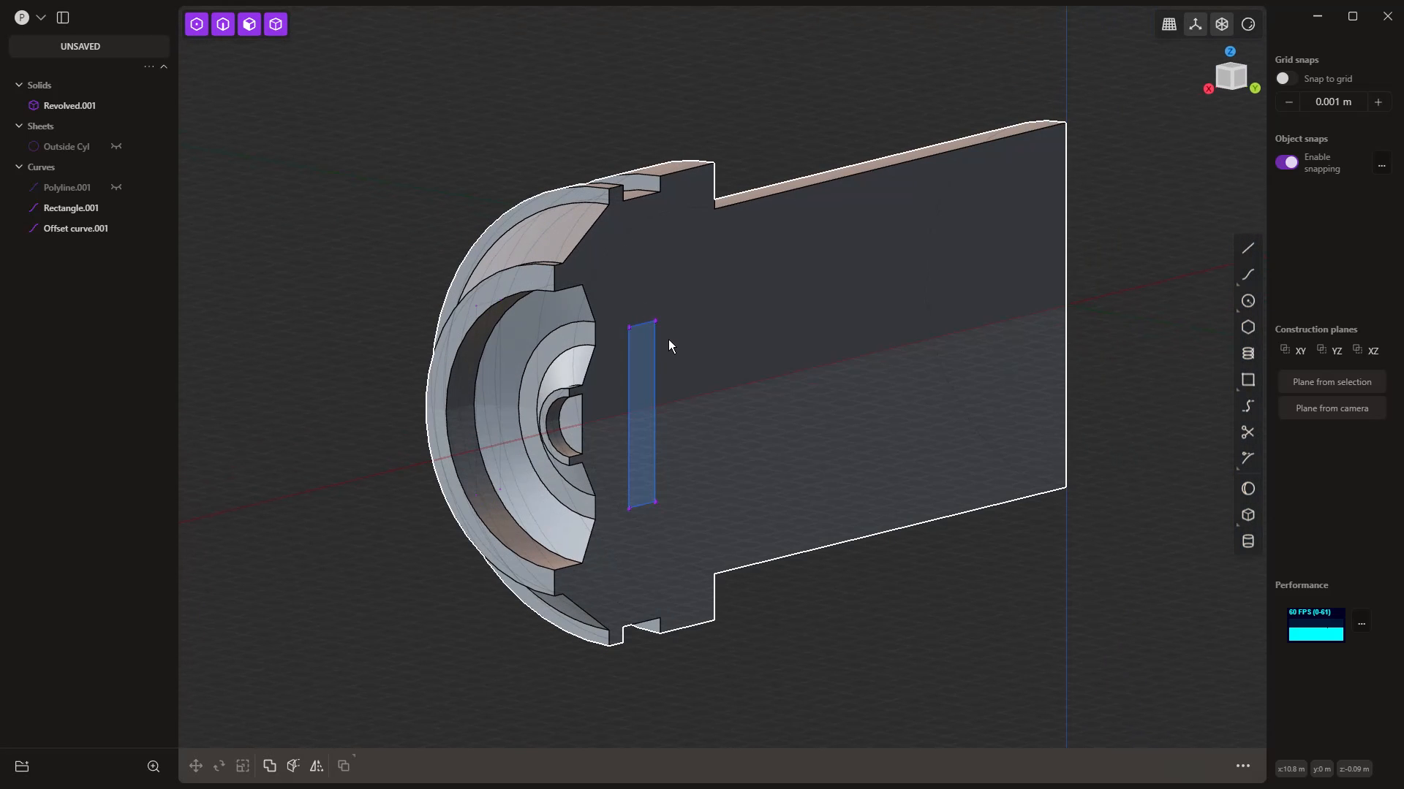
pyautogui.moveTo(629, 445); pyautogui.dragTo(774, 451, button='middle')
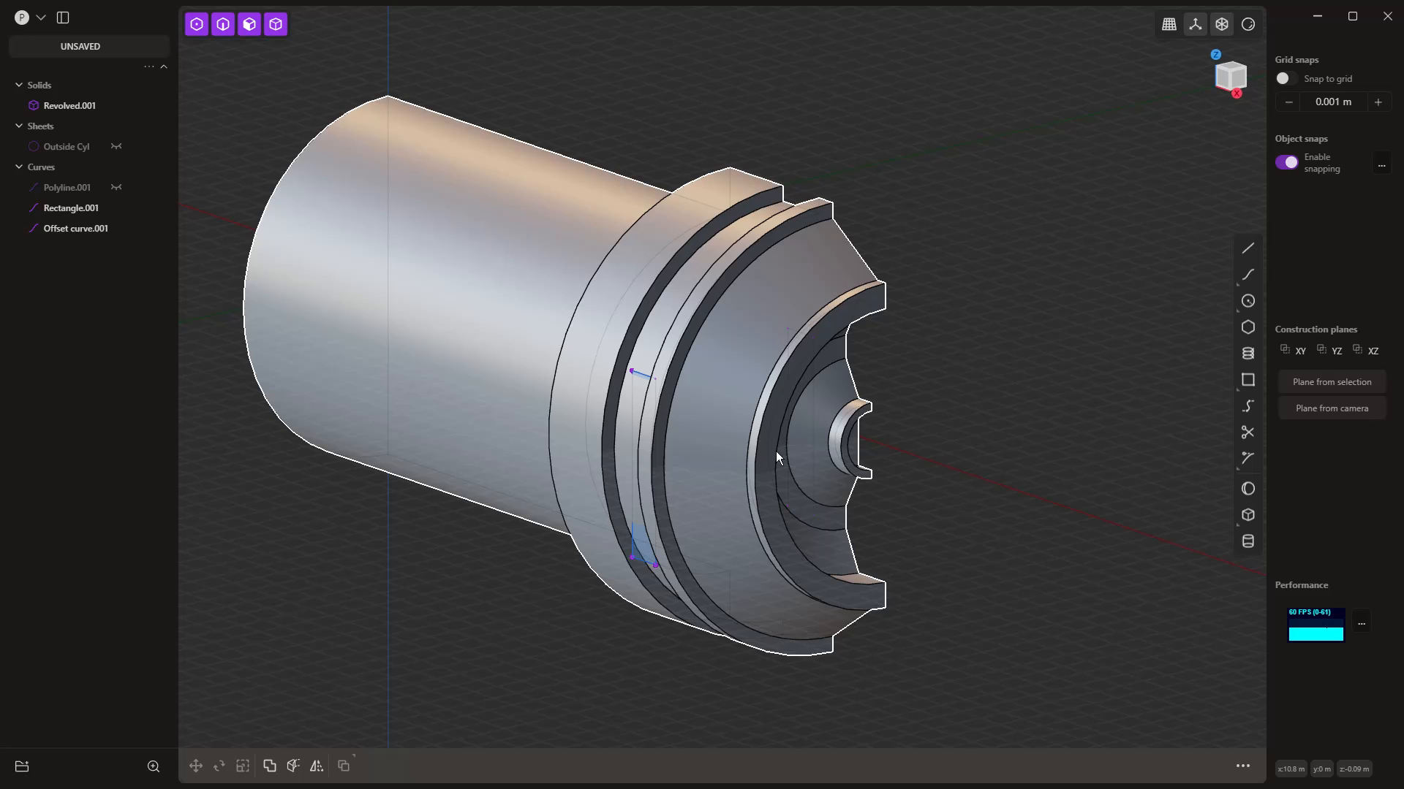
pyautogui.click(635, 560)
pyautogui.press('Delete')
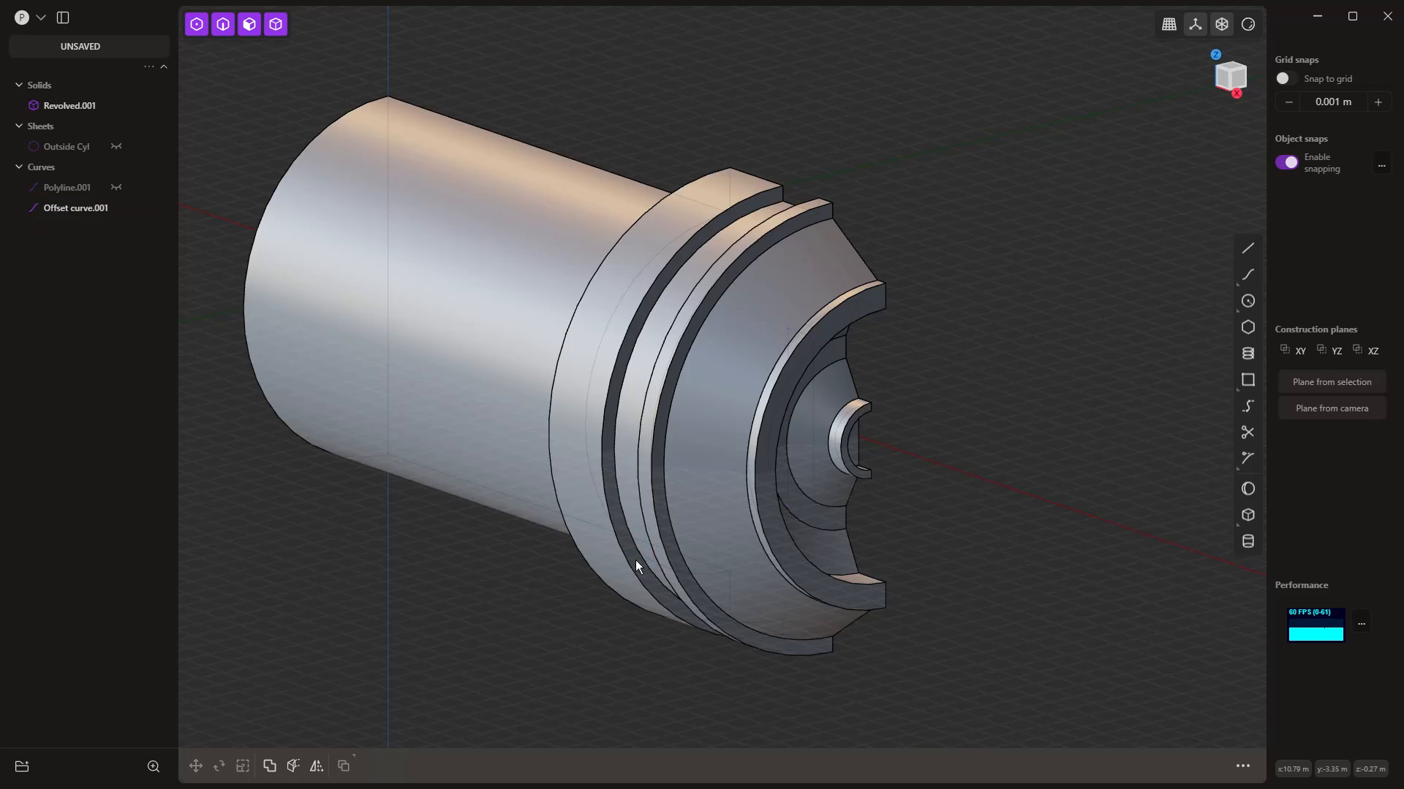
# Step: Imprint the offset rectangle onto the revolved solid with the Vector method, direction 0, -1, 0, and Bidirectional
pyautogui.moveTo(634, 560); pyautogui.dragTo(589, 511, button='middle')
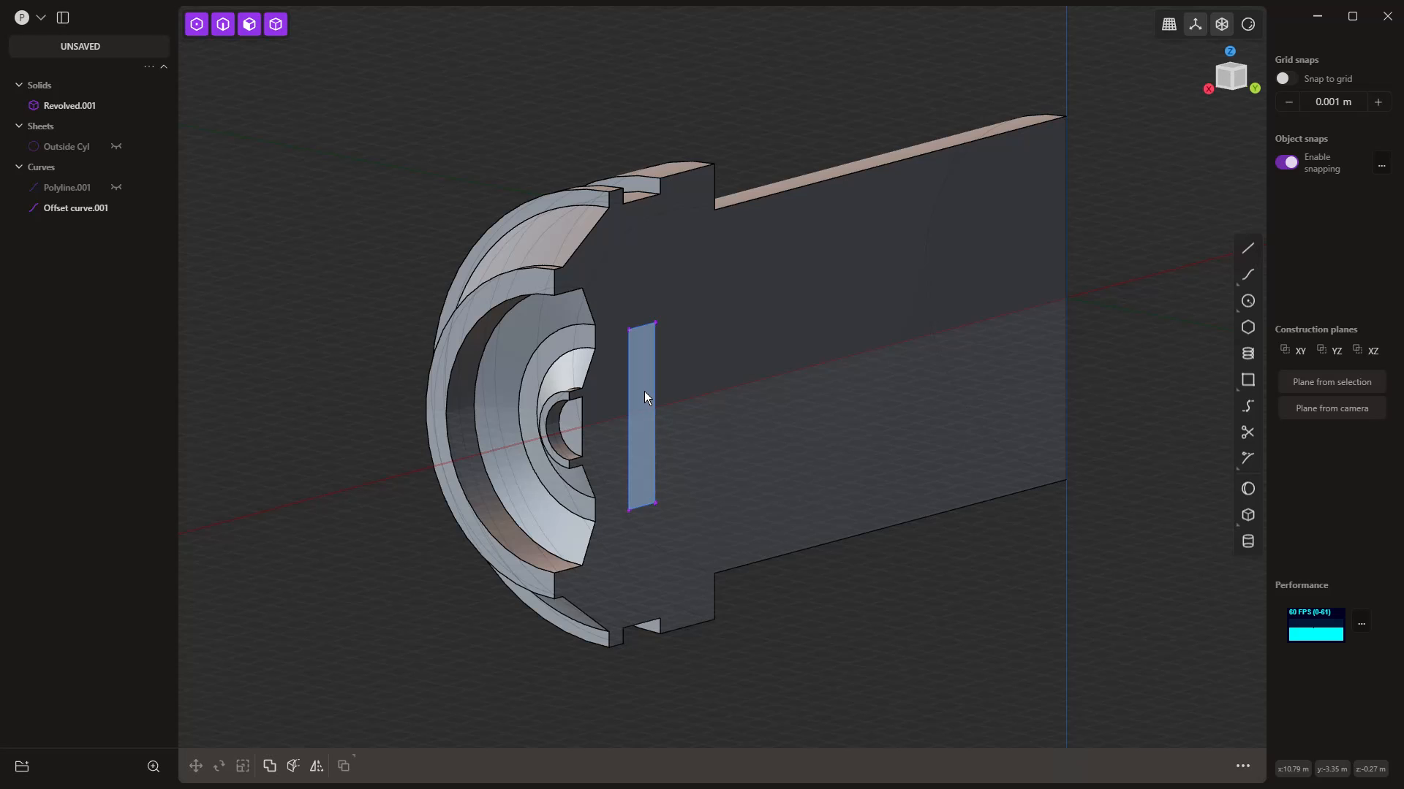
pyautogui.click(643, 326)
pyautogui.moveTo(566, 496); pyautogui.dragTo(785, 501, button='middle')
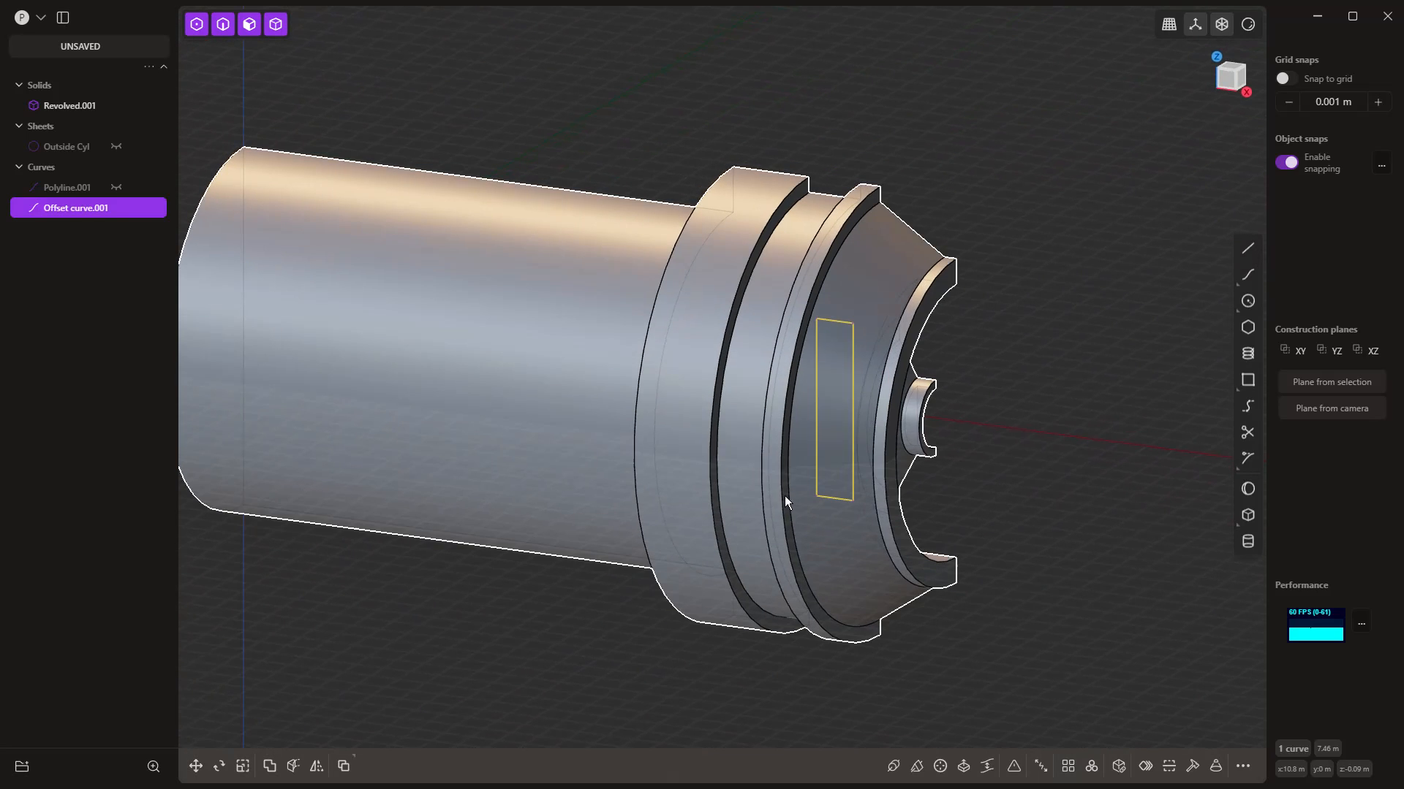
pyautogui.hotkey('shift', 'i')
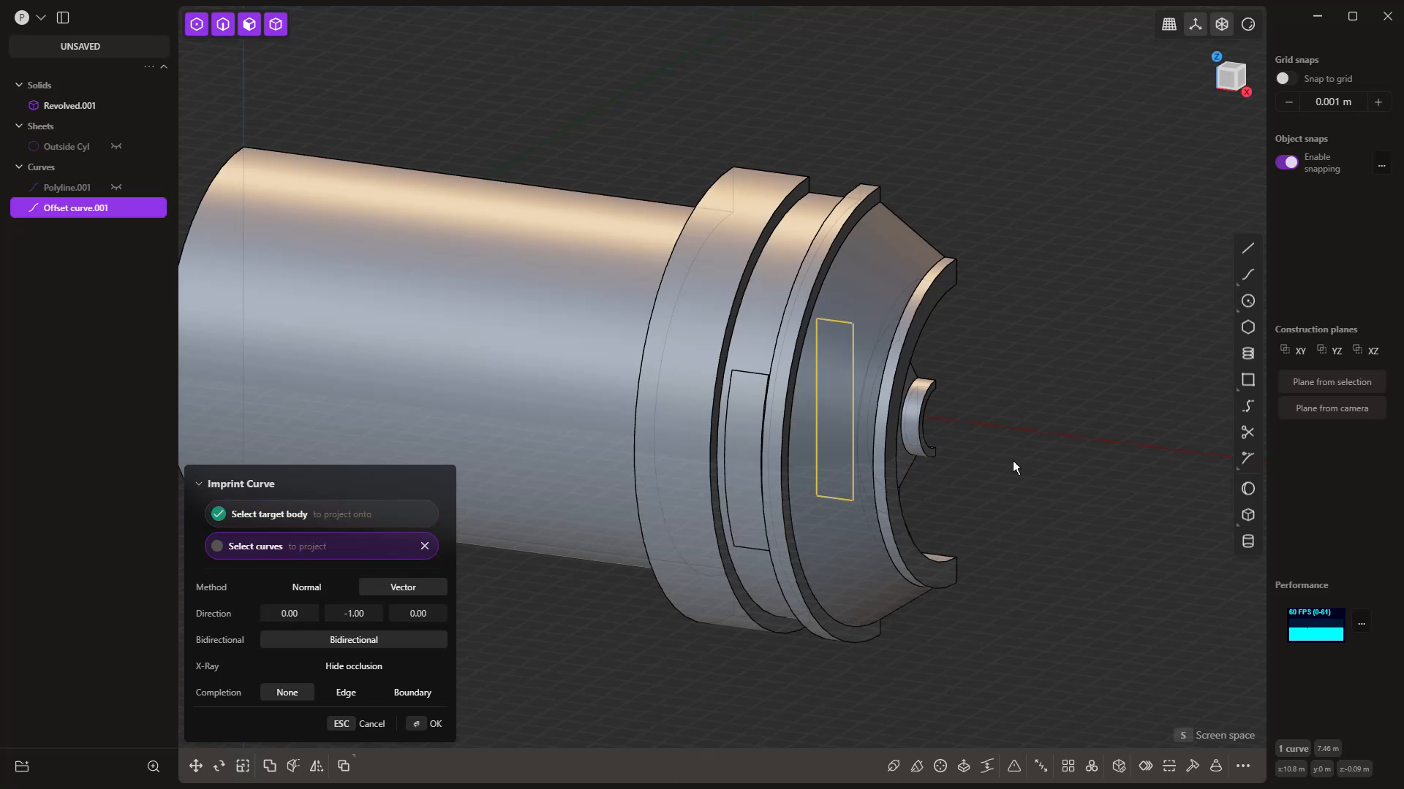
pyautogui.press('Return')
# Step: Hide the offset curve and delete the rectangular imprint face from the solid's flat cut side
pyautogui.moveTo(832, 615); pyautogui.dragTo(601, 593, button='middle')
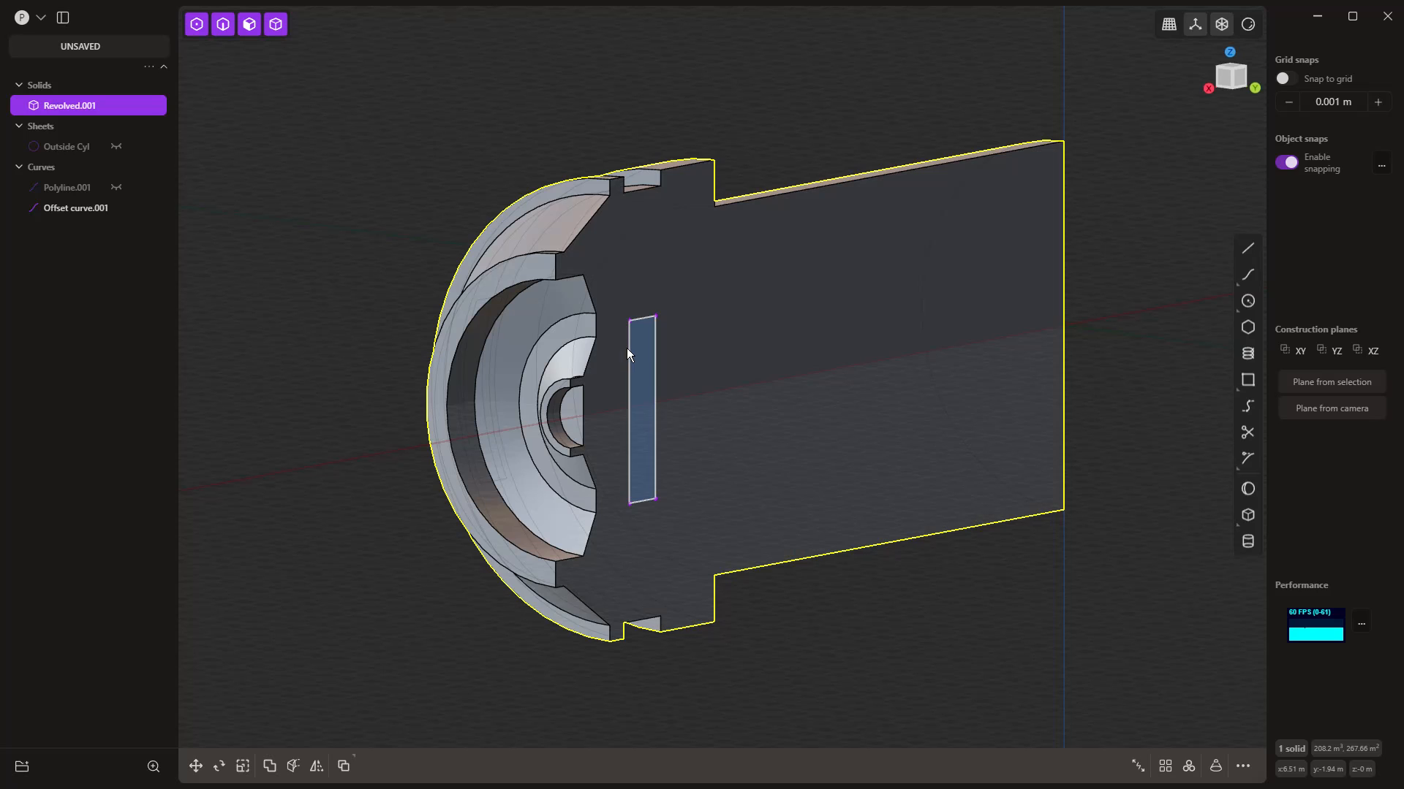
pyautogui.click(627, 351)
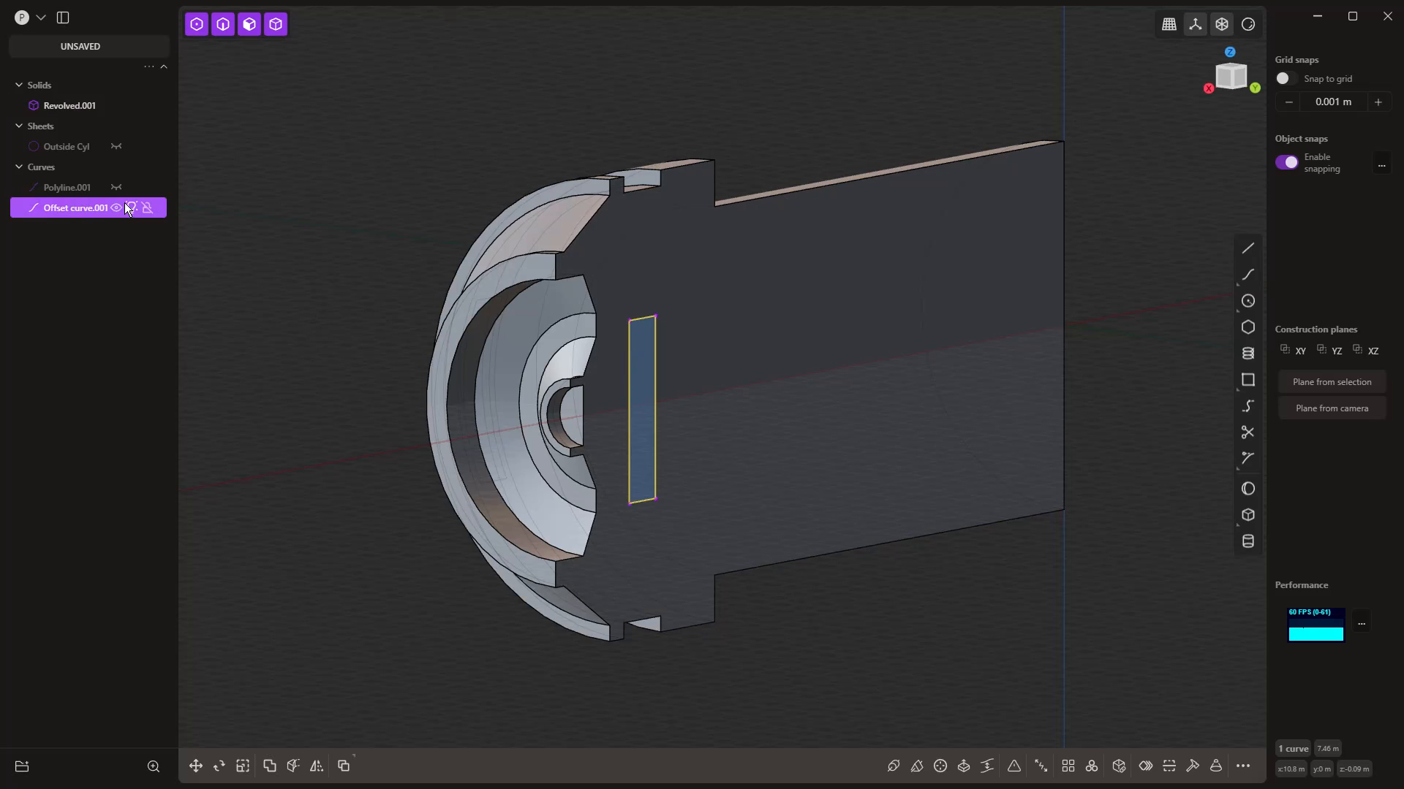
pyautogui.click(116, 207)
pyautogui.moveTo(249, 459); pyautogui.dragTo(300, 564, button='middle')
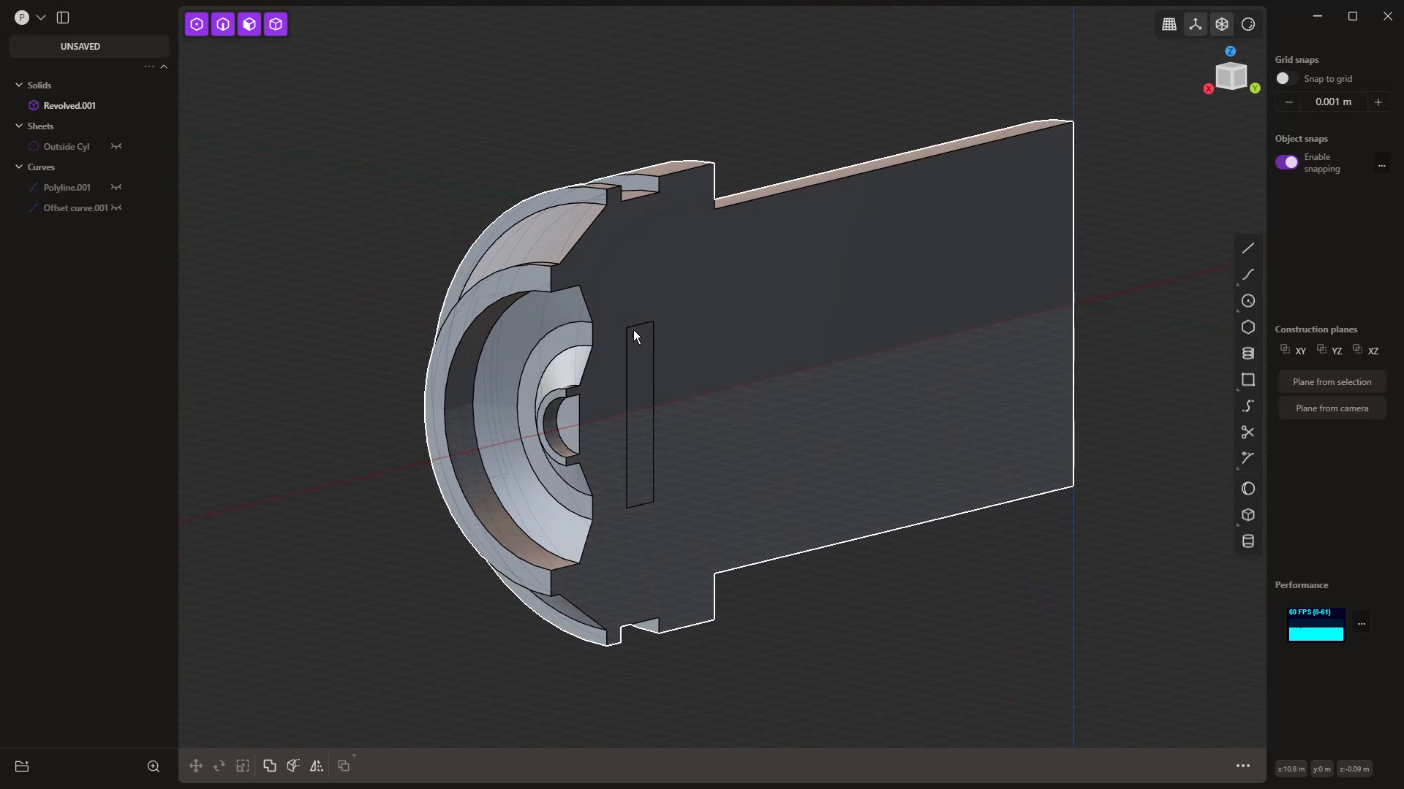
pyautogui.click(638, 359)
pyautogui.click(639, 357)
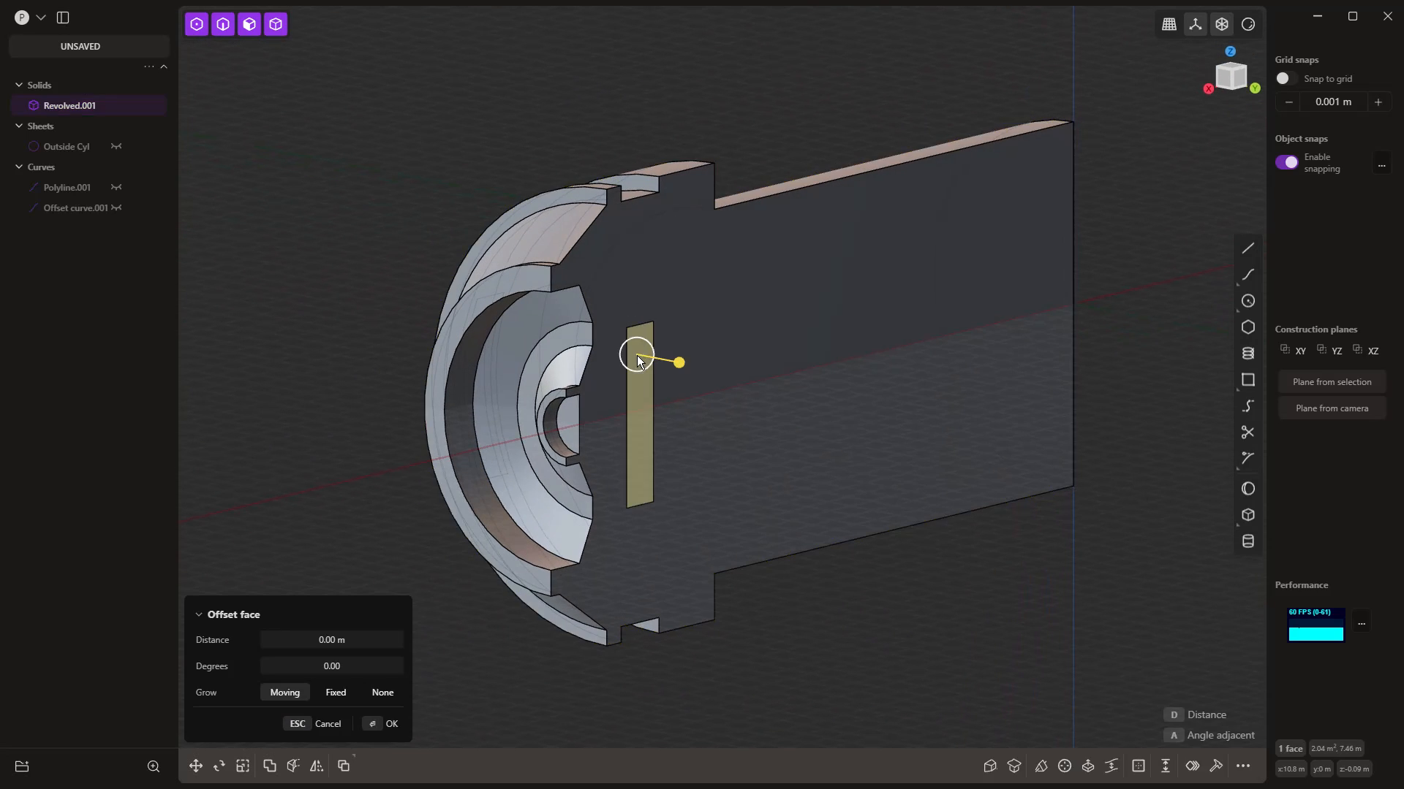
pyautogui.press('Delete')
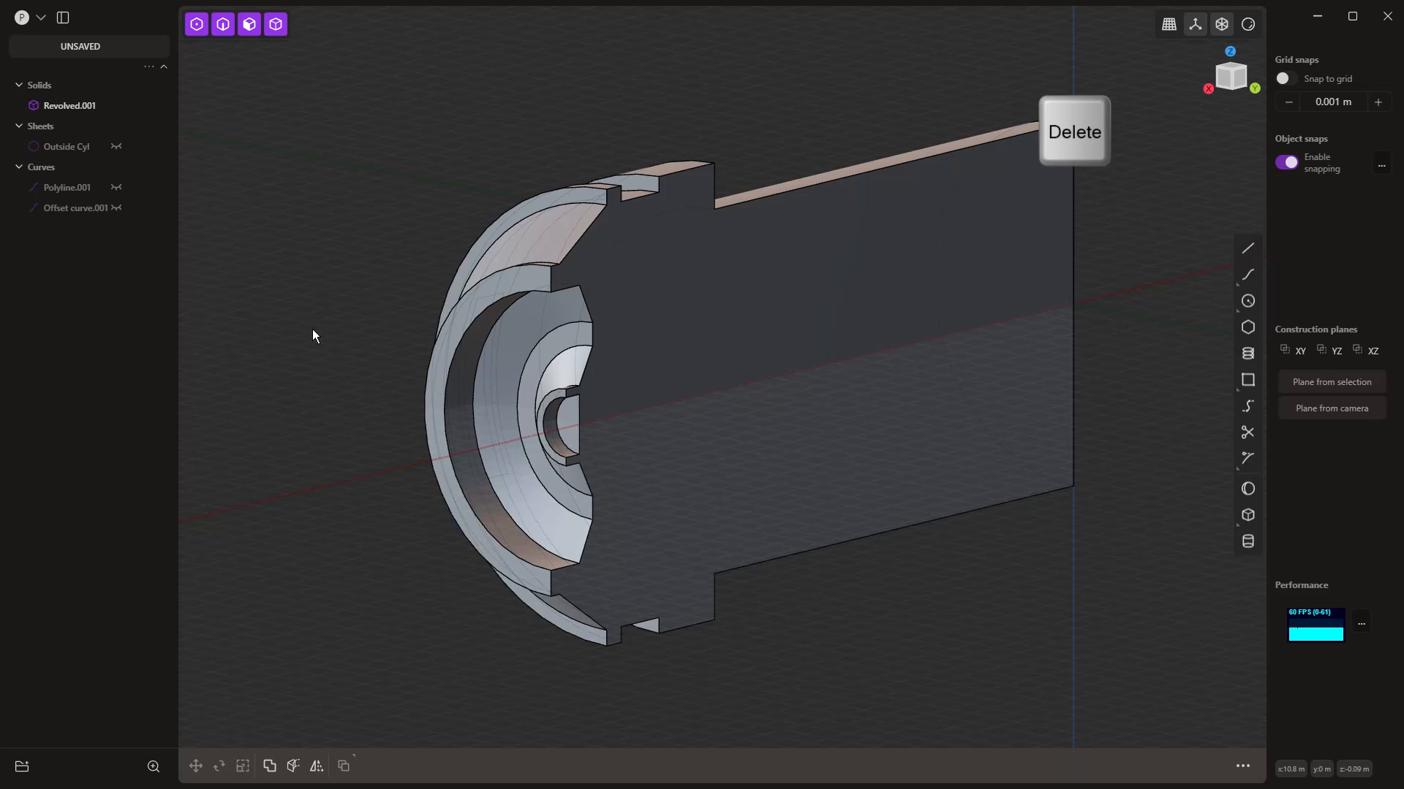
# Step: Duplicate the imprinted rectangular face on the curved groove in place as a separate sheet
pyautogui.moveTo(326, 391); pyautogui.dragTo(598, 433, button='middle')
pyautogui.press('KP_1')
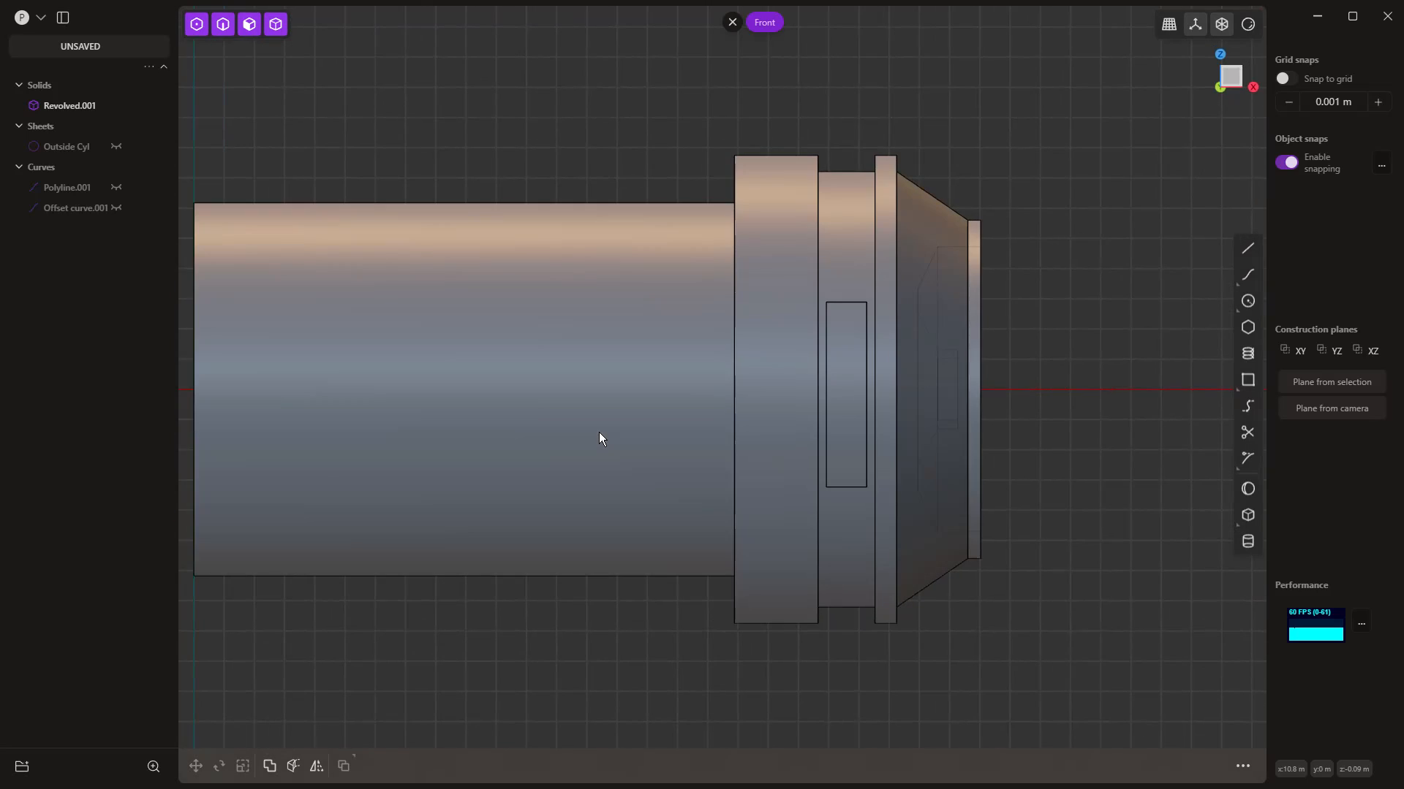
pyautogui.scroll(5, 848, 360)
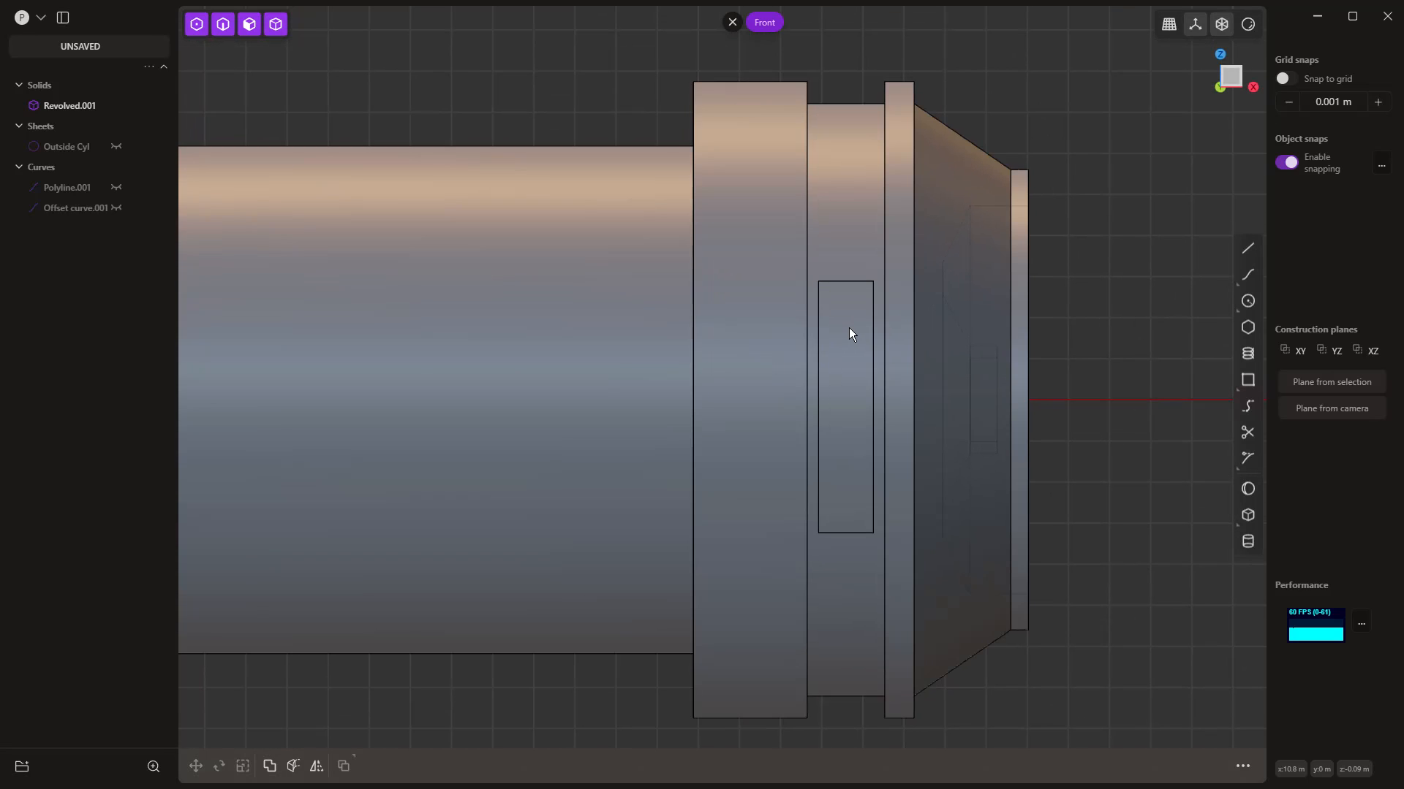
pyautogui.click(848, 313)
pyautogui.click(848, 313)
pyautogui.press('o')
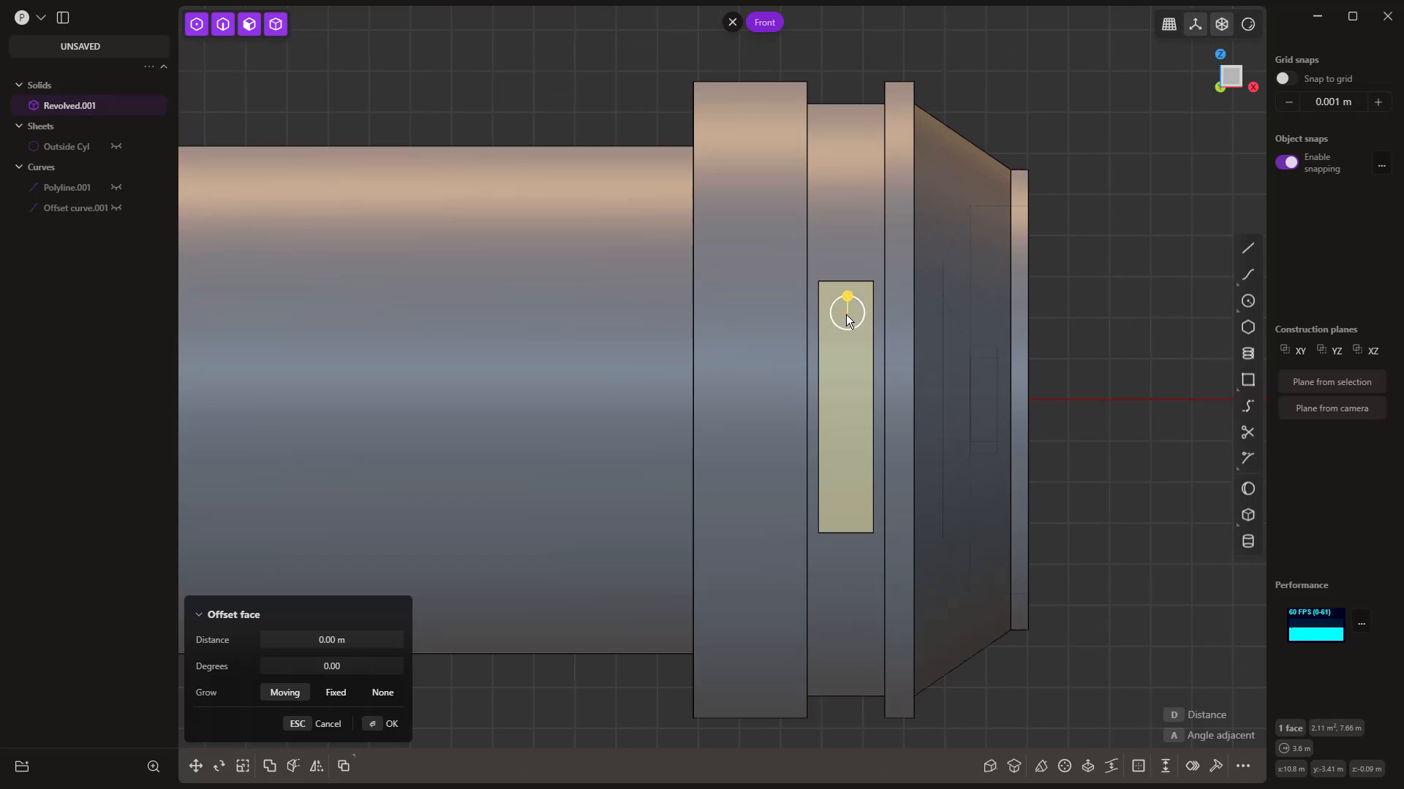
pyautogui.hotkey('shift', 'd')
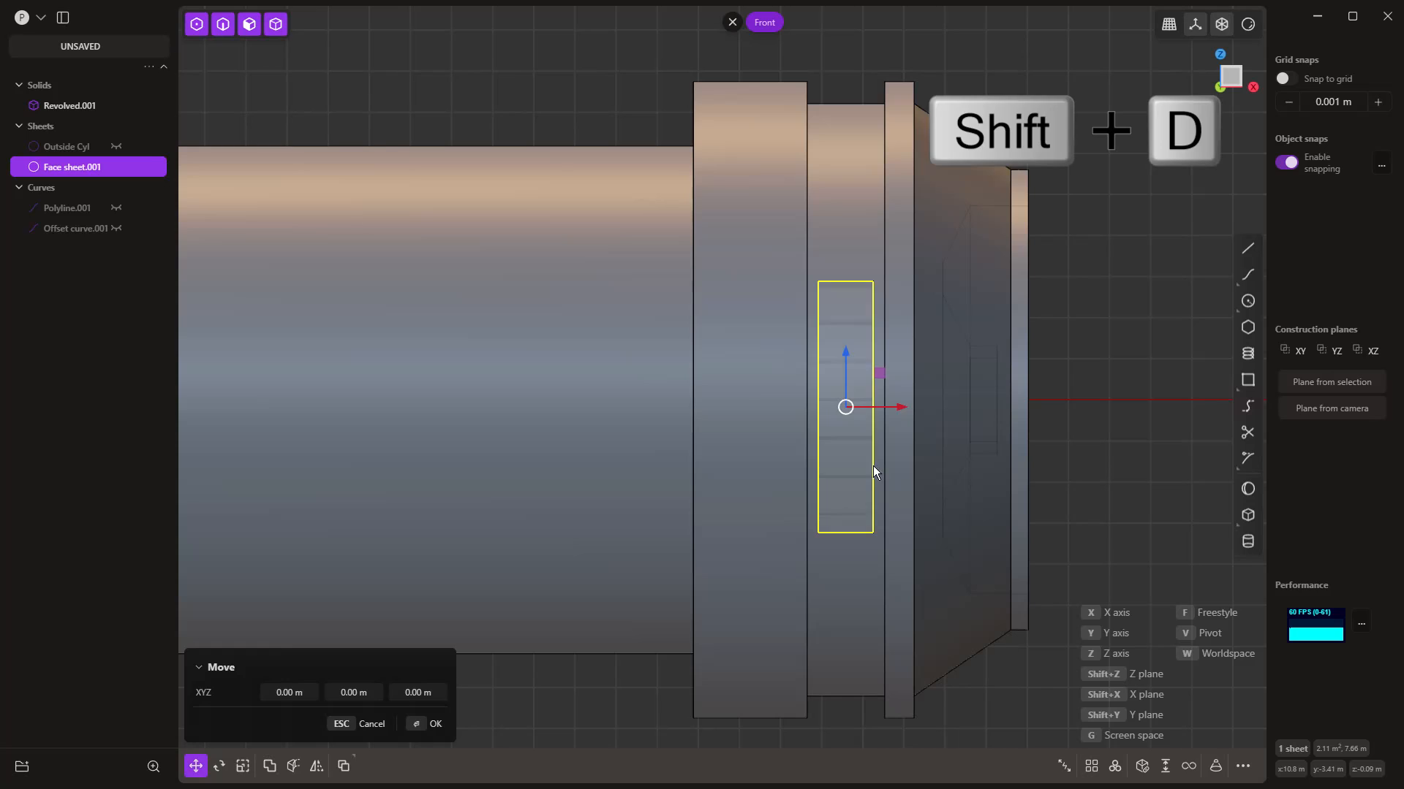
pyautogui.moveTo(874, 470); pyautogui.dragTo(780, 566, button='right')
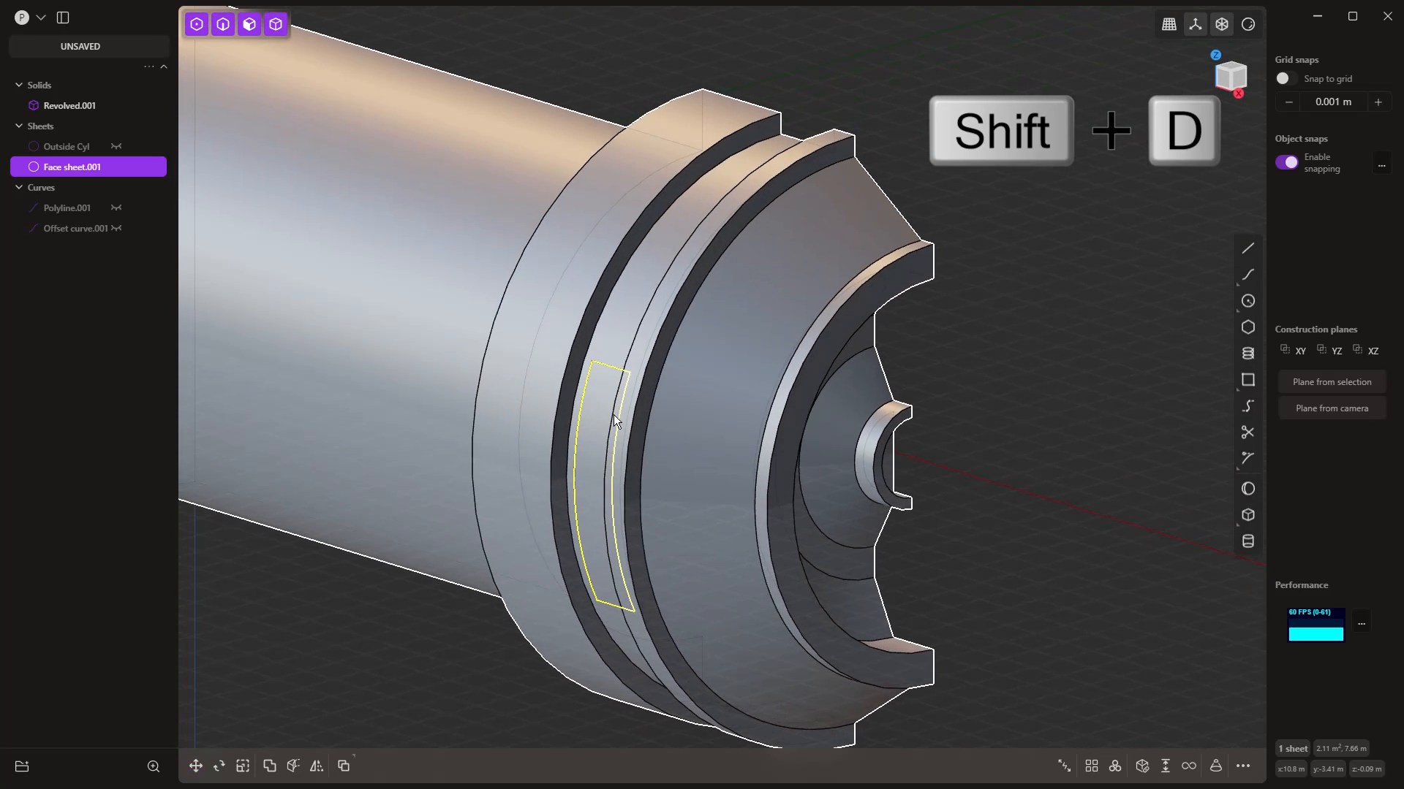
# Step: Thicken the duplicated rectangular face sheet on the curved groove by about 0.066 m into a thin solid plate
pyautogui.scroll(6, 613, 417)
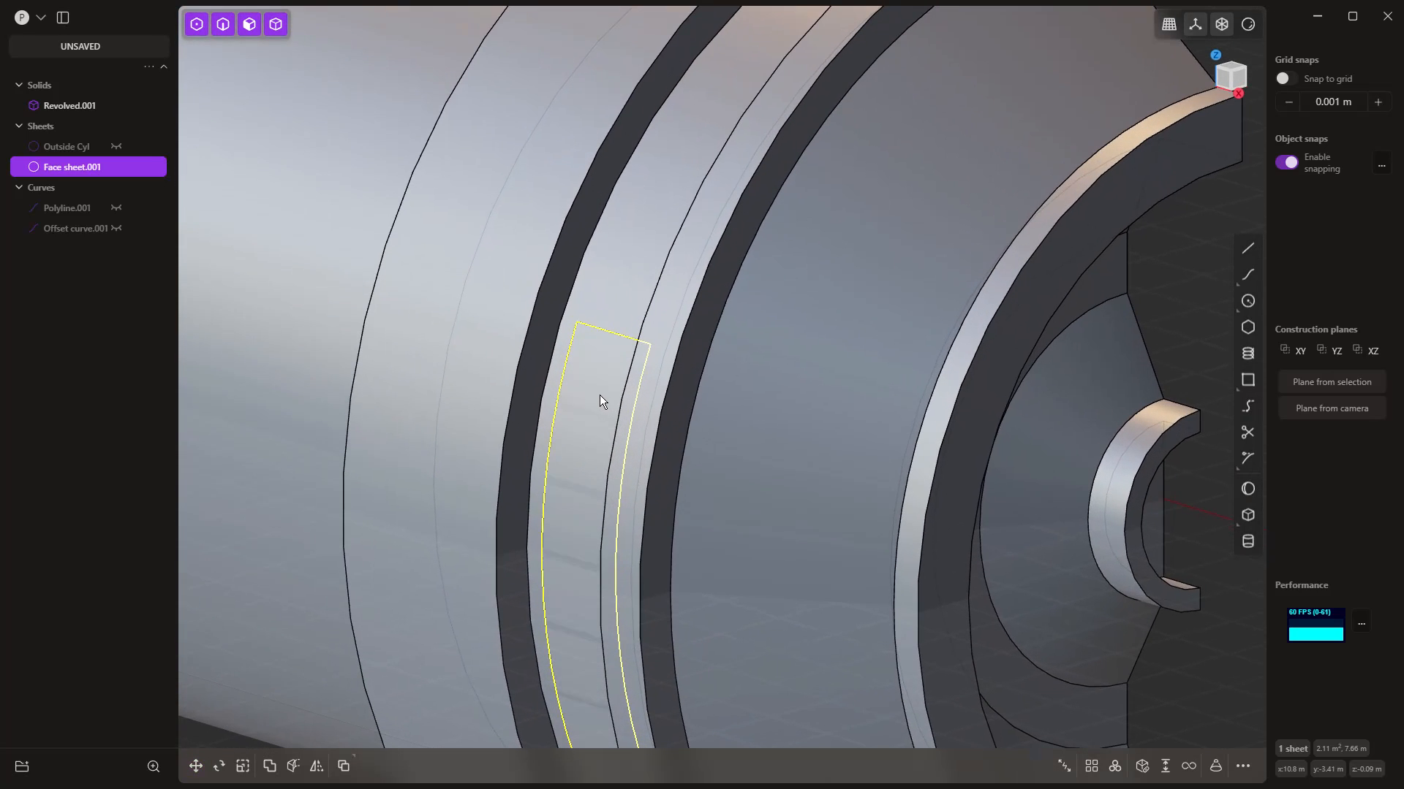
pyautogui.press('f')
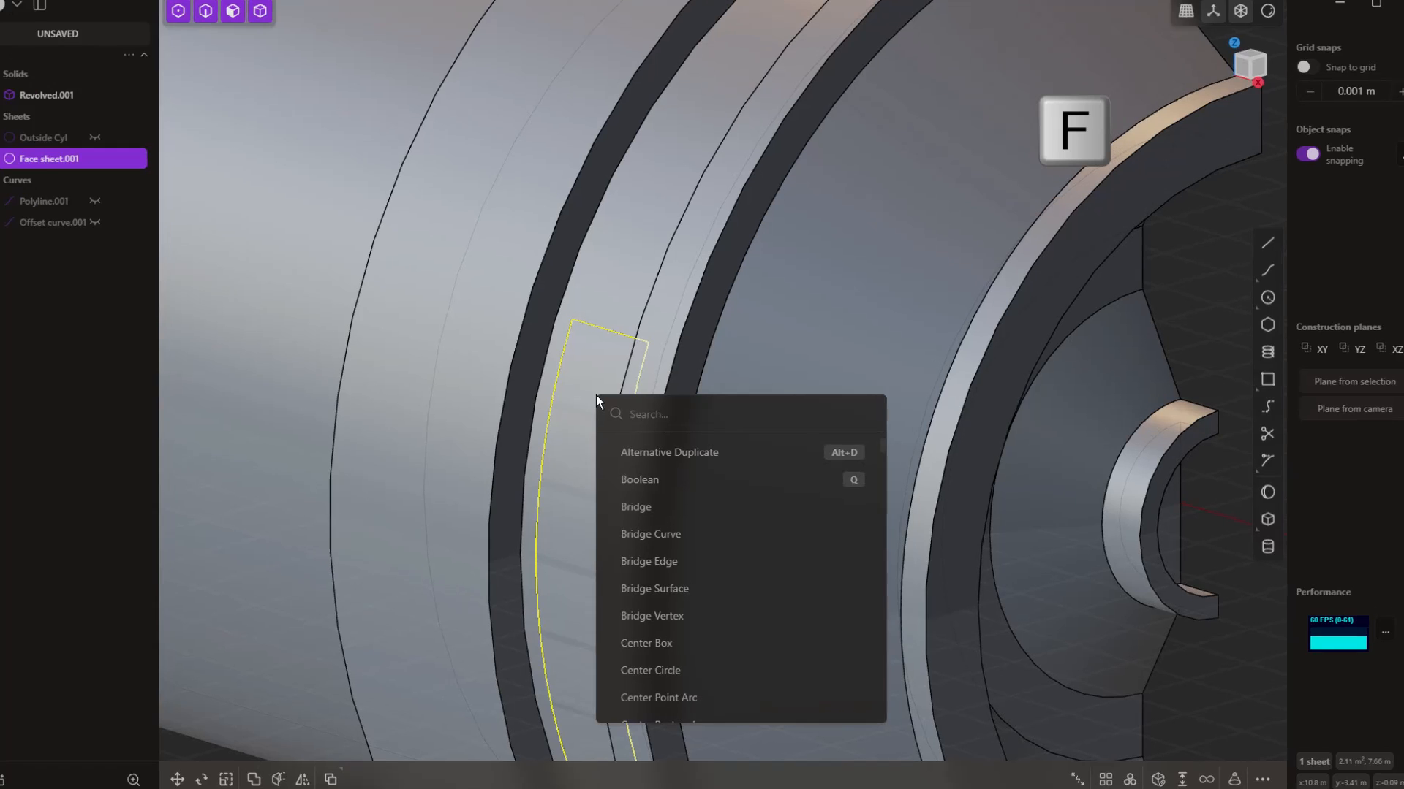
pyautogui.write('thic')
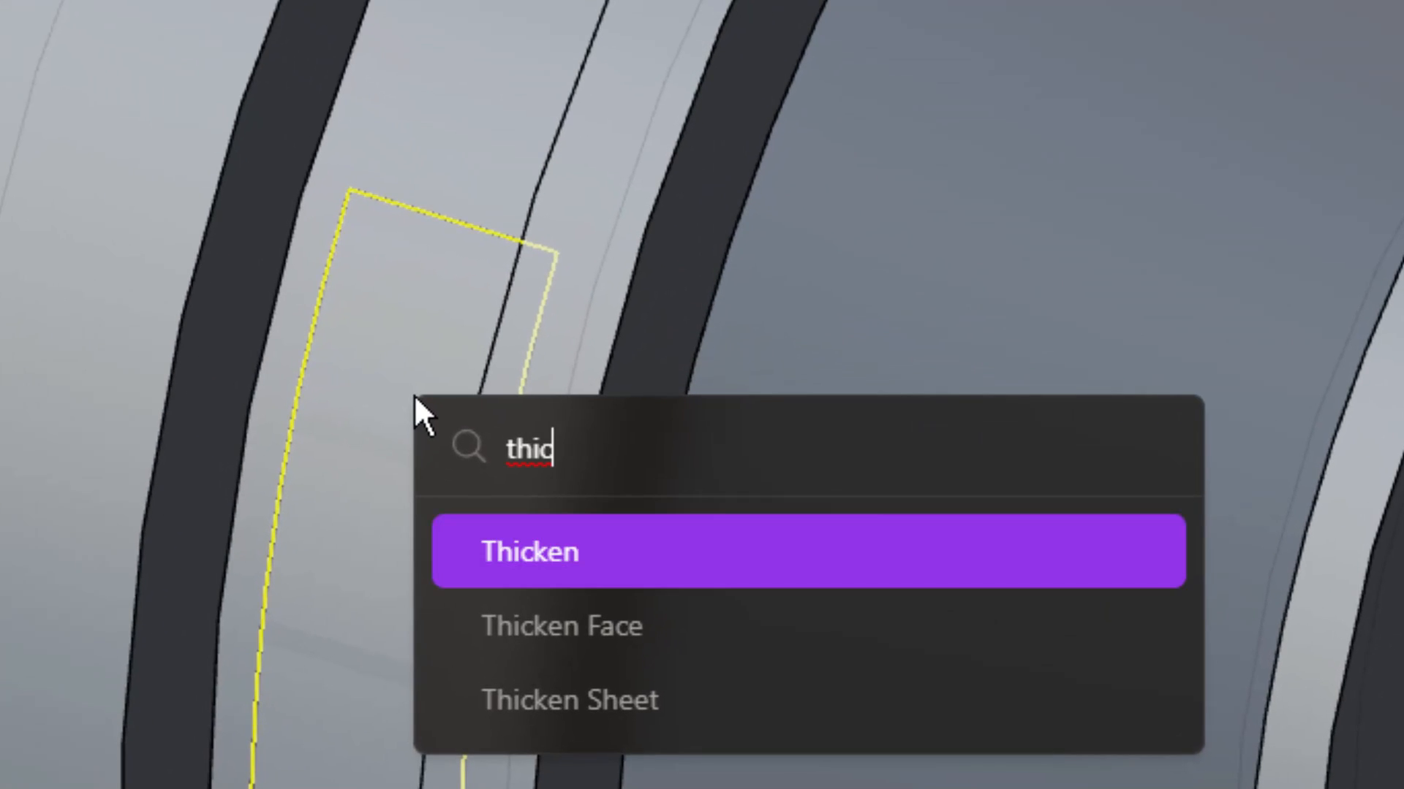
pyautogui.press('Return')
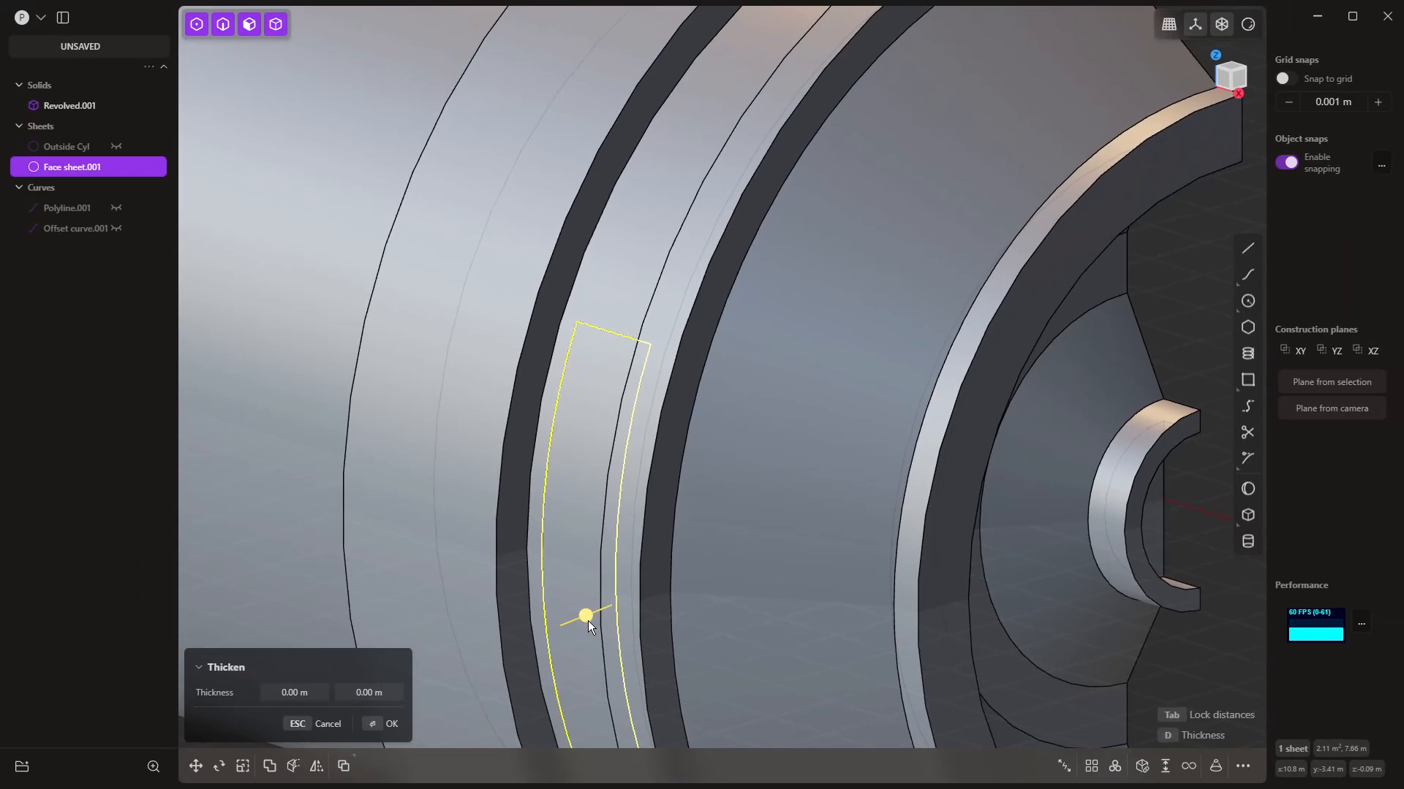
pyautogui.moveTo(588, 621); pyautogui.dragTo(578, 618)
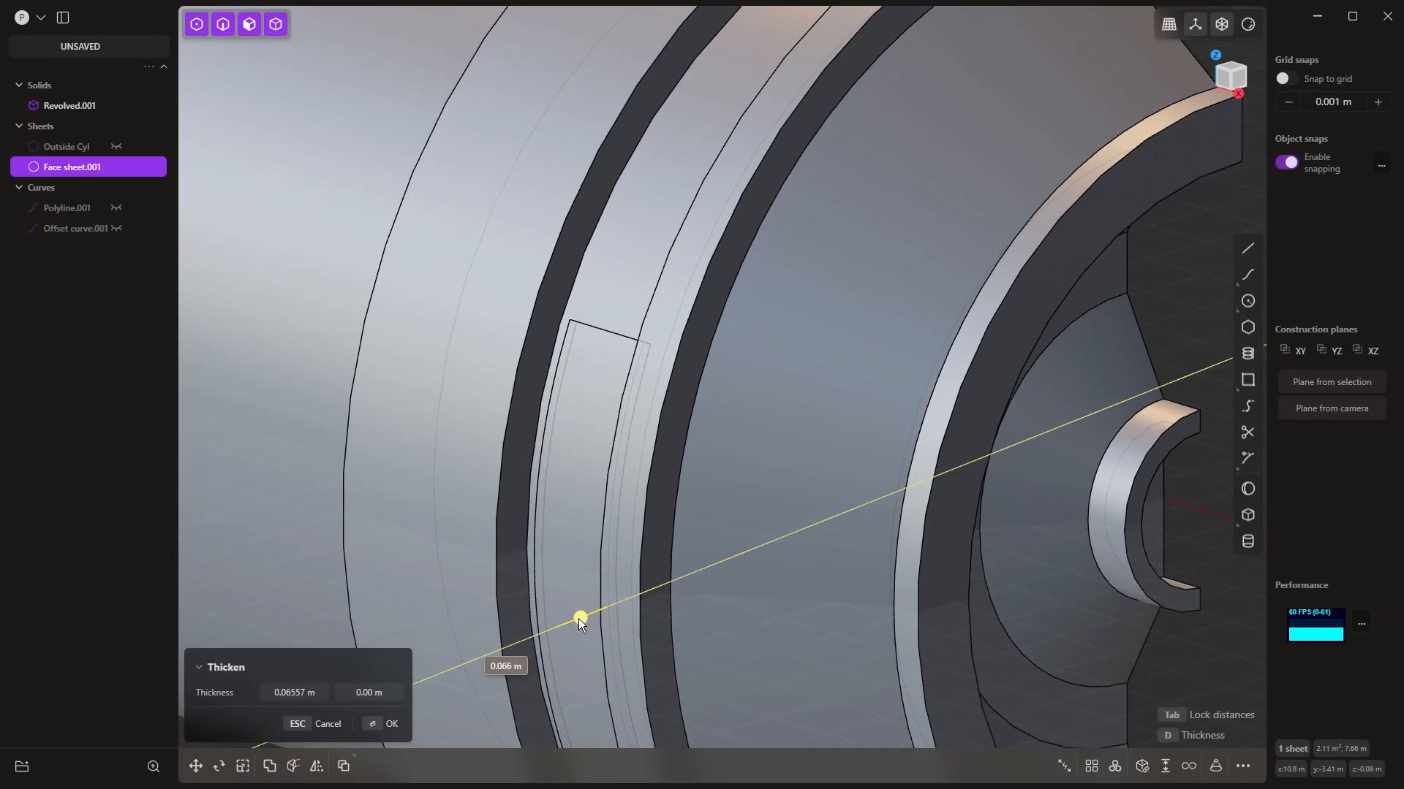
pyautogui.moveTo(564, 423); pyautogui.dragTo(769, 406, button='middle')
pyautogui.moveTo(778, 361); pyautogui.dragTo(781, 356, button='middle')
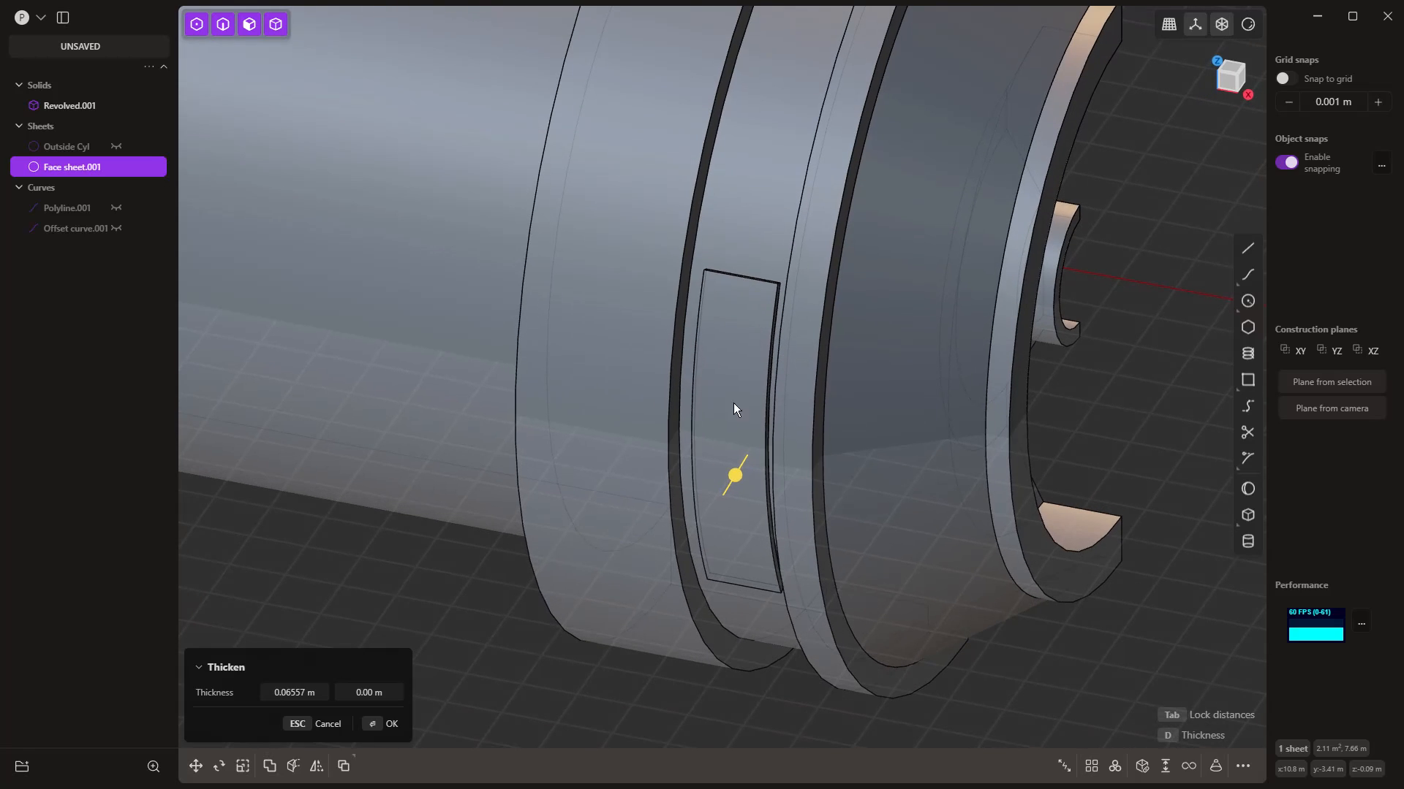
pyautogui.press('Return')
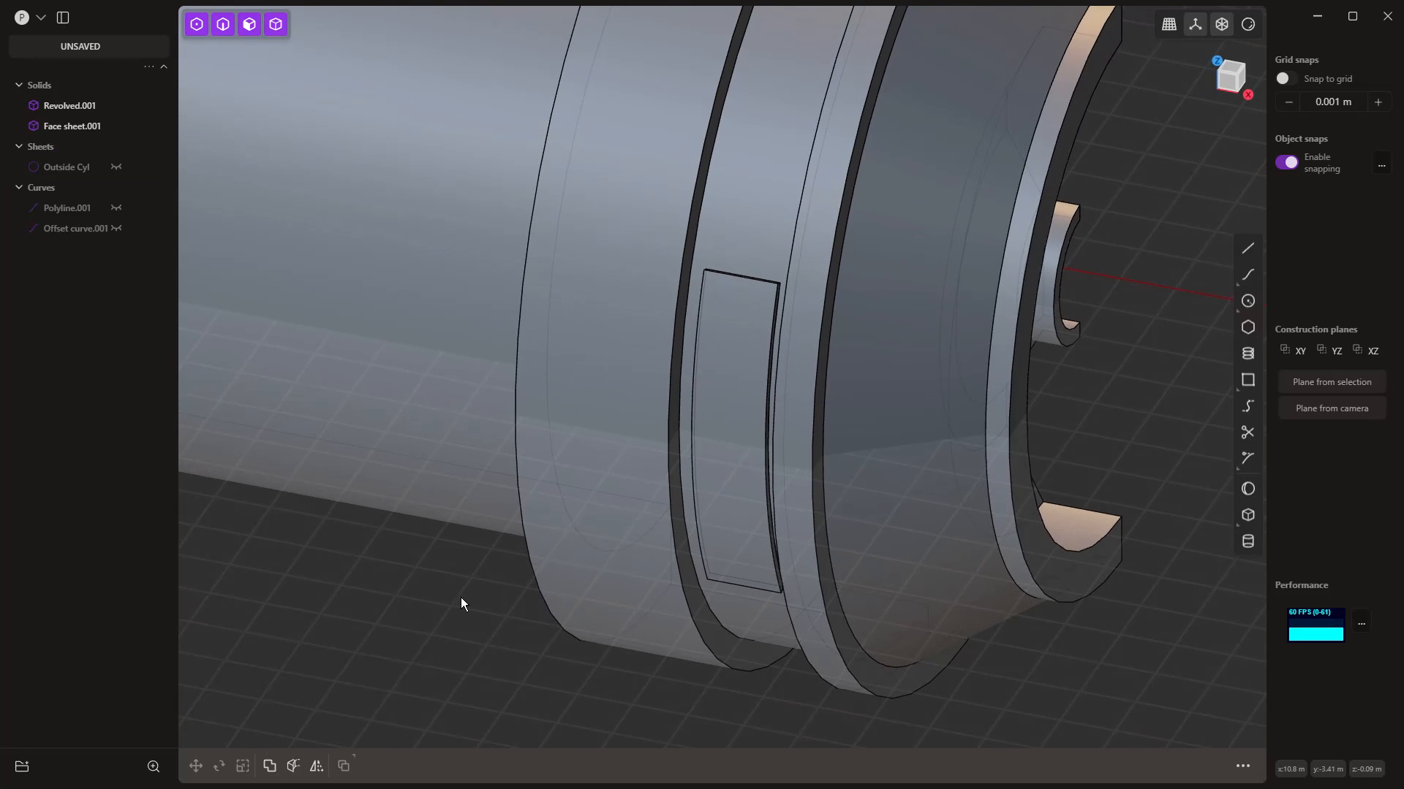
# Step: Hide the thickened plate and extrude the imprinted rectangular face about 1.056 m into the revolved solid to cut an opening
pyautogui.click(116, 128)
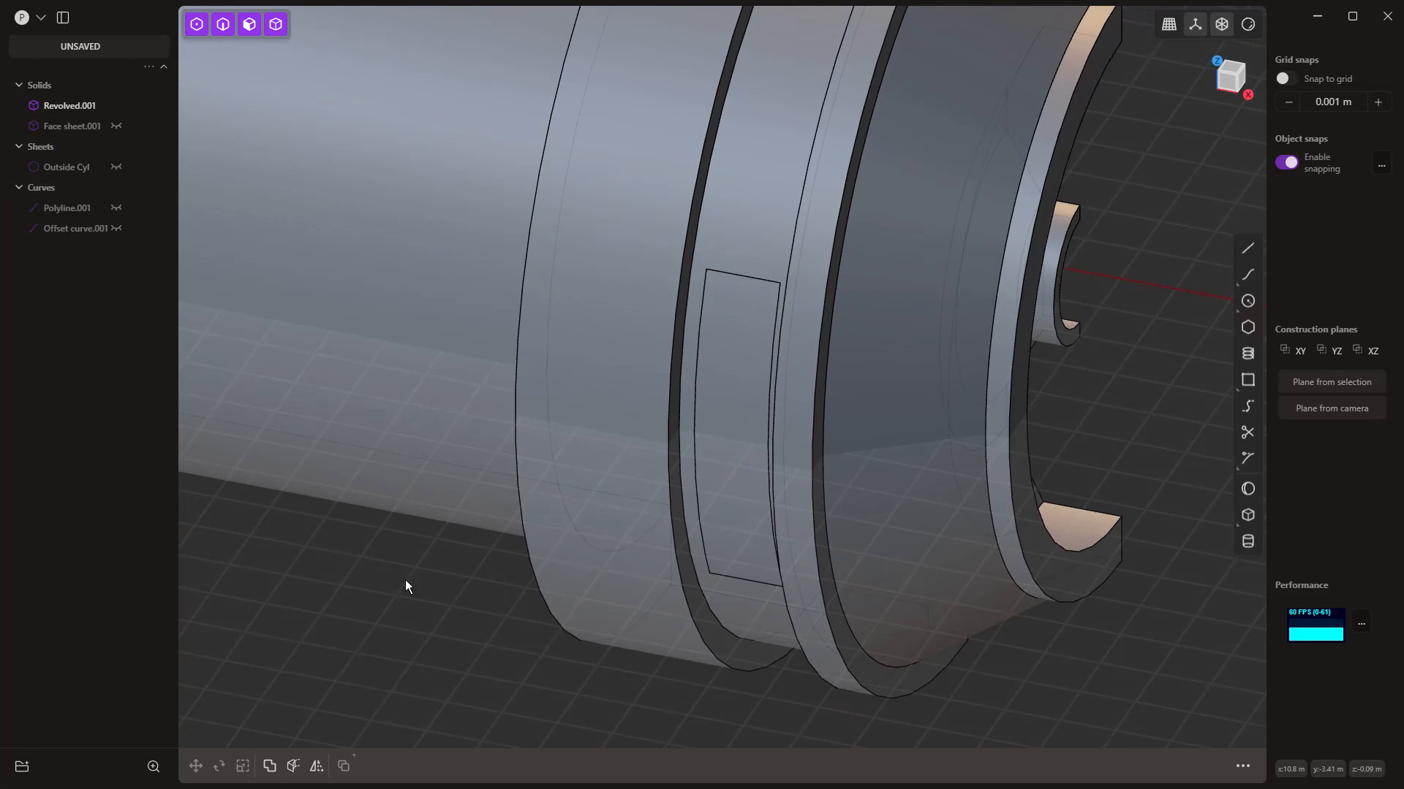
pyautogui.click(738, 326)
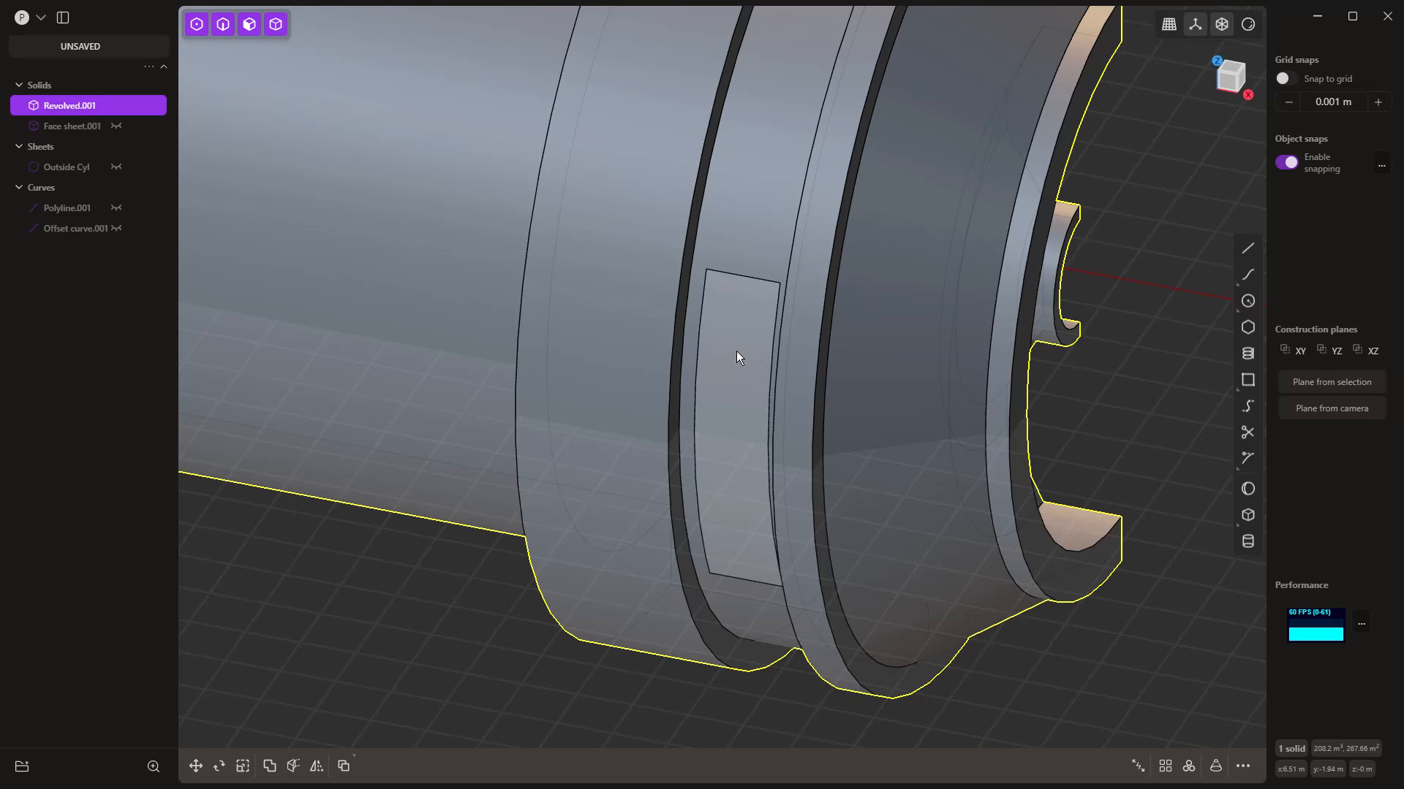
pyautogui.click(735, 351)
pyautogui.press('e')
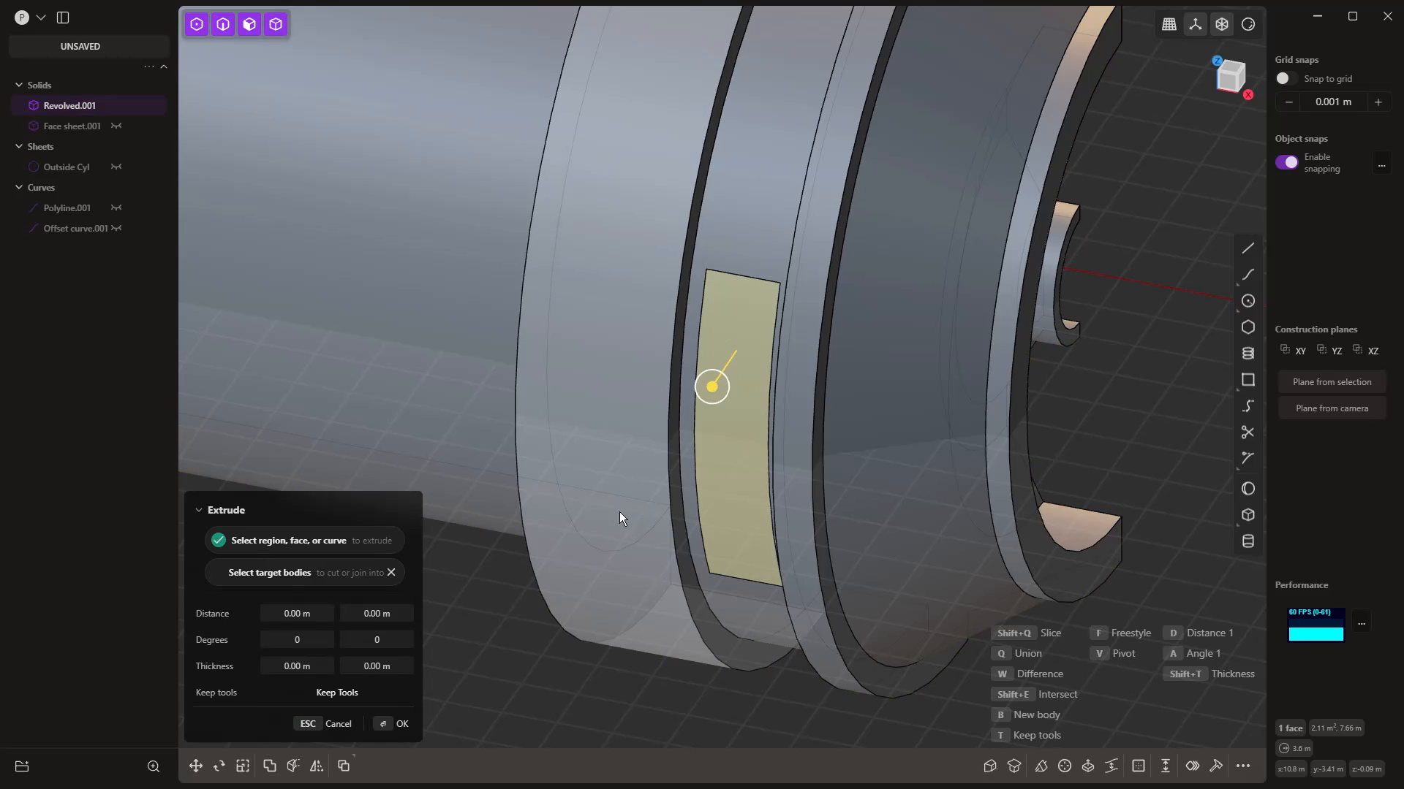
pyautogui.press('e')
pyautogui.moveTo(713, 388); pyautogui.dragTo(735, 364)
pyautogui.moveTo(728, 523); pyautogui.dragTo(721, 493, button='middle')
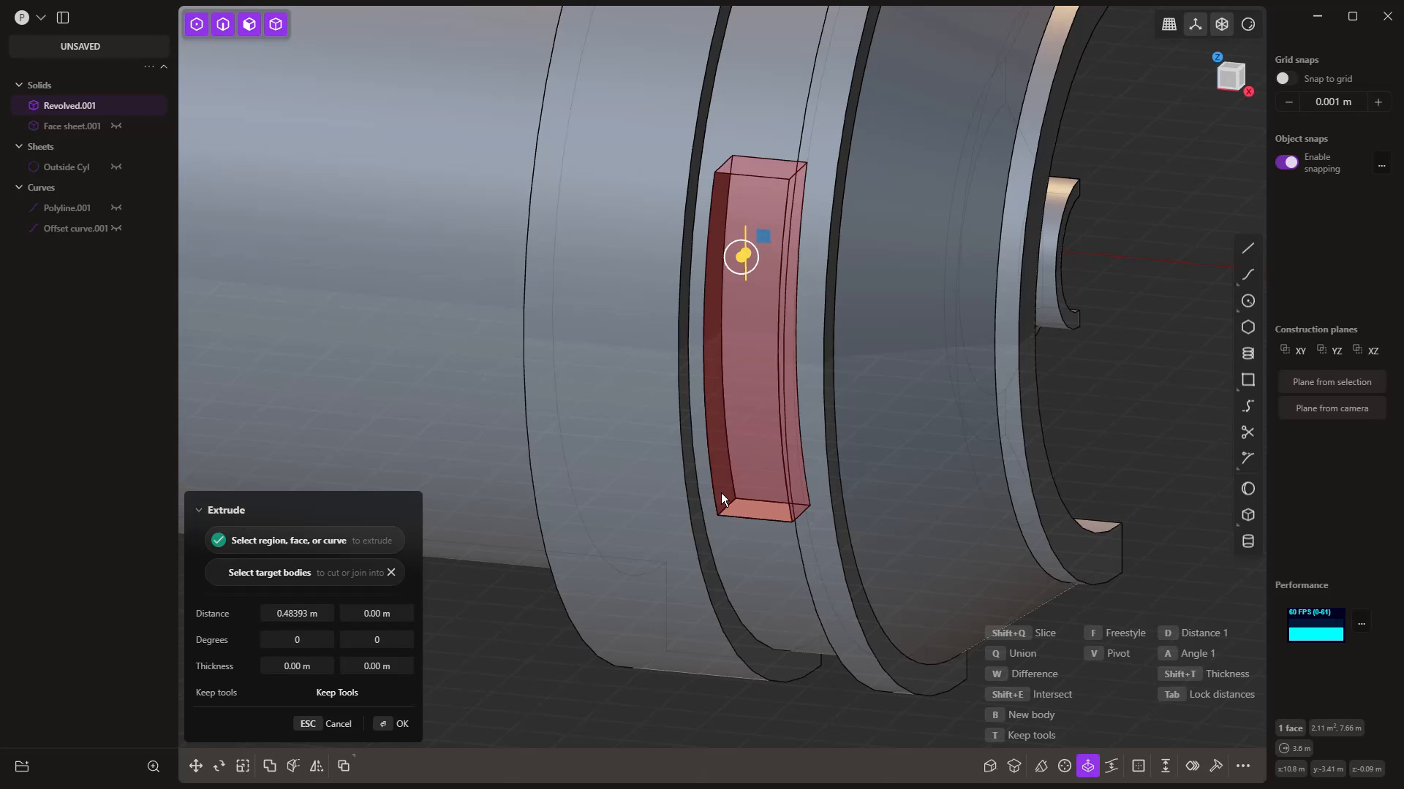
pyautogui.moveTo(744, 259); pyautogui.dragTo(766, 239)
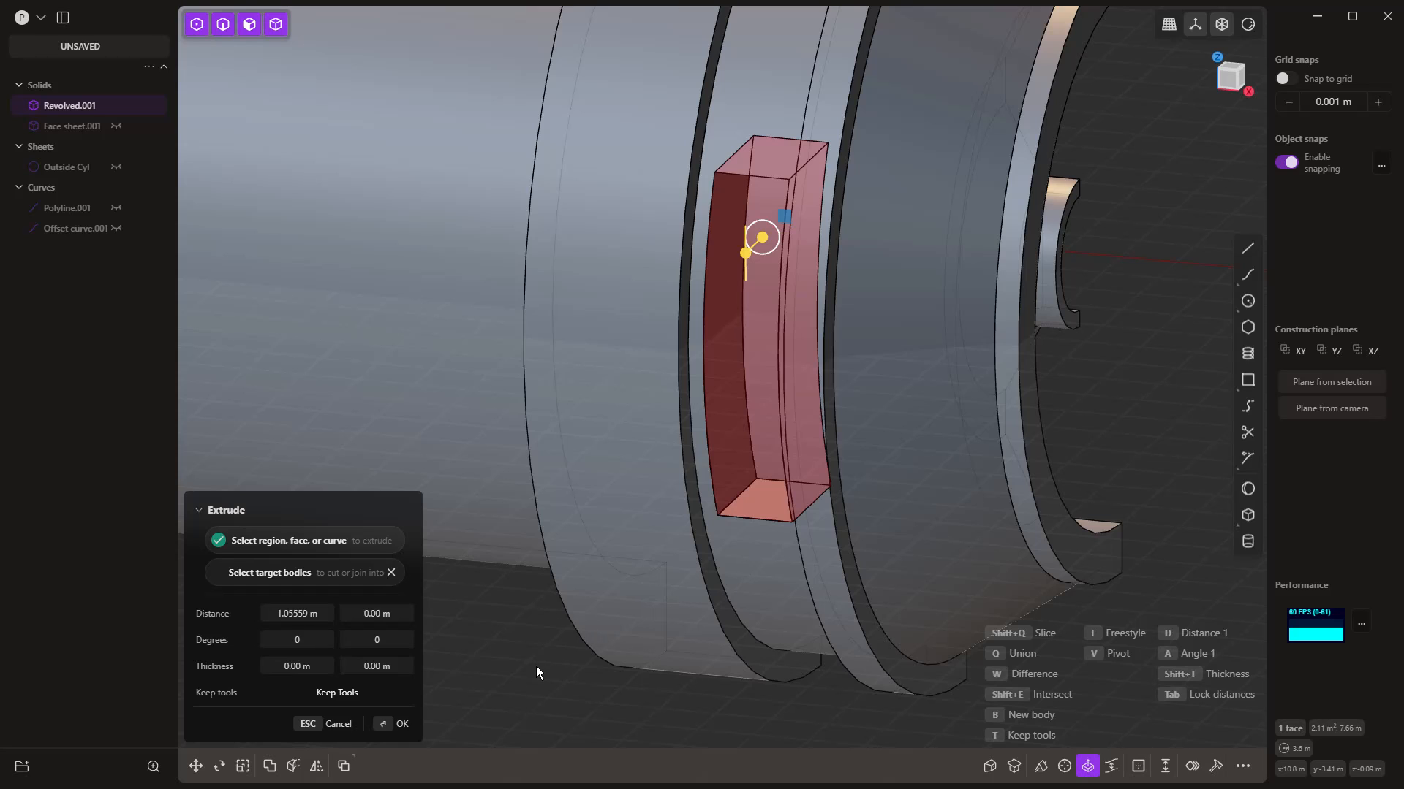
pyautogui.press('Return')
pyautogui.press('Escape')
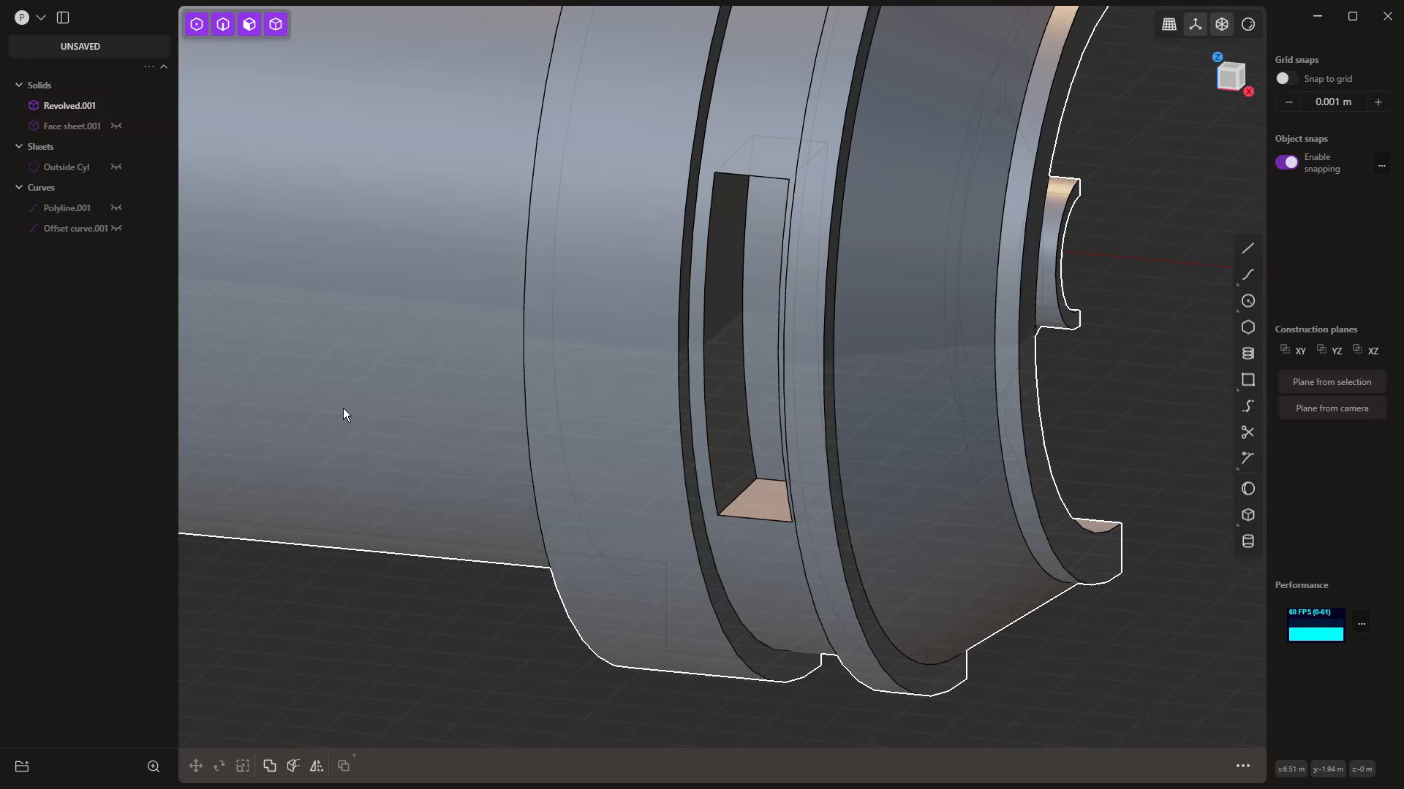
# Step: Compare the opening with the plate, then offset its four side walls slightly inward so the opening is smaller than the plate
pyautogui.click(117, 126)
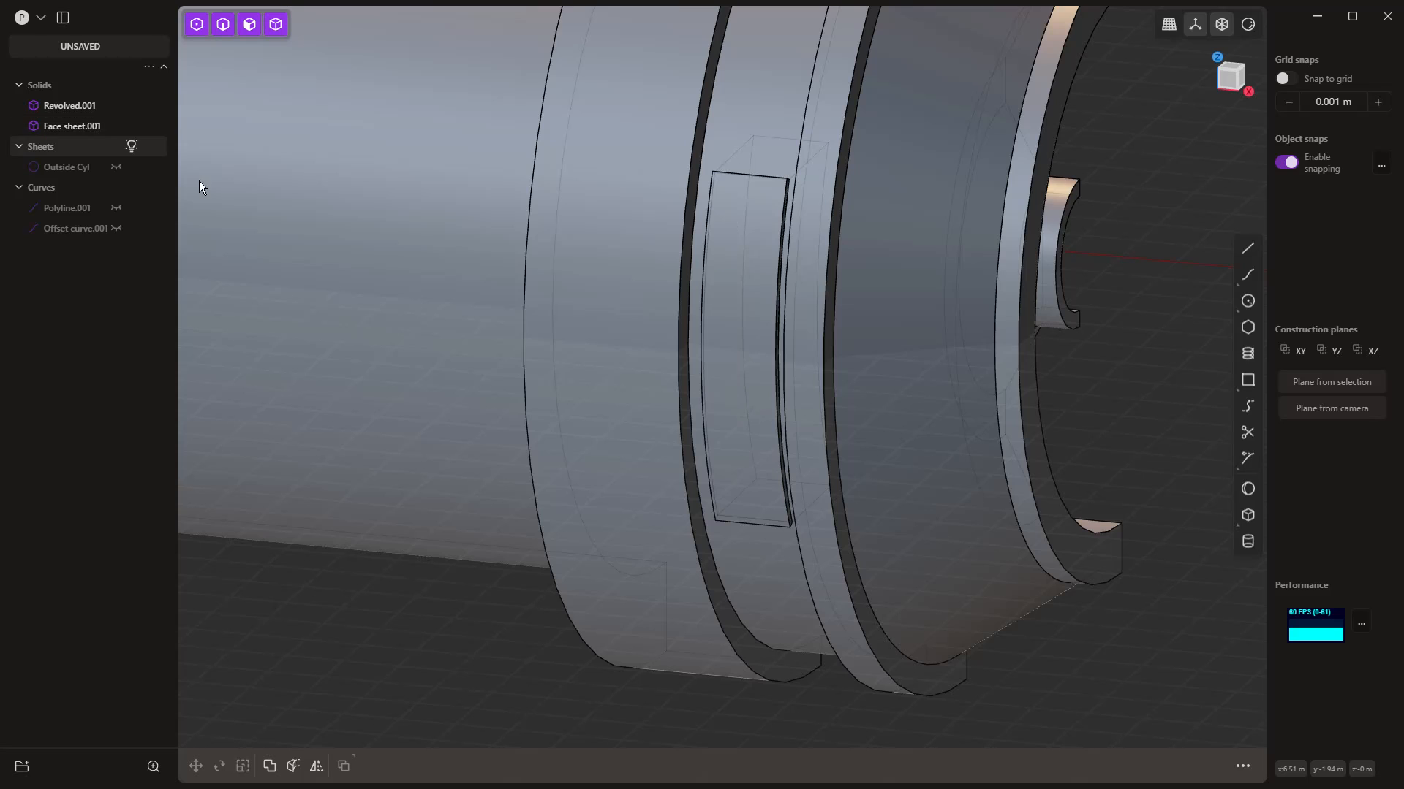
pyautogui.click(117, 127)
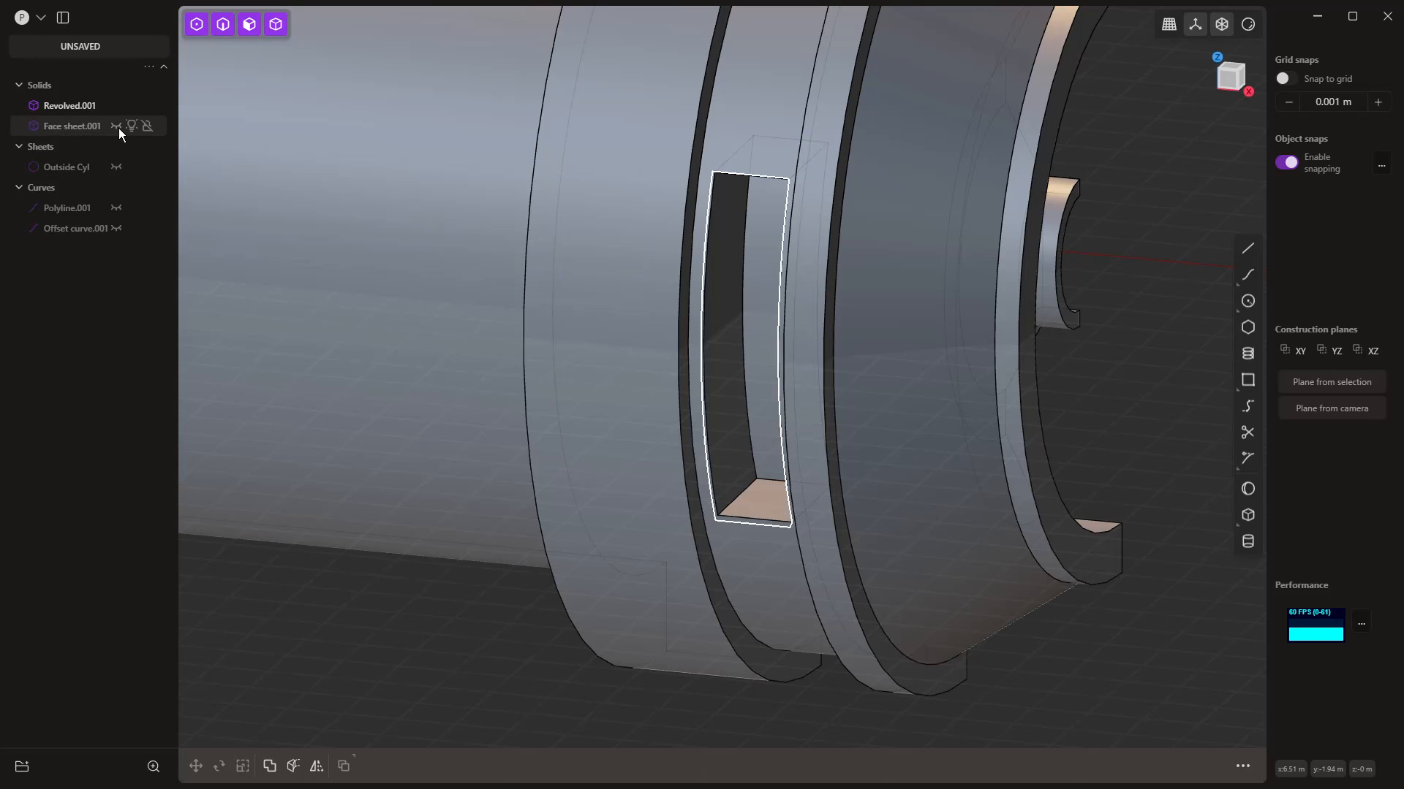
pyautogui.click(752, 497)
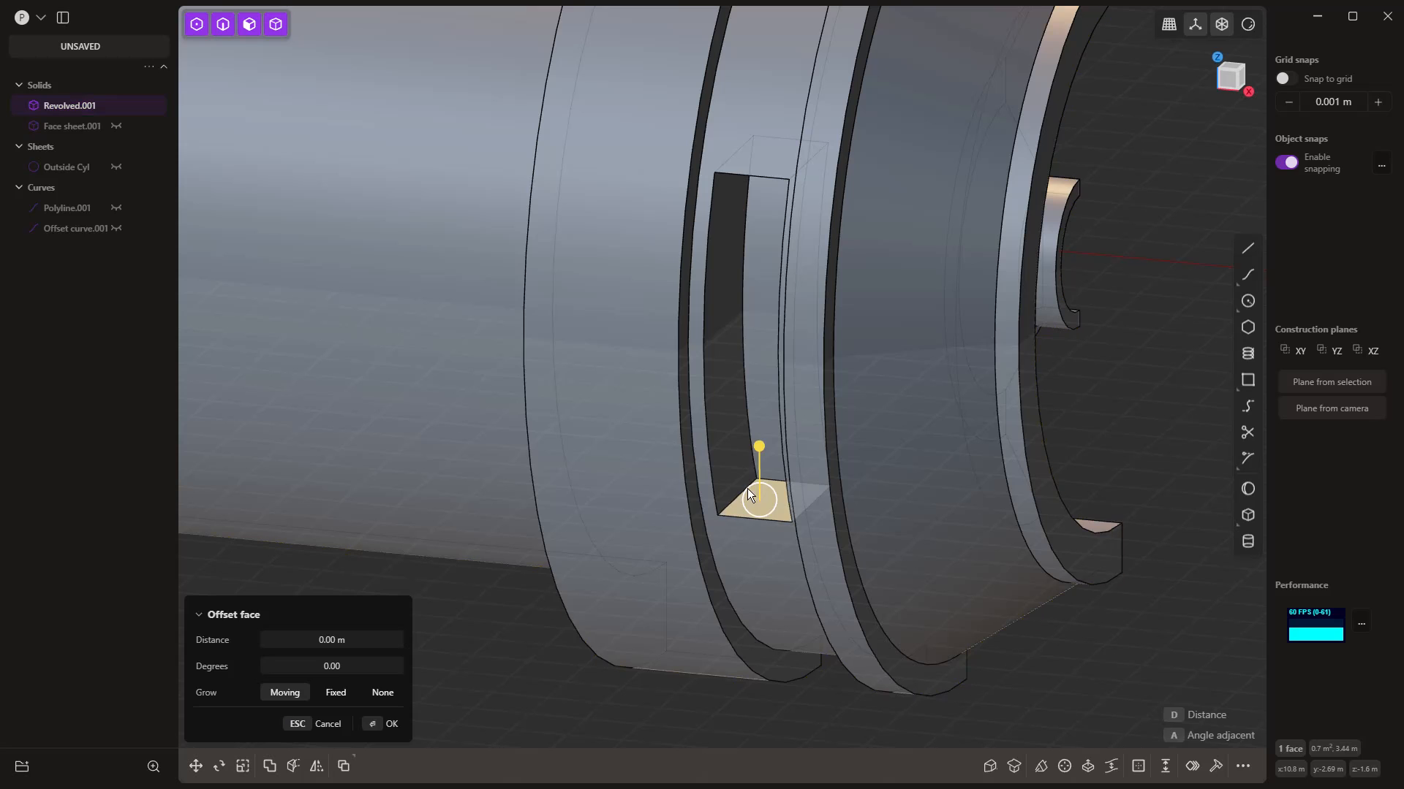
pyautogui.keyDown('shift'); pyautogui.click(733, 467); pyautogui.keyUp('shift')
pyautogui.moveTo(733, 467); pyautogui.dragTo(757, 304, button='middle')
pyautogui.keyDown('shift'); pyautogui.click(756, 304); pyautogui.keyUp('shift')
pyautogui.moveTo(721, 486); pyautogui.dragTo(783, 366, button='middle')
pyautogui.keyDown('shift'); pyautogui.click(831, 385); pyautogui.keyUp('shift')
pyautogui.moveTo(765, 378); pyautogui.dragTo(757, 379)
pyautogui.rightClick(978, 216)
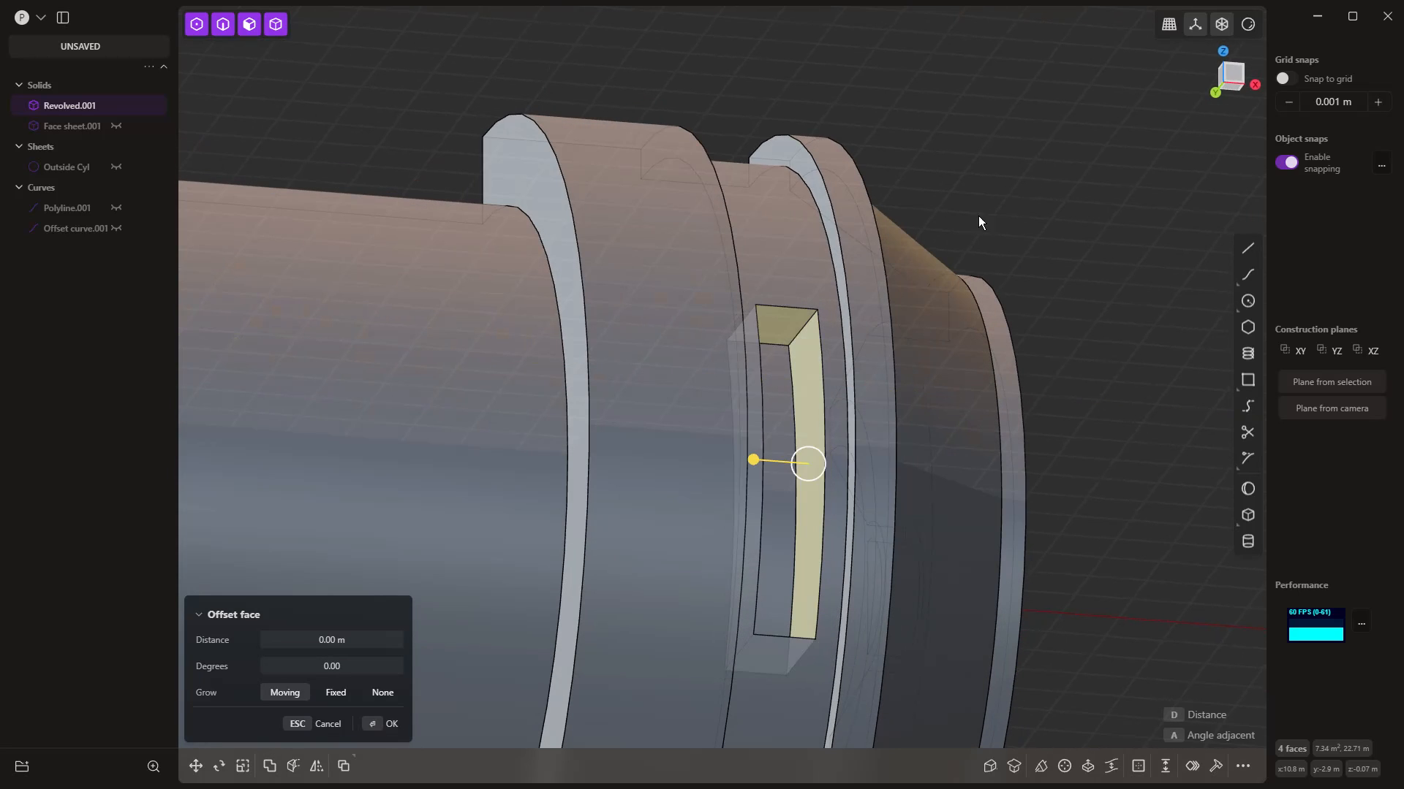
# Step: Fillet the four corner edges of the rectangular opening with a radius of about 0.133 m
pyautogui.click(792, 378)
pyautogui.moveTo(801, 441); pyautogui.dragTo(690, 318, button='middle')
pyautogui.keyDown('shift'); pyautogui.click(687, 477); pyautogui.keyUp('shift')
pyautogui.keyDown('shift'); pyautogui.click(696, 643); pyautogui.keyUp('shift')
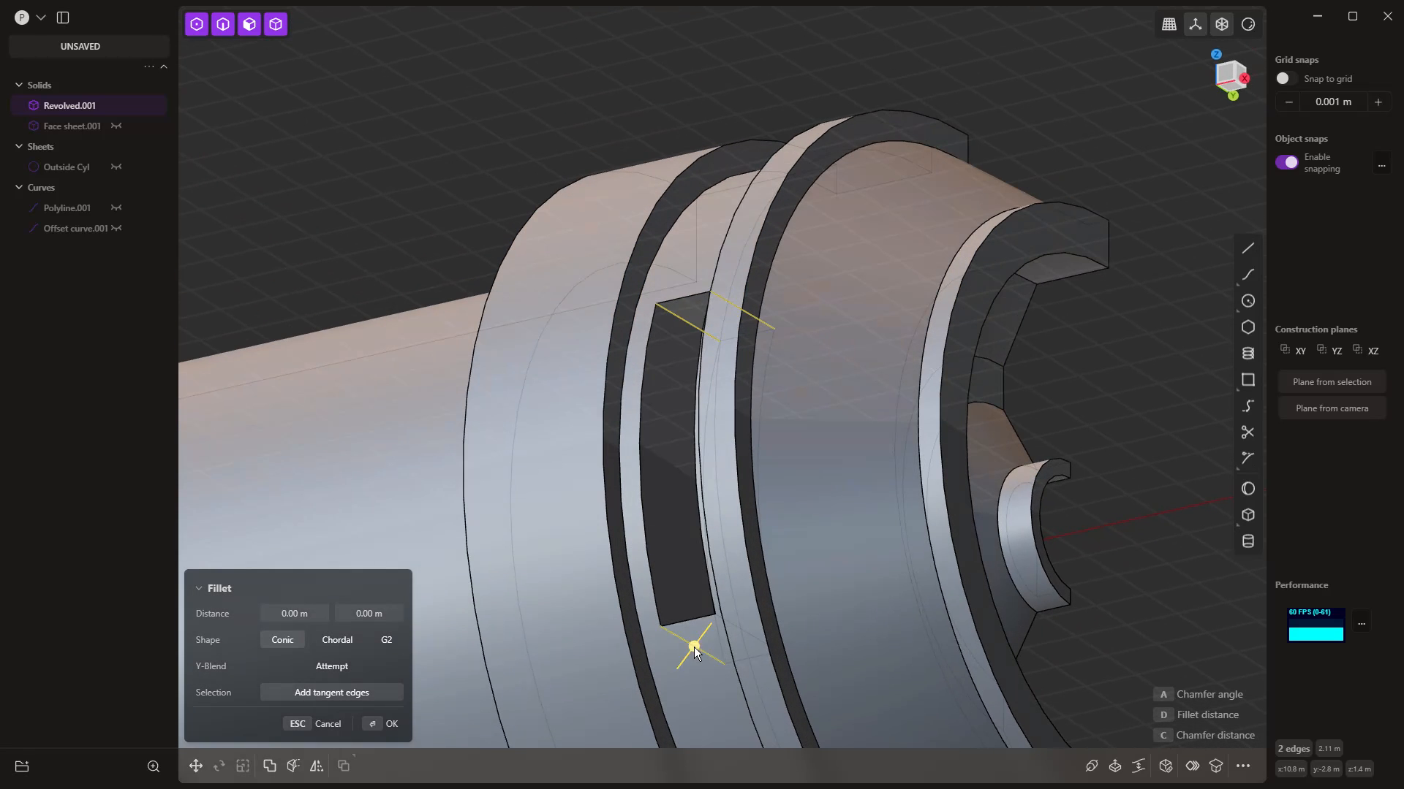
pyautogui.keyDown('shift'); pyautogui.click(739, 632); pyautogui.keyUp('shift')
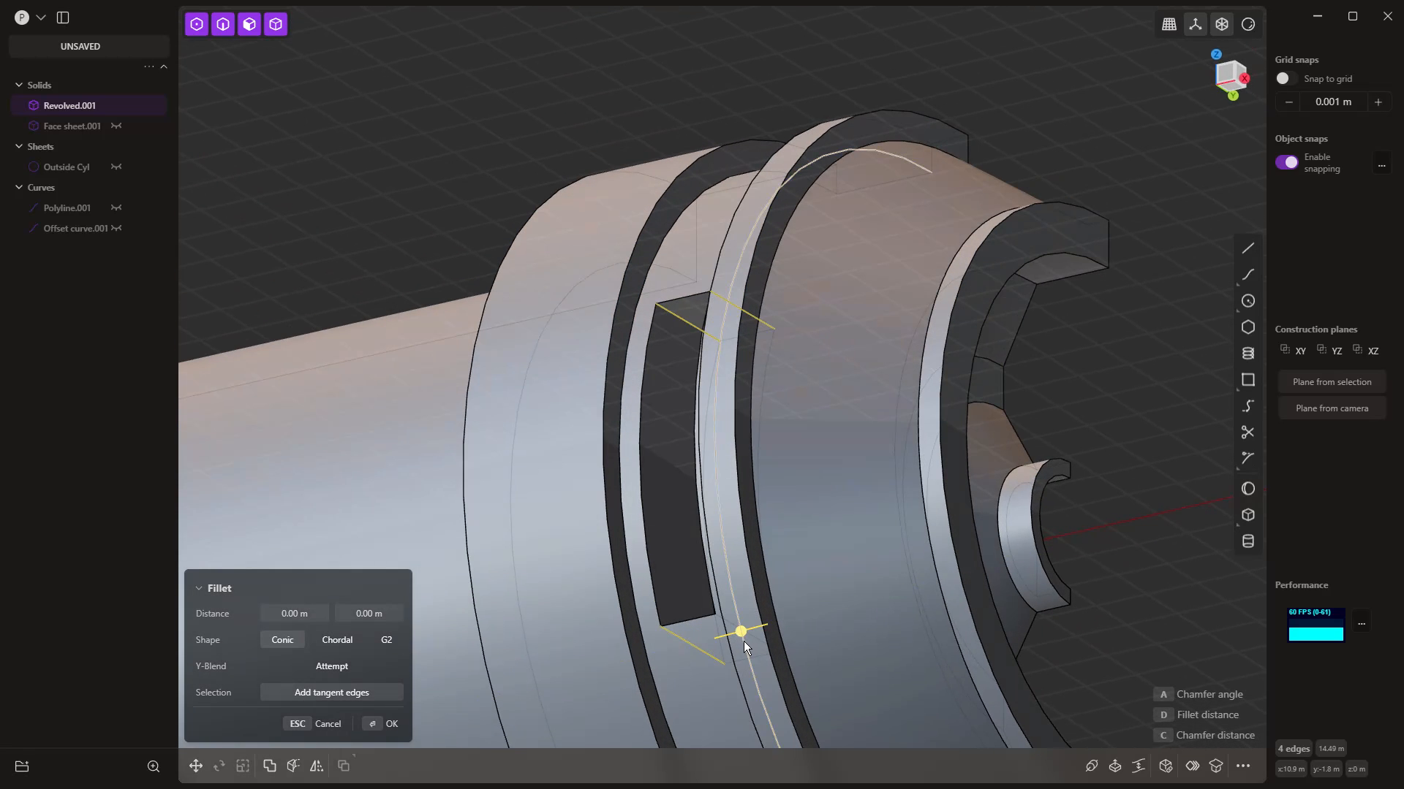
pyautogui.keyDown('shift'); pyautogui.click(744, 646); pyautogui.keyUp('shift')
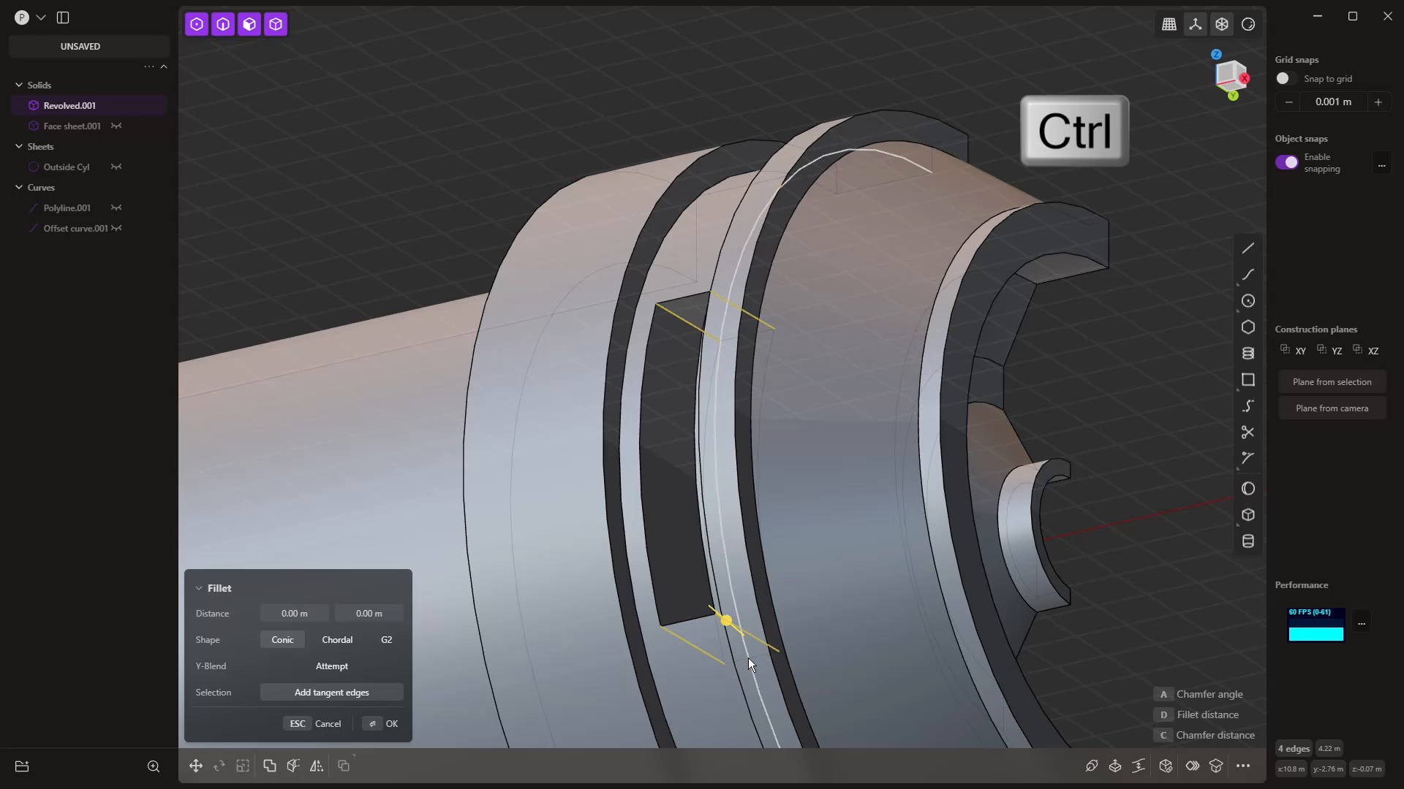
pyautogui.keyDown('ctrl'); pyautogui.click(747, 651); pyautogui.keyUp('ctrl')
pyautogui.moveTo(726, 622); pyautogui.dragTo(719, 618)
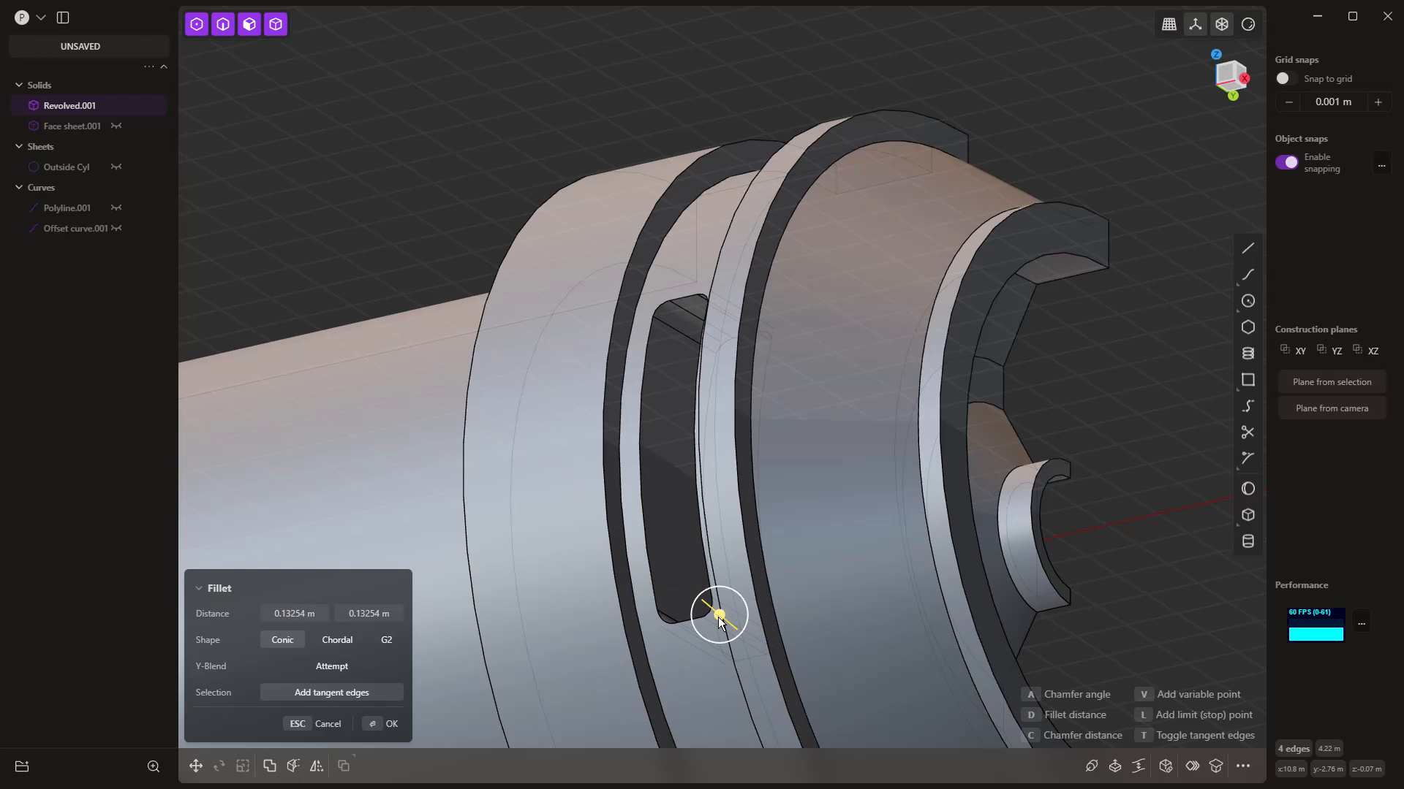
pyautogui.rightClick(423, 181)
# Step: Show the thin curved plate again and hide the revolved solid to isolate the plate
pyautogui.scroll(-3, 423, 182)
pyautogui.moveTo(540, 297); pyautogui.dragTo(618, 398, button='middle')
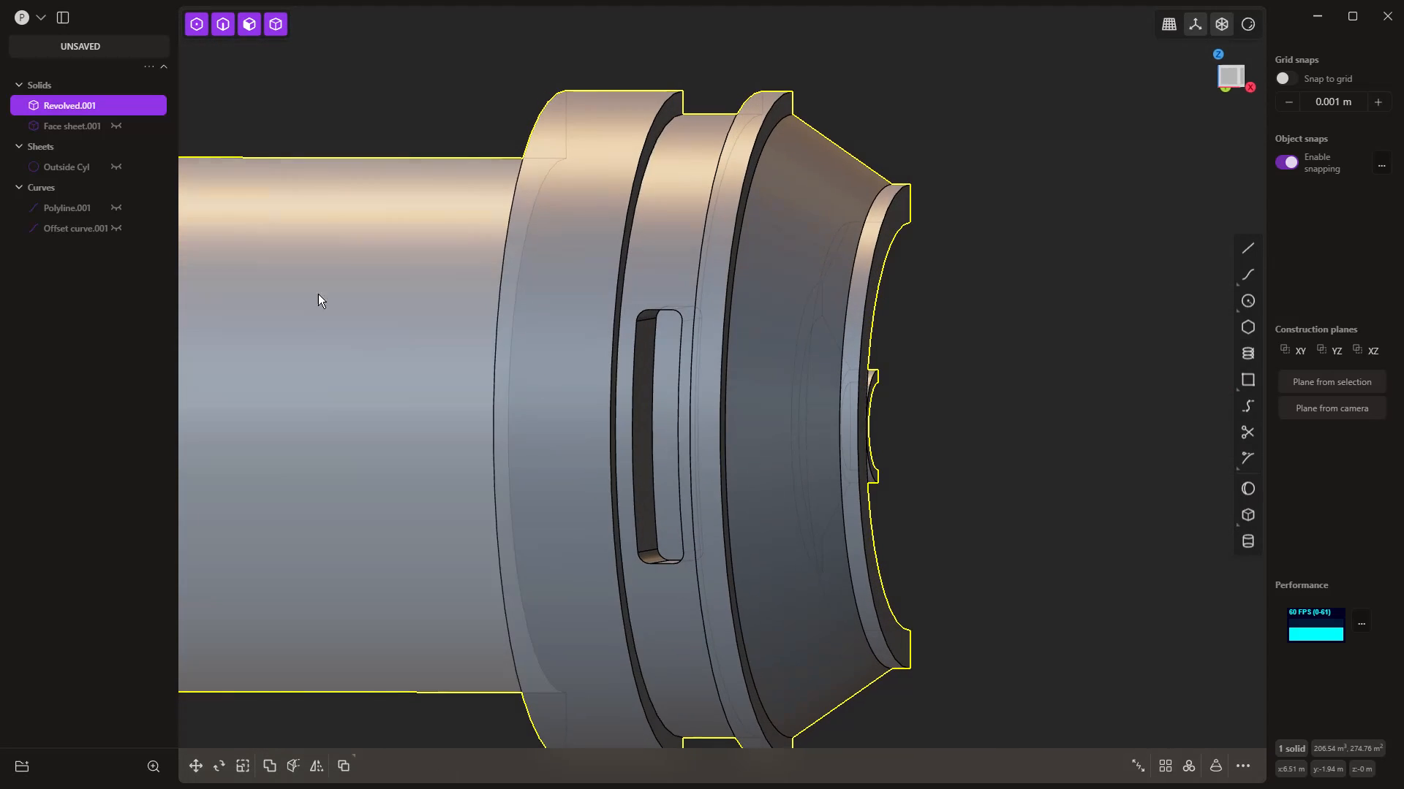
pyautogui.click(116, 126)
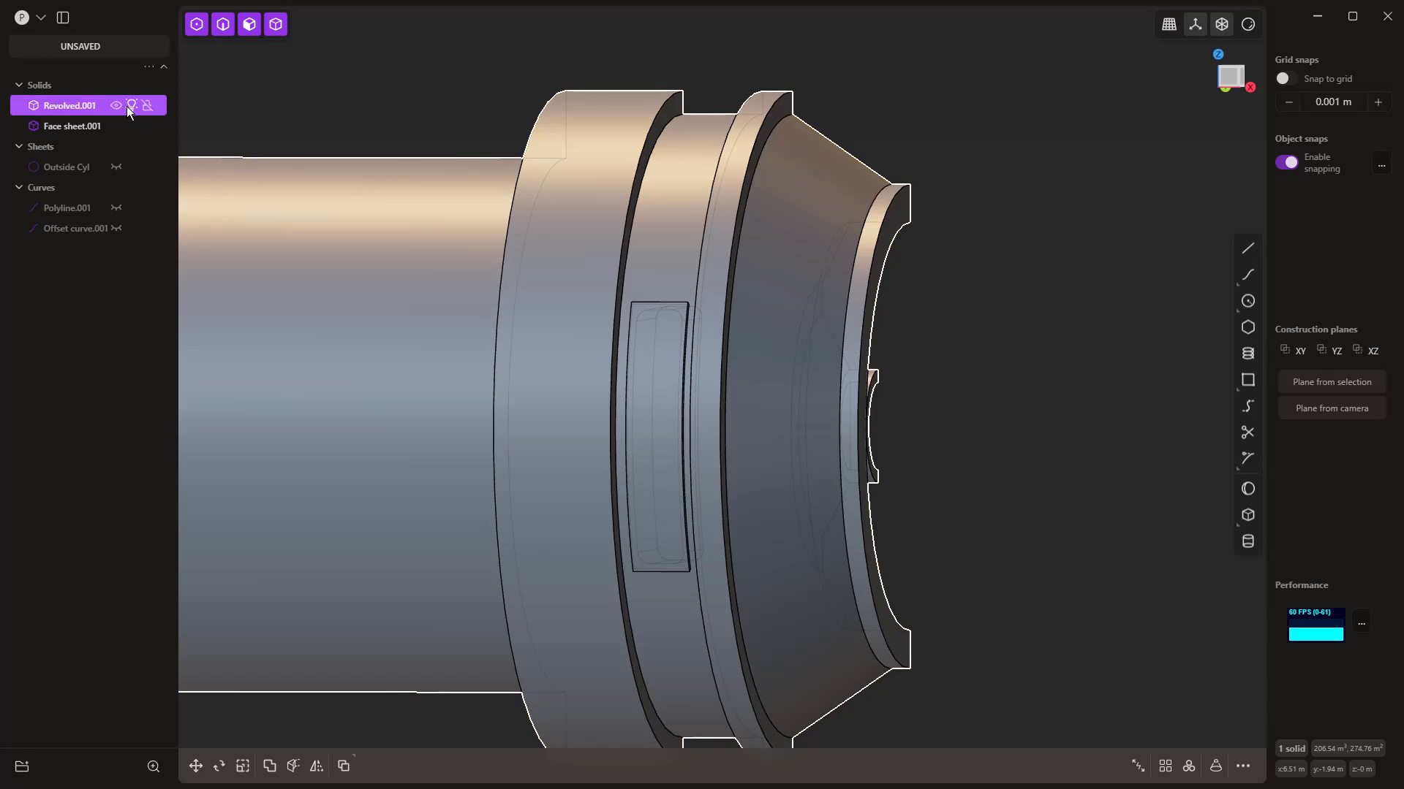
pyautogui.click(116, 106)
pyautogui.moveTo(763, 301); pyautogui.dragTo(765, 315, button='middle')
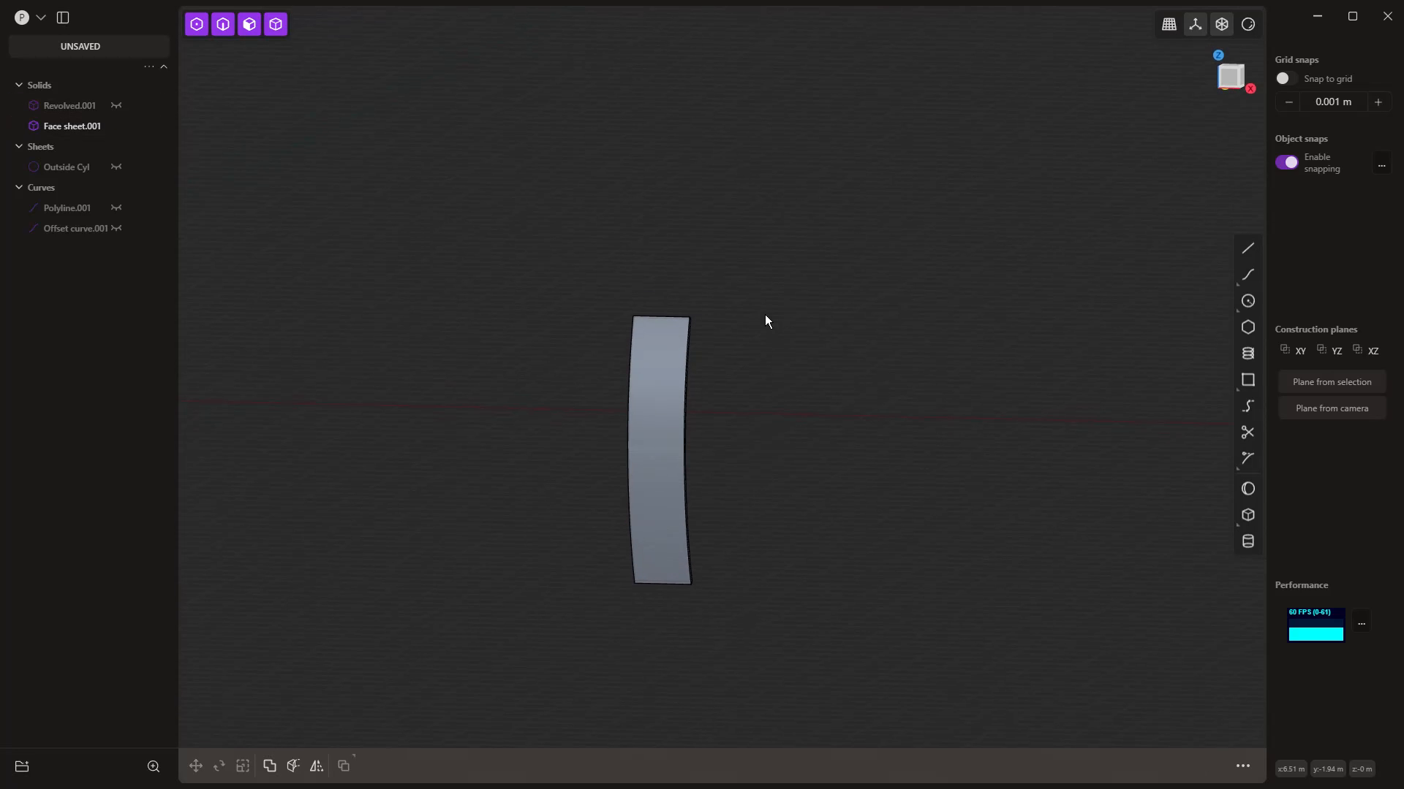
# Step: Save the file as 40502 SciFi Power Cell in the 400 Getting Started Series folder
pyautogui.hotkey('ctrl', 's')
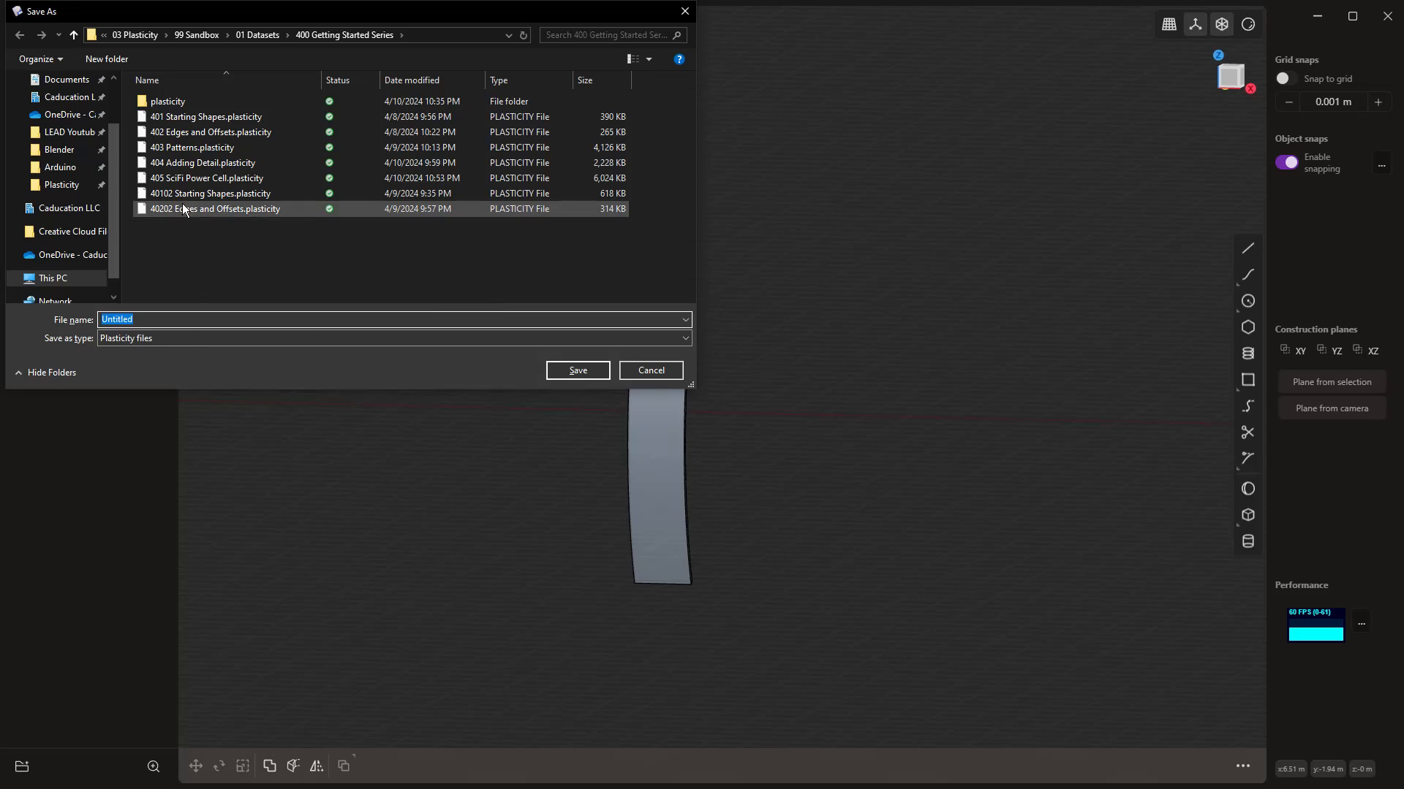
pyautogui.click(186, 178)
pyautogui.click(112, 319)
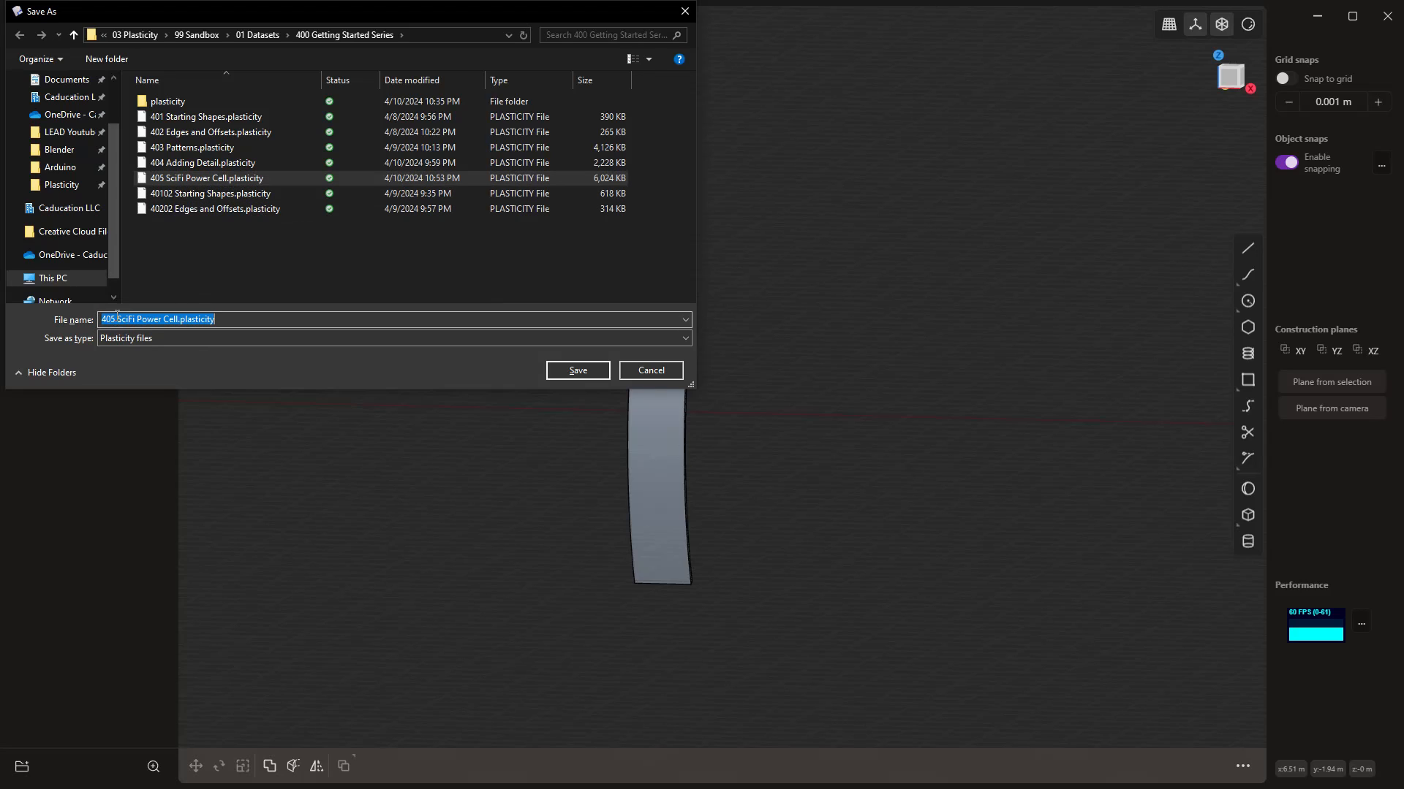
pyautogui.click(115, 319)
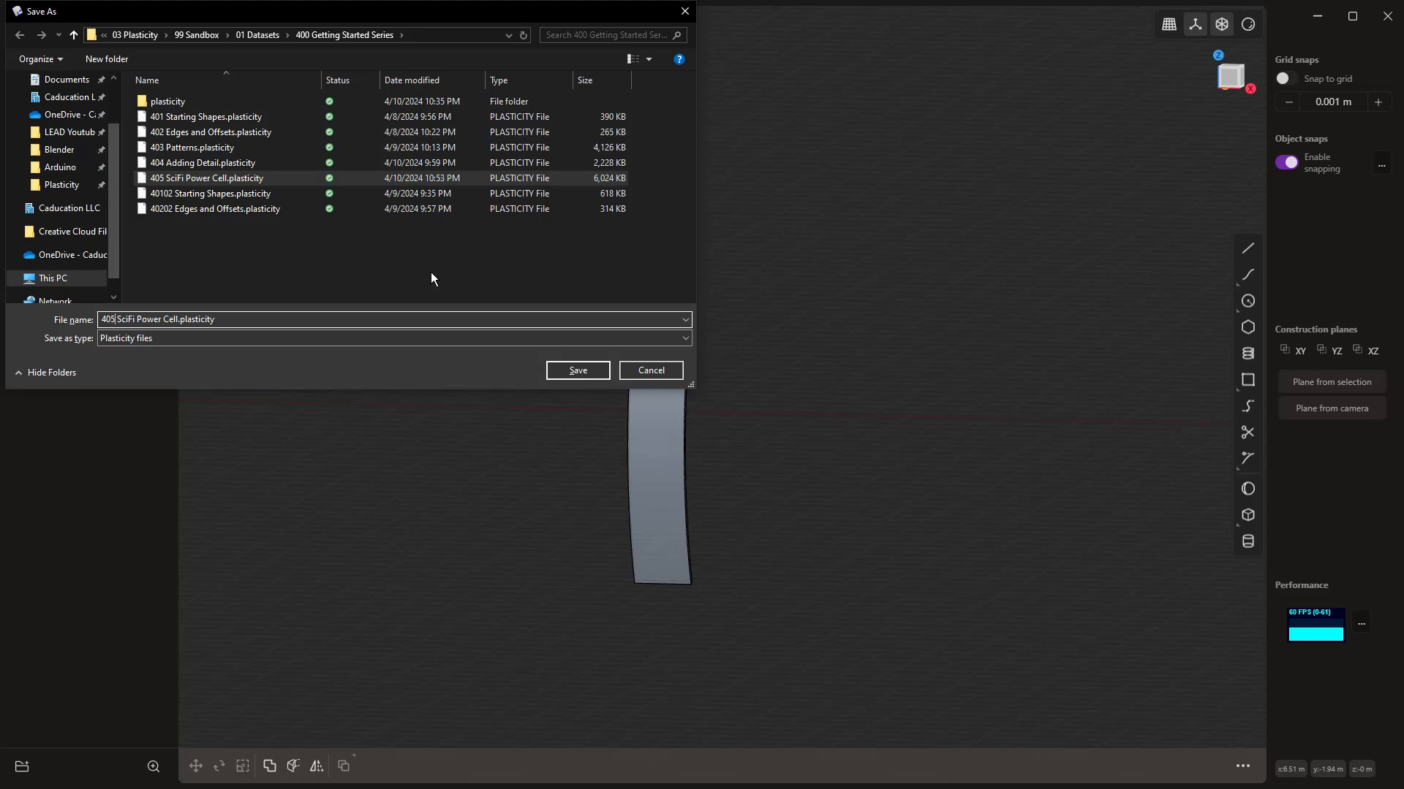
pyautogui.write('02')
pyautogui.press('Return')
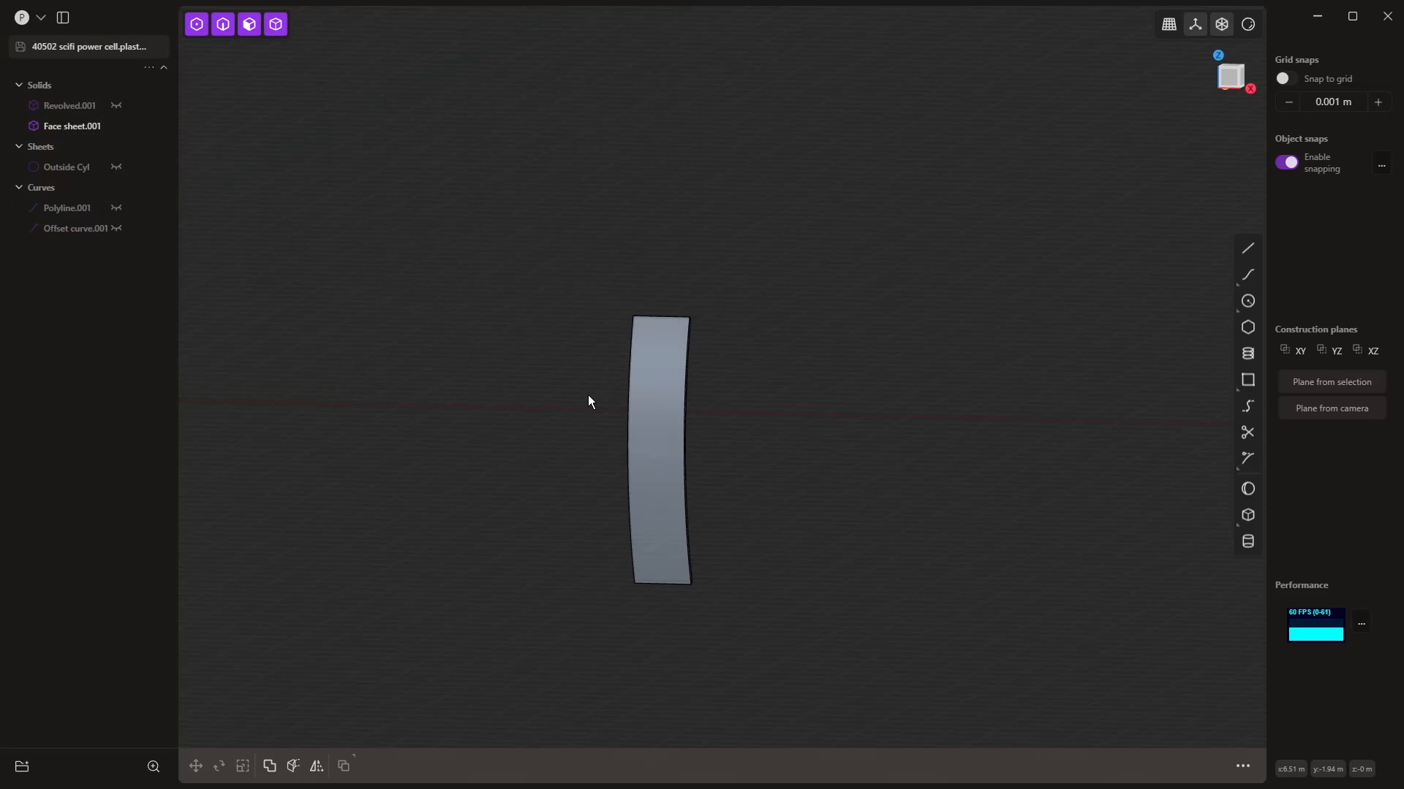
# Step: Divide the curved plate into 22 horizontal strips by adding 21 evenly spaced cuts in front view
pyautogui.moveTo(589, 399); pyautogui.dragTo(642, 416, button='middle')
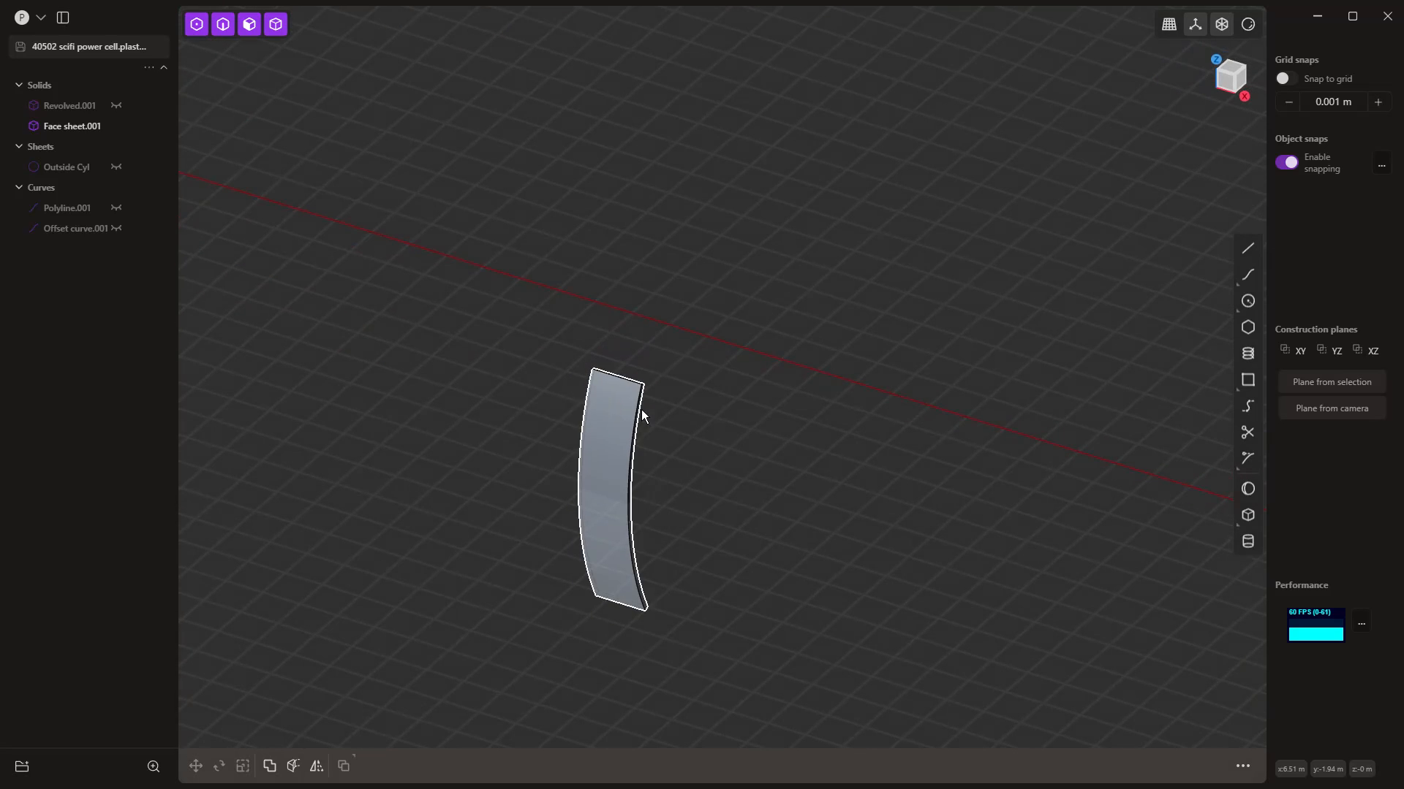
pyautogui.scroll(5, 642, 410)
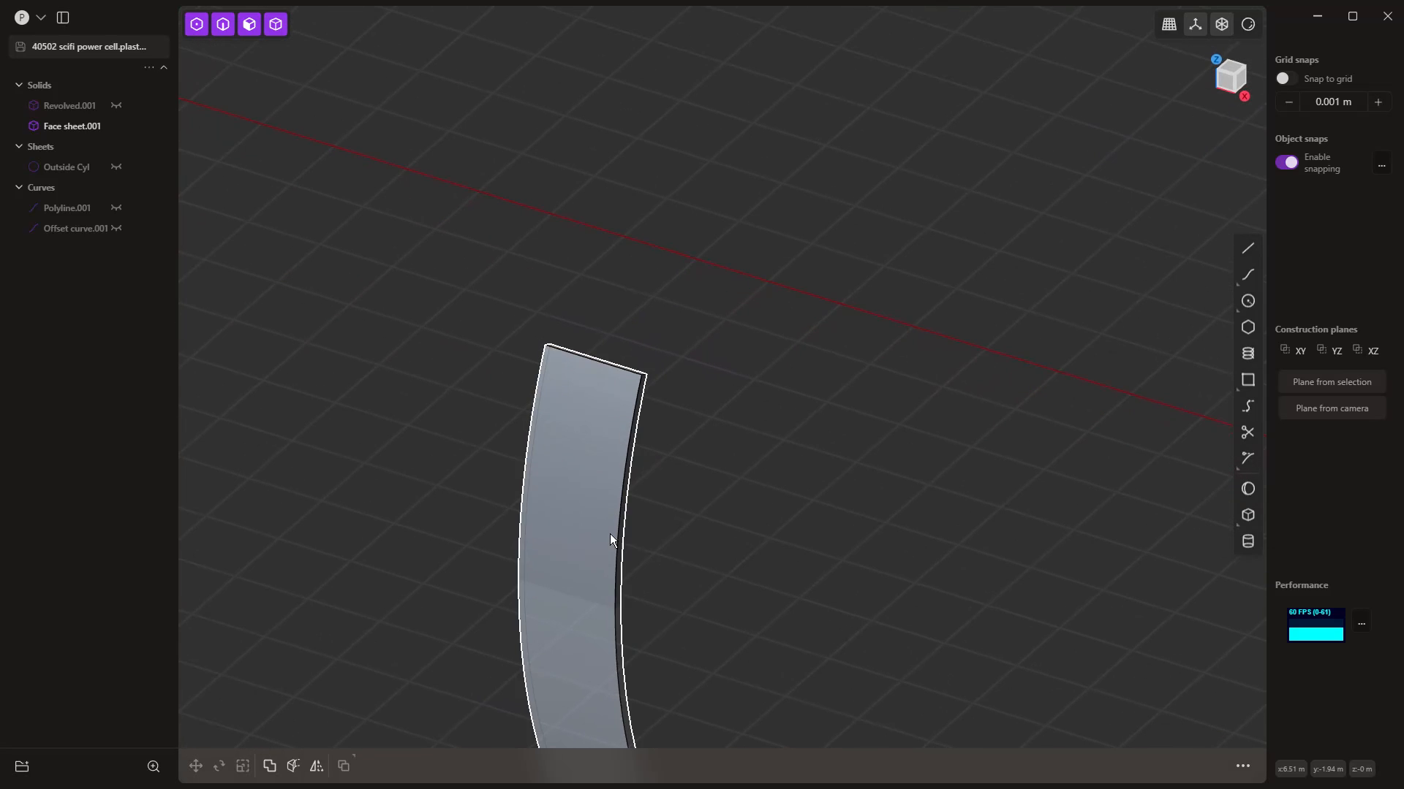
pyautogui.scroll(-4, 623, 421)
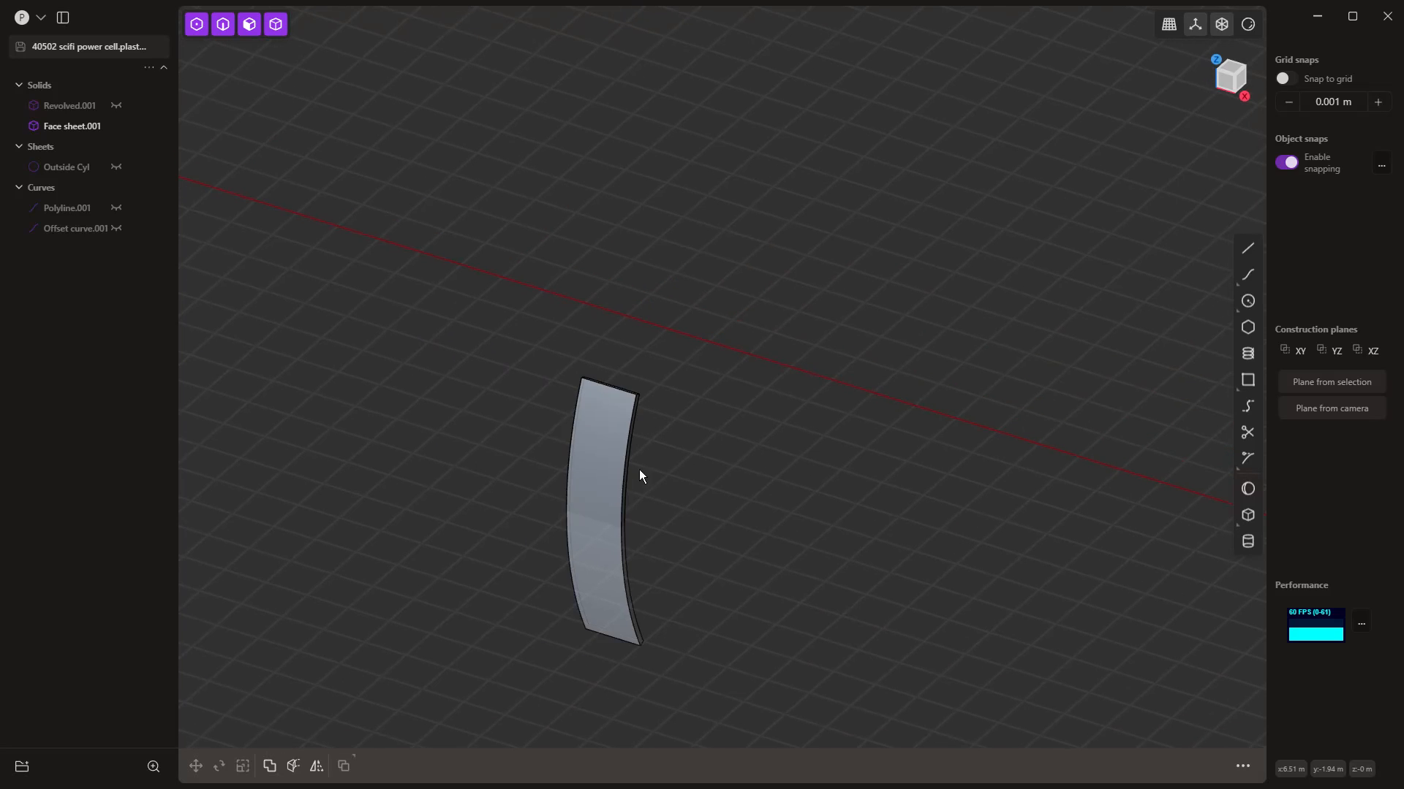
pyautogui.press('KP_1')
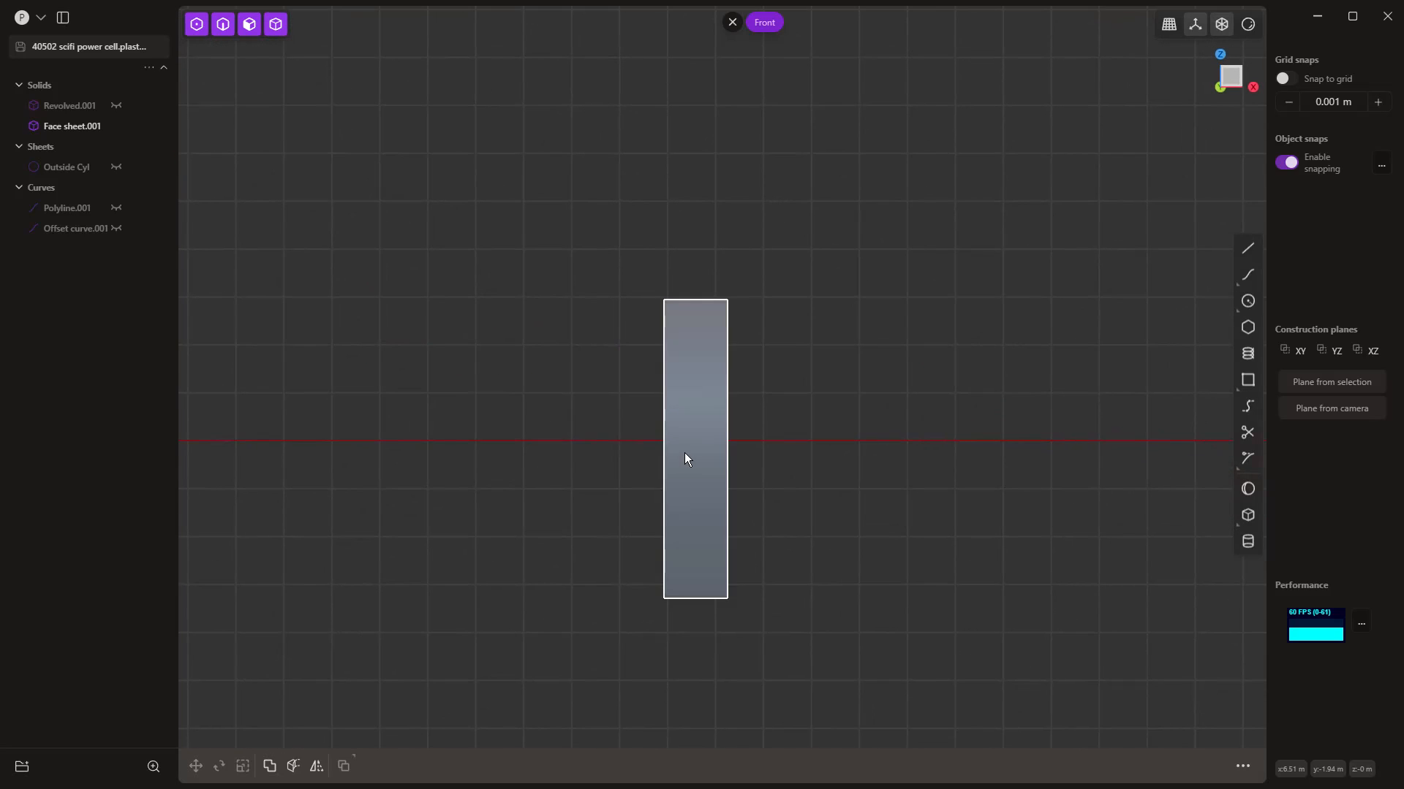
pyautogui.hotkey('ctrl', 'r')
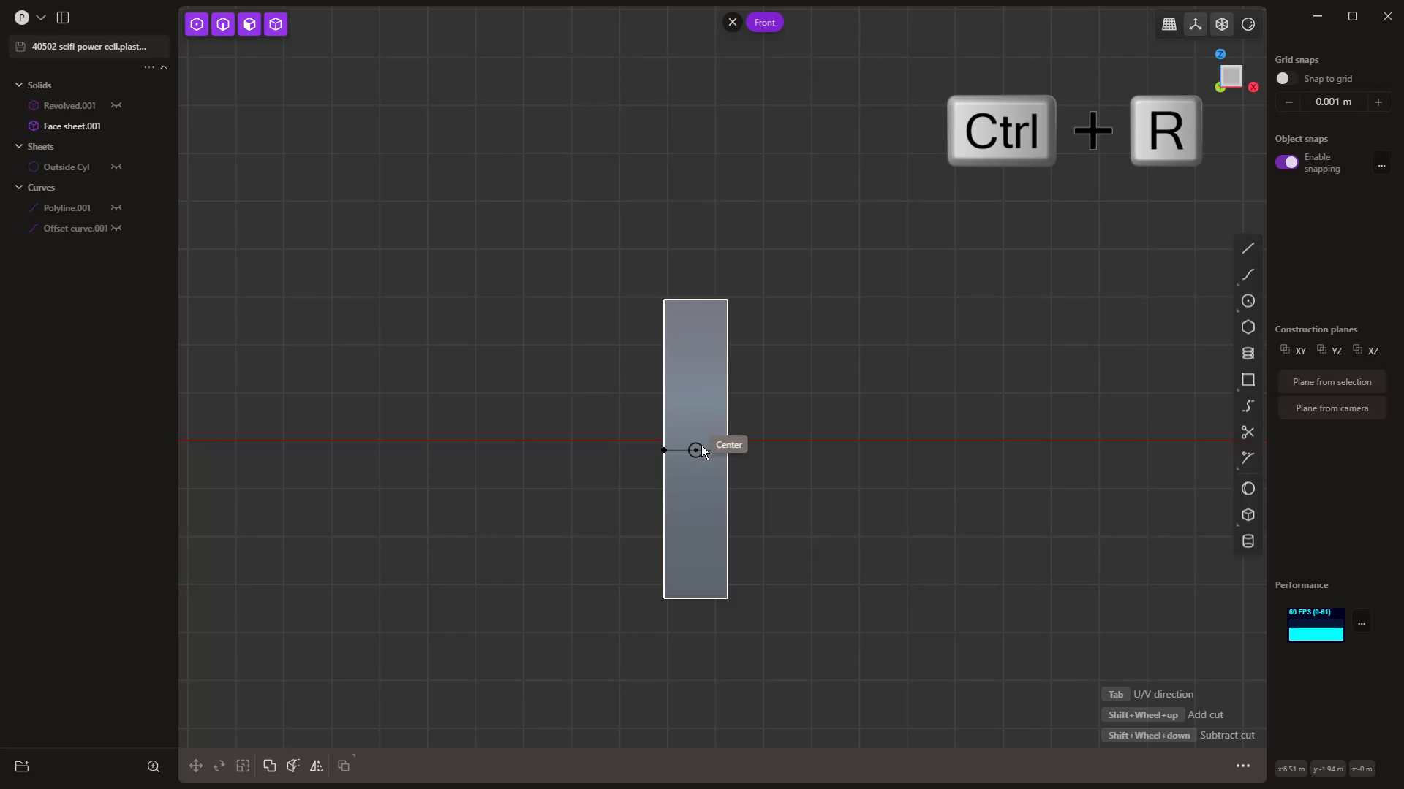
pyautogui.keyDown('shift'); pyautogui.scroll(14, 701, 447); pyautogui.keyUp('shift')
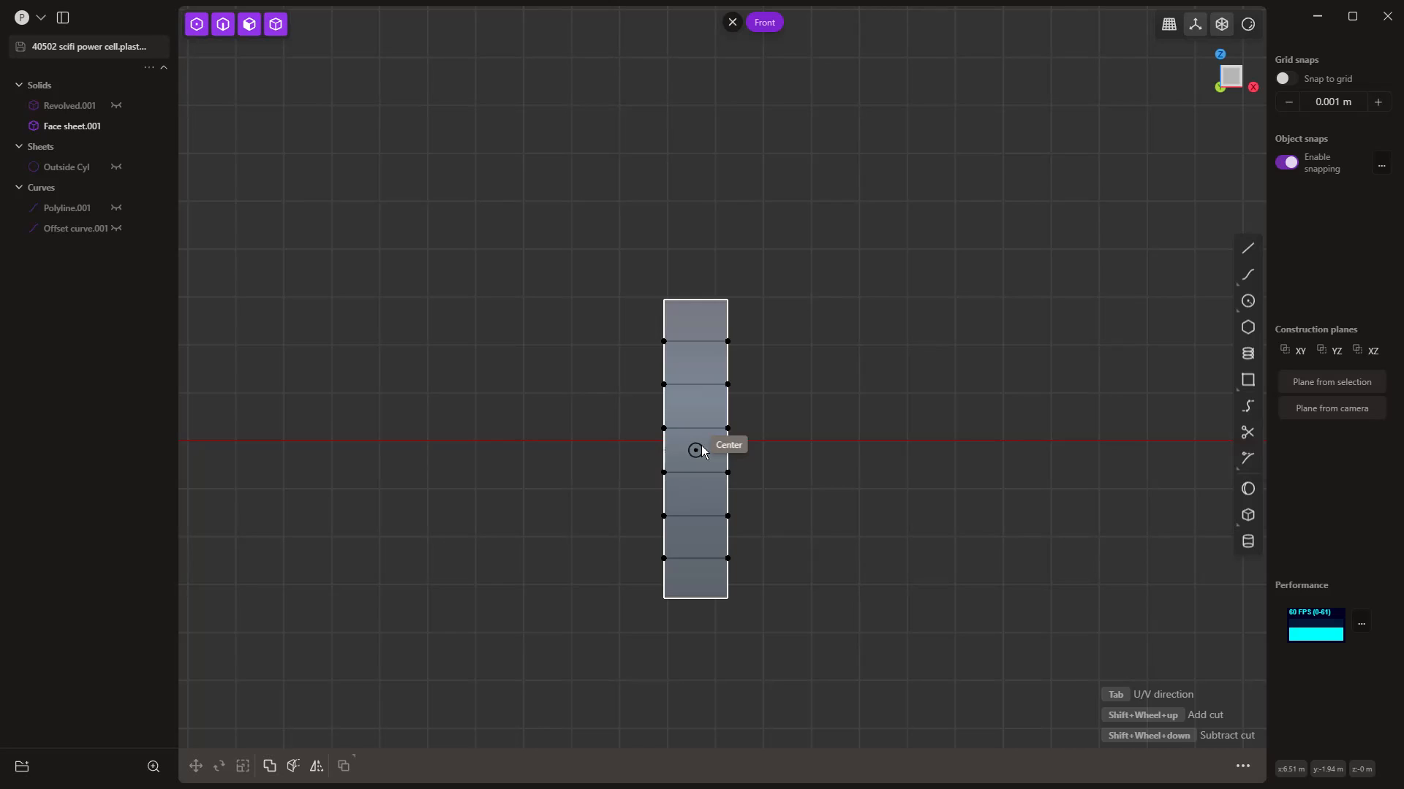
pyautogui.keyDown('shift'); pyautogui.scroll(2, 701, 451); pyautogui.keyUp('shift')
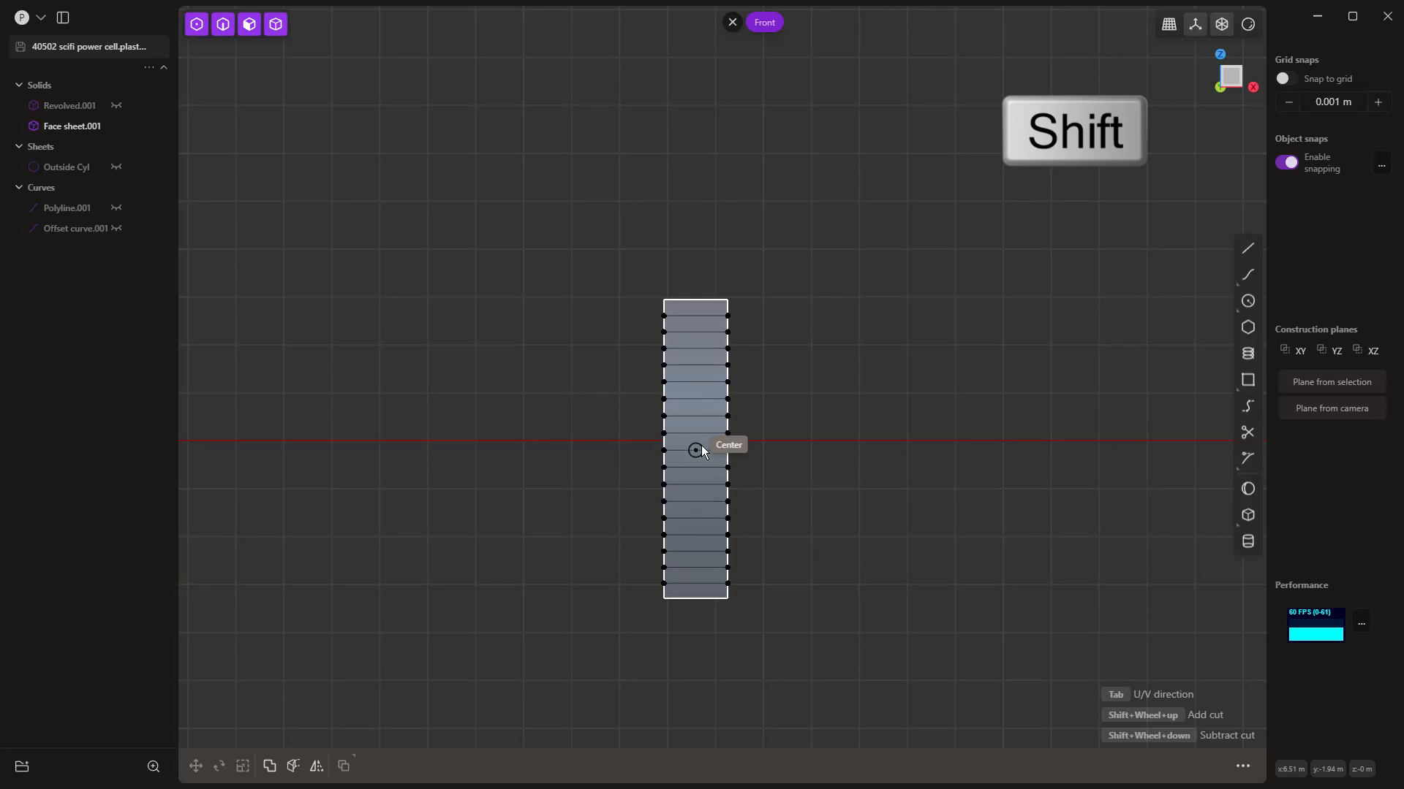
pyautogui.keyDown('shift'); pyautogui.scroll(4, 701, 451); pyautogui.keyUp('shift')
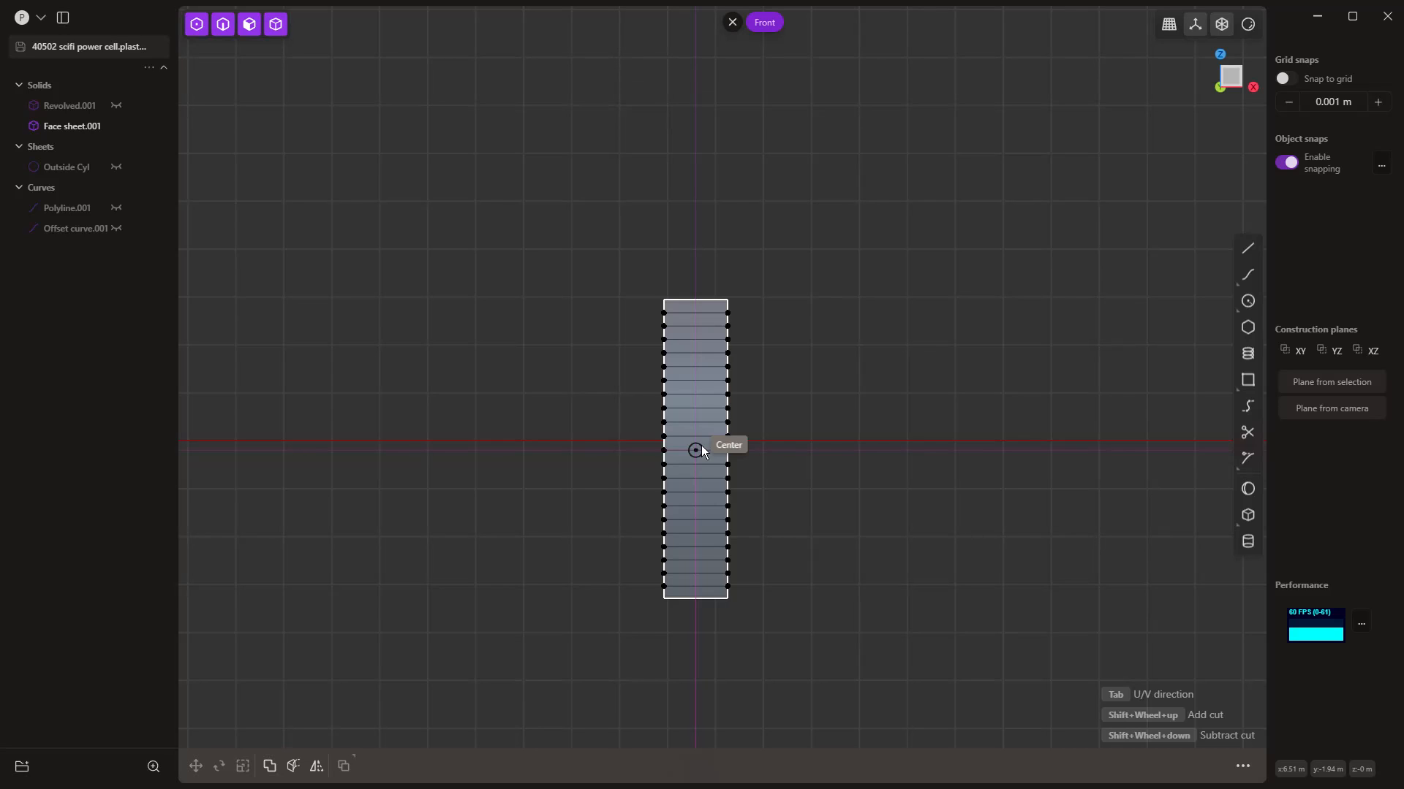
pyautogui.click(702, 451)
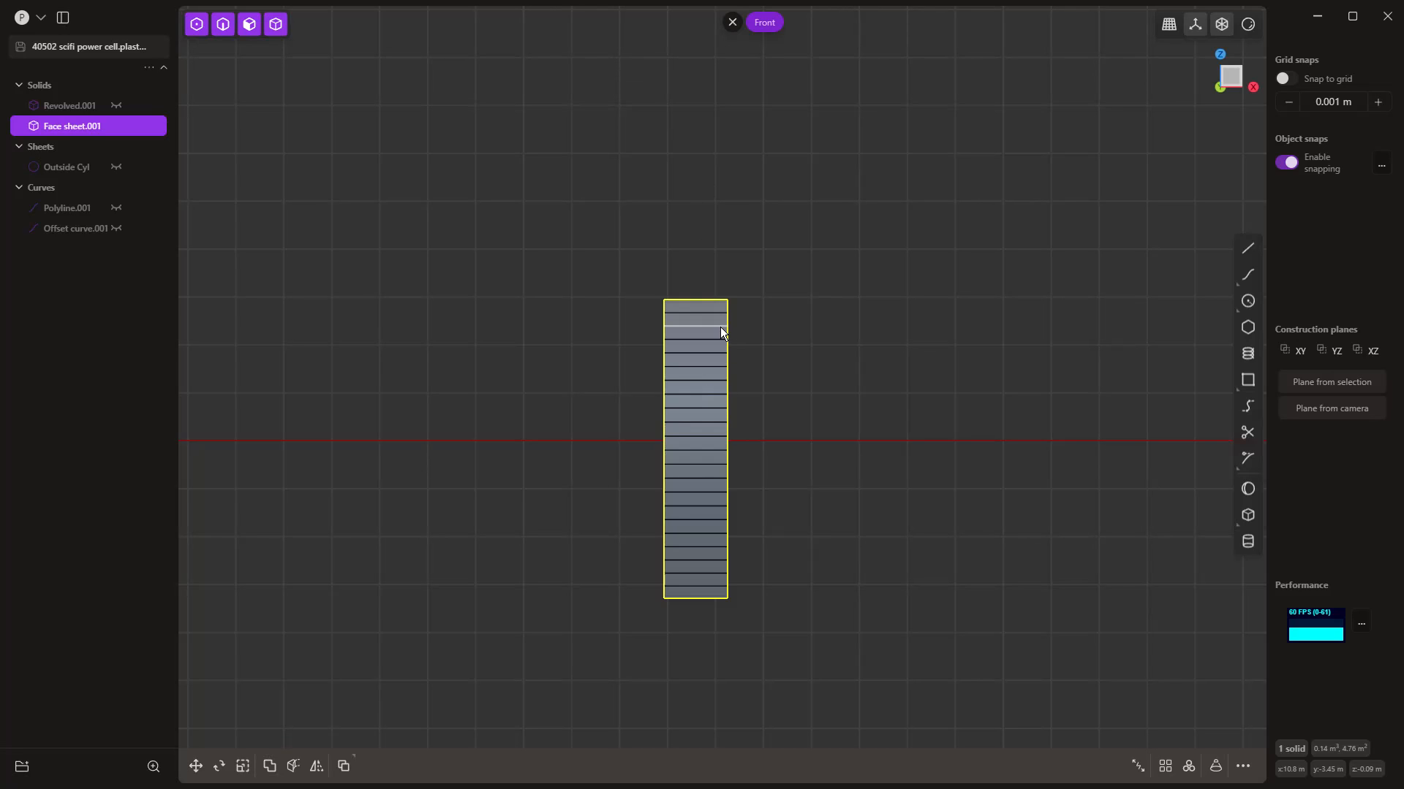
# Step: Try a vertical cut across one strip near the plate's right edge, and undo it
pyautogui.hotkey('ctrl', 'r')
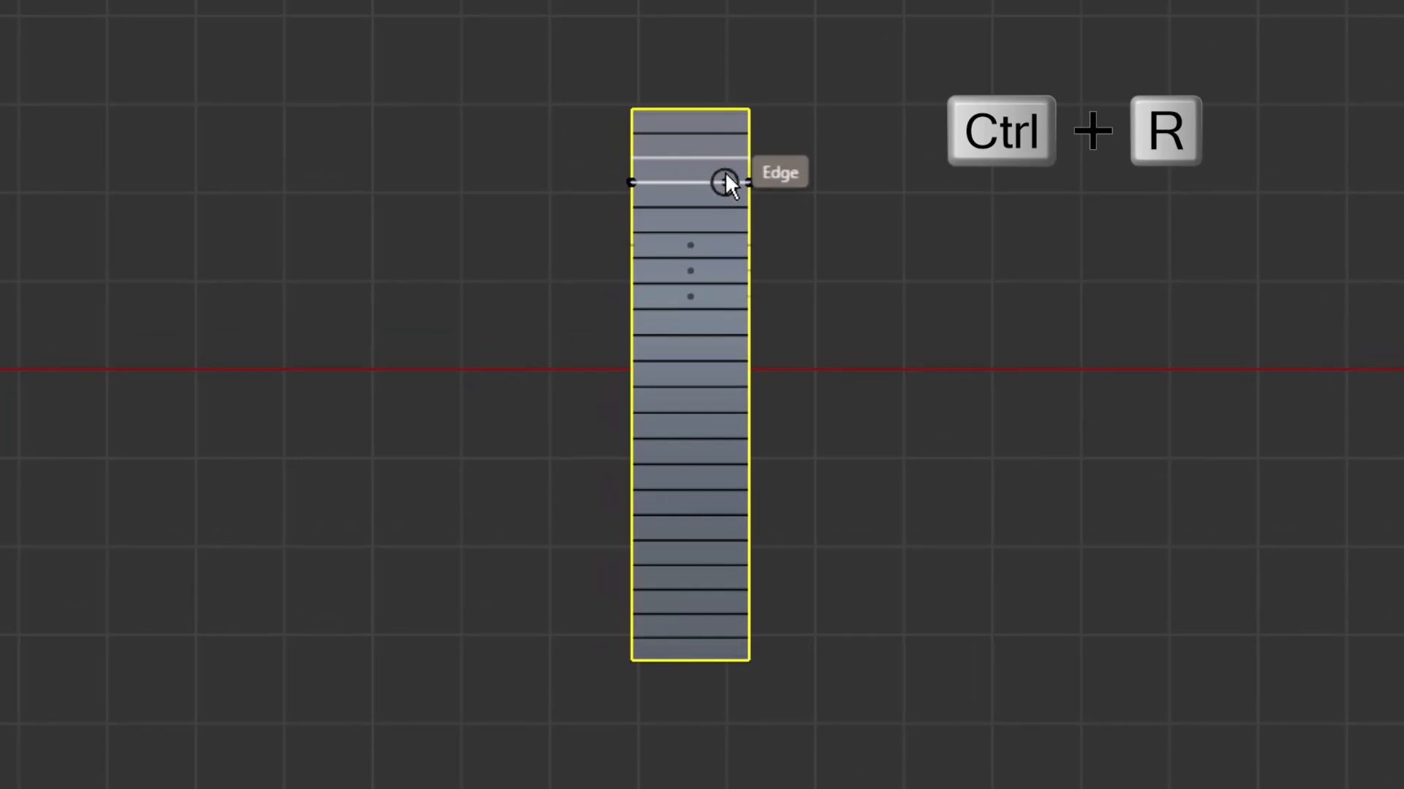
pyautogui.click(726, 176)
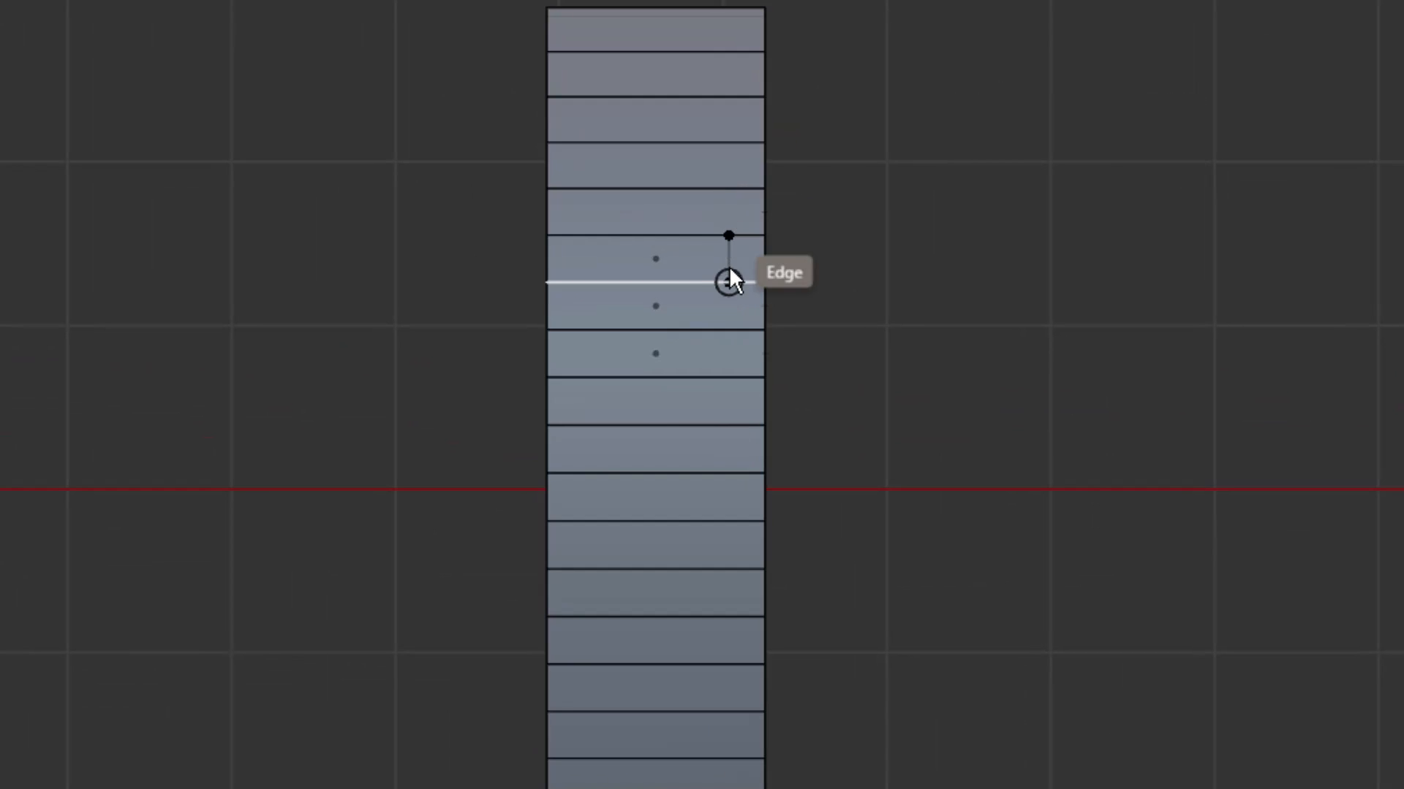
pyautogui.click(731, 257)
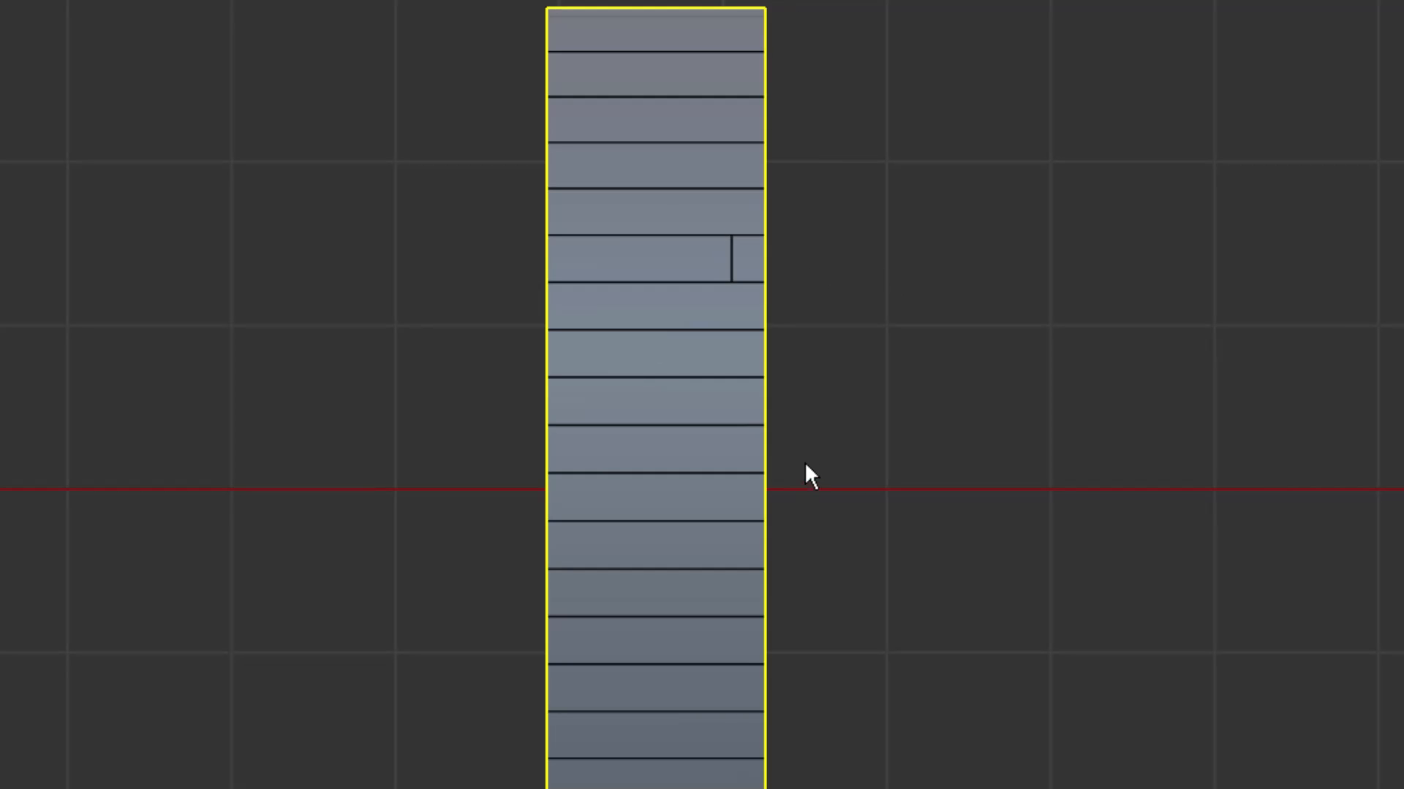
pyautogui.hotkey('ctrl', 'z')
# Step: Try to trace the plate's full right edge from its upper to its lower corner, then undo back to the uncut plate
pyautogui.scroll(-3, 781, 110)
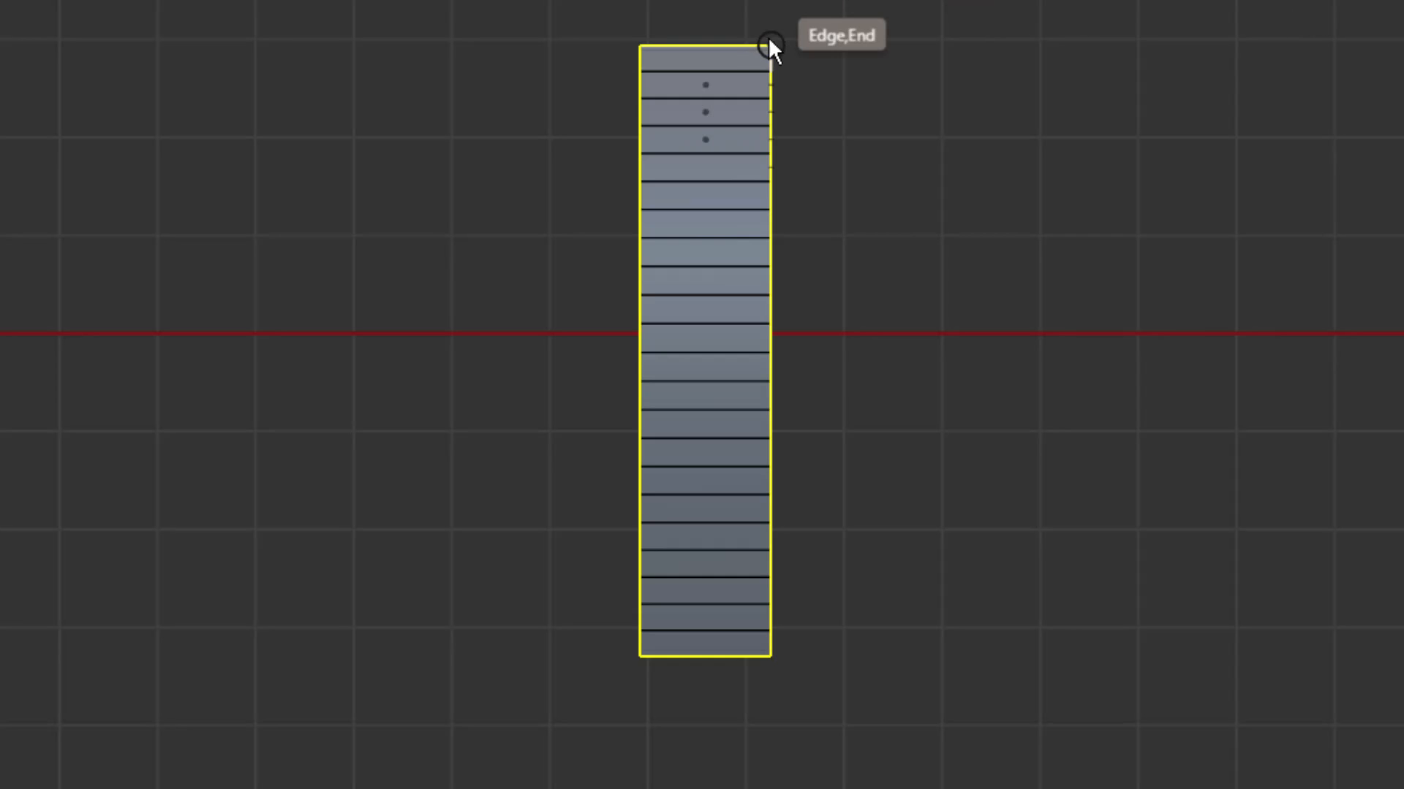
pyautogui.moveTo(770, 46); pyautogui.dragTo(773, 662)
pyautogui.click(773, 659)
pyautogui.scroll(2, 783, 682)
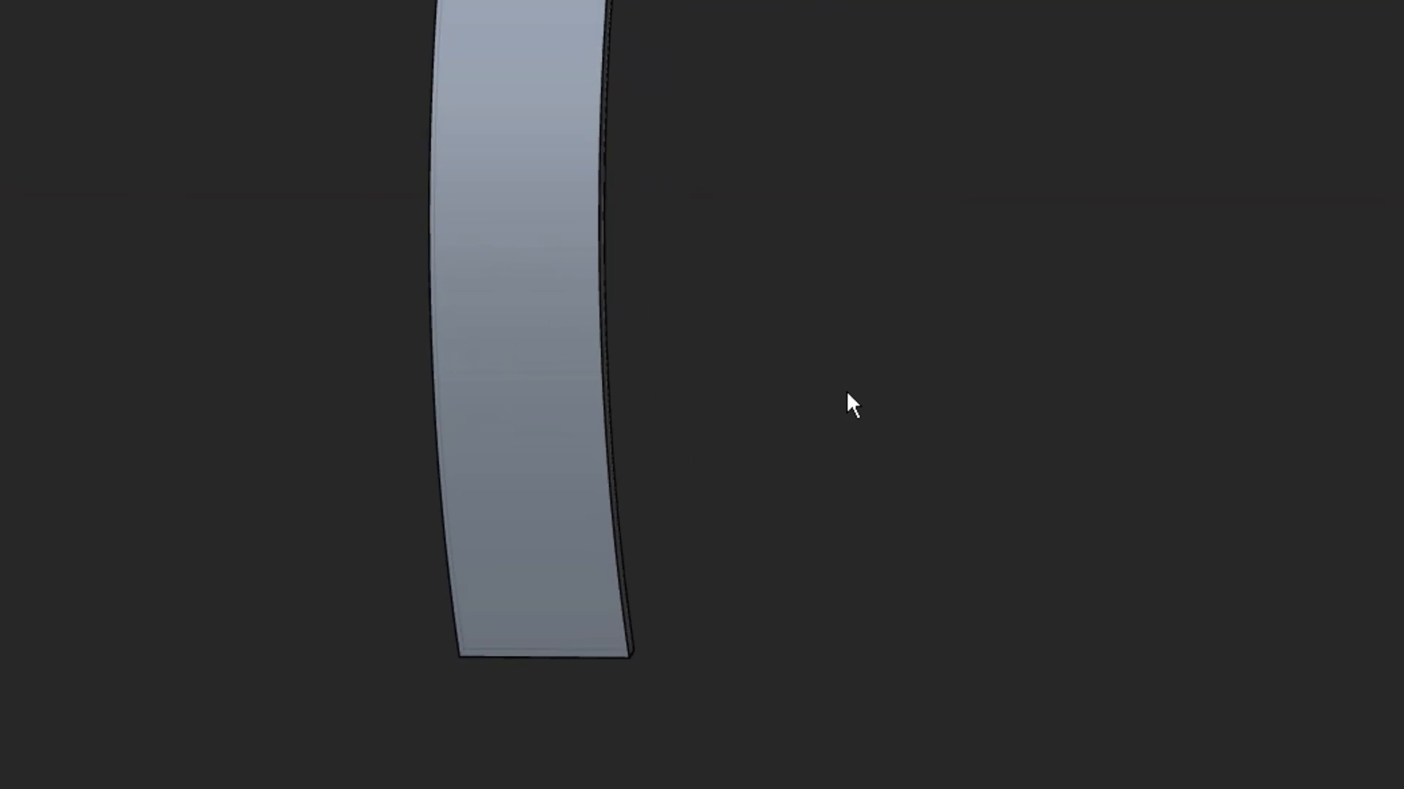
pyautogui.click(46, 21)
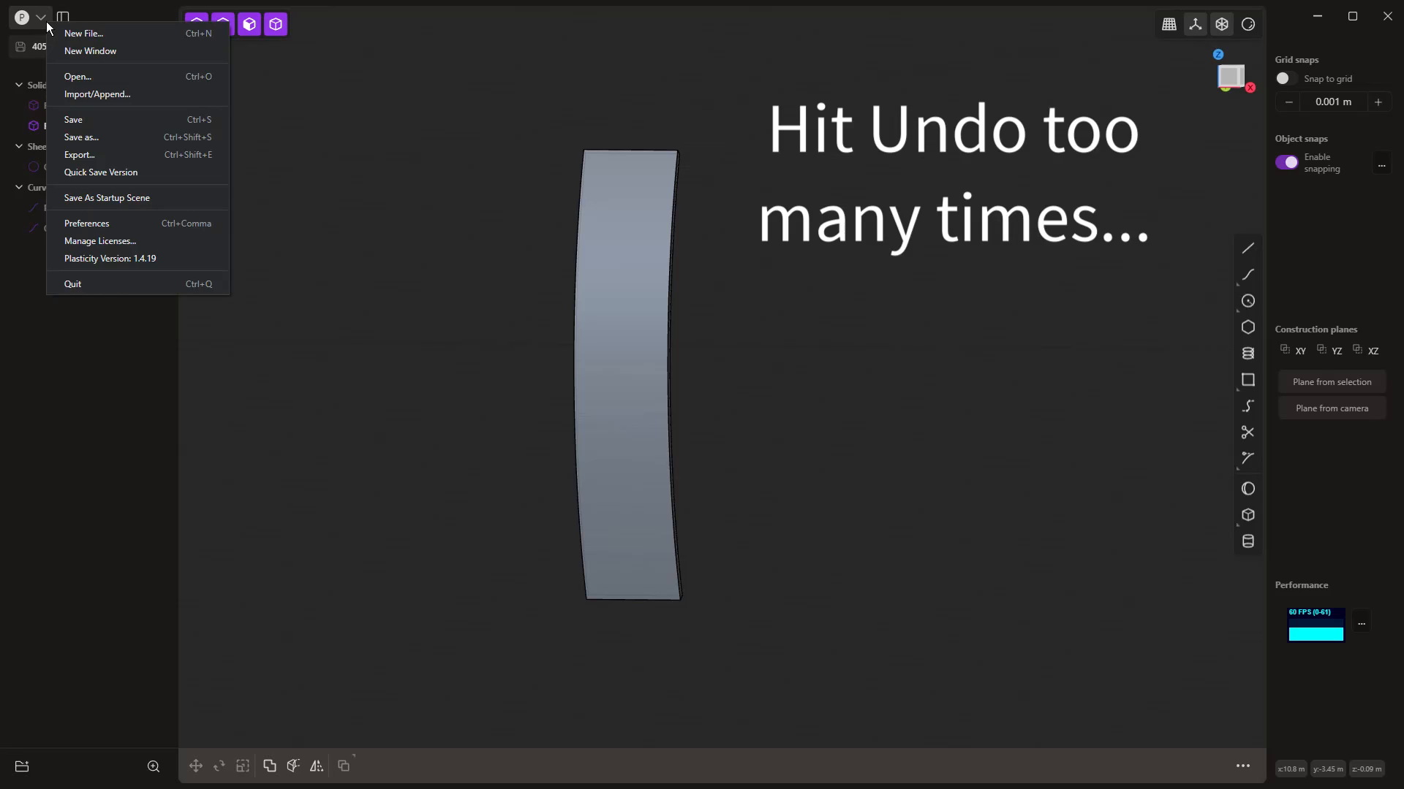
pyautogui.click(46, 20)
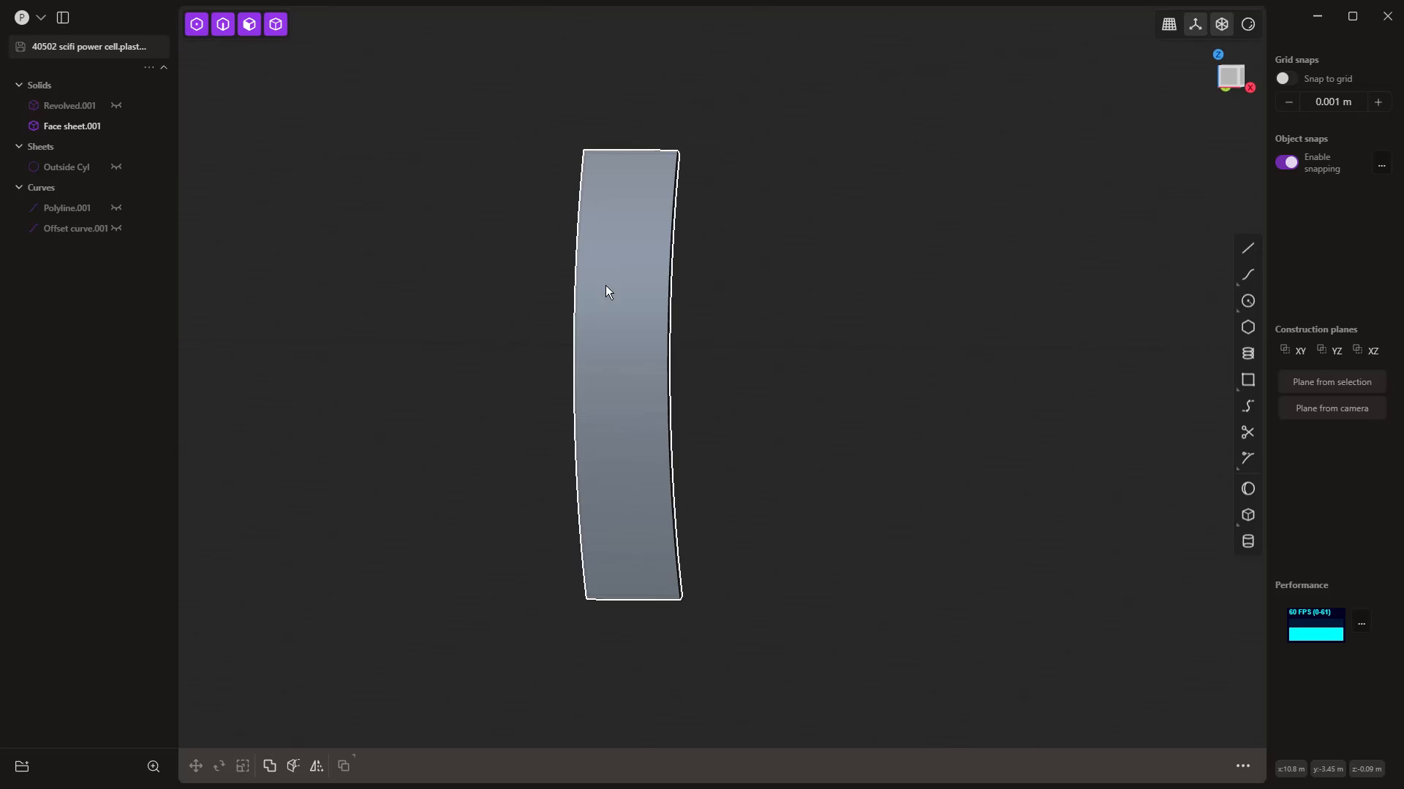
# Step: Divide the curved plate into 19 horizontal strips by adding 18 evenly spaced cuts in front view
pyautogui.click(651, 340)
pyautogui.moveTo(653, 342); pyautogui.dragTo(748, 351, button='middle')
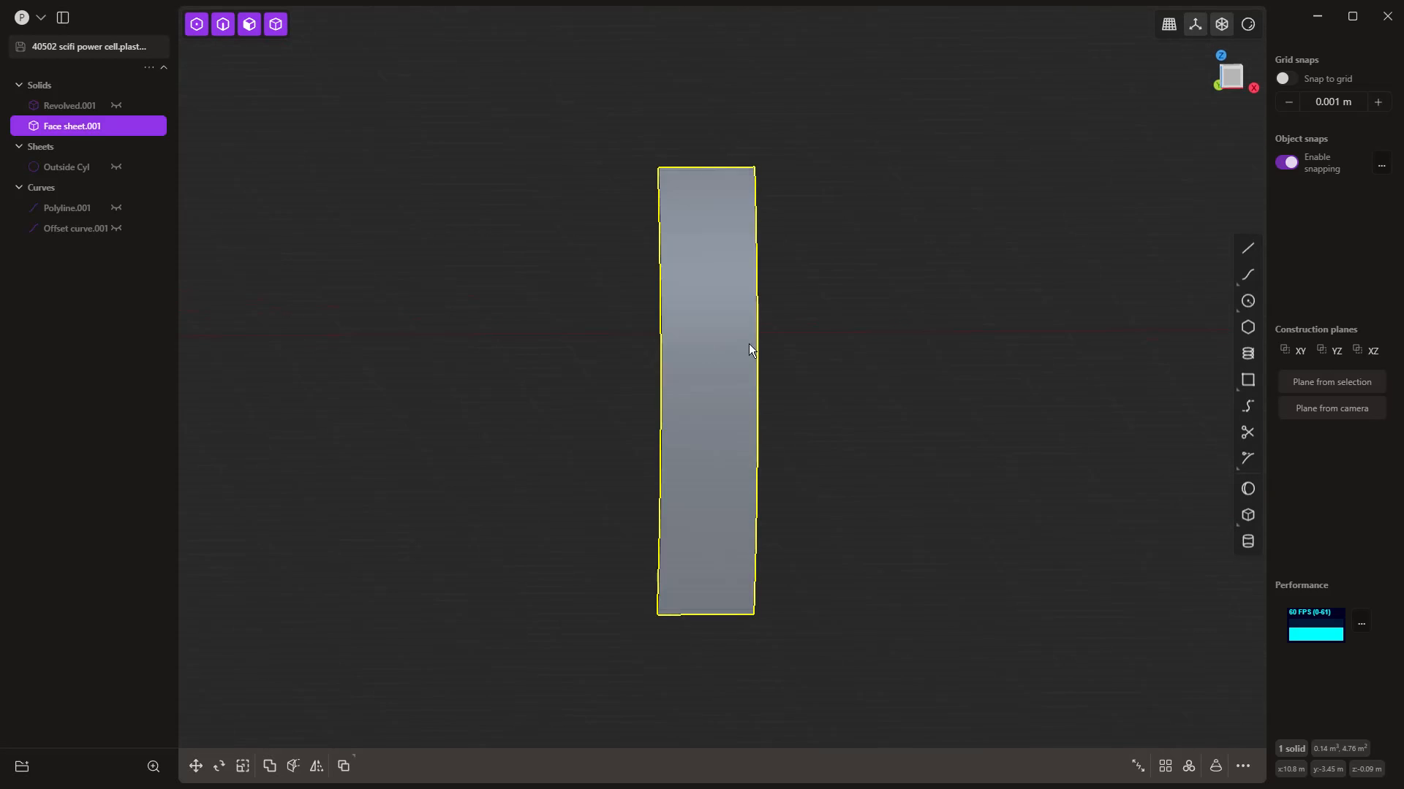
pyautogui.press('1')
pyautogui.click(839, 339)
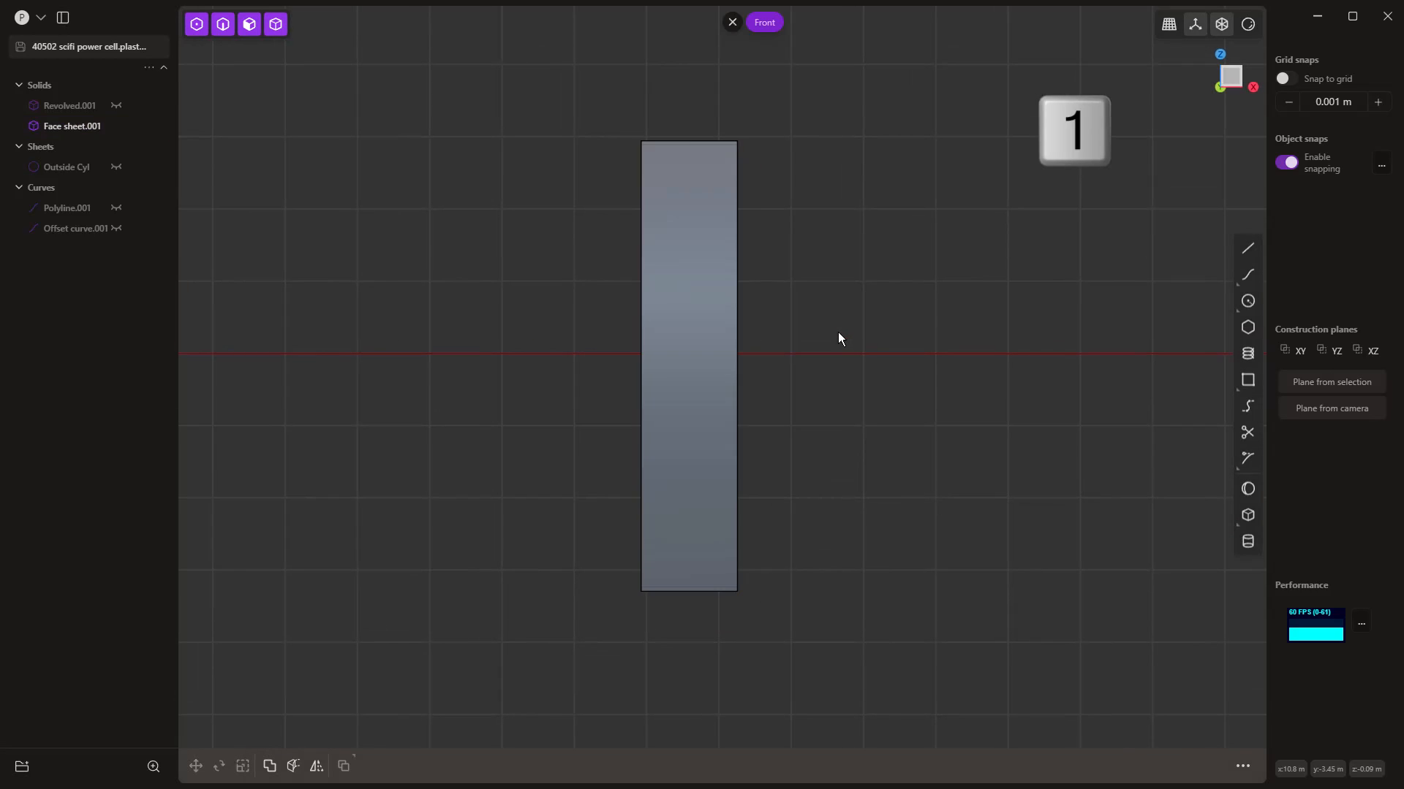
pyautogui.hotkey('ctrl', 'r')
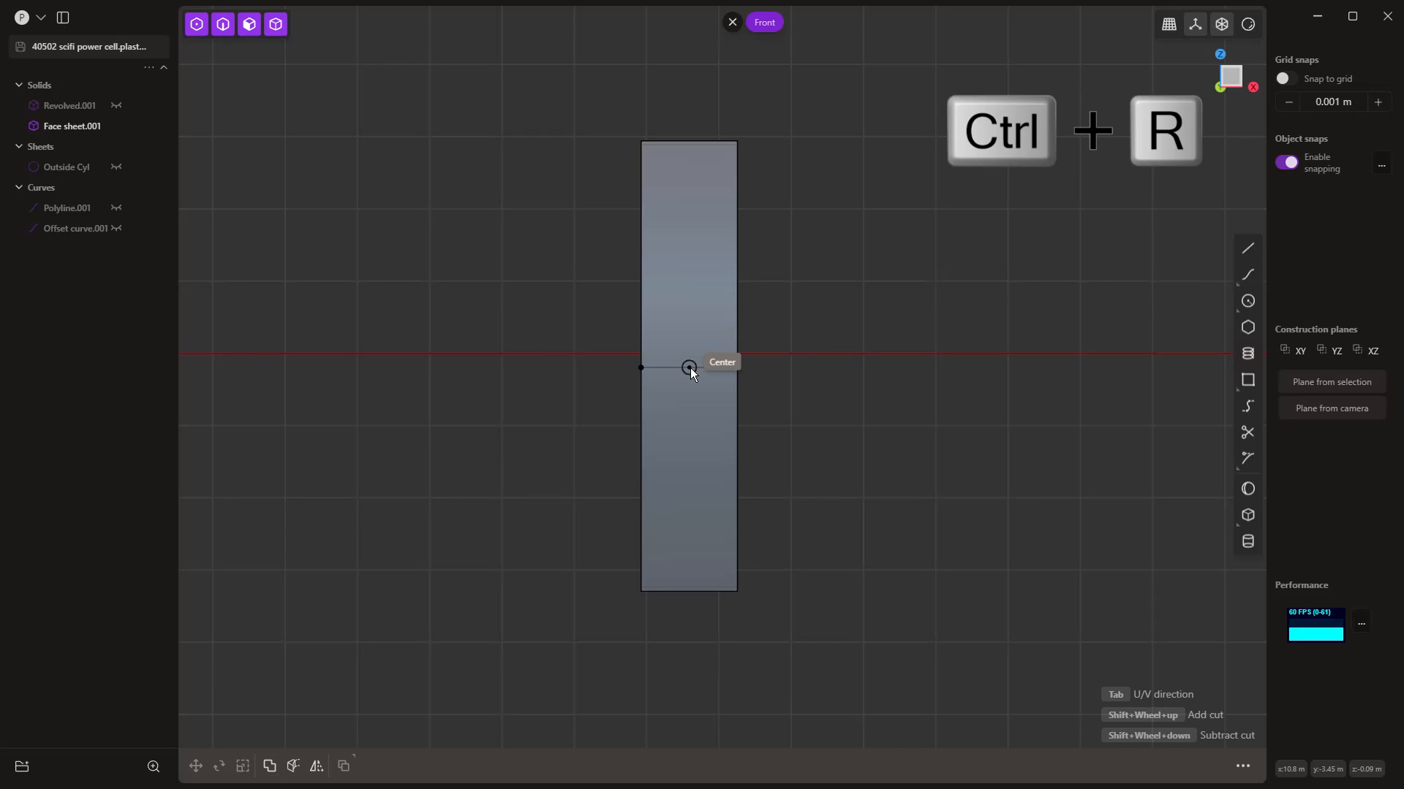
pyautogui.keyDown('shift'); pyautogui.scroll(16, 690, 367); pyautogui.keyUp('shift')
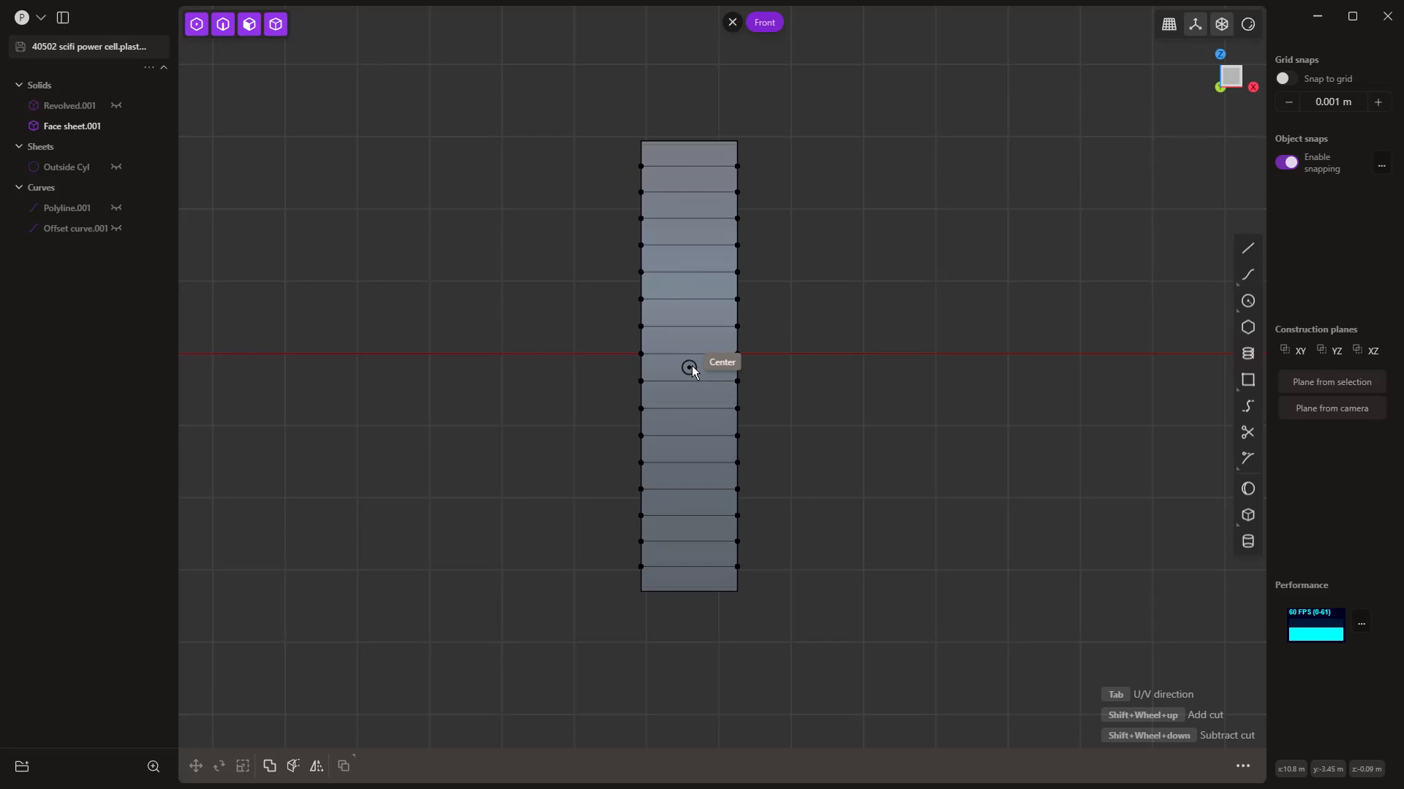
pyautogui.keyDown('shift'); pyautogui.scroll(1, 692, 369); pyautogui.keyUp('shift')
pyautogui.click(692, 367)
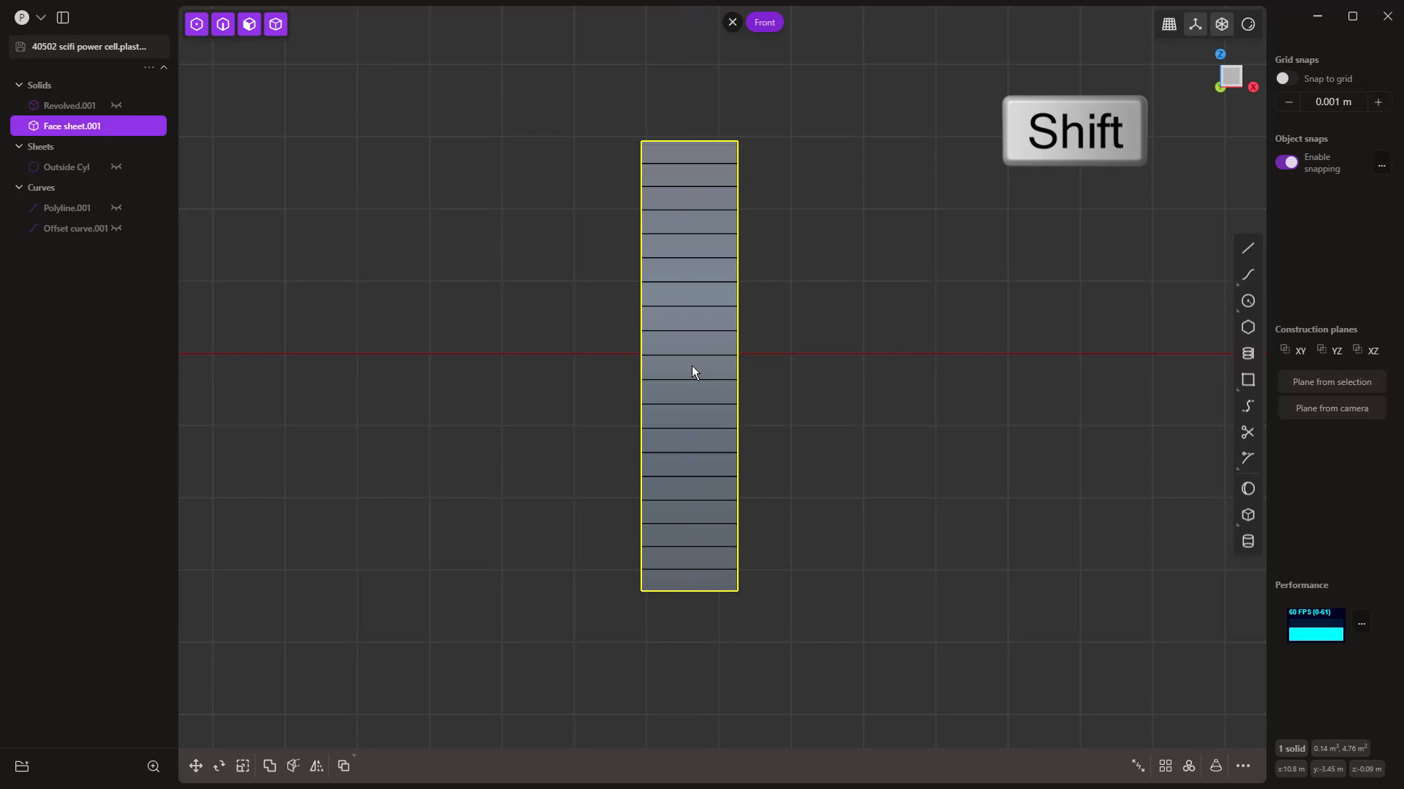
# Step: Draw a vertical line about 3.48 m long just inside the plate's right edge, extending past both ends
pyautogui.click(1248, 249)
pyautogui.click(724, 119)
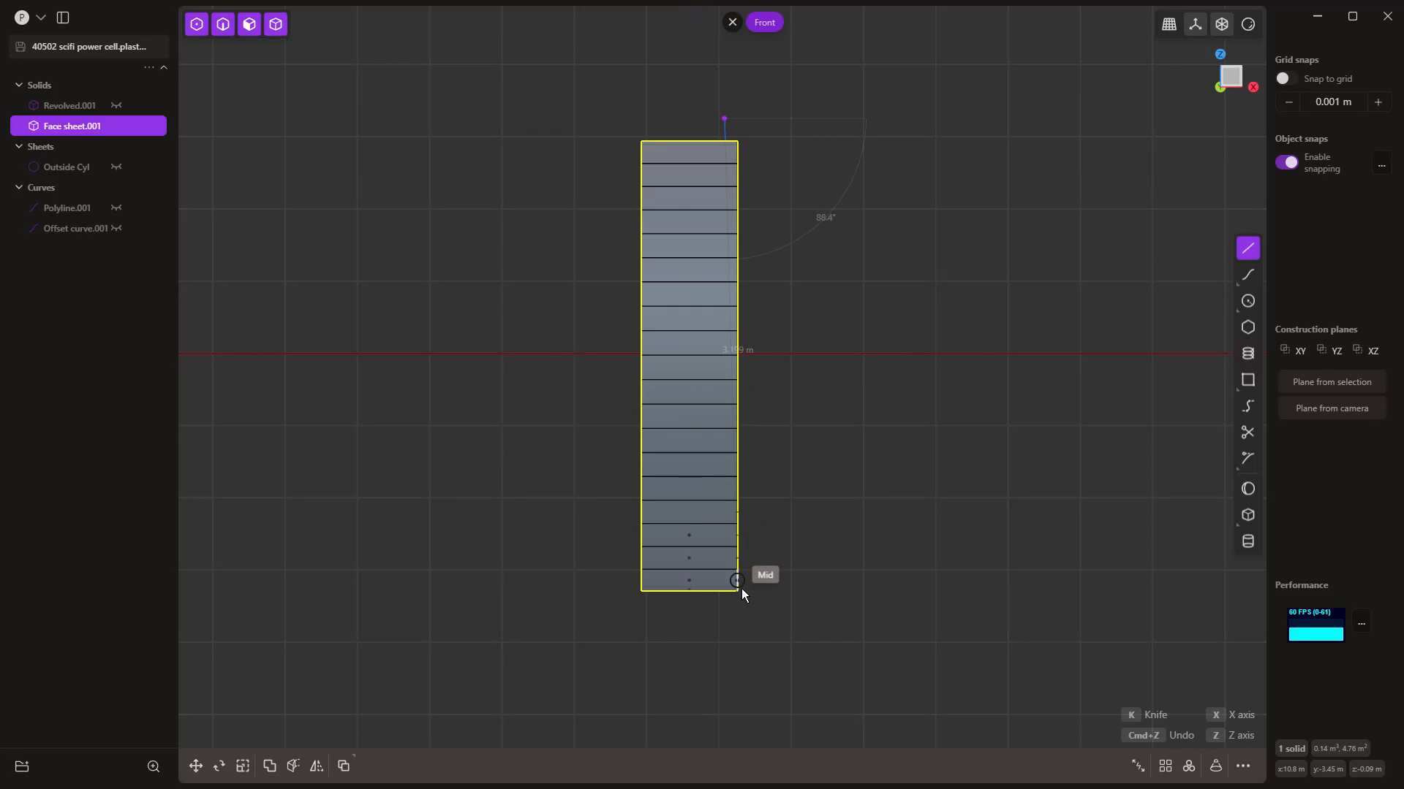
pyautogui.click(734, 621)
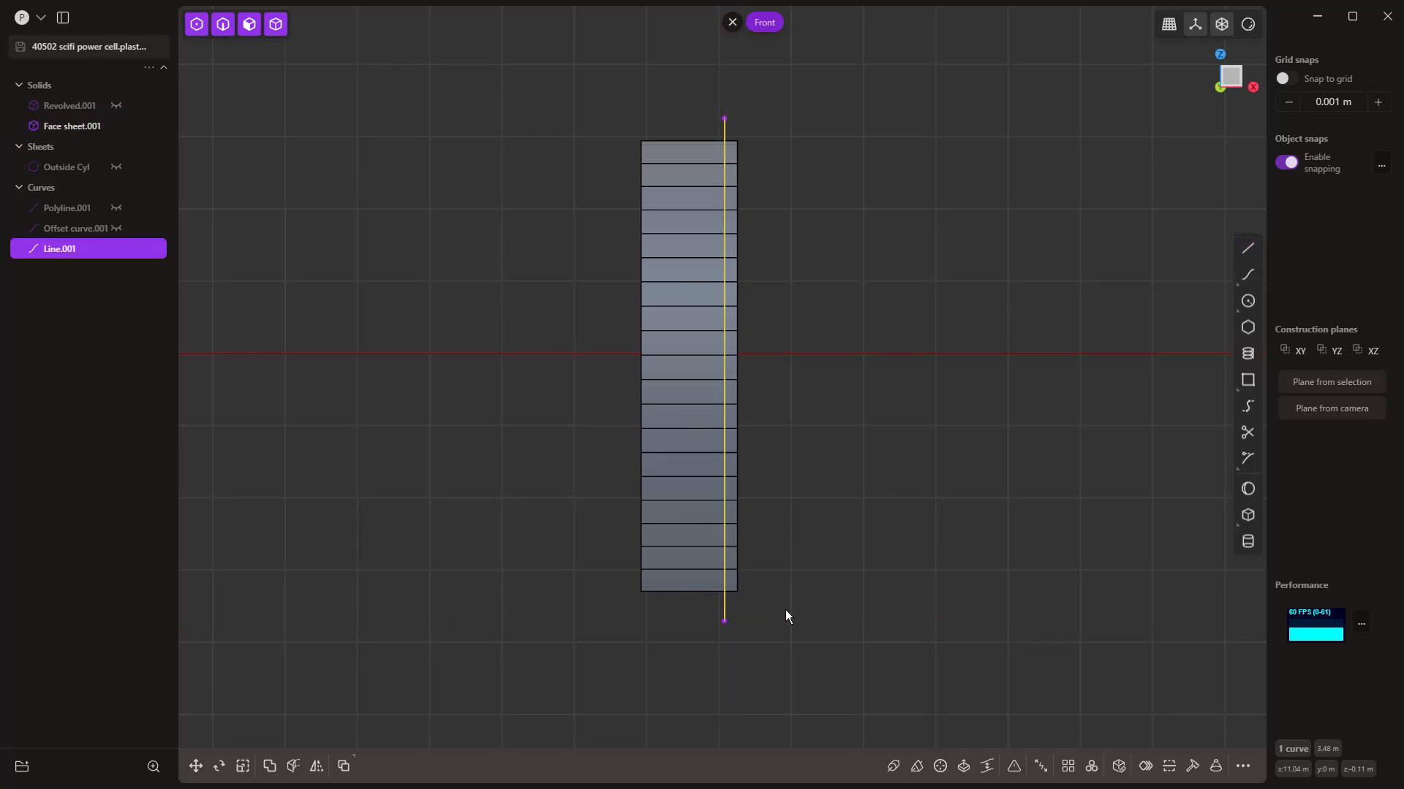
# Step: Duplicate the vertical line and move the copy about -0.485 m along X, just inside the plate's left edge
pyautogui.hotkey('shift', 'd')
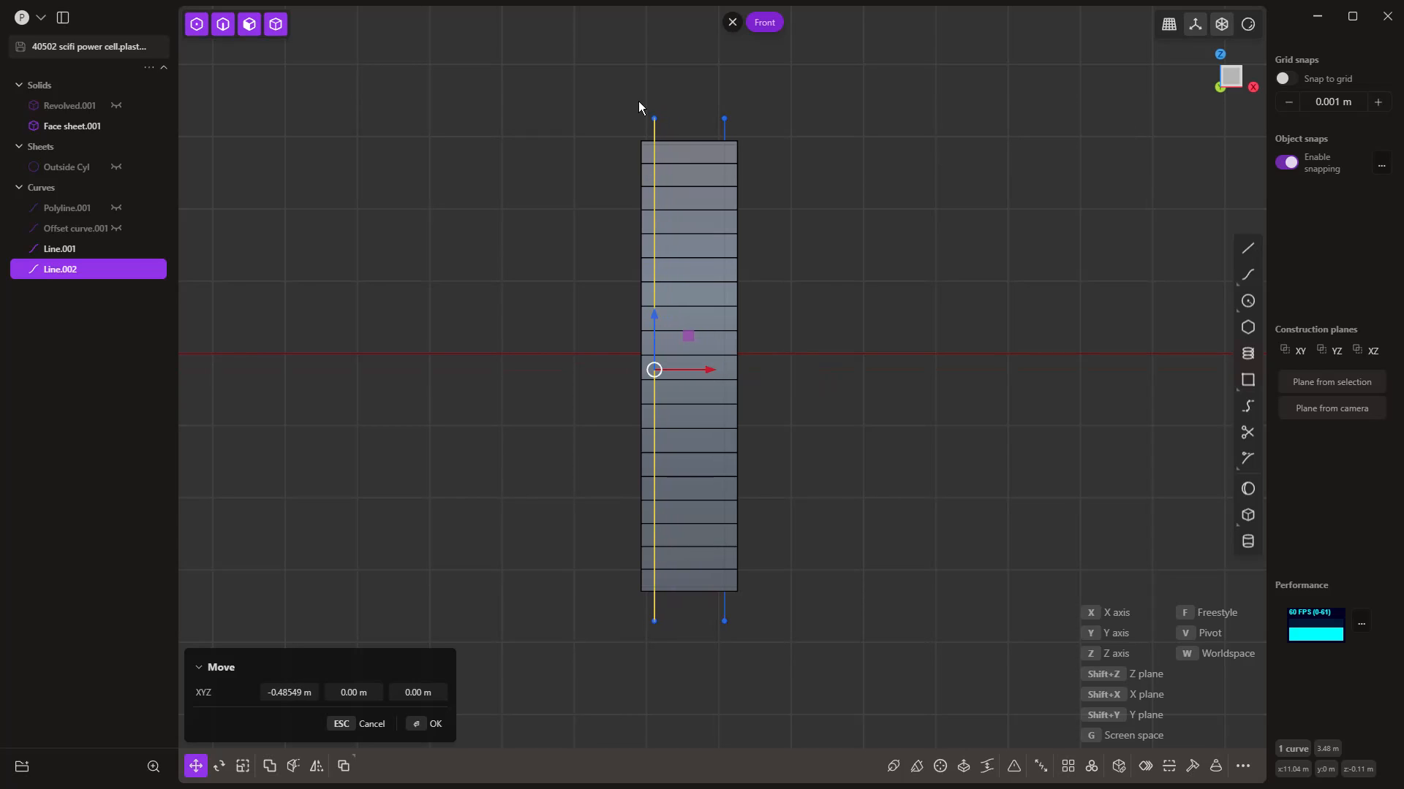
pyautogui.click(715, 235)
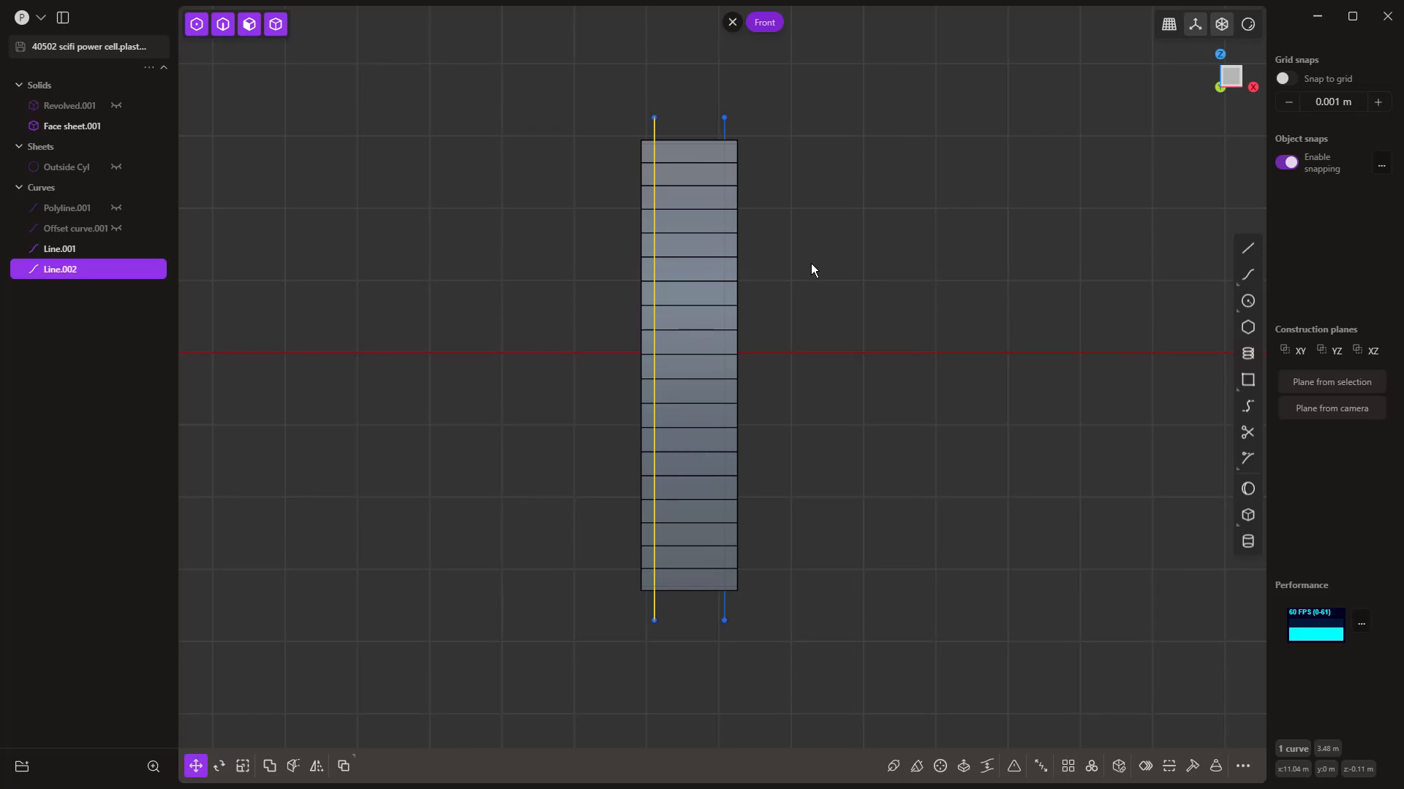
pyautogui.press('Escape')
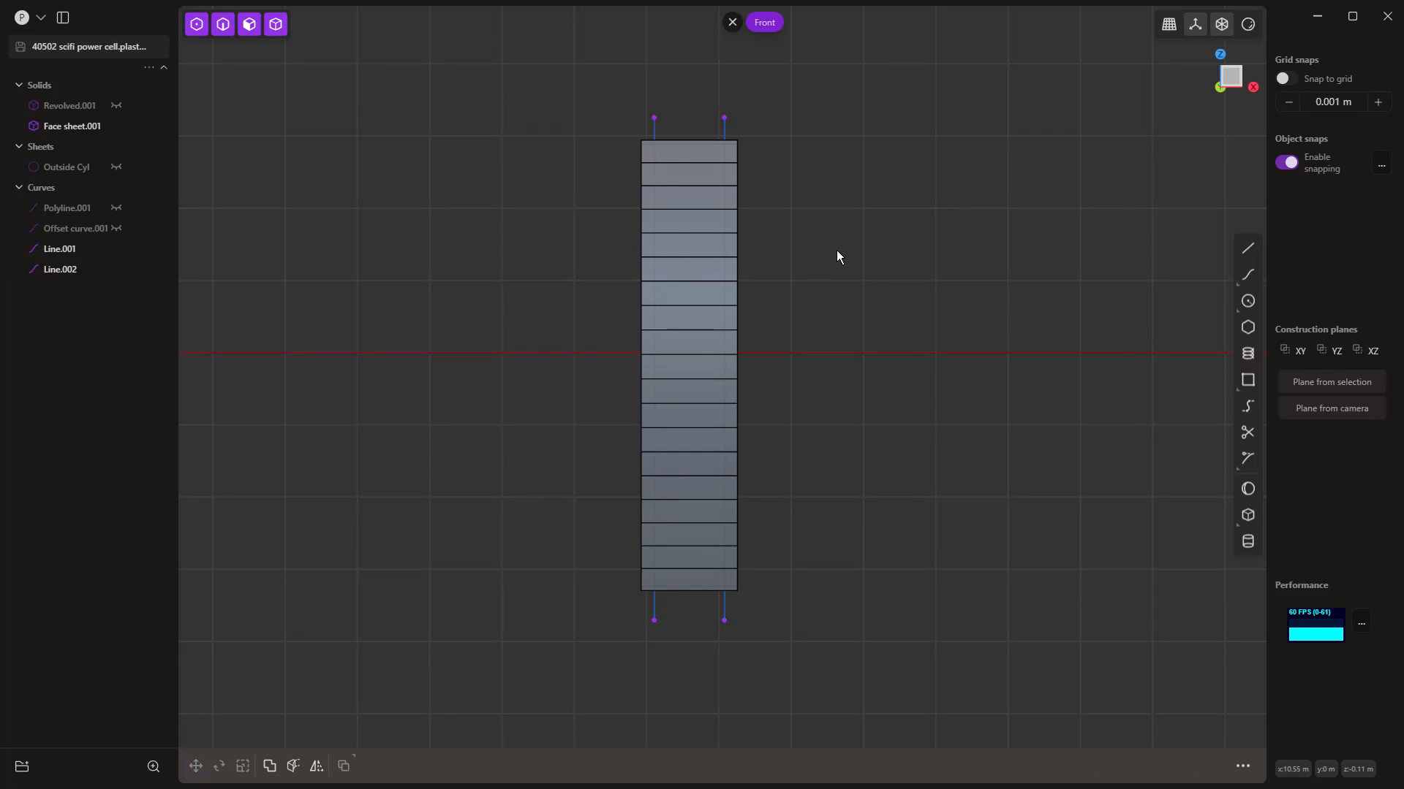
# Step: Draw a vertical line about 3.73 m long aligned with the plate's right edge, extending past both ends
pyautogui.click(1248, 248)
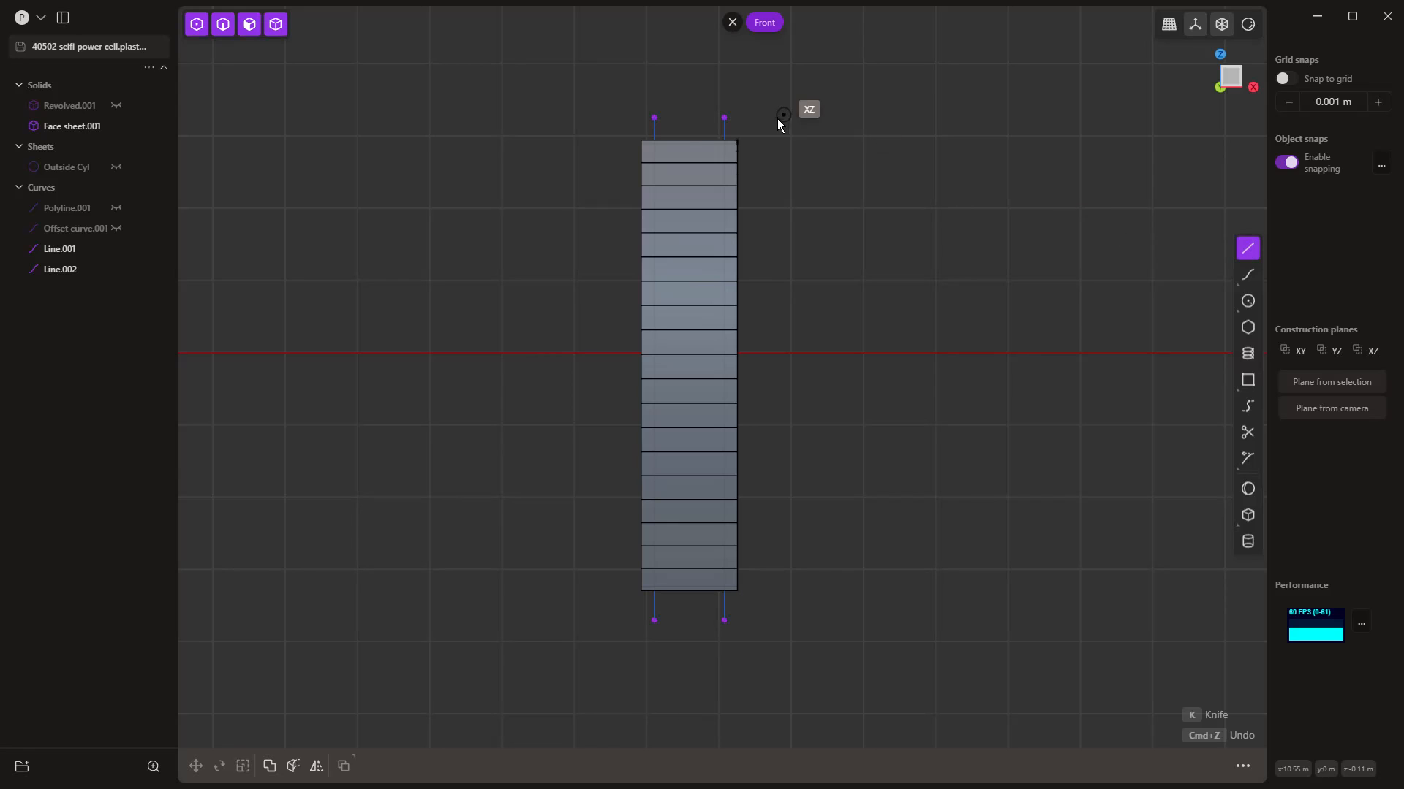
pyautogui.press('capslock')
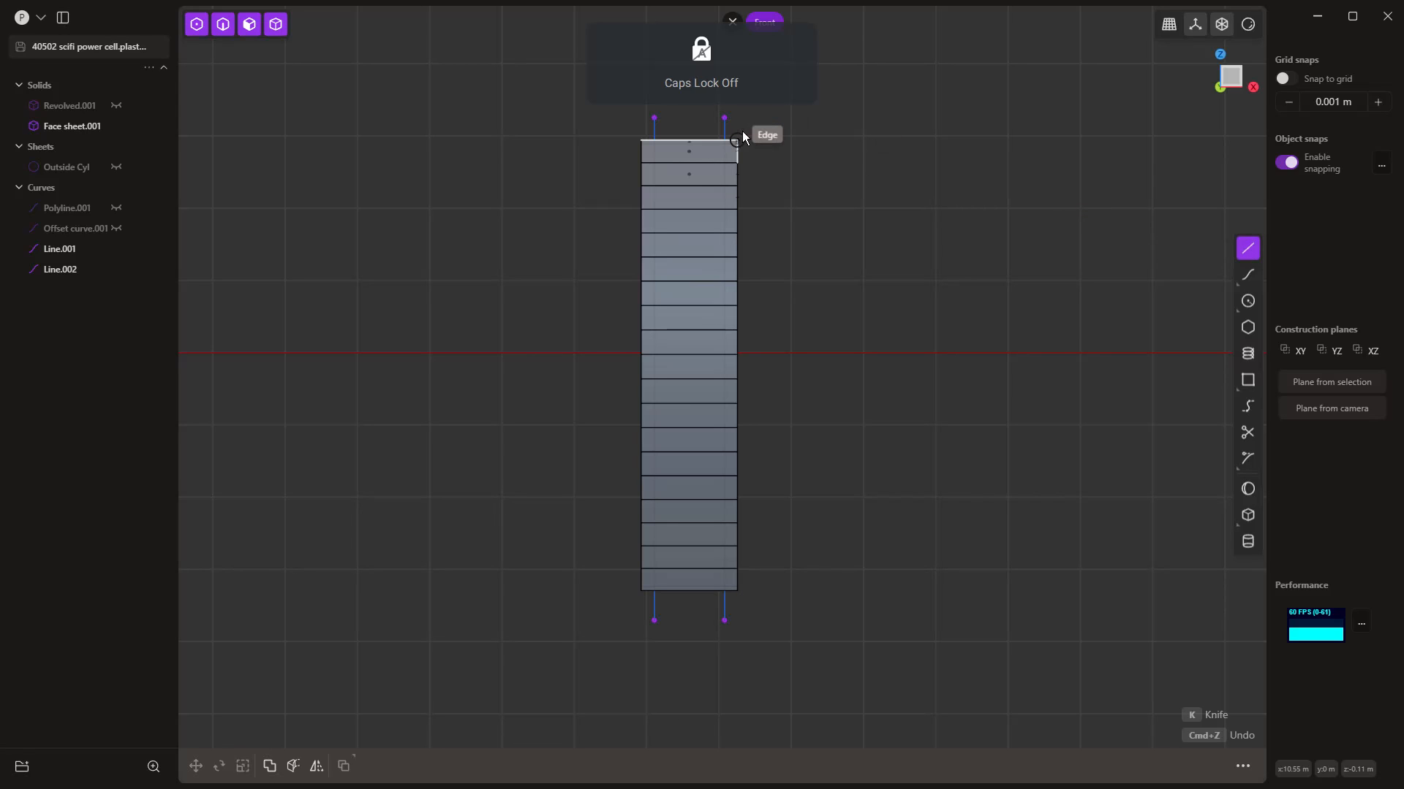
pyautogui.click(737, 111)
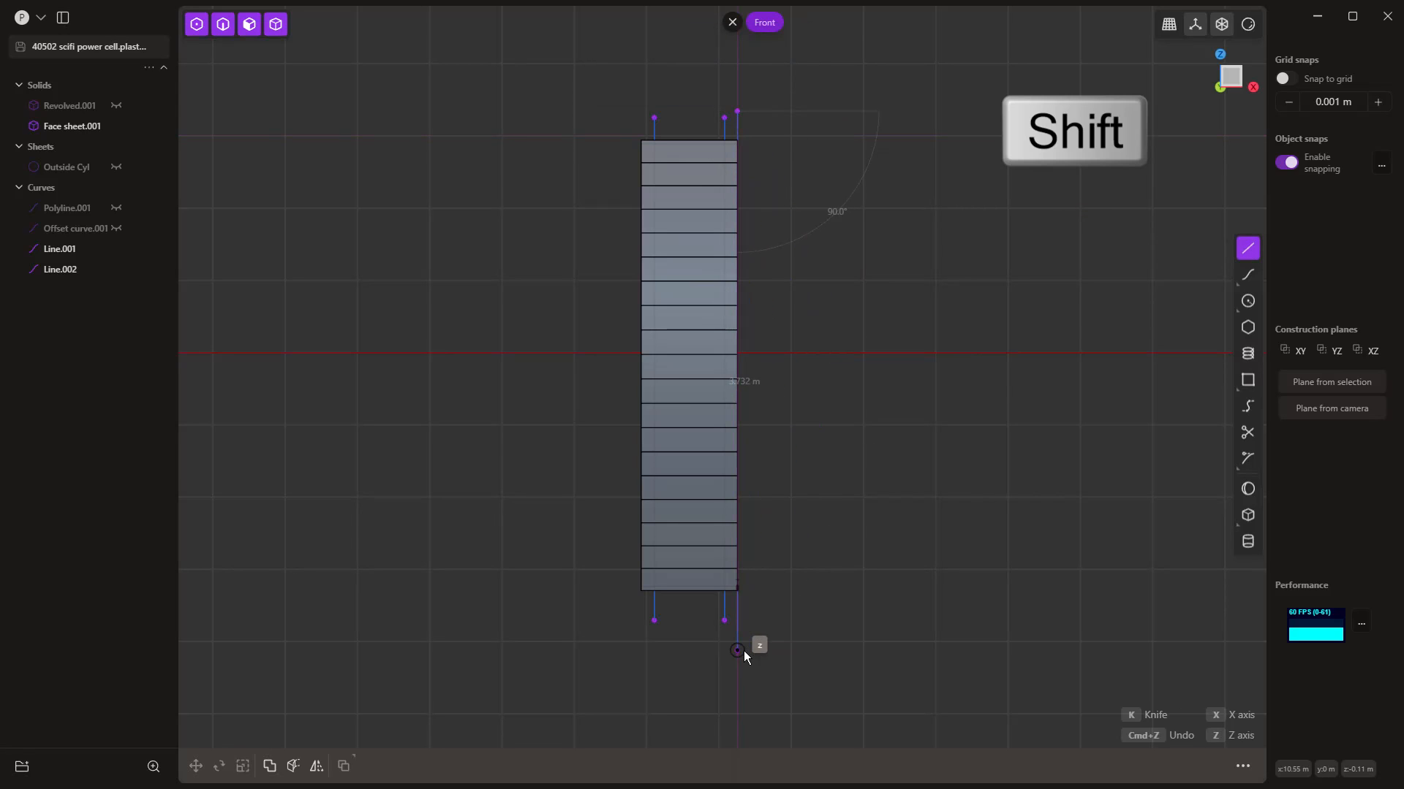
pyautogui.click(743, 650)
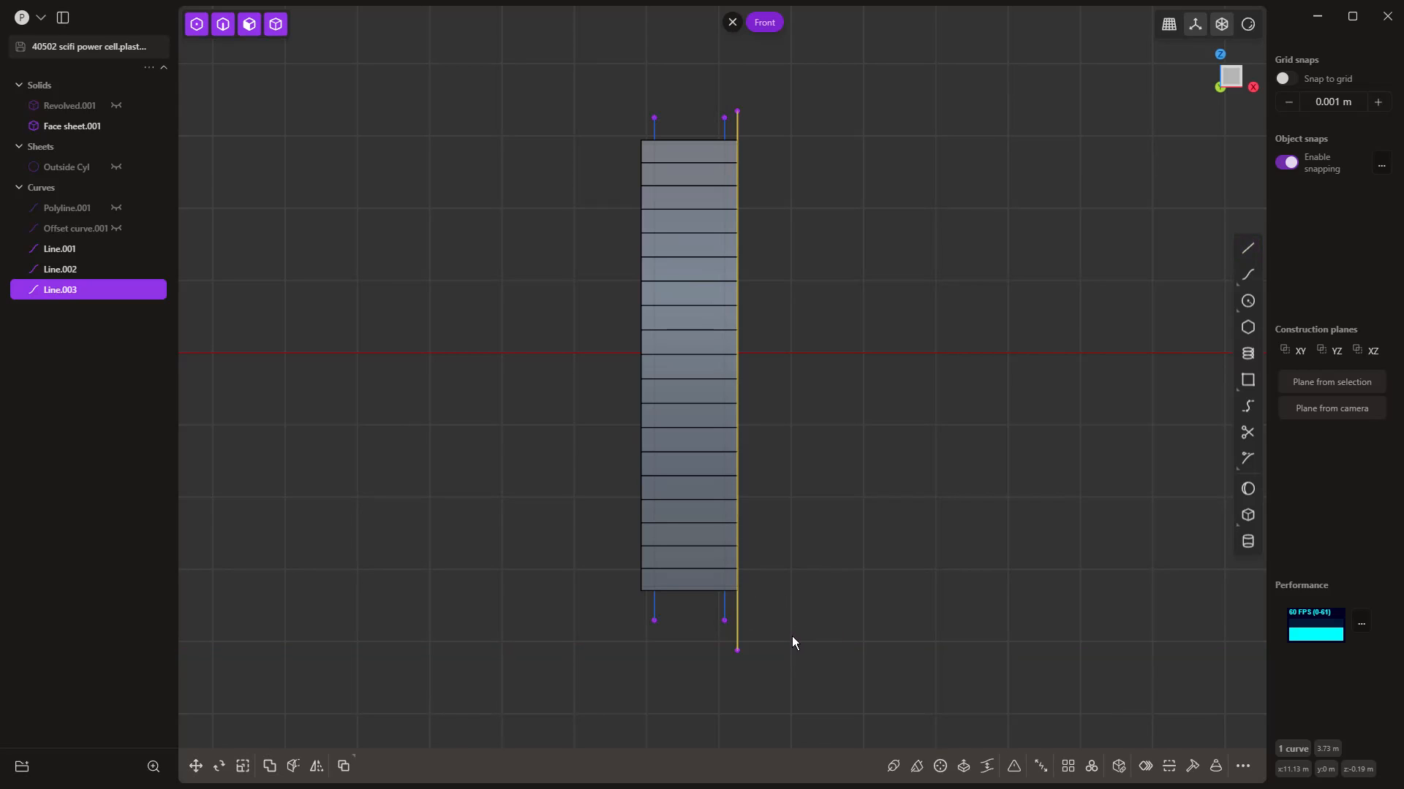
# Step: Try to move the line on the plate's right edge along X by -0.01 m, and by -0.1 m instead
pyautogui.press('g')
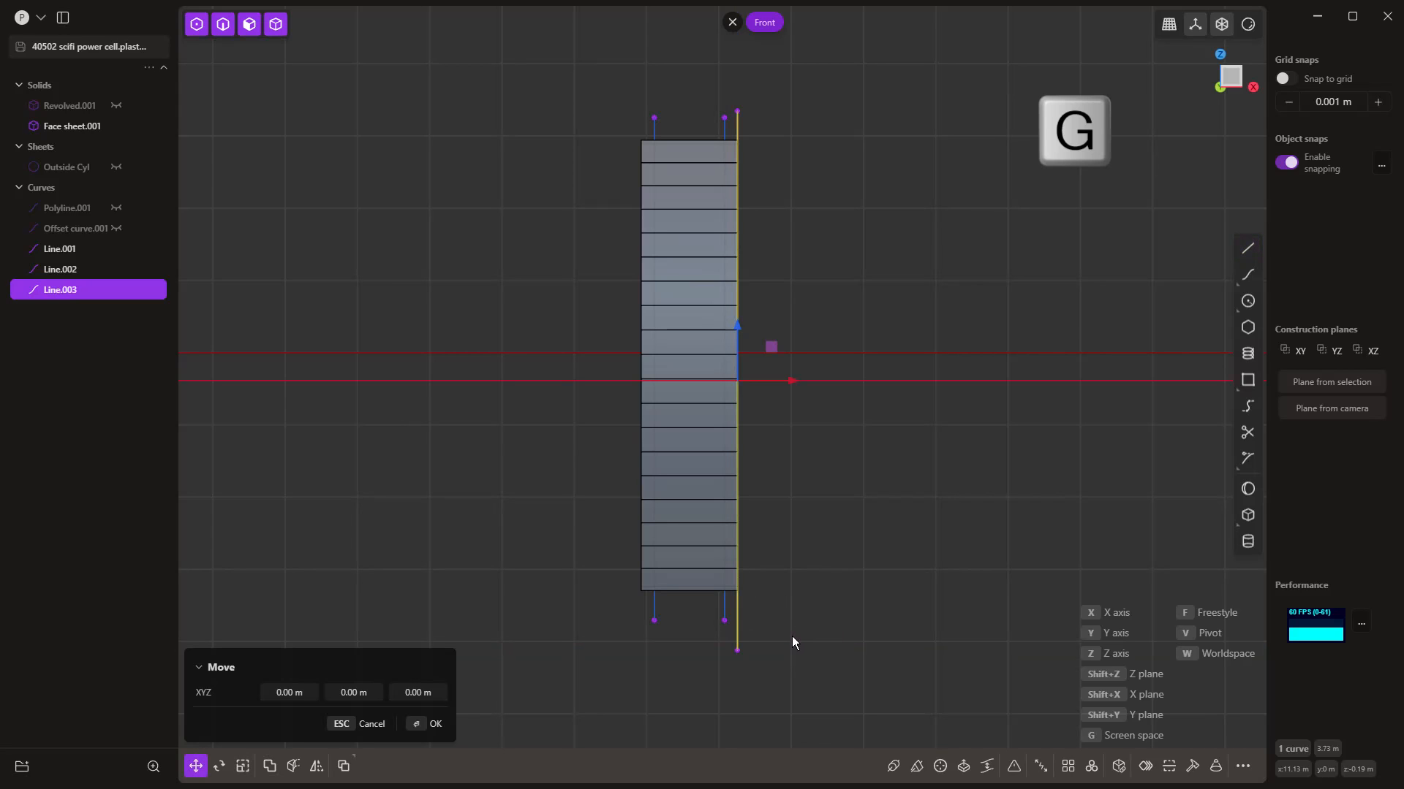
pyautogui.press('x')
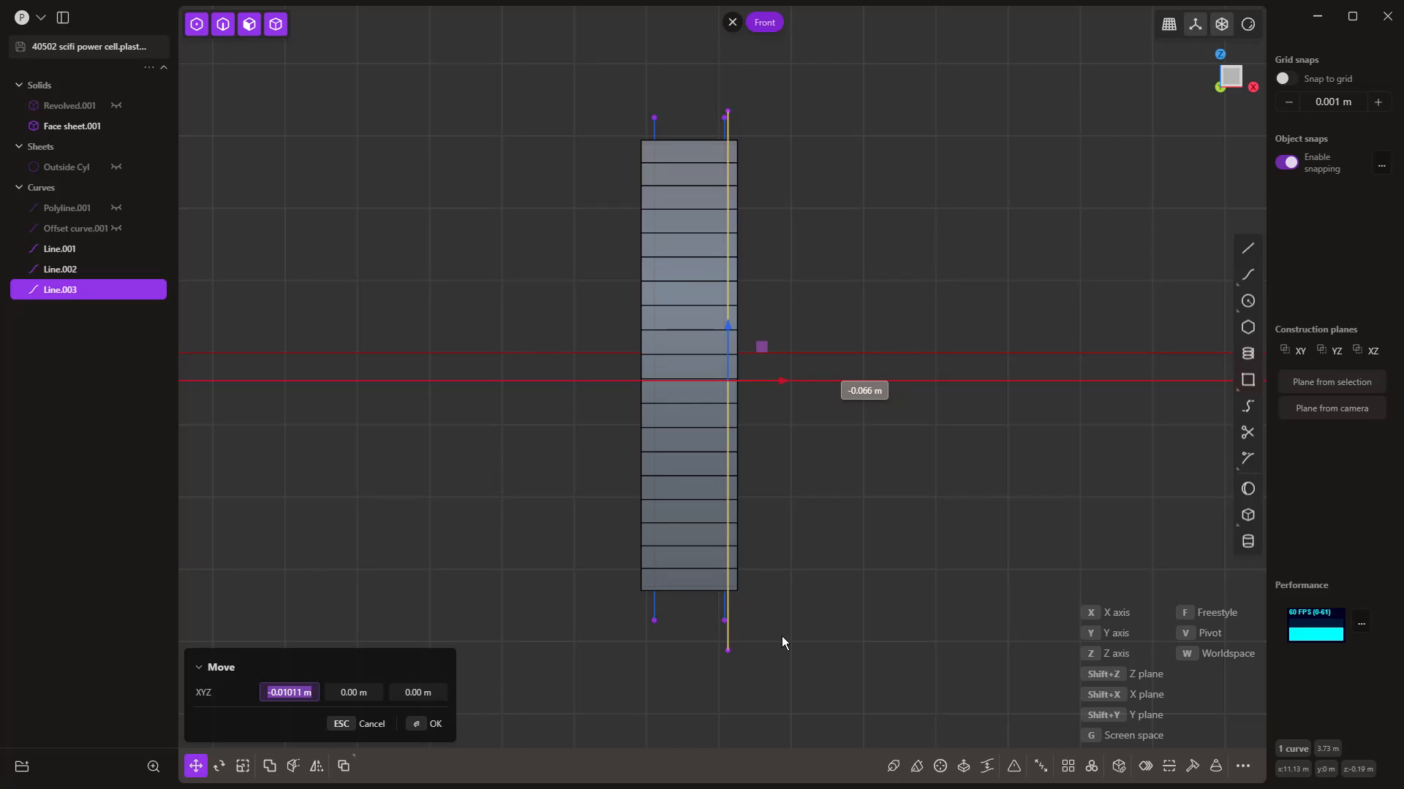
pyautogui.write('-0.01')
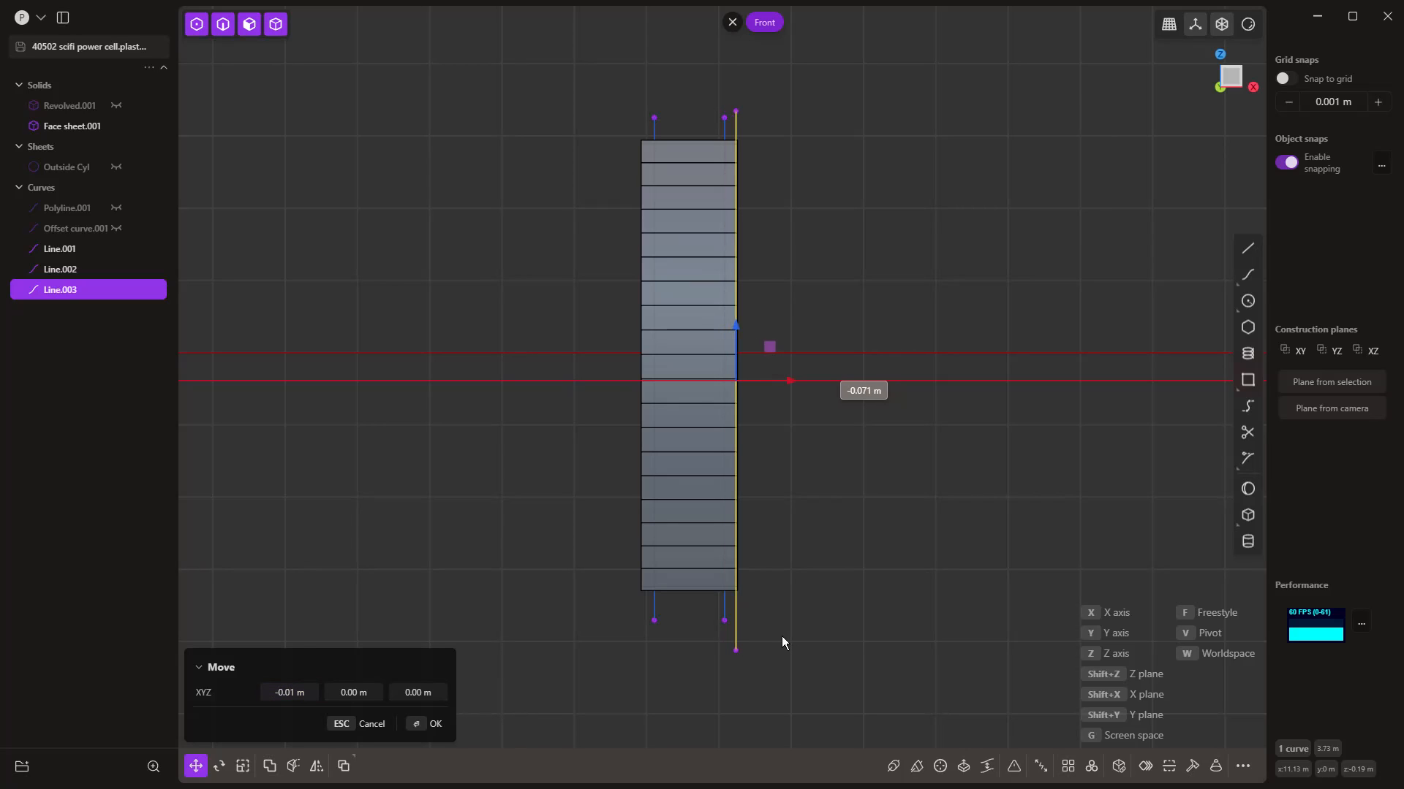
pyautogui.press('Tab')
pyautogui.press('Tab')
pyautogui.press('Tab')
pyautogui.press('BackSpace')
pyautogui.write('-0.1')
pyautogui.press('Return')
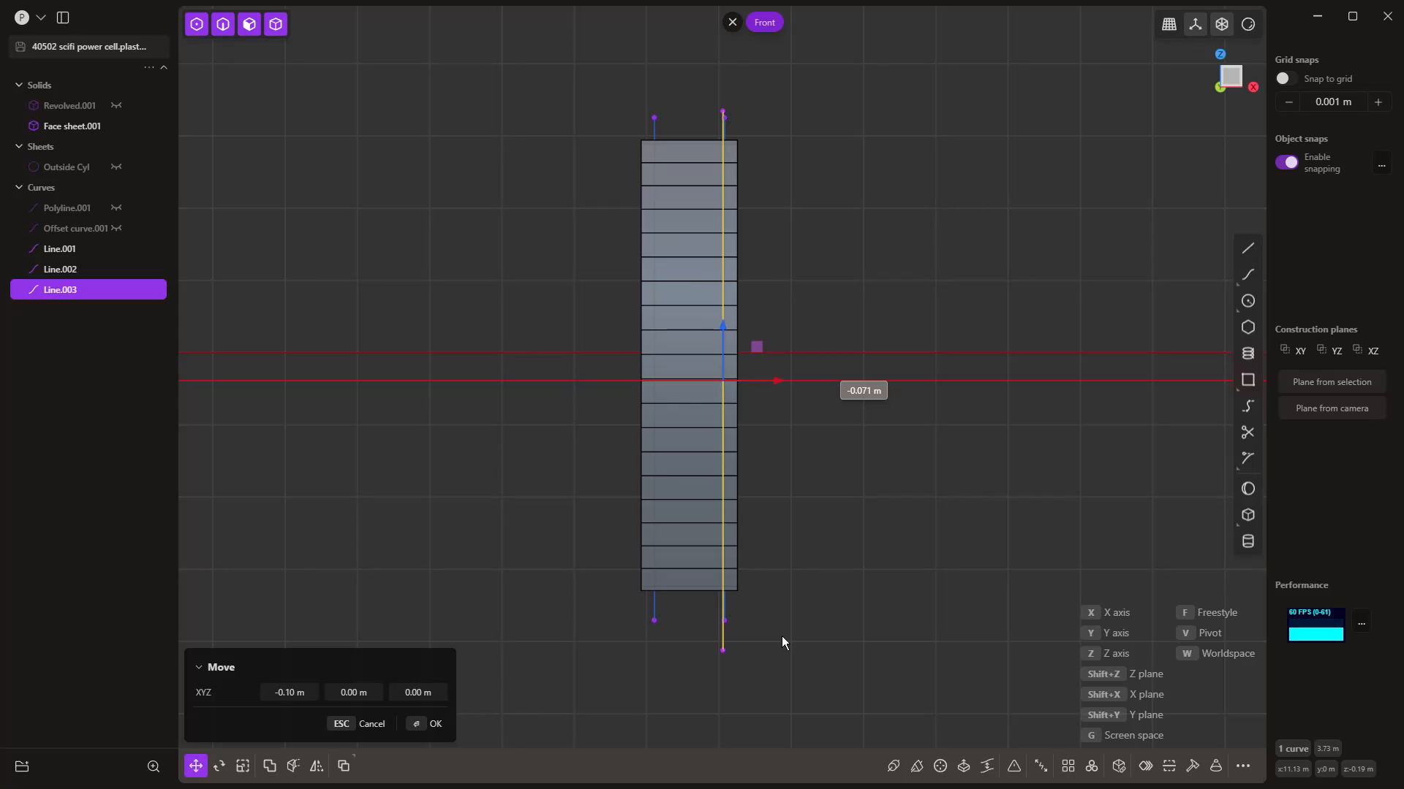
pyautogui.press('Return')
pyautogui.press('Escape')
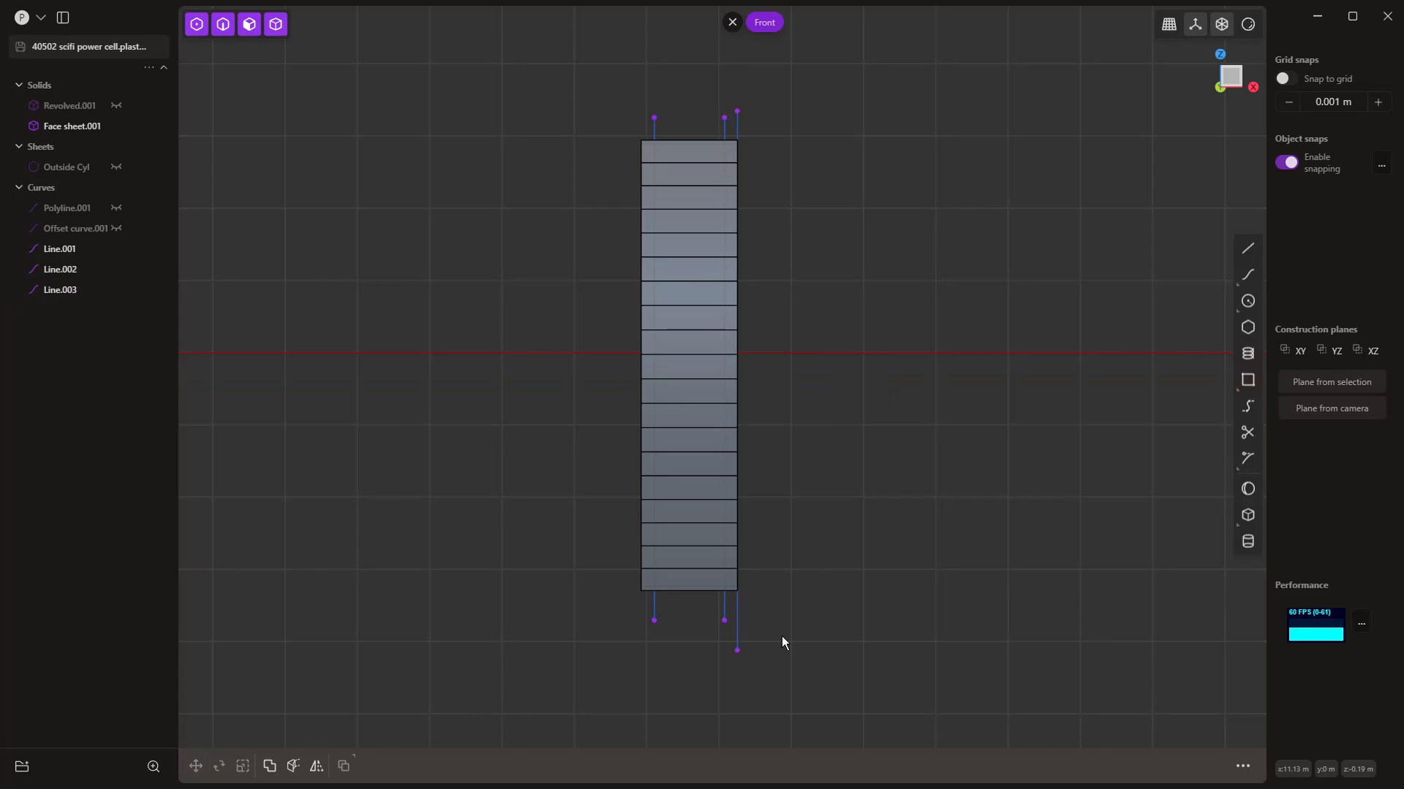
# Step: Delete the line on the plate's right edge and imprint the two remaining vertical lines onto the plate
pyautogui.click(735, 621)
pyautogui.press('Delete')
pyautogui.click(724, 603)
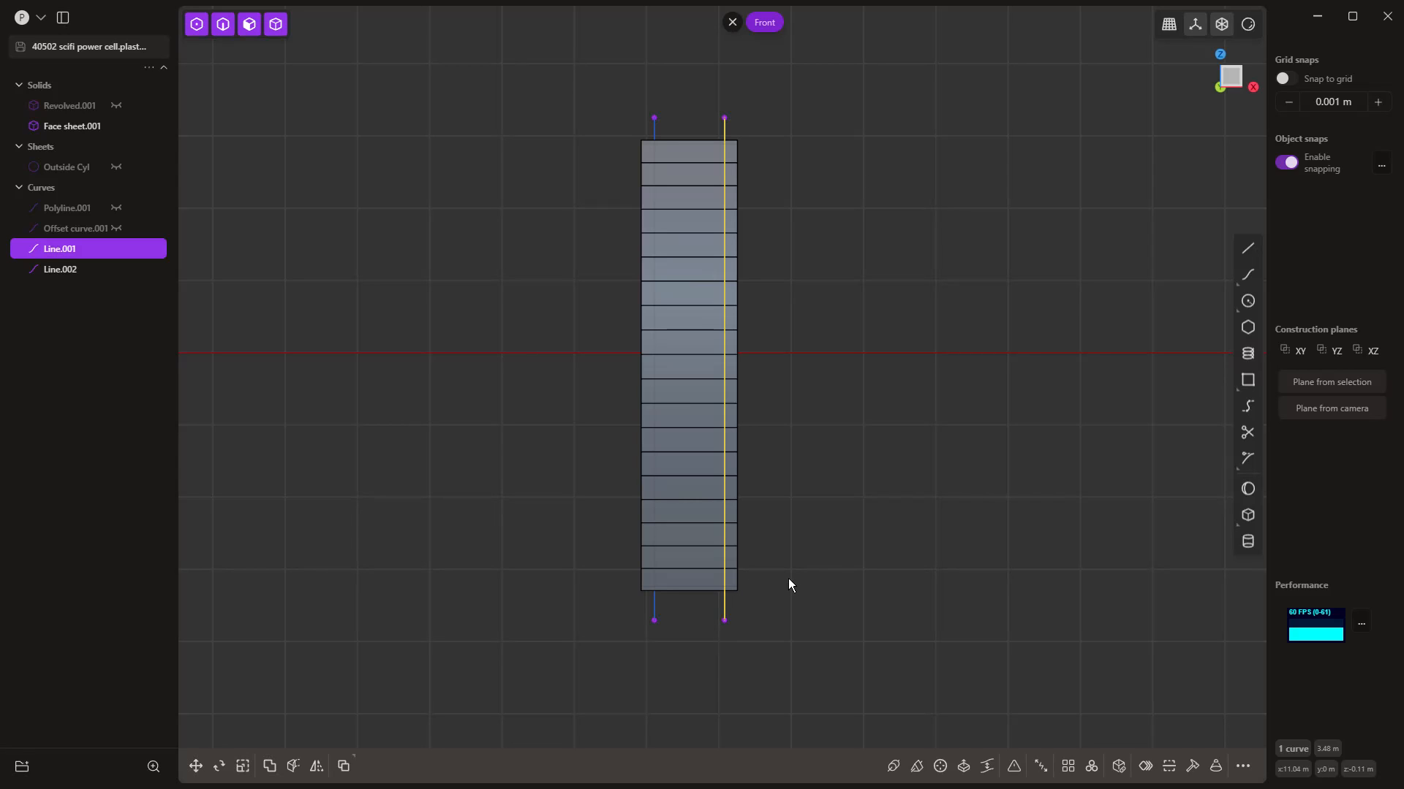
pyautogui.hotkey('shift', 'i')
pyautogui.click(695, 464)
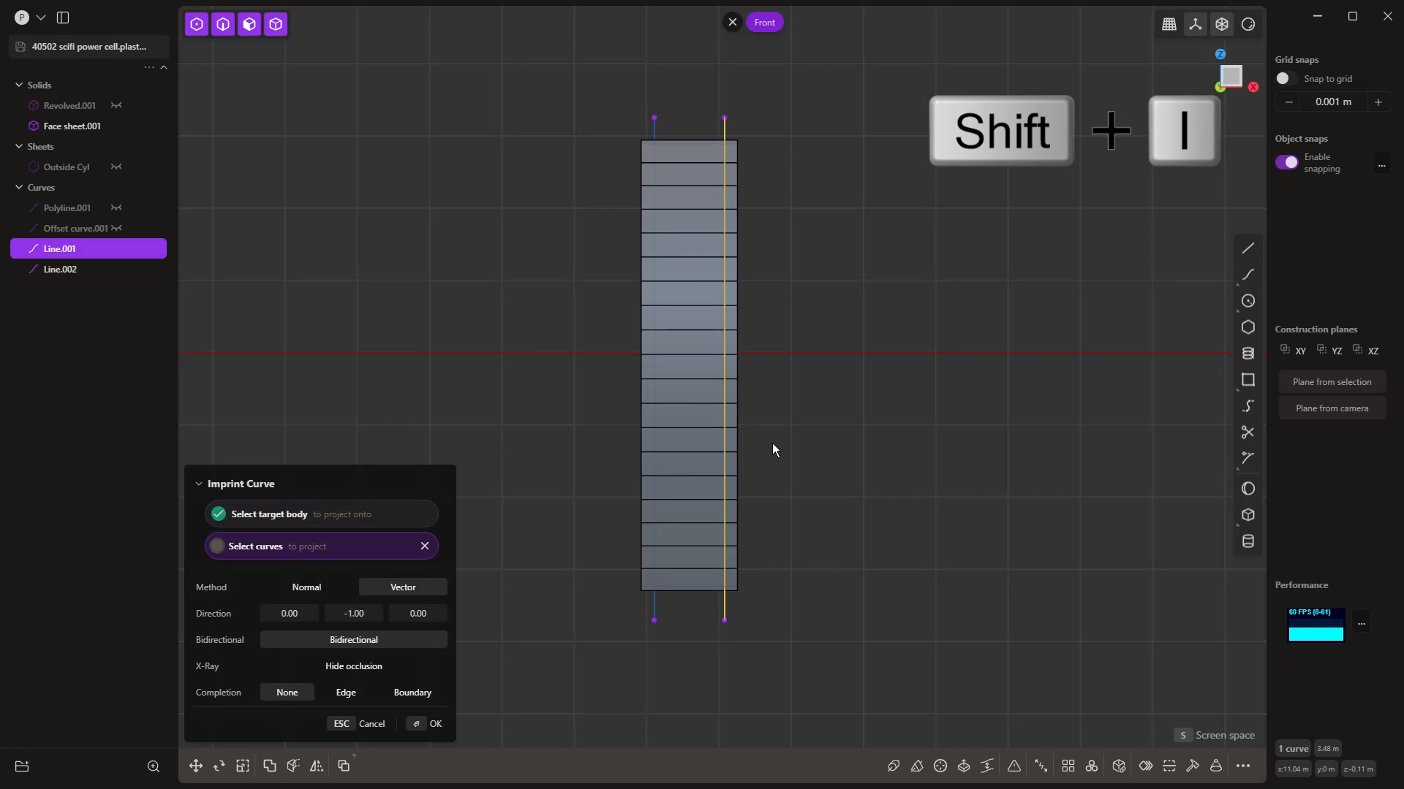
pyautogui.click(655, 603)
pyautogui.hotkey('shift', 'i')
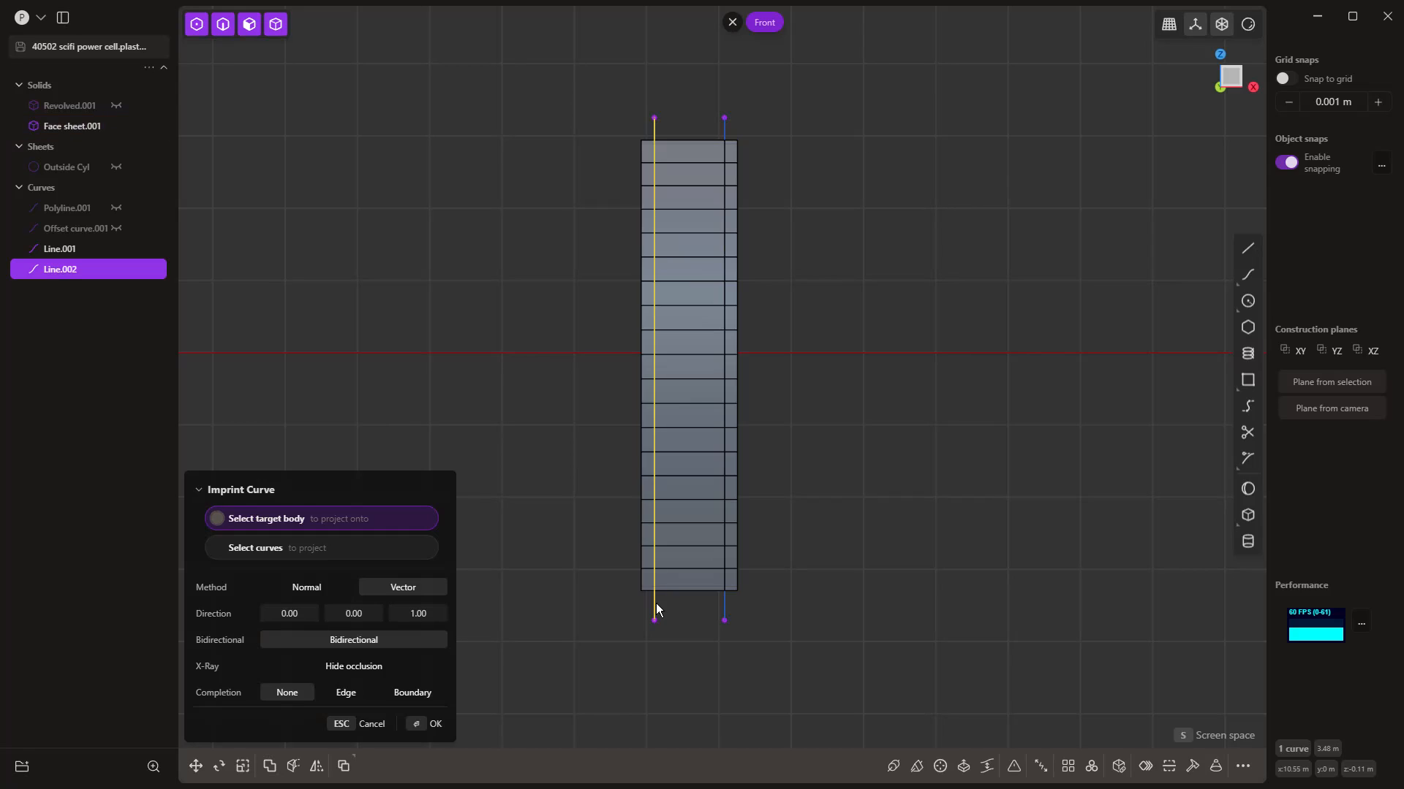
pyautogui.click(673, 570)
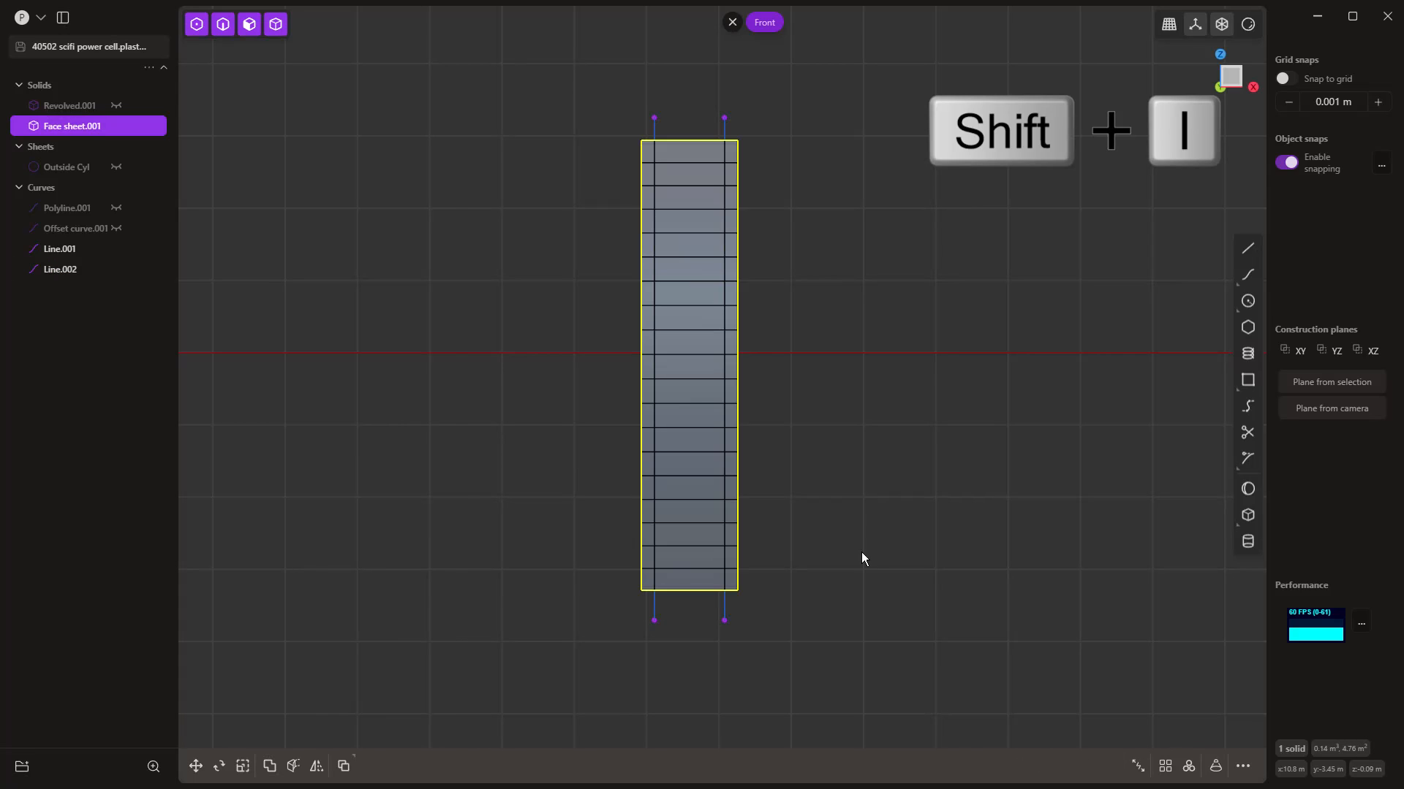
# Step: Delete both vertical lines used for the imprint on the plate
pyautogui.click(725, 607)
pyautogui.press('Delete')
pyautogui.click(655, 607)
pyautogui.press('Delete')
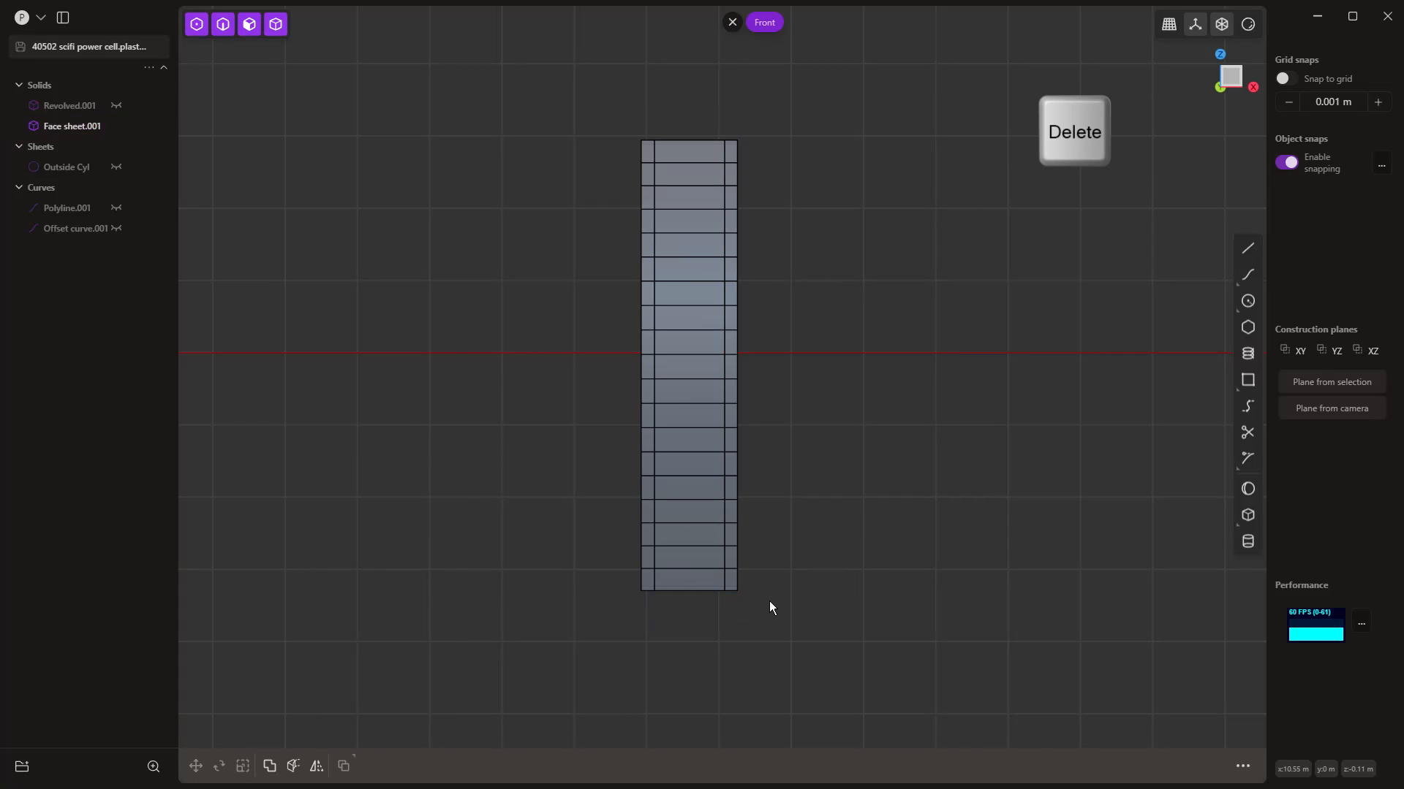
# Step: Try to offset the second middle face from the plate's upper end inward by about -0.22 m
pyautogui.moveTo(759, 618); pyautogui.dragTo(695, 630, button='middle')
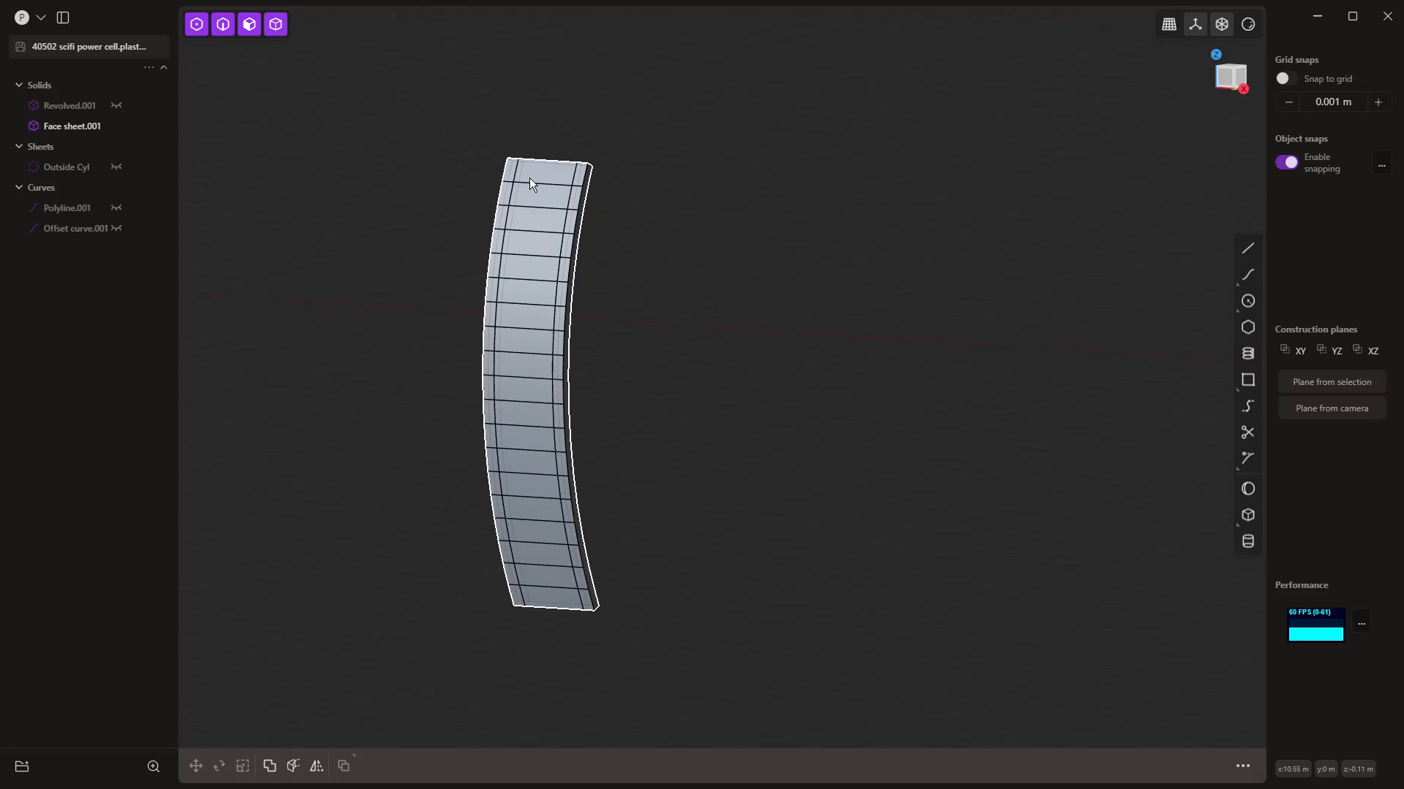
pyautogui.scroll(4, 539, 196)
pyautogui.click(541, 195)
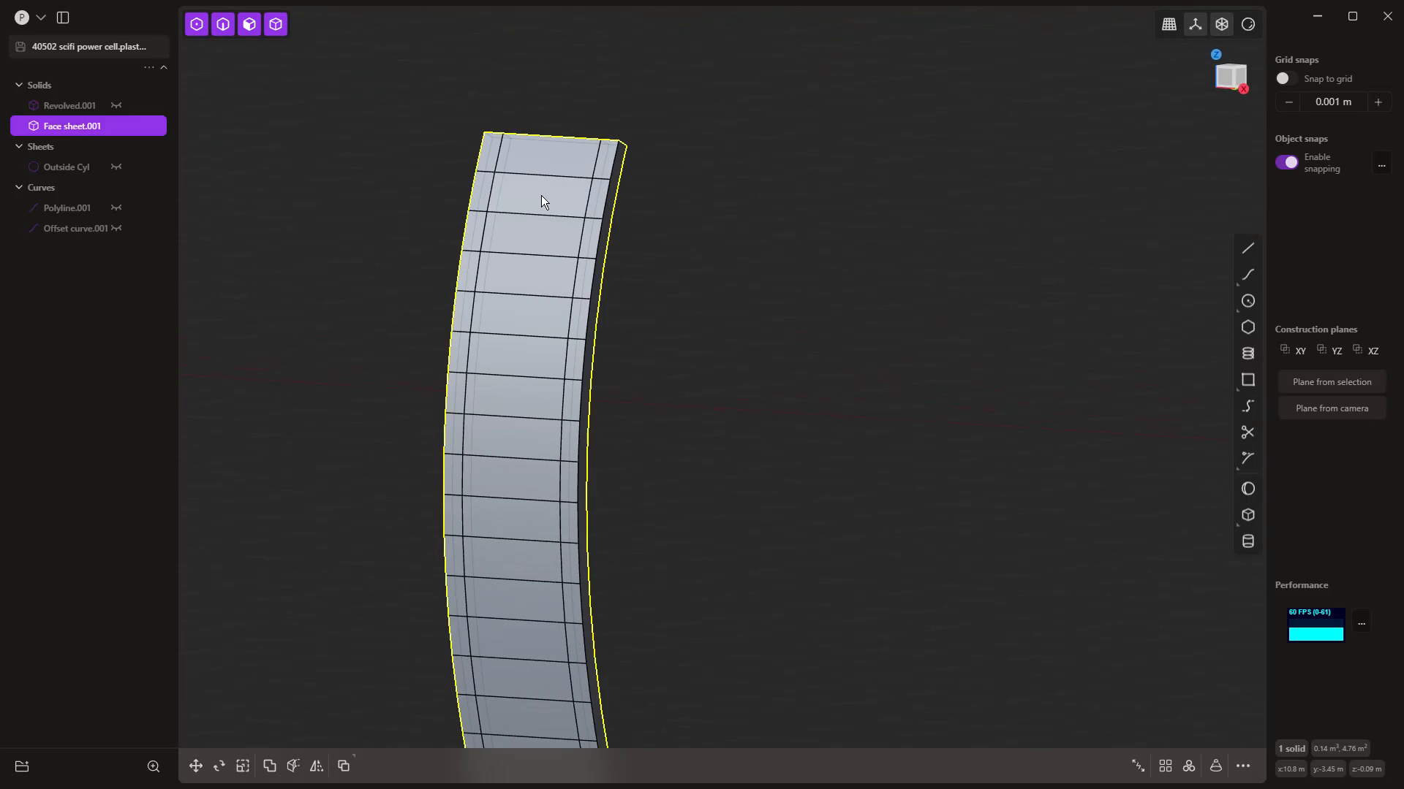
pyautogui.press('o')
pyautogui.moveTo(514, 182); pyautogui.dragTo(536, 204)
pyautogui.moveTo(606, 394)
pyautogui.mouseDown(button='middle')
pyautogui.moveTo(439, 398)
pyautogui.moveTo(404, 380)
pyautogui.moveTo(607, 400)
pyautogui.mouseUp(button='middle')
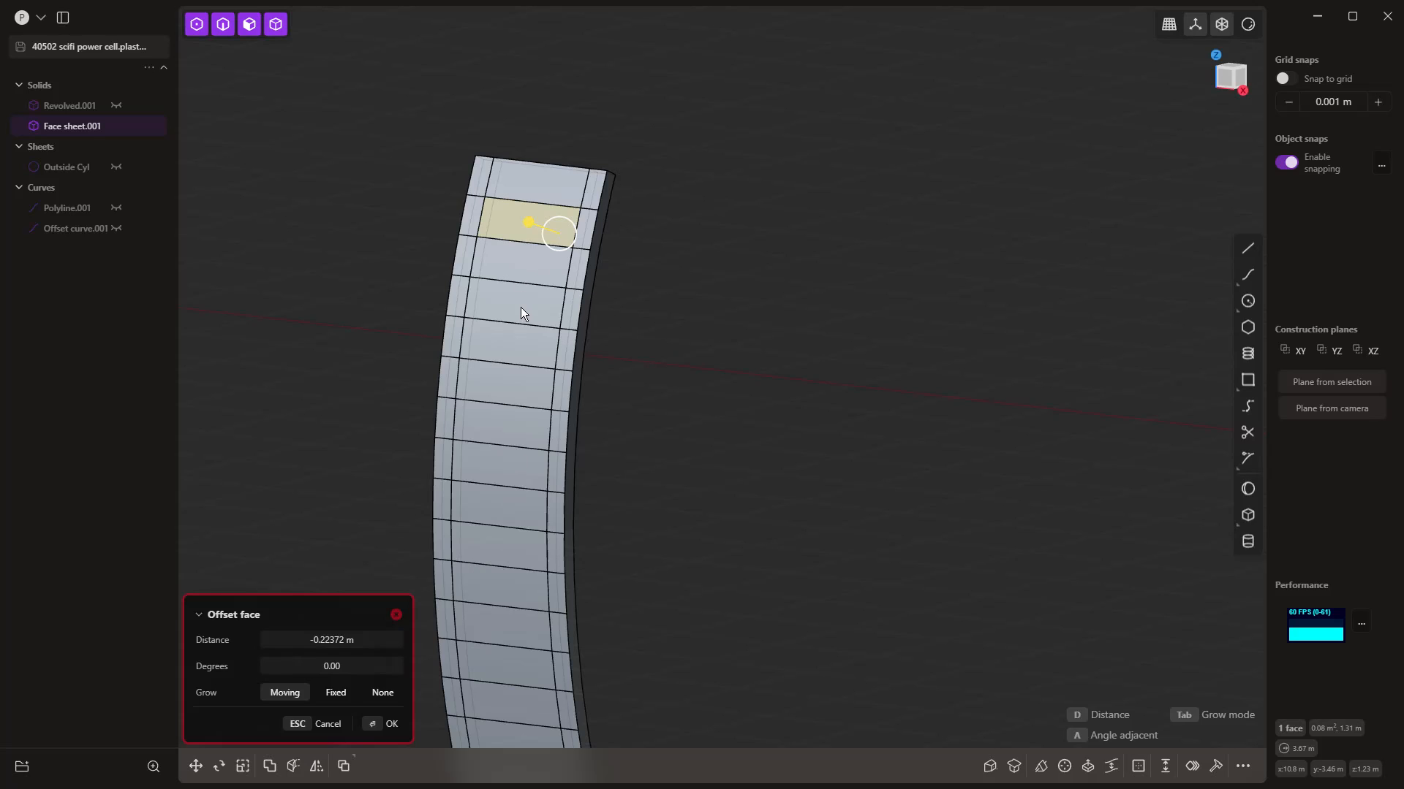
pyautogui.press('Escape')
pyautogui.press('Escape')
pyautogui.click(543, 233)
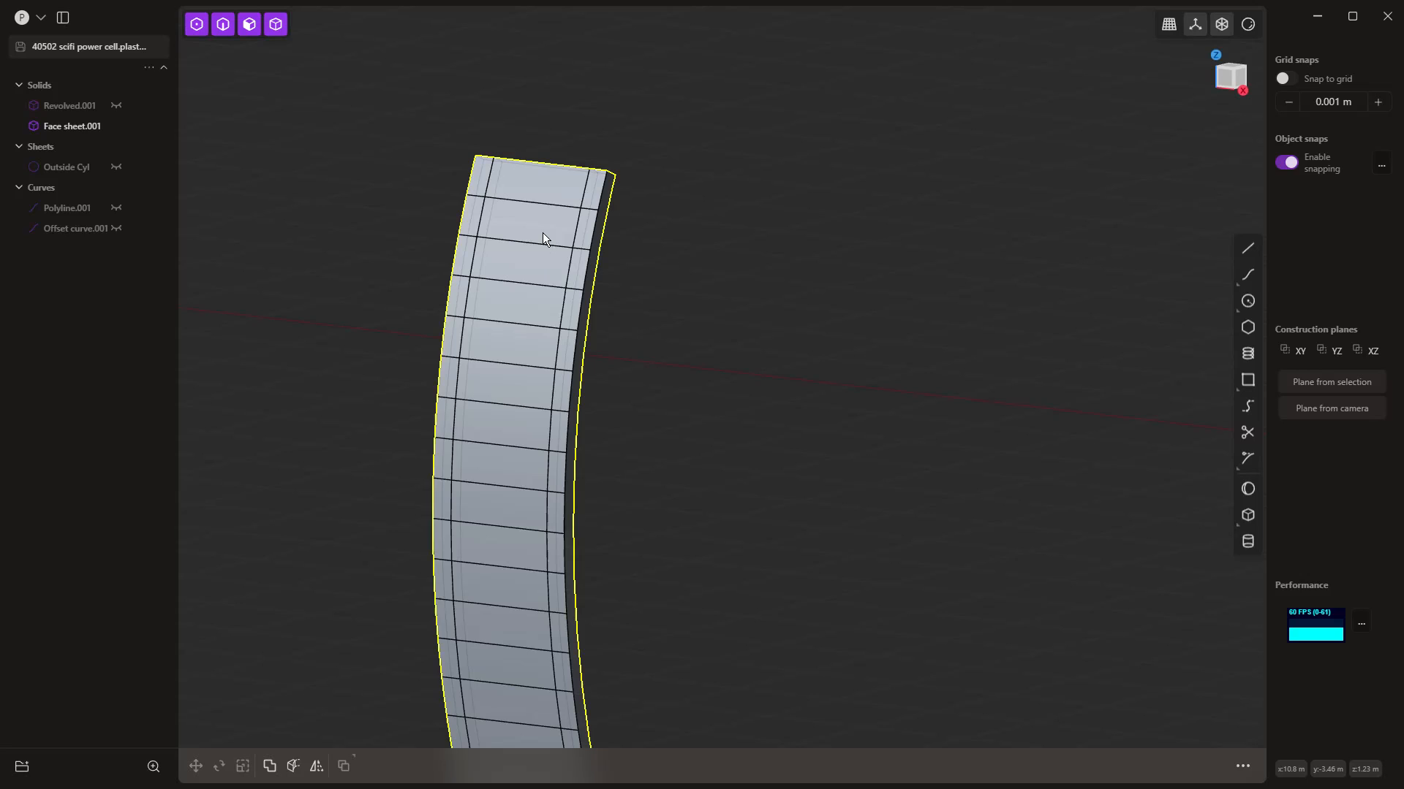
pyautogui.click(520, 221)
pyautogui.moveTo(492, 212); pyautogui.dragTo(584, 235)
pyautogui.press('Escape')
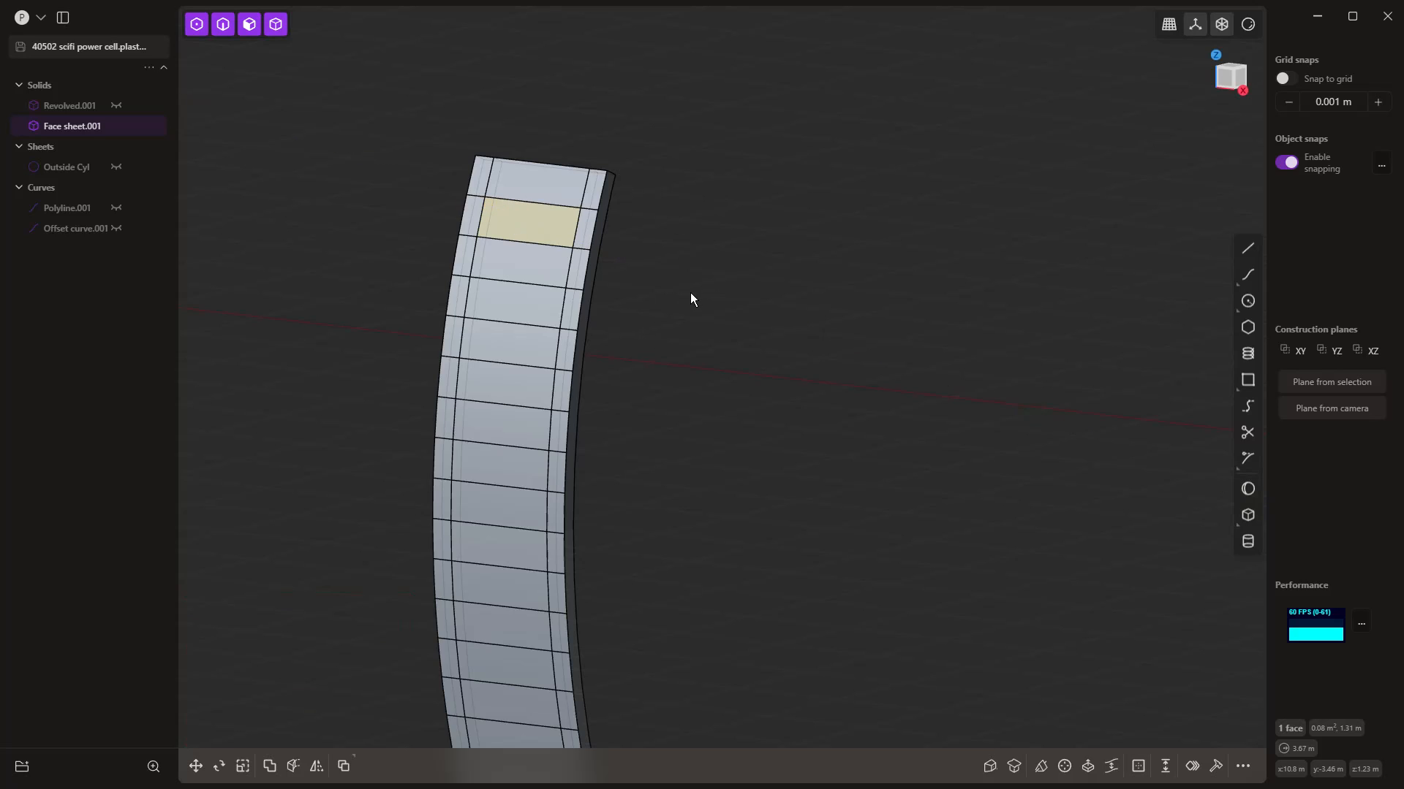
# Step: Select every second middle face along the plate, nine in all, and duplicate them in place as separate sheets
pyautogui.keyDown('shift'); pyautogui.click(529, 313); pyautogui.keyUp('shift')
pyautogui.keyDown('shift'); pyautogui.click(517, 388); pyautogui.keyUp('shift')
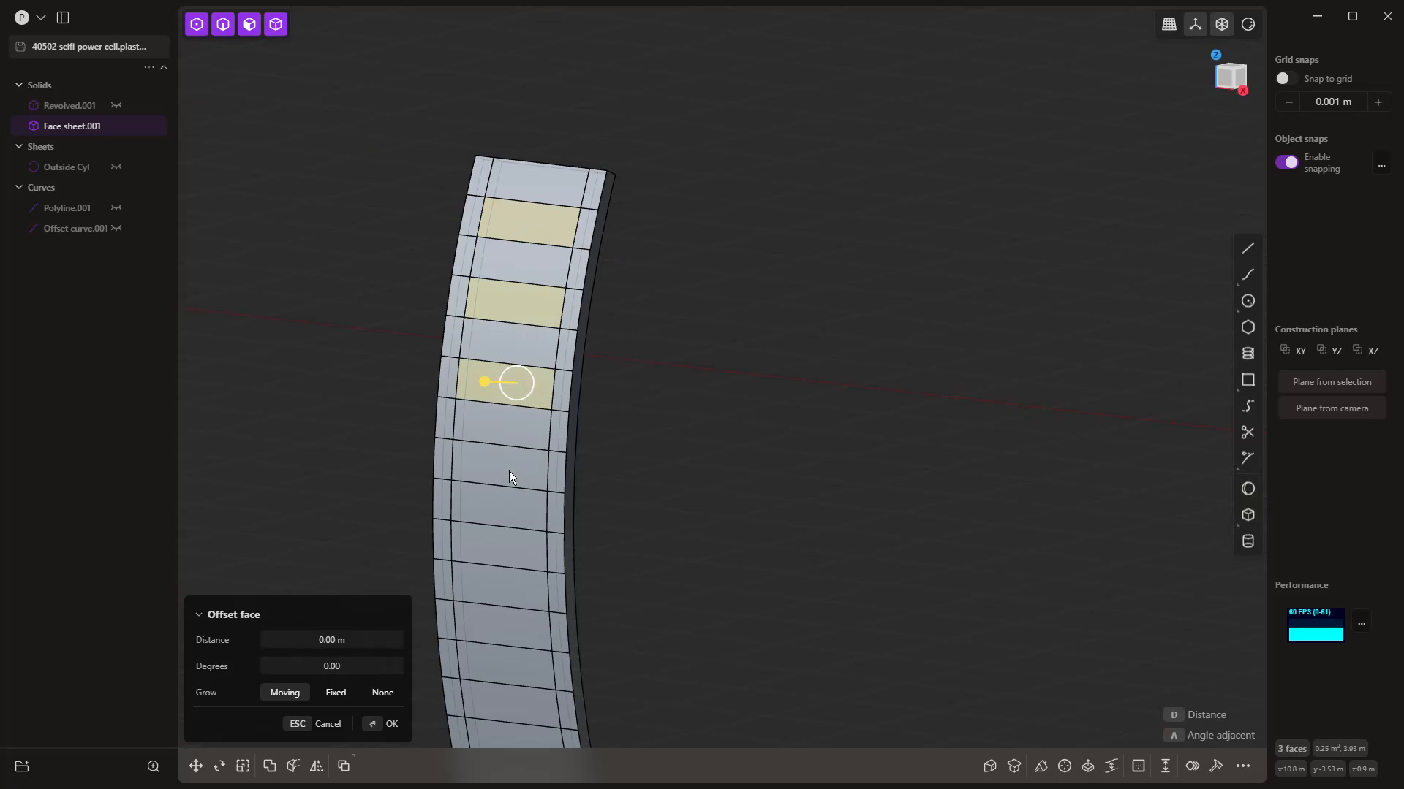
pyautogui.keyDown('shift'); pyautogui.click(510, 470); pyautogui.keyUp('shift')
pyautogui.keyDown('shift'); pyautogui.click(511, 553); pyautogui.keyUp('shift')
pyautogui.keyDown('shift'); pyautogui.click(513, 623); pyautogui.keyUp('shift')
pyautogui.keyDown('shift'); pyautogui.click(516, 698); pyautogui.keyUp('shift')
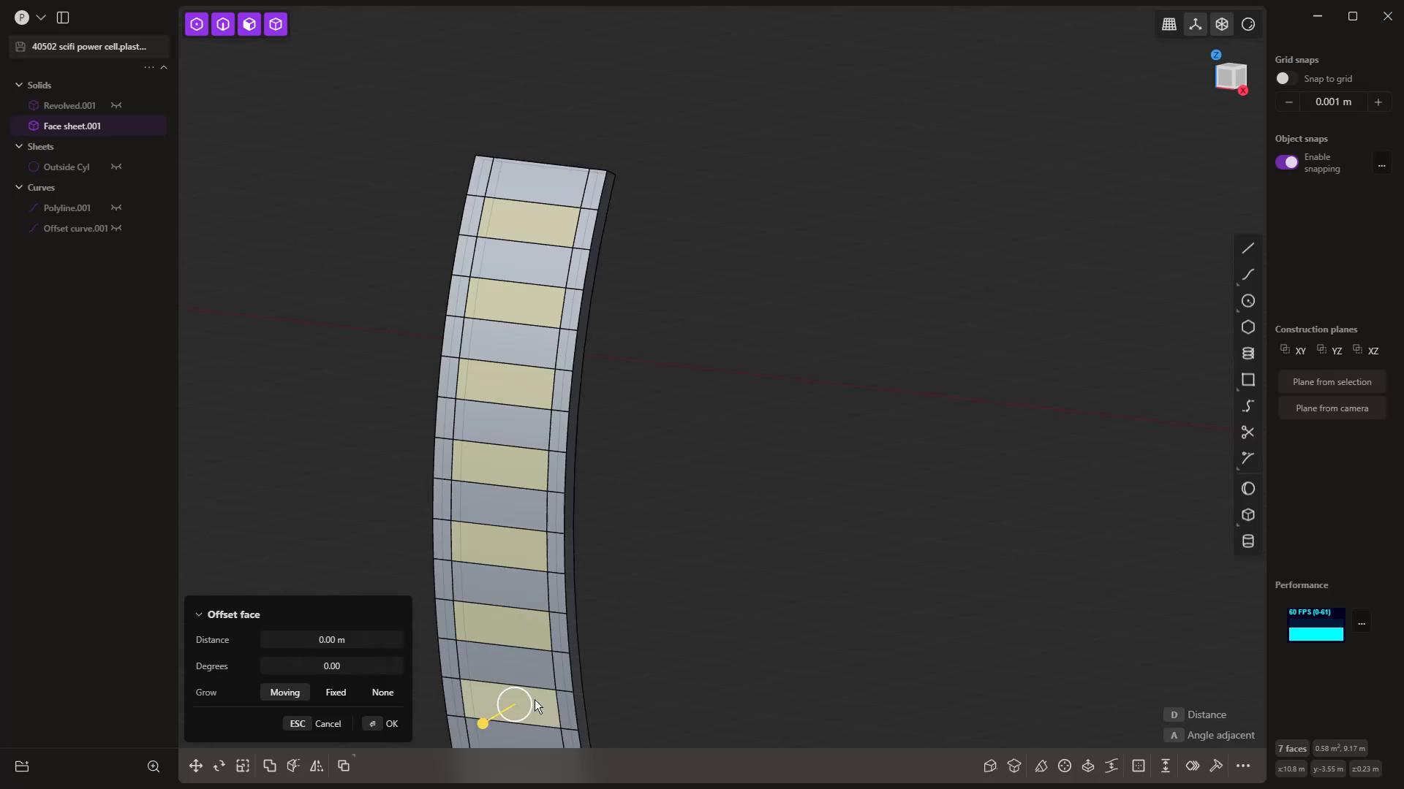
pyautogui.moveTo(670, 584); pyautogui.dragTo(666, 500, button='middle')
pyautogui.keyDown('shift'); pyautogui.click(516, 512); pyautogui.keyUp('shift')
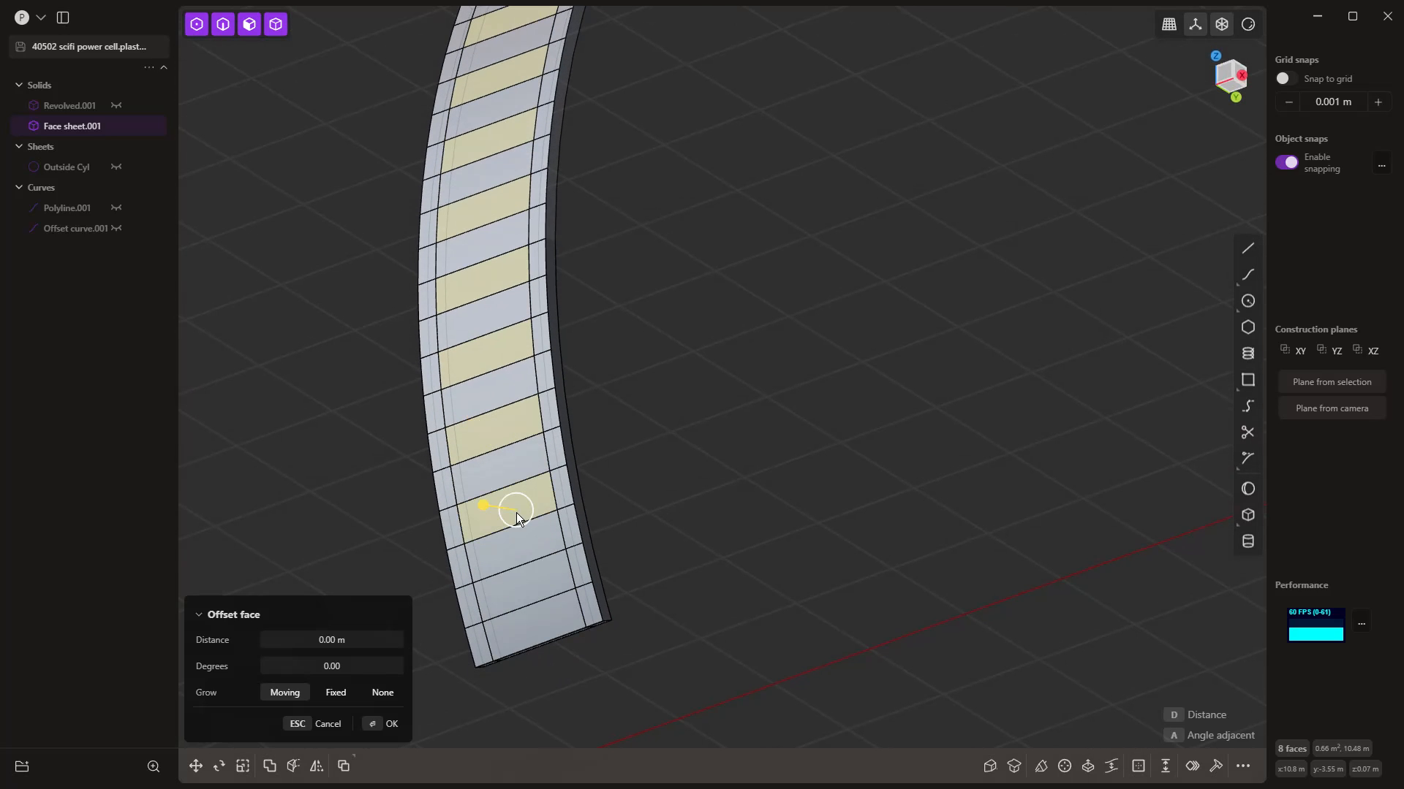
pyautogui.keyDown('shift'); pyautogui.click(525, 581); pyautogui.keyUp('shift')
pyautogui.scroll(-3, 647, 430)
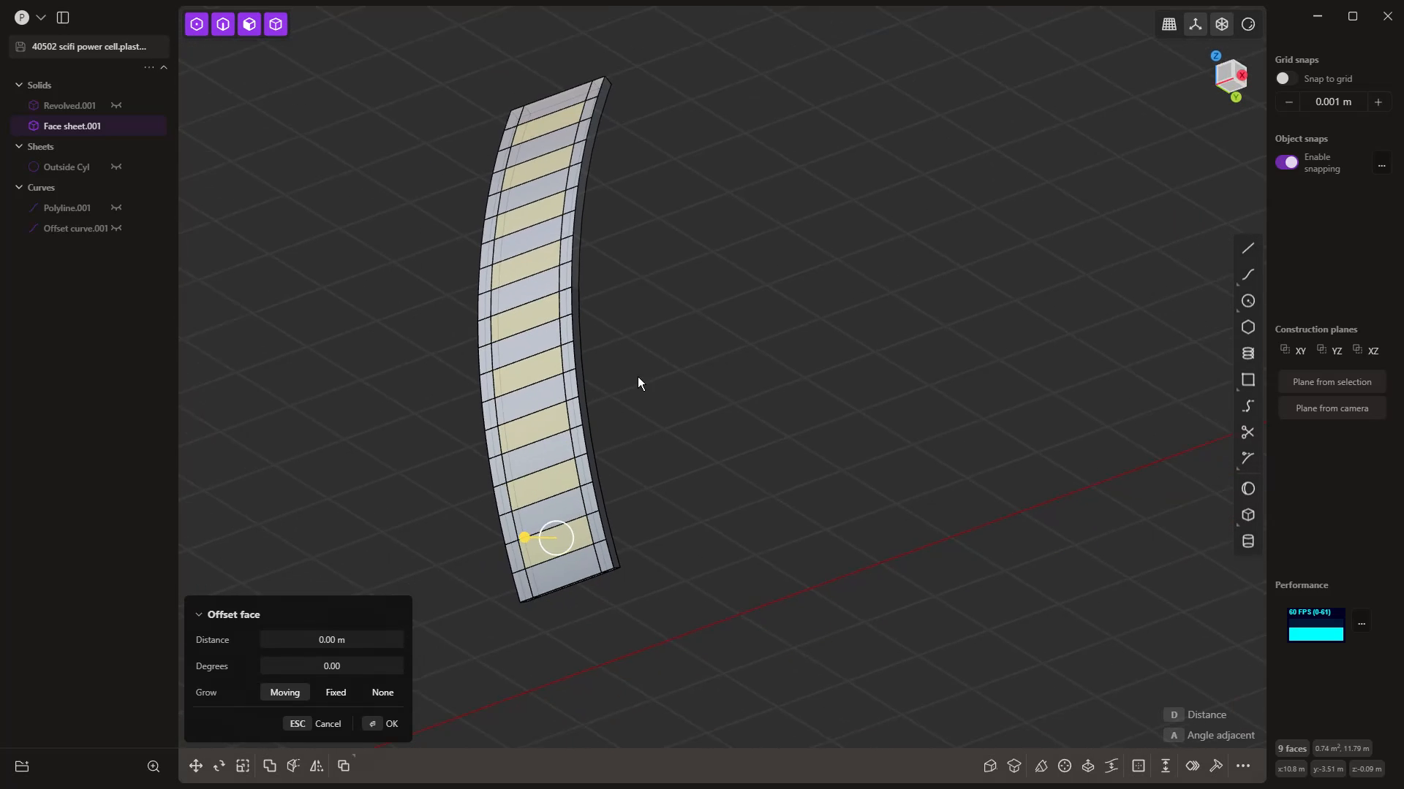
pyautogui.moveTo(638, 378); pyautogui.dragTo(650, 373, button='middle')
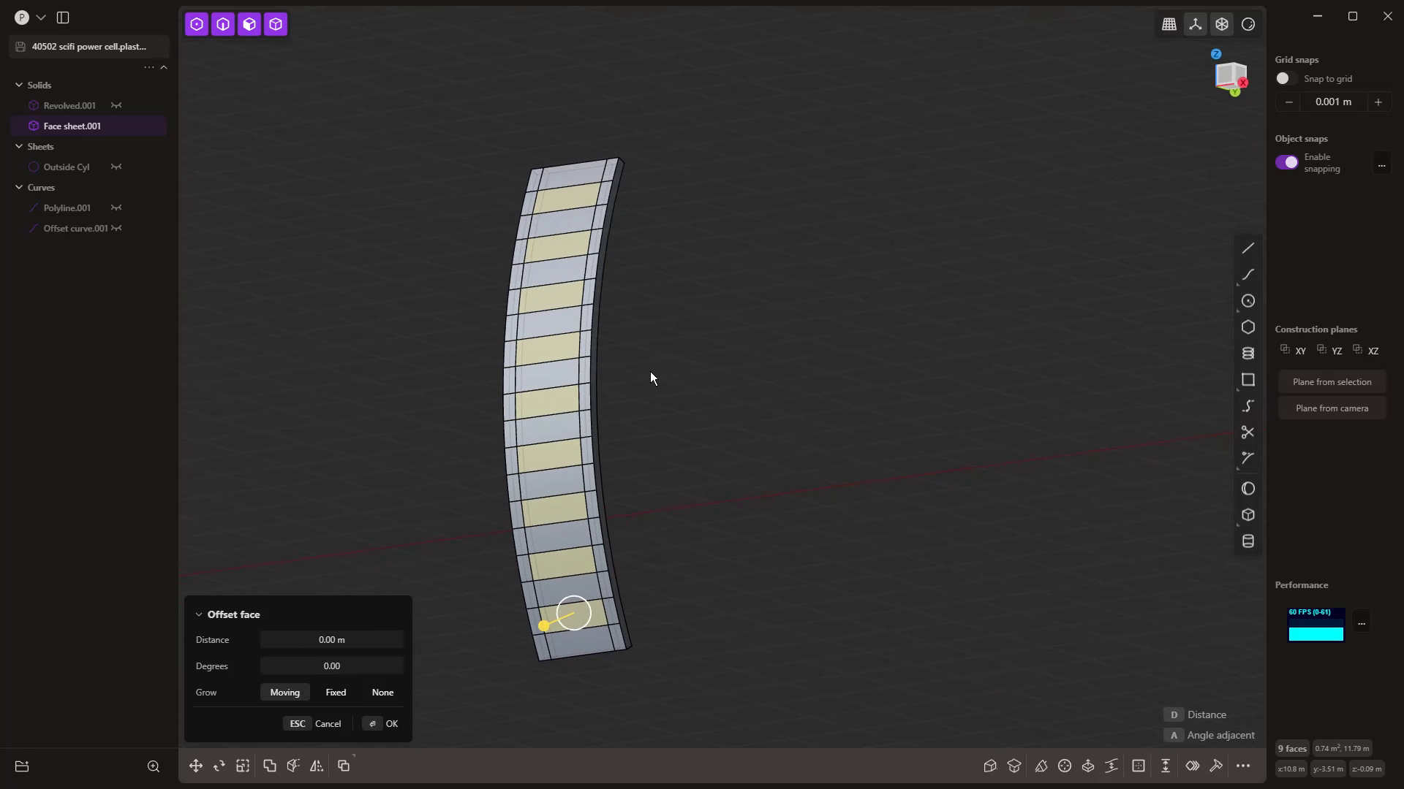
pyautogui.hotkey('shift', 'd')
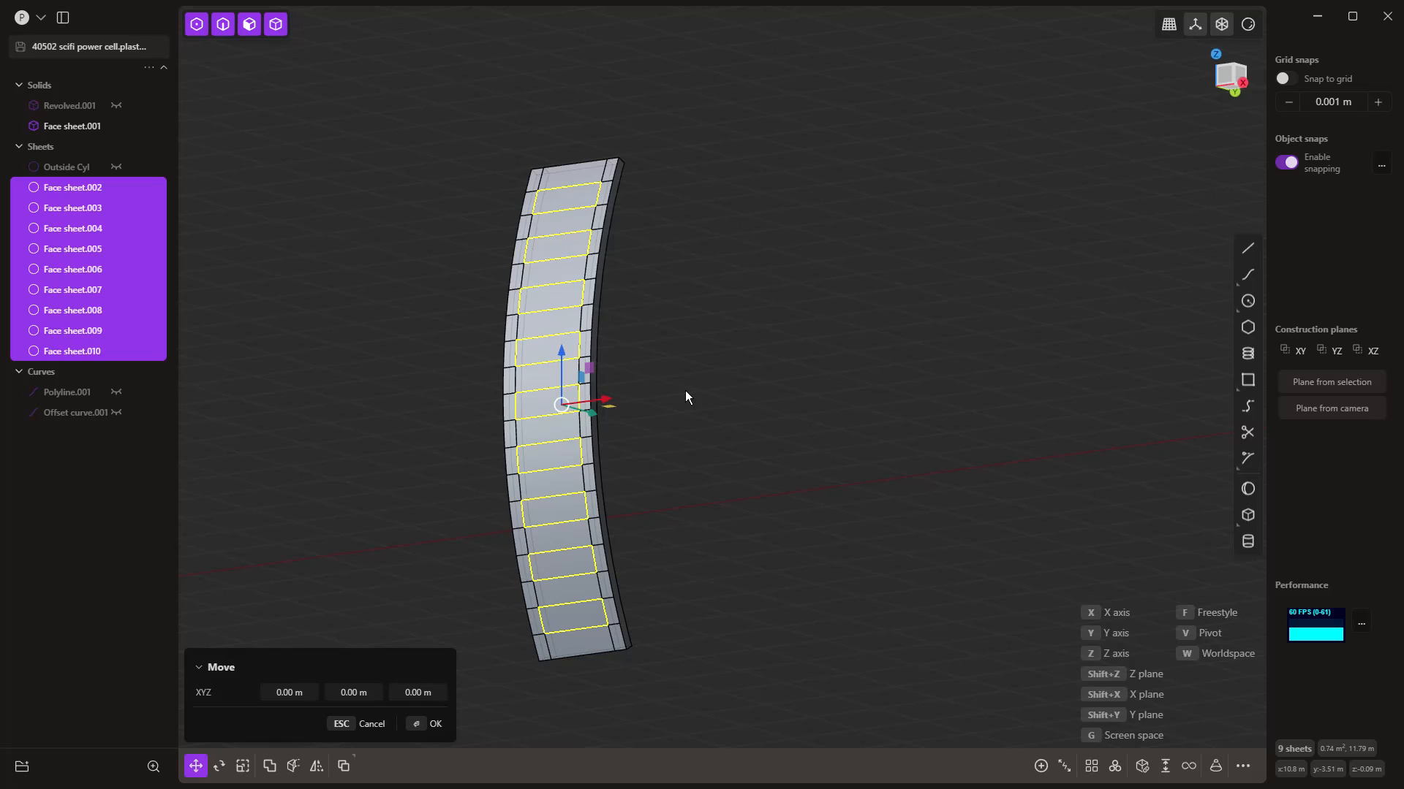
pyautogui.press('Escape')
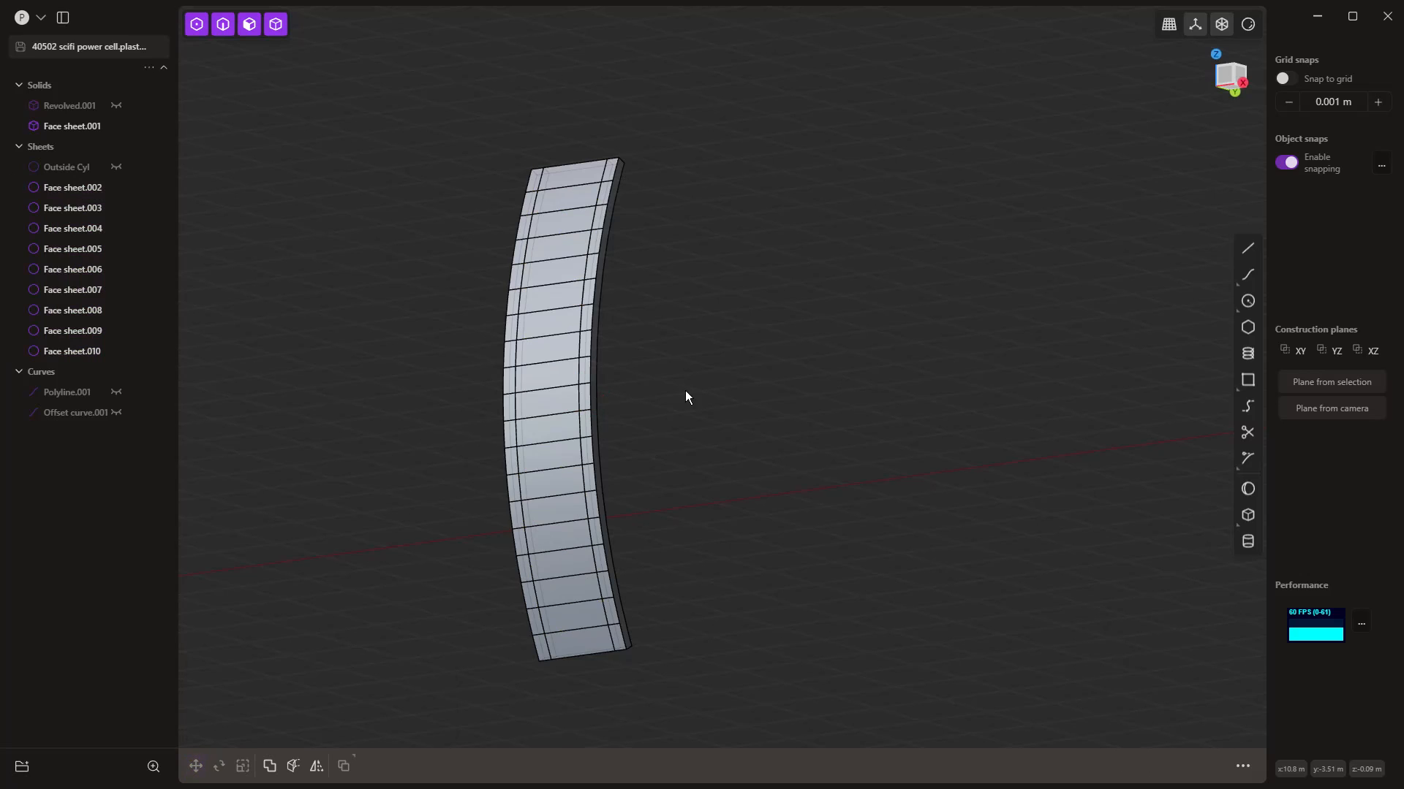
# Step: Thicken the nine duplicated sheets together into solid blocks that pass fully through the plate
pyautogui.click(61, 188)
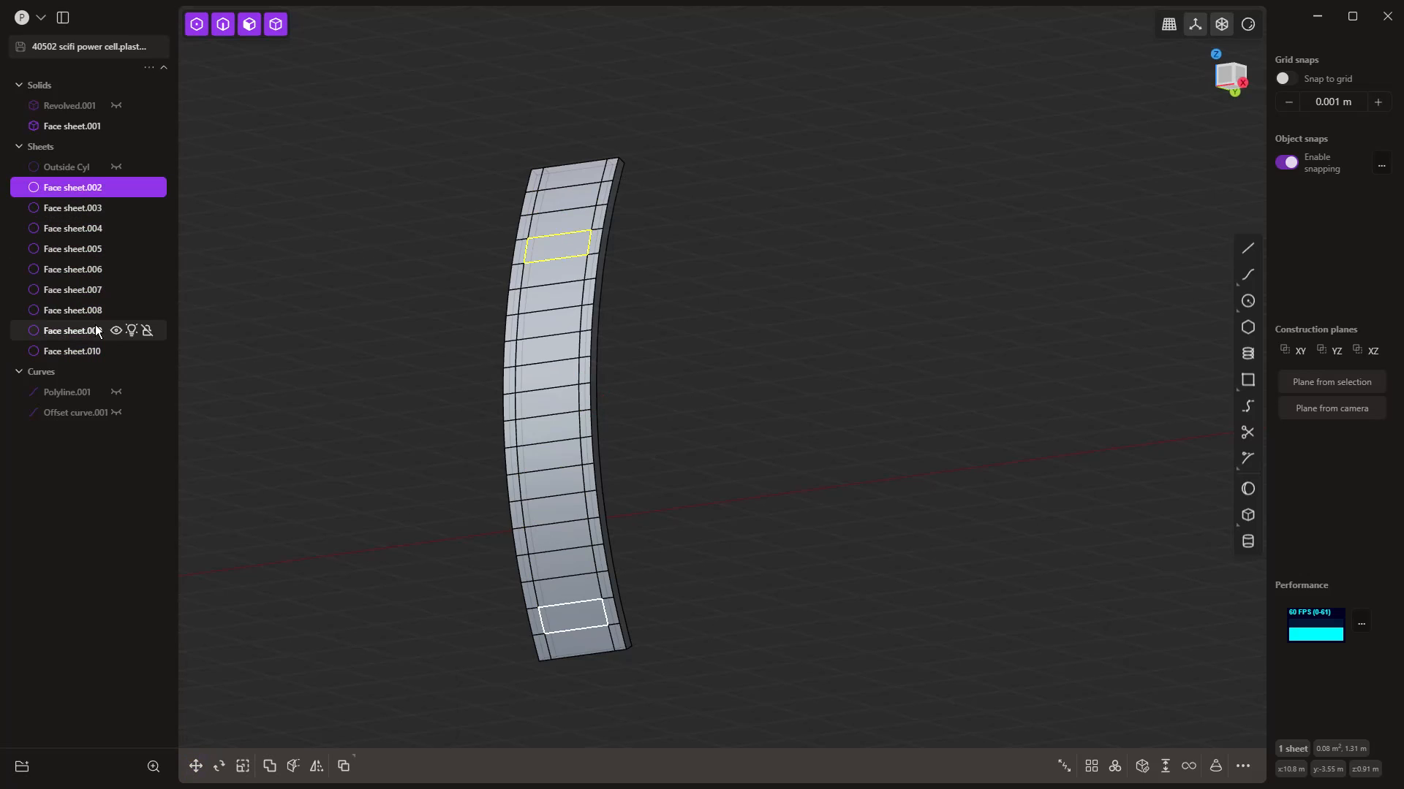
pyautogui.keyDown('shift'); pyautogui.click(81, 352); pyautogui.keyUp('shift')
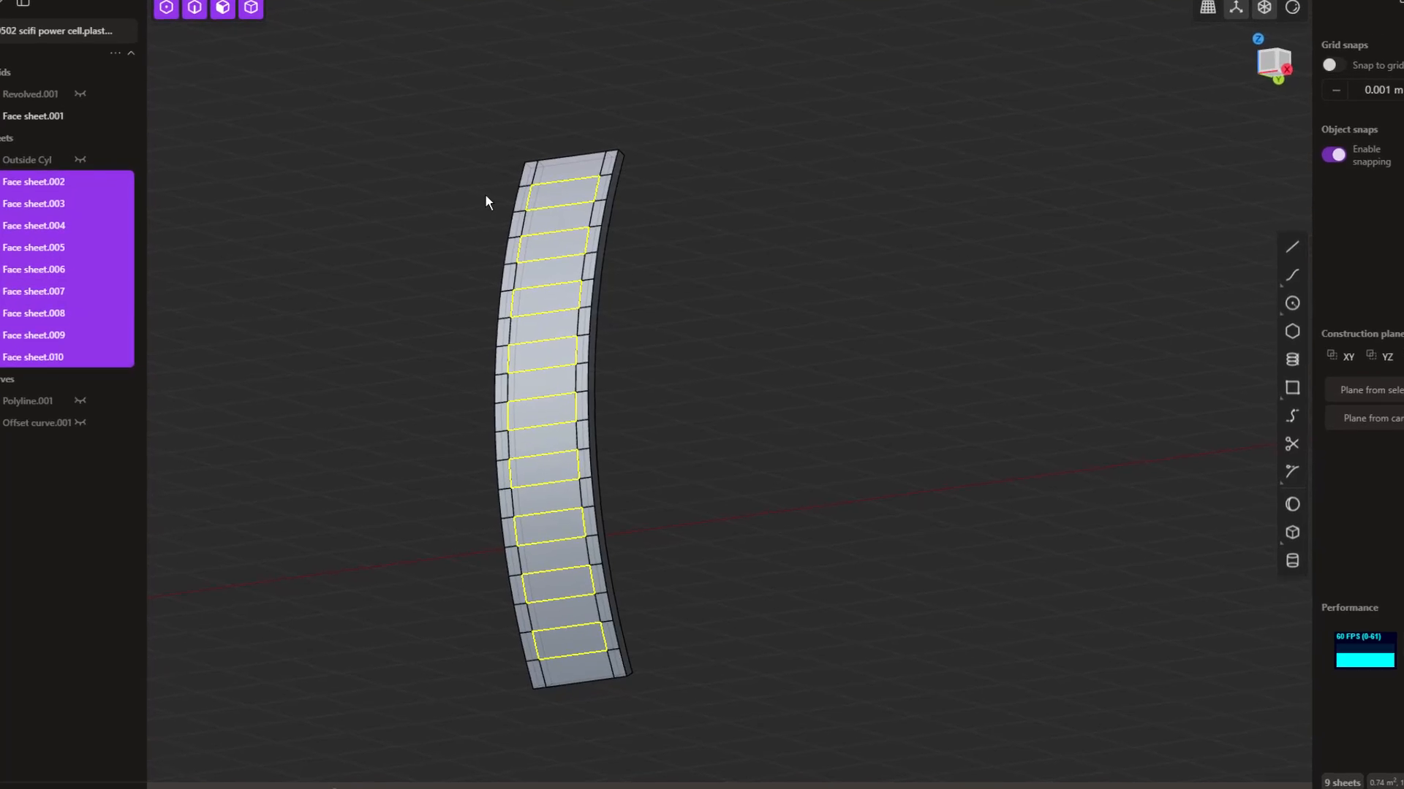
pyautogui.write('f')
pyautogui.write('thi')
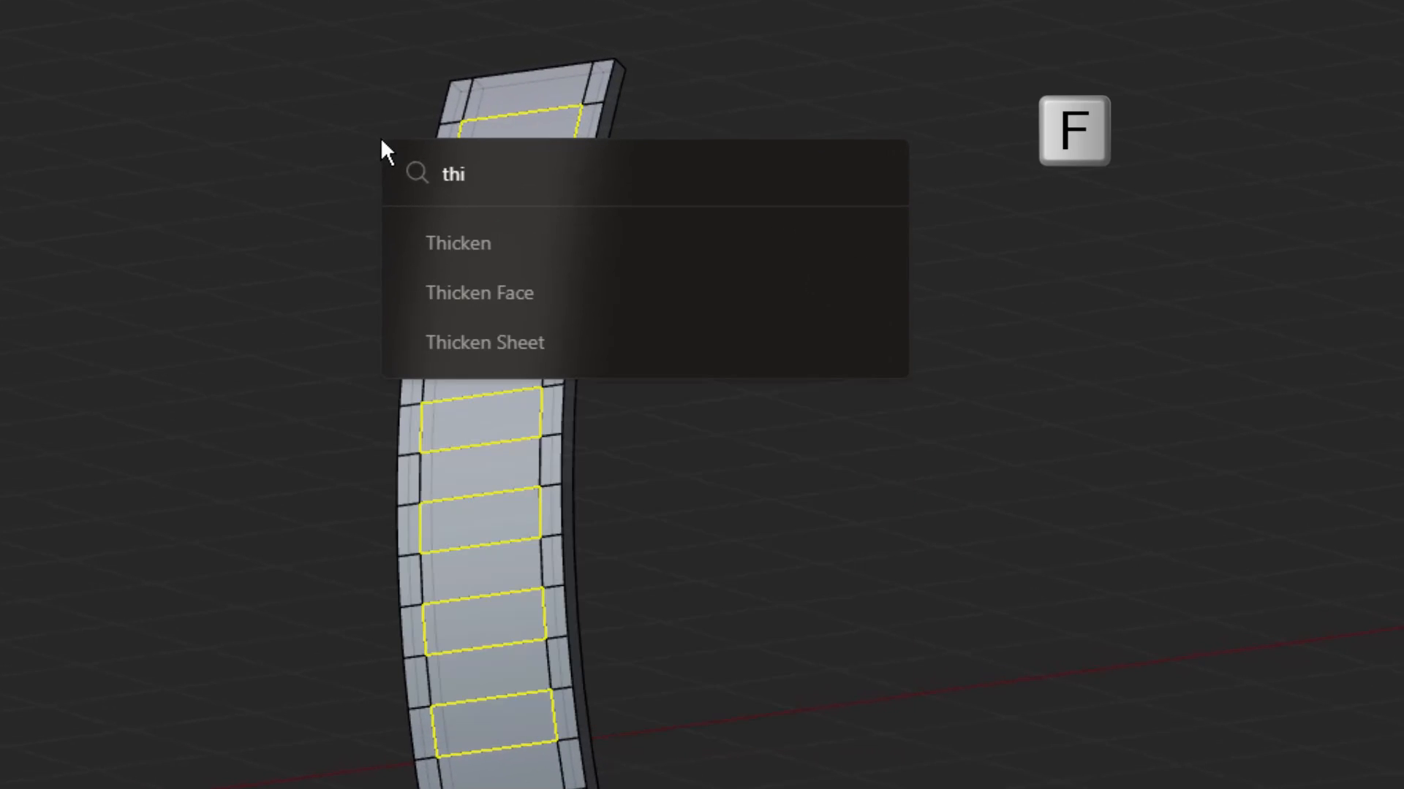
pyautogui.press('Down')
pyautogui.press('Return')
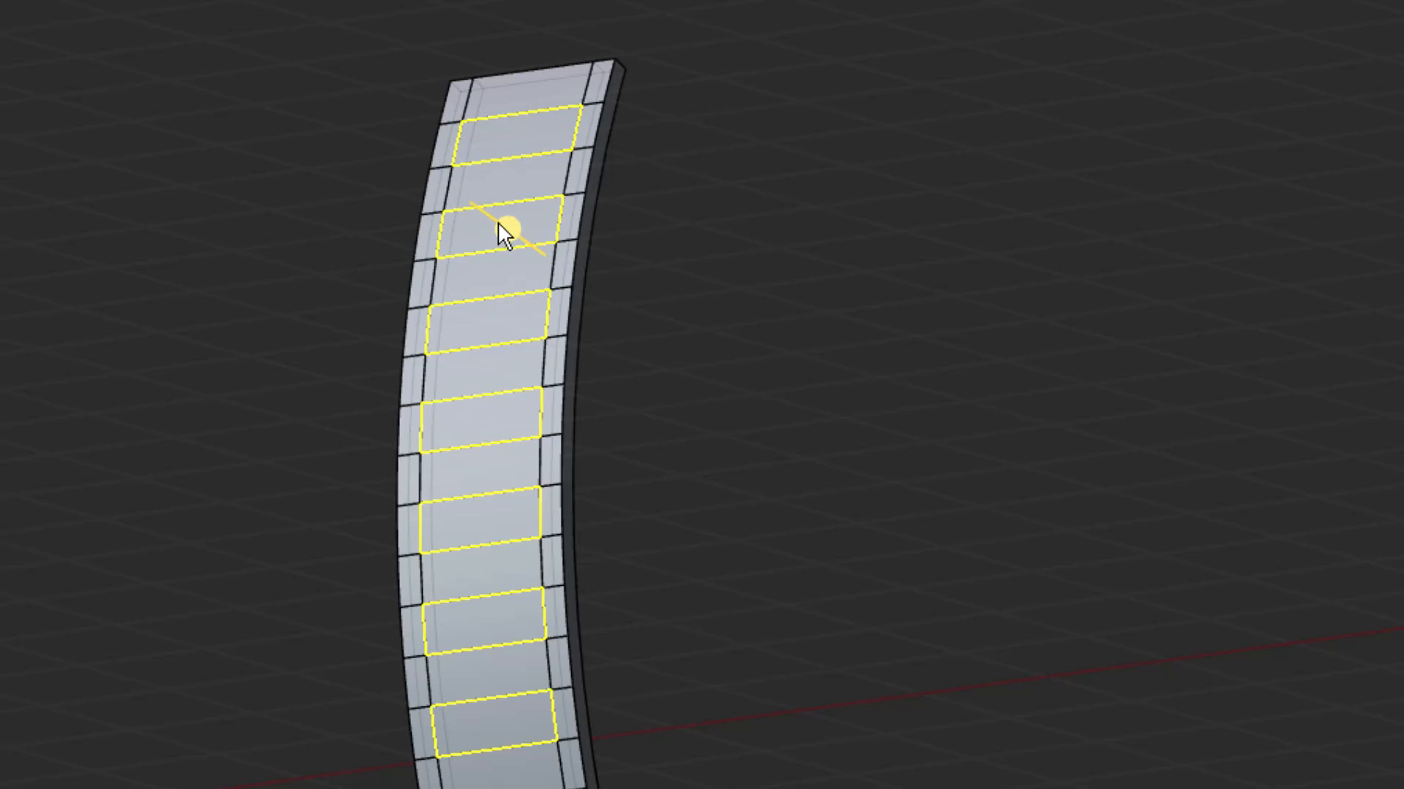
pyautogui.moveTo(501, 225); pyautogui.dragTo(554, 263)
pyautogui.click(753, 533)
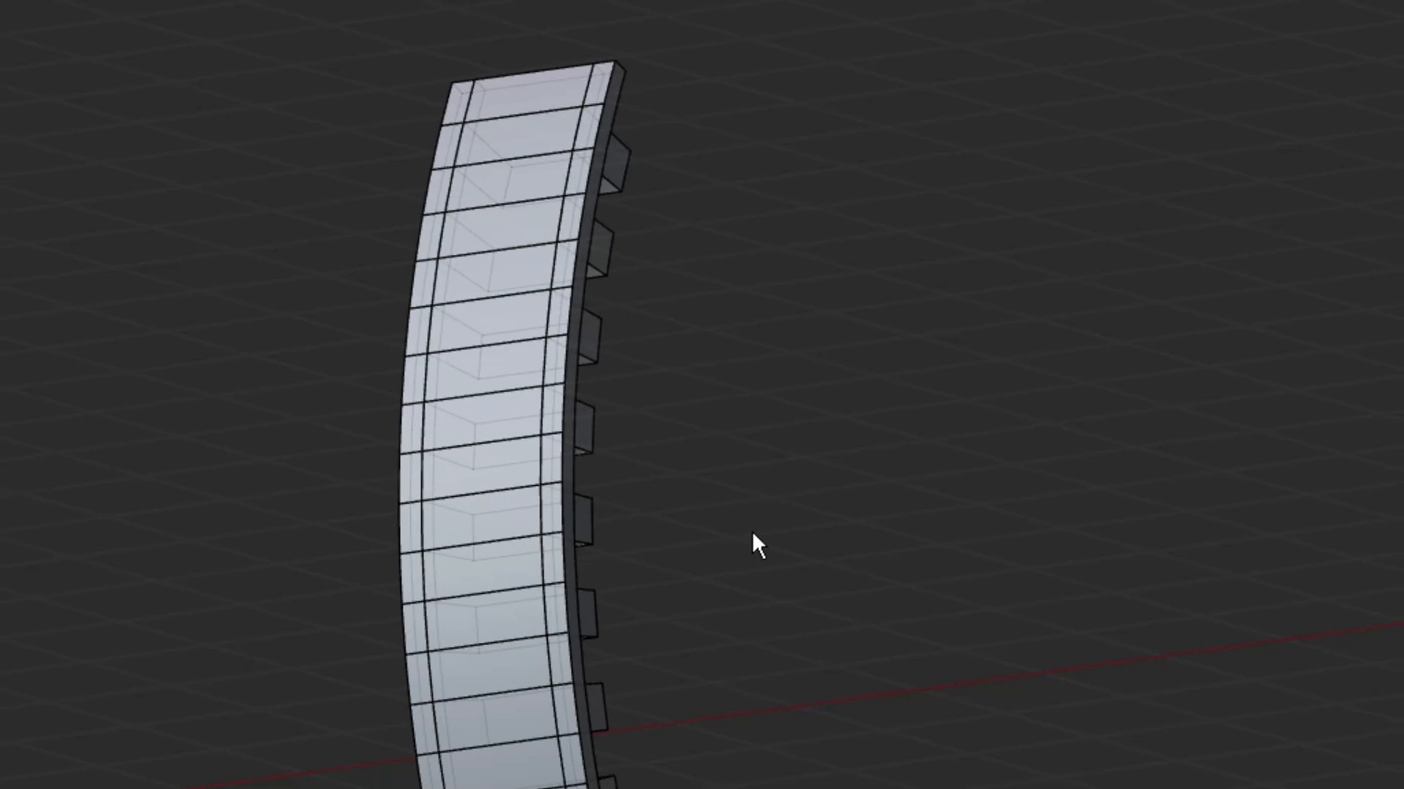
# Step: Subtract the nine blocks from the plate with a Boolean difference to cut a ladder of rectangular openings
pyautogui.click(88, 126)
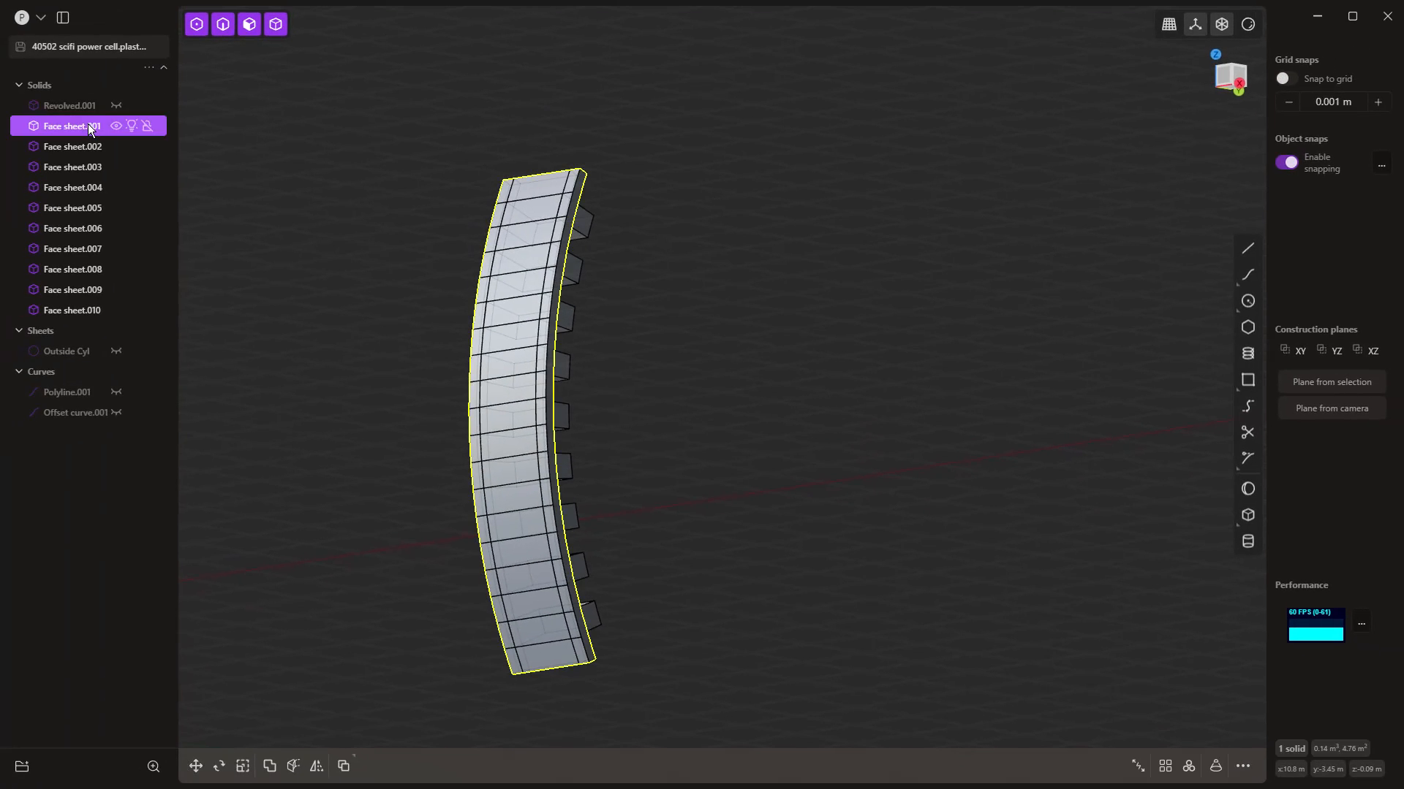
pyautogui.press('q')
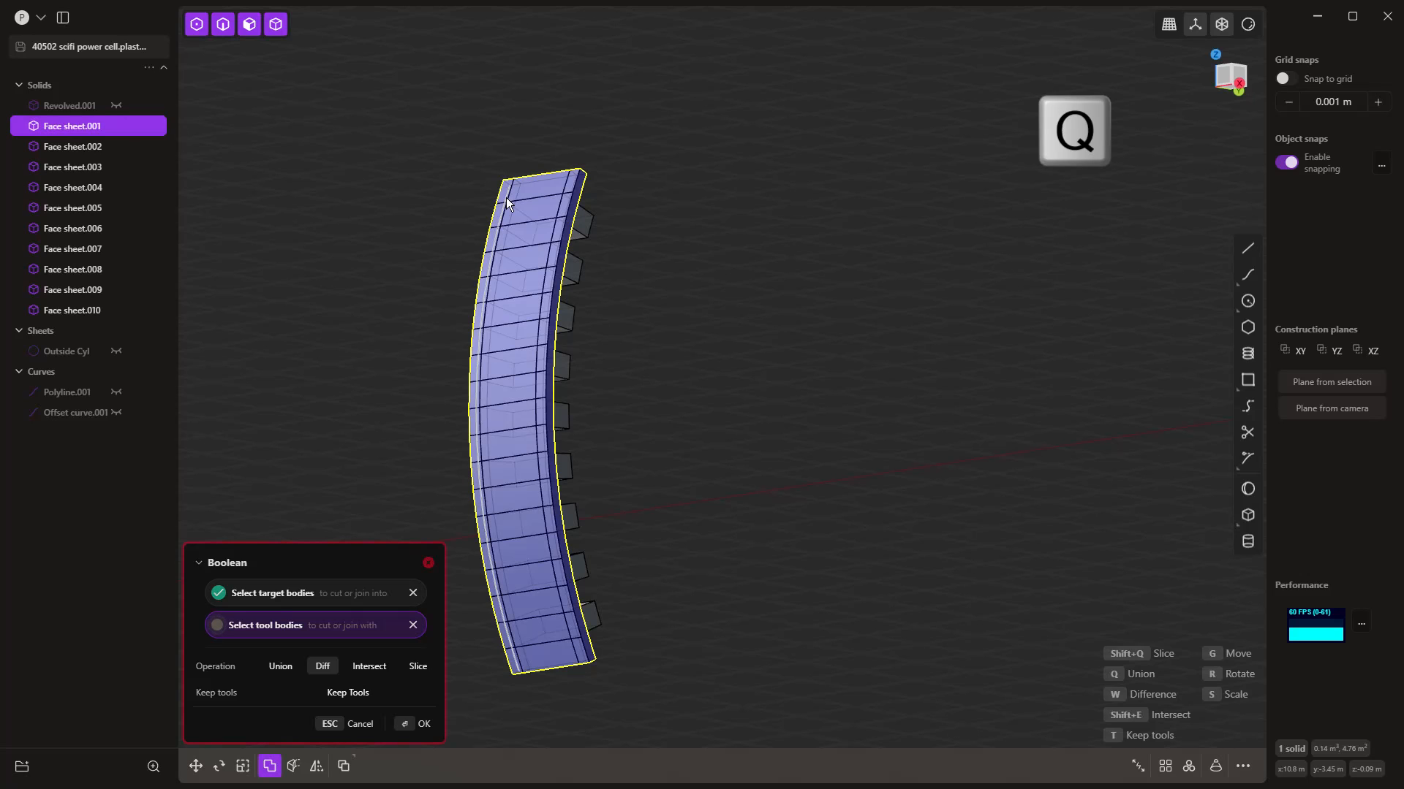
pyautogui.click(75, 146)
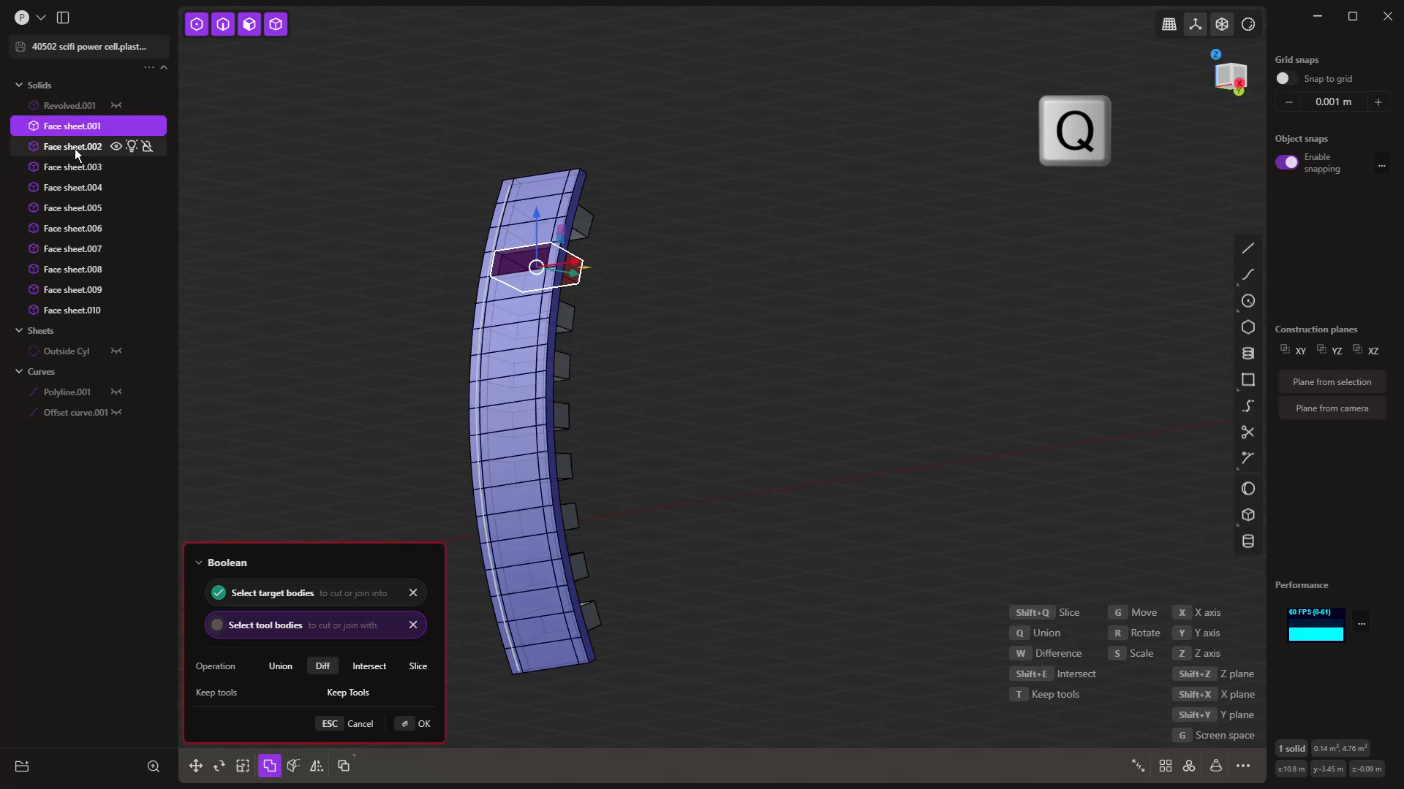
pyautogui.keyDown('shift'); pyautogui.click(91, 313); pyautogui.keyUp('shift')
pyautogui.press('Return')
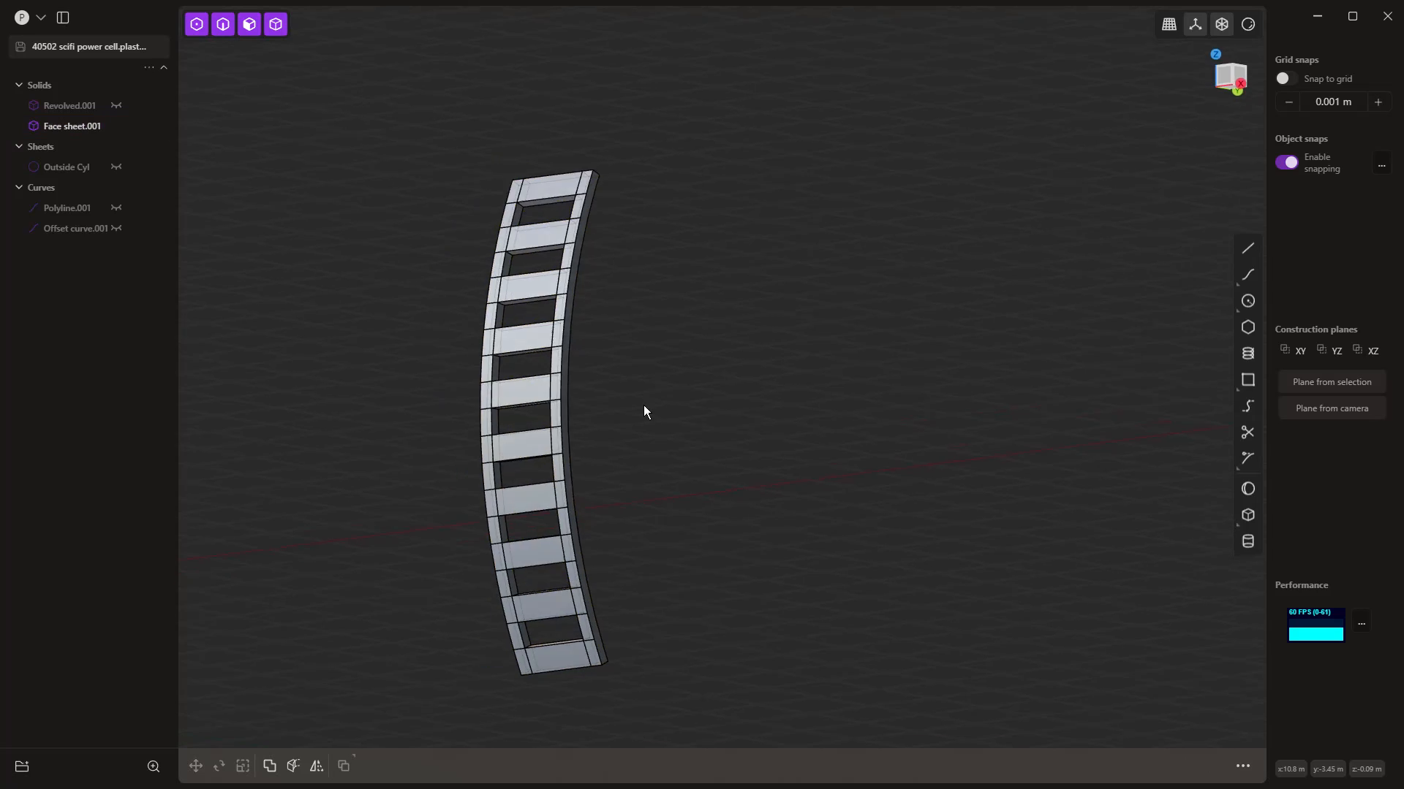
# Step: In front view, fillet the four corner edges of the plate's uppermost opening by about 0.054 m
pyautogui.moveTo(645, 411); pyautogui.dragTo(689, 438, button='middle')
pyautogui.press('KP_1')
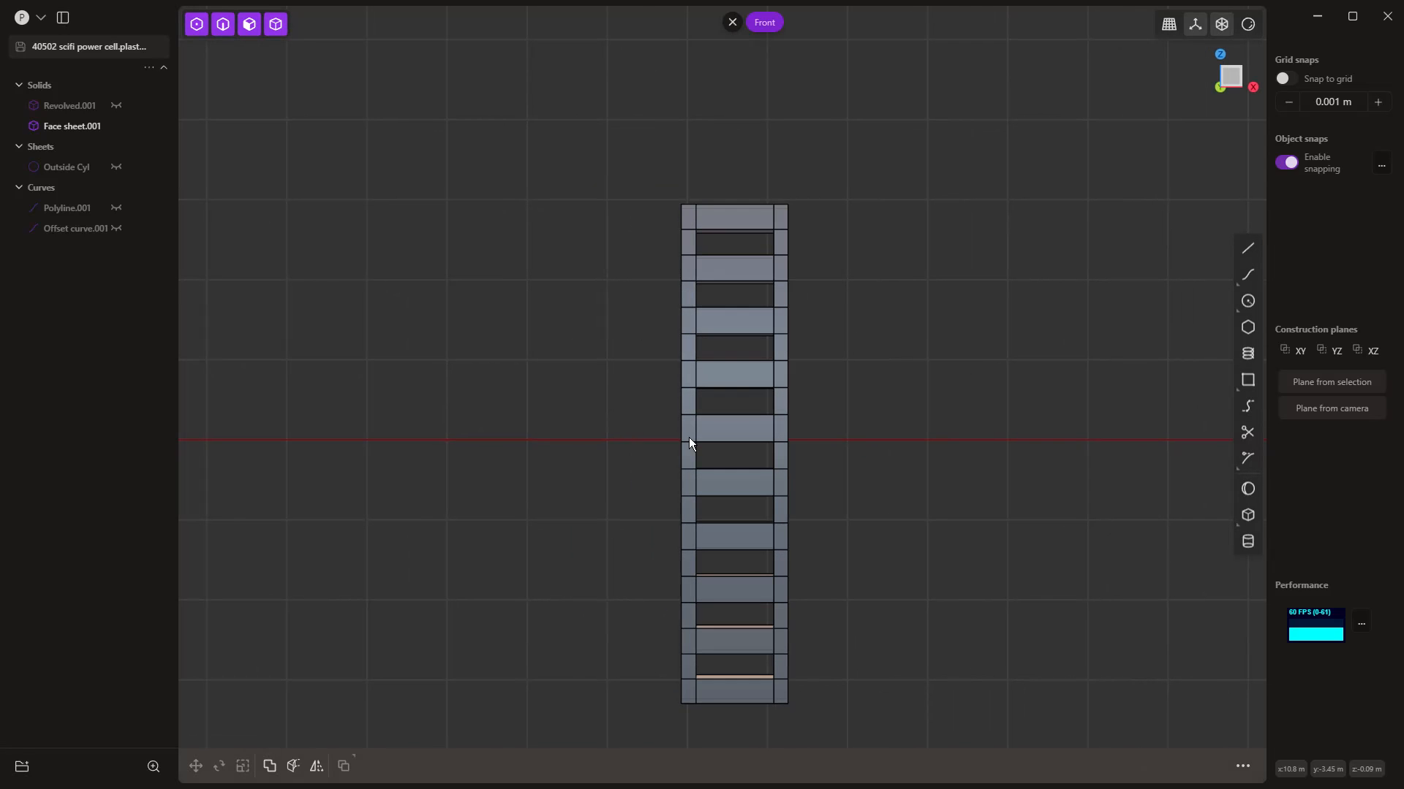
pyautogui.click(223, 24)
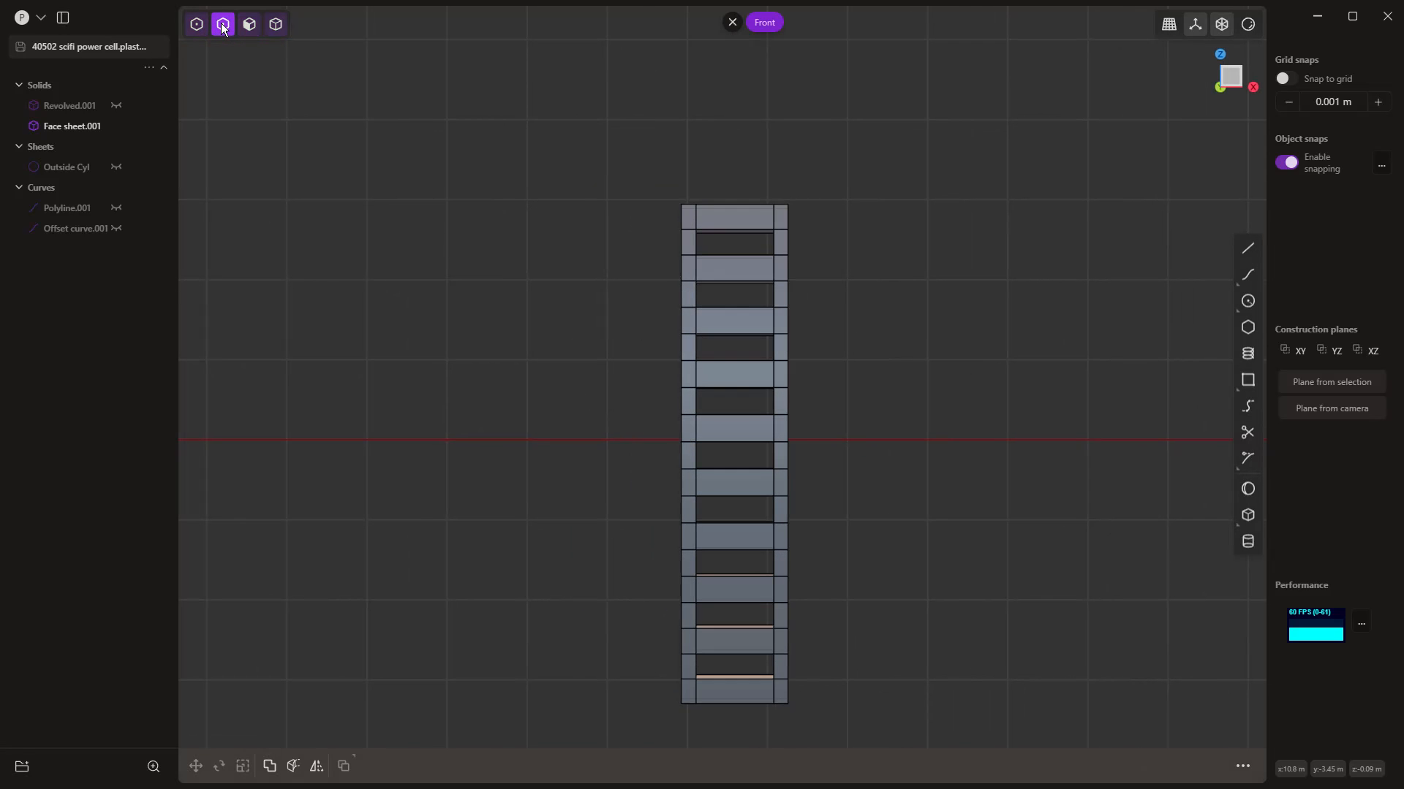
pyautogui.scroll(4, 712, 230)
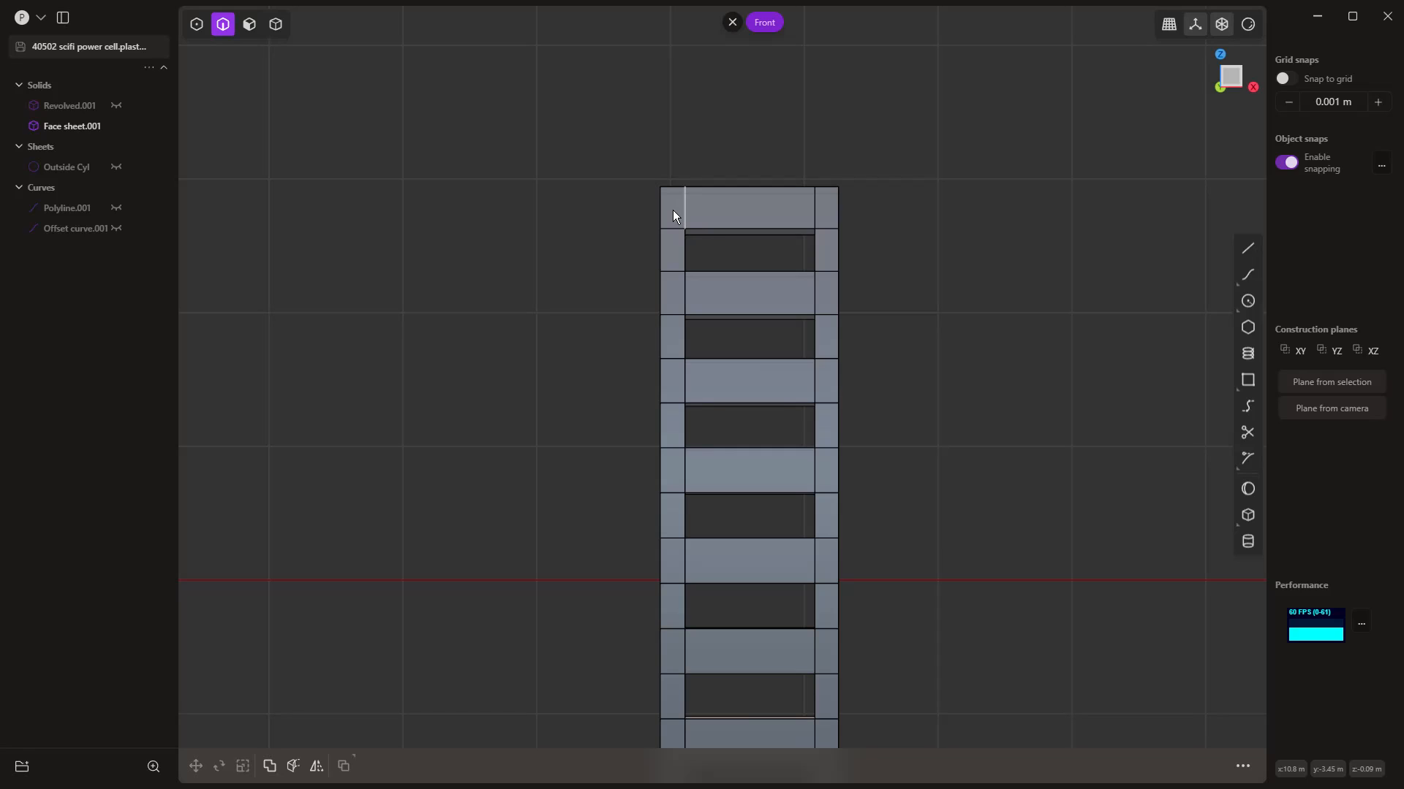
pyautogui.click(708, 249)
pyautogui.press('f')
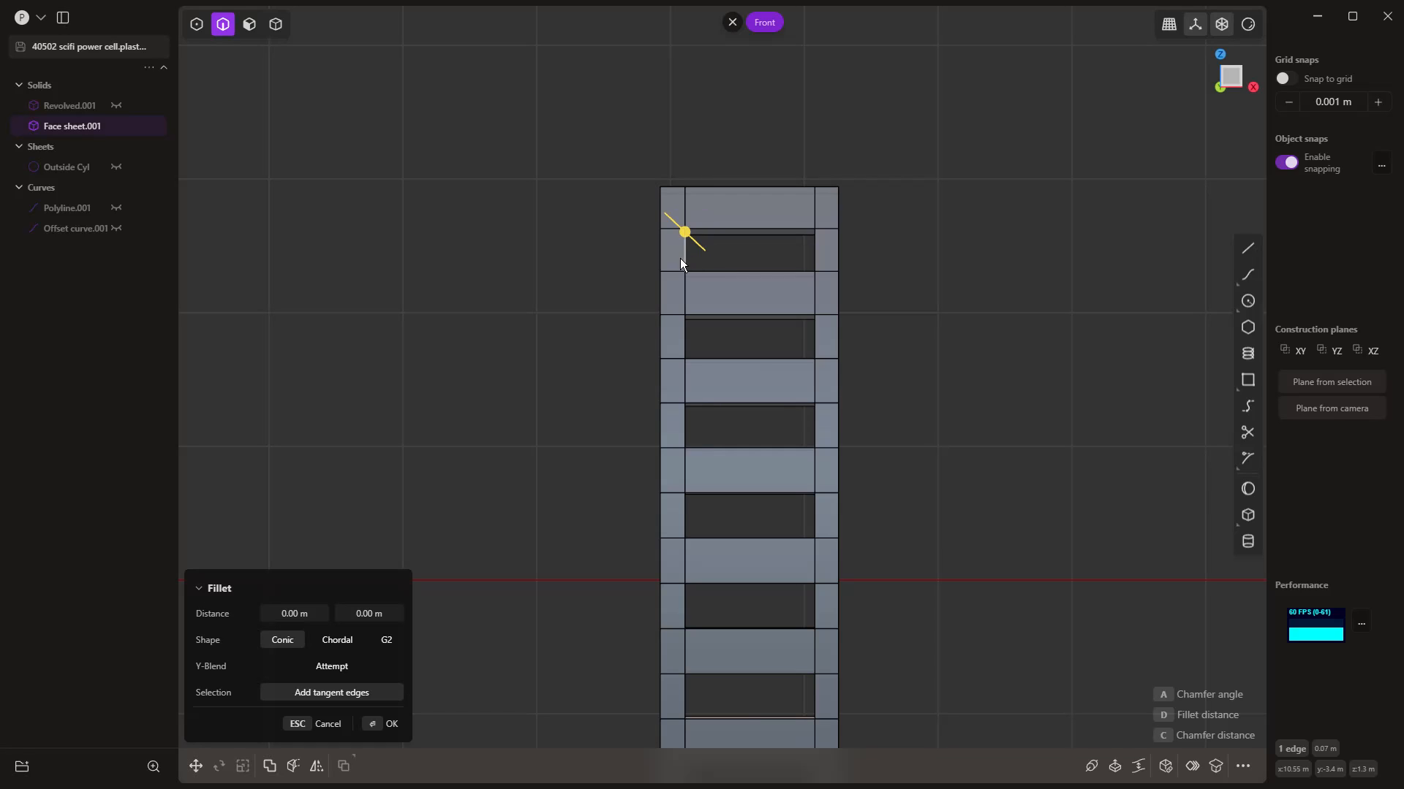
pyautogui.keyDown('shift'); pyautogui.click(702, 284); pyautogui.keyUp('shift')
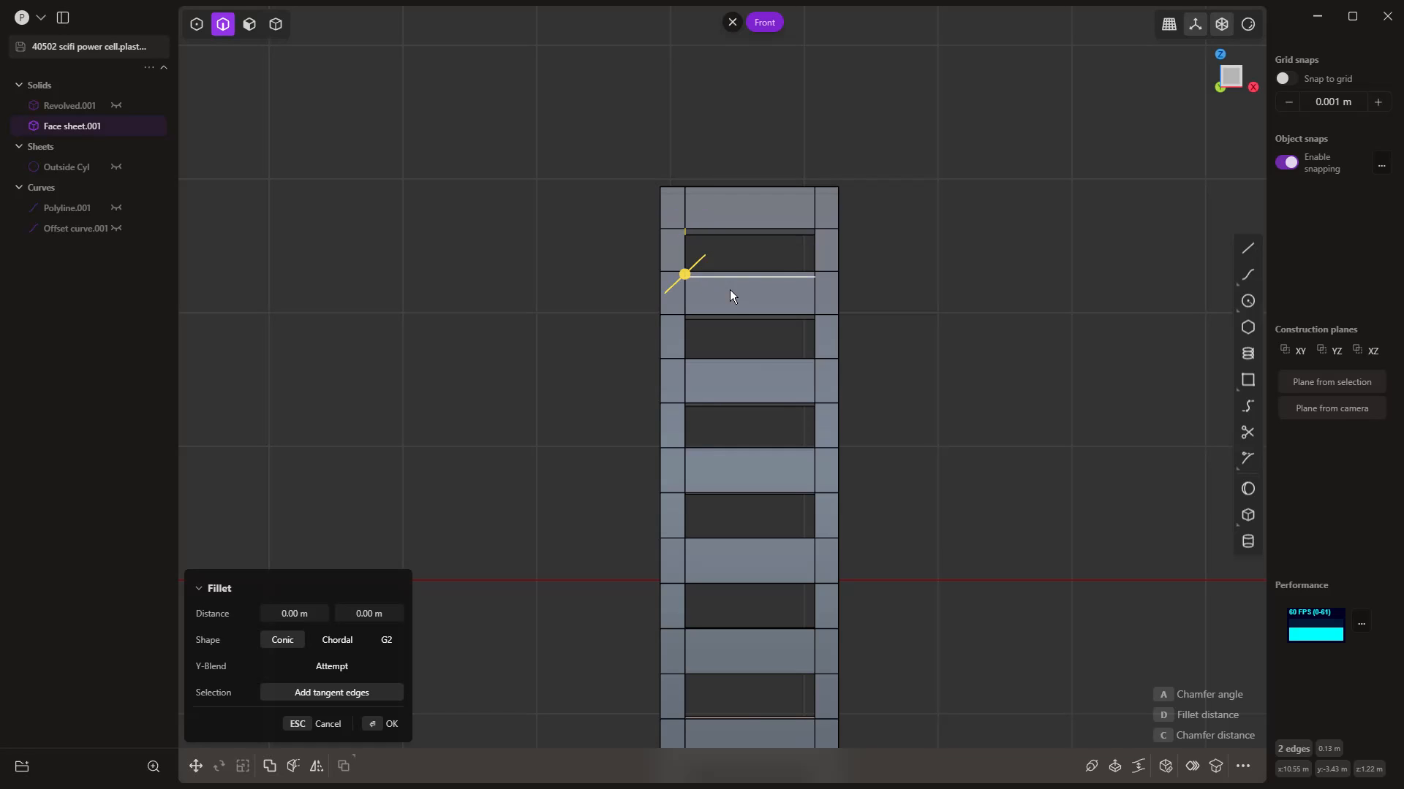
pyautogui.keyDown('shift'); pyautogui.click(821, 244); pyautogui.keyUp('shift')
pyautogui.keyDown('shift'); pyautogui.click(820, 280); pyautogui.keyUp('shift')
pyautogui.moveTo(816, 273); pyautogui.dragTo(807, 267)
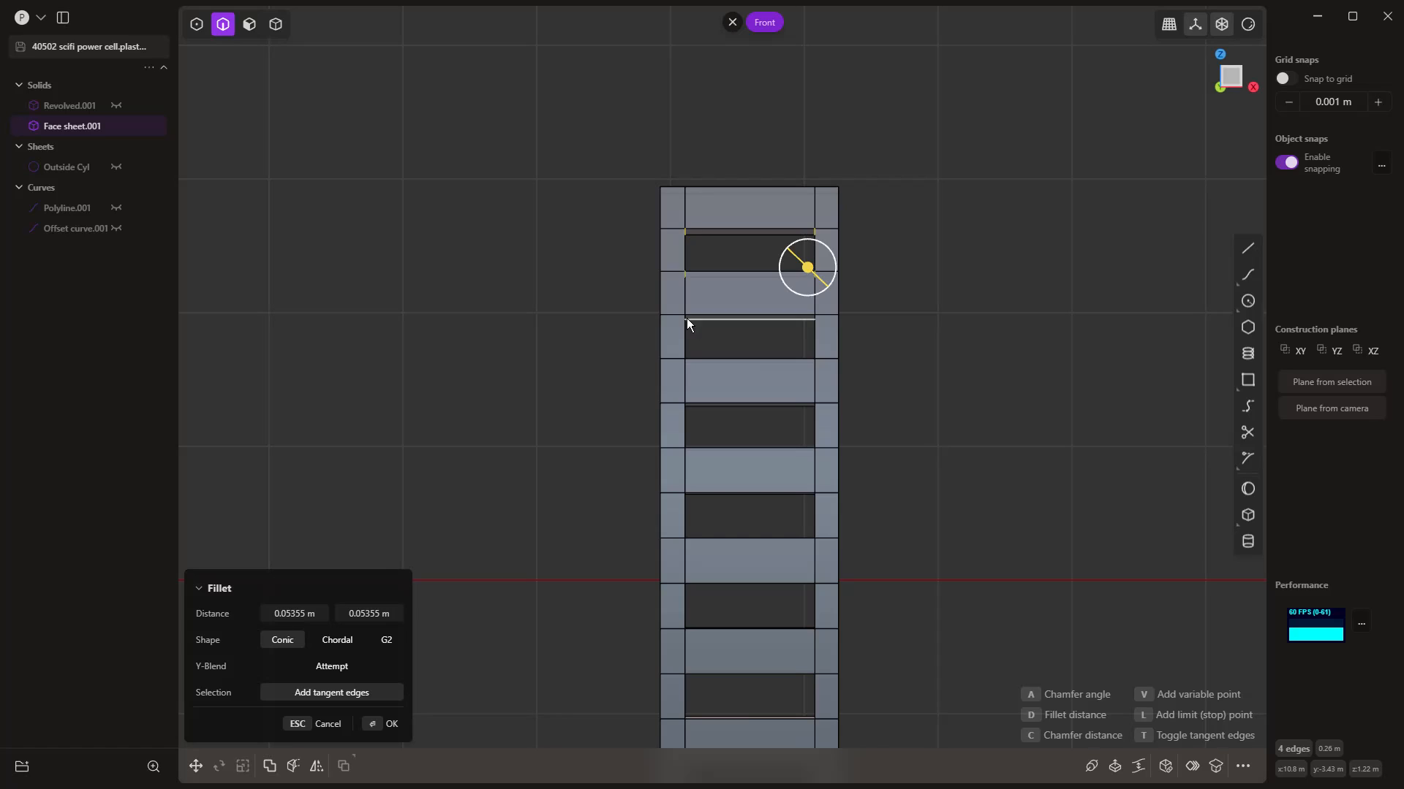
# Step: Add the corner edges of the remaining openings and the plate's four outer corners to the fillet of about 0.054 m
pyautogui.press('ctrl')
pyautogui.keyDown('shift'); pyautogui.moveTo(875, 571); pyautogui.dragTo(869, 364, button='middle'); pyautogui.keyUp('shift')
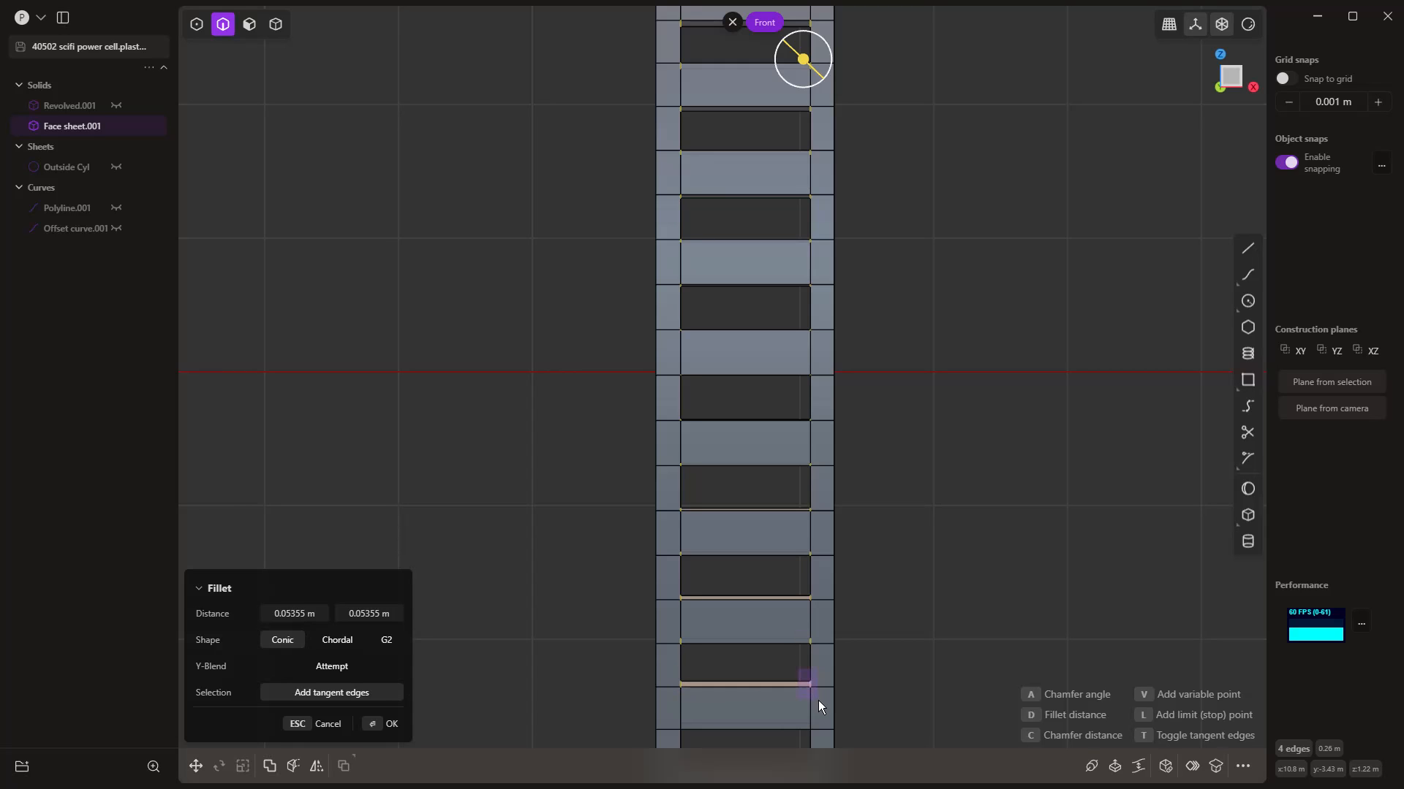
pyautogui.keyDown('shift'); pyautogui.moveTo(818, 701); pyautogui.dragTo(819, 703); pyautogui.keyUp('shift')
pyautogui.keyDown('shift'); pyautogui.moveTo(875, 666); pyautogui.dragTo(889, 415, button='middle'); pyautogui.keyUp('shift')
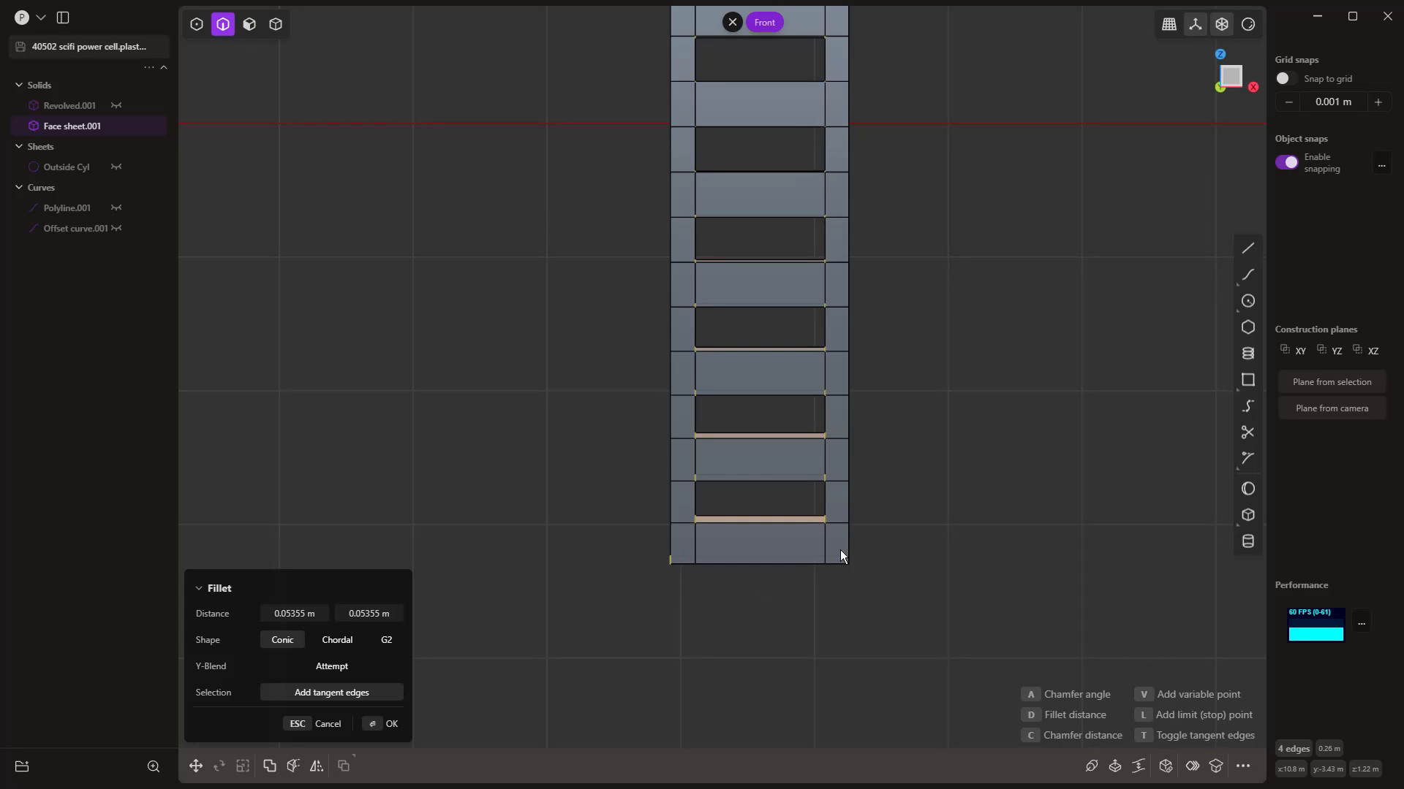
pyautogui.keyDown('shift'); pyautogui.moveTo(871, 585); pyautogui.dragTo(873, 587); pyautogui.keyUp('shift')
pyautogui.scroll(-8, 801, 636)
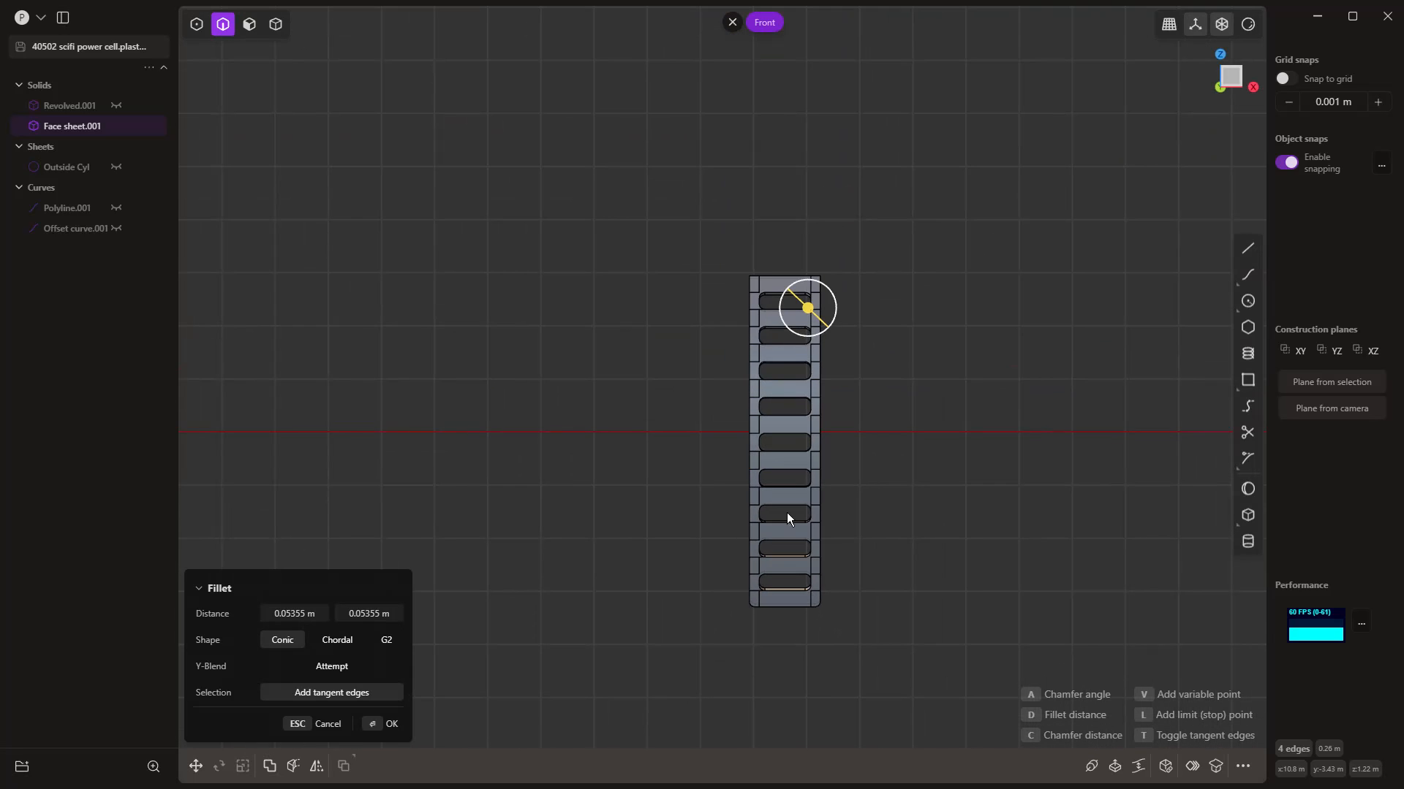
pyautogui.scroll(3, 769, 267)
pyautogui.scroll(2, 757, 266)
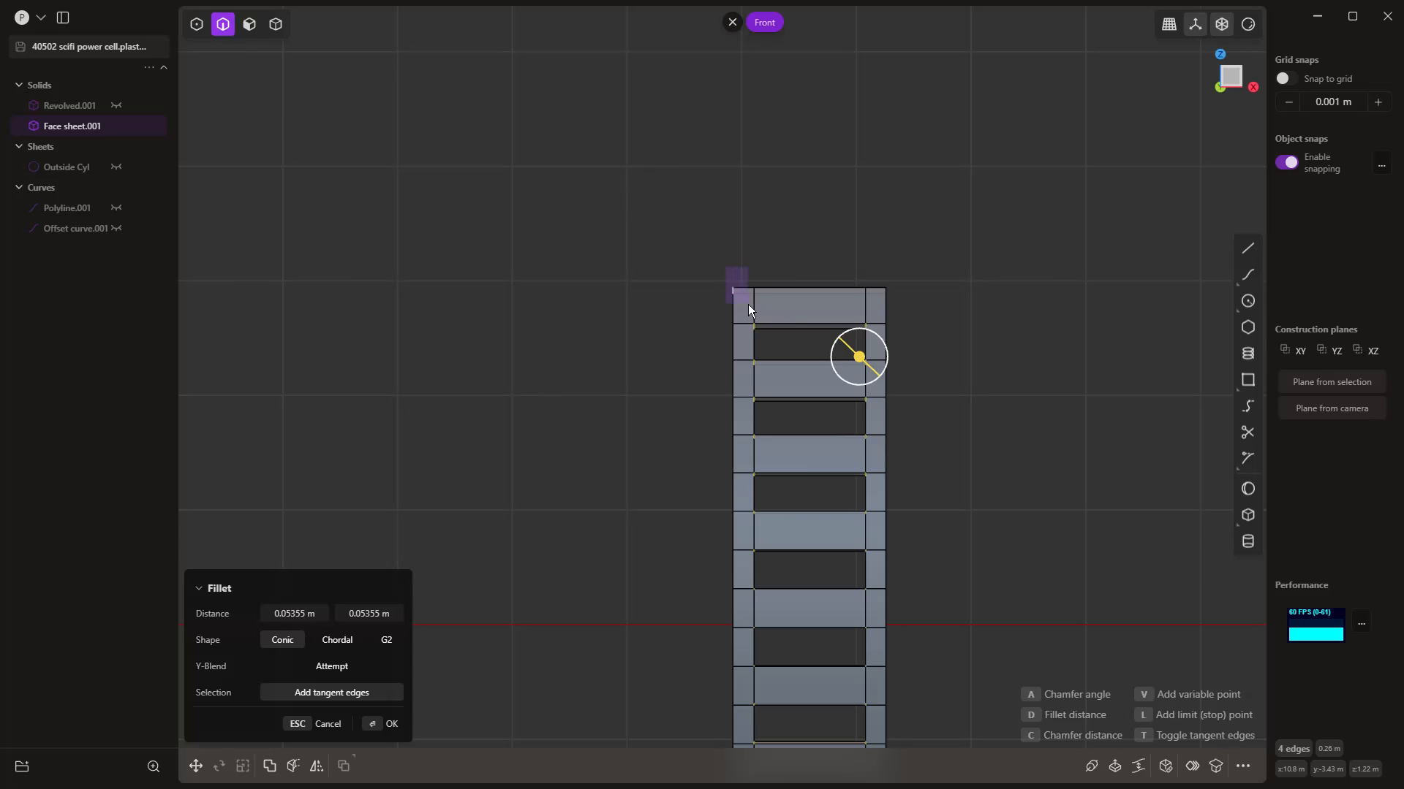
pyautogui.press('Return')
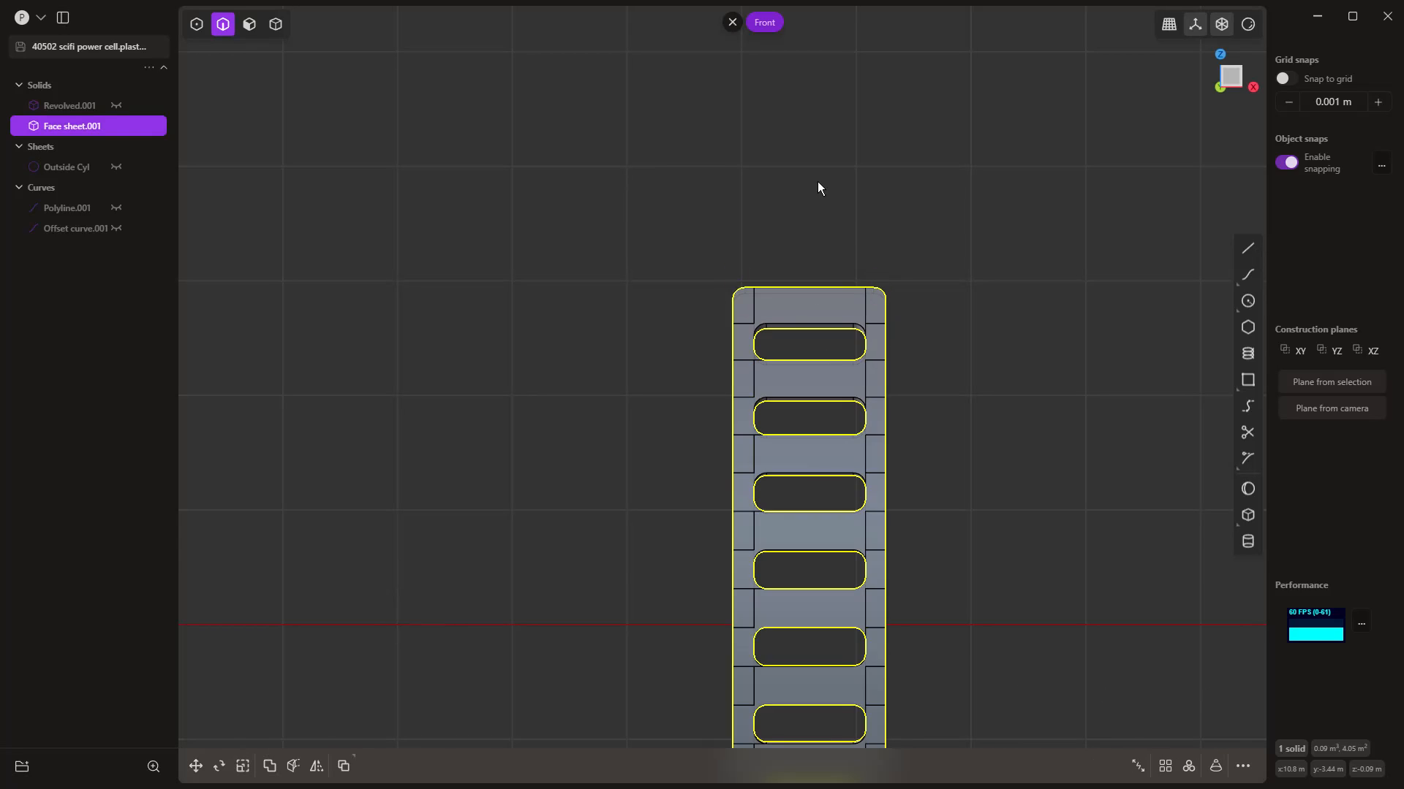
# Step: Delete the two small split faces at the plate's upper corners to merge them into the surrounding front face
pyautogui.scroll(-4, 861, 234)
pyautogui.click(933, 521)
pyautogui.moveTo(933, 520); pyautogui.dragTo(877, 410, button='middle')
pyautogui.scroll(5, 838, 275)
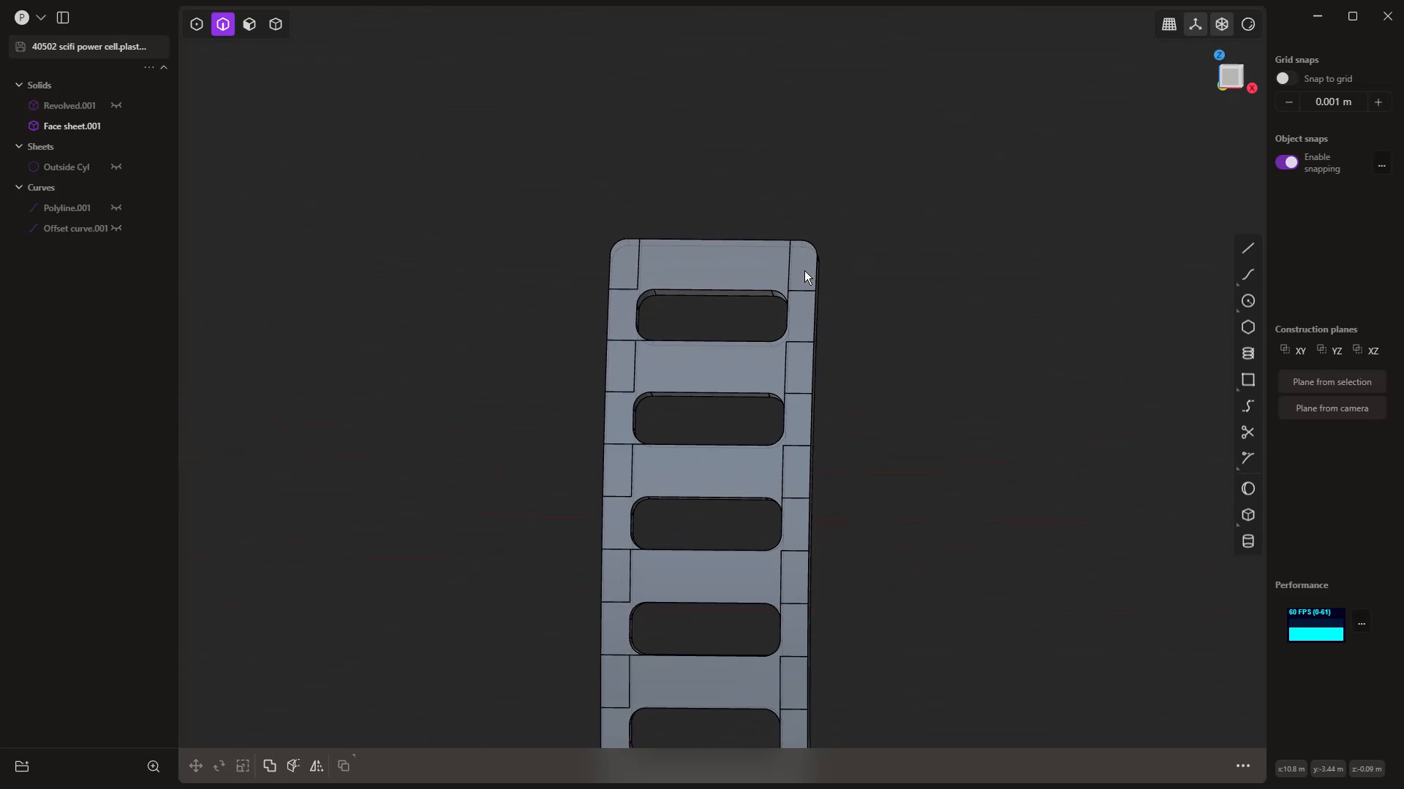
pyautogui.press('Tab')
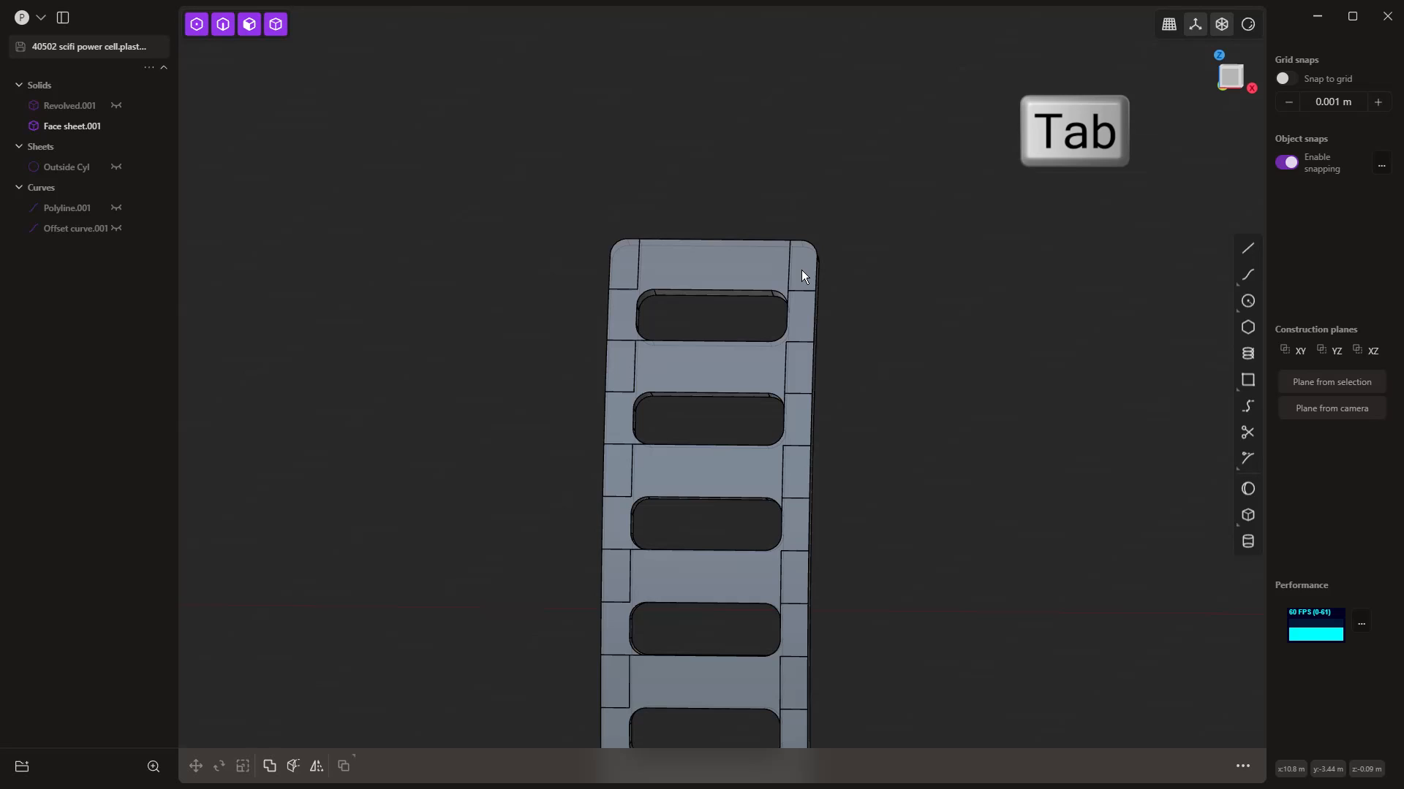
pyautogui.click(801, 270)
pyautogui.click(800, 262)
pyautogui.press('Delete')
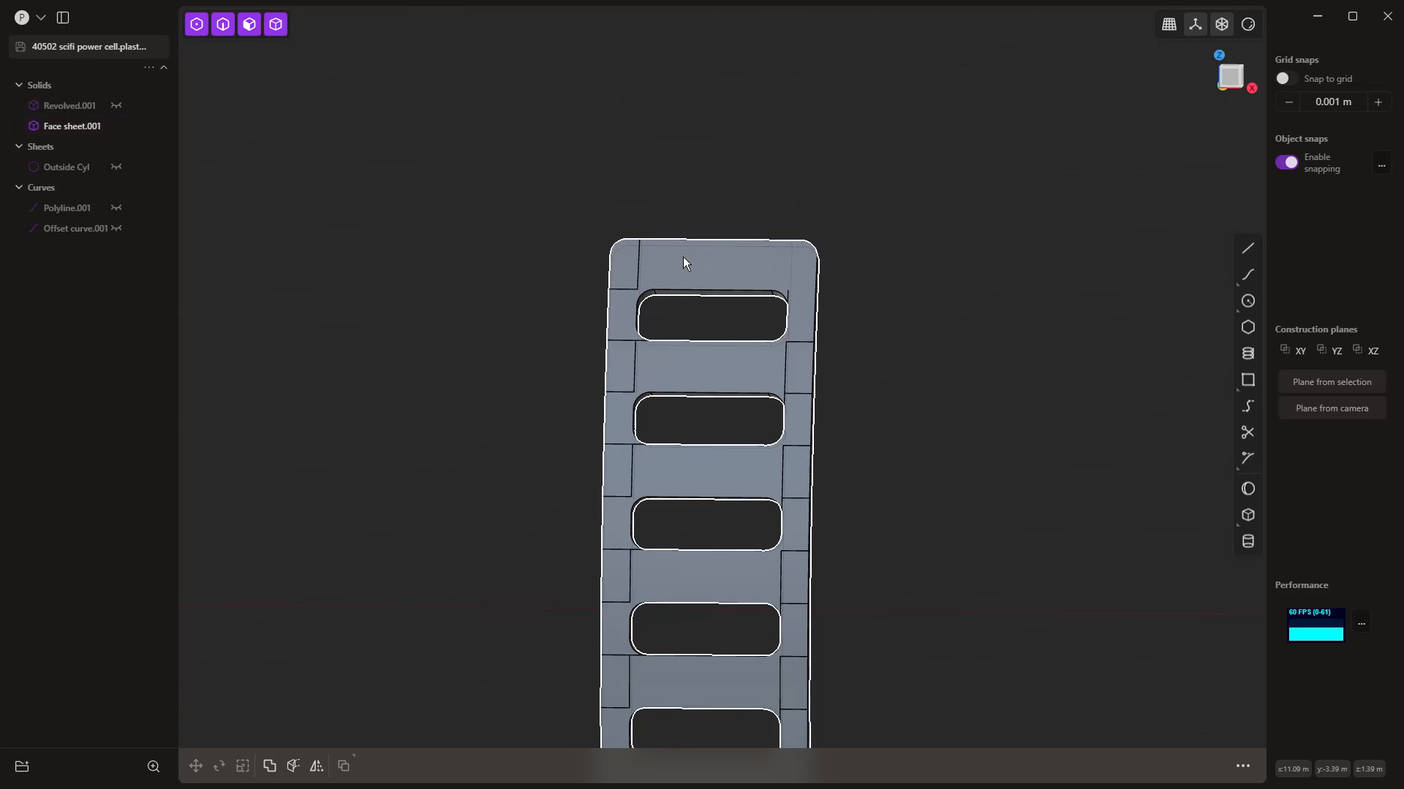
pyautogui.click(625, 266)
pyautogui.click(626, 265)
pyautogui.press('Delete')
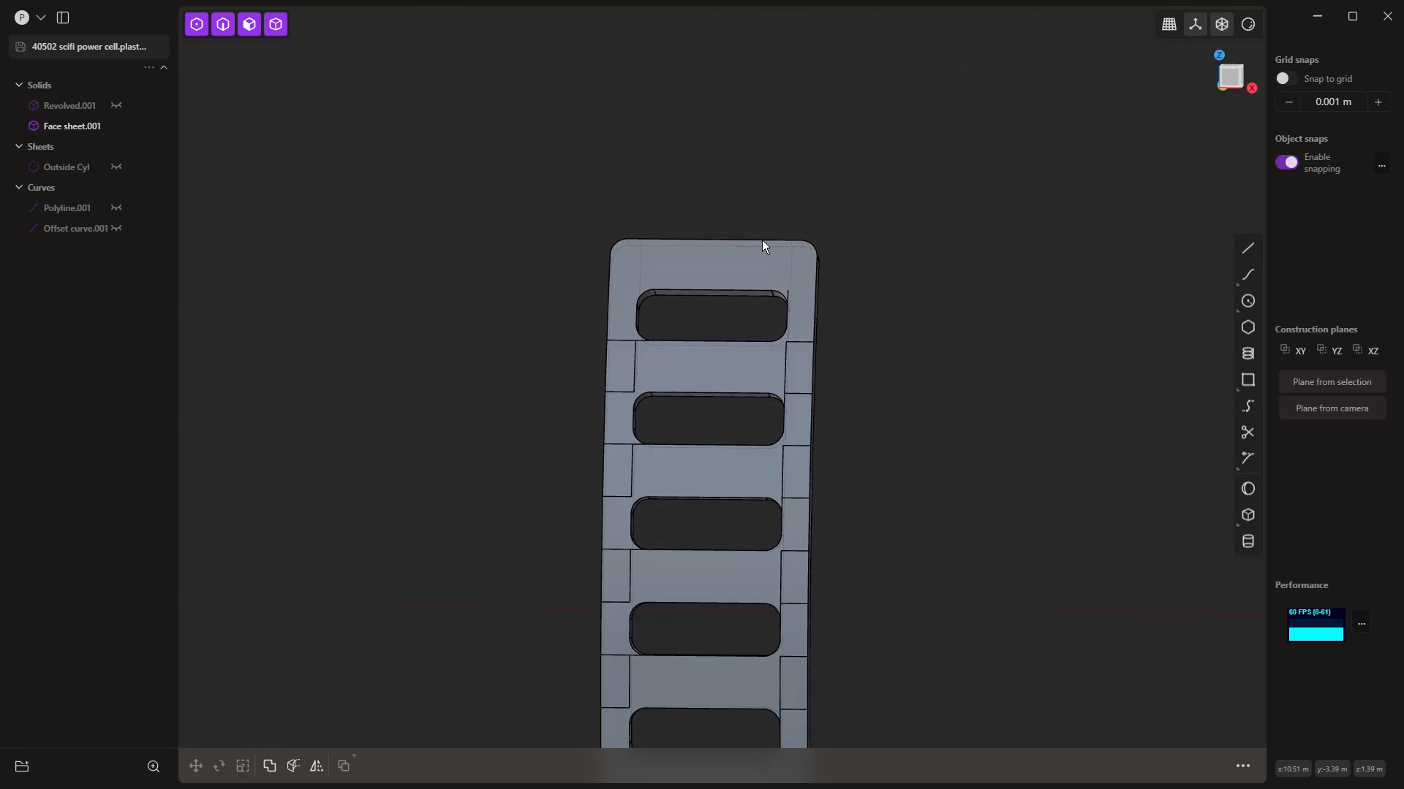
pyautogui.write('frep')
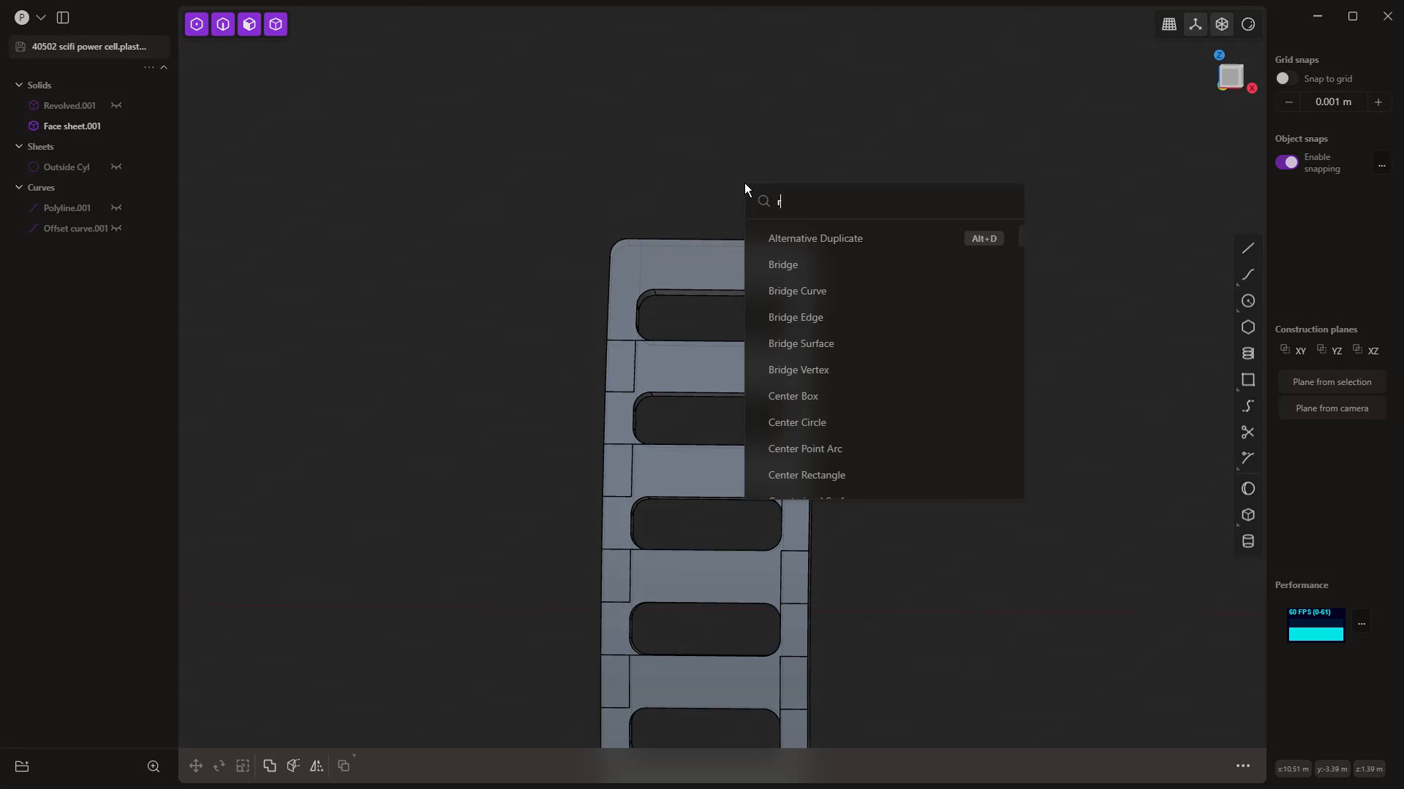
pyautogui.press('BackSpace')
pyautogui.press('BackSpace')
pyautogui.press('BackSpace')
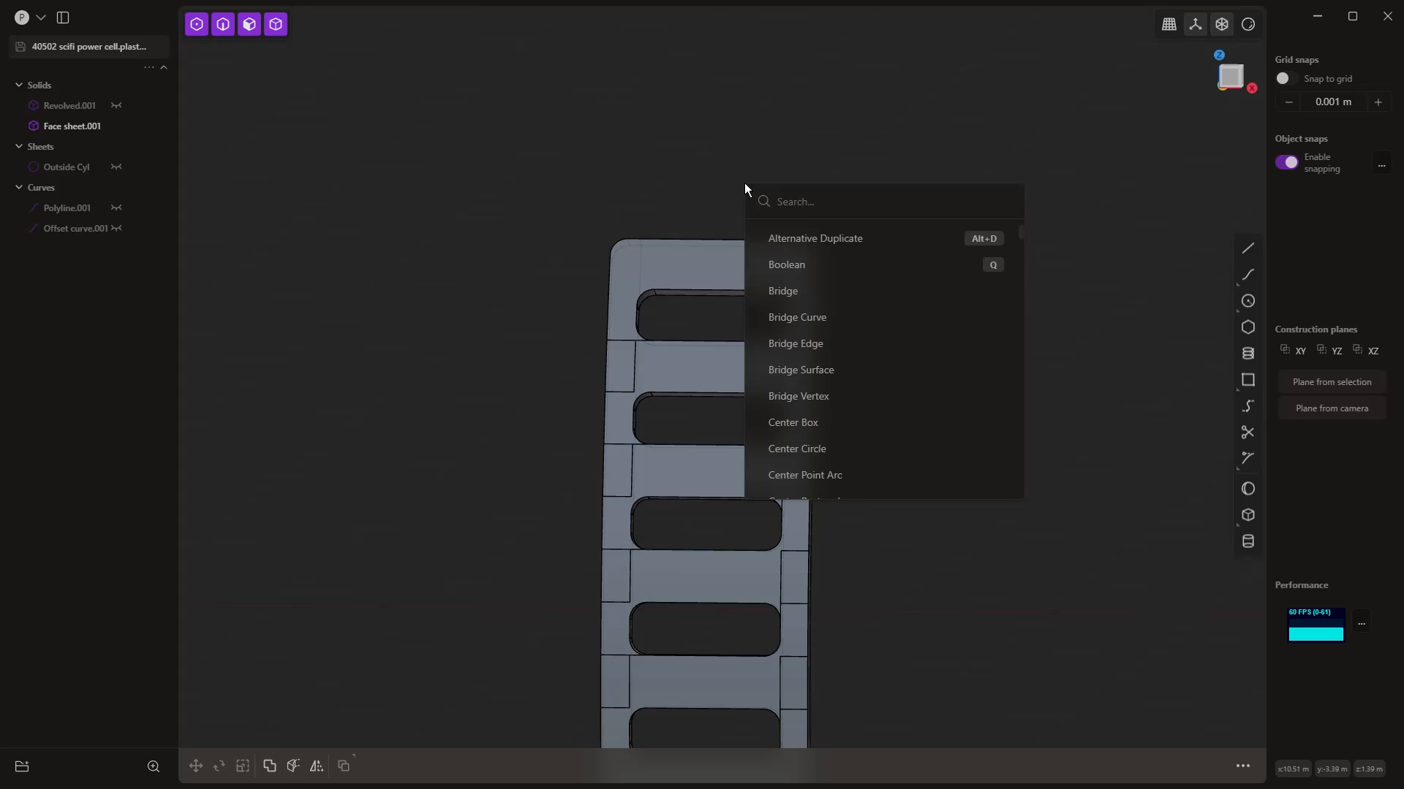
pyautogui.write('reb')
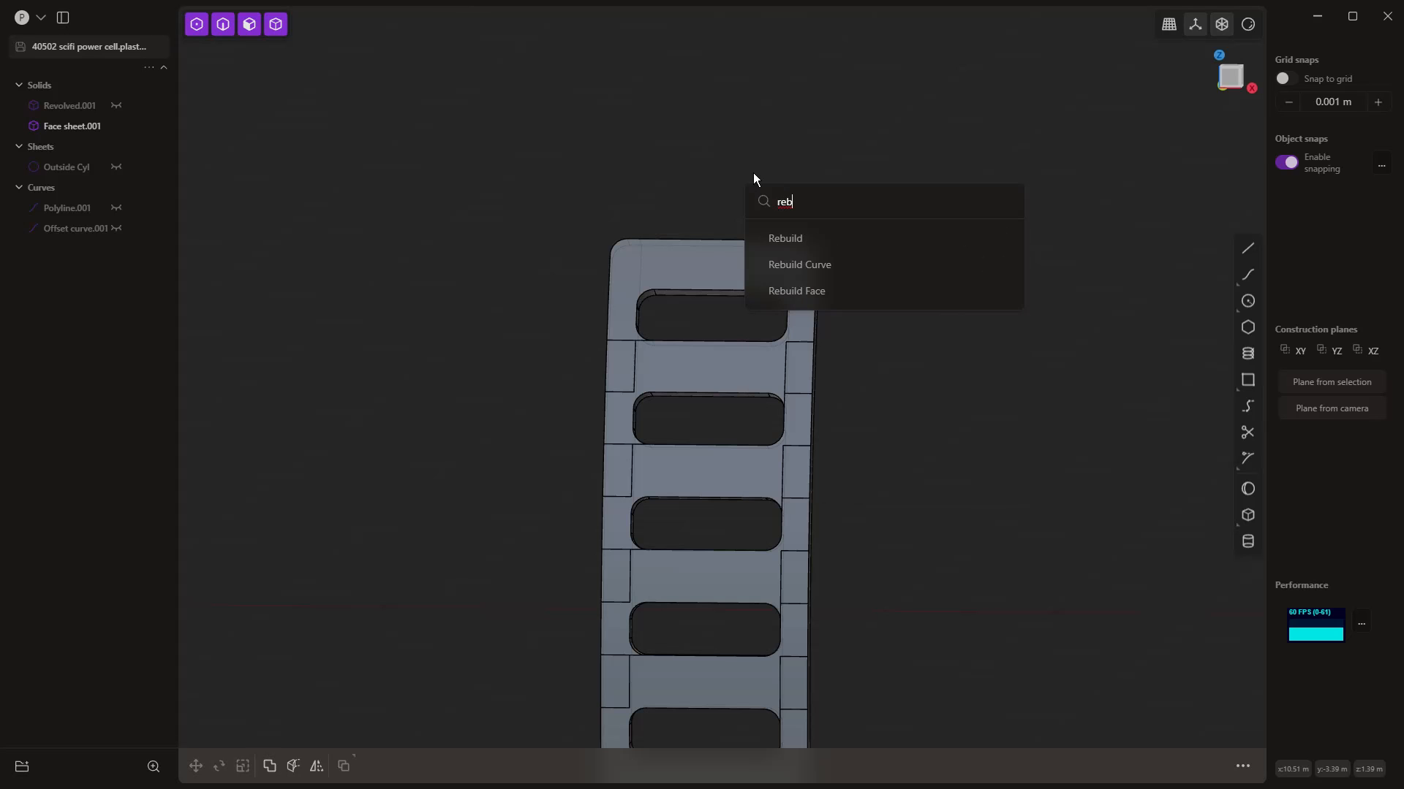
pyautogui.click(659, 256)
pyautogui.click(659, 255)
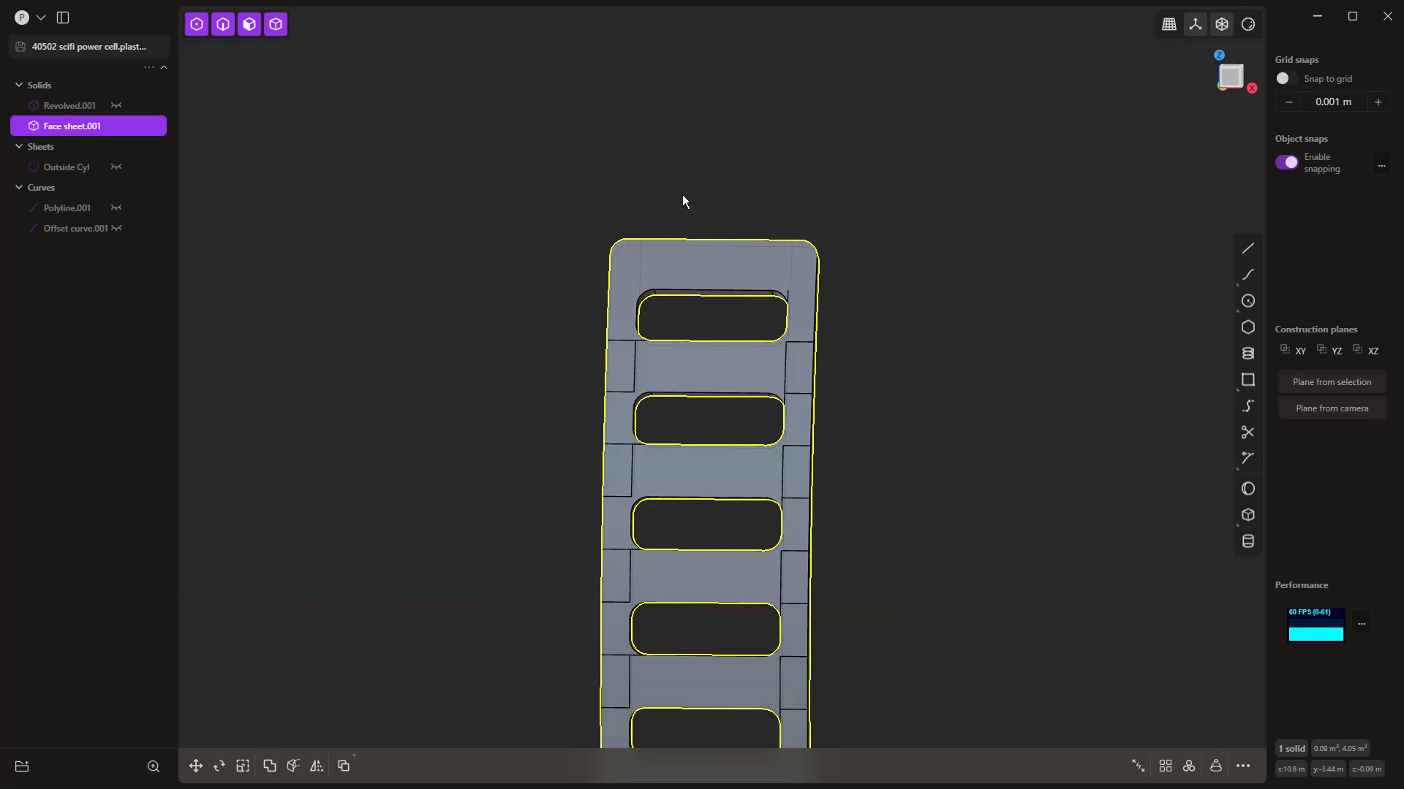
pyautogui.write('fre')
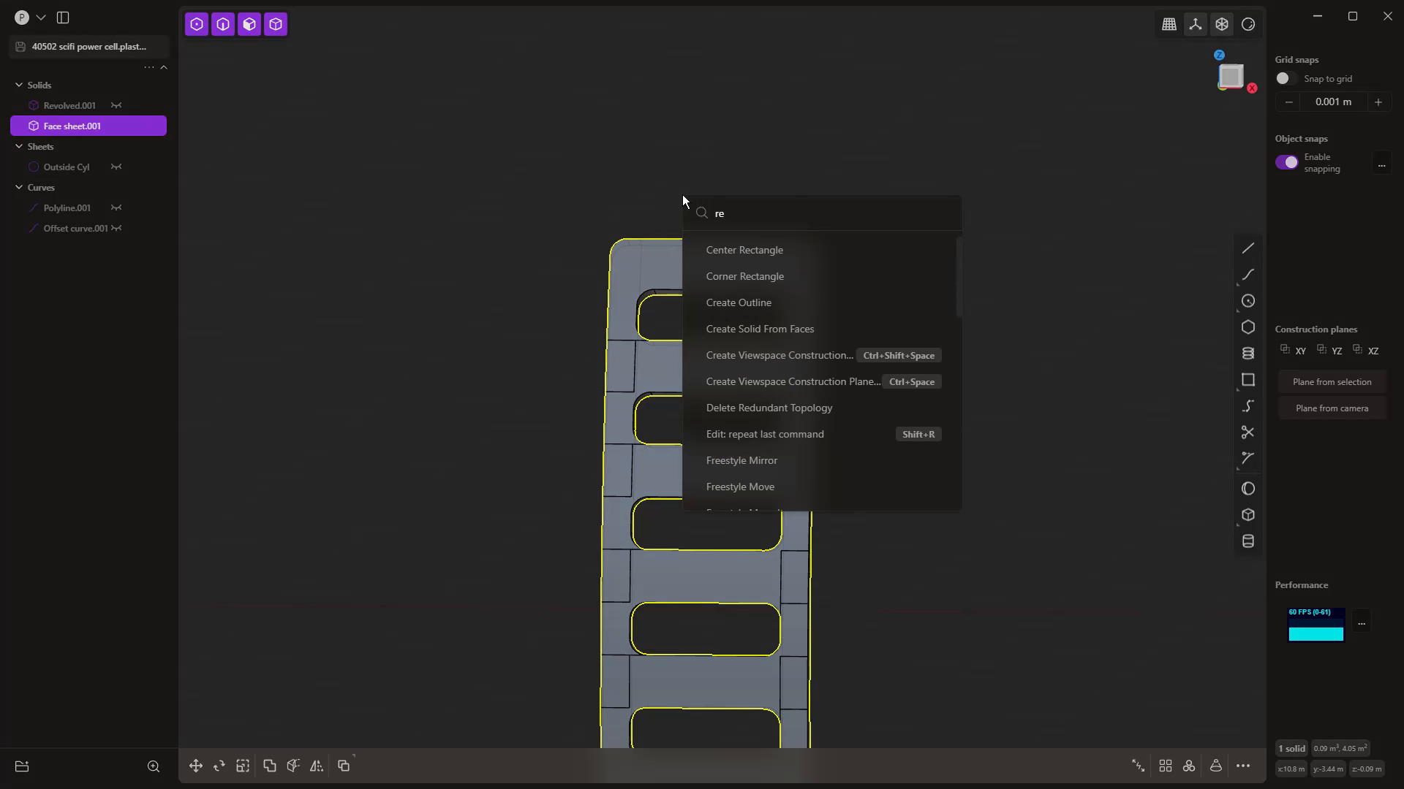
pyautogui.write('b')
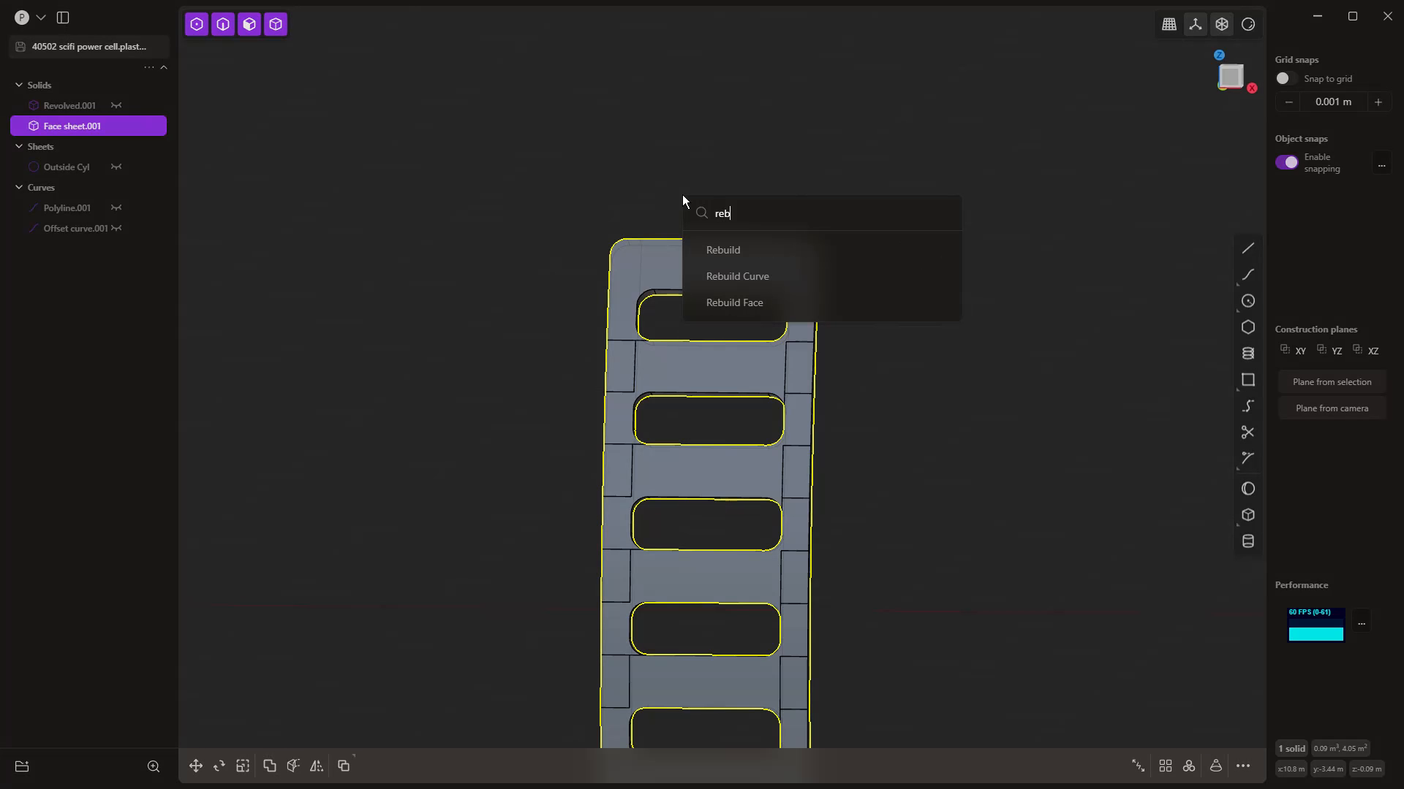
pyautogui.click(750, 252)
pyautogui.moveTo(864, 409); pyautogui.dragTo(797, 355, button='middle')
pyautogui.press('Escape')
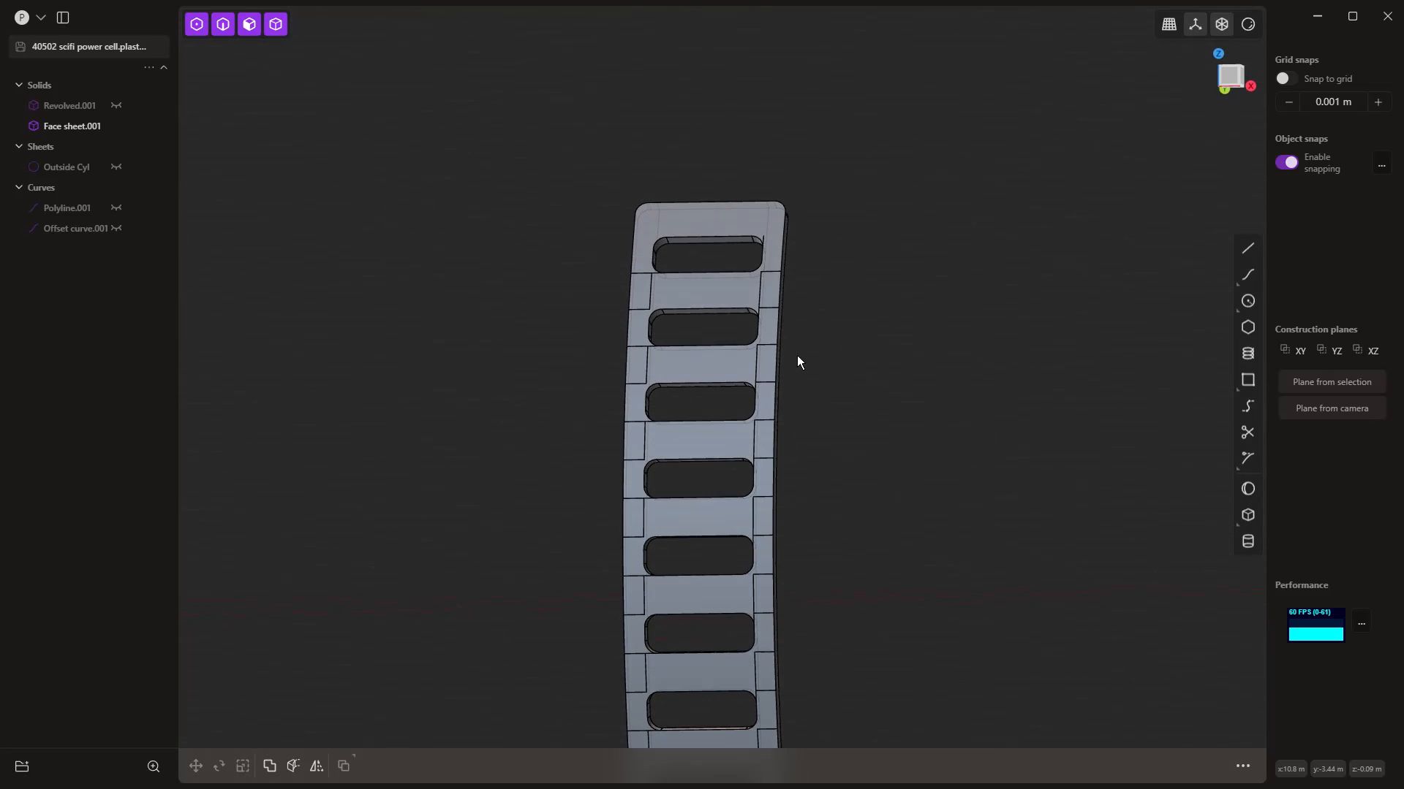
# Step: Hide the edge display to examine the plate's surface without its split lines, and show the edges again
pyautogui.click(777, 276)
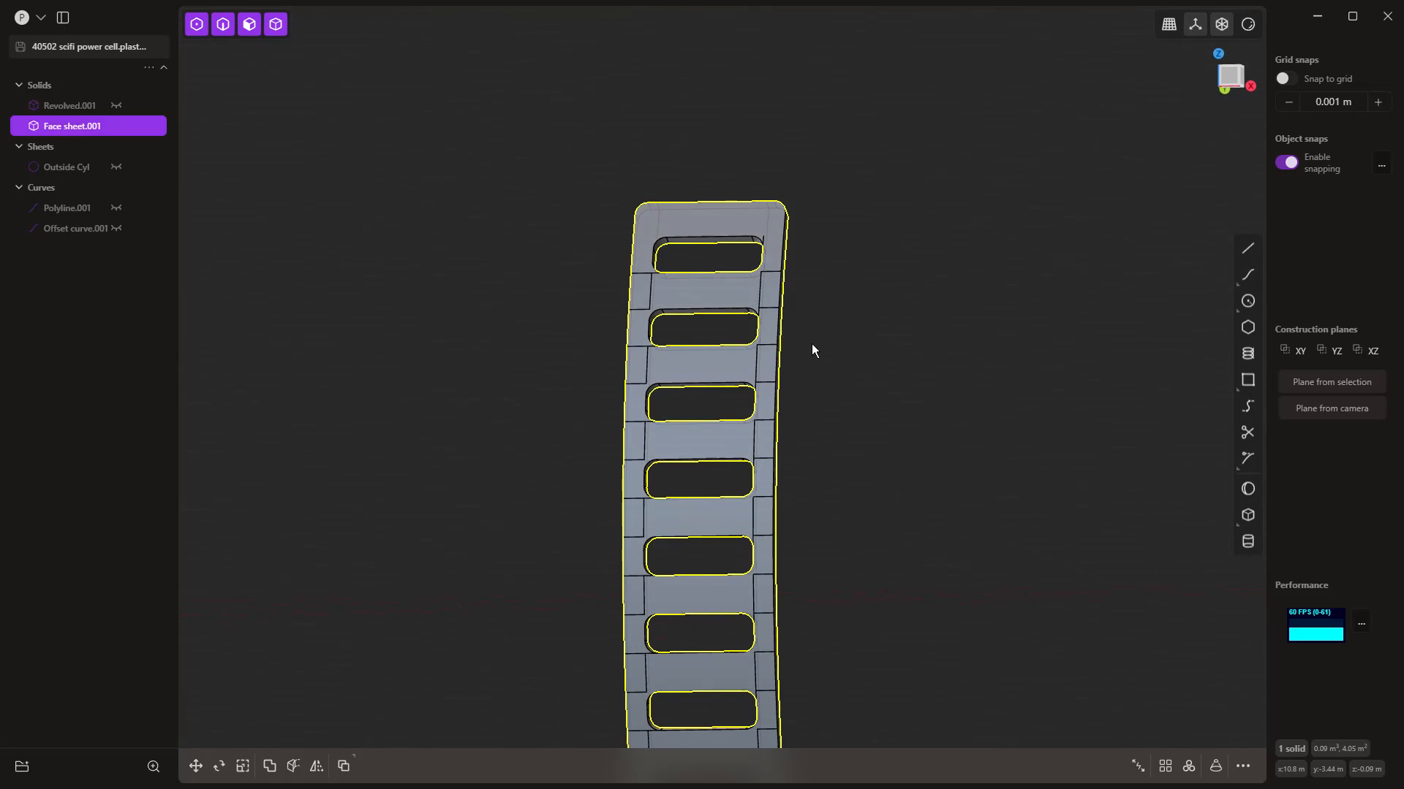
pyautogui.moveTo(811, 345); pyautogui.dragTo(803, 347, button='middle')
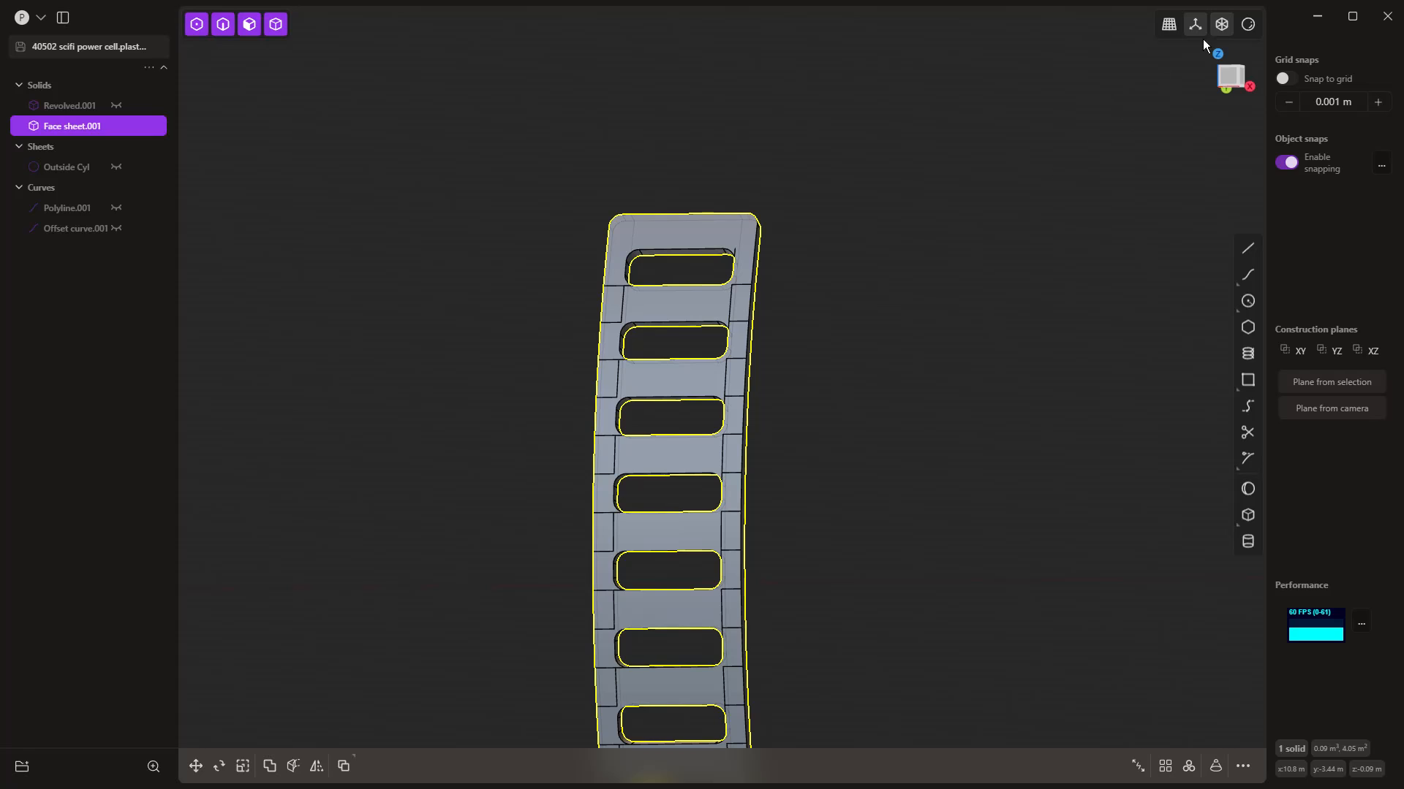
pyautogui.click(1247, 25)
pyautogui.click(1181, 184)
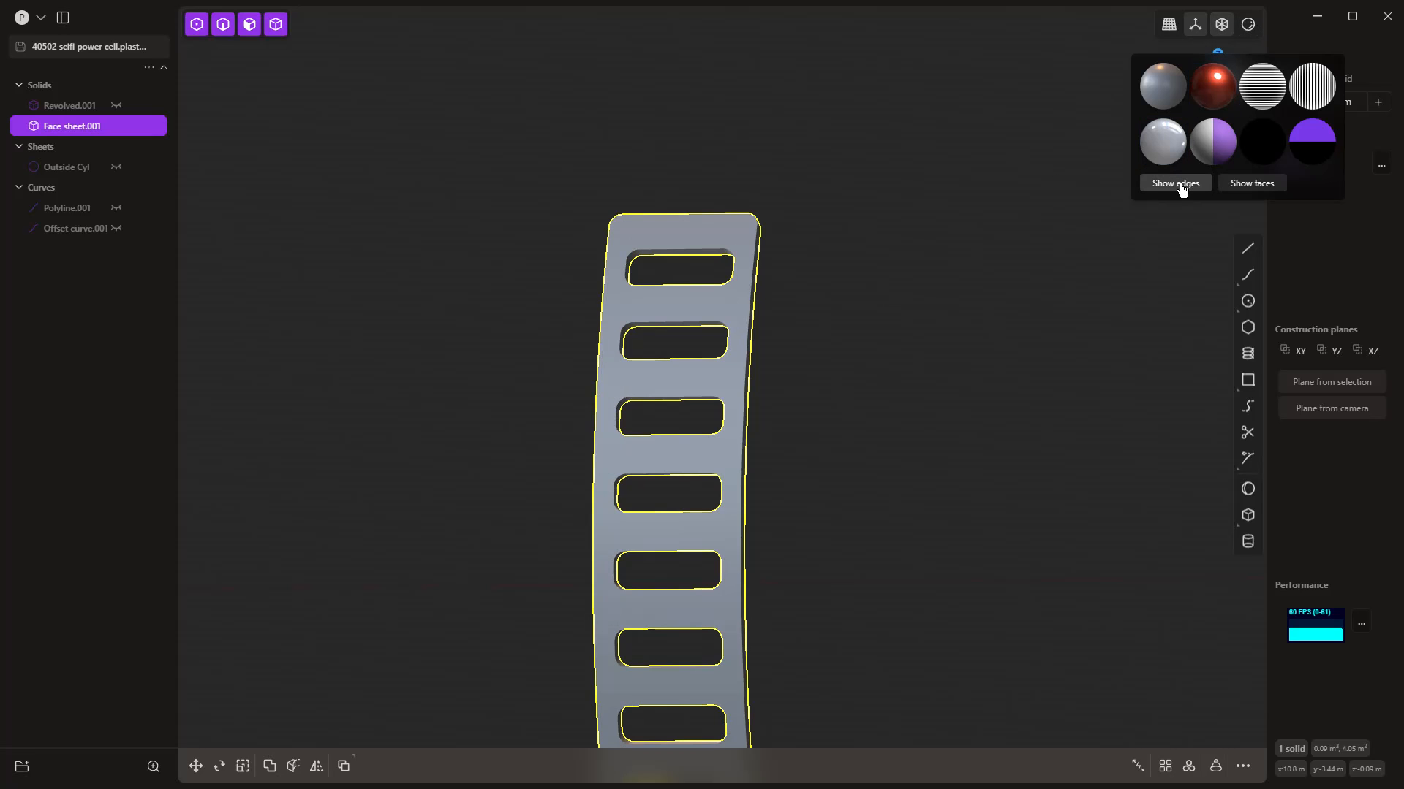
pyautogui.click(1181, 185)
pyautogui.click(814, 294)
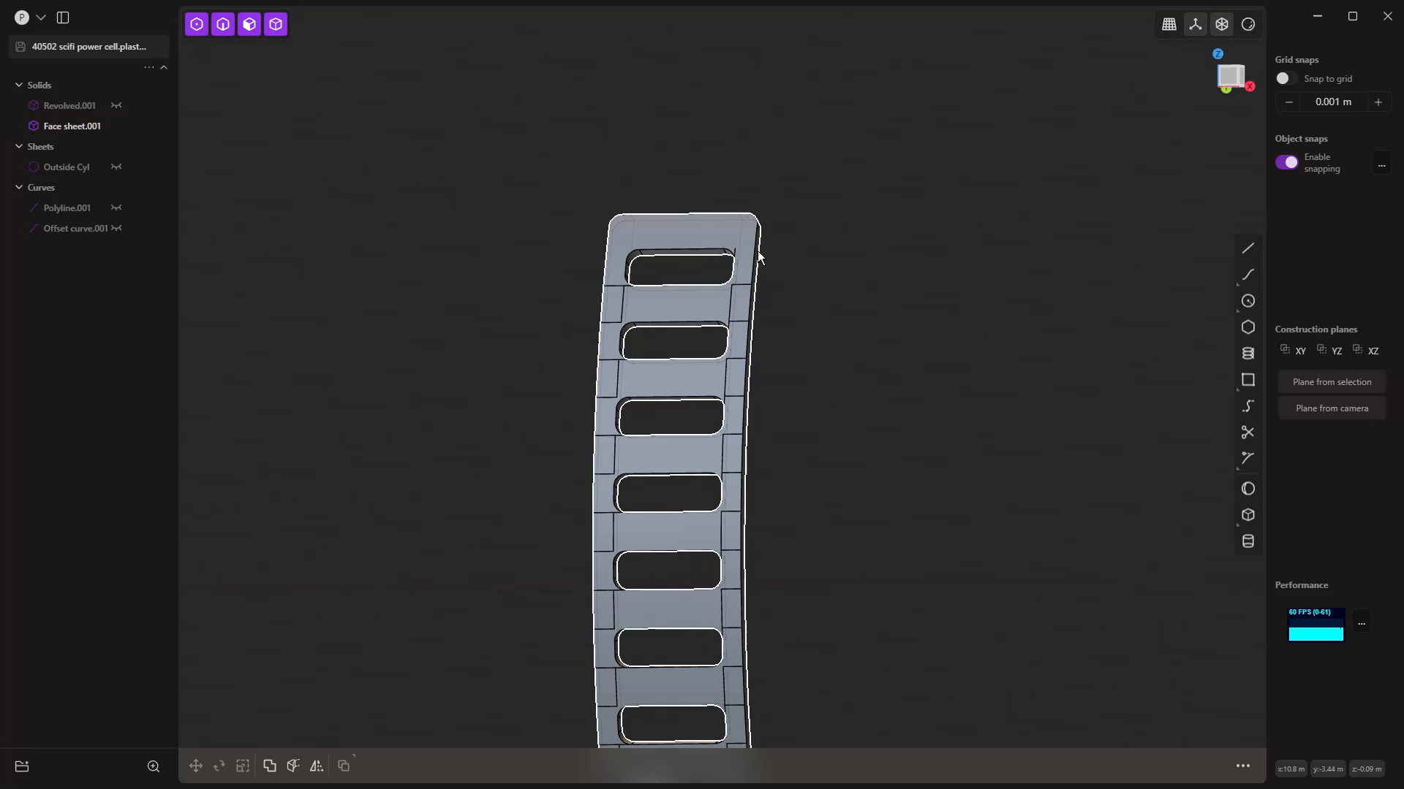
# Step: Chamfer the outer front edge around the plate by about 0.035 m
pyautogui.scroll(3, 751, 240)
pyautogui.click(753, 231)
pyautogui.press('f')
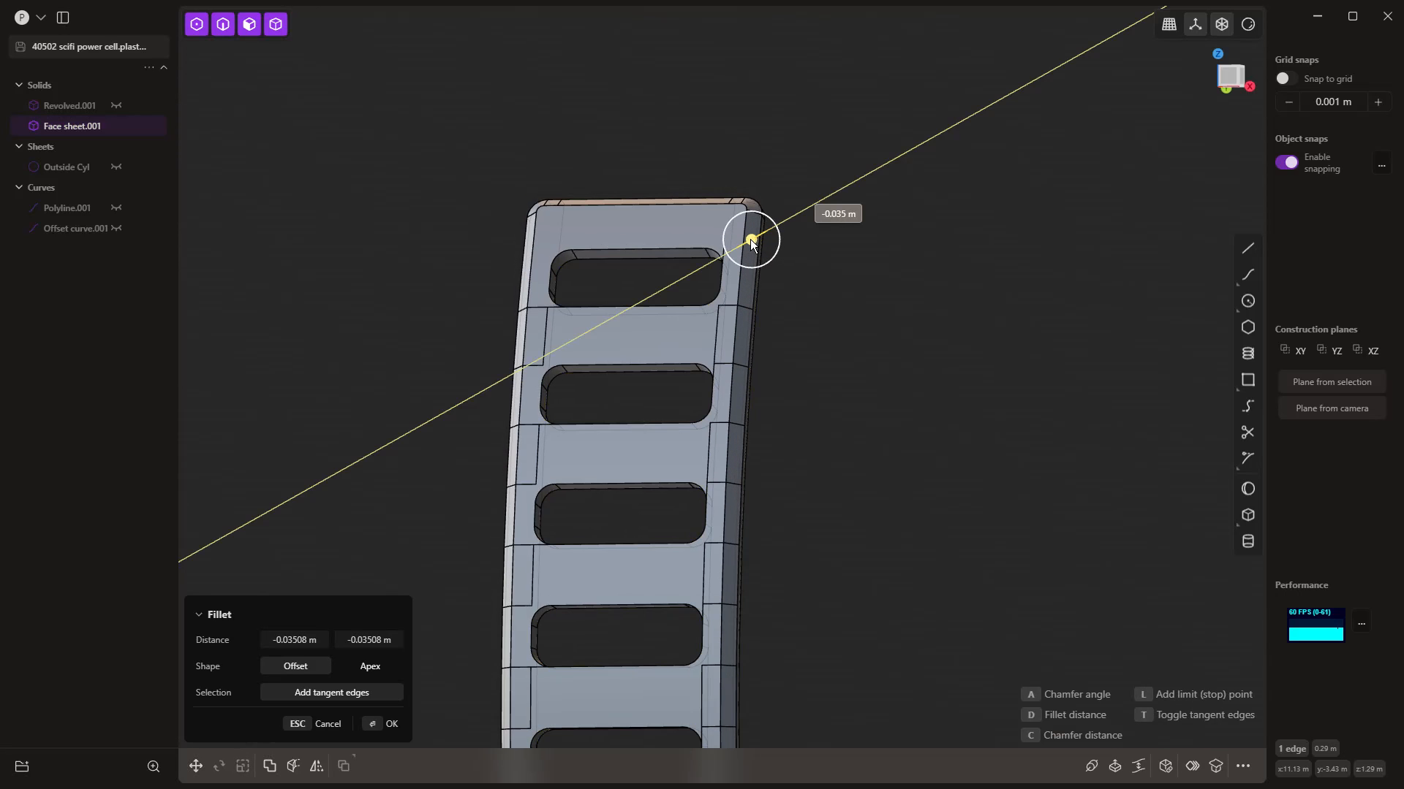
pyautogui.click(750, 239)
pyautogui.rightClick(822, 316)
pyautogui.scroll(-2, 821, 315)
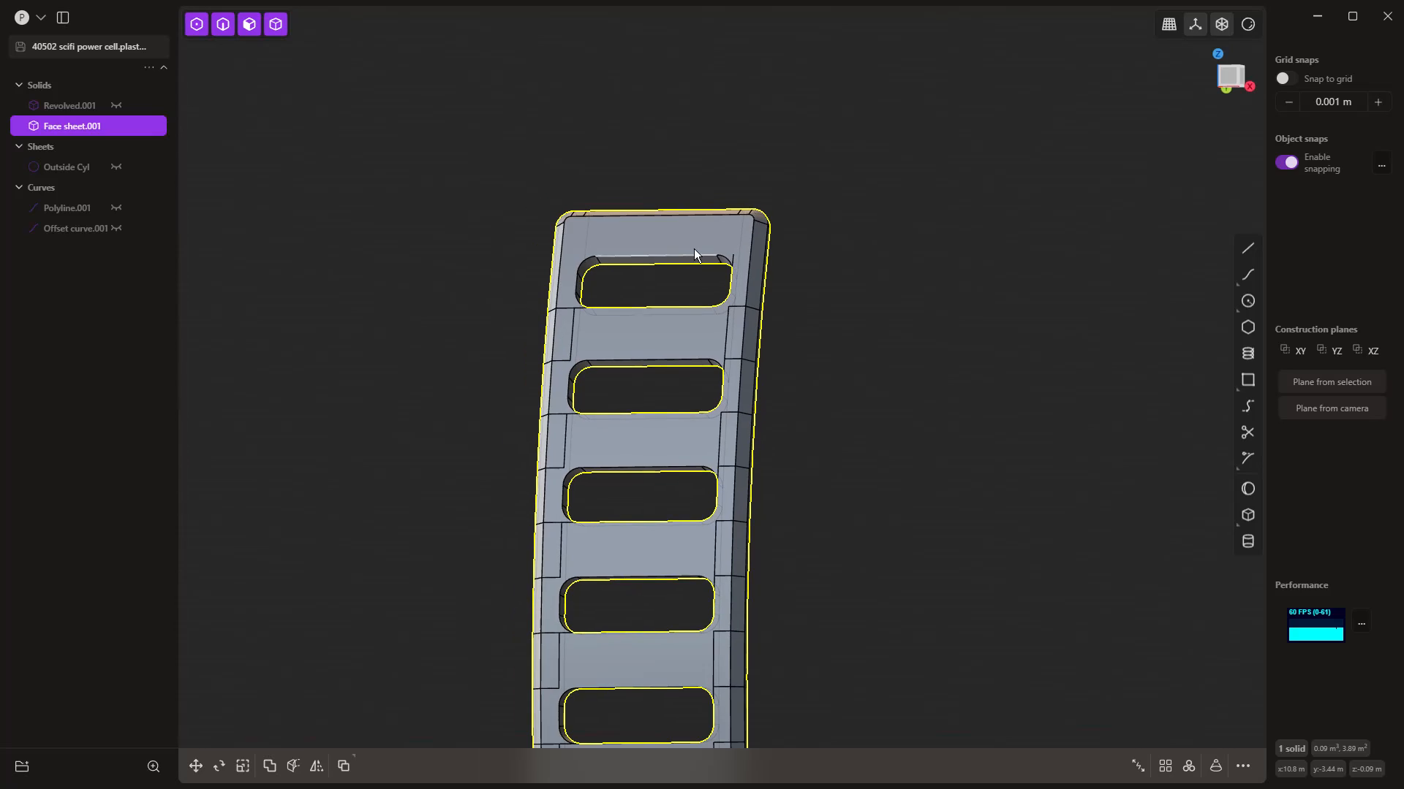
pyautogui.click(630, 232)
pyautogui.press('o')
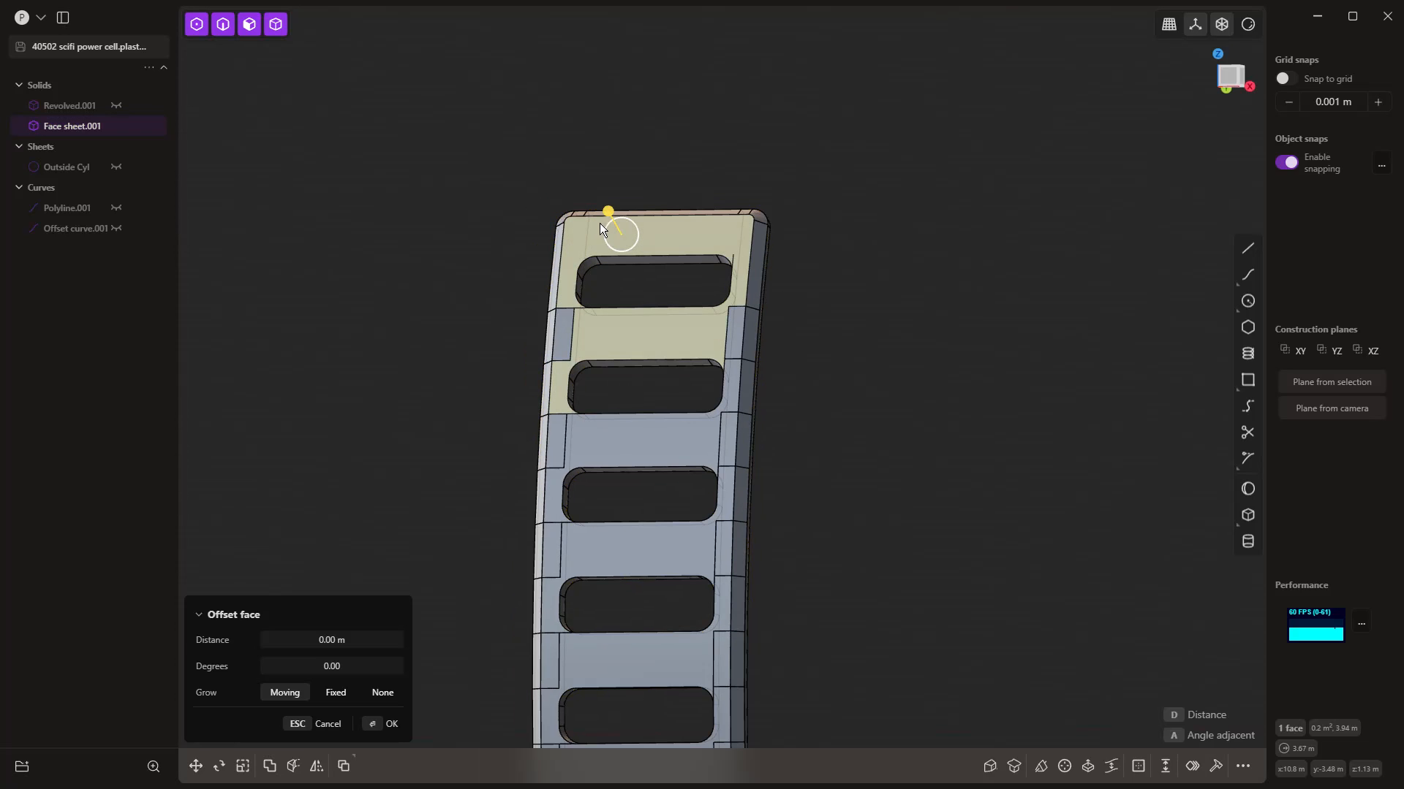
pyautogui.press('Escape')
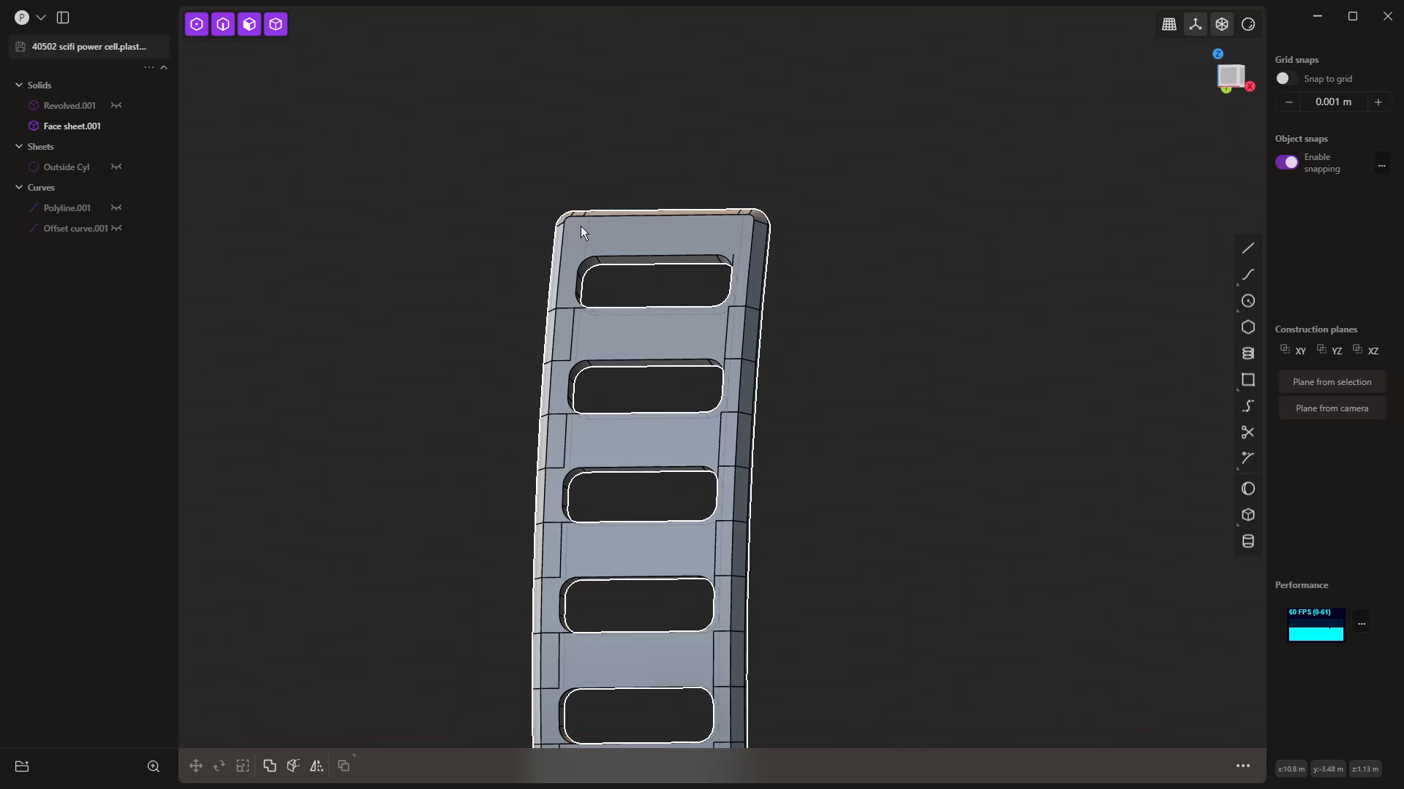
# Step: In front view, create a short cylinder of about 0.037 m radius centred on the X axis beside the plate
pyautogui.scroll(-3, 546, 180)
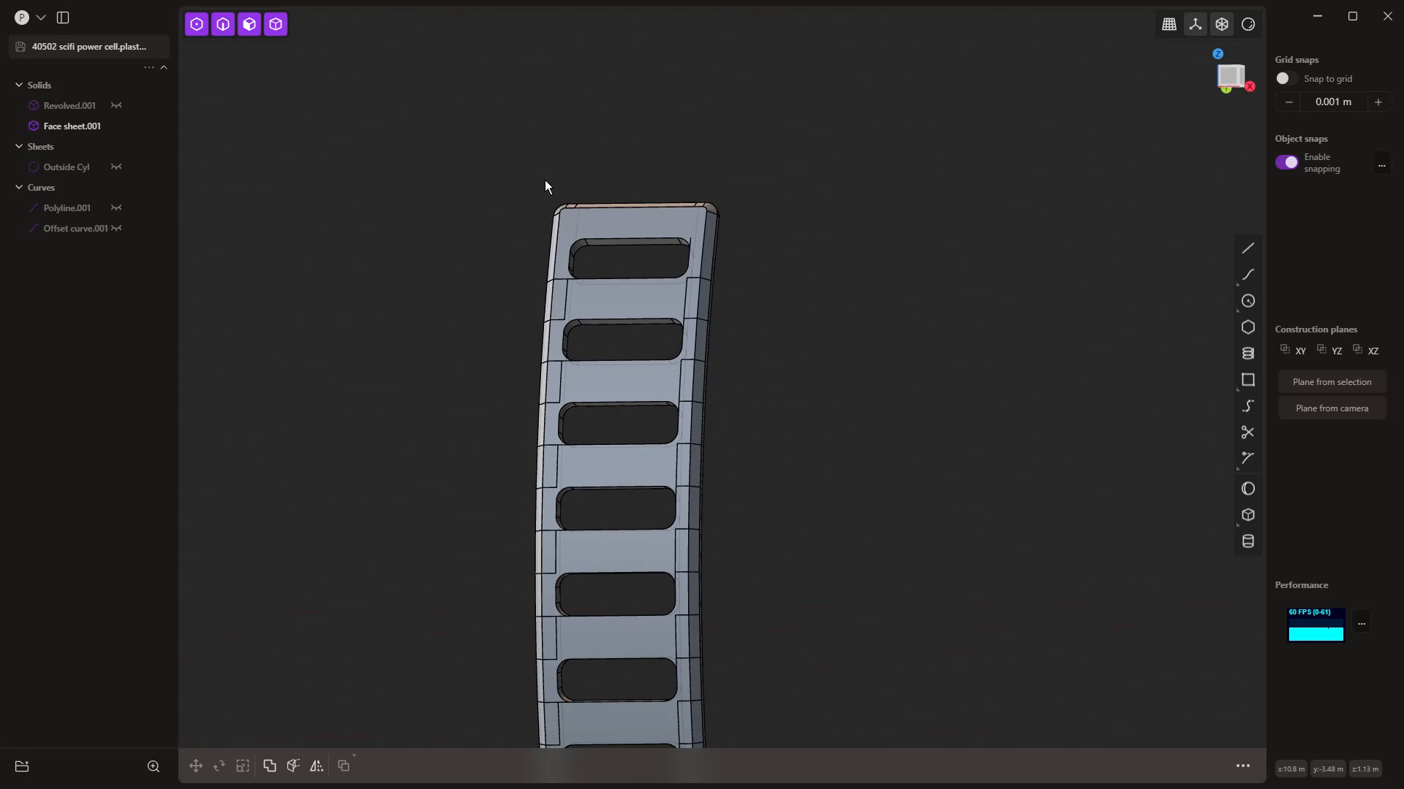
pyautogui.press('KP_1')
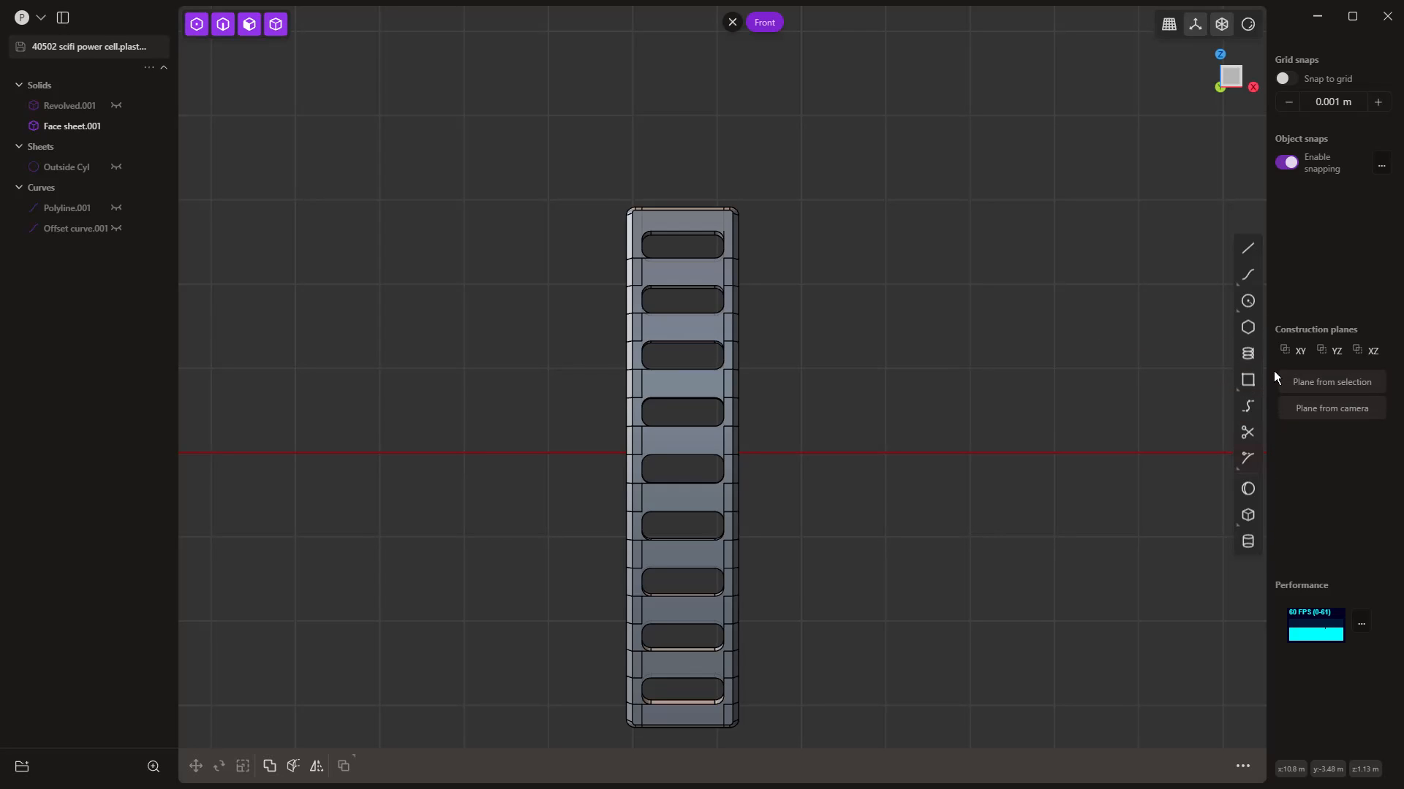
pyautogui.click(1247, 541)
pyautogui.click(840, 454)
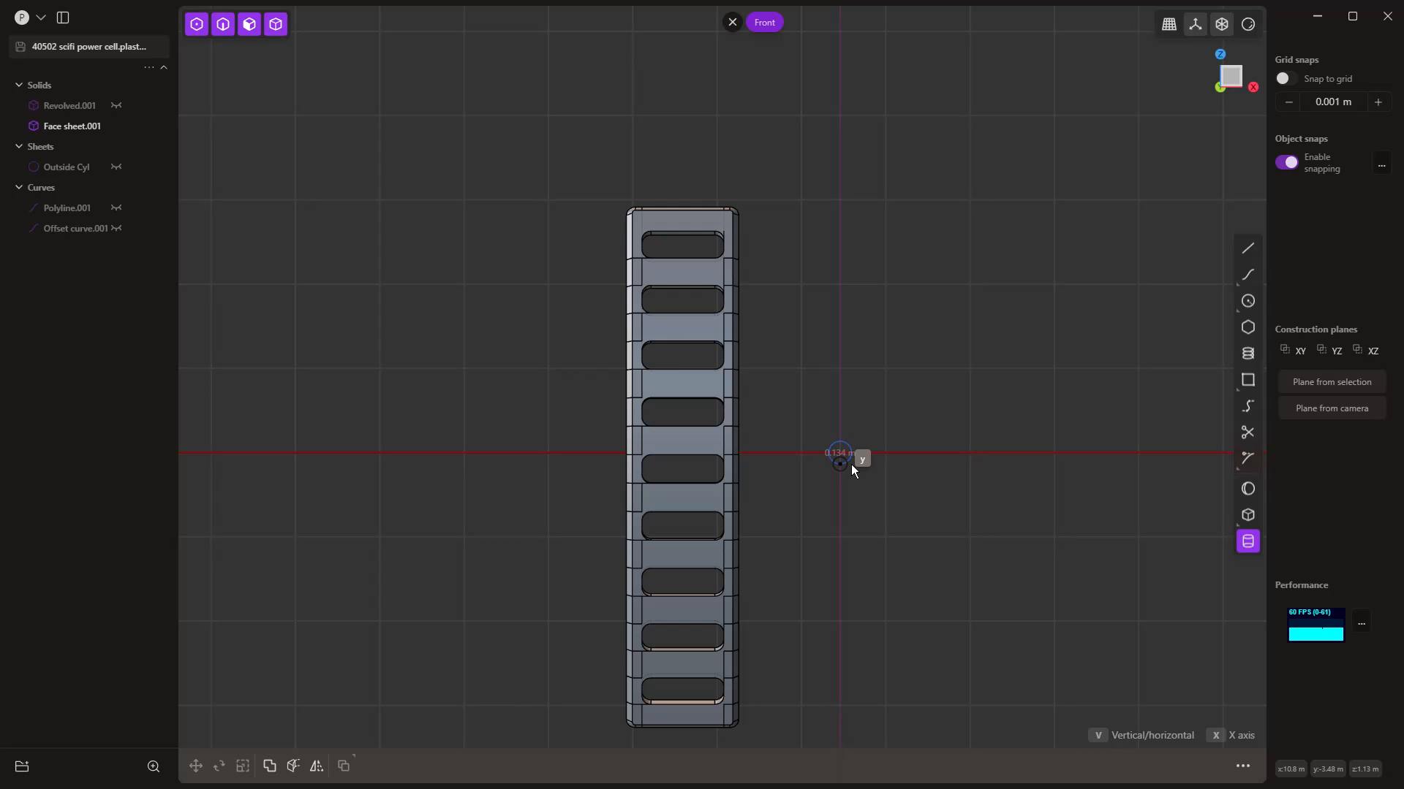
pyautogui.scroll(3, 850, 461)
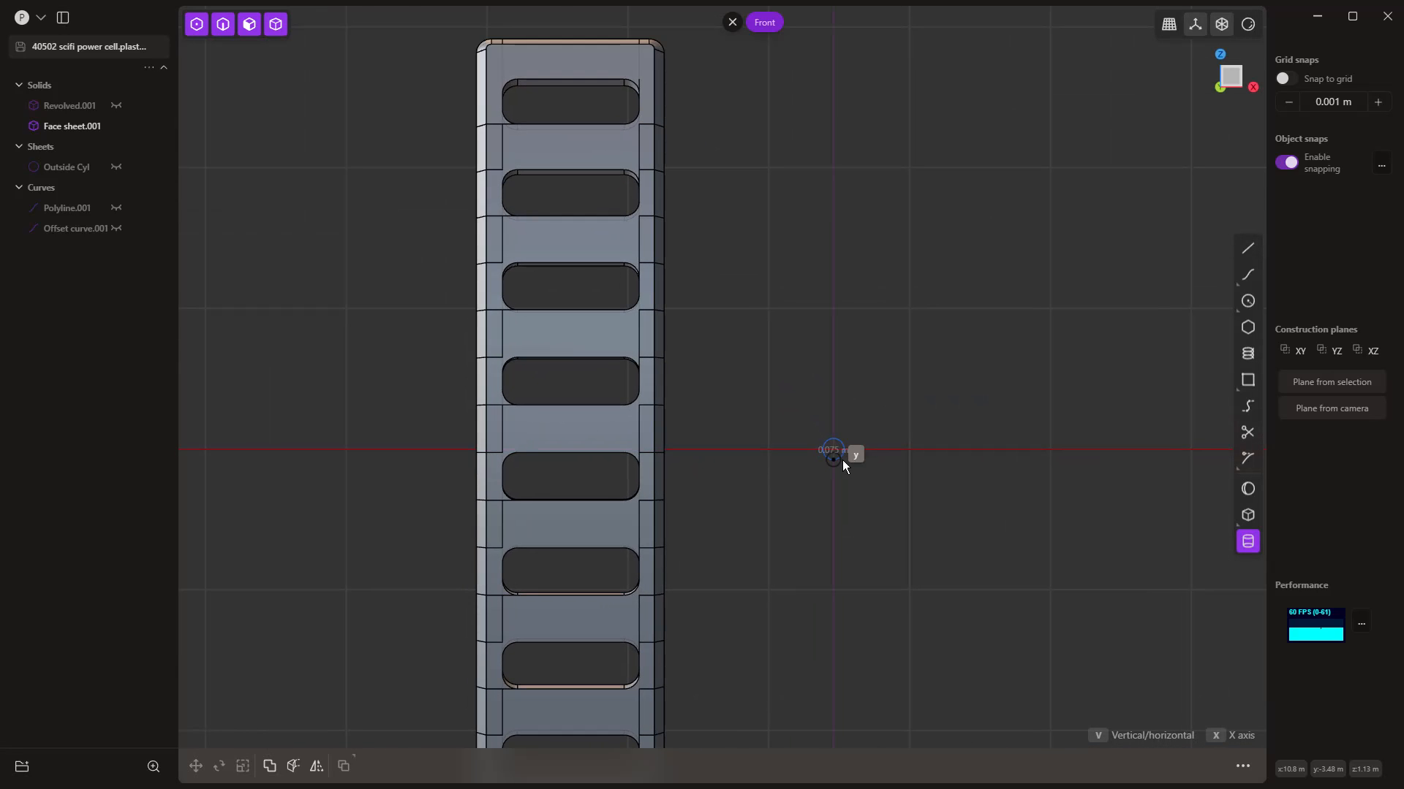
pyautogui.click(842, 459)
pyautogui.moveTo(848, 459); pyautogui.dragTo(992, 397, button='middle')
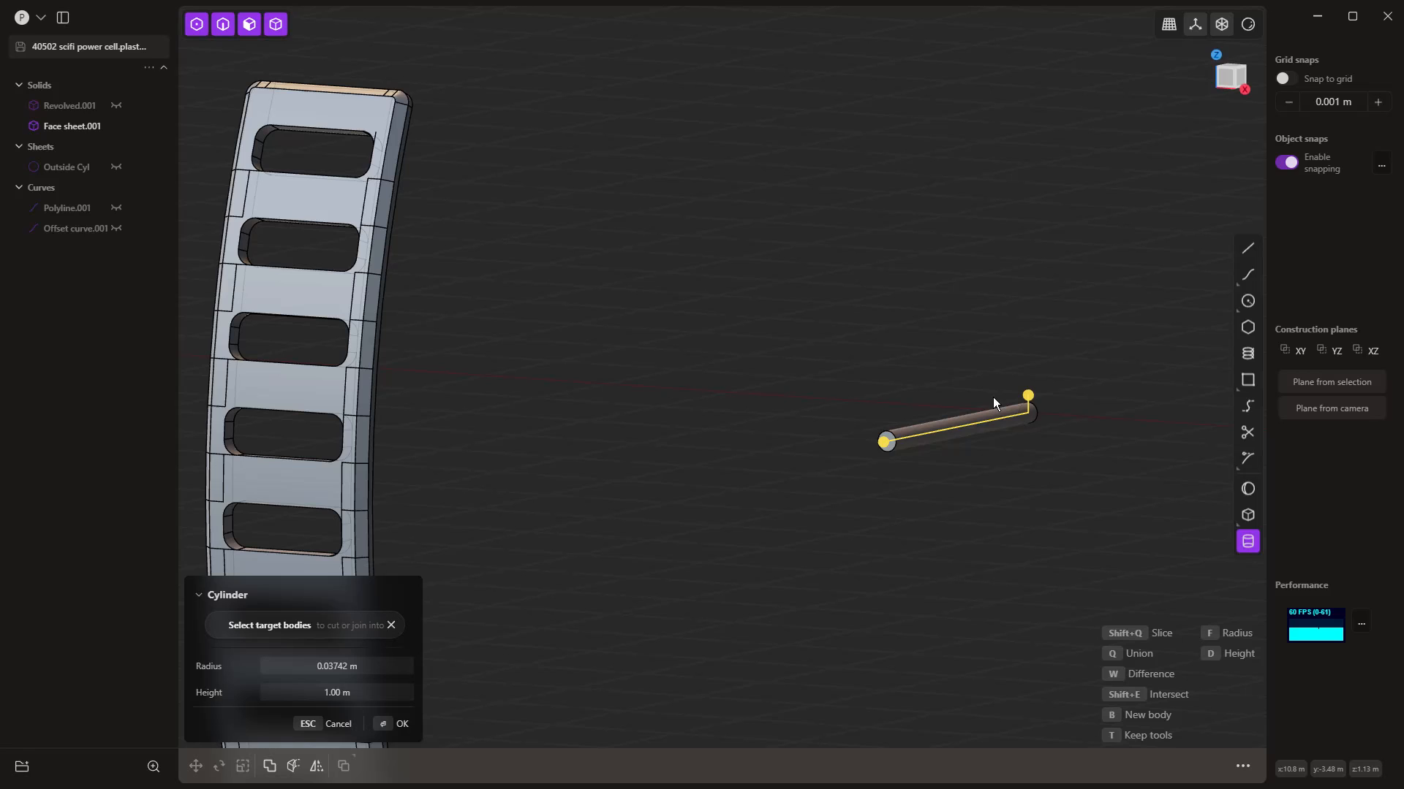
pyautogui.click(1025, 435)
pyautogui.moveTo(1012, 457); pyautogui.dragTo(1161, 398, button='middle')
pyautogui.rightClick(1087, 446)
# Step: Fillet the front rim of the small cylinder until its face becomes a nearly full dome
pyautogui.scroll(5, 1140, 416)
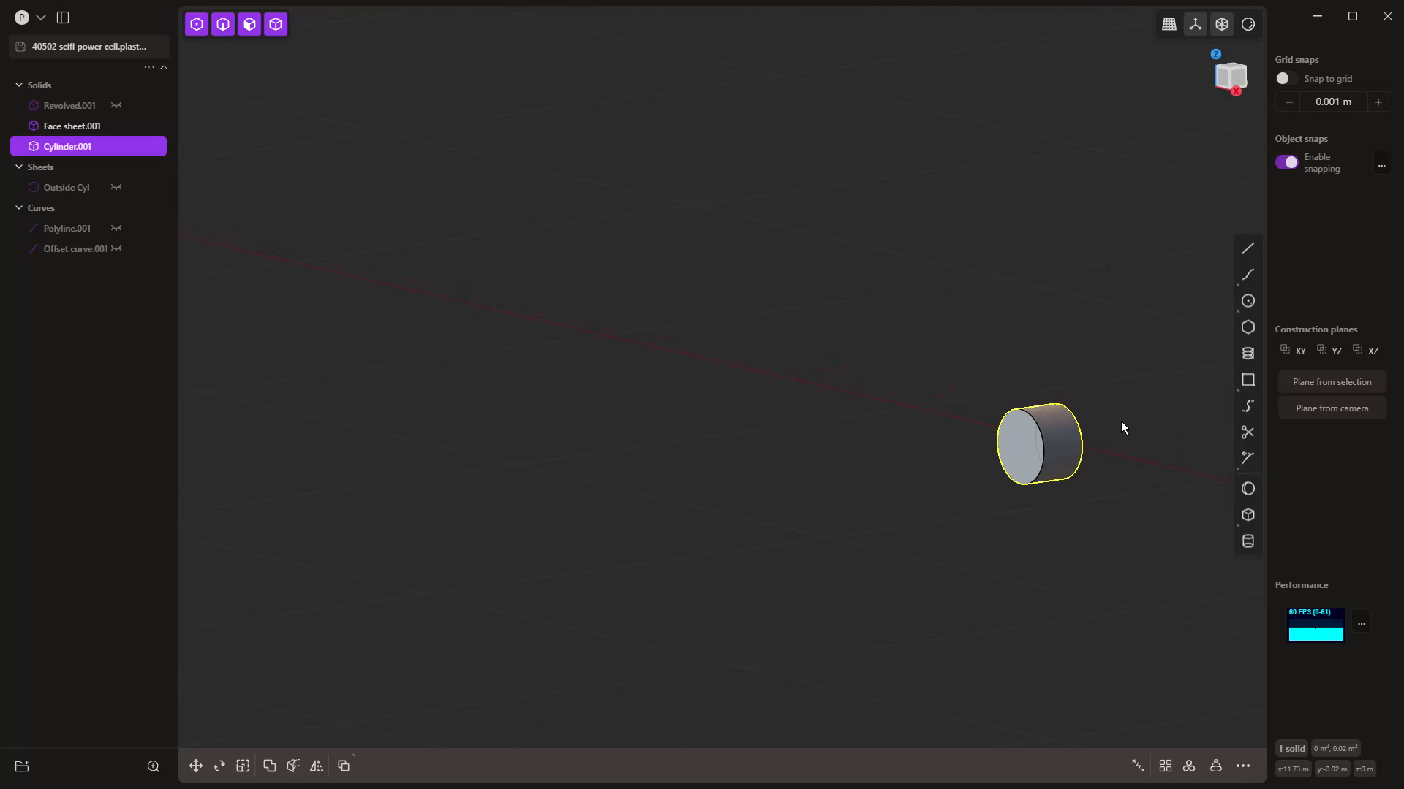
pyautogui.click(1010, 430)
pyautogui.press('f')
pyautogui.moveTo(1011, 427); pyautogui.dragTo(999, 417)
pyautogui.rightClick(950, 449)
pyautogui.scroll(-1, 946, 451)
pyautogui.scroll(-5, 945, 449)
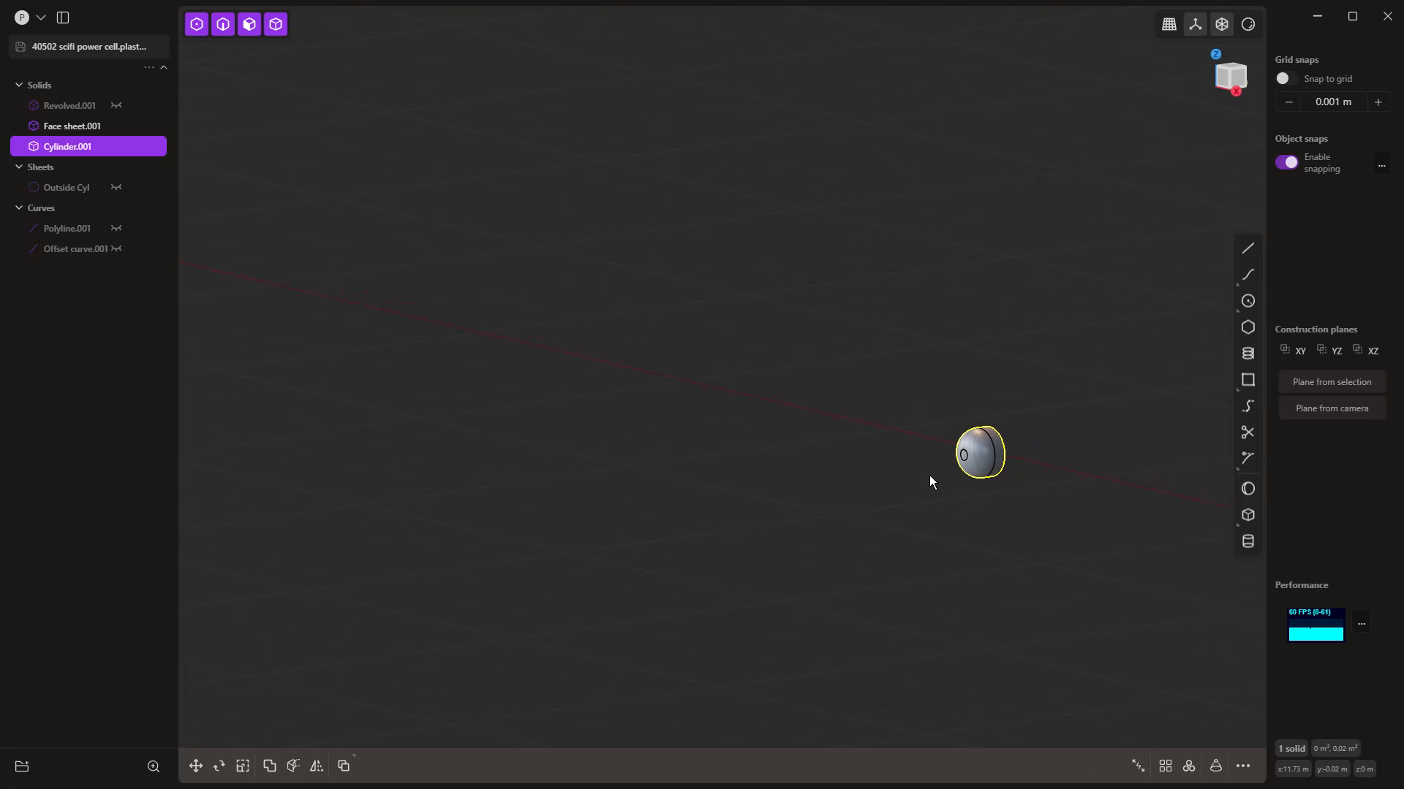
# Step: Start placing copies of the domed fastener, using the centre of its flat back face as the reference point
pyautogui.scroll(-2, 930, 471)
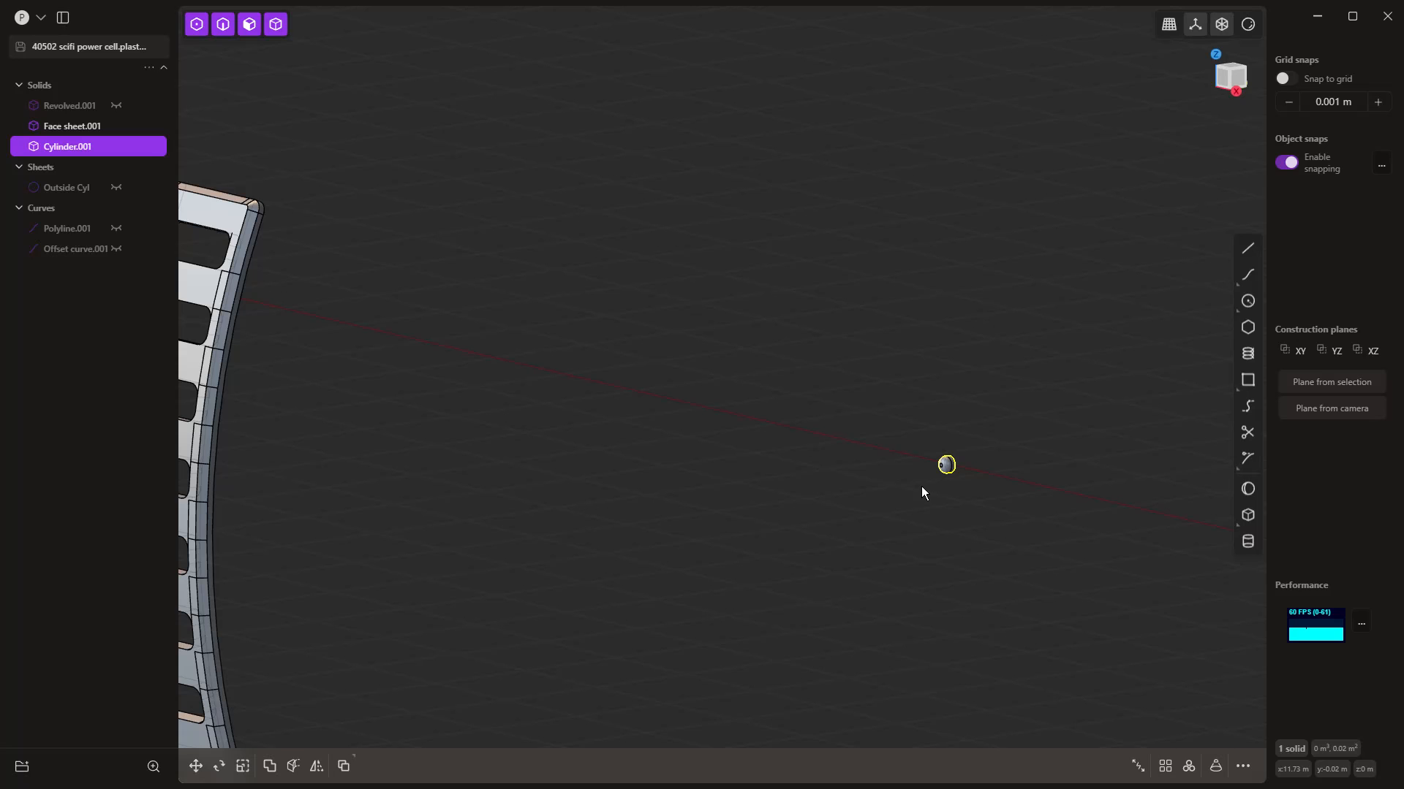
pyautogui.hotkey('ctrl', 'd')
pyautogui.moveTo(921, 485); pyautogui.dragTo(940, 547, button='middle')
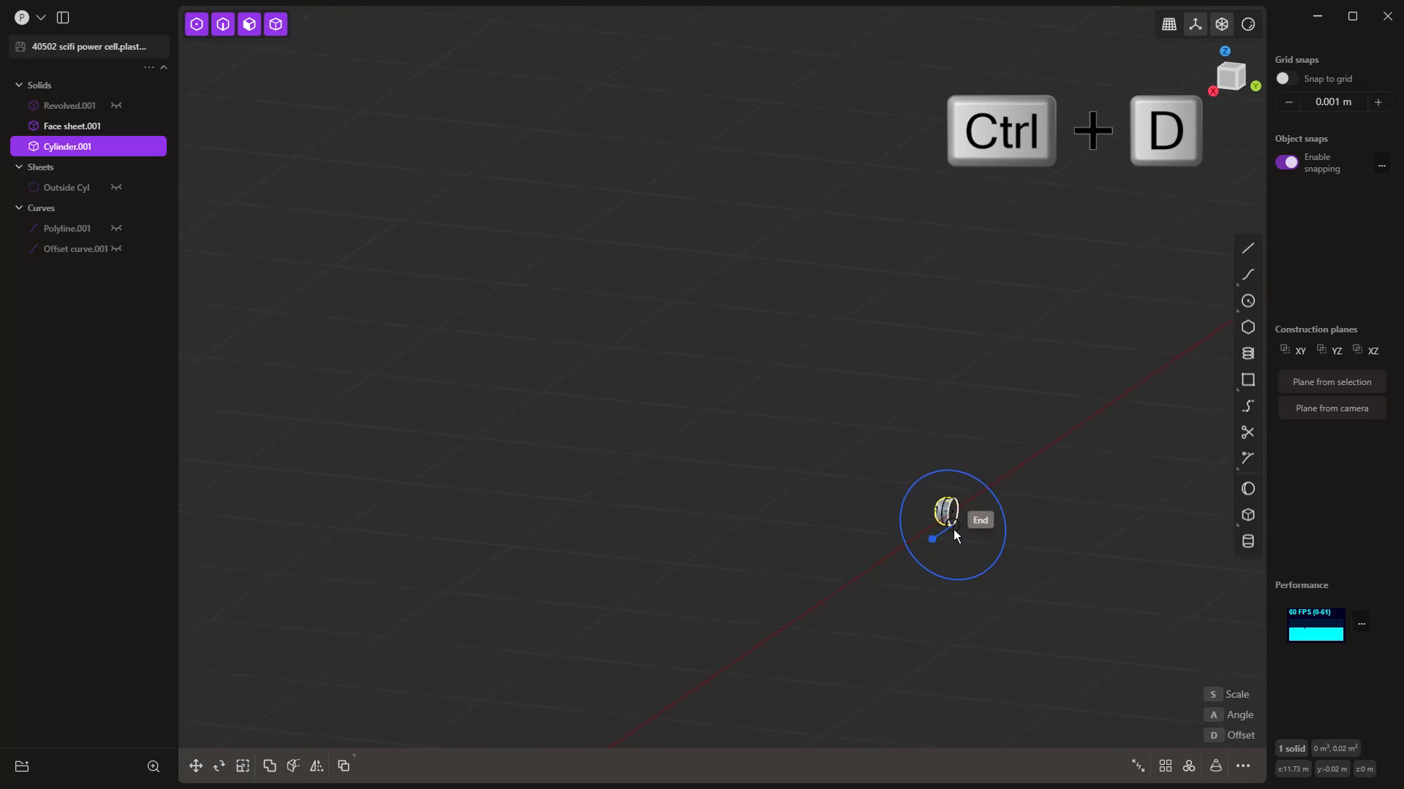
pyautogui.scroll(5, 946, 504)
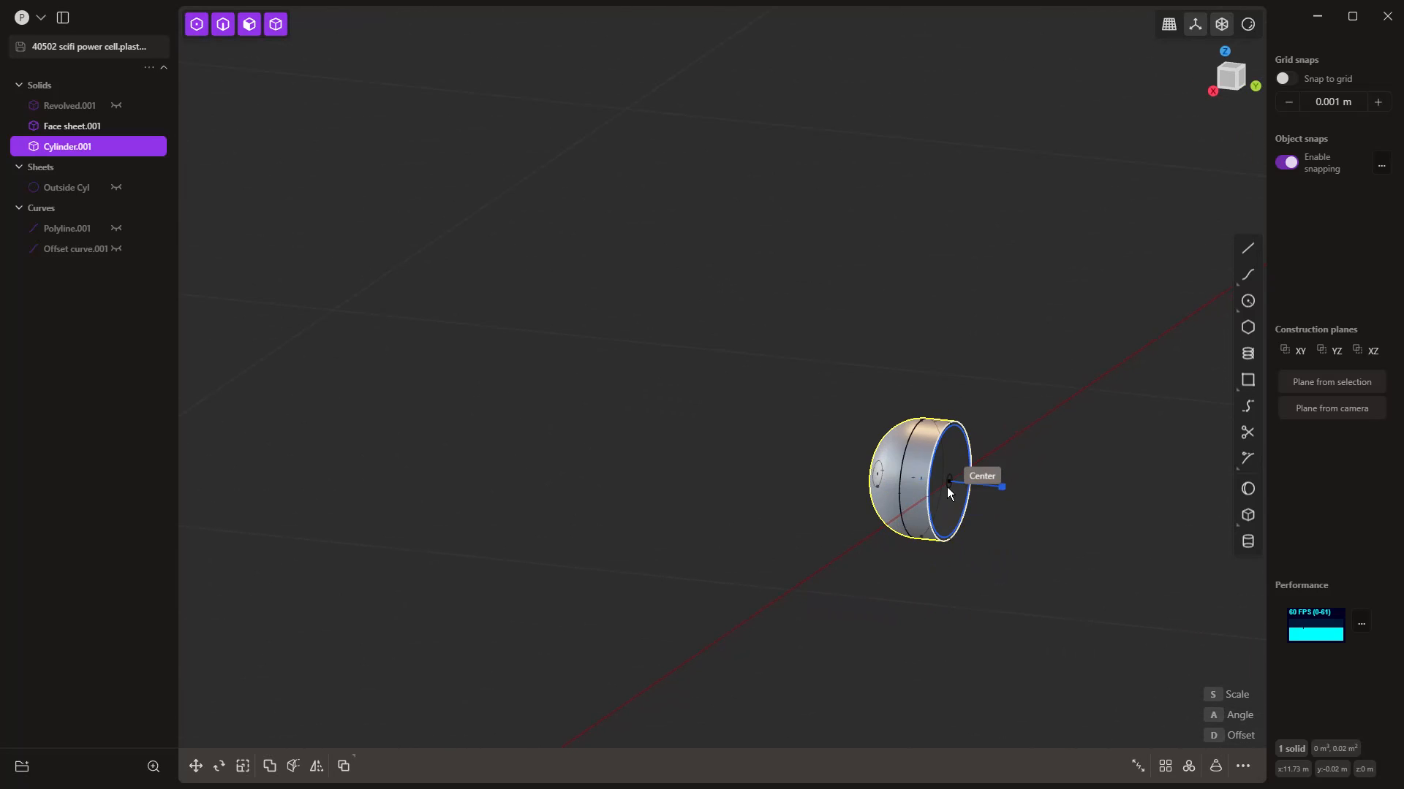
pyautogui.click(946, 487)
# Step: Place fastener copies on the plate's two upper corners, flipped so their domes face outward
pyautogui.scroll(-5, 967, 504)
pyautogui.scroll(-10, 974, 500)
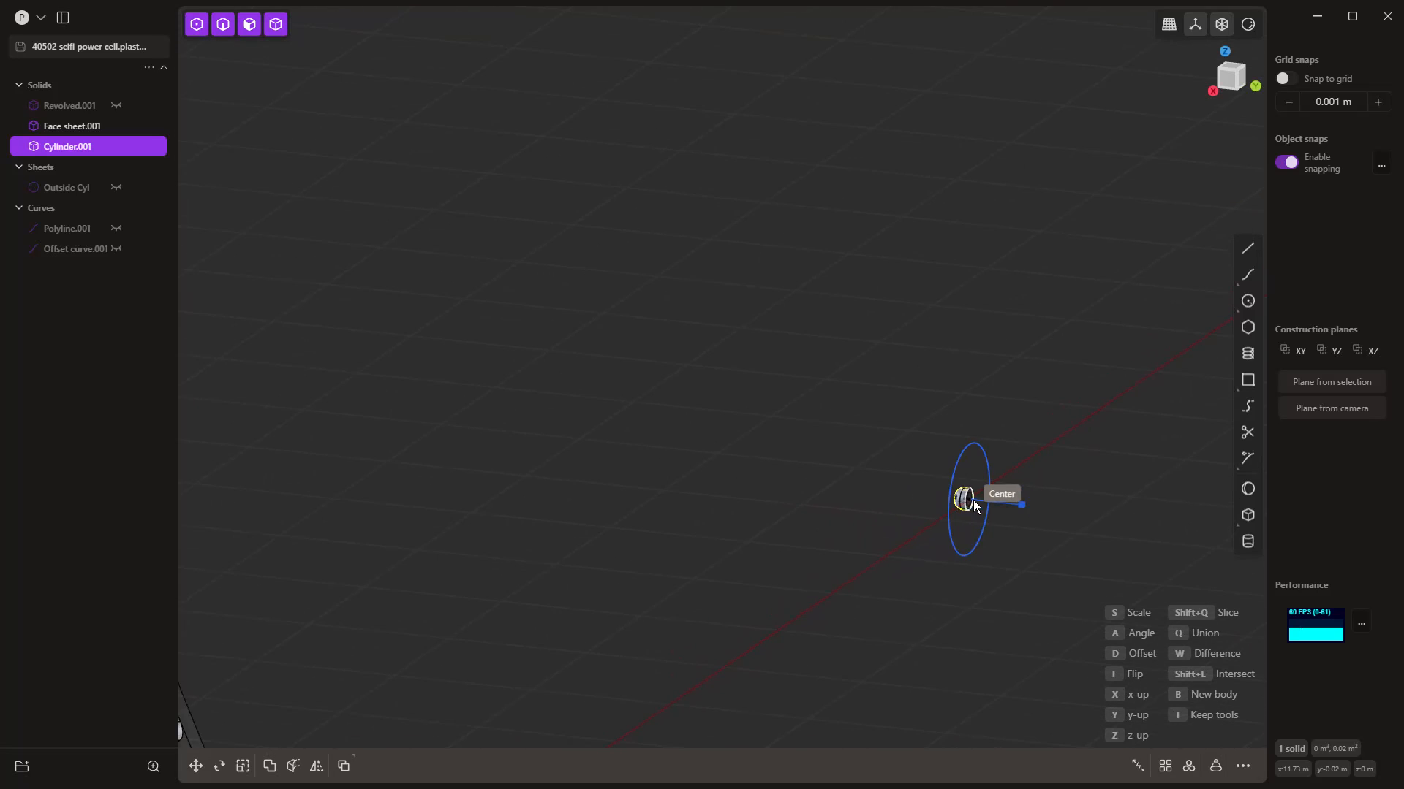
pyautogui.moveTo(613, 501); pyautogui.dragTo(760, 506, button='middle')
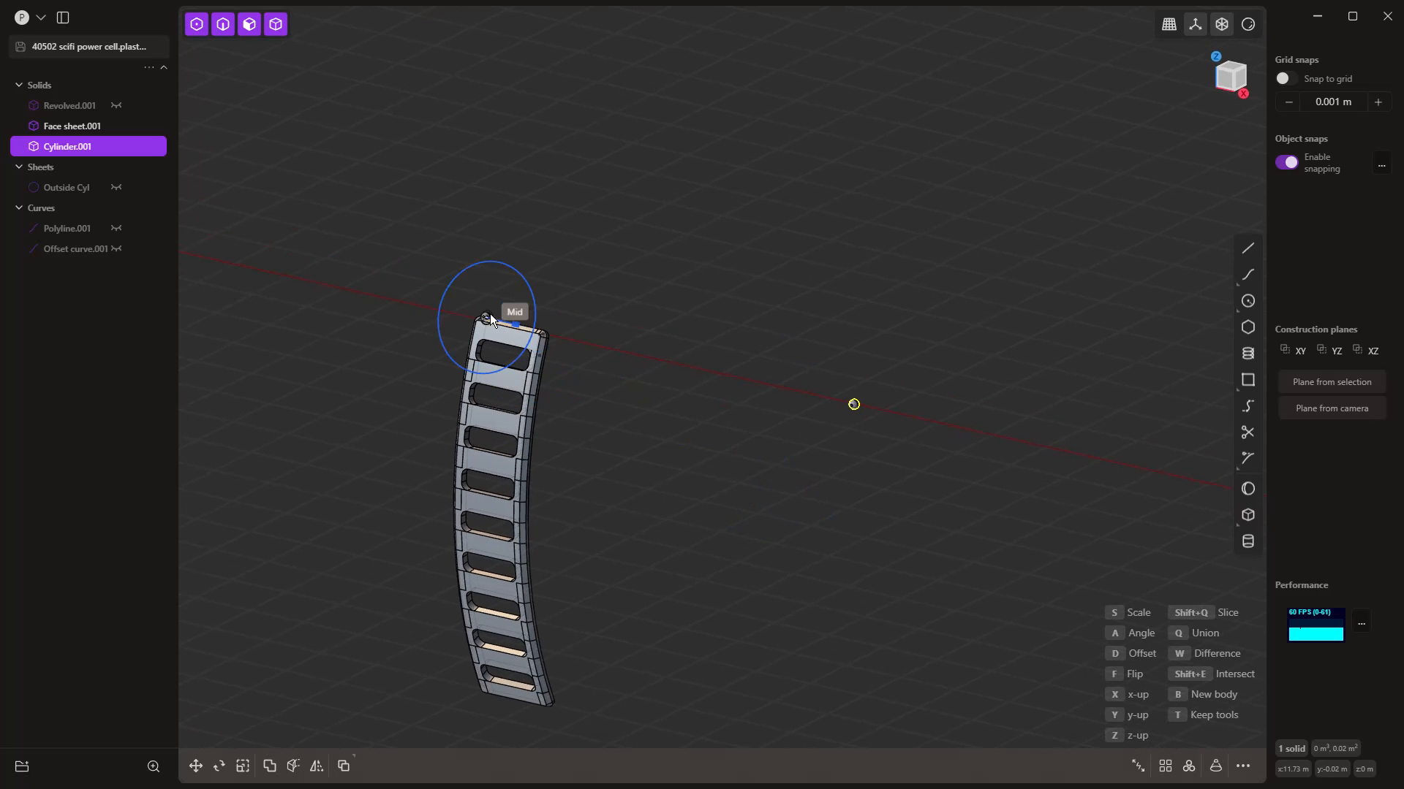
pyautogui.scroll(5, 466, 326)
pyautogui.scroll(5, 467, 326)
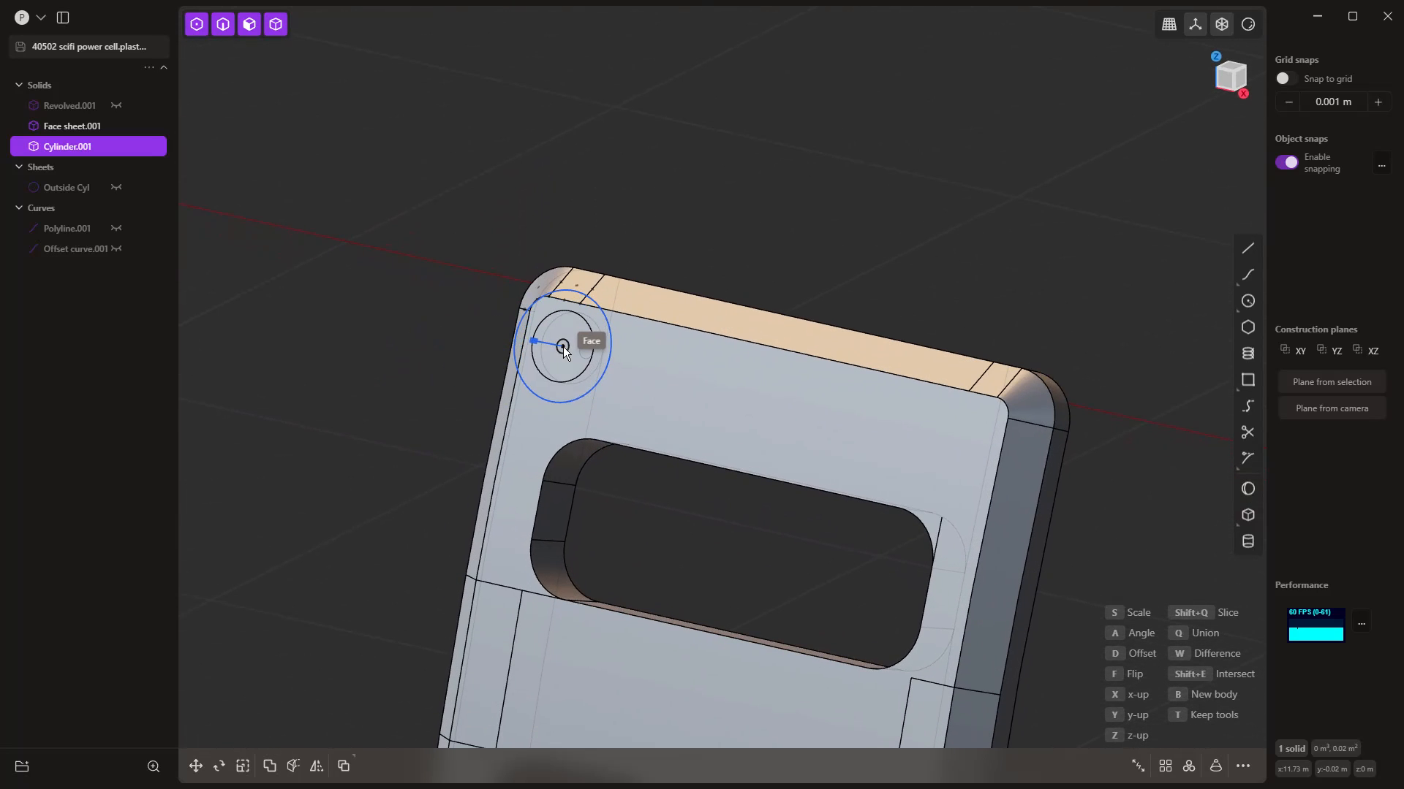
pyautogui.press('f')
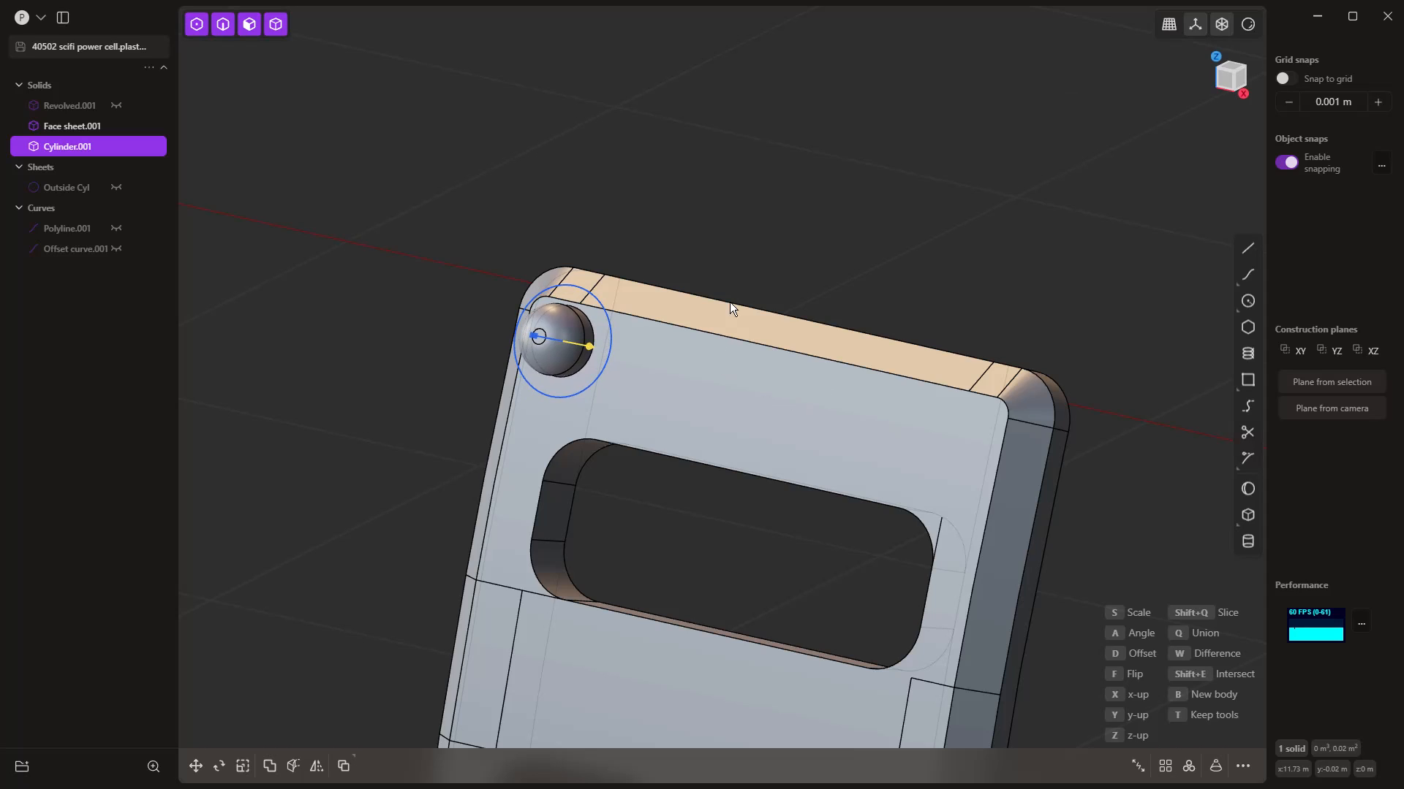
pyautogui.click(837, 261)
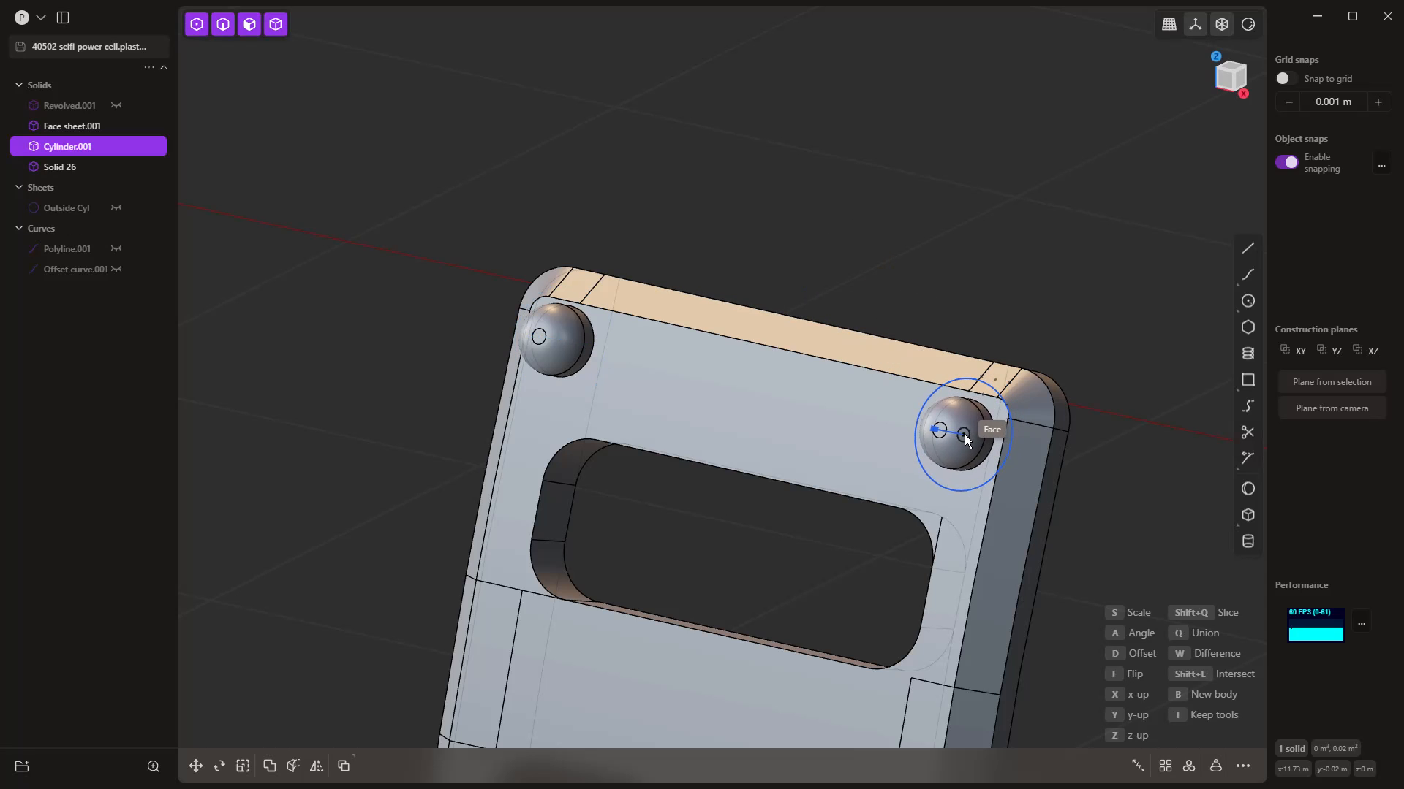
pyautogui.scroll(-3, 817, 199)
pyautogui.rightClick(817, 199)
# Step: Place another fastener copy on the front face at the plate's lower left corner
pyautogui.scroll(-4, 816, 199)
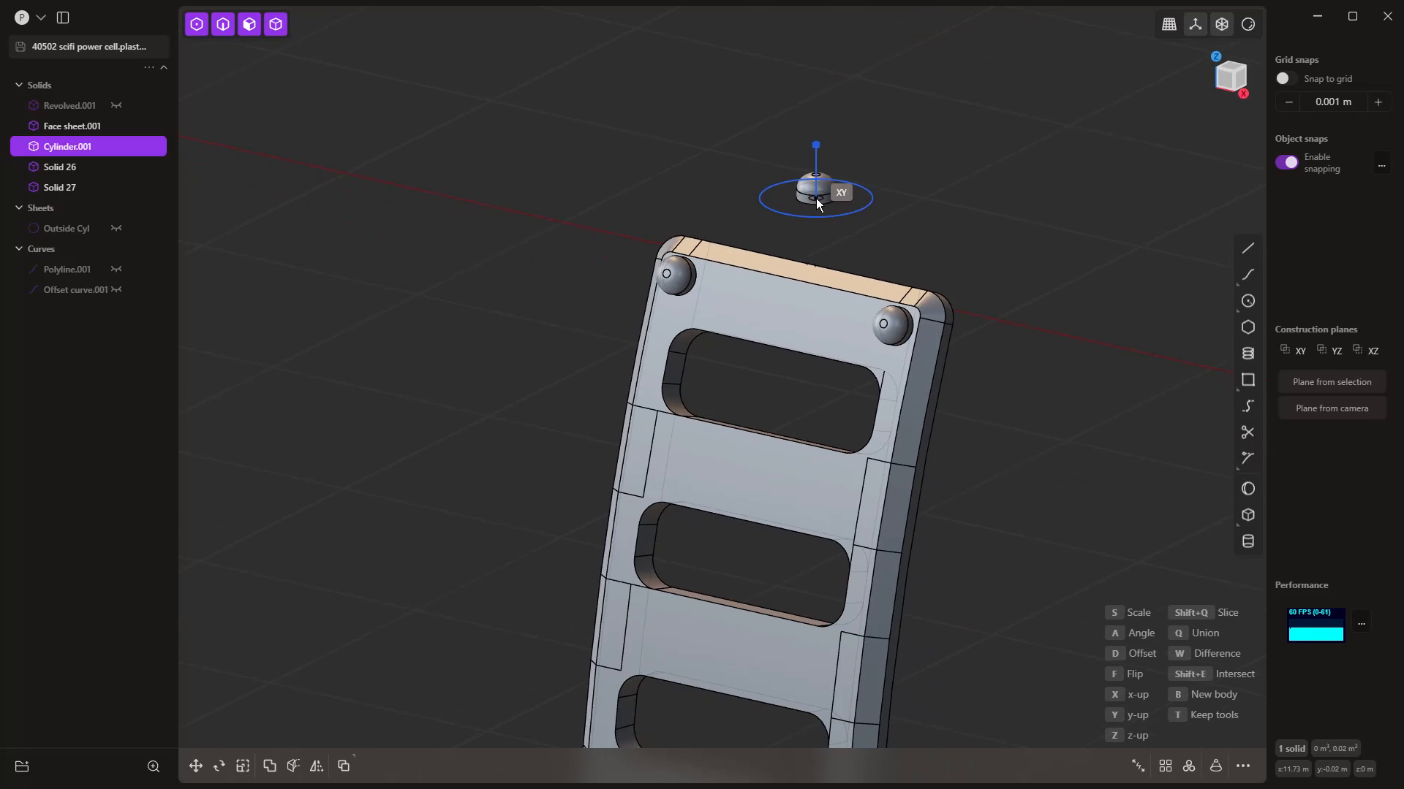
pyautogui.keyDown('shift'); pyautogui.moveTo(803, 541); pyautogui.dragTo(774, 86, button='middle'); pyautogui.keyUp('shift')
pyautogui.keyDown('shift'); pyautogui.moveTo(757, 511); pyautogui.dragTo(761, 230, button='middle'); pyautogui.keyUp('shift')
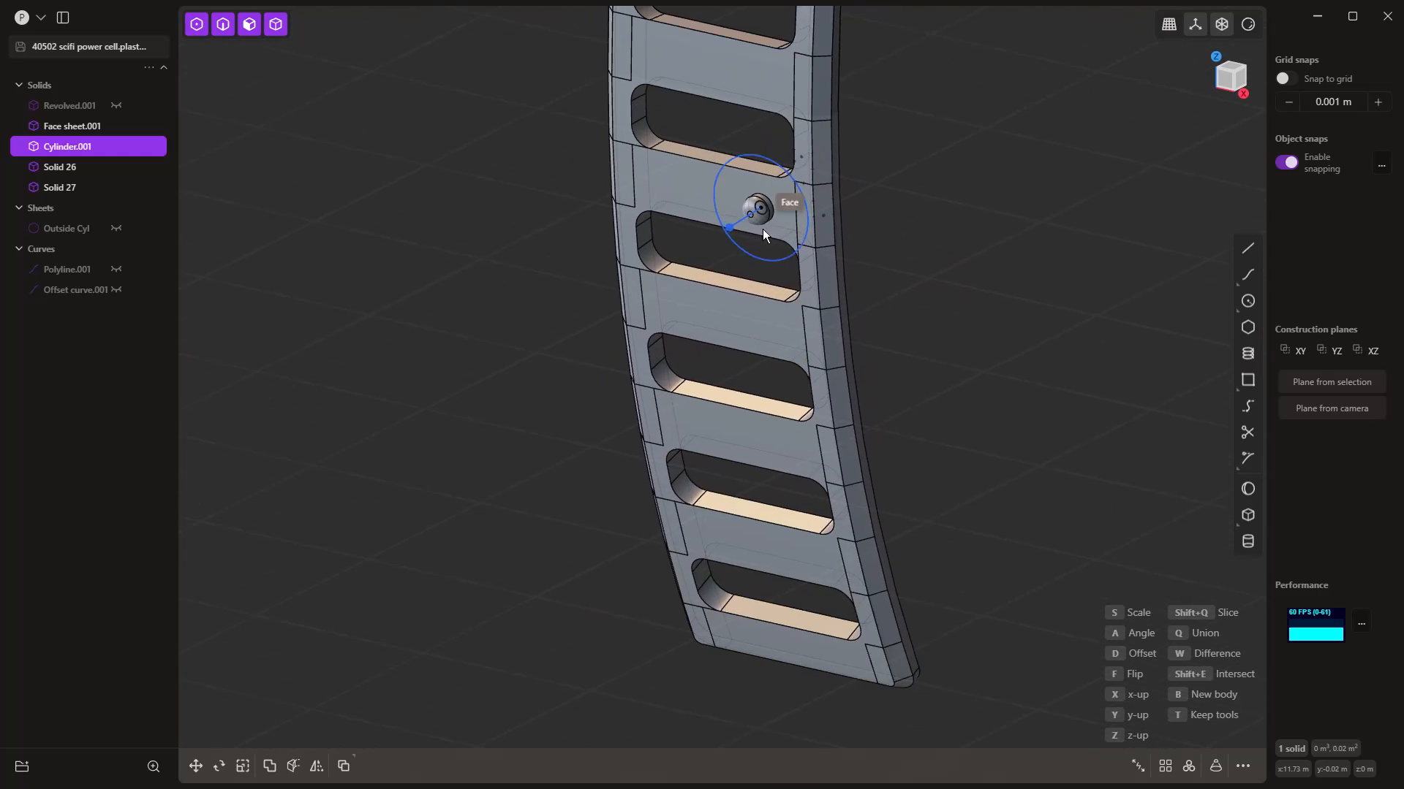
pyautogui.moveTo(748, 461); pyautogui.dragTo(737, 329, button='middle')
pyautogui.scroll(4, 710, 650)
pyautogui.scroll(3, 698, 673)
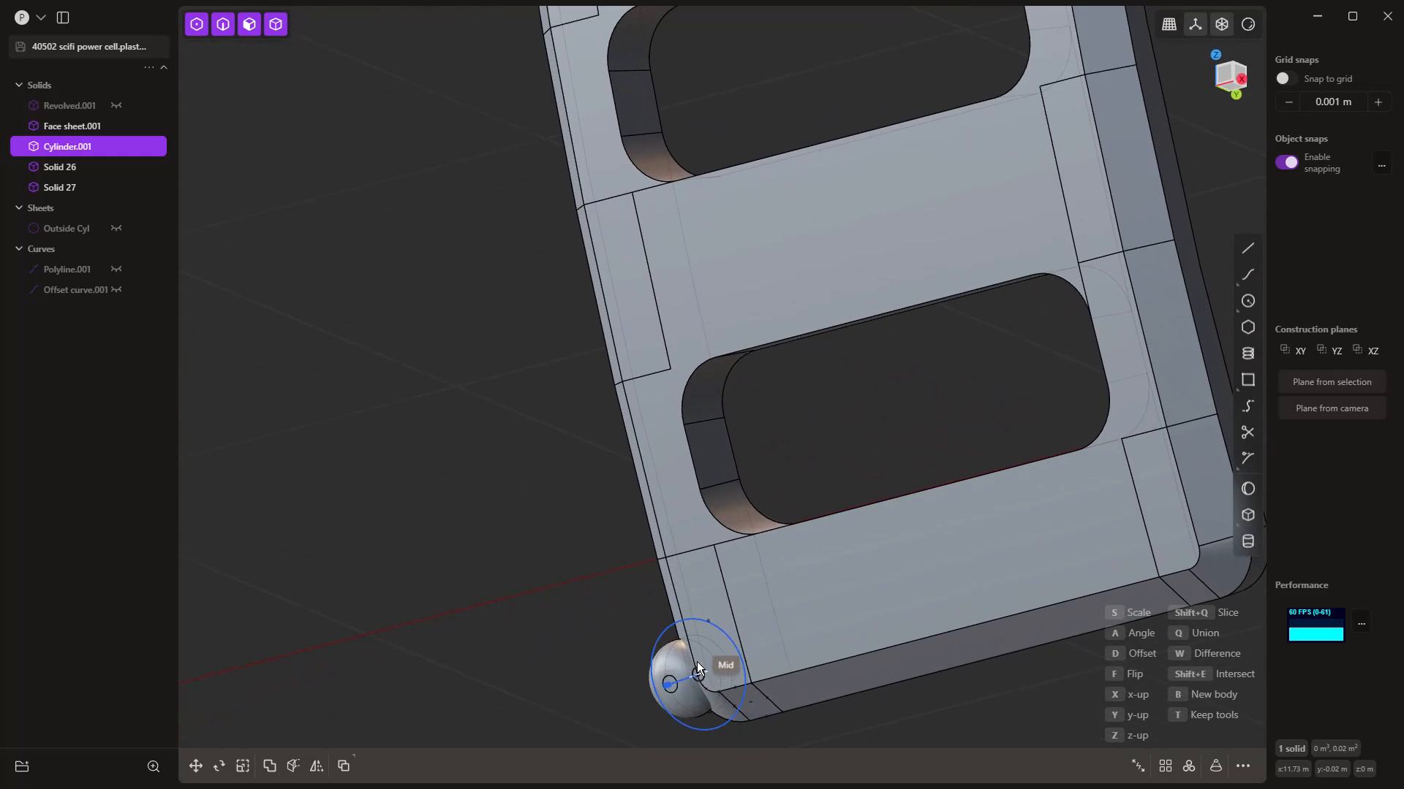
pyautogui.moveTo(734, 658); pyautogui.dragTo(777, 638, button='middle')
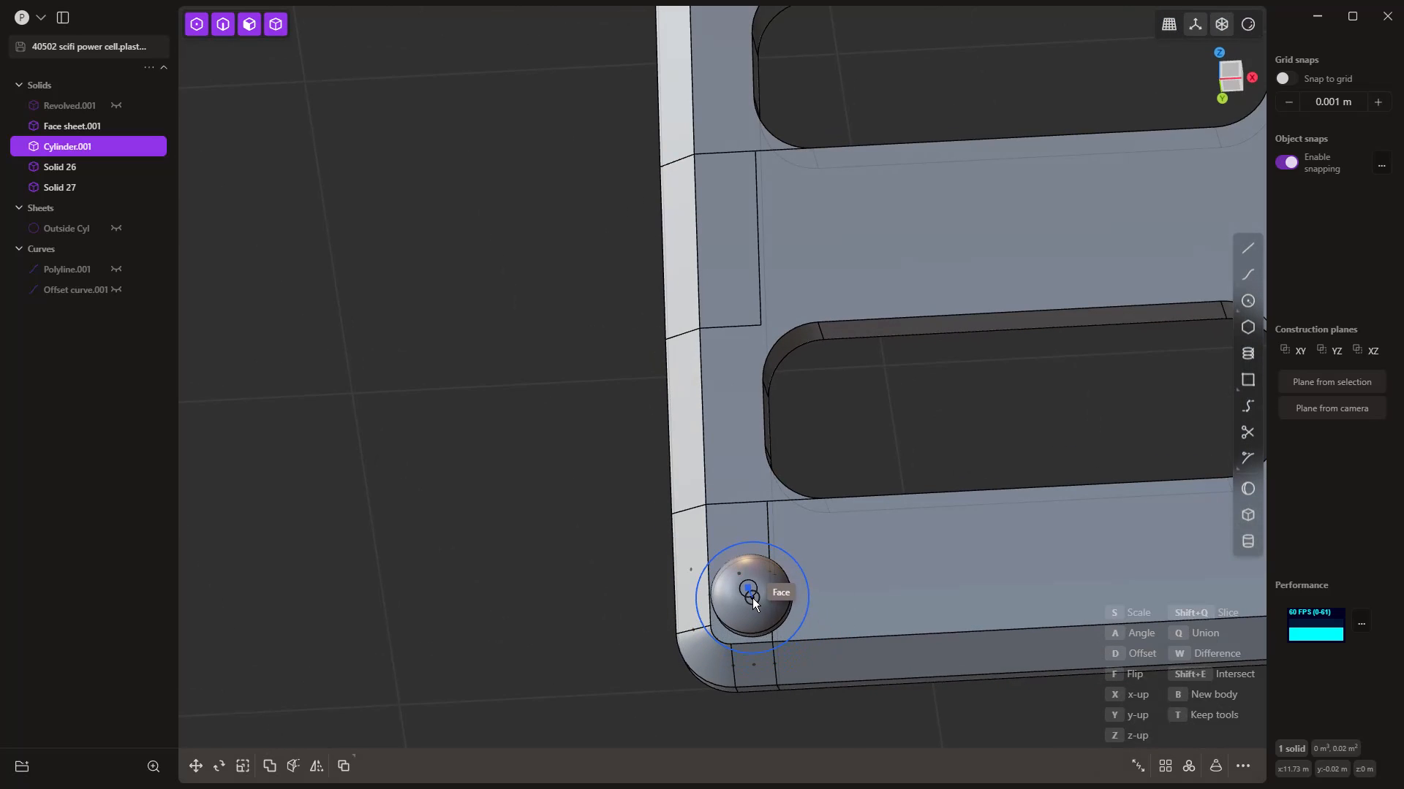
pyautogui.click(756, 598)
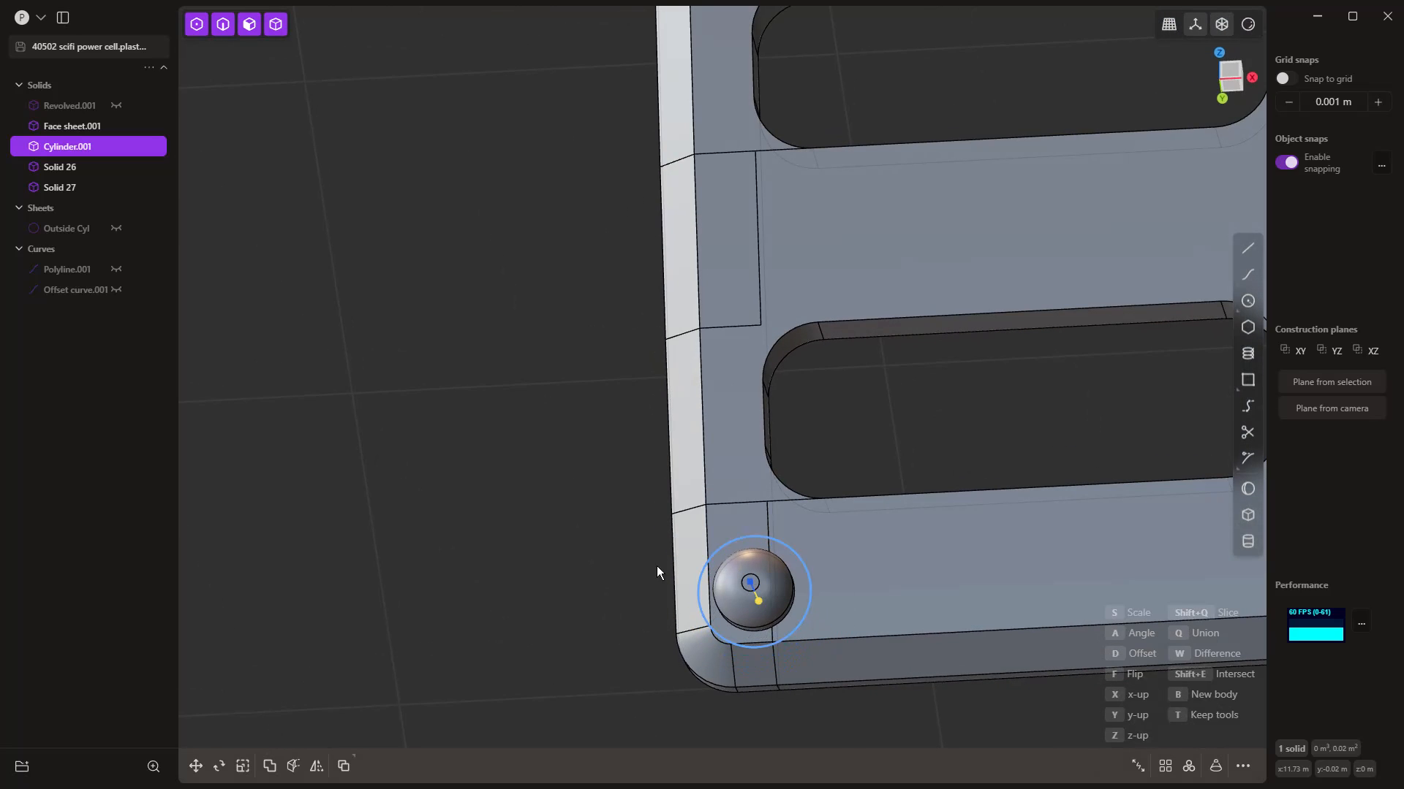
# Step: Place the last fastener copy at the plate's lower right corner and delete the original fastener beside the plate
pyautogui.keyDown('shift'); pyautogui.moveTo(998, 559); pyautogui.dragTo(617, 534, button='middle'); pyautogui.keyUp('shift')
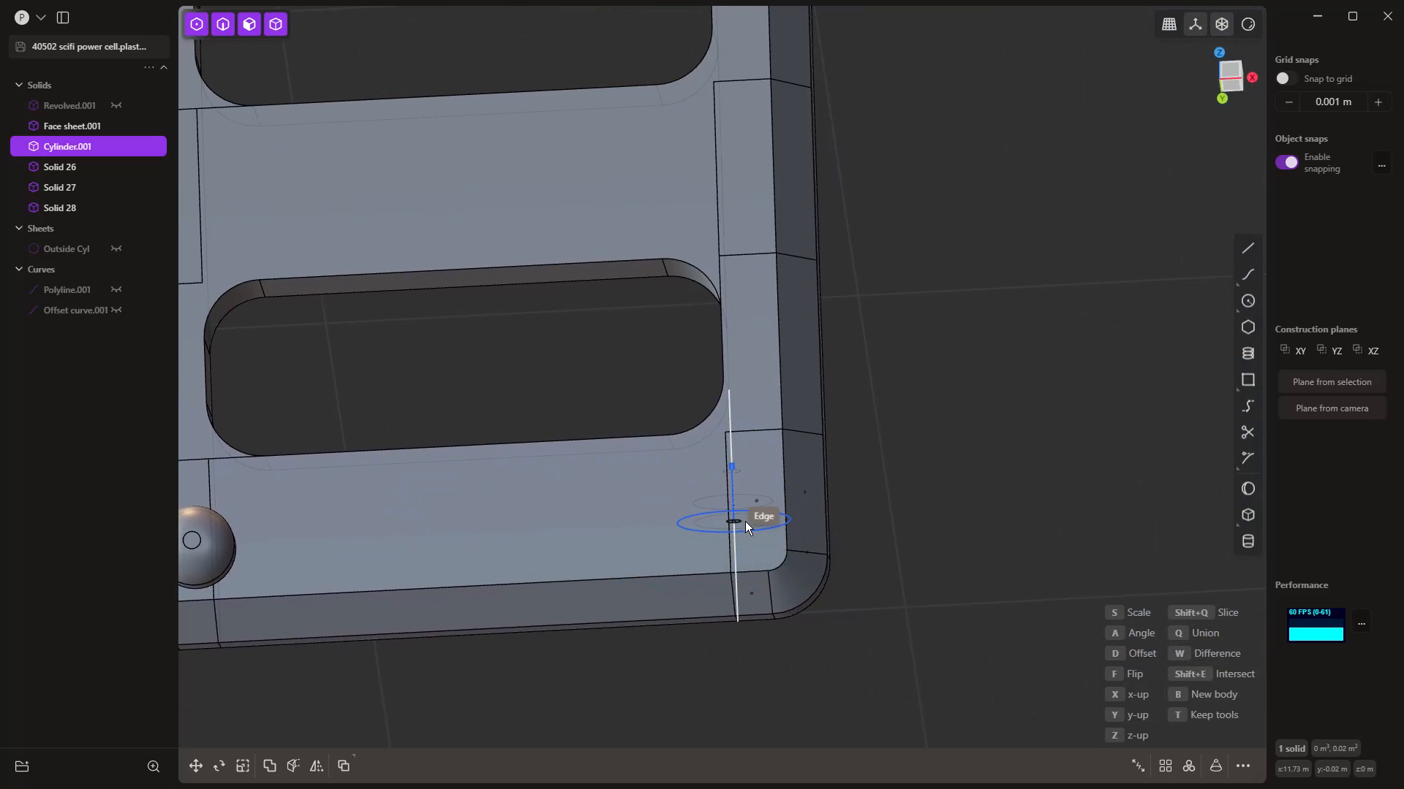
pyautogui.moveTo(747, 525); pyautogui.dragTo(715, 538, button='middle')
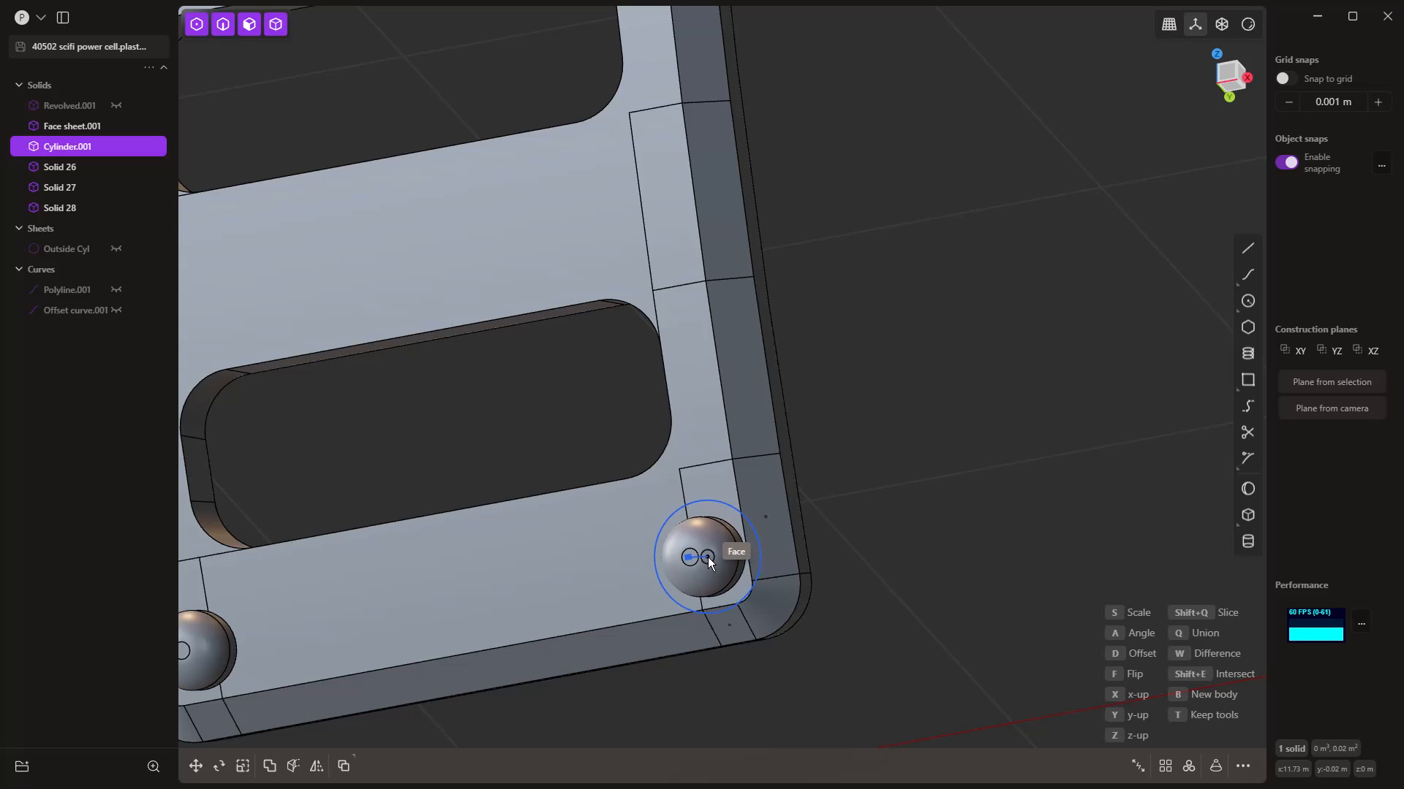
pyautogui.click(707, 554)
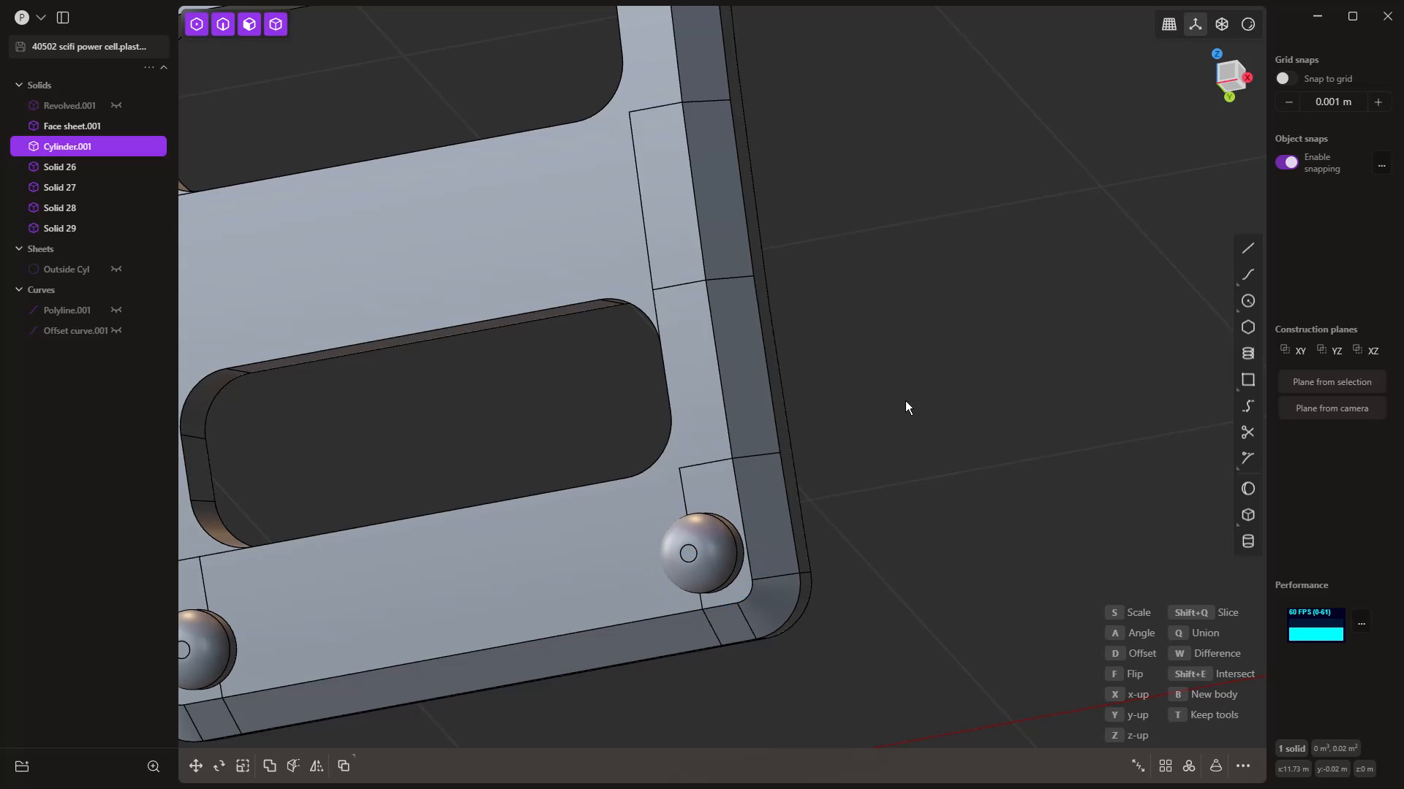
pyautogui.press('Escape')
pyautogui.scroll(-10, 833, 511)
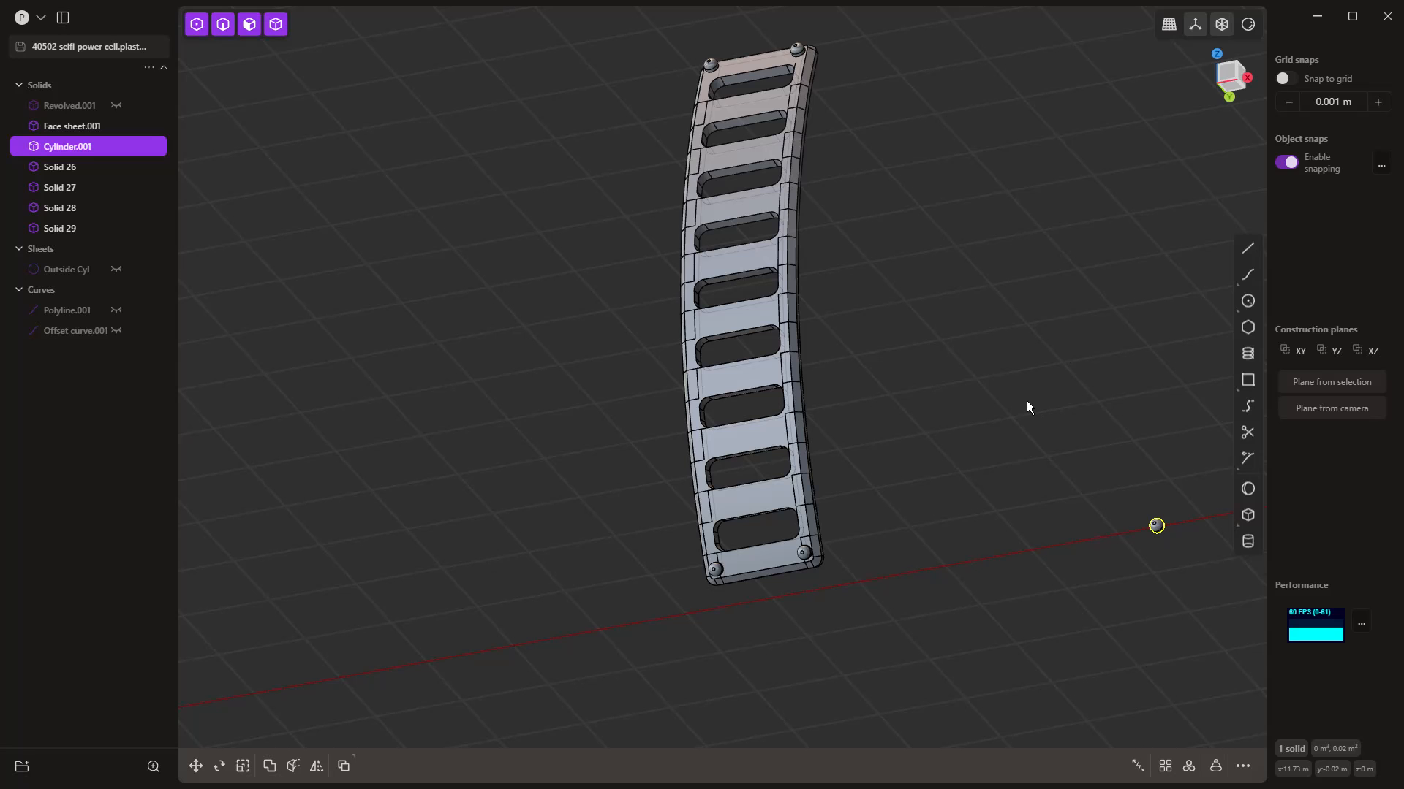
pyautogui.press('Delete')
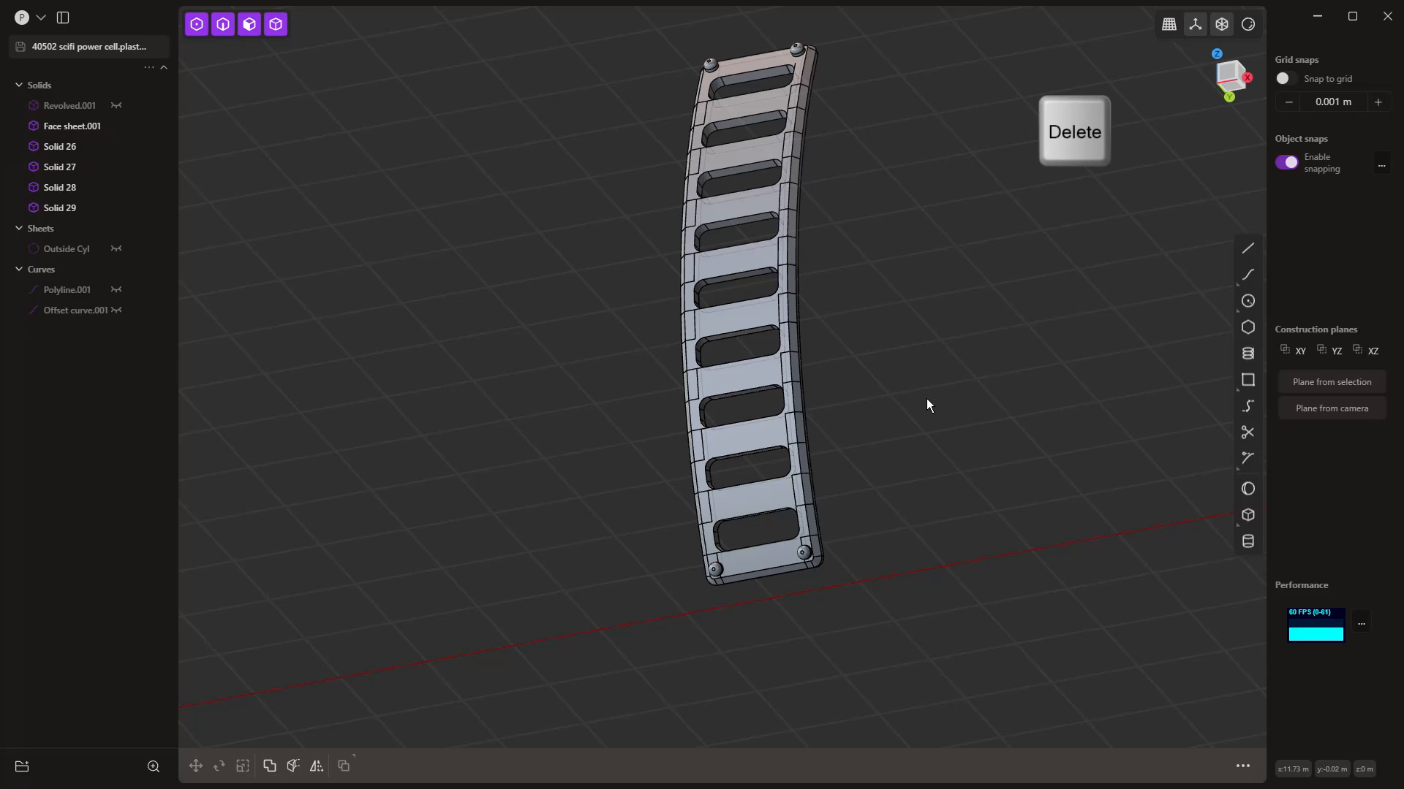
# Step: Try to unite the four corner fasteners with the ladder plate using a Boolean union
pyautogui.moveTo(884, 418); pyautogui.dragTo(862, 476, button='middle')
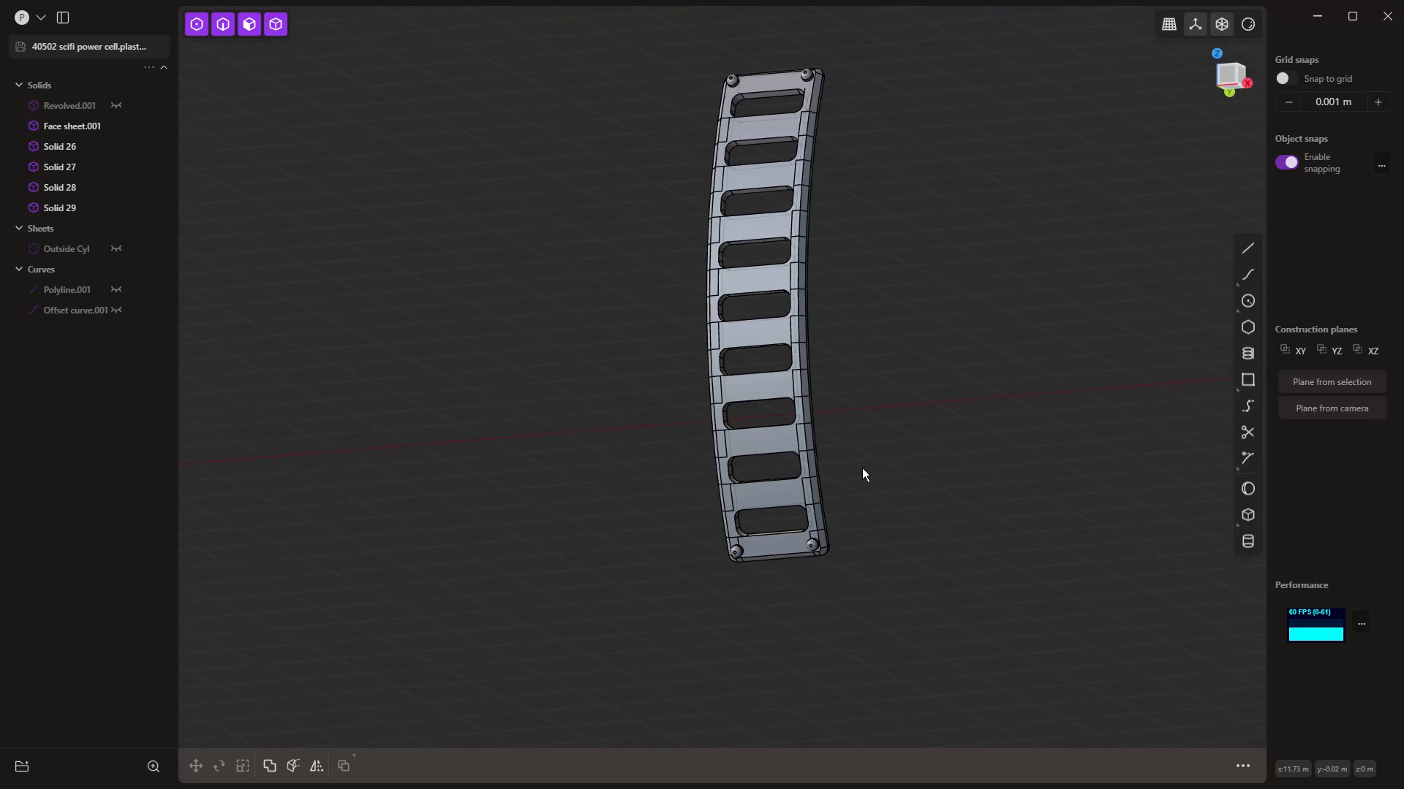
pyautogui.click(752, 220)
pyautogui.moveTo(822, 193); pyautogui.dragTo(869, 286, button='middle')
pyautogui.press('q')
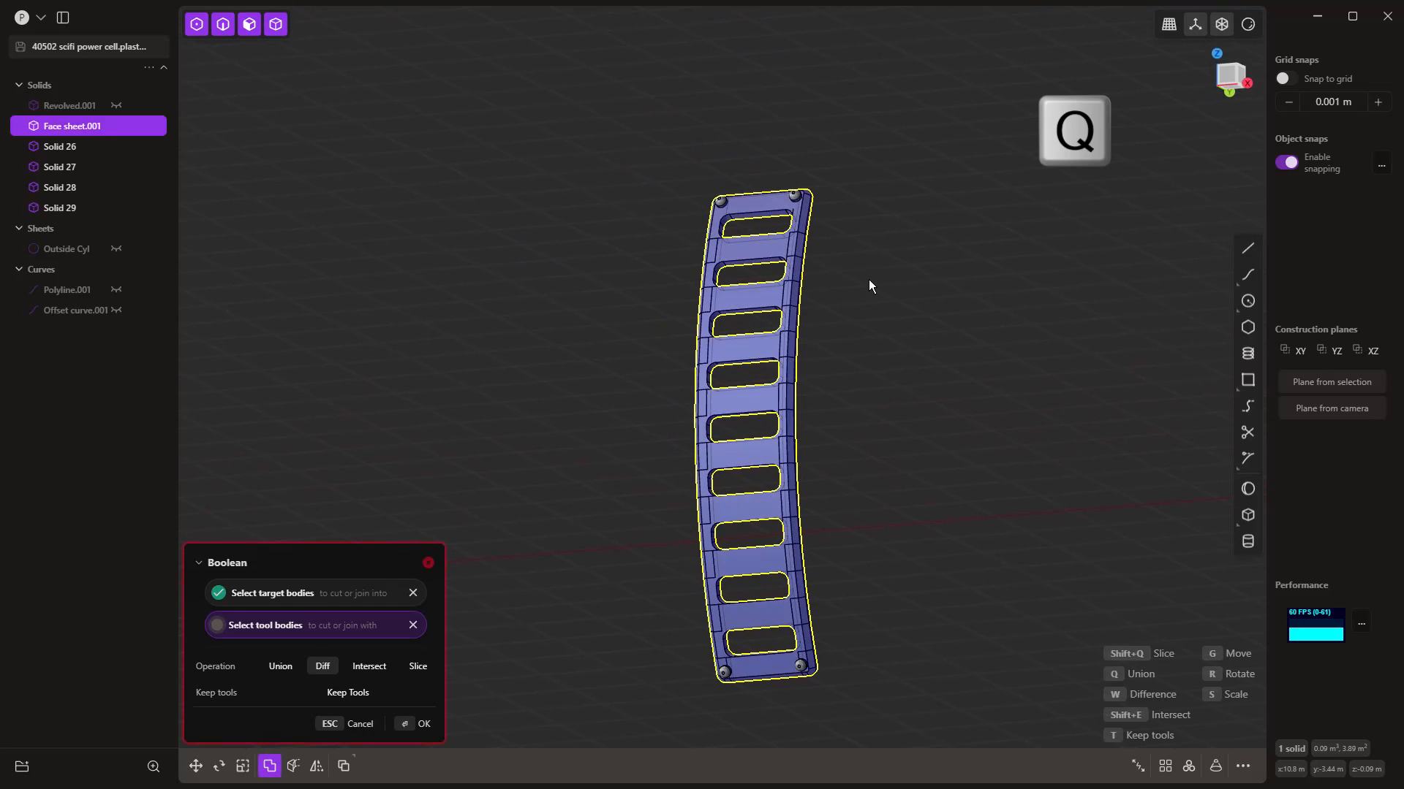
pyautogui.click(722, 201)
pyautogui.click(793, 198)
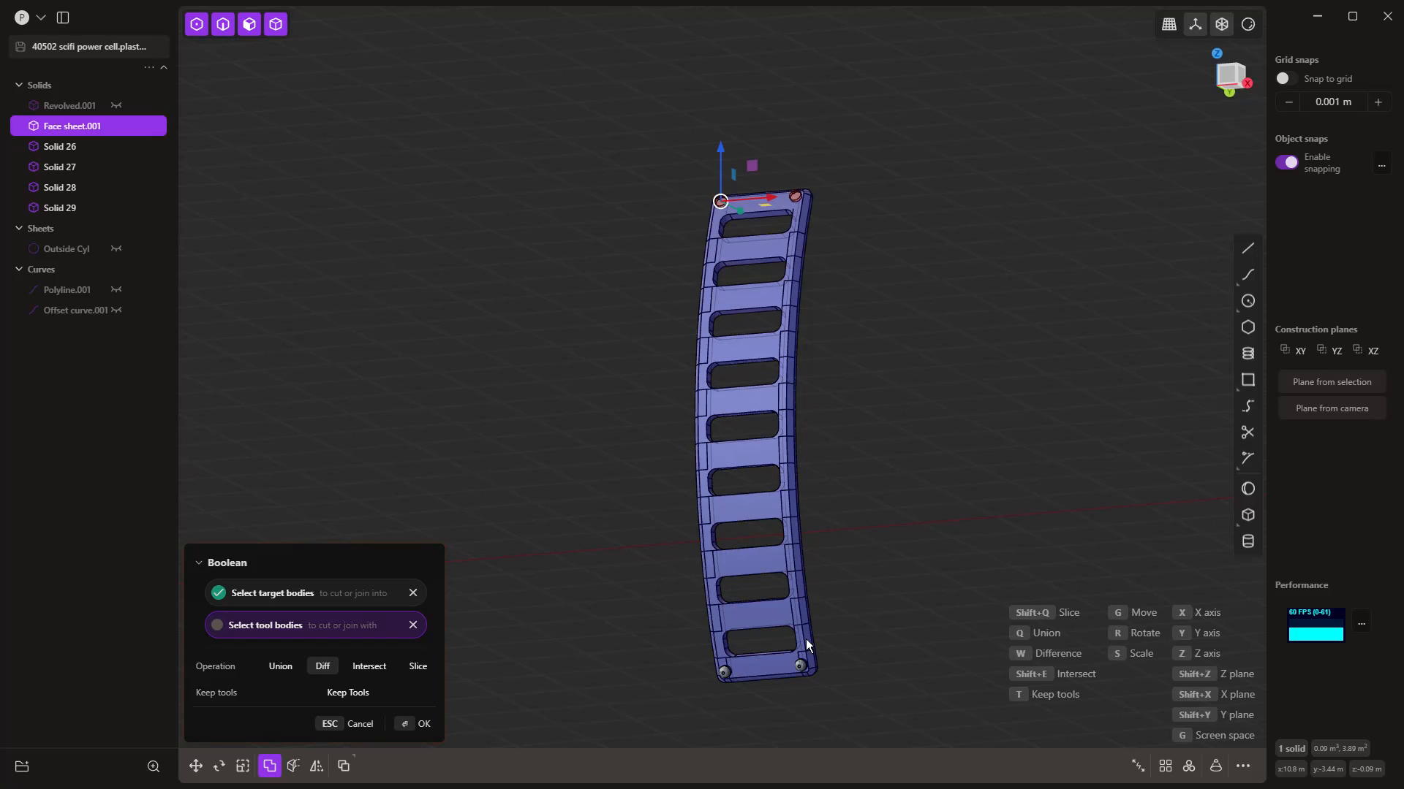
pyautogui.click(800, 665)
pyautogui.press('q')
pyautogui.press('Escape')
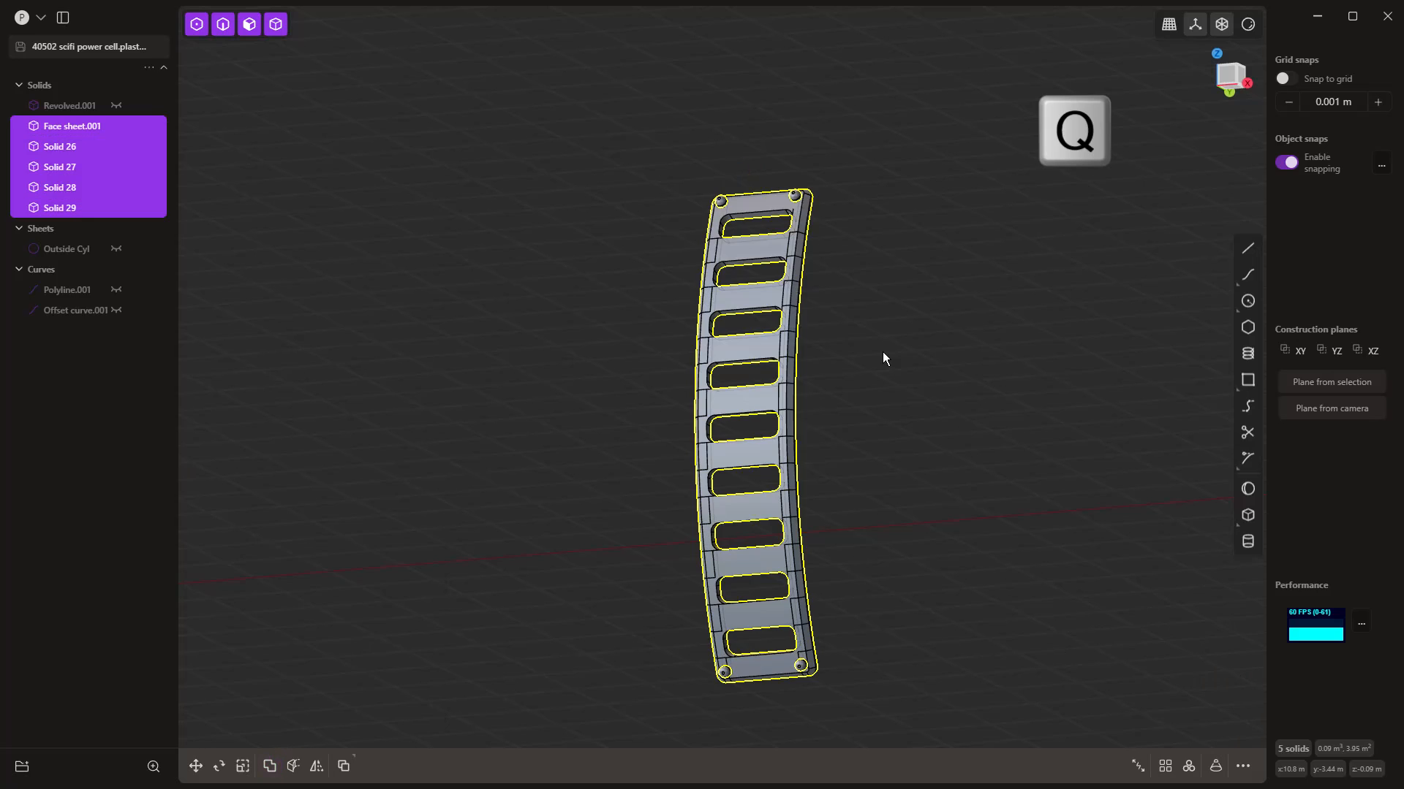
pyautogui.scroll(-3, 883, 352)
pyautogui.click(627, 388)
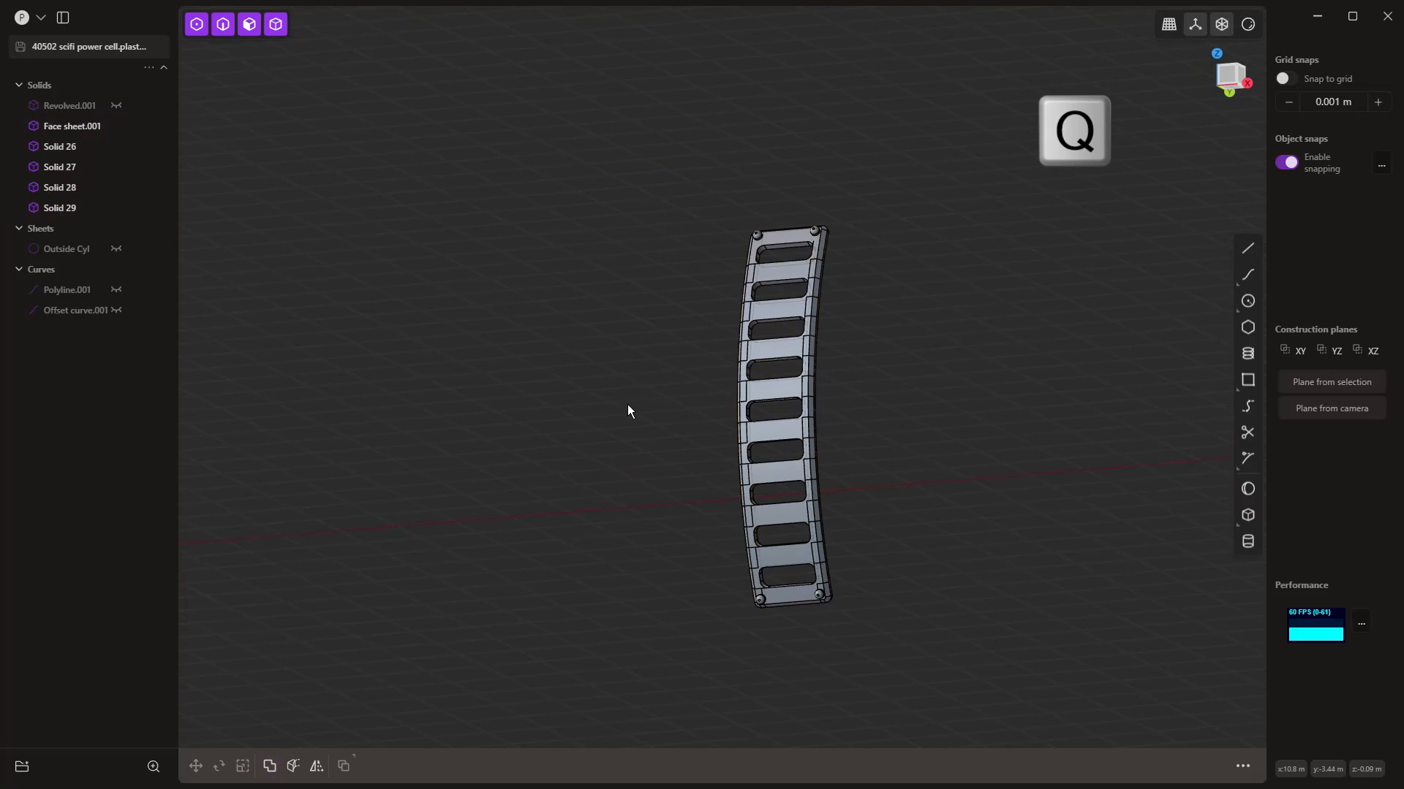
# Step: Show the hidden revolved body around the ladder plate and examine how the plate sits in it
pyautogui.click(116, 104)
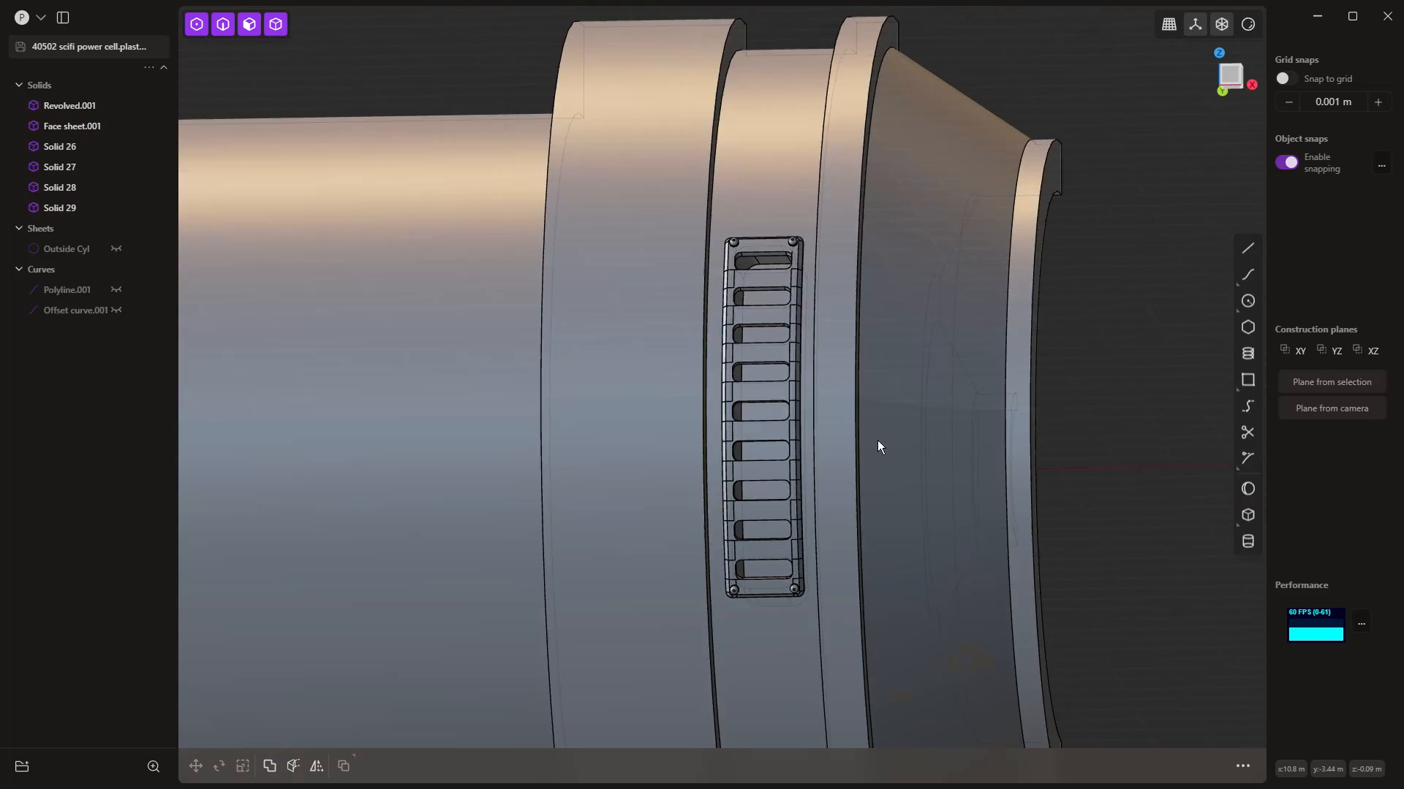
pyautogui.moveTo(878, 446); pyautogui.dragTo(835, 423, button='middle')
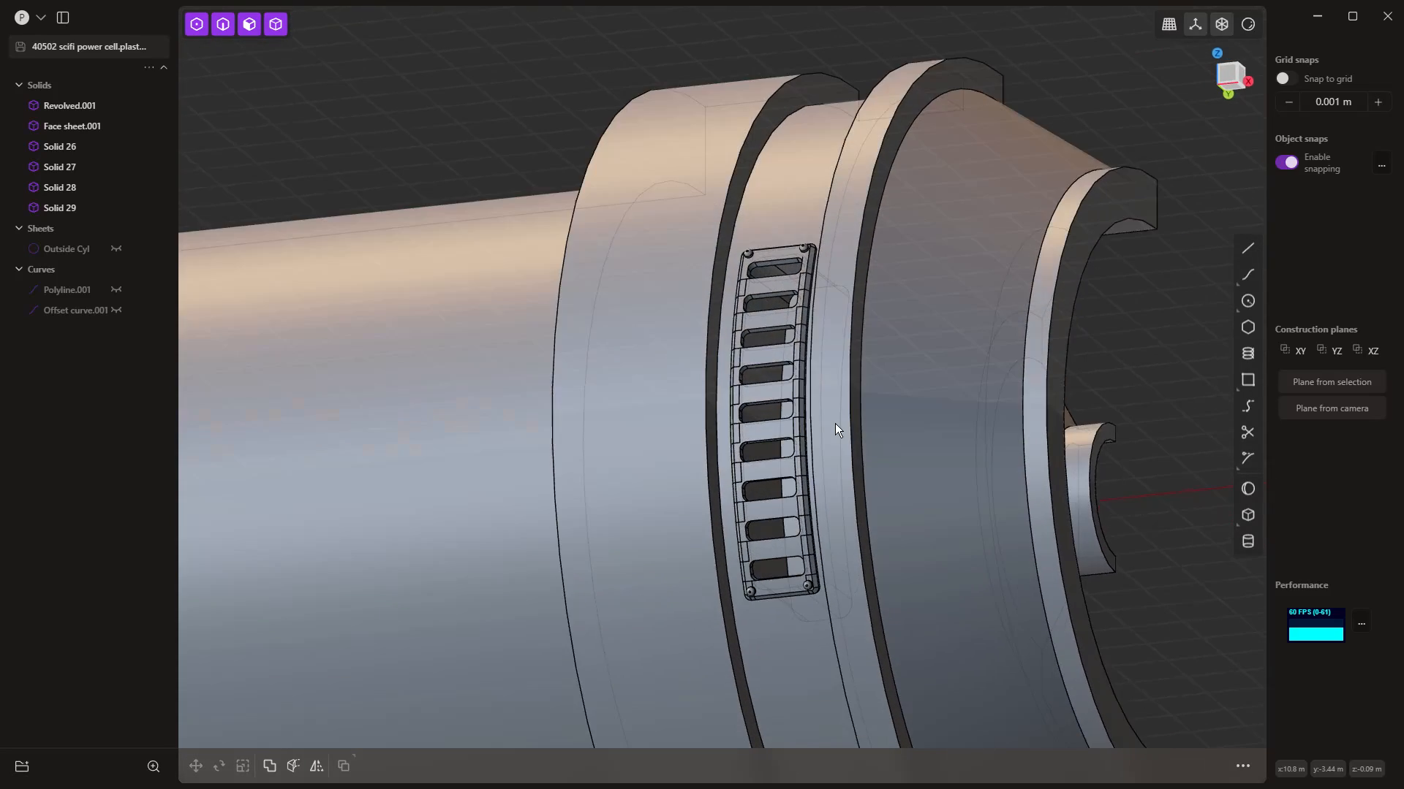
pyautogui.scroll(5, 768, 298)
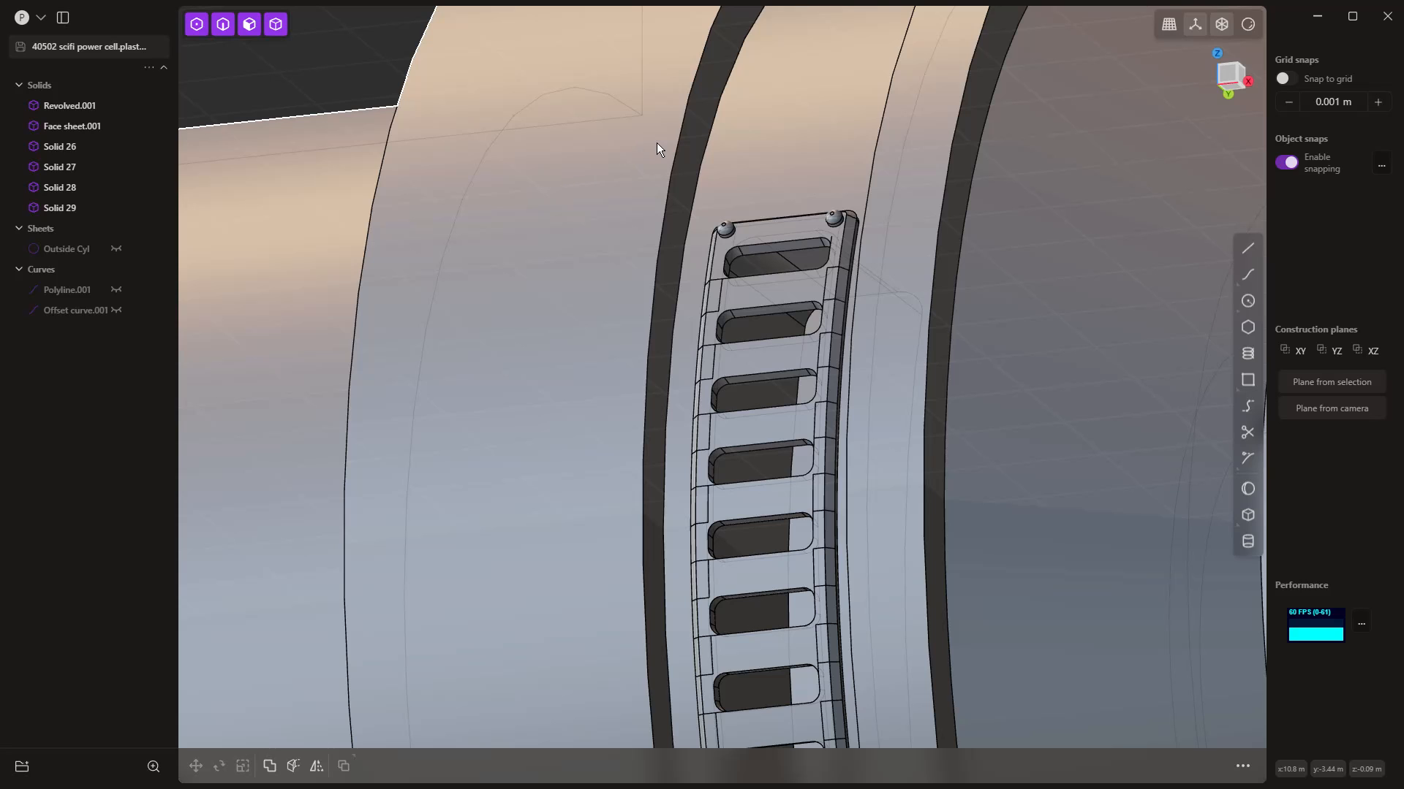
# Step: Join the ladder plate to the revolved body with a Boolean union
pyautogui.click(723, 146)
pyautogui.press('q')
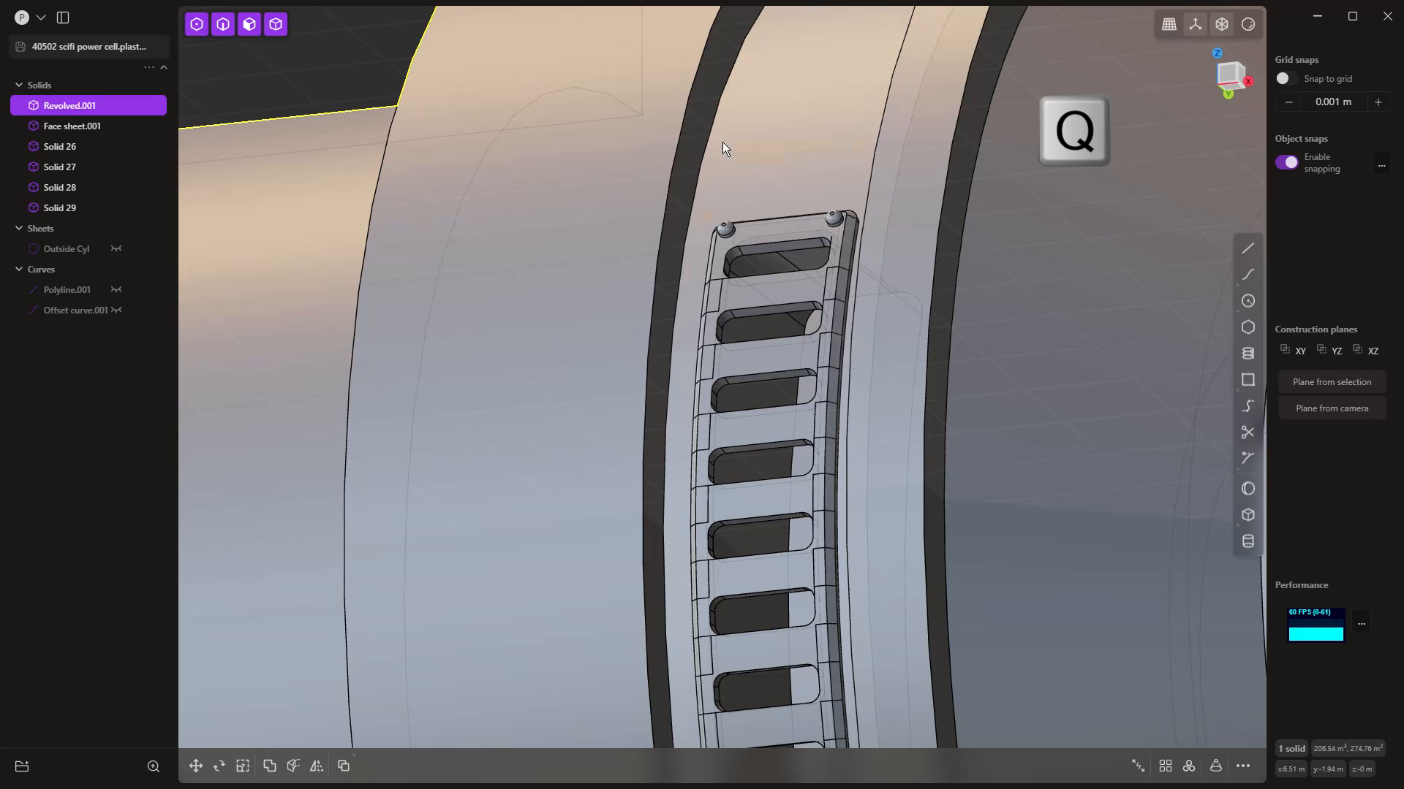
pyautogui.click(772, 234)
pyautogui.press('q')
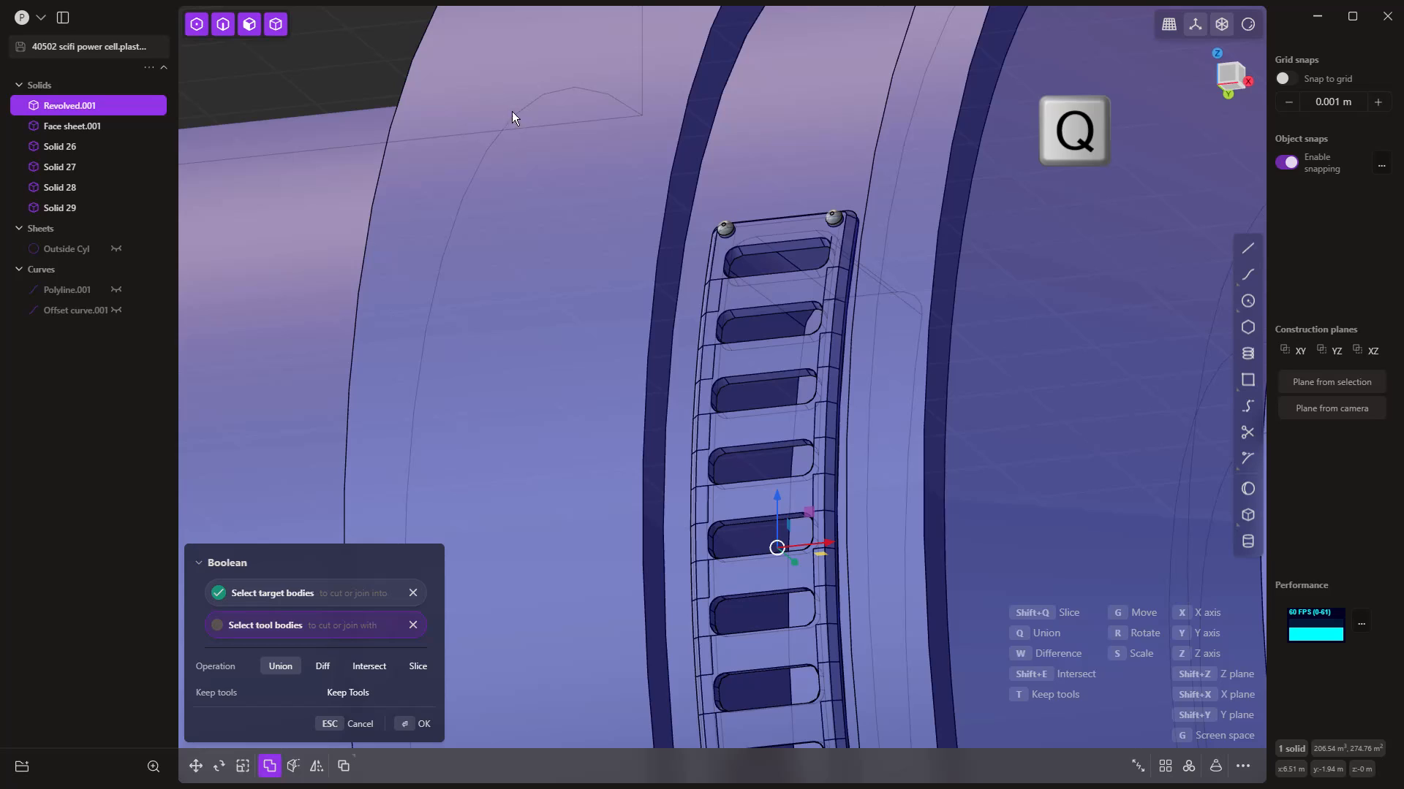
pyautogui.rightClick(326, 59)
pyautogui.scroll(-5, 541, 127)
pyautogui.scroll(-2, 659, 186)
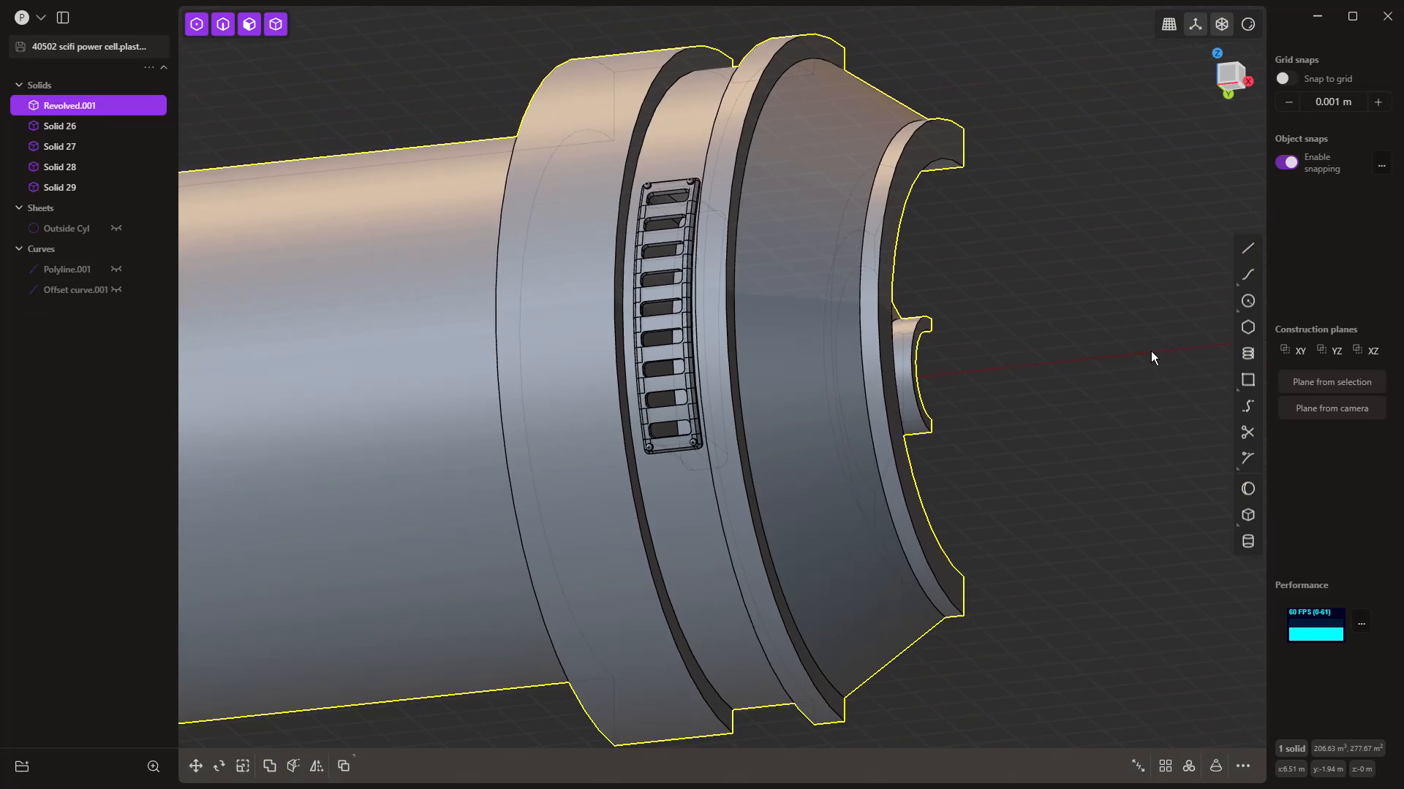
pyautogui.click(1151, 351)
# Step: Select the solids in the outliner one by one to check which part of the model each represents
pyautogui.moveTo(1151, 351); pyautogui.dragTo(1108, 433, button='middle')
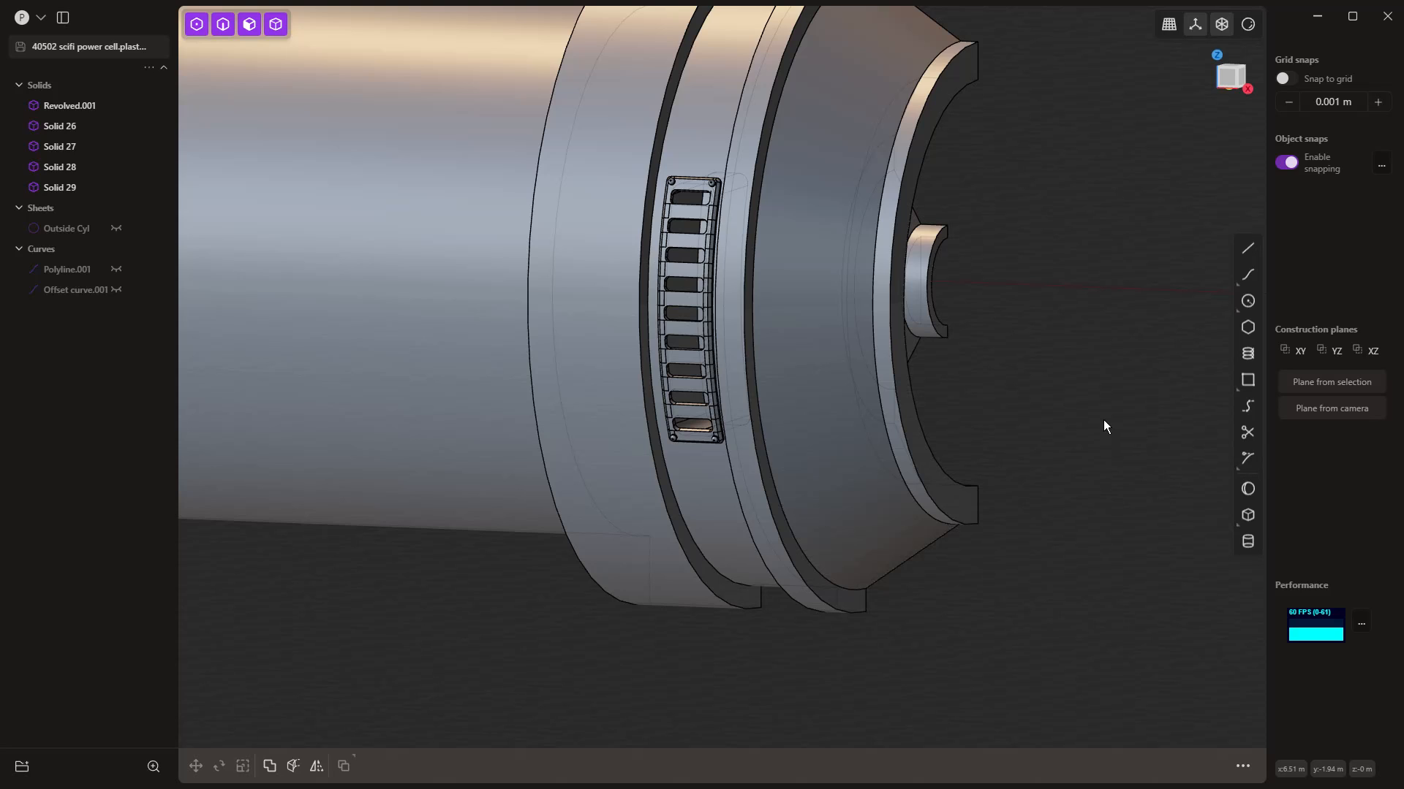
pyautogui.scroll(-5, 1051, 431)
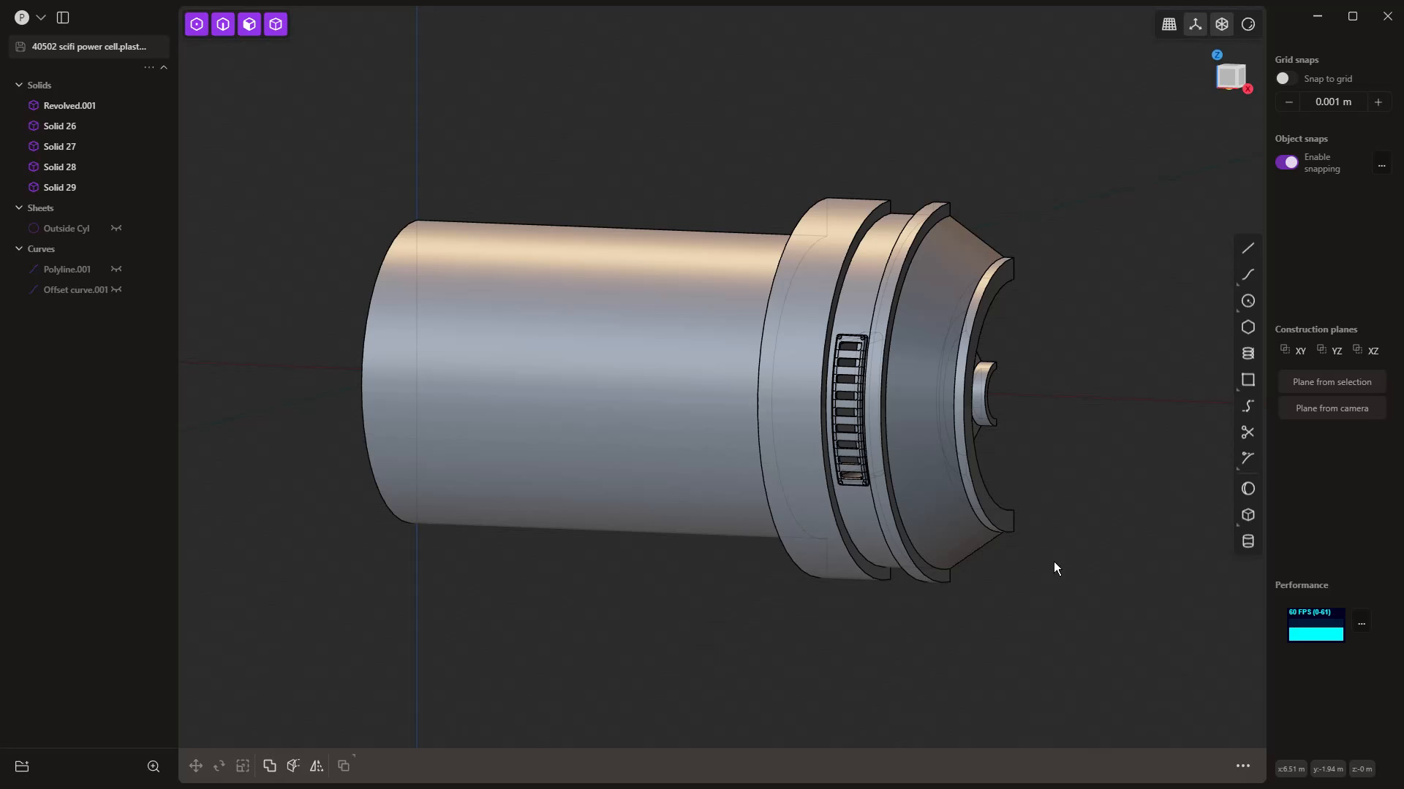
pyautogui.click(69, 126)
pyautogui.click(69, 146)
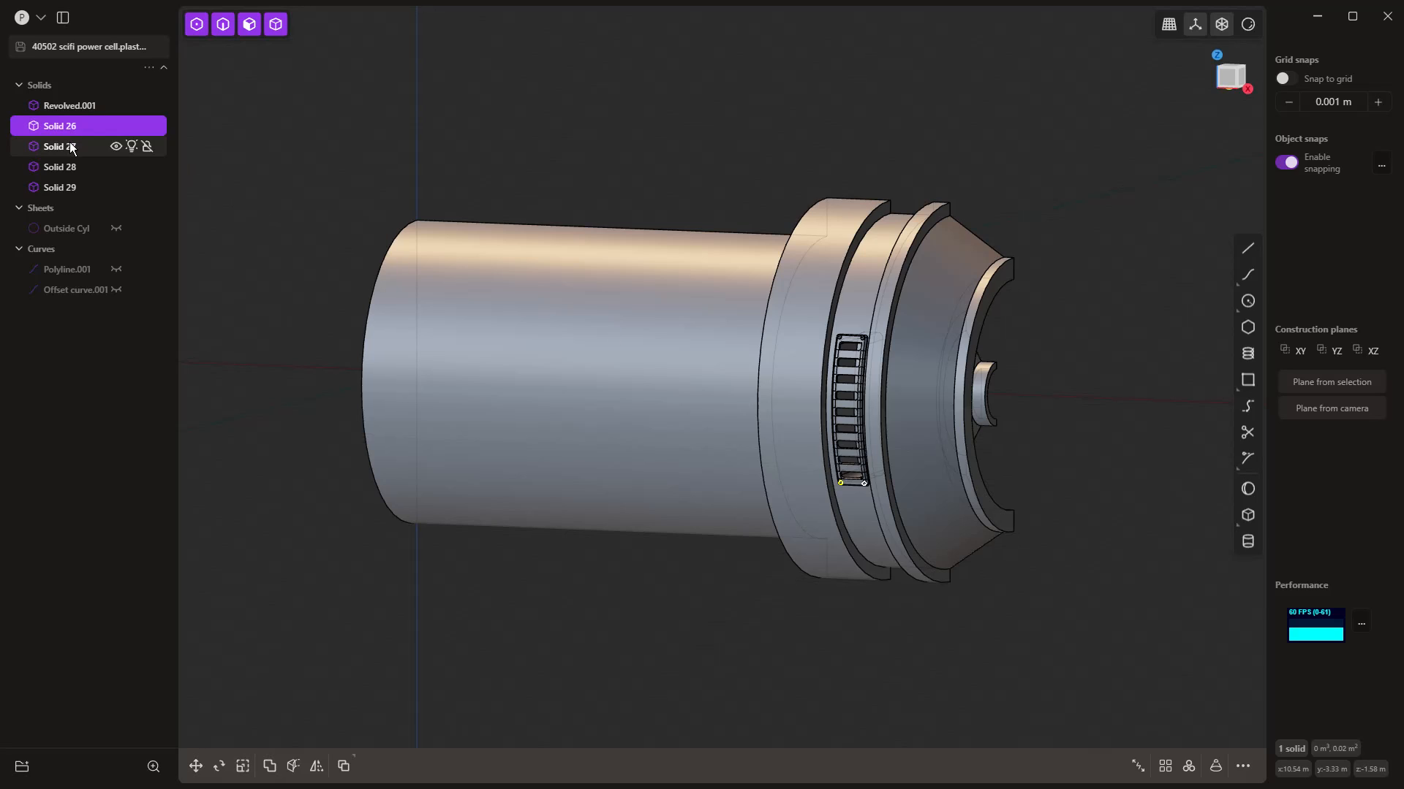
pyautogui.click(69, 166)
pyautogui.click(70, 187)
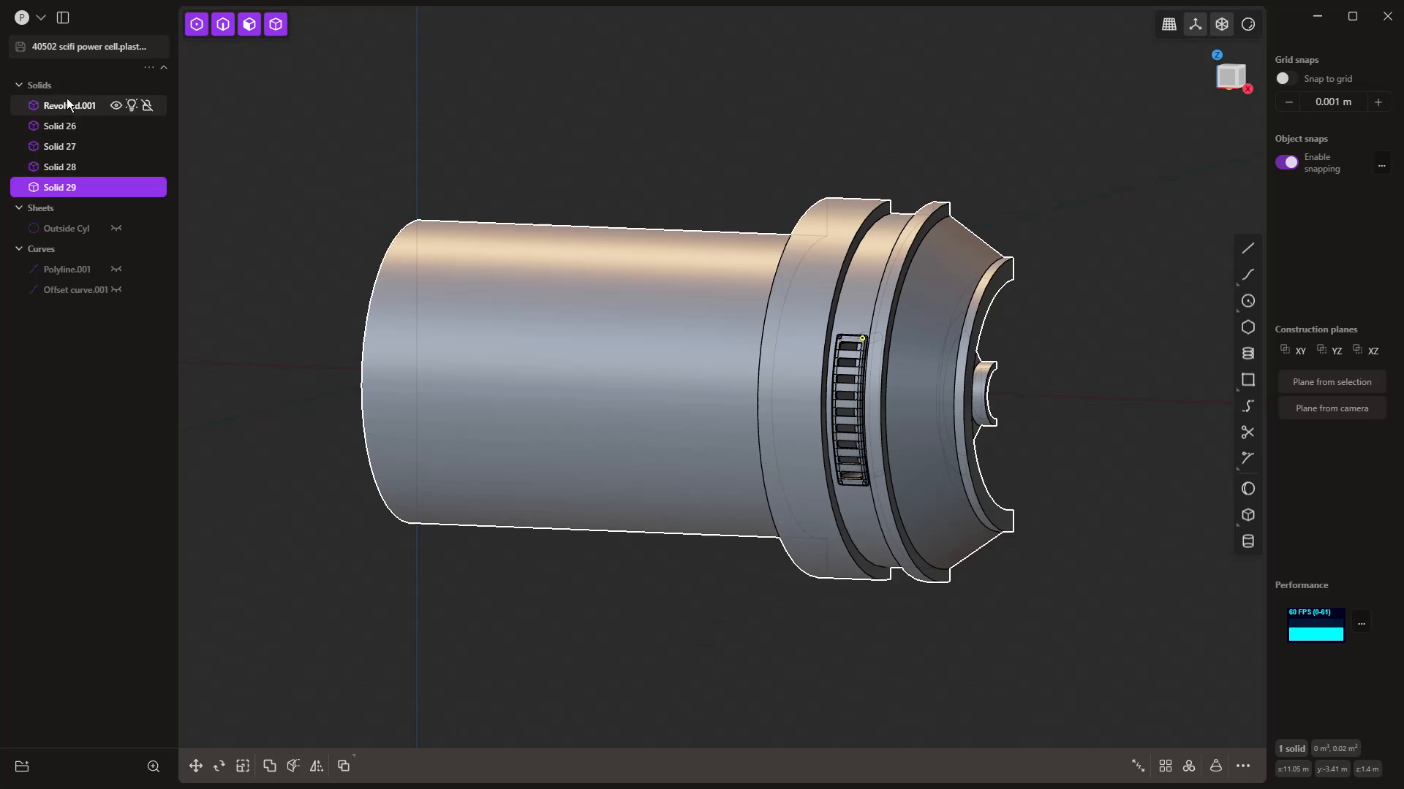
pyautogui.click(64, 108)
pyautogui.click(65, 128)
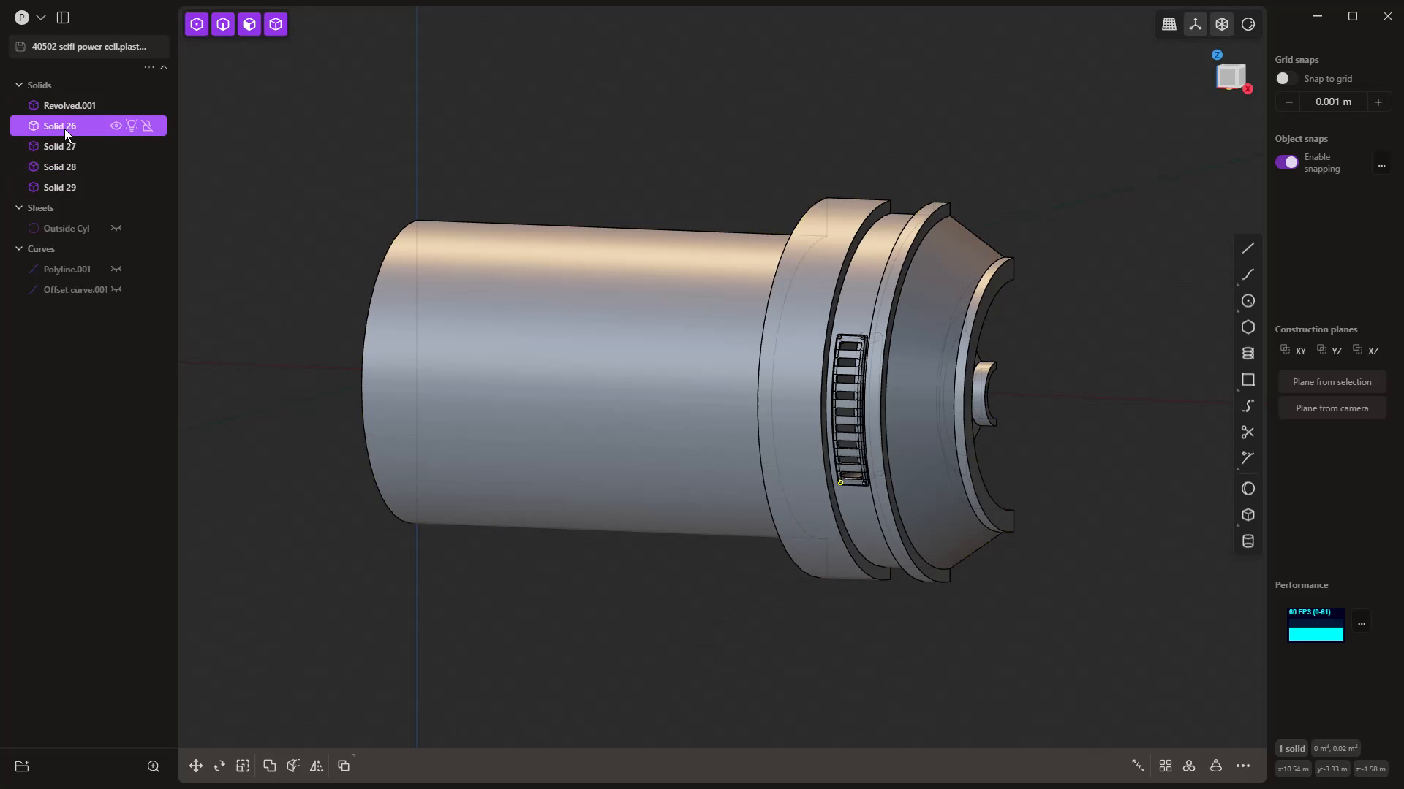
pyautogui.click(67, 107)
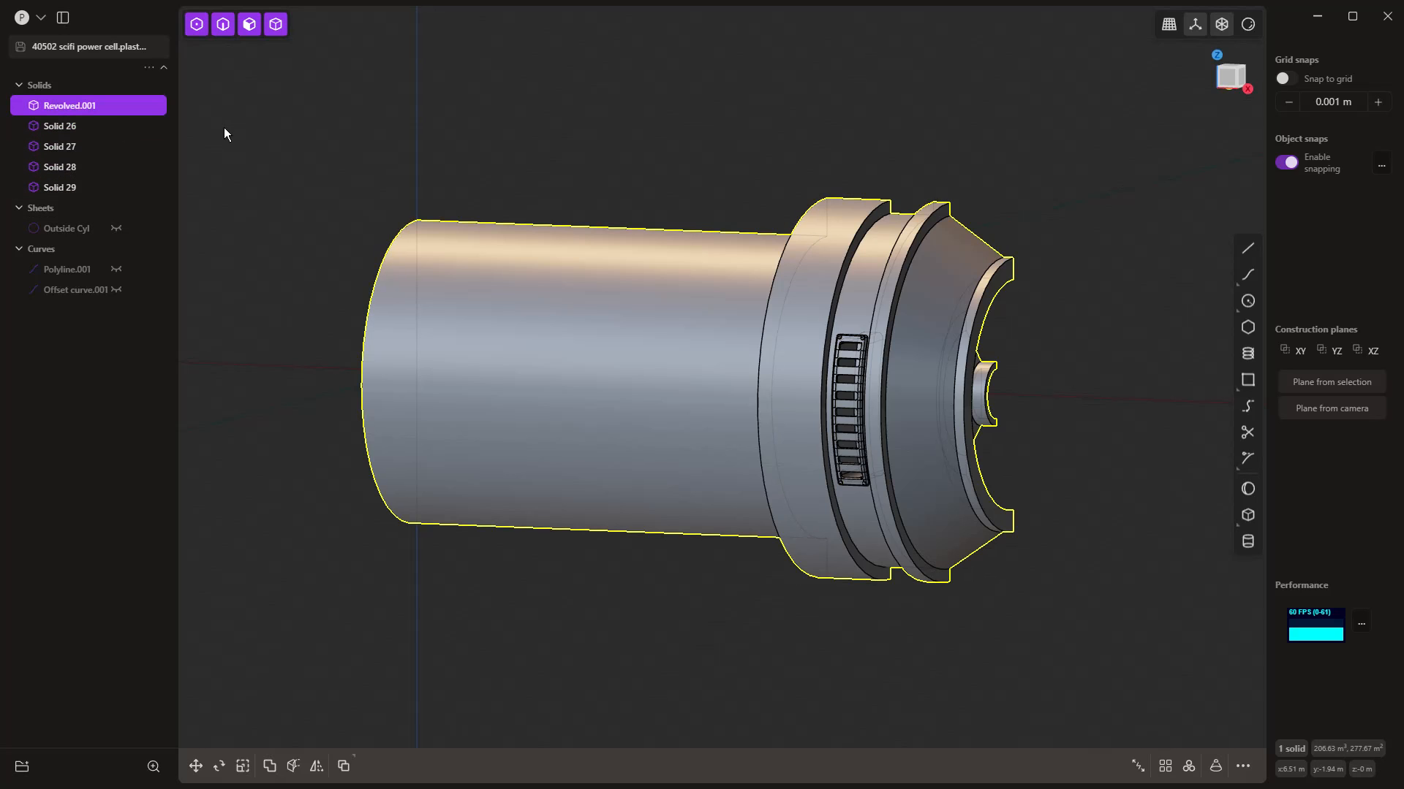
pyautogui.press('q')
pyautogui.click(86, 126)
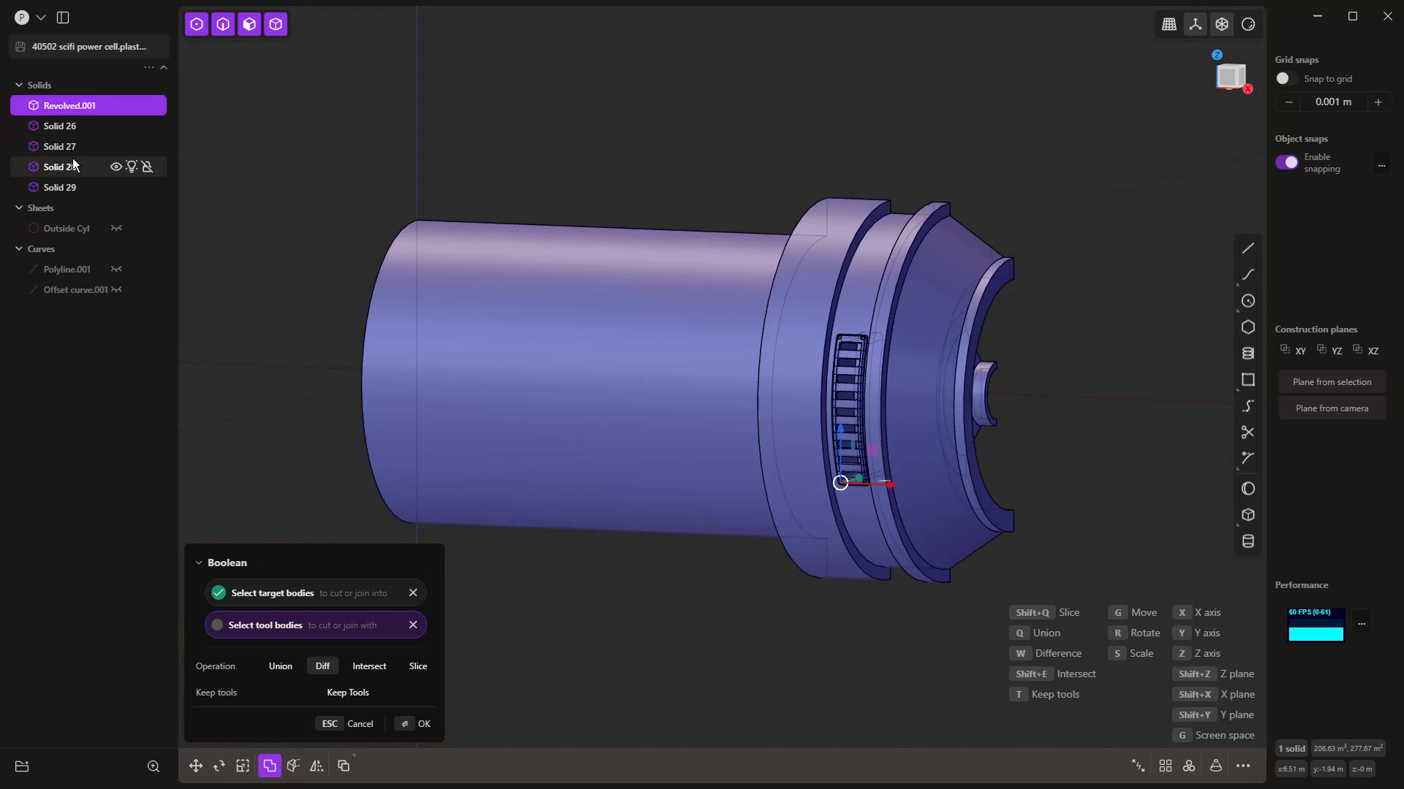
pyautogui.press('q')
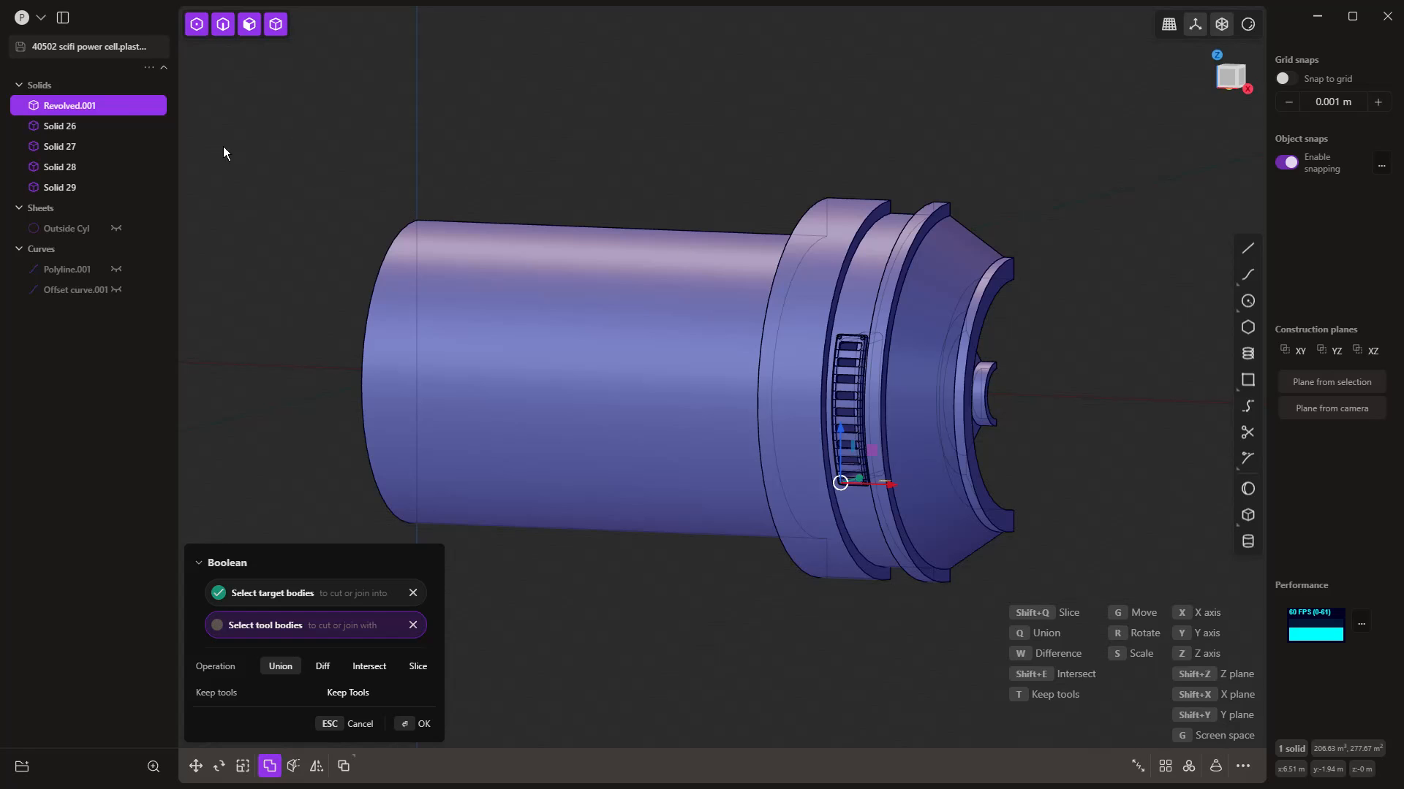
pyautogui.scroll(10, 858, 340)
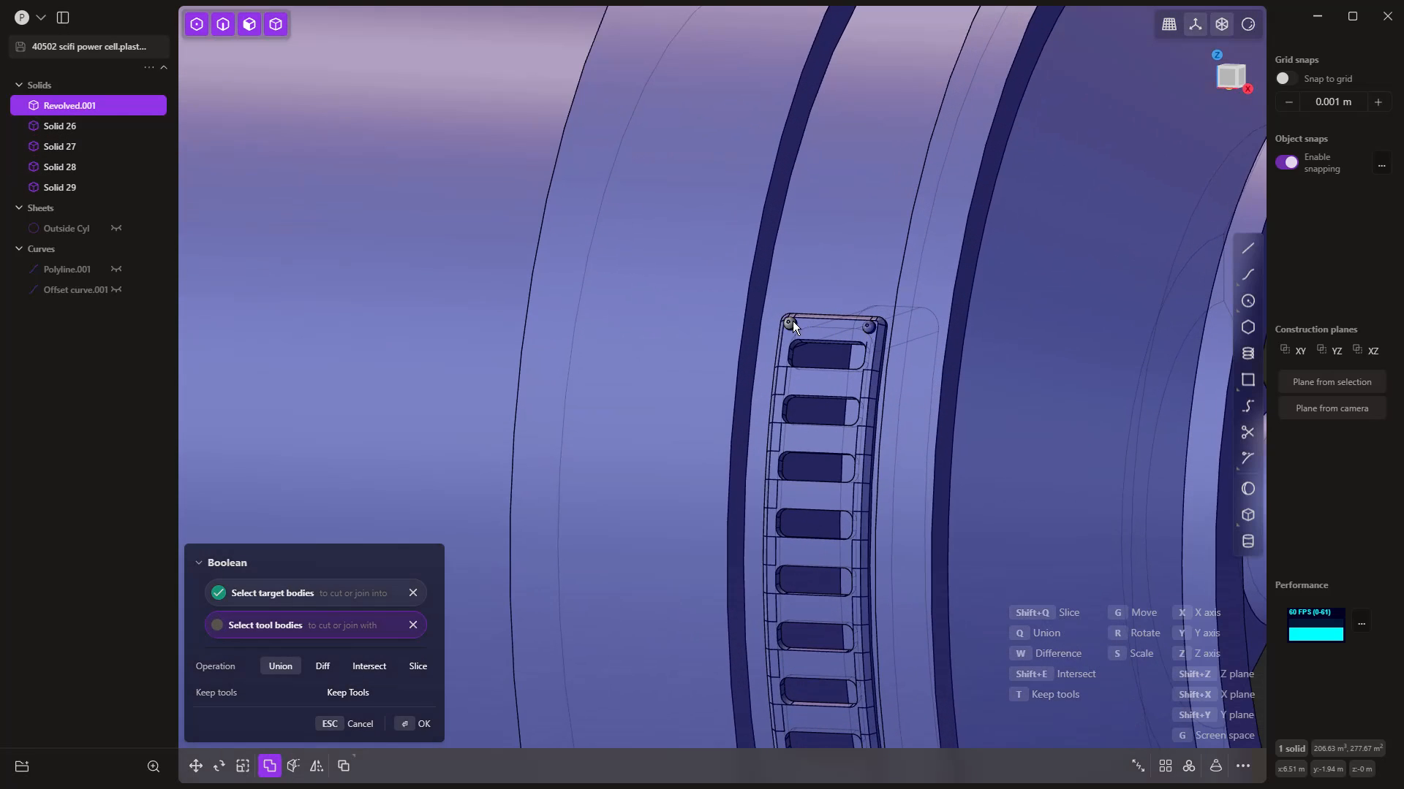
pyautogui.scroll(-5, 855, 354)
pyautogui.keyDown('shift'); pyautogui.moveTo(863, 484); pyautogui.dragTo(866, 268, button='middle'); pyautogui.keyUp('shift')
pyautogui.scroll(5, 873, 416)
pyautogui.scroll(3, 867, 418)
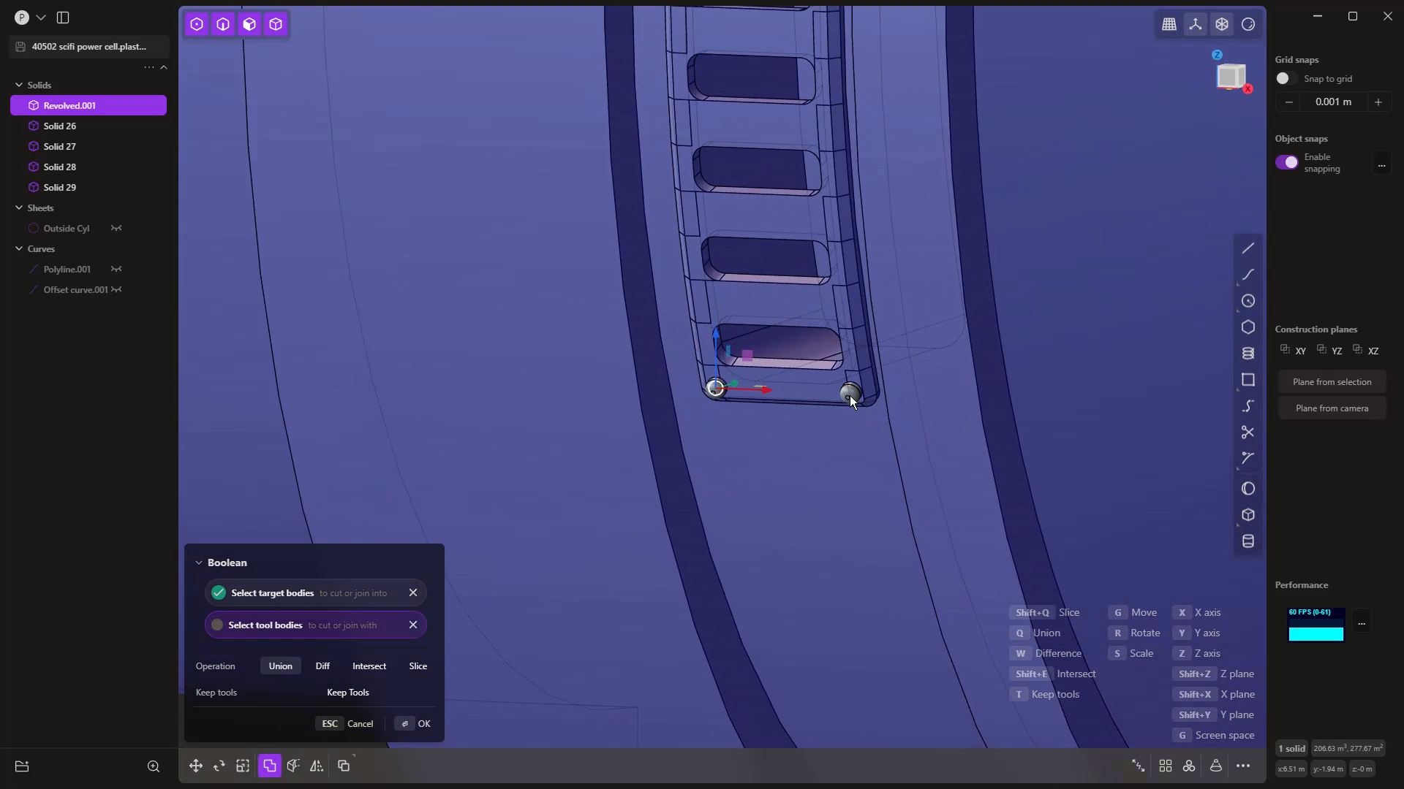
pyautogui.scroll(5, 720, 389)
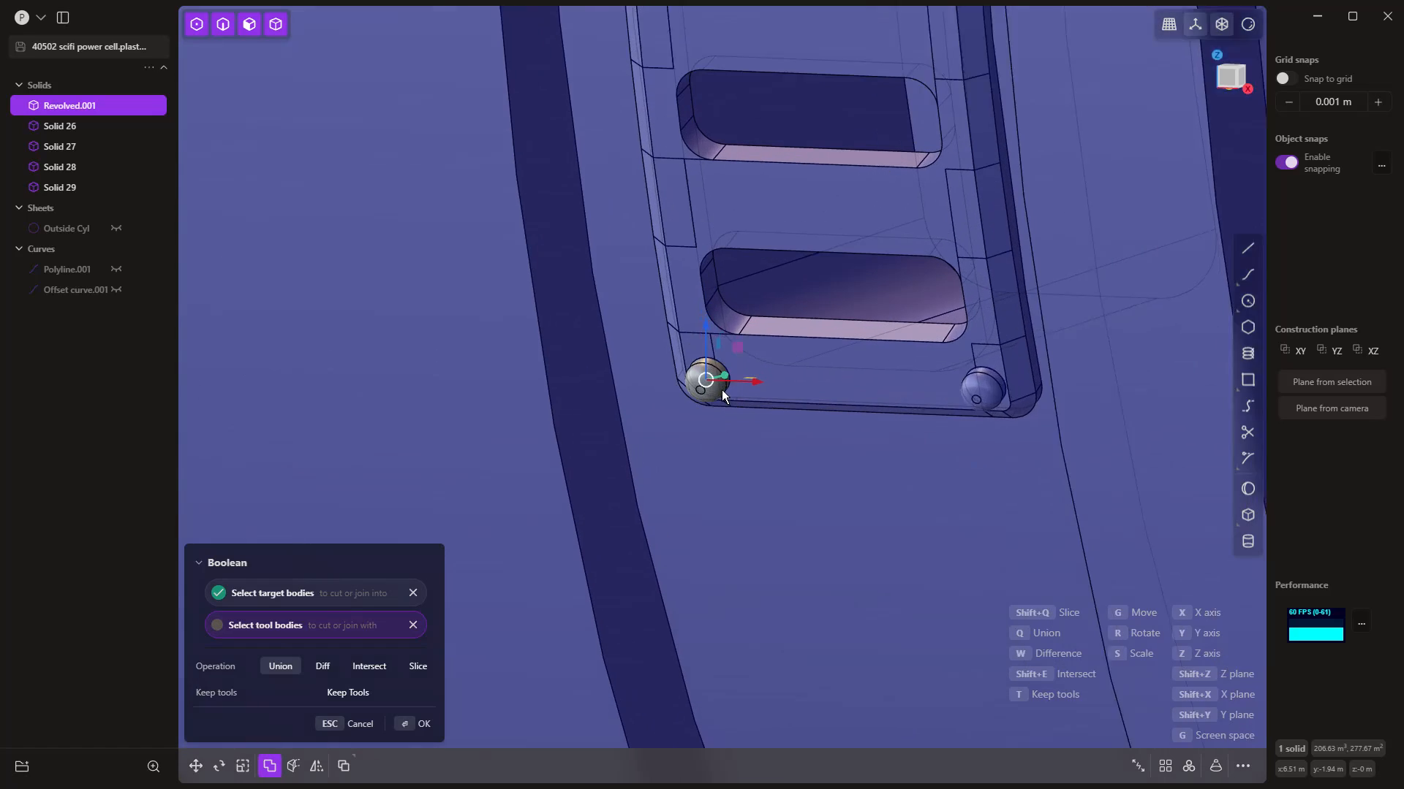
pyautogui.press('Escape')
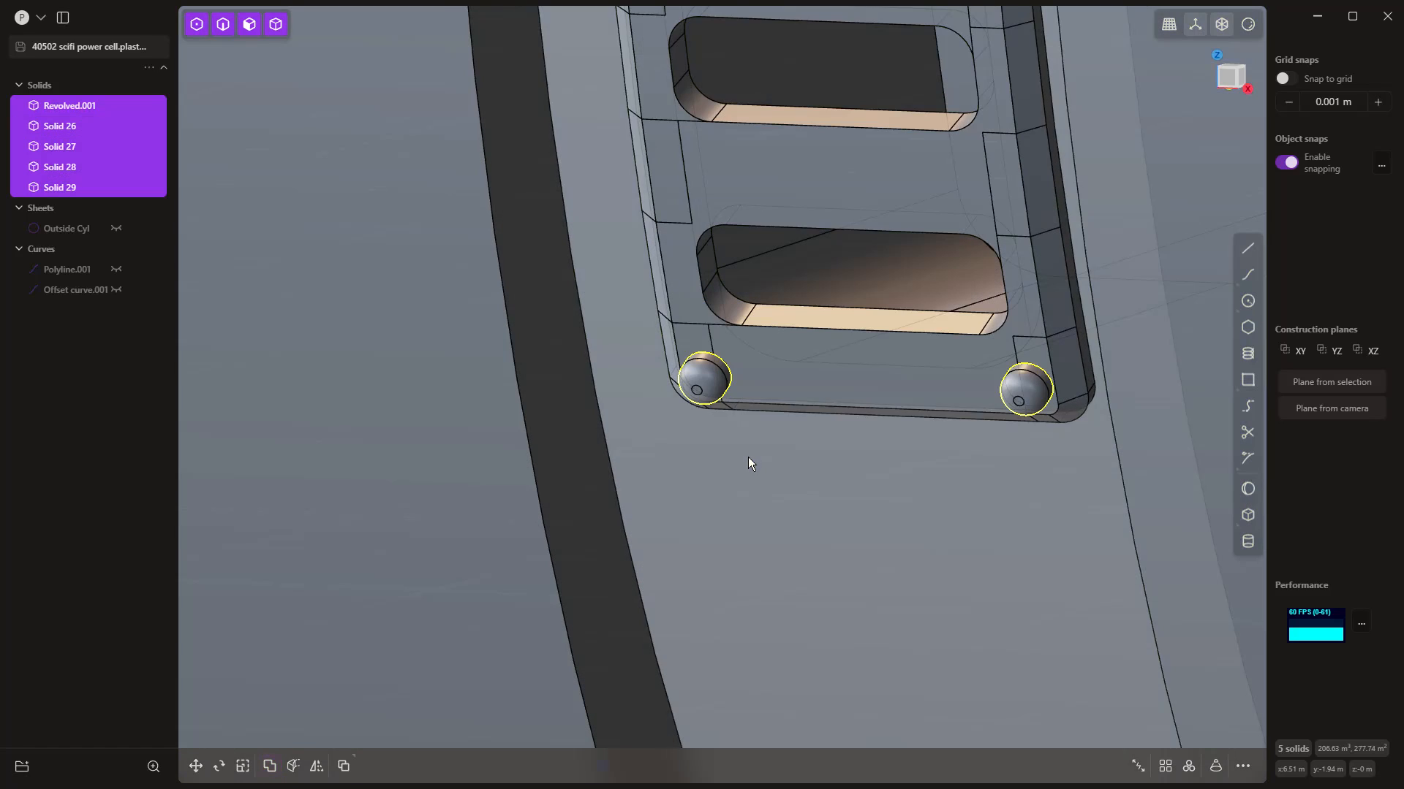
# Step: Move the four corner fasteners together about 0.015 m along the Y axis, slightly deeper into the ladder plate
pyautogui.scroll(-2, 748, 458)
pyautogui.moveTo(892, 430); pyautogui.dragTo(975, 478, button='middle')
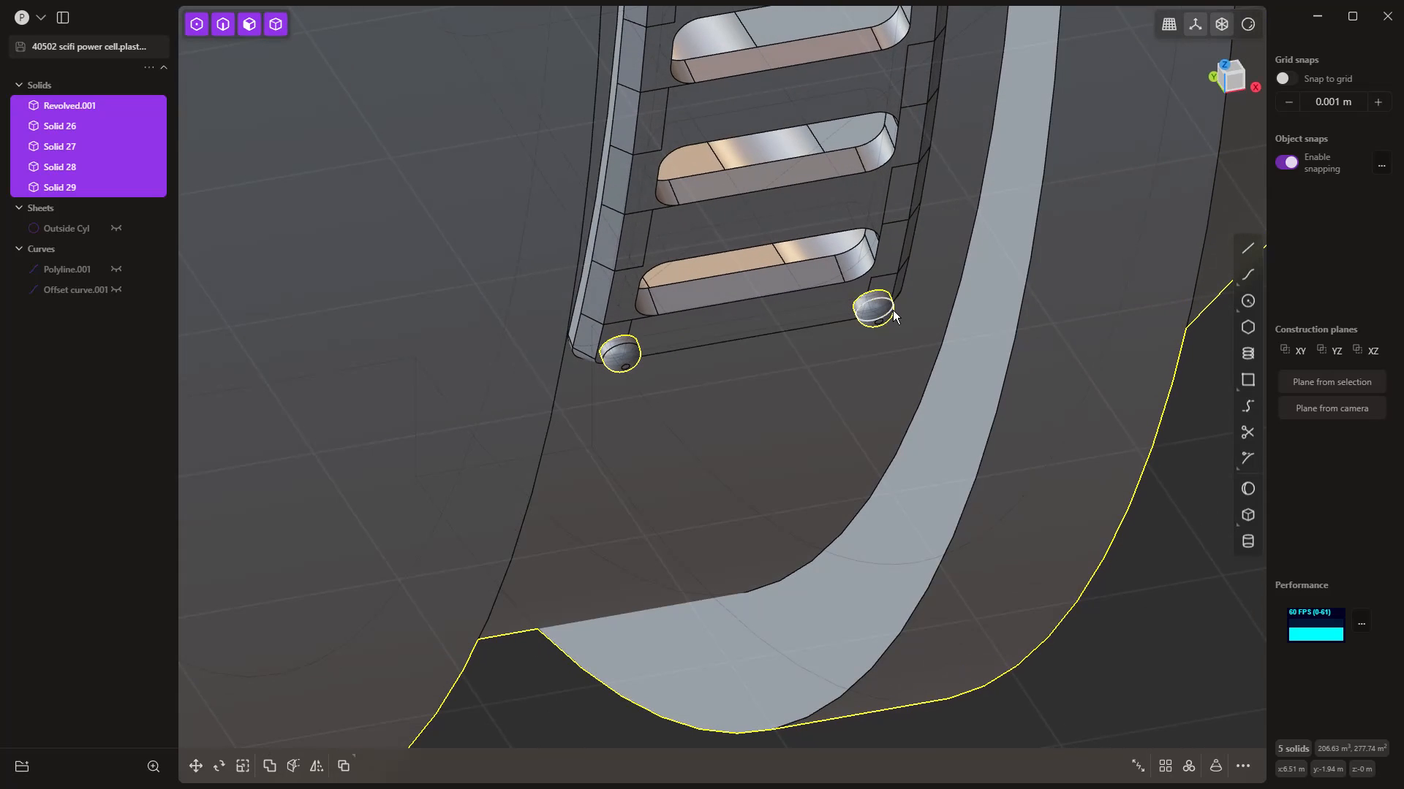
pyautogui.scroll(-8, 713, 430)
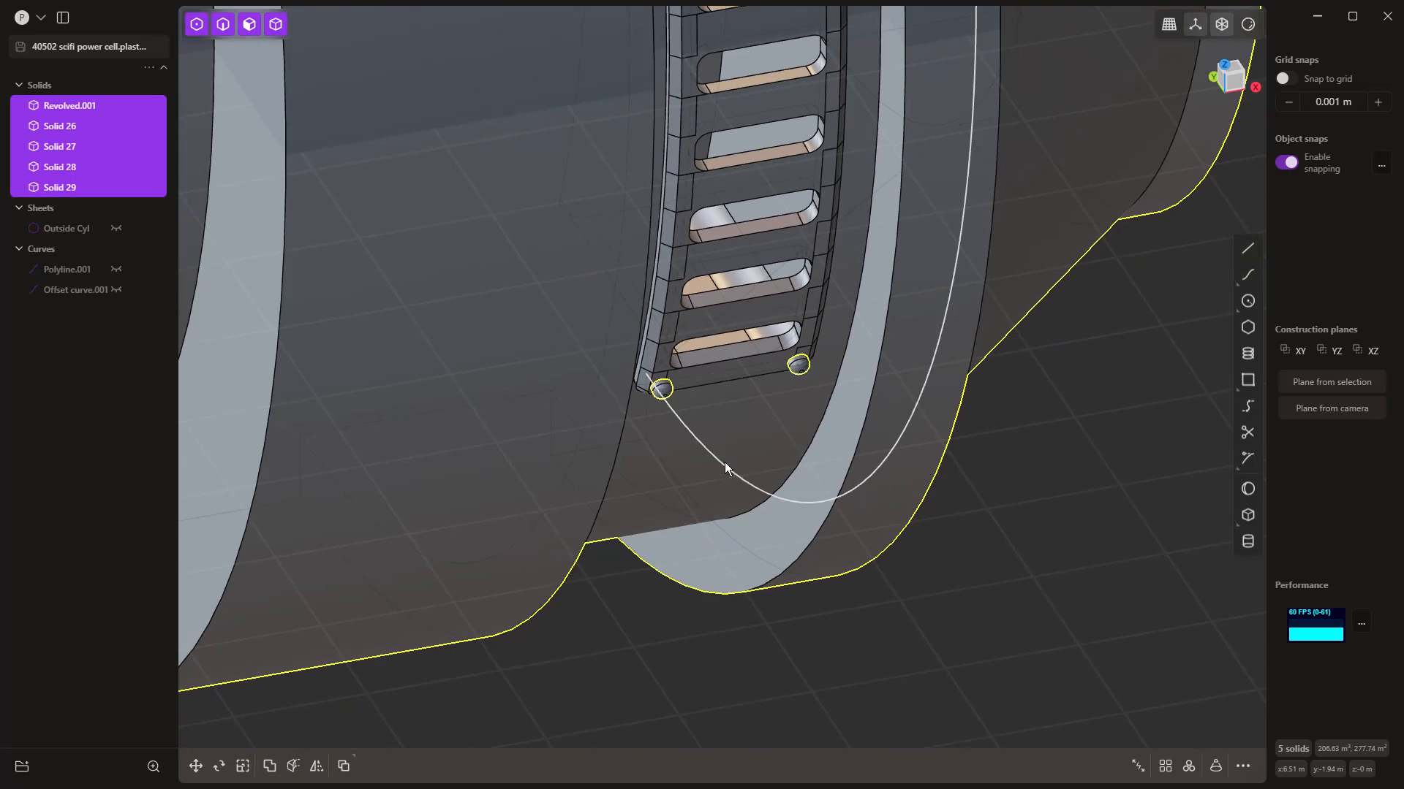
pyautogui.click(892, 569)
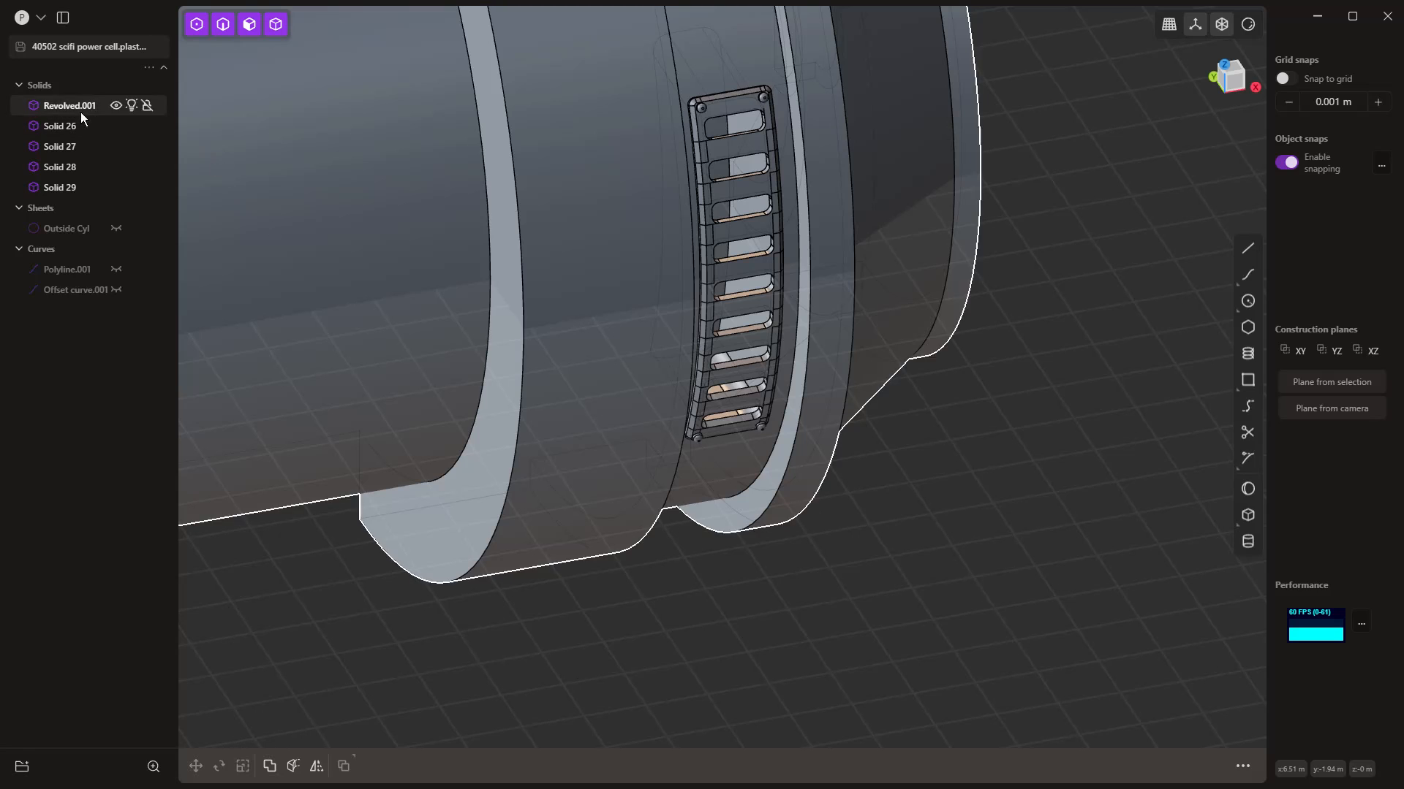
pyautogui.click(60, 126)
pyautogui.keyDown('shift'); pyautogui.click(71, 182); pyautogui.keyUp('shift')
pyautogui.moveTo(833, 694); pyautogui.dragTo(705, 642, button='middle')
pyautogui.press('g')
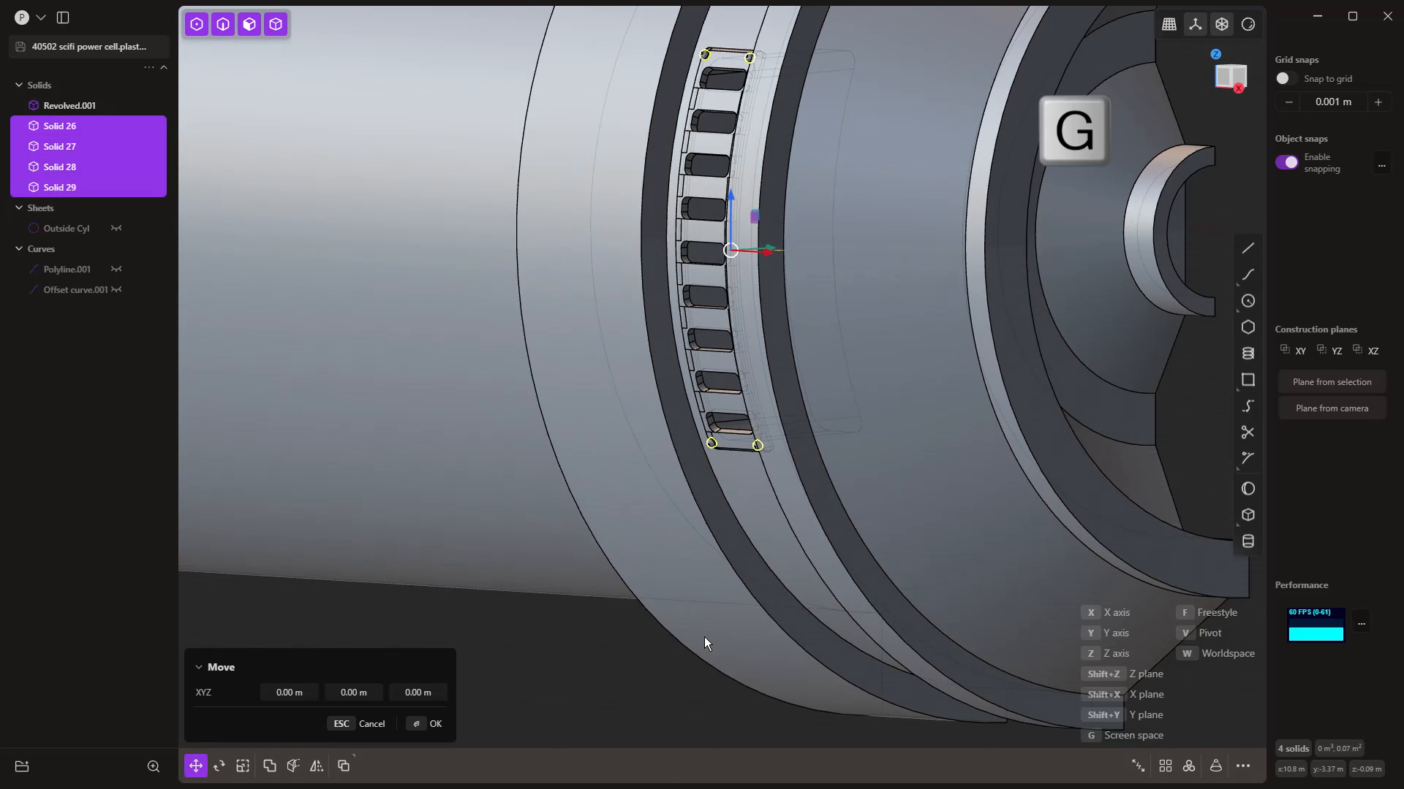
pyautogui.press('y')
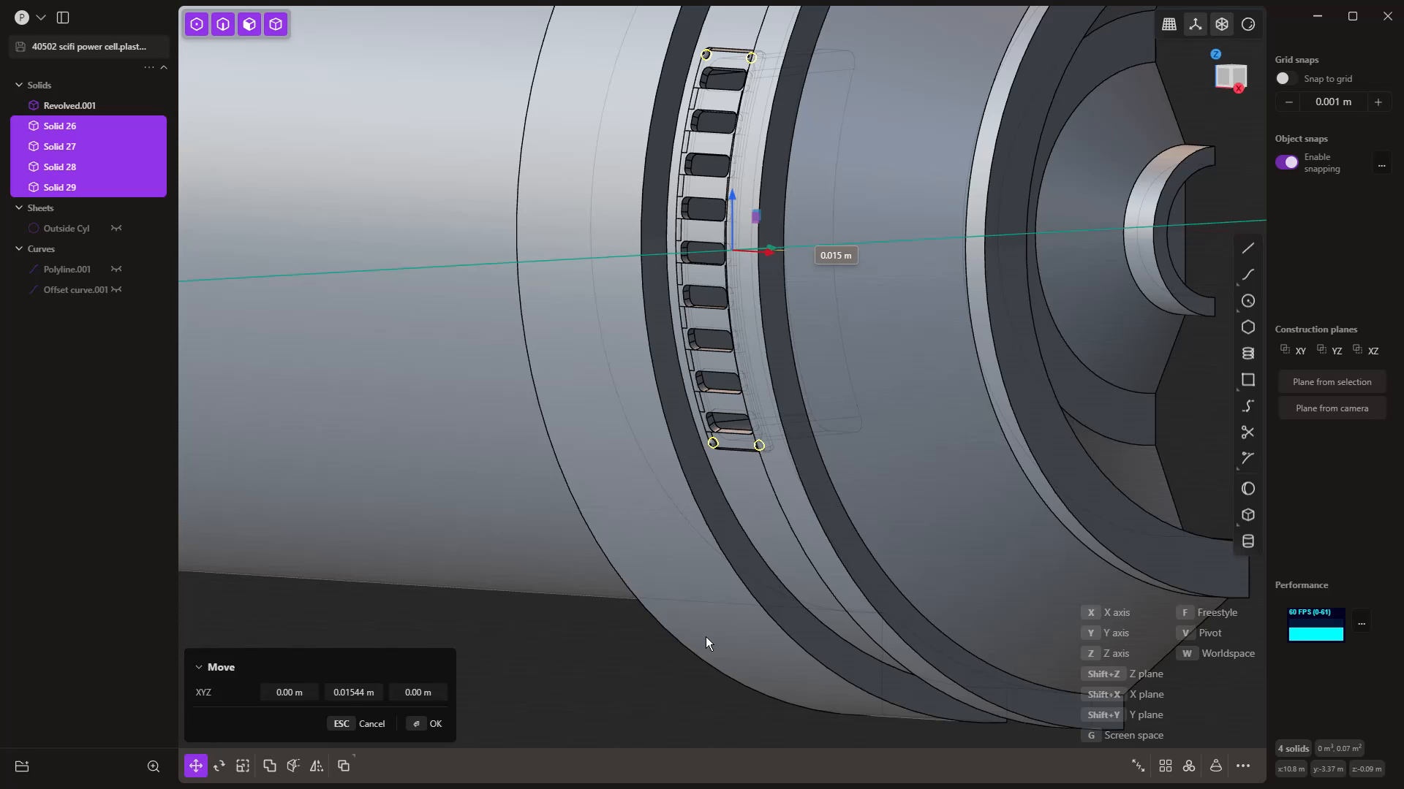
pyautogui.click(706, 636)
# Step: Join the four corner fasteners and the revolved body into one solid with a Boolean union
pyautogui.moveTo(706, 636); pyautogui.dragTo(713, 504, button='middle')
pyautogui.keyDown('shift'); pyautogui.click(717, 379); pyautogui.keyUp('shift')
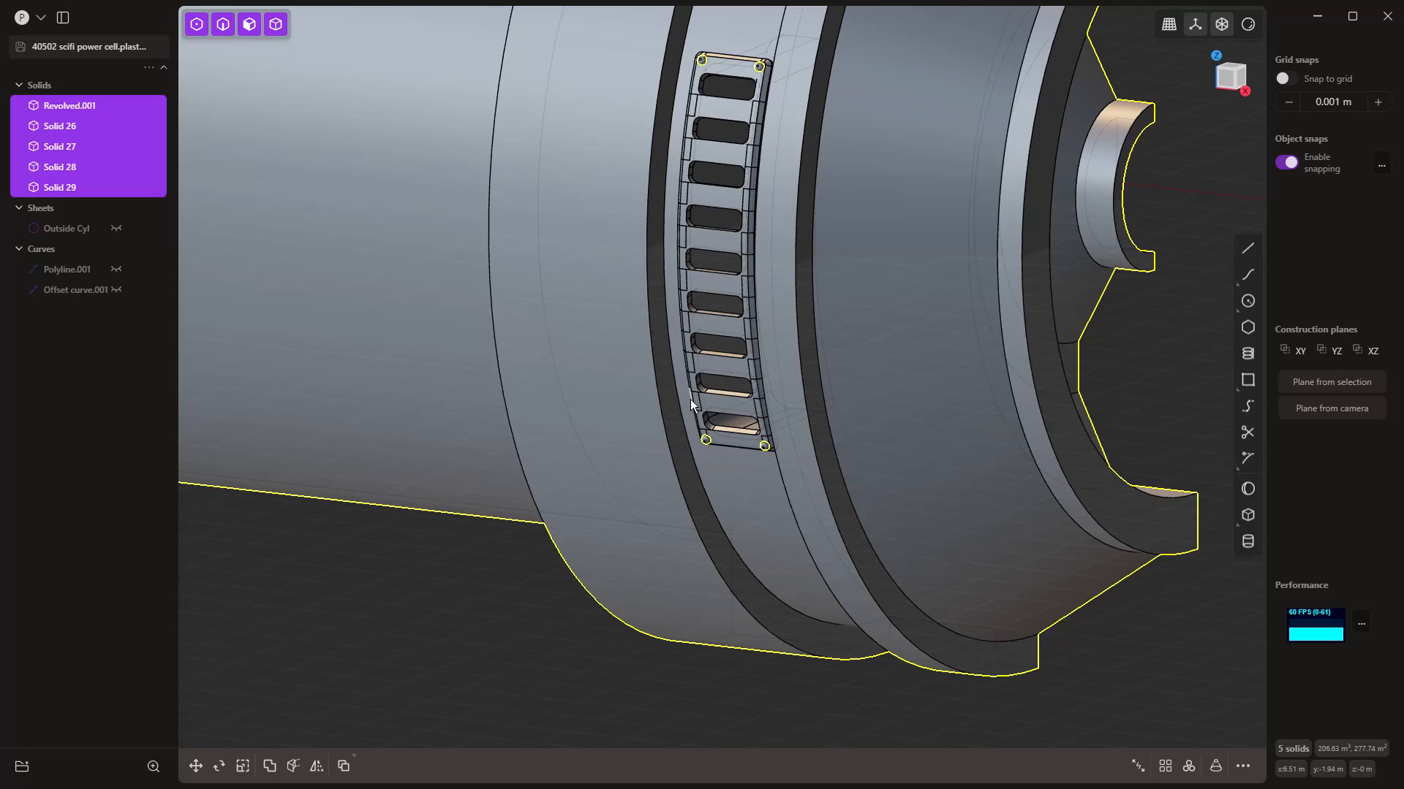
pyautogui.press('q')
pyautogui.rightClick(543, 686)
pyautogui.click(547, 679)
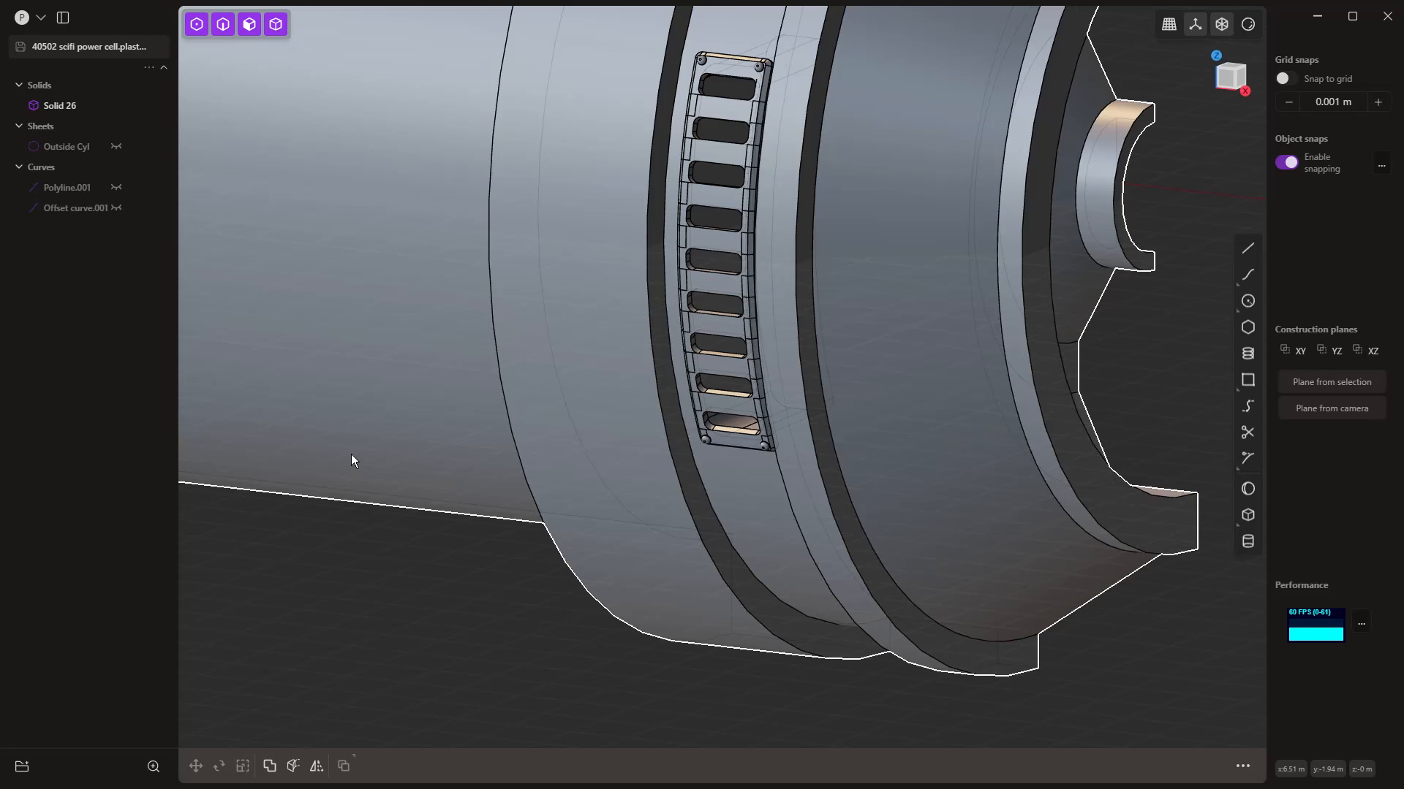
# Step: Select the remaining solid in the outliner and check that it covers the whole model, then clear the selection
pyautogui.click(55, 106)
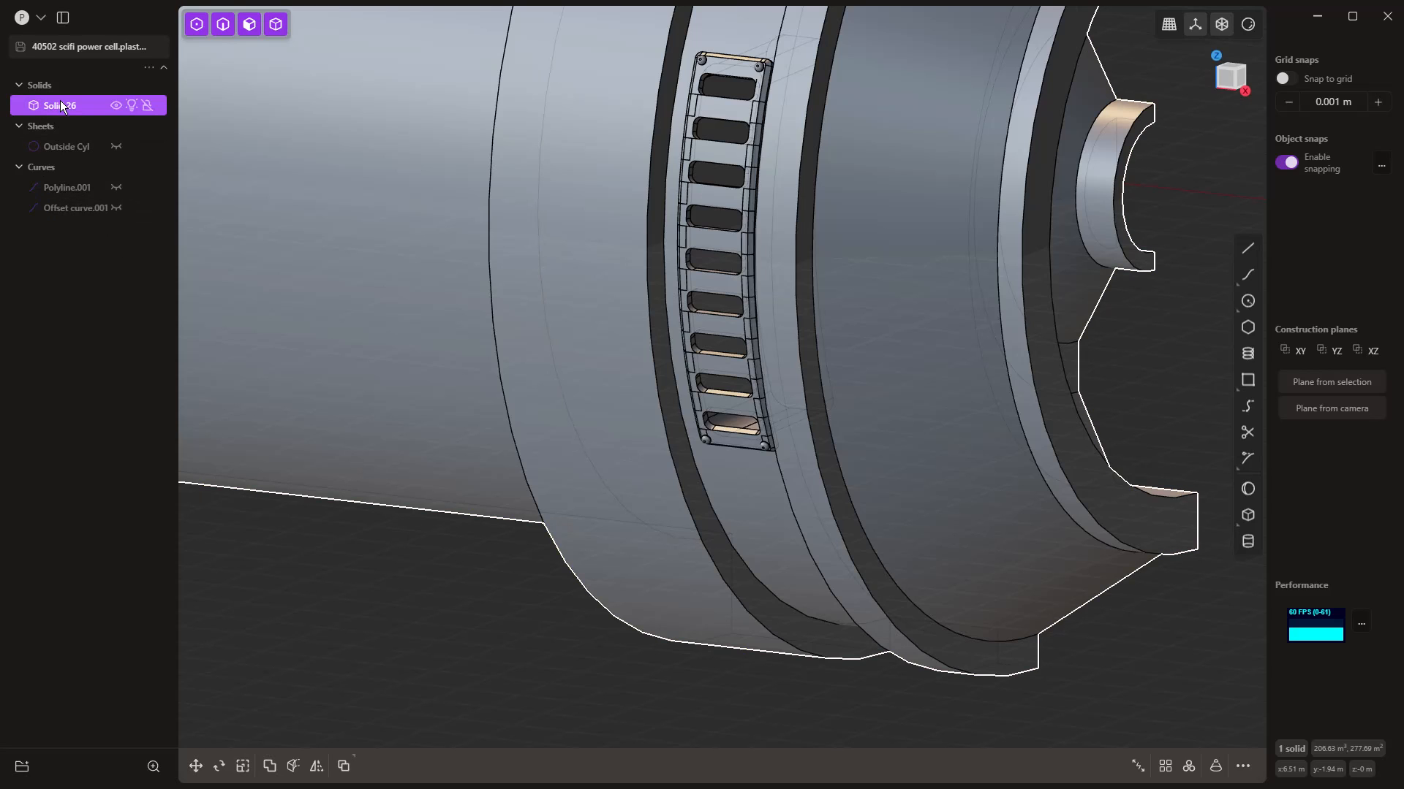
pyautogui.scroll(-6, 601, 640)
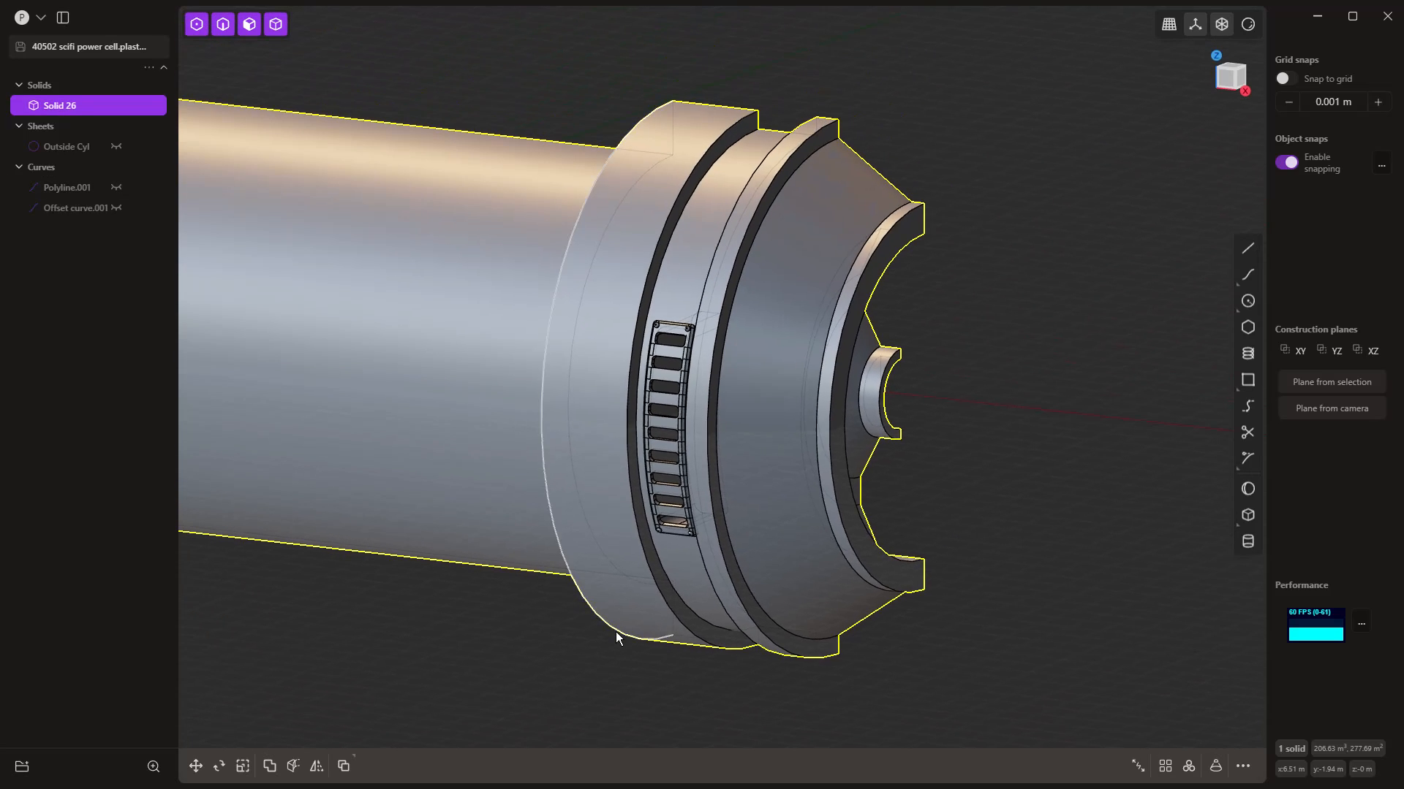
pyautogui.scroll(-2, 1061, 481)
pyautogui.press('Escape')
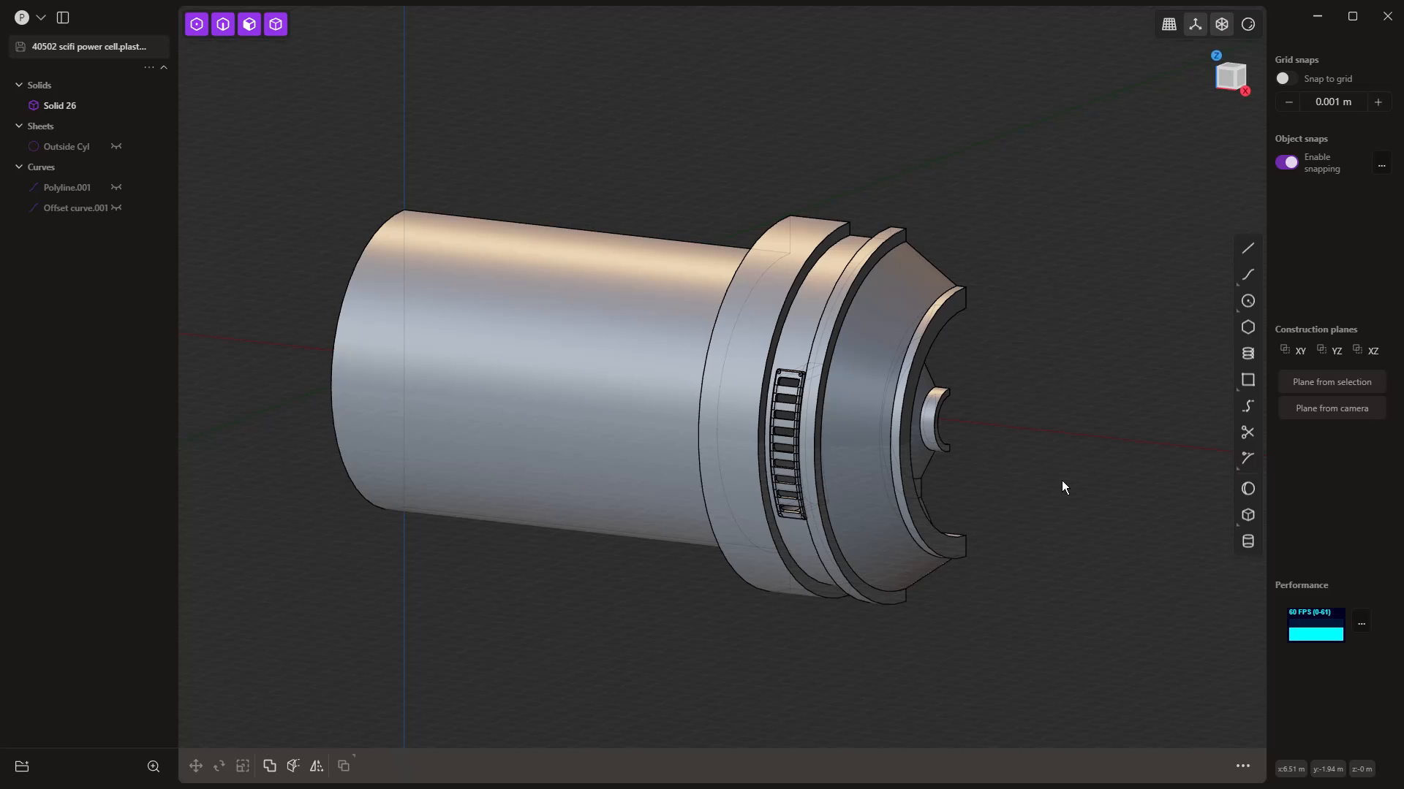
# Step: Show the hidden Outside Cyl sheet and inspect it with the solid temporarily hidden, ending with both visible
pyautogui.click(78, 145)
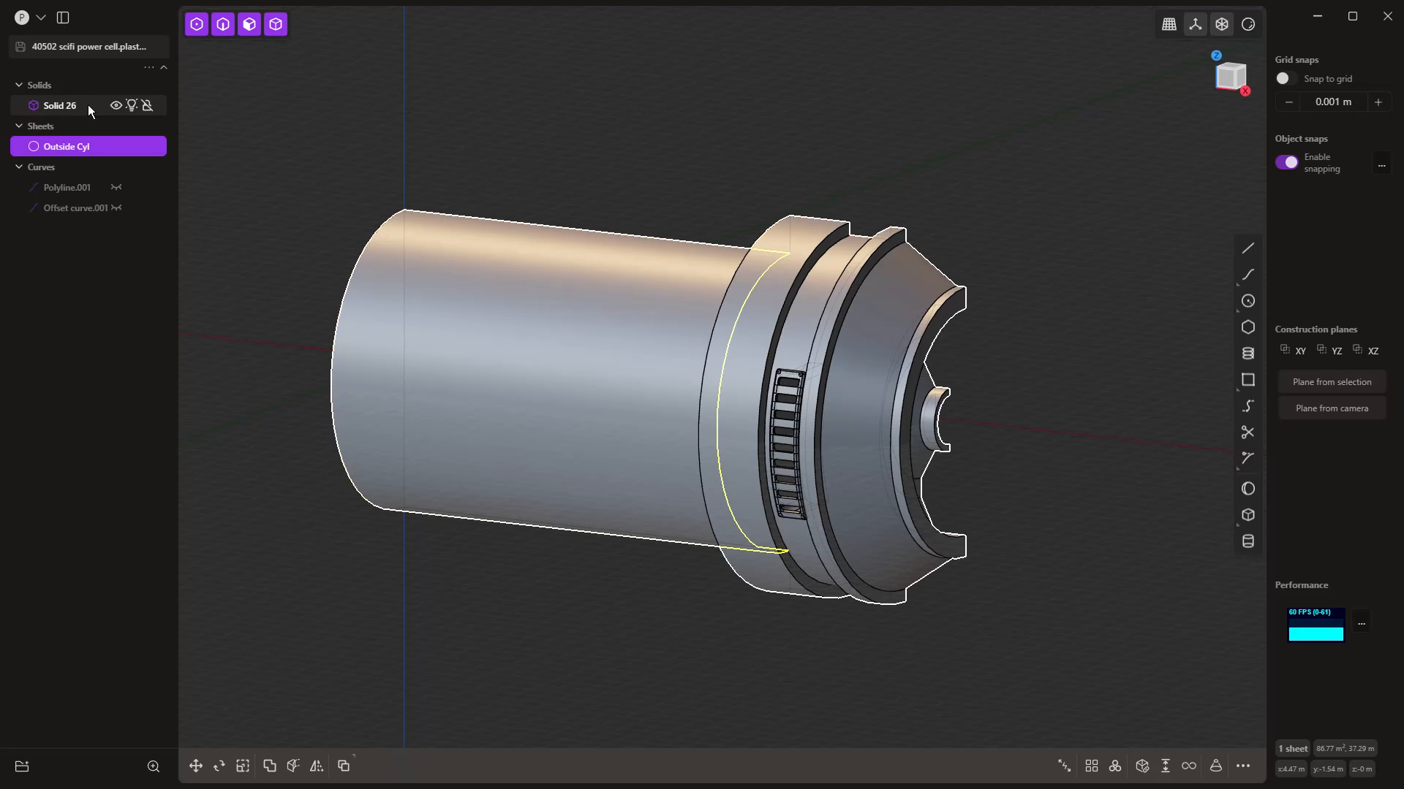
pyautogui.click(115, 105)
pyautogui.click(593, 352)
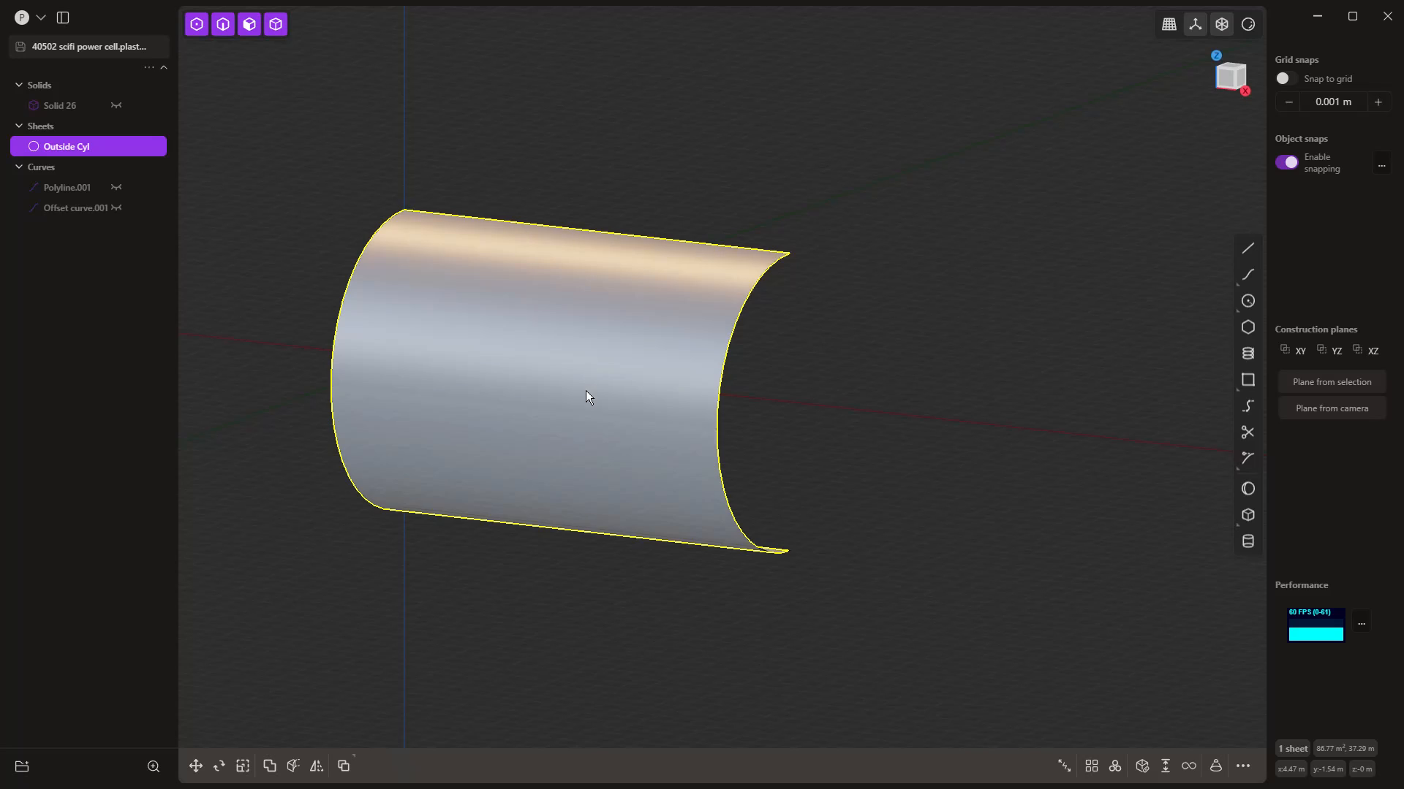
pyautogui.moveTo(588, 393); pyautogui.dragTo(683, 326, button='middle')
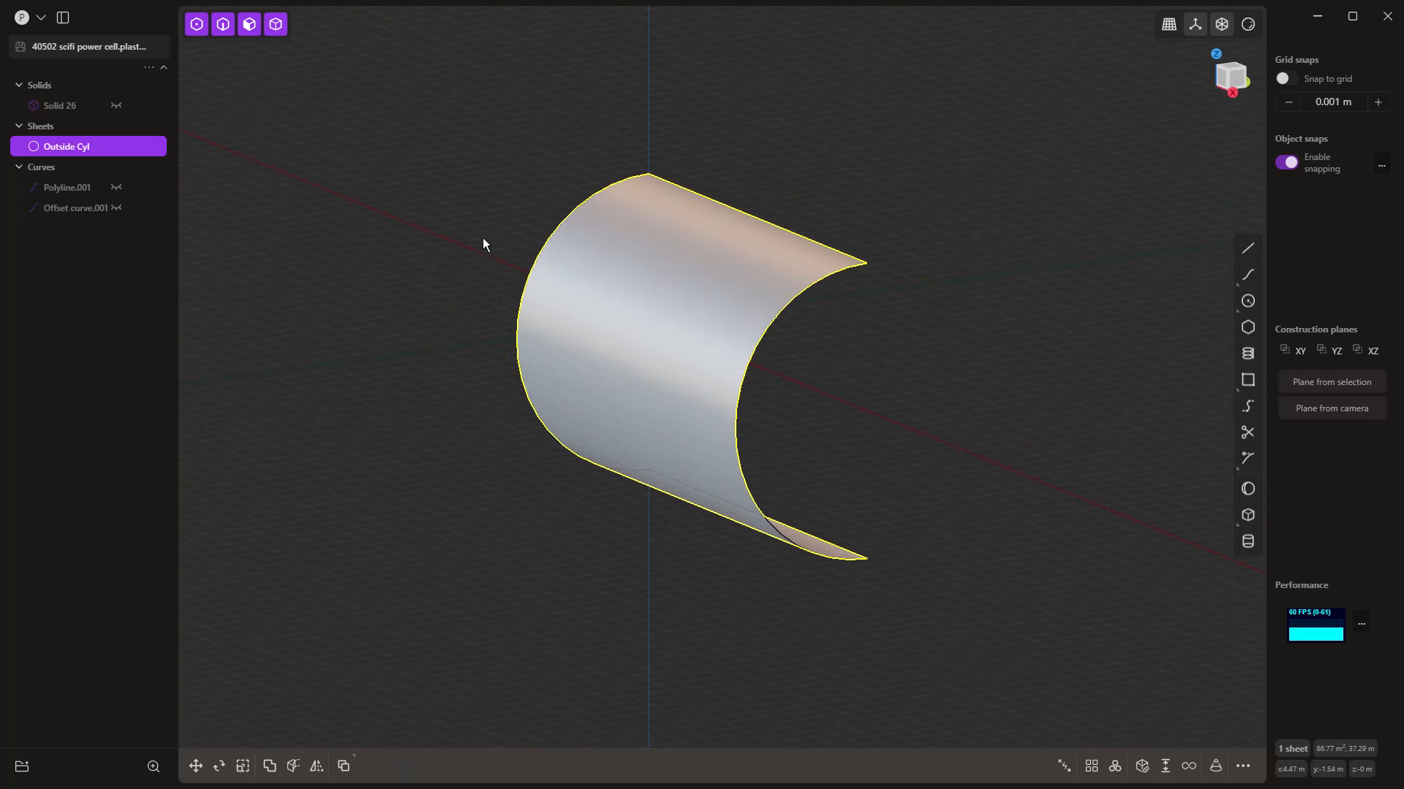
pyautogui.click(115, 105)
pyautogui.click(230, 159)
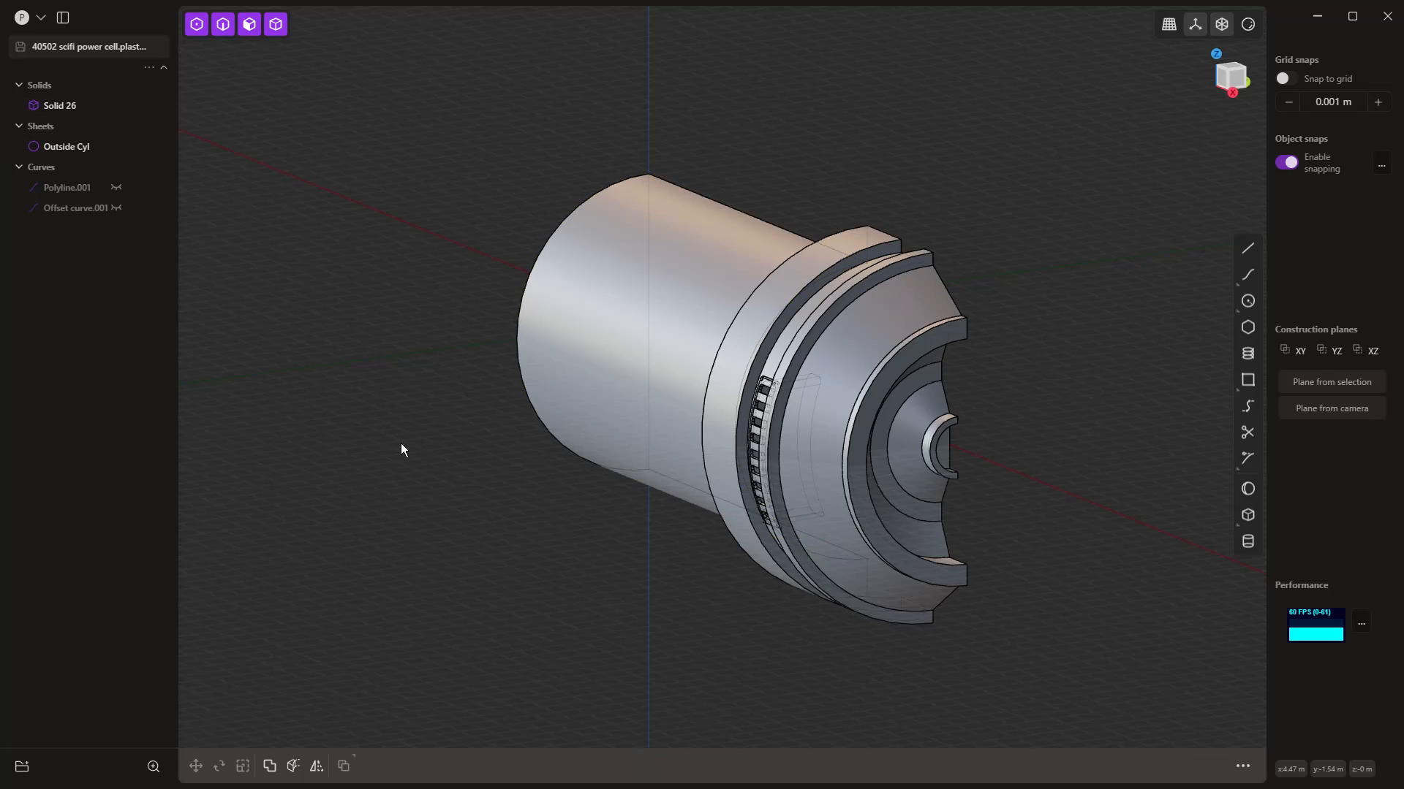
# Step: In the front view, draw a polyline from the collar's edge across the cylinder, stepping down about 0.7 m and running past the far end
pyautogui.moveTo(400, 443); pyautogui.dragTo(532, 440, button='middle')
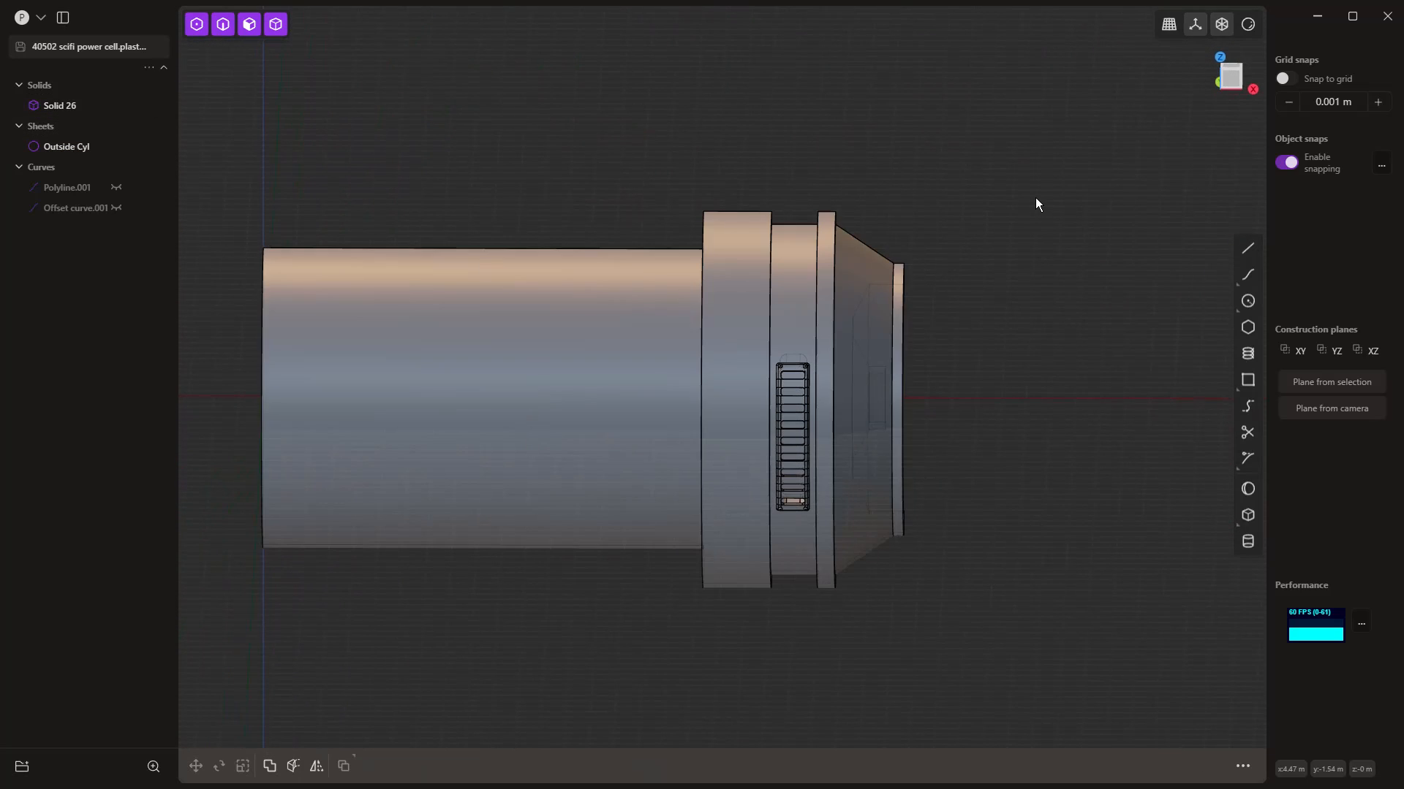
pyautogui.press('1')
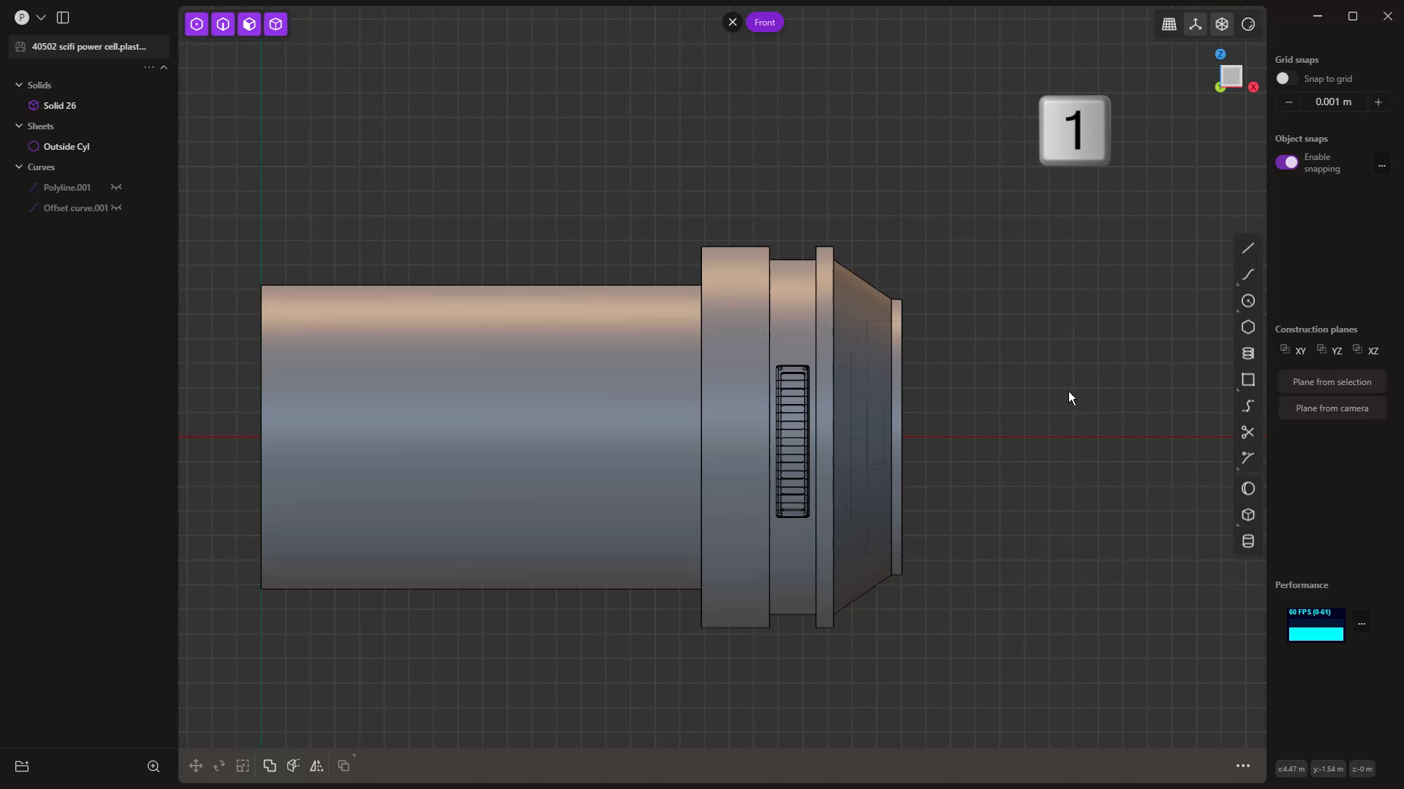
pyautogui.keyDown('shift'); pyautogui.moveTo(1027, 462); pyautogui.dragTo(1143, 390, button='middle'); pyautogui.keyUp('shift')
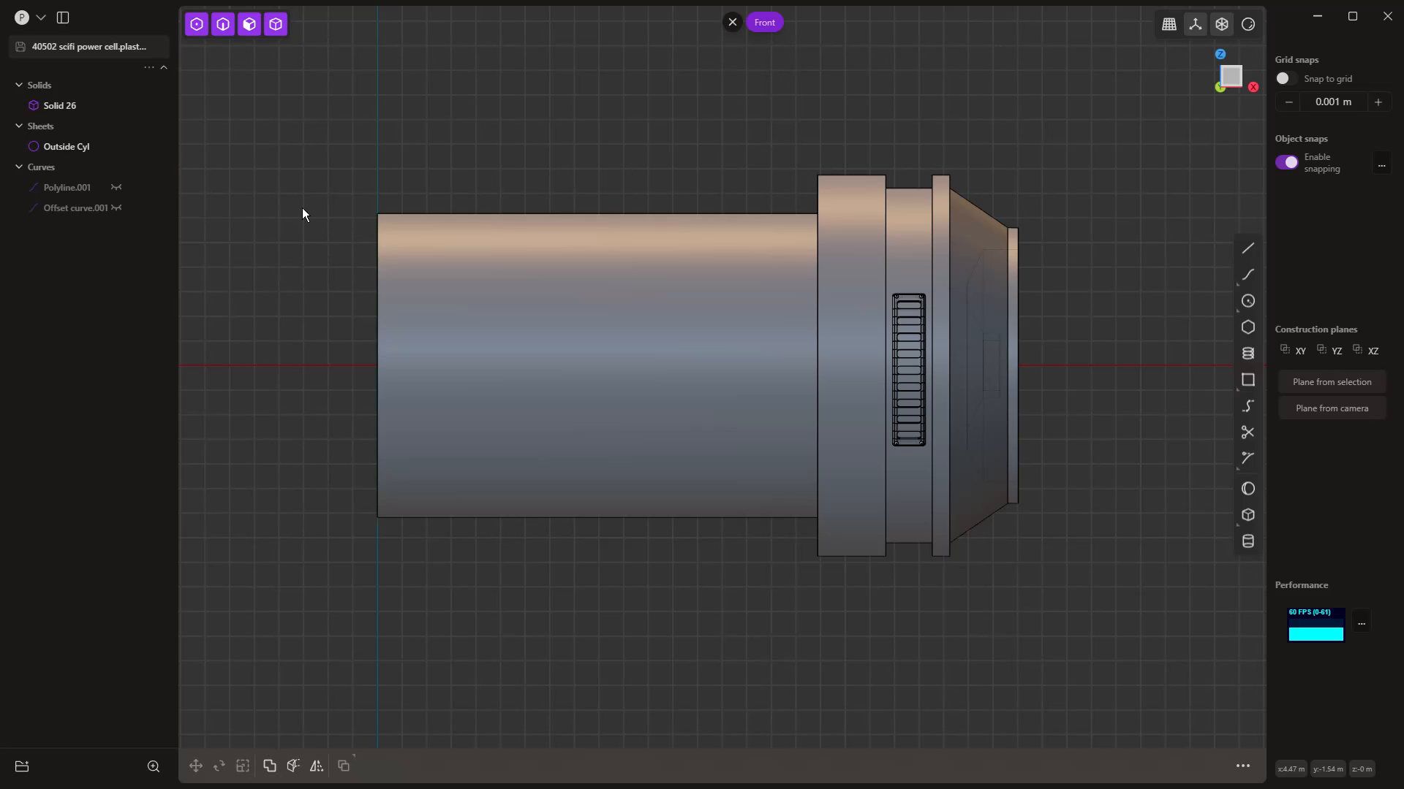
pyautogui.click(1248, 249)
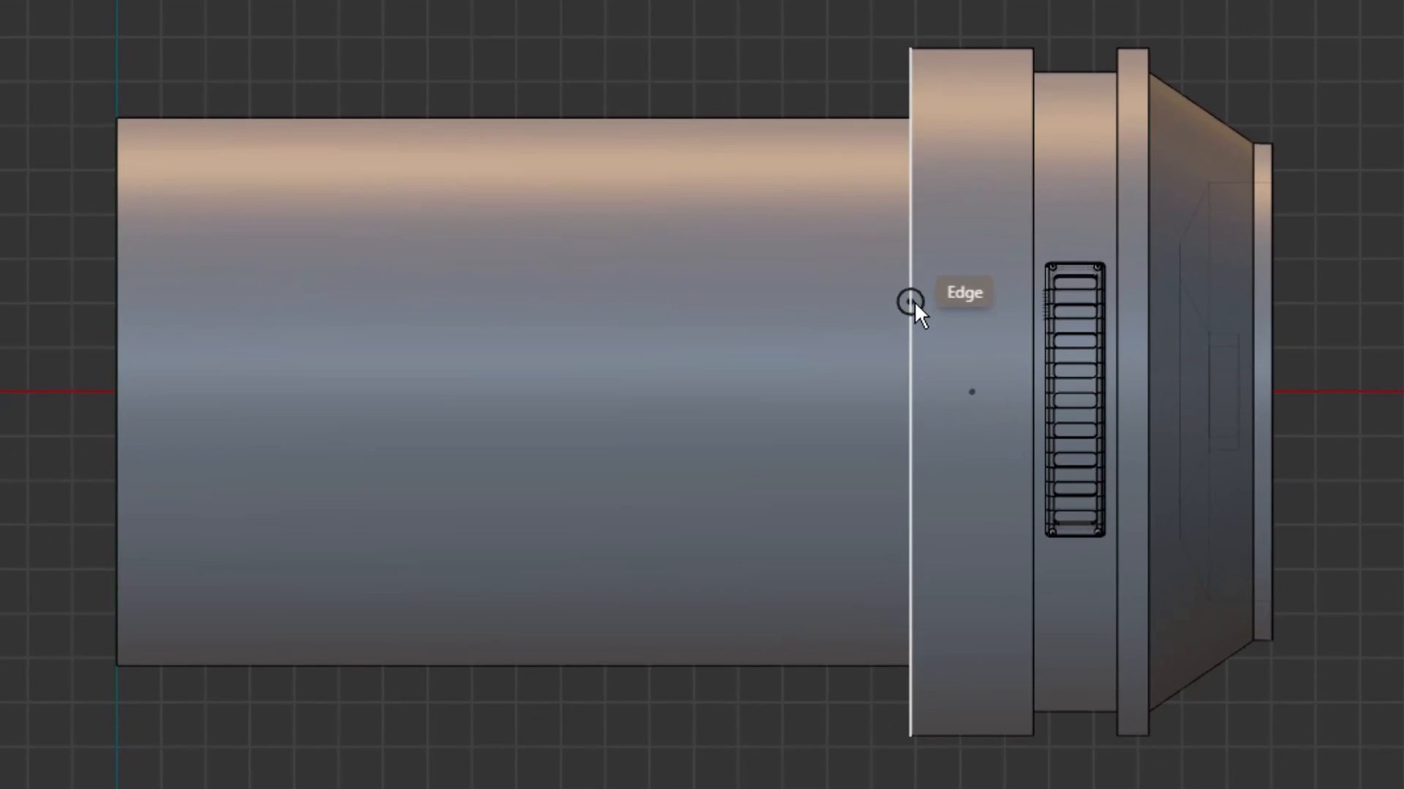
pyautogui.click(912, 301)
pyautogui.click(675, 301)
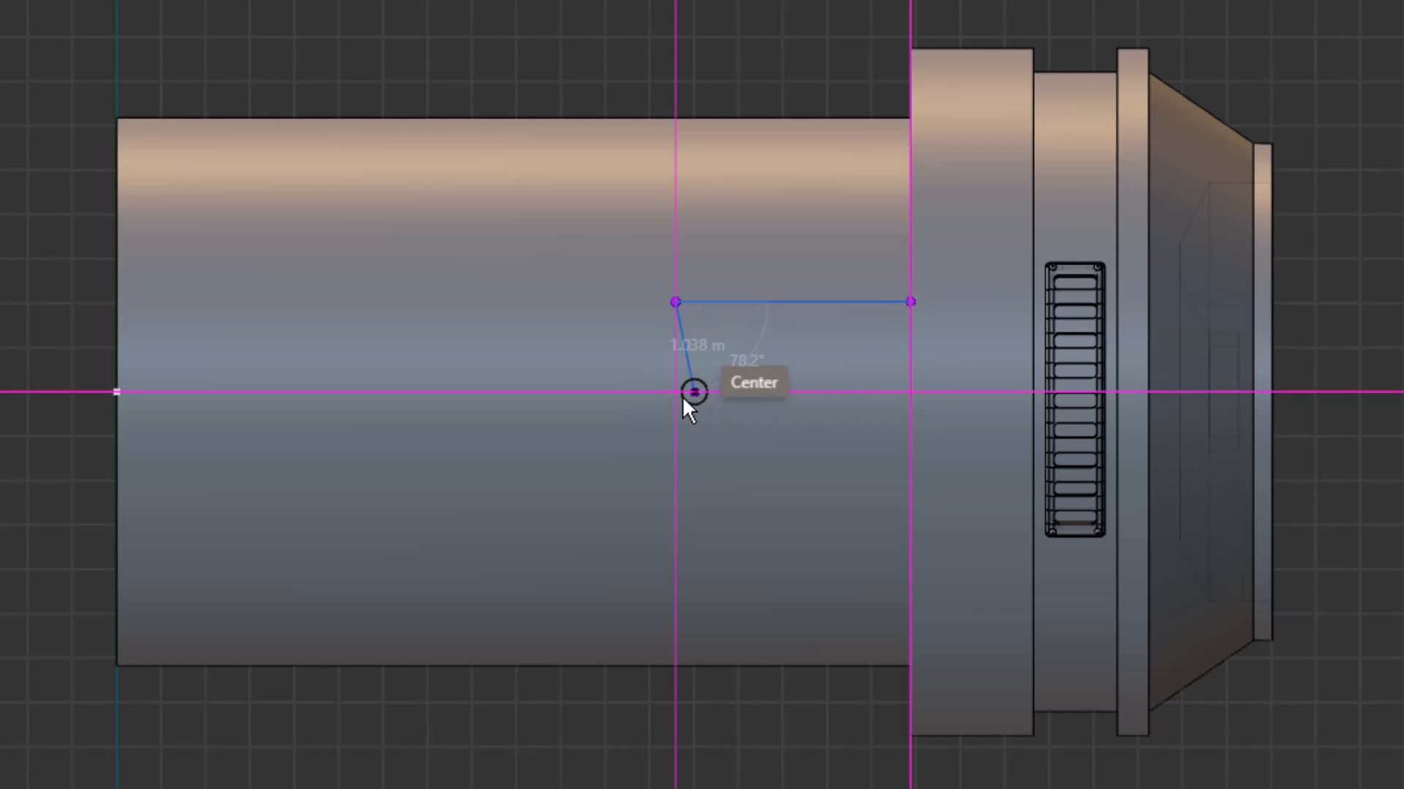
pyautogui.scroll(4, 680, 395)
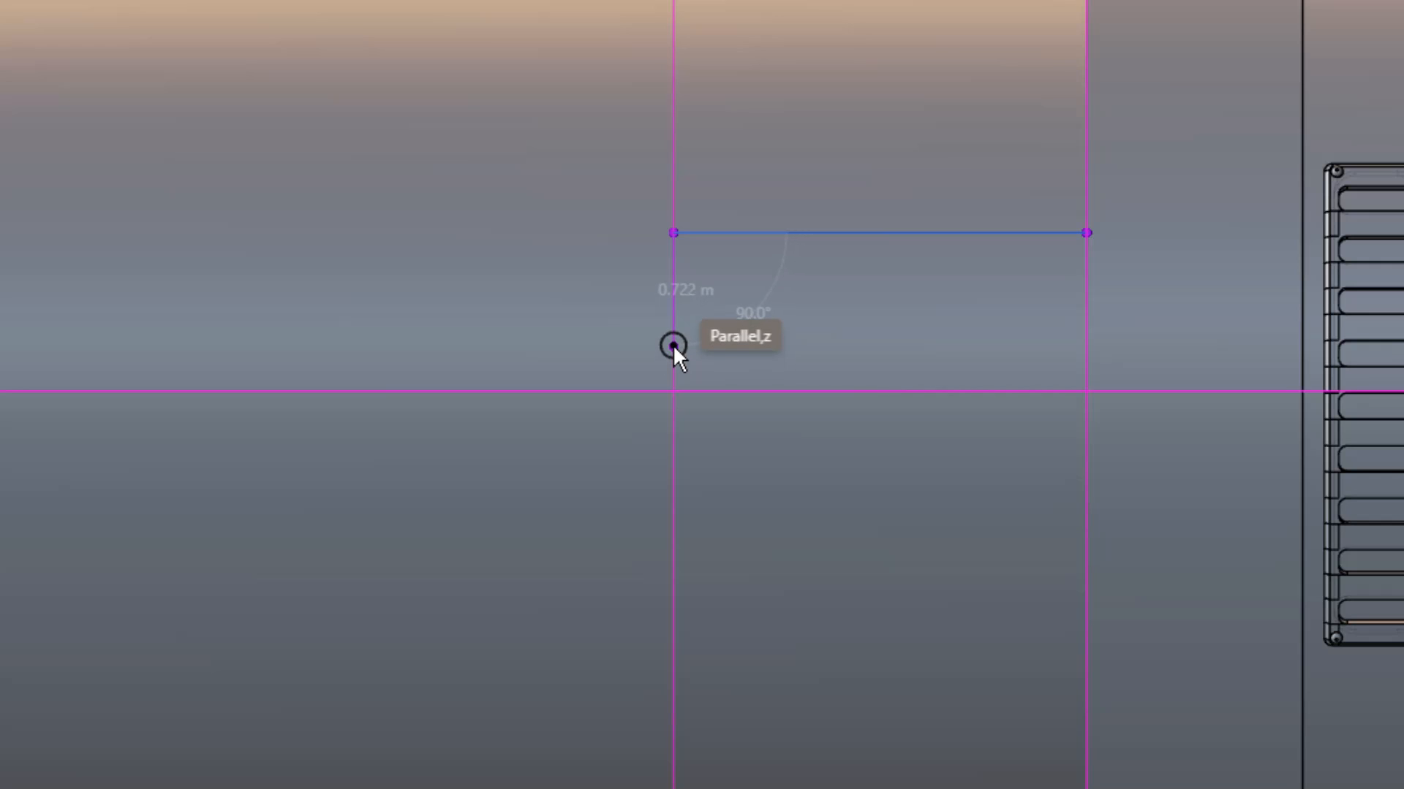
pyautogui.click(674, 342)
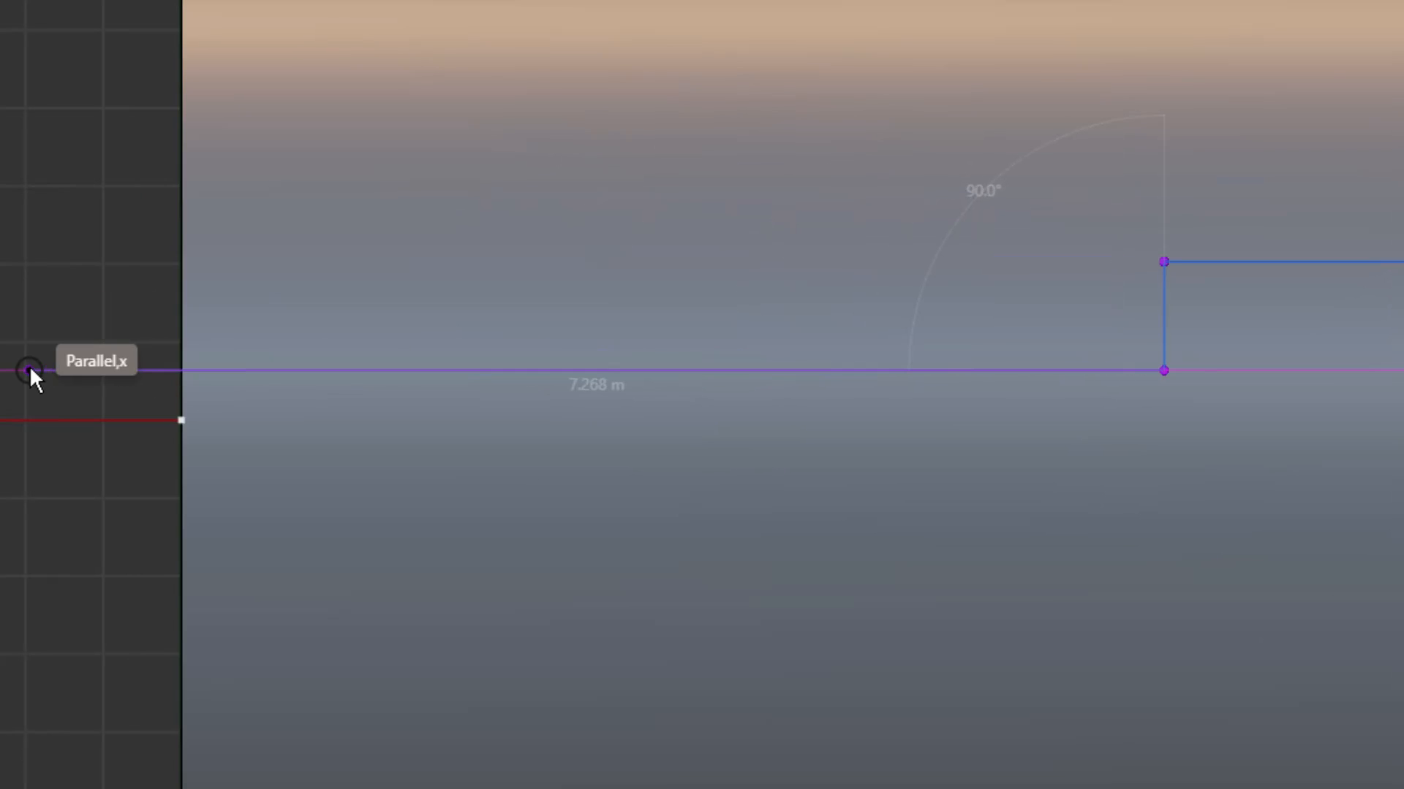
pyautogui.click(0, 371)
pyautogui.press('Return')
# Step: Fillet the two corners of the stepped polyline into smooth rounded bends
pyautogui.scroll(-1, 35, 484)
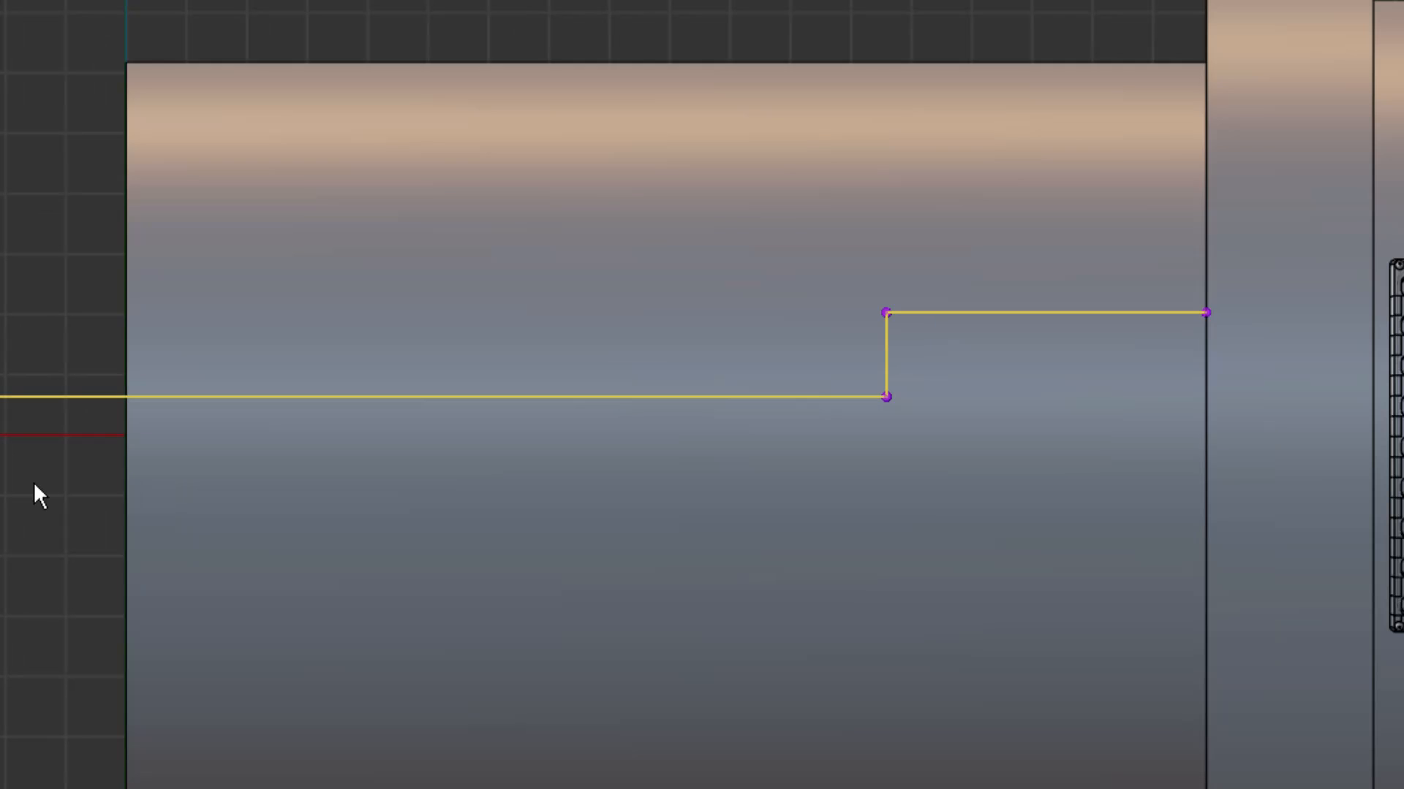
pyautogui.press('b')
pyautogui.moveTo(565, 361); pyautogui.dragTo(564, 323)
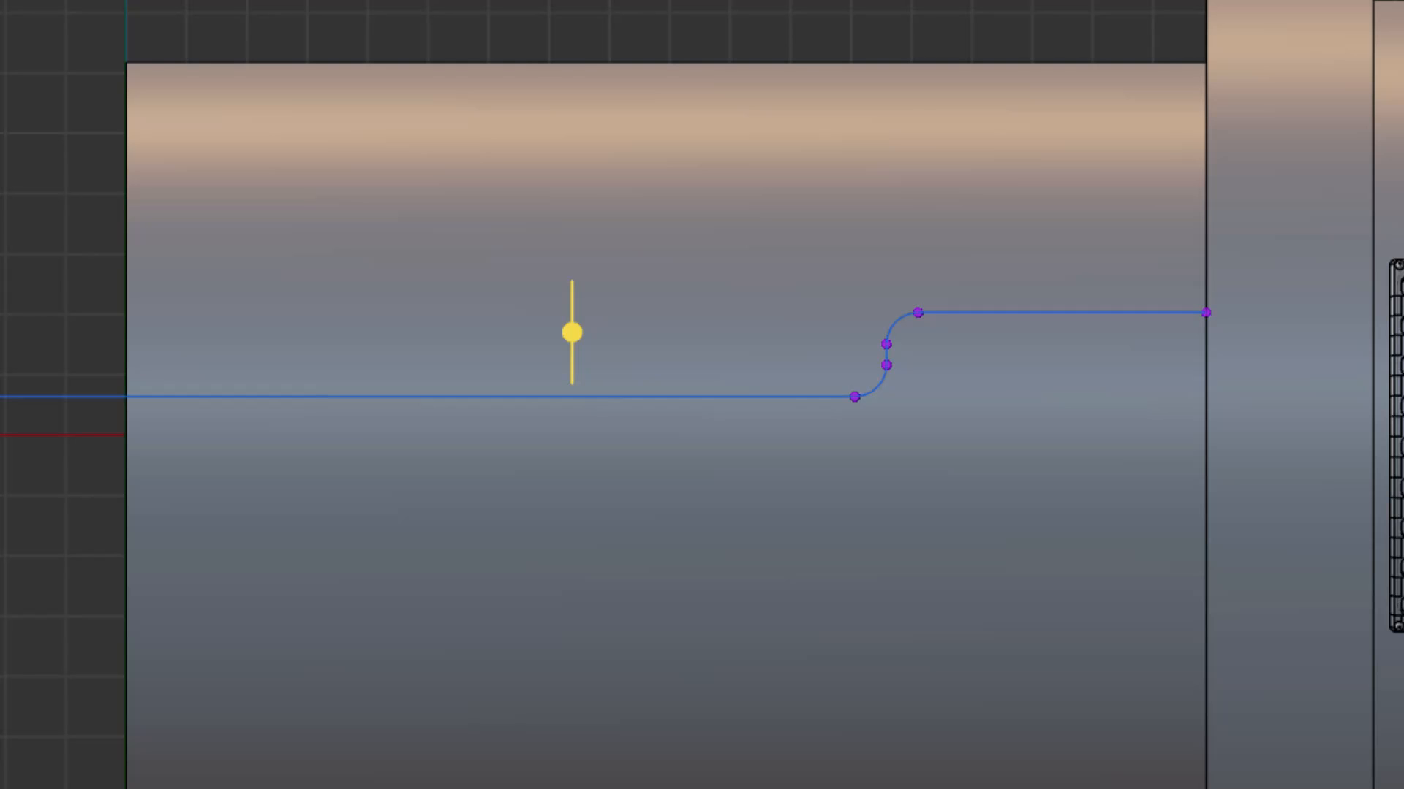
pyautogui.rightClick(1, 254)
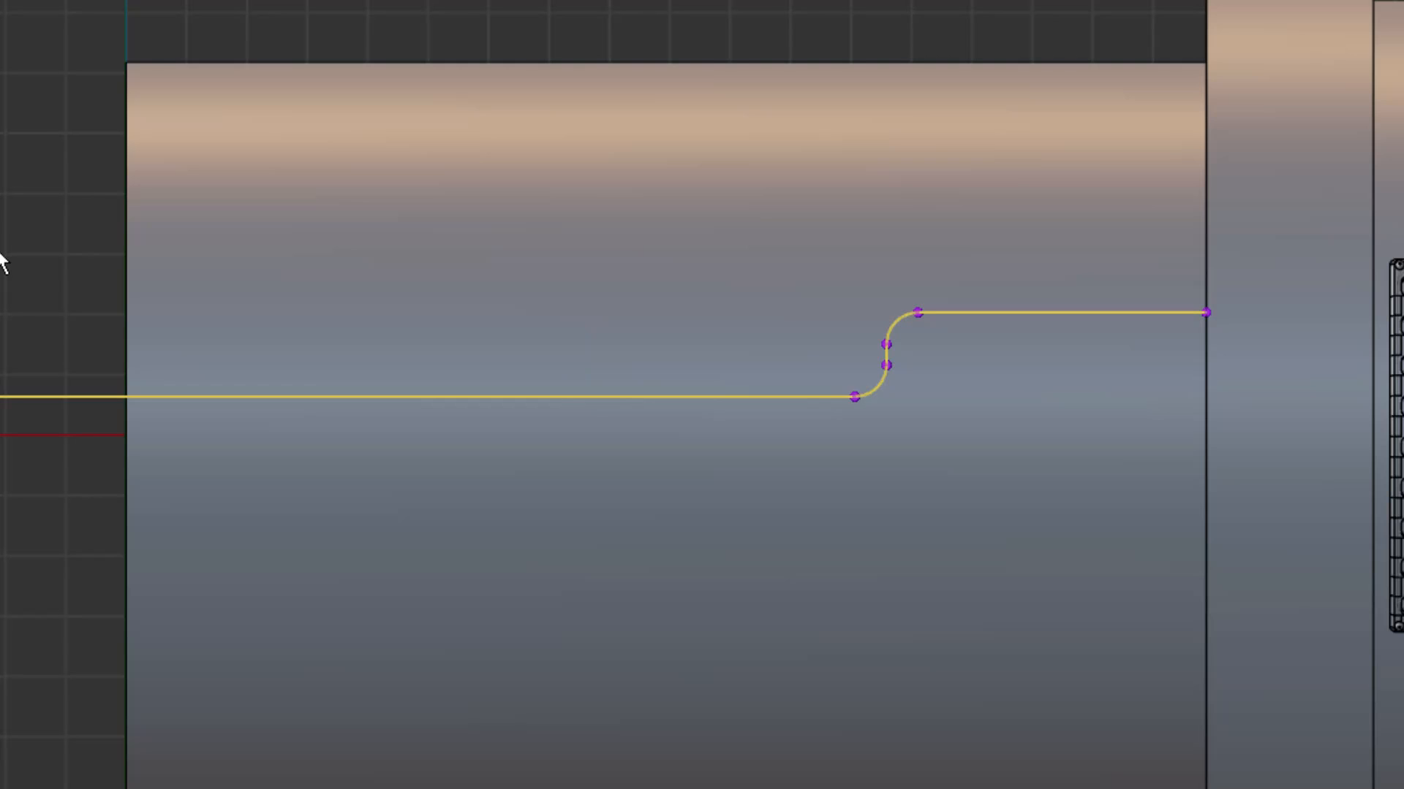
pyautogui.click(2, 271)
# Step: Project the filleted stepped polyline onto the cylinder's outer surface along the vector direction 0, -1, 0
pyautogui.moveTo(1, 274); pyautogui.dragTo(327, 322, button='middle')
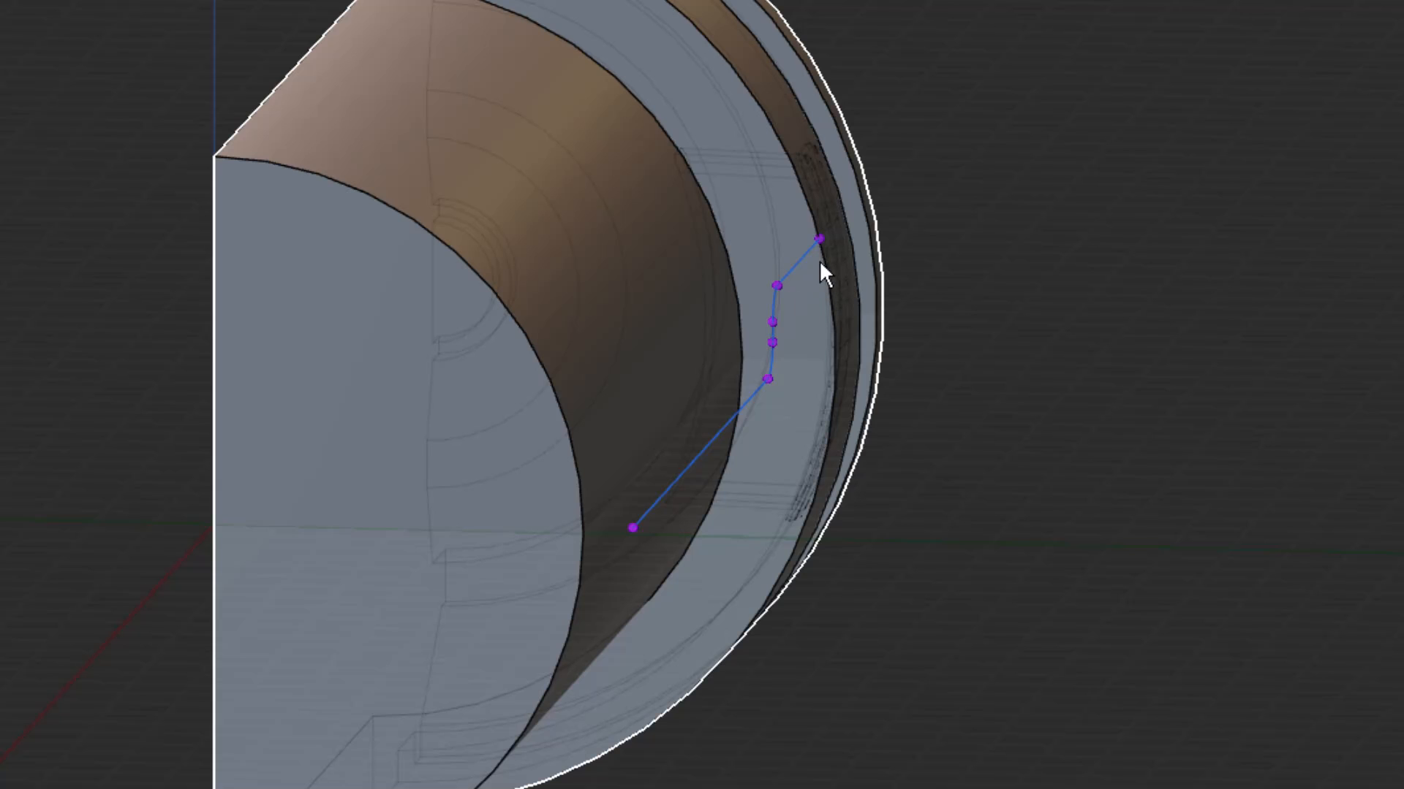
pyautogui.moveTo(824, 252); pyautogui.dragTo(537, 348, button='middle')
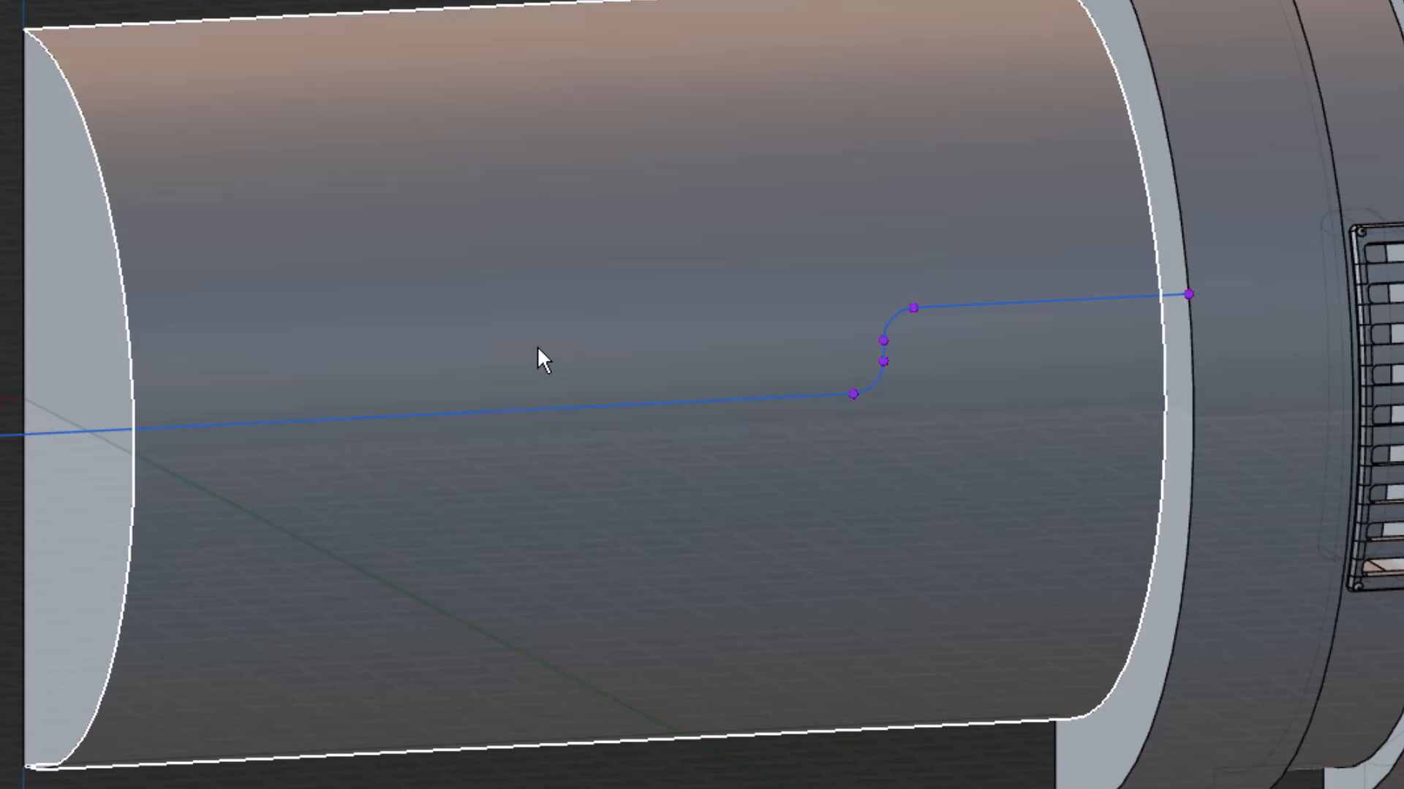
pyautogui.click(545, 411)
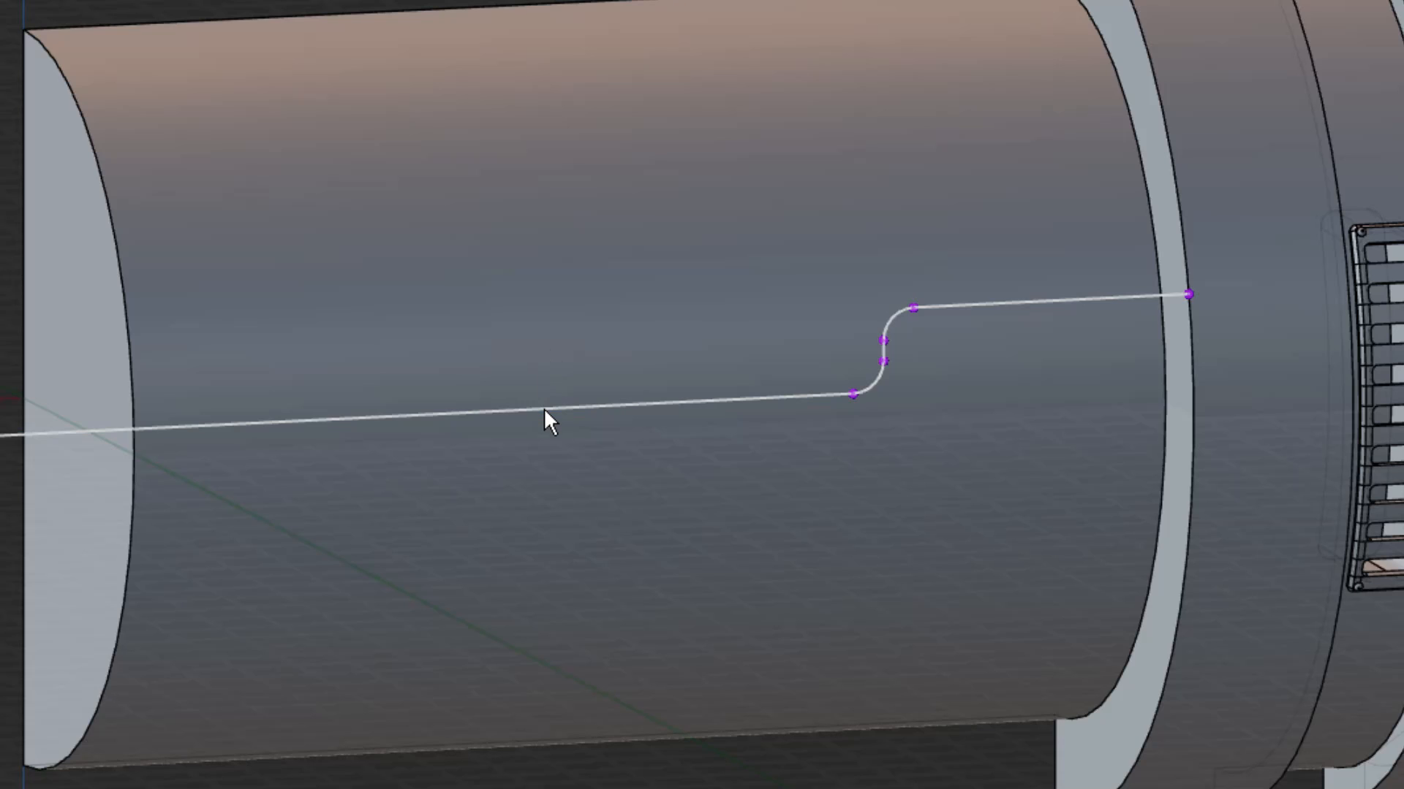
pyautogui.click(542, 407)
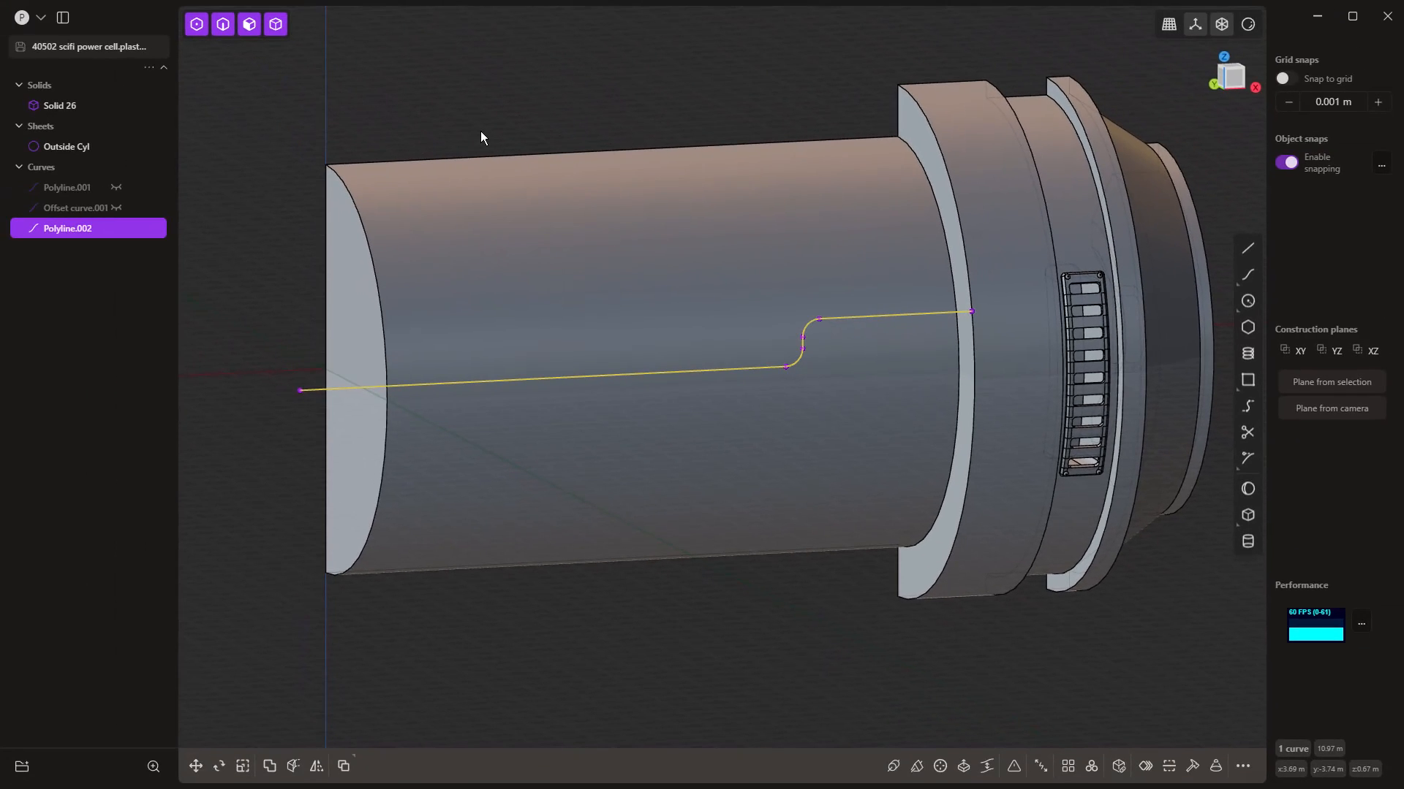
pyautogui.hotkey('shift', 'i')
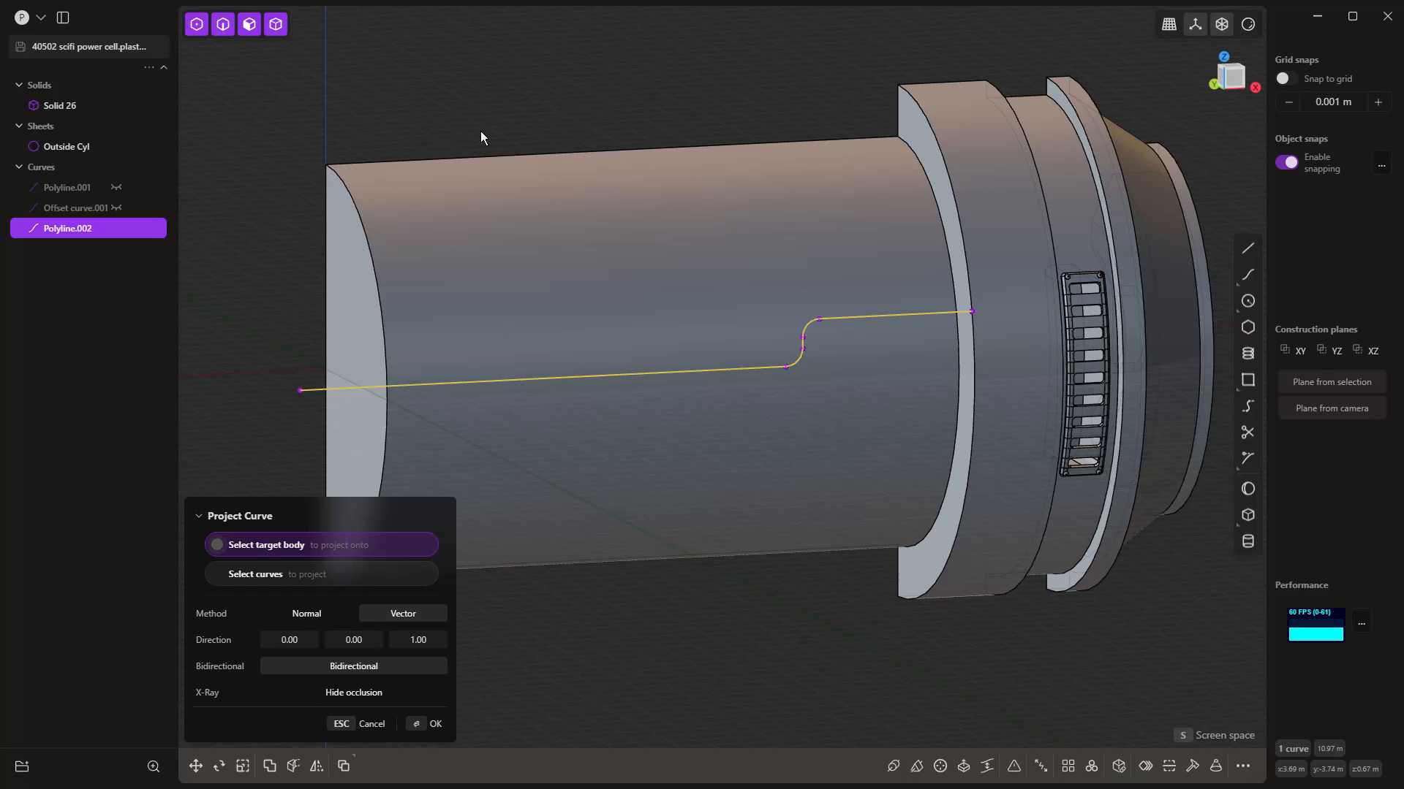
pyautogui.click(555, 234)
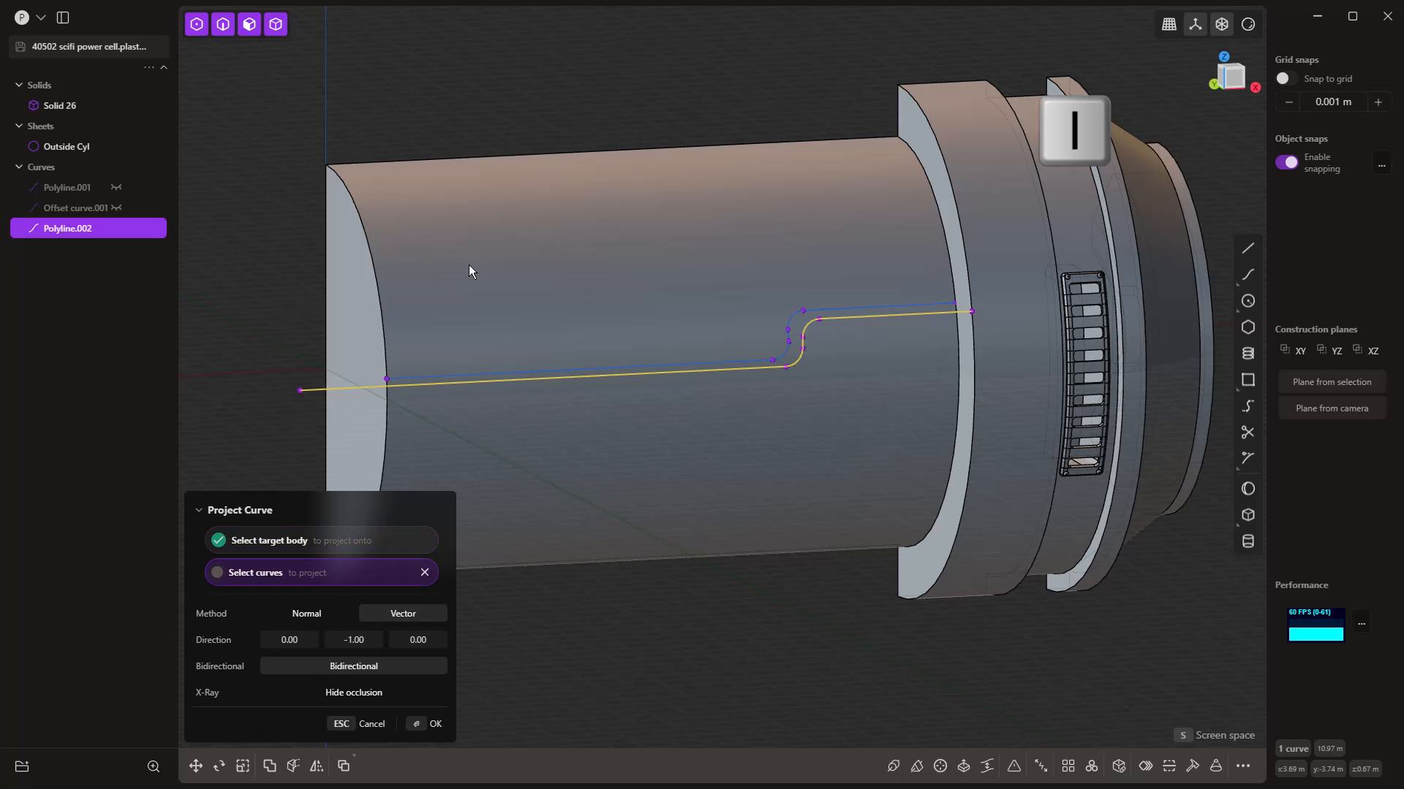
pyautogui.moveTo(397, 304); pyautogui.dragTo(420, 310, button='middle')
pyautogui.rightClick(446, 112)
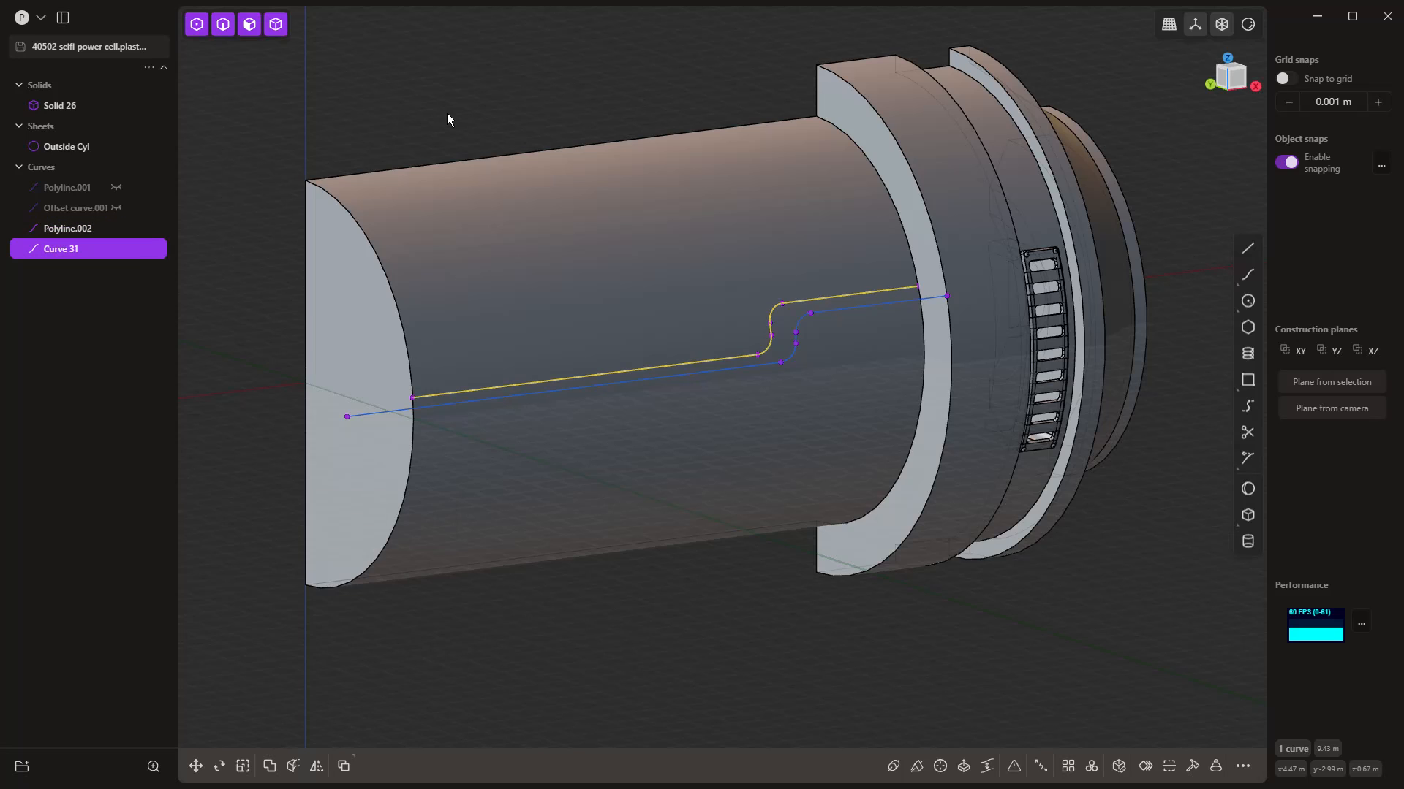
# Step: Hide the original flat polyline in front of the cylinder, keeping the projected curve
pyautogui.scroll(-1, 446, 112)
pyautogui.click(446, 119)
pyautogui.click(397, 382)
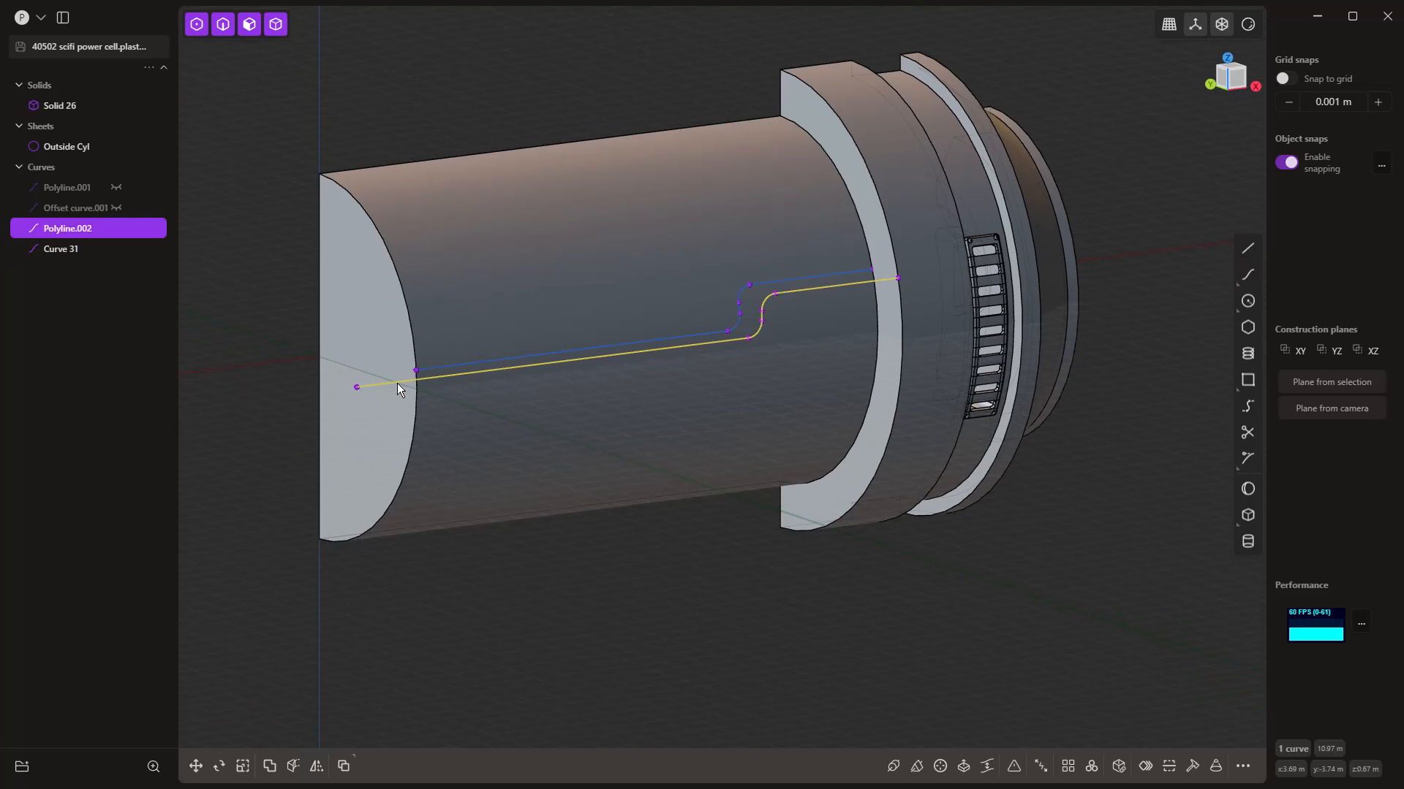
pyautogui.press('h')
pyautogui.moveTo(351, 134); pyautogui.dragTo(240, 197, button='middle')
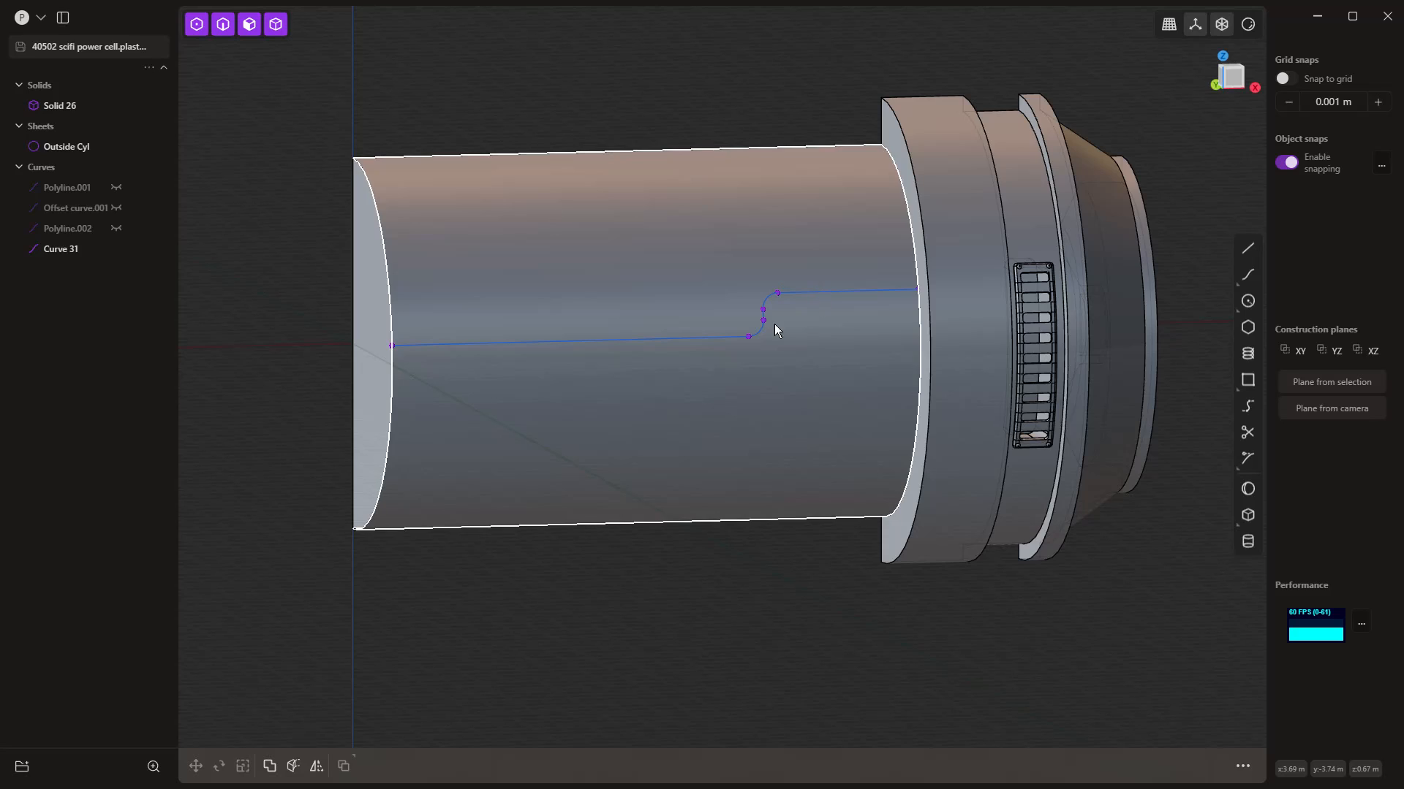
# Step: Create a round pipe along the projected curve with a section size of about 0.111 m
pyautogui.scroll(3, 767, 313)
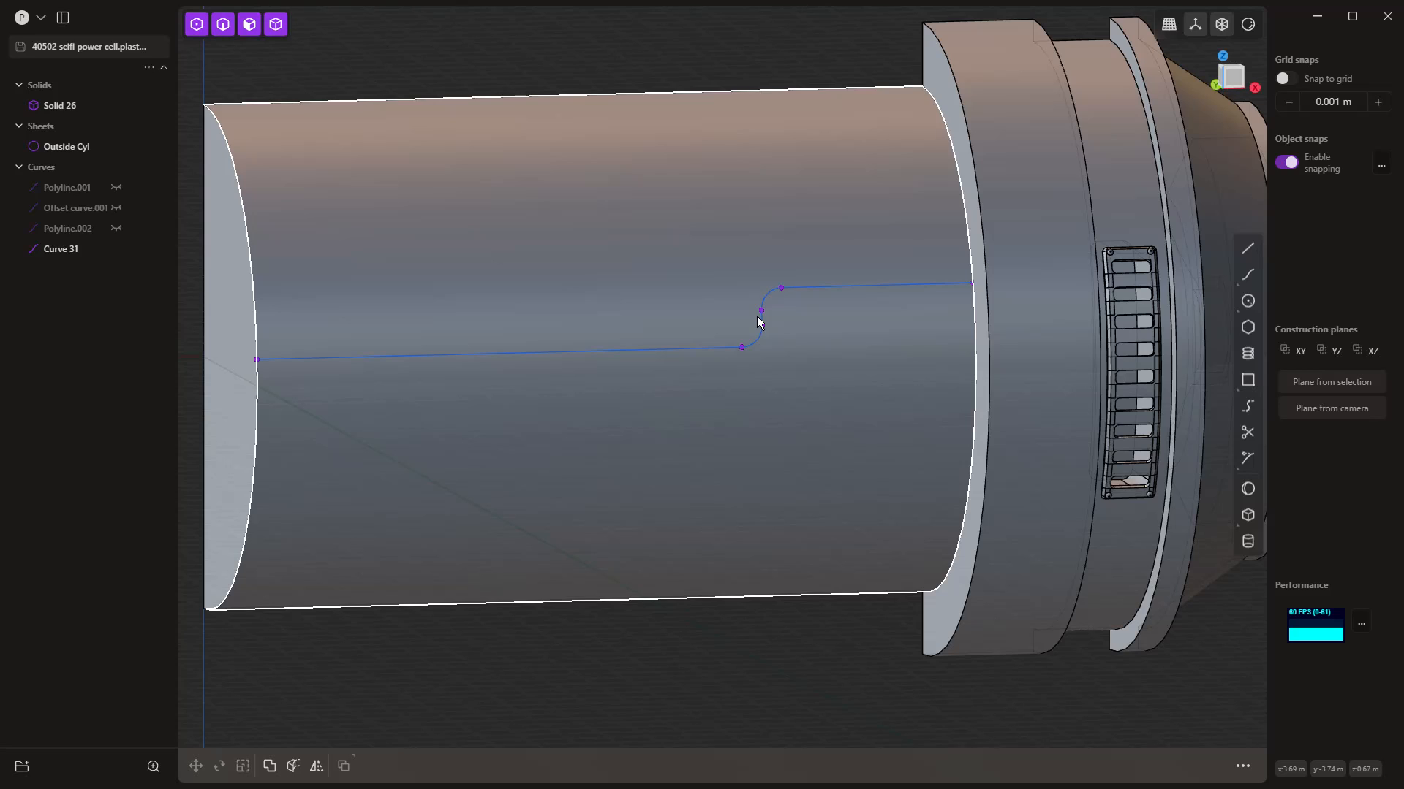
pyautogui.click(697, 350)
pyautogui.click(893, 766)
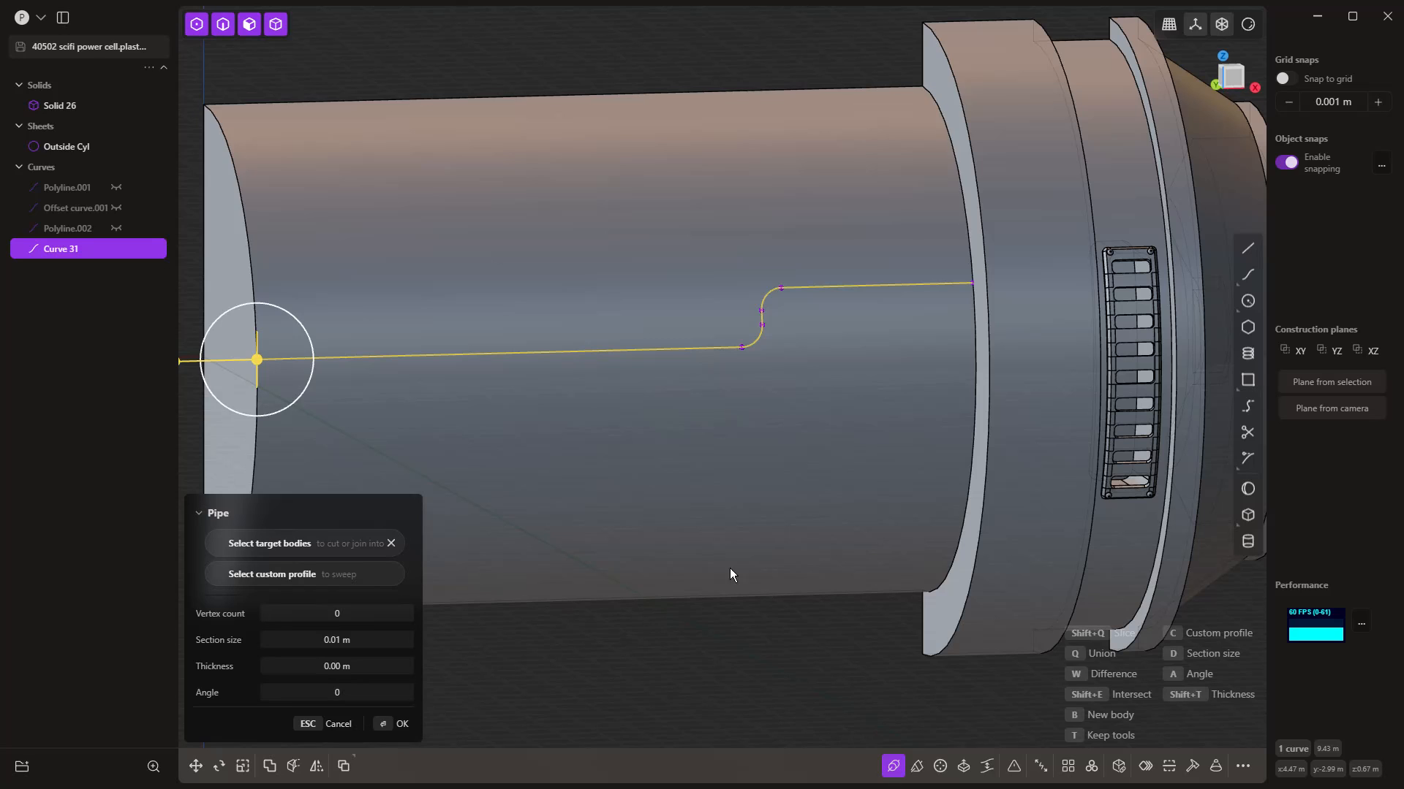
pyautogui.scroll(-2, 730, 568)
pyautogui.moveTo(270, 386); pyautogui.dragTo(36, 389)
pyautogui.keyDown('shift'); pyautogui.moveTo(547, 481); pyautogui.dragTo(676, 449, button='middle'); pyautogui.keyUp('shift')
pyautogui.moveTo(397, 352); pyautogui.dragTo(270, 361)
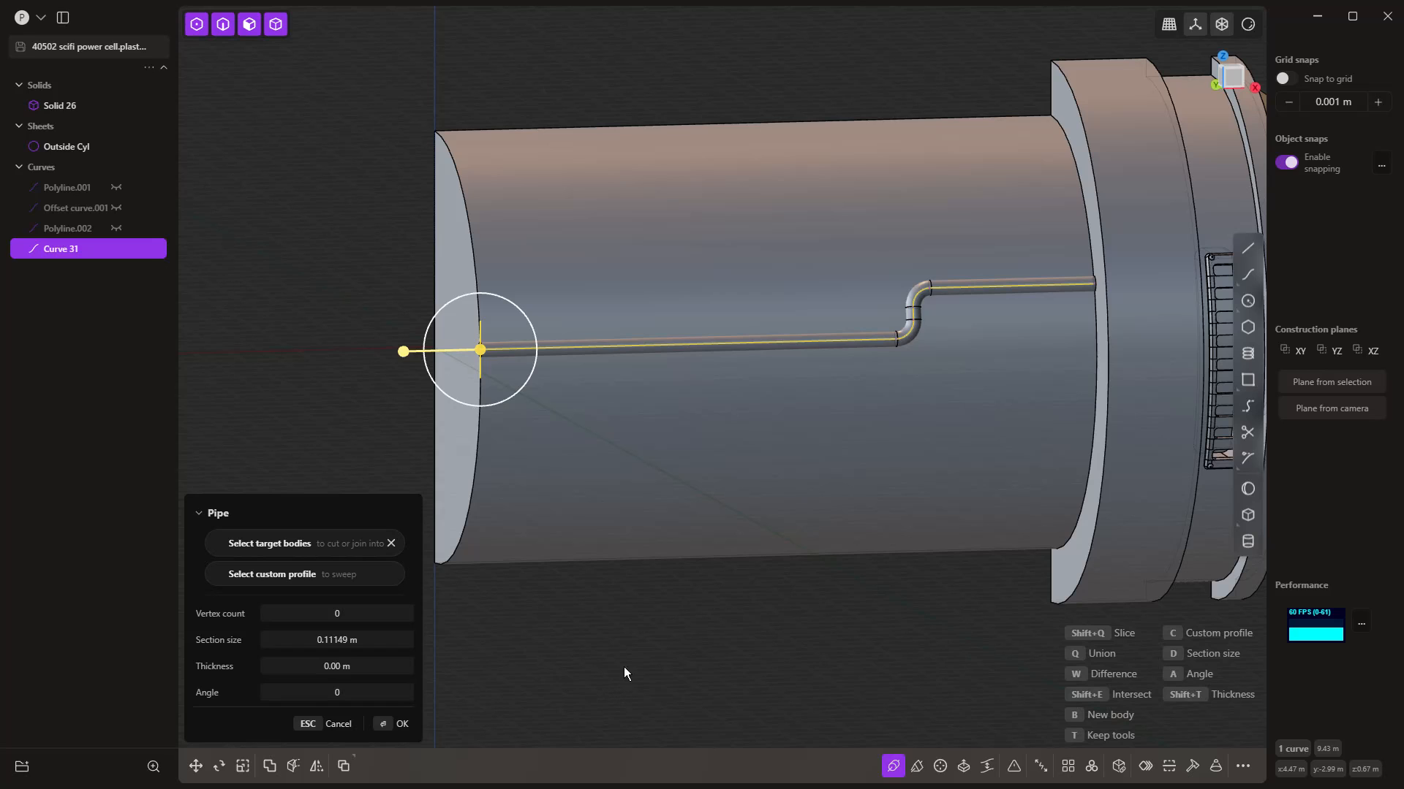
pyautogui.press('Return')
pyautogui.click(709, 602)
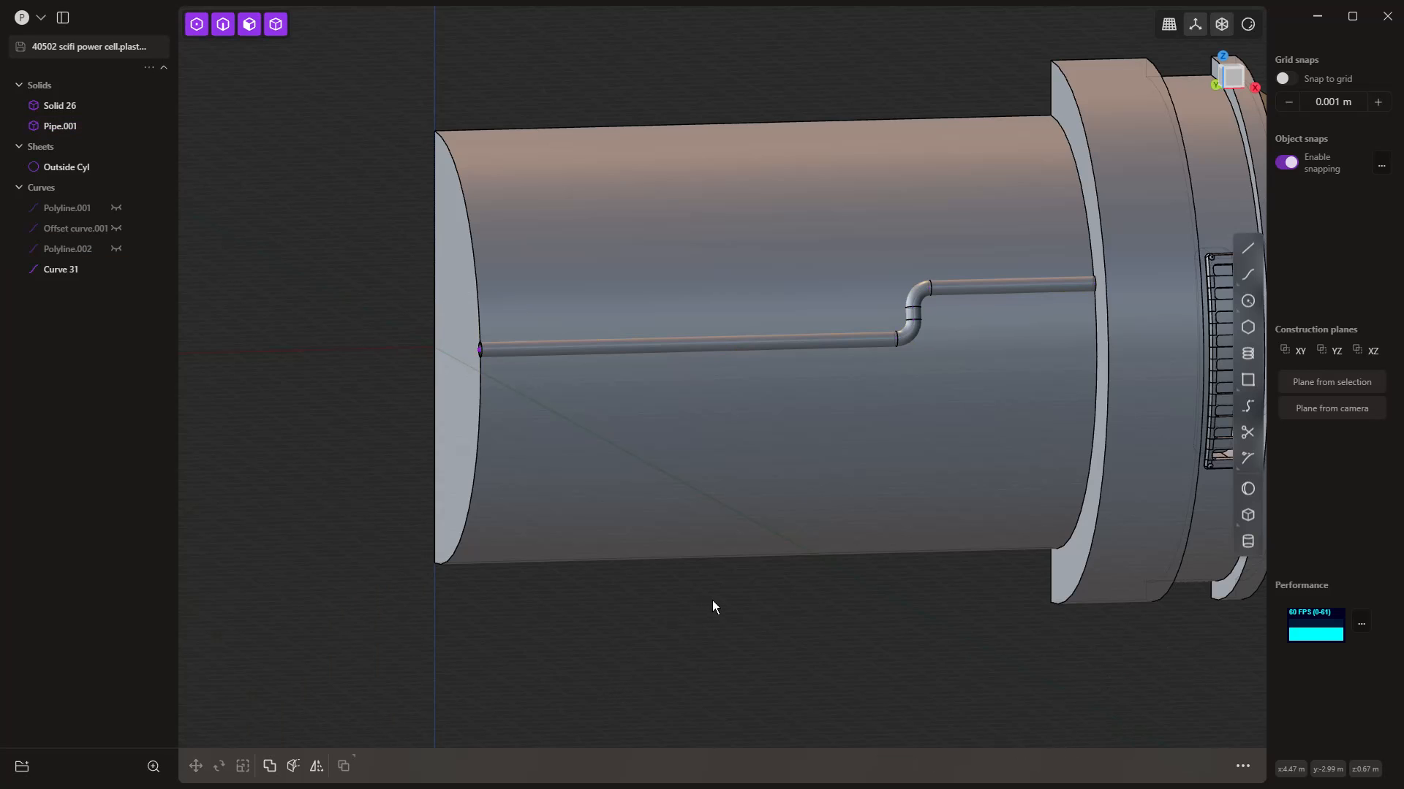
# Step: Hide the projected curve, the main solid and the Outside Cyl sheet to isolate the pipe, and select the pipe
pyautogui.click(115, 269)
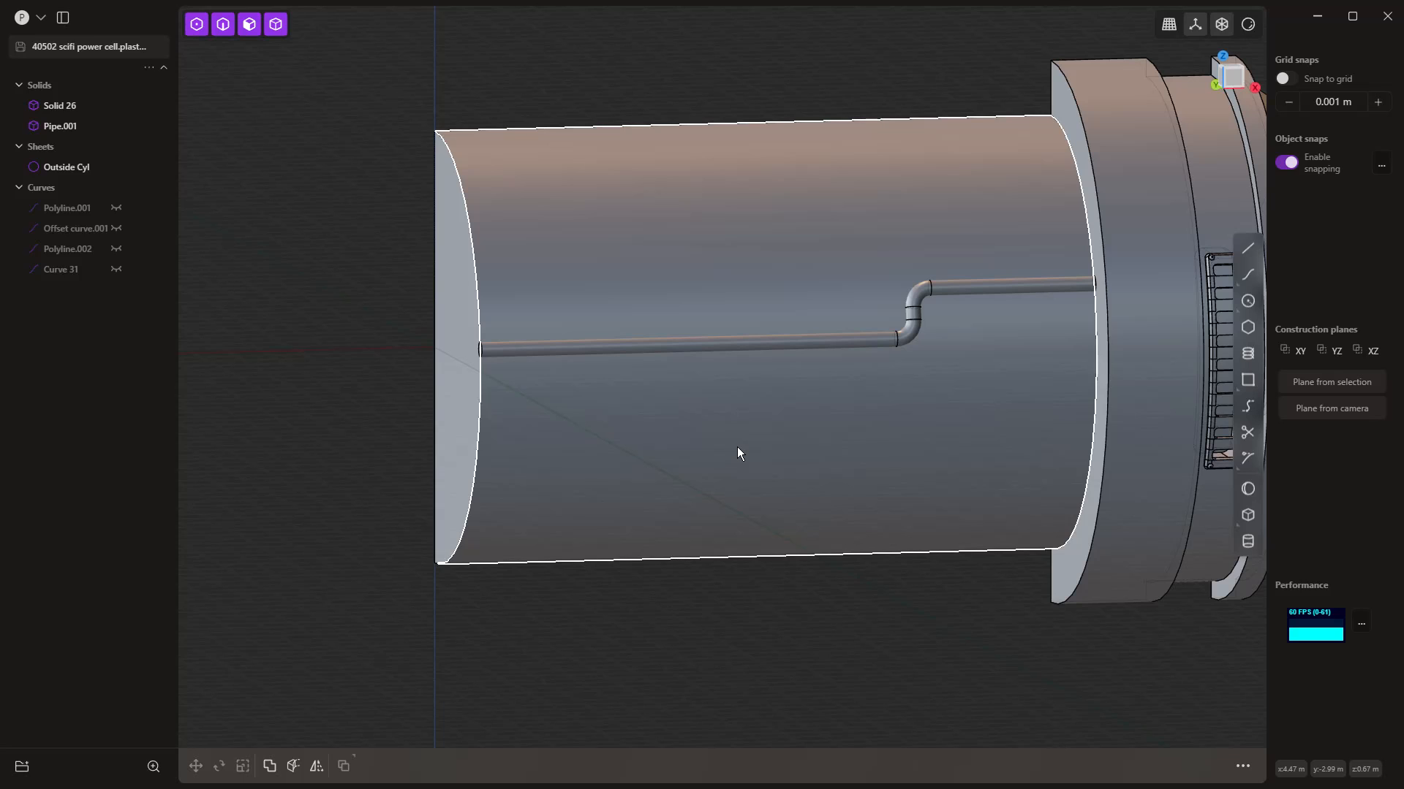
pyautogui.press('KP_1')
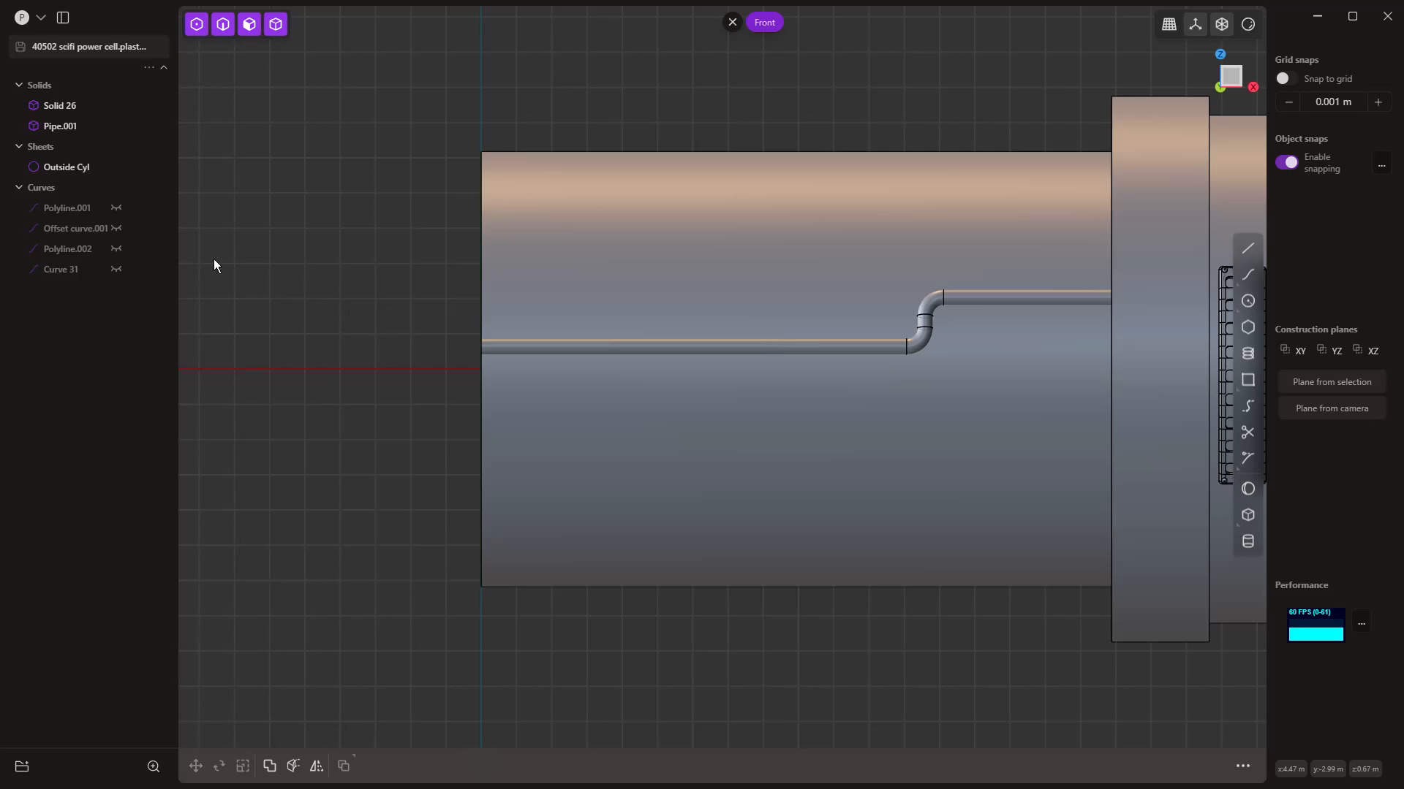
pyautogui.click(118, 106)
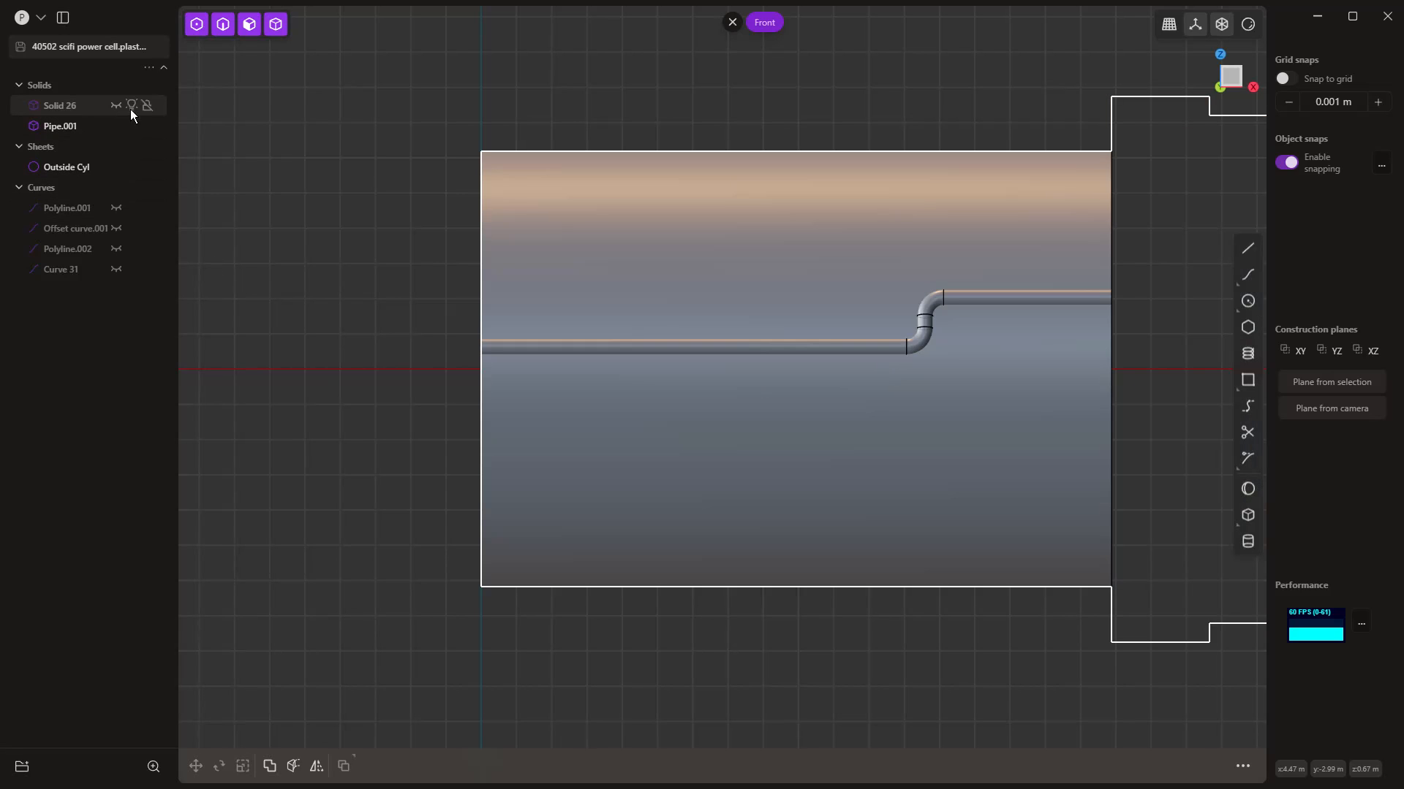
pyautogui.scroll(-2, 272, 219)
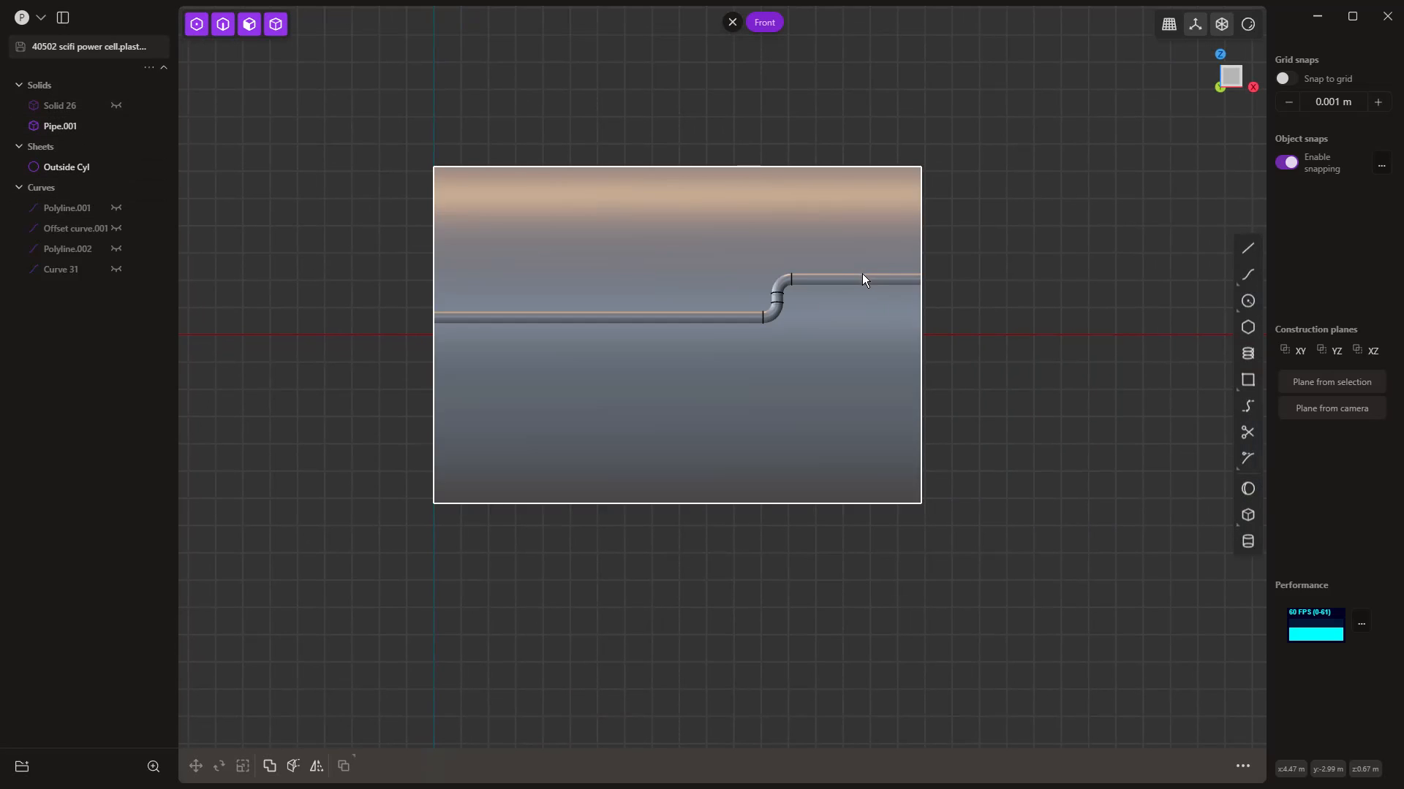
pyautogui.moveTo(862, 277); pyautogui.dragTo(992, 183, button='middle')
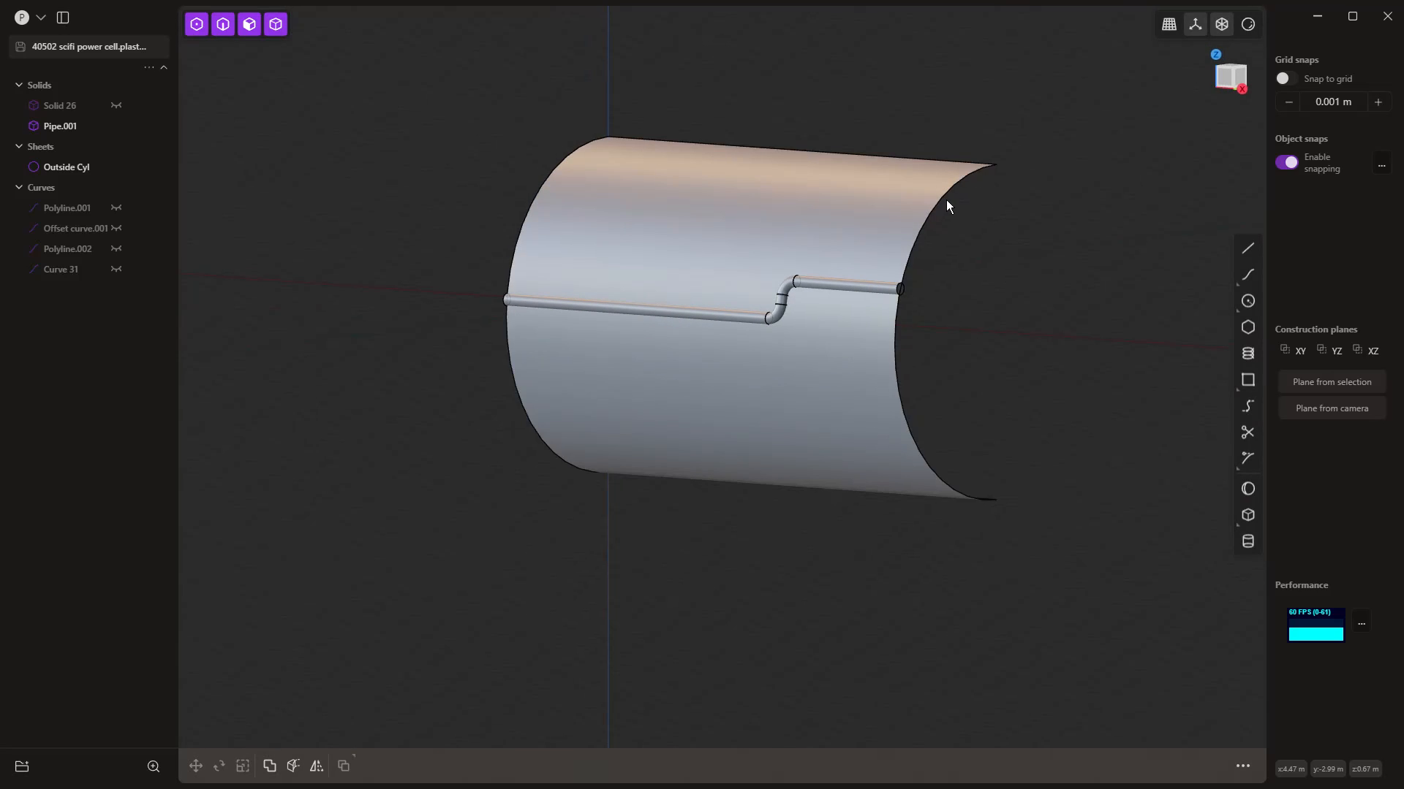
pyautogui.moveTo(375, 218); pyautogui.dragTo(619, 245, button='middle')
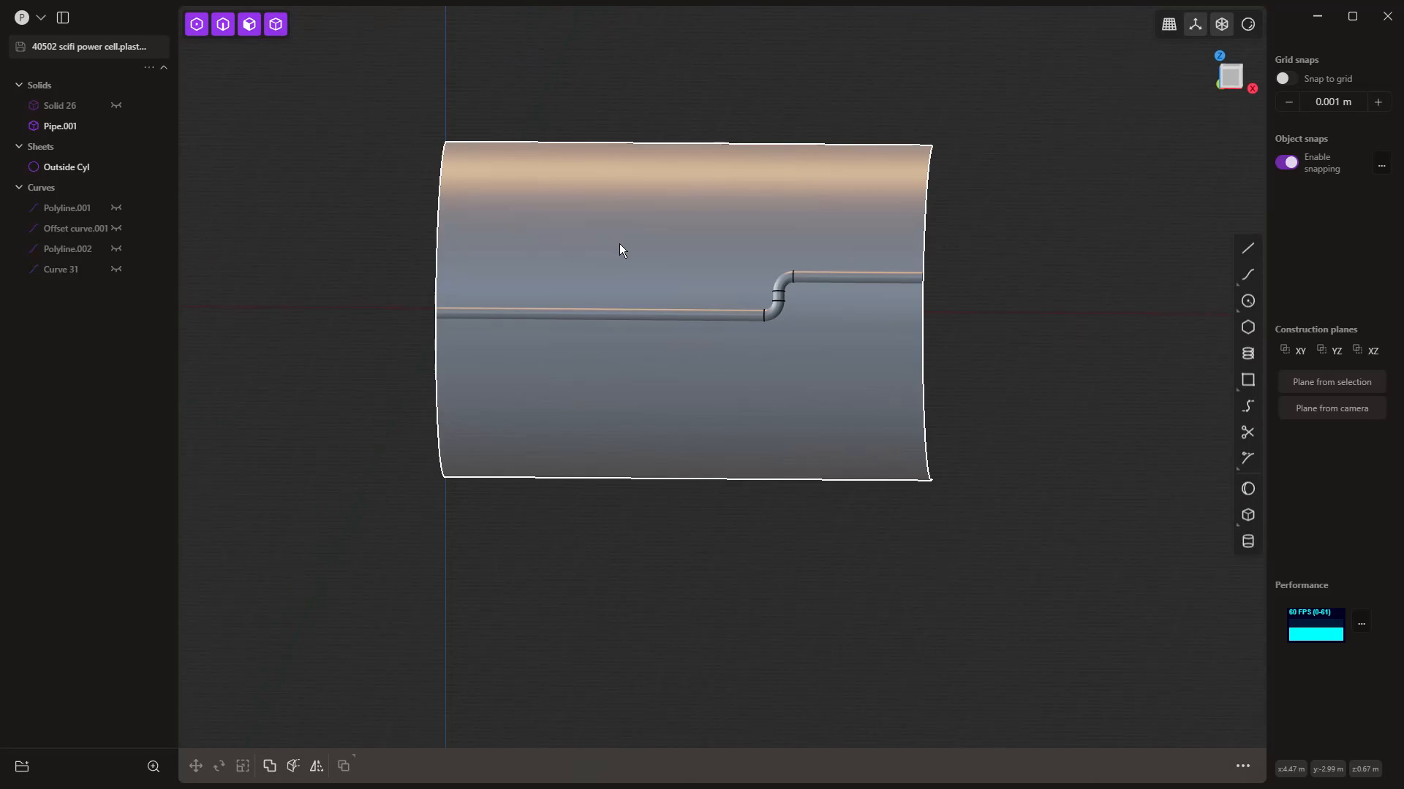
pyautogui.click(117, 167)
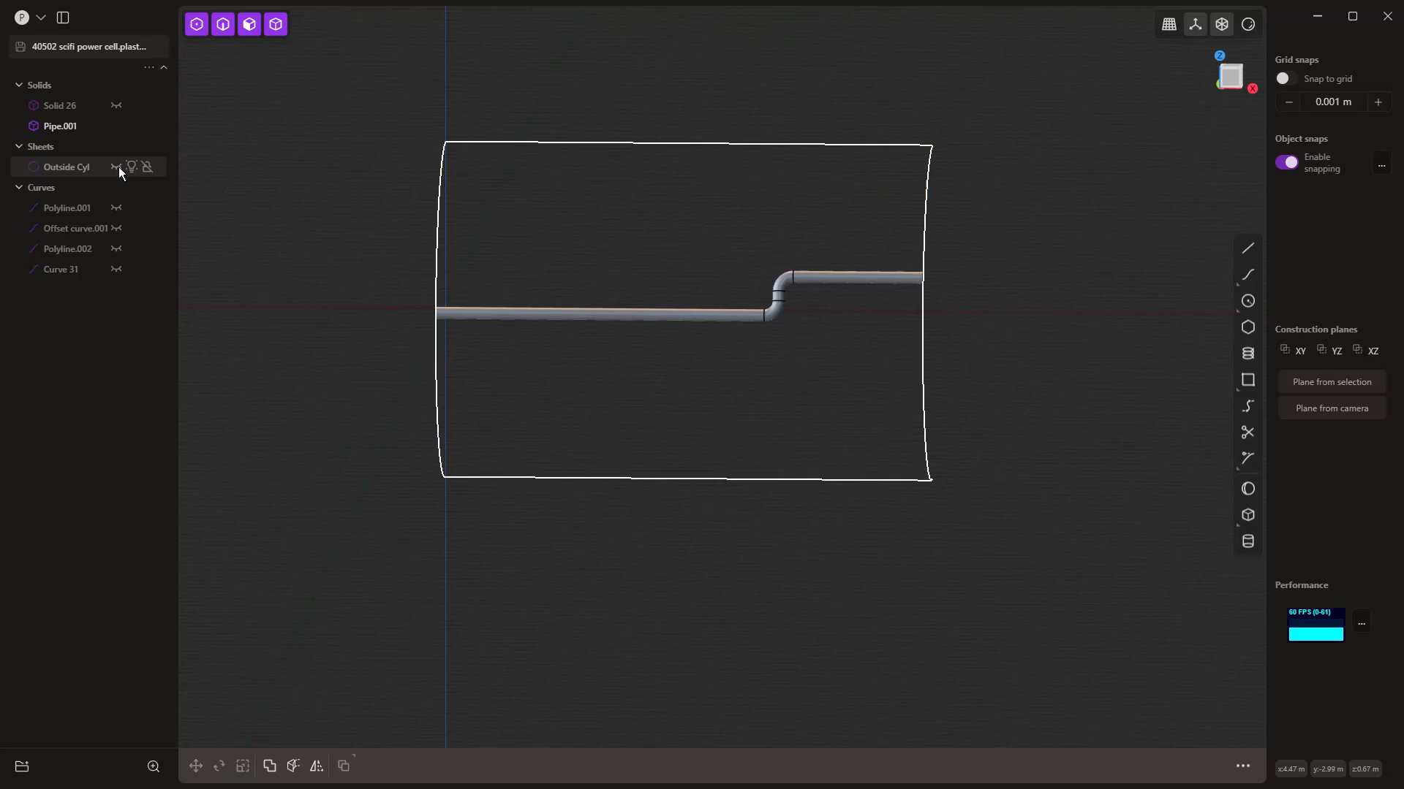
pyautogui.moveTo(471, 324); pyautogui.dragTo(515, 333, button='middle')
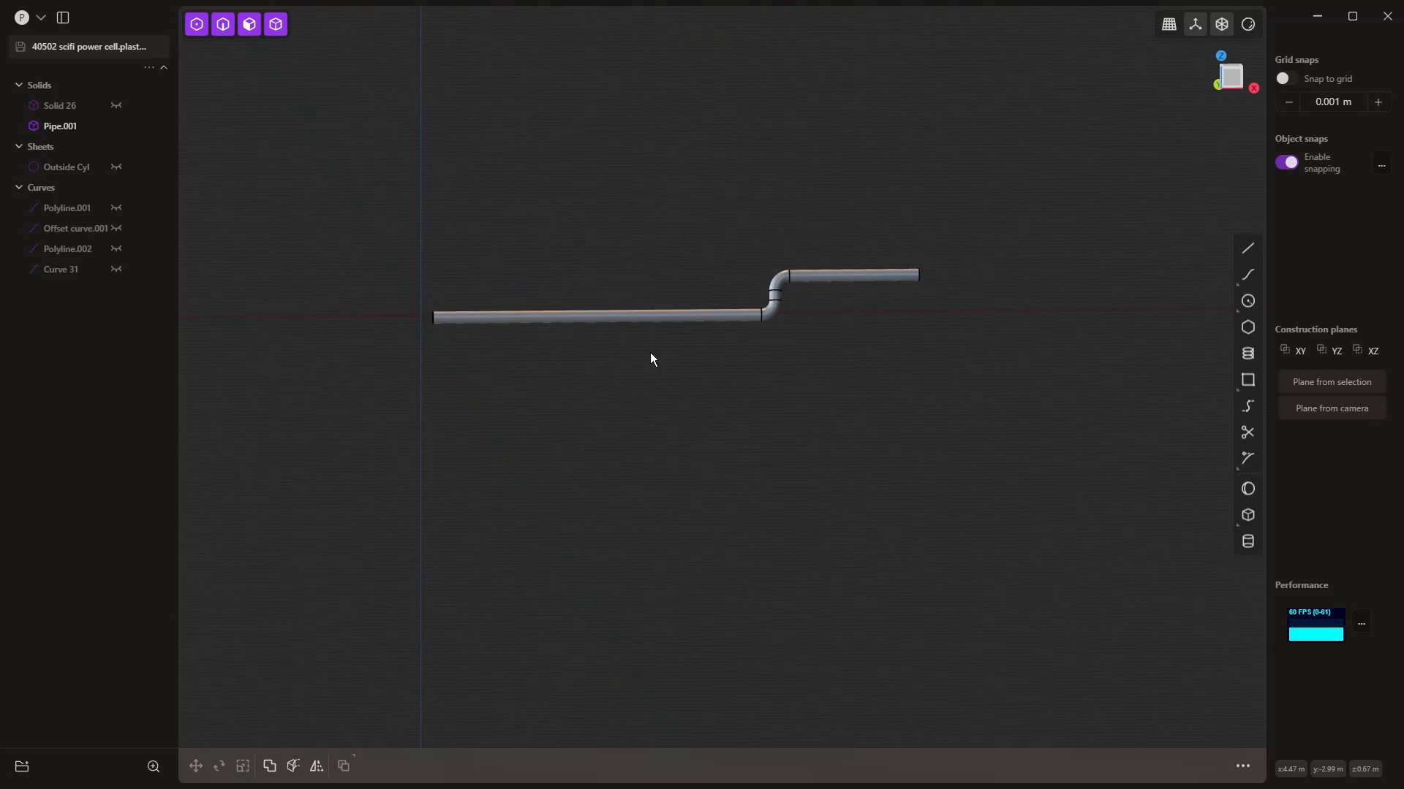
pyautogui.moveTo(752, 381); pyautogui.dragTo(717, 417, button='middle')
pyautogui.click(719, 319)
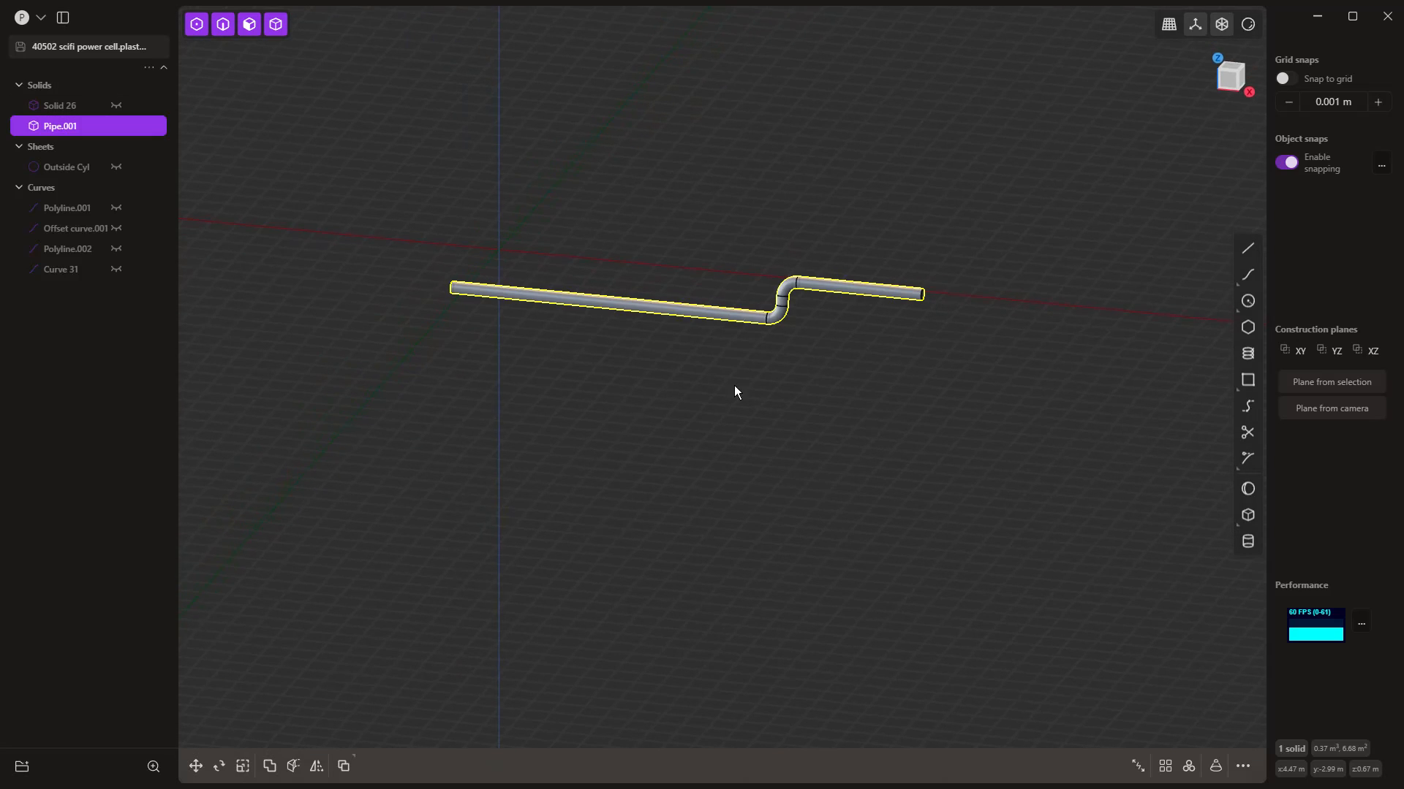
pyautogui.click(1189, 766)
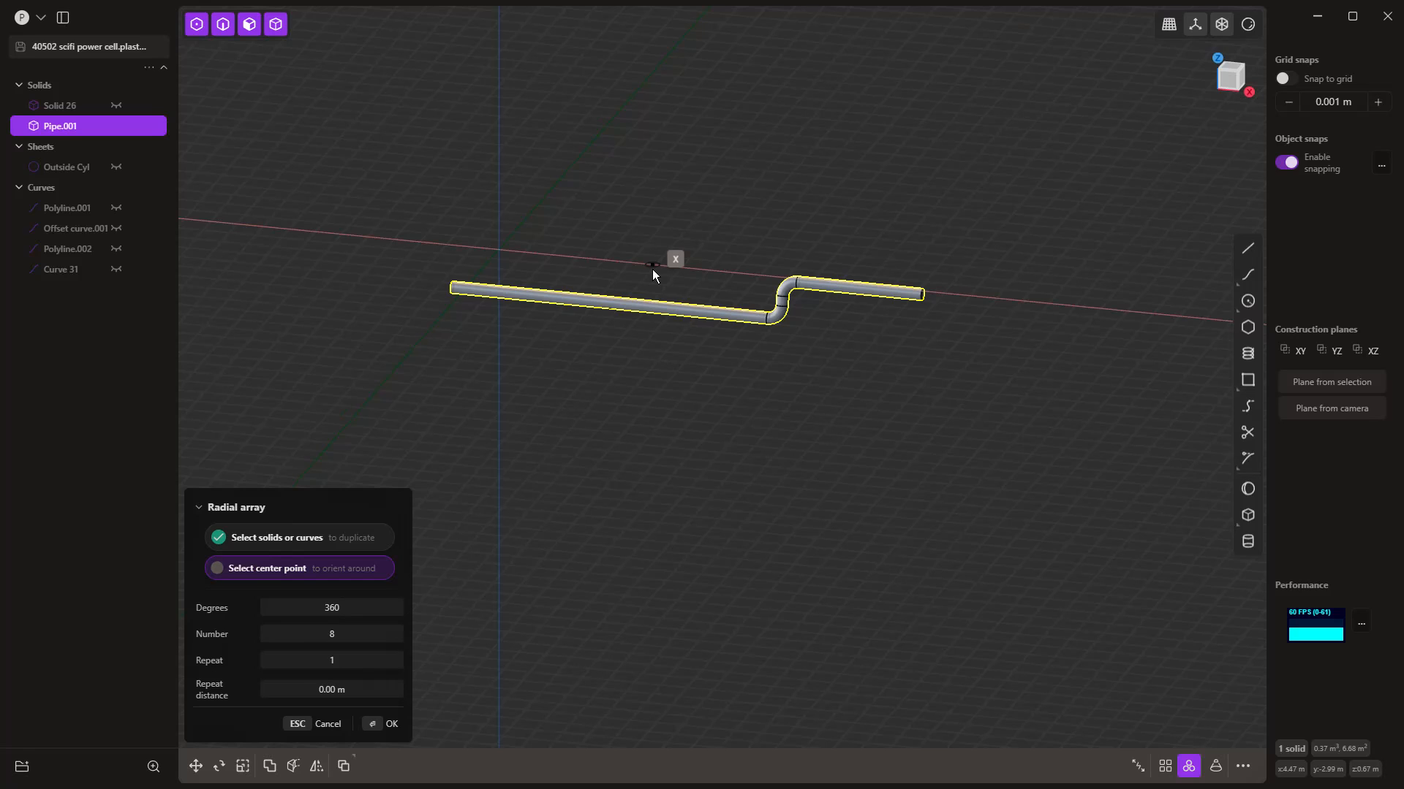
pyautogui.click(652, 266)
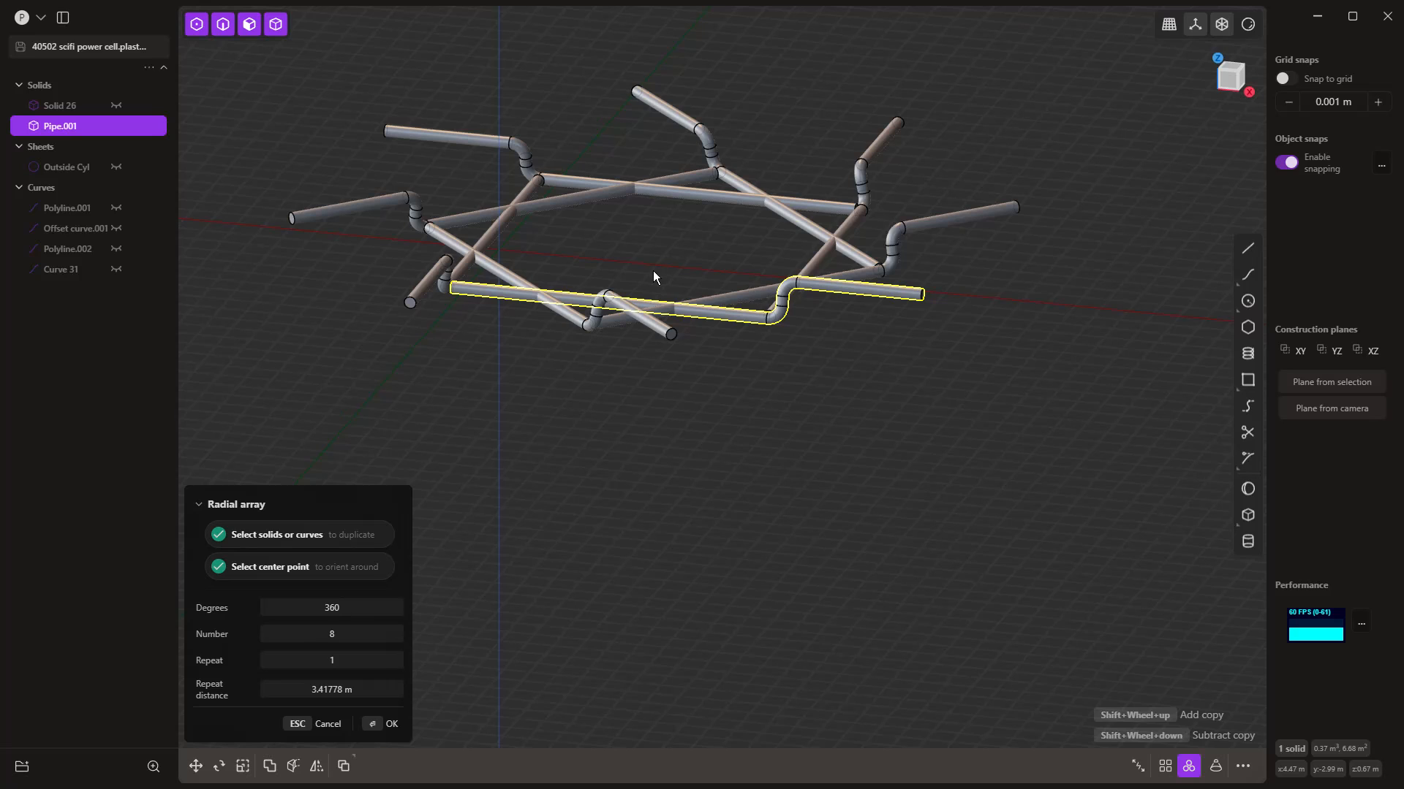
pyautogui.click(342, 570)
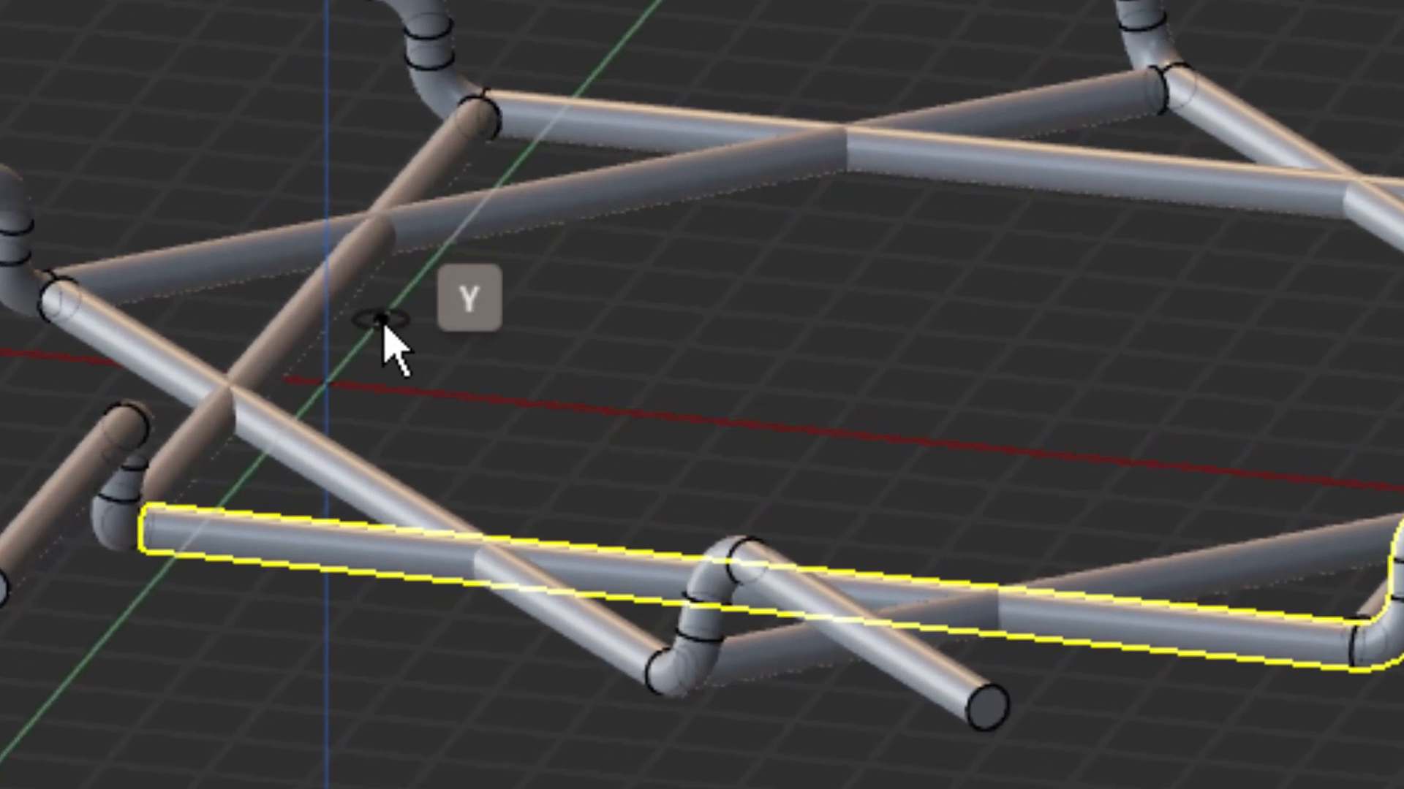
pyautogui.hotkey('shift', 'h')
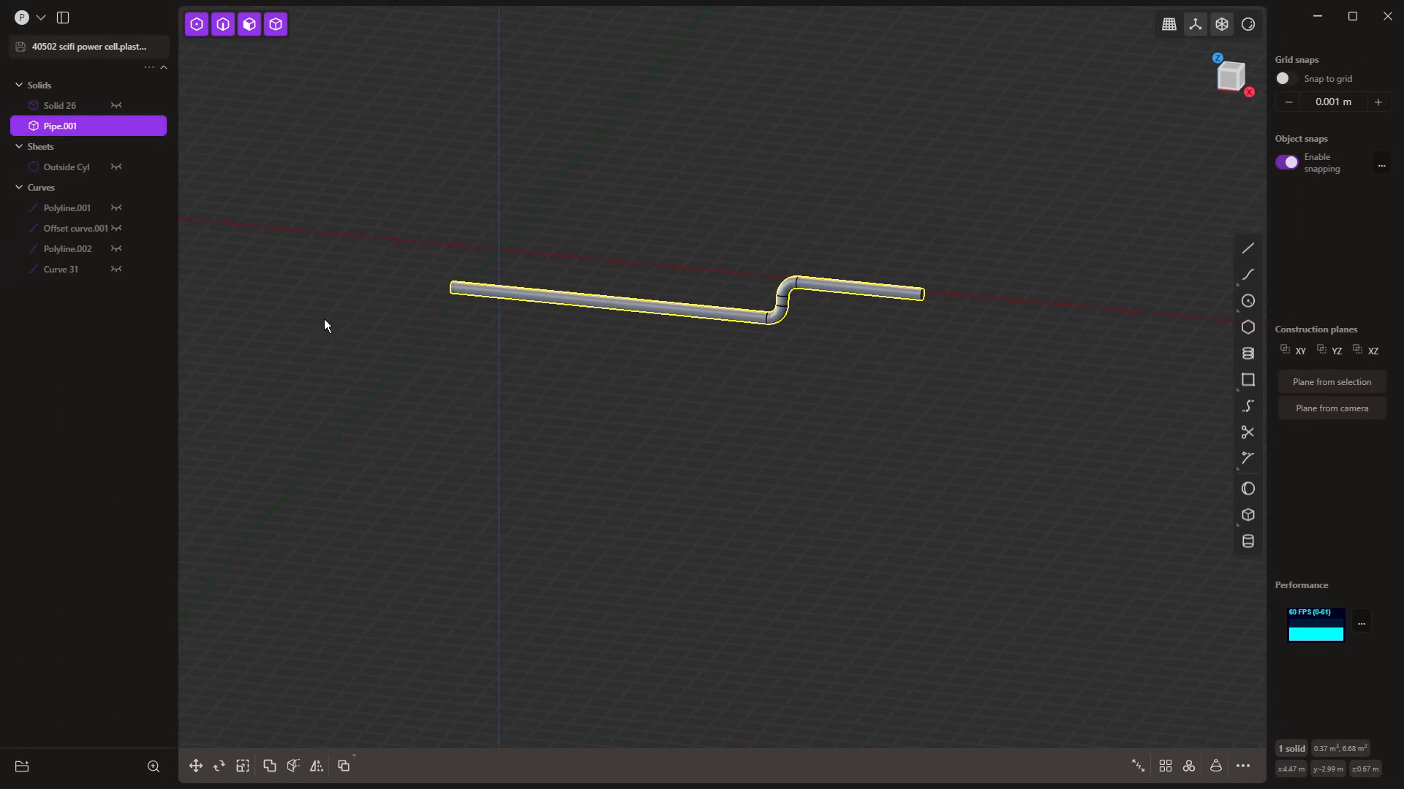
# Step: Show the main solid again and radially array 8 of the pipe around the center point of the outer end ring
pyautogui.click(116, 105)
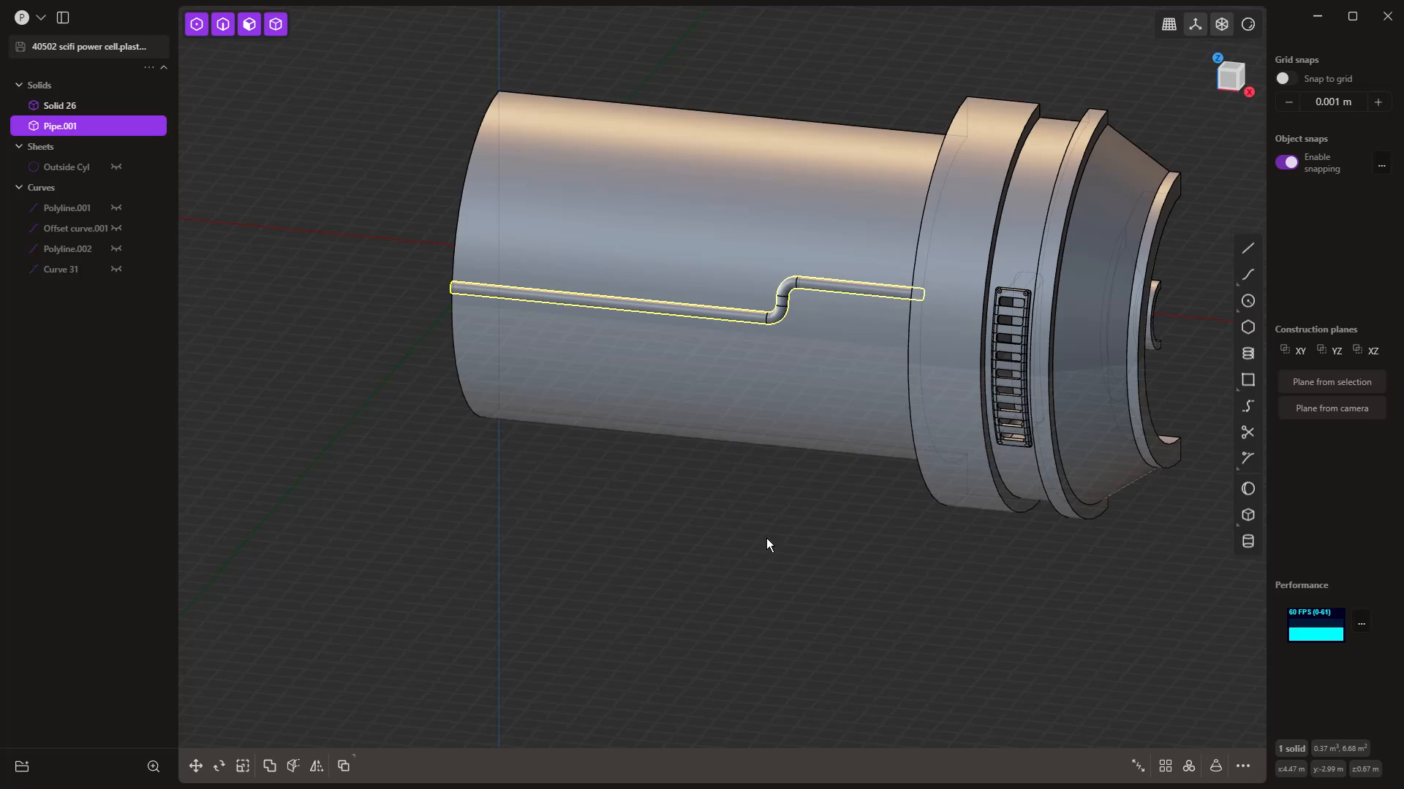
pyautogui.click(1189, 767)
pyautogui.moveTo(1111, 667); pyautogui.dragTo(1032, 651, button='middle')
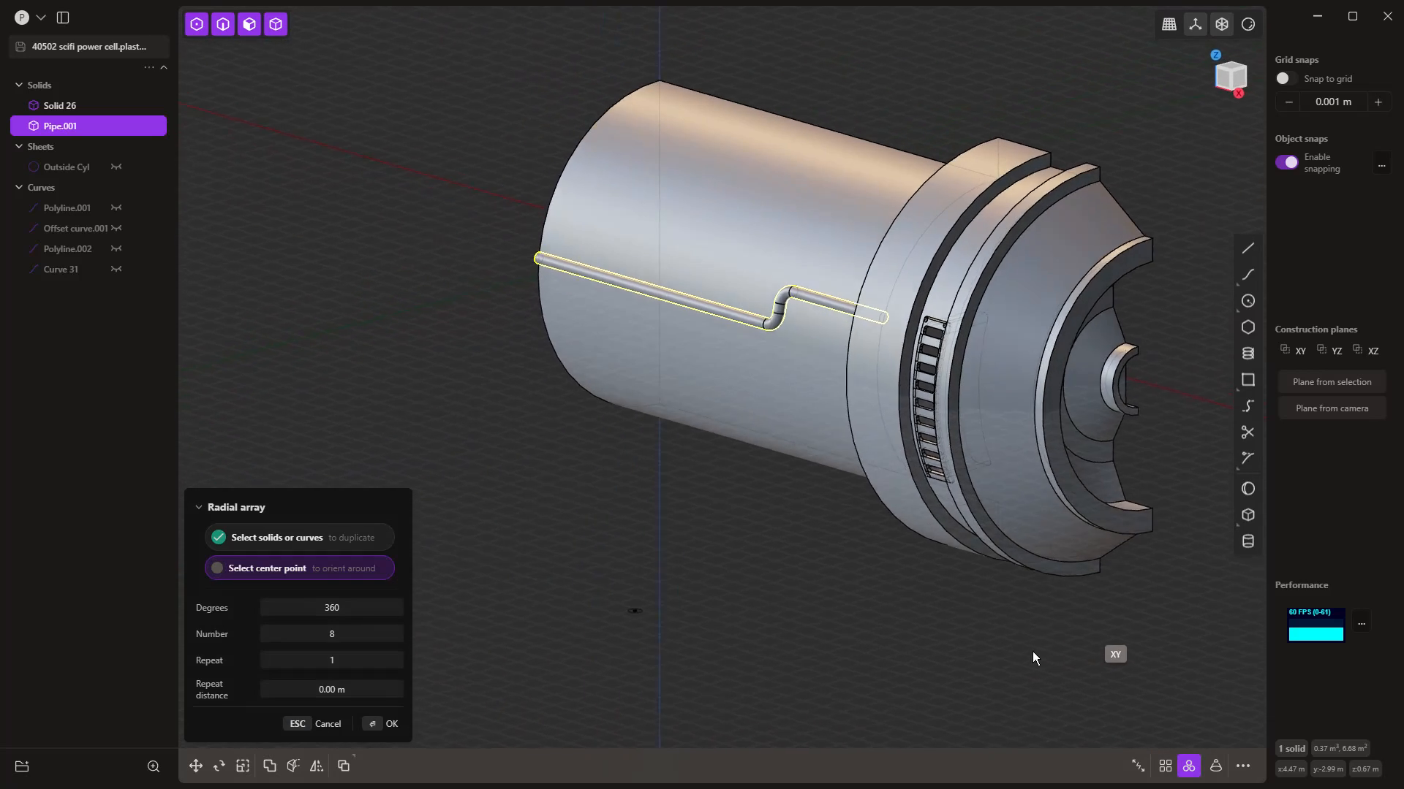
pyautogui.scroll(3, 1129, 367)
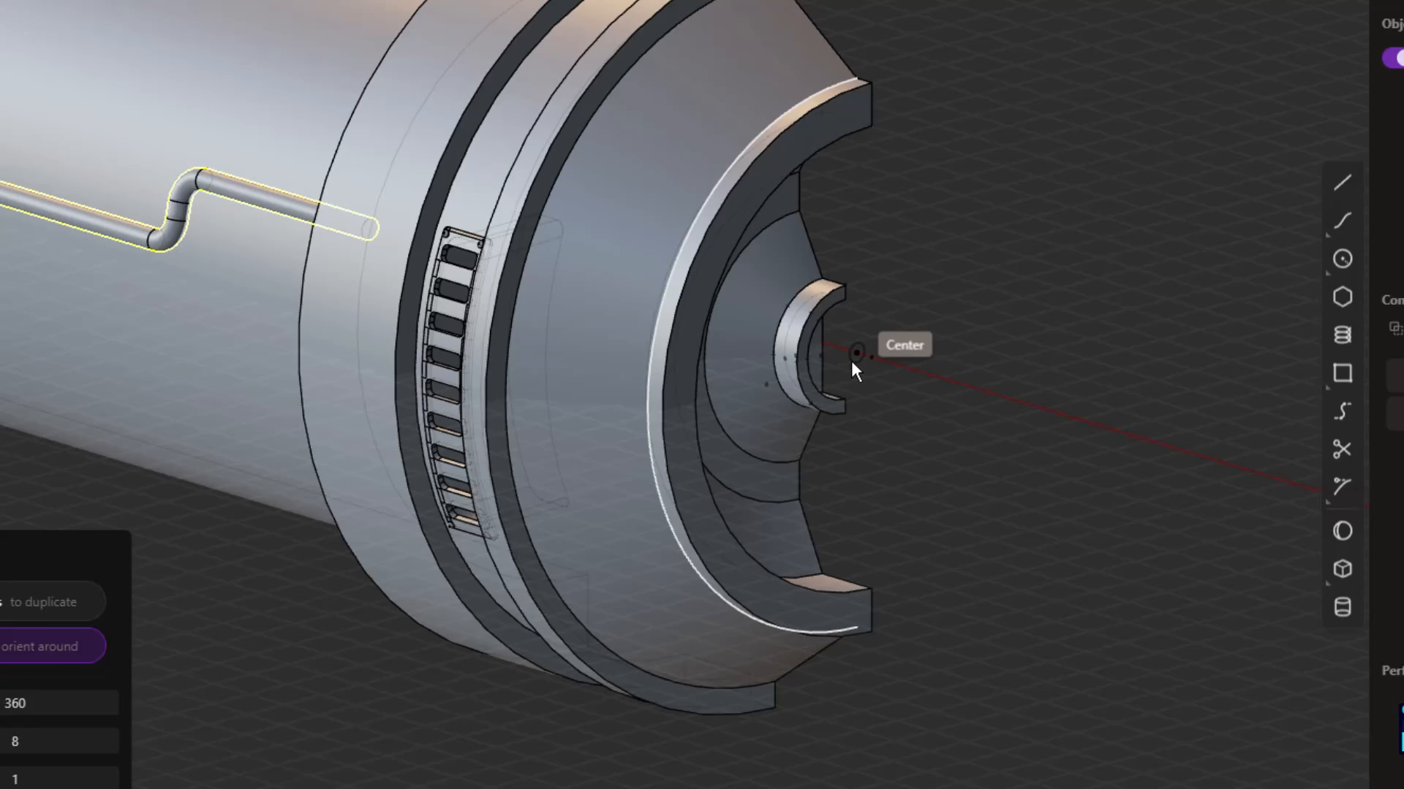
pyautogui.click(591, 316)
pyautogui.scroll(-3, 656, 347)
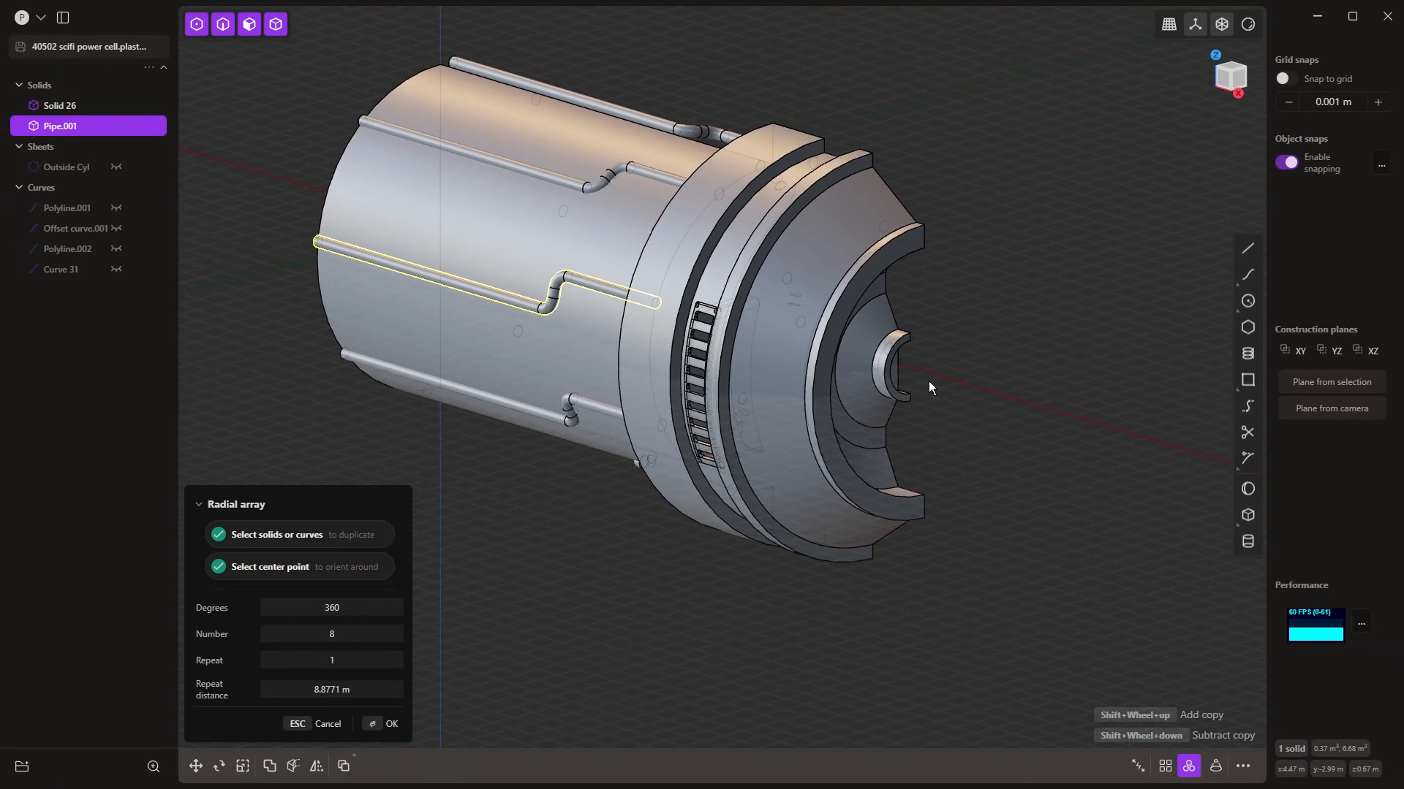
# Step: Try spreading the radial array of pipes over 180 and 90 degrees, checking each spacing around the cylinder
pyautogui.click(344, 609)
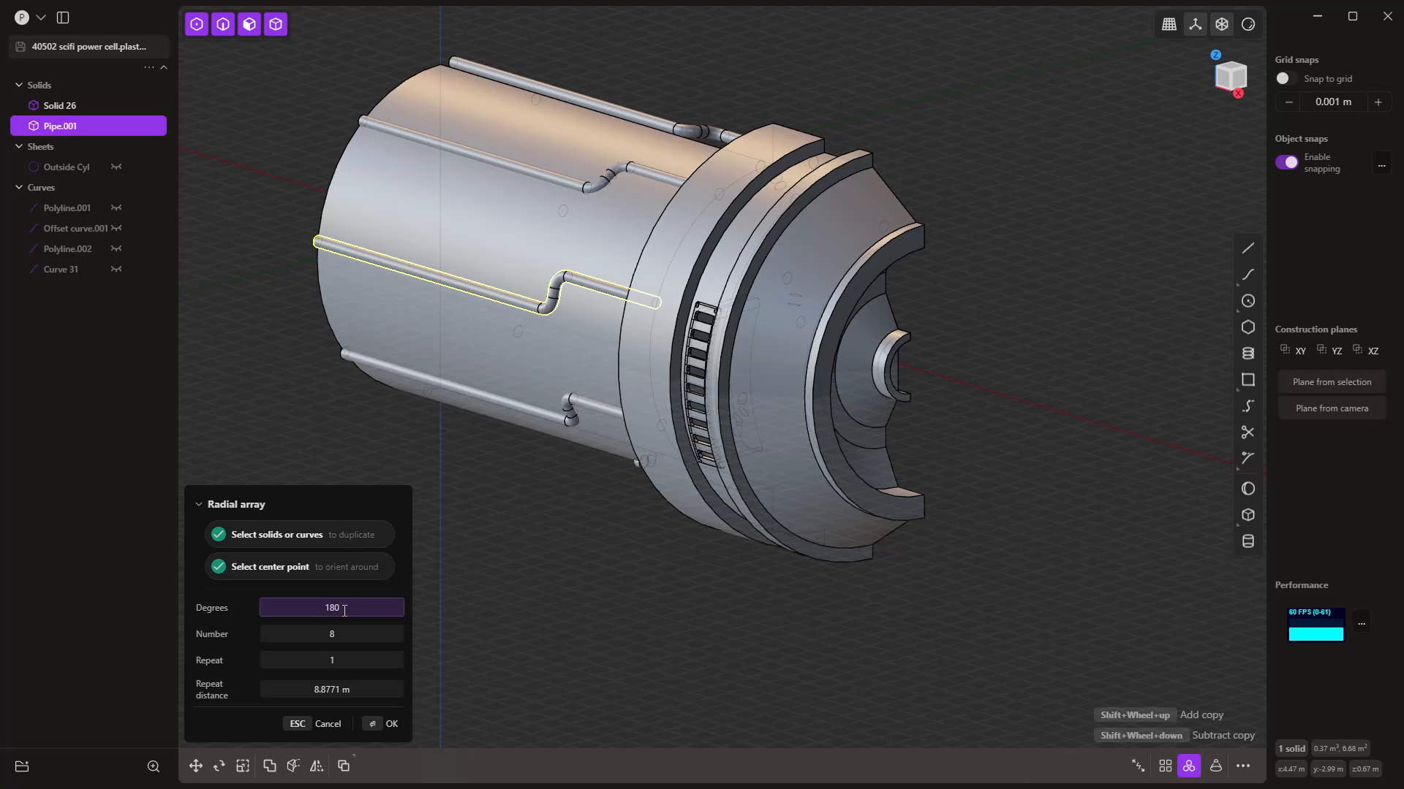
pyautogui.press('Return')
pyautogui.moveTo(611, 288); pyautogui.dragTo(581, 522, button='middle')
pyautogui.click(356, 608)
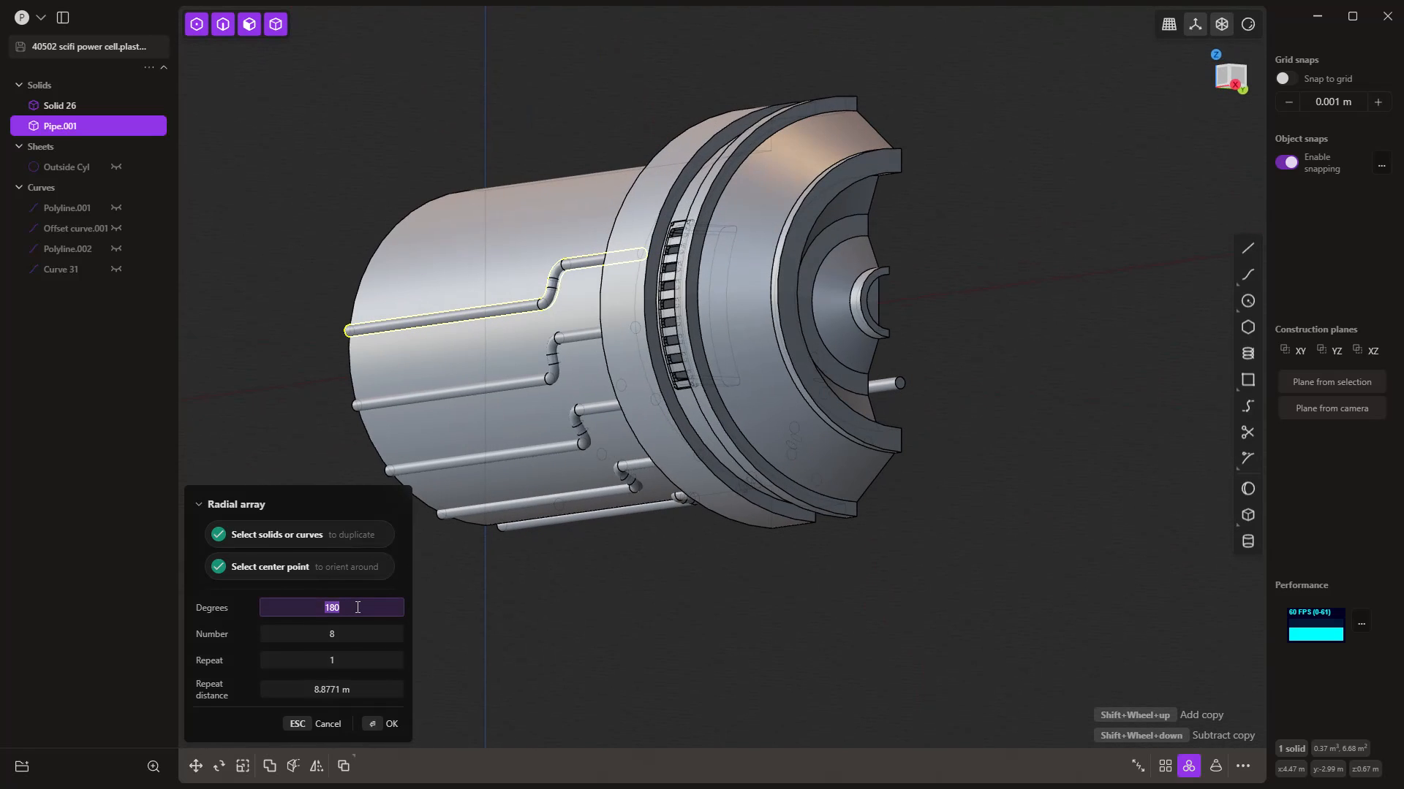
pyautogui.write('90')
pyautogui.moveTo(858, 618); pyautogui.dragTo(924, 619, button='middle')
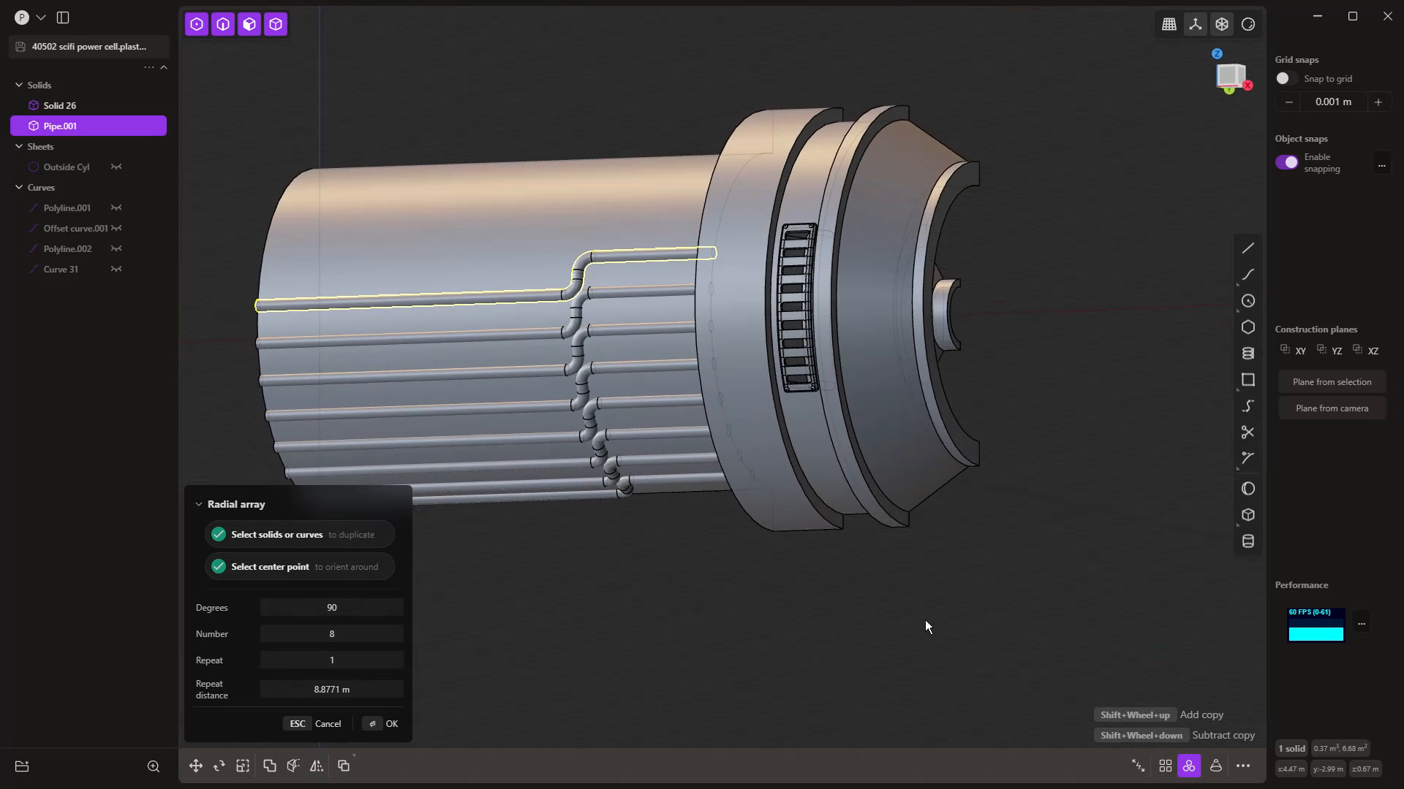
# Step: Set the radial array's span to 45 degrees so the pipes run closely side by side
pyautogui.click(344, 608)
pyautogui.write('45')
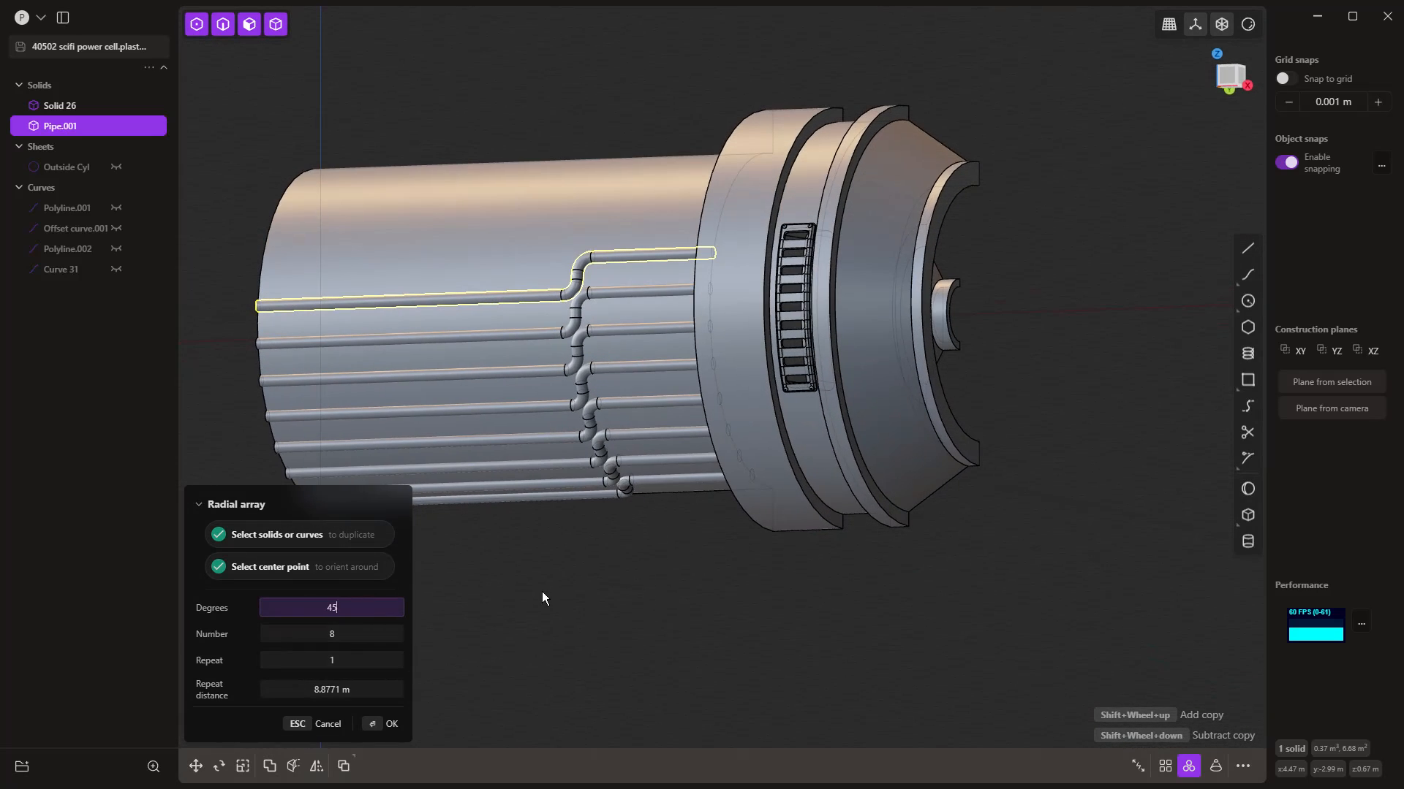
pyautogui.moveTo(582, 585); pyautogui.dragTo(642, 590, button='middle')
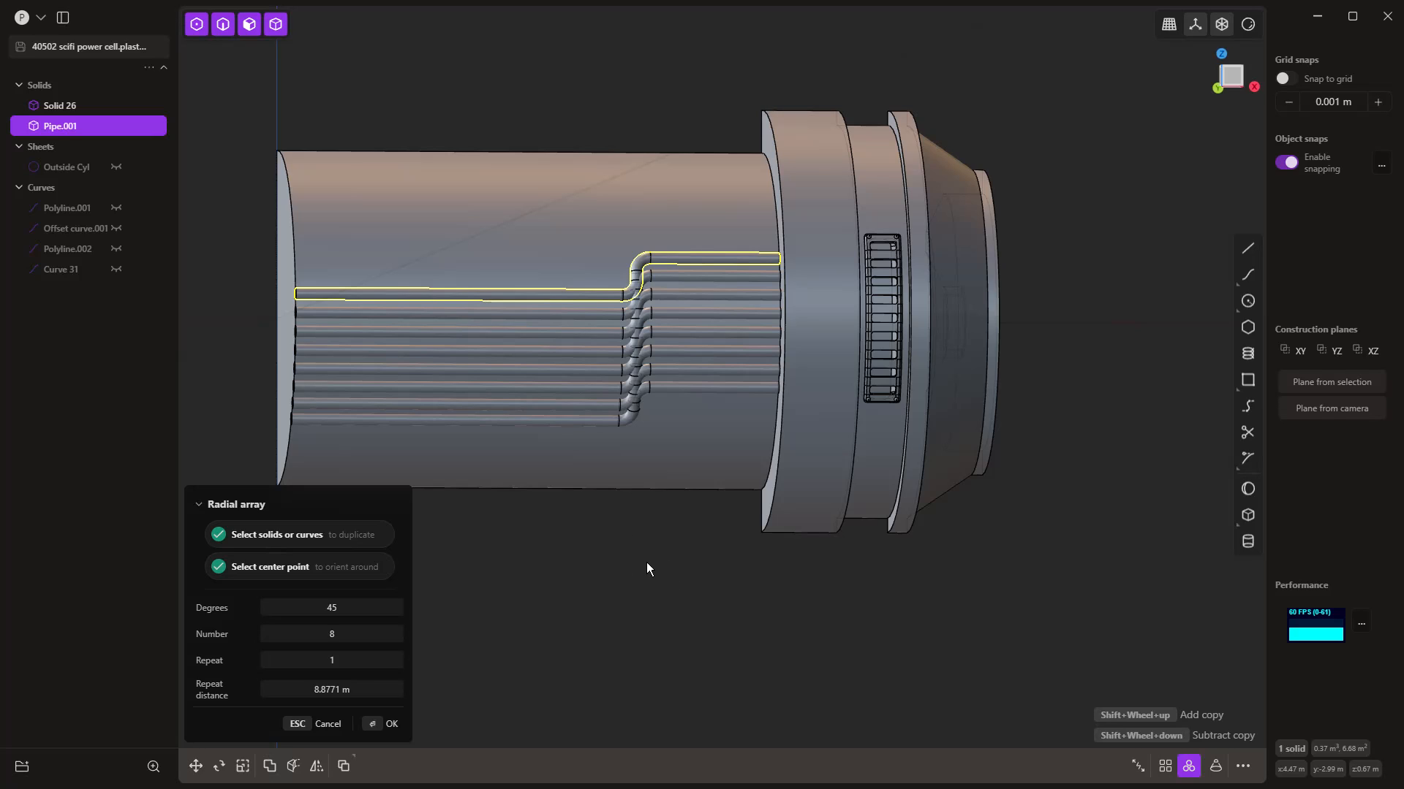
# Step: Cancel the radial array and hide the main solid to isolate the single pipe
pyautogui.press('Escape')
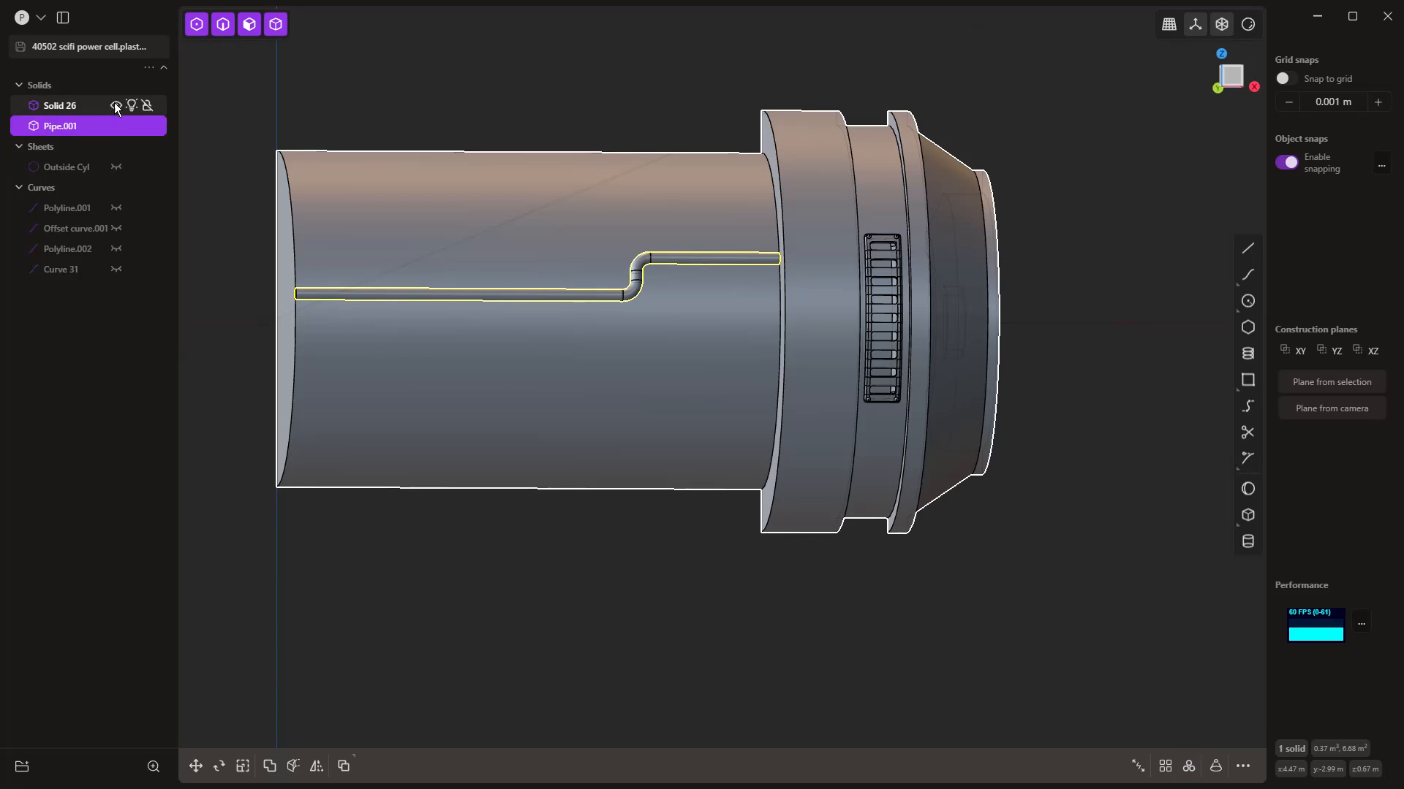
pyautogui.click(115, 107)
pyautogui.press('Escape')
pyautogui.moveTo(340, 289); pyautogui.dragTo(465, 296, button='middle')
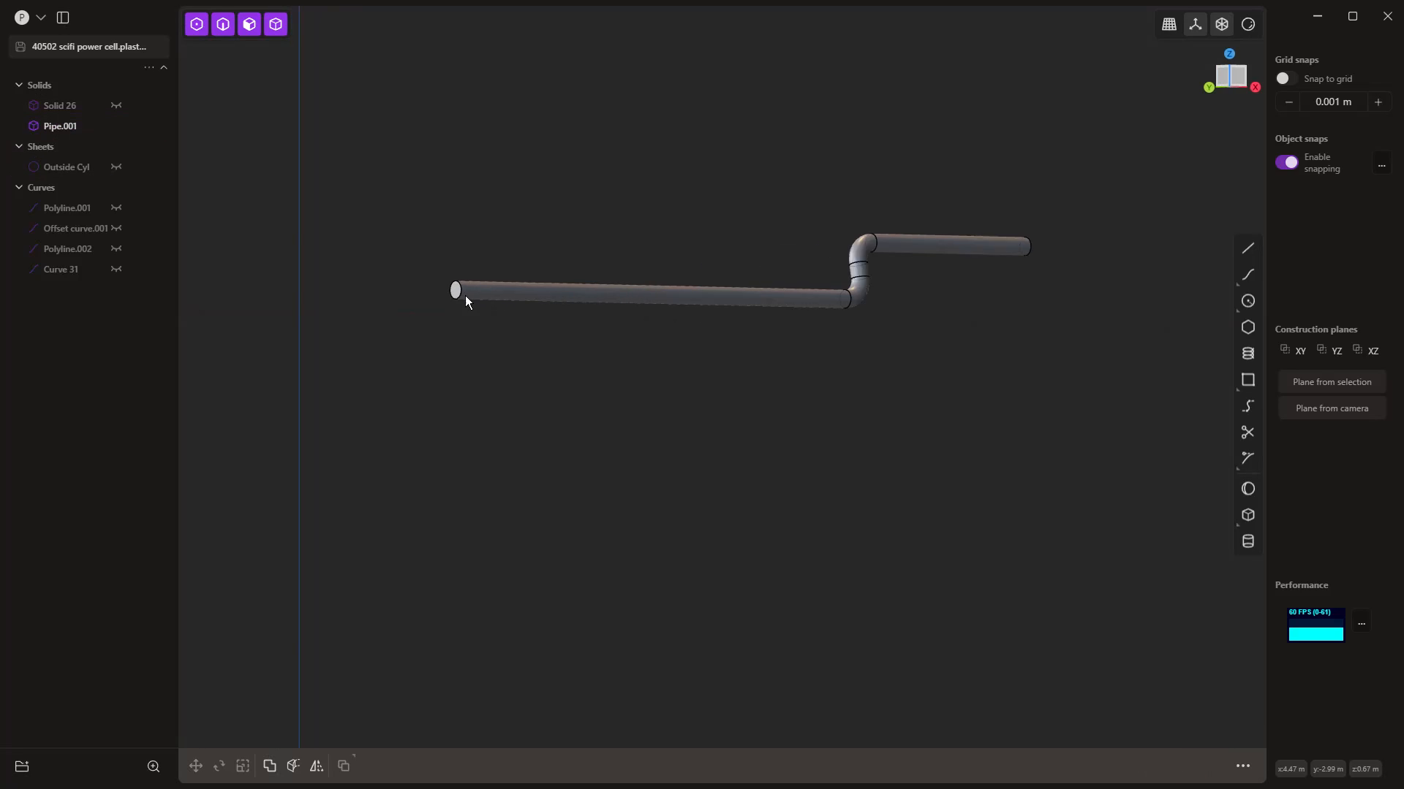
# Step: Offset the end face of the pipe's longer straight run outward by about 3.3 m to lengthen it
pyautogui.scroll(5, 460, 293)
pyautogui.click(454, 290)
pyautogui.click(454, 289)
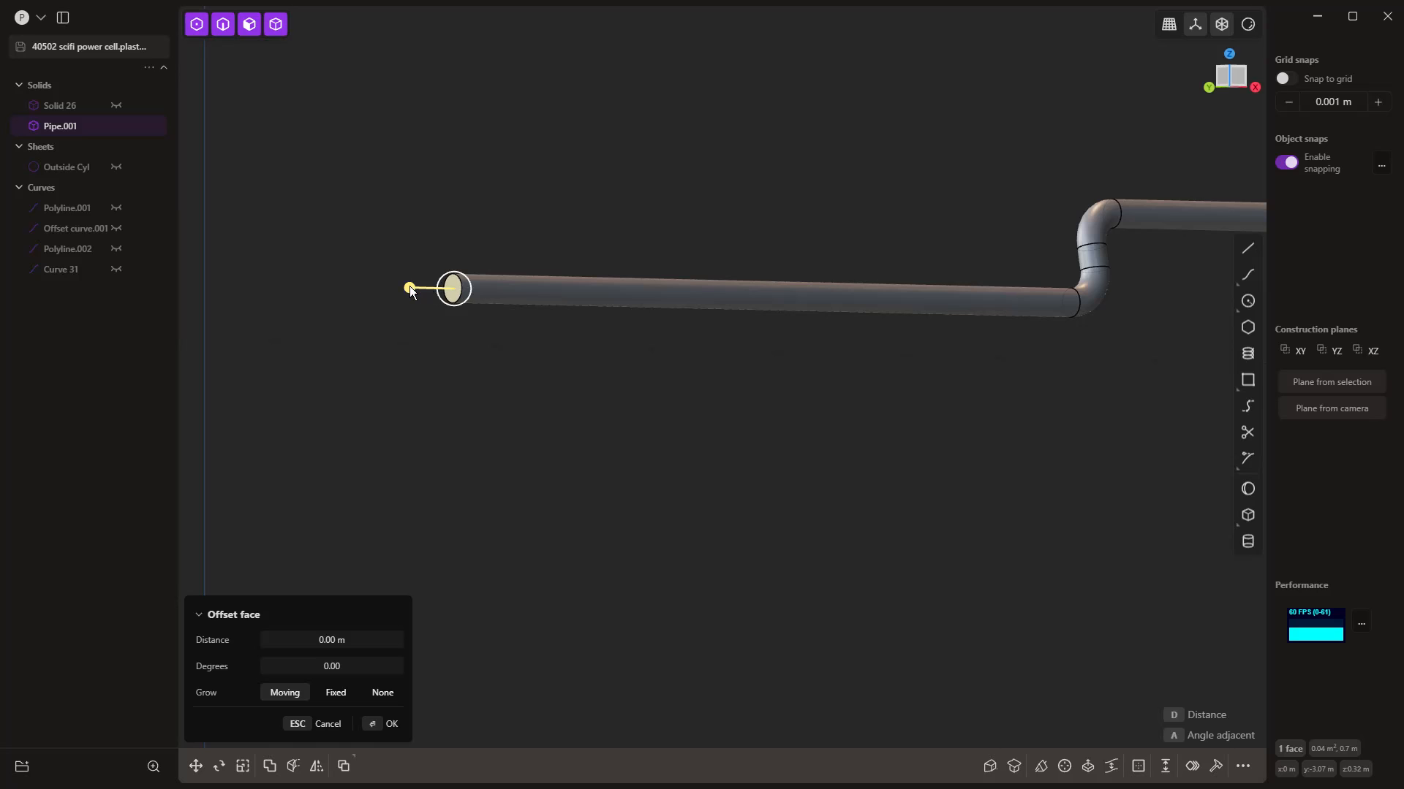
pyautogui.moveTo(410, 291); pyautogui.dragTo(132, 288)
pyautogui.scroll(-3, 338, 392)
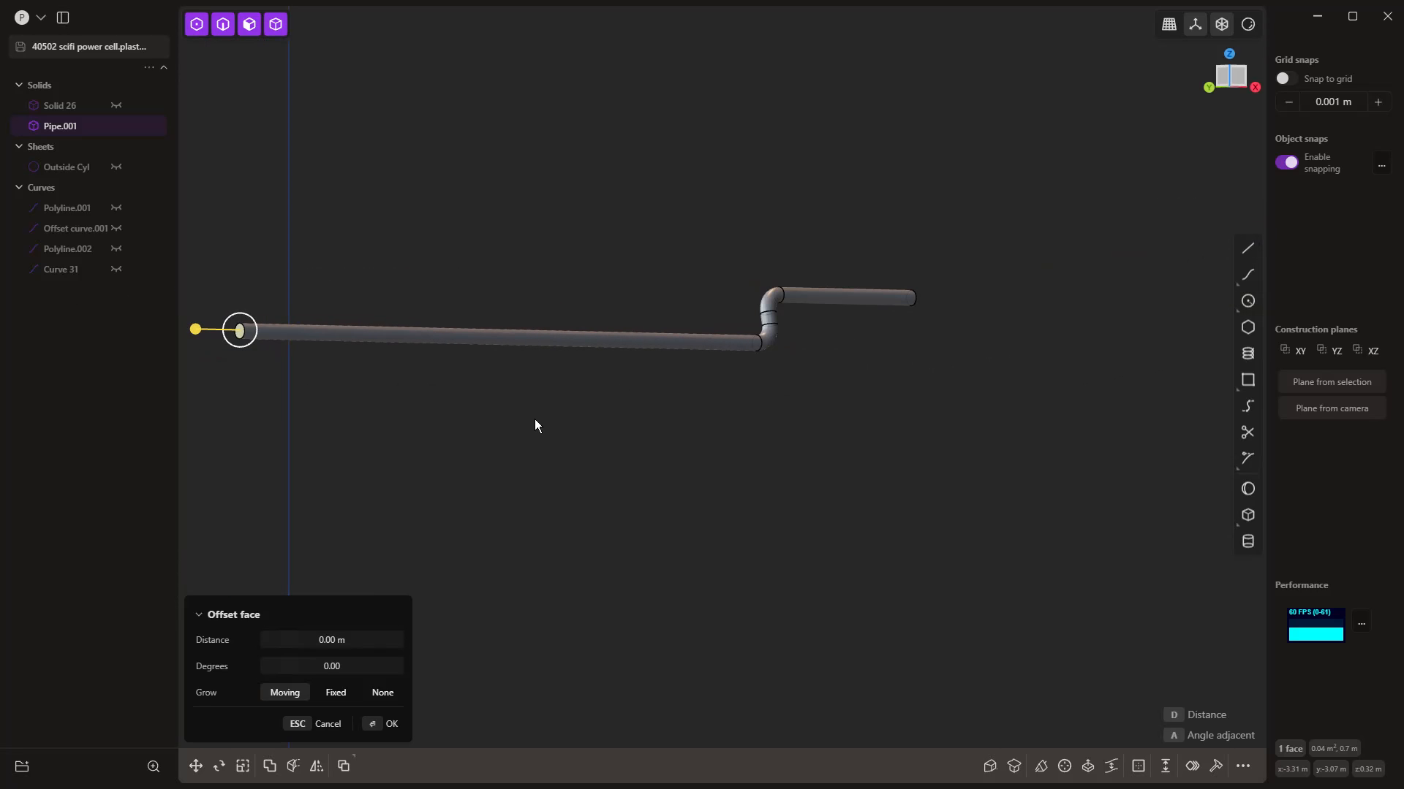
# Step: Offset the end face of the pipe's shorter straight run outward by about 2.5 m
pyautogui.moveTo(534, 425); pyautogui.dragTo(705, 457, button='middle')
pyautogui.scroll(4, 680, 344)
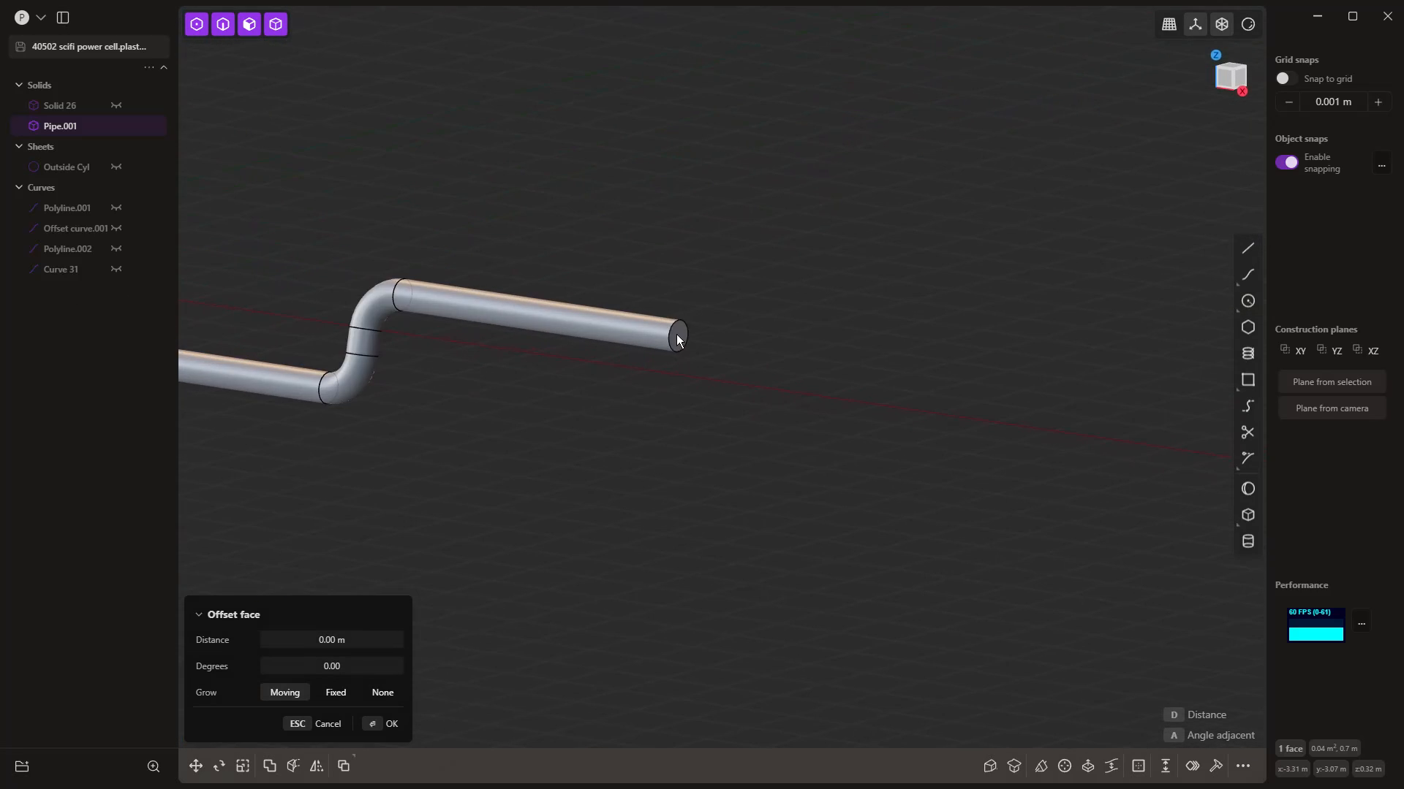
pyautogui.moveTo(721, 339); pyautogui.dragTo(1020, 387)
pyautogui.scroll(-2, 1019, 388)
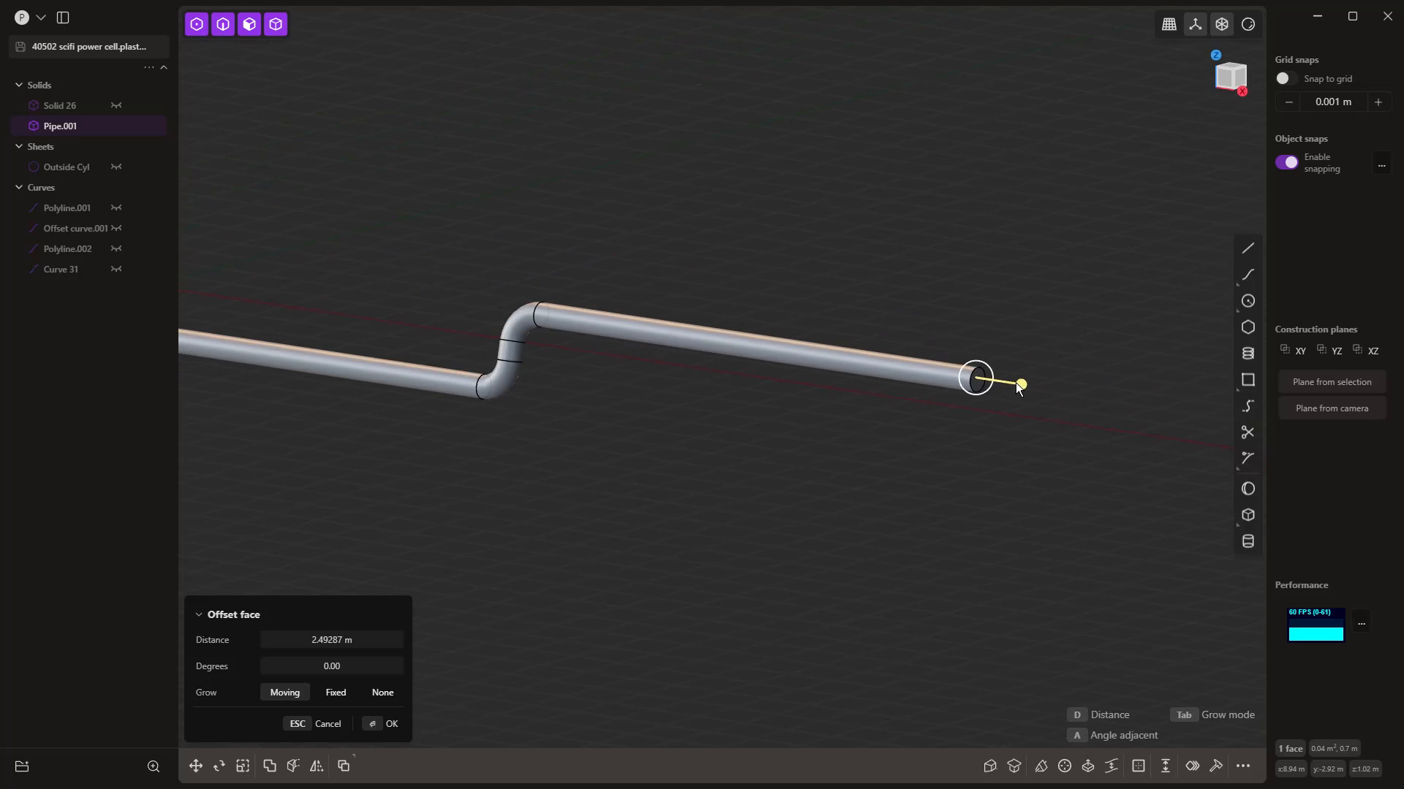
pyautogui.scroll(-3, 1019, 387)
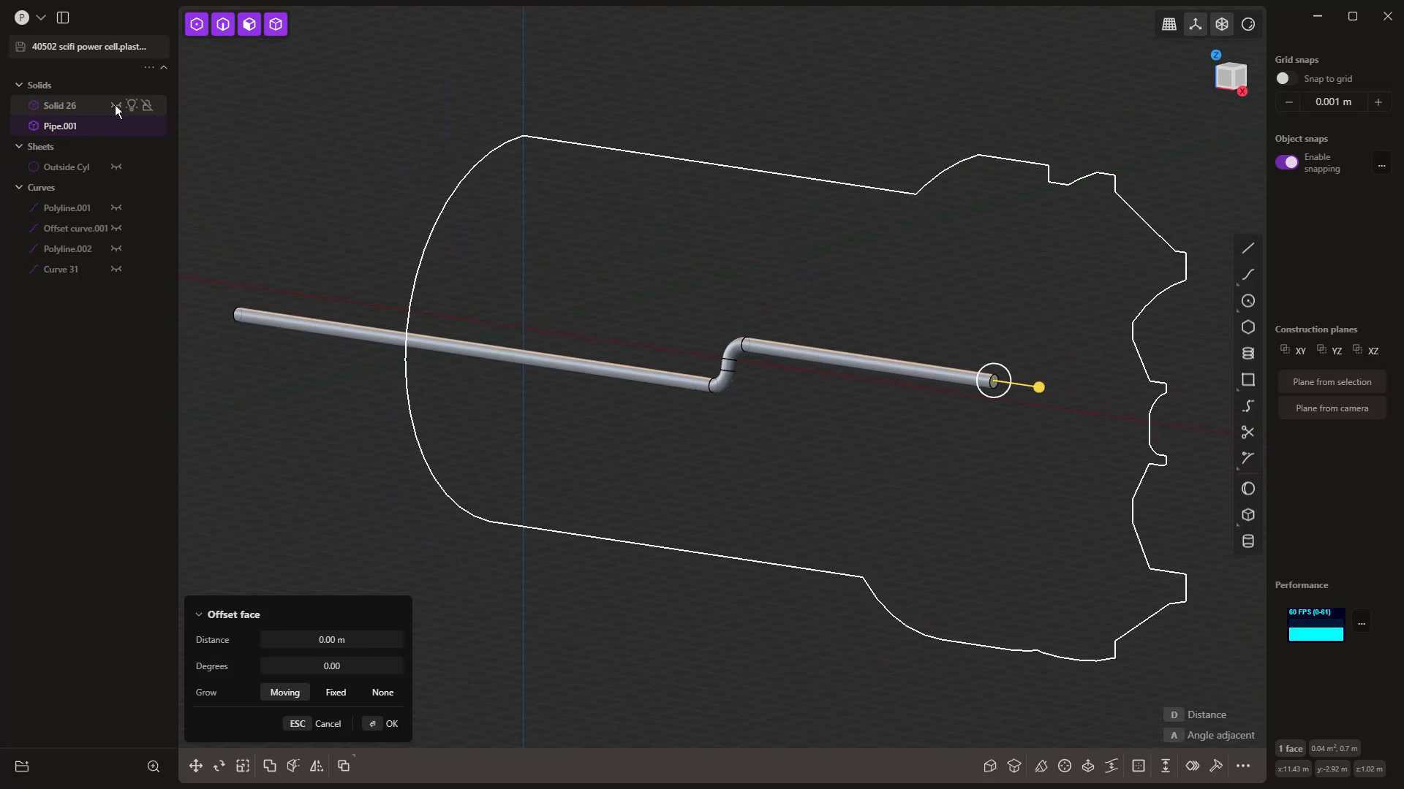
# Step: Show the main solid again around the lengthened pipe and clear the face selection
pyautogui.click(115, 105)
pyautogui.click(354, 335)
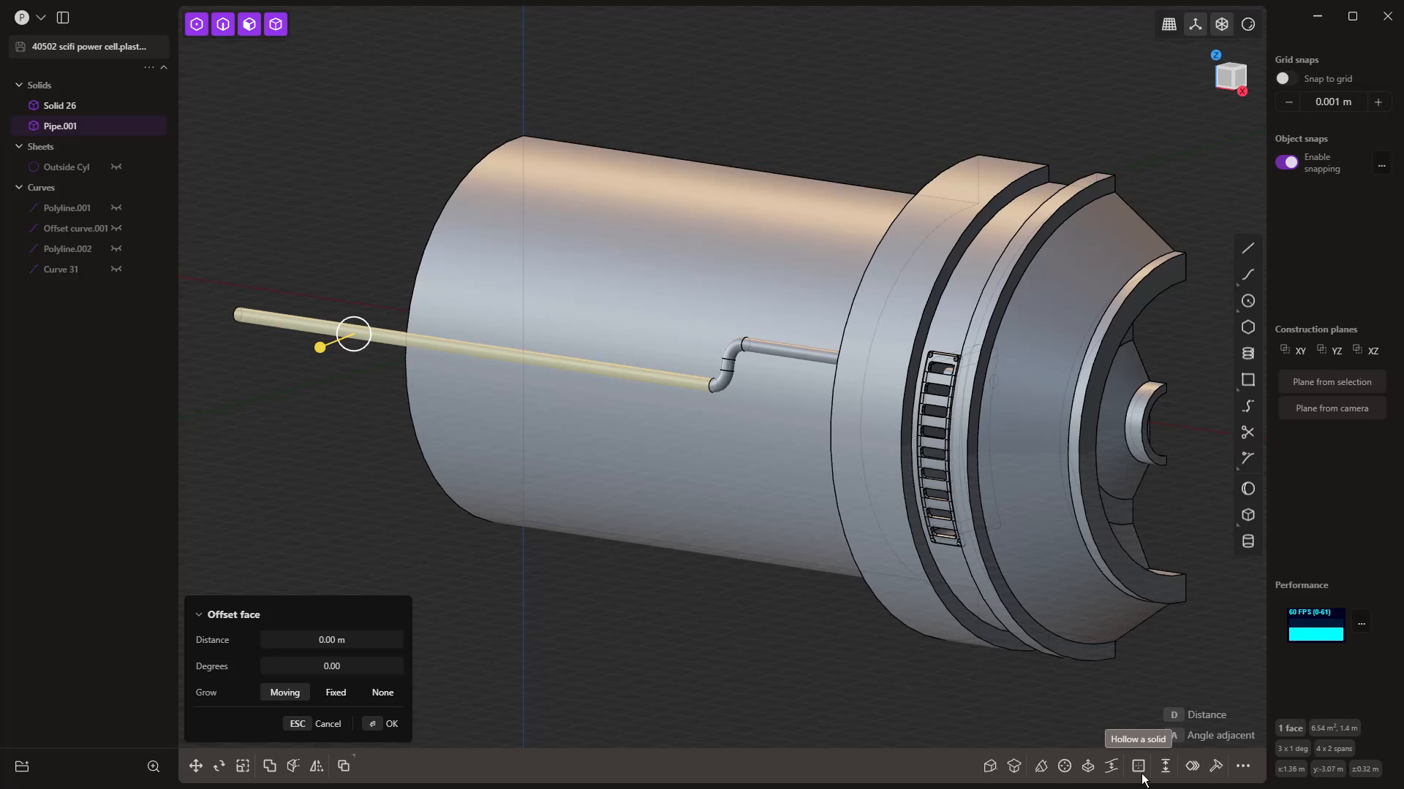
pyautogui.click(1014, 701)
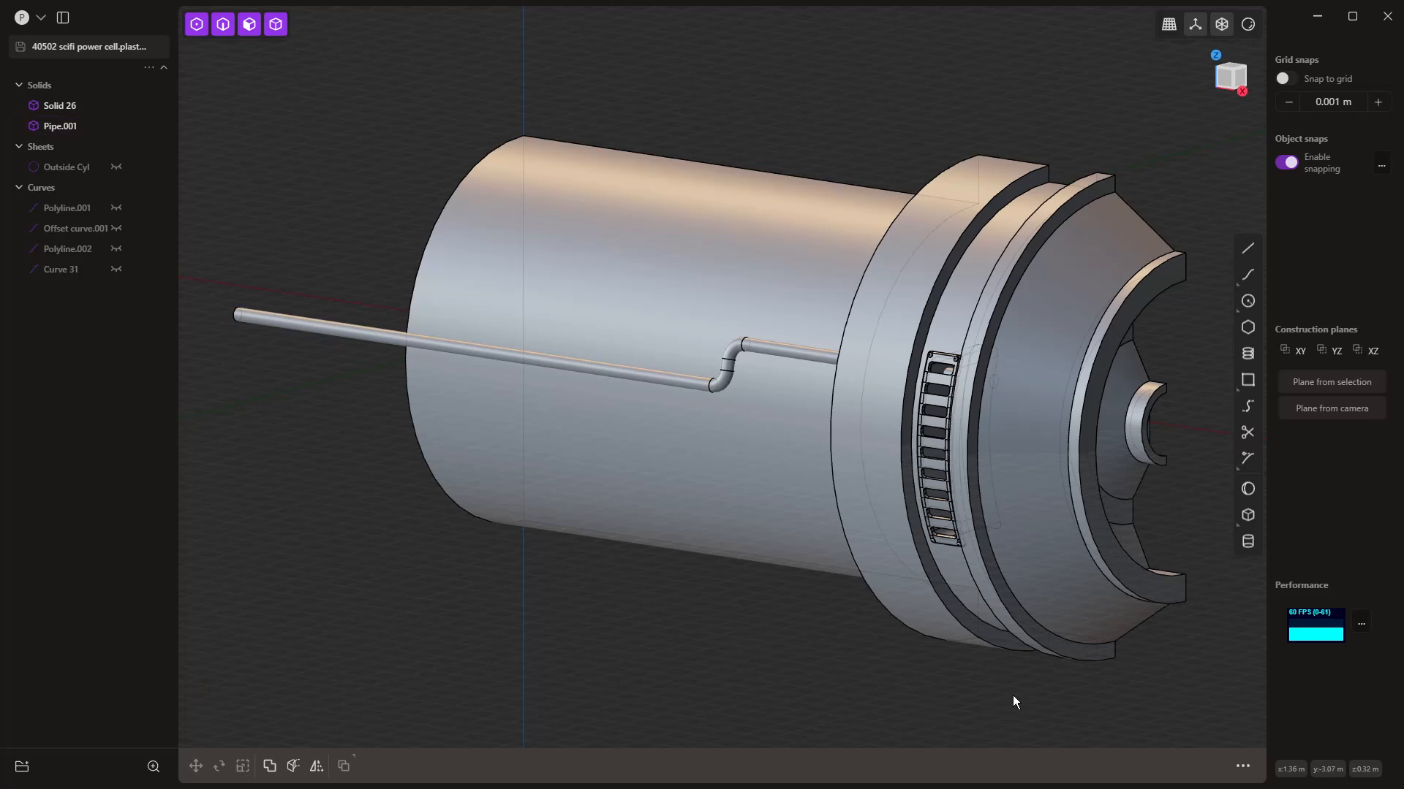
# Step: Radially array 8 of the lengthened pipe over 45 degrees around the center point of the outer end ring
pyautogui.click(735, 369)
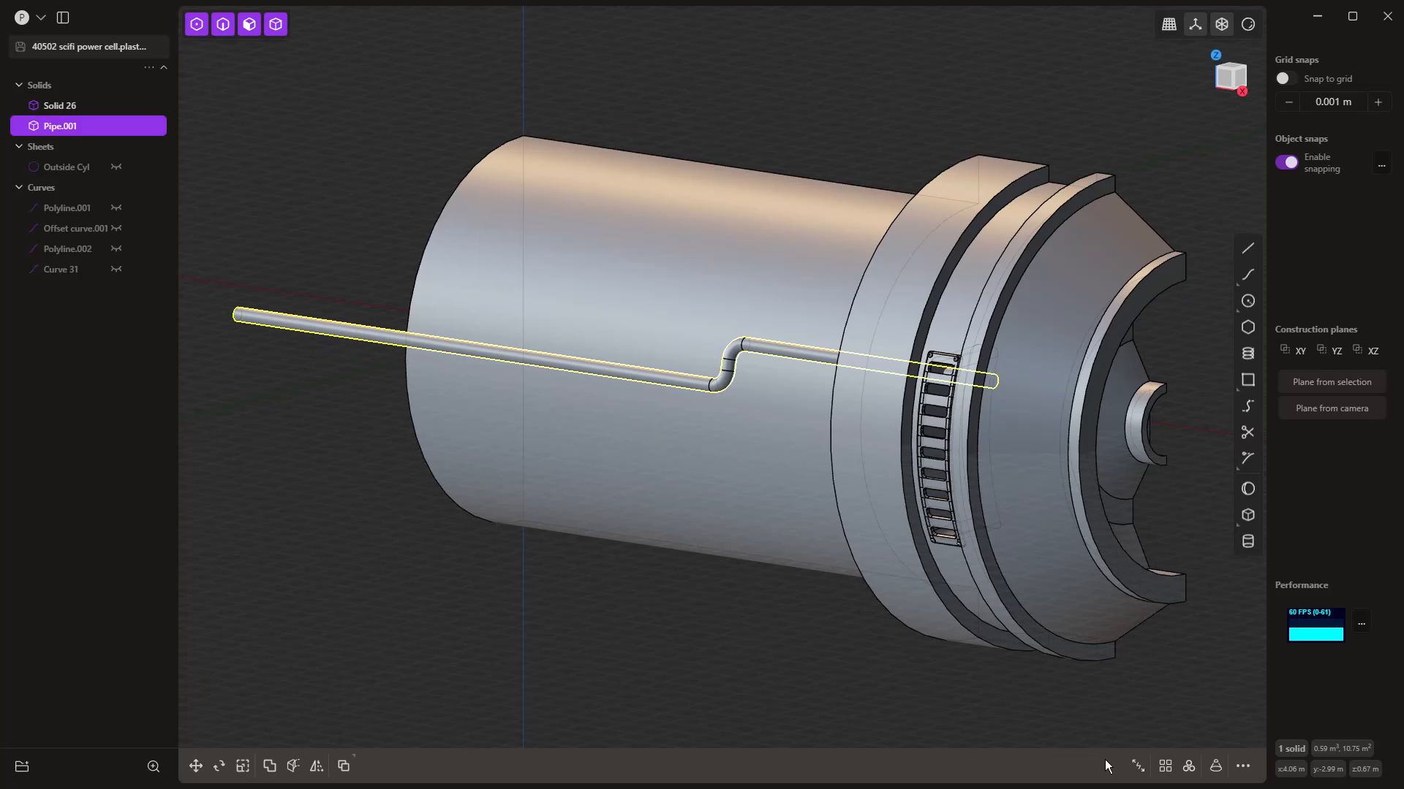
pyautogui.click(1188, 765)
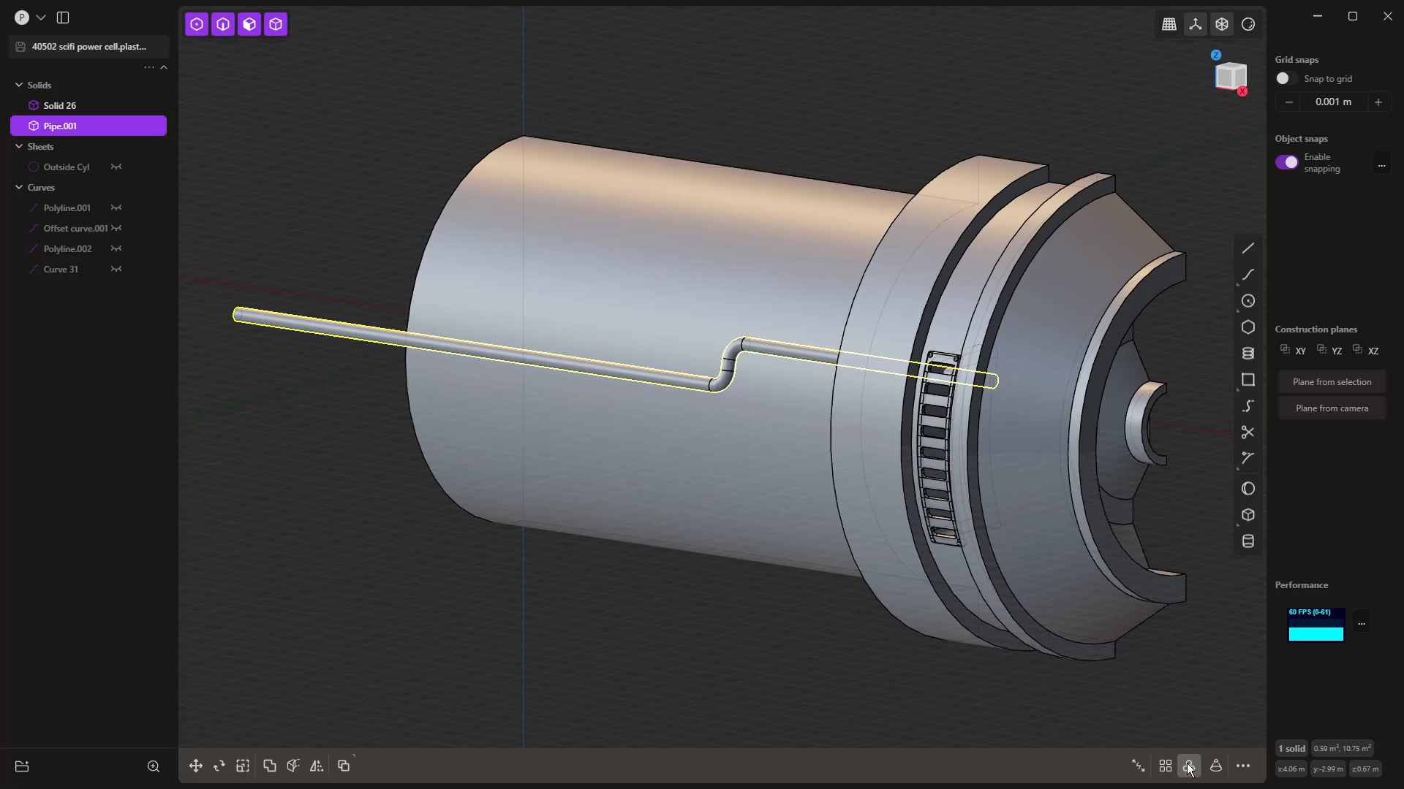
pyautogui.click(1167, 424)
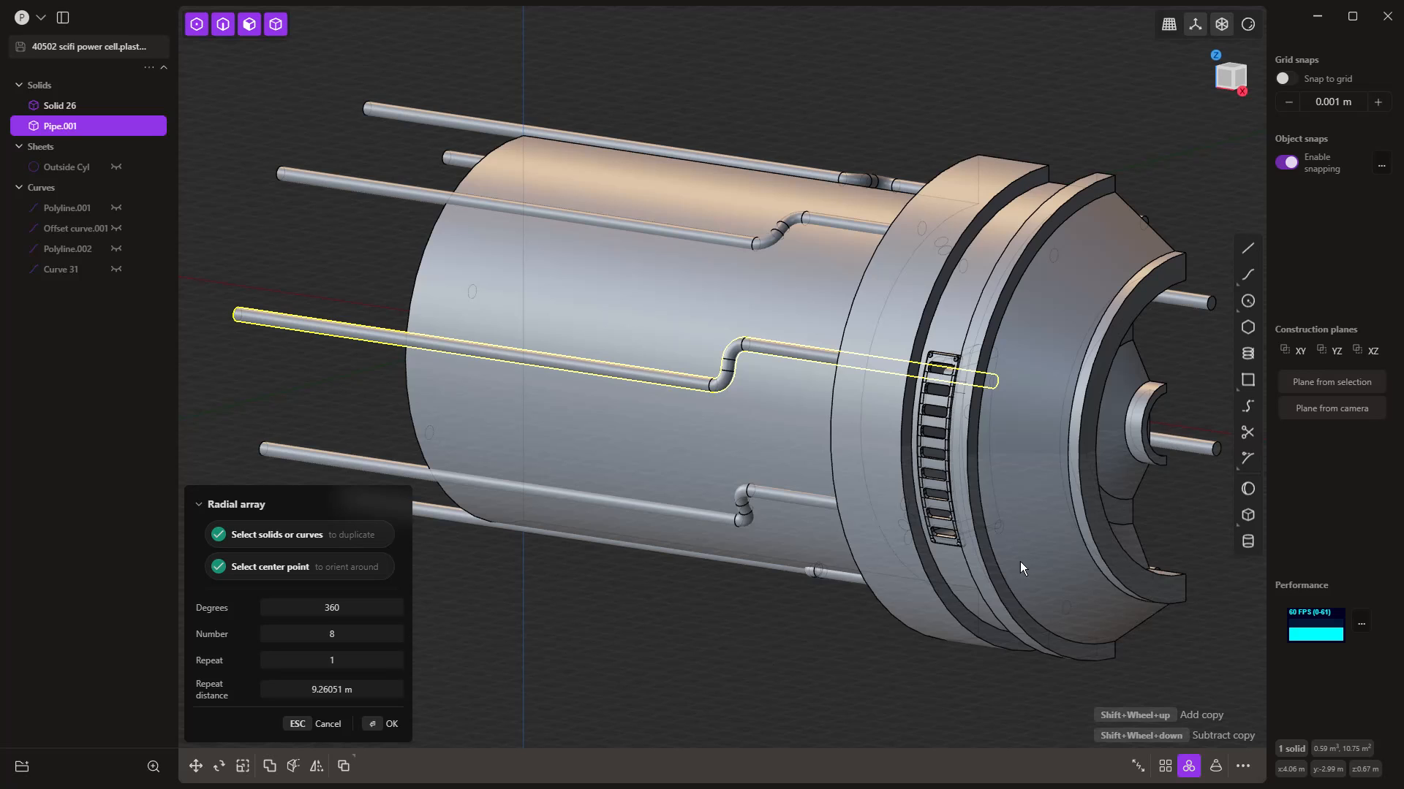
pyautogui.click(332, 607)
pyautogui.write('45')
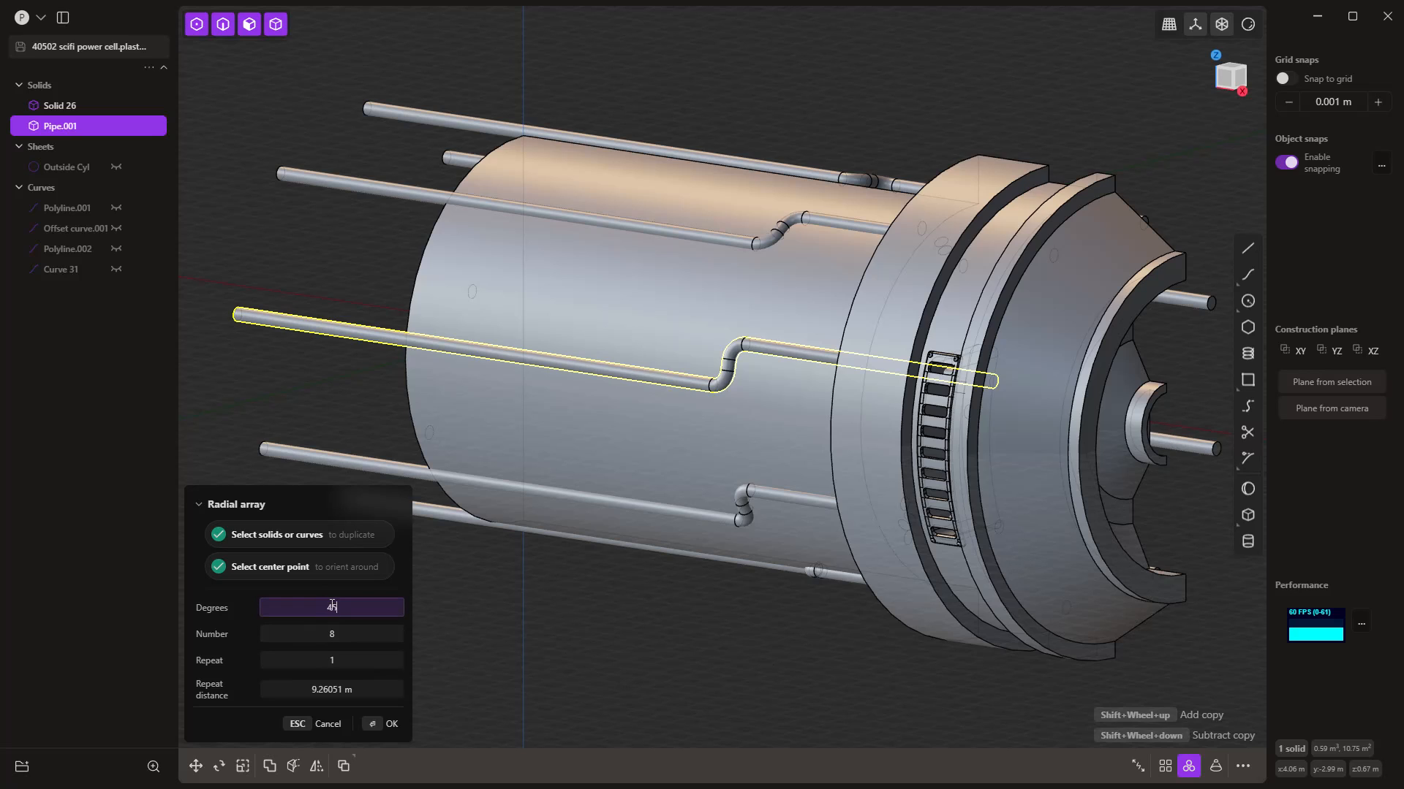
pyautogui.press('Return')
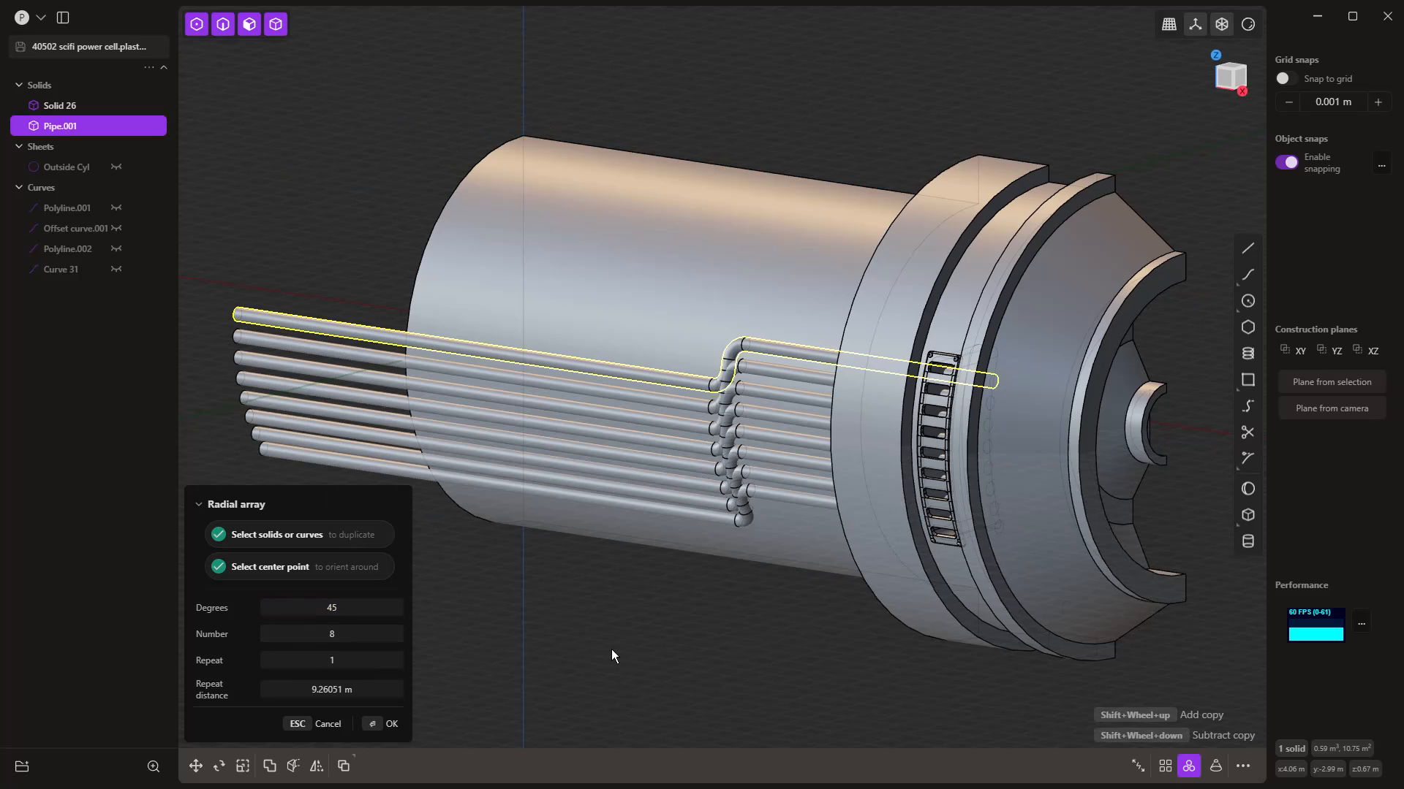
pyautogui.press('Return')
pyautogui.moveTo(611, 649); pyautogui.dragTo(712, 642, button='middle')
pyautogui.press('1')
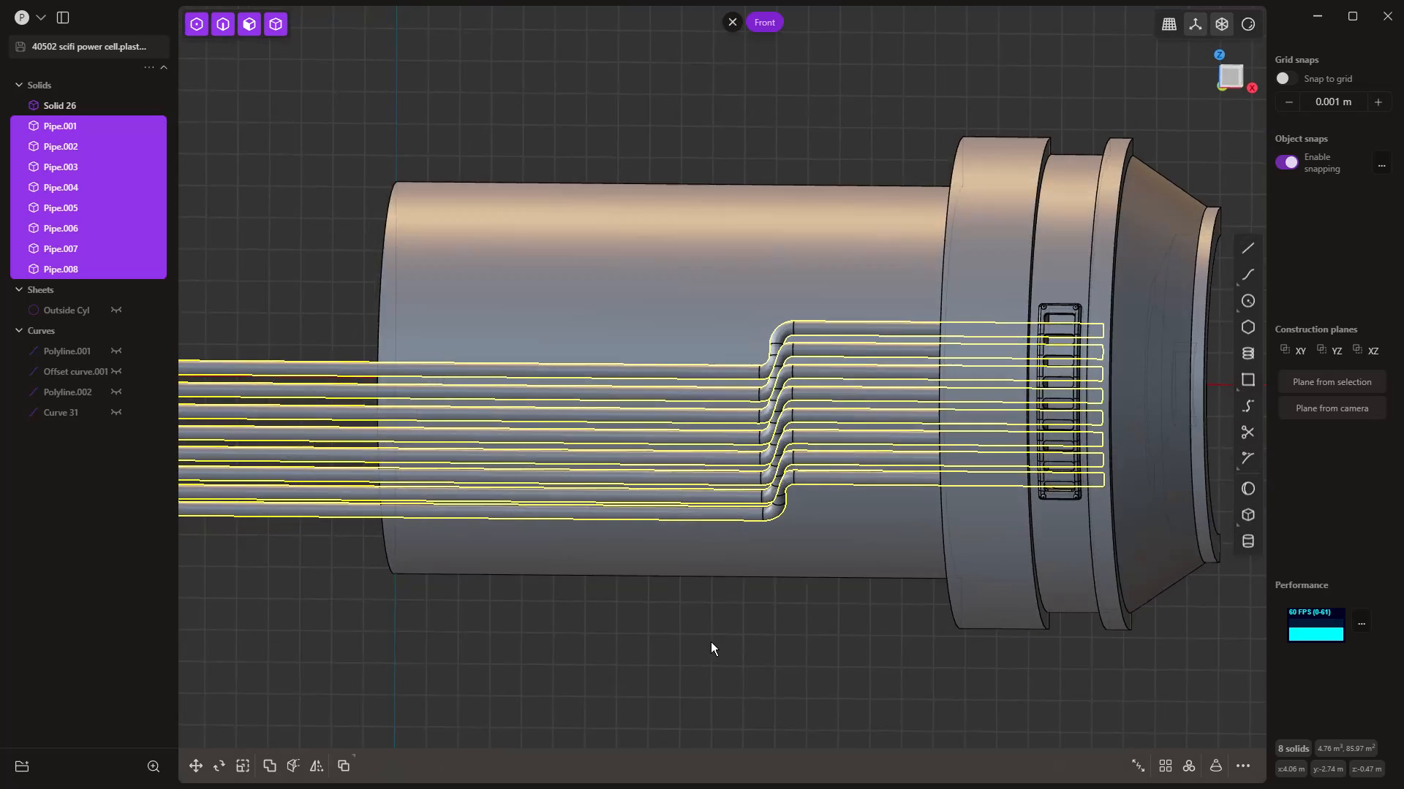
# Step: Move Pipe.002 through Pipe.008 by 0.25 m along the X axis, with zero offset in Y and Z
pyautogui.click(809, 661)
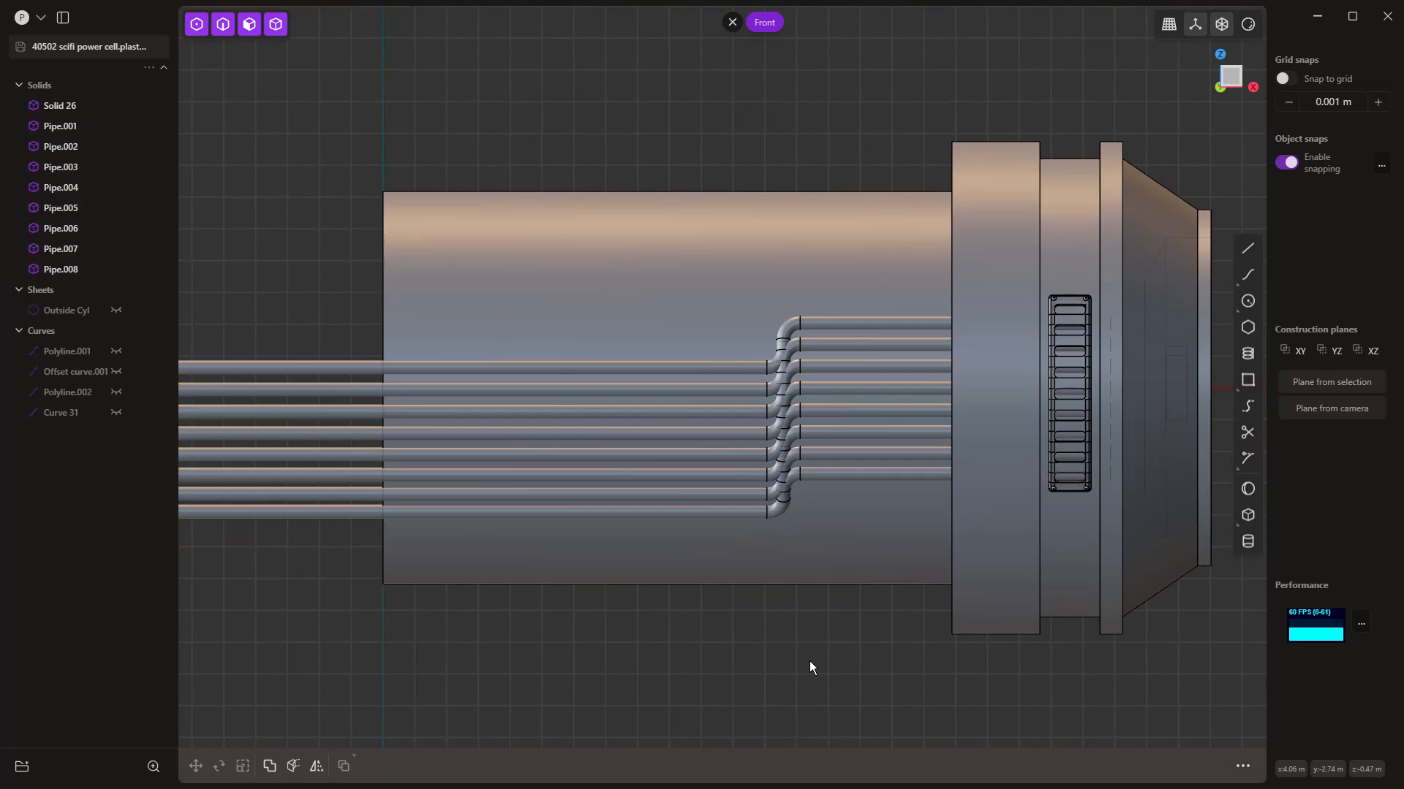
pyautogui.click(759, 391)
pyautogui.keyDown('shift'); pyautogui.click(757, 412); pyautogui.keyUp('shift')
pyautogui.keyDown('shift'); pyautogui.click(756, 433); pyautogui.keyUp('shift')
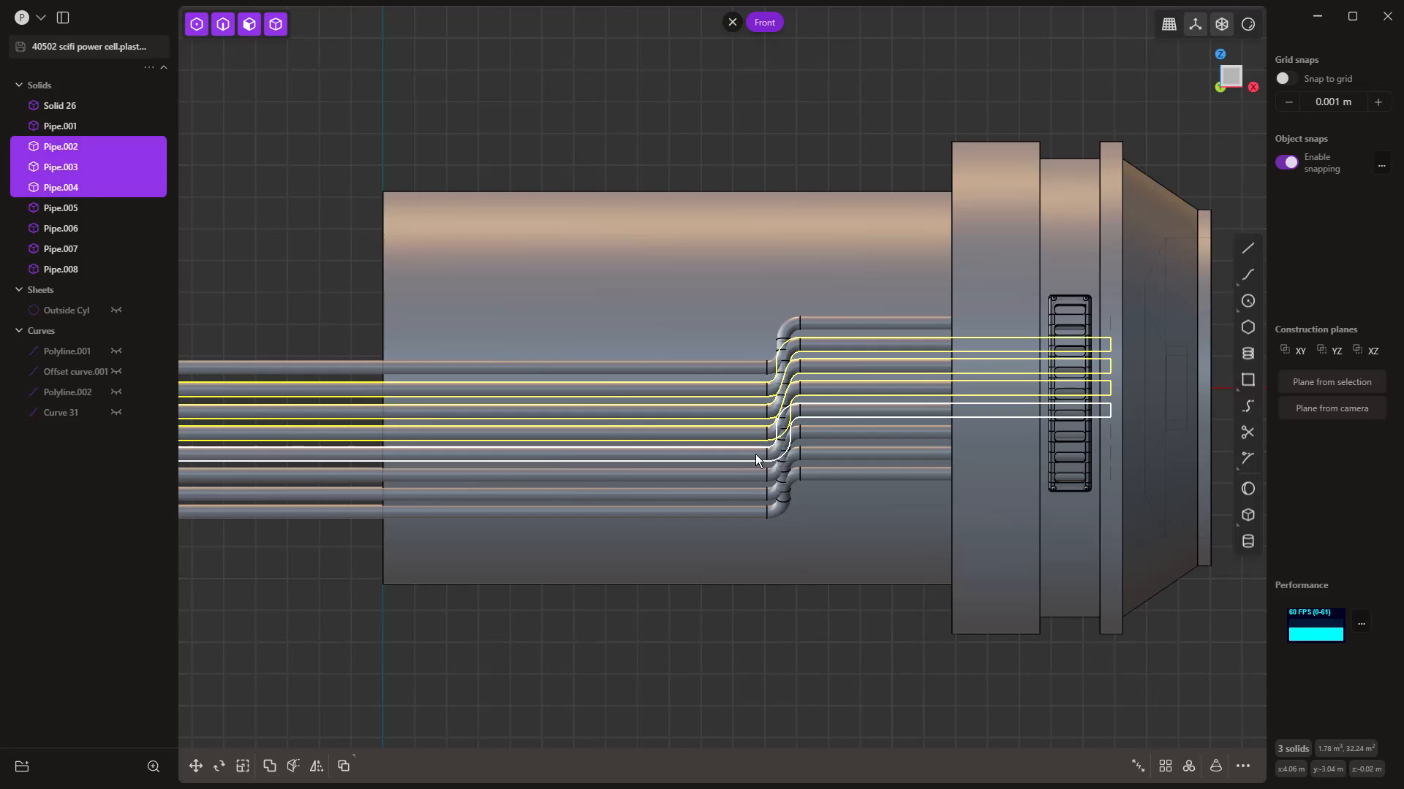
pyautogui.keyDown('shift'); pyautogui.click(756, 456); pyautogui.keyUp('shift')
pyautogui.keyDown('shift'); pyautogui.click(756, 477); pyautogui.keyUp('shift')
pyautogui.keyDown('shift'); pyautogui.click(756, 493); pyautogui.keyUp('shift')
pyautogui.keyDown('shift'); pyautogui.click(754, 511); pyautogui.keyUp('shift')
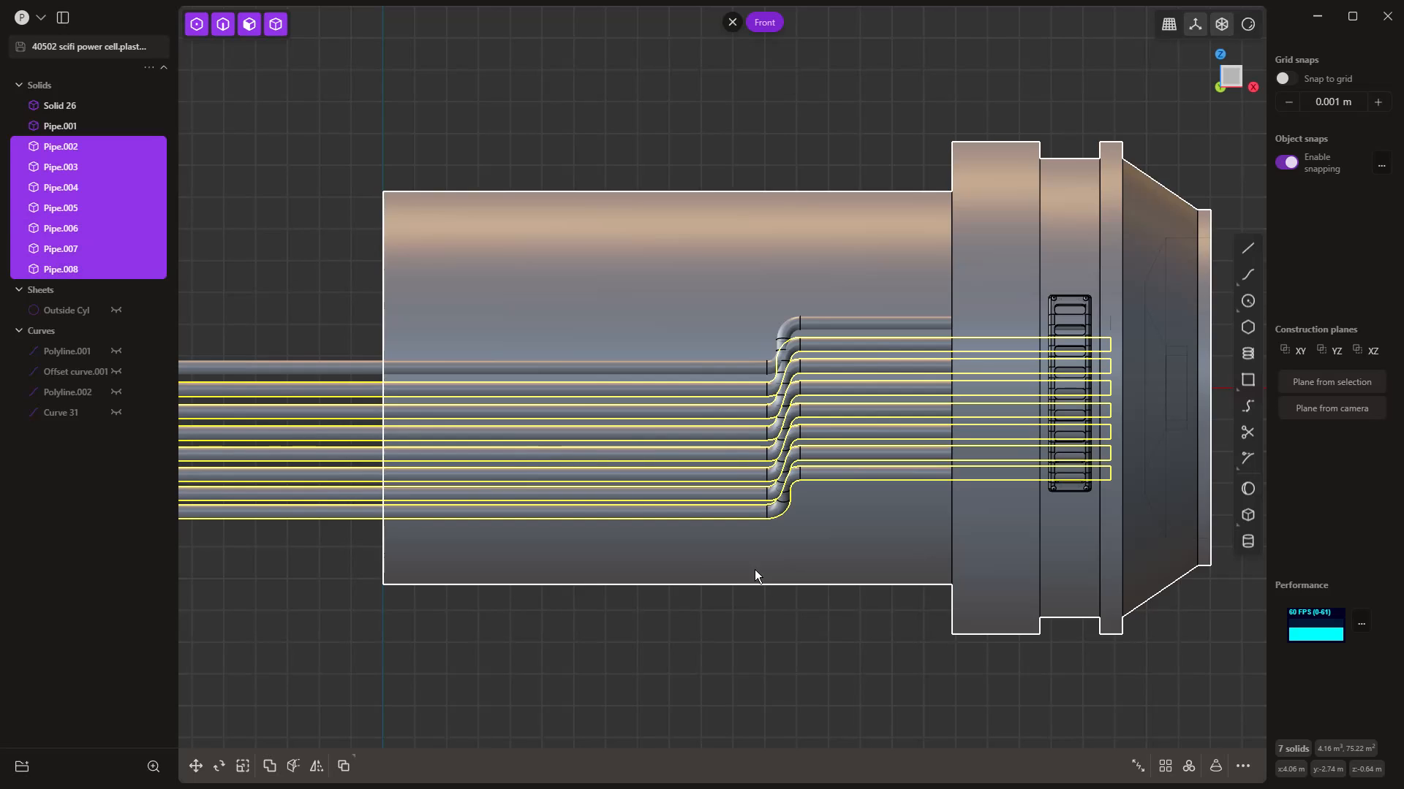
pyautogui.press('g')
pyautogui.press('x')
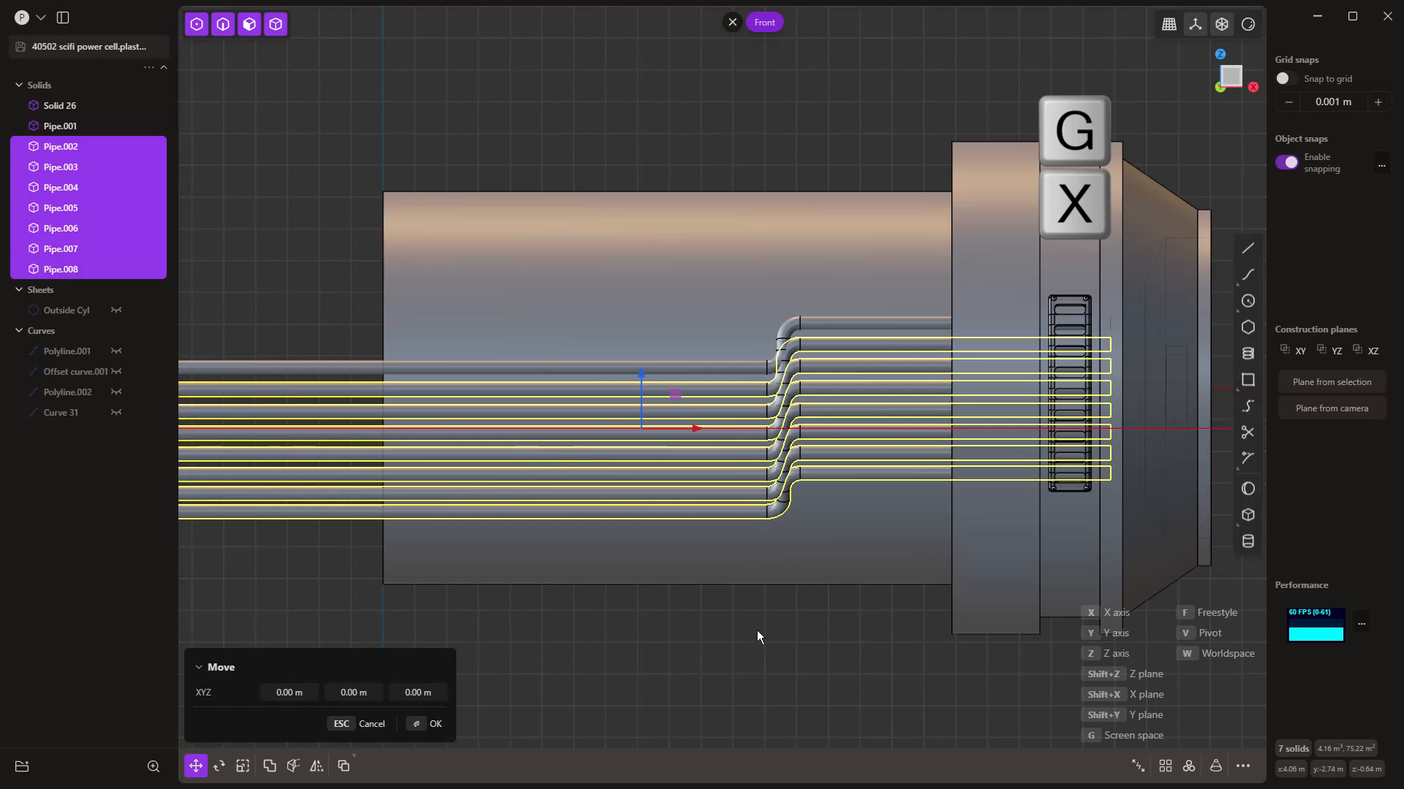
pyautogui.press('Tab')
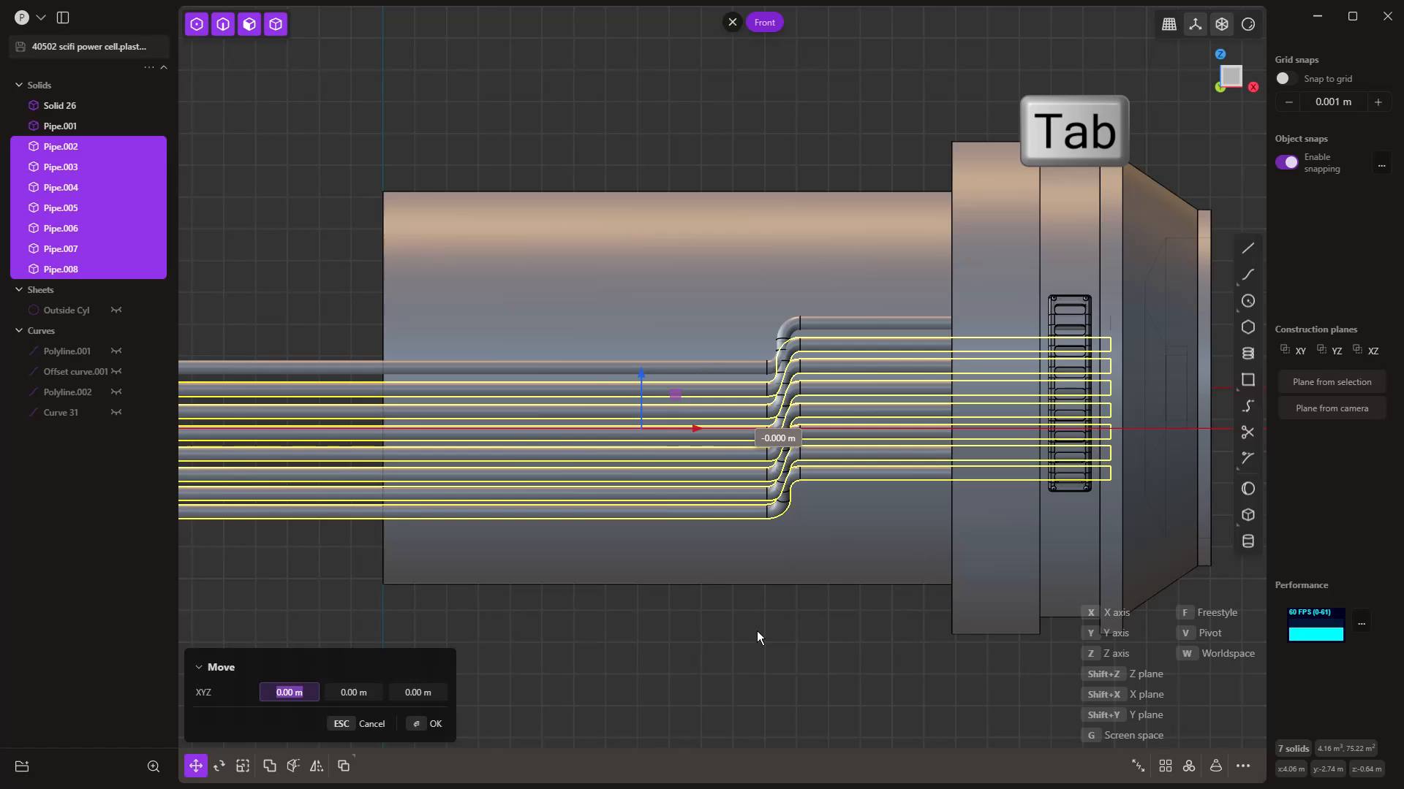
pyautogui.write('.25')
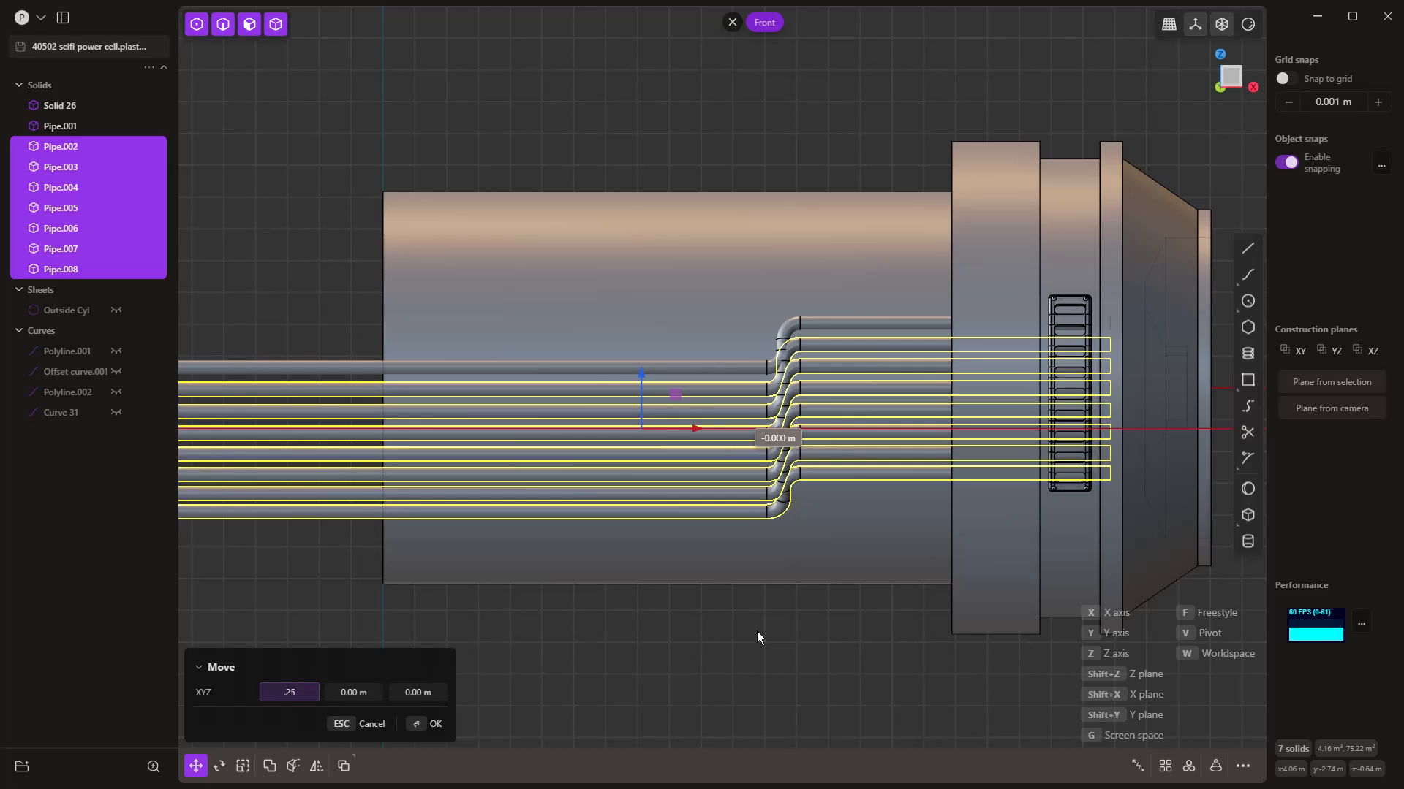
pyautogui.press('Return')
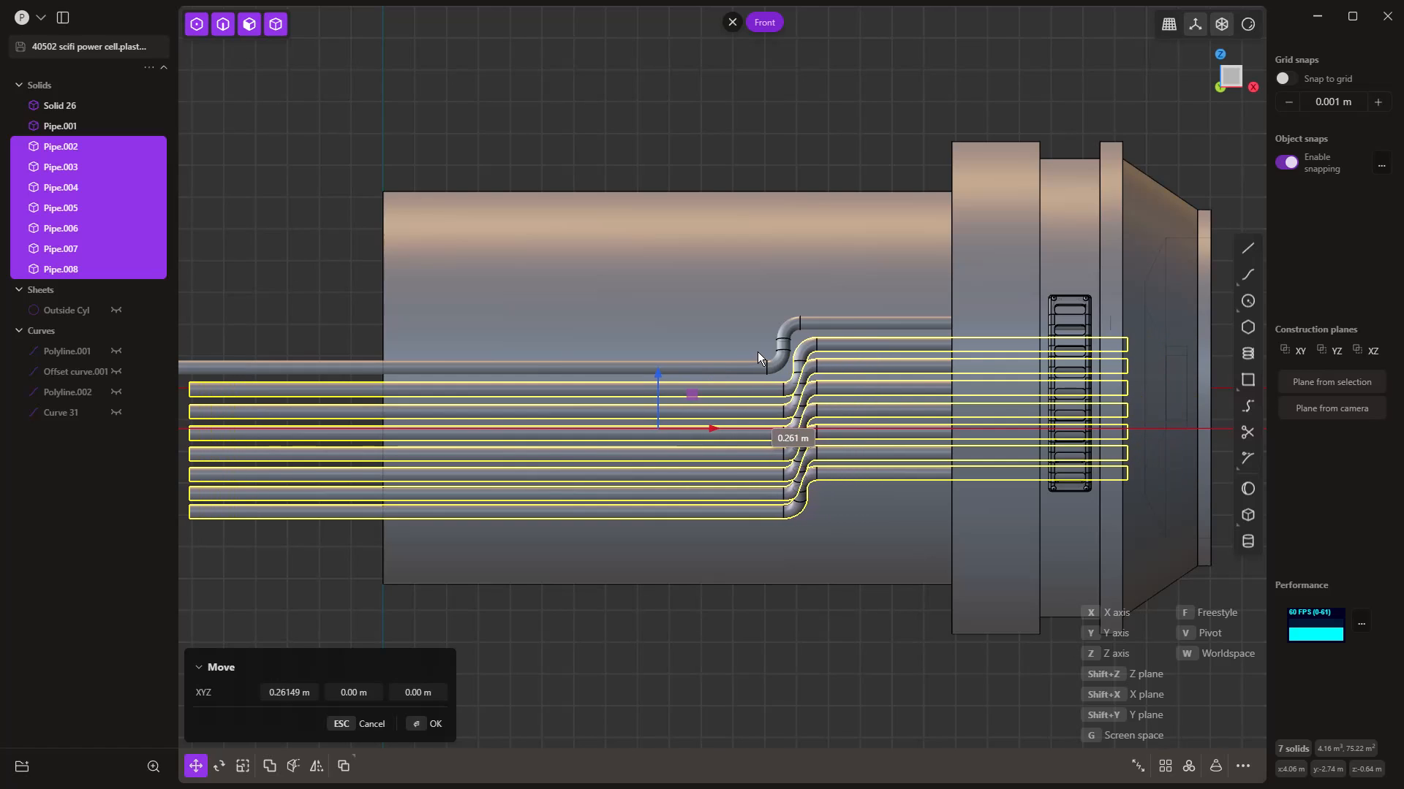
pyautogui.press('Tab')
pyautogui.write('2')
pyautogui.press('Tab')
pyautogui.press('Tab')
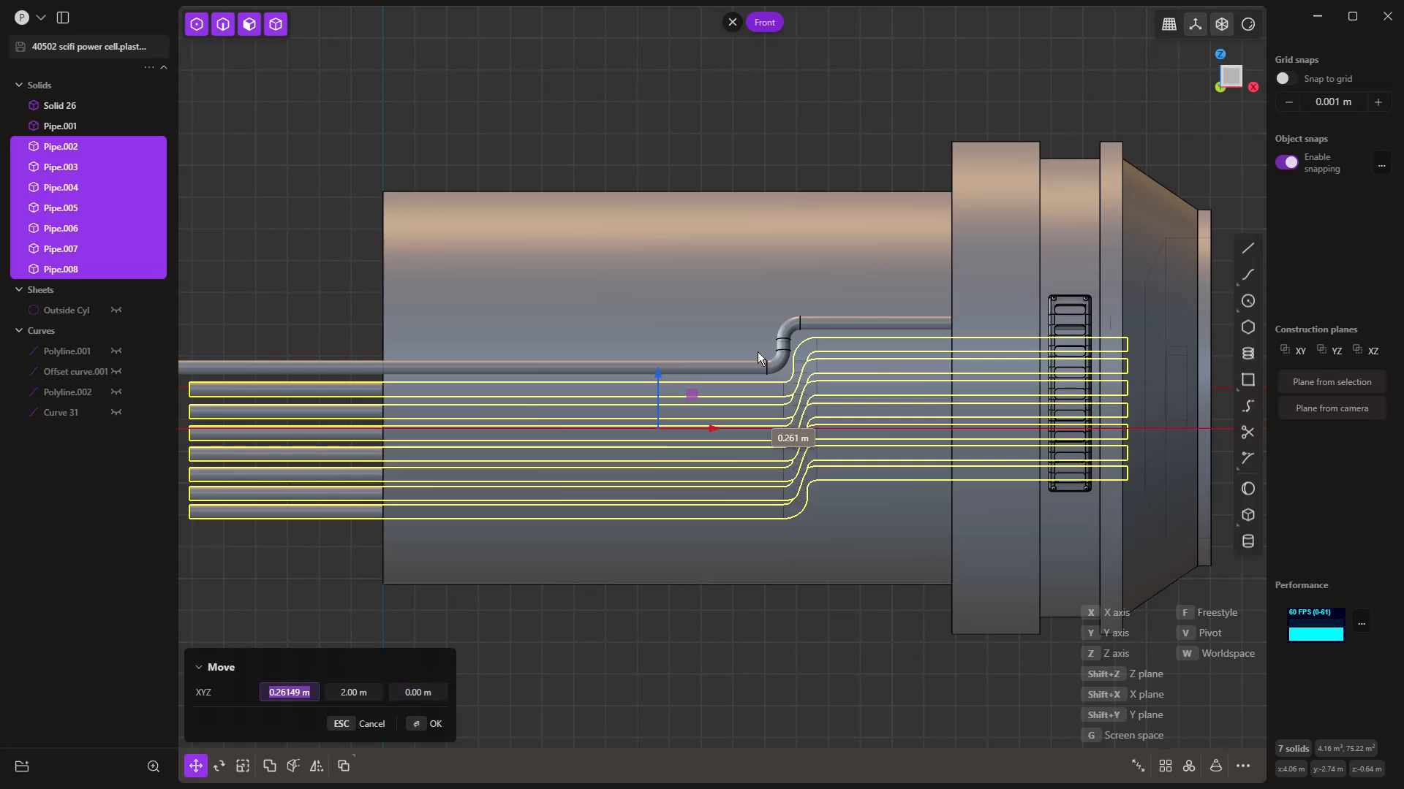
pyautogui.write('2')
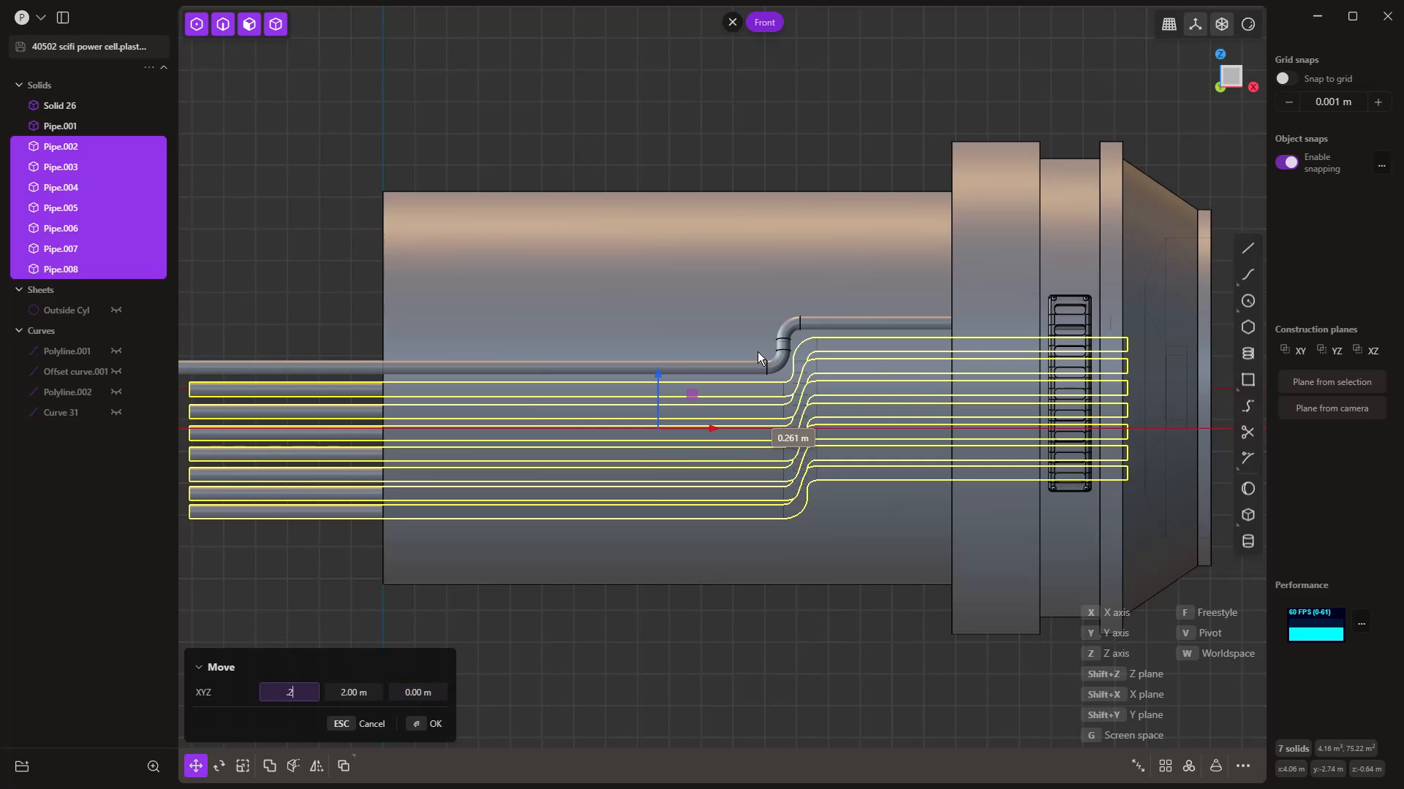
pyautogui.write('5')
pyautogui.press('Tab')
pyautogui.write('0')
pyautogui.press('Tab')
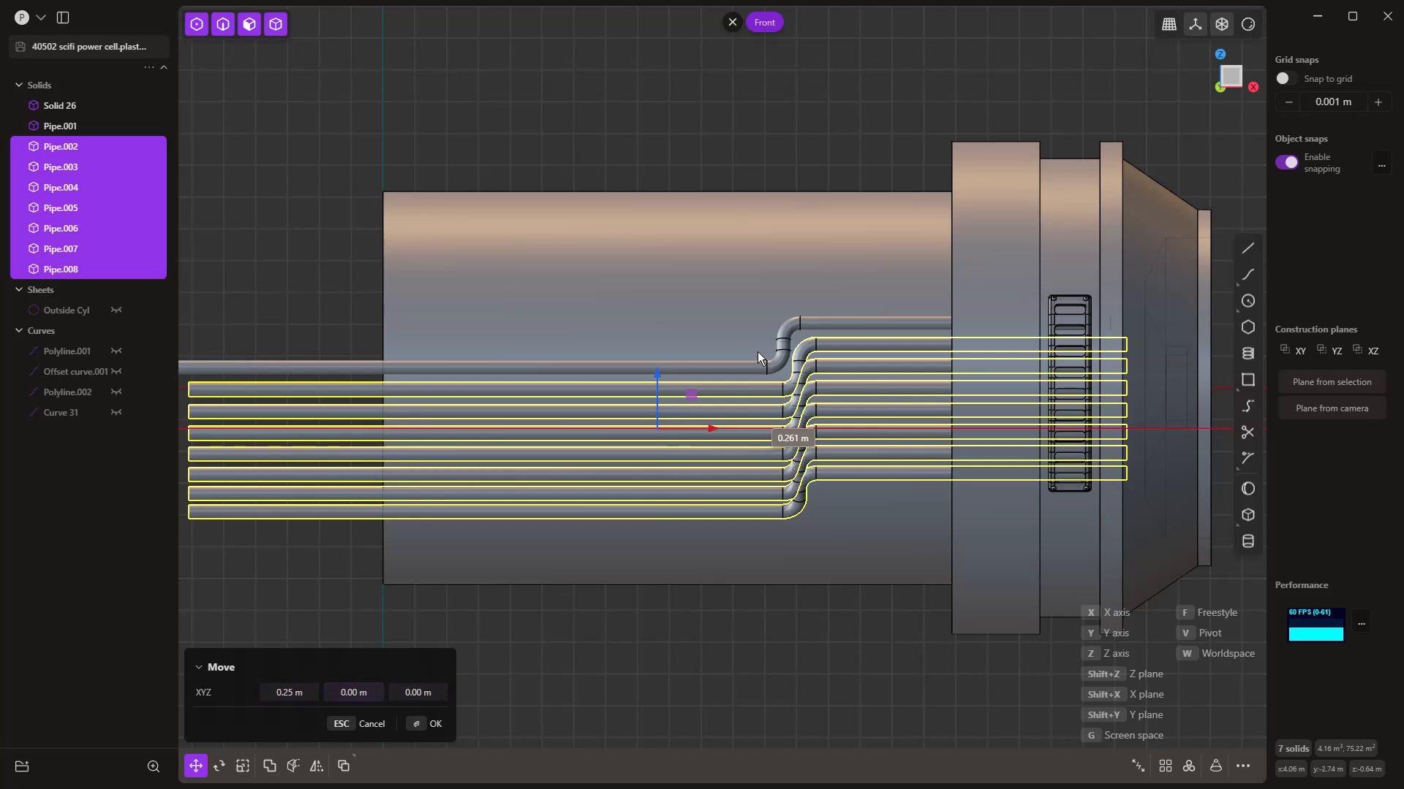
pyautogui.press('Return')
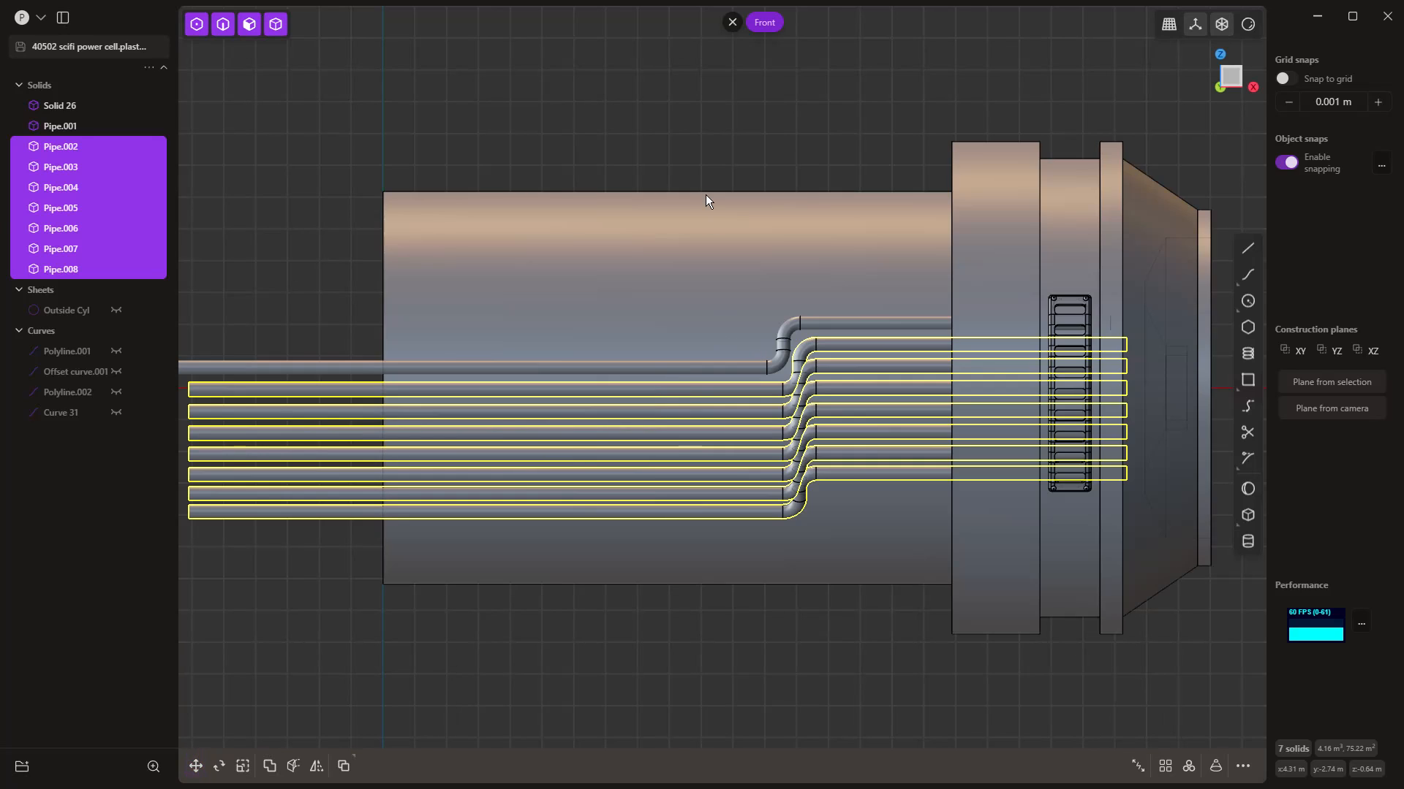
pyautogui.click(736, 250)
pyautogui.click(816, 371)
pyautogui.keyDown('shift'); pyautogui.click(823, 389); pyautogui.keyUp('shift')
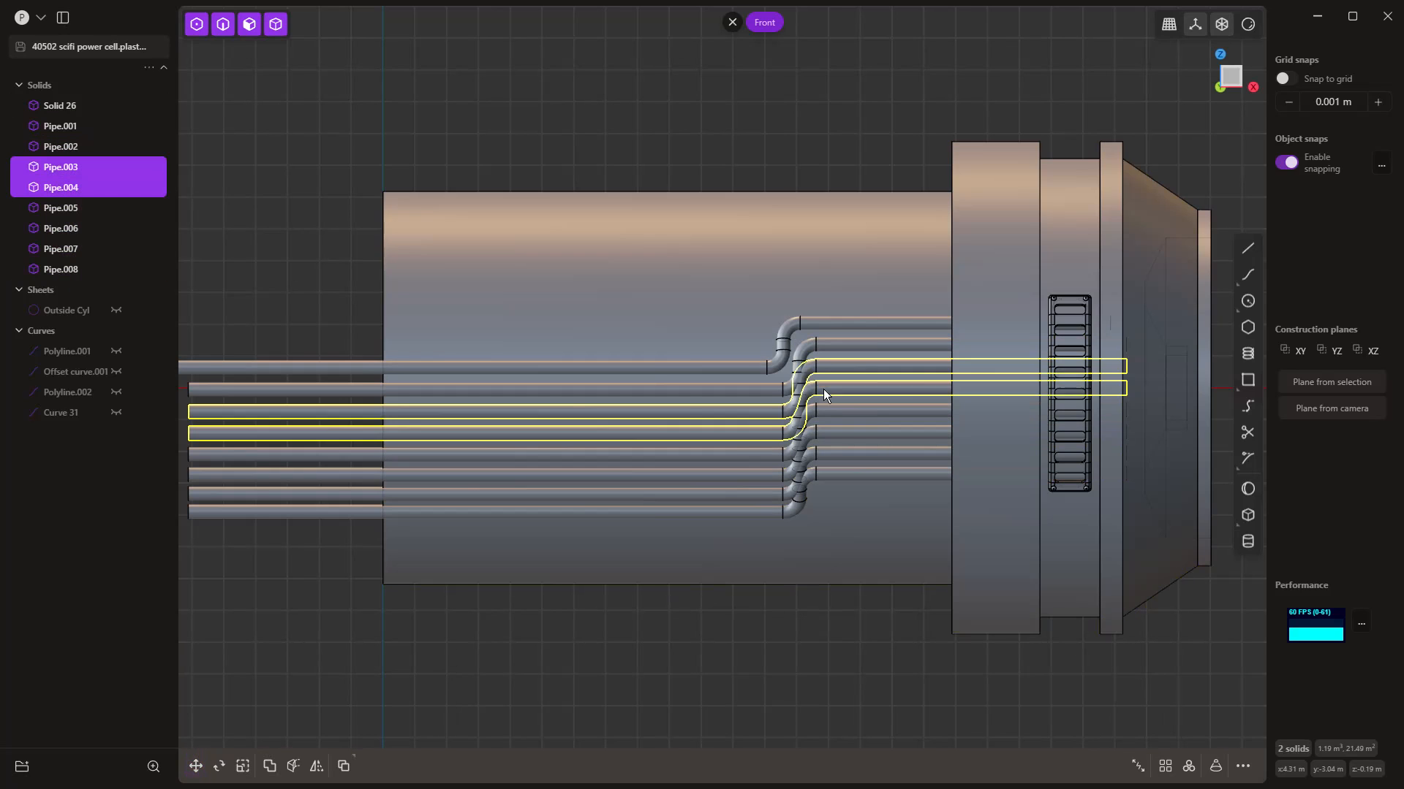
pyautogui.keyDown('shift'); pyautogui.click(828, 407); pyautogui.keyUp('shift')
pyautogui.keyDown('shift'); pyautogui.click(831, 427); pyautogui.keyUp('shift')
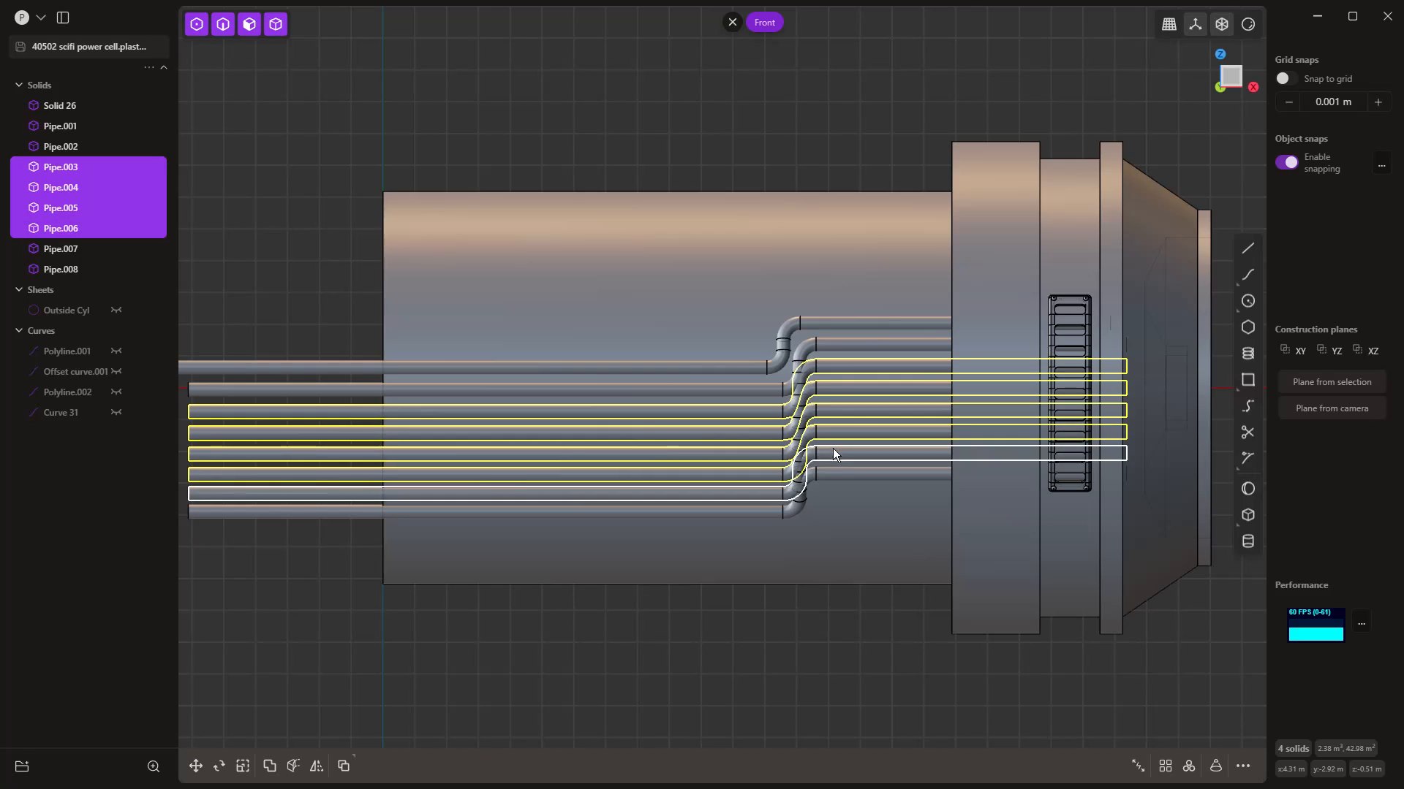
pyautogui.keyDown('shift'); pyautogui.click(832, 449); pyautogui.keyUp('shift')
pyautogui.keyDown('shift'); pyautogui.click(835, 467); pyautogui.keyUp('shift')
pyautogui.keyDown('shift'); pyautogui.click(835, 469); pyautogui.keyUp('shift')
pyautogui.keyDown('shift'); pyautogui.click(837, 490); pyautogui.keyUp('shift')
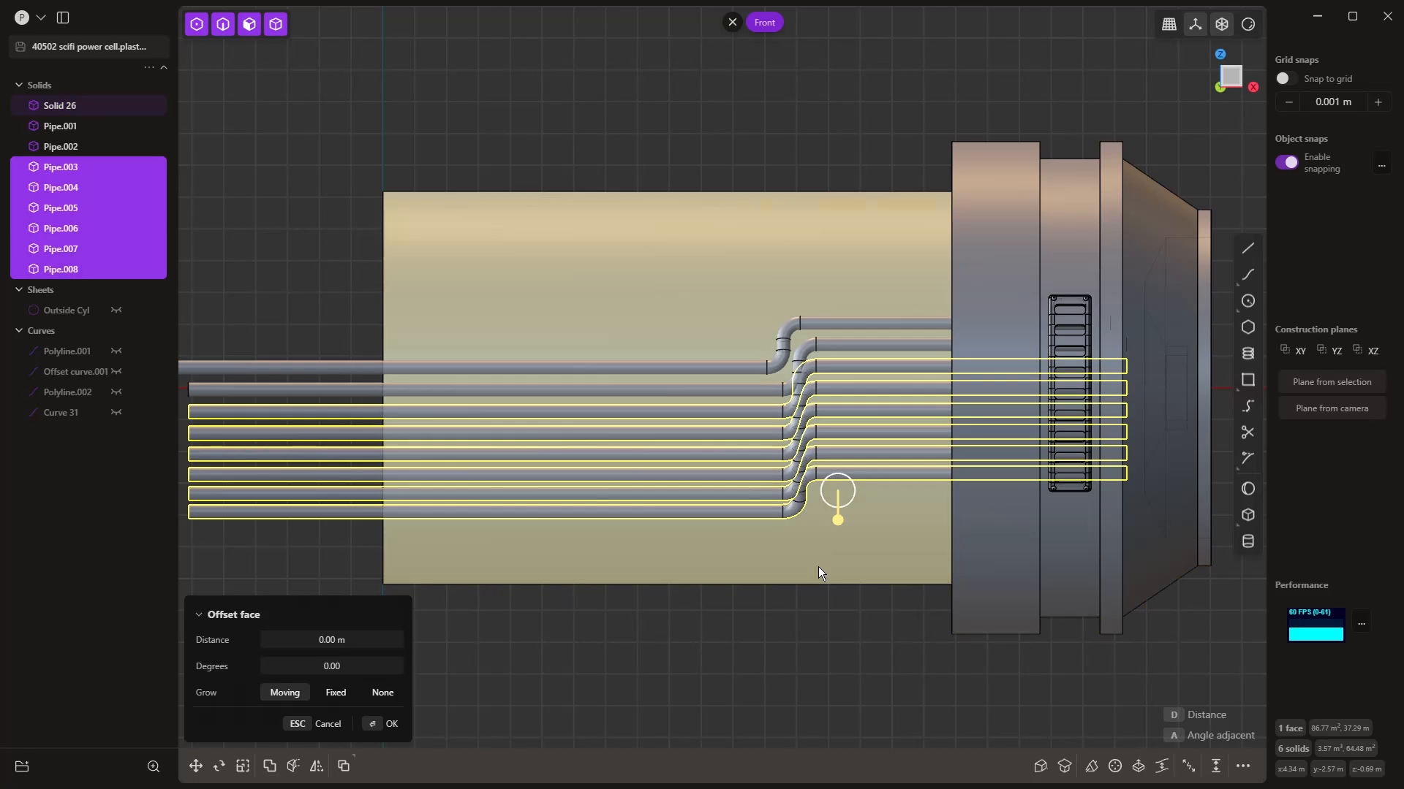
pyautogui.click(814, 603)
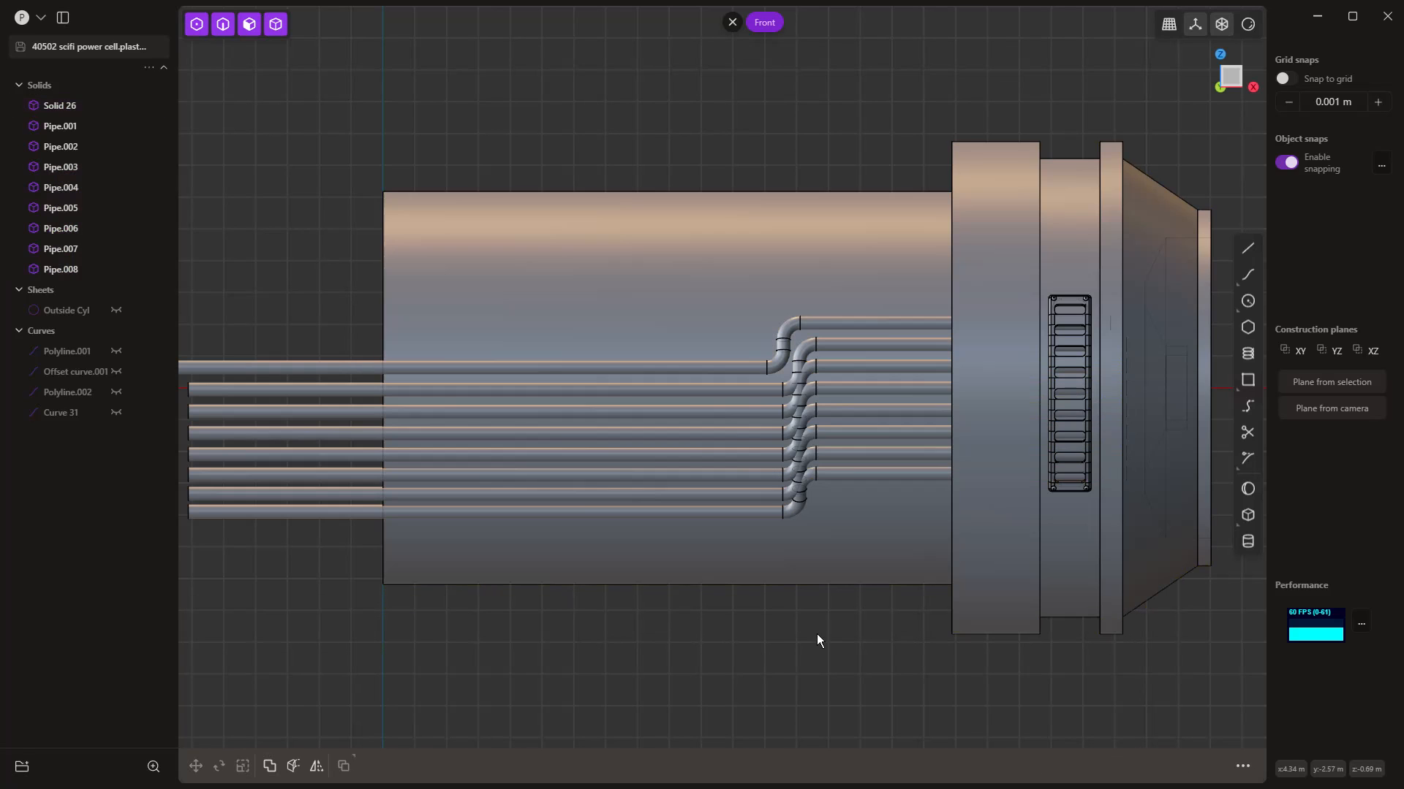
# Step: Move Pipe.003 through Pipe.008 together by 0.25 m along the X axis
pyautogui.click(779, 513)
pyautogui.moveTo(335, 579); pyautogui.dragTo(233, 392)
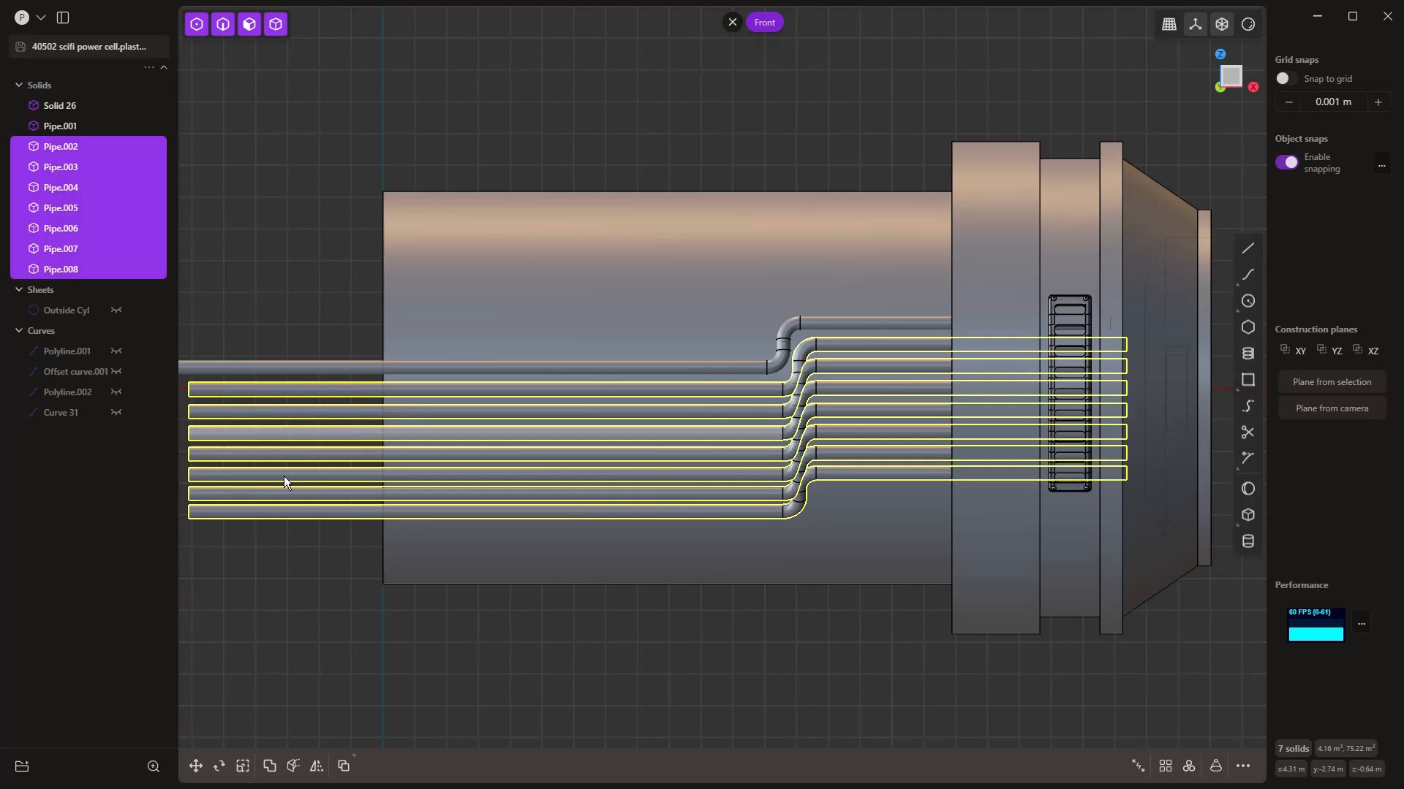
pyautogui.moveTo(288, 548); pyautogui.dragTo(208, 405)
pyautogui.press('g')
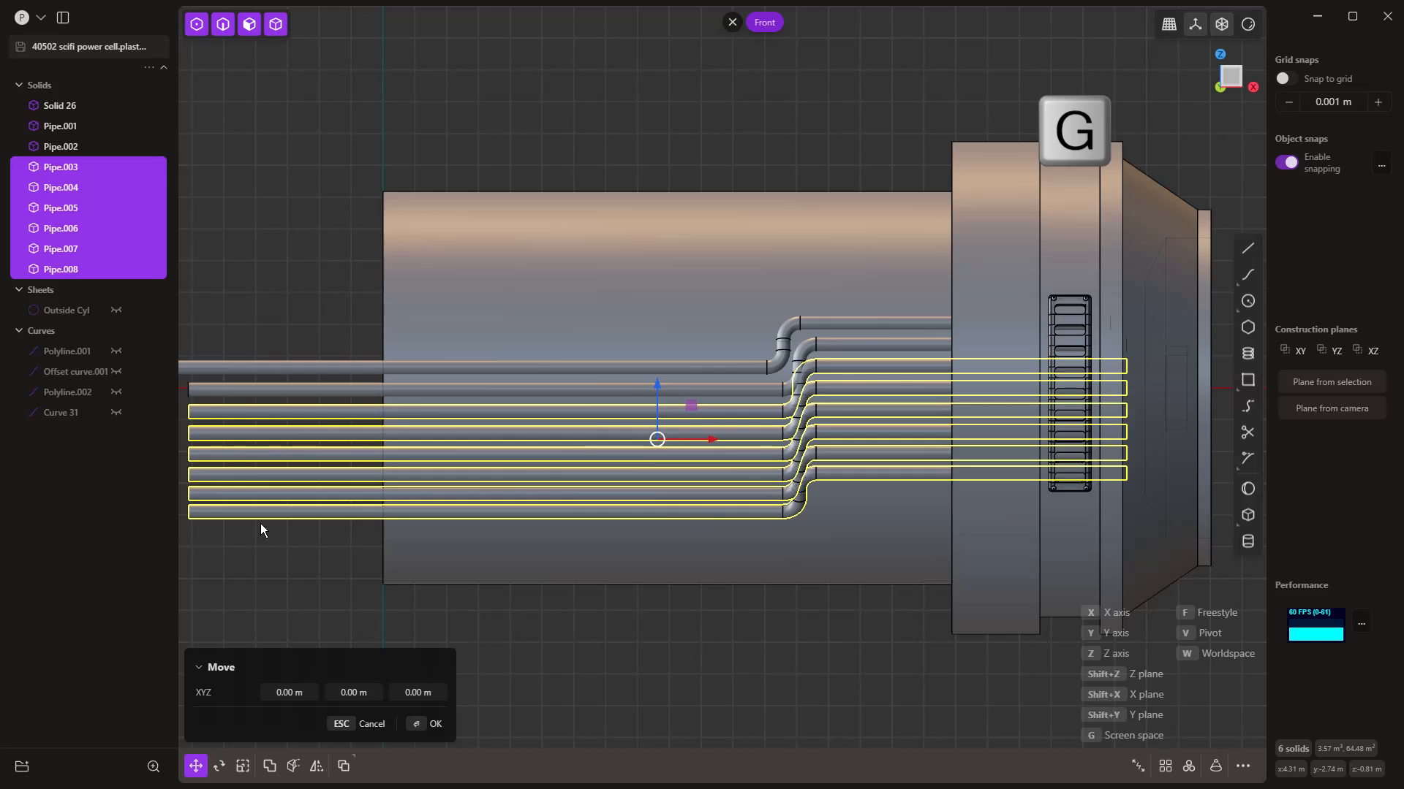
pyautogui.press('x')
pyautogui.press('Tab')
pyautogui.write('0.25')
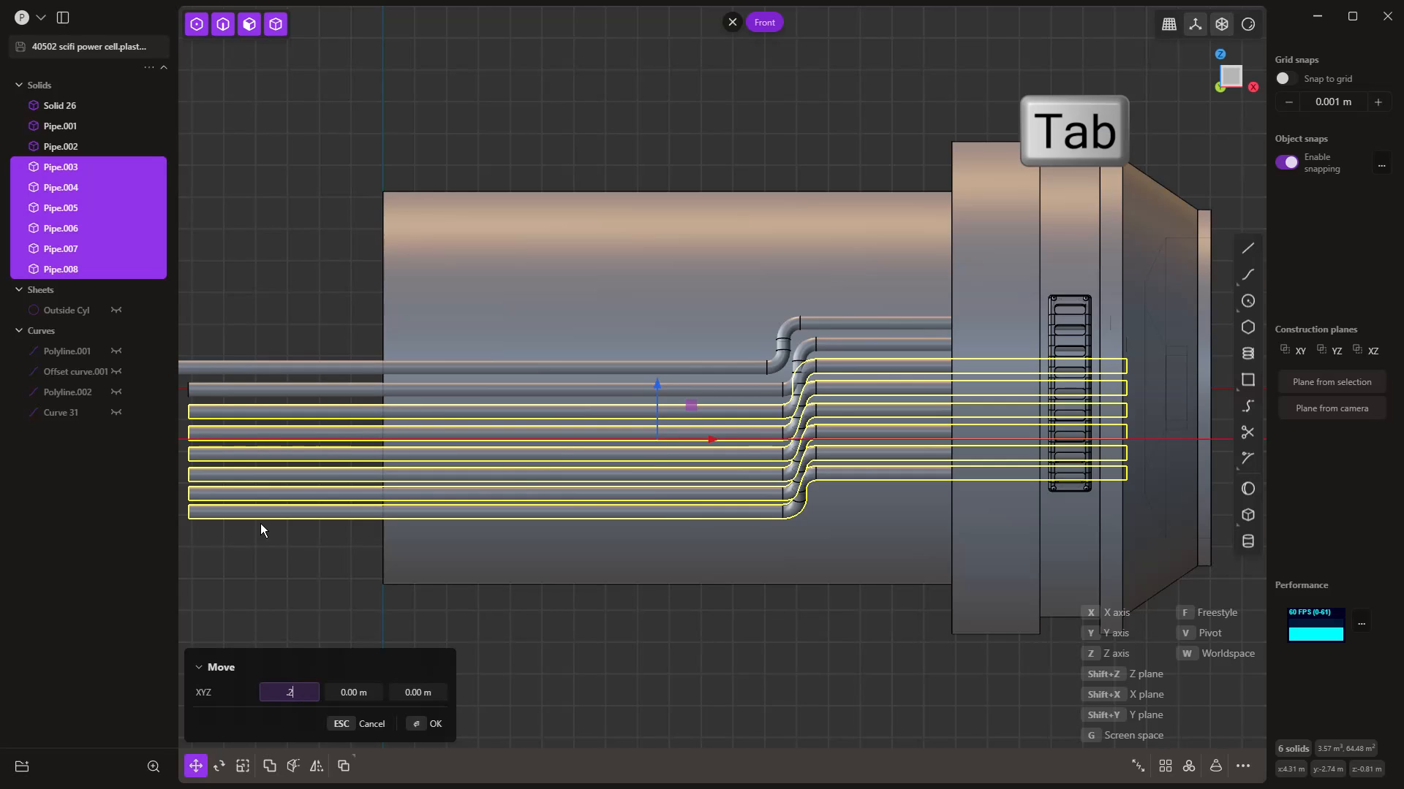
pyautogui.press('Return')
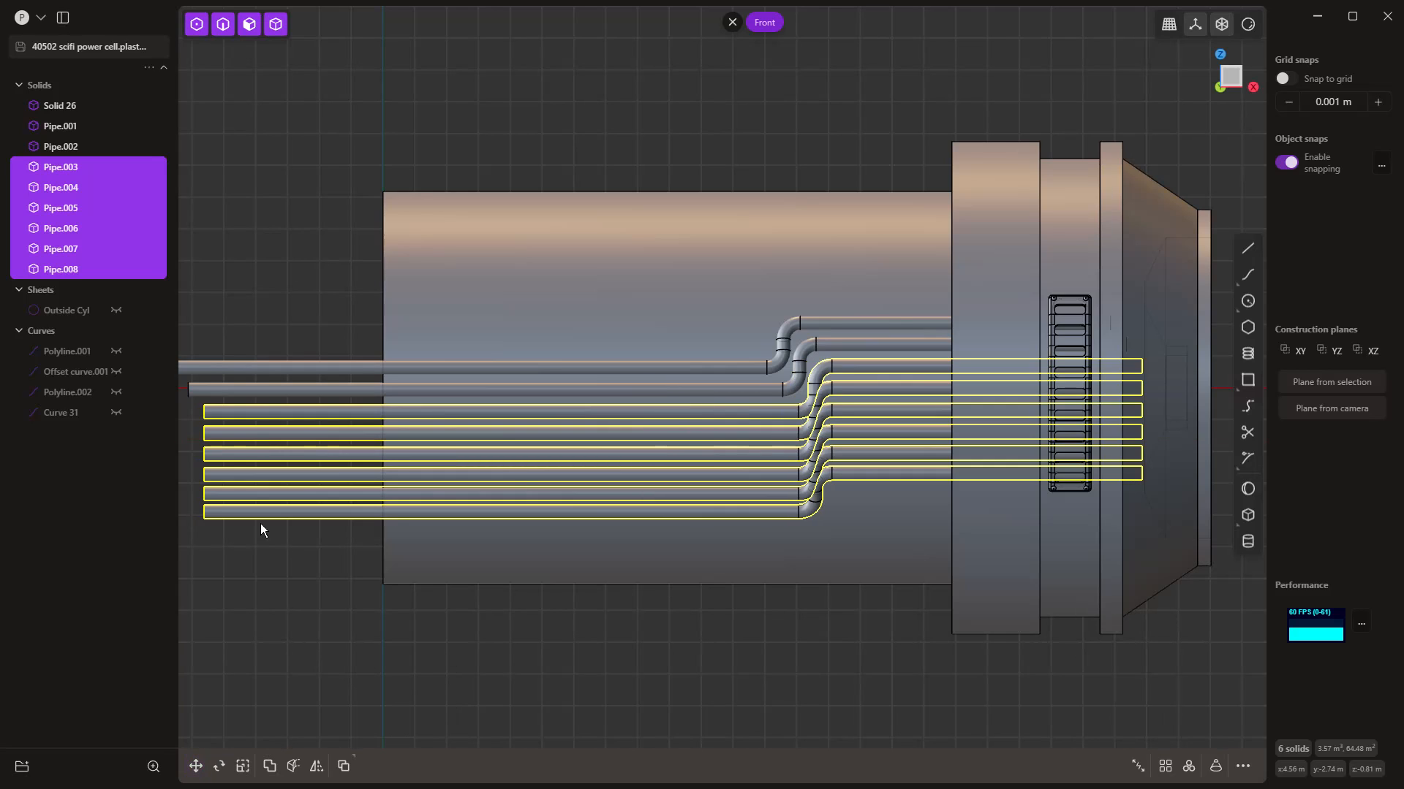
# Step: Move the five lowest pipes, Pipe.004 through Pipe.008, by 0.25 m along the X axis
pyautogui.click(261, 523)
pyautogui.moveTo(318, 572); pyautogui.dragTo(233, 440)
pyautogui.press('g')
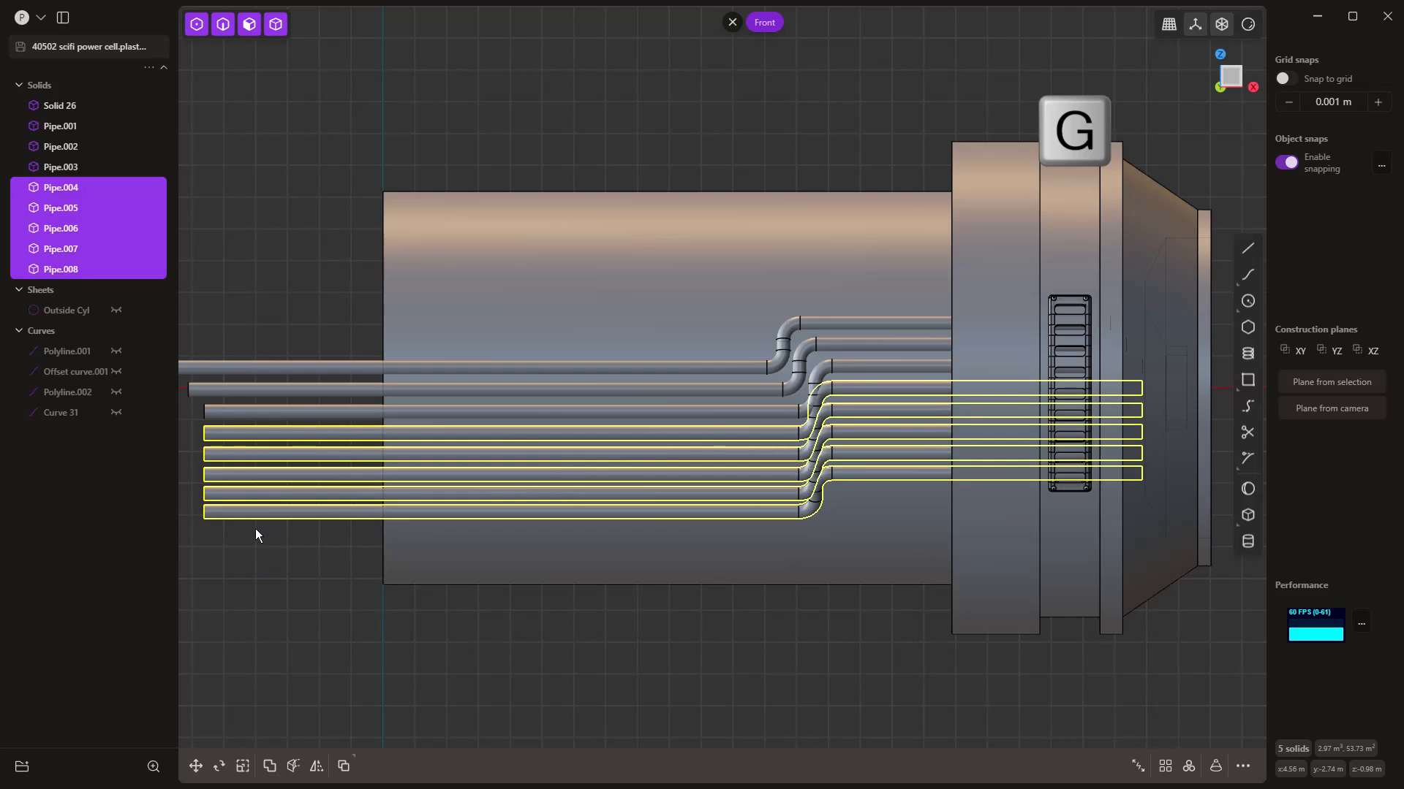
pyautogui.write('x.25')
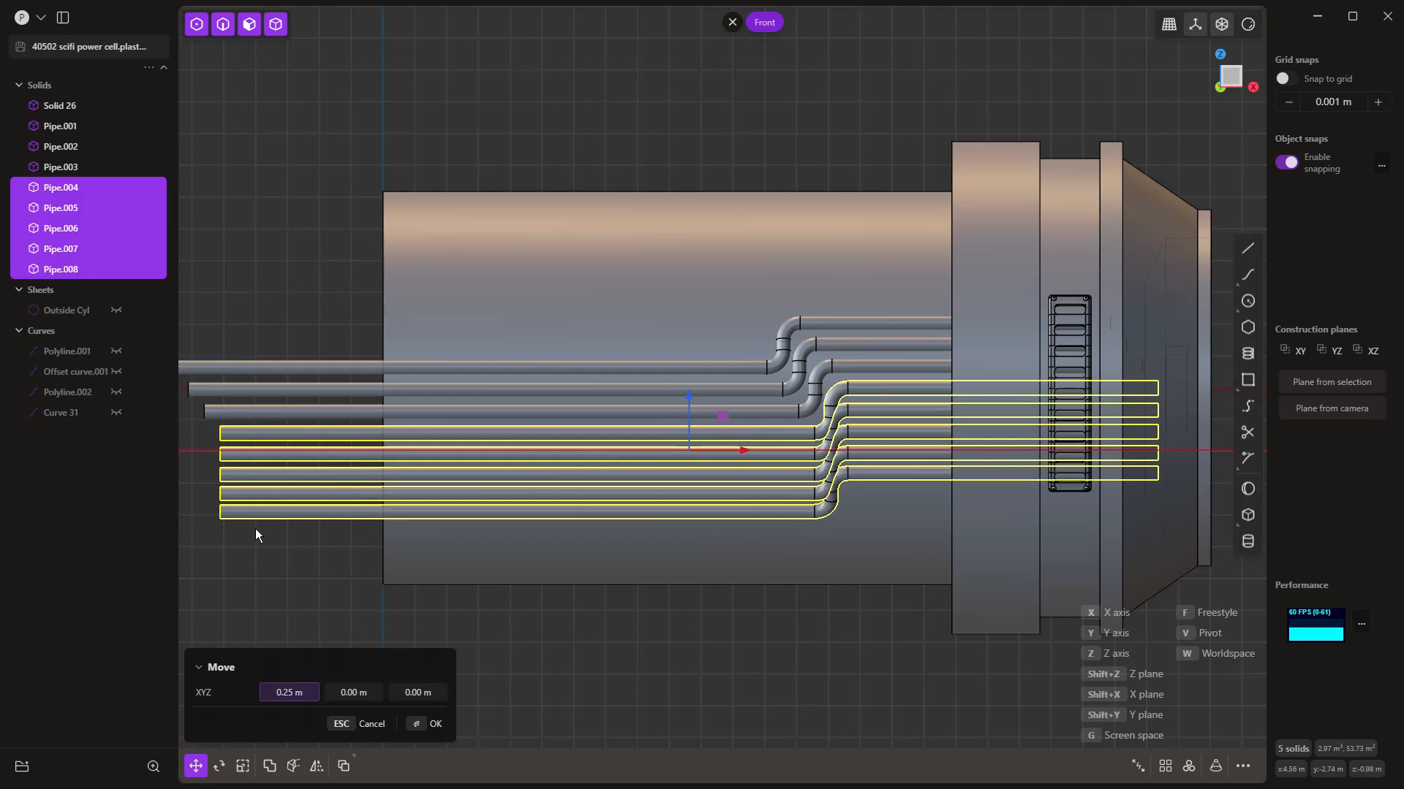
pyautogui.press('Return')
# Step: Move the four lowest pipes, Pipe.005 through Pipe.008, by 0.25 m along the X axis
pyautogui.click(317, 567)
pyautogui.moveTo(317, 573); pyautogui.dragTo(261, 457)
pyautogui.press('g')
pyautogui.press('x')
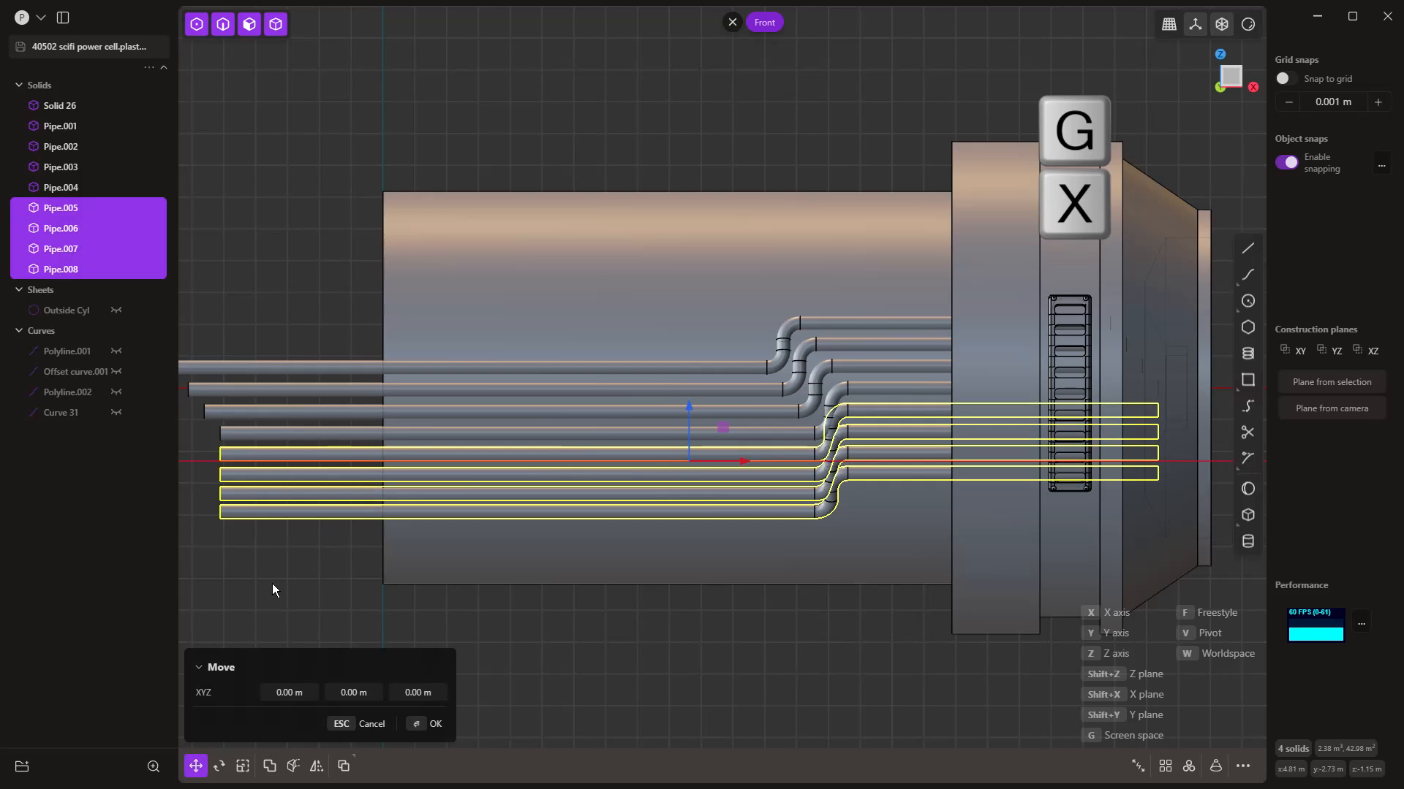
pyautogui.press('Tab')
pyautogui.write('.25')
pyautogui.press('Return')
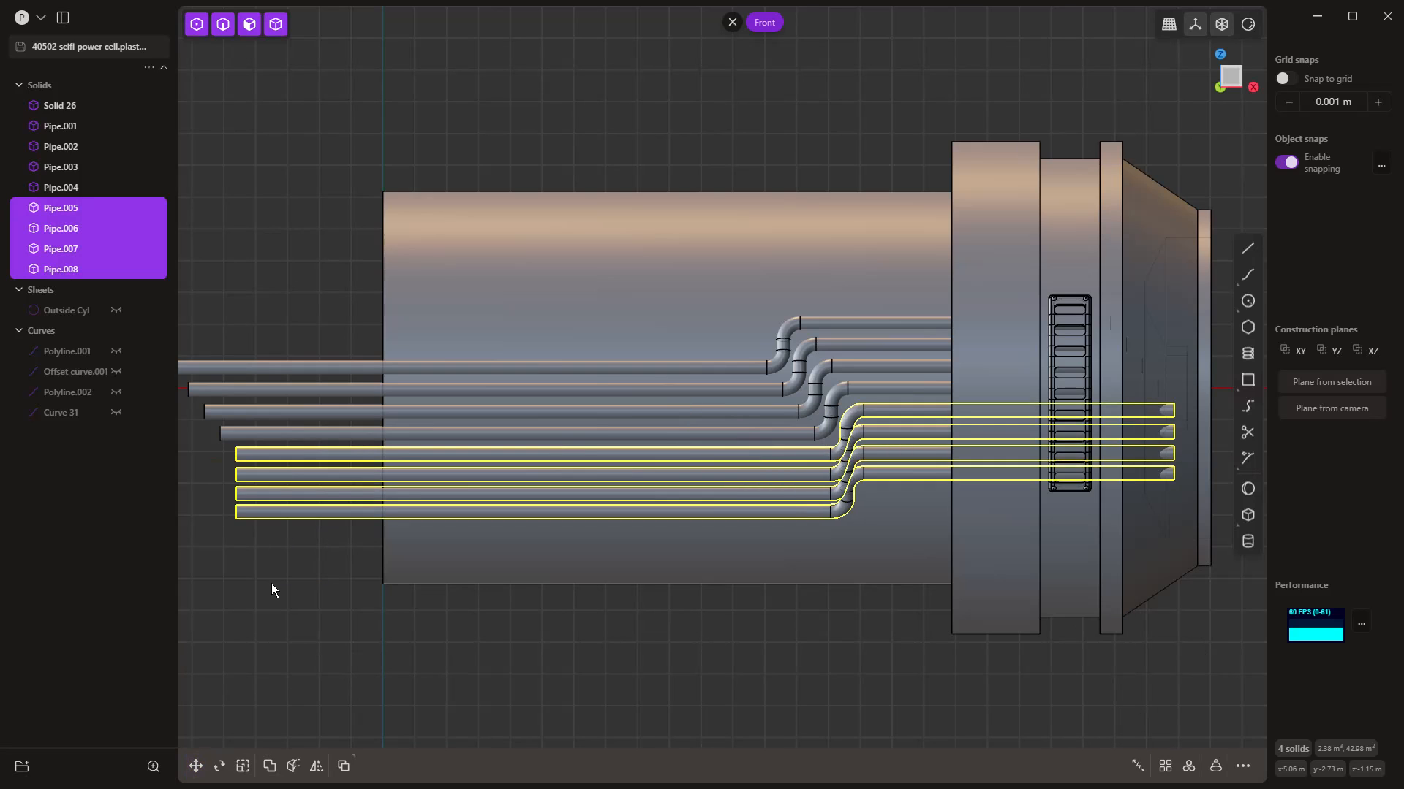
# Step: Move the three lowest pipes, Pipe.006 through Pipe.008, by 0.25 m along the X axis
pyautogui.moveTo(305, 576); pyautogui.dragTo(247, 477)
pyautogui.press('g')
pyautogui.press('x')
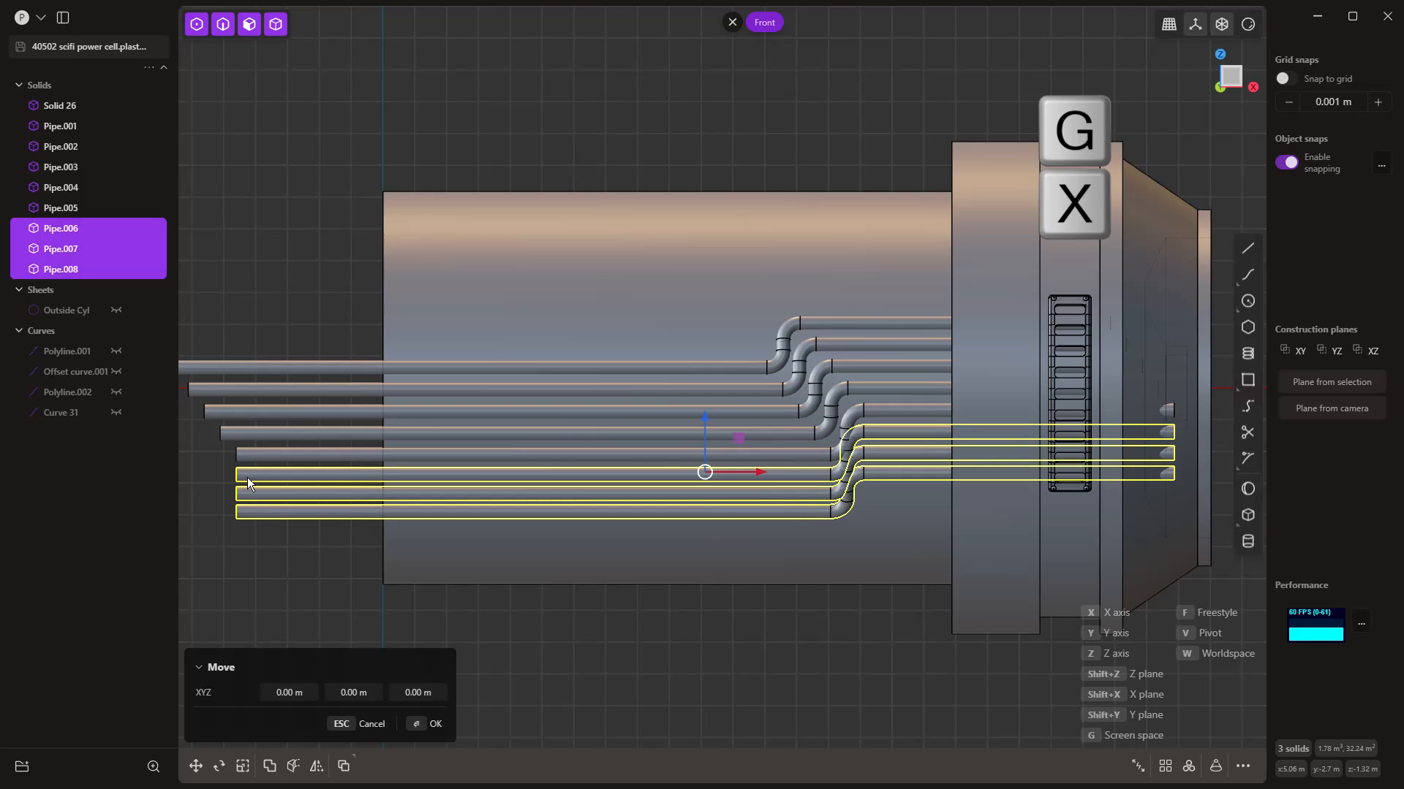
pyautogui.press('Tab')
pyautogui.write('.25')
pyautogui.press('Return')
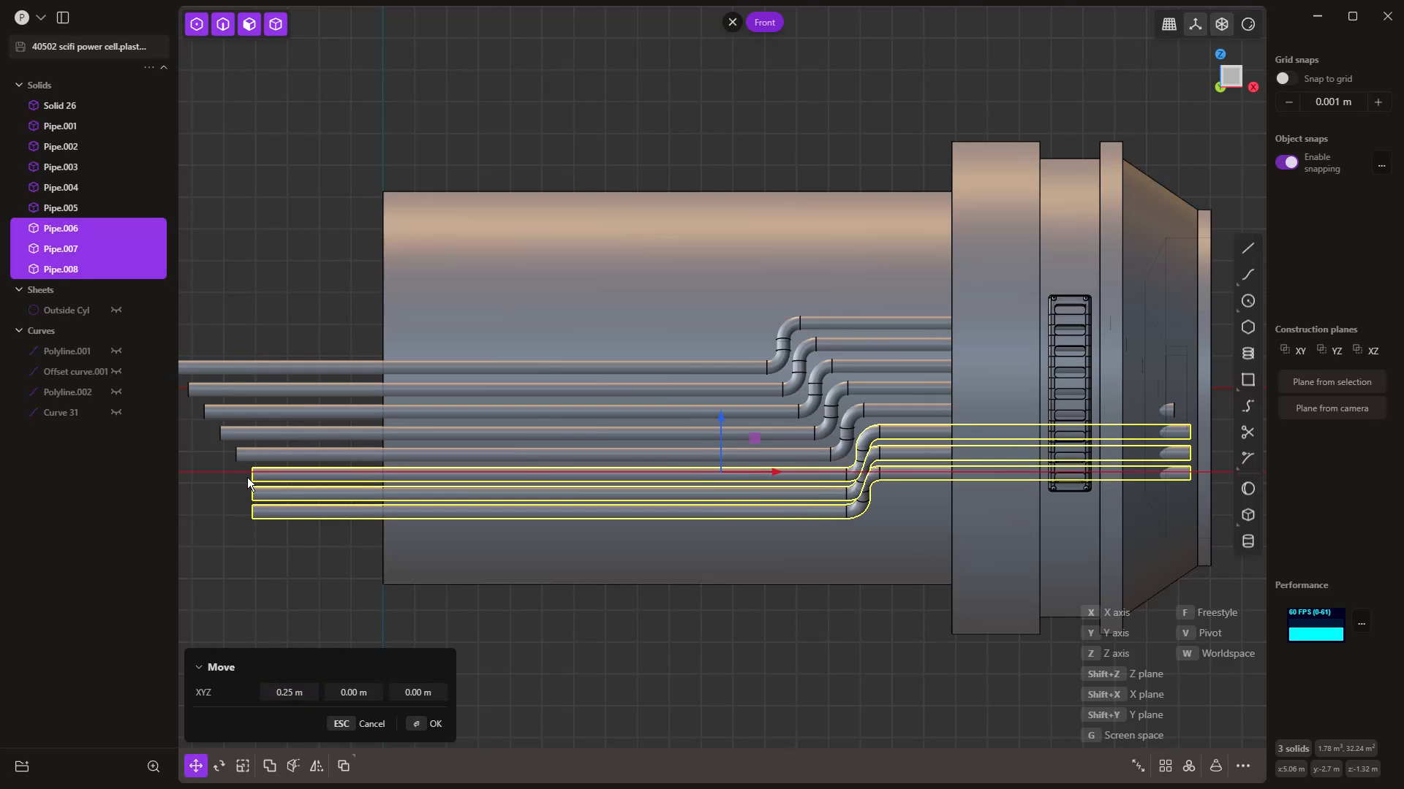
pyautogui.press('Return')
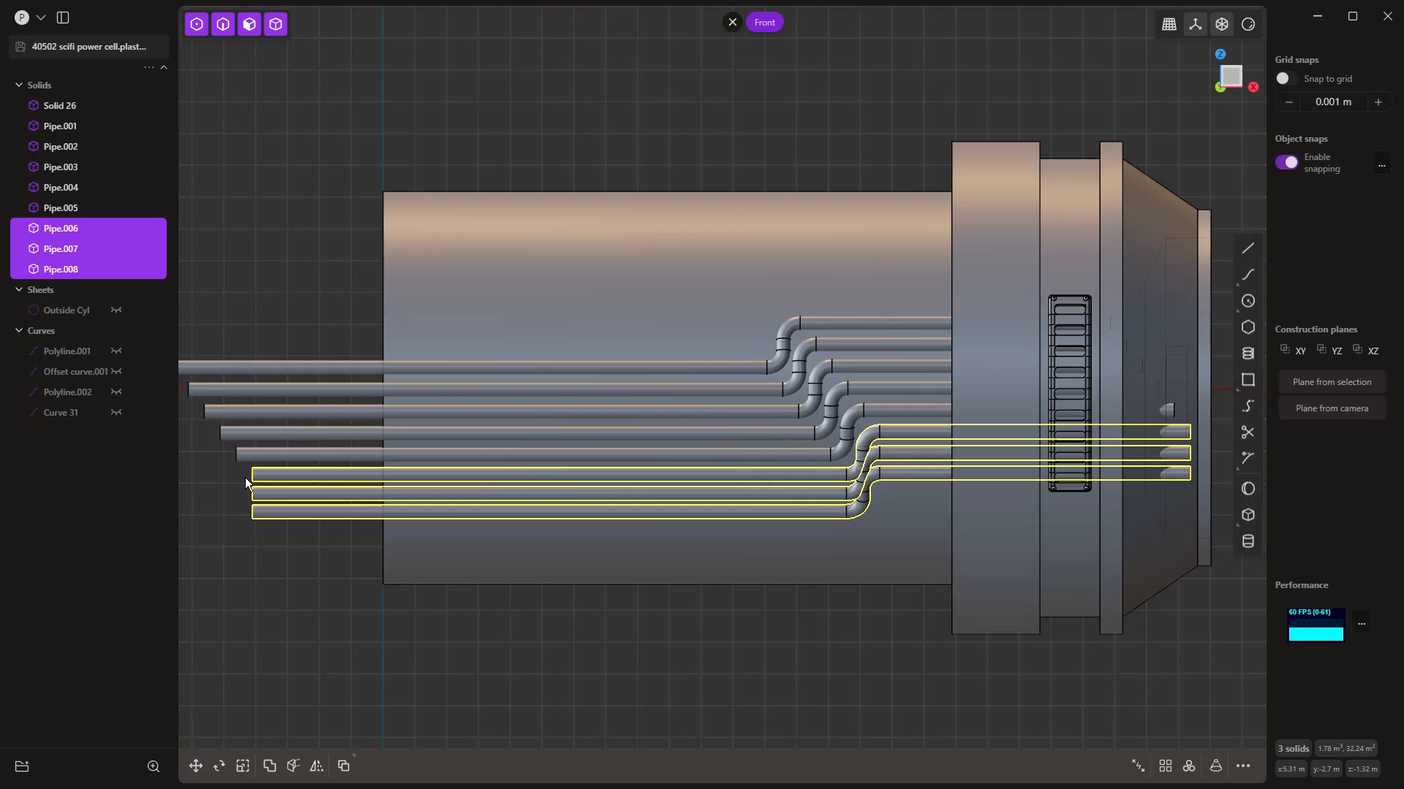
# Step: Move the two lowest pipes, Pipe.007 and Pipe.008, by 0.25 m along the X axis
pyautogui.click(263, 567)
pyautogui.moveTo(308, 550); pyautogui.dragTo(271, 496)
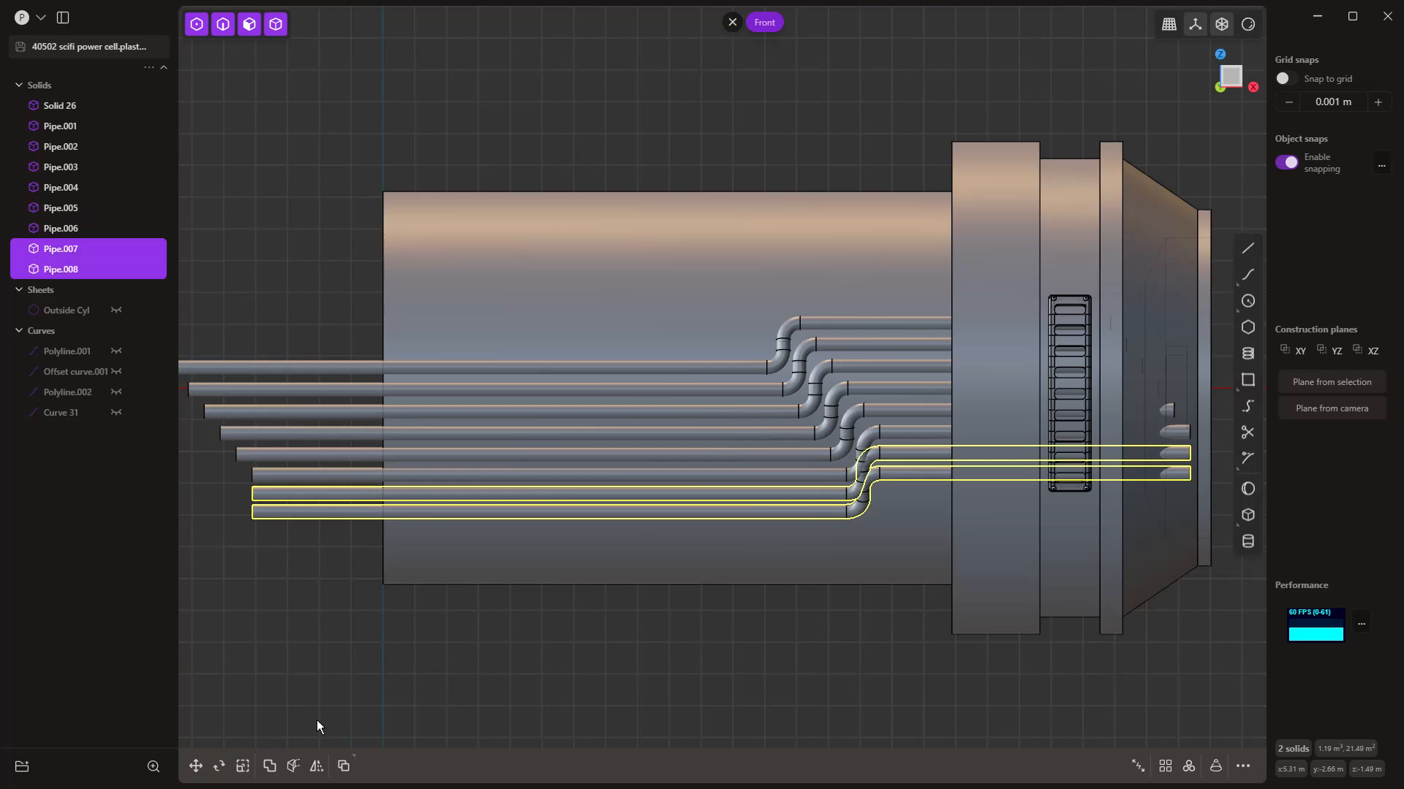
pyautogui.click(195, 766)
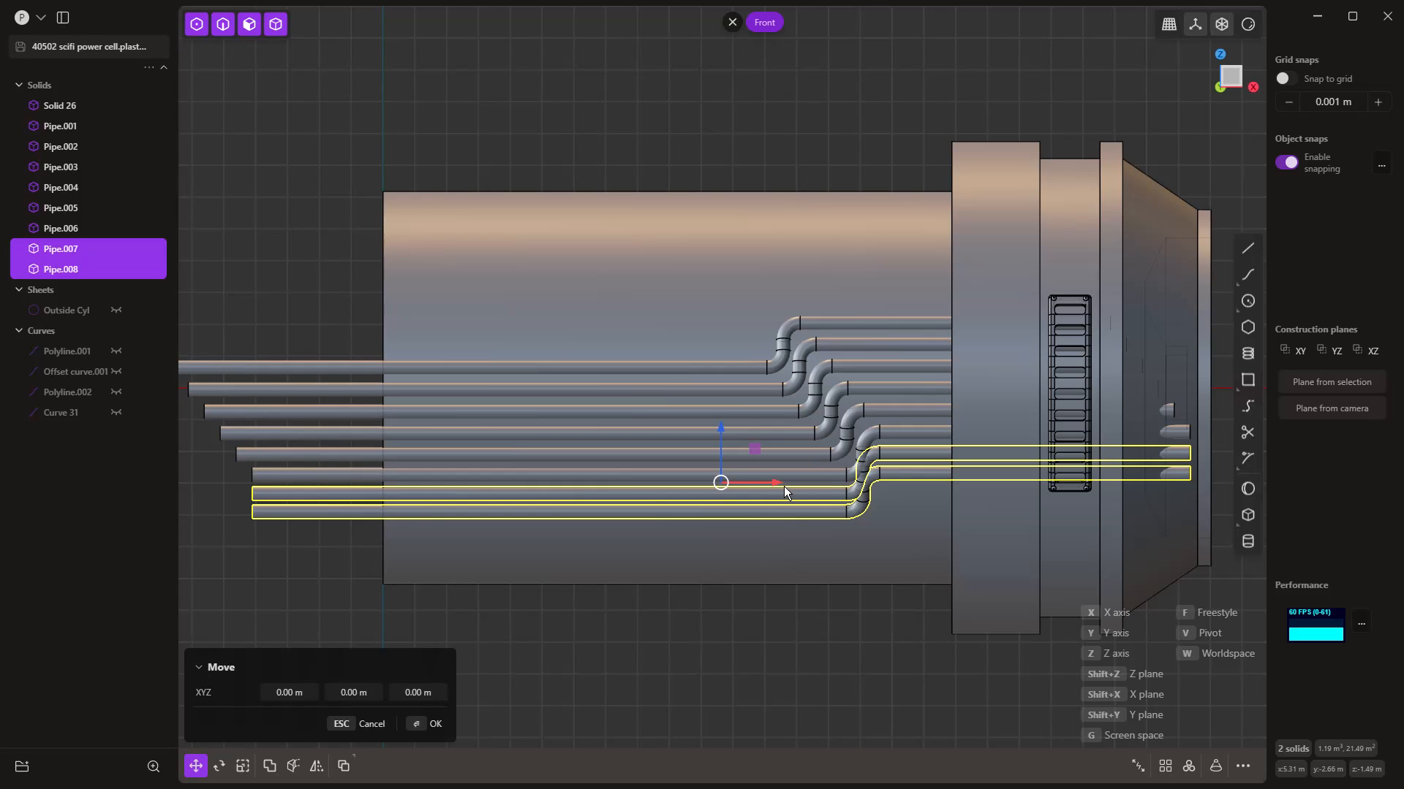
pyautogui.click(299, 692)
pyautogui.write('0.25')
pyautogui.press('Return')
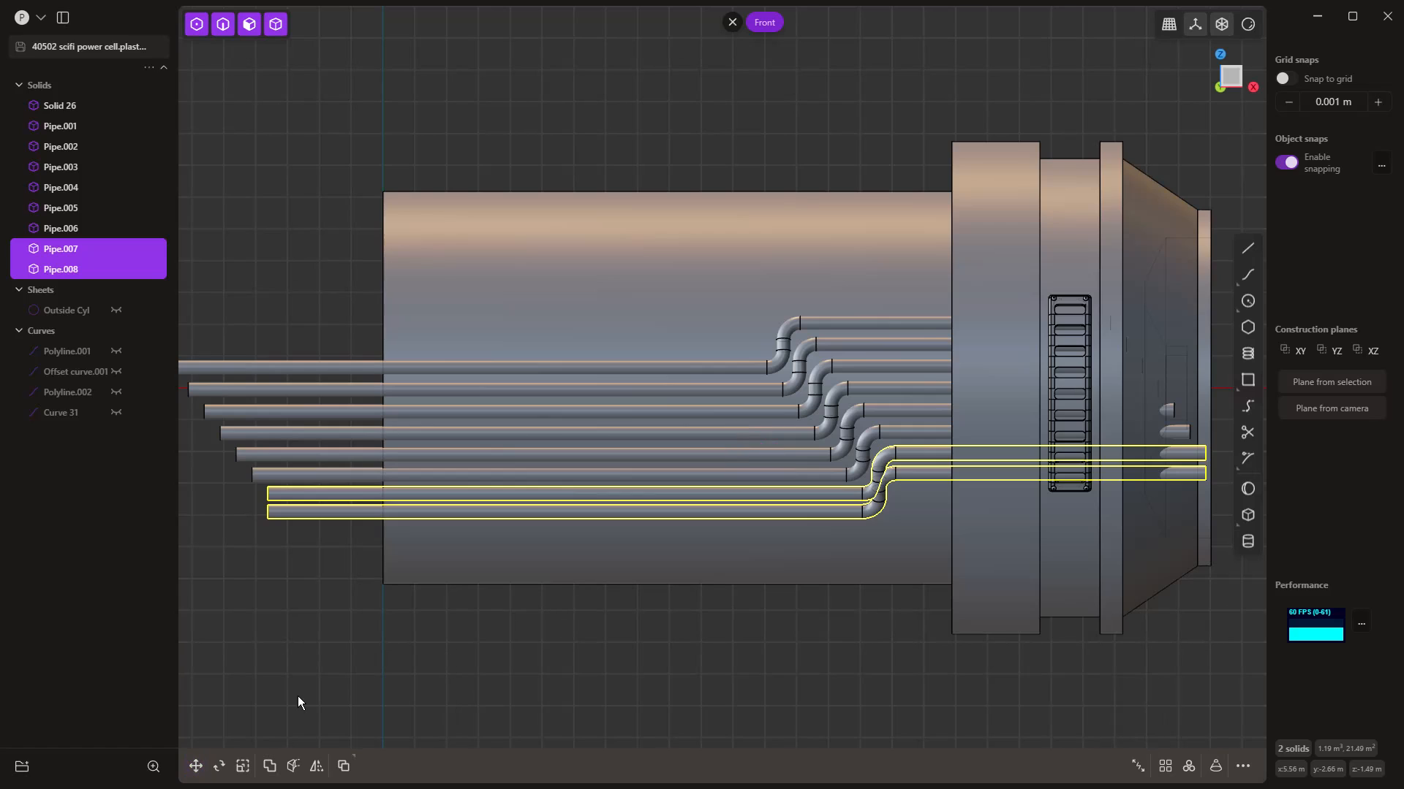
# Step: Move only the lowest pipe, Pipe.008, by 0.25 m along the X axis and clear the selection
pyautogui.click(342, 555)
pyautogui.moveTo(342, 555); pyautogui.dragTo(308, 513)
pyautogui.press('g')
pyautogui.press('x')
pyautogui.press('Tab')
pyautogui.write('0.25')
pyautogui.press('Return')
pyautogui.press('Return')
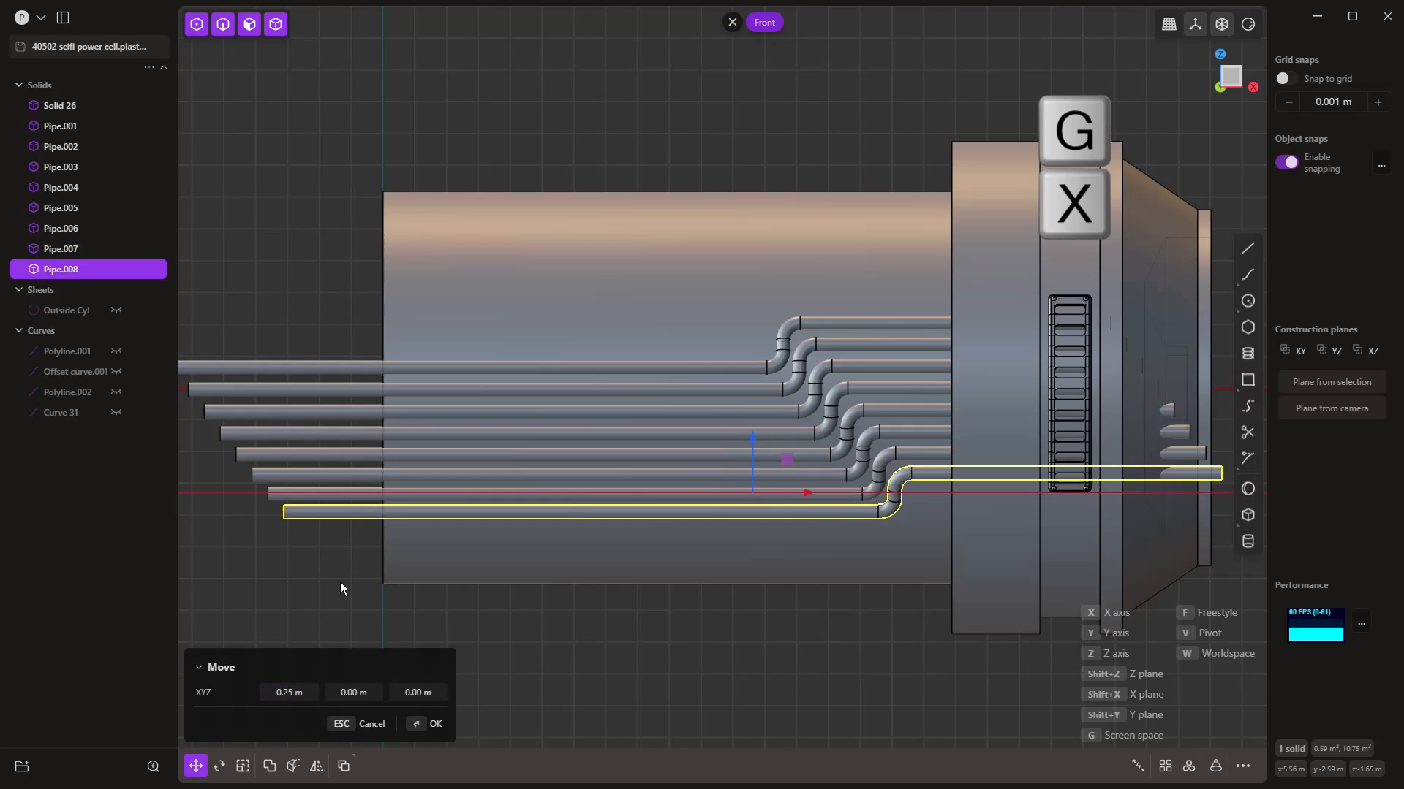
pyautogui.click(541, 690)
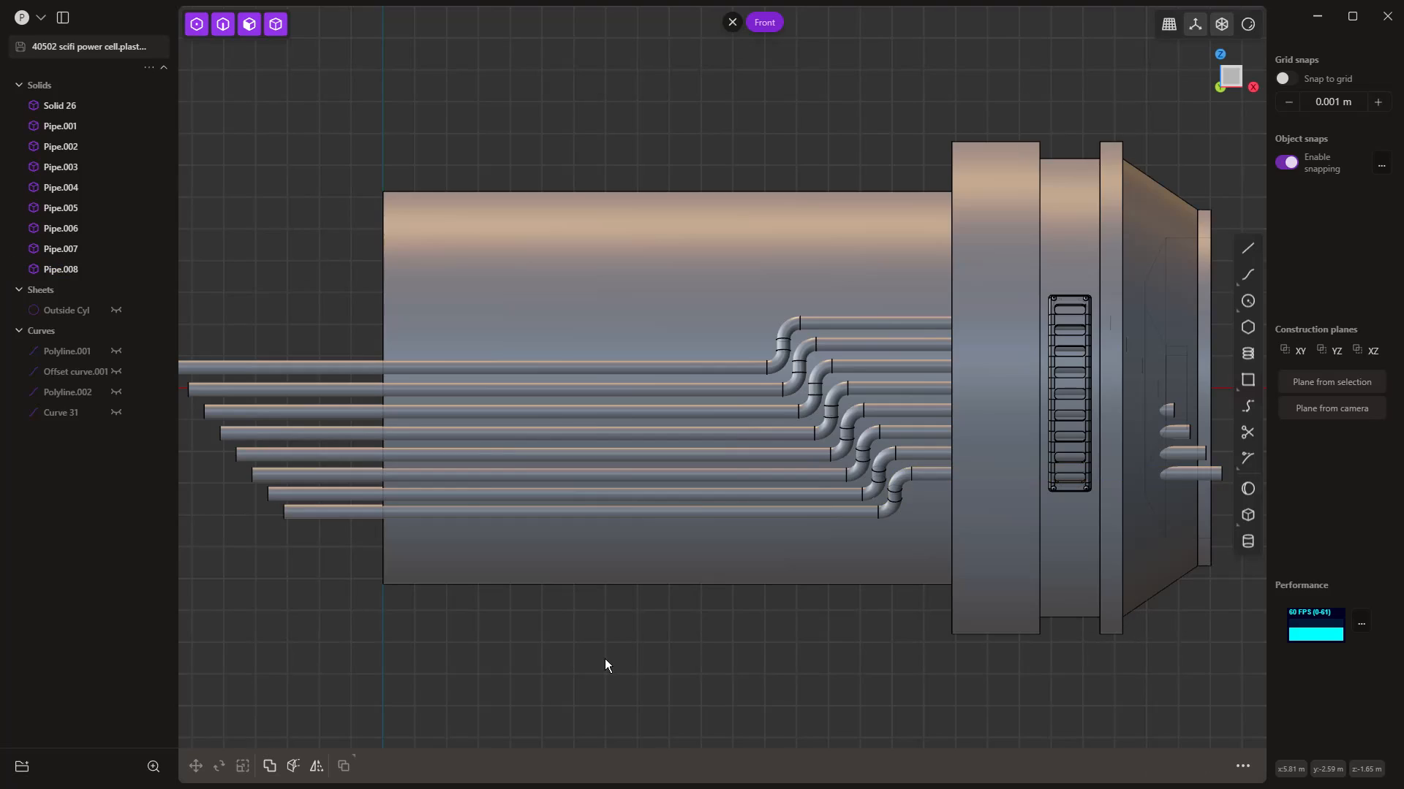
# Step: Draw a vertical line about 7.47 m long from the upper corner of the main cylinder's open end straight down past its lower edge
pyautogui.moveTo(604, 659); pyautogui.dragTo(676, 625, button='middle')
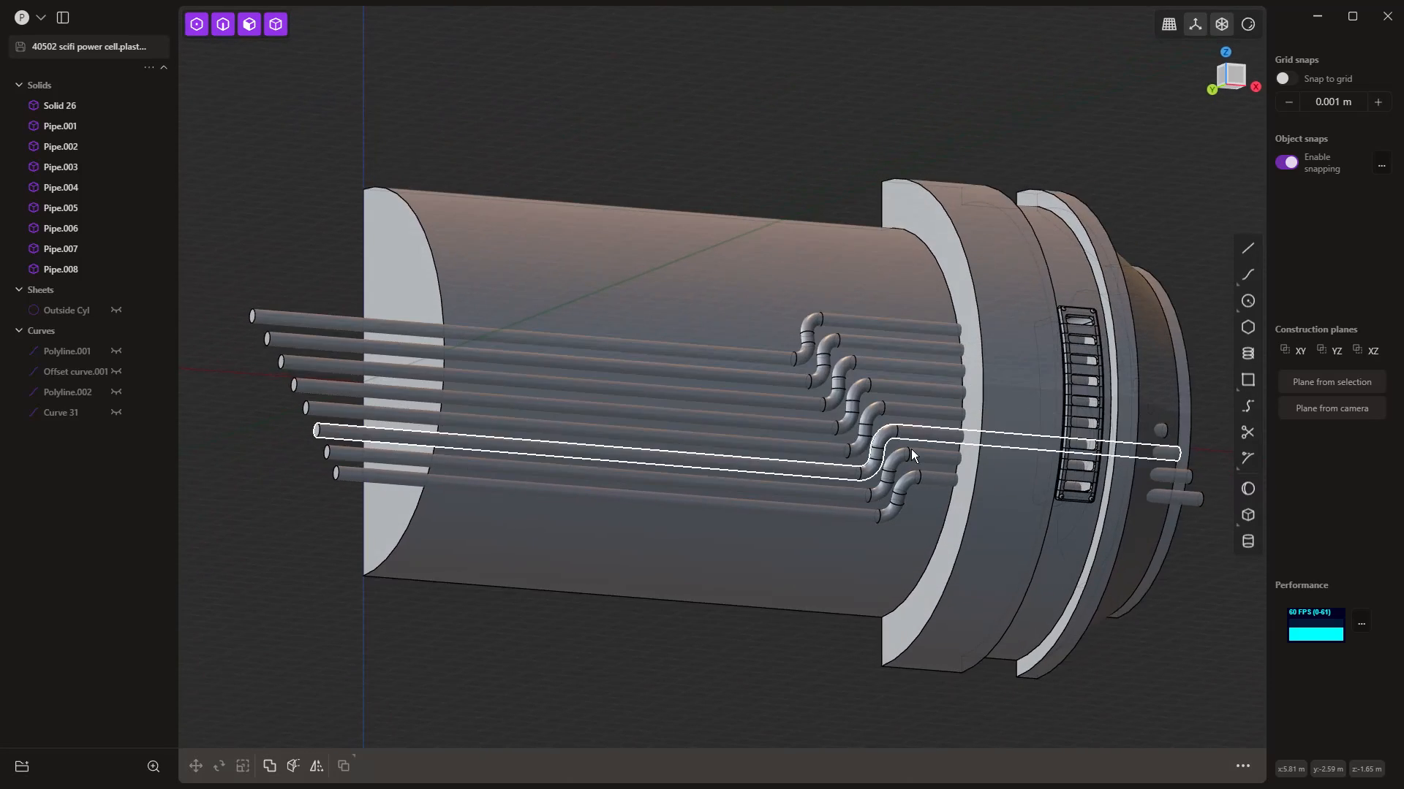
pyautogui.moveTo(911, 449); pyautogui.dragTo(862, 520, button='middle')
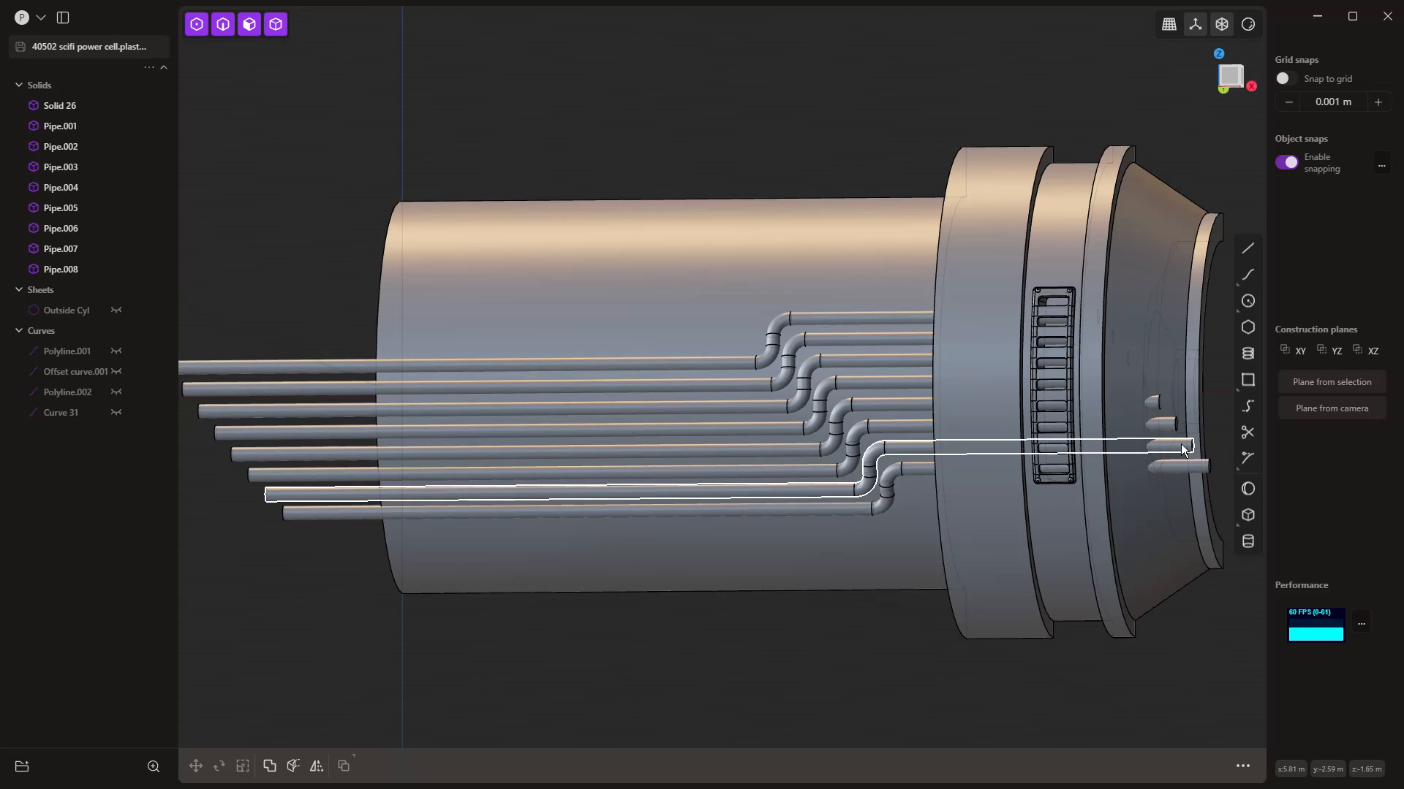
pyautogui.press('1')
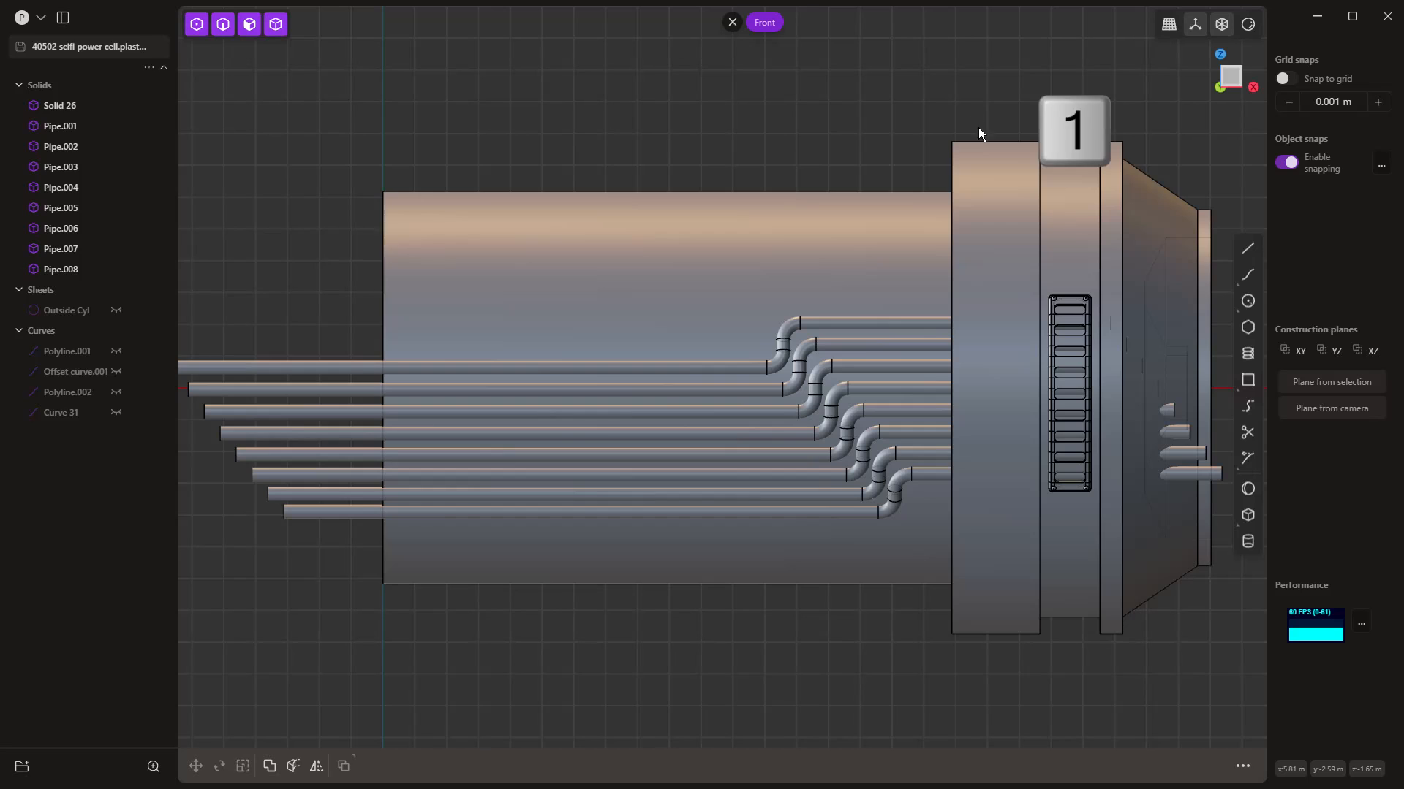
pyautogui.click(383, 192)
pyautogui.click(381, 667)
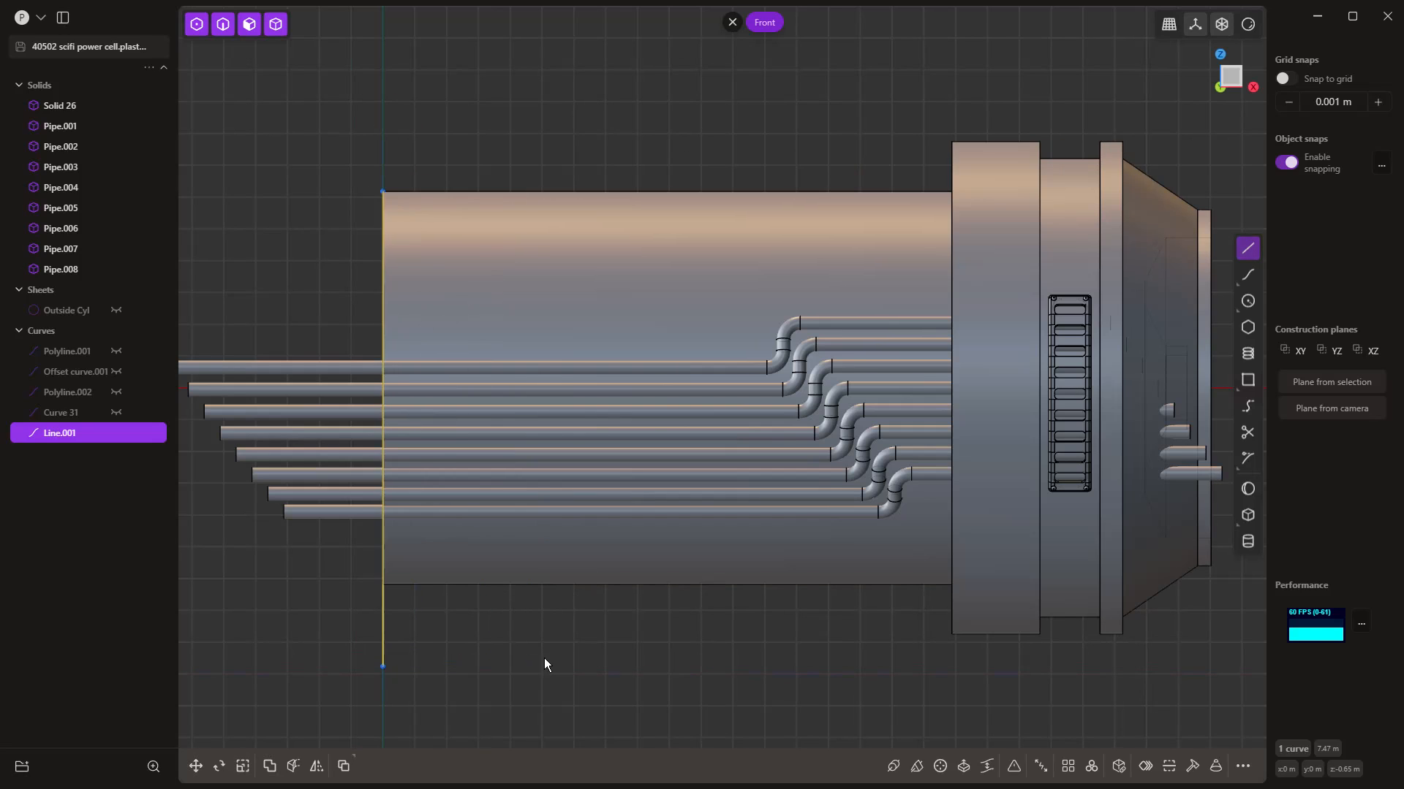
# Step: Draw a vertical line about 8.54 m long from the upper corner of the large collar, where it meets the cylinder, past its lower edge
pyautogui.click(1257, 249)
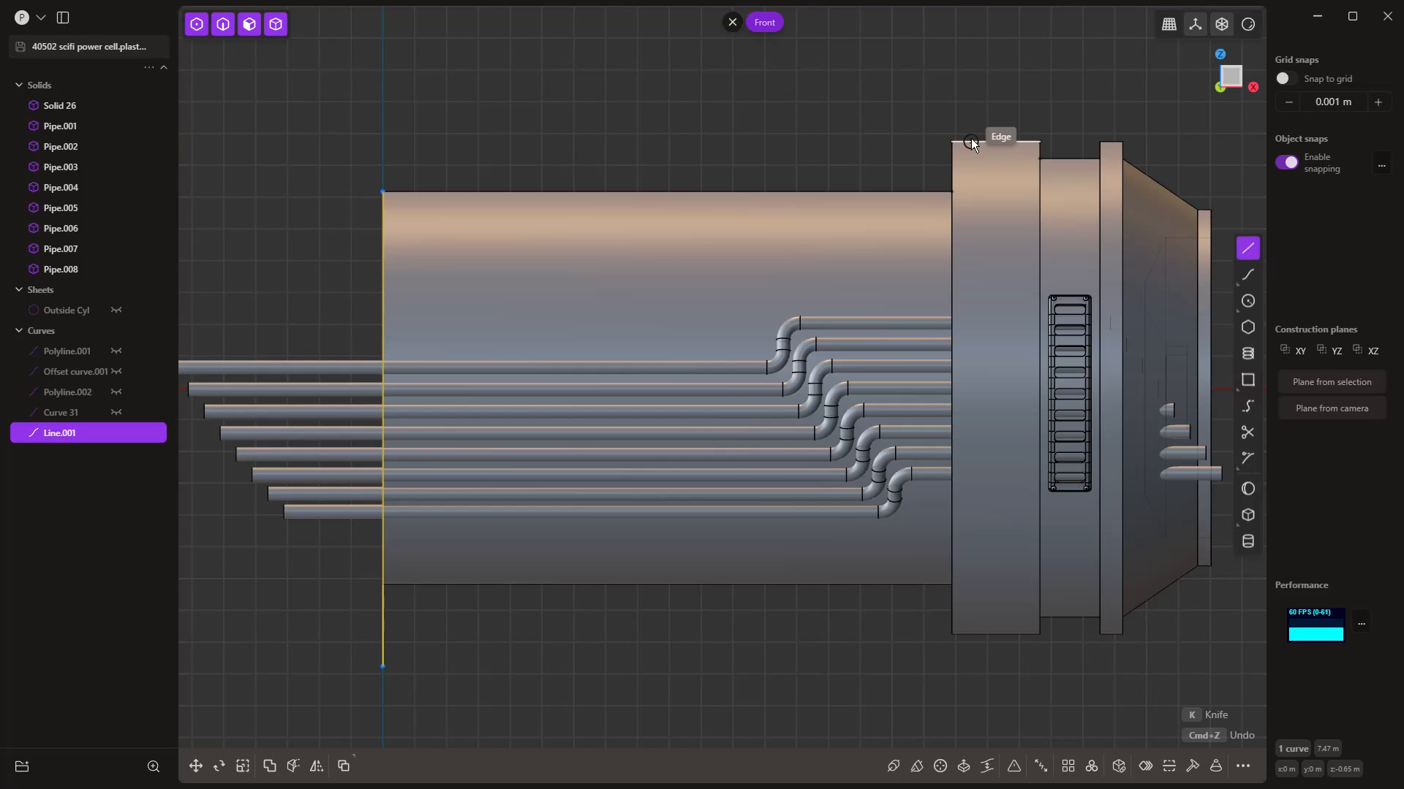
pyautogui.click(951, 141)
pyautogui.click(950, 685)
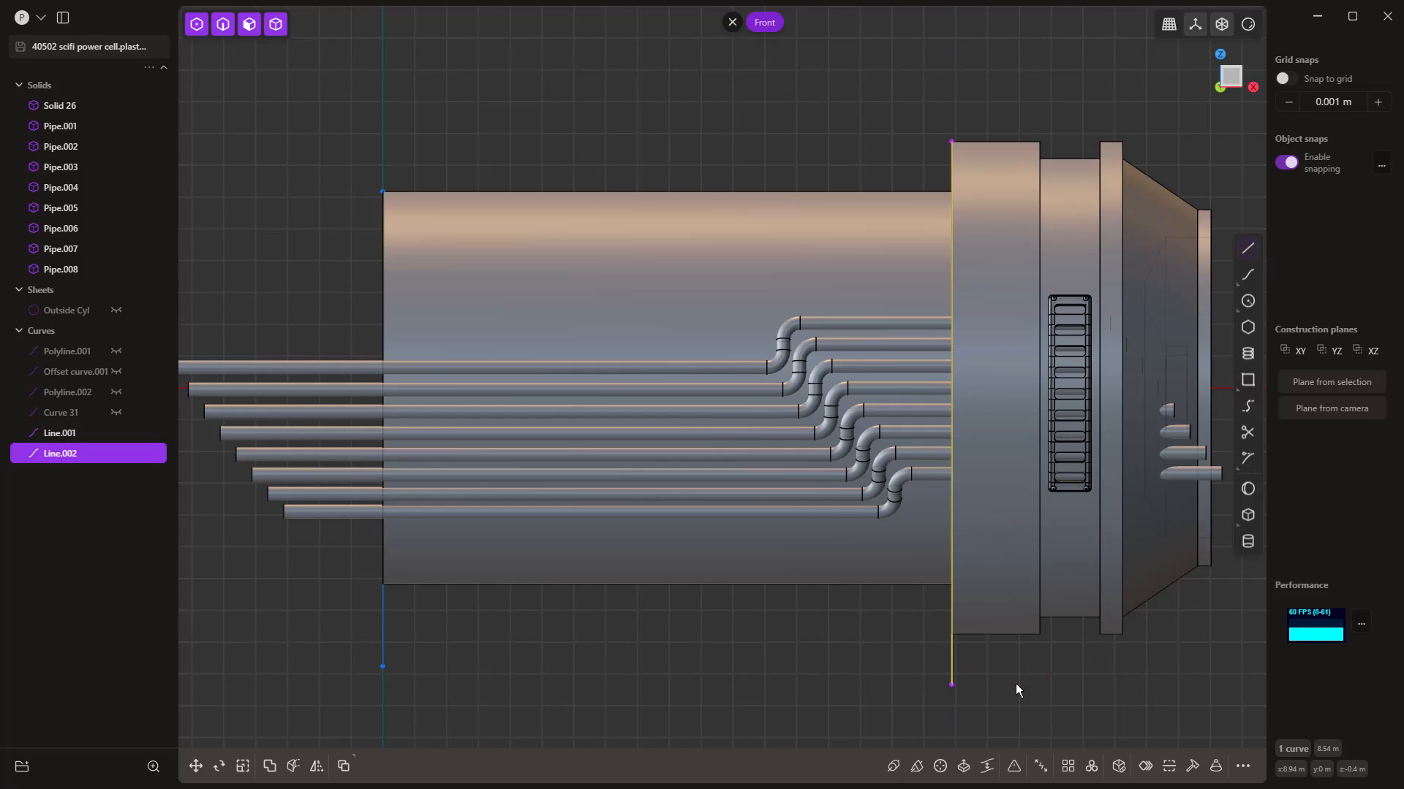
# Step: Cut all eight pipes with the line at the collar and delete the pieces running inside the collar
pyautogui.press('c')
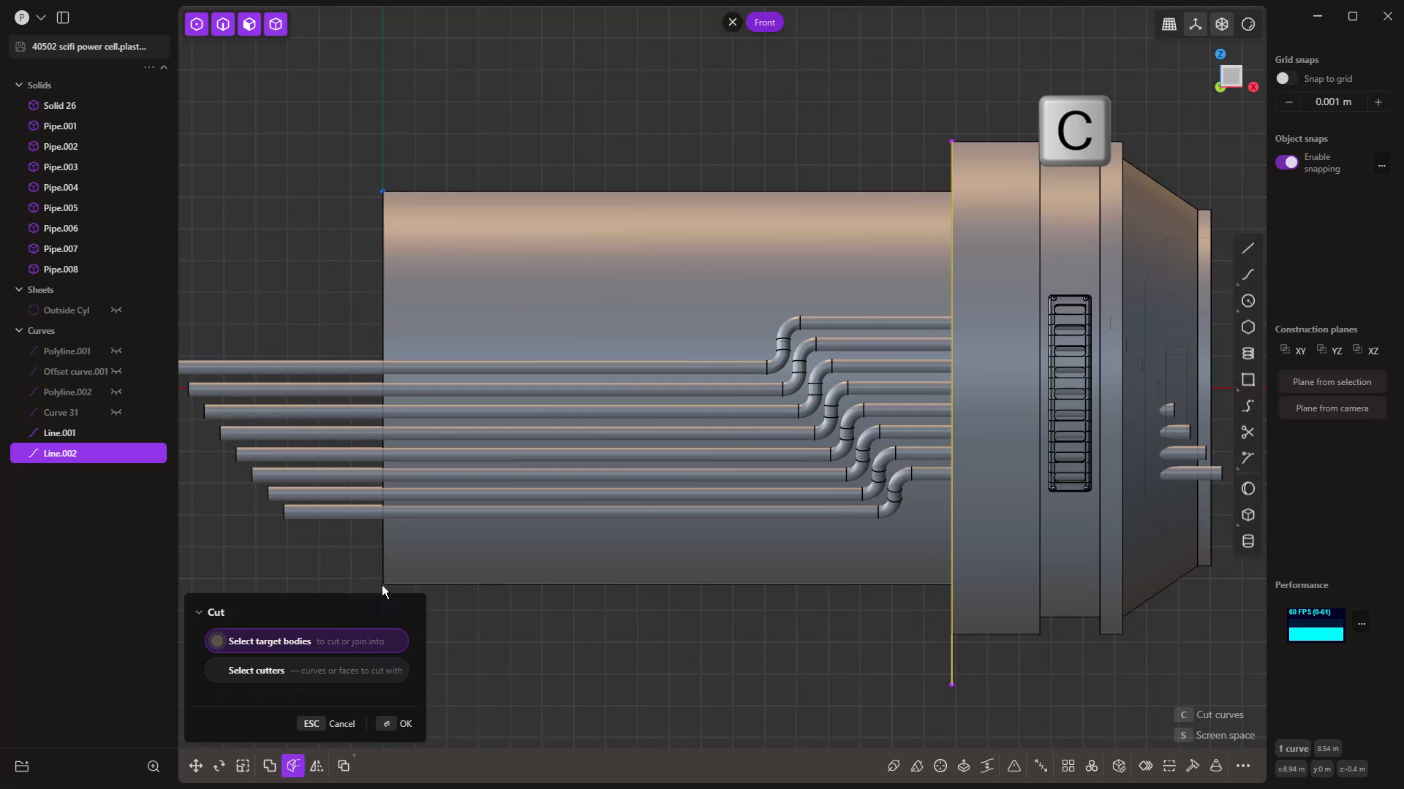
pyautogui.moveTo(320, 568); pyautogui.dragTo(234, 440)
pyautogui.press('Return')
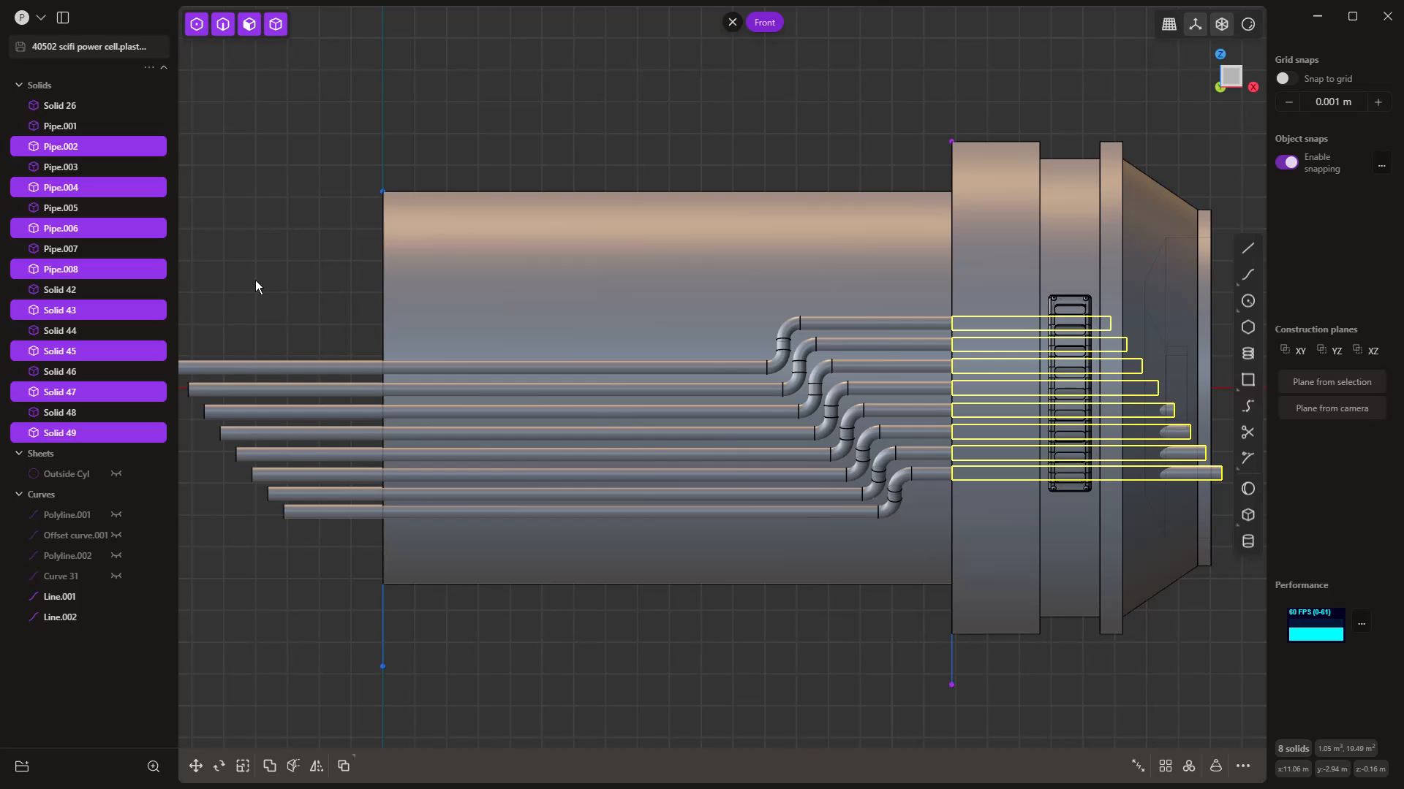
pyautogui.press('Delete')
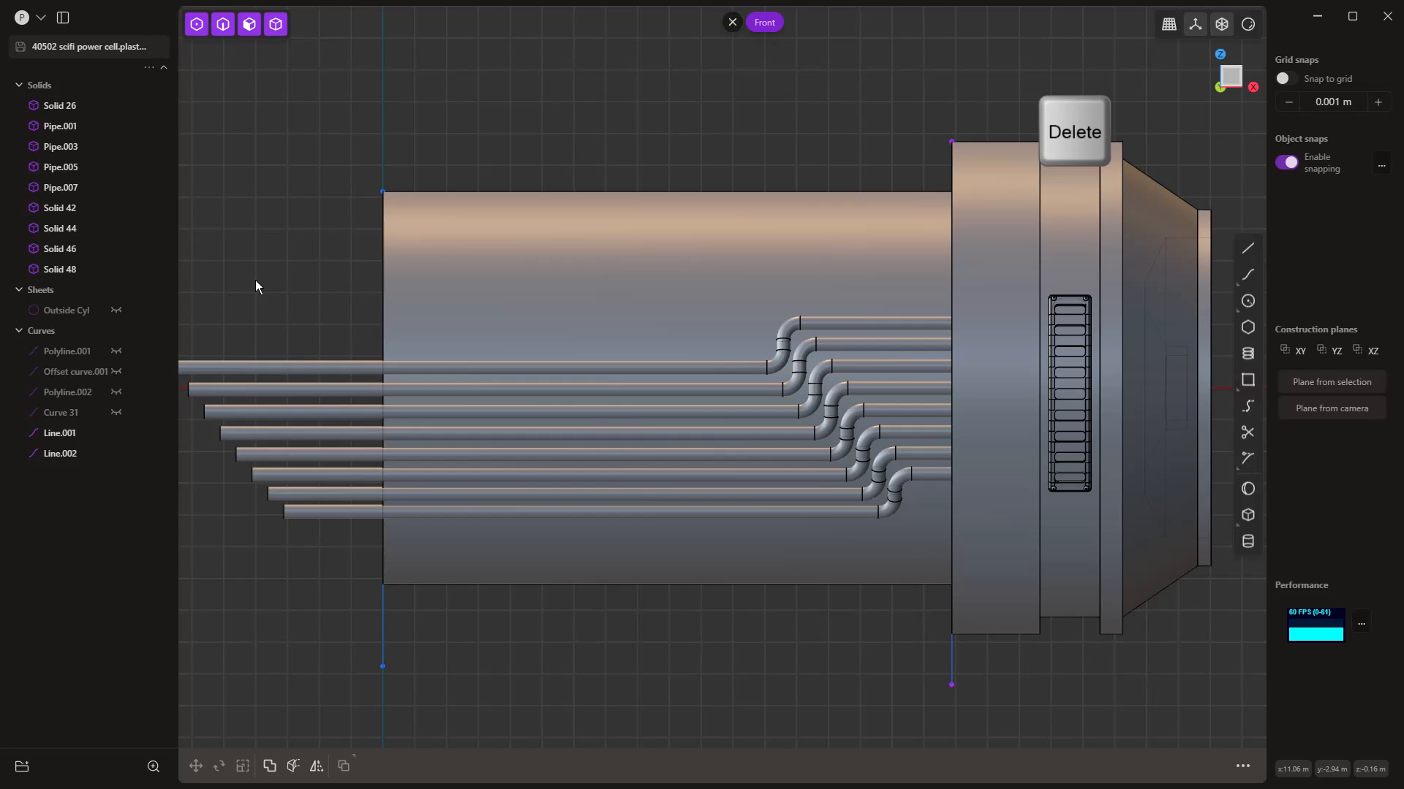
# Step: Cut the eight pipes with the line at the cylinder's open end and delete the pieces overhanging that end
pyautogui.click(381, 616)
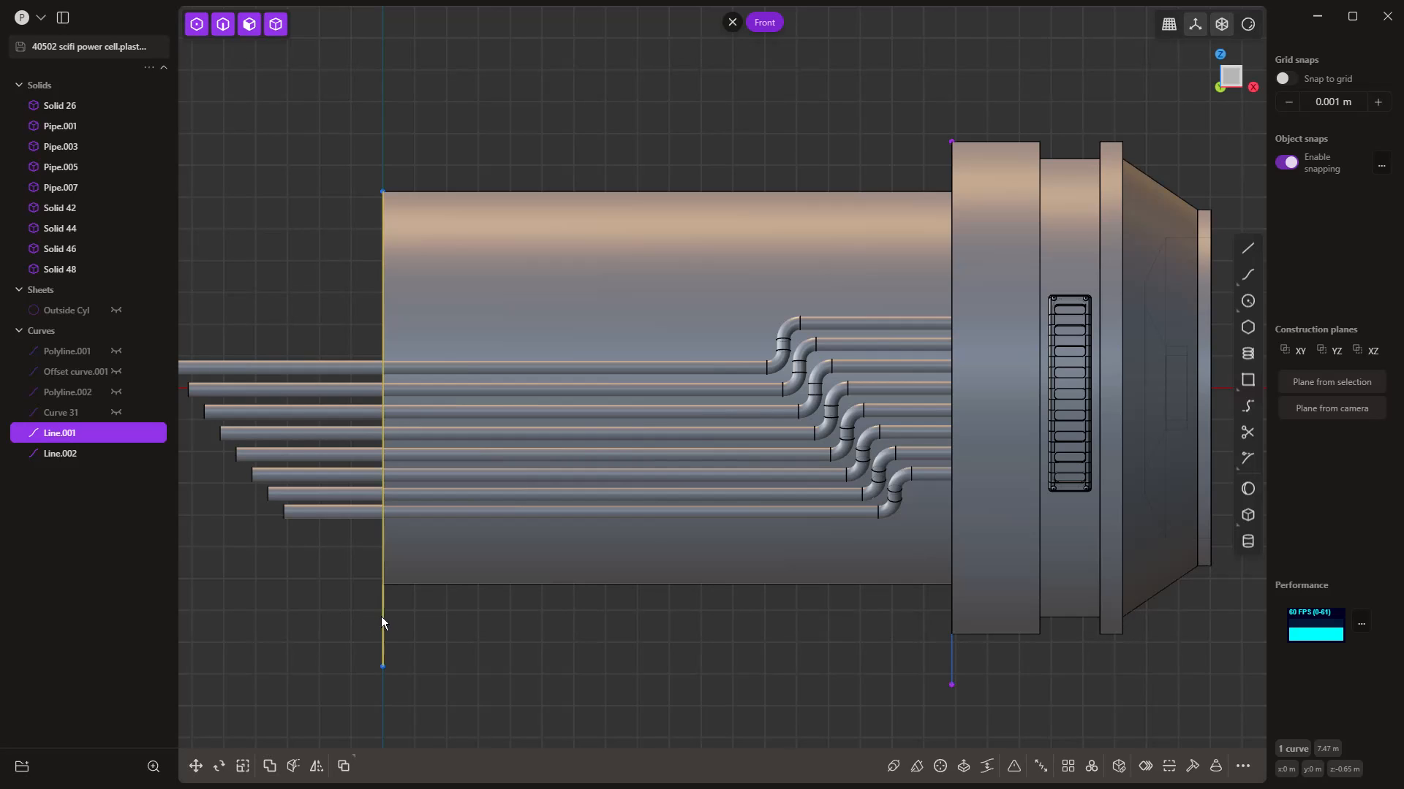
pyautogui.press('c')
pyautogui.moveTo(336, 582); pyautogui.dragTo(212, 288)
pyautogui.rightClick(213, 288)
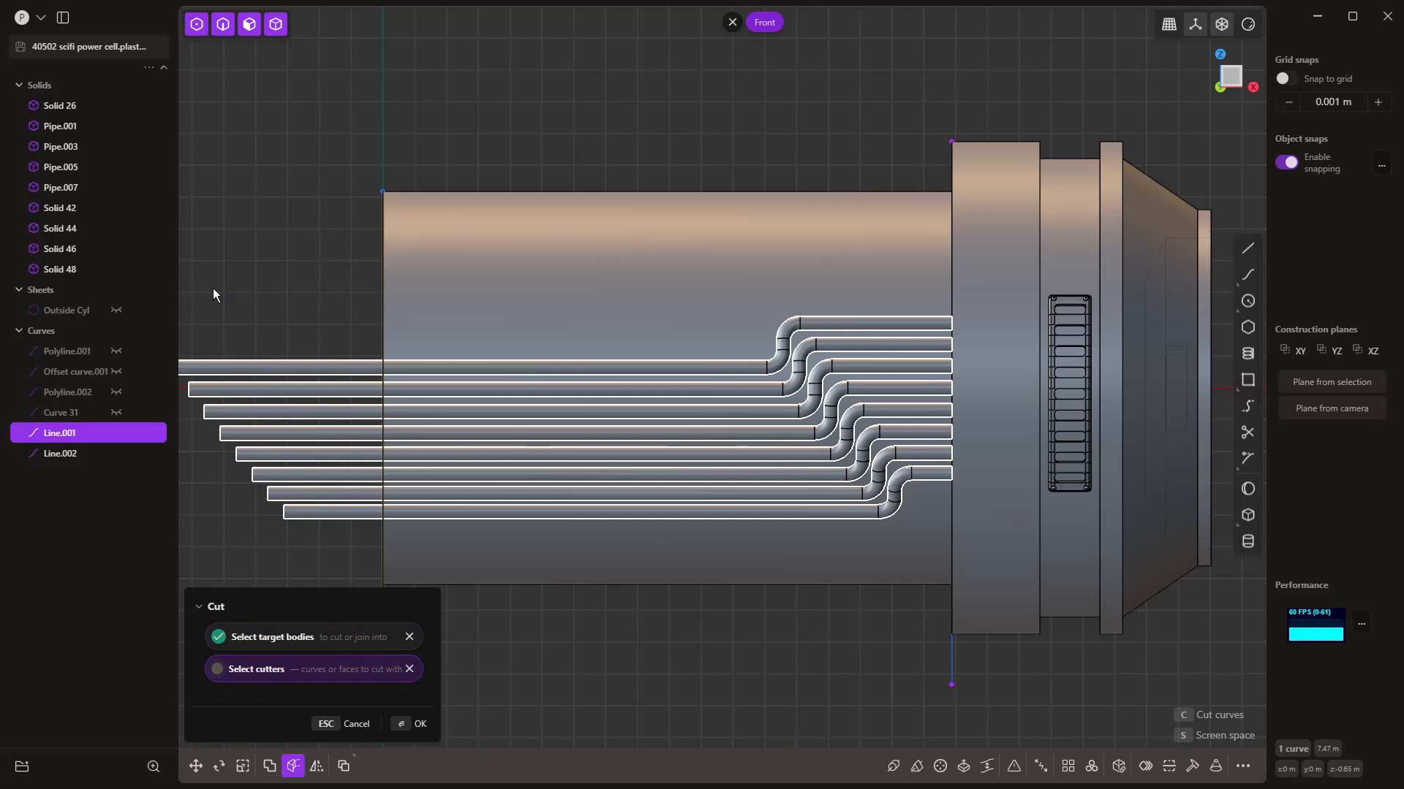
pyautogui.rightClick(213, 288)
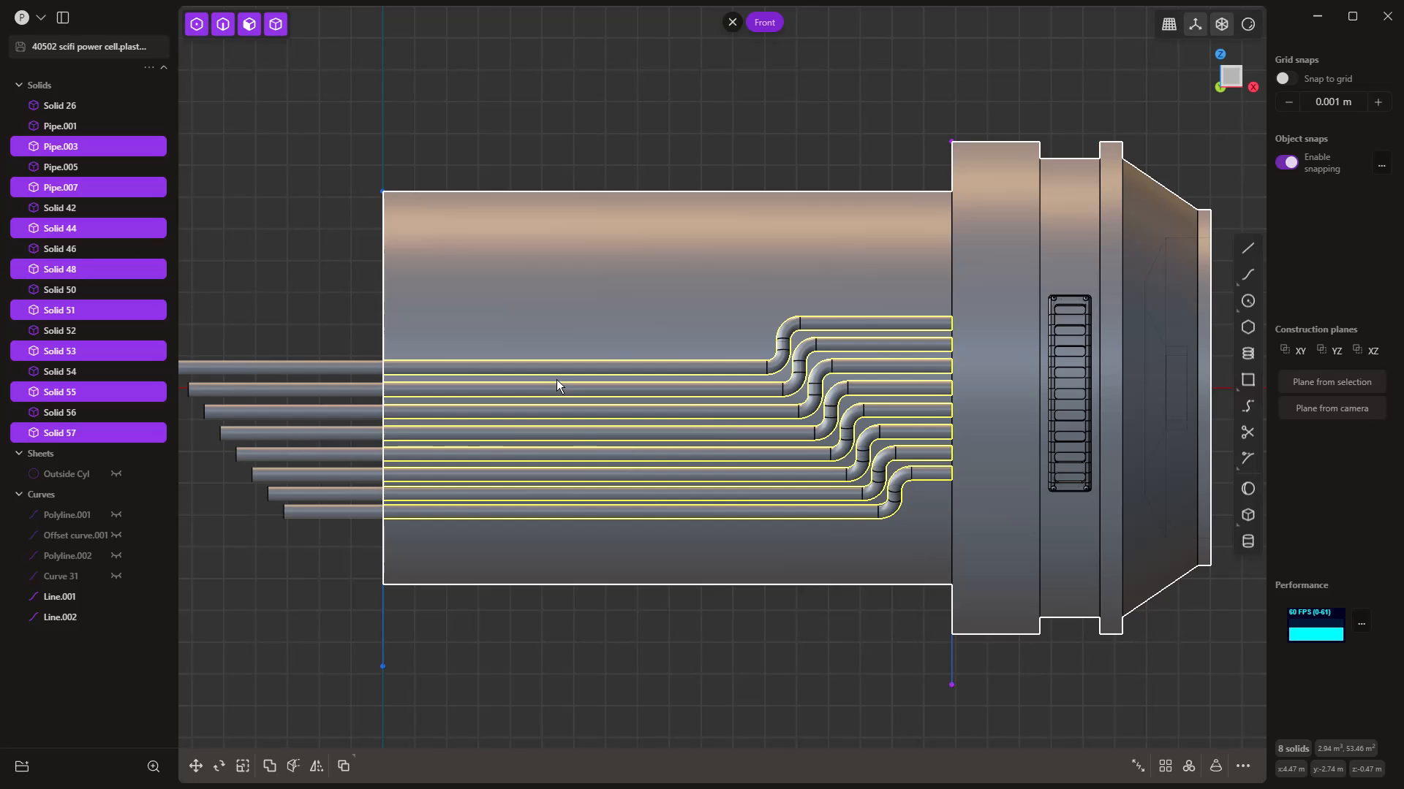
pyautogui.moveTo(344, 573); pyautogui.dragTo(196, 281)
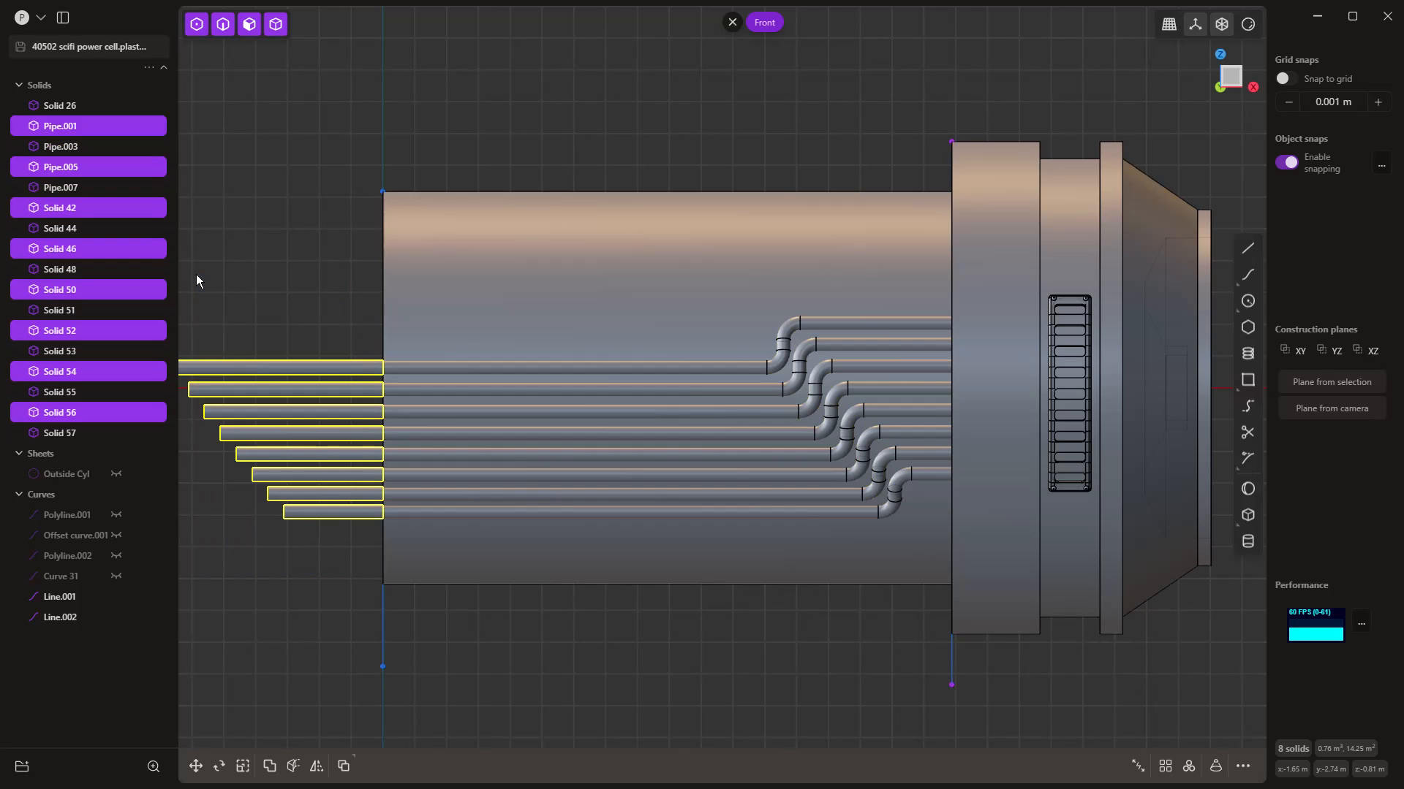
pyautogui.press('Delete')
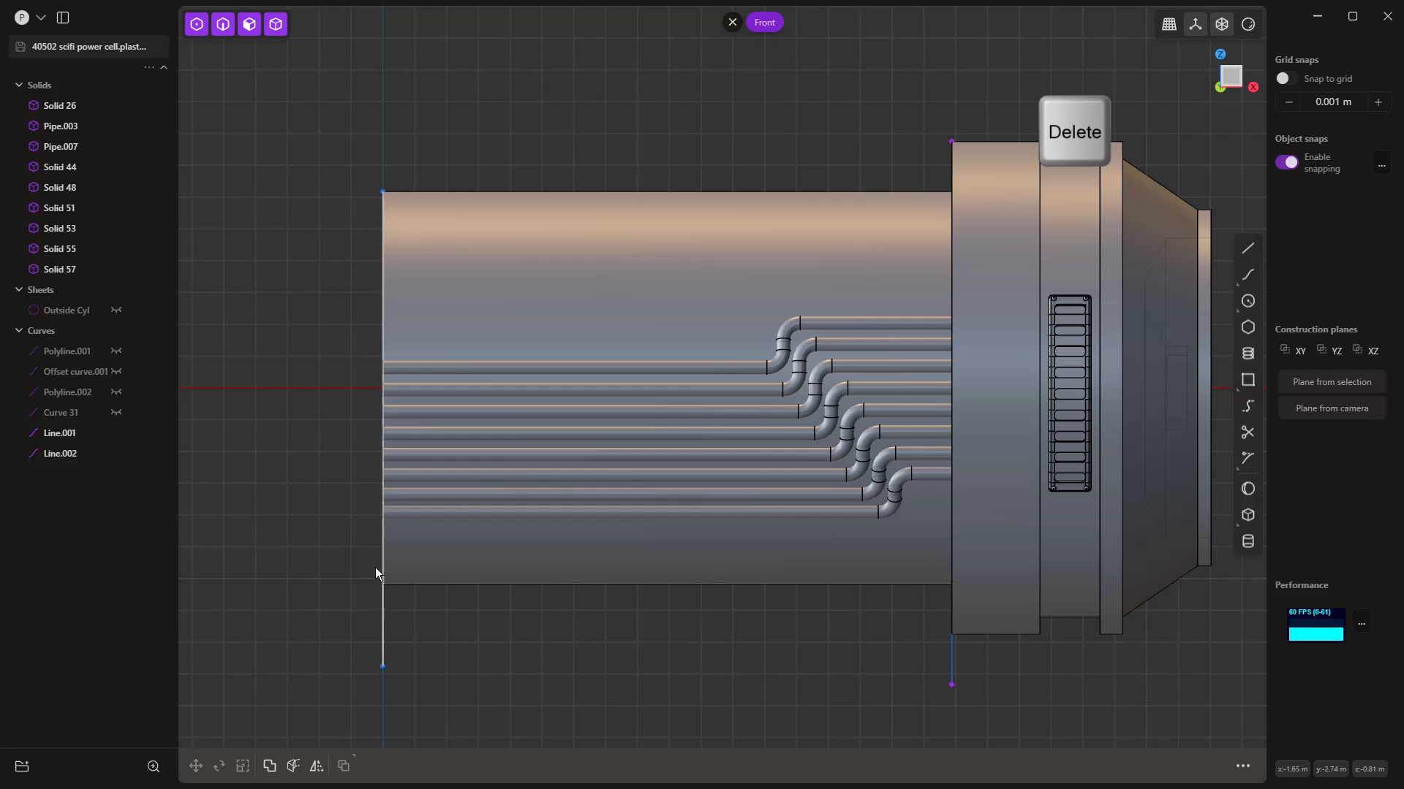
# Step: Delete the two vertical cutting lines at the cylinder's open end and at the collar
pyautogui.click(381, 603)
pyautogui.press('Delete')
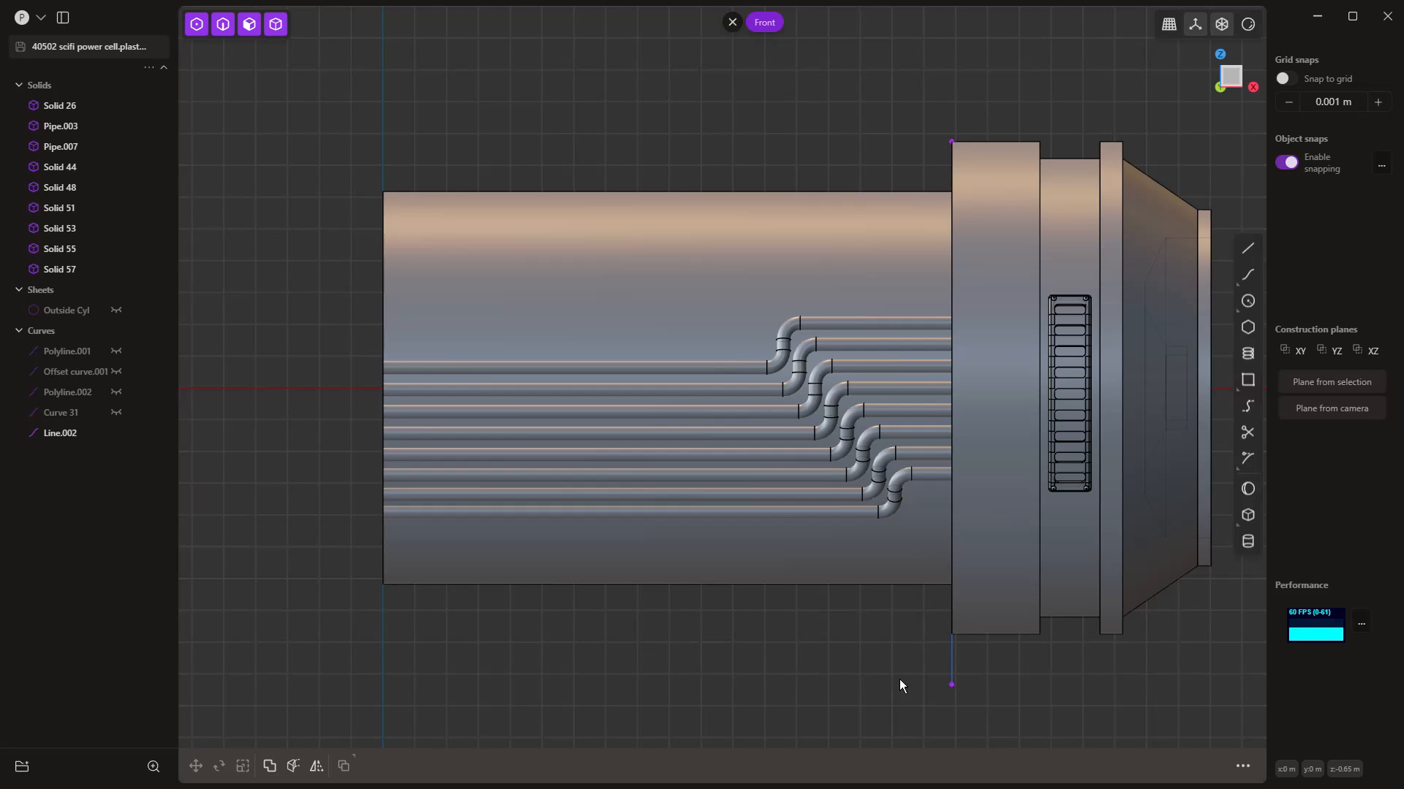
pyautogui.click(948, 662)
pyautogui.press('Delete')
# Step: Rotate all eight trimmed pipes 15 degrees about the X axis, with the pivot at the power cell's central hub
pyautogui.moveTo(636, 678); pyautogui.dragTo(700, 691, button='middle')
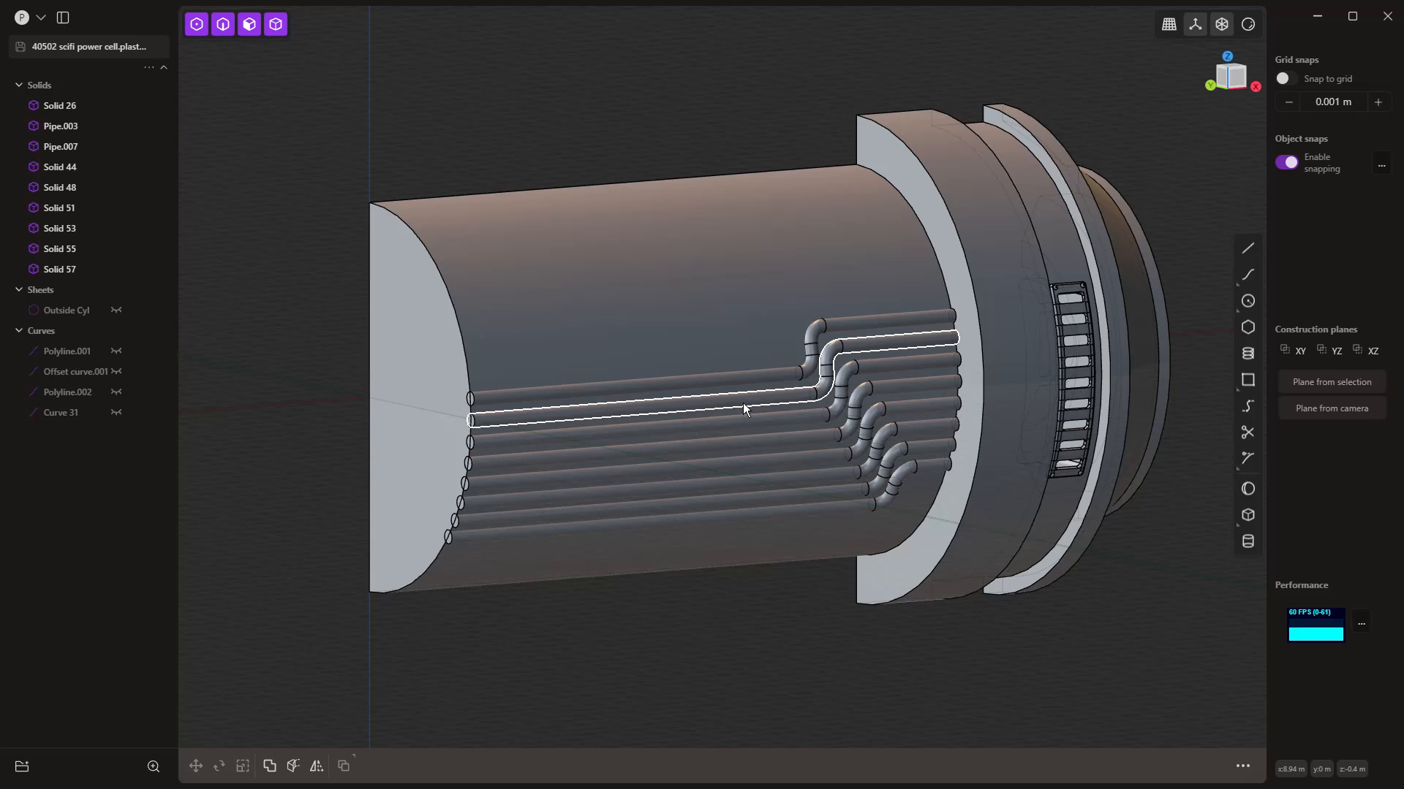
pyautogui.click(507, 401)
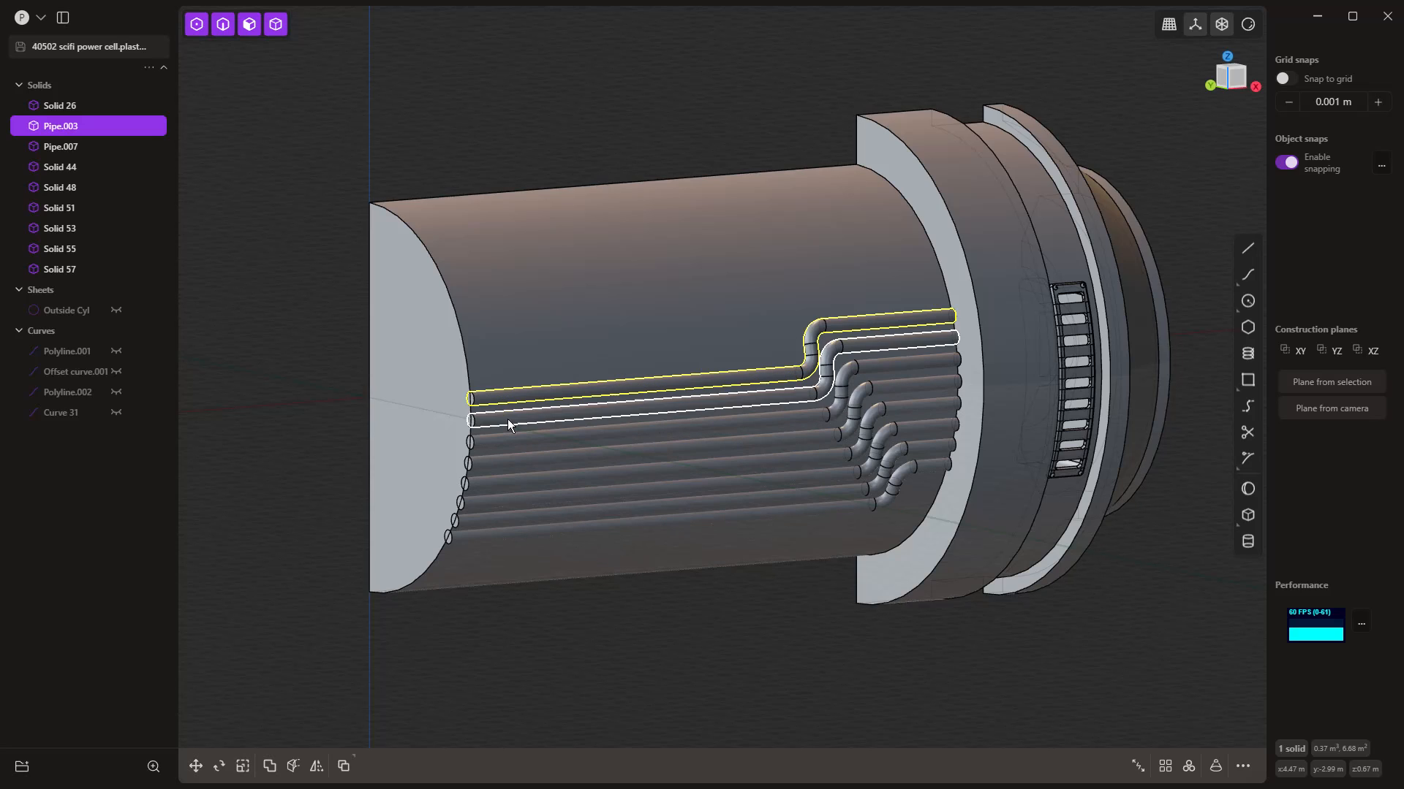
pyautogui.click(508, 422)
pyautogui.click(511, 443)
pyautogui.click(511, 461)
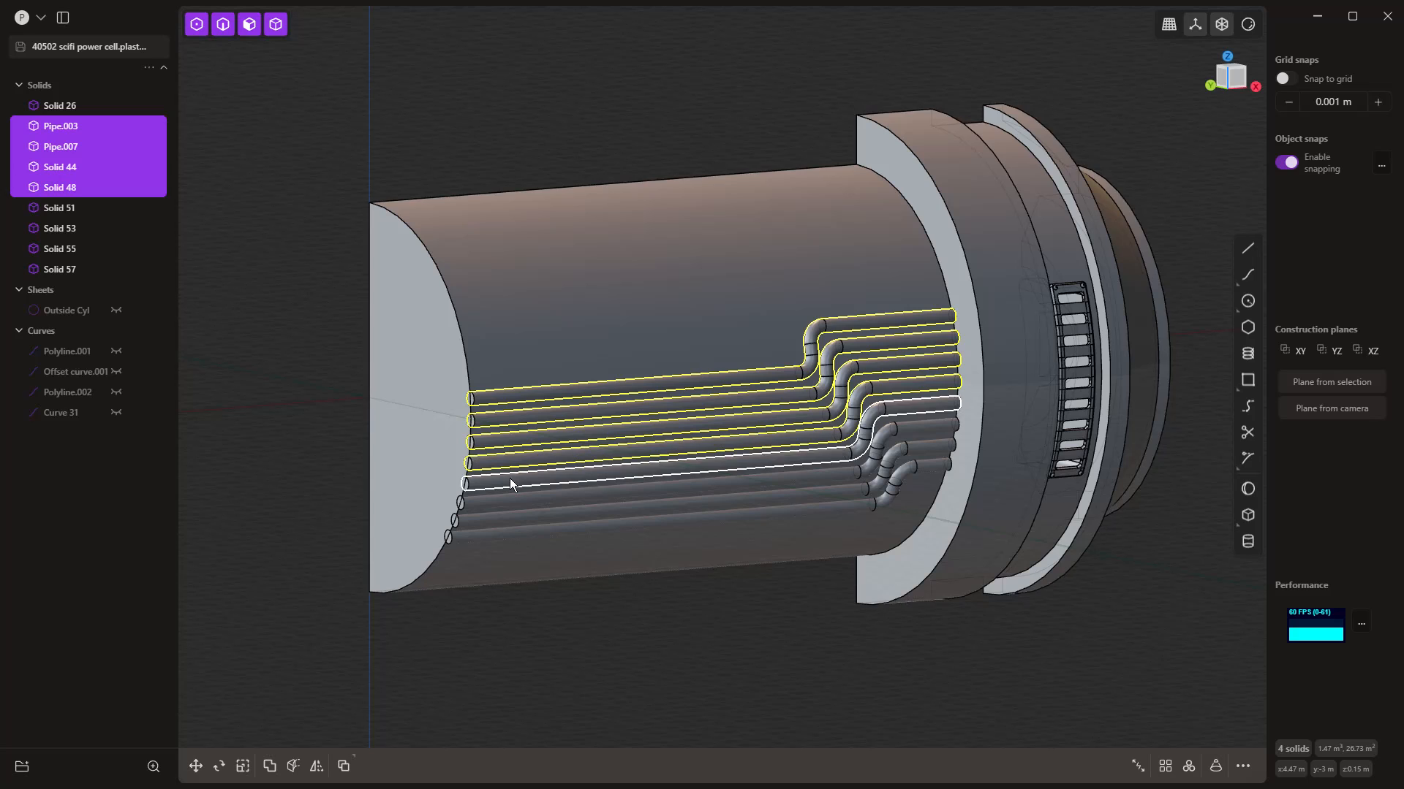
pyautogui.click(510, 481)
pyautogui.click(508, 502)
pyautogui.click(508, 520)
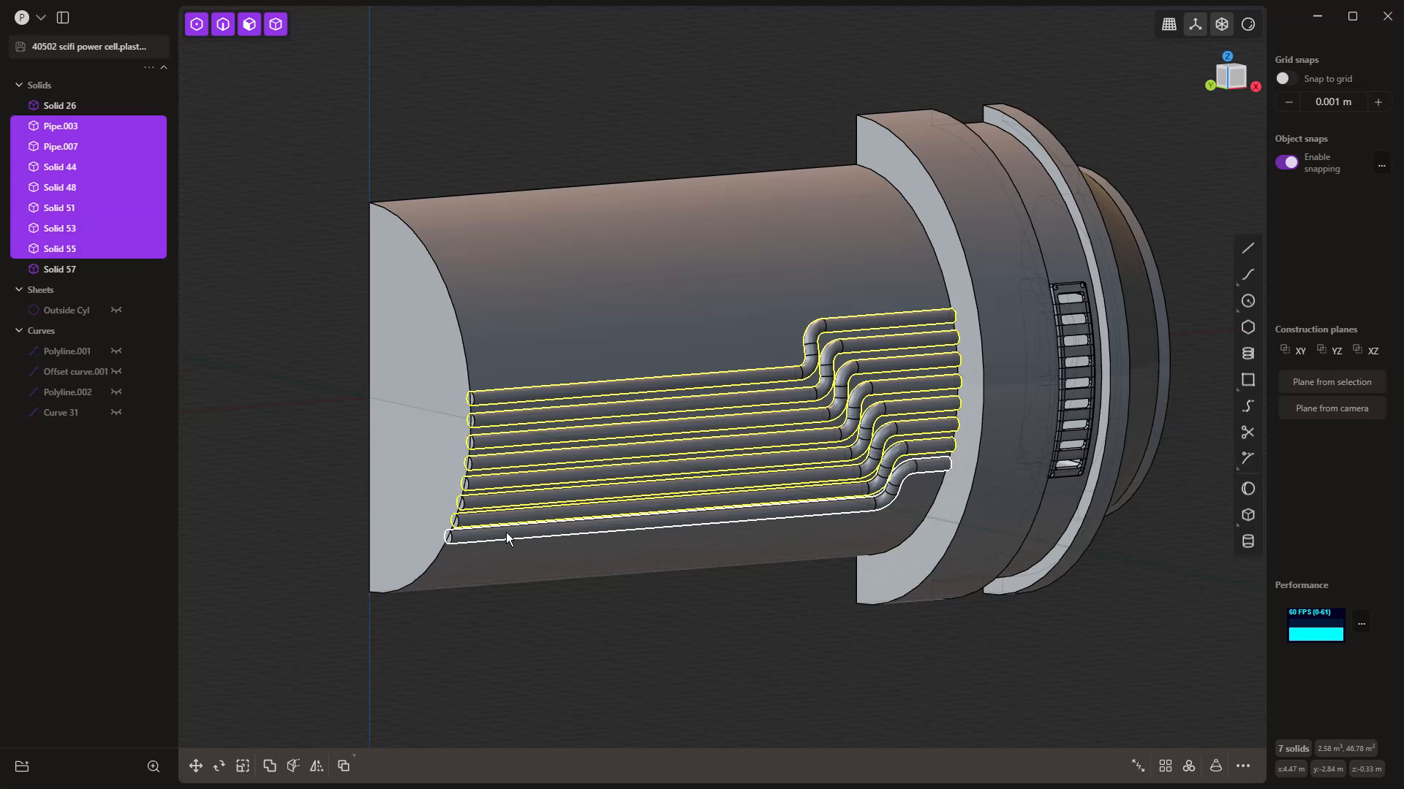
pyautogui.click(508, 532)
pyautogui.press('1')
pyautogui.moveTo(955, 535); pyautogui.dragTo(784, 570, button='middle')
pyautogui.press('r')
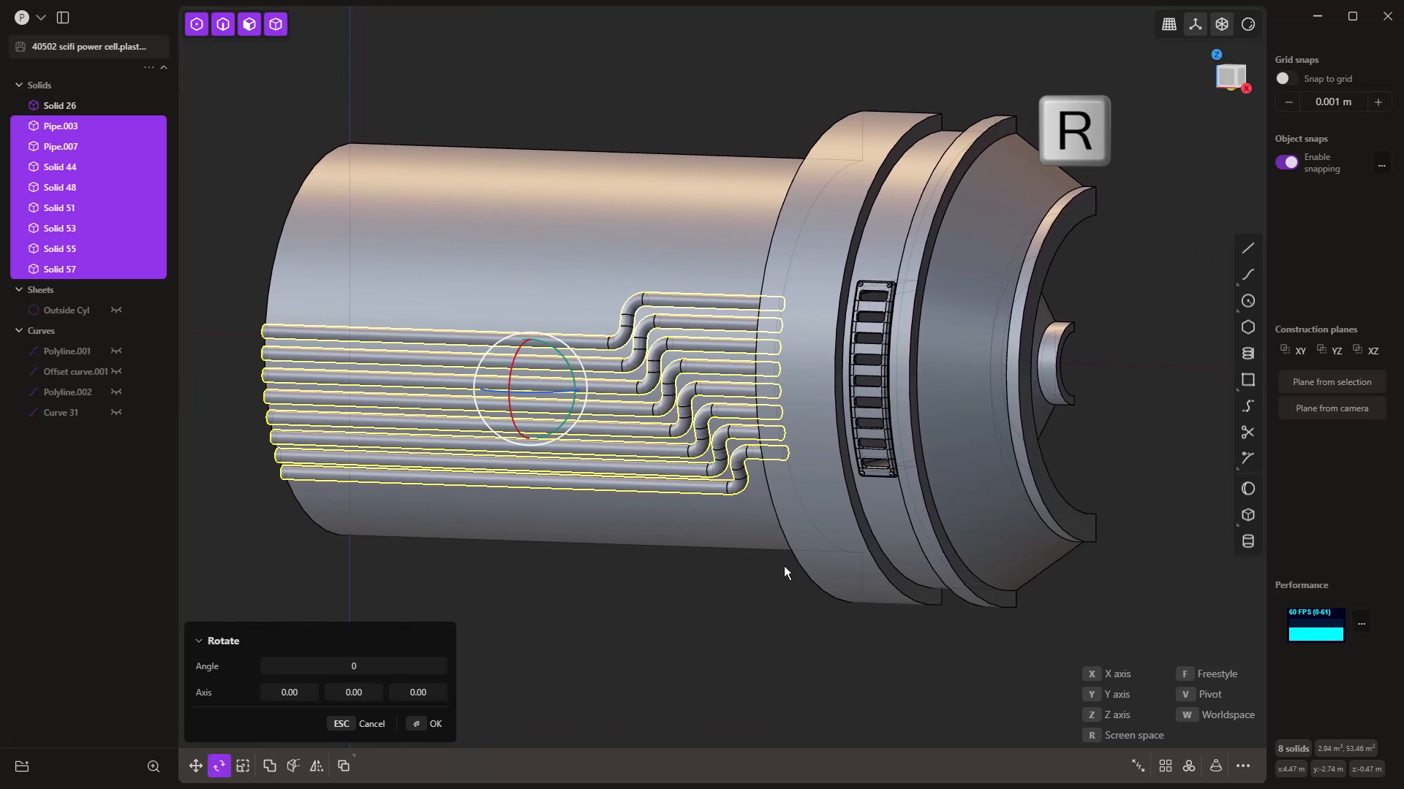
pyautogui.moveTo(1035, 452); pyautogui.dragTo(1117, 494, button='middle')
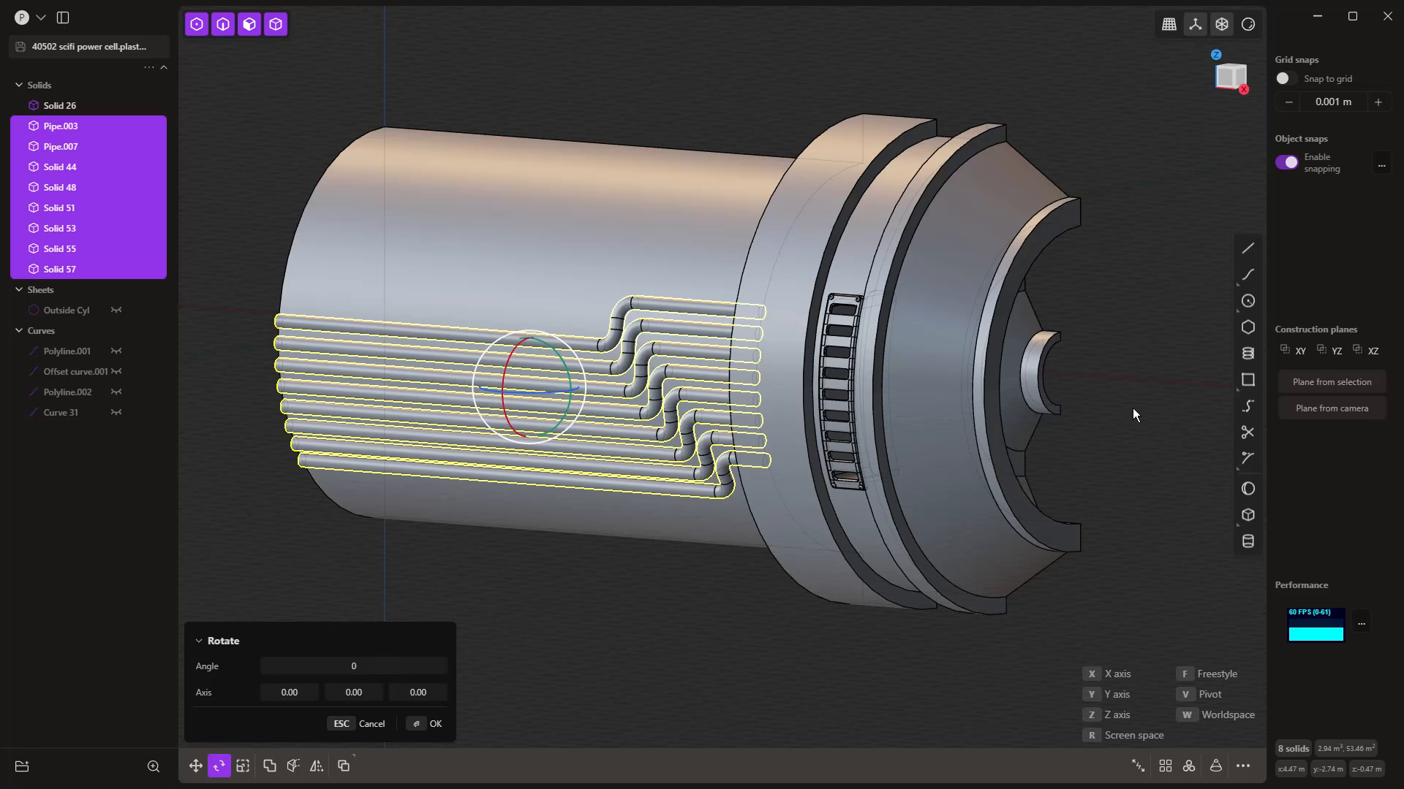
pyautogui.press('v')
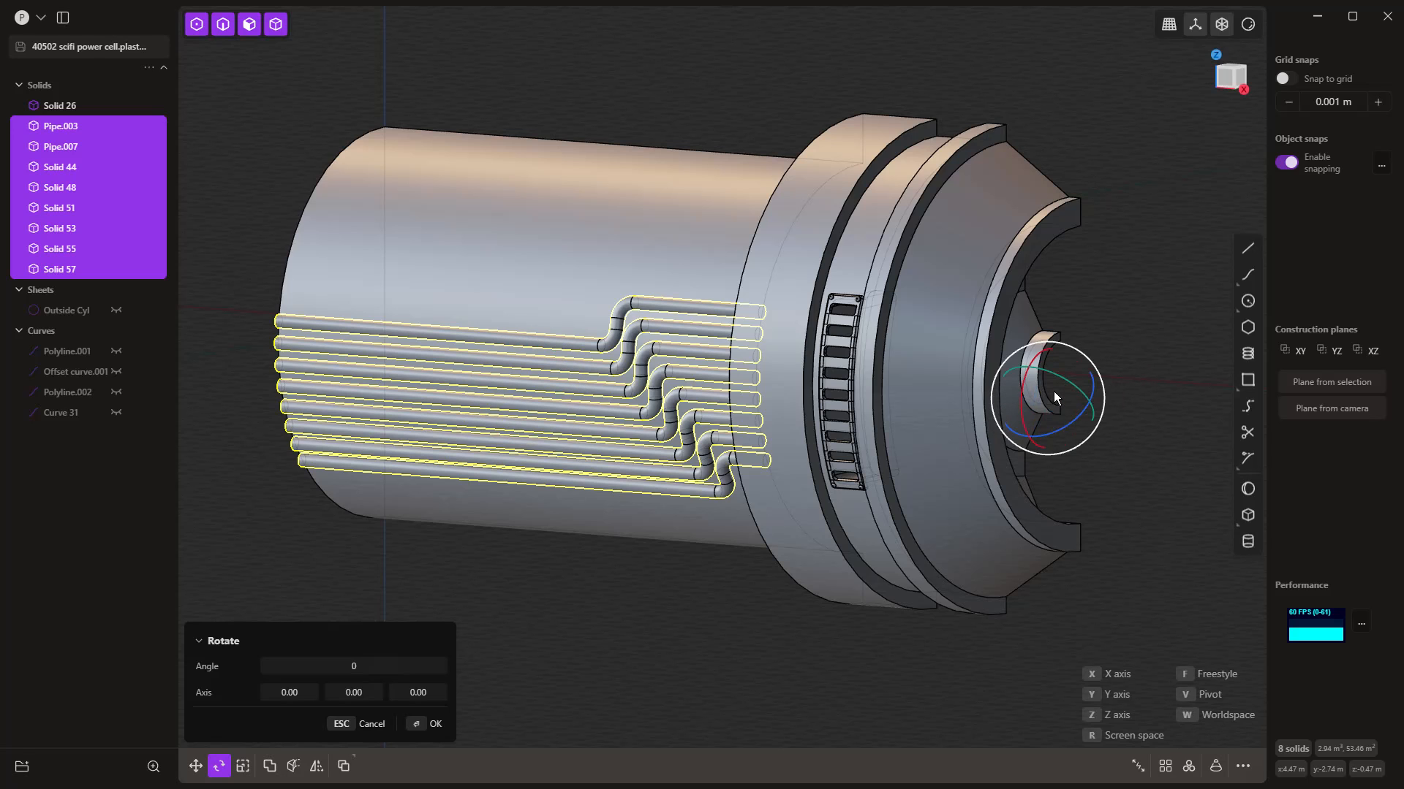
pyautogui.moveTo(1054, 392); pyautogui.dragTo(1024, 462, button='middle')
pyautogui.press('x')
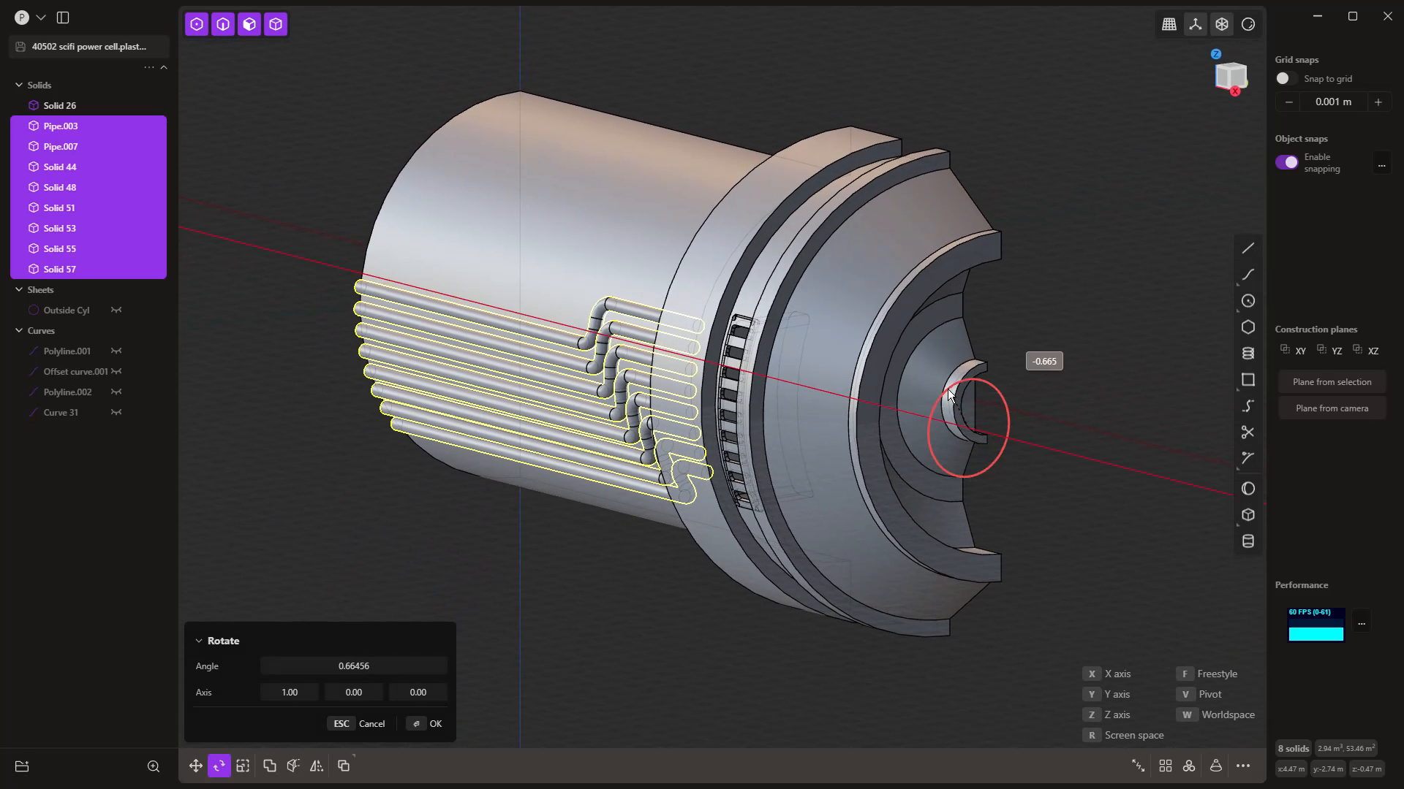
pyautogui.moveTo(945, 401); pyautogui.dragTo(867, 441, button='middle')
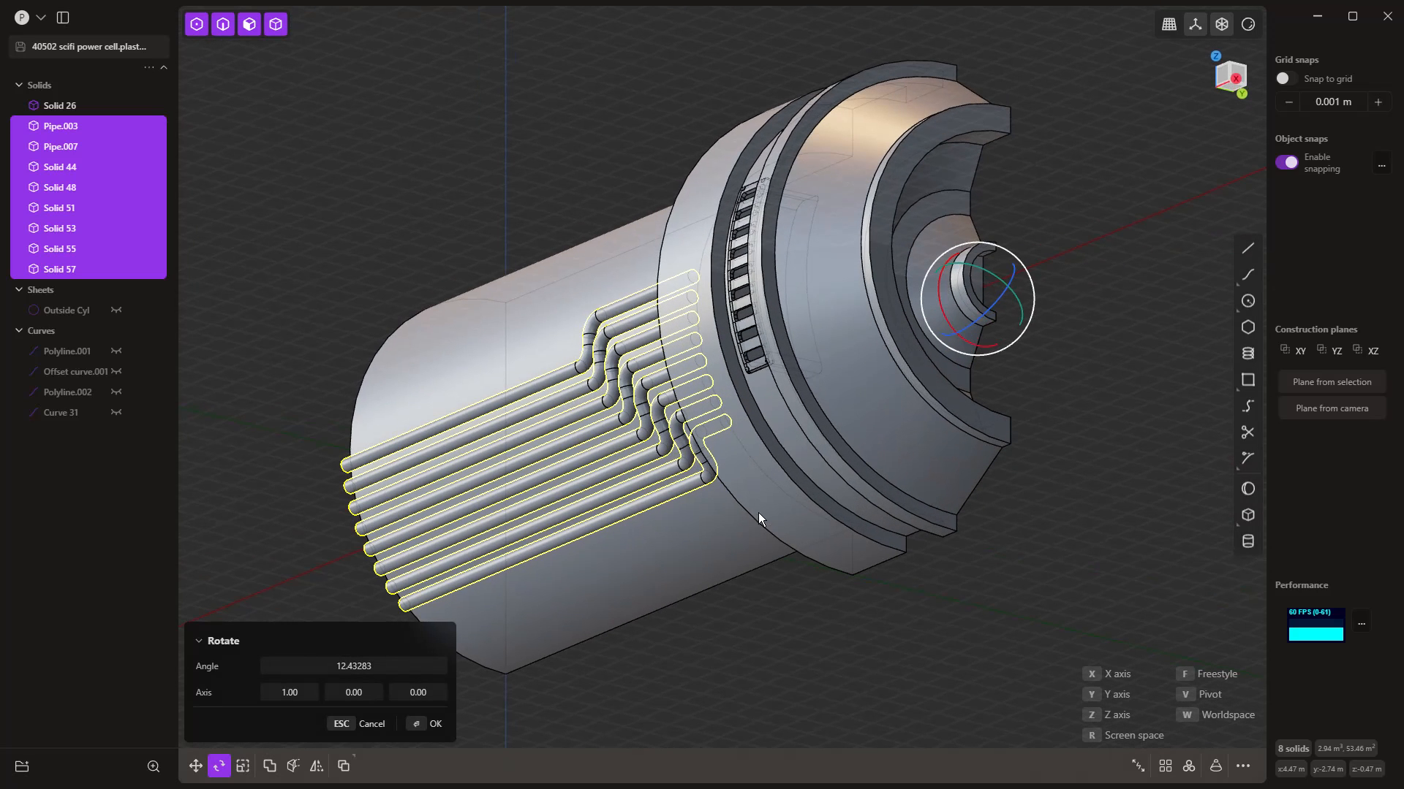
pyautogui.moveTo(938, 301); pyautogui.dragTo(940, 308)
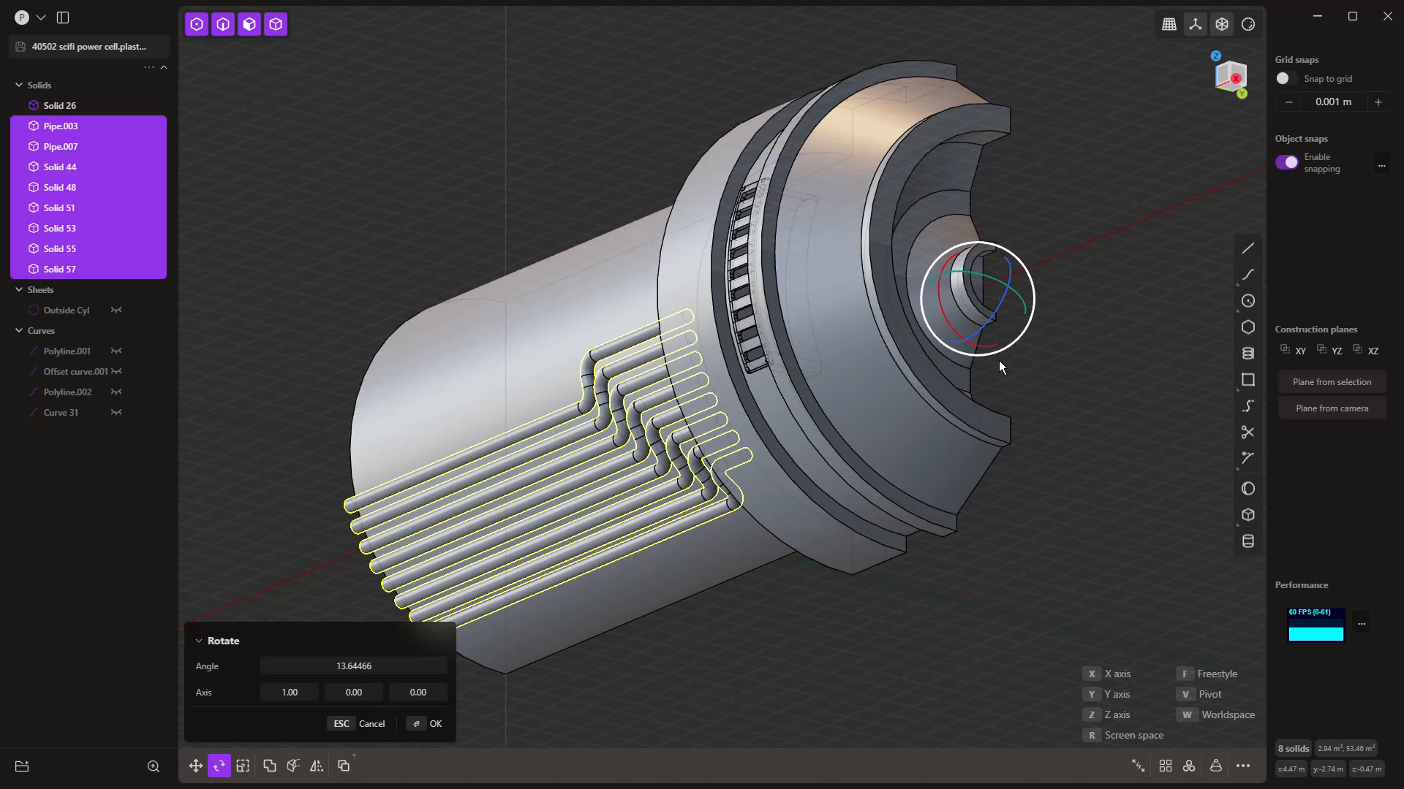
pyautogui.click(357, 665)
pyautogui.write('15')
pyautogui.press('Return')
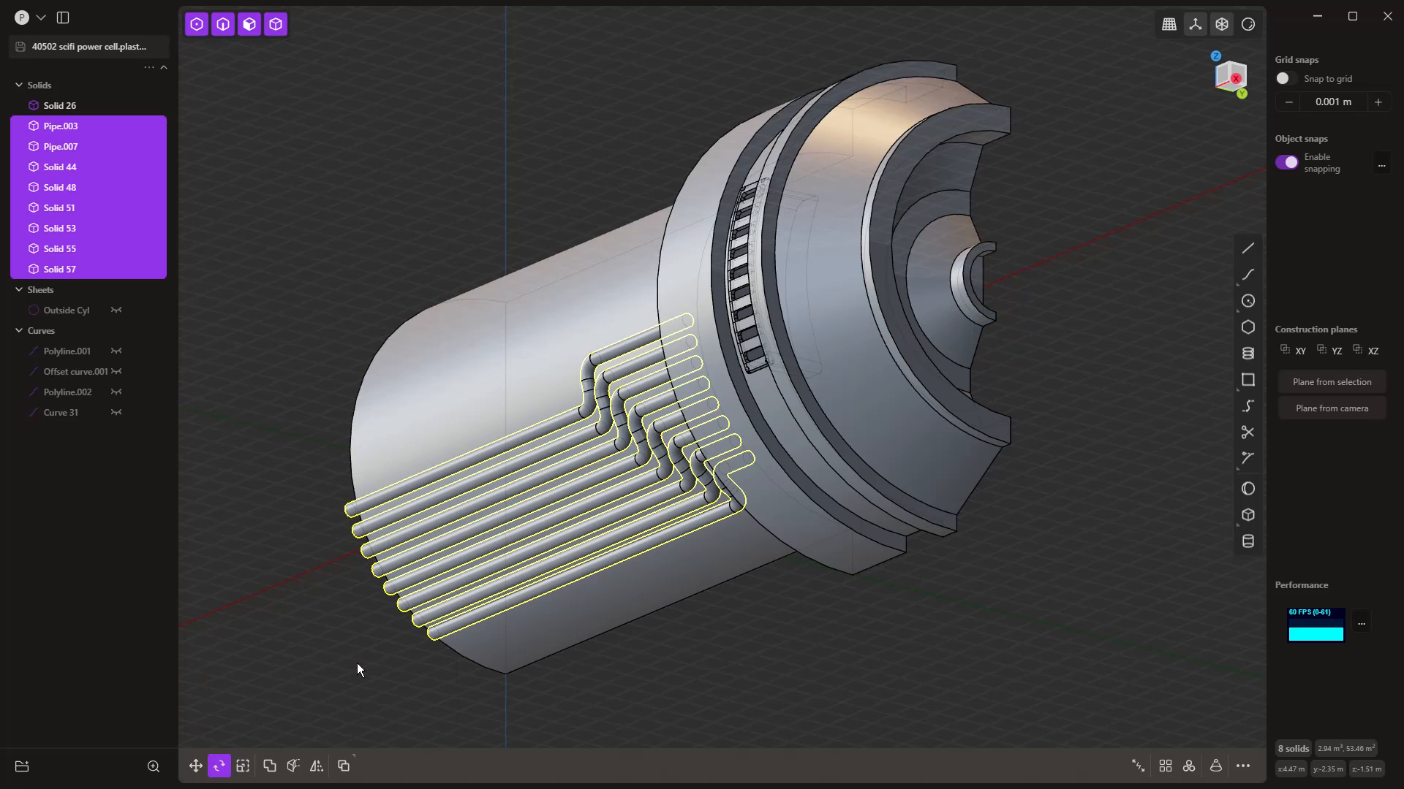
# Step: Mirror the eight pipes in the positive Z direction onto the upper half of the cylinder and clear the selection
pyautogui.scroll(-2, 660, 497)
pyautogui.press('KP_3')
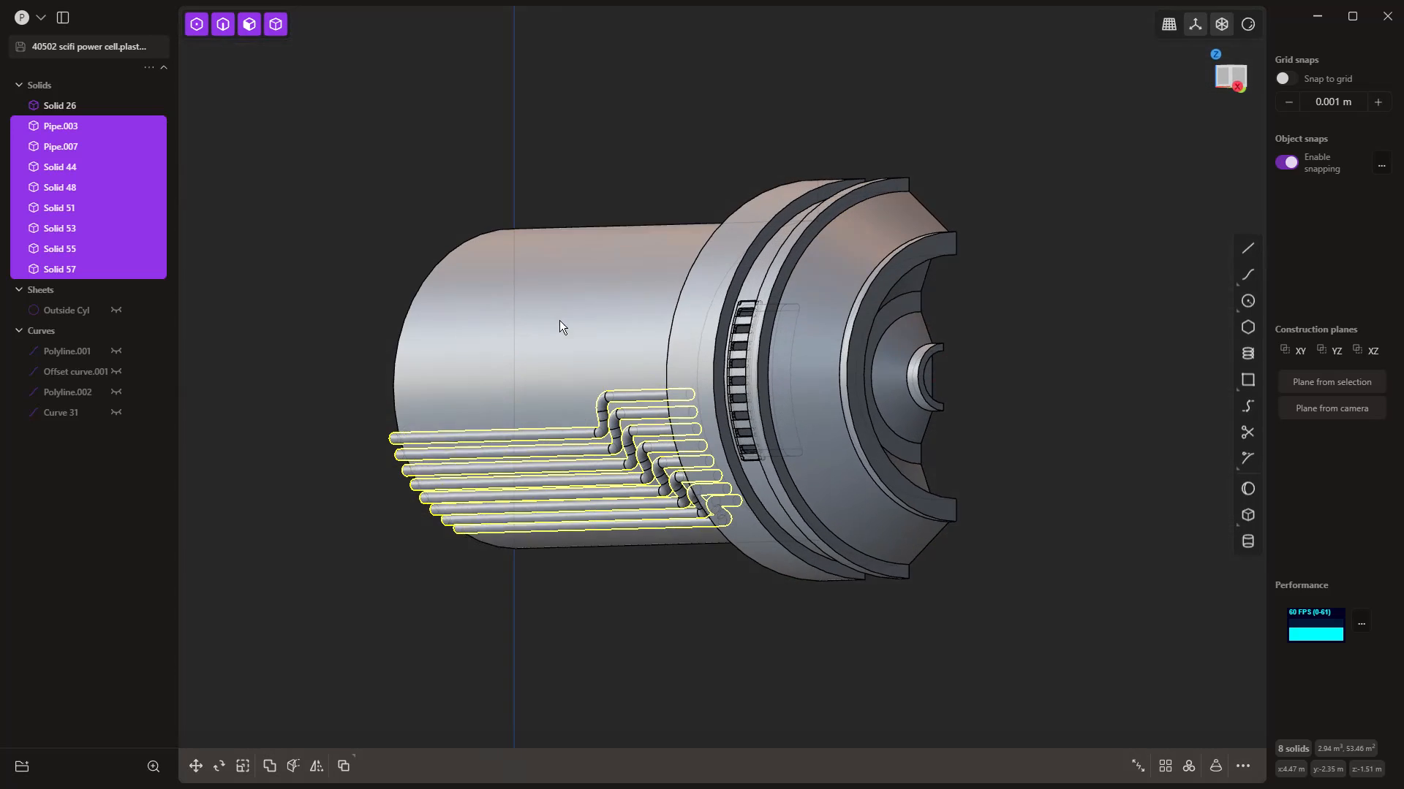
pyautogui.click(316, 766)
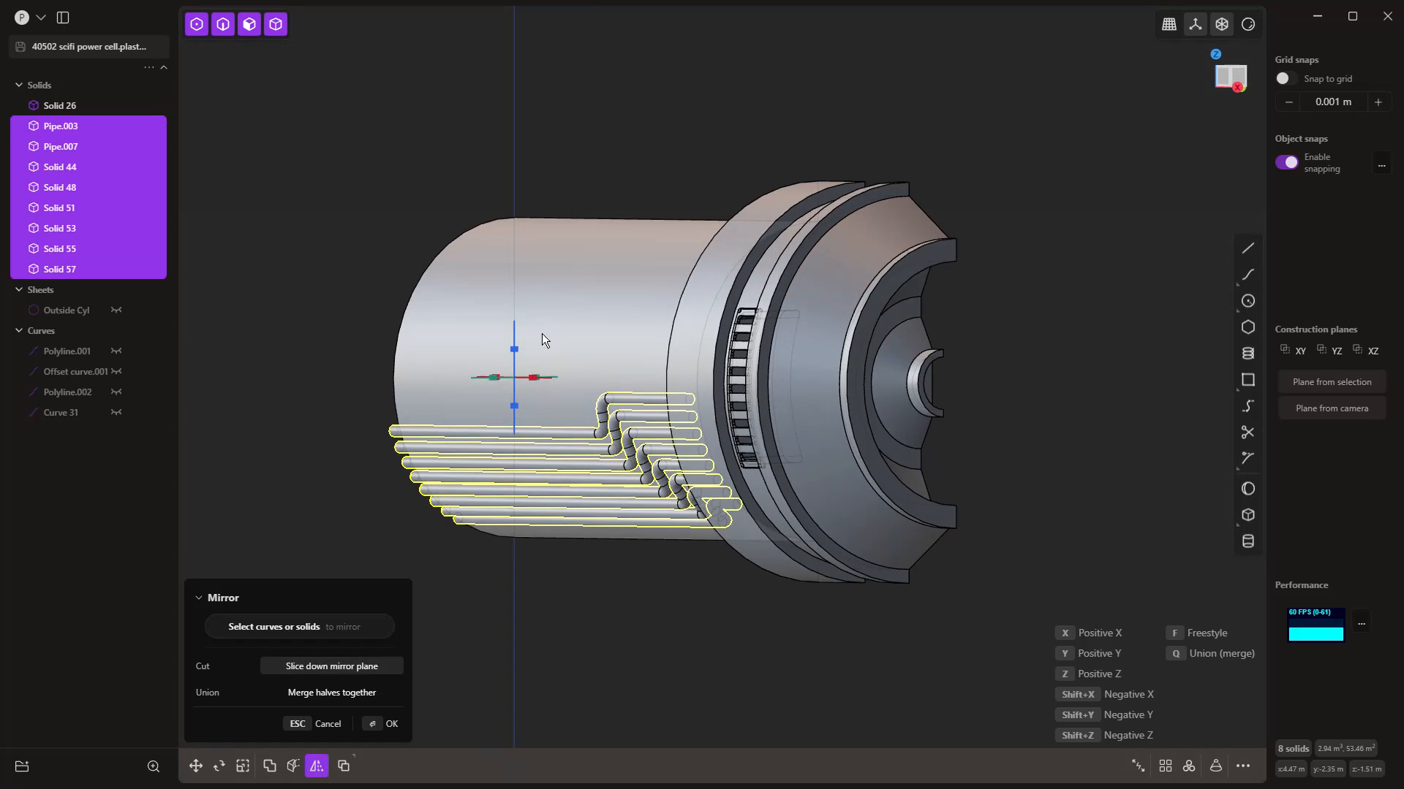
pyautogui.click(514, 349)
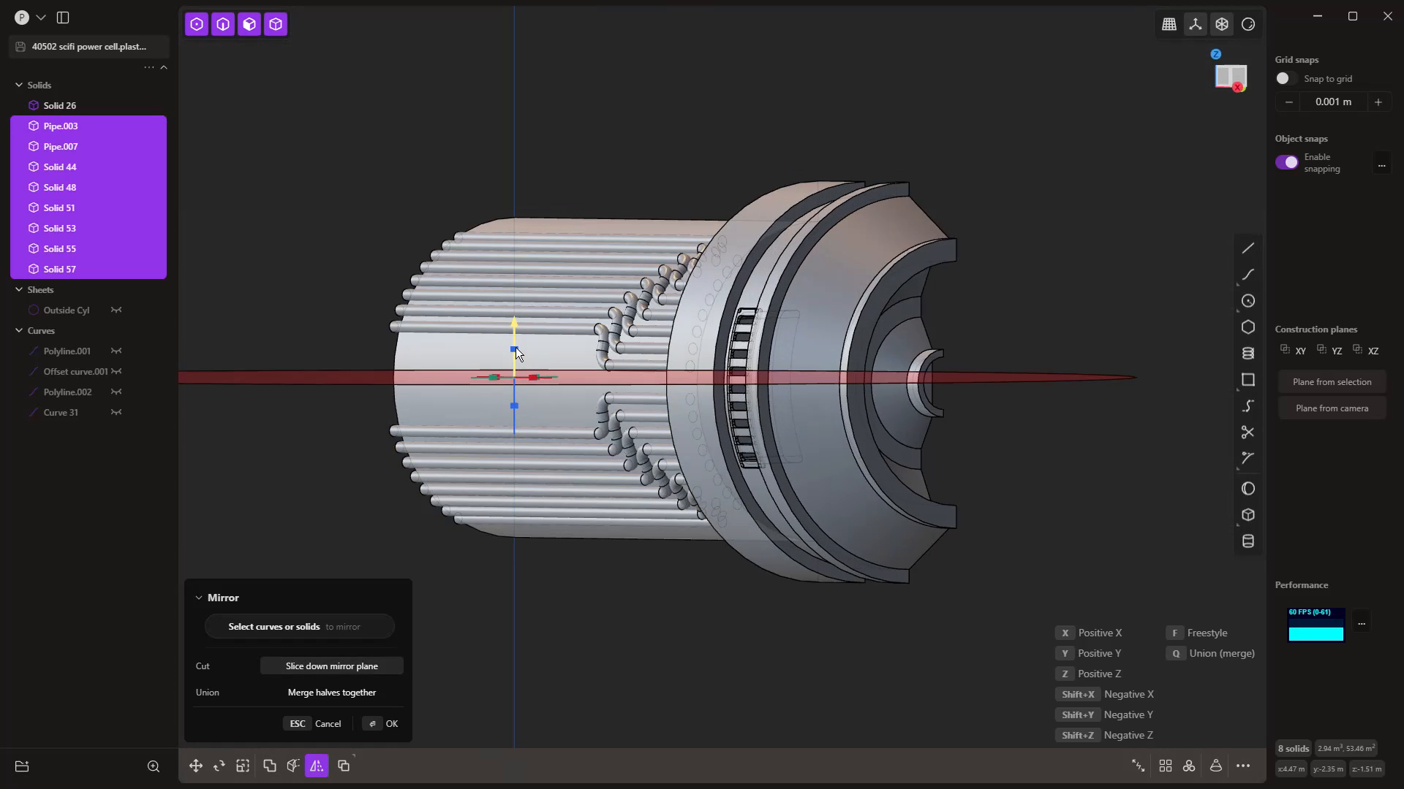
pyautogui.press('Return')
pyautogui.click(388, 170)
pyautogui.moveTo(353, 317); pyautogui.dragTo(449, 310, button='middle')
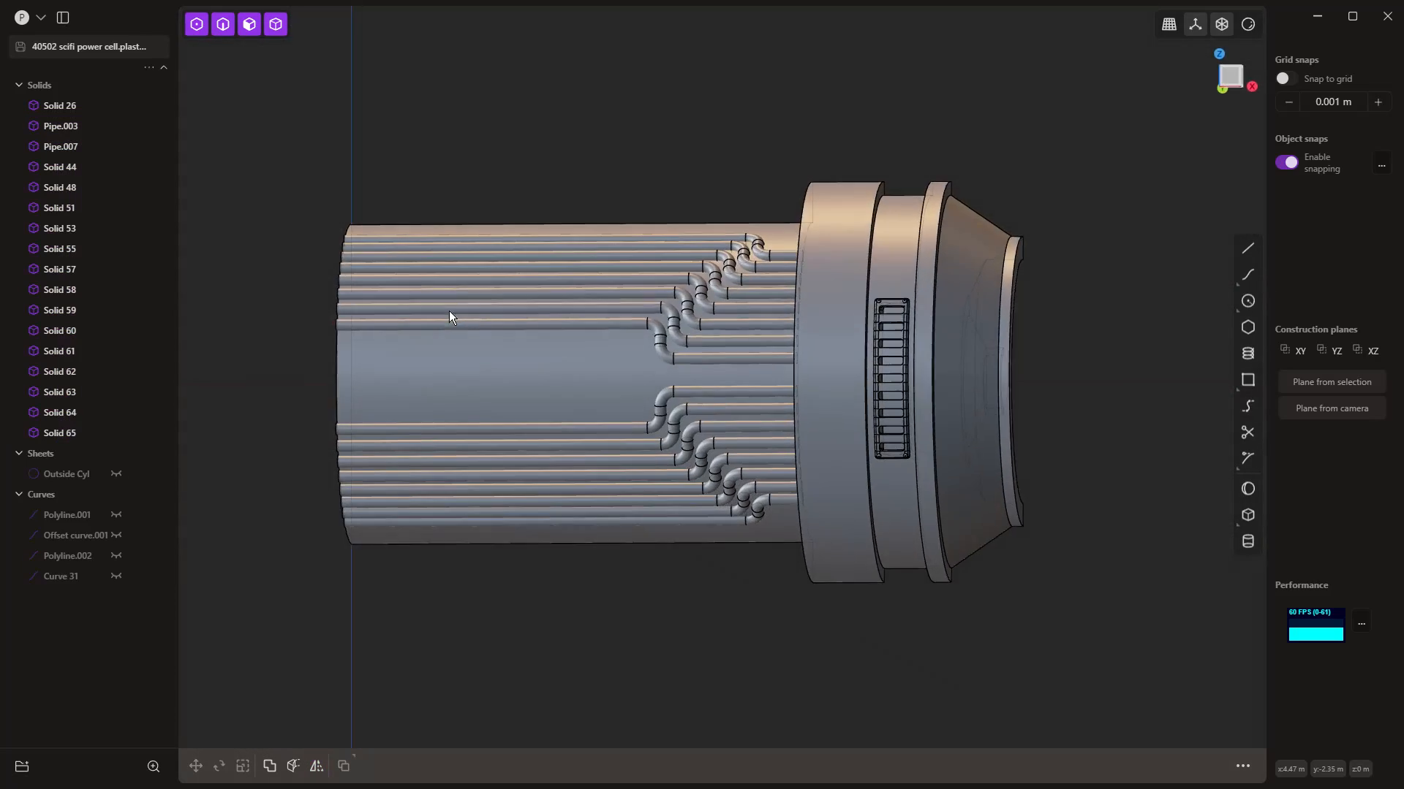
pyautogui.press('KP_1')
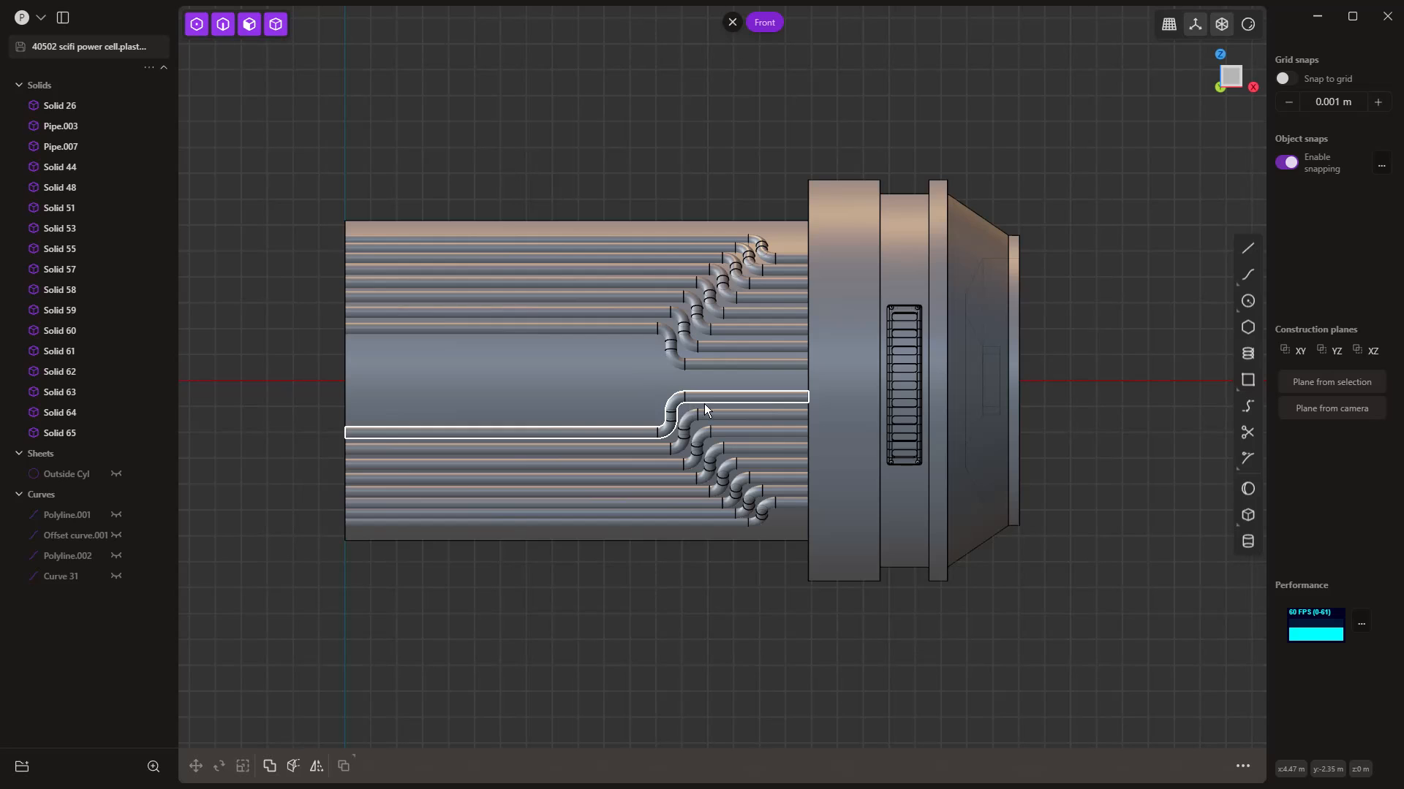
# Step: Offset the main cylinder's curved face inward beneath the pipes to a radius of about 2.73 m
pyautogui.moveTo(665, 387); pyautogui.dragTo(783, 415, button='middle')
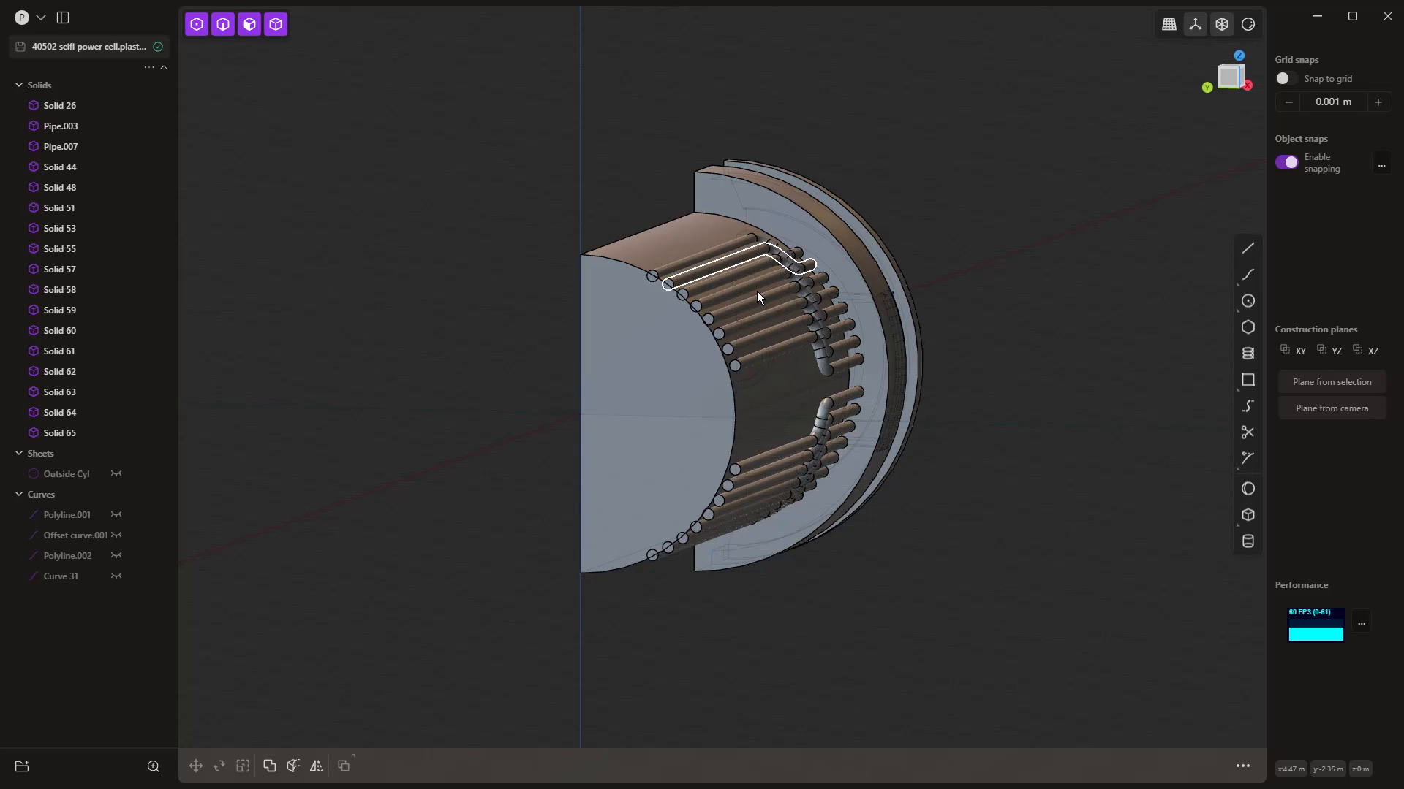
pyautogui.moveTo(757, 292); pyautogui.dragTo(794, 431, button='middle')
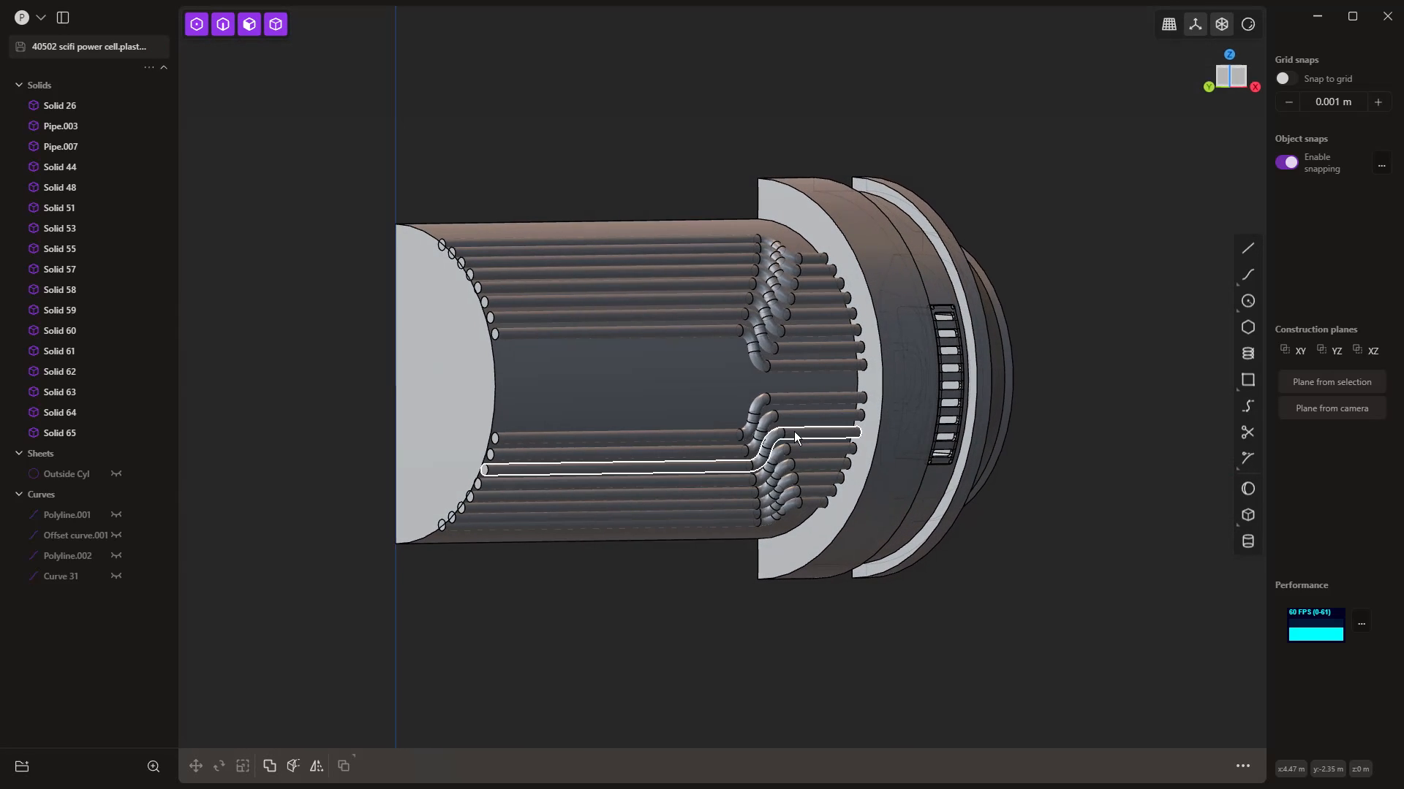
pyautogui.click(608, 361)
pyautogui.click(606, 362)
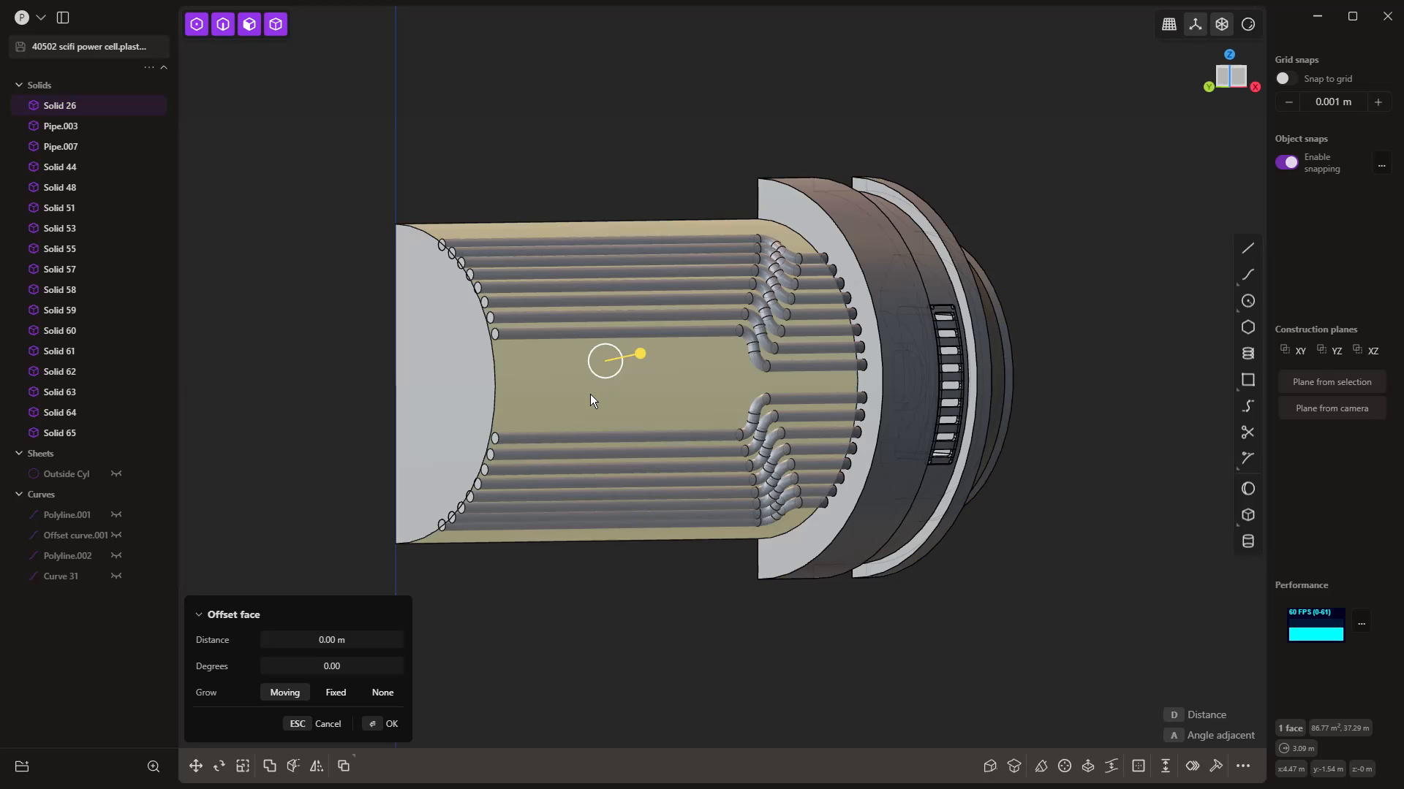
pyautogui.moveTo(594, 392); pyautogui.dragTo(664, 418, button='middle')
pyautogui.moveTo(773, 381); pyautogui.dragTo(757, 393)
pyautogui.rightClick(864, 613)
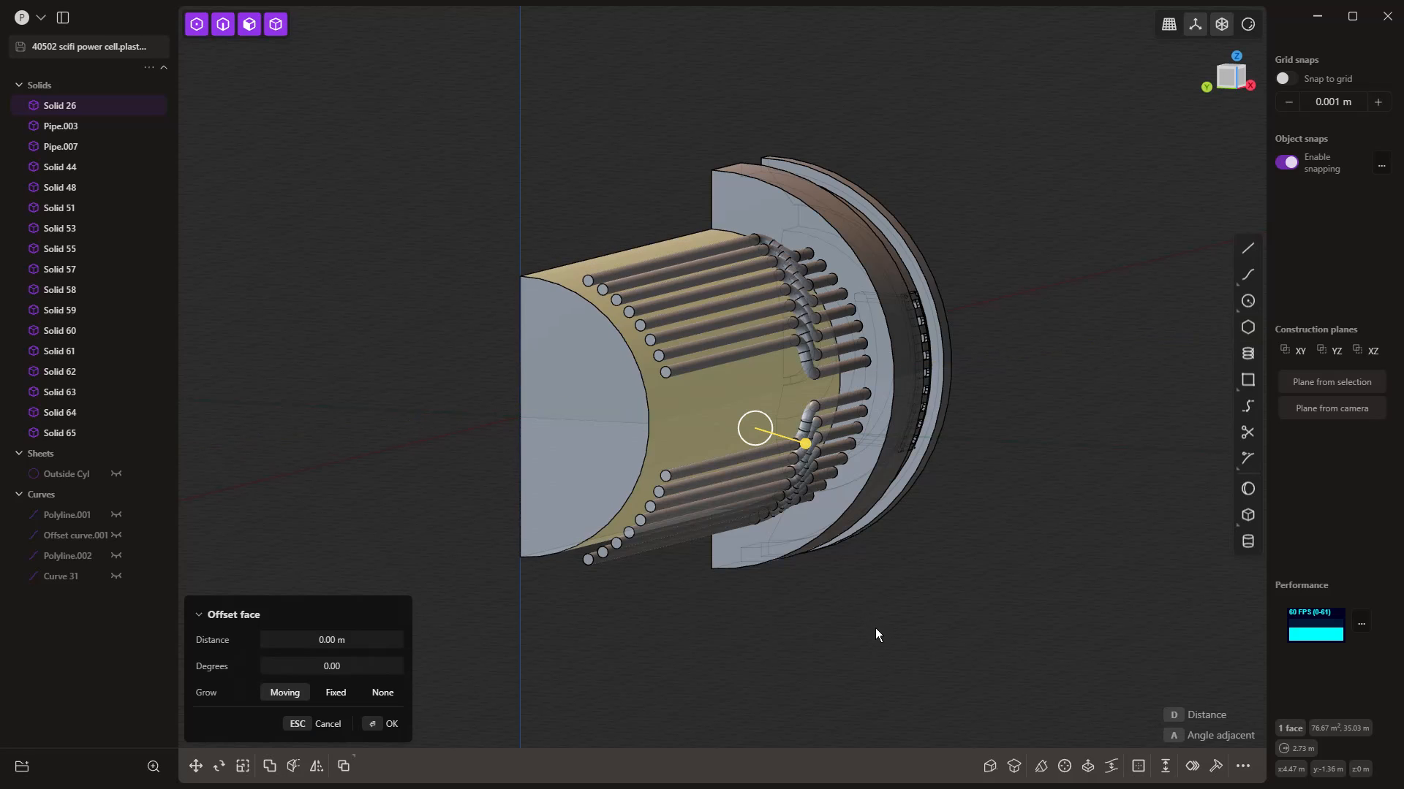
pyautogui.click(929, 643)
pyautogui.moveTo(954, 646); pyautogui.dragTo(831, 635, button='middle')
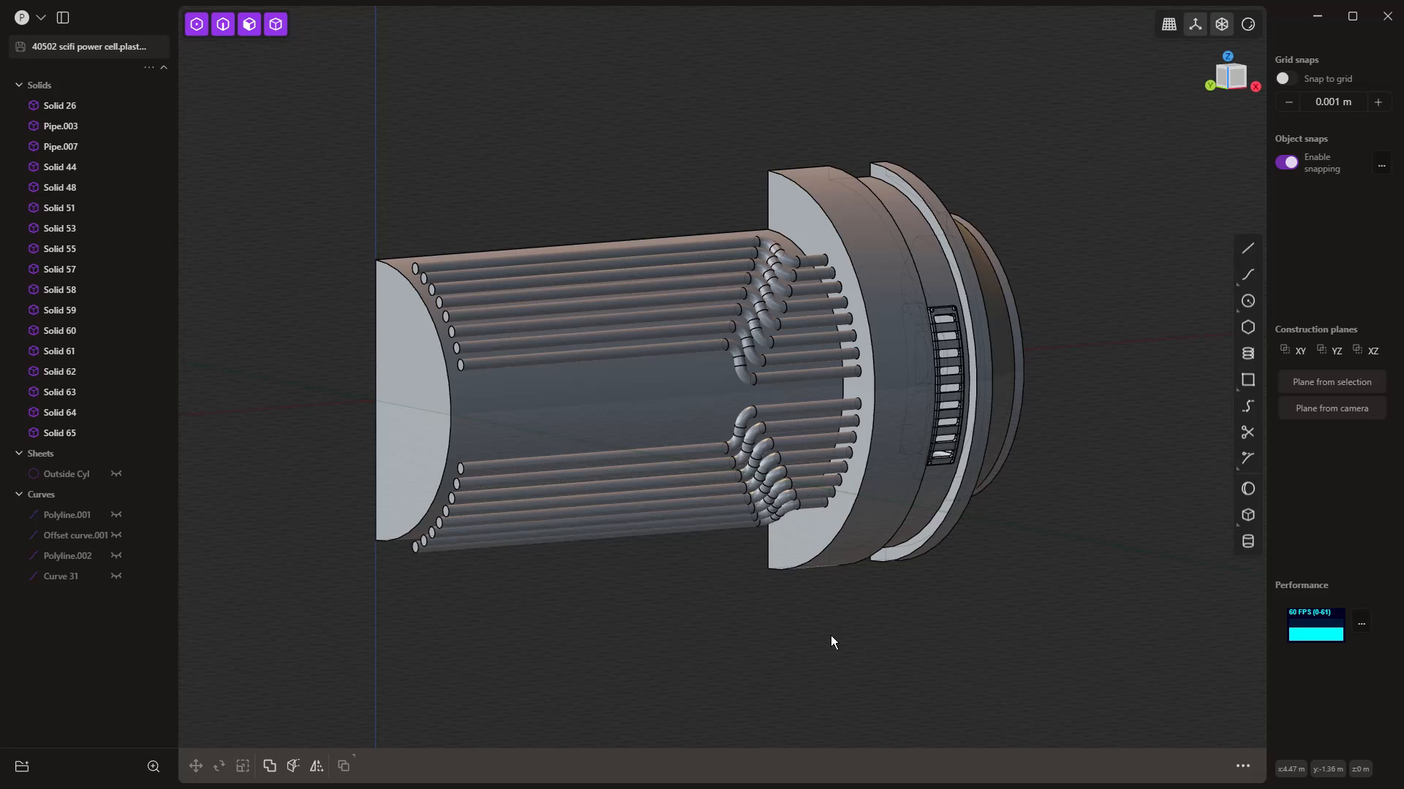
# Step: Divide the main cylinder's curved face beneath the pipes with six evenly spaced circumferential cuts along its length
pyautogui.press('KP_1')
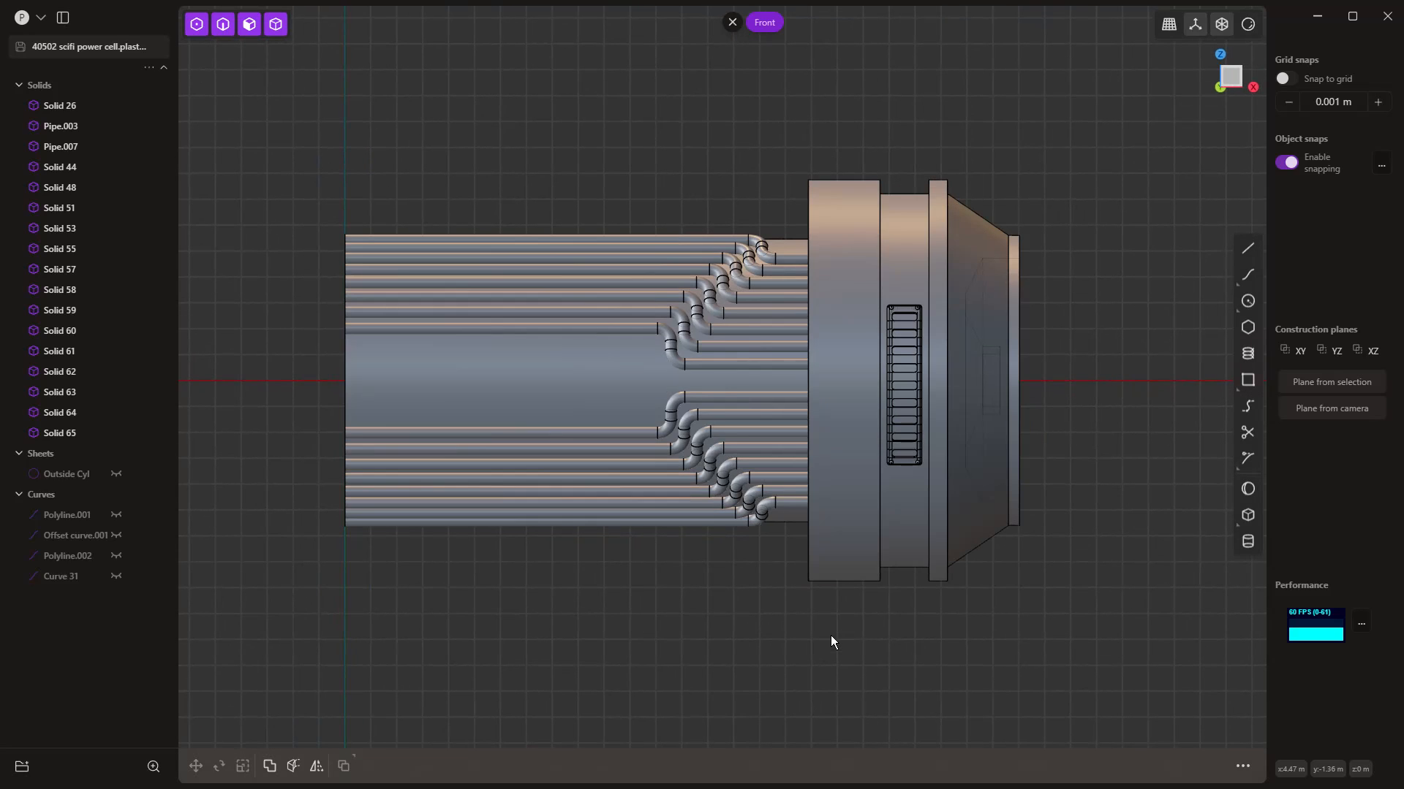
pyautogui.keyDown('shift'); pyautogui.moveTo(601, 574); pyautogui.dragTo(730, 587, button='middle'); pyautogui.keyUp('shift')
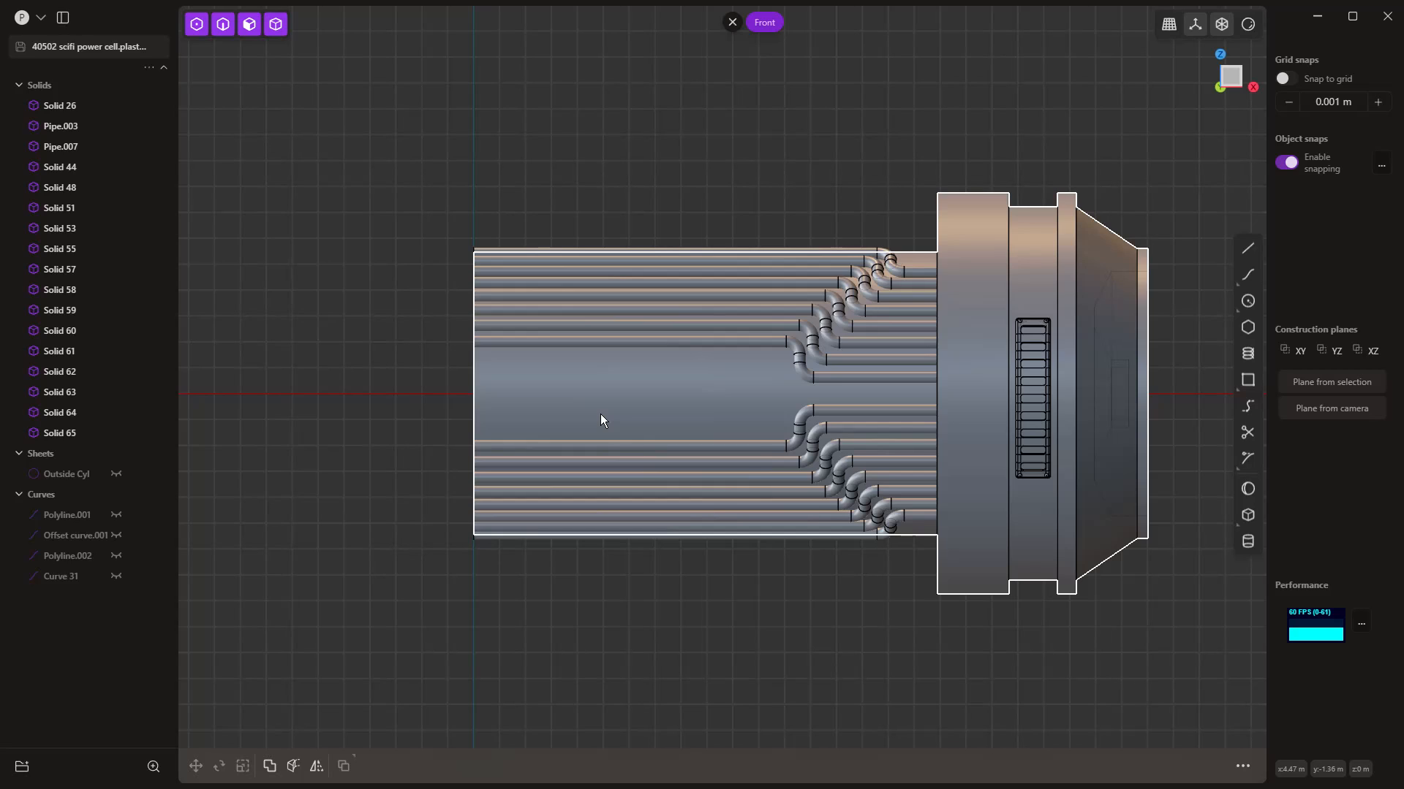
pyautogui.hotkey('ctrl', 'r')
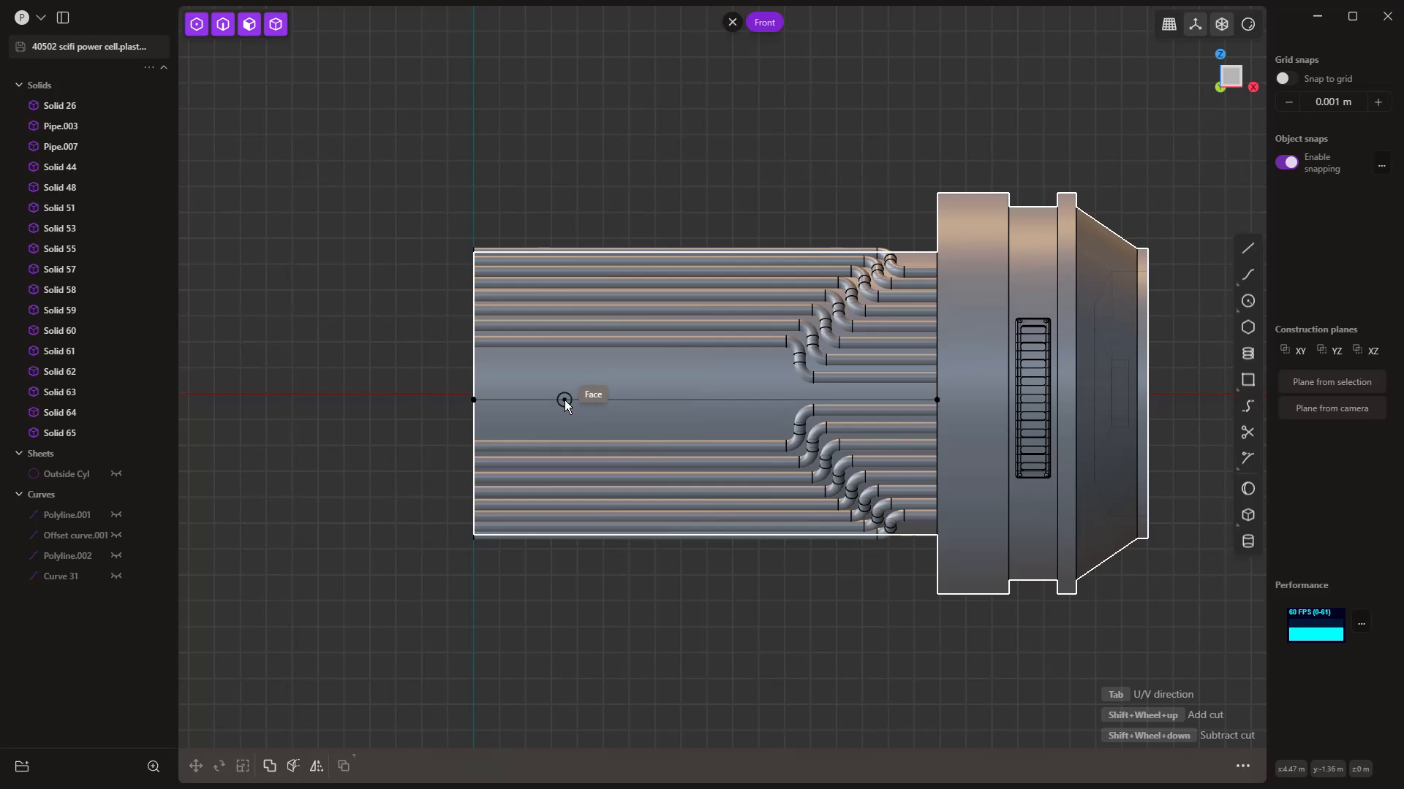
pyautogui.press('Tab')
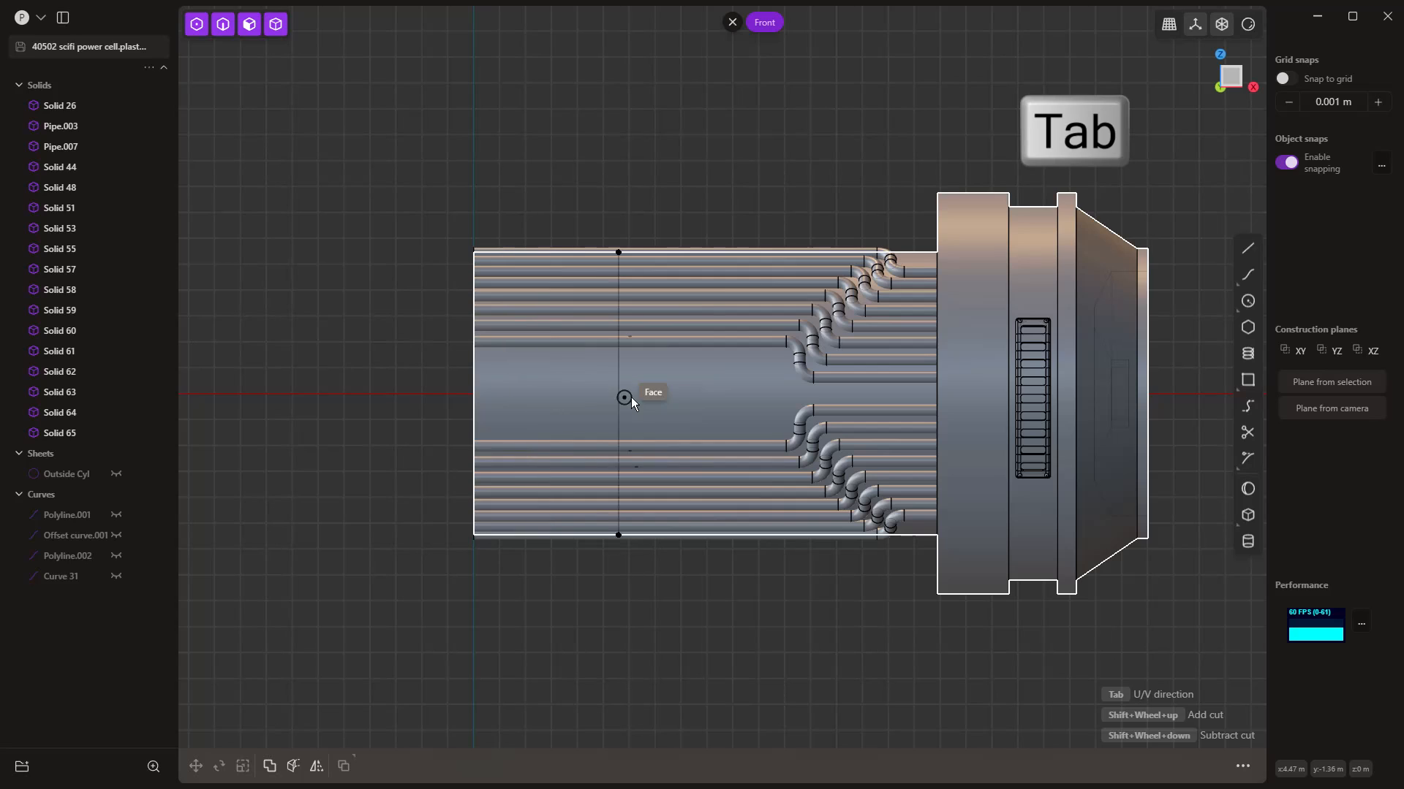
pyautogui.keyDown('shift'); pyautogui.scroll(4, 646, 396); pyautogui.keyUp('shift')
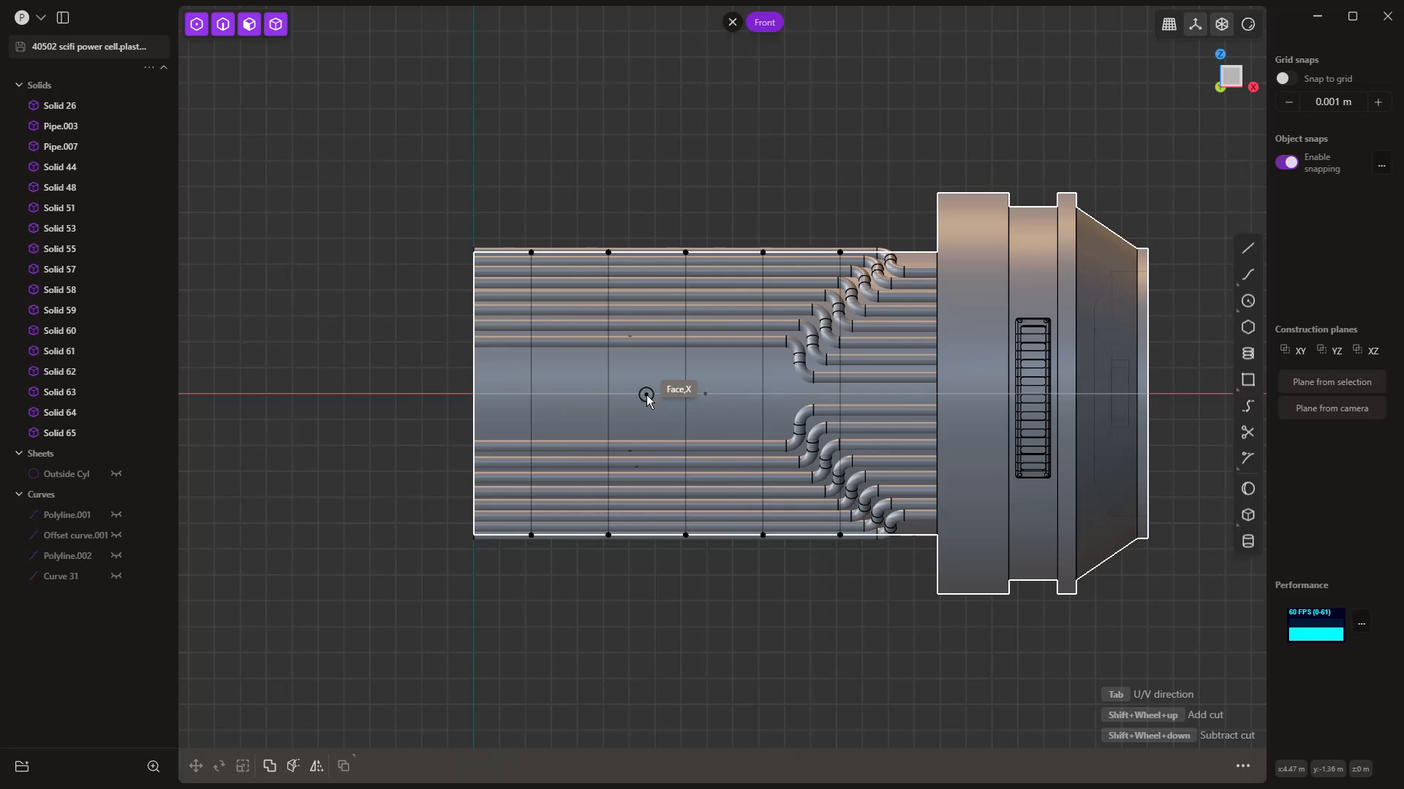
pyautogui.keyDown('shift'); pyautogui.scroll(1, 646, 397); pyautogui.keyUp('shift')
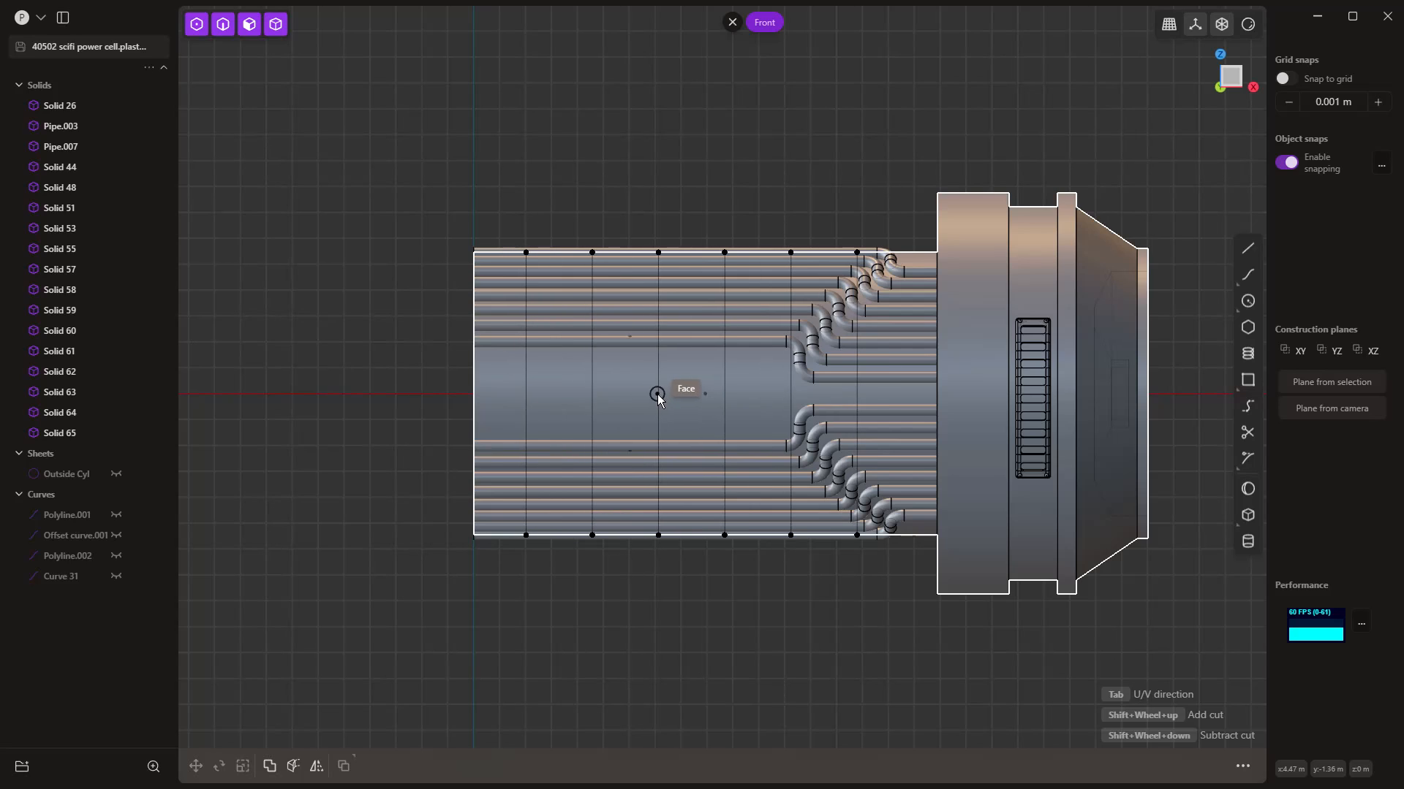
pyautogui.click(655, 396)
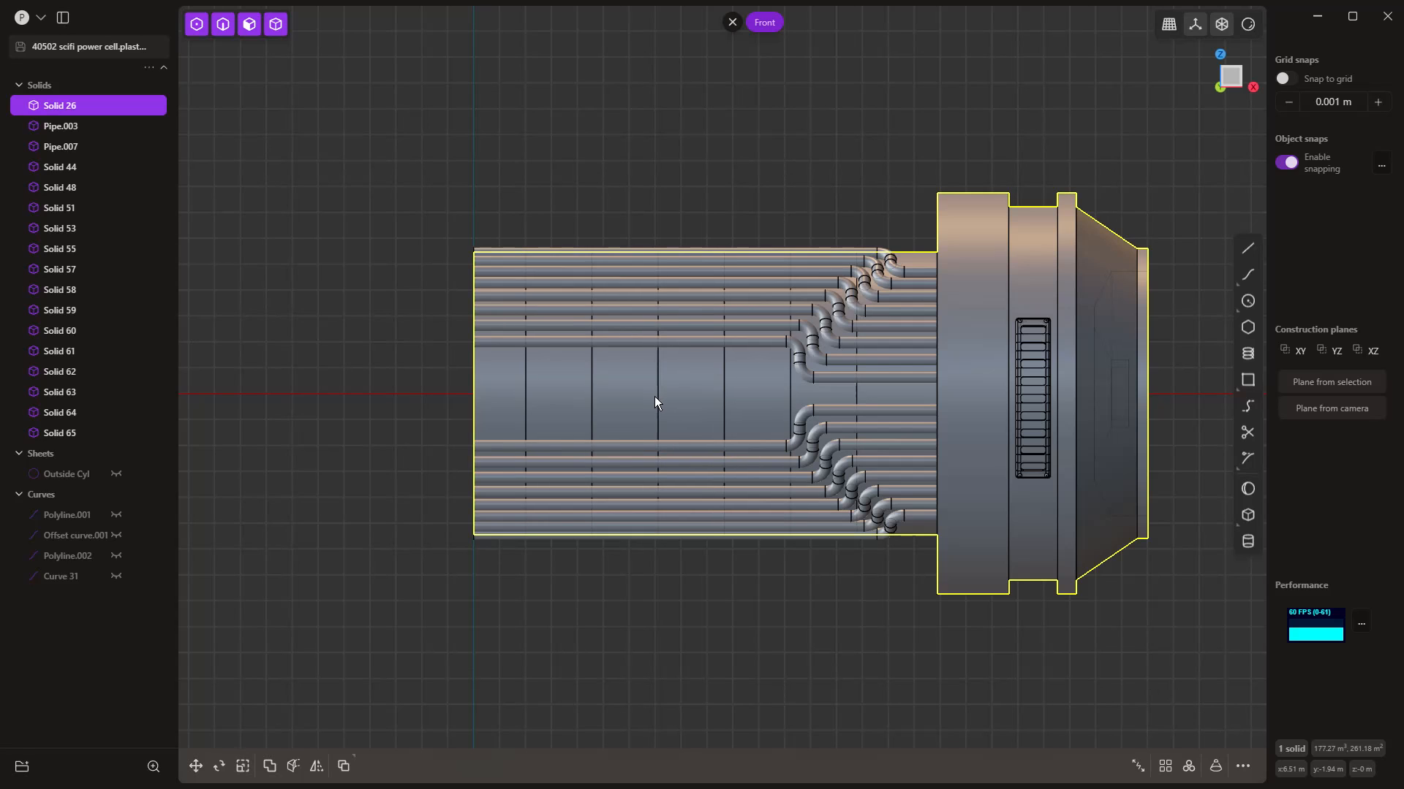
# Step: Create a pipe as a new body along the circumferential cut nearest the cylinder's open end, with a section size of about 0.234 m
pyautogui.click(525, 392)
pyautogui.press('f')
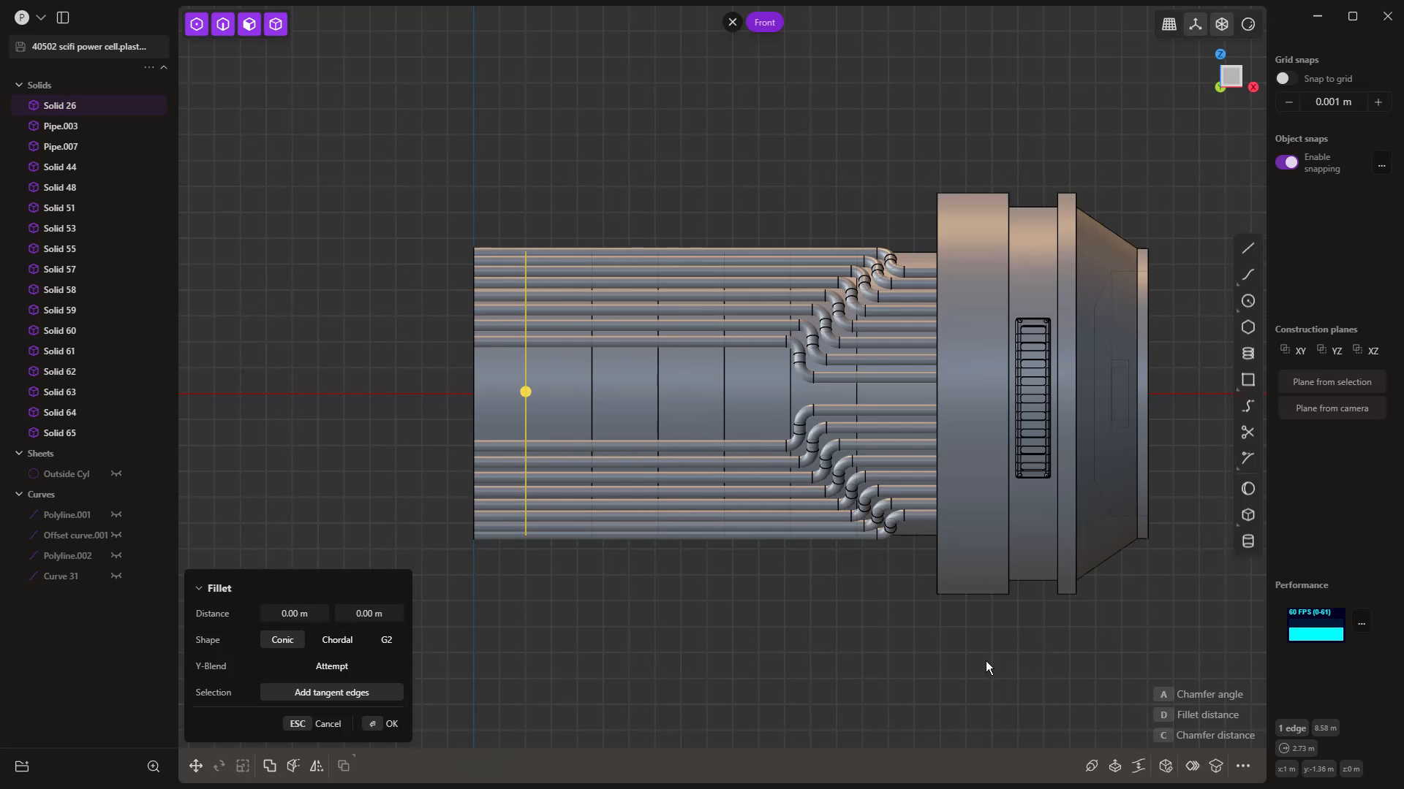
pyautogui.click(1093, 765)
pyautogui.moveTo(664, 618); pyautogui.dragTo(718, 639, button='middle')
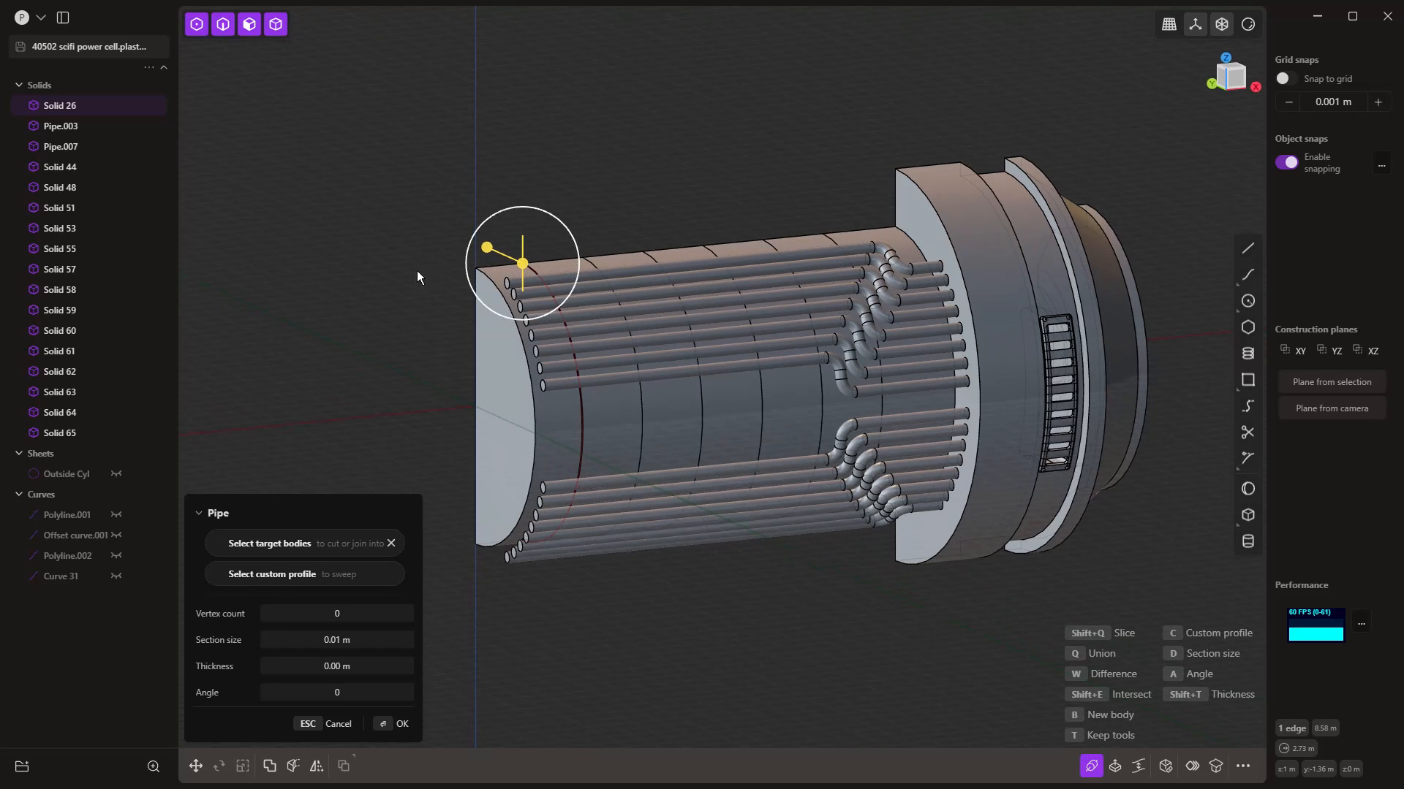
pyautogui.press('d')
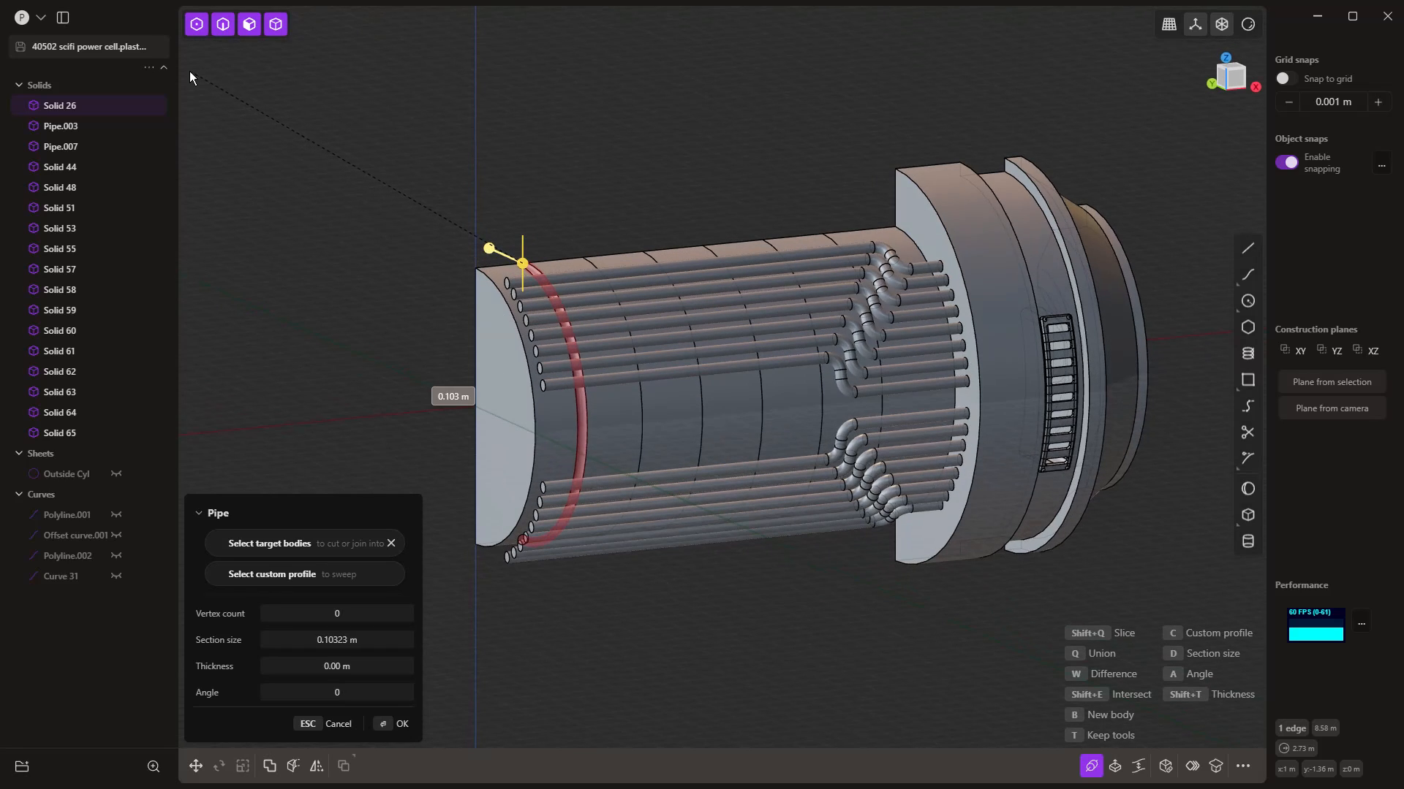
pyautogui.click(143, 46)
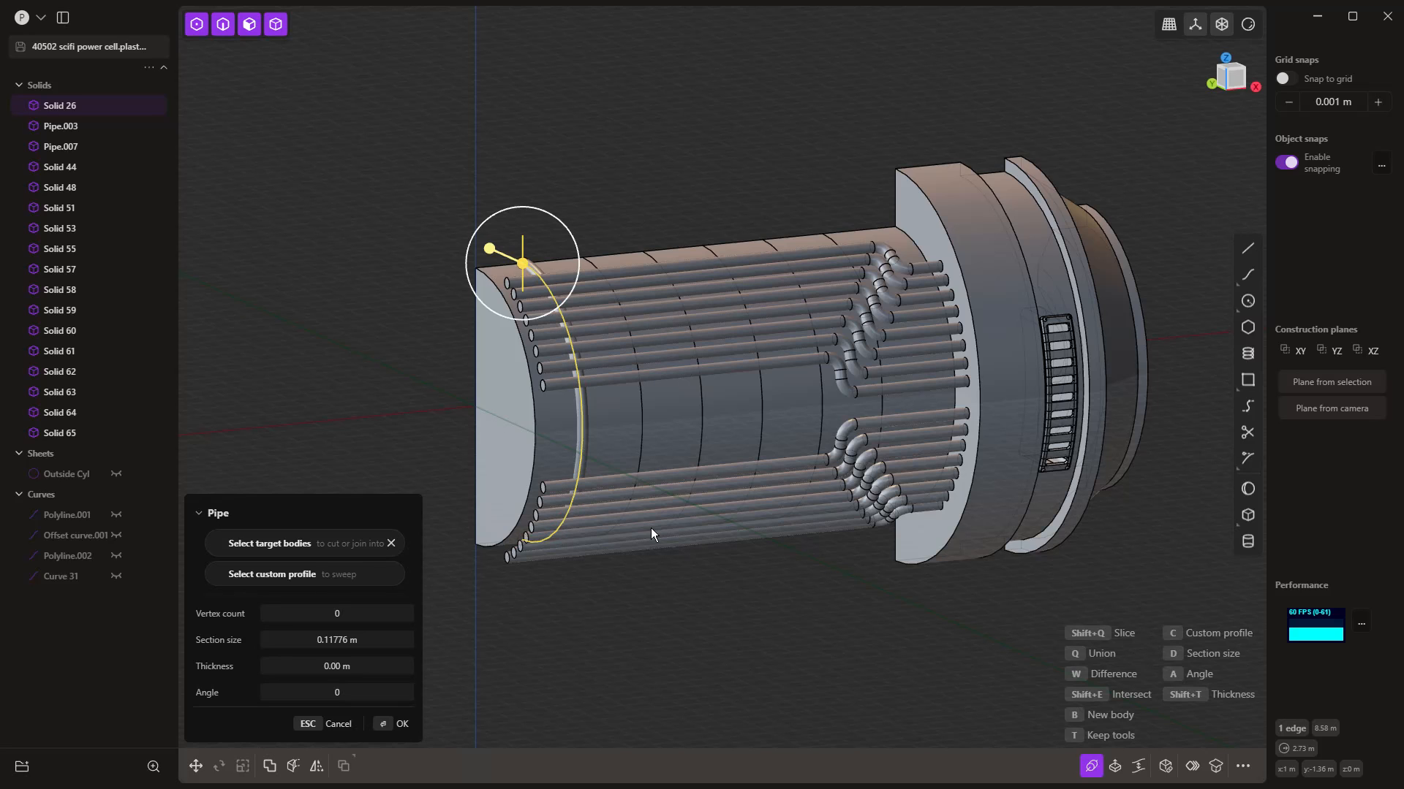
pyautogui.press('b')
pyautogui.scroll(2, 509, 241)
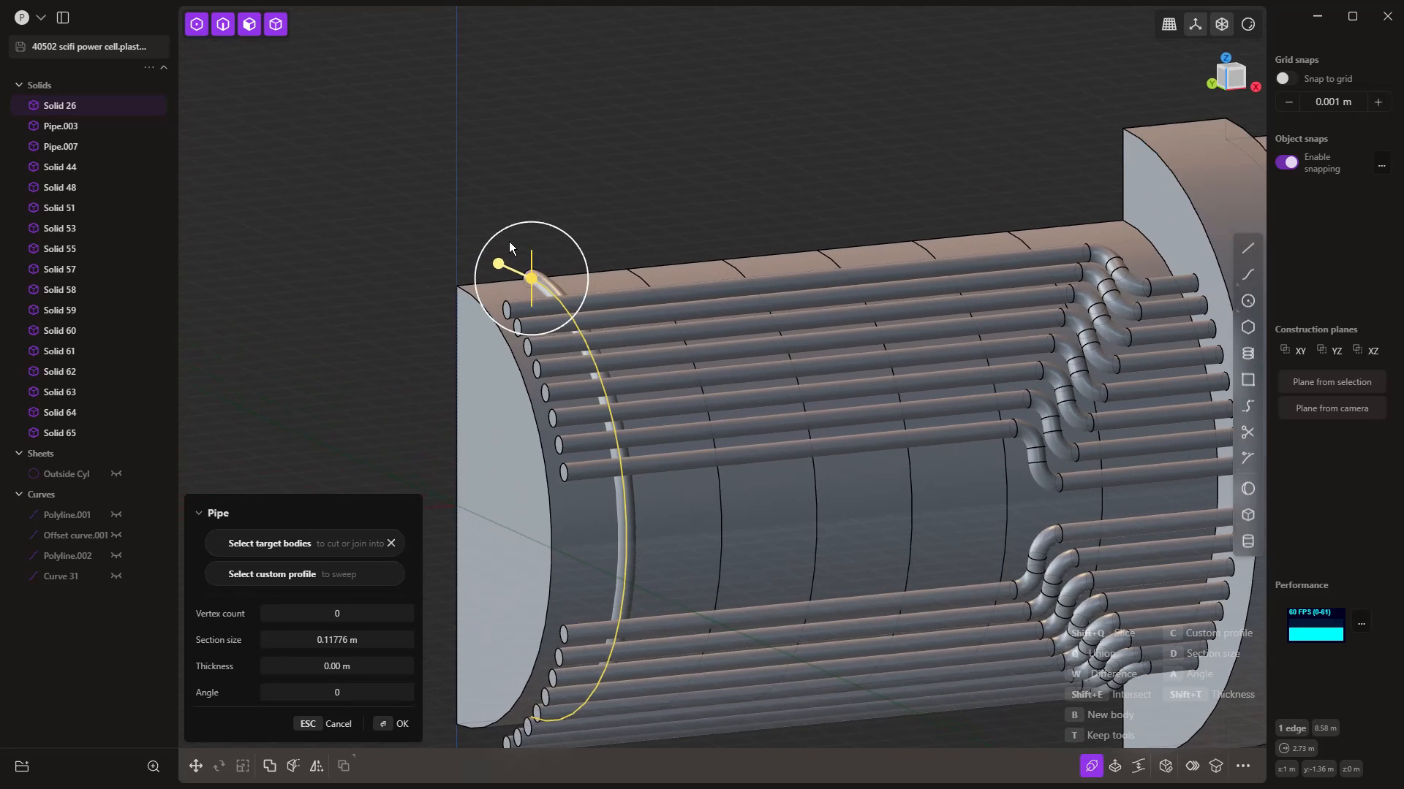
pyautogui.moveTo(498, 265); pyautogui.dragTo(467, 247)
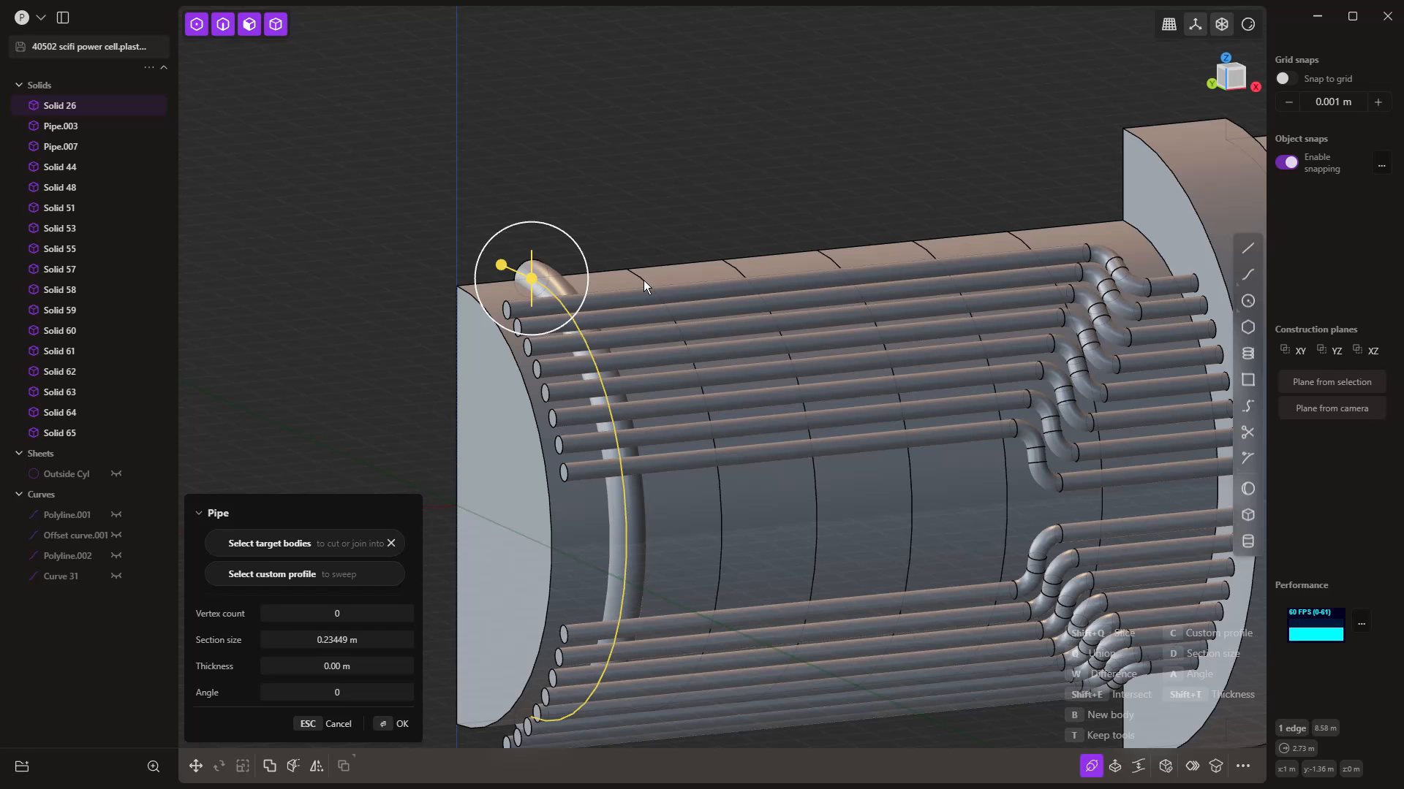
pyautogui.press('Return')
pyautogui.scroll(-1, 508, 203)
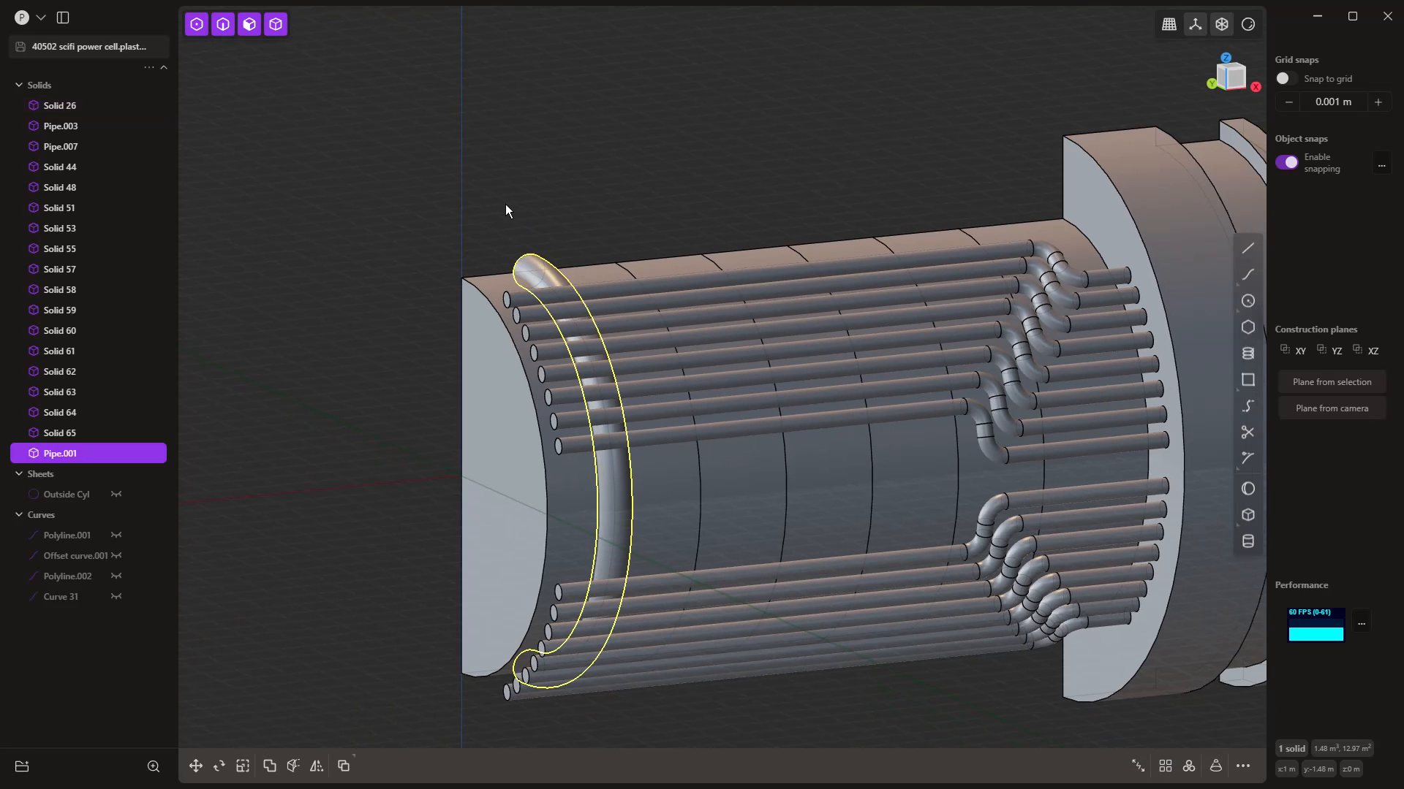
# Step: Make a rectangular array of the ring pipe along the X axis, with 26 instances over a distance of about 13.02 m
pyautogui.click(529, 256)
pyautogui.scroll(-1, 511, 219)
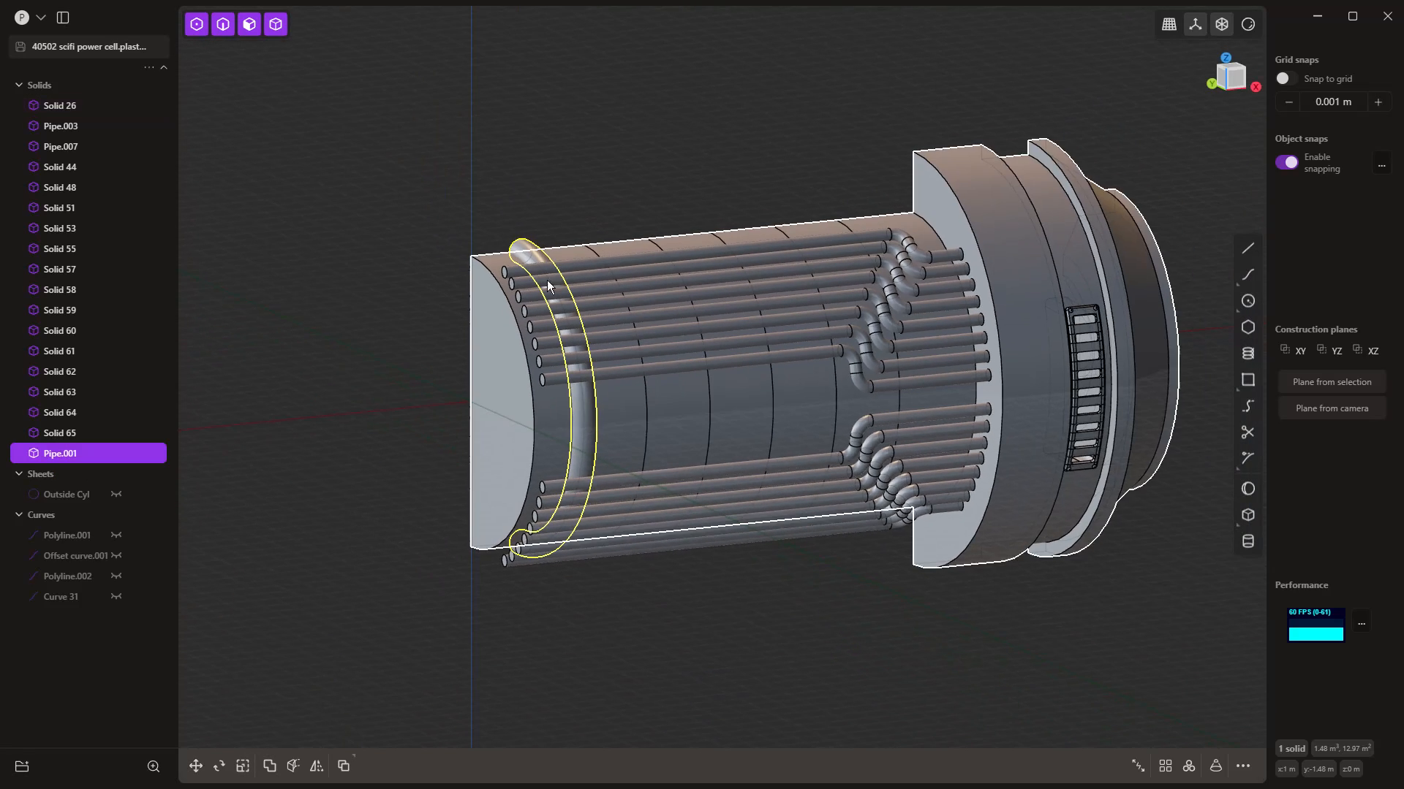
pyautogui.click(1165, 766)
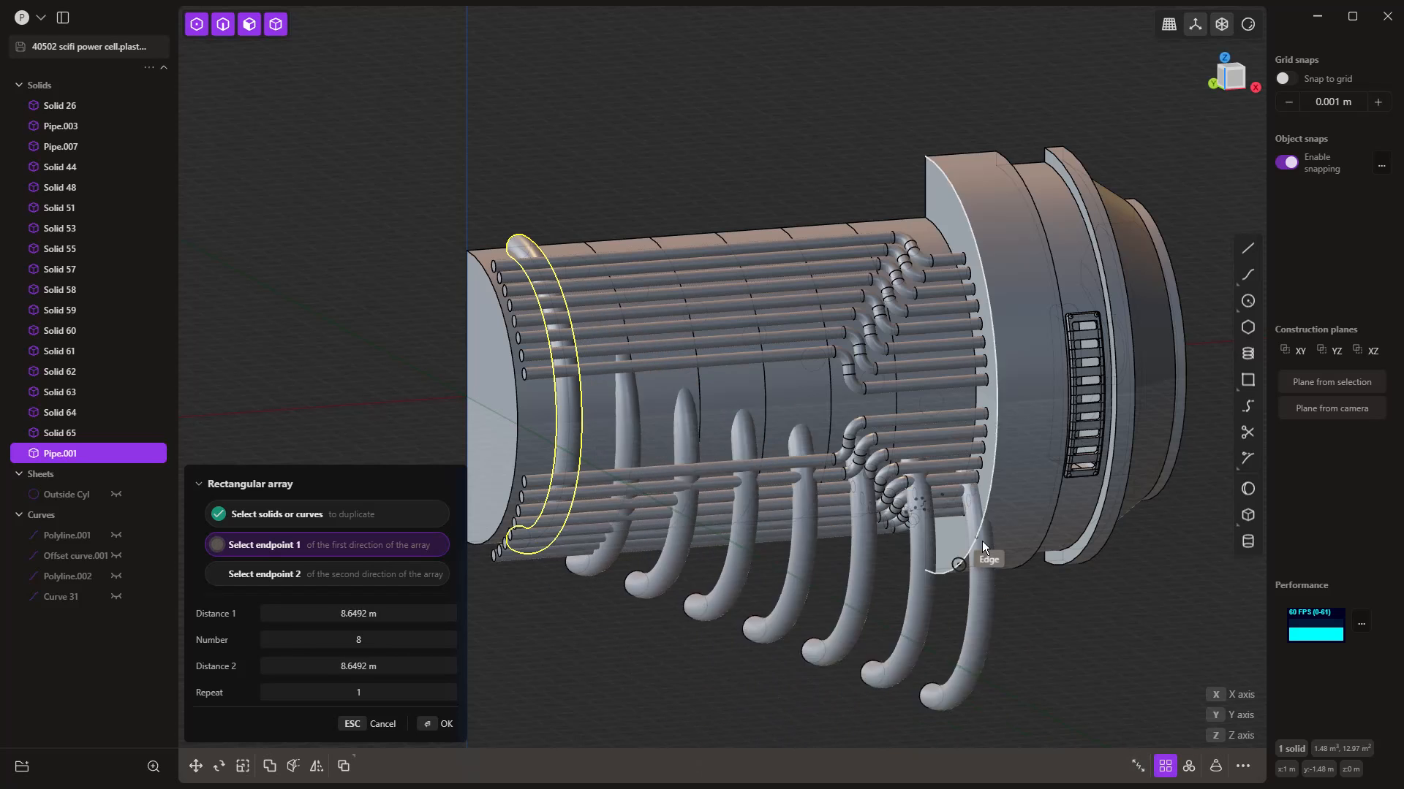
pyautogui.moveTo(1032, 712); pyautogui.dragTo(968, 668, button='middle')
pyautogui.scroll(-2, 968, 669)
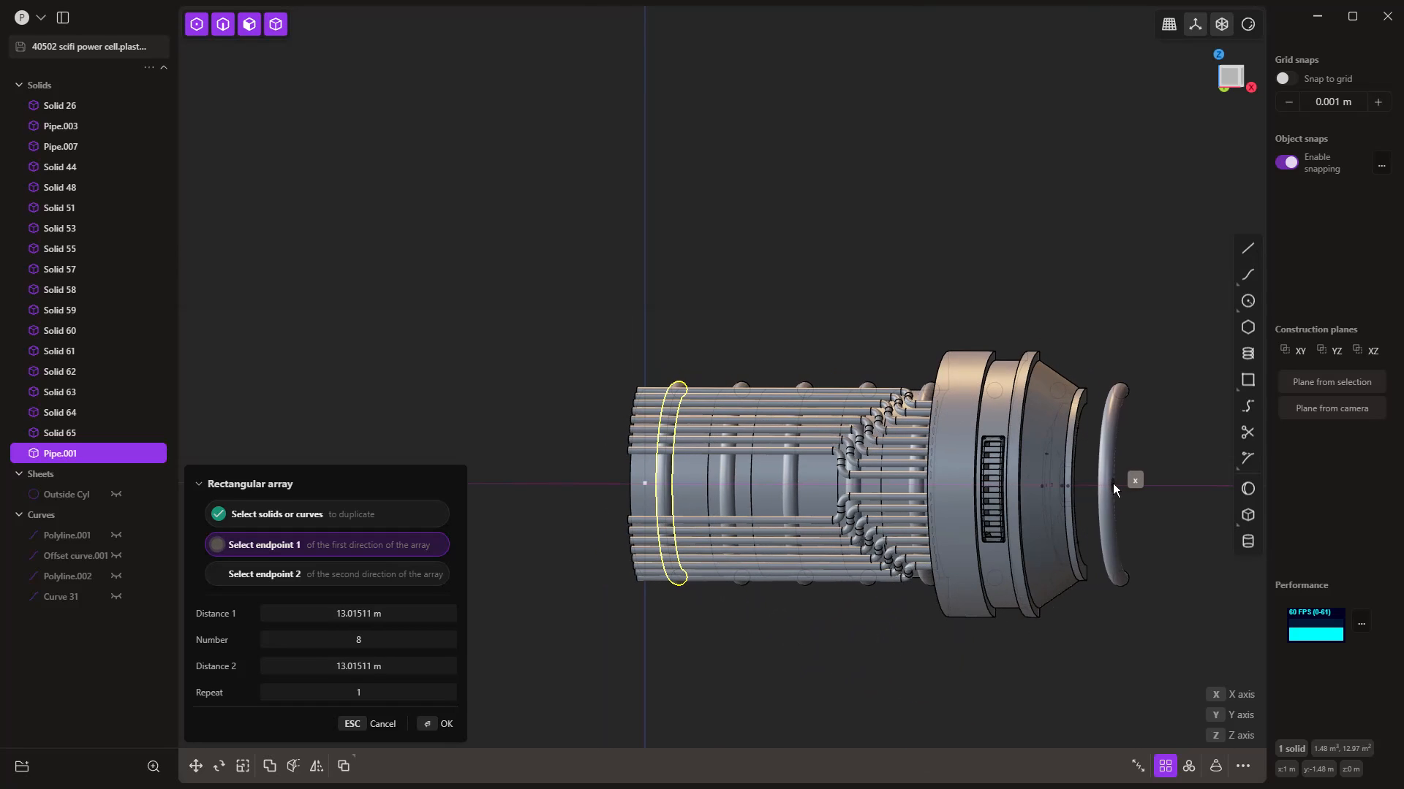
pyautogui.click(1112, 484)
pyautogui.scroll(1, 1112, 485)
pyautogui.keyDown('shift'); pyautogui.scroll(6, 1113, 488); pyautogui.keyUp('shift')
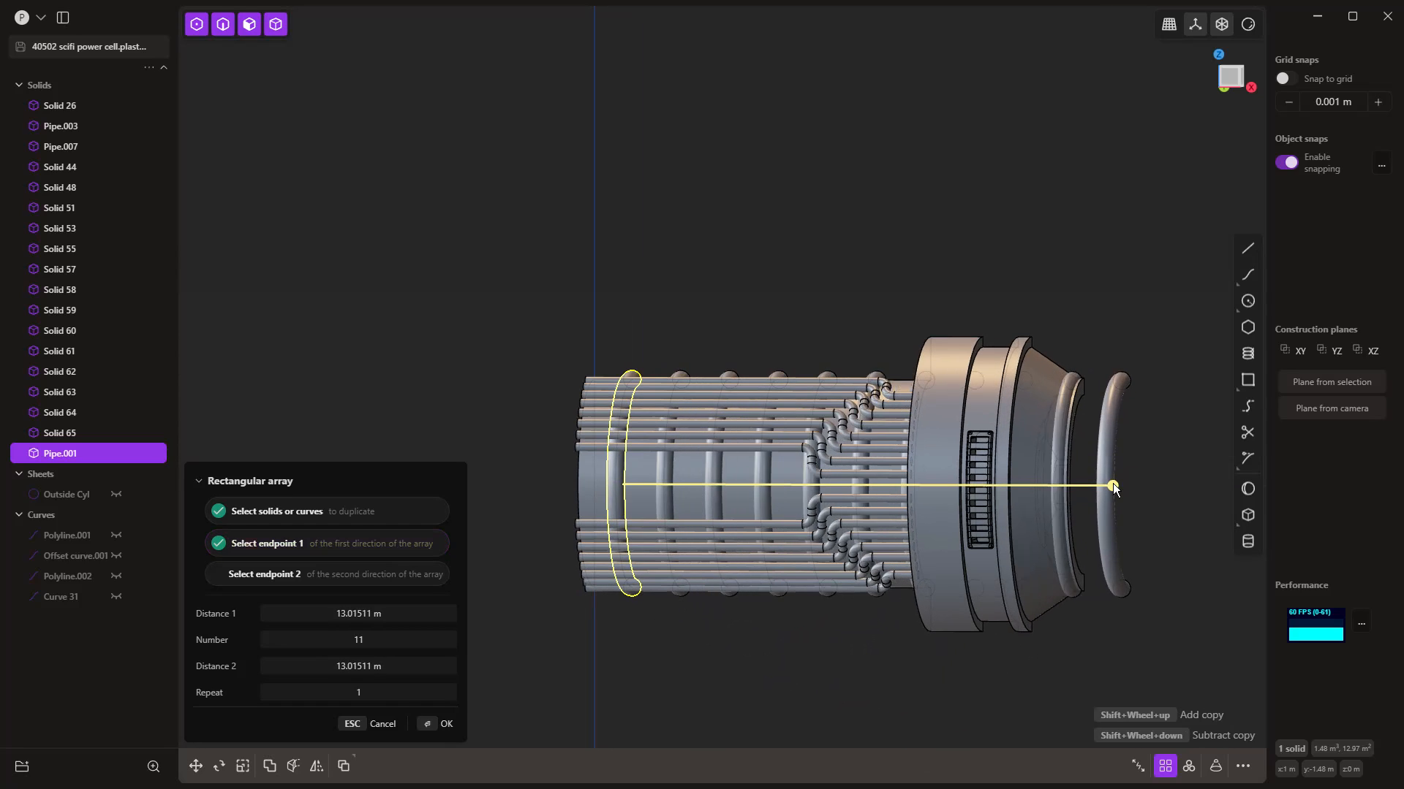
pyautogui.keyDown('shift'); pyautogui.scroll(1, 1112, 485); pyautogui.keyUp('shift')
pyautogui.moveTo(1113, 486); pyautogui.dragTo(1133, 529, button='middle')
pyautogui.keyDown('shift'); pyautogui.scroll(10, 1133, 523); pyautogui.keyUp('shift')
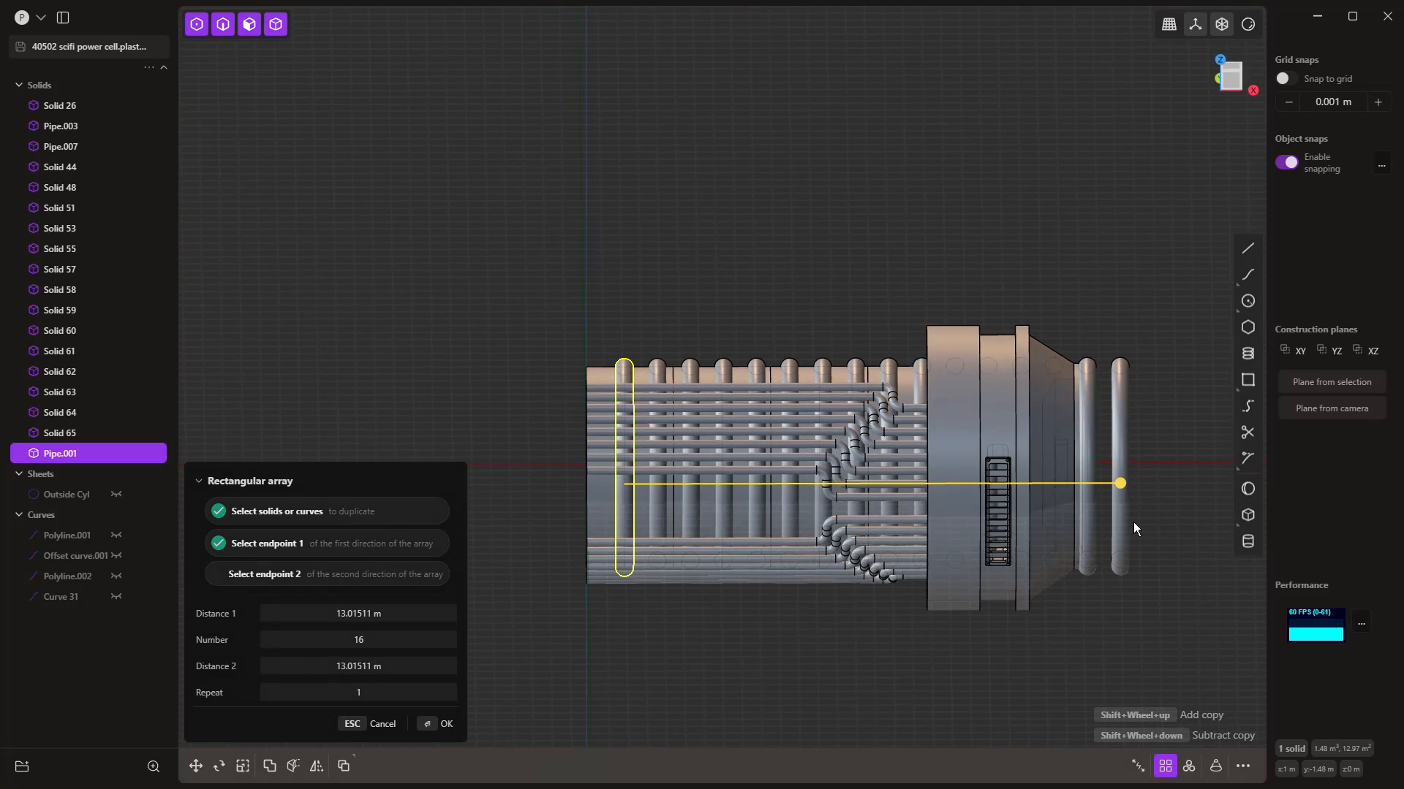
pyautogui.keyDown('shift'); pyautogui.scroll(1, 1134, 524); pyautogui.keyUp('shift')
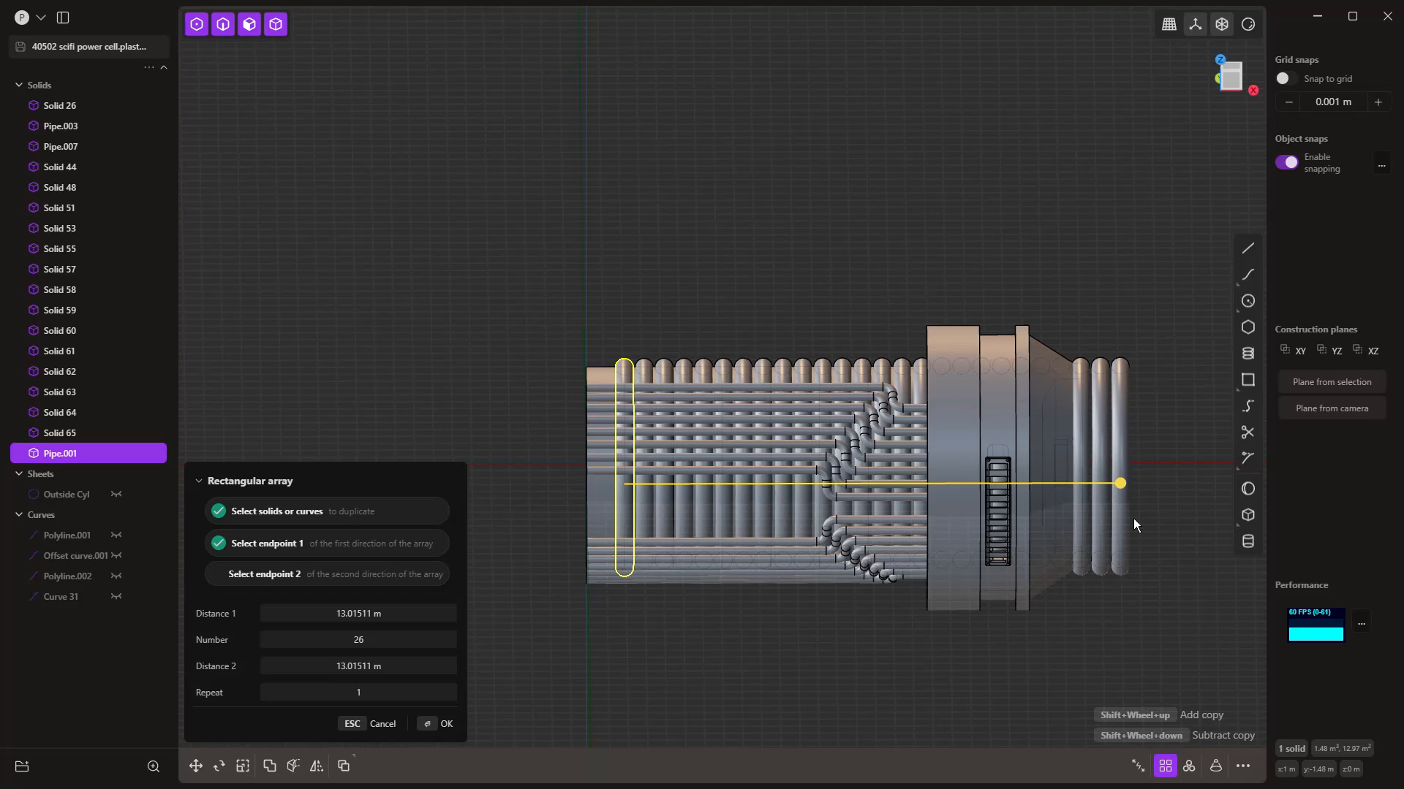
pyautogui.press('Return')
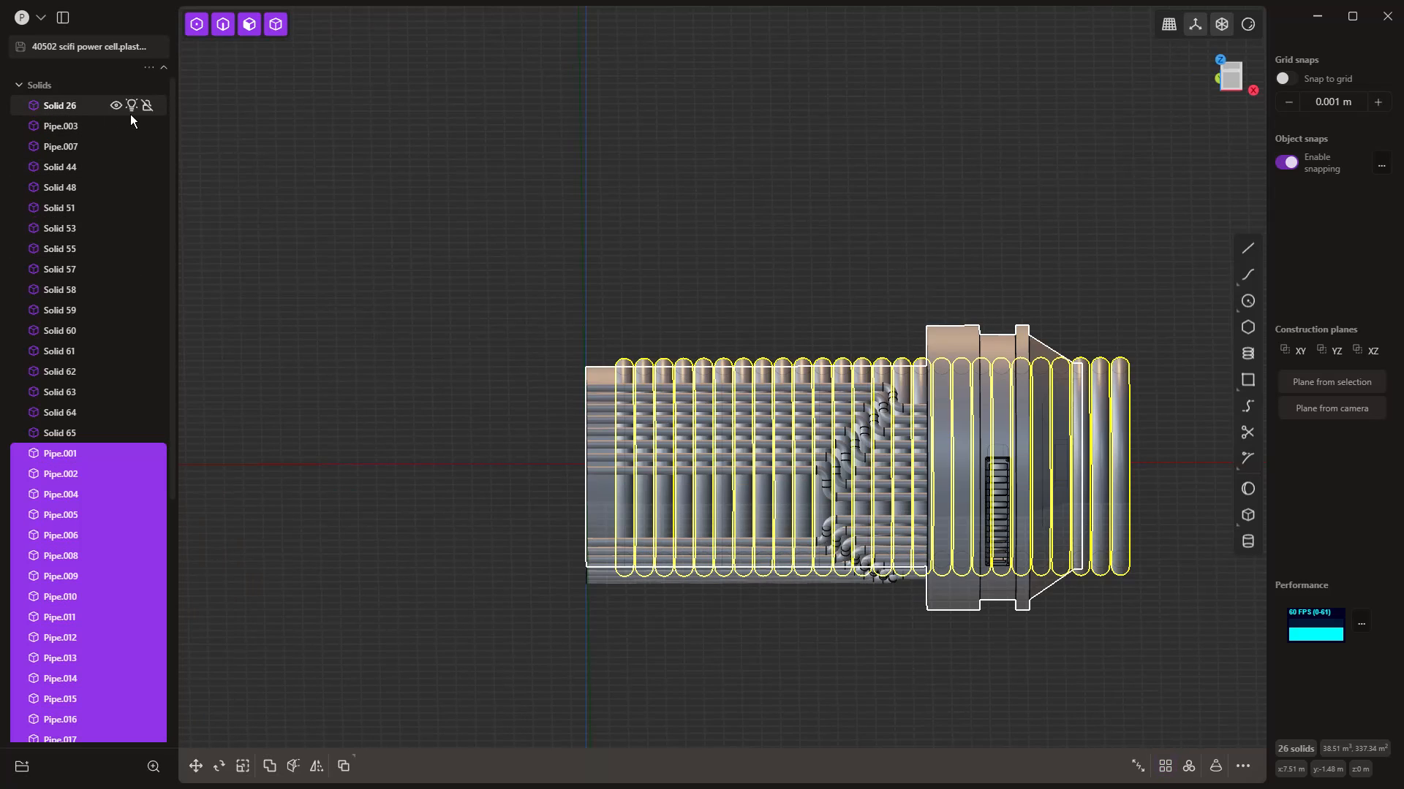
# Step: Hide the main body, delete the ten ring pipes lying beyond the cylinder at the collar, and show the body again
pyautogui.click(117, 107)
pyautogui.click(1106, 347)
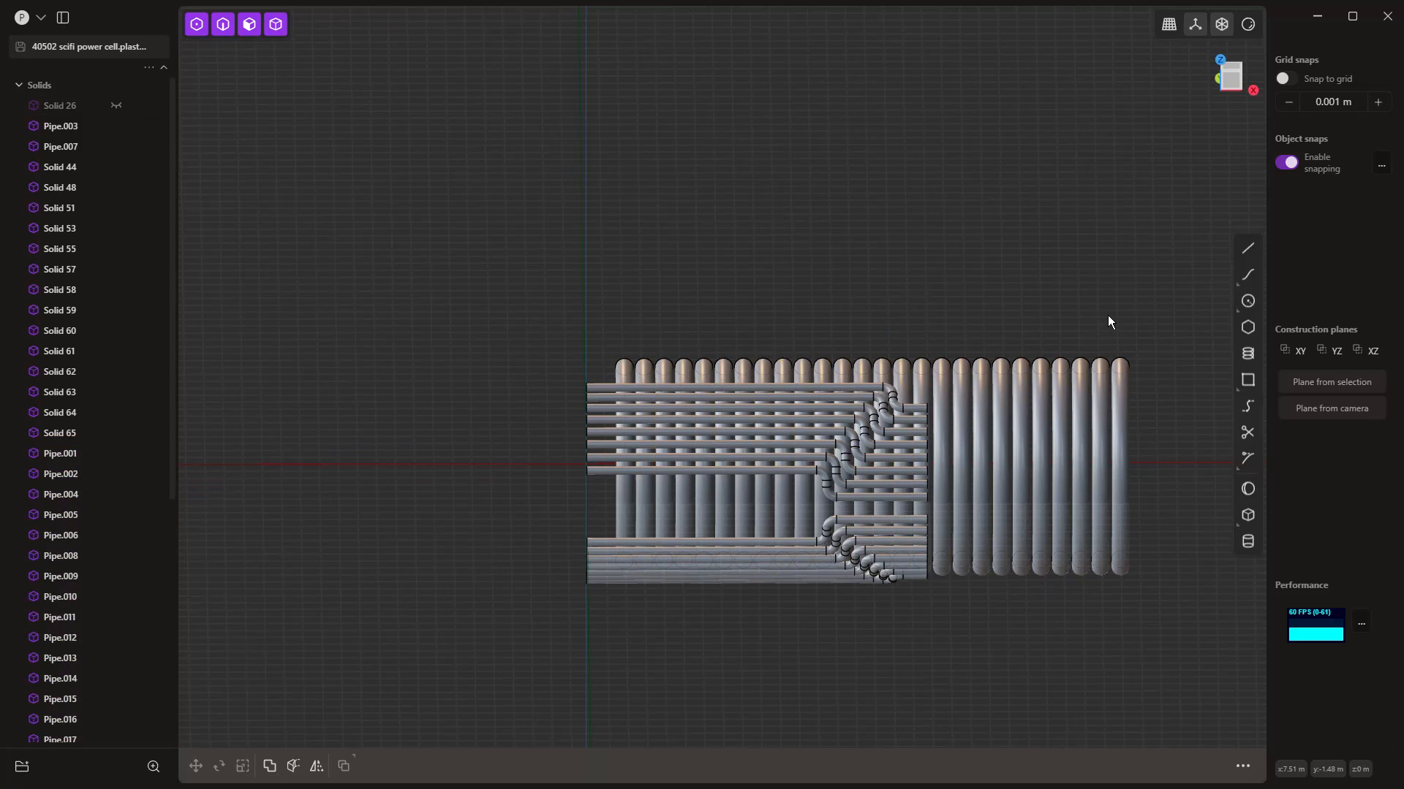
pyautogui.press('1')
pyautogui.moveTo(1184, 671); pyautogui.dragTo(933, 318)
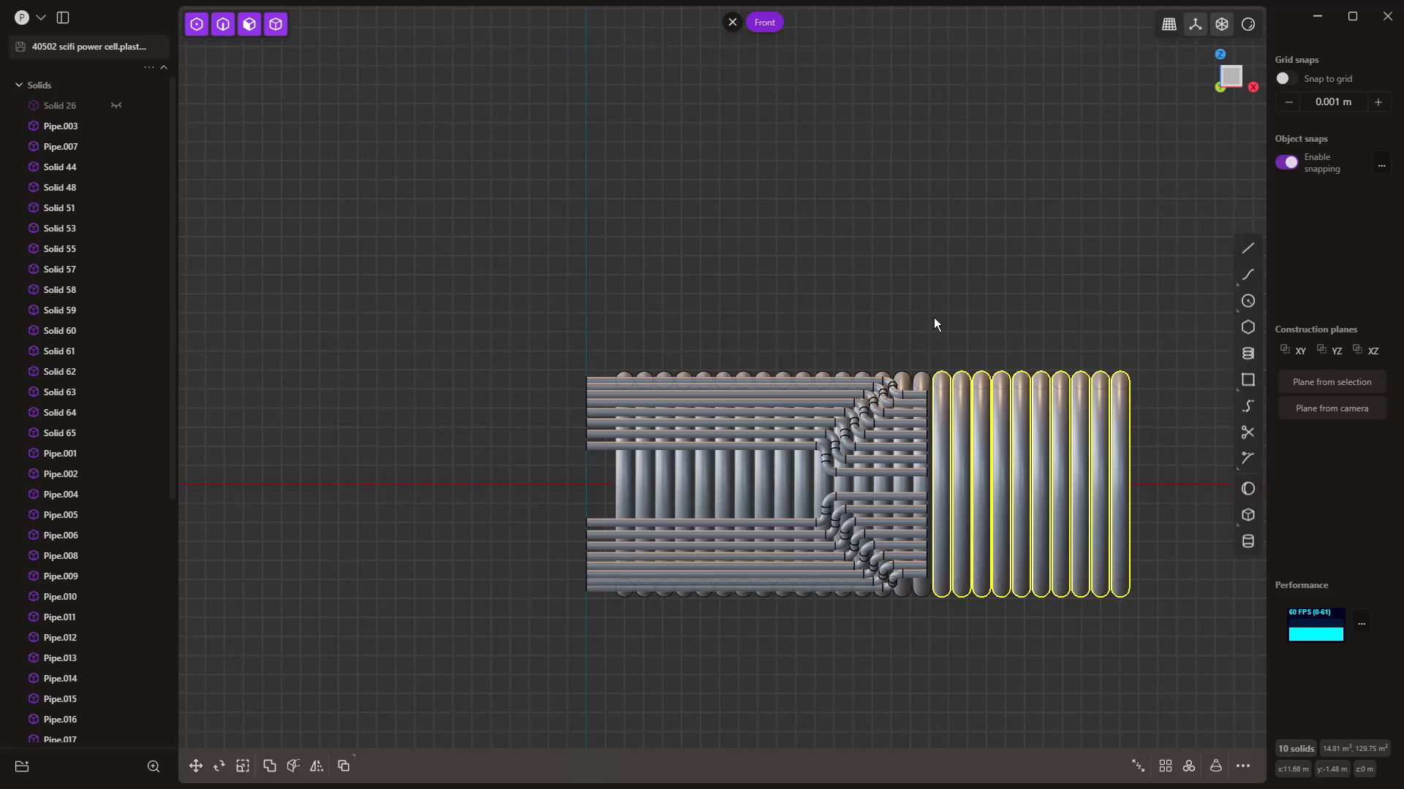
pyautogui.press('Delete')
pyautogui.click(115, 107)
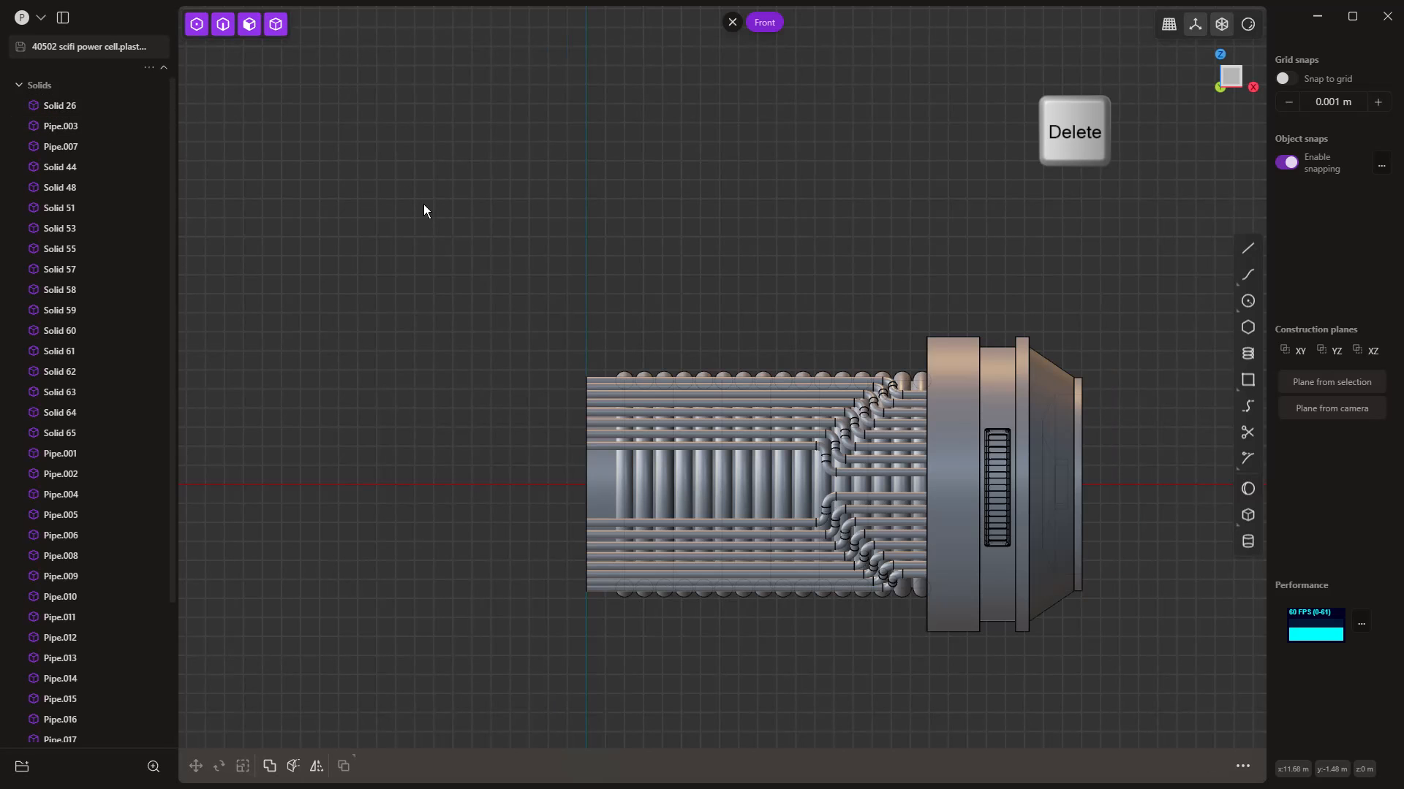
# Step: Offset the cylinder's curved strip at the open end inward to a radius of about 2.42 m
pyautogui.scroll(-1, 438, 316)
pyautogui.moveTo(484, 361); pyautogui.dragTo(616, 423, button='middle')
pyautogui.moveTo(782, 398)
pyautogui.mouseDown(button='middle')
pyautogui.moveTo(716, 450)
pyautogui.moveTo(776, 416)
pyautogui.moveTo(750, 404)
pyautogui.moveTo(761, 414)
pyautogui.mouseUp(button='middle')
pyautogui.moveTo(761, 414); pyautogui.dragTo(759, 412, button='middle')
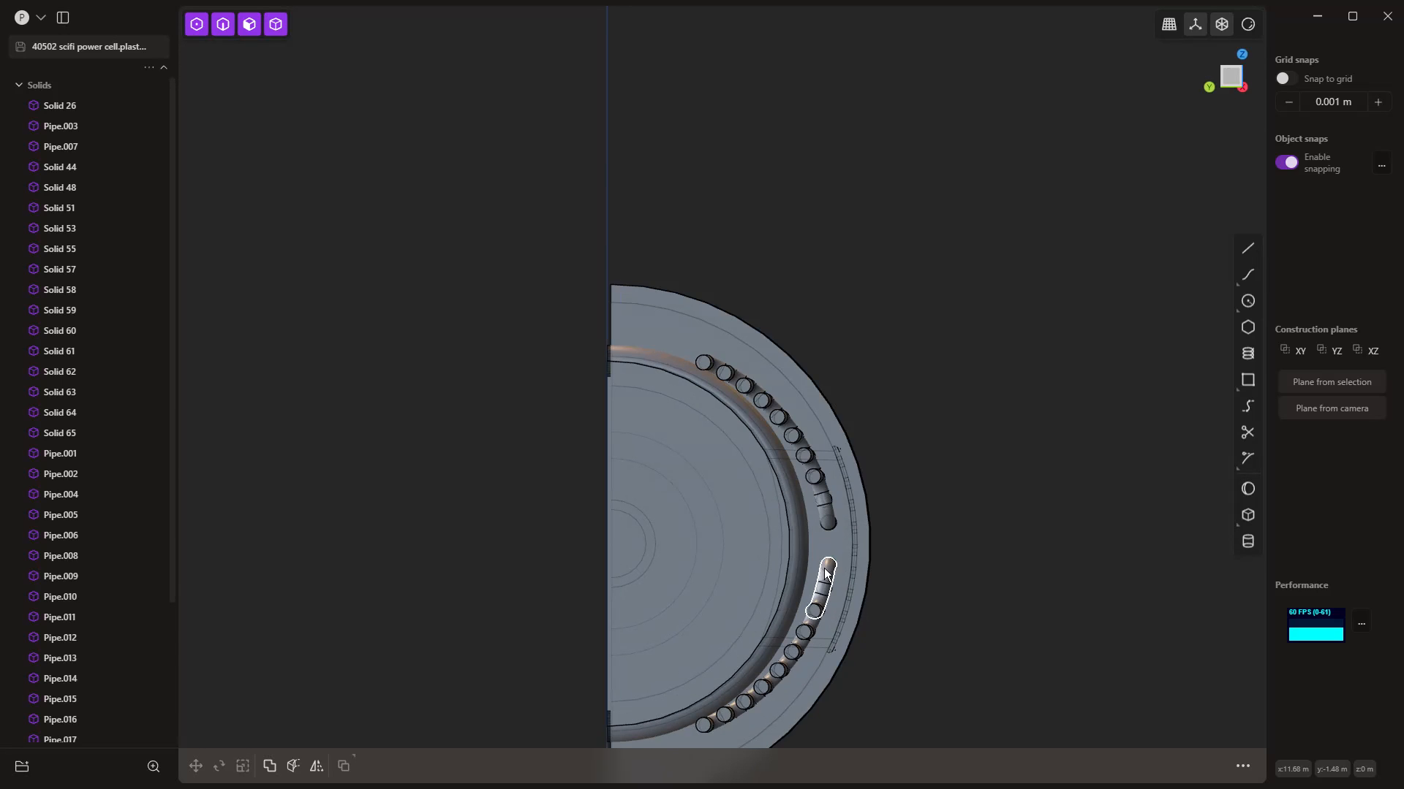
pyautogui.moveTo(824, 573); pyautogui.dragTo(637, 443, button='middle')
pyautogui.scroll(-2, 613, 511)
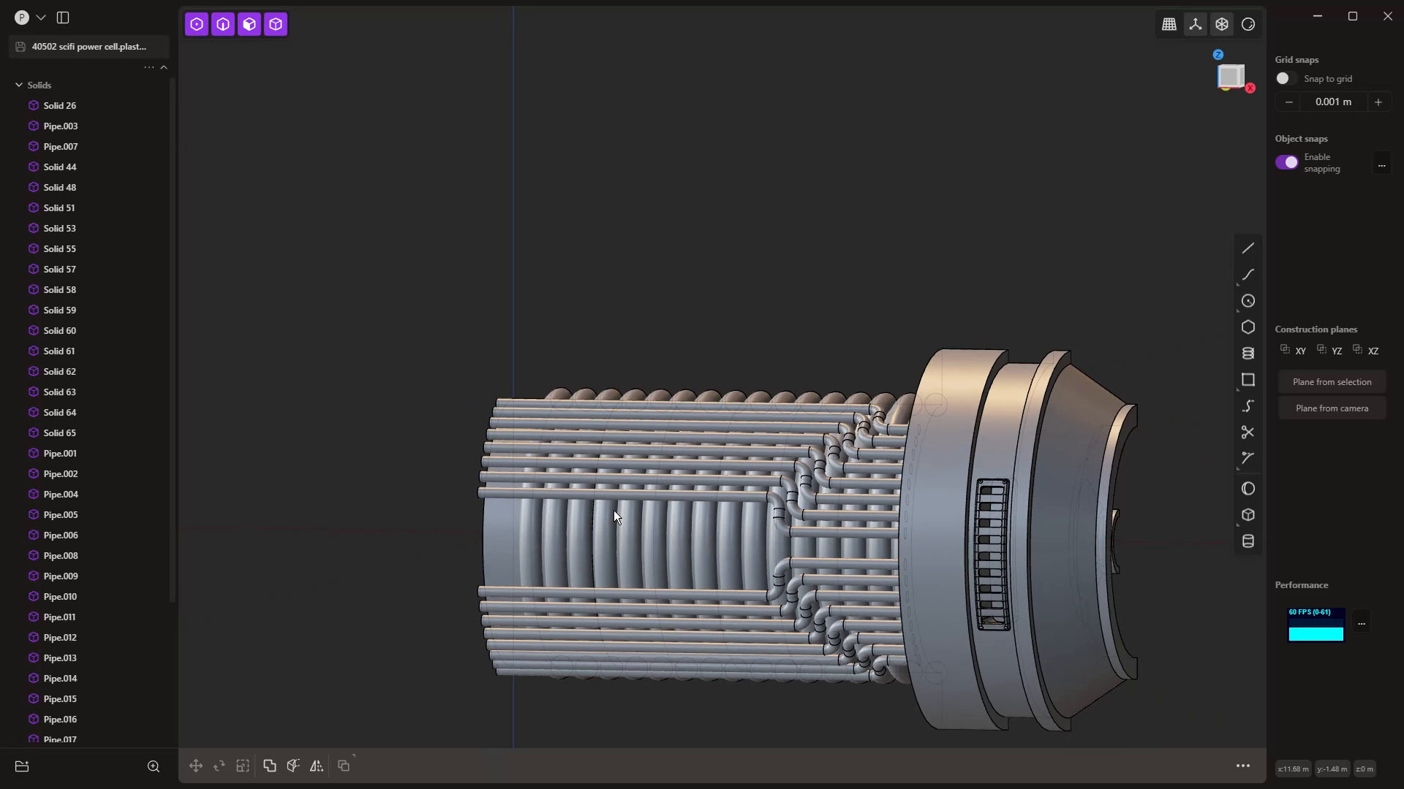
pyautogui.moveTo(533, 546); pyautogui.dragTo(582, 560, button='middle')
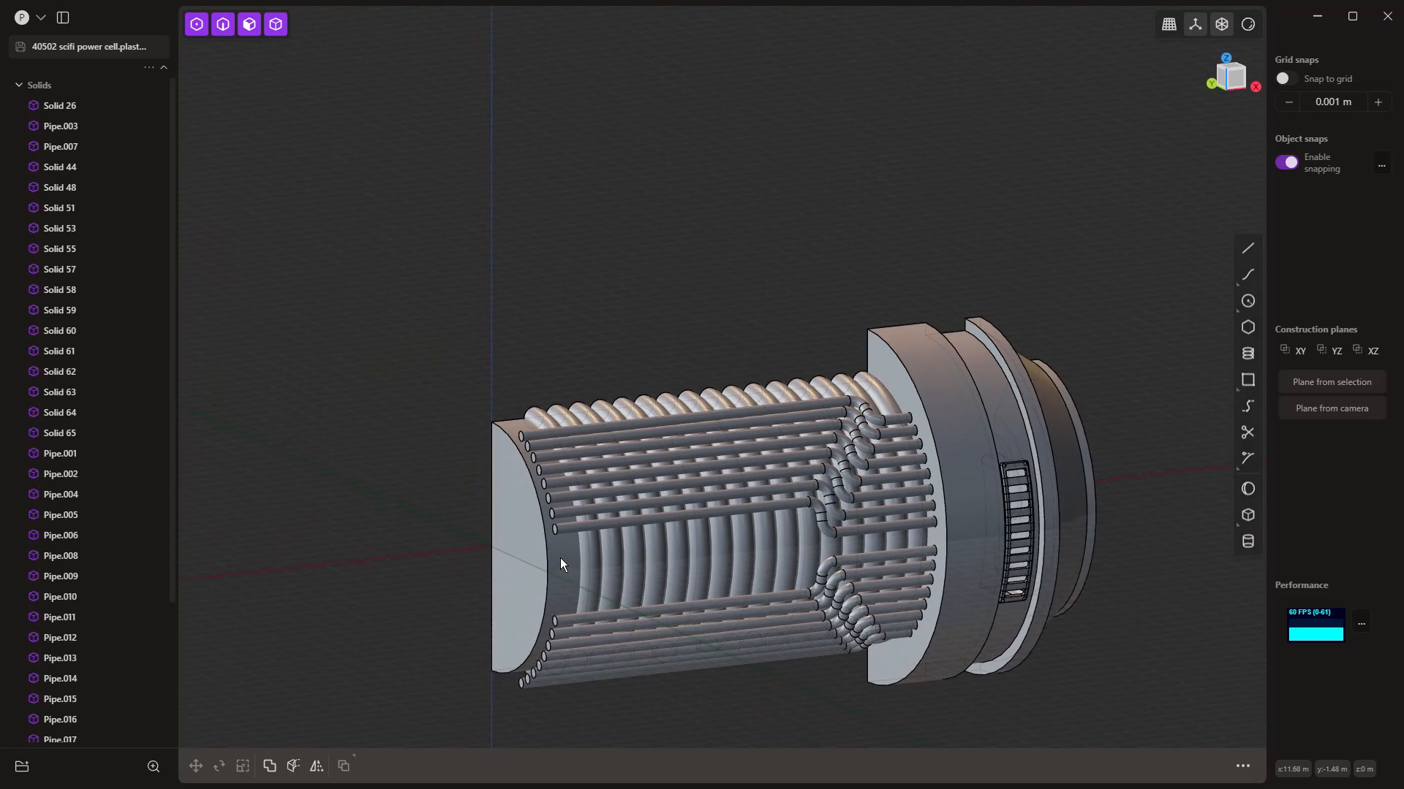
pyautogui.click(560, 559)
pyautogui.click(563, 554)
pyautogui.moveTo(585, 560); pyautogui.dragTo(578, 559)
pyautogui.rightClick(385, 481)
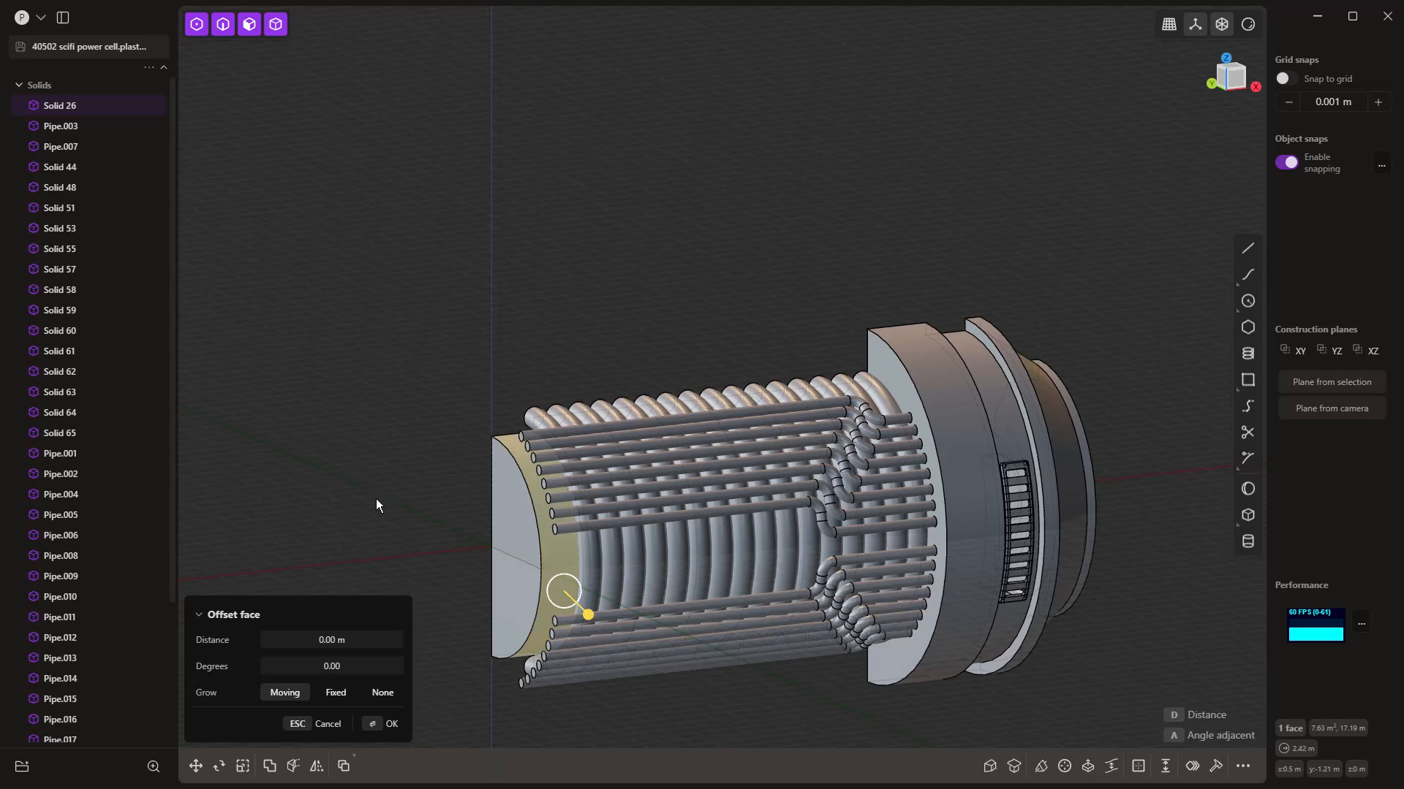
pyautogui.click(376, 499)
# Step: Join the 16 remaining ring pipes to the main body with a Boolean union and clear the selection
pyautogui.moveTo(378, 500); pyautogui.dragTo(817, 497, button='middle')
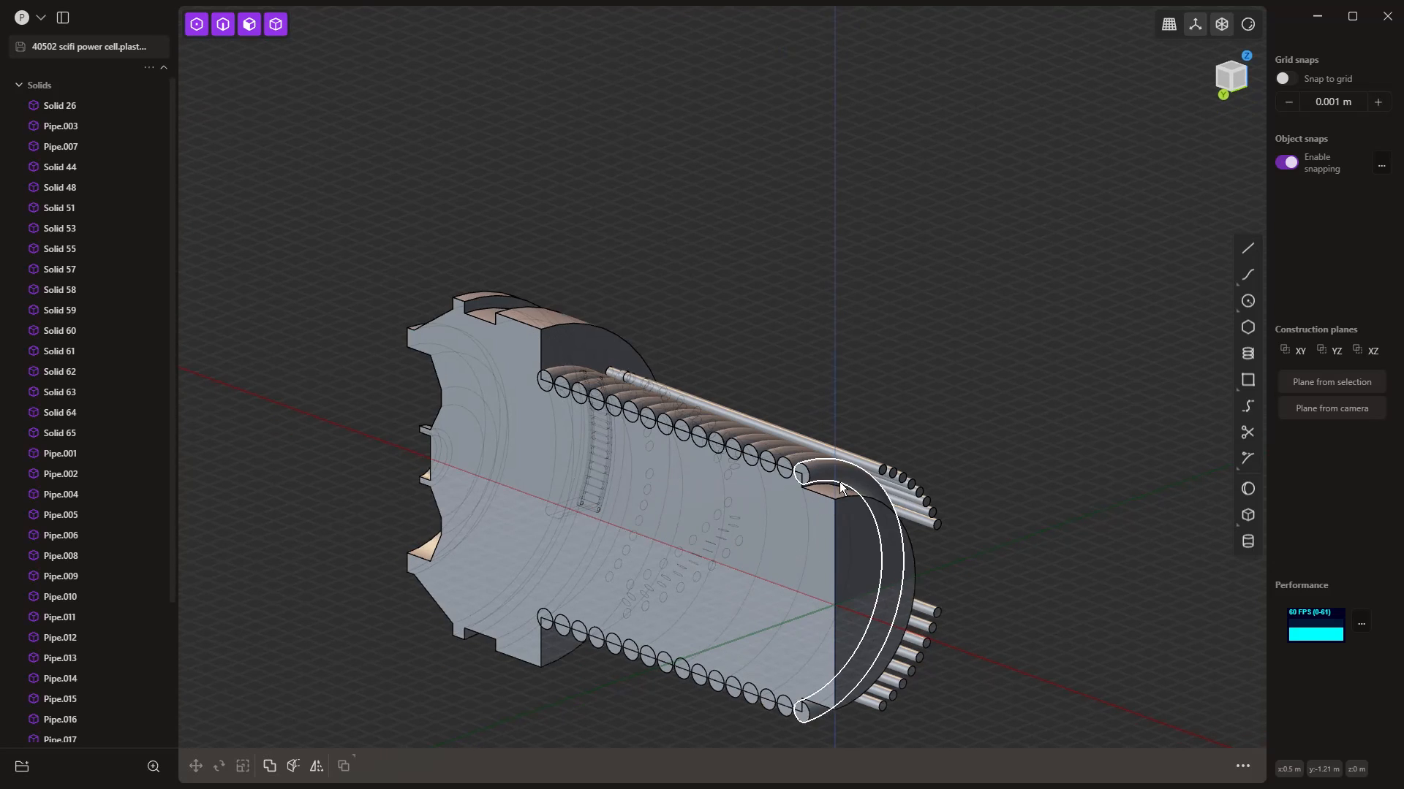
pyautogui.click(529, 333)
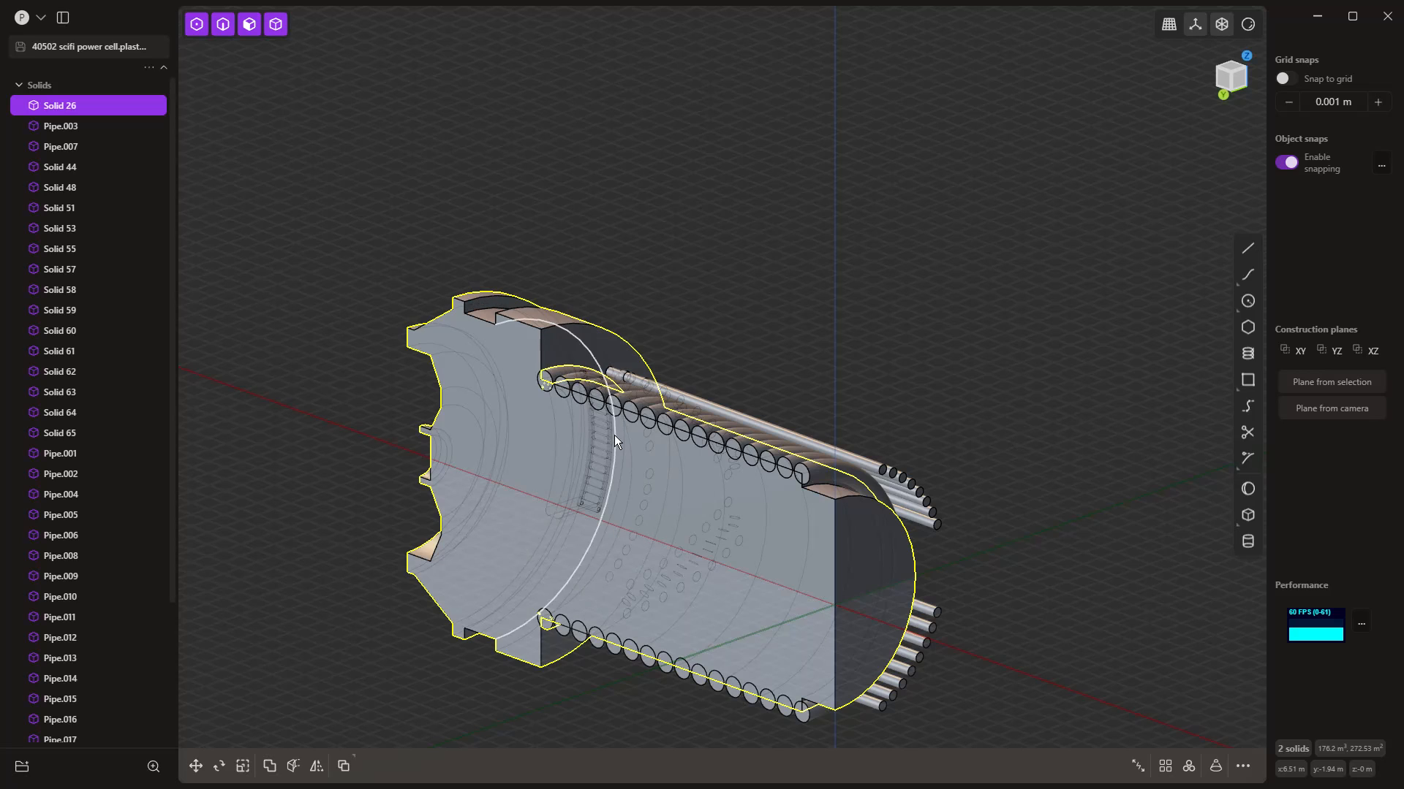
pyautogui.moveTo(614, 436); pyautogui.dragTo(564, 358, button='middle')
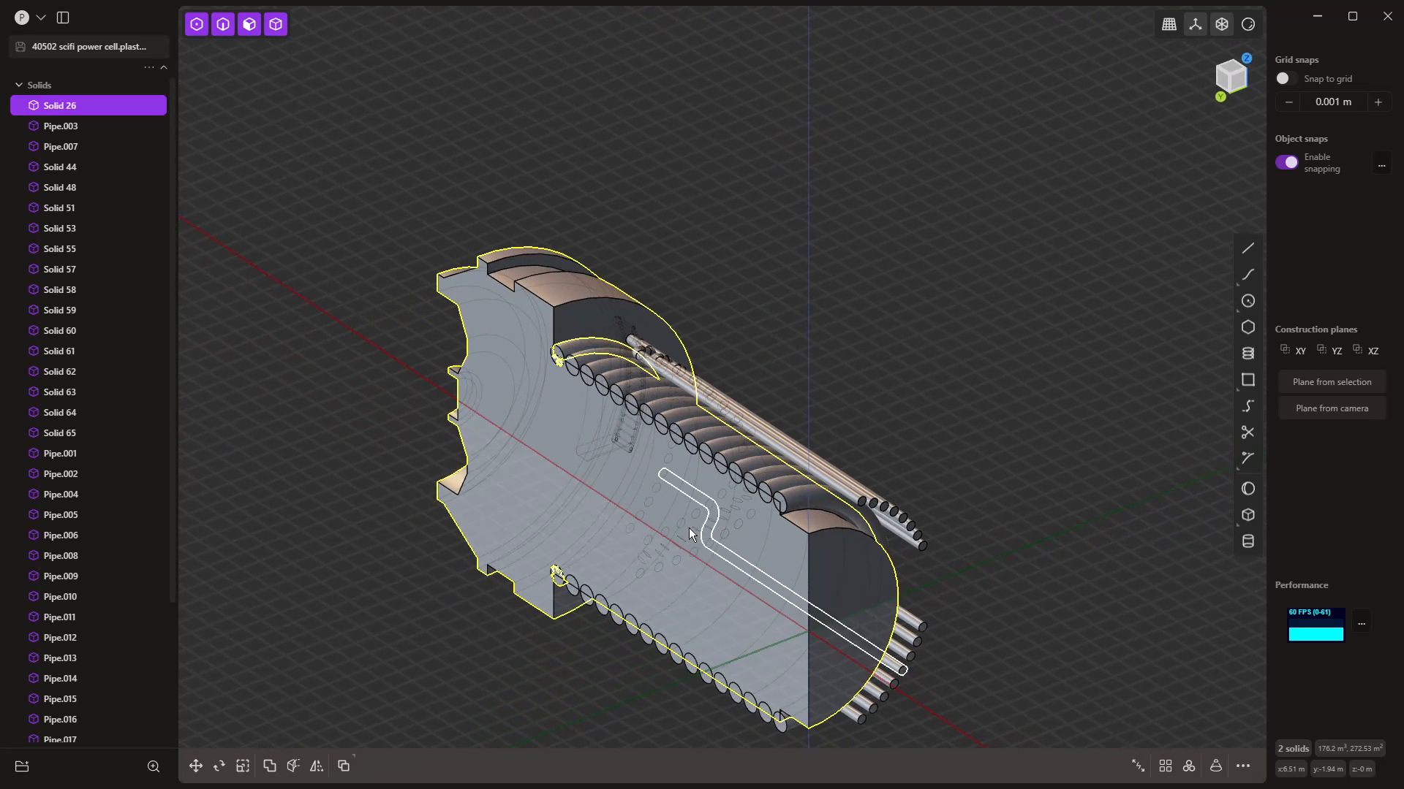
pyautogui.moveTo(688, 527); pyautogui.dragTo(687, 579, button='middle')
pyautogui.moveTo(688, 583); pyautogui.dragTo(621, 348)
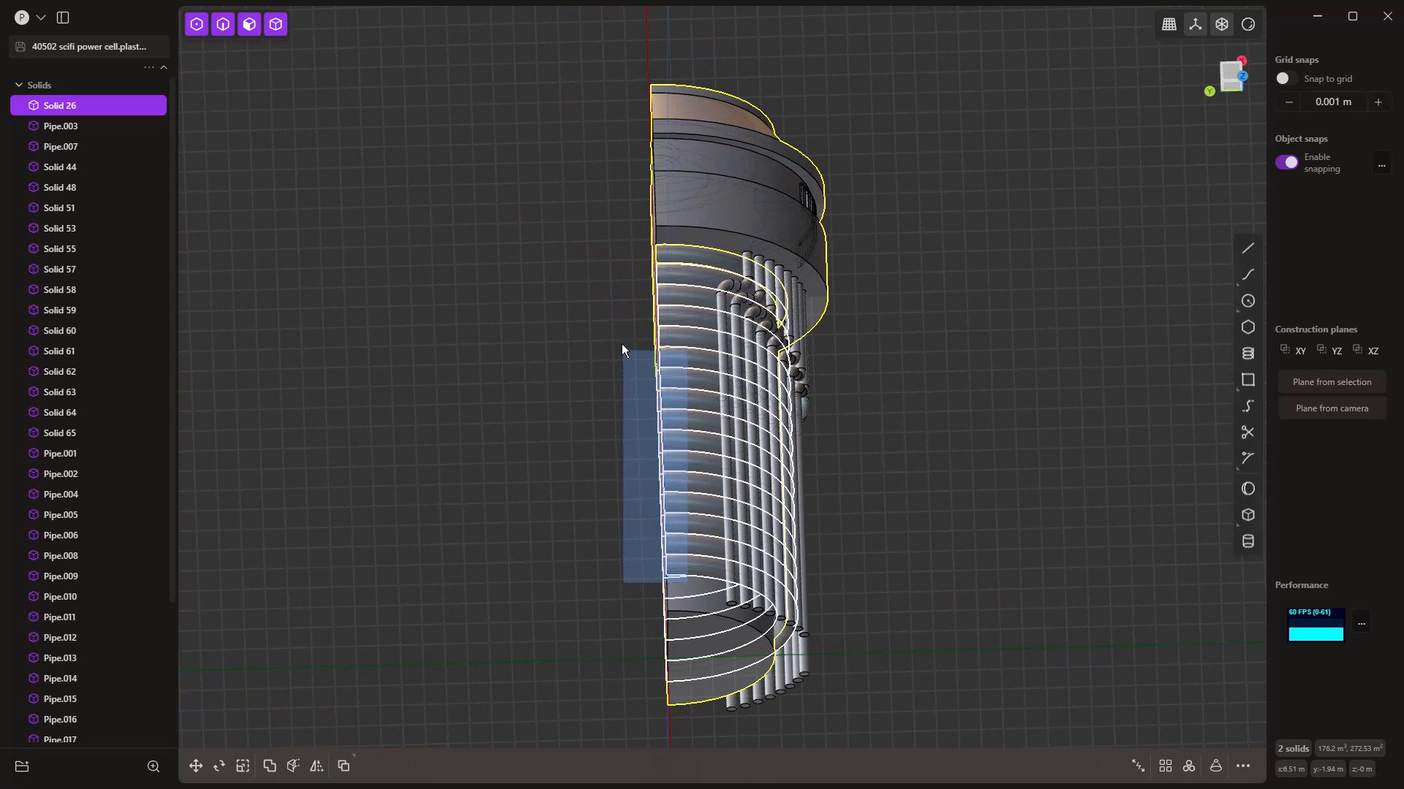
pyautogui.moveTo(608, 276); pyautogui.dragTo(577, 278)
pyautogui.press('q')
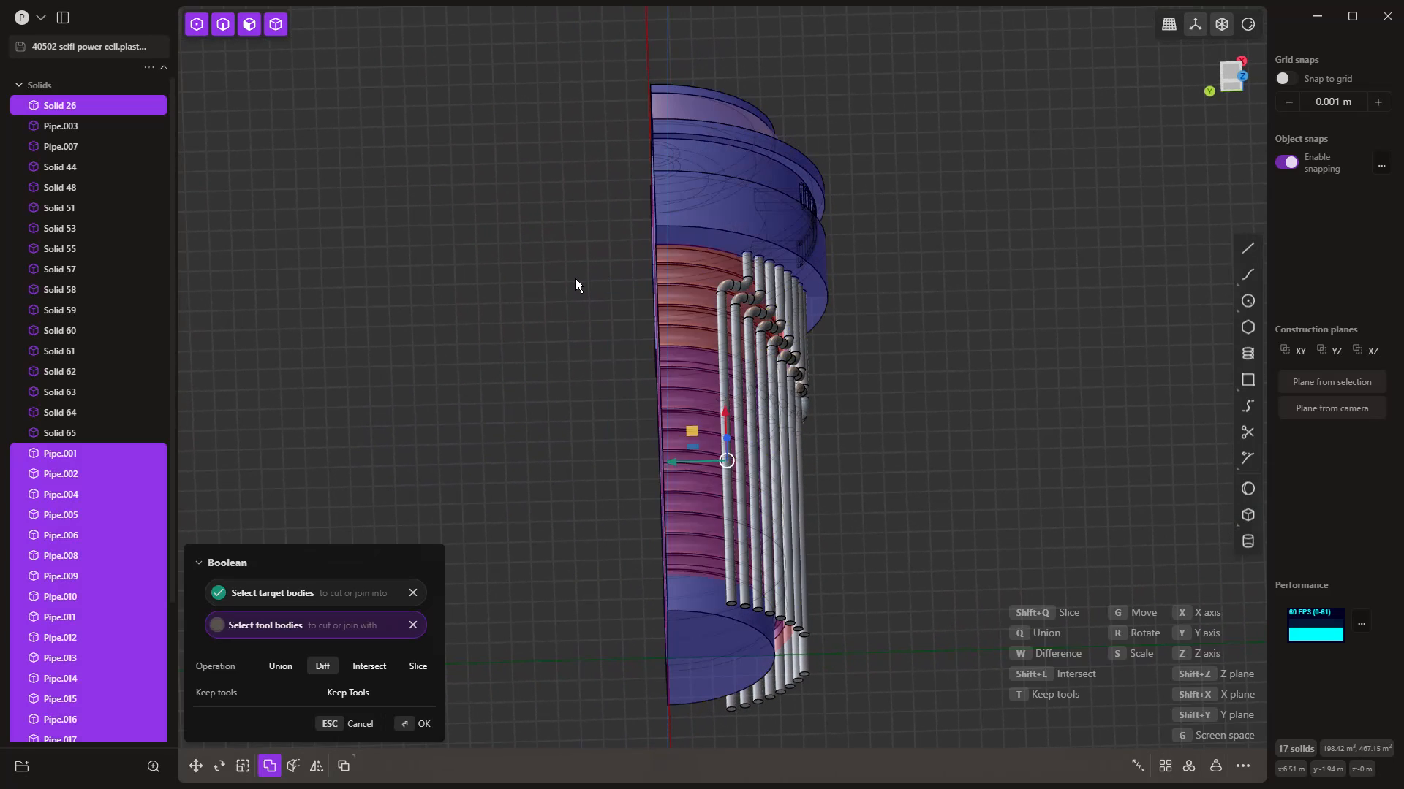
pyautogui.press('q')
pyautogui.rightClick(560, 316)
pyautogui.moveTo(497, 435)
pyautogui.mouseDown(button='middle')
pyautogui.moveTo(518, 467)
pyautogui.moveTo(491, 413)
pyautogui.mouseUp(button='middle')
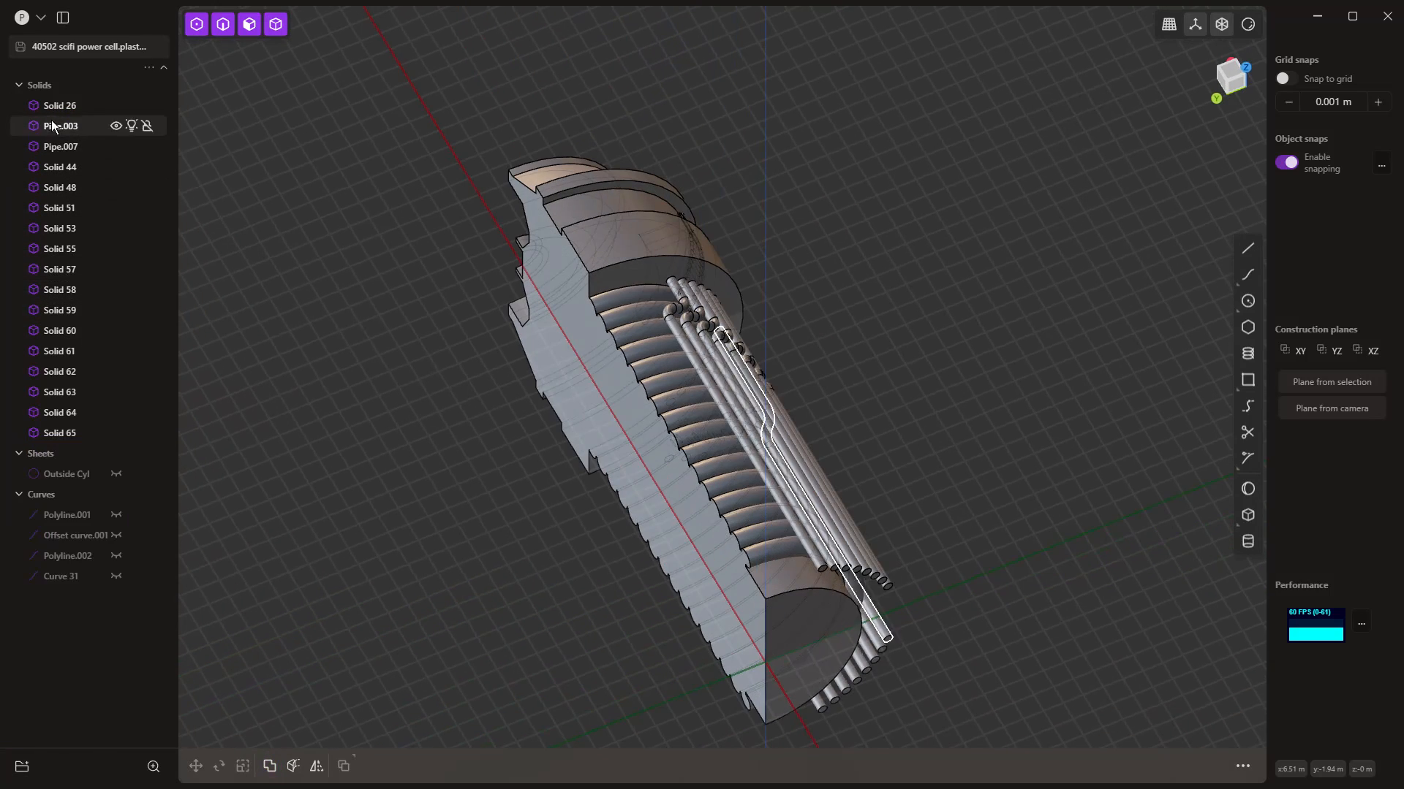
pyautogui.moveTo(545, 480); pyautogui.dragTo(1015, 512, button='middle')
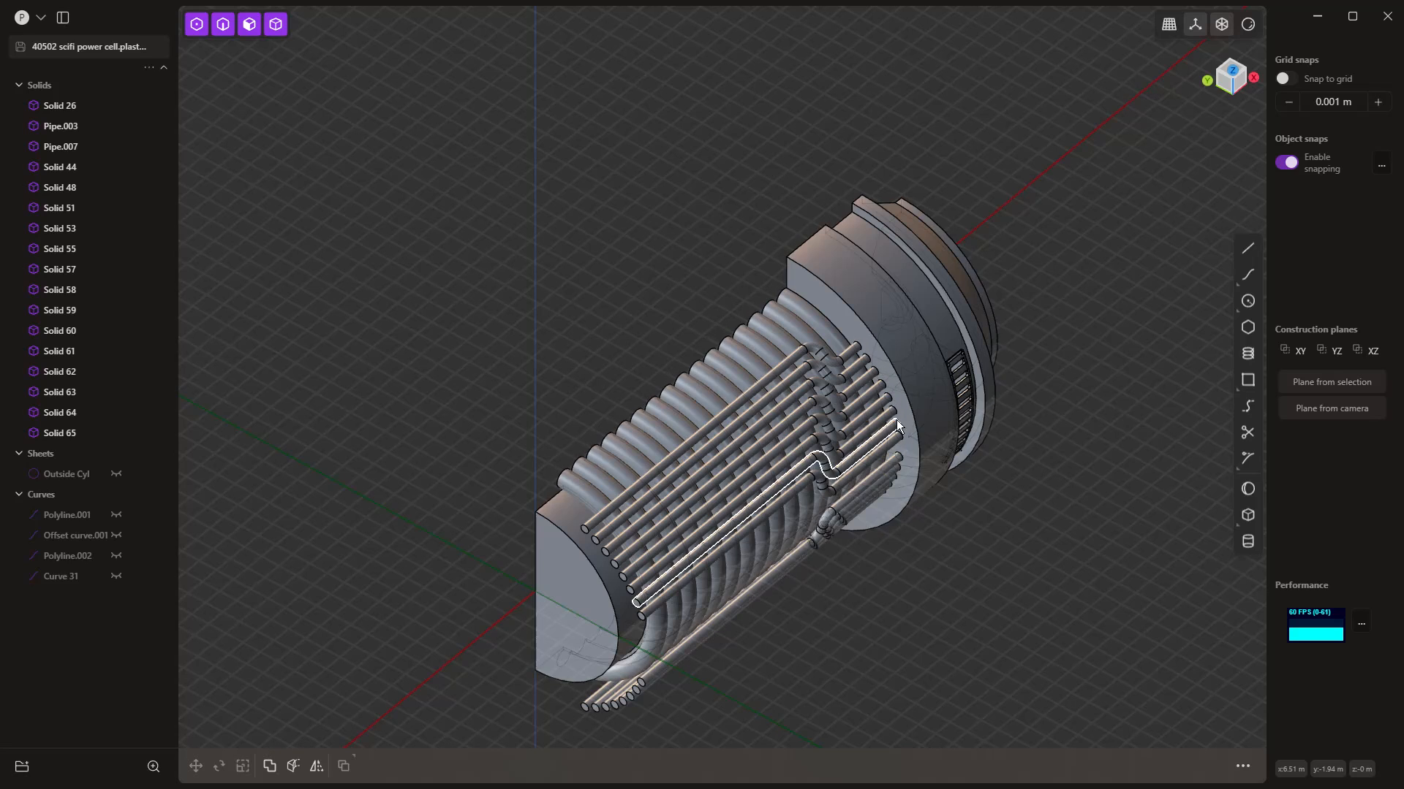
# Step: Try to join all 17 solids, the main body and the bent pipes, with a single Boolean union
pyautogui.click(110, 105)
pyautogui.keyDown('shift'); pyautogui.click(102, 433); pyautogui.keyUp('shift')
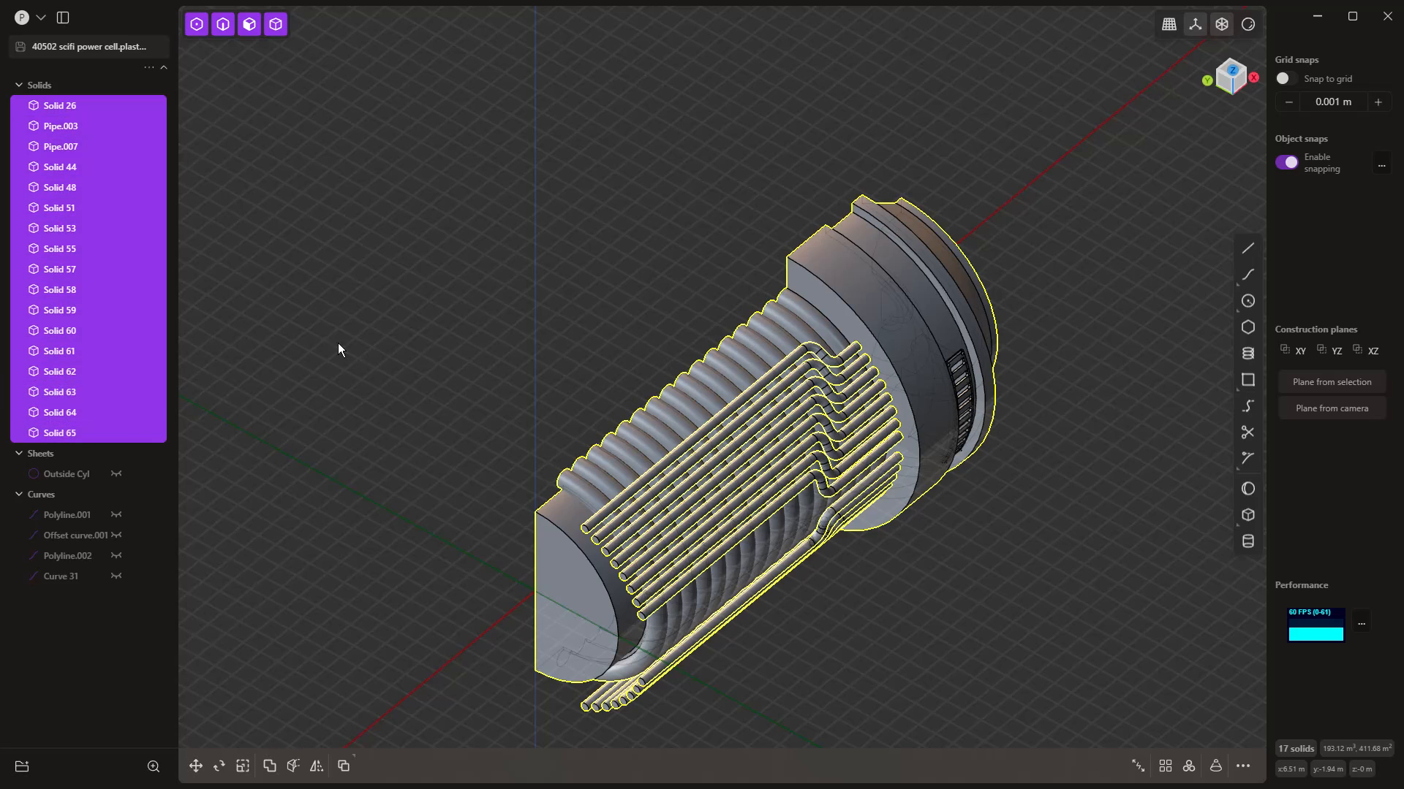
pyautogui.press('q')
pyautogui.press('q')
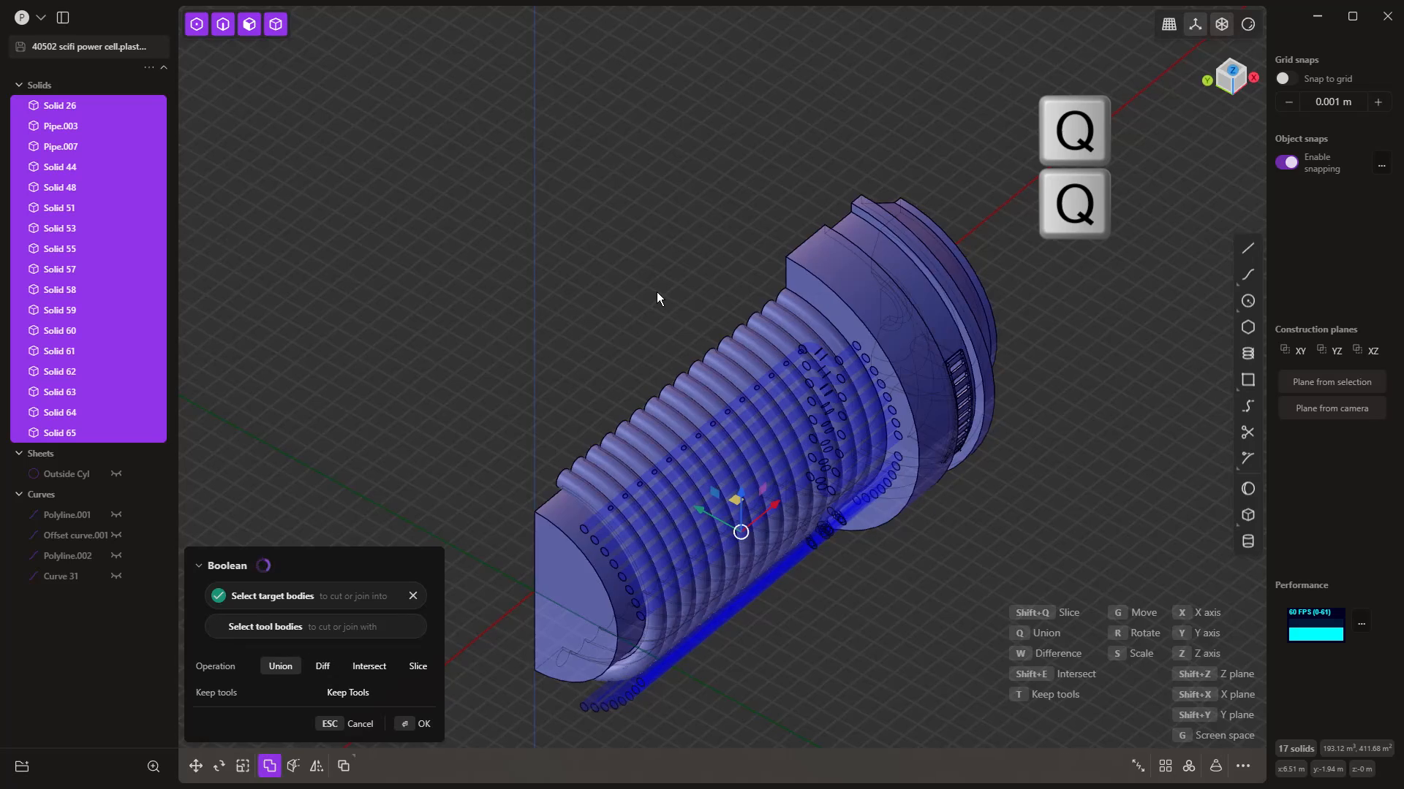
pyautogui.click(665, 308)
# Step: Offset the collar's flat face, where the bent pipes end, by about 0.068 m
pyautogui.moveTo(927, 449); pyautogui.dragTo(893, 399, button='middle')
pyautogui.click(882, 379)
pyautogui.click(881, 376)
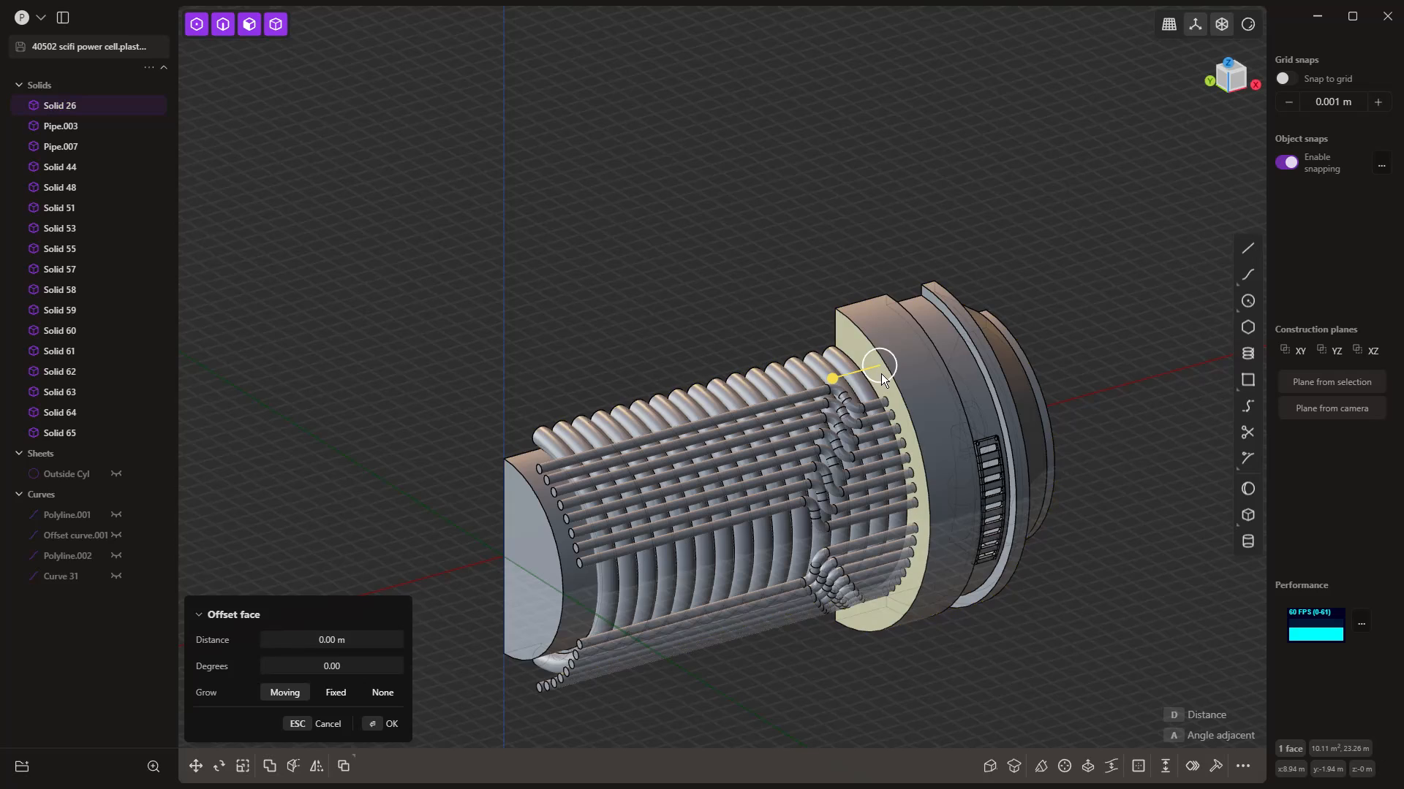
pyautogui.scroll(2, 879, 377)
pyautogui.moveTo(833, 376); pyautogui.dragTo(830, 378)
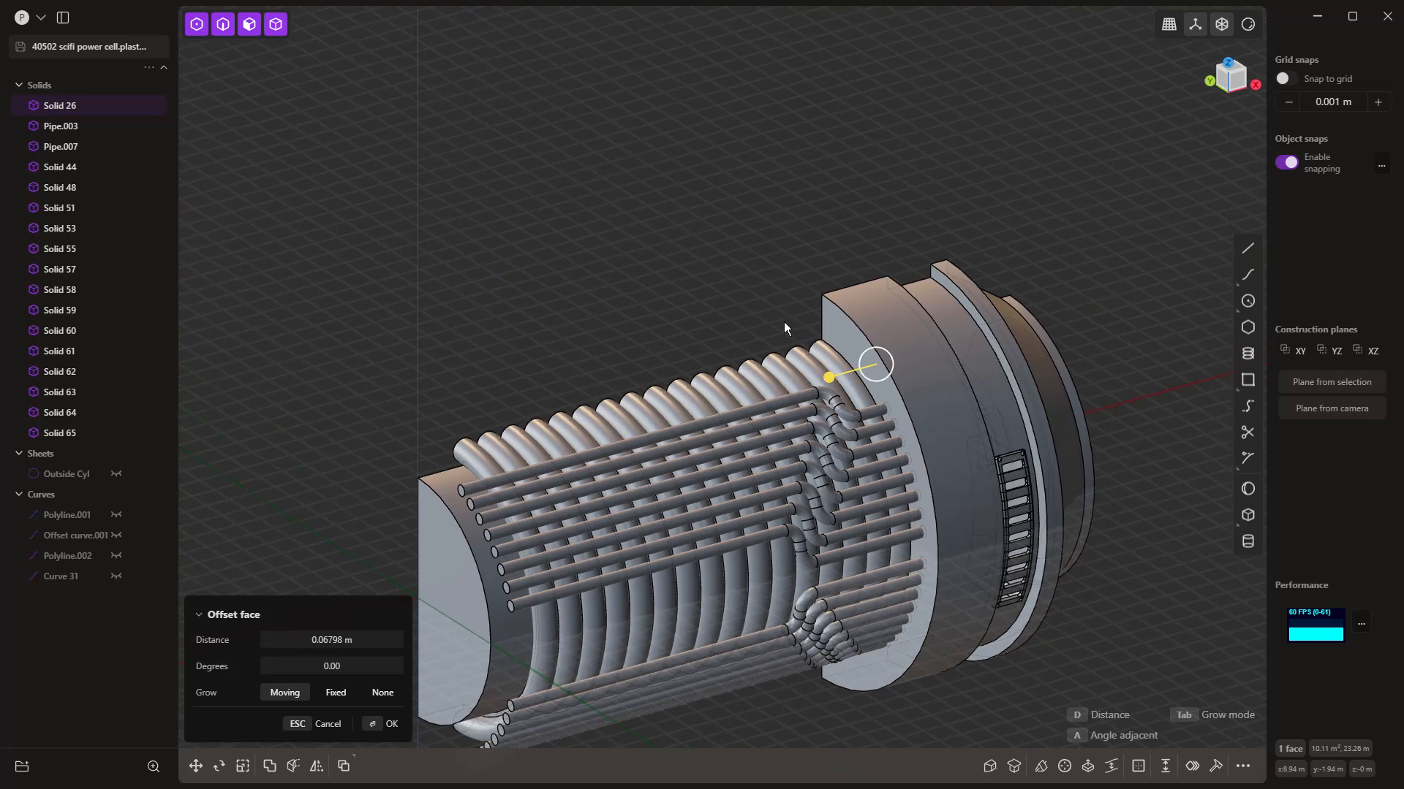
pyautogui.rightClick(734, 284)
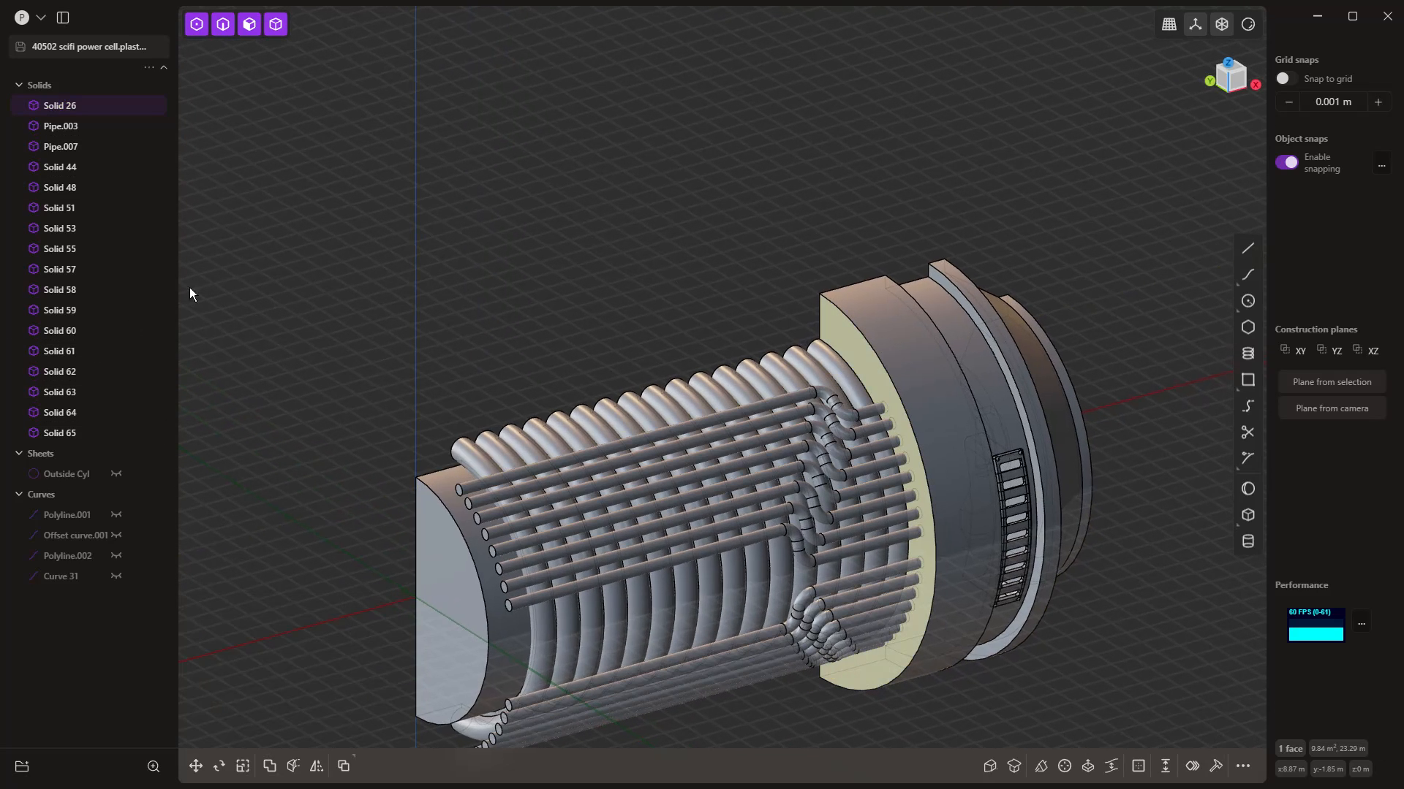
# Step: Try again to union the complete set of solids at once, then clear the selection
pyautogui.click(64, 434)
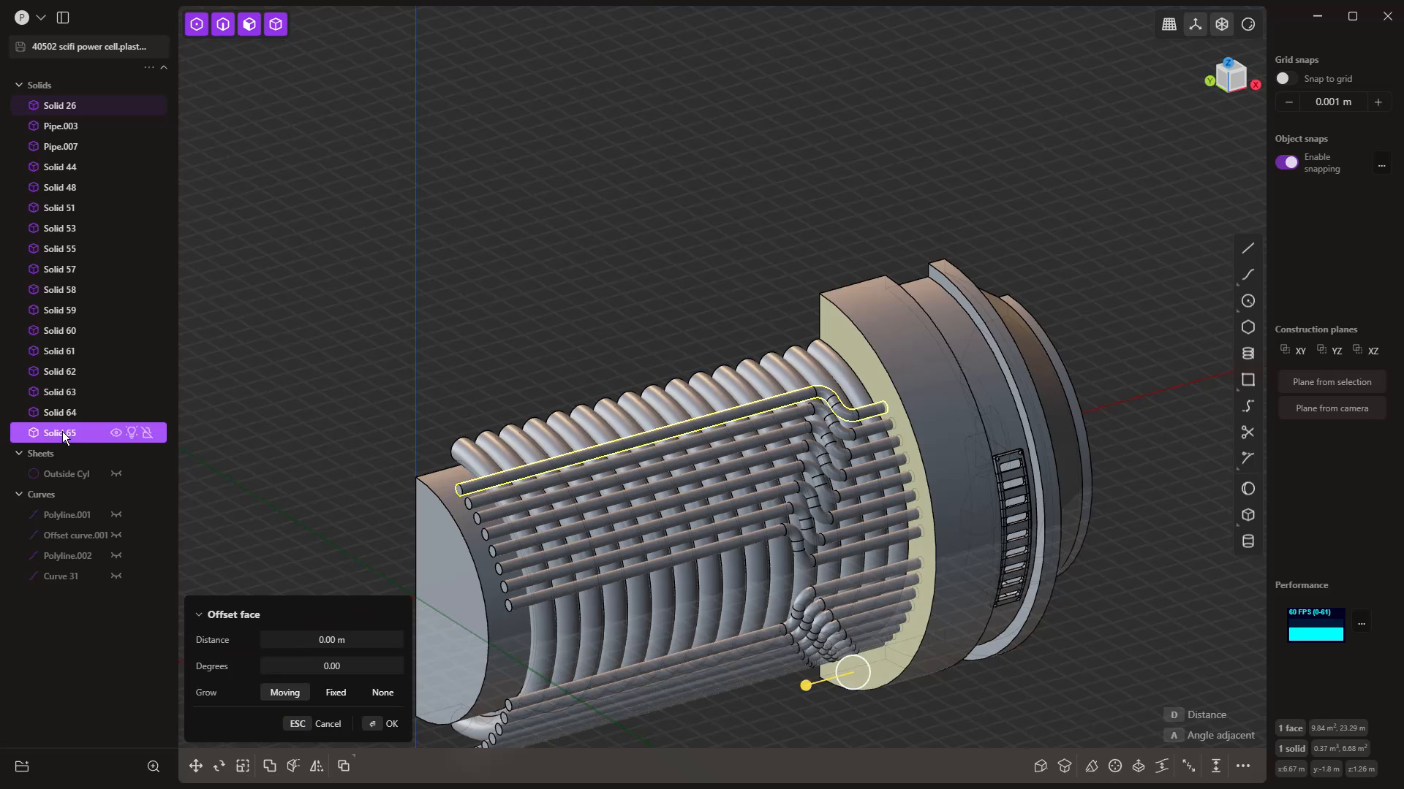
pyautogui.keyDown('shift'); pyautogui.click(60, 105); pyautogui.keyUp('shift')
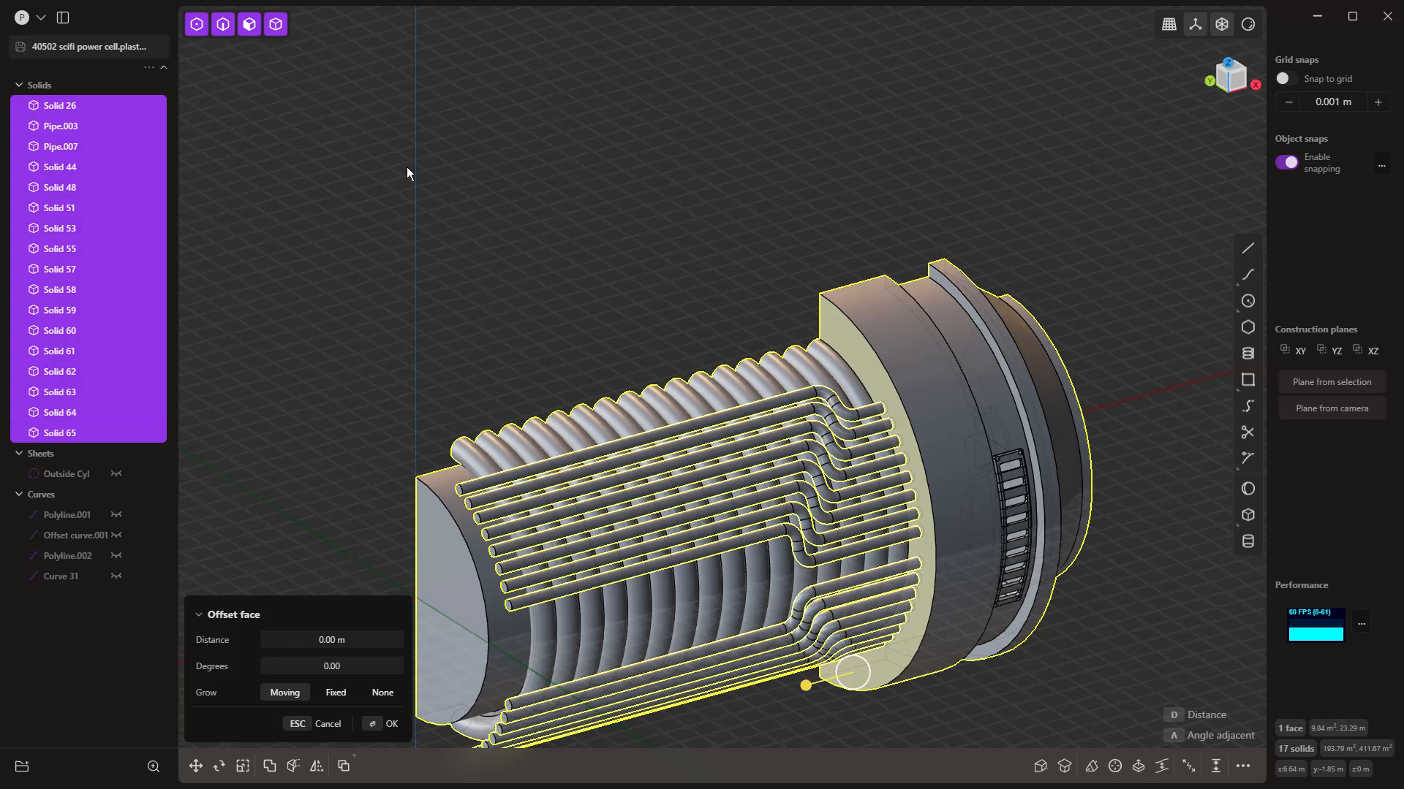
pyautogui.press('q')
pyautogui.press('q')
pyautogui.press('Escape')
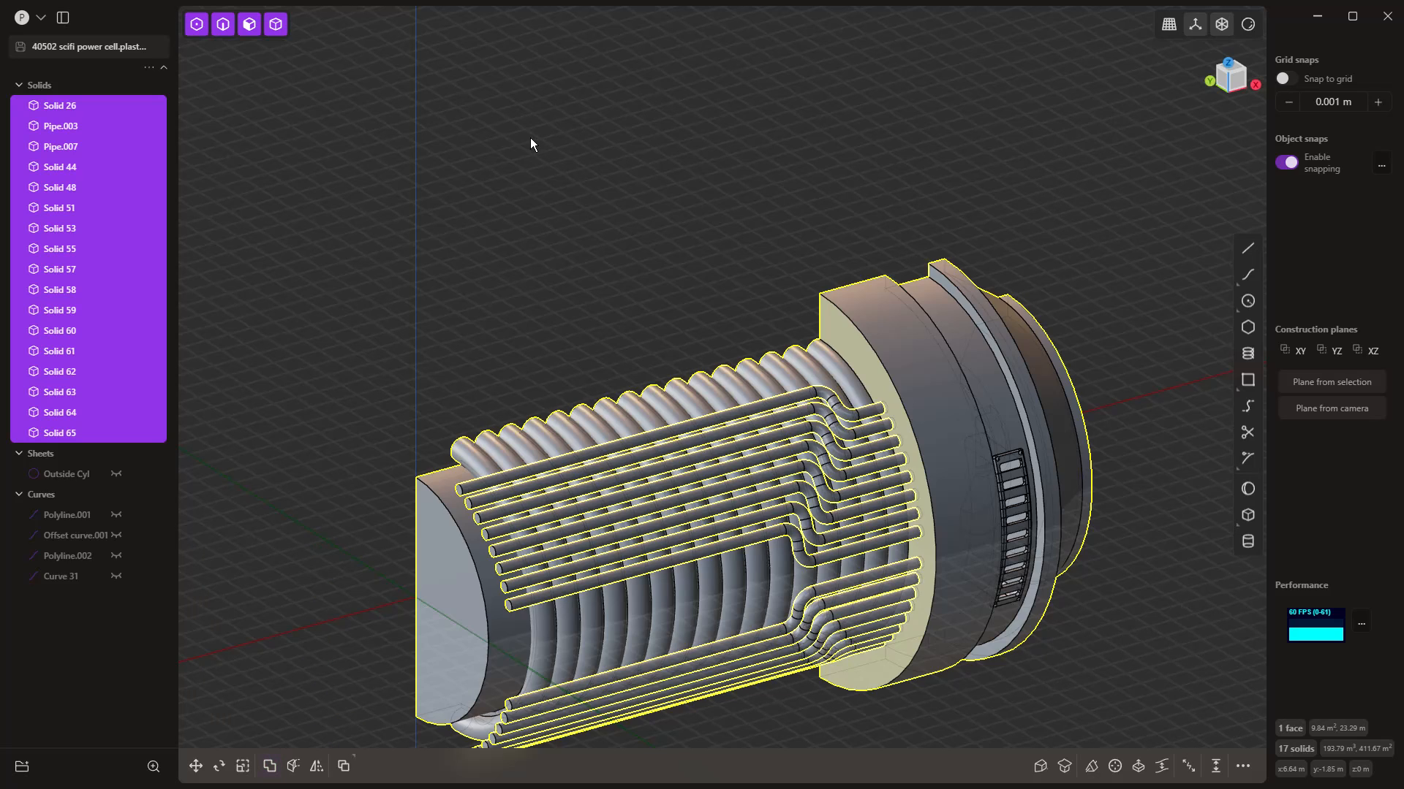
pyautogui.click(531, 144)
# Step: Start a Boolean union with the main body as target and add the eight upper bent pipes as tool bodies
pyautogui.moveTo(574, 173); pyautogui.dragTo(856, 390, button='middle')
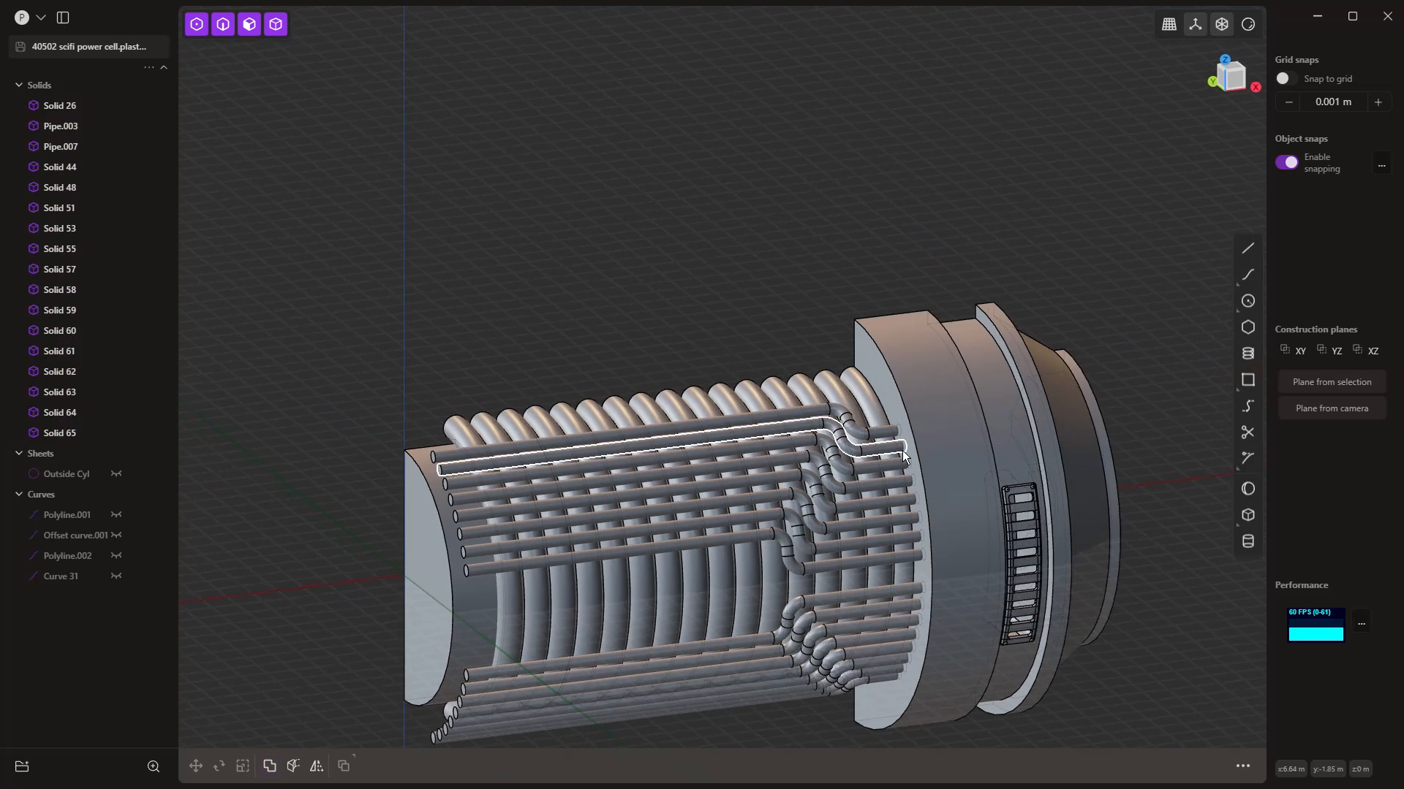
pyautogui.scroll(2, 902, 450)
pyautogui.click(915, 392)
pyautogui.press('q')
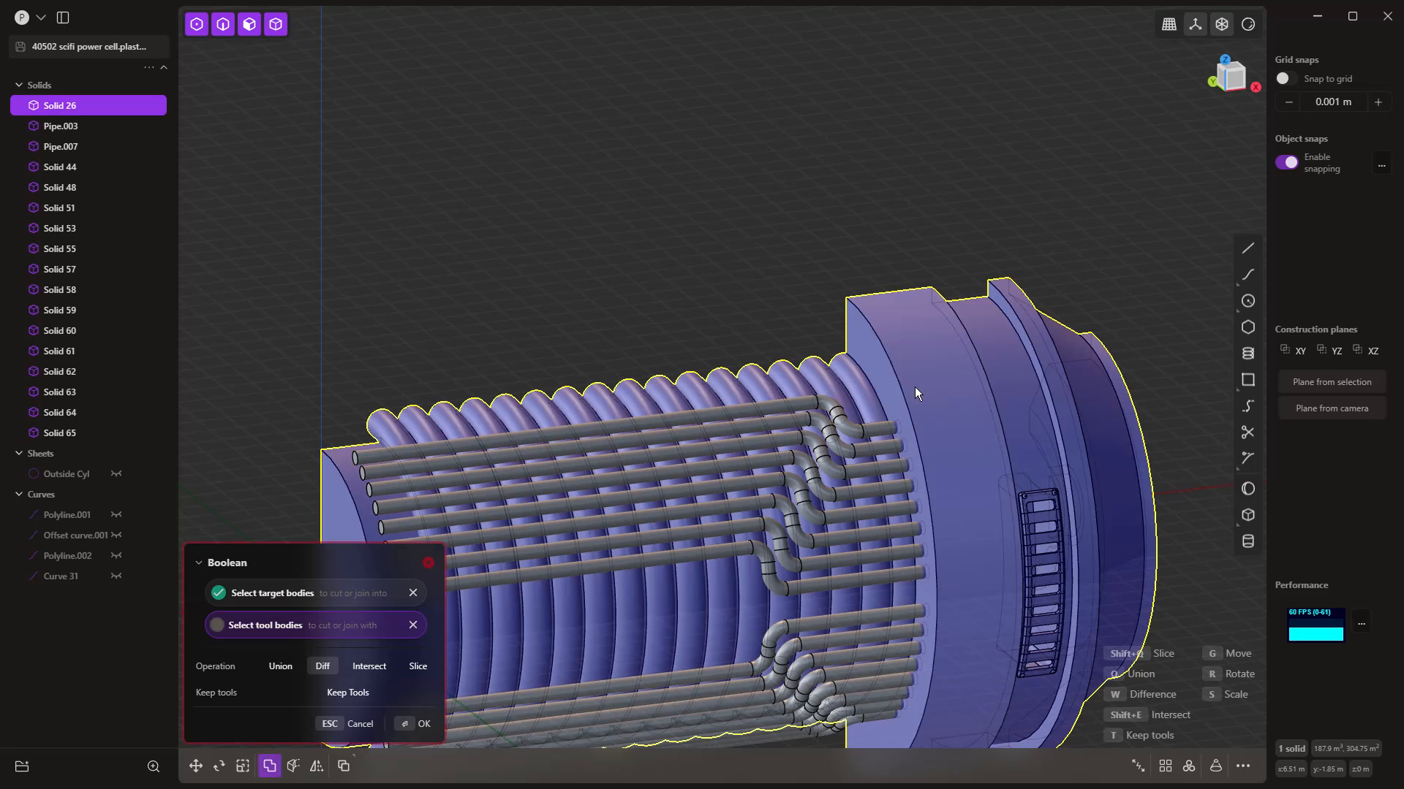
pyautogui.scroll(3, 891, 442)
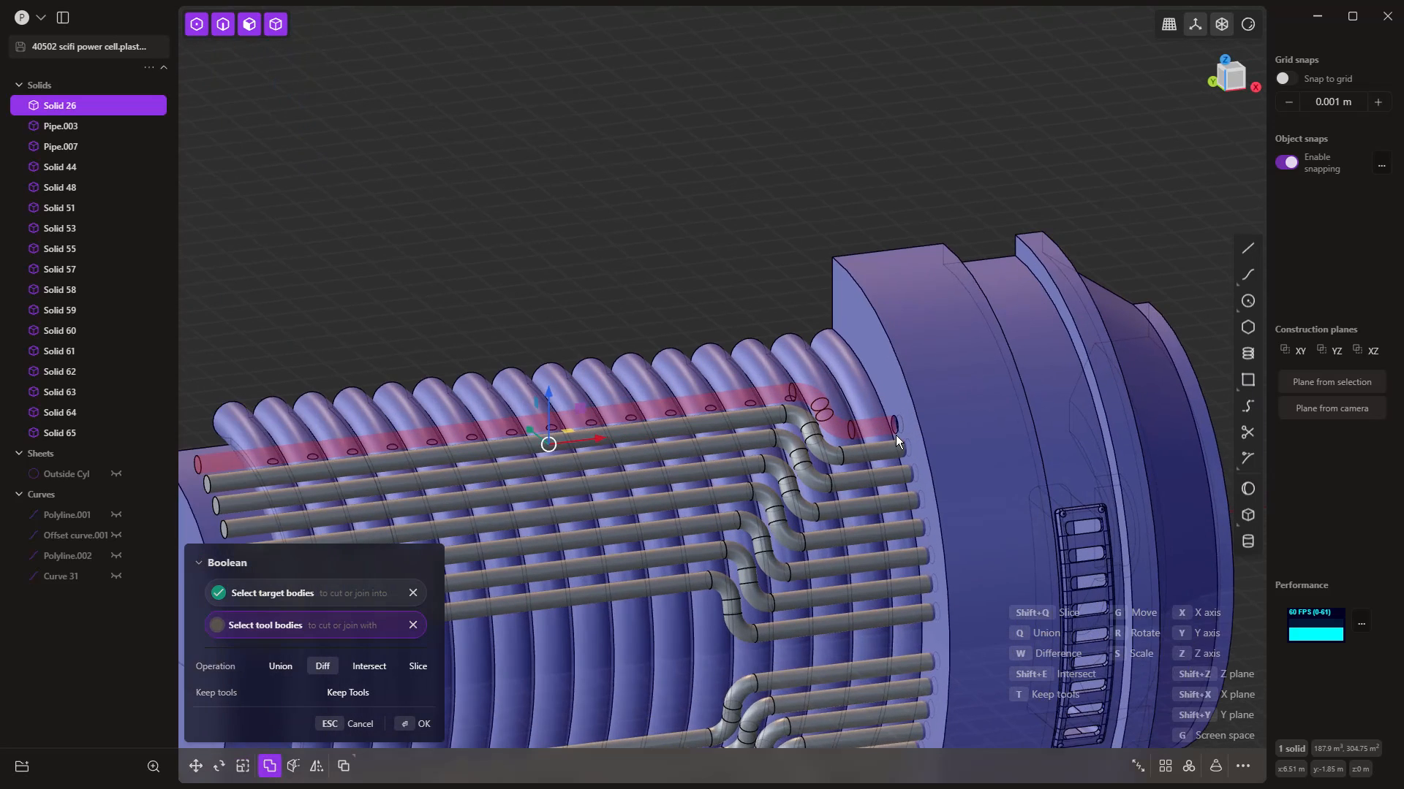
pyautogui.press('q')
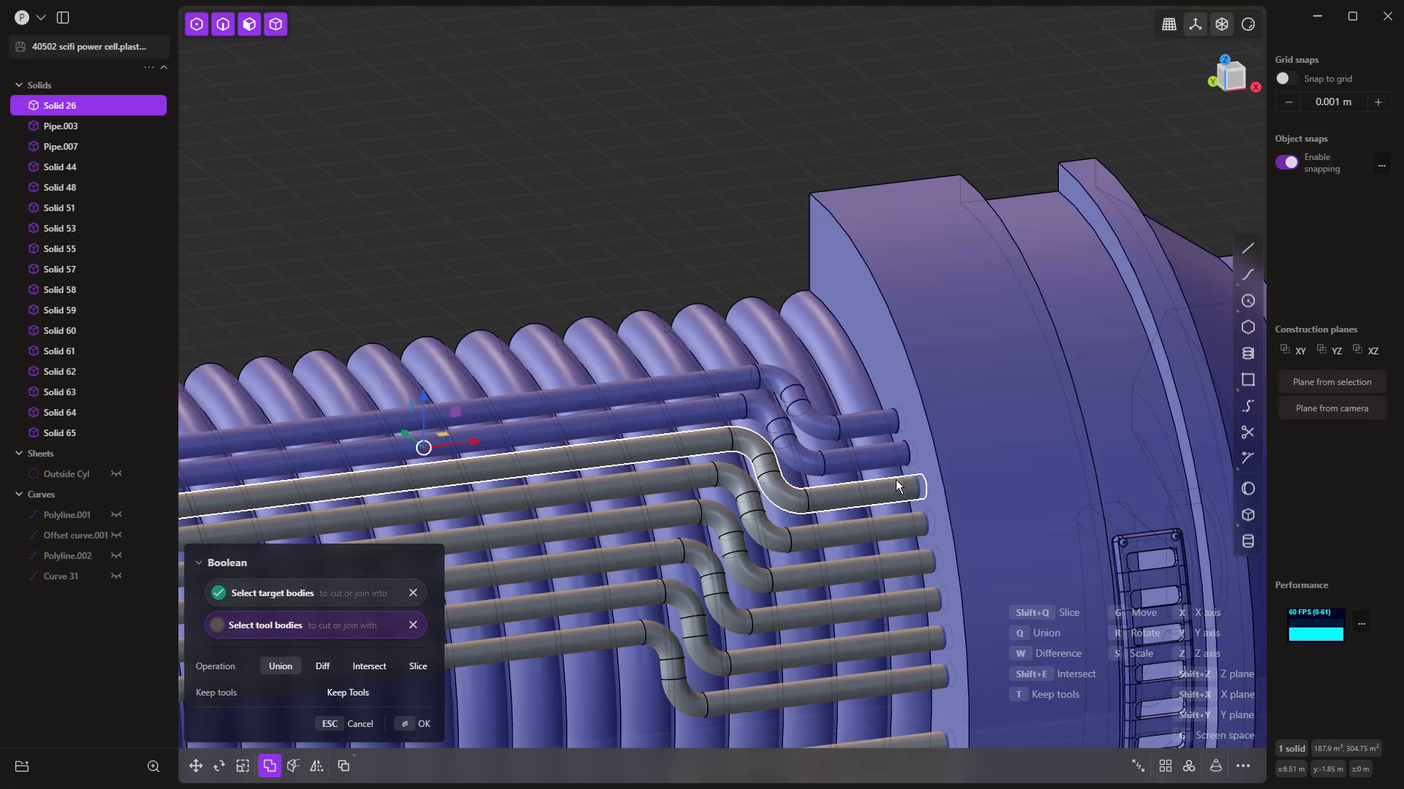
pyautogui.click(906, 563)
pyautogui.click(906, 597)
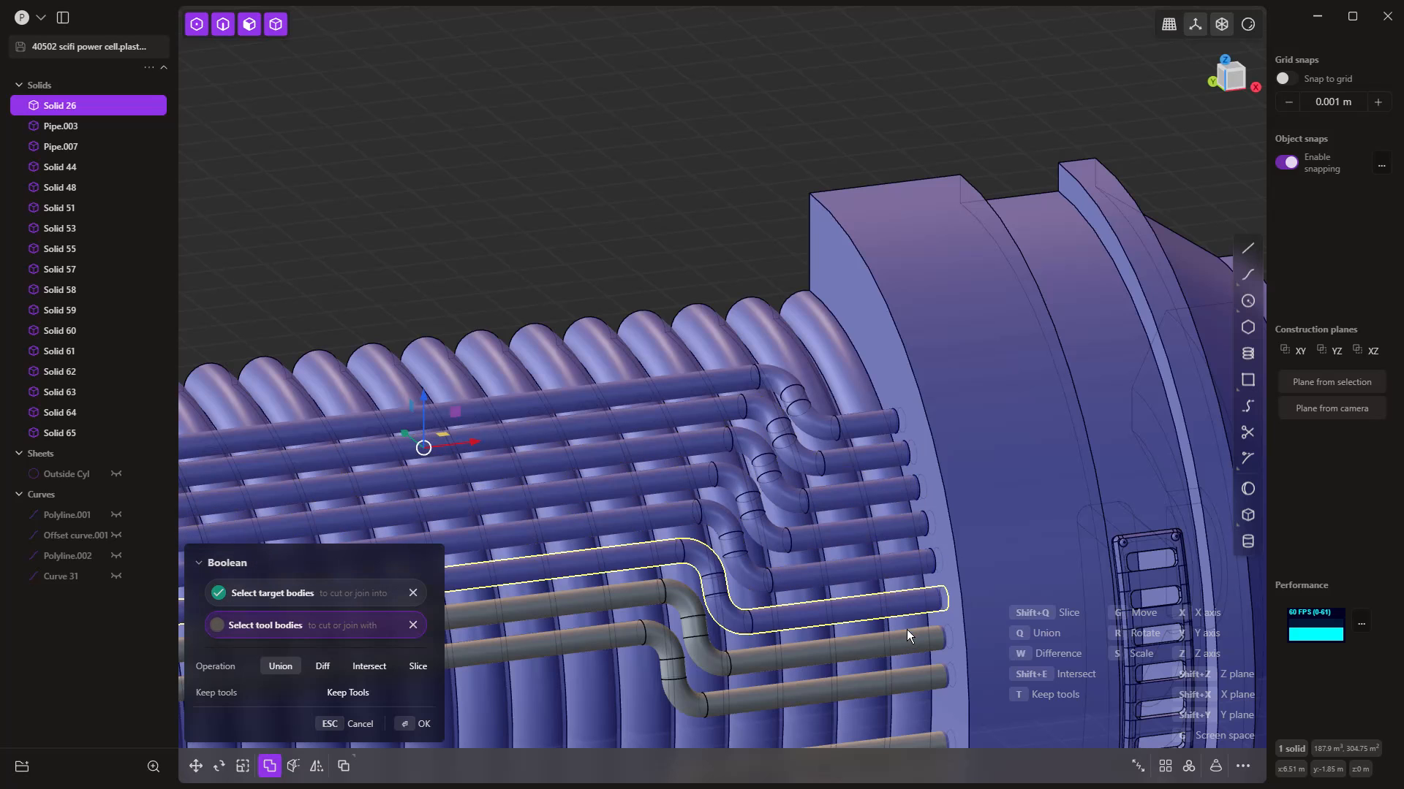
pyautogui.click(907, 636)
pyautogui.click(909, 670)
pyautogui.keyDown('shift'); pyautogui.moveTo(935, 598); pyautogui.dragTo(903, 141, button='middle'); pyautogui.keyUp('shift')
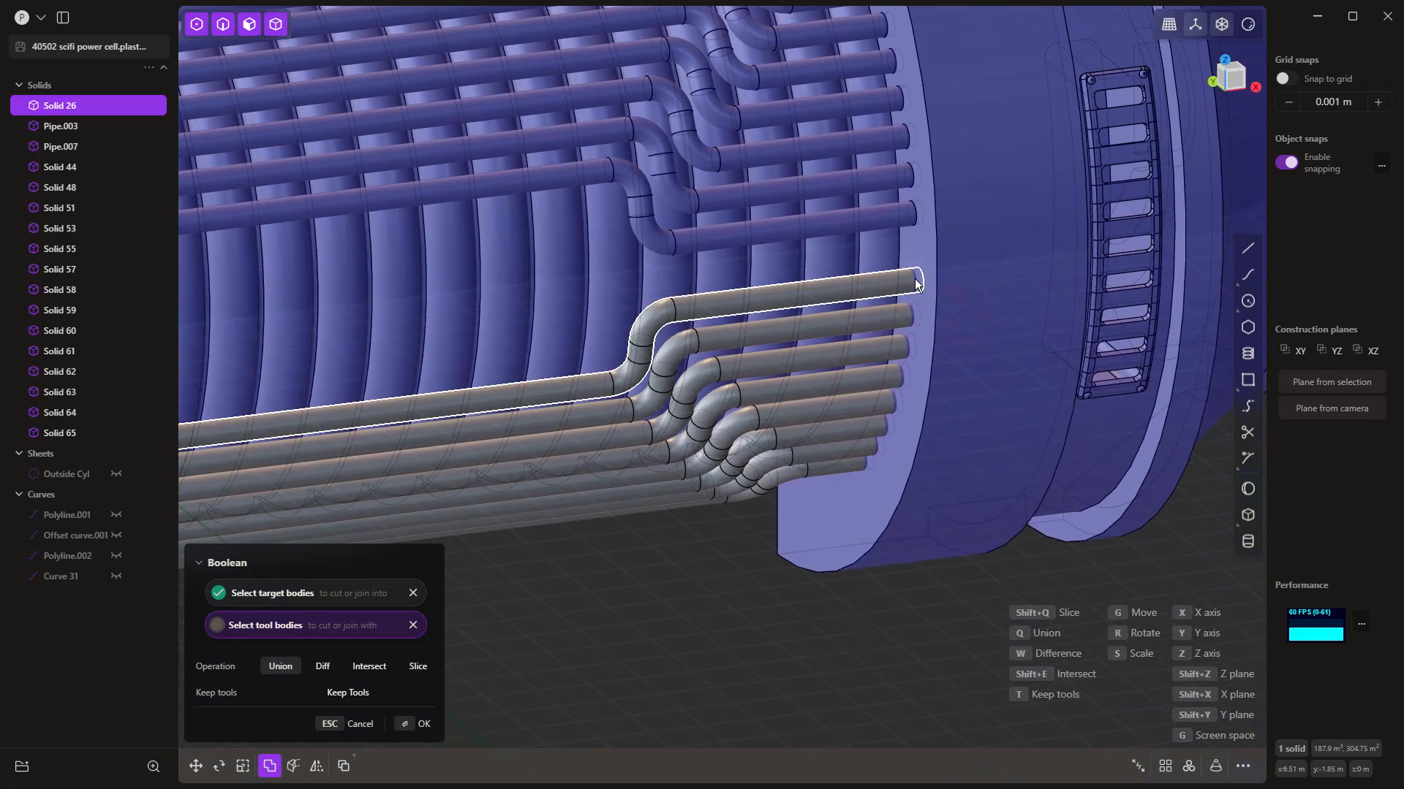
# Step: Add the eight lower bent pipes to the Boolean union, apply it, and clear the selection
pyautogui.click(917, 284)
pyautogui.click(907, 316)
pyautogui.click(900, 348)
pyautogui.click(883, 380)
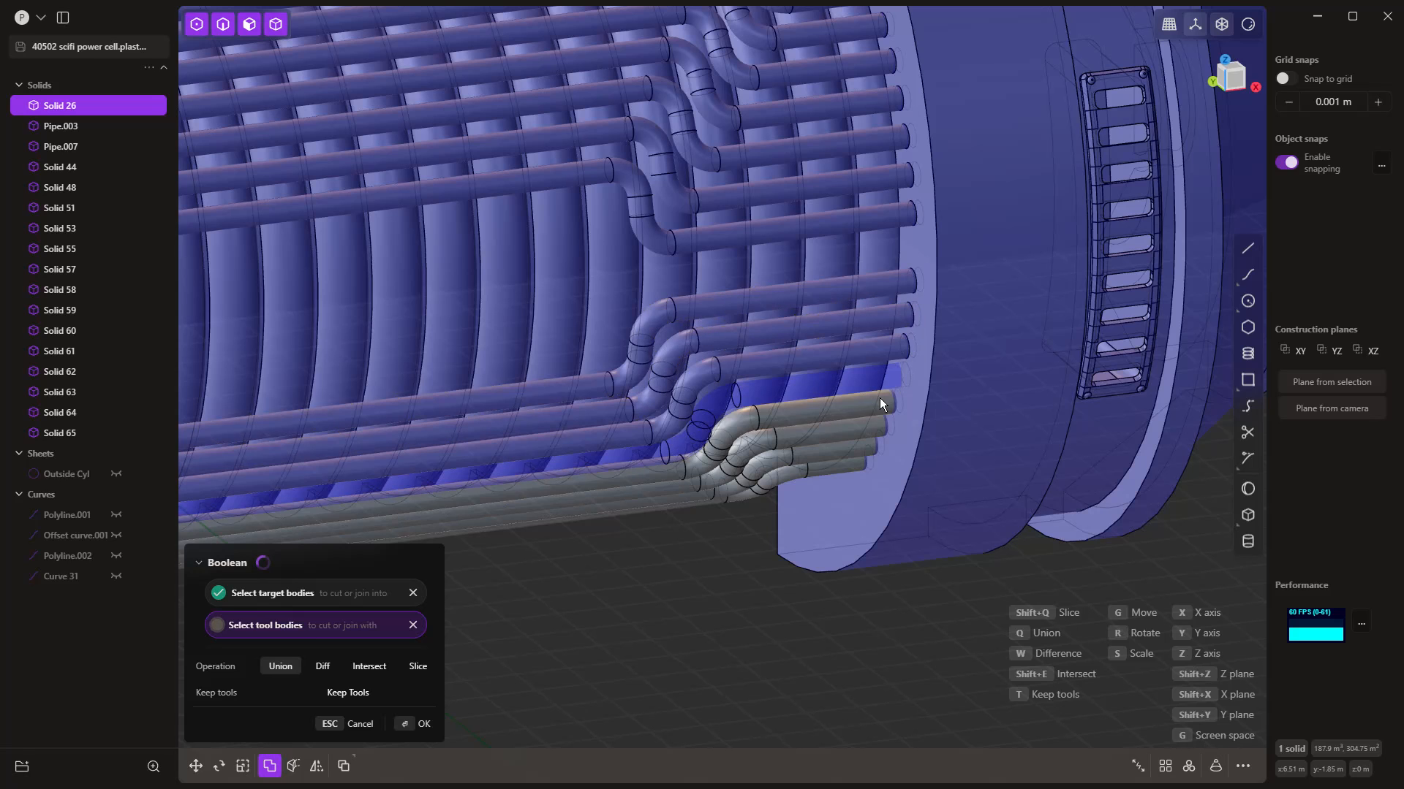
pyautogui.click(886, 402)
pyautogui.click(877, 427)
pyautogui.click(866, 446)
pyautogui.click(850, 465)
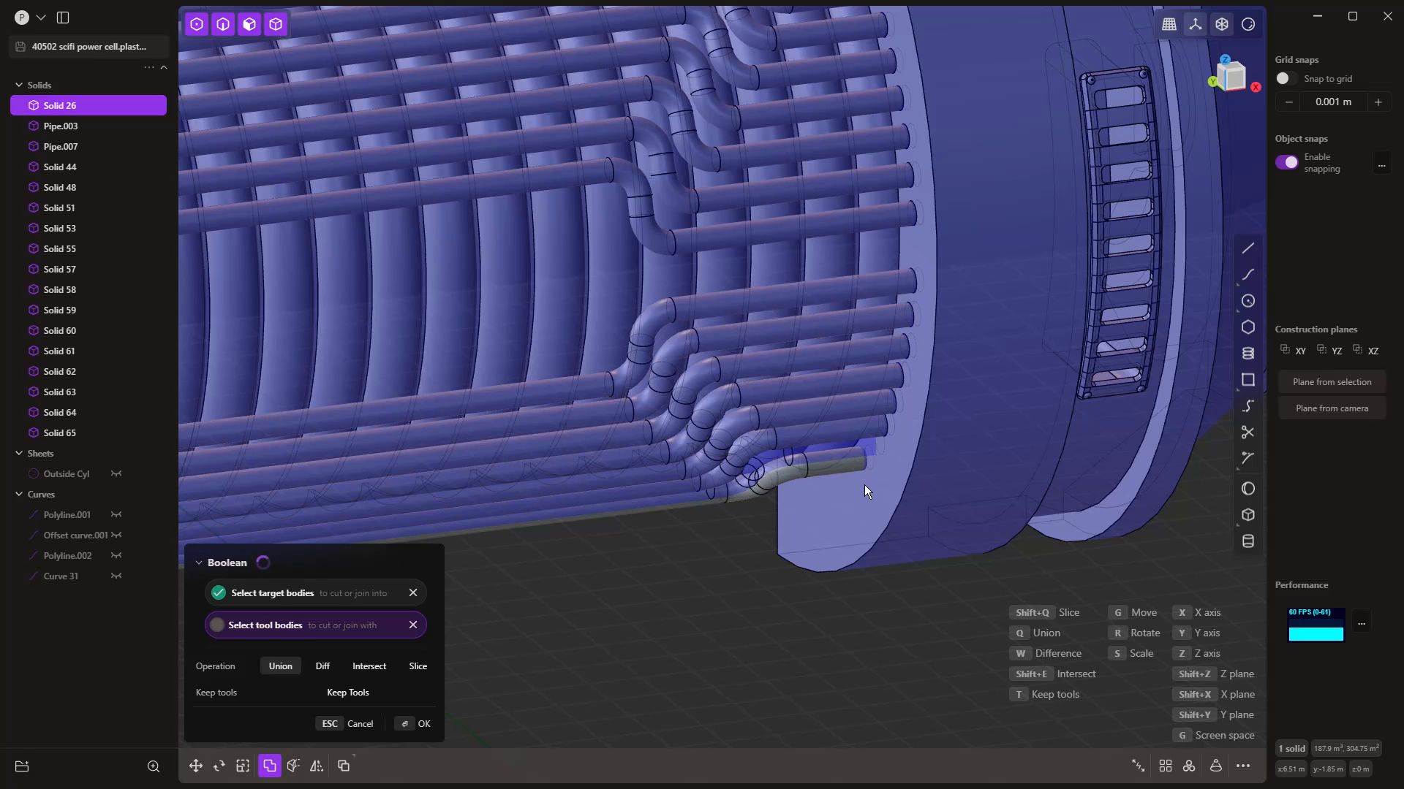
pyautogui.moveTo(864, 485); pyautogui.dragTo(862, 533, button='middle')
pyautogui.scroll(-5, 867, 330)
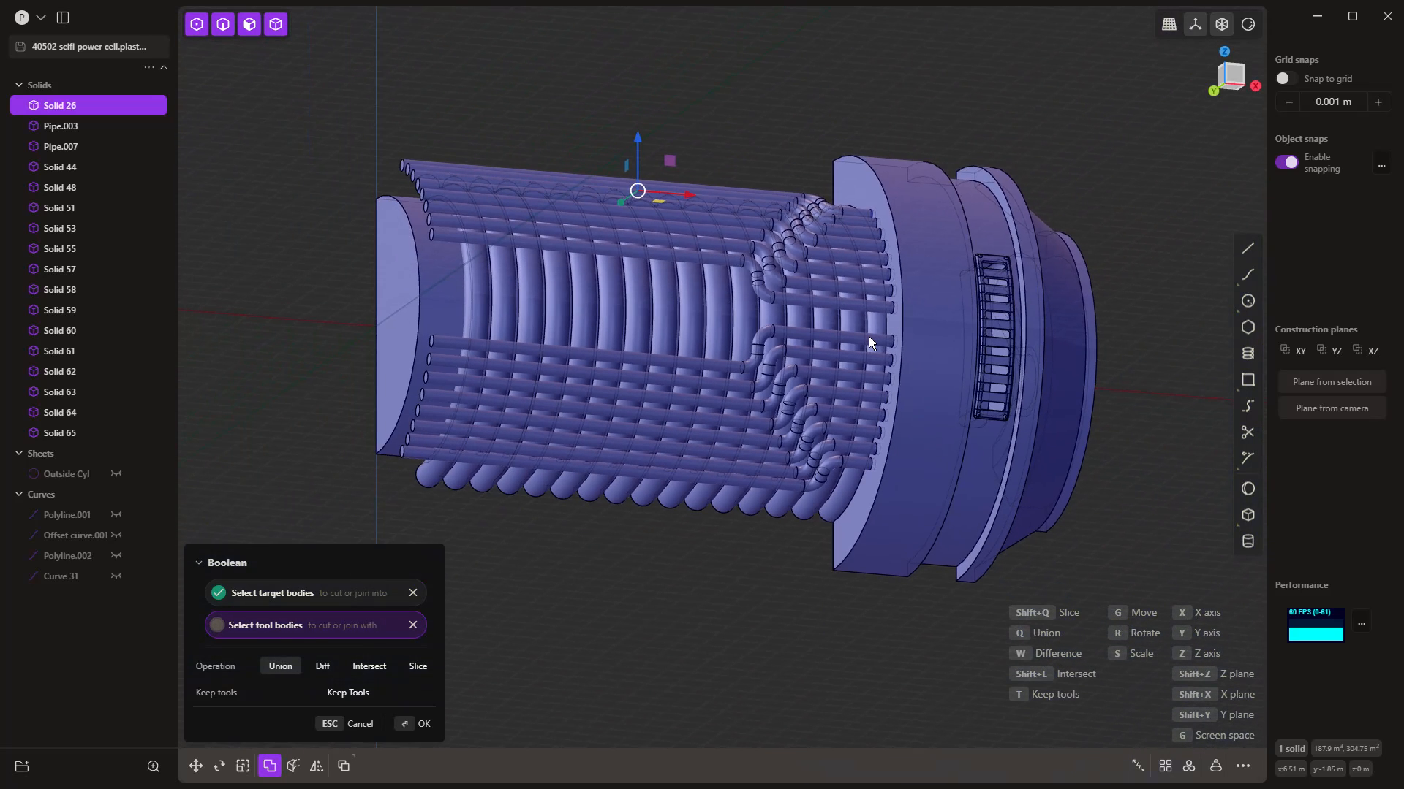
pyautogui.press('Return')
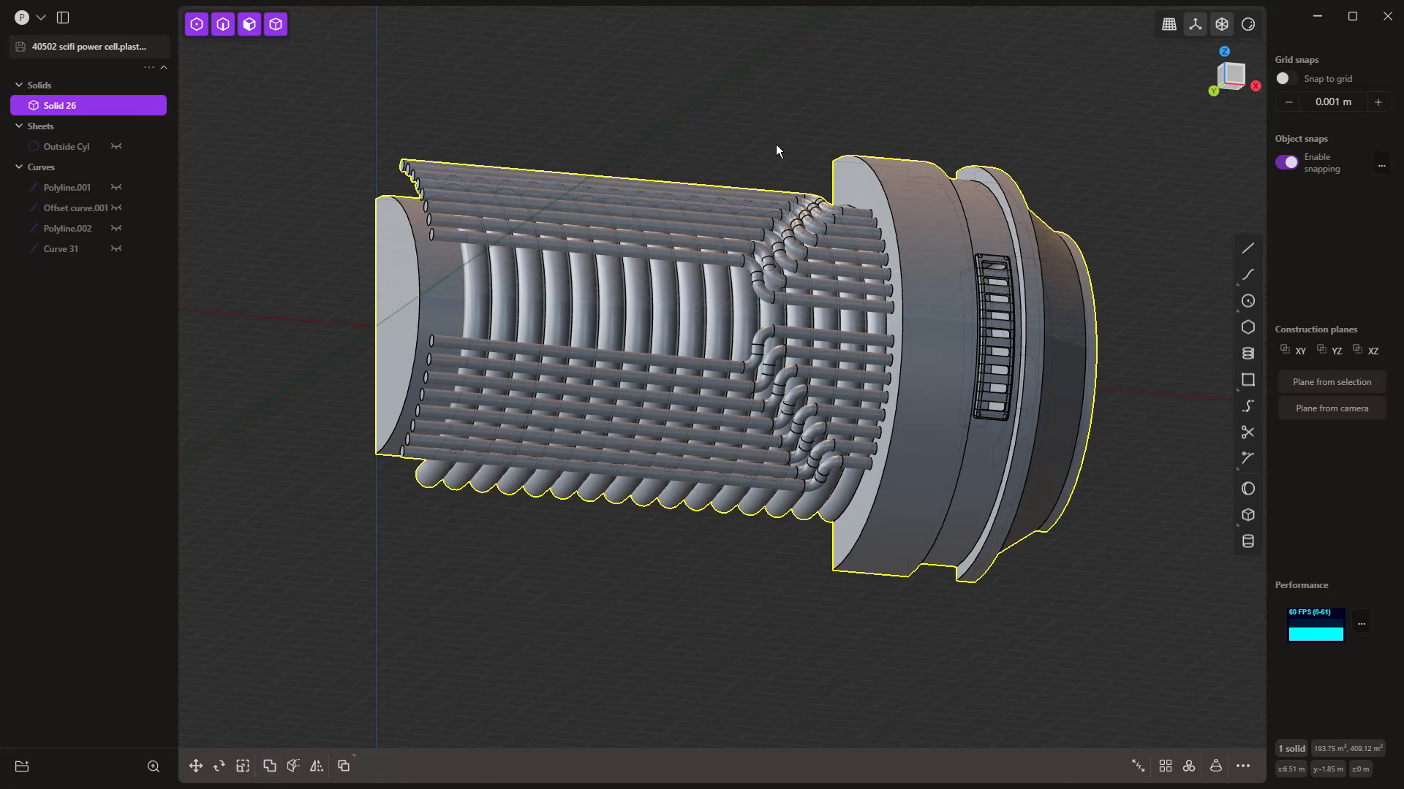
pyautogui.click(776, 145)
# Step: Show the Outside Cyl sheet, examine how it covers the pipes from several angles, and hide it again
pyautogui.moveTo(776, 145); pyautogui.dragTo(581, 167, button='middle')
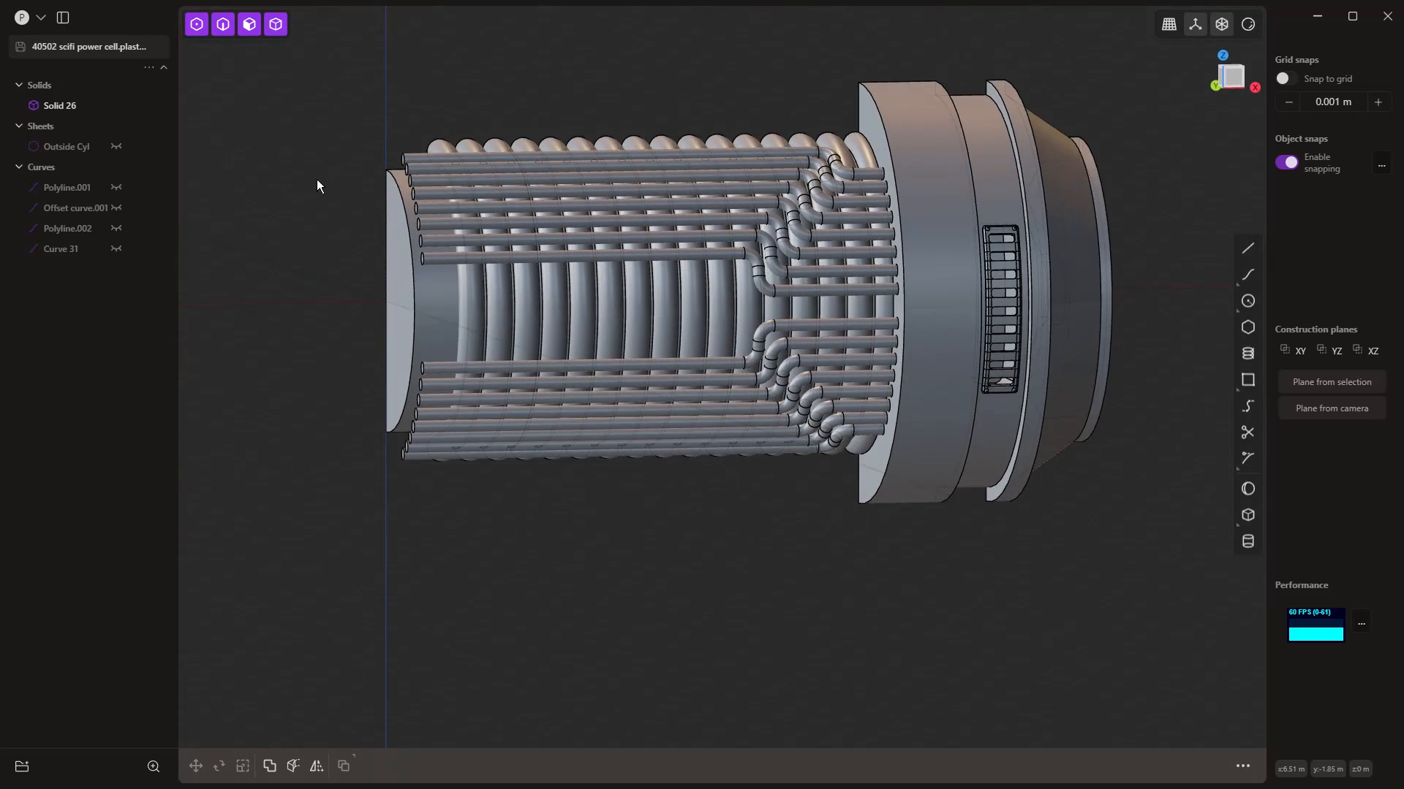
pyautogui.click(115, 146)
pyautogui.moveTo(251, 238); pyautogui.dragTo(459, 295, button='middle')
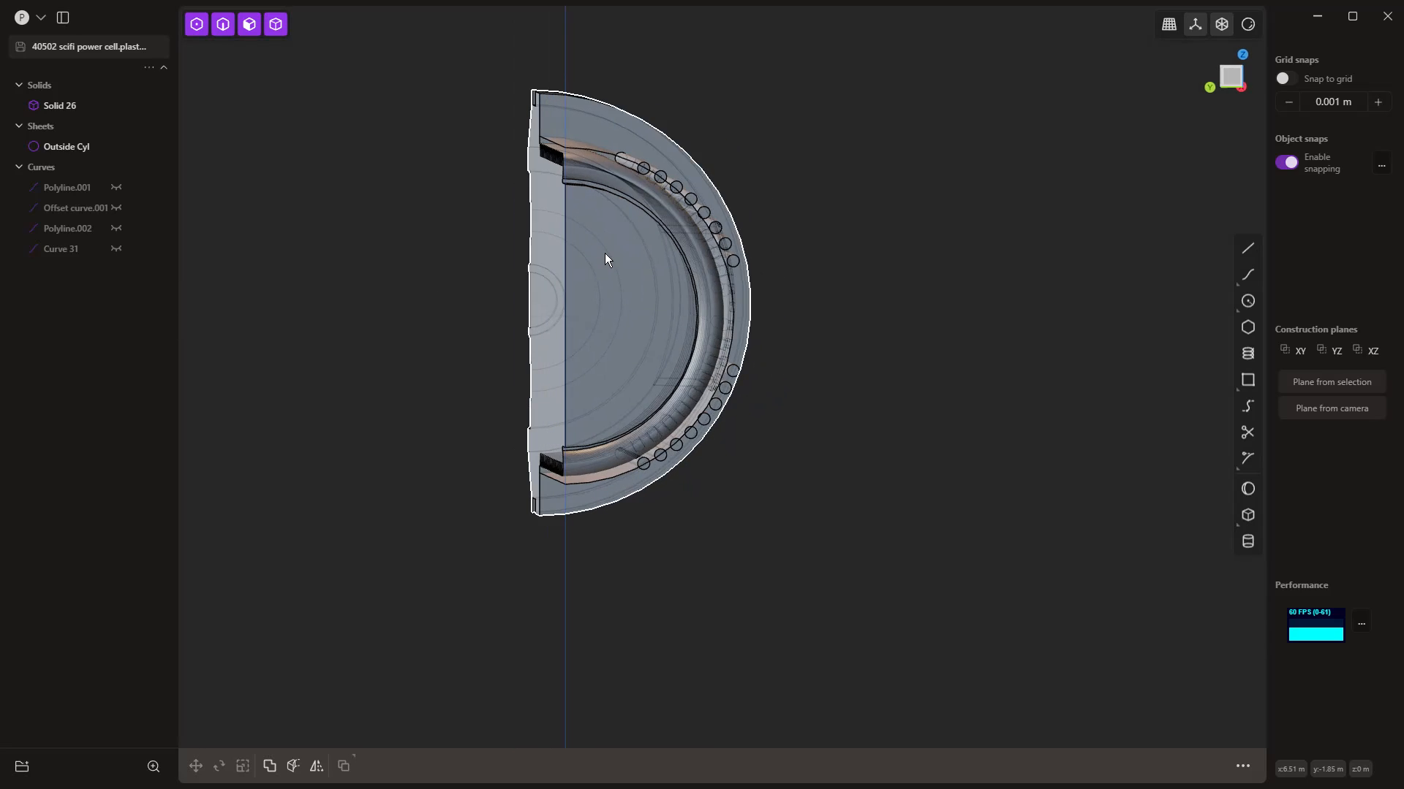
pyautogui.moveTo(604, 256); pyautogui.dragTo(451, 257, button='middle')
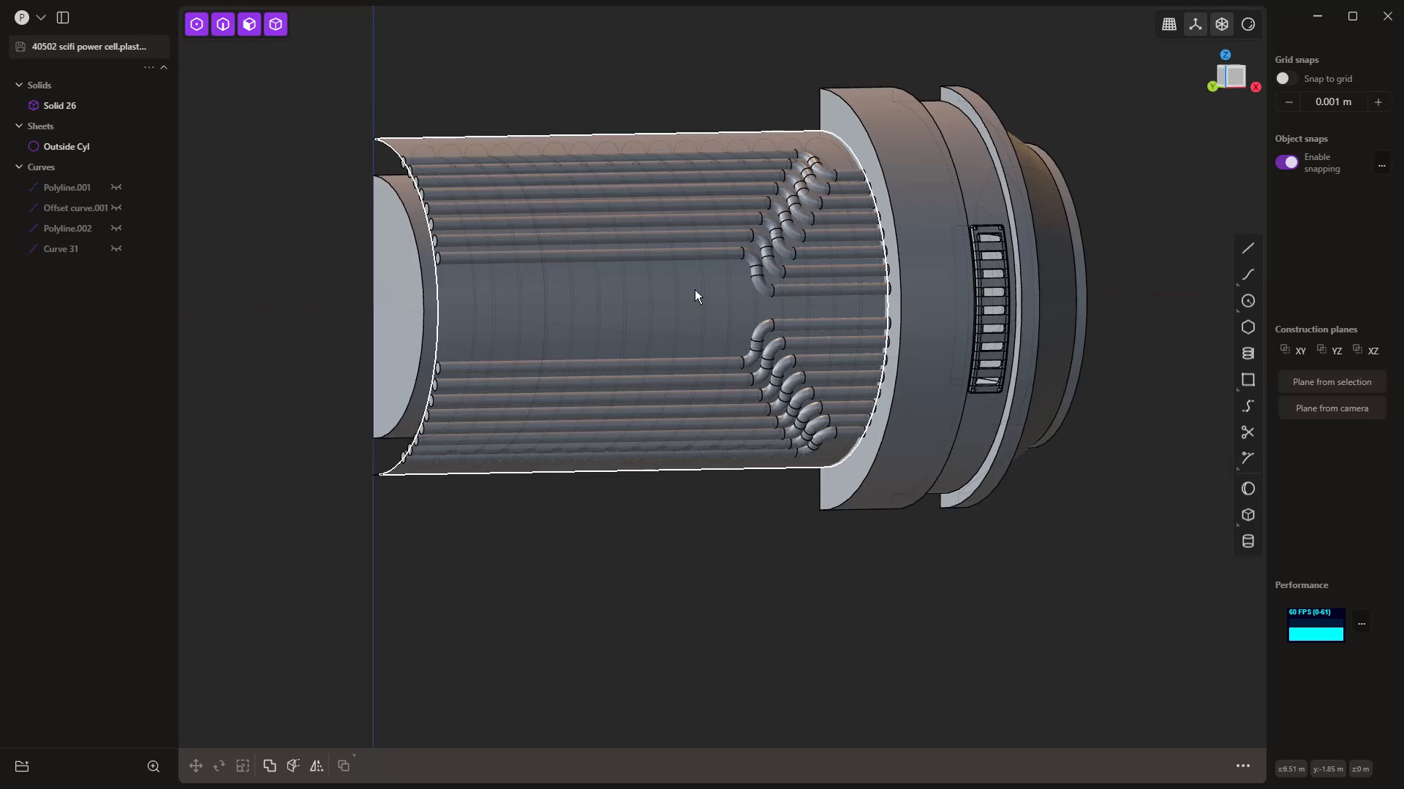
pyautogui.moveTo(694, 290)
pyautogui.mouseDown(button='middle')
pyautogui.moveTo(661, 349)
pyautogui.moveTo(682, 276)
pyautogui.moveTo(673, 244)
pyautogui.moveTo(782, 265)
pyautogui.moveTo(704, 278)
pyautogui.mouseUp(button='middle')
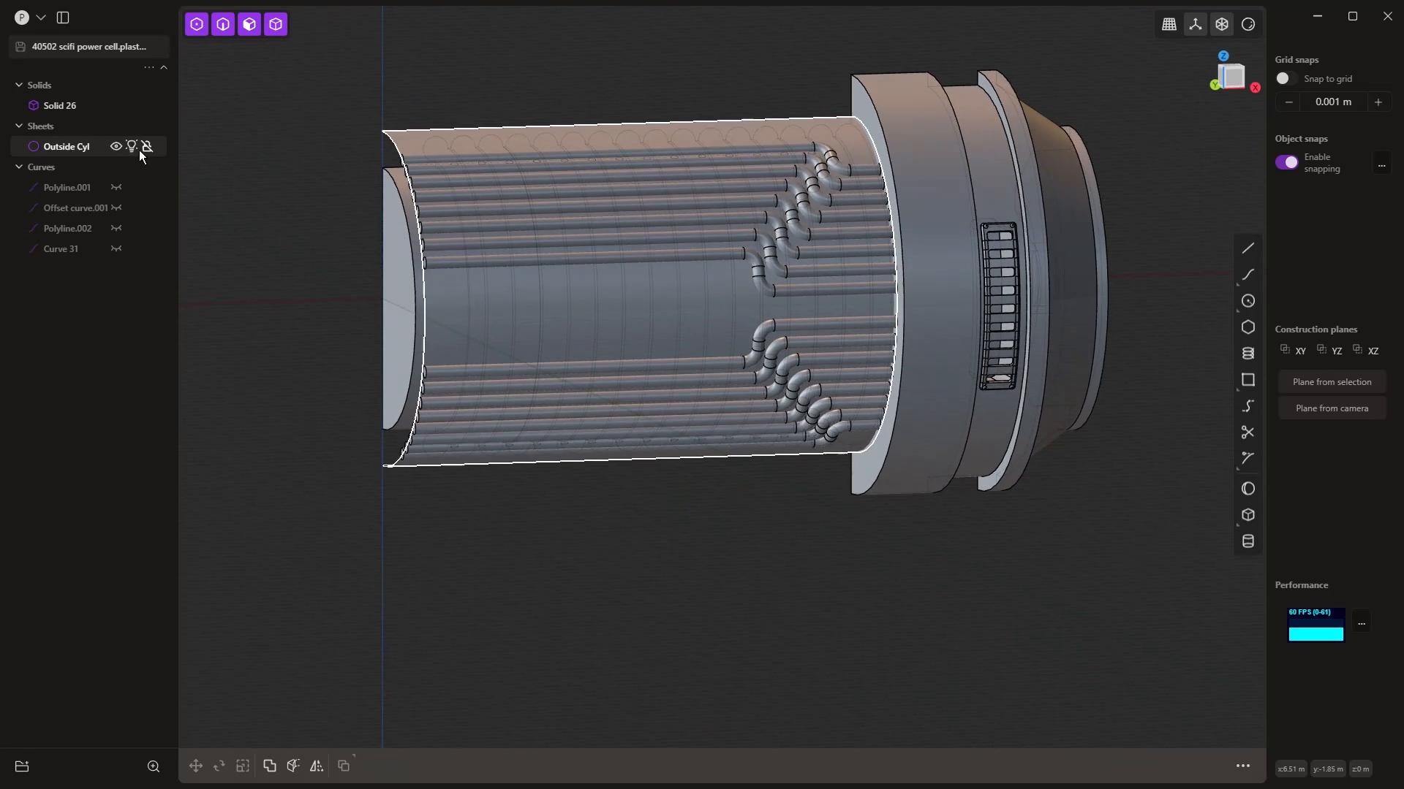
pyautogui.click(119, 146)
# Step: Sketch a rectangle about 1.45 m by 1.64 m in the top view, spanning the collar's width from the centre line
pyautogui.scroll(-2, 554, 222)
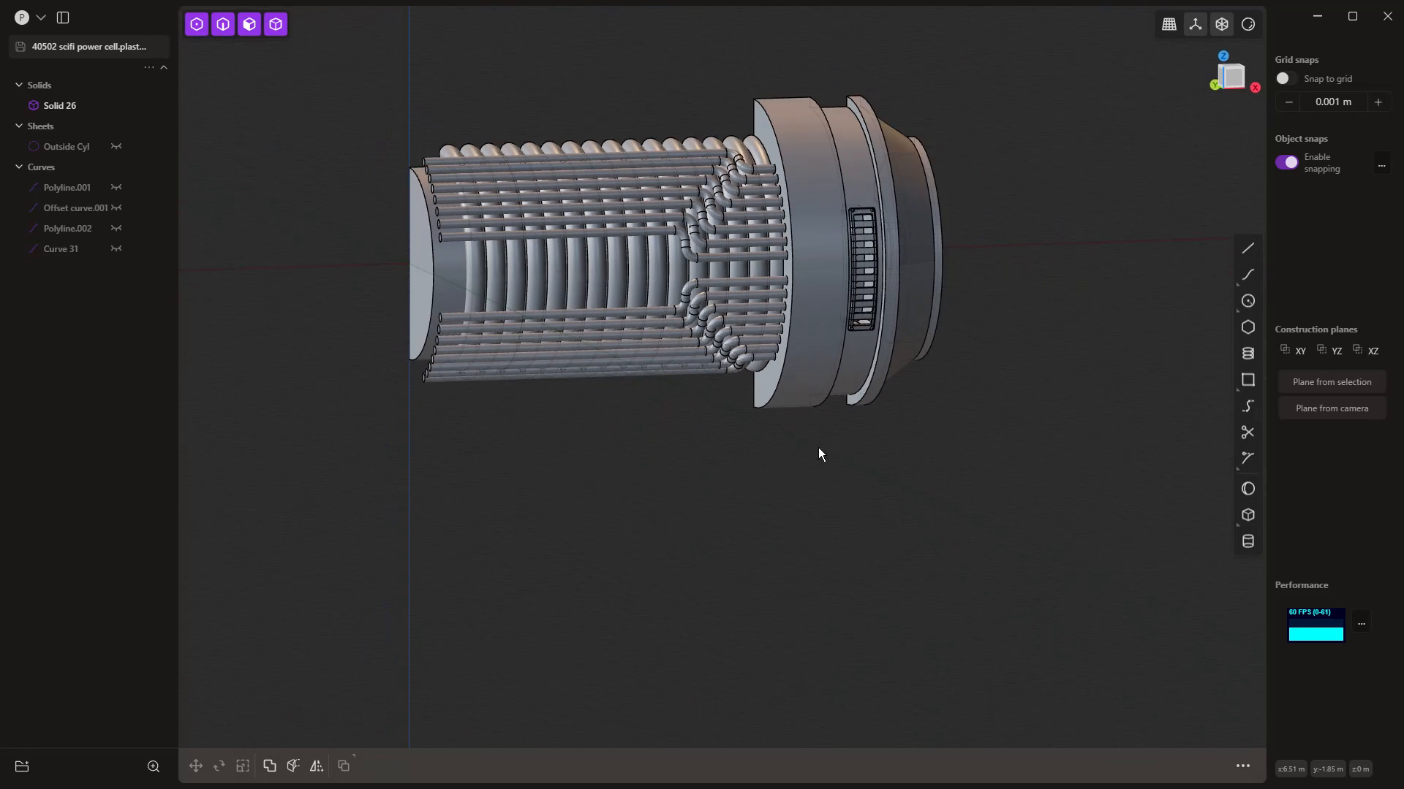
pyautogui.moveTo(818, 447); pyautogui.dragTo(781, 435, button='middle')
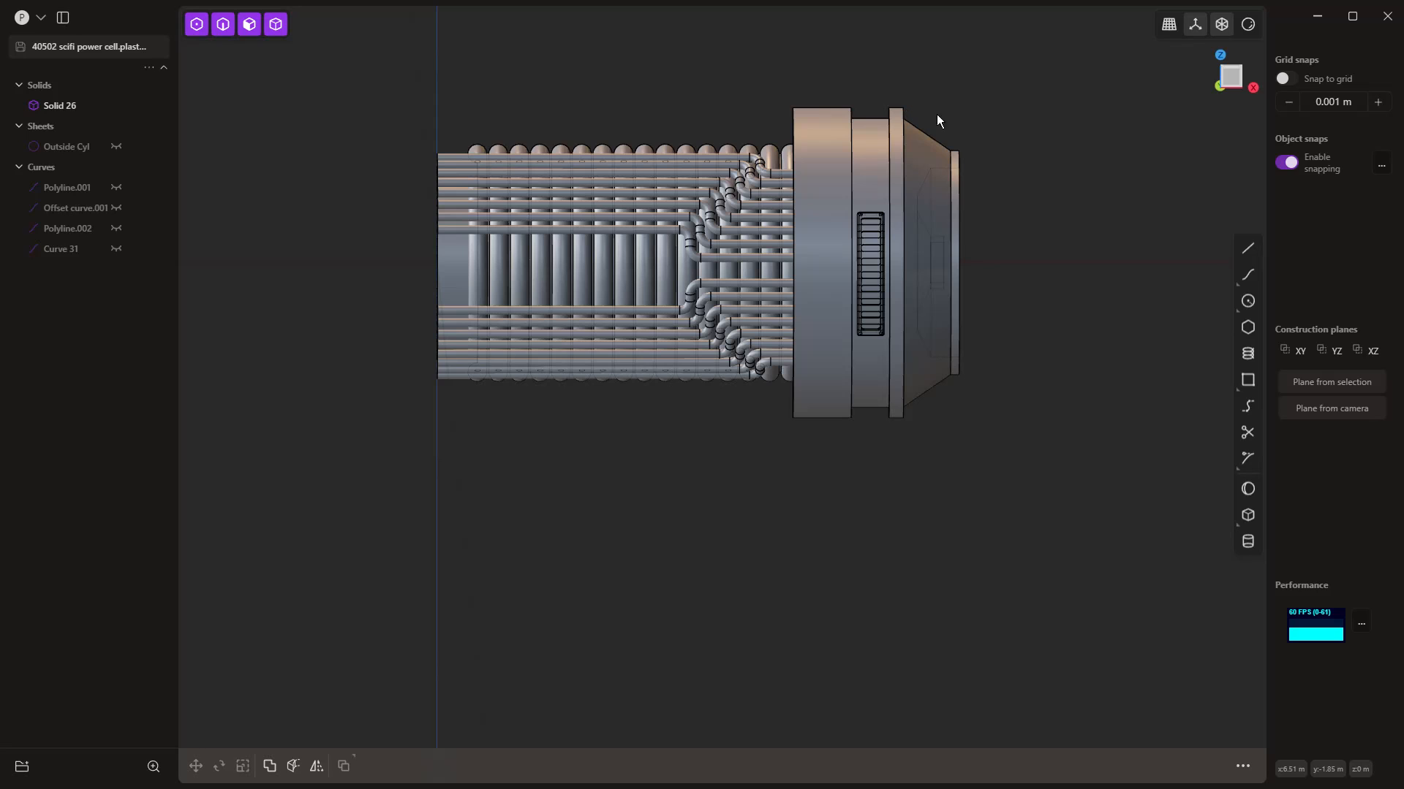
pyautogui.press('1')
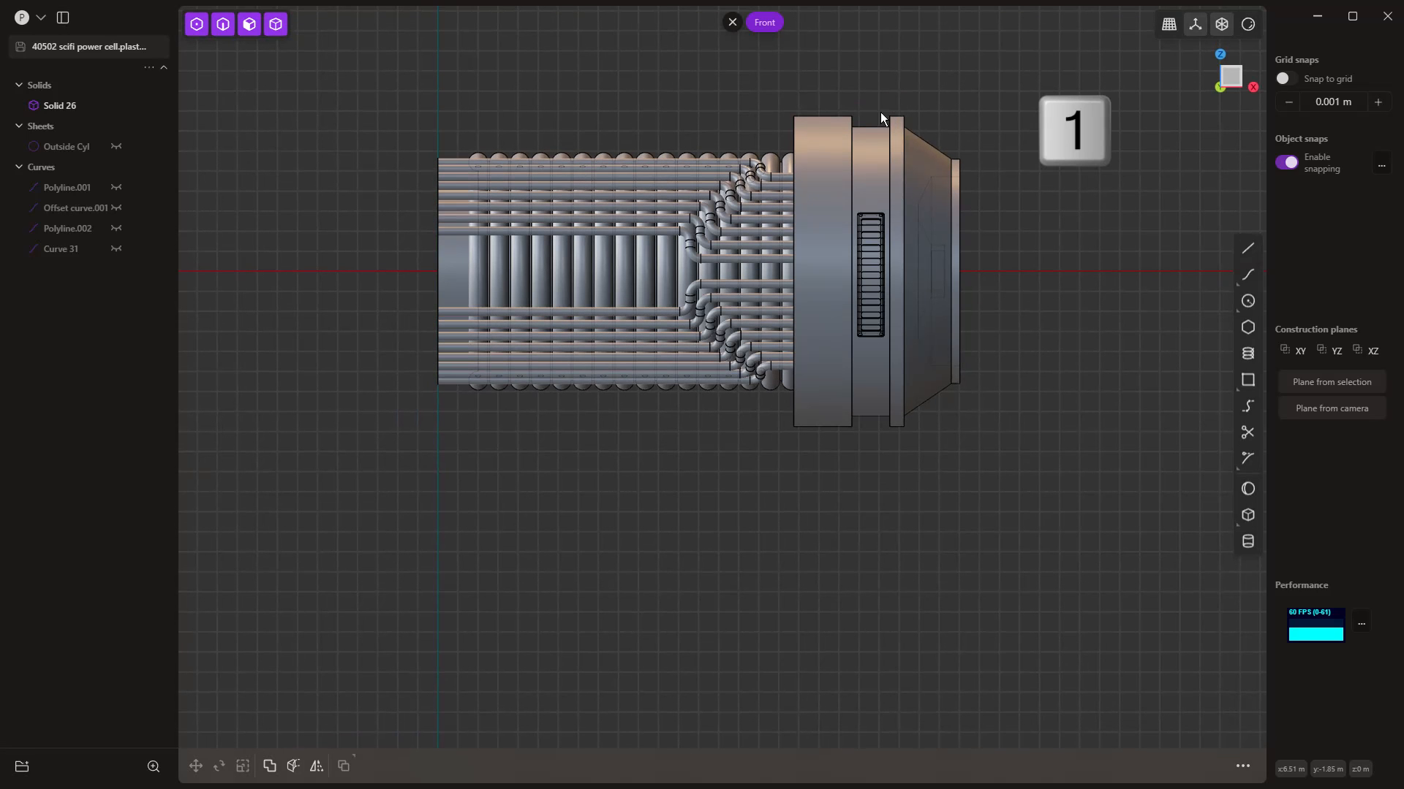
pyautogui.scroll(3, 856, 130)
pyautogui.scroll(2, 841, 139)
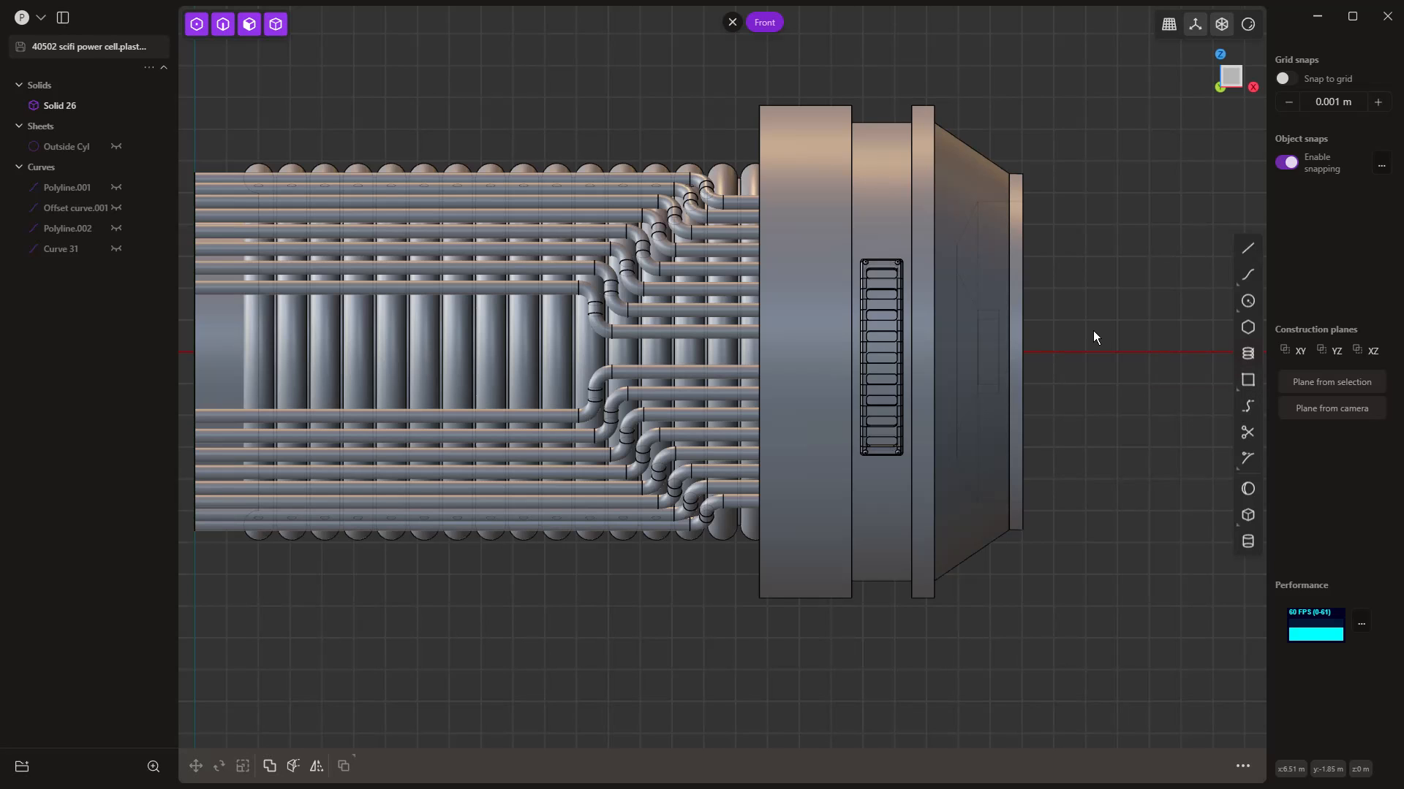
pyautogui.press('7')
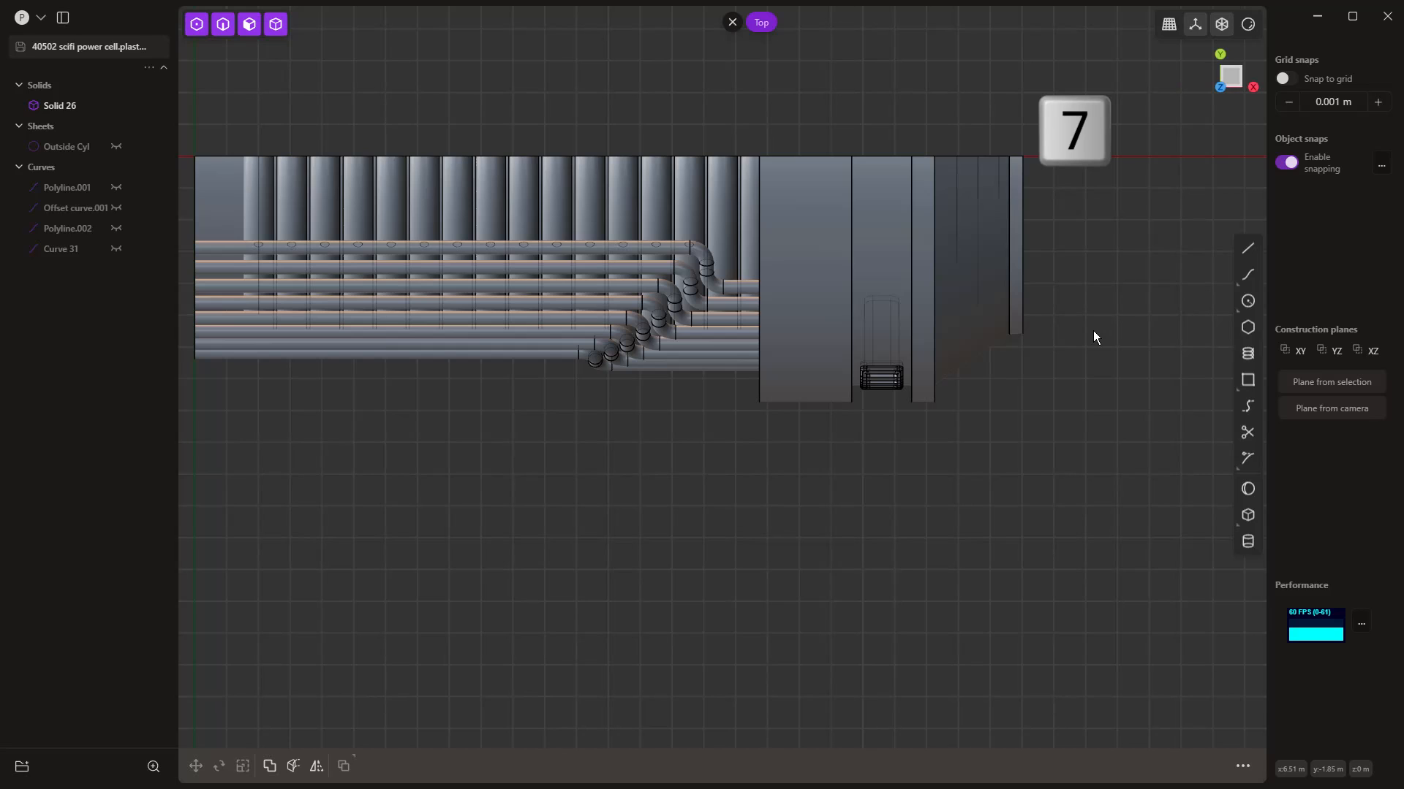
pyautogui.click(759, 156)
pyautogui.click(851, 260)
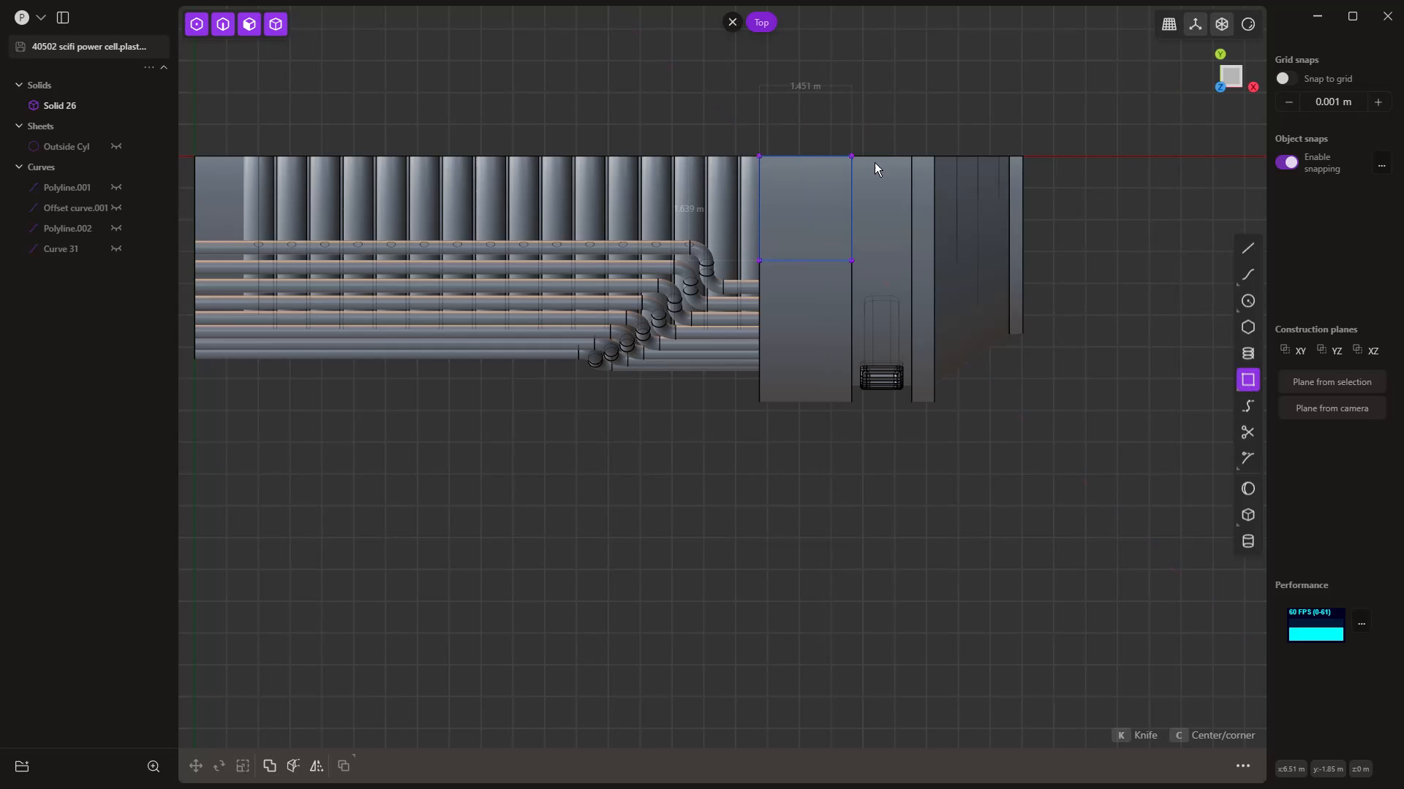
# Step: Offset the rectangle inward by about 0.184 m, delete the original outer rectangle, and select the inset curve
pyautogui.press('o')
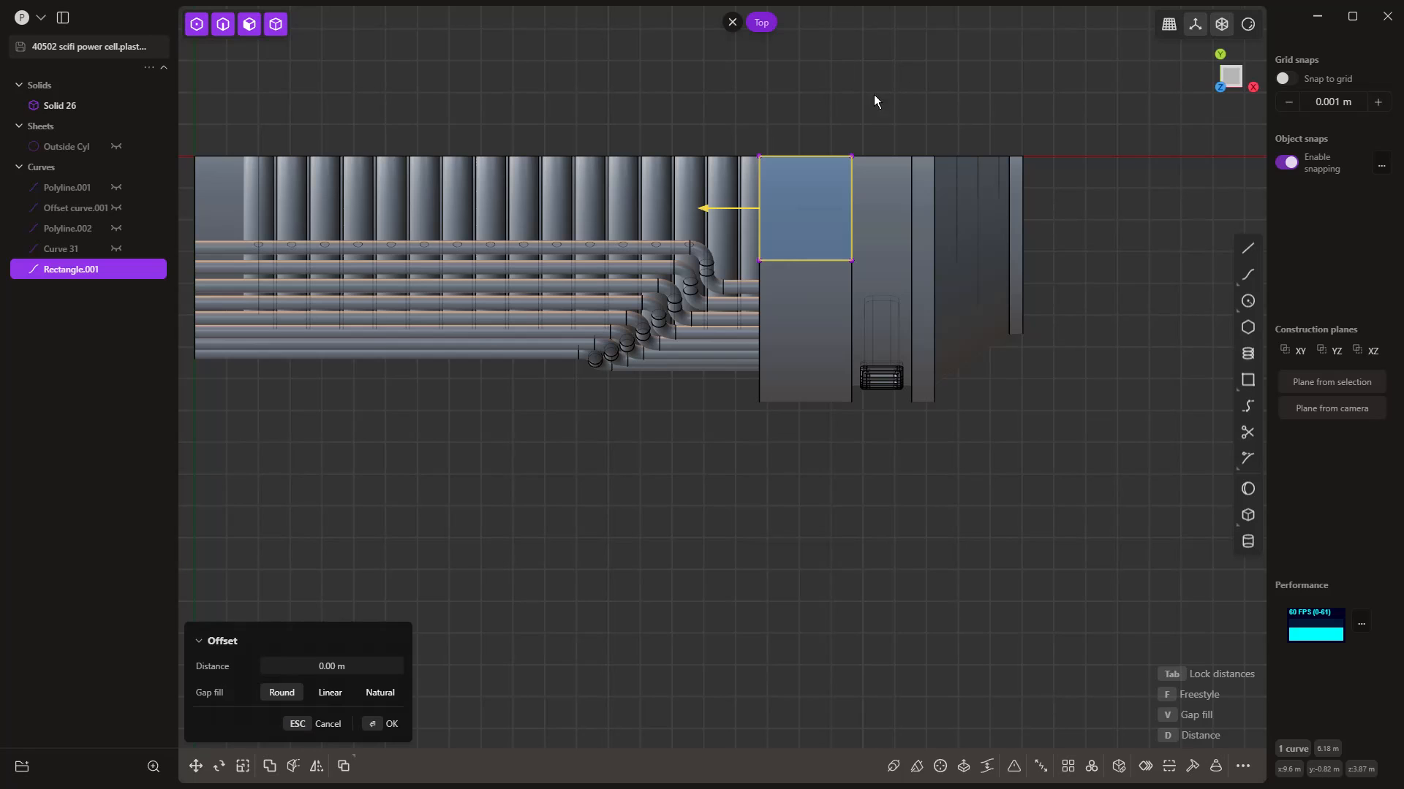
pyautogui.click(715, 213)
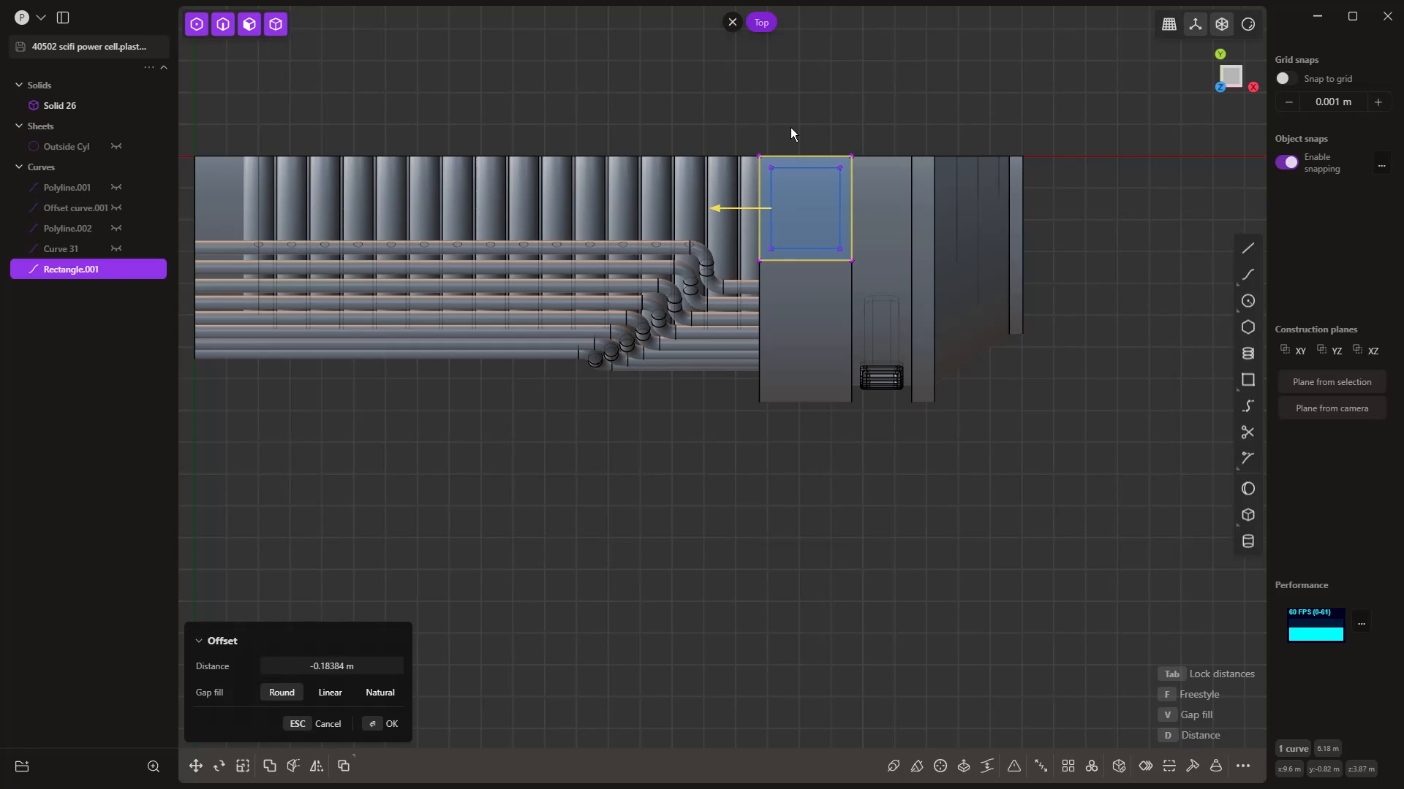
pyautogui.scroll(2, 821, 135)
pyautogui.scroll(1, 821, 146)
pyautogui.click(866, 182)
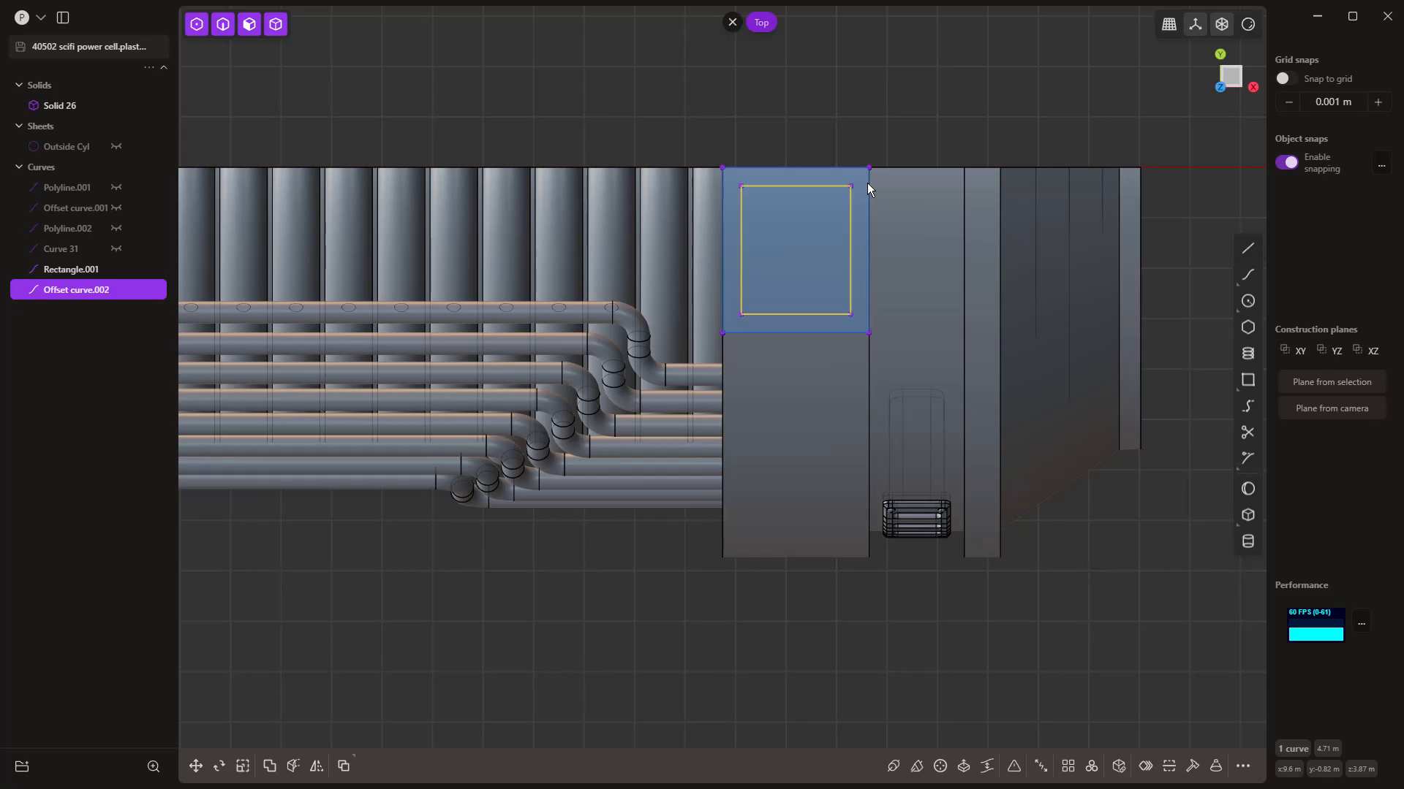
pyautogui.press('Delete')
pyautogui.click(838, 194)
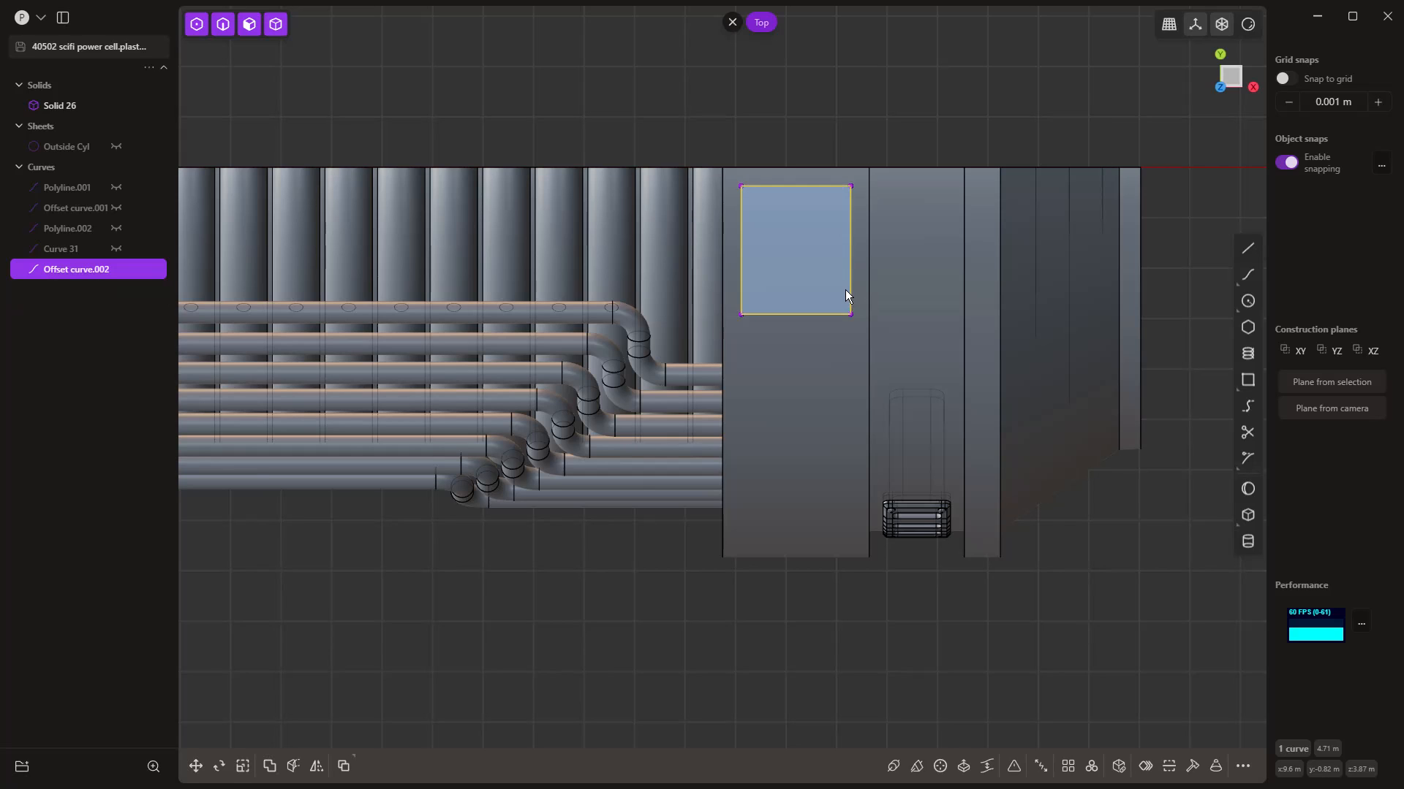
# Step: Imprint the inset rectangle onto the collar's outer surface and delete the curve
pyautogui.hotkey('shift', 'i')
pyautogui.click(843, 345)
pyautogui.rightClick(879, 127)
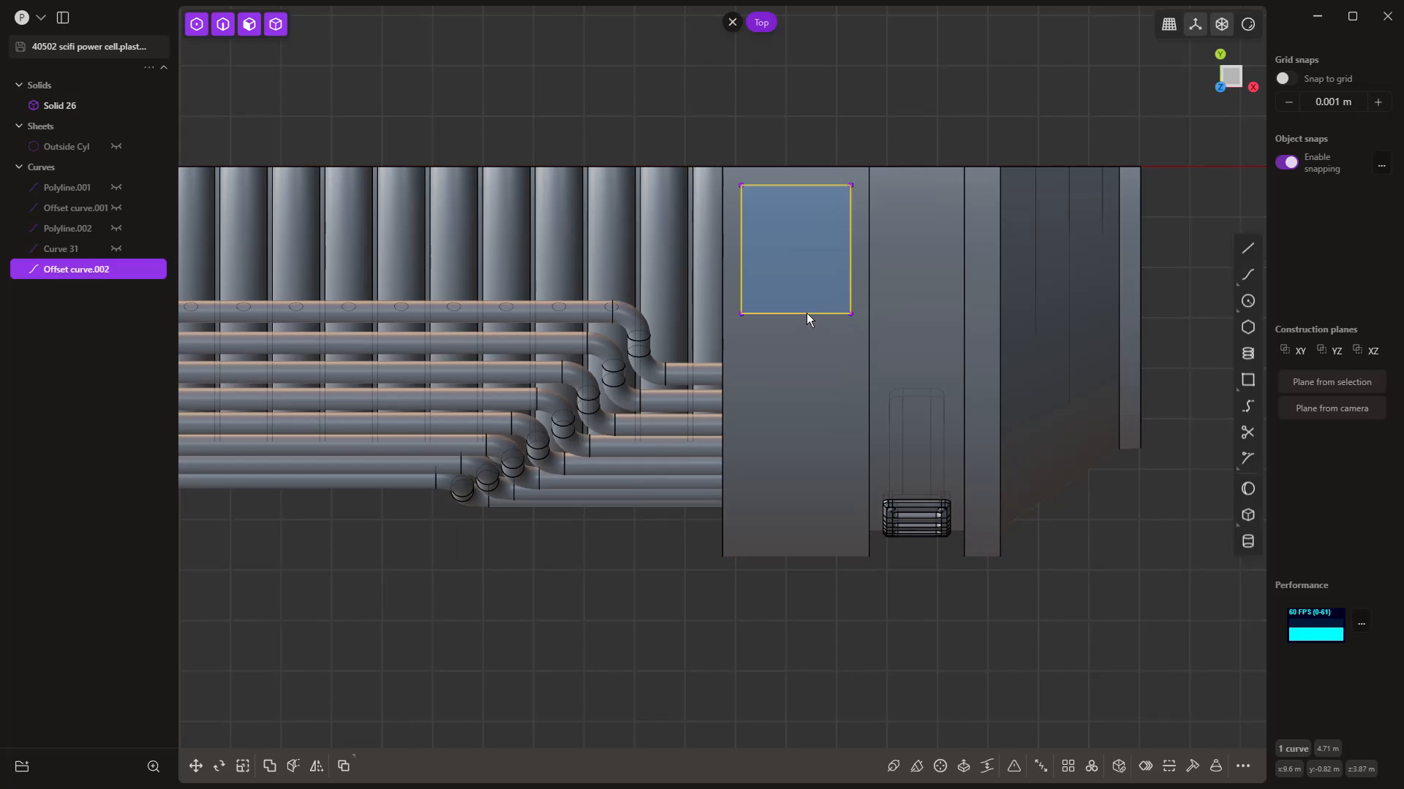
pyautogui.press('x')
# Step: Offset the imprinted rectangular face outward by about 0.2 m to raise a panel from the collar
pyautogui.click(804, 261)
pyautogui.moveTo(803, 378); pyautogui.dragTo(797, 344, button='middle')
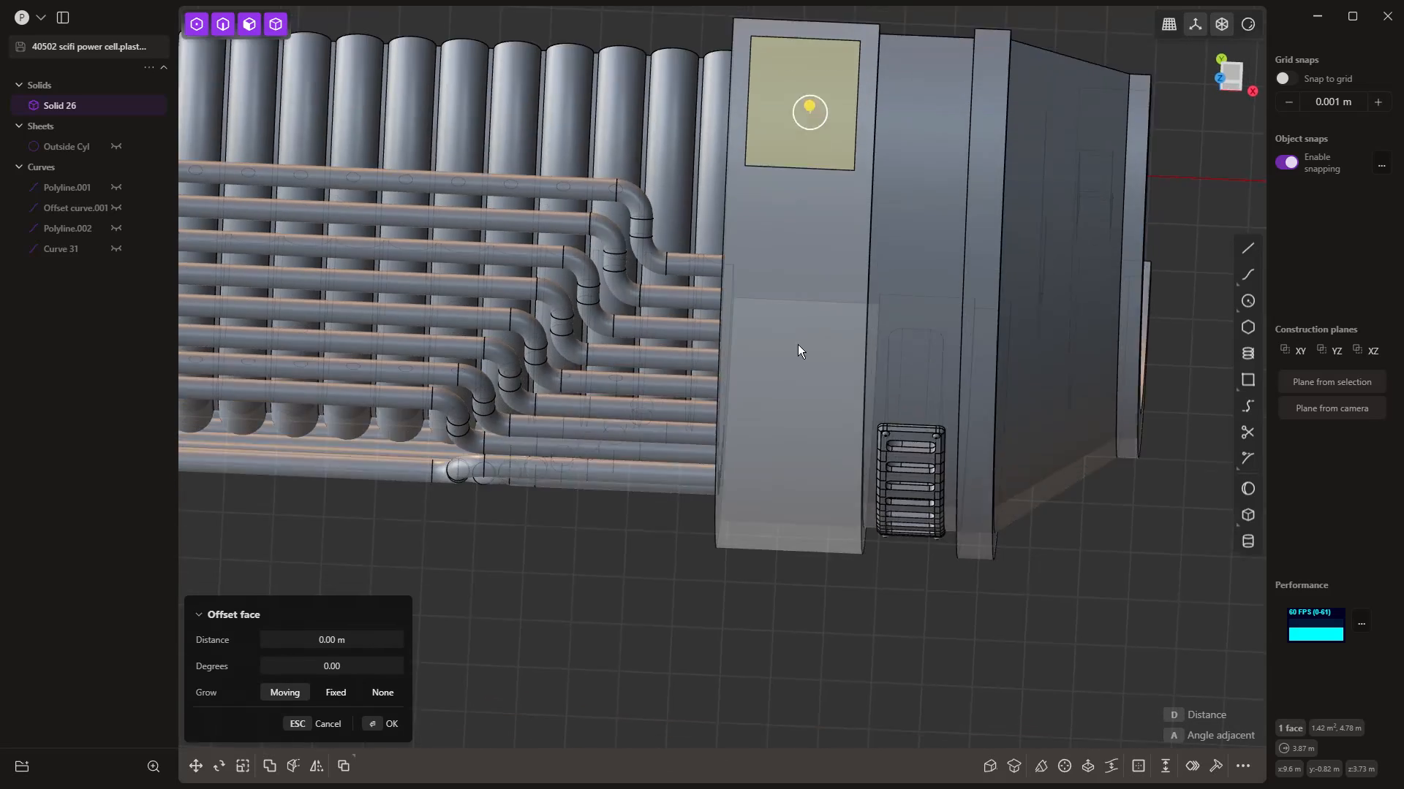
pyautogui.scroll(-10, 797, 345)
pyautogui.moveTo(795, 476); pyautogui.dragTo(800, 443, button='middle')
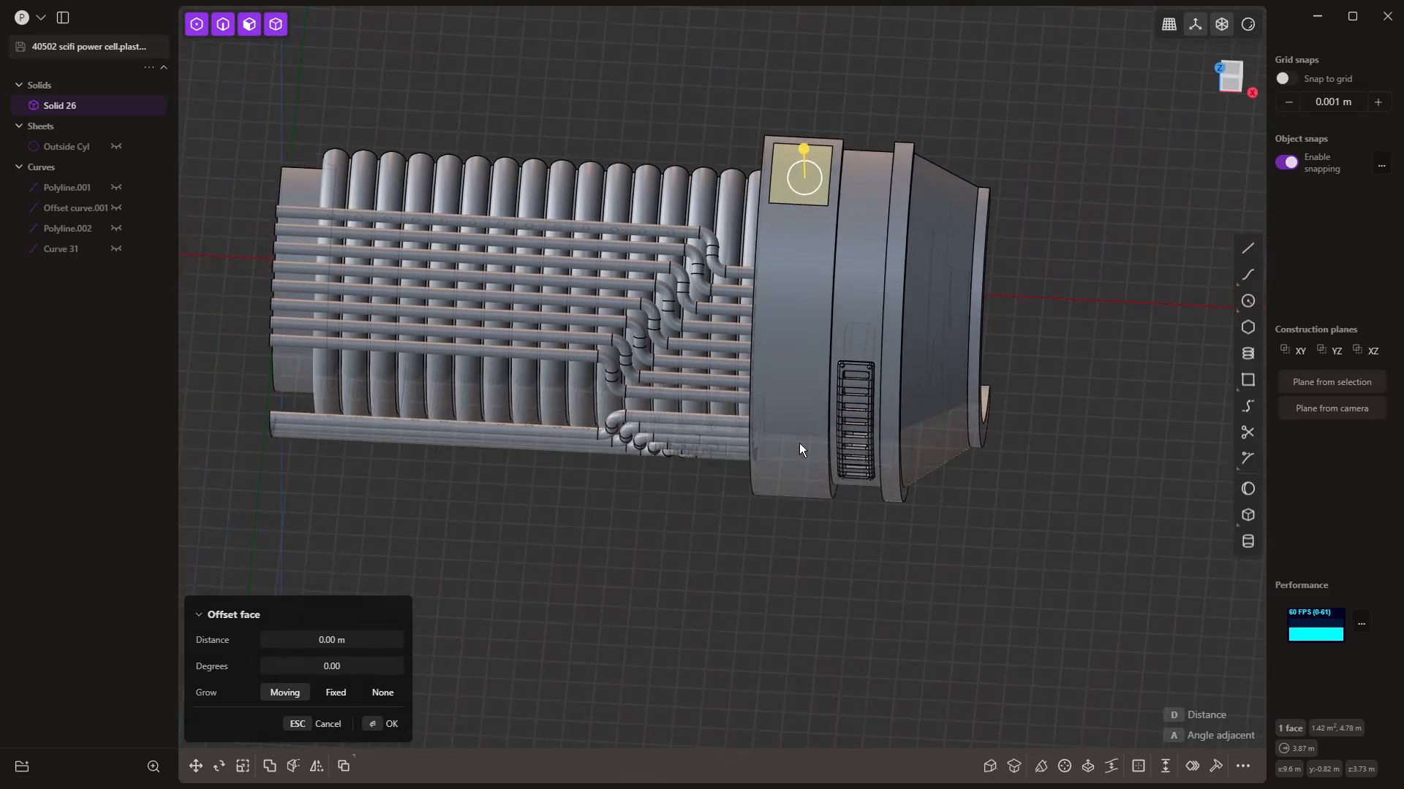
pyautogui.scroll(8, 813, 129)
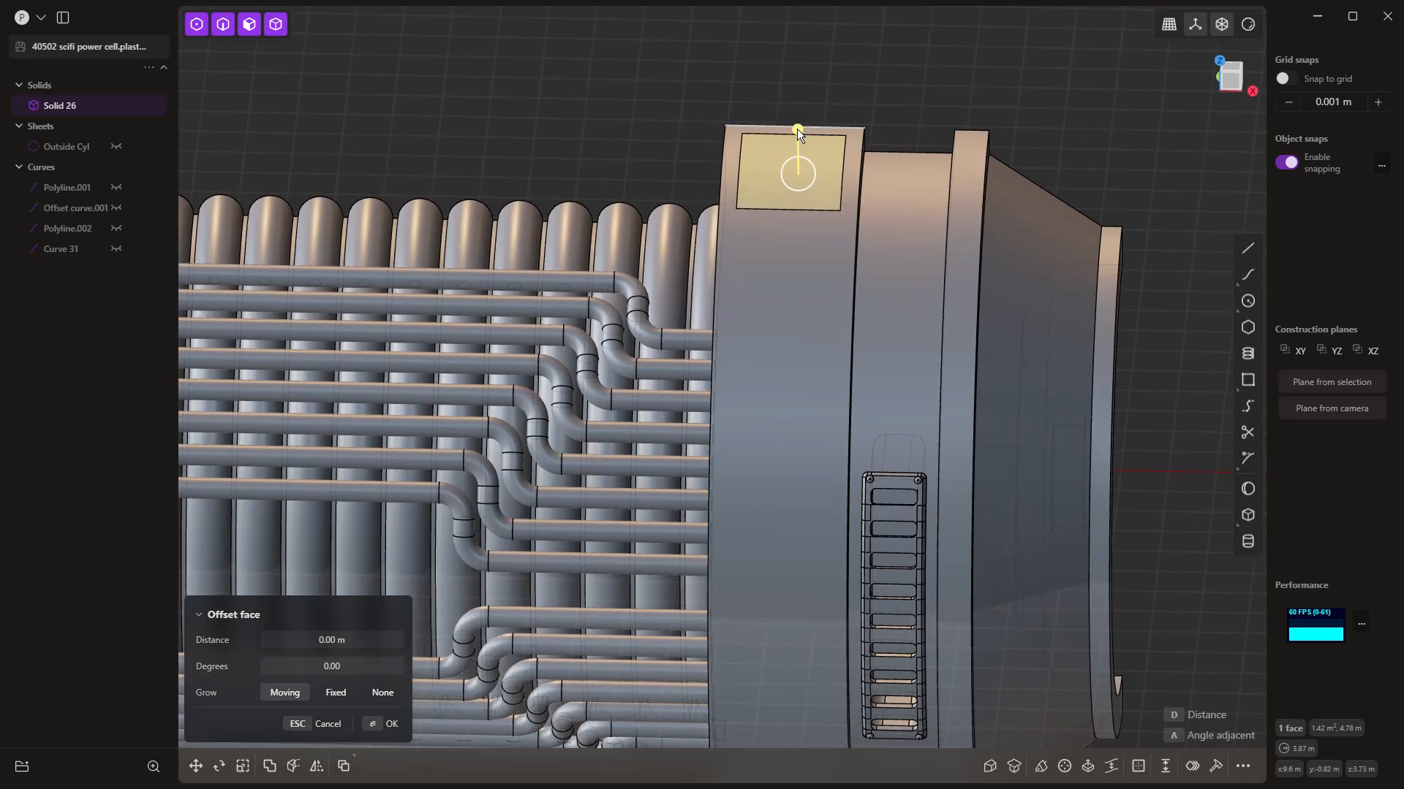
pyautogui.moveTo(797, 129); pyautogui.dragTo(795, 115)
pyautogui.click(861, 104)
pyautogui.click(787, 189)
pyautogui.moveTo(787, 191); pyautogui.dragTo(887, 196, button='middle')
pyautogui.click(618, 68)
# Step: Fillet the four corner edges of the raised collar panel by about 0.133 m
pyautogui.moveTo(729, 211); pyautogui.dragTo(753, 174, button='middle')
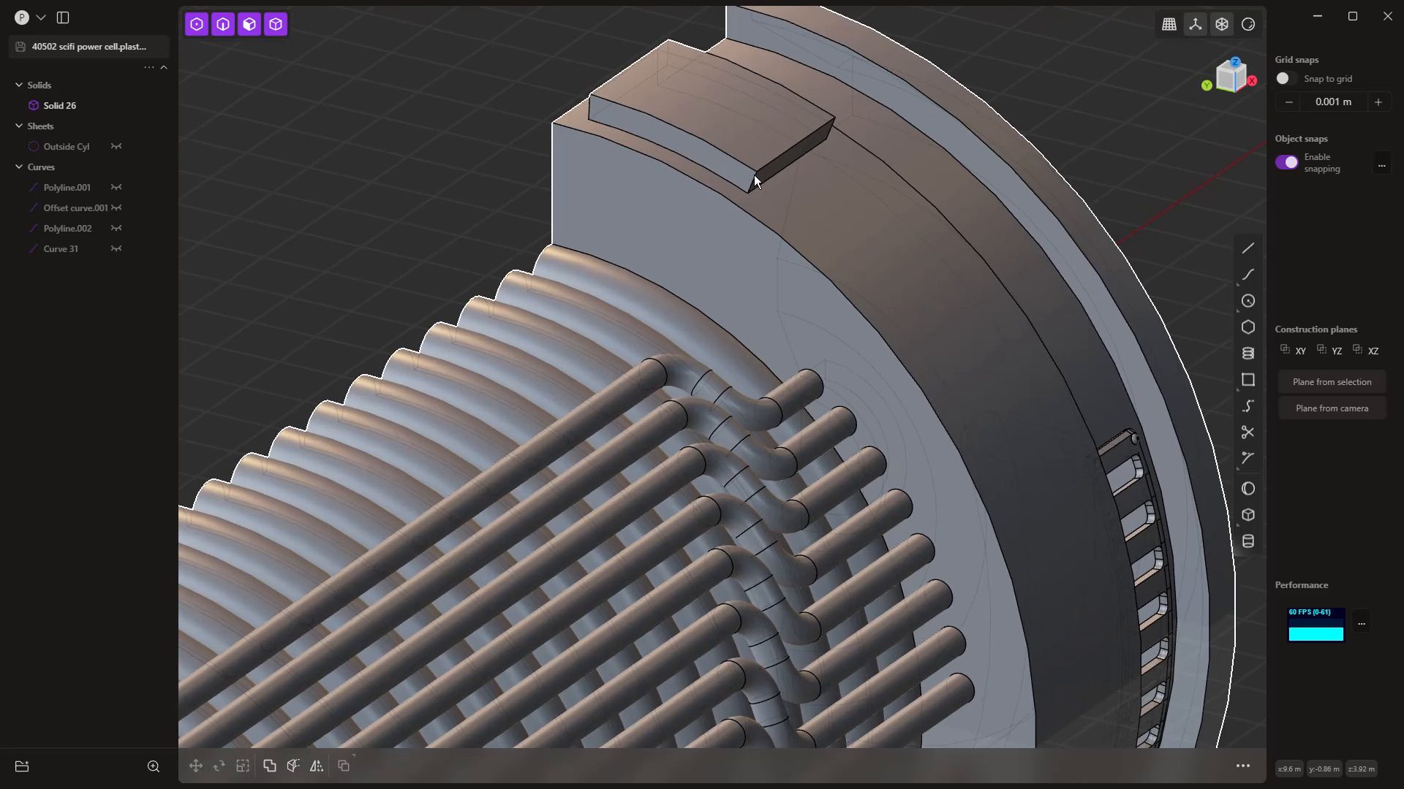
pyautogui.click(753, 177)
pyautogui.press('f')
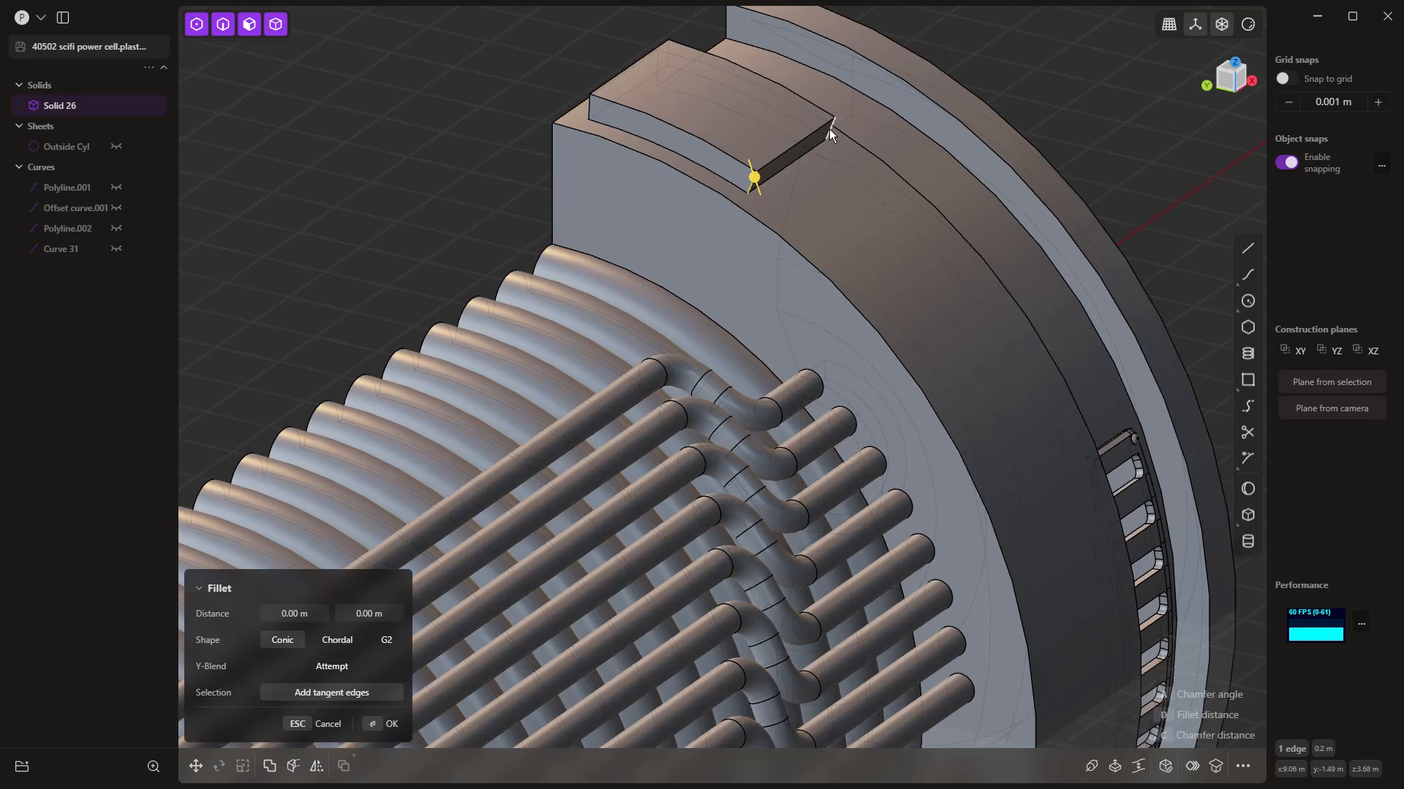
pyautogui.click(829, 129)
pyautogui.click(667, 47)
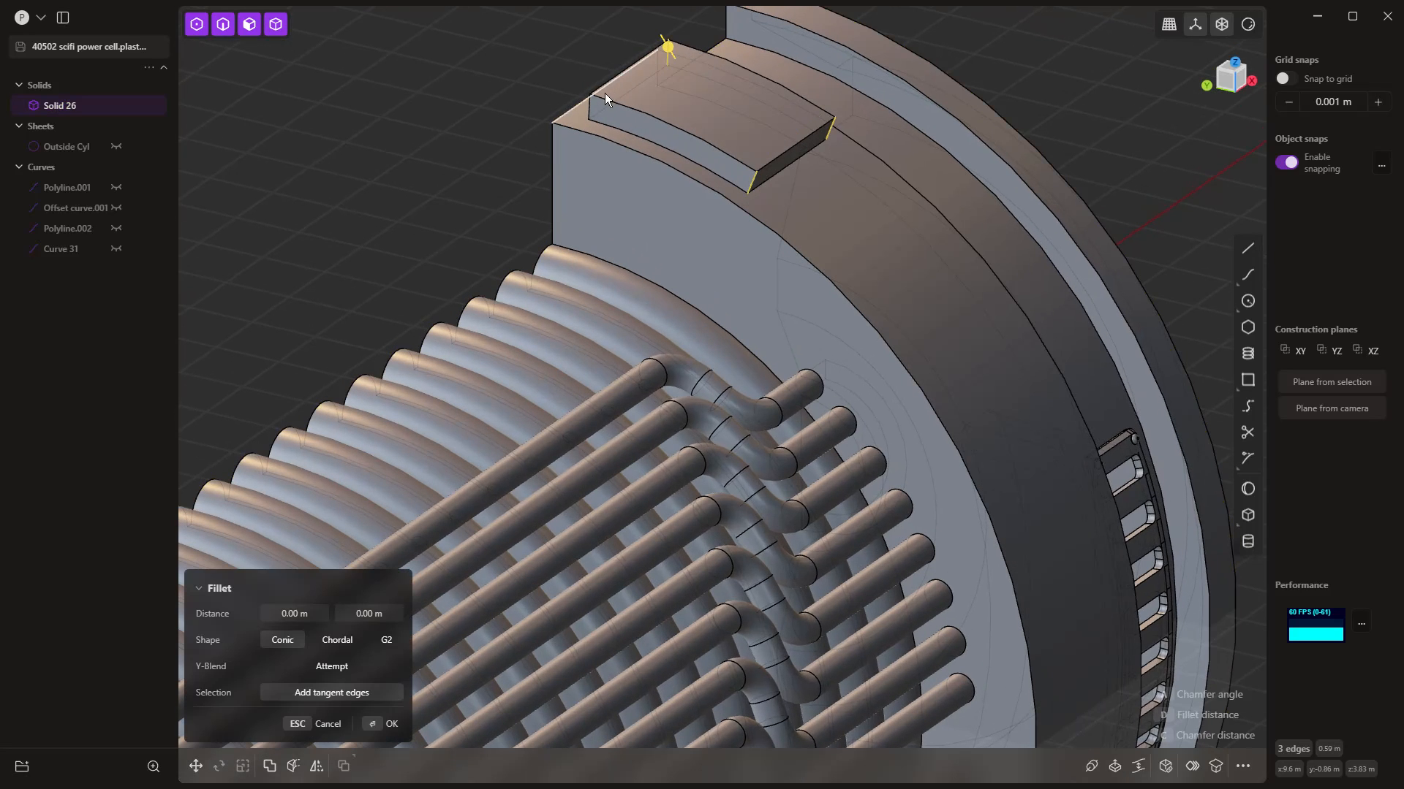
pyautogui.click(590, 106)
pyautogui.moveTo(588, 106)
pyautogui.mouseDown()
pyautogui.moveTo(603, 108)
pyautogui.moveTo(569, 103)
pyautogui.mouseUp()
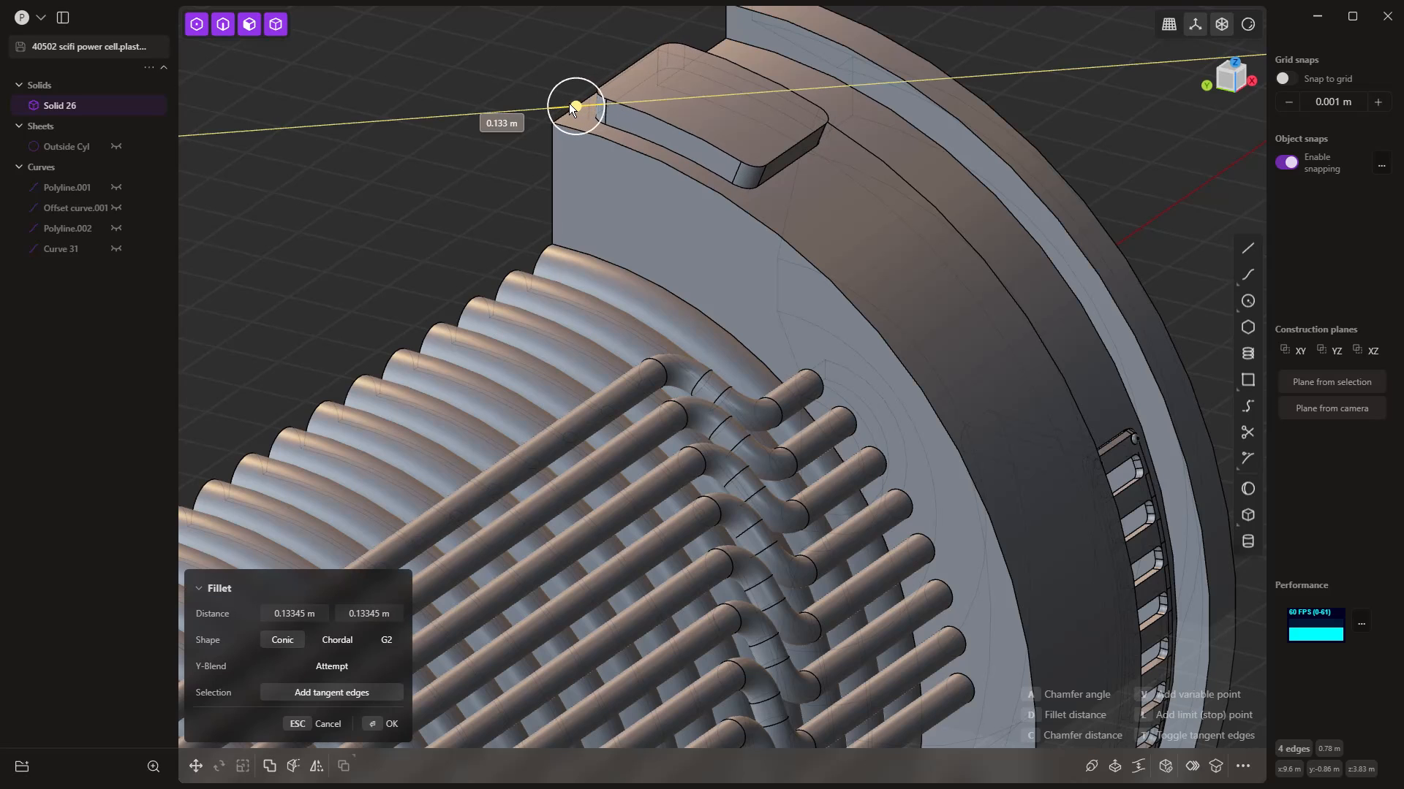
# Step: Inset the raised panel's outer face by about 0.11 m and sink the inner face into a shallow recess
pyautogui.click(665, 73)
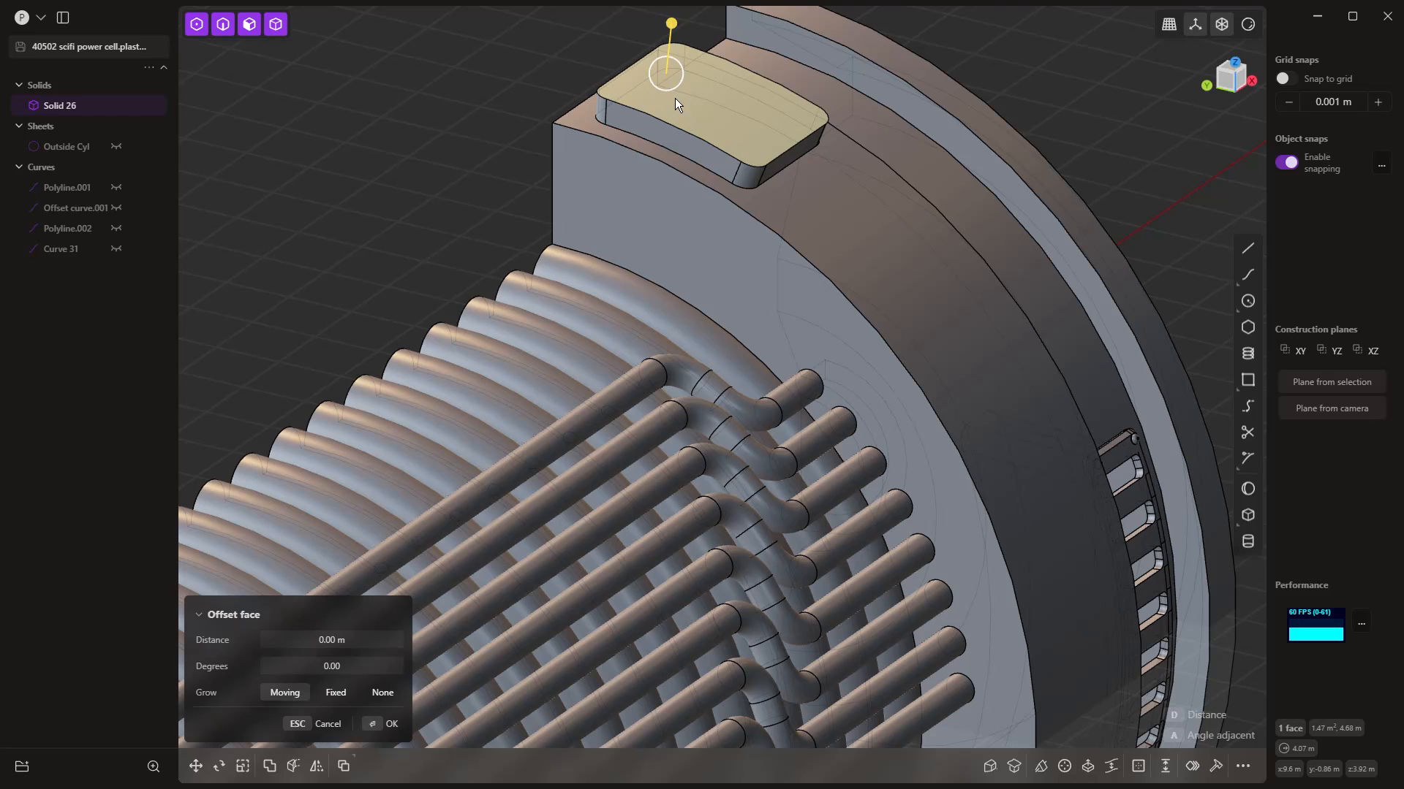
pyautogui.press('o')
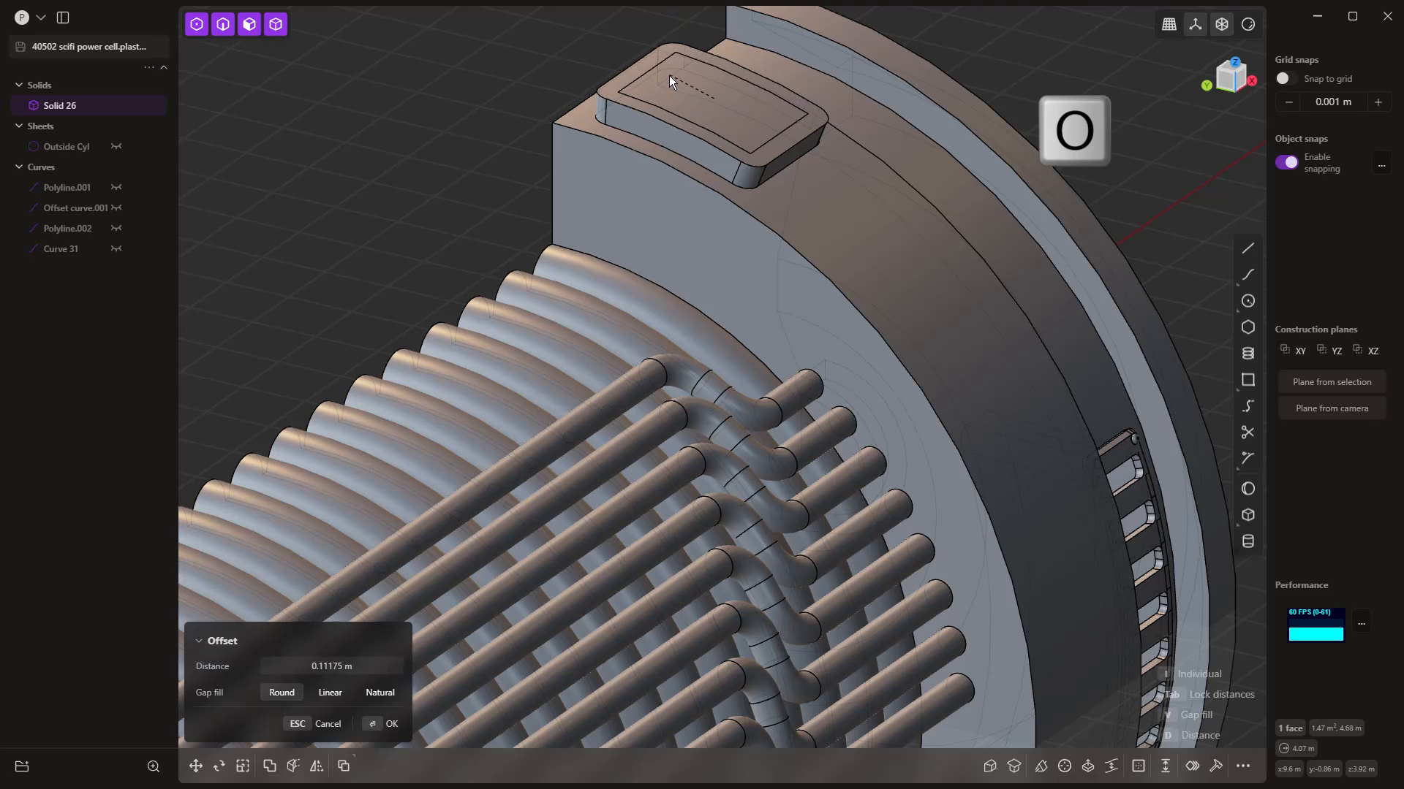
pyautogui.click(668, 74)
pyautogui.rightClick(674, 80)
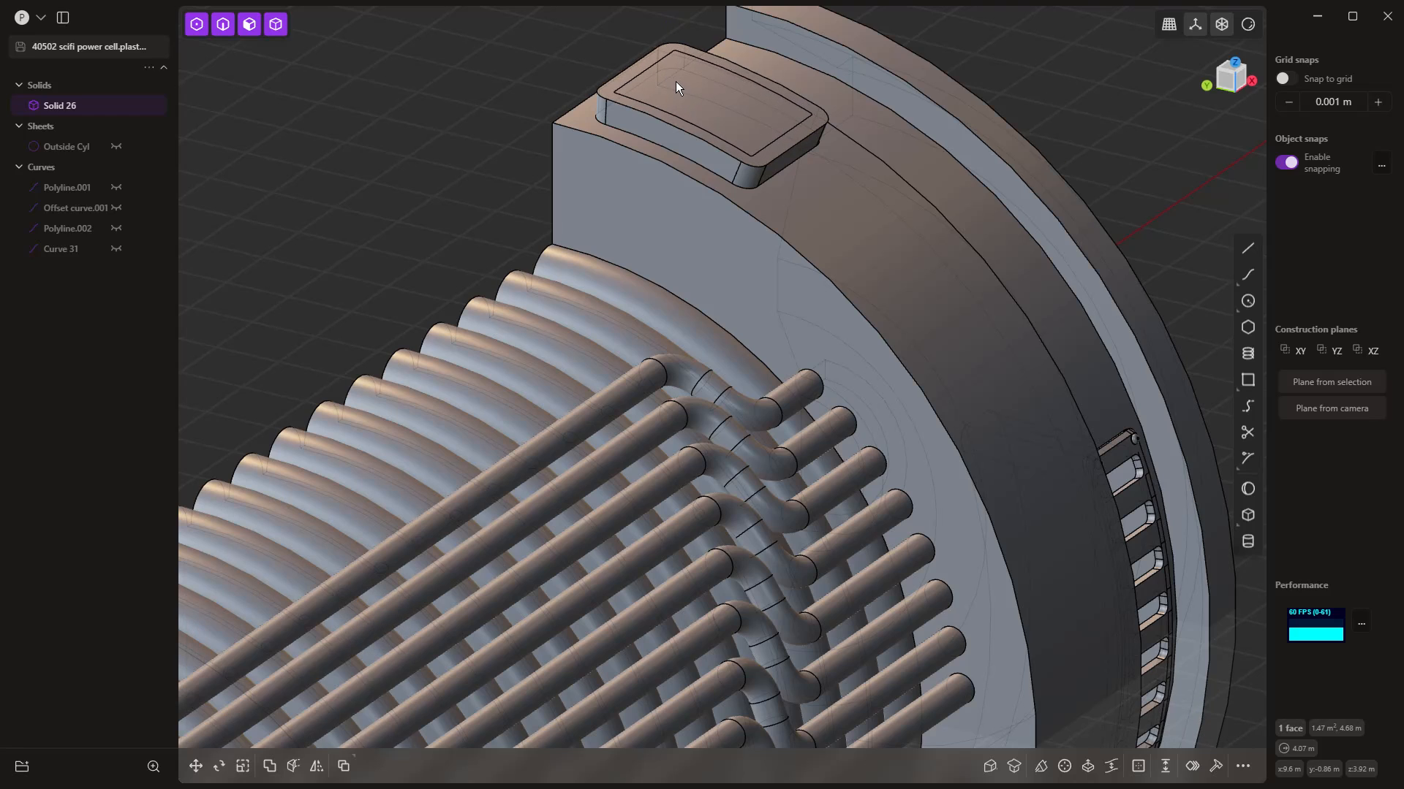
pyautogui.click(675, 81)
pyautogui.moveTo(706, 52); pyautogui.dragTo(706, 67)
pyautogui.rightClick(505, 62)
pyautogui.scroll(-5, 512, 64)
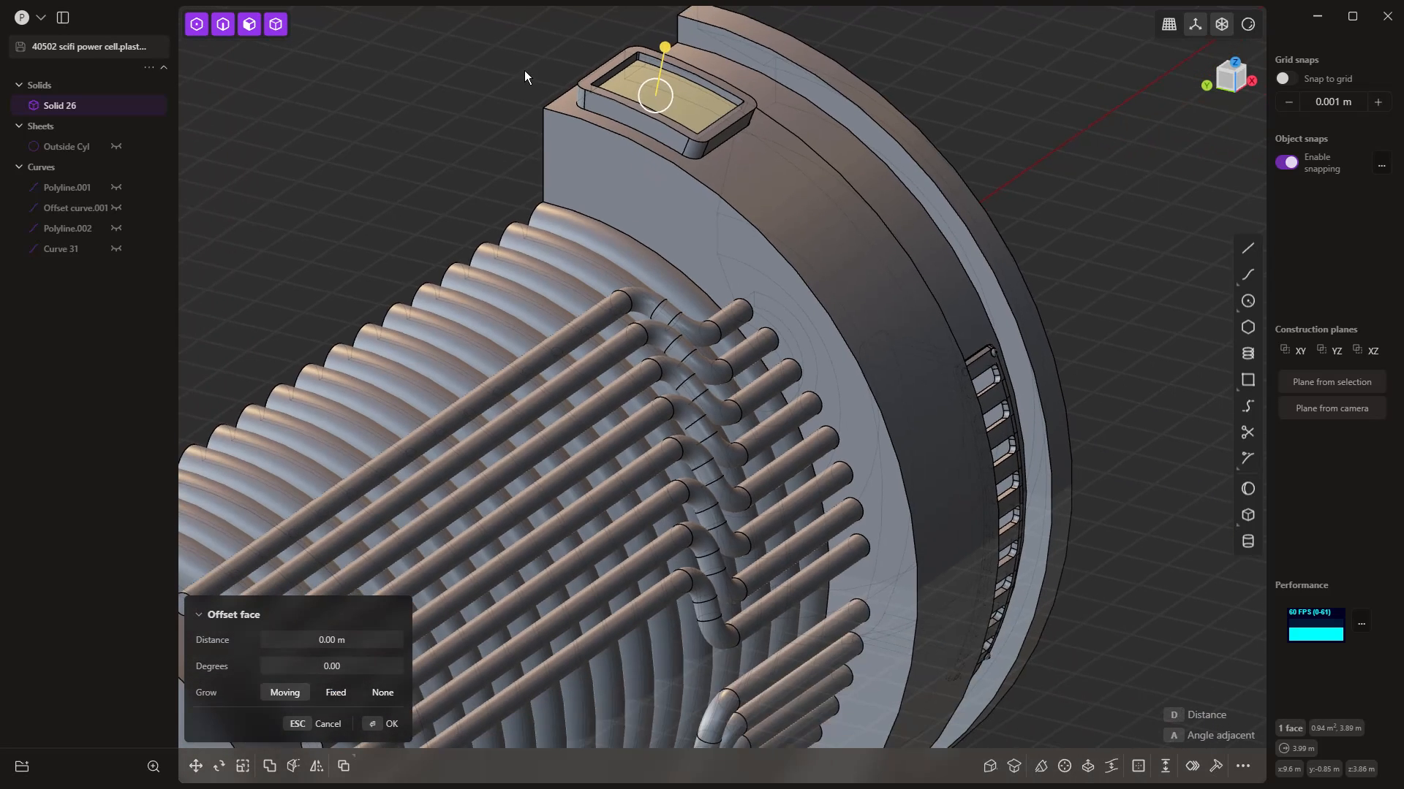
pyautogui.click(479, 103)
# Step: Sketch a rectangle in the front view across the collar's full width, with a perimeter of about 5.6 m
pyautogui.scroll(-2, 479, 102)
pyautogui.moveTo(670, 291); pyautogui.dragTo(604, 315, button='middle')
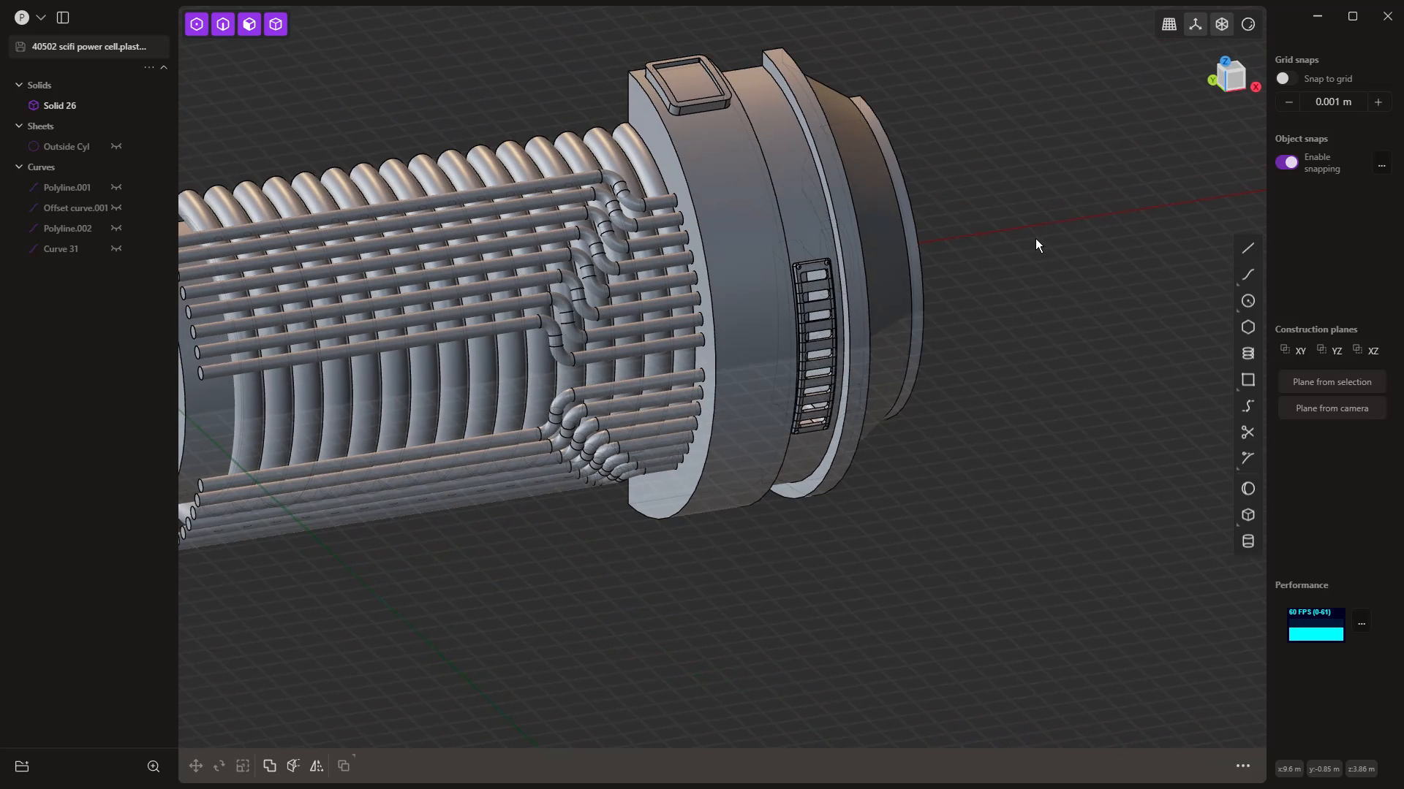
pyautogui.press('KP_1')
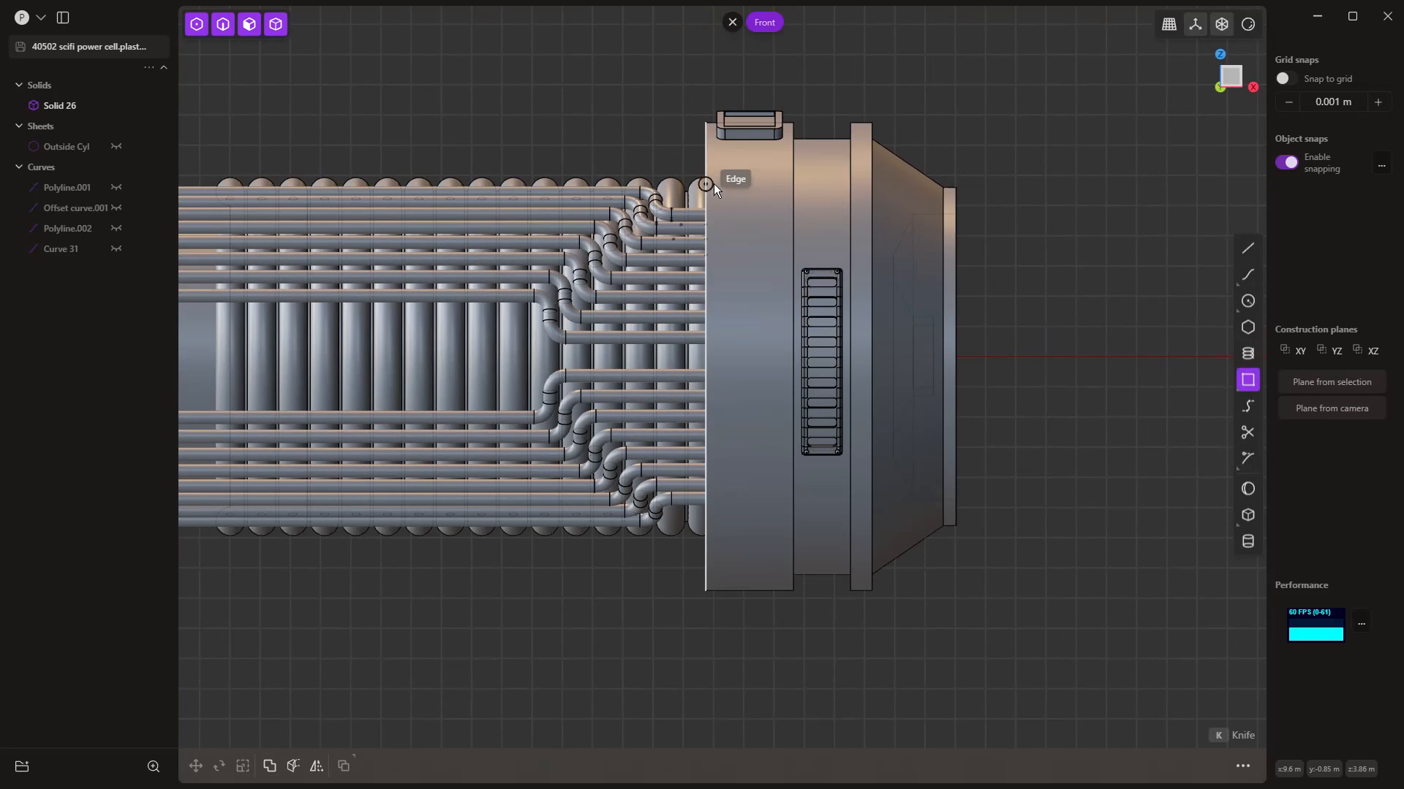
pyautogui.scroll(4, 705, 323)
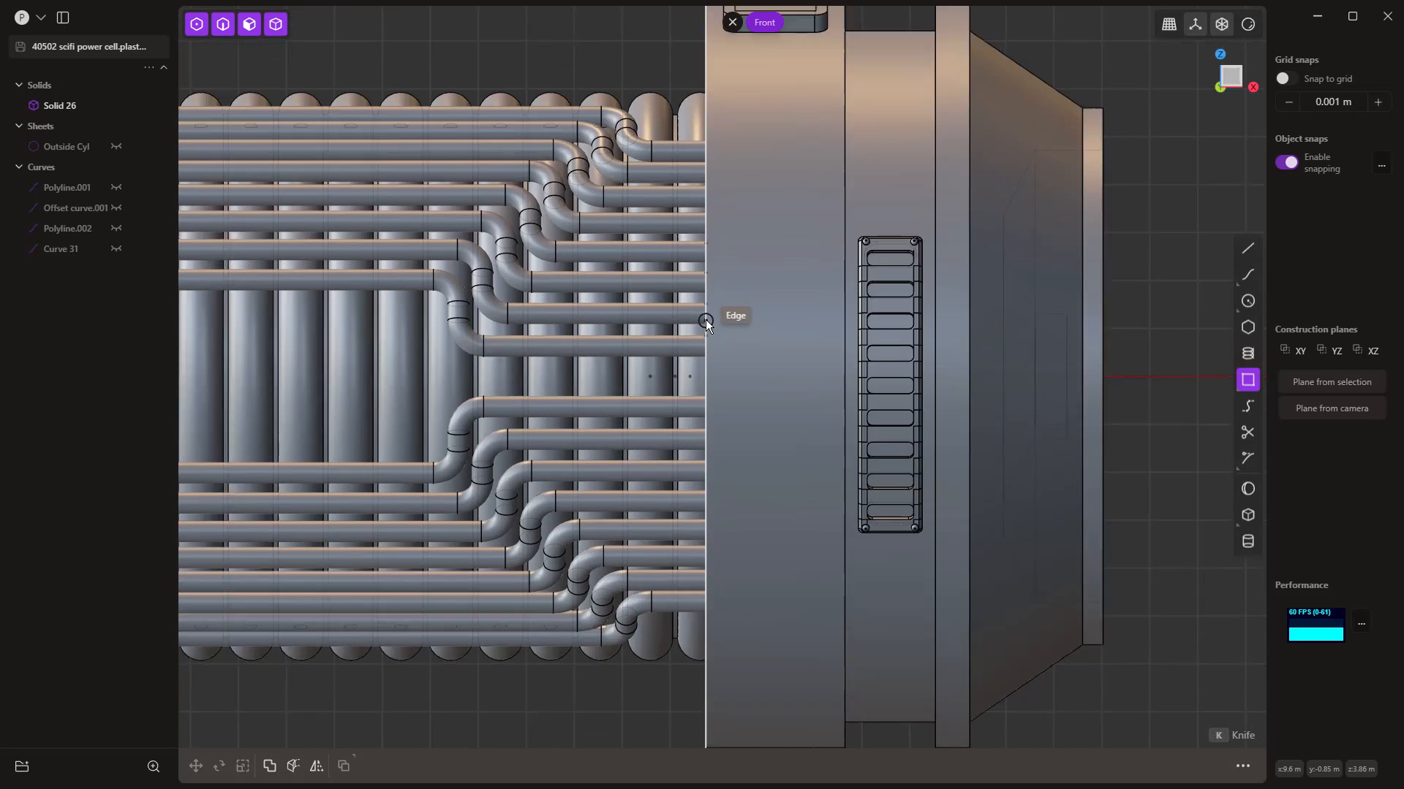
pyautogui.click(705, 319)
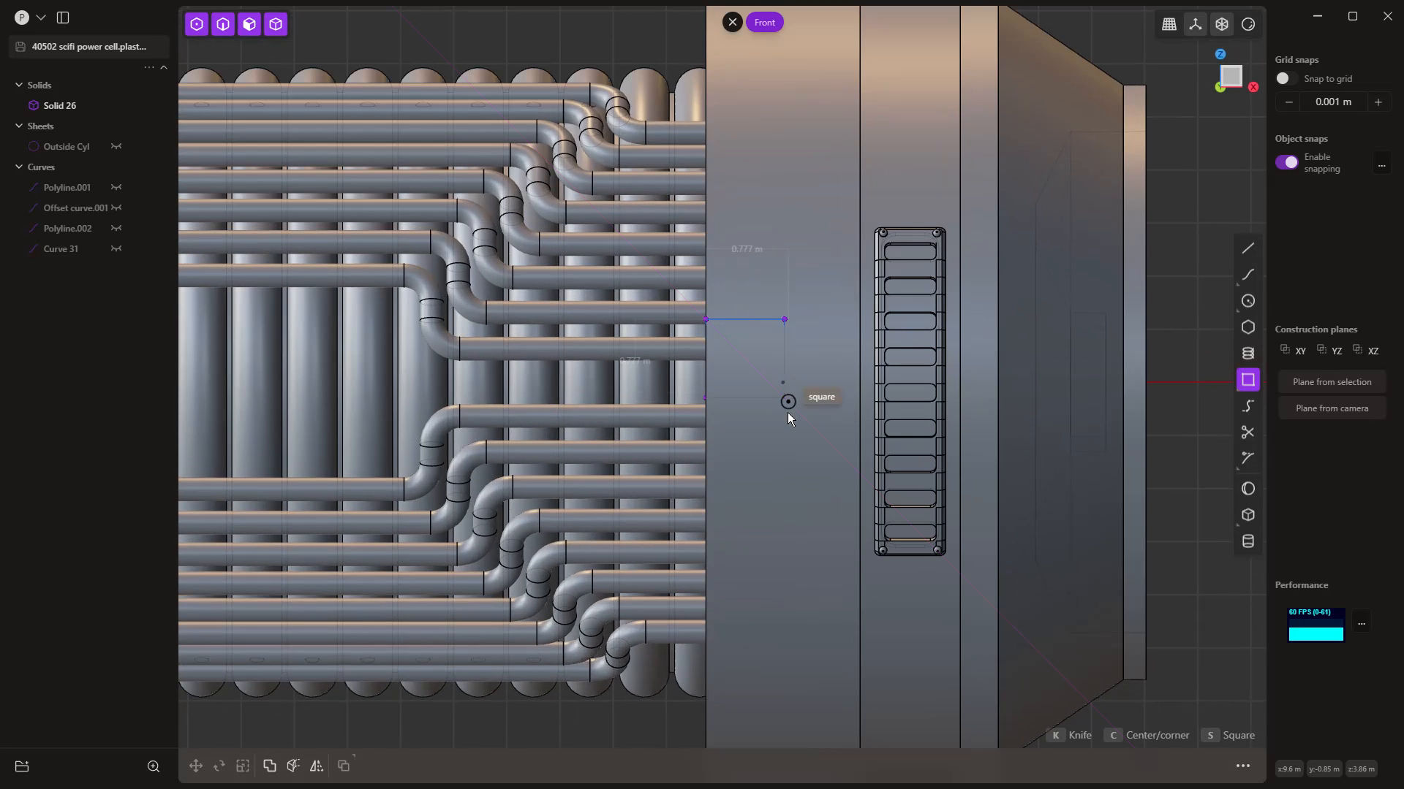
pyautogui.click(860, 463)
# Step: Offset the front-view rectangle inward by about 0.117 m, delete the outer rectangle, and select the inset curve
pyautogui.press('o')
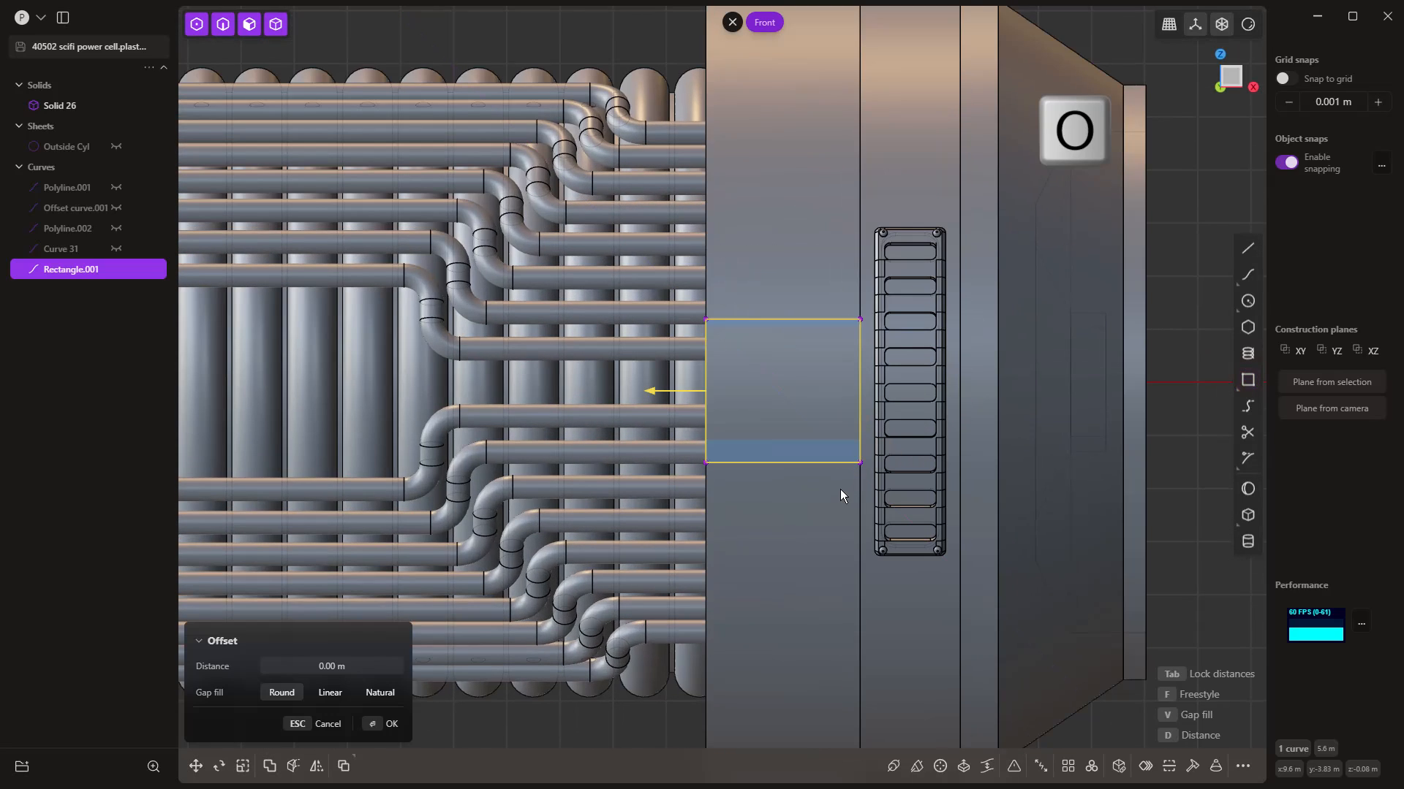
pyautogui.moveTo(653, 392); pyautogui.dragTo(665, 393)
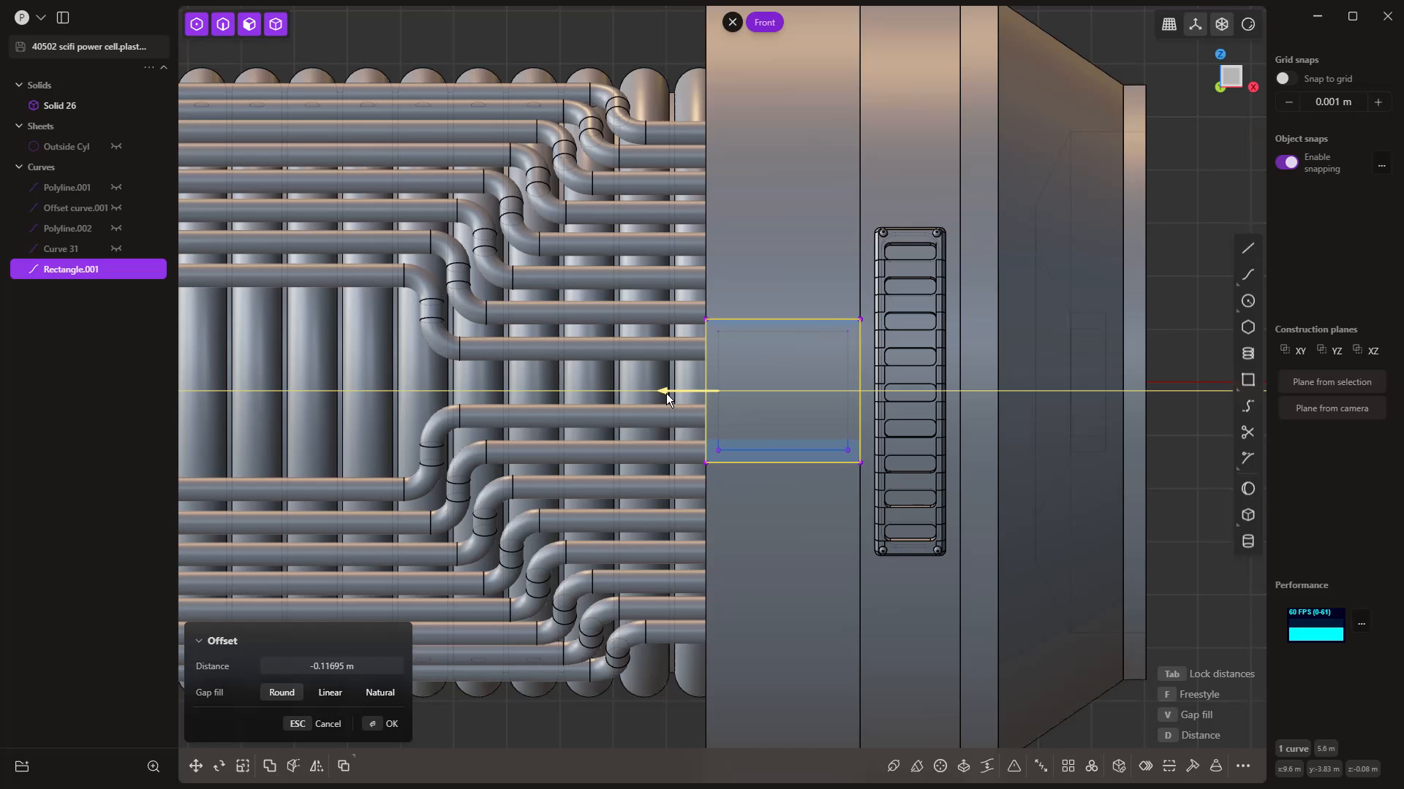
pyautogui.press('Return')
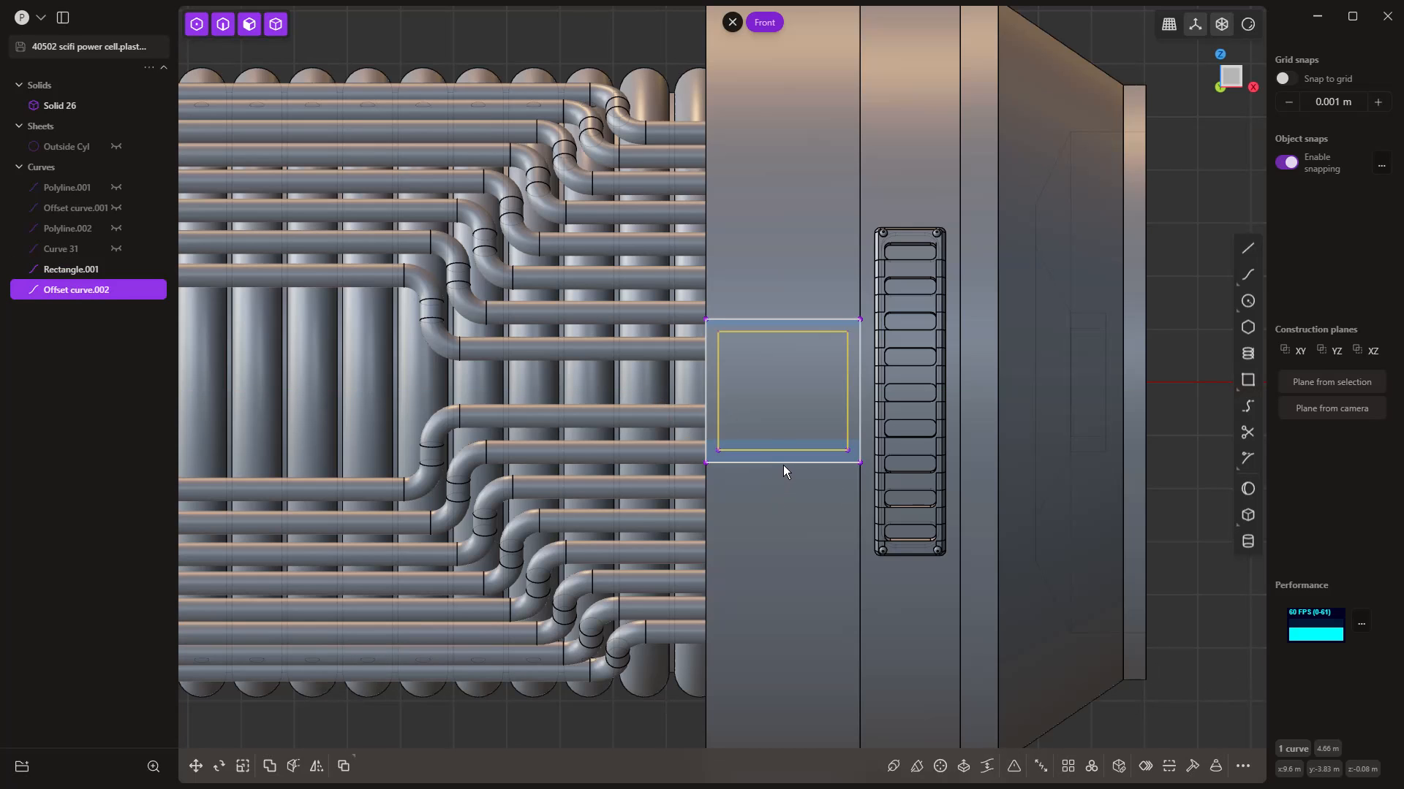
pyautogui.click(783, 465)
pyautogui.press('Delete')
pyautogui.click(778, 452)
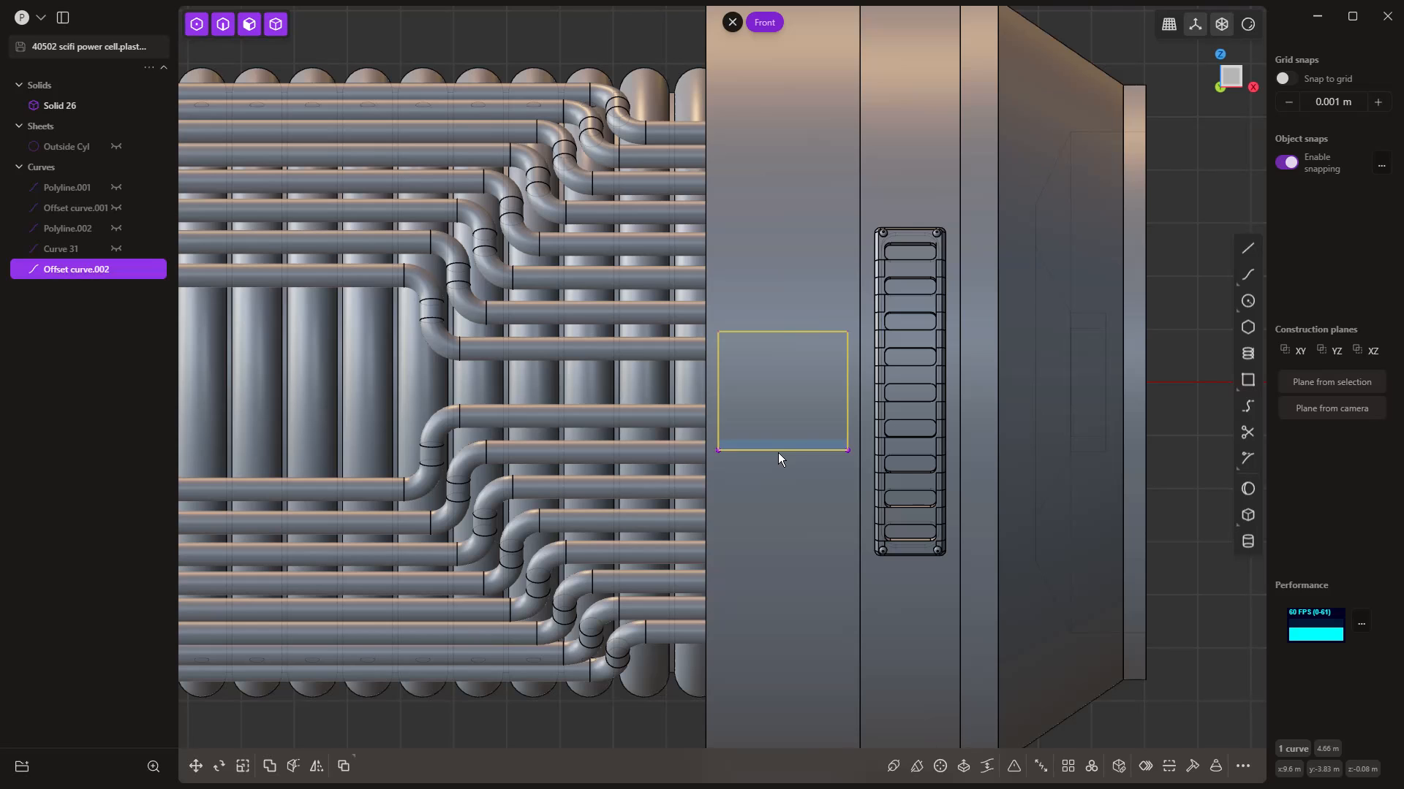
# Step: Imprint the inset front-view rectangle onto the collar's surface and delete the source curve
pyautogui.hotkey('shift', 'i')
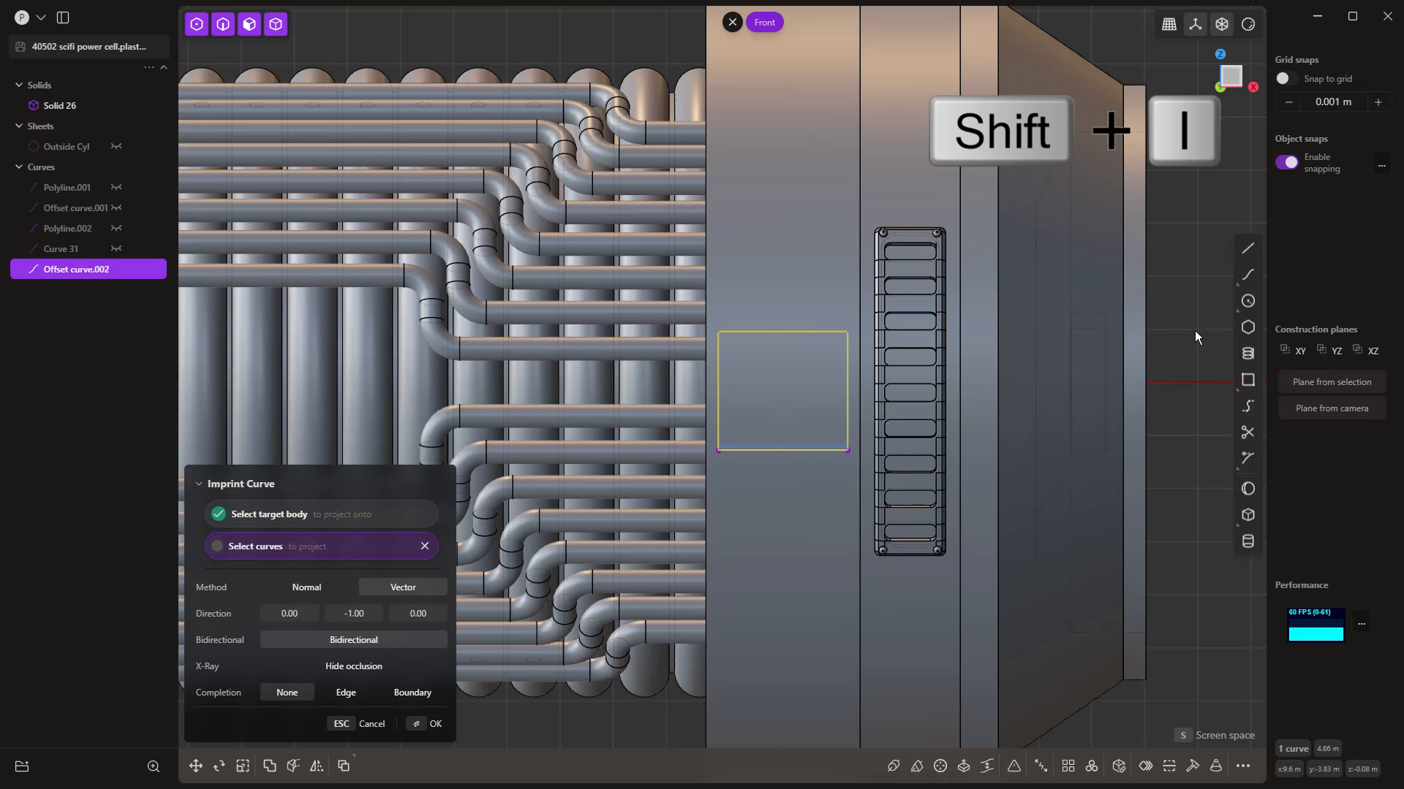
pyautogui.press('Return')
pyautogui.click(832, 450)
pyautogui.press('Delete')
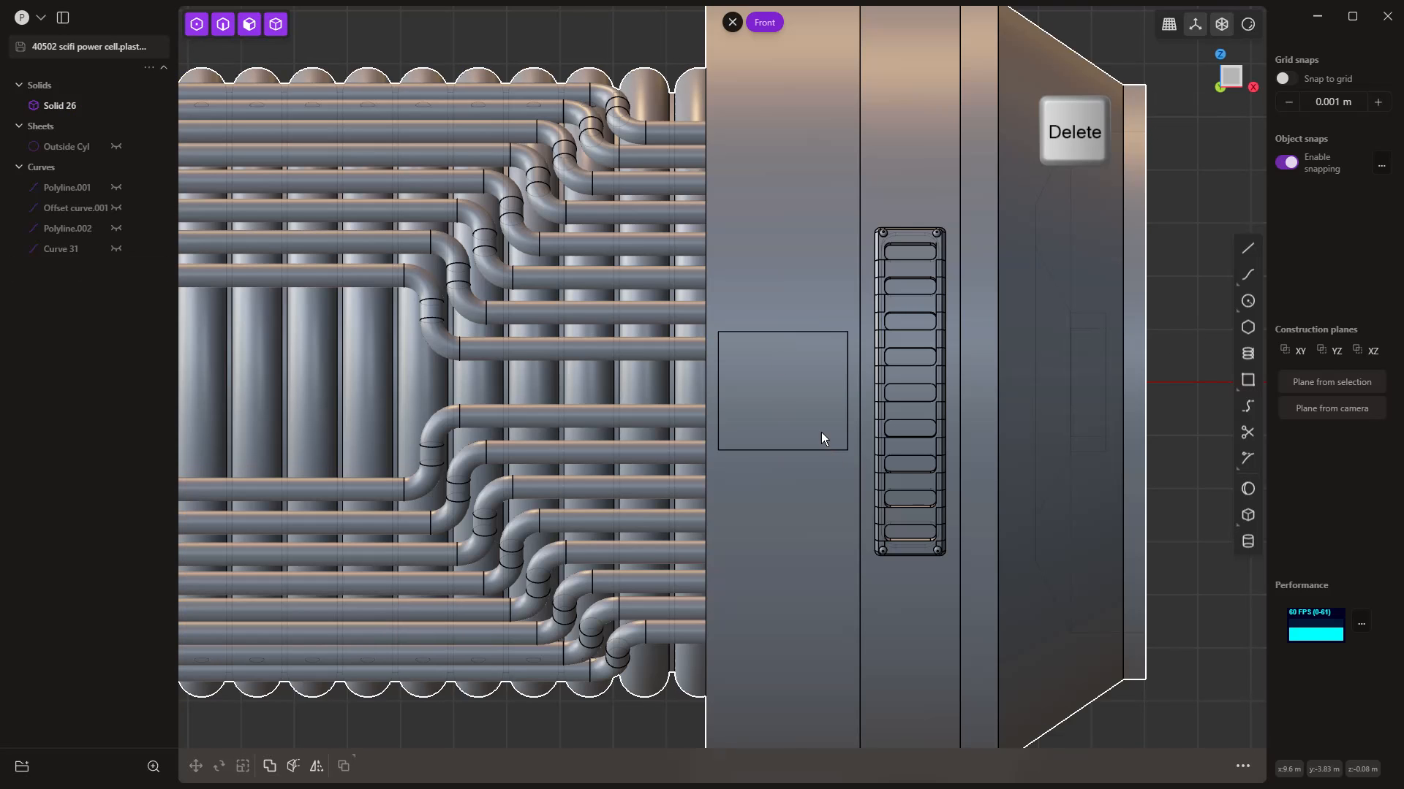
# Step: Duplicate the newly imprinted collar face in place as a separate sheet
pyautogui.click(810, 402)
pyautogui.click(810, 401)
pyautogui.hotkey('shift', 'd')
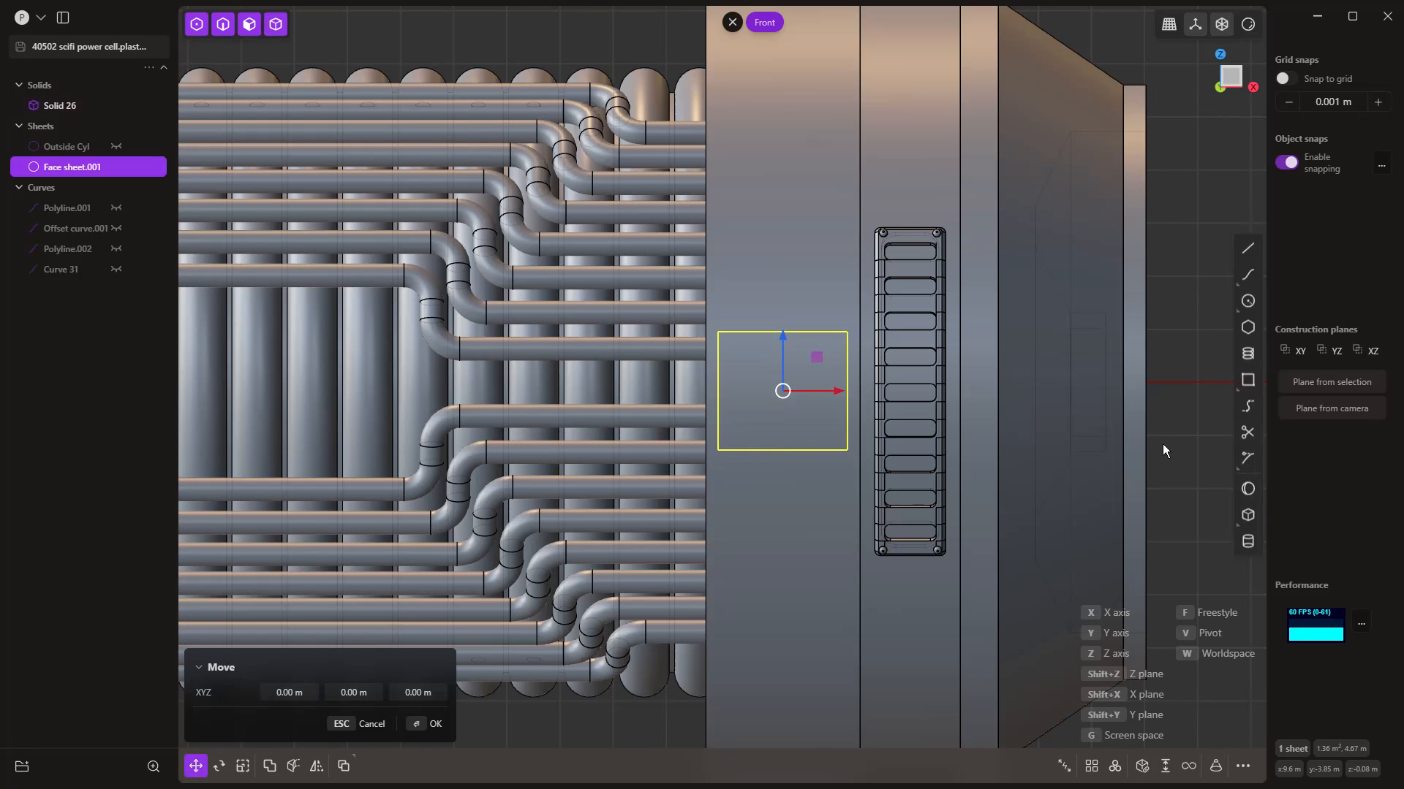
pyautogui.press('Return')
# Step: Thicken the duplicated face sheet outward by about 0.175 m into a solid panel
pyautogui.moveTo(1162, 445); pyautogui.dragTo(853, 695, button='middle')
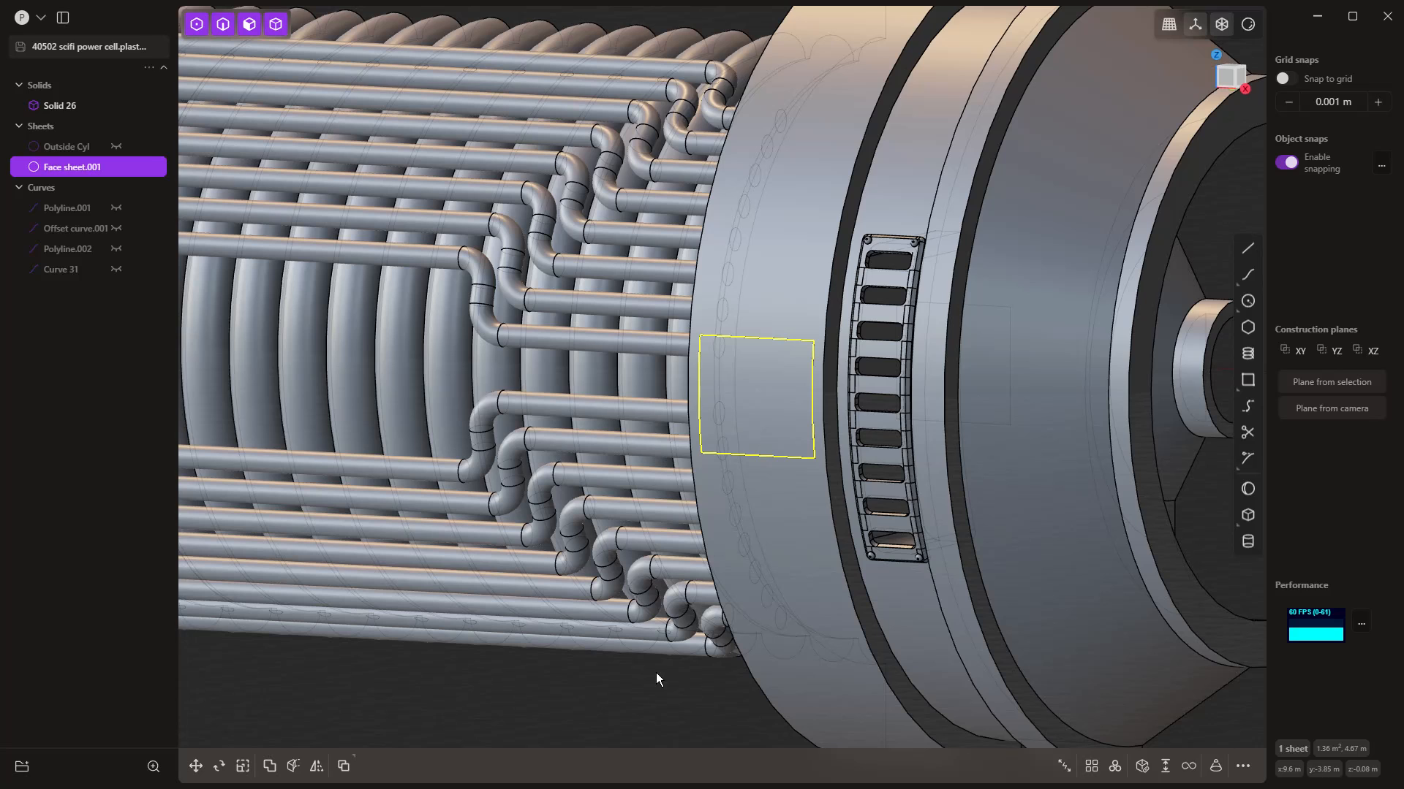
pyautogui.write('fthi')
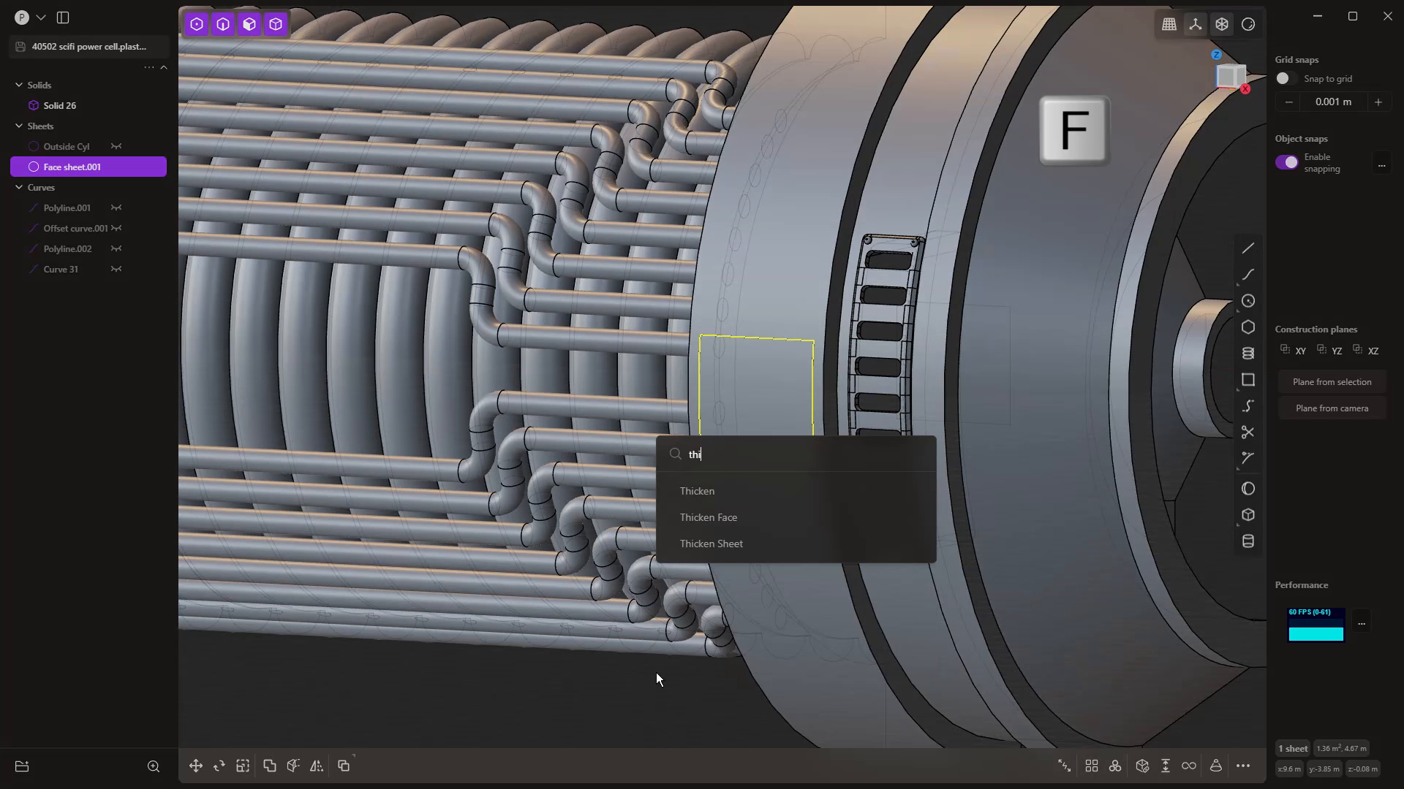
pyautogui.press('Return')
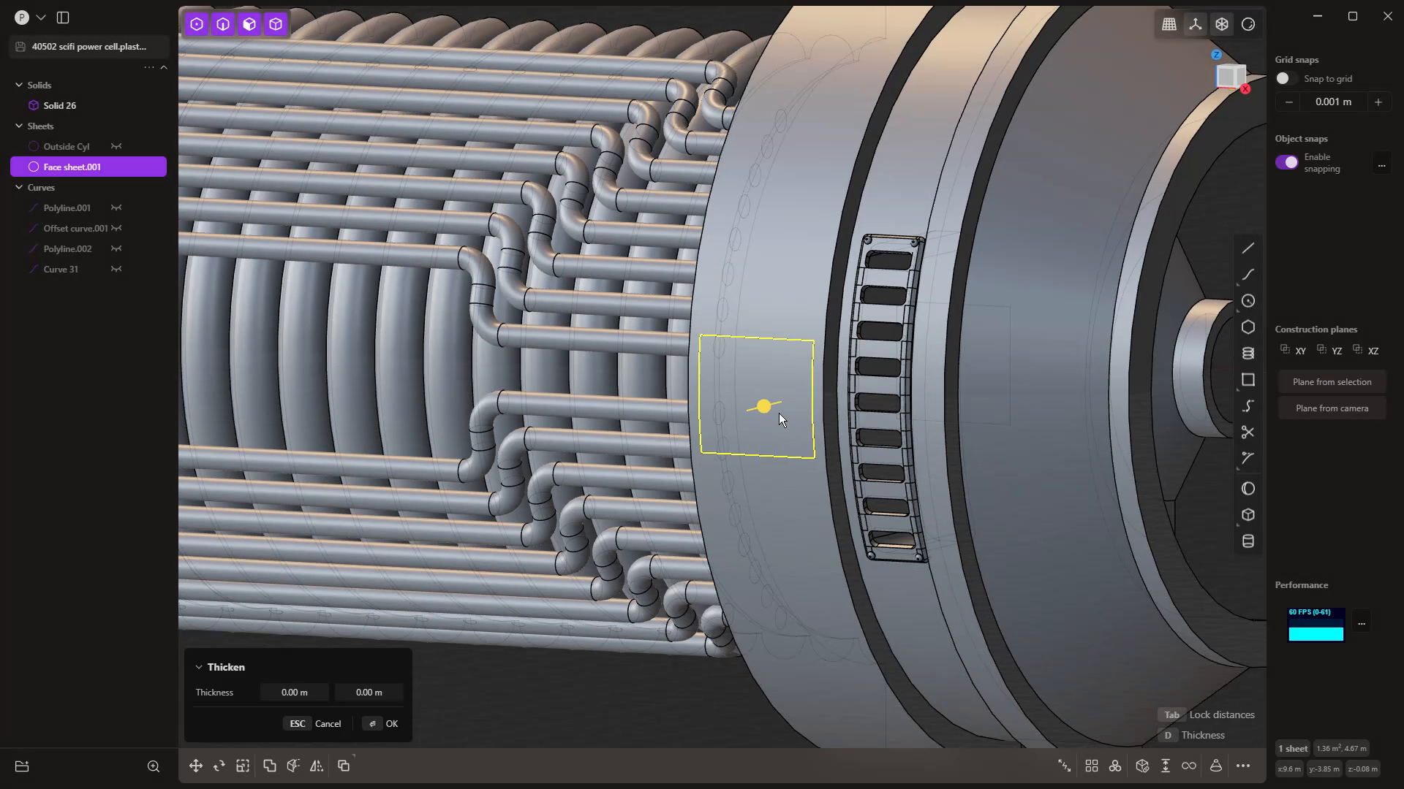
pyautogui.moveTo(764, 407); pyautogui.dragTo(760, 409)
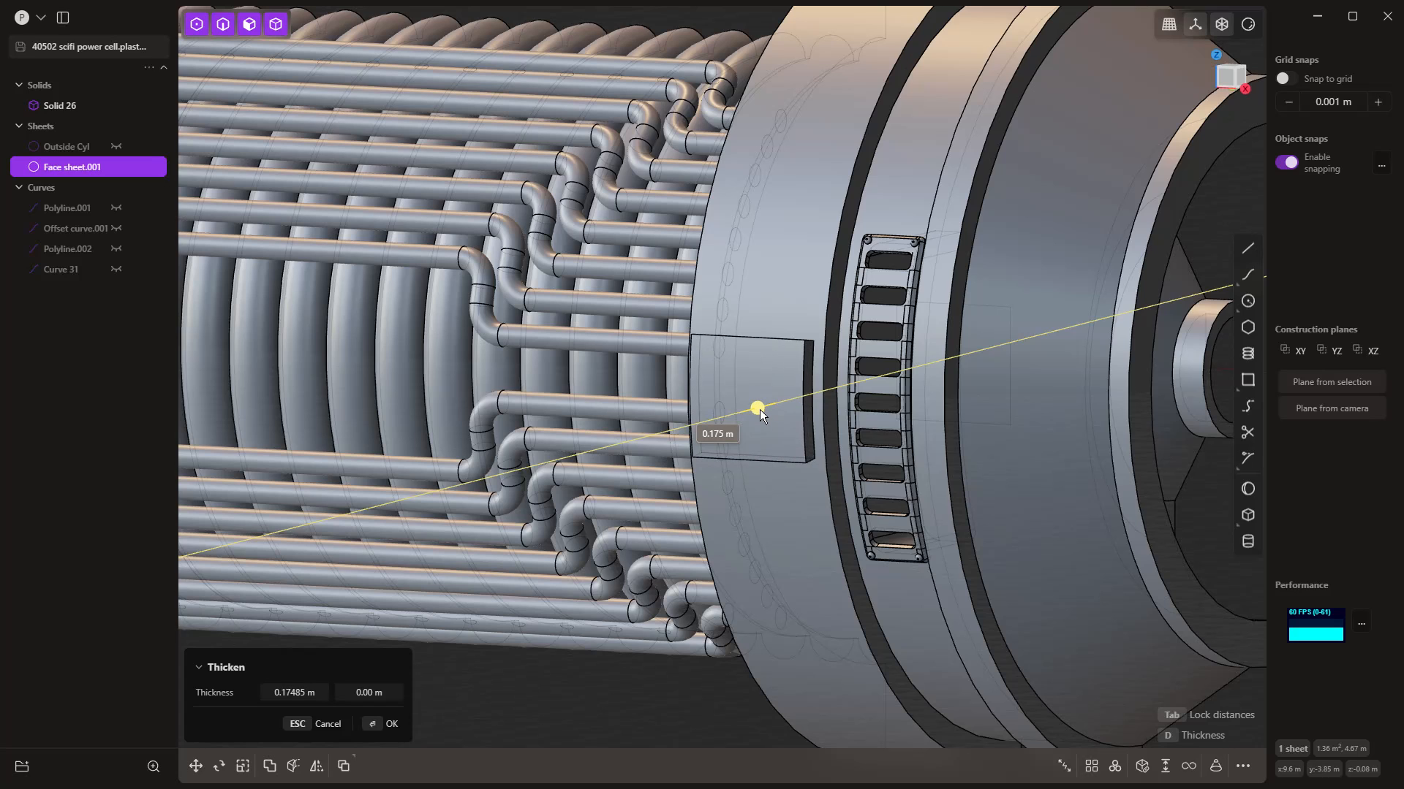
pyautogui.press('Return')
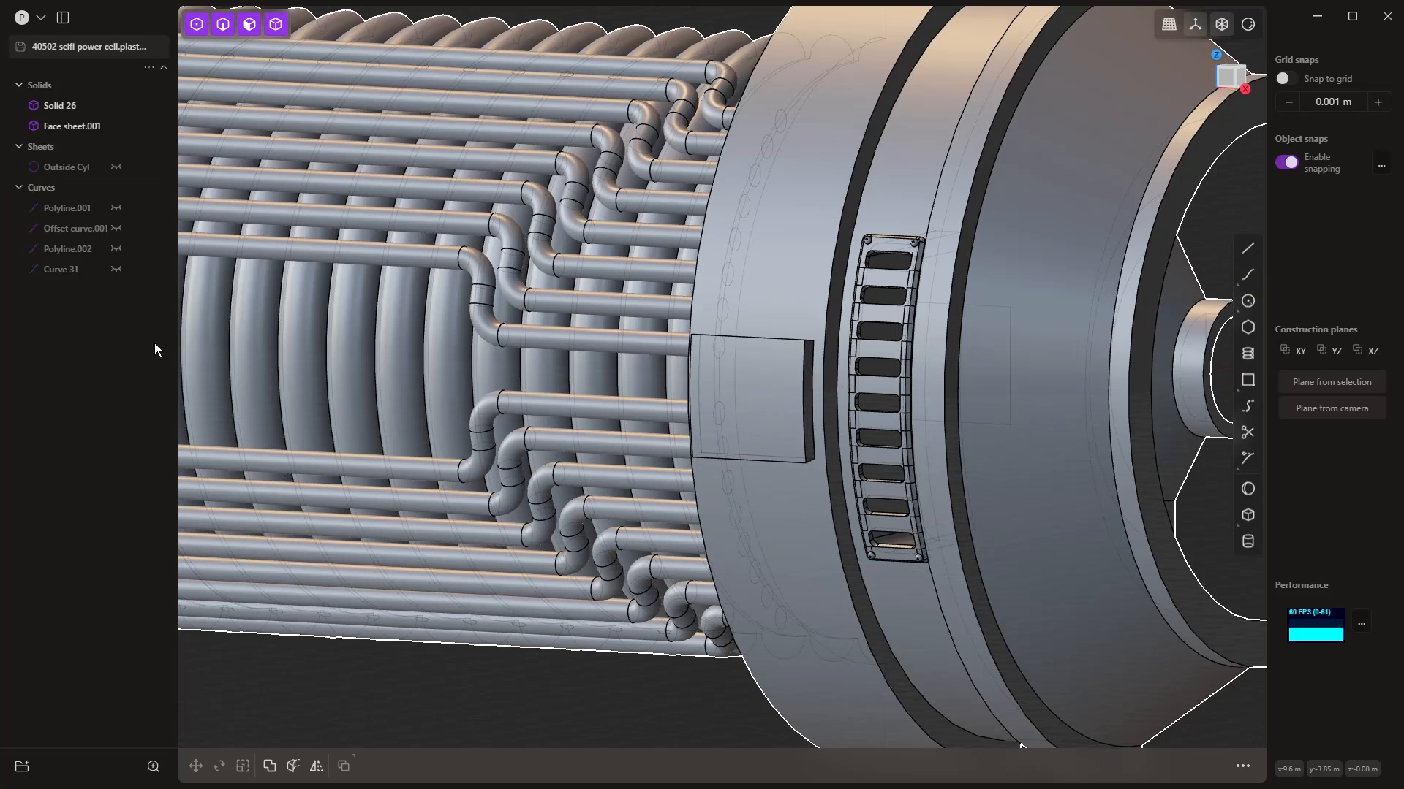
# Step: Fillet the four corner edges of the thickened side panel by about 0.154 m
pyautogui.scroll(3, 822, 468)
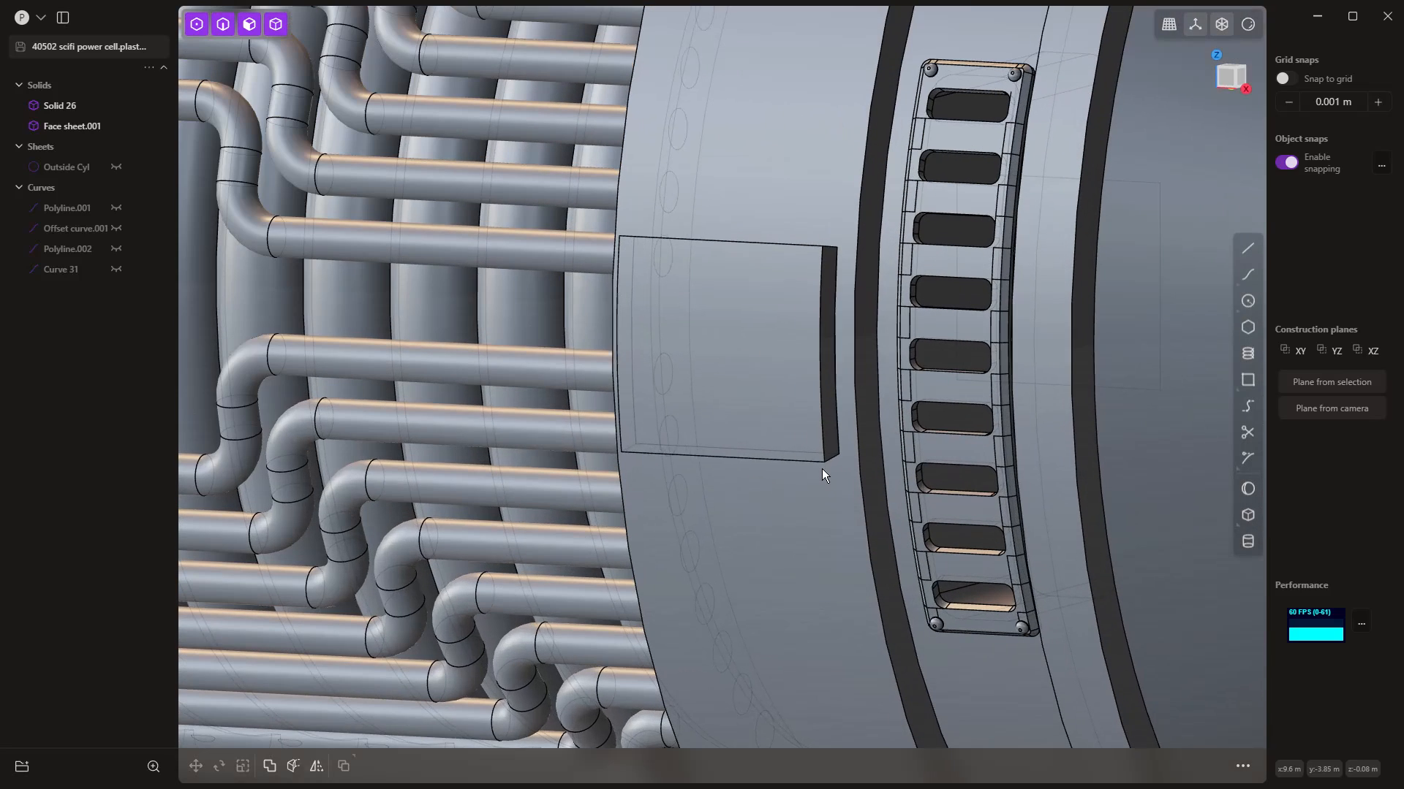
pyautogui.click(831, 460)
pyautogui.press('f')
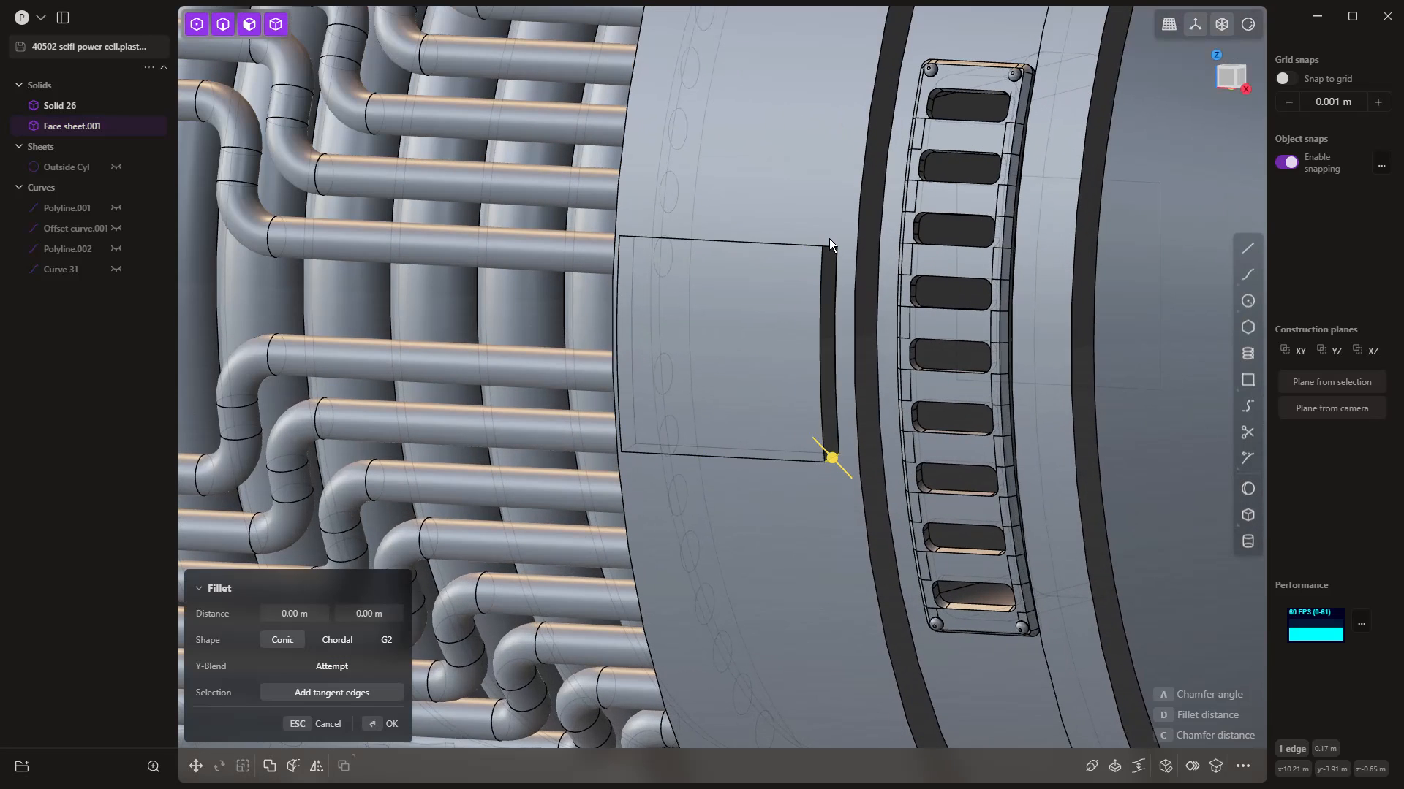
pyautogui.moveTo(761, 266); pyautogui.dragTo(708, 372, button='middle')
pyautogui.click(638, 285)
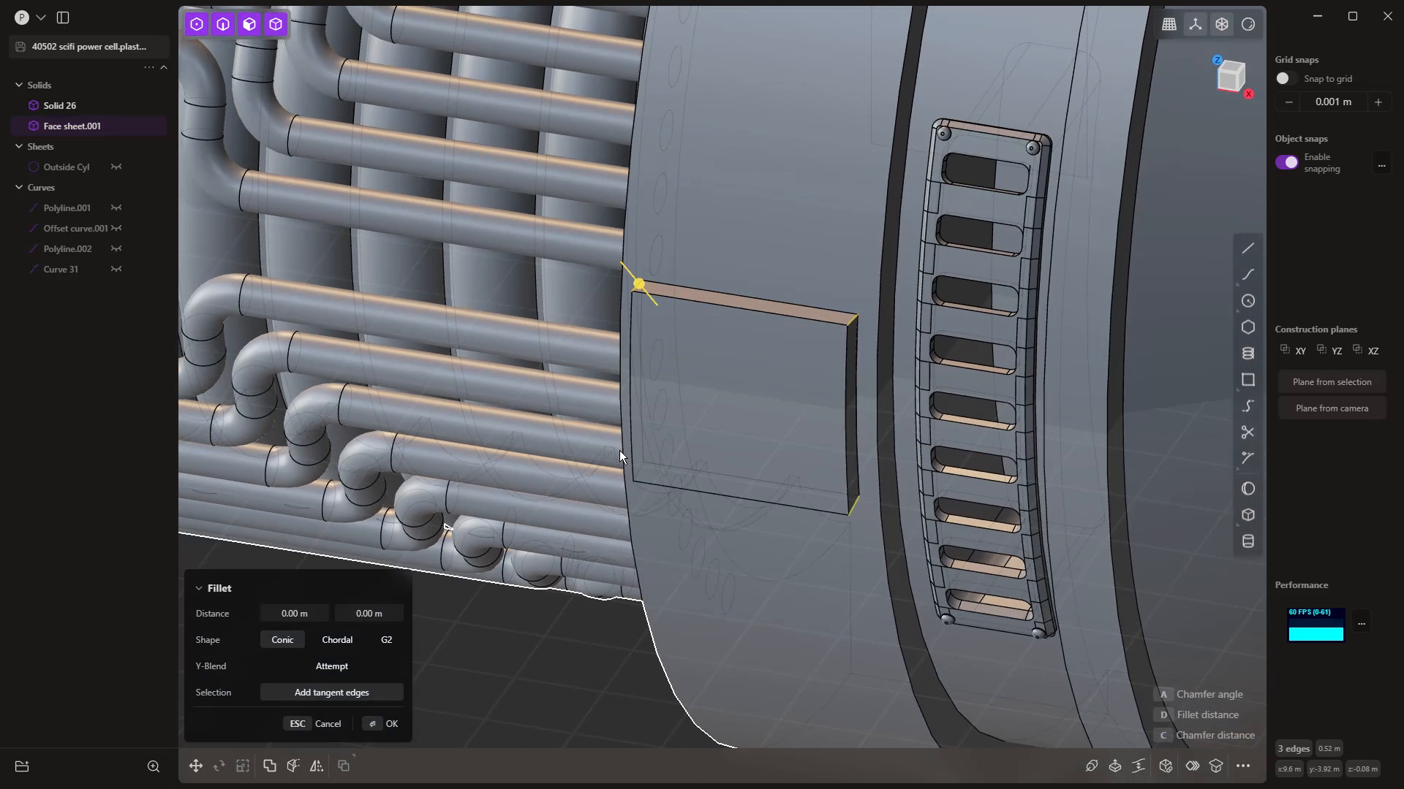
pyautogui.click(637, 474)
pyautogui.moveTo(637, 476); pyautogui.dragTo(519, 686)
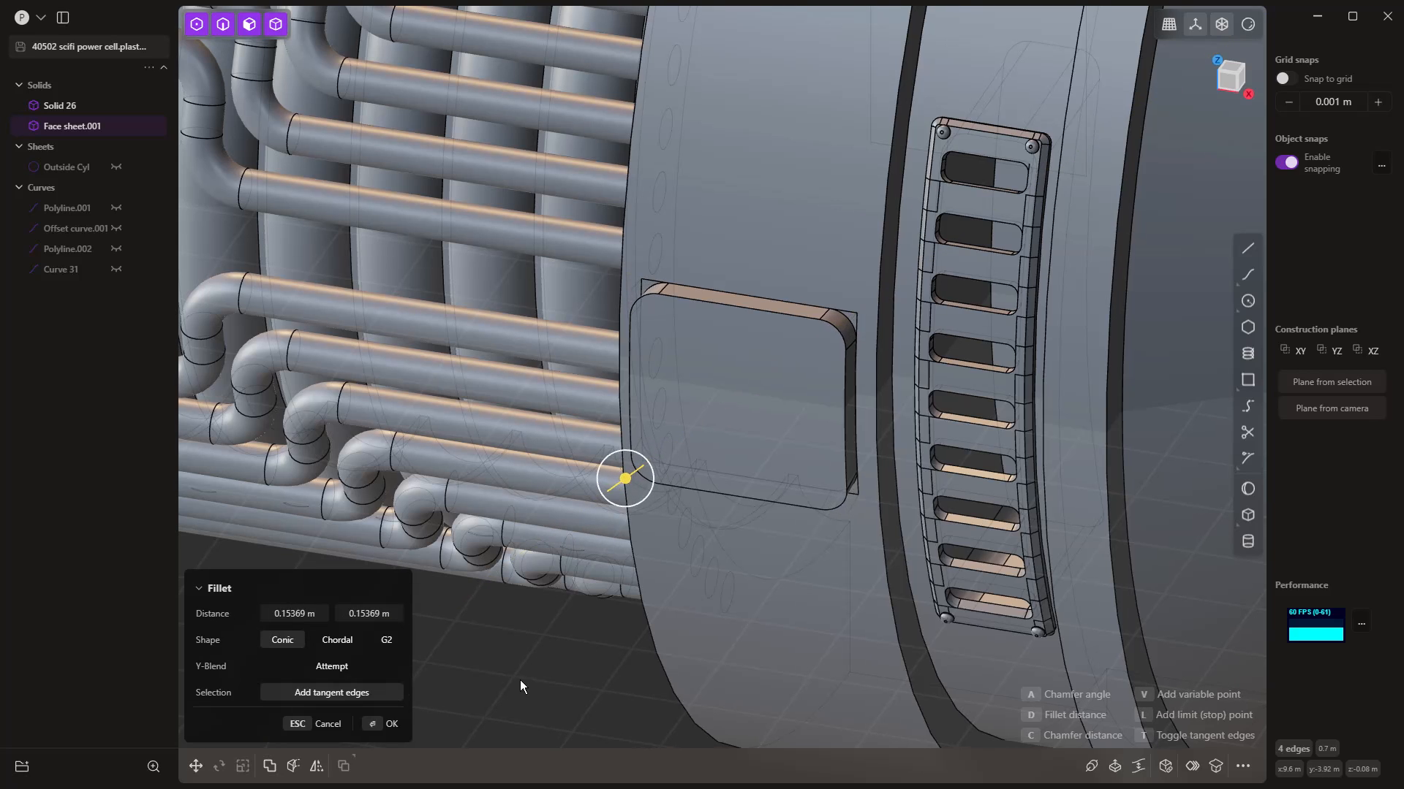
pyautogui.rightClick(520, 680)
# Step: Inset the side panel's outer face and raise the inner area slightly outward
pyautogui.click(717, 359)
pyautogui.press('o')
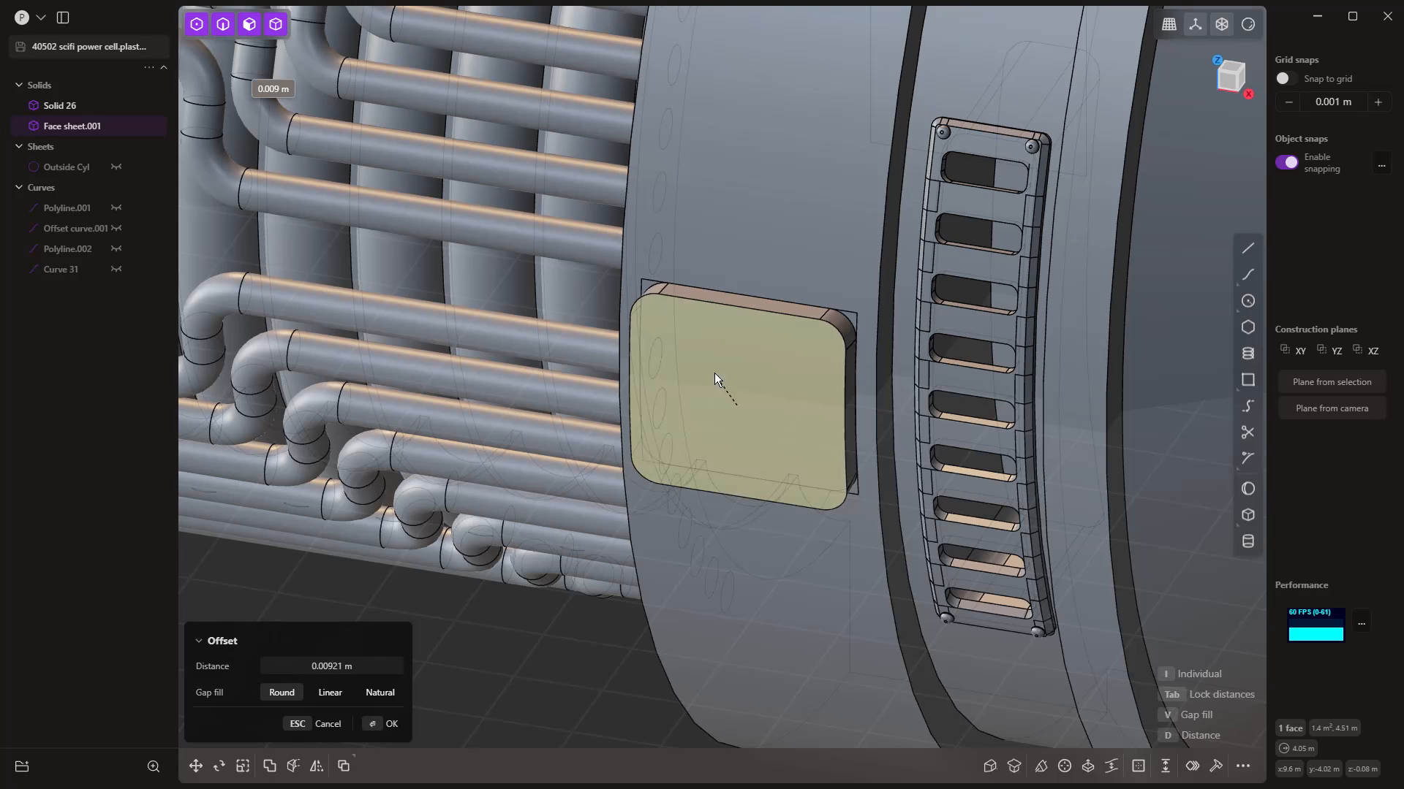
pyautogui.press('Escape')
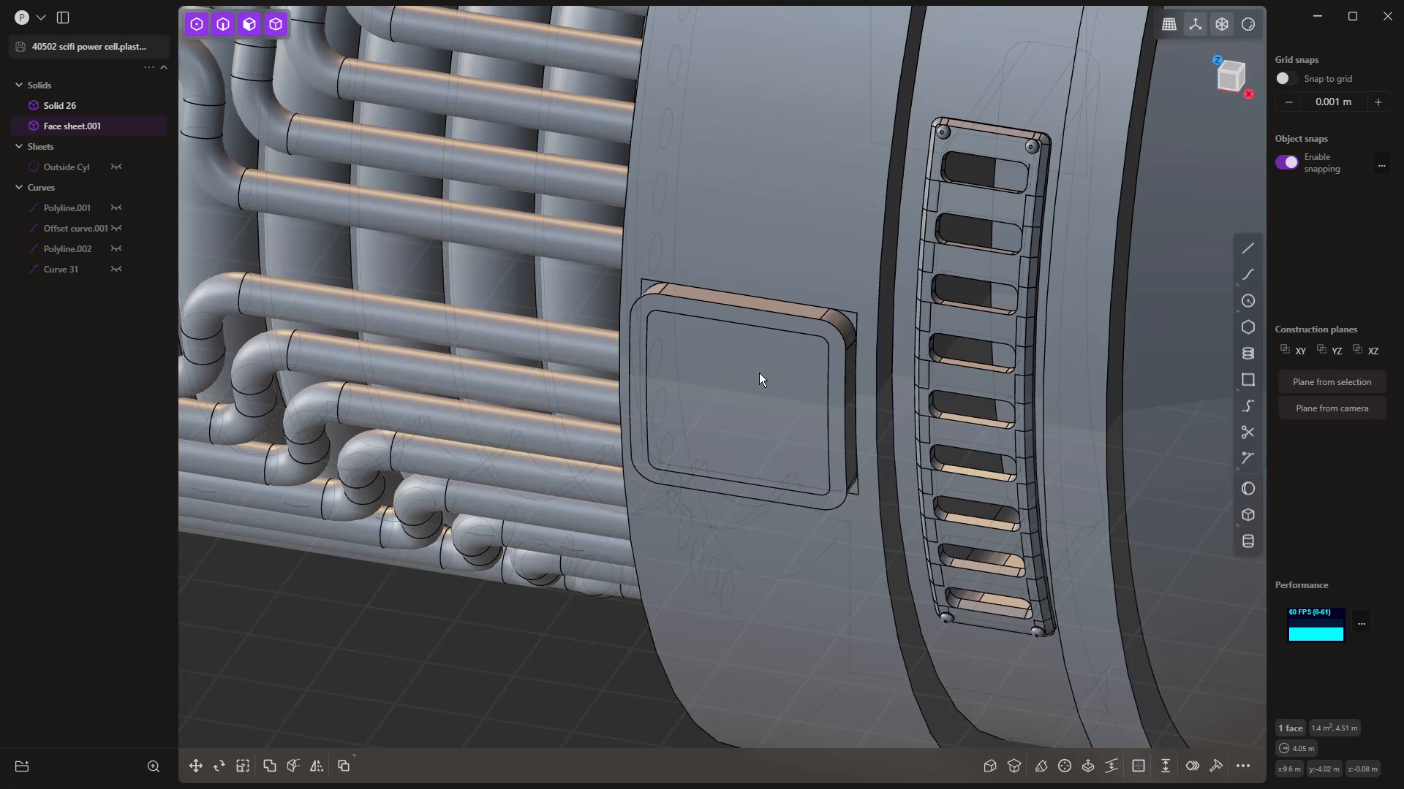
pyautogui.click(759, 372)
pyautogui.moveTo(708, 412); pyautogui.dragTo(700, 426)
pyautogui.rightClick(731, 431)
# Step: Inset the raised area of the side panel once more and select the new inner face
pyautogui.press('o')
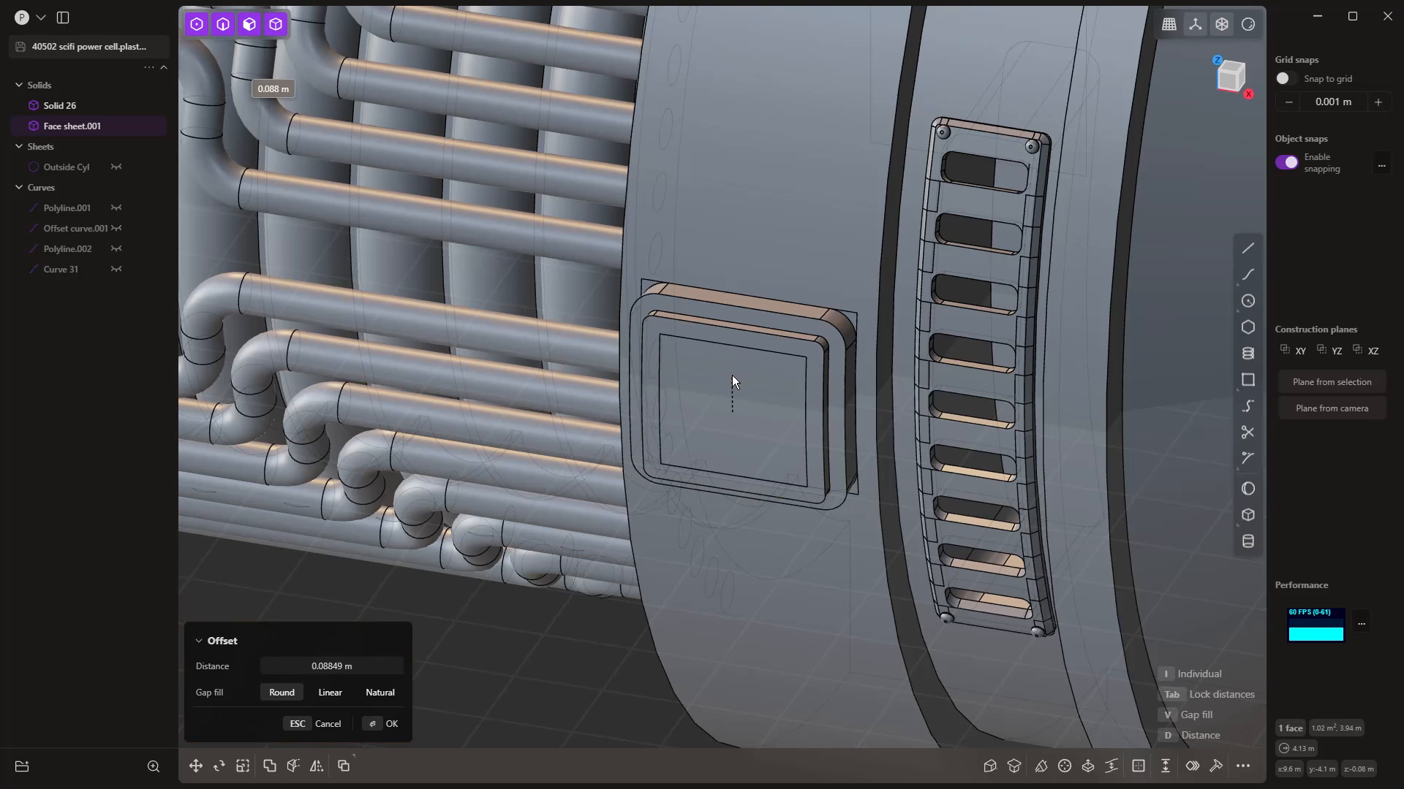
pyautogui.click(731, 377)
pyautogui.rightClick(730, 380)
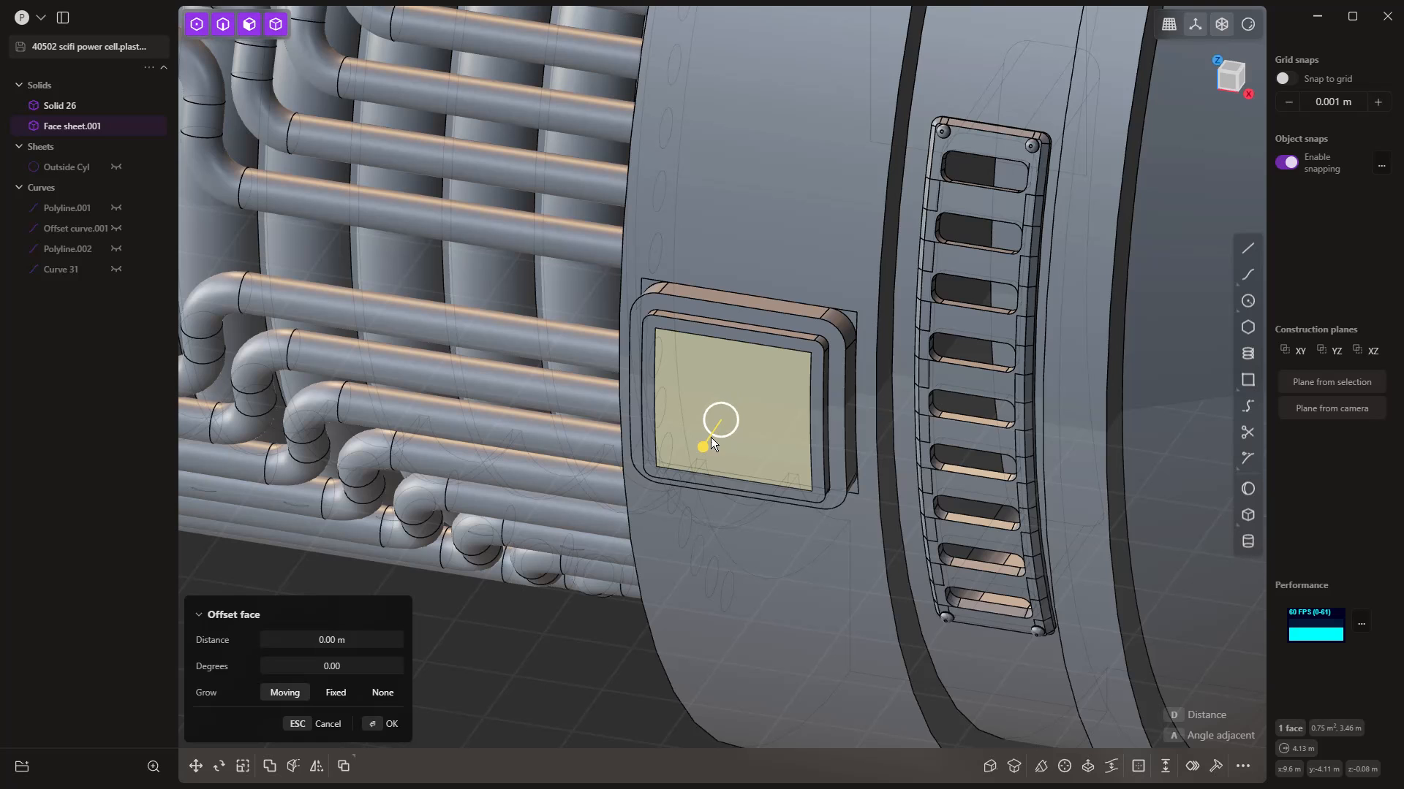
# Step: Raise the side panel's innermost face by about 0.085 m and chamfer the raised block's four corner edges by about 0.197 m
pyautogui.moveTo(705, 444); pyautogui.dragTo(697, 452)
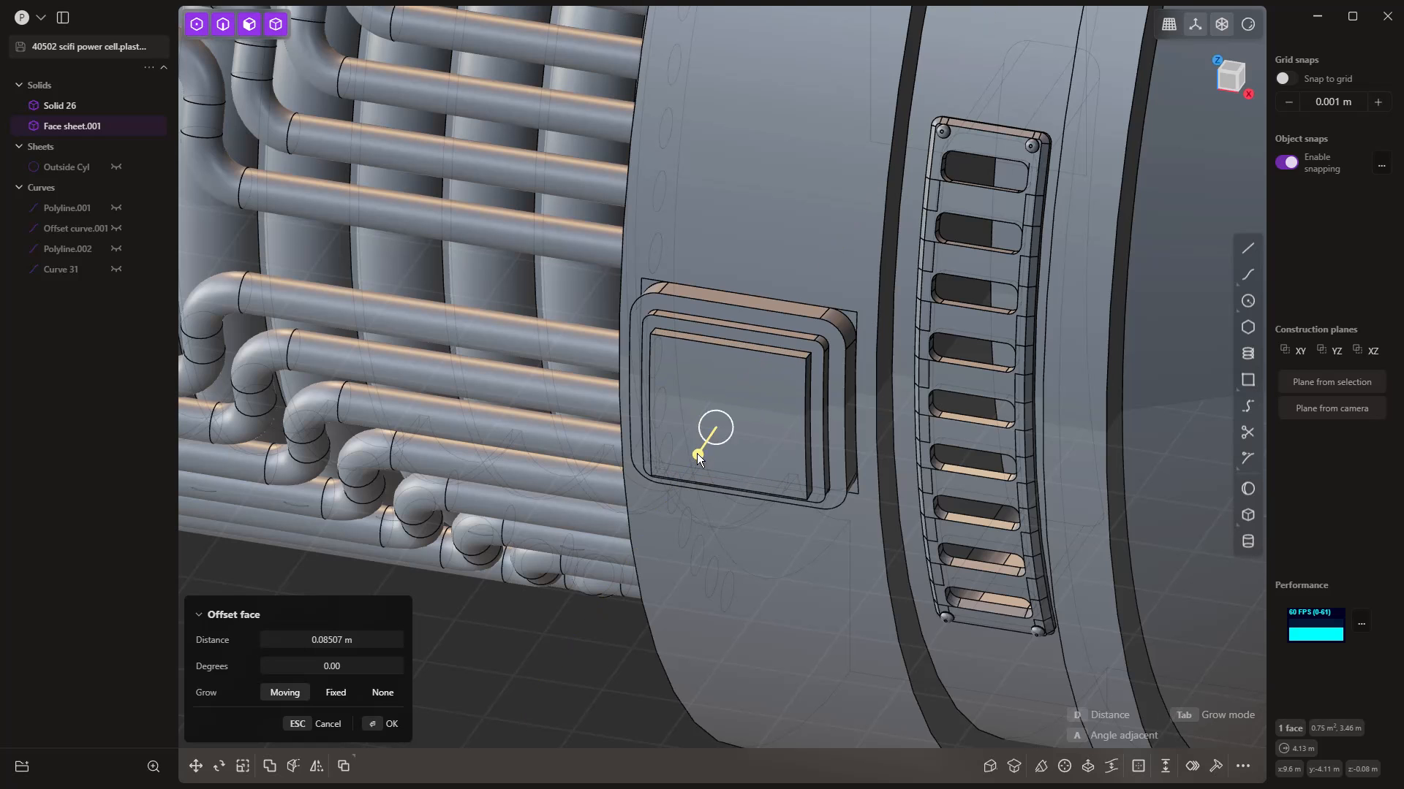
pyautogui.rightClick(558, 656)
pyautogui.scroll(5, 789, 338)
pyautogui.click(819, 362)
pyautogui.press('f')
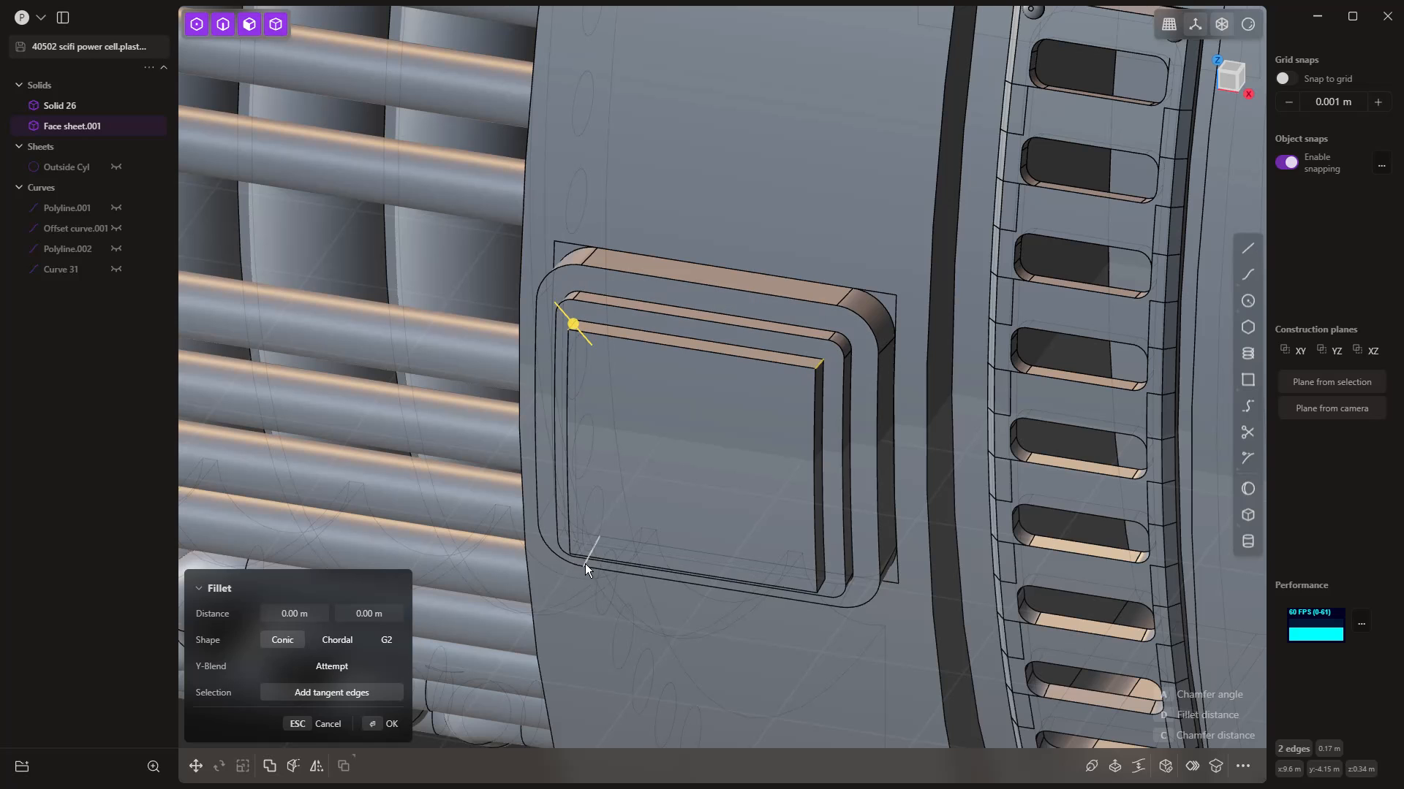
pyautogui.moveTo(586, 566); pyautogui.dragTo(613, 358, button='middle')
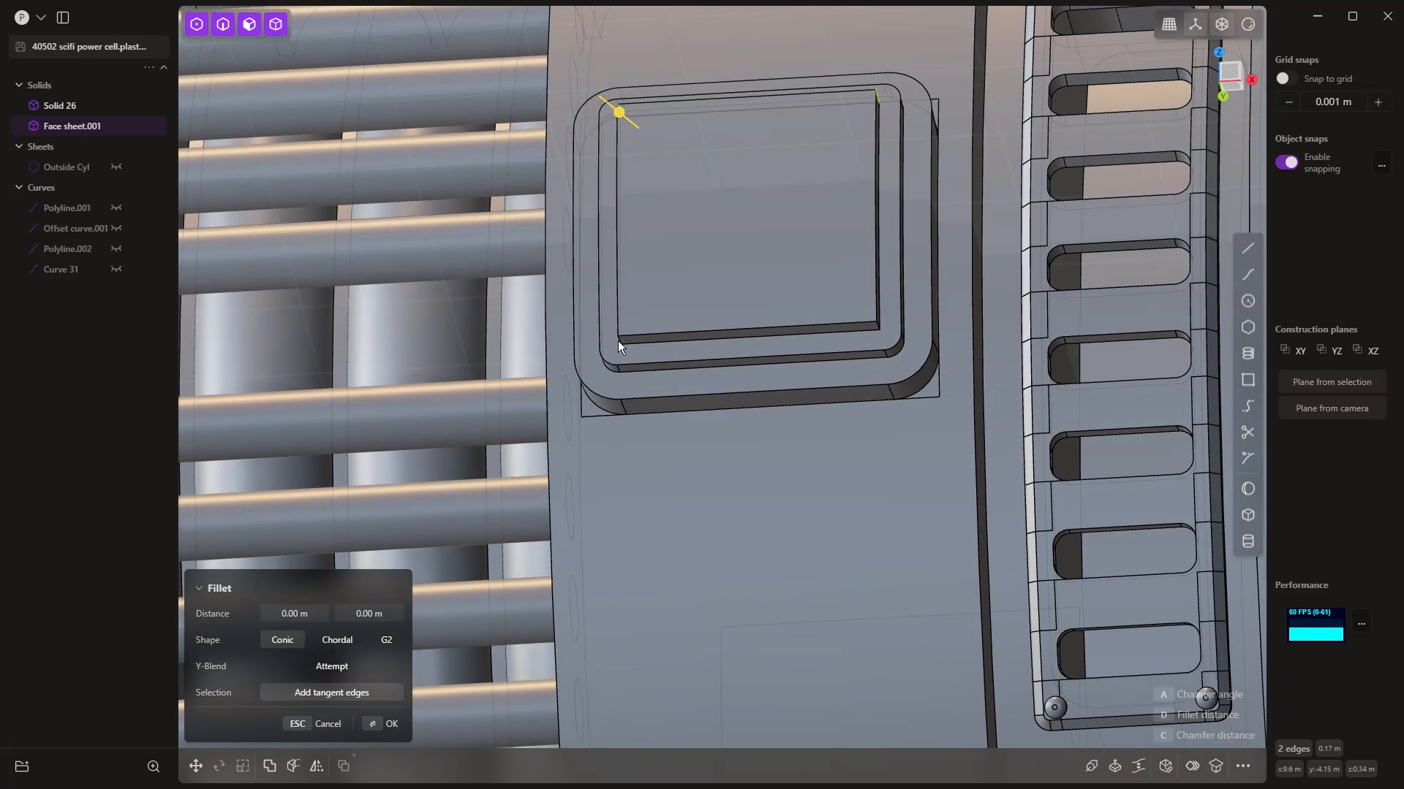
pyautogui.click(617, 341)
pyautogui.click(879, 326)
pyautogui.moveTo(879, 326); pyautogui.dragTo(838, 290)
pyautogui.scroll(-5, 805, 317)
pyautogui.scroll(-5, 804, 317)
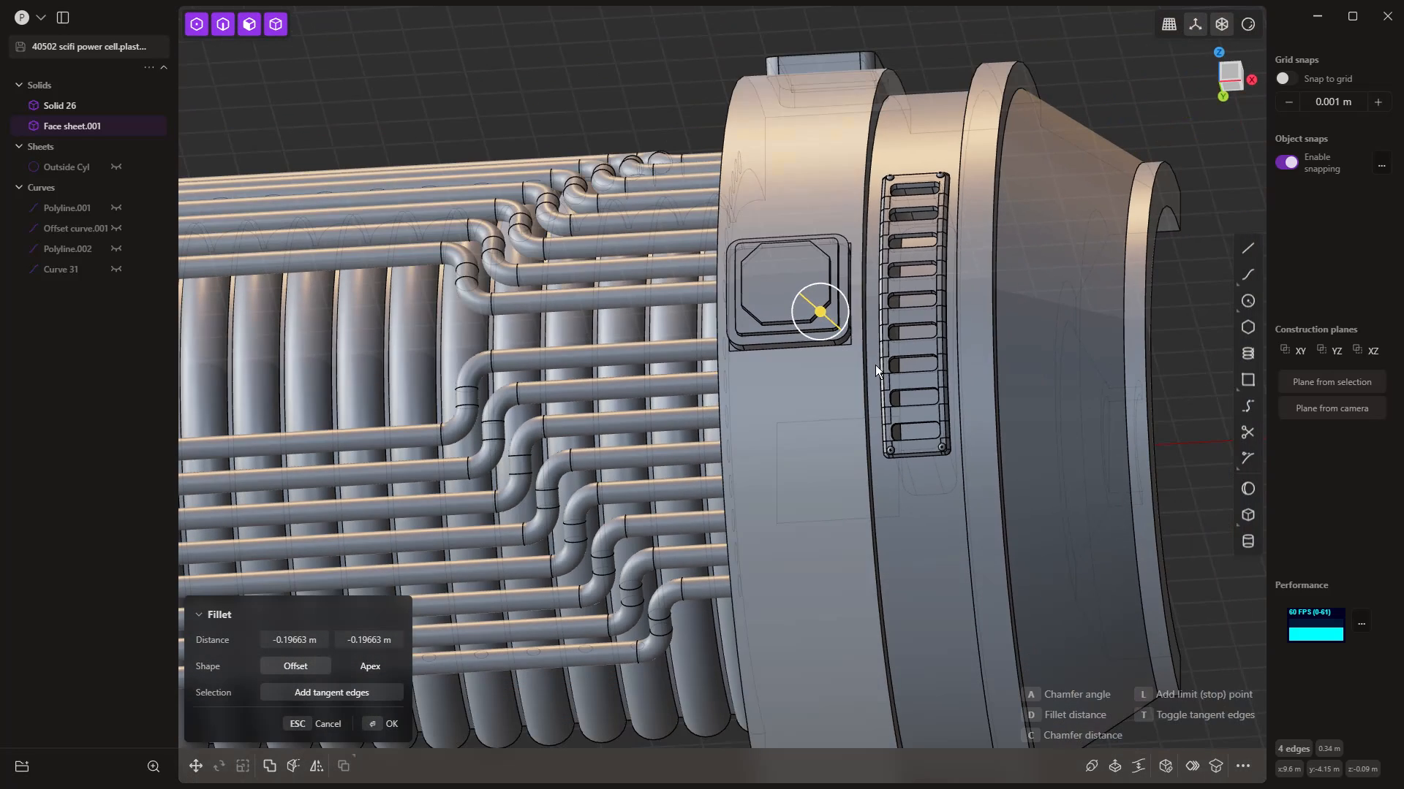
pyautogui.press('Return')
# Step: Set up a radial array of the side panel around the front hub's center, with 2 panels over 30 degrees
pyautogui.moveTo(863, 298); pyautogui.dragTo(783, 414, button='middle')
pyautogui.click(1188, 771)
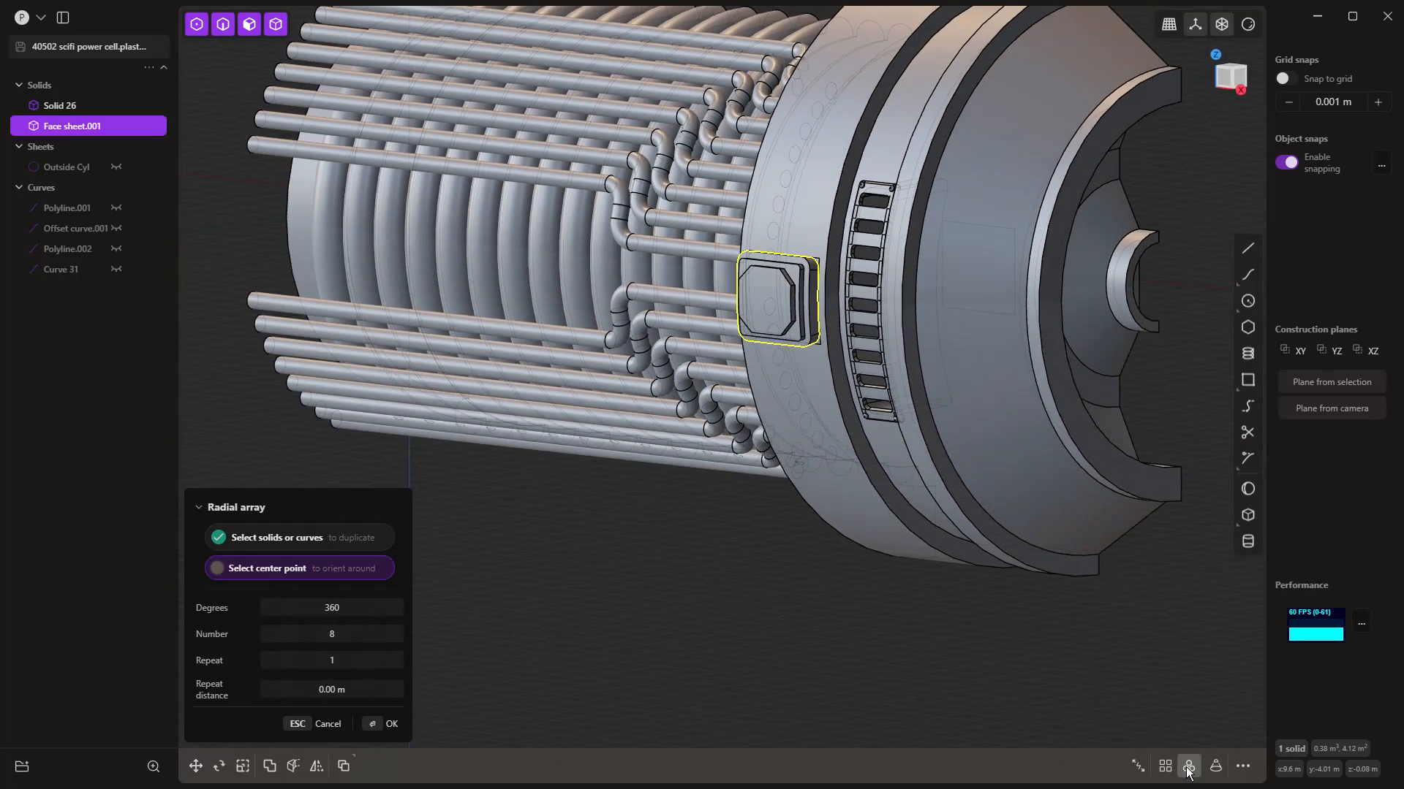
pyautogui.scroll(-3, 772, 636)
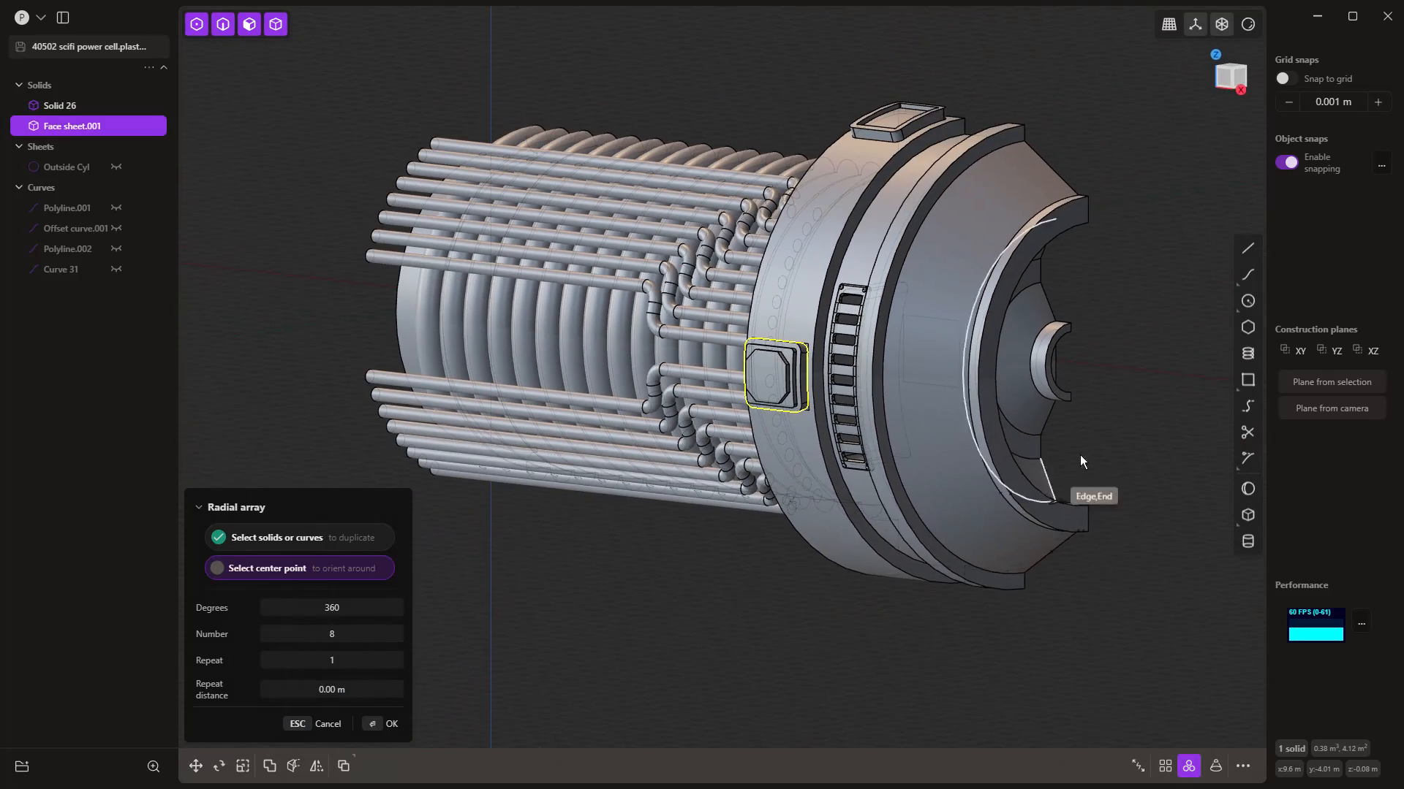
pyautogui.click(1077, 364)
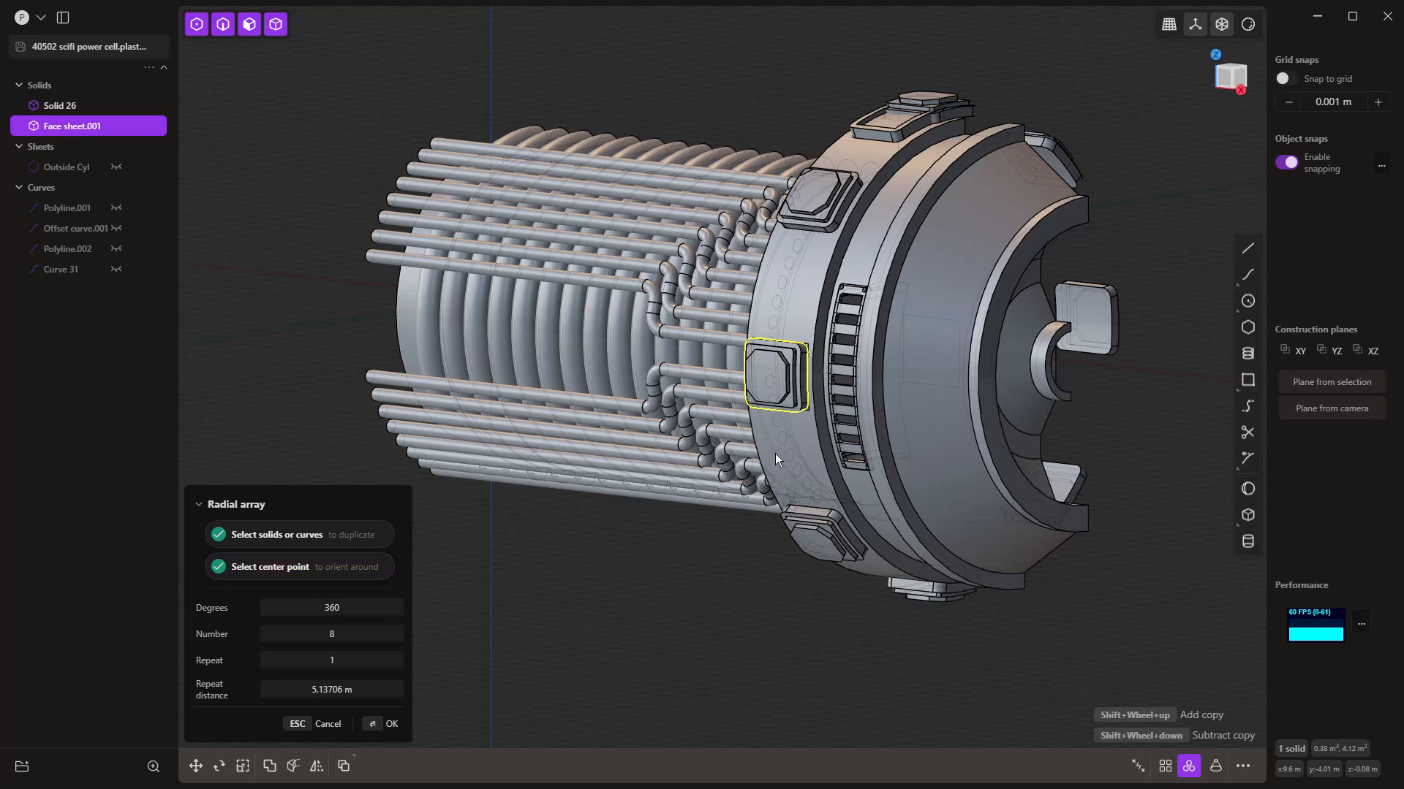
pyautogui.click(352, 606)
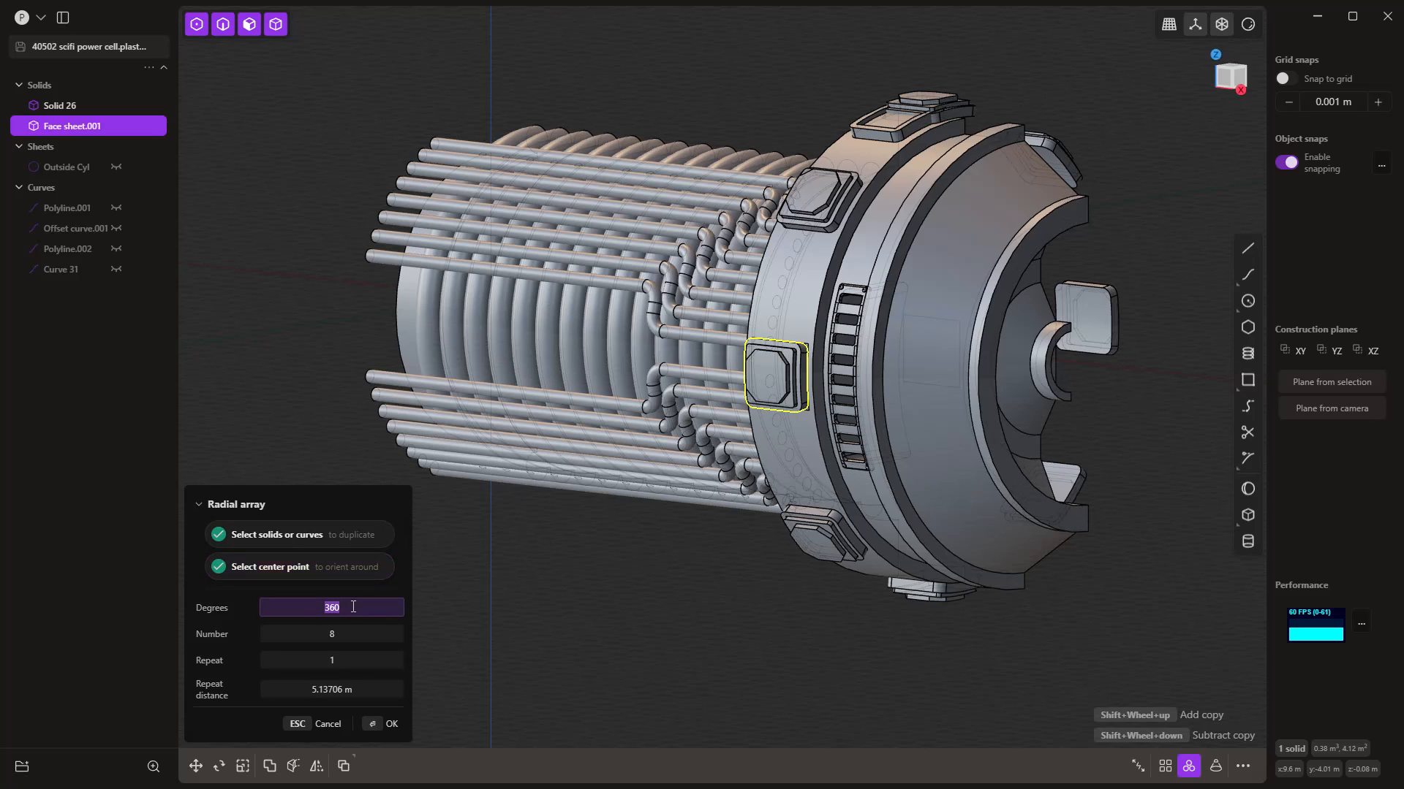
pyautogui.press('Return')
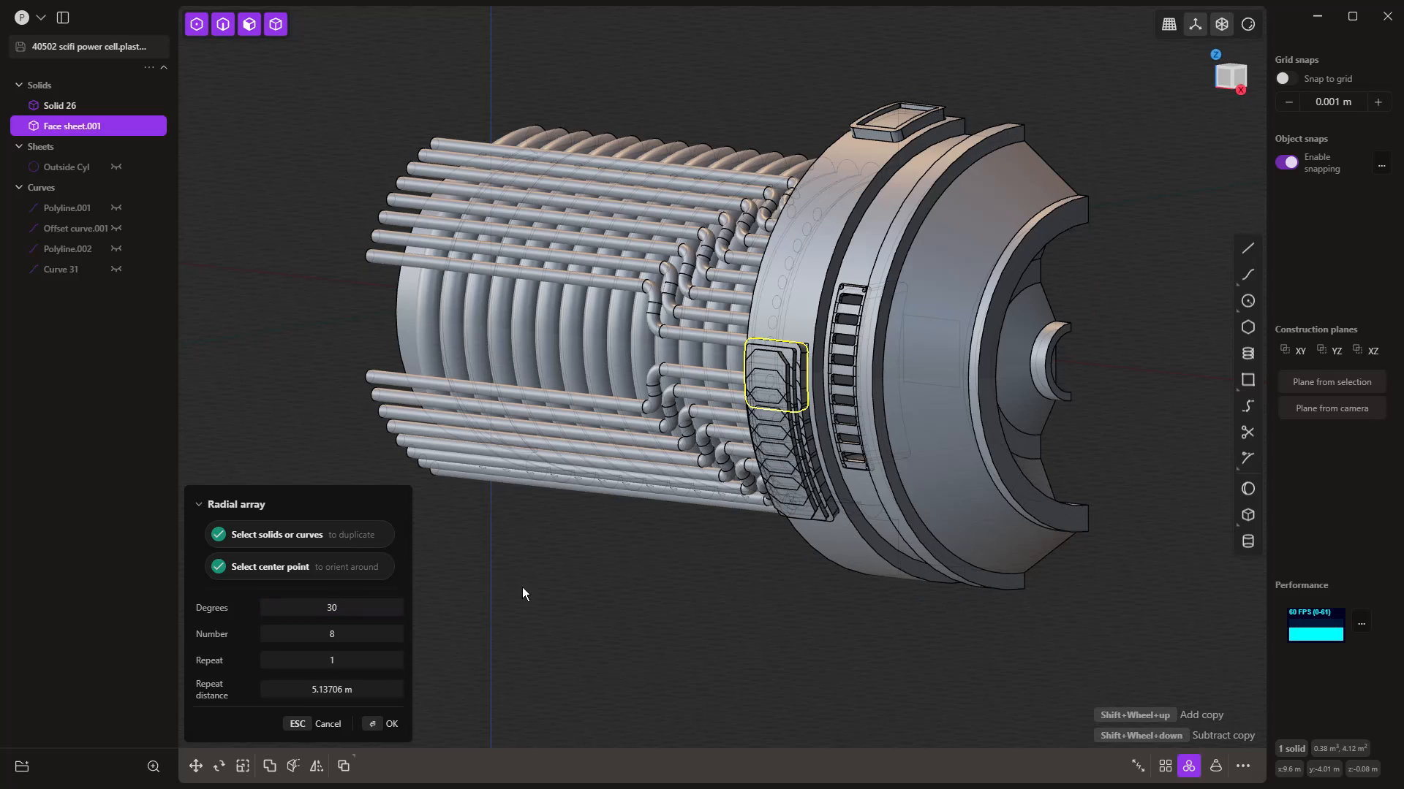
pyautogui.click(352, 638)
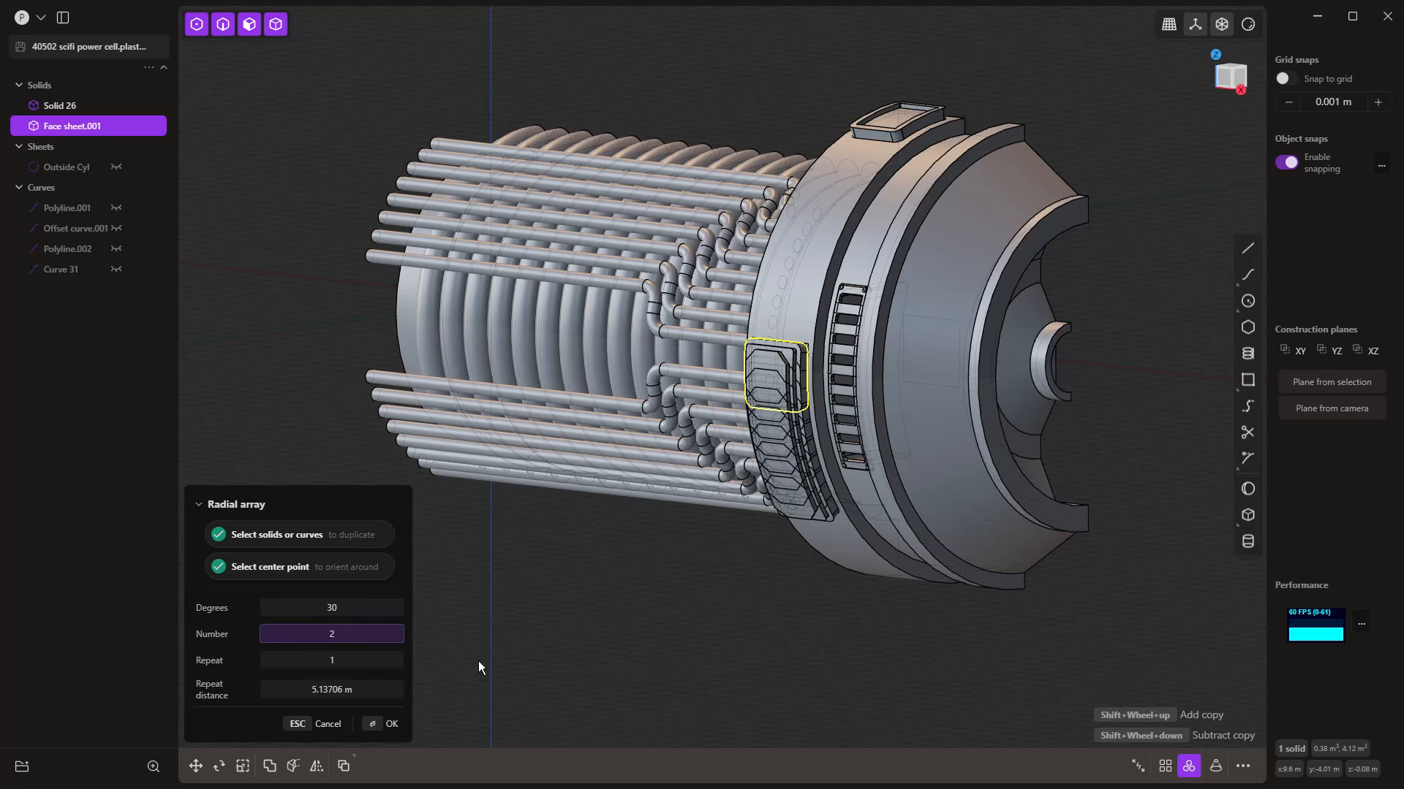
pyautogui.press('Return')
# Step: Try the radial array with 3 panels, testing spreads of 45 and 60 degrees
pyautogui.click(357, 610)
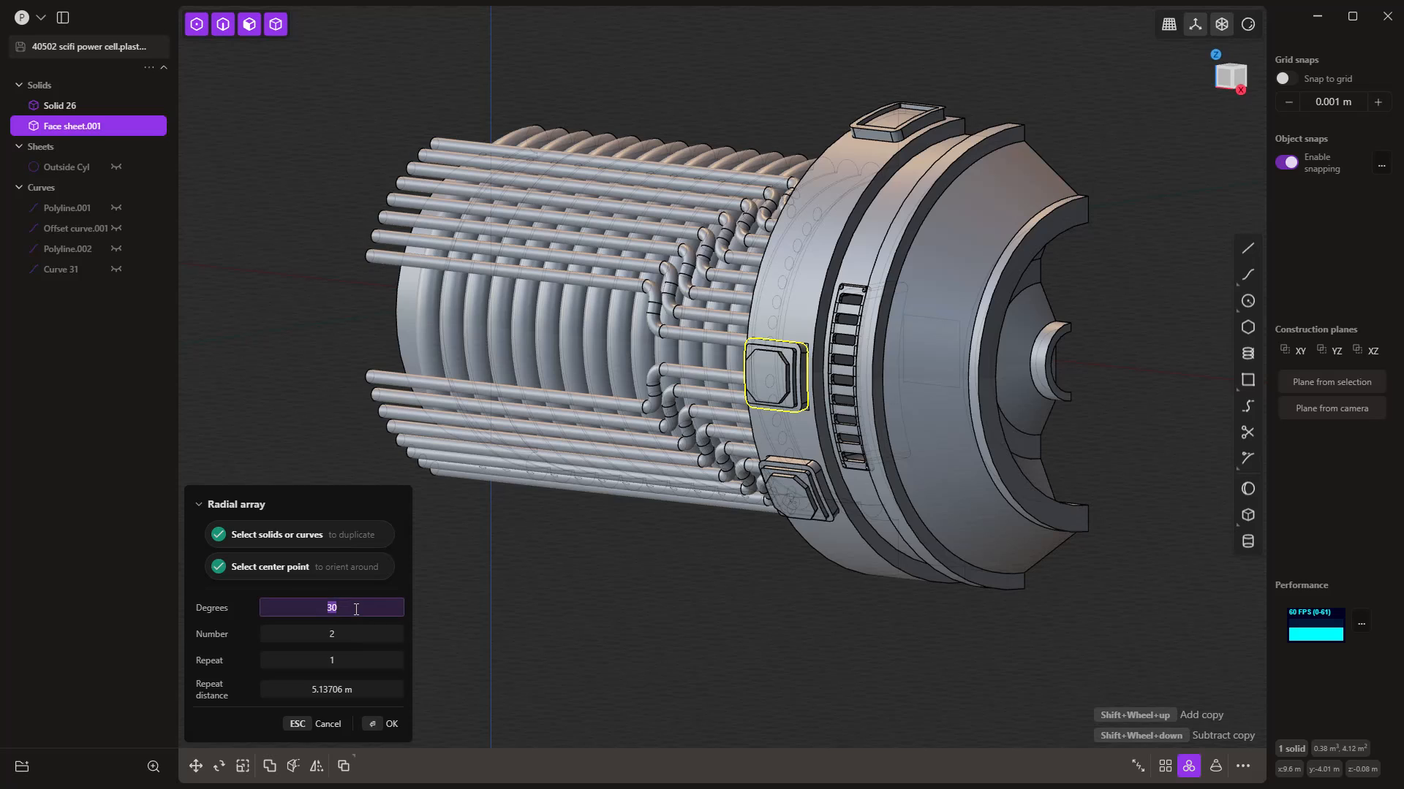
pyautogui.write('45')
pyautogui.press('Return')
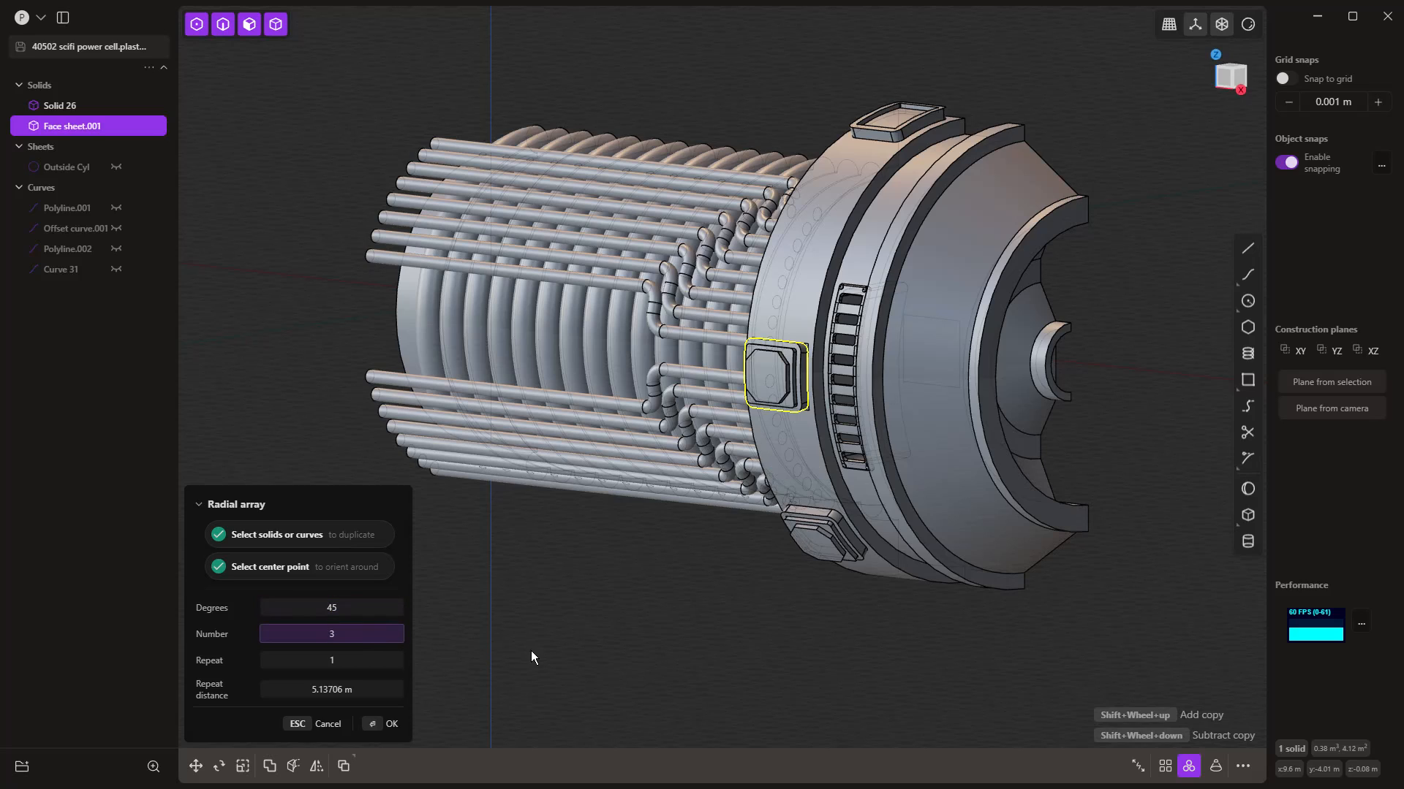
pyautogui.moveTo(531, 652); pyautogui.dragTo(592, 648, button='middle')
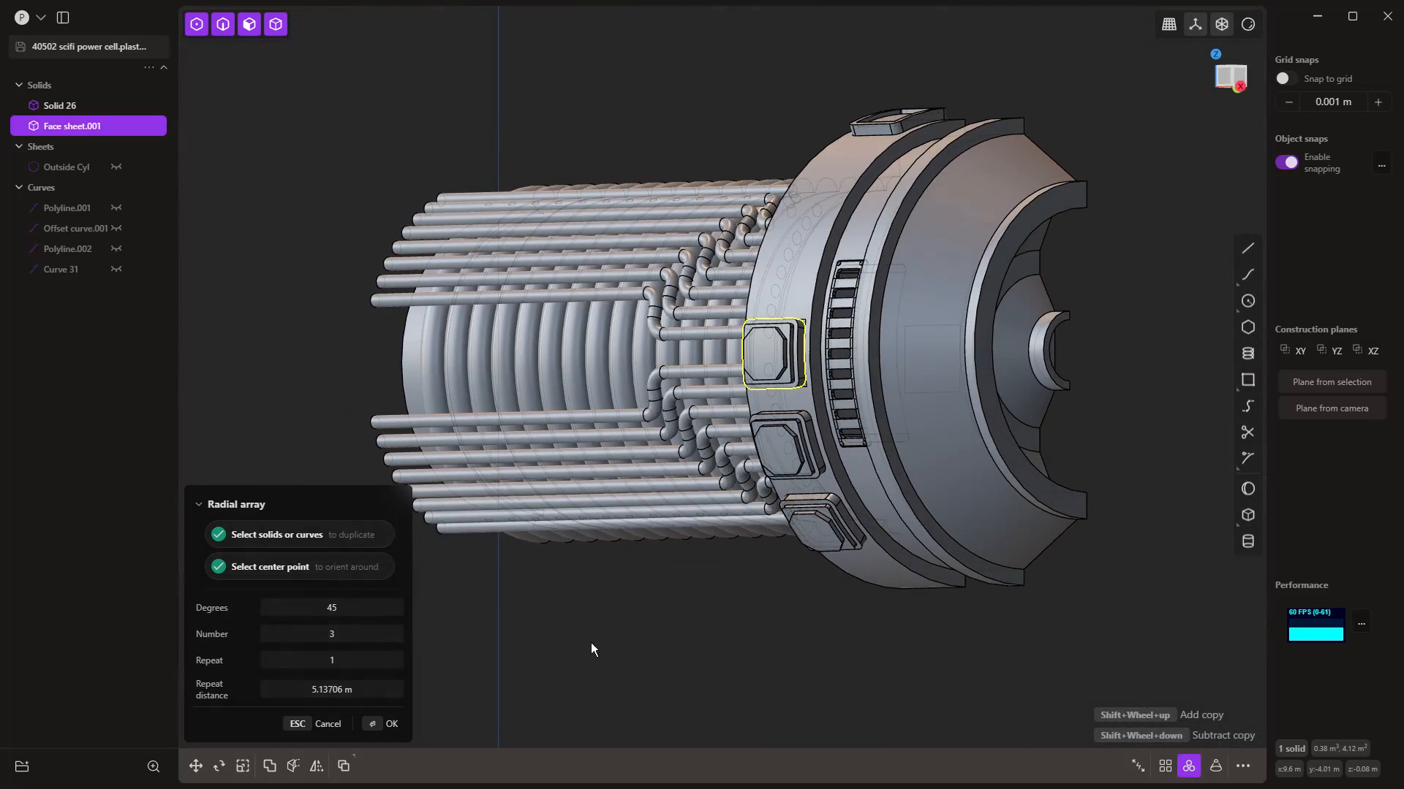
pyautogui.click(349, 609)
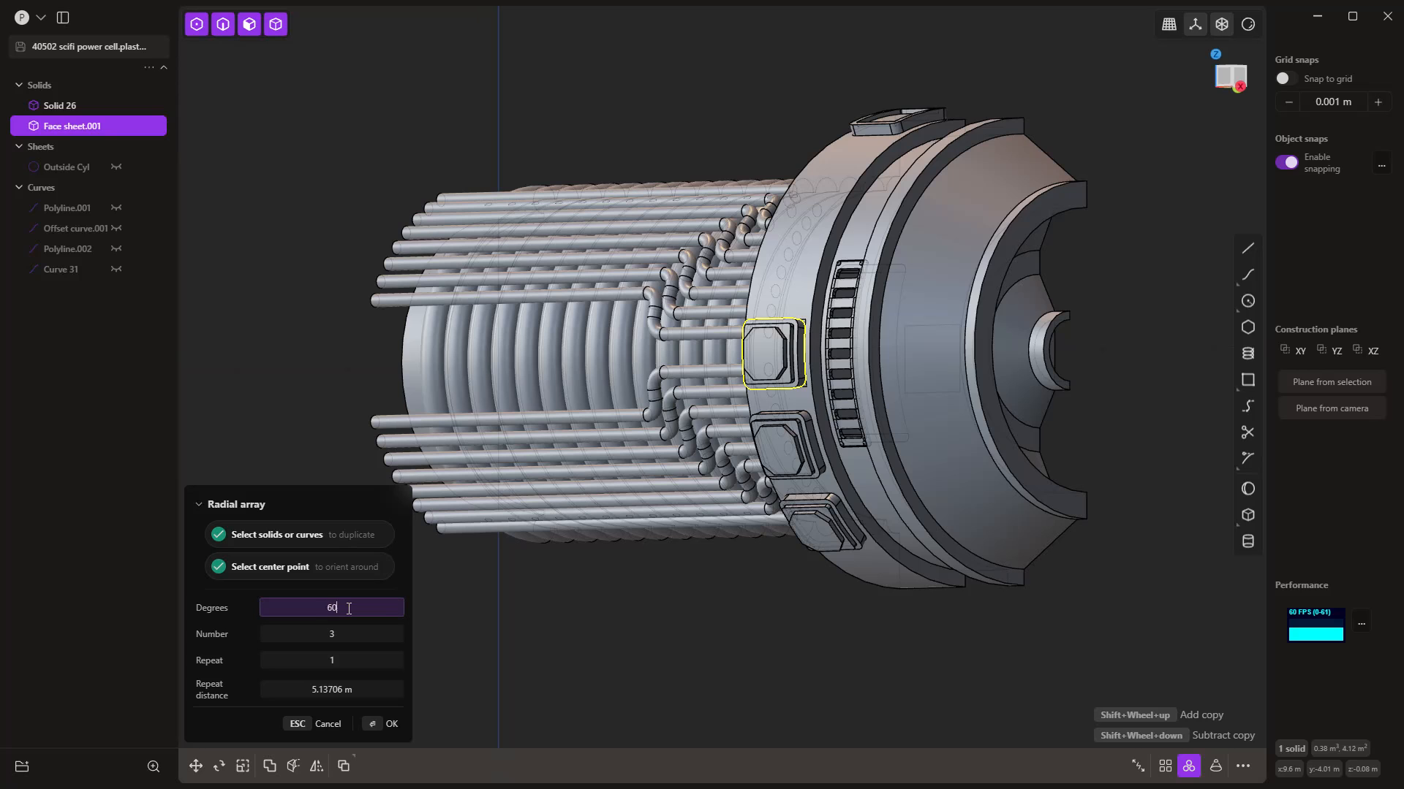
pyautogui.write('60')
# Step: Set the radial array to 4 panels over 75 degrees and create the copies
pyautogui.moveTo(494, 639); pyautogui.dragTo(383, 621, button='middle')
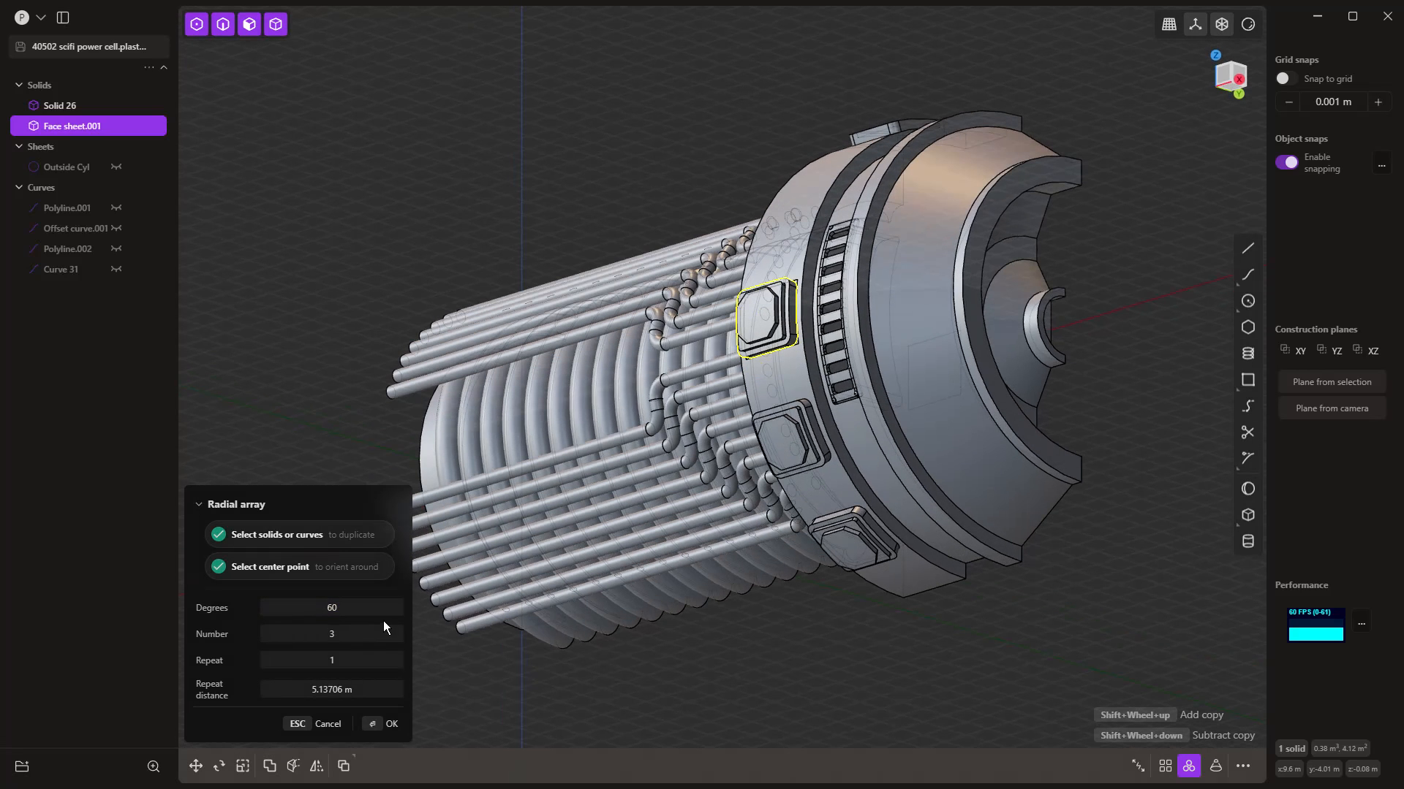
pyautogui.click(348, 628)
pyautogui.press('Return')
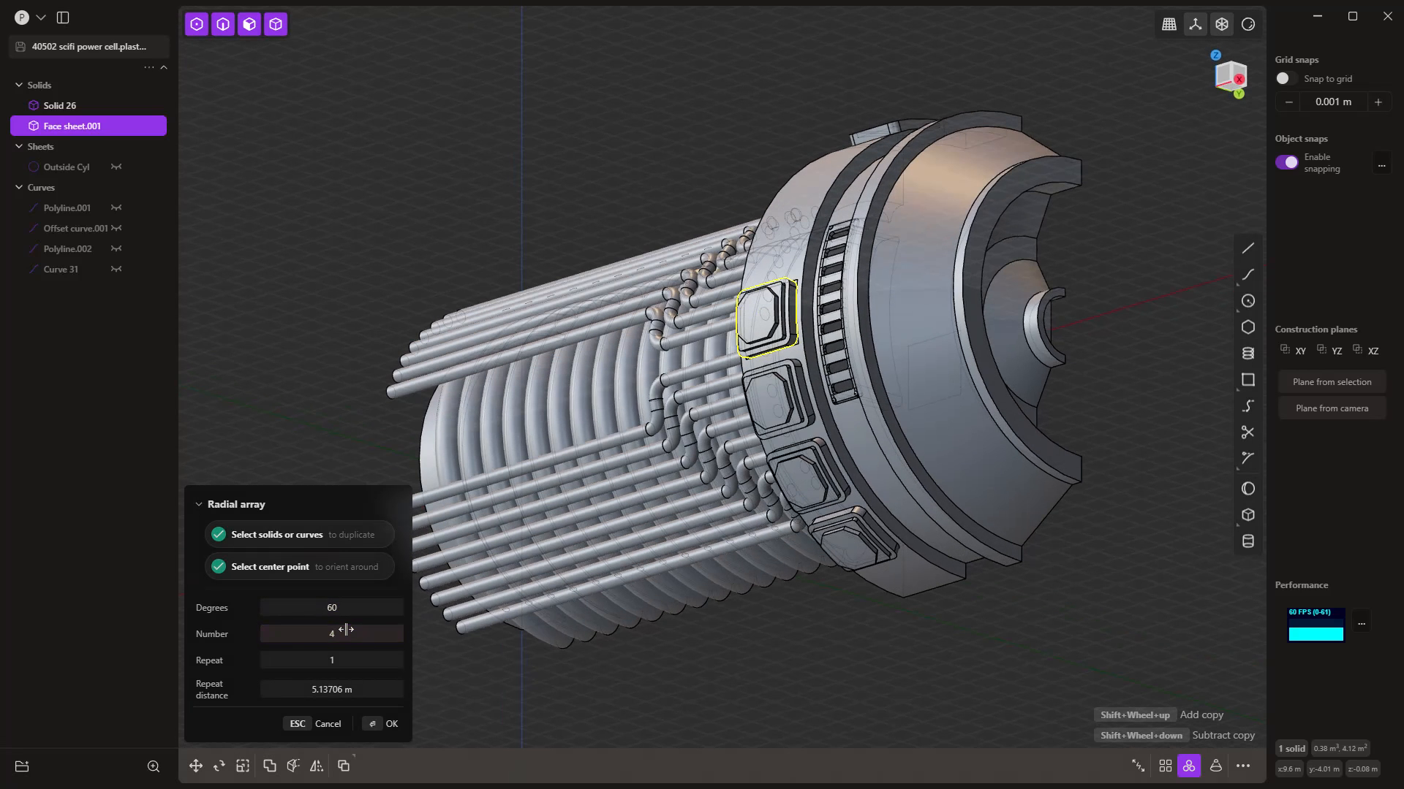
pyautogui.click(339, 605)
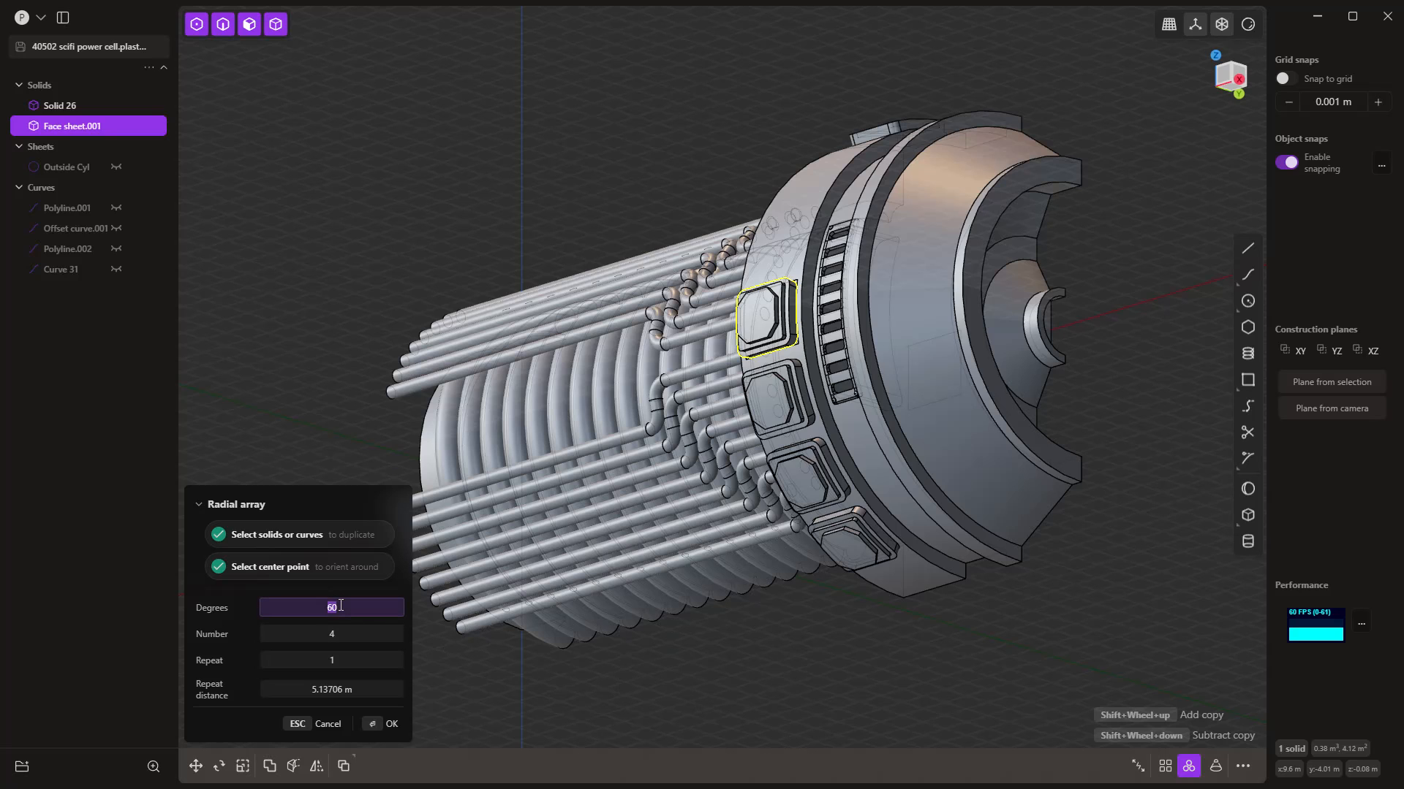
pyautogui.write('75')
pyautogui.press('Return')
pyautogui.moveTo(644, 695); pyautogui.dragTo(714, 519, button='middle')
pyautogui.press('Return')
pyautogui.scroll(-3, 738, 671)
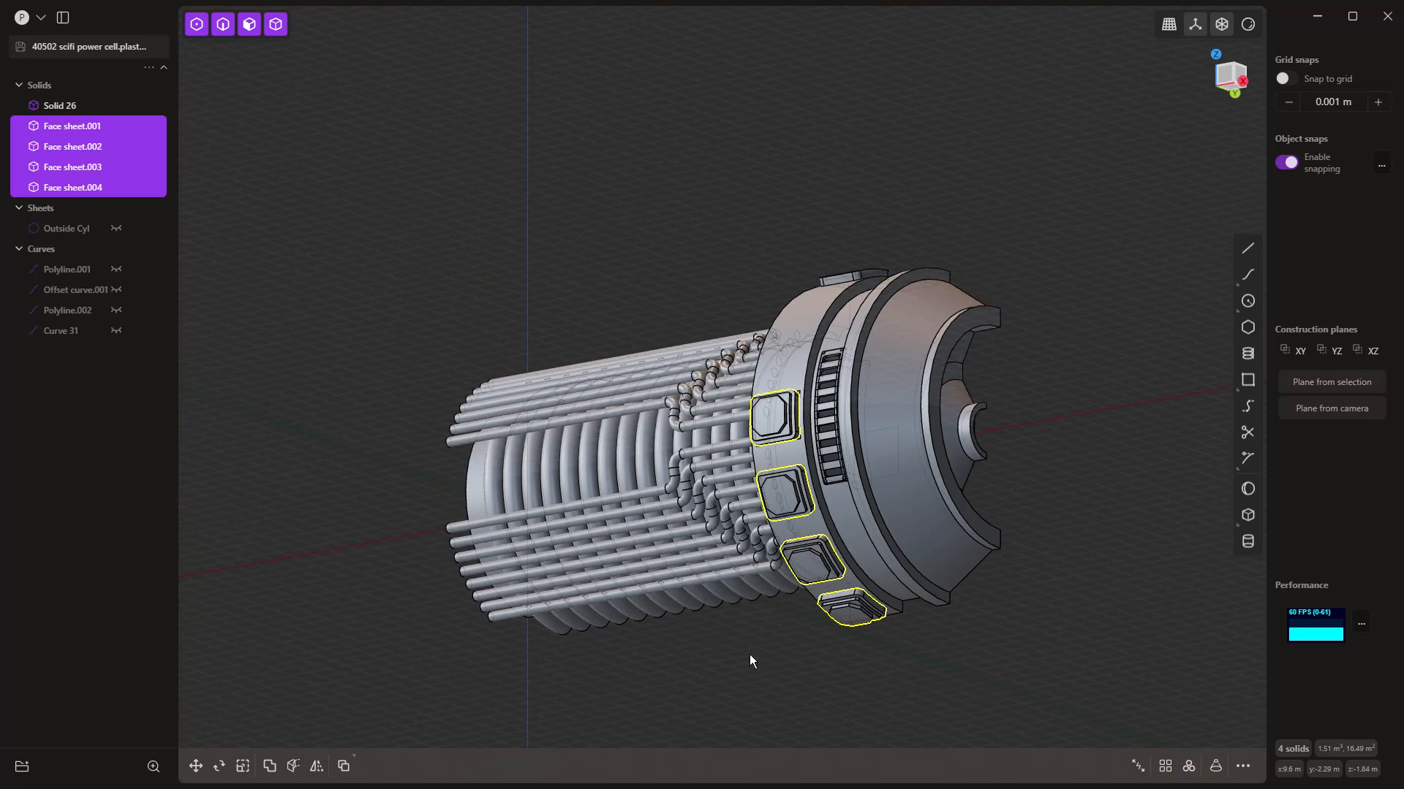
pyautogui.click(782, 682)
# Step: Join the four arrayed side panels to the main power cell body with a Boolean union
pyautogui.moveTo(784, 683); pyautogui.dragTo(805, 740, button='middle')
pyautogui.click(894, 331)
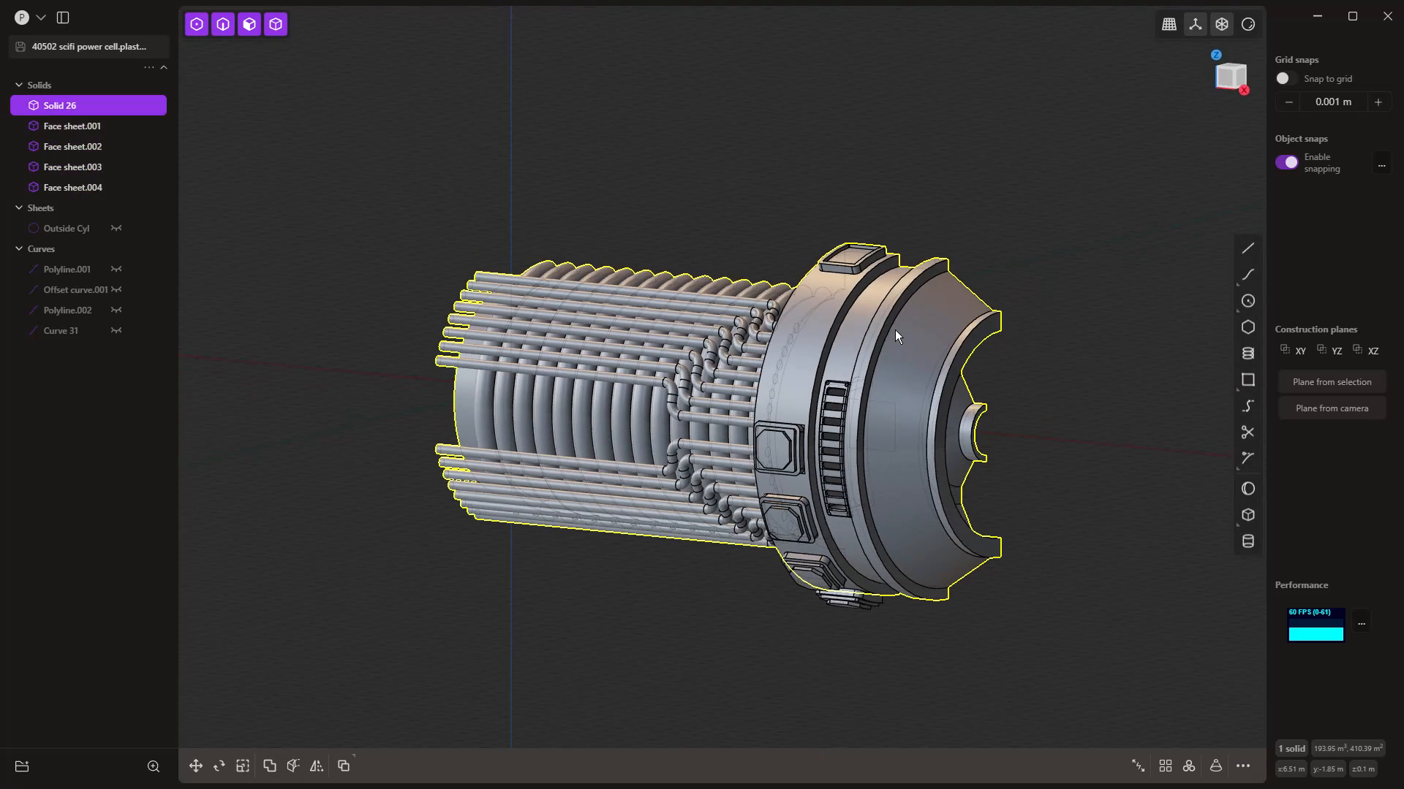
pyautogui.press('q')
pyautogui.click(787, 525)
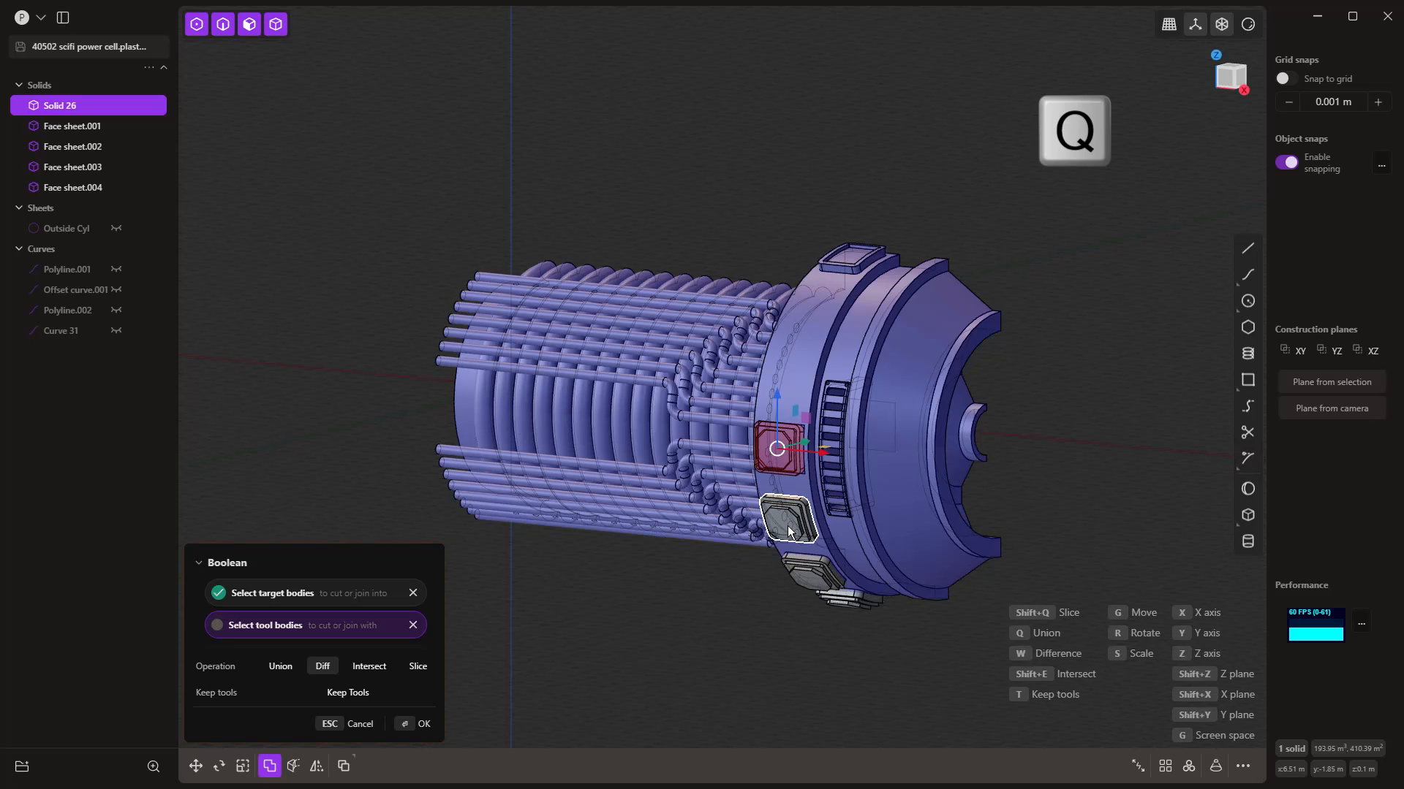
pyautogui.click(809, 573)
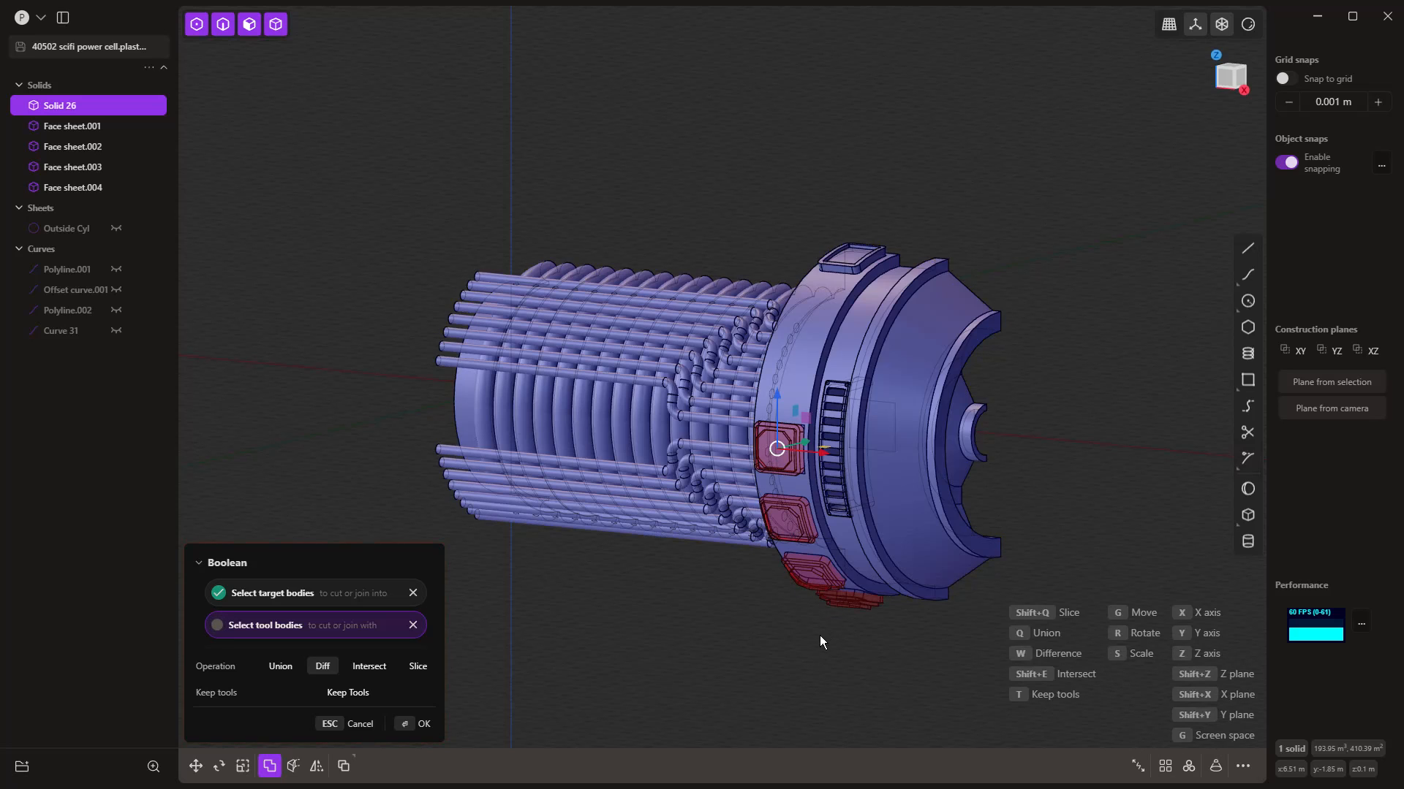
pyautogui.press('q')
pyautogui.press('Return')
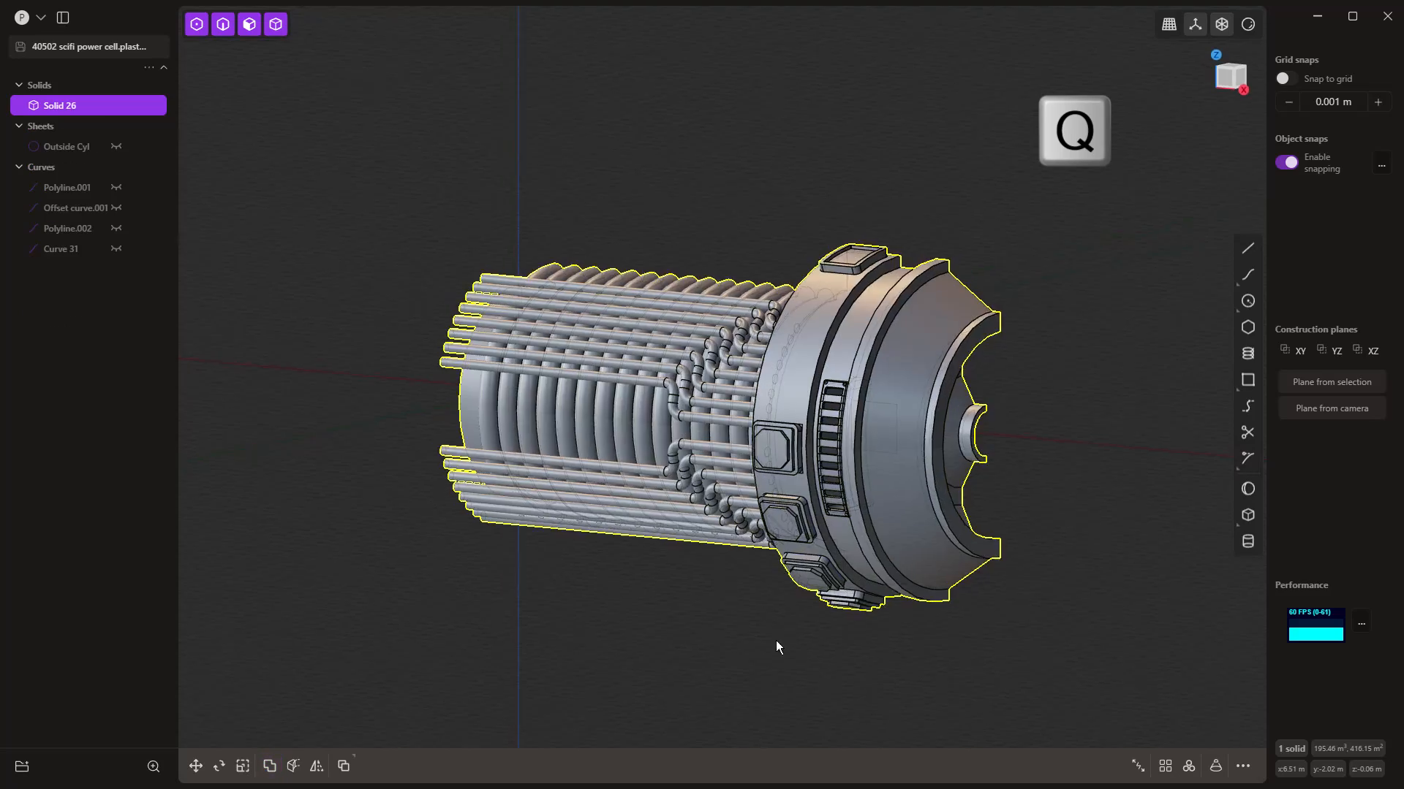
# Step: Cut the front conical face lengthwise into about 30 narrow, evenly spaced strips running around the cone
pyautogui.moveTo(775, 640)
pyautogui.mouseDown(button='middle')
pyautogui.moveTo(707, 642)
pyautogui.moveTo(875, 639)
pyautogui.moveTo(777, 642)
pyautogui.moveTo(800, 638)
pyautogui.mouseUp(button='middle')
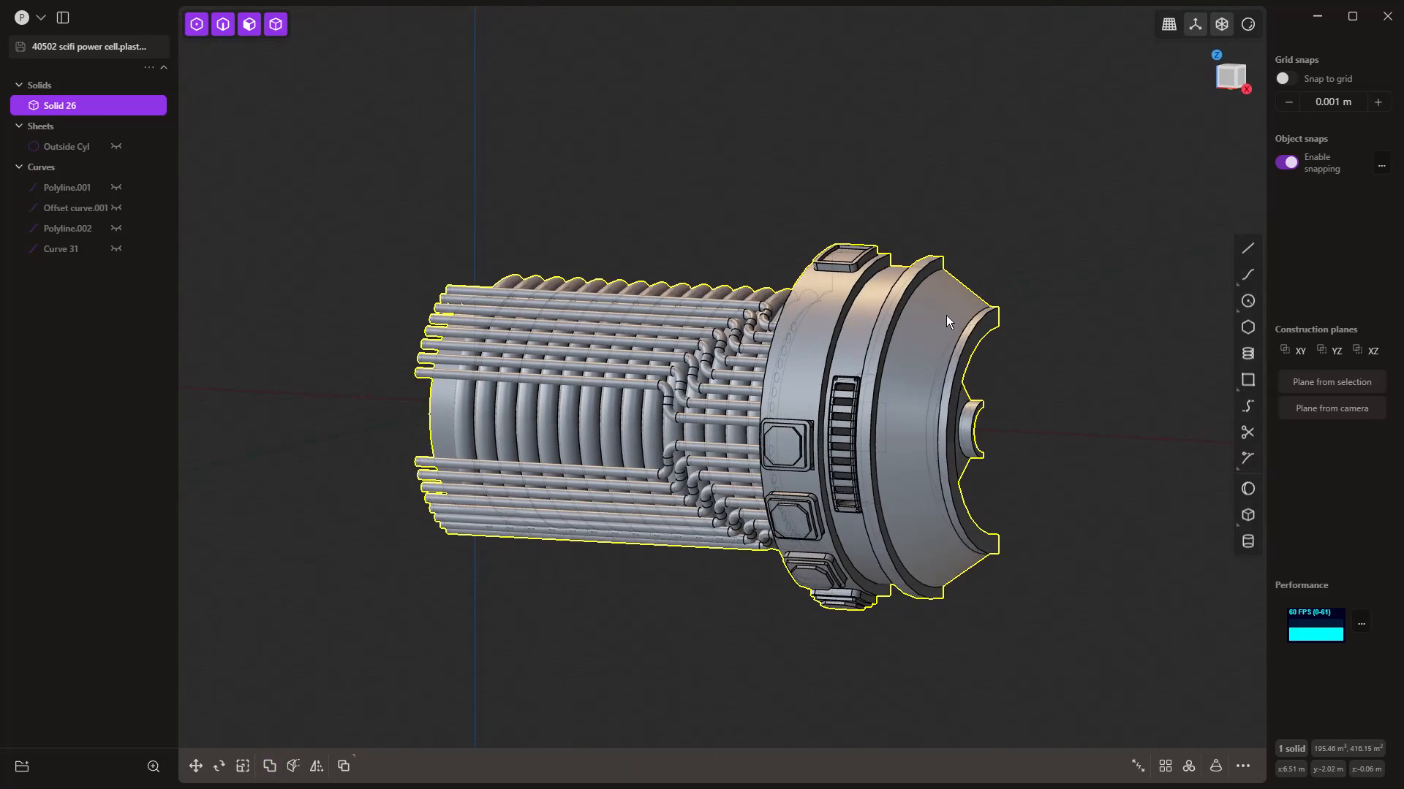
pyautogui.scroll(3, 946, 314)
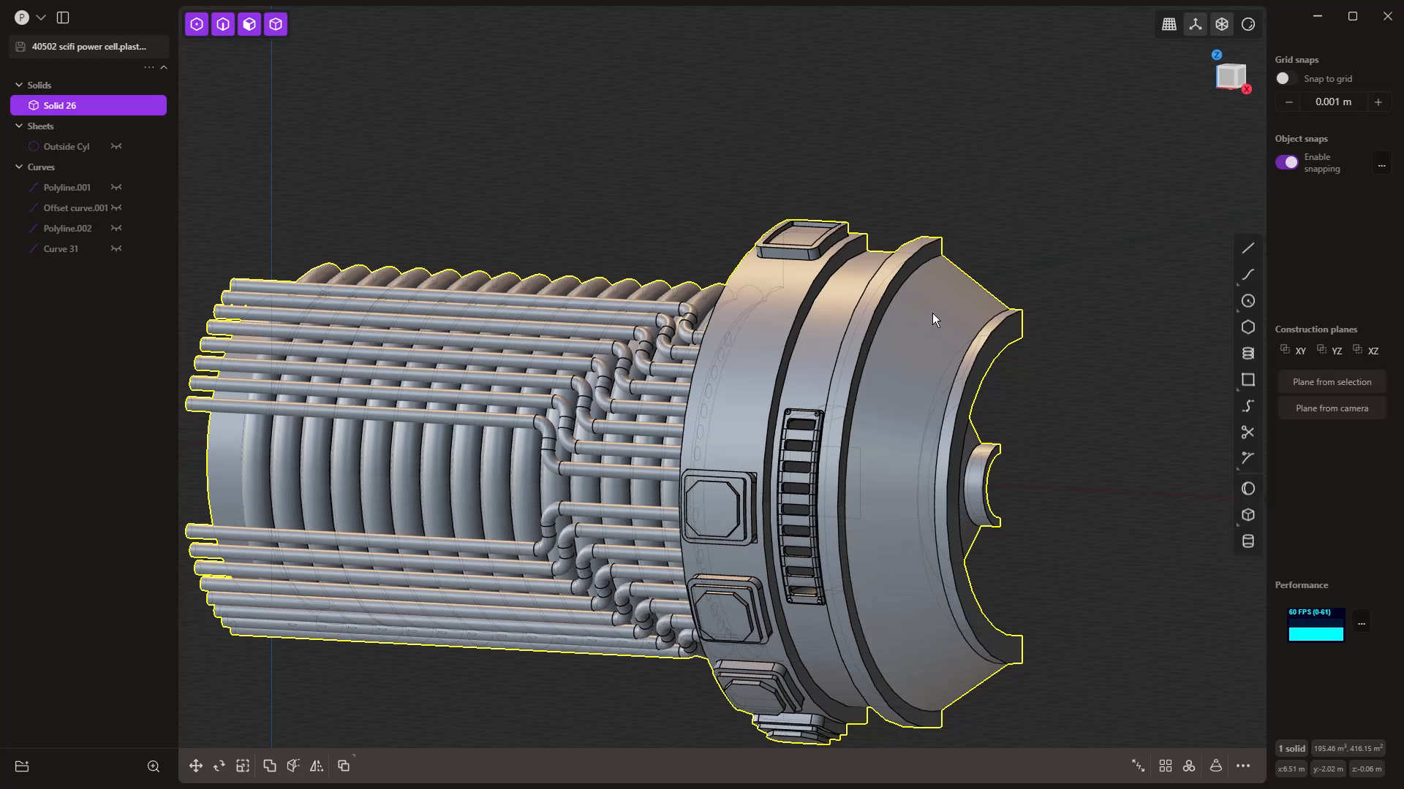
pyautogui.moveTo(932, 313); pyautogui.dragTo(928, 367, button='middle')
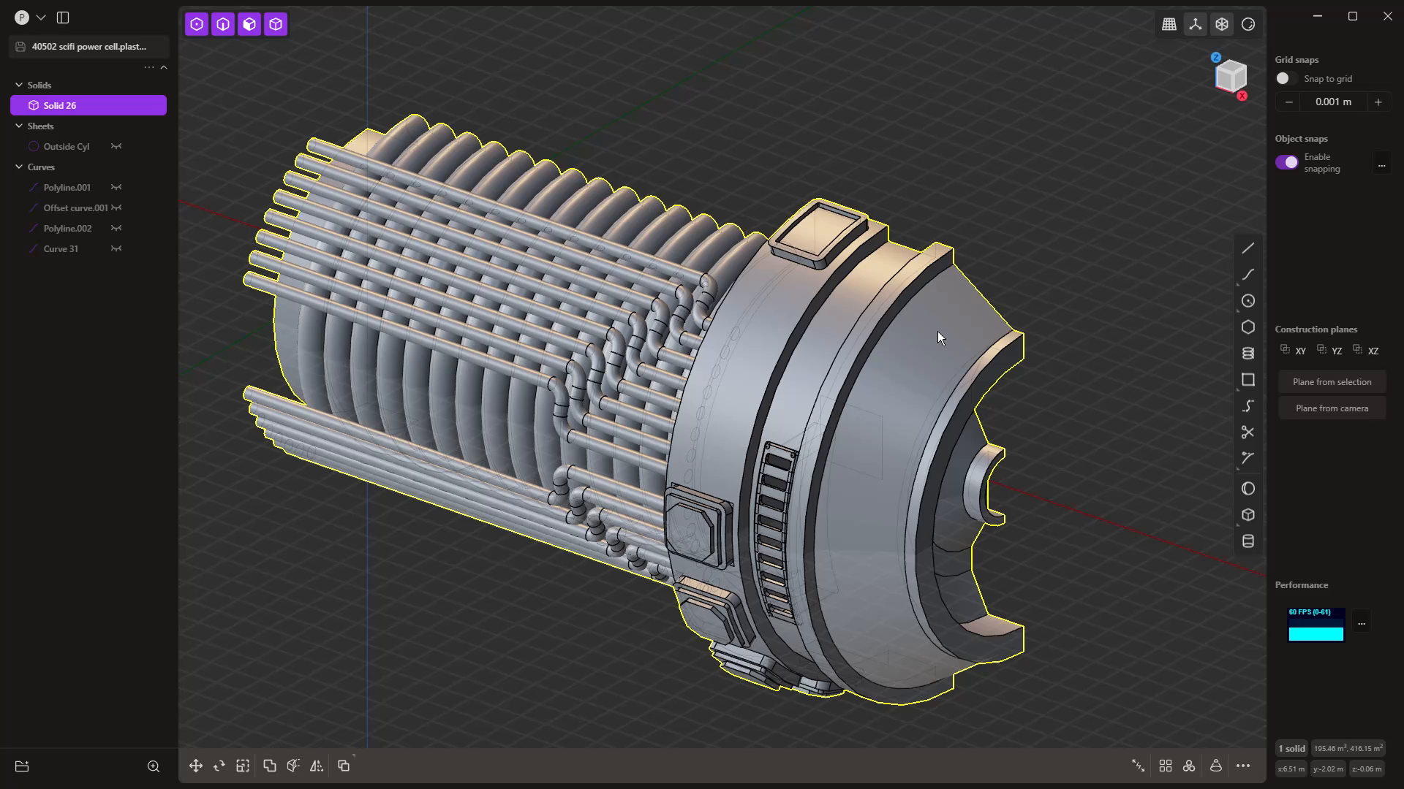
pyautogui.click(962, 332)
pyautogui.press('o')
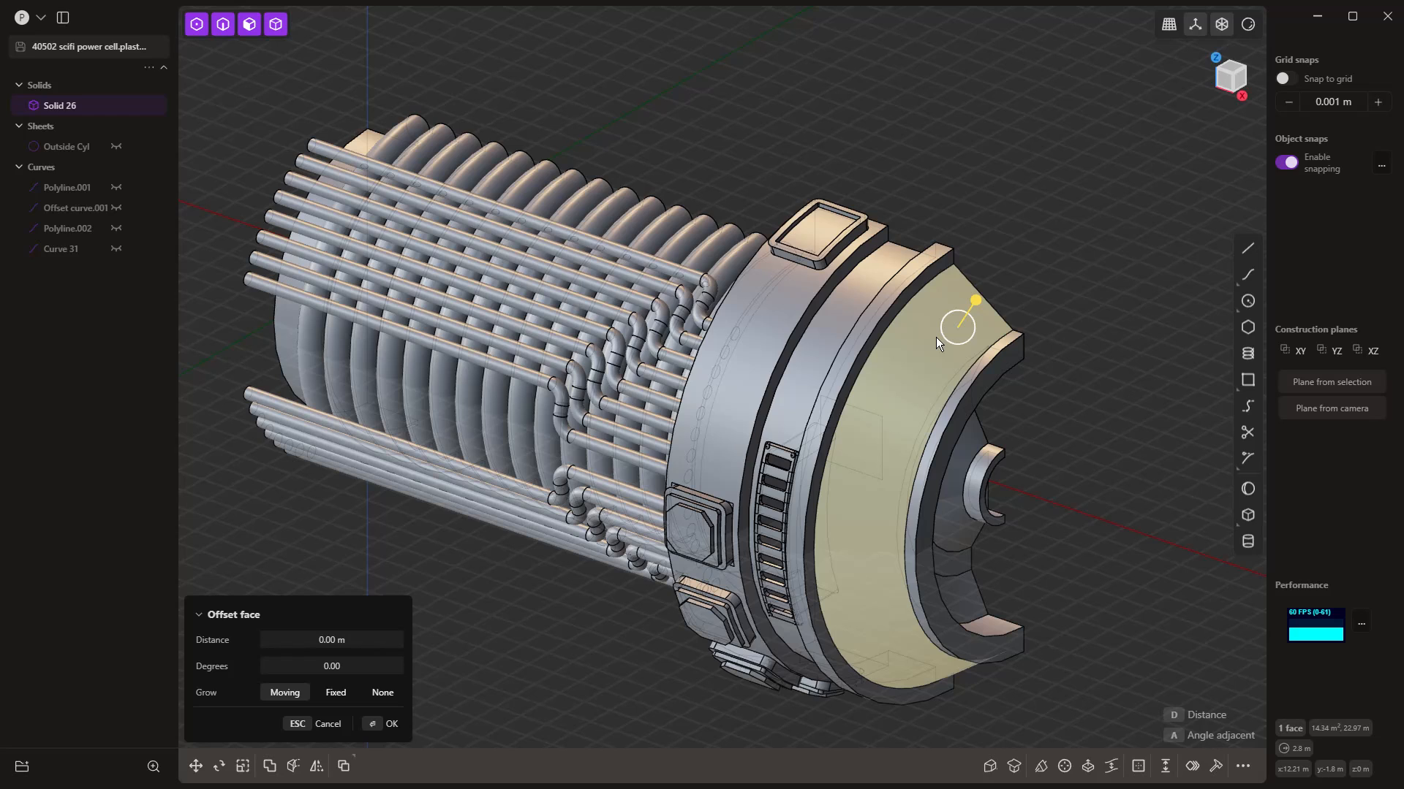
pyautogui.hotkey('ctrl', 'r')
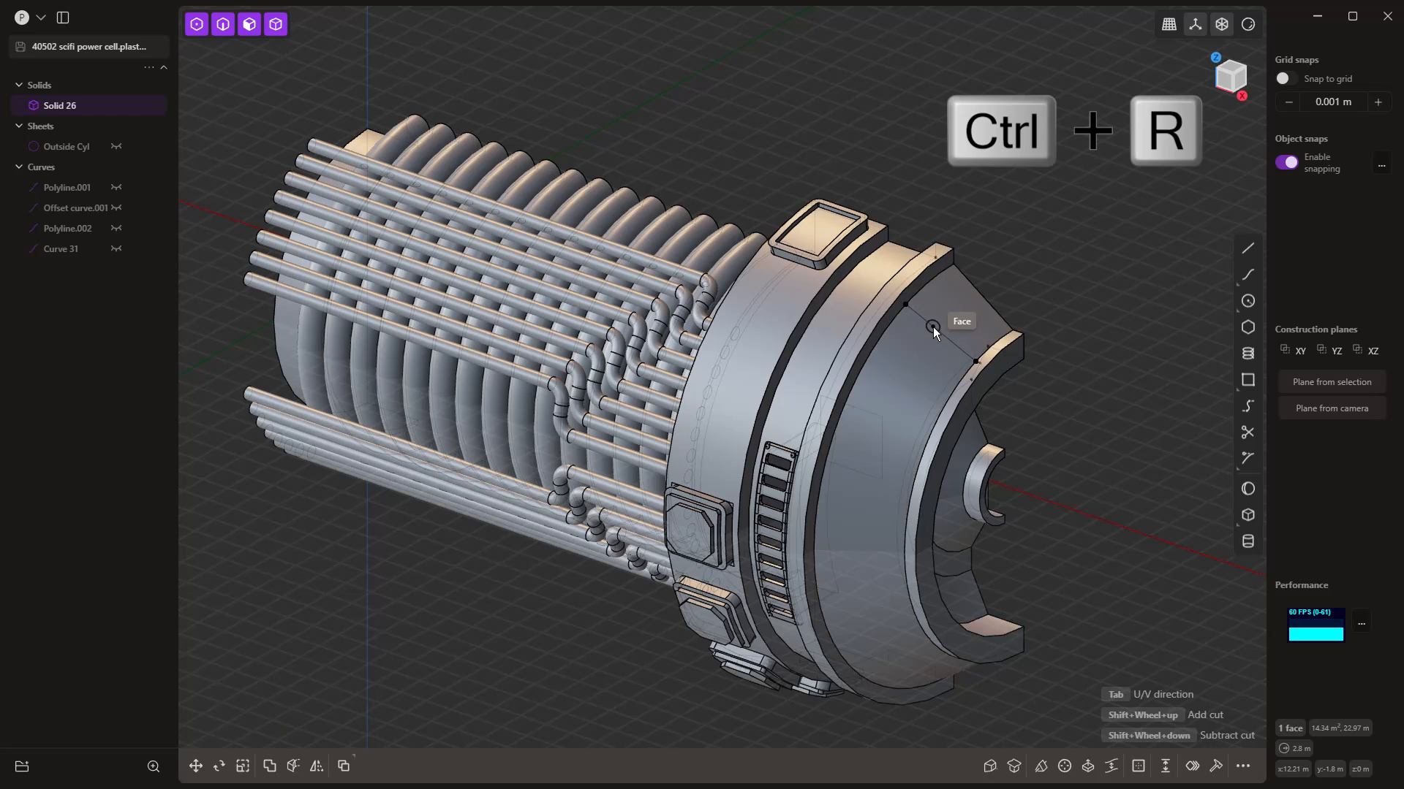
pyautogui.keyDown('shift'); pyautogui.scroll(20, 933, 326); pyautogui.keyUp('shift')
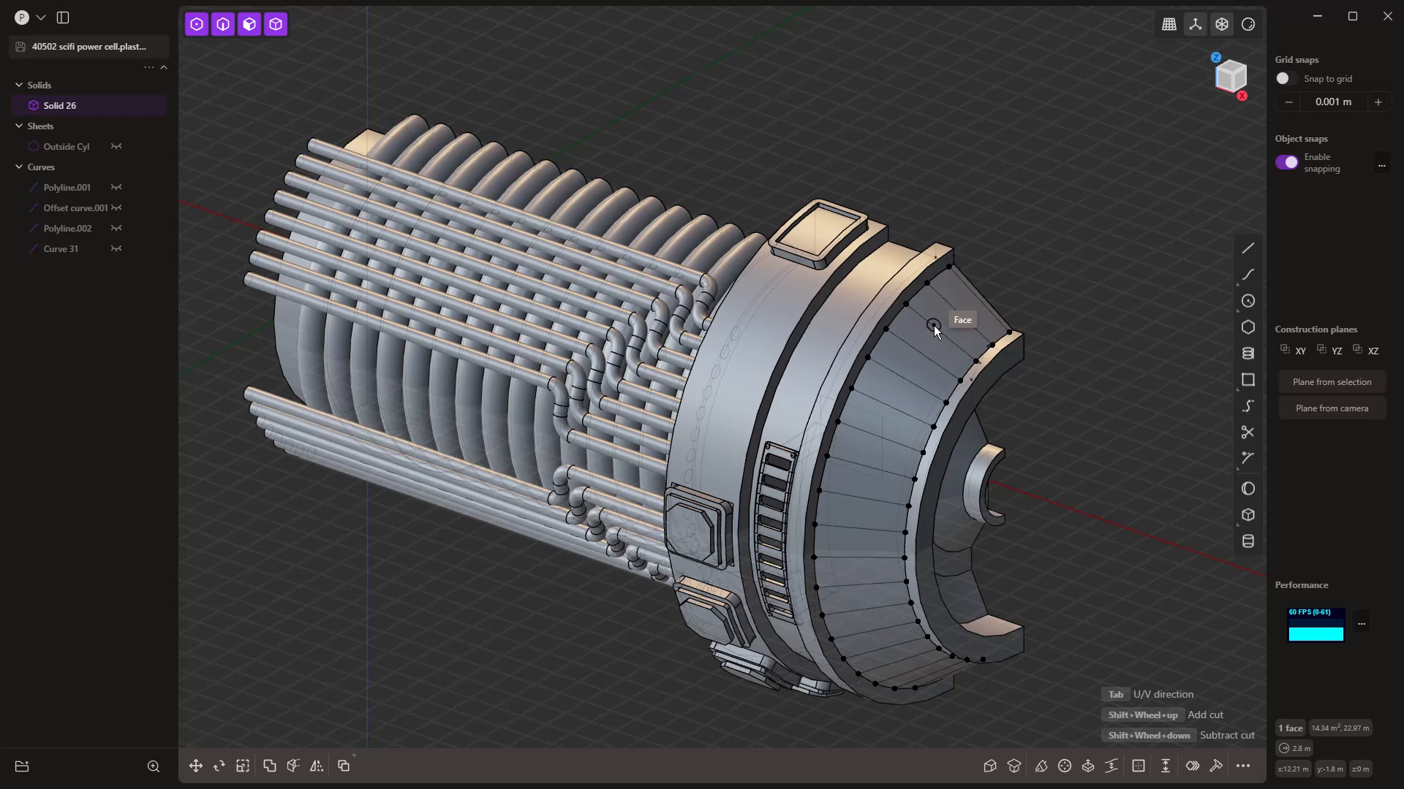
pyautogui.click(857, 554)
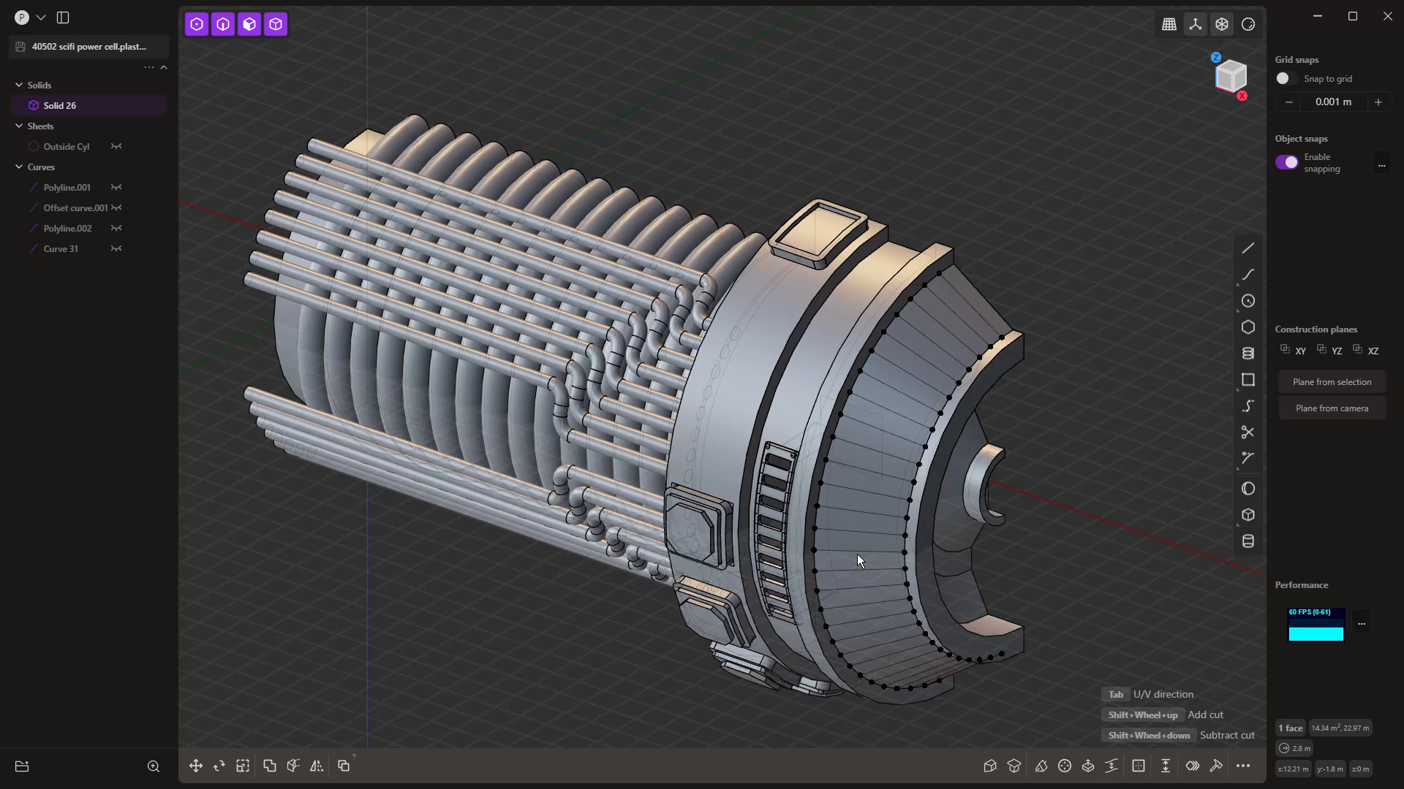
# Step: Select every second strip along the upper and middle part of the cone for Offset Face
pyautogui.click(963, 313)
pyautogui.press('o')
pyautogui.keyDown('shift'); pyautogui.click(941, 339); pyautogui.keyUp('shift')
pyautogui.keyDown('shift'); pyautogui.click(912, 366); pyautogui.keyUp('shift')
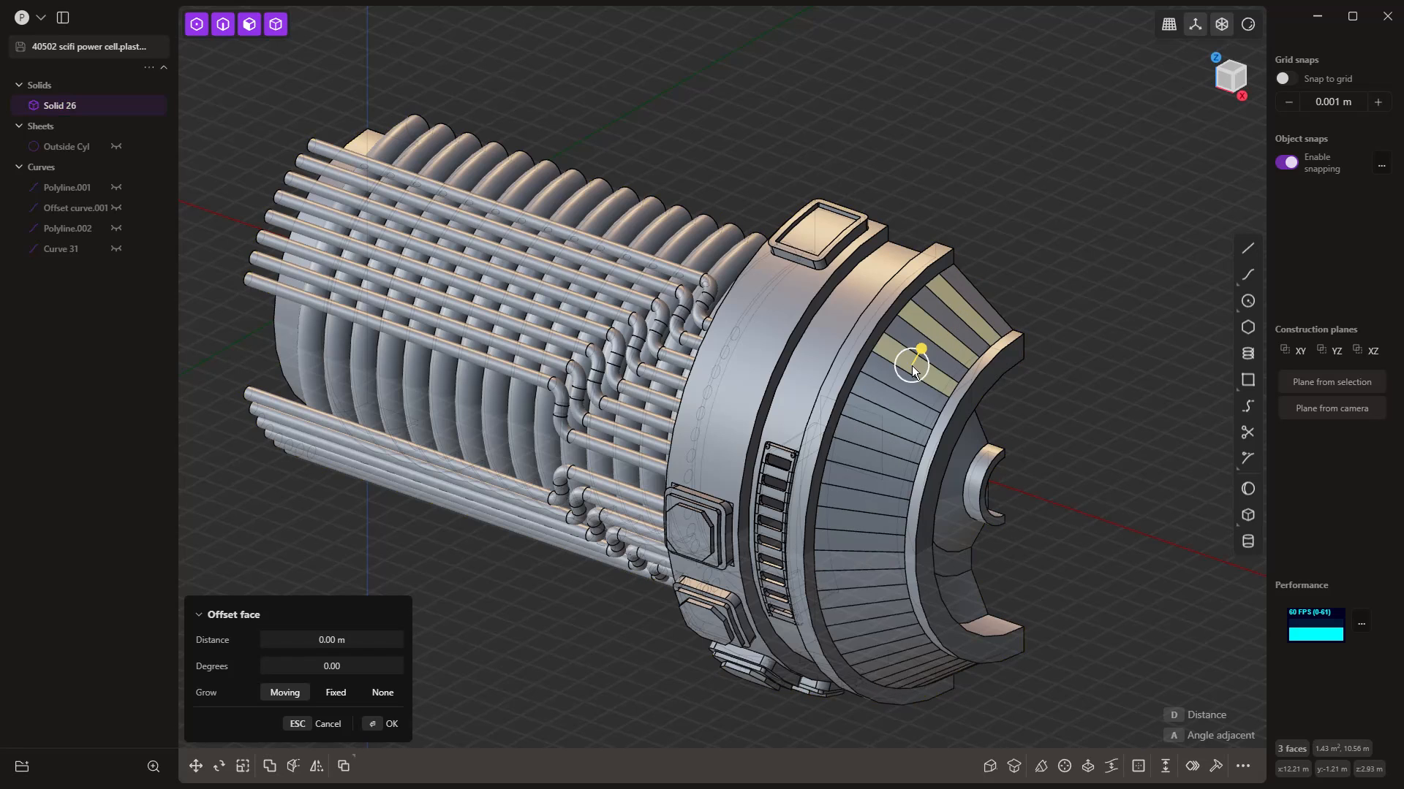
pyautogui.keyDown('shift'); pyautogui.click(893, 399); pyautogui.keyUp('shift')
pyautogui.keyDown('shift'); pyautogui.click(866, 441); pyautogui.keyUp('shift')
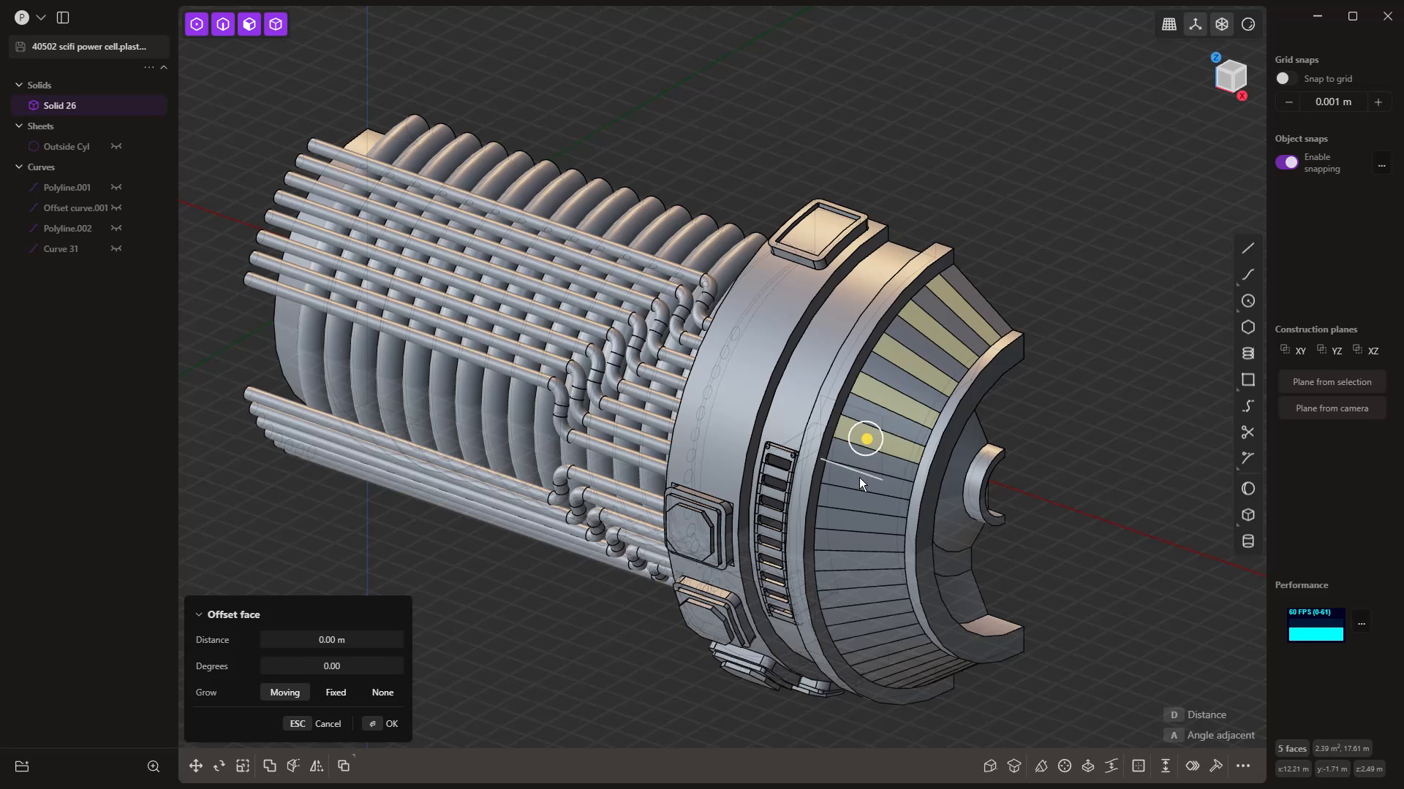
pyautogui.keyDown('shift'); pyautogui.click(858, 480); pyautogui.keyUp('shift')
pyautogui.keyDown('shift'); pyautogui.click(852, 519); pyautogui.keyUp('shift')
pyautogui.keyDown('shift'); pyautogui.click(853, 562); pyautogui.keyUp('shift')
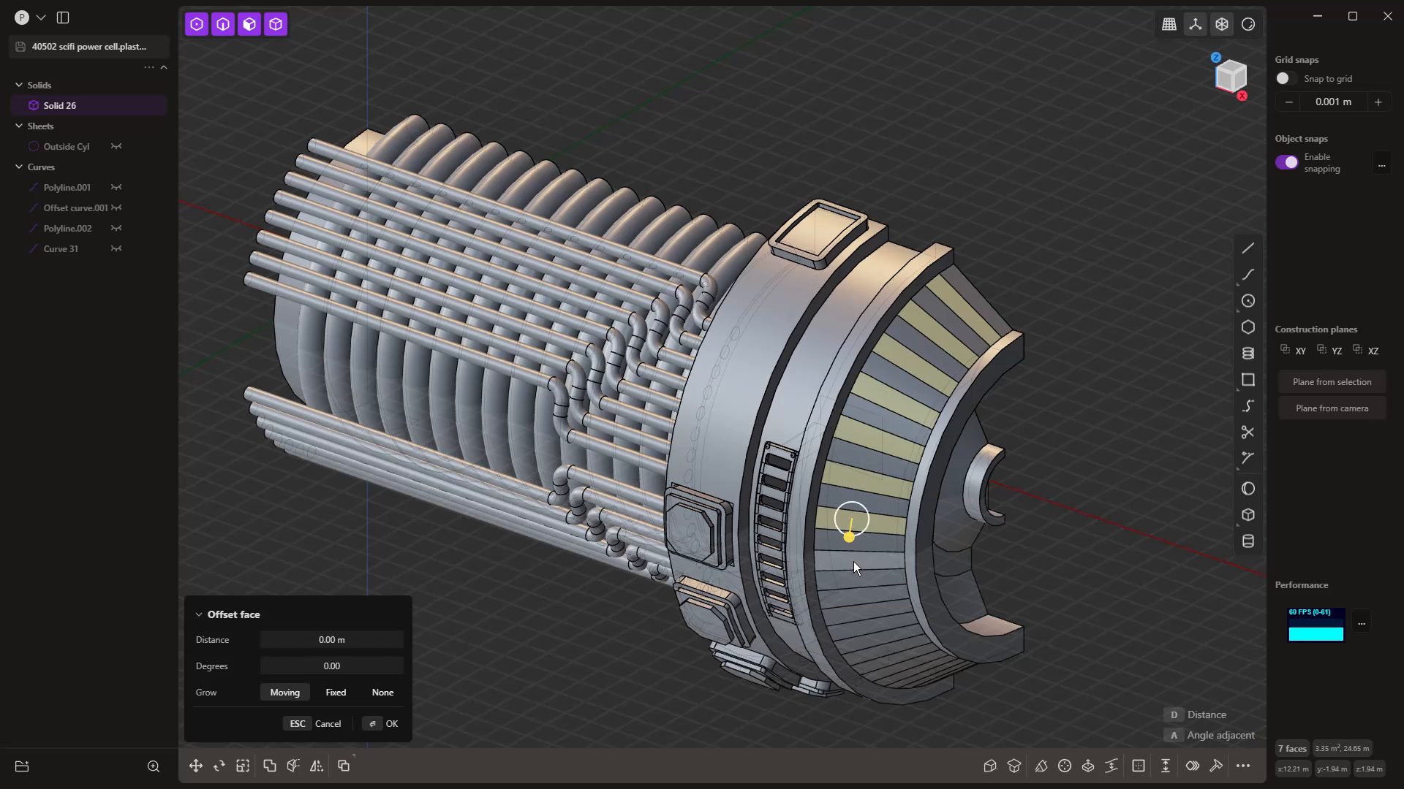
pyautogui.keyDown('shift'); pyautogui.click(860, 595); pyautogui.keyUp('shift')
# Step: Add the remaining alternate strips along the cone's lower part to the selection and offset all selected strips slightly outward
pyautogui.moveTo(860, 595); pyautogui.dragTo(888, 558, button='middle')
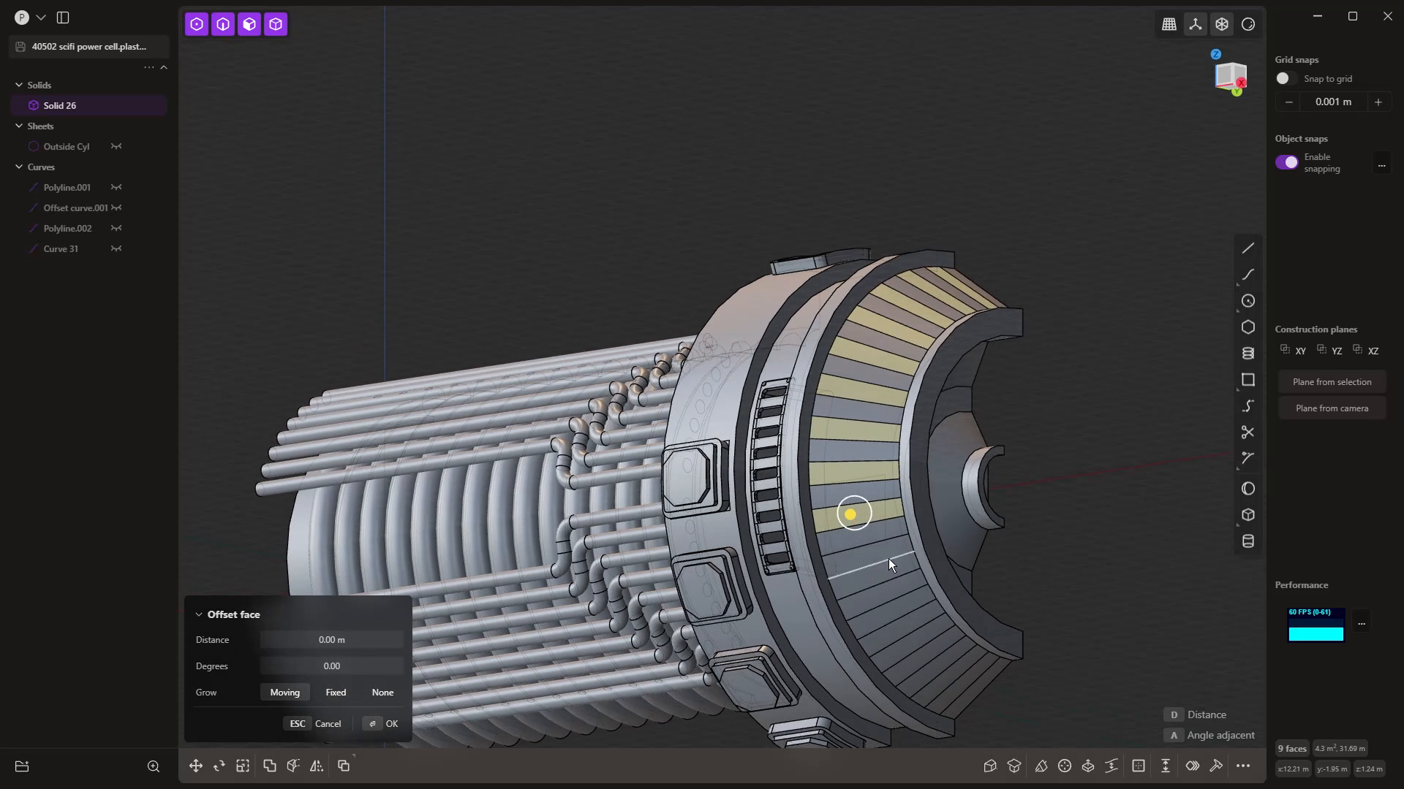
pyautogui.keyDown('shift'); pyautogui.click(879, 553); pyautogui.keyUp('shift')
pyautogui.keyDown('shift'); pyautogui.click(889, 589); pyautogui.keyUp('shift')
pyautogui.keyDown('shift'); pyautogui.click(903, 627); pyautogui.keyUp('shift')
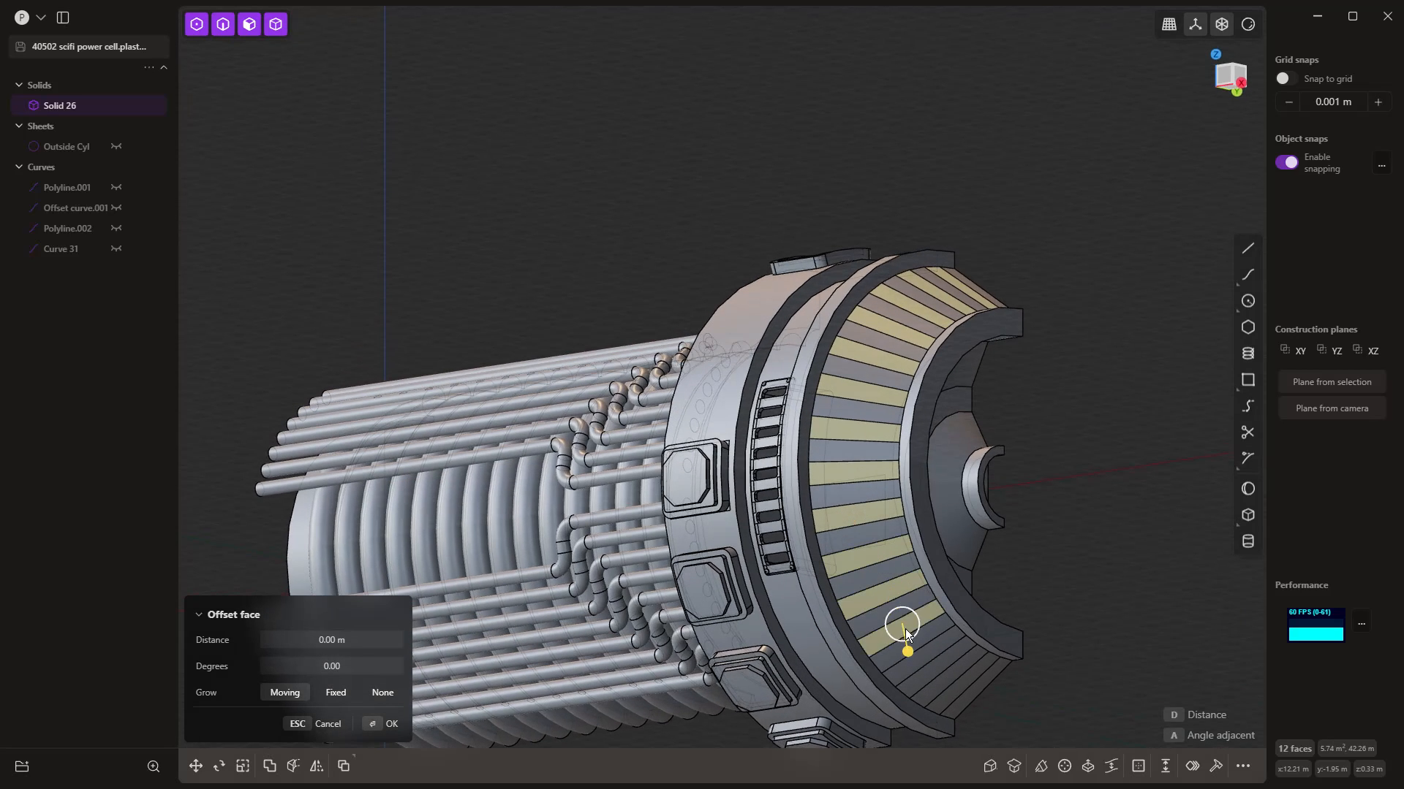
pyautogui.moveTo(905, 629); pyautogui.dragTo(950, 582, button='middle')
pyautogui.keyDown('shift'); pyautogui.click(906, 516); pyautogui.keyUp('shift')
pyautogui.keyDown('shift'); pyautogui.click(940, 538); pyautogui.keyUp('shift')
pyautogui.keyDown('shift'); pyautogui.click(959, 553); pyautogui.keyUp('shift')
pyautogui.moveTo(952, 593); pyautogui.dragTo(961, 612)
pyautogui.rightClick(1037, 427)
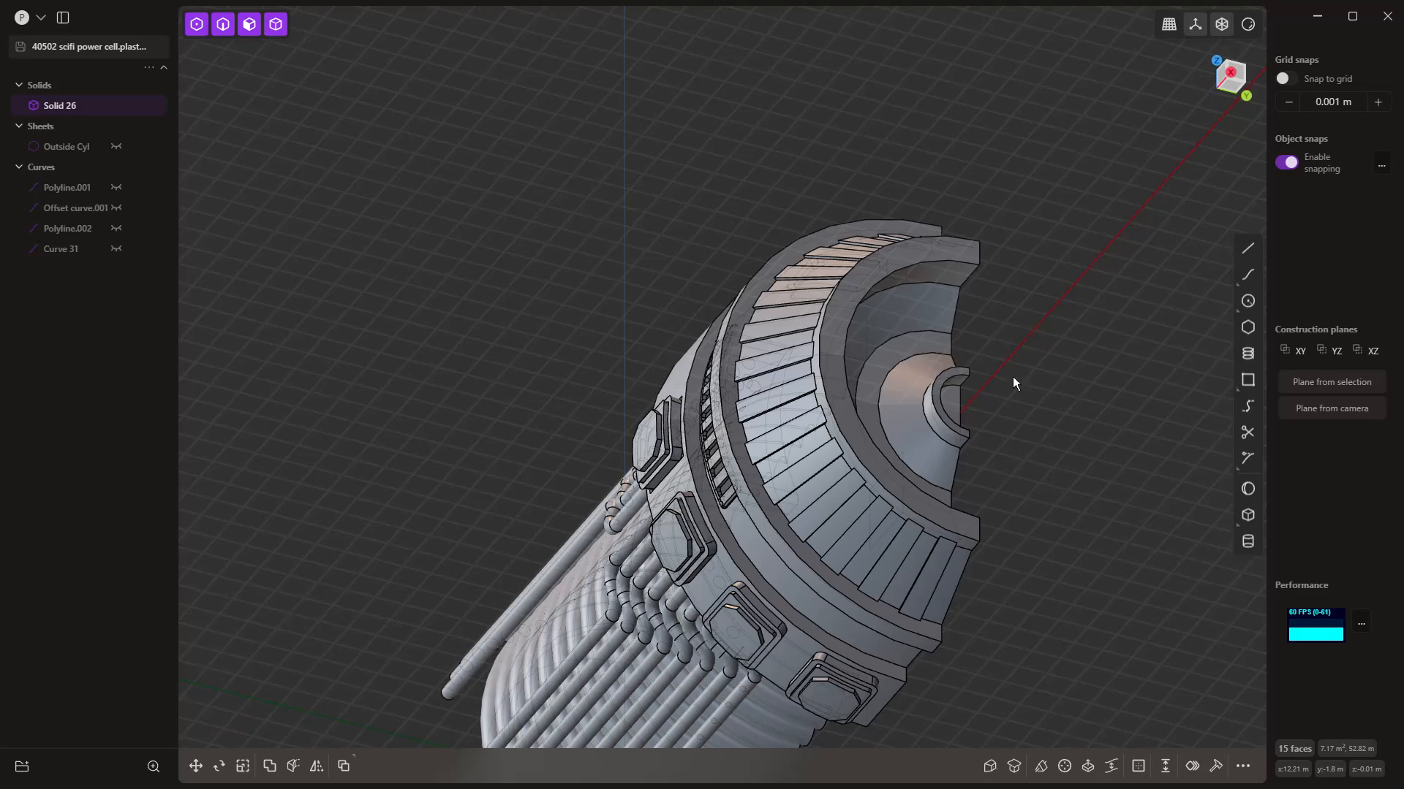
# Step: Start a Fillet on the wide collar's circular outer edges, including the neighbouring edge of the front ring
pyautogui.moveTo(871, 265); pyautogui.dragTo(917, 371, button='middle')
pyautogui.press('Escape')
pyautogui.moveTo(1057, 375); pyautogui.dragTo(1053, 422, button='middle')
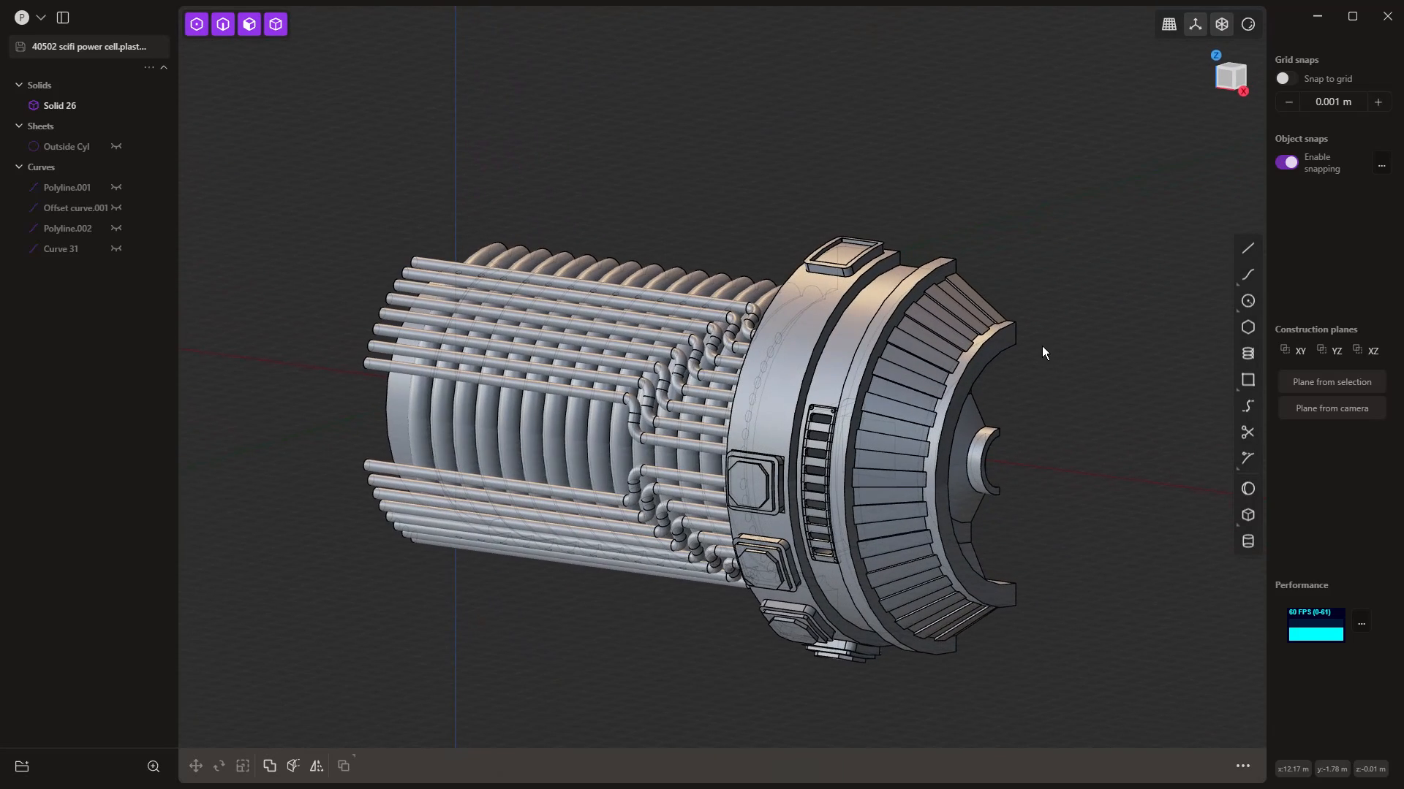
pyautogui.scroll(5, 883, 249)
pyautogui.click(888, 262)
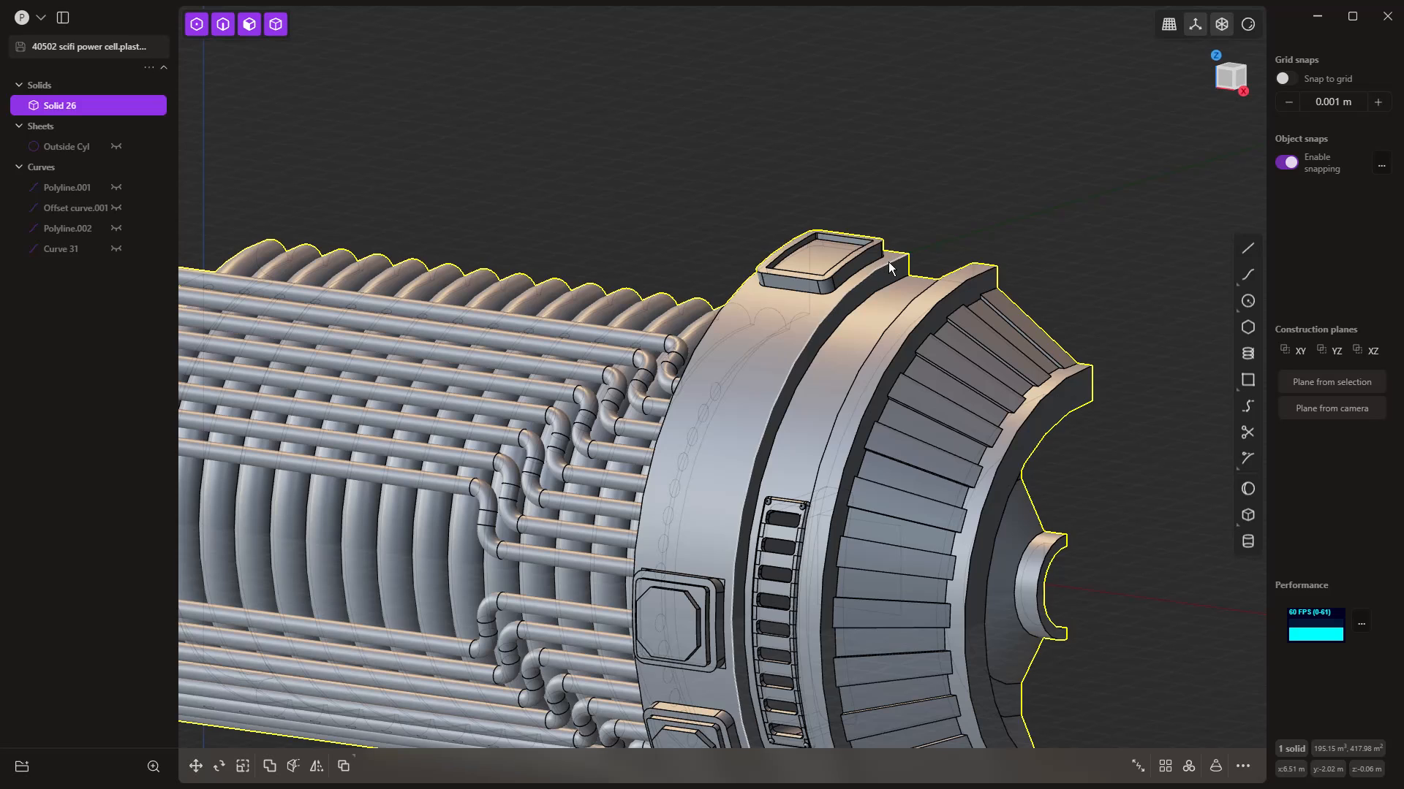
pyautogui.click(888, 262)
pyautogui.press('f')
pyautogui.click(720, 306)
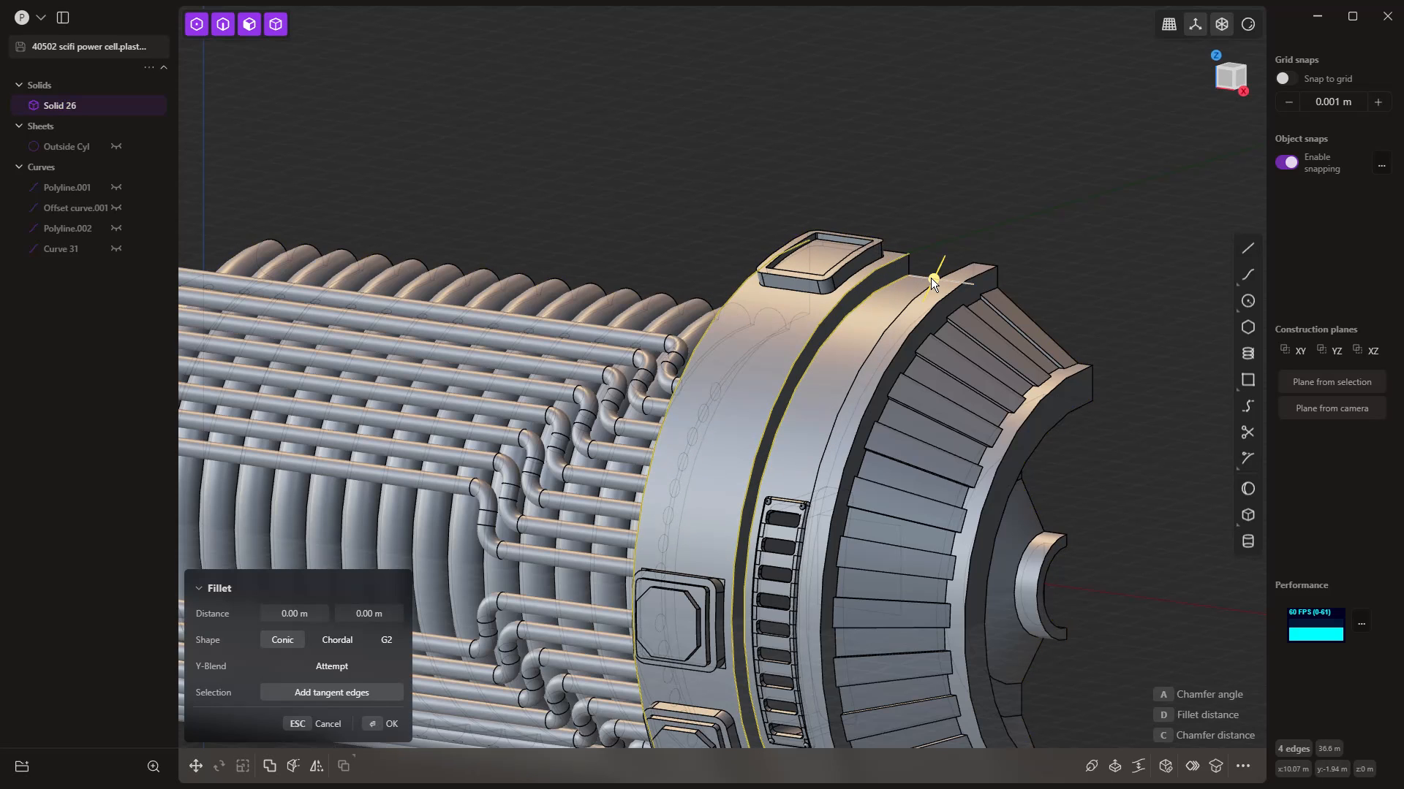
pyautogui.click(919, 295)
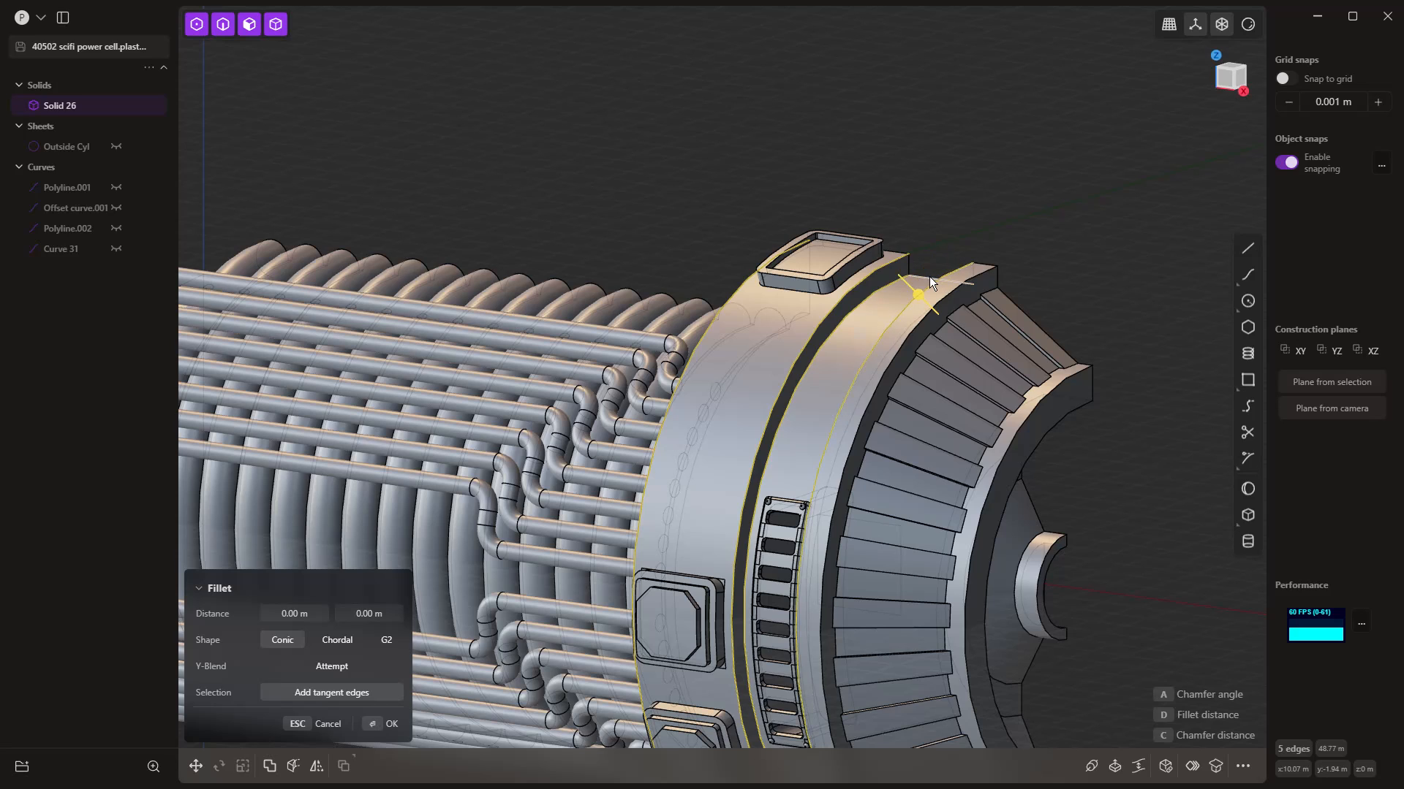
# Step: Add the remaining front ring and cone rim edges to the selection and chamfer all selected edges by about 0.055 m
pyautogui.moveTo(902, 336); pyautogui.dragTo(997, 349, button='middle')
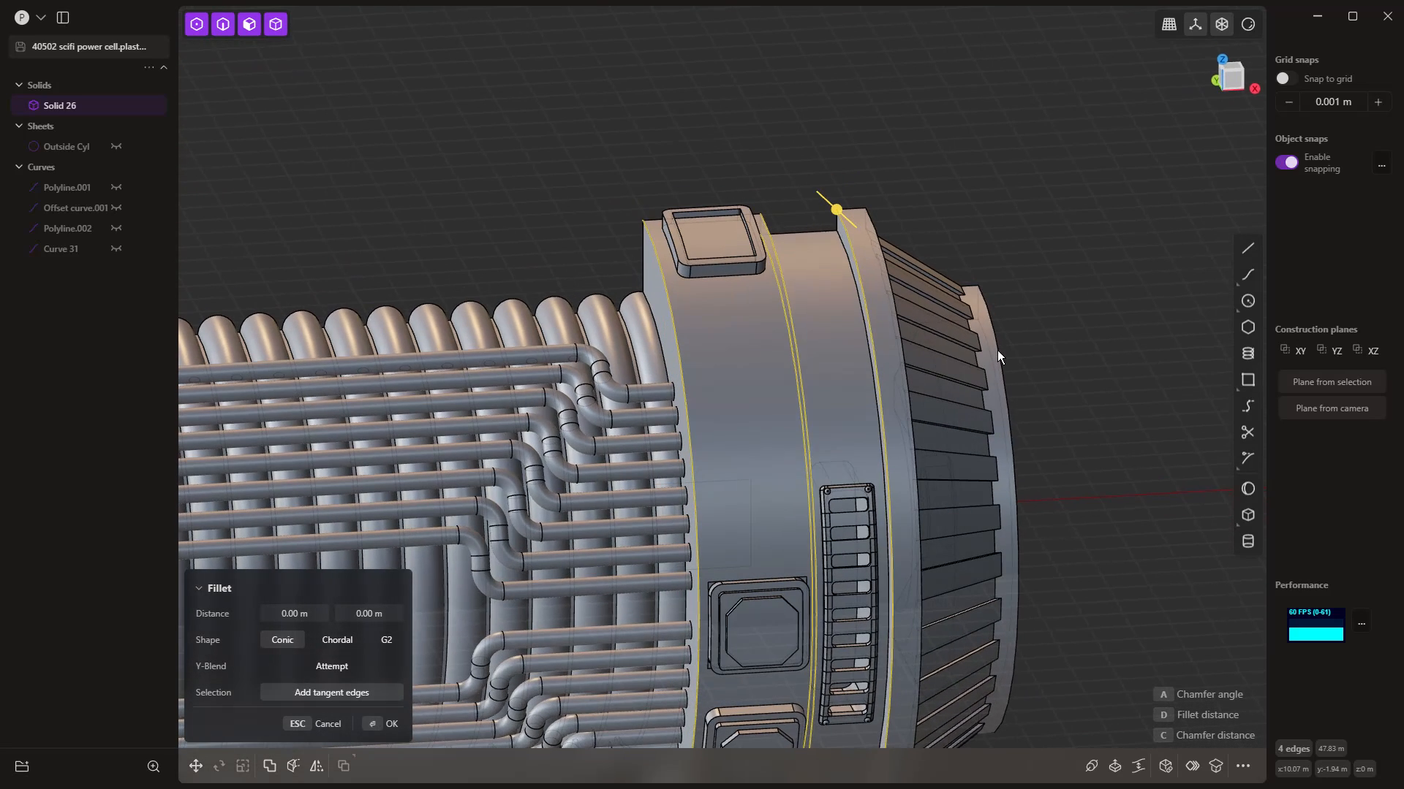
pyautogui.click(837, 235)
pyautogui.moveTo(936, 213); pyautogui.dragTo(918, 209, button='middle')
pyautogui.click(901, 219)
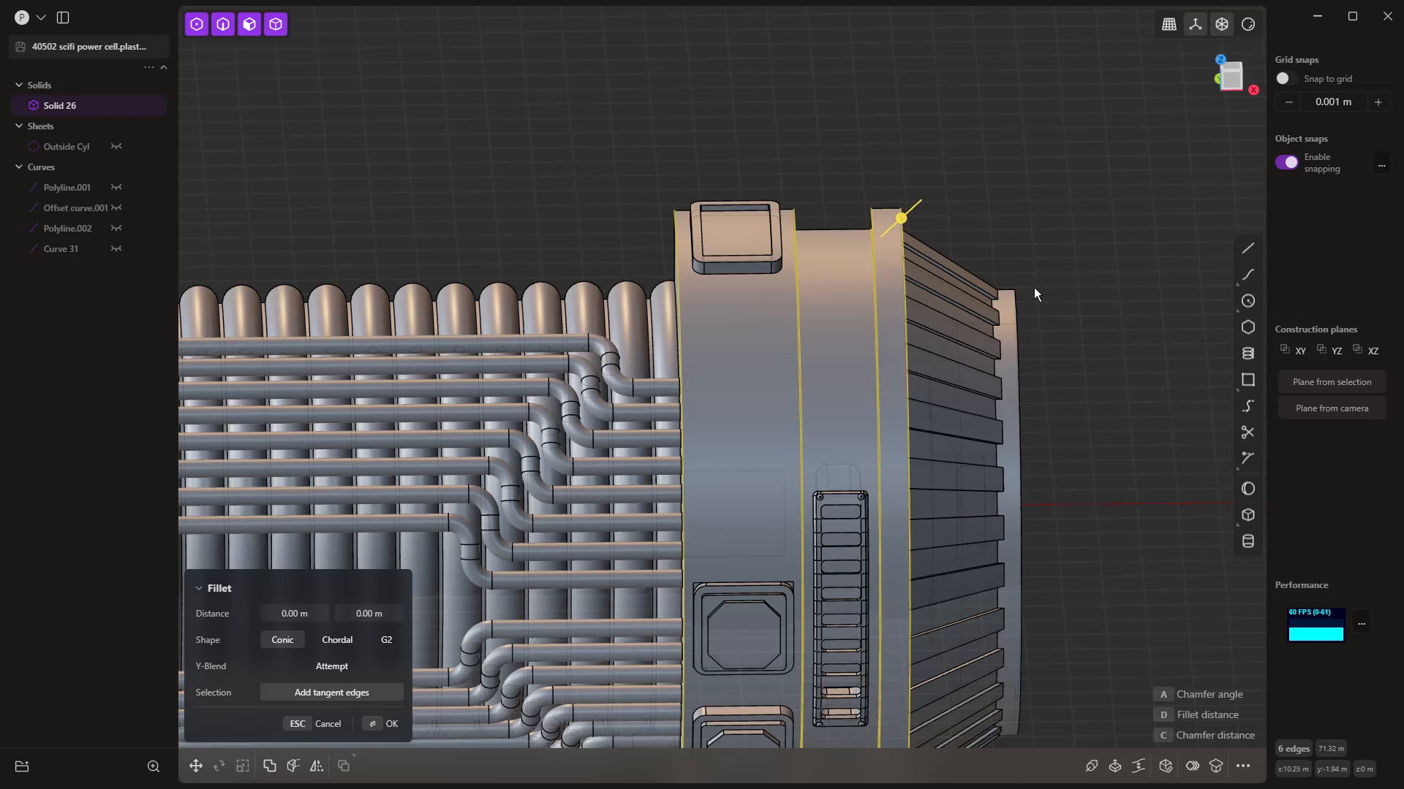
pyautogui.click(1019, 304)
pyautogui.moveTo(1019, 304); pyautogui.dragTo(993, 380, button='middle')
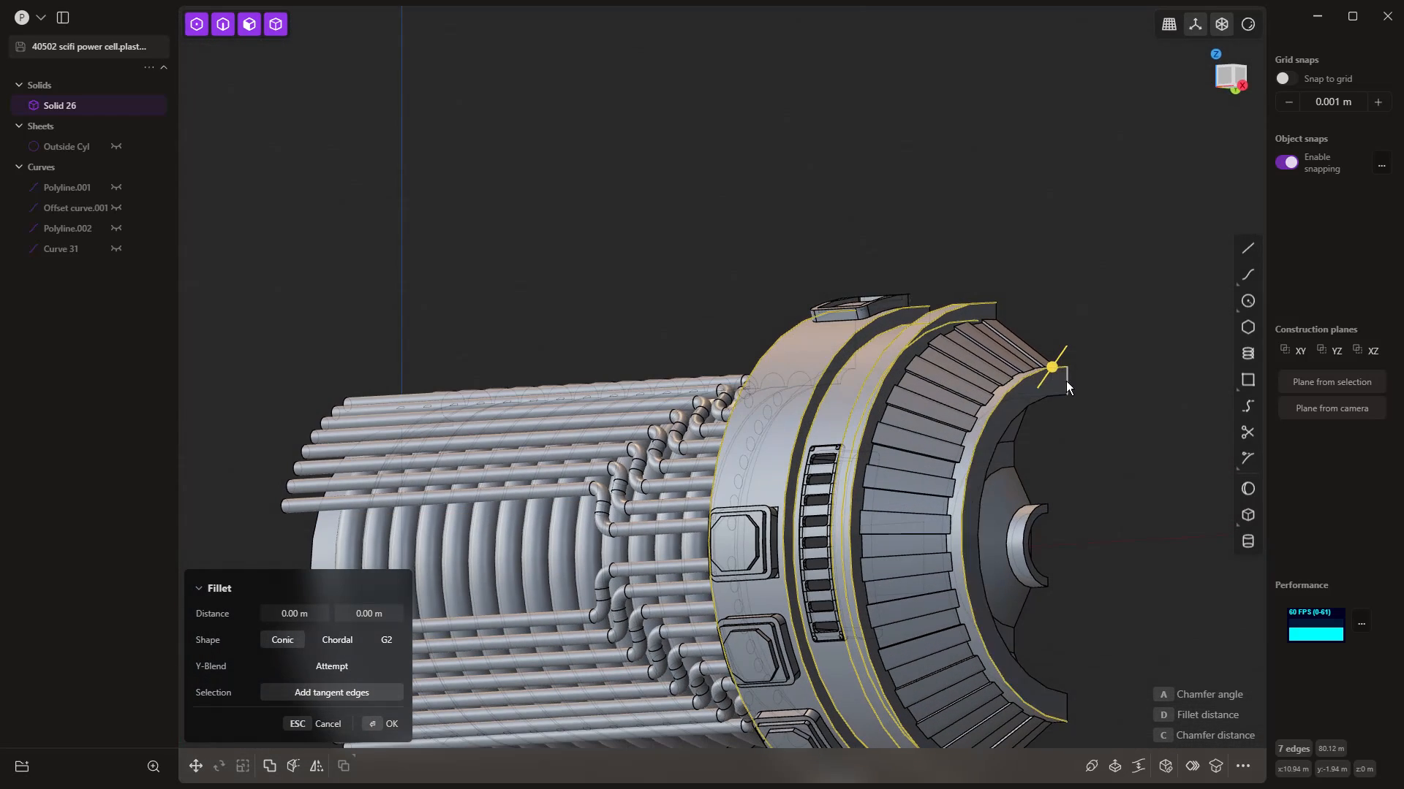
pyautogui.click(1055, 395)
pyautogui.moveTo(1056, 397); pyautogui.dragTo(1054, 396)
pyautogui.scroll(10, 1054, 395)
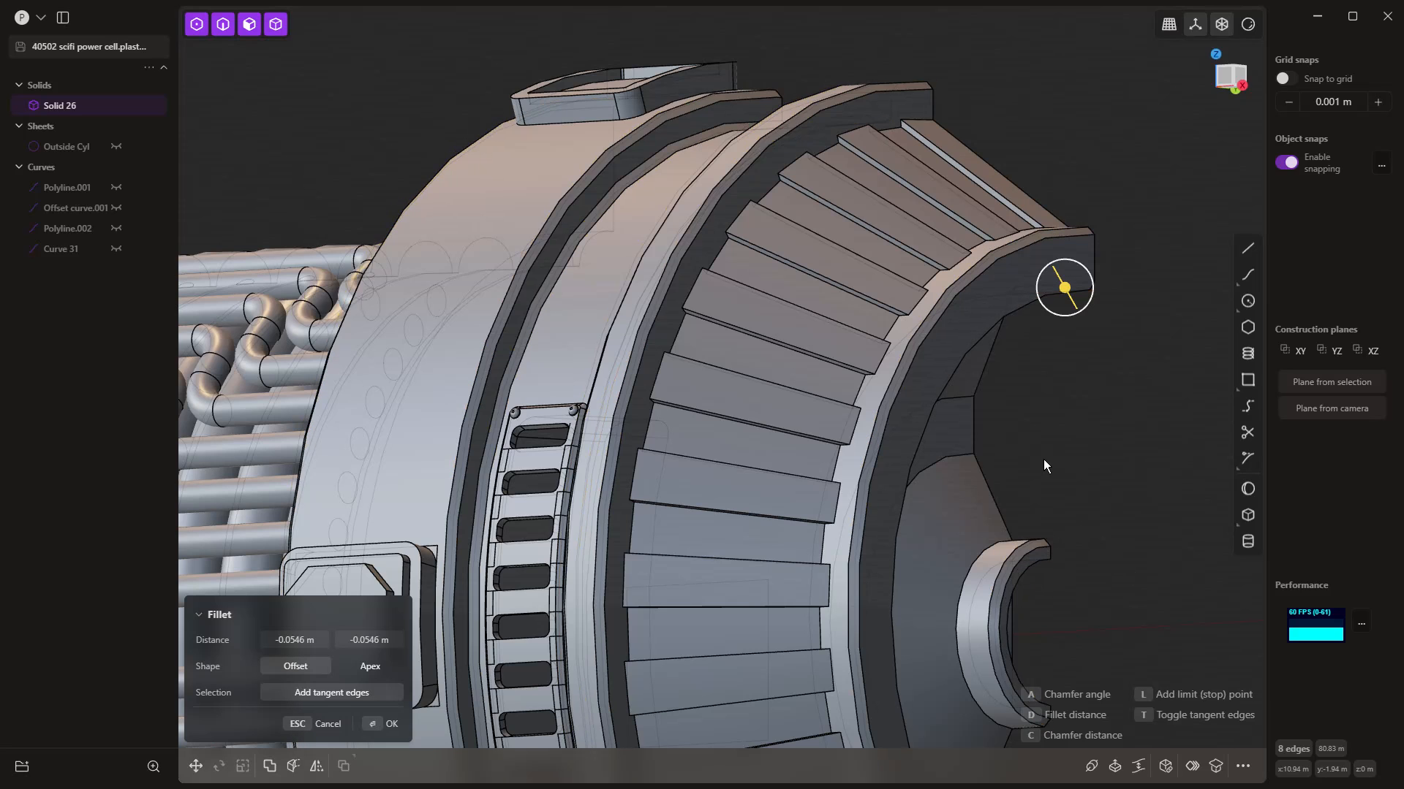
pyautogui.moveTo(1043, 459); pyautogui.dragTo(948, 423, button='middle')
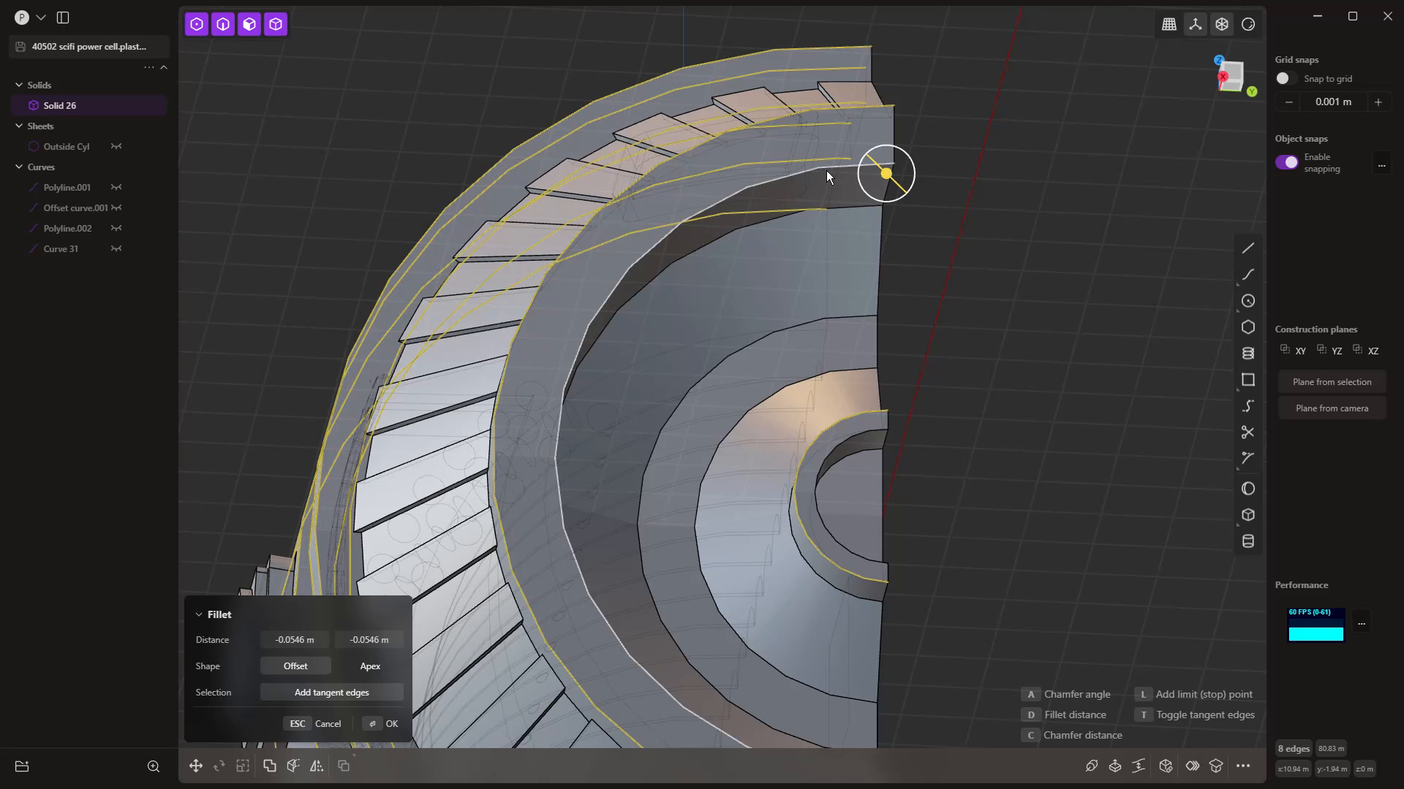
pyautogui.moveTo(911, 255); pyautogui.dragTo(986, 307, button='middle')
pyautogui.scroll(-3, 987, 307)
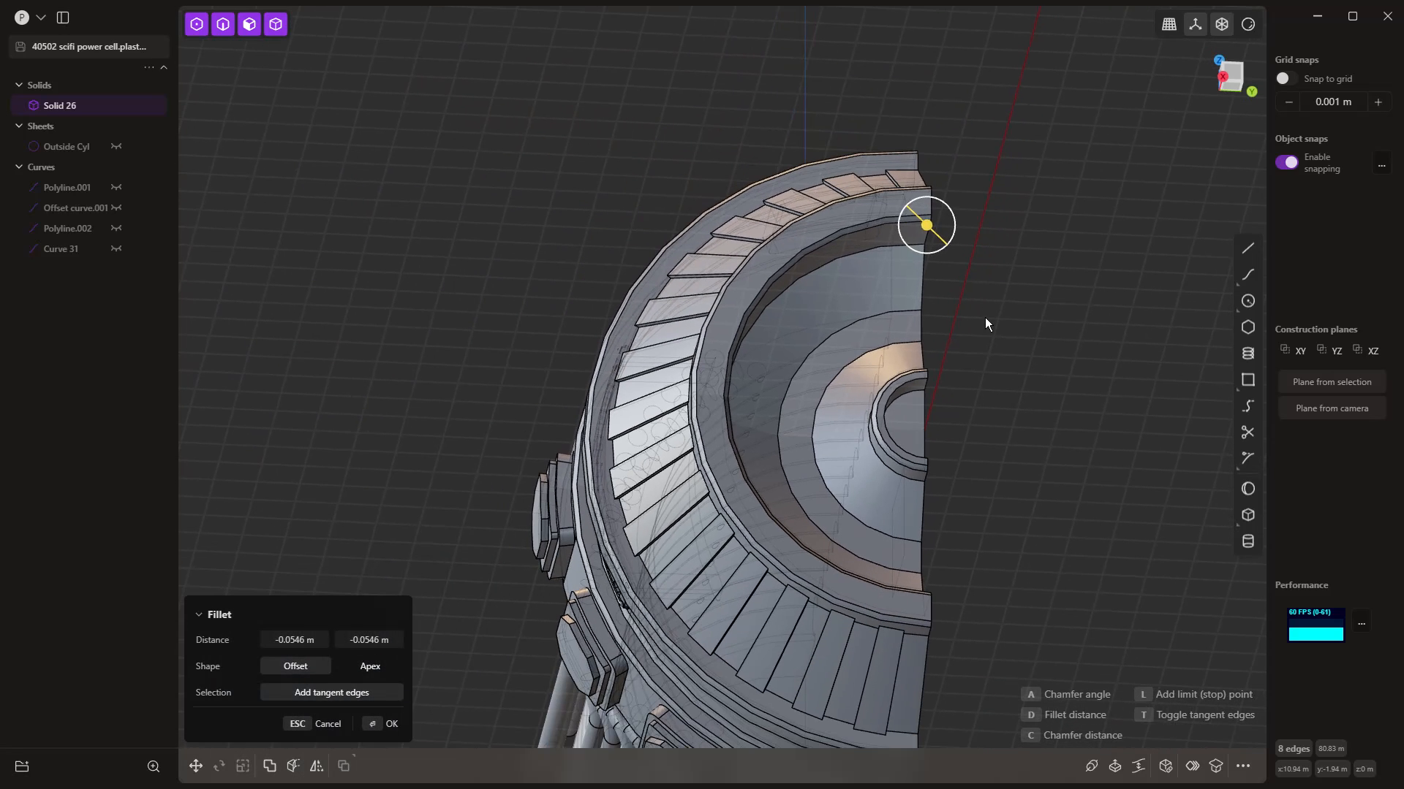
pyautogui.press('Return')
# Step: Offset the end face of the hub's central hole inward to deepen the bore well into the body
pyautogui.scroll(-3, 984, 317)
pyautogui.click(1013, 401)
pyautogui.moveTo(1013, 400); pyautogui.dragTo(828, 395, button='middle')
pyautogui.click(798, 383)
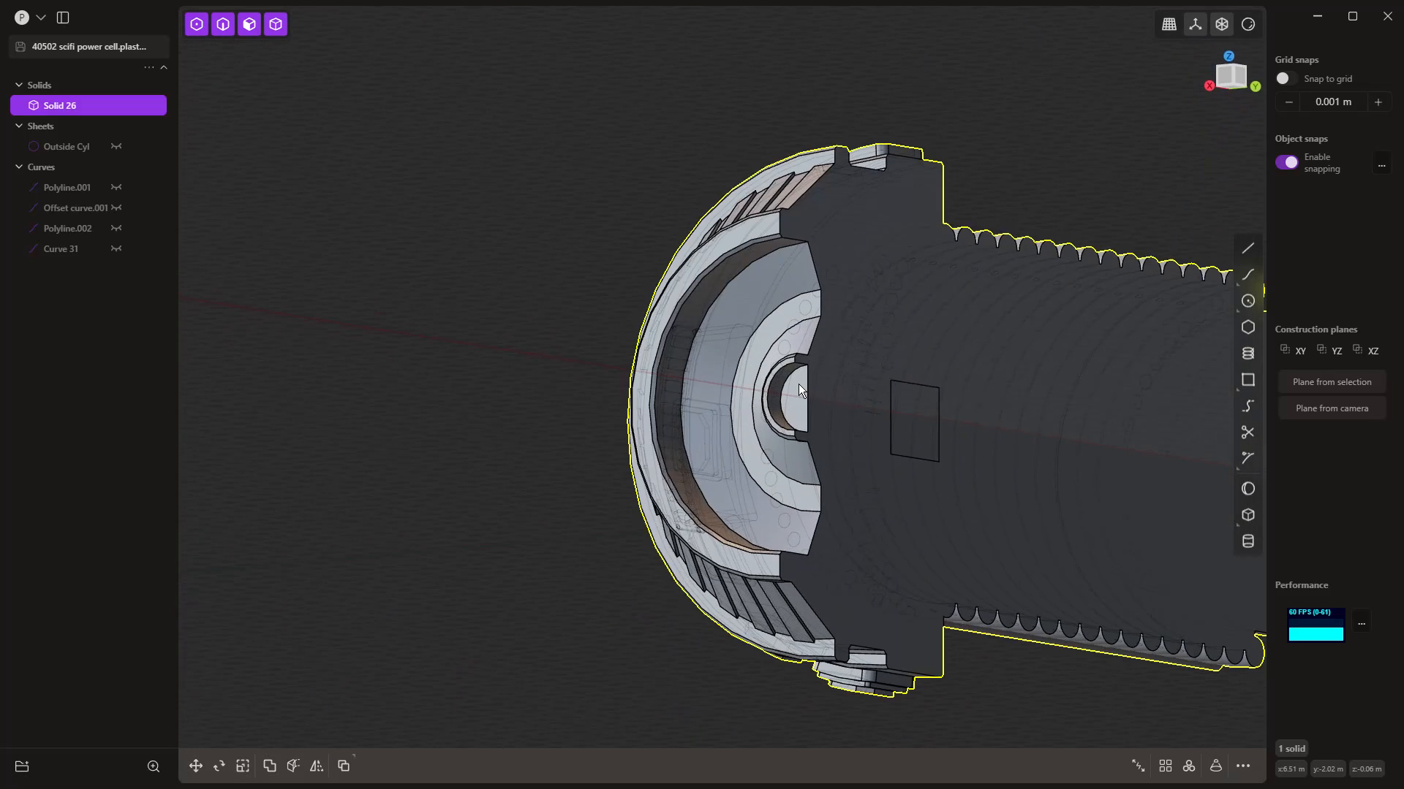
pyautogui.click(798, 384)
pyautogui.moveTo(768, 380); pyautogui.dragTo(994, 419)
pyautogui.click(572, 179)
pyautogui.scroll(-5, 519, 161)
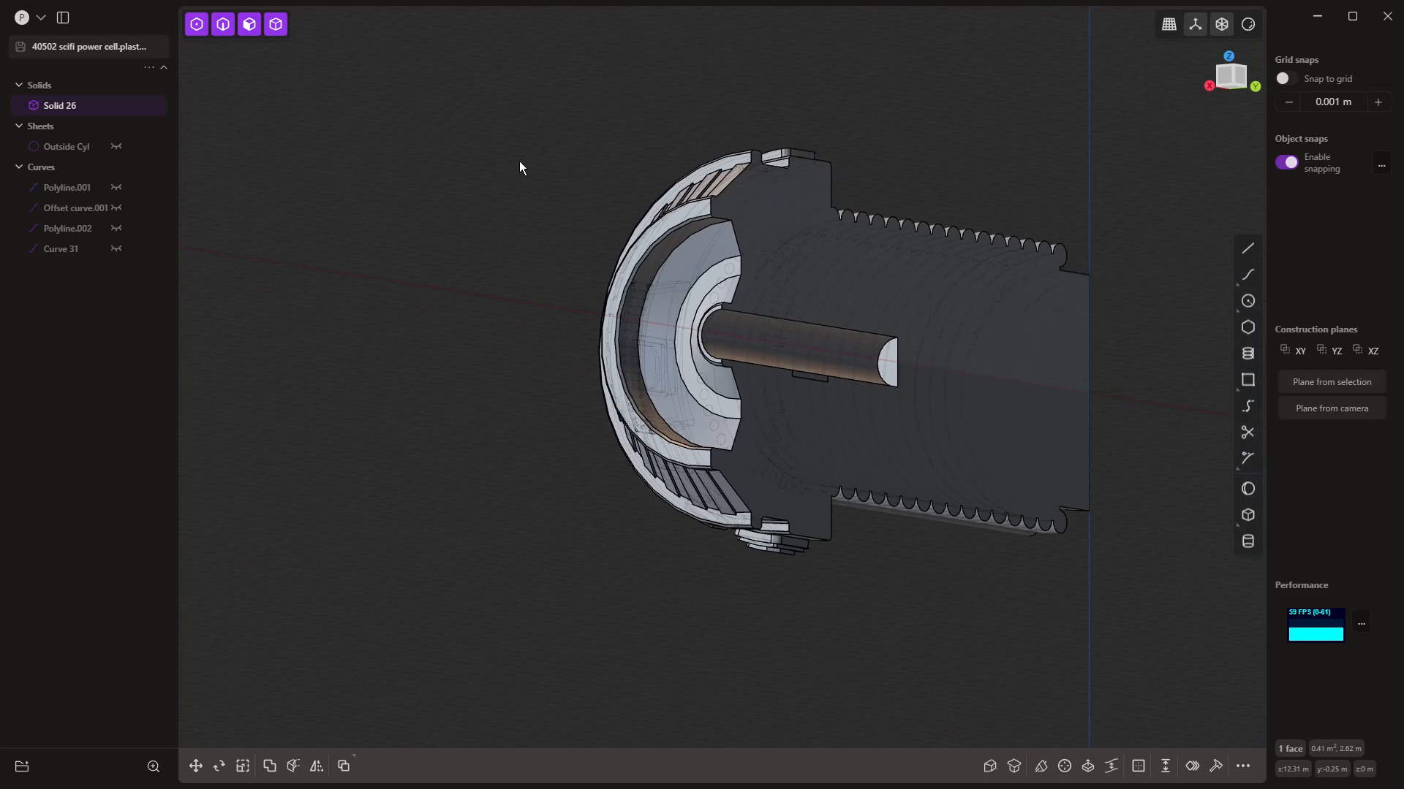
# Step: Offset the bore's end face further so the hole runs completely through the back of the power cell
pyautogui.click(339, 207)
pyautogui.moveTo(339, 207); pyautogui.dragTo(367, 256, button='middle')
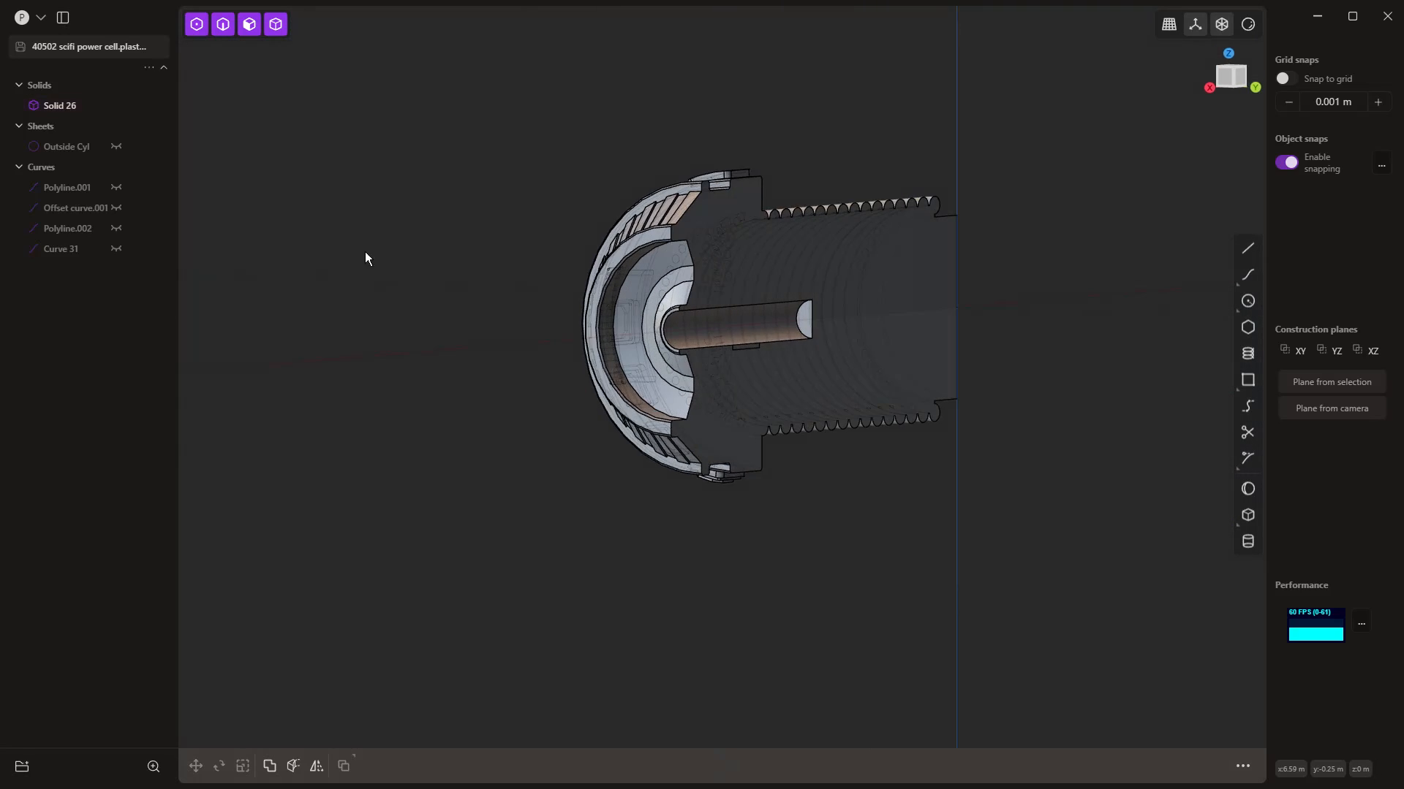
pyautogui.scroll(4, 791, 296)
pyautogui.click(817, 320)
pyautogui.click(817, 320)
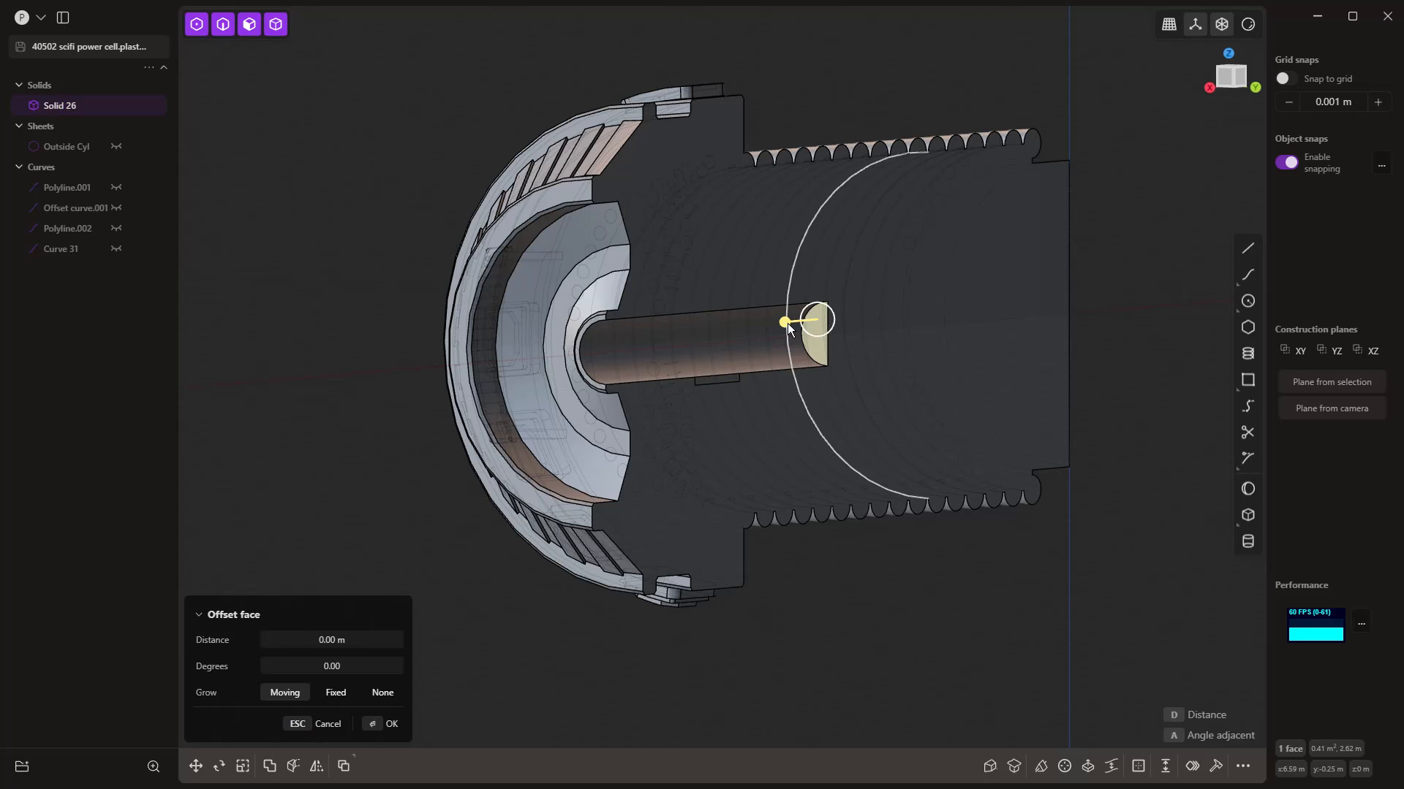
pyautogui.moveTo(787, 324); pyautogui.dragTo(1096, 314)
pyautogui.rightClick(1117, 353)
pyautogui.click(1117, 353)
pyautogui.scroll(-5, 1116, 353)
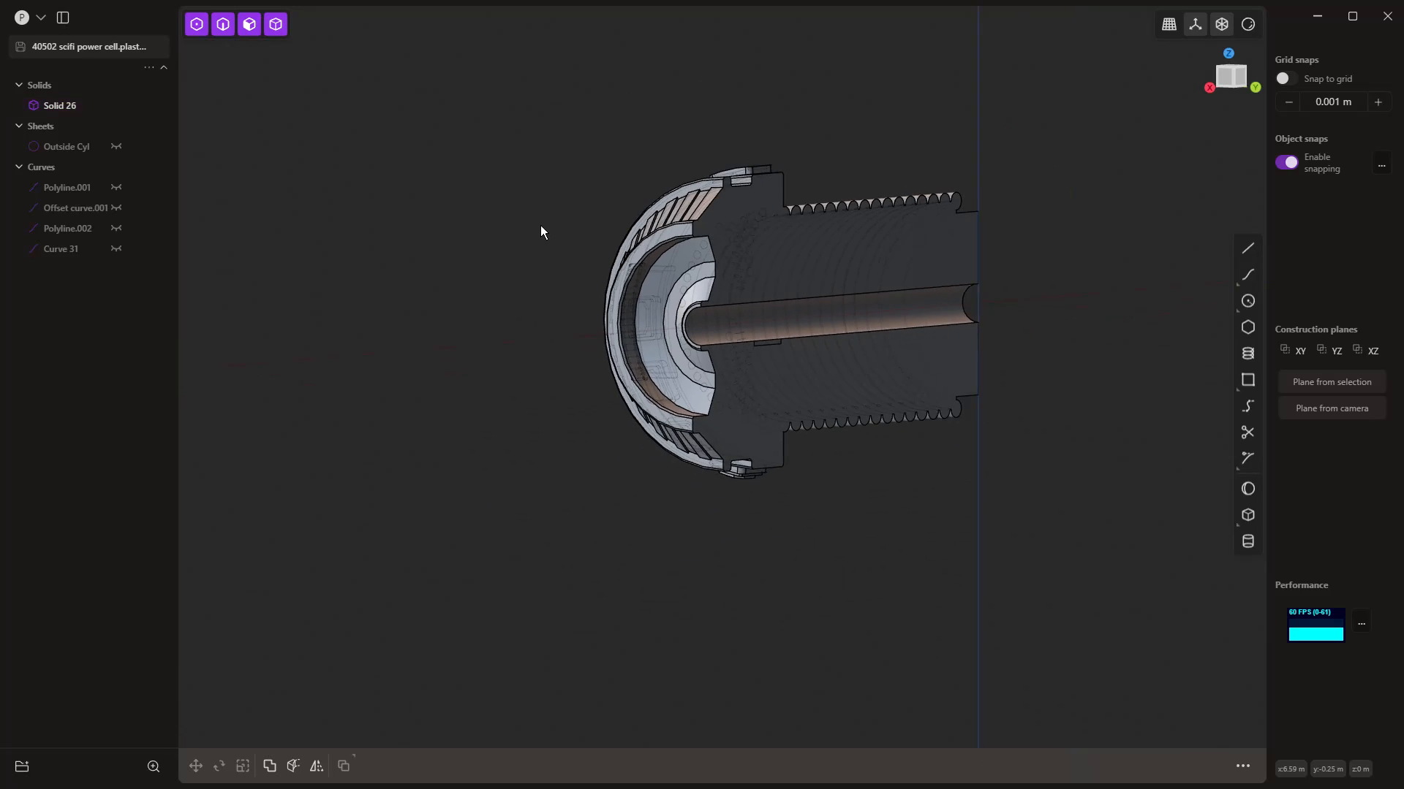
# Step: Cut the inner conical face around the hub into about 18 narrow, evenly spaced radial strips
pyautogui.moveTo(541, 225); pyautogui.dragTo(739, 278, button='middle')
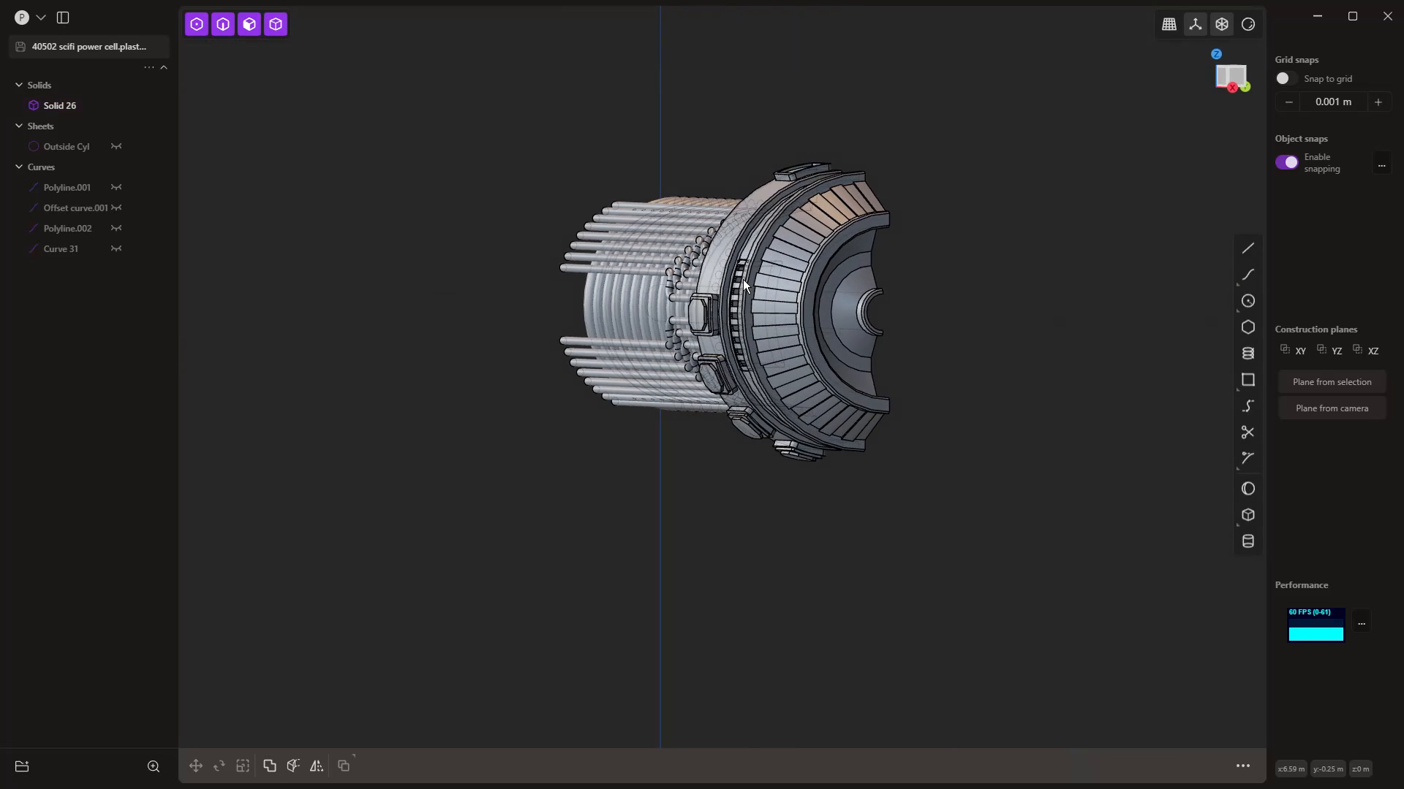
pyautogui.scroll(3, 852, 292)
pyautogui.scroll(5, 850, 291)
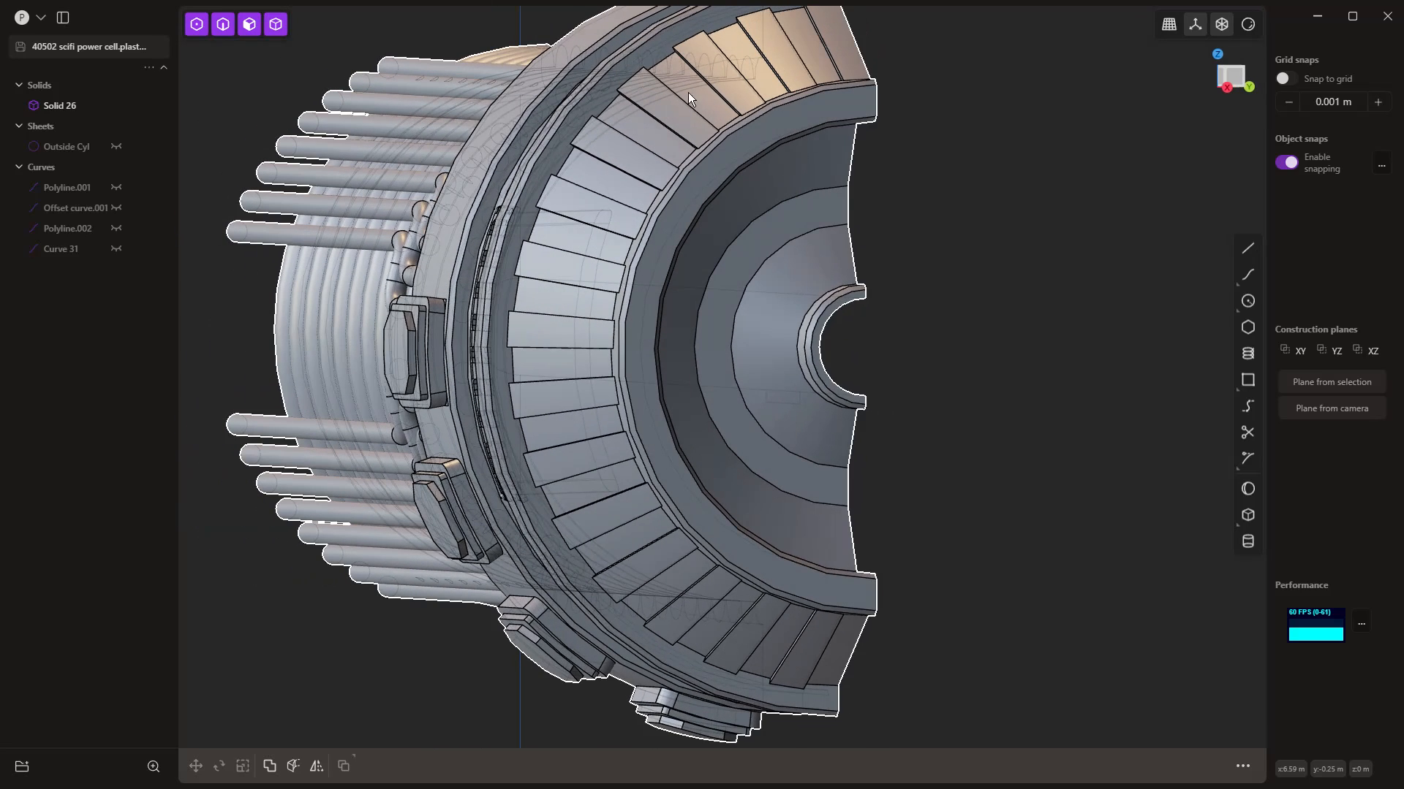
pyautogui.click(801, 261)
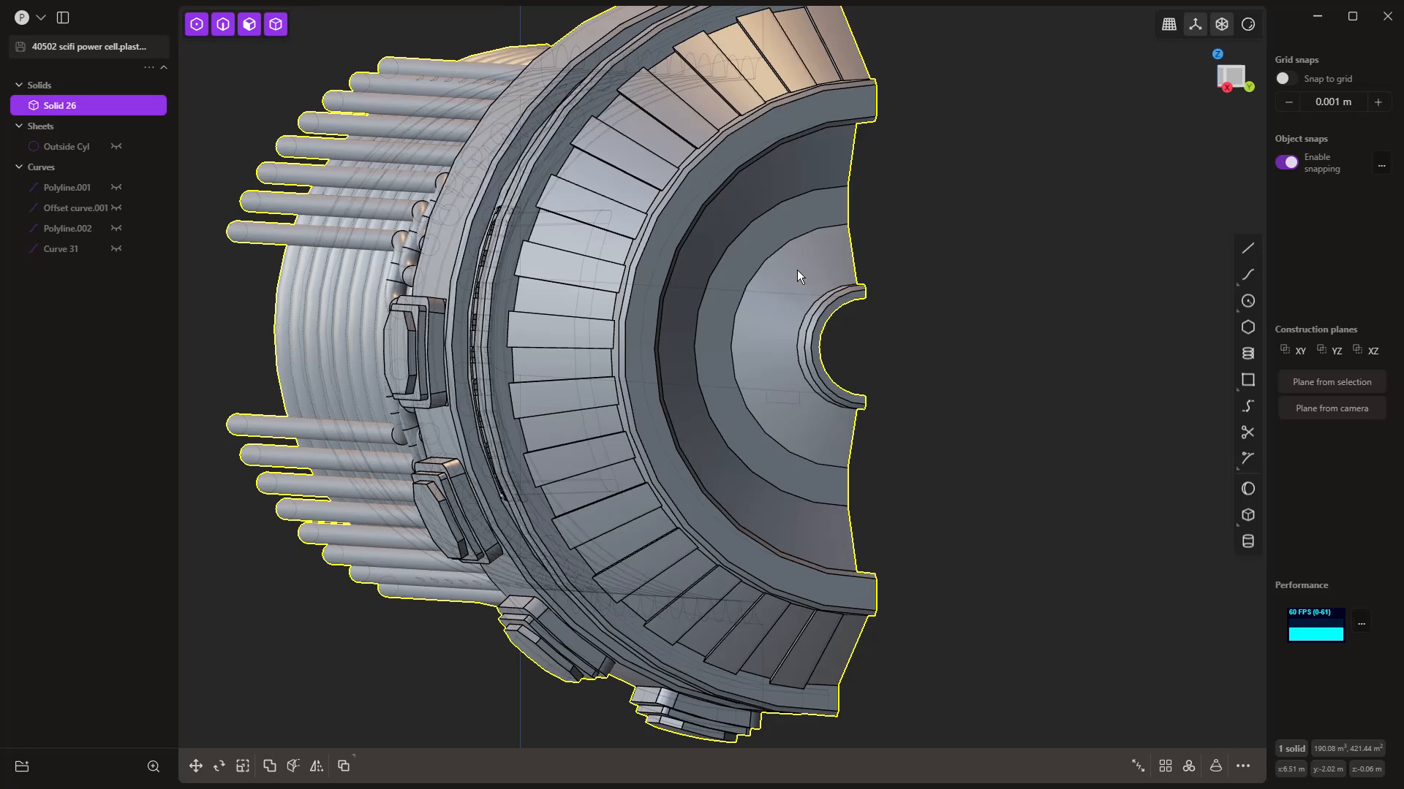
pyautogui.hotkey('ctrl', 'r')
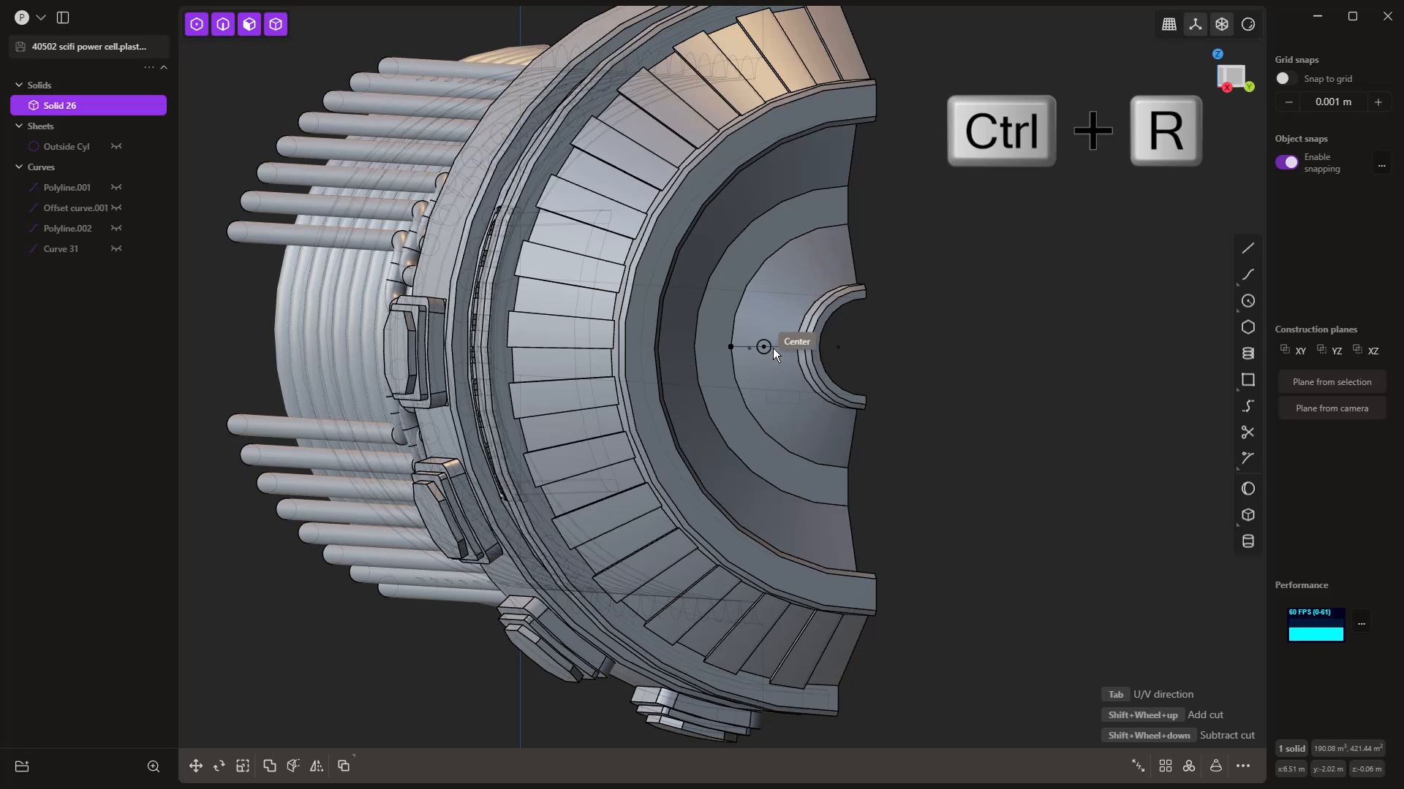
pyautogui.keyDown('shift'); pyautogui.scroll(10, 773, 348); pyautogui.keyUp('shift')
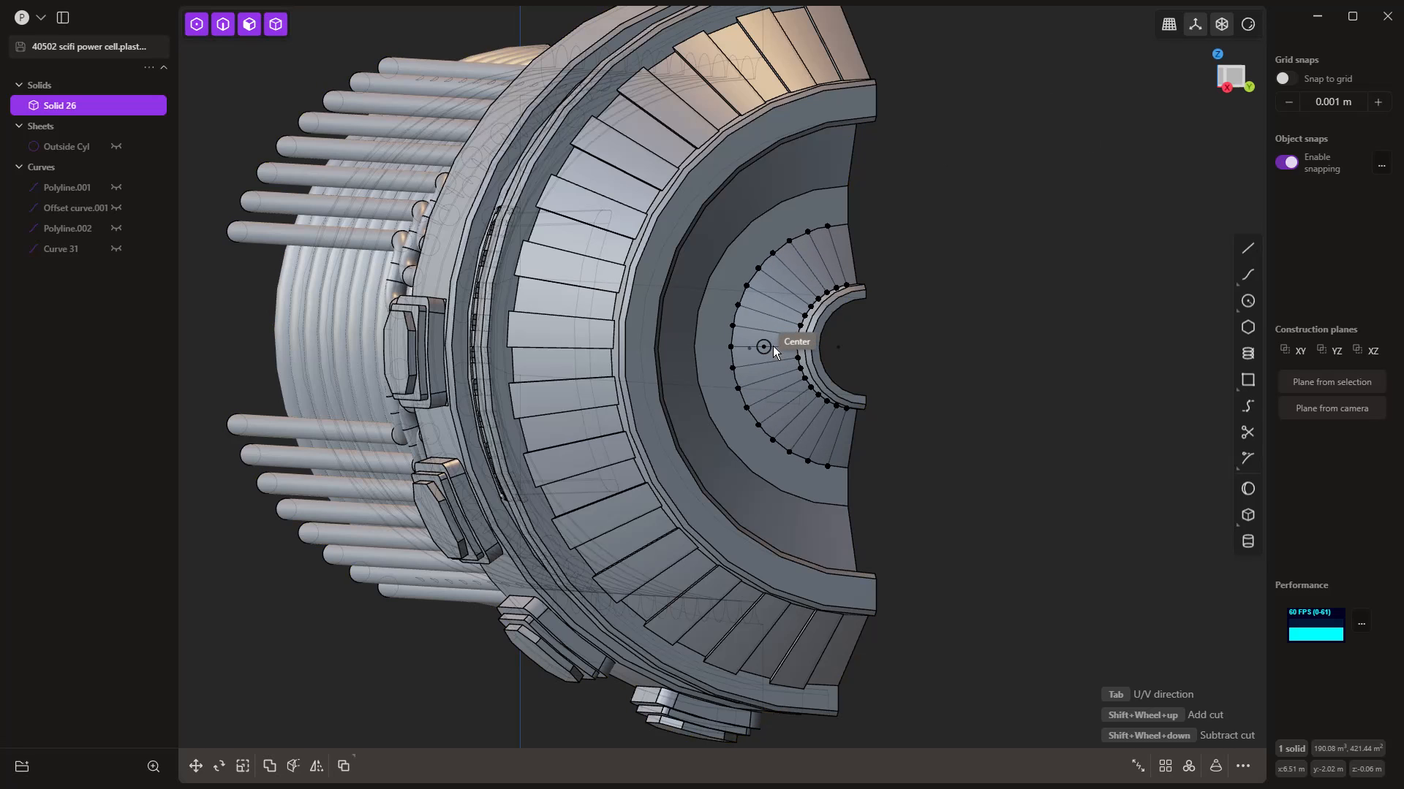
pyautogui.click(773, 348)
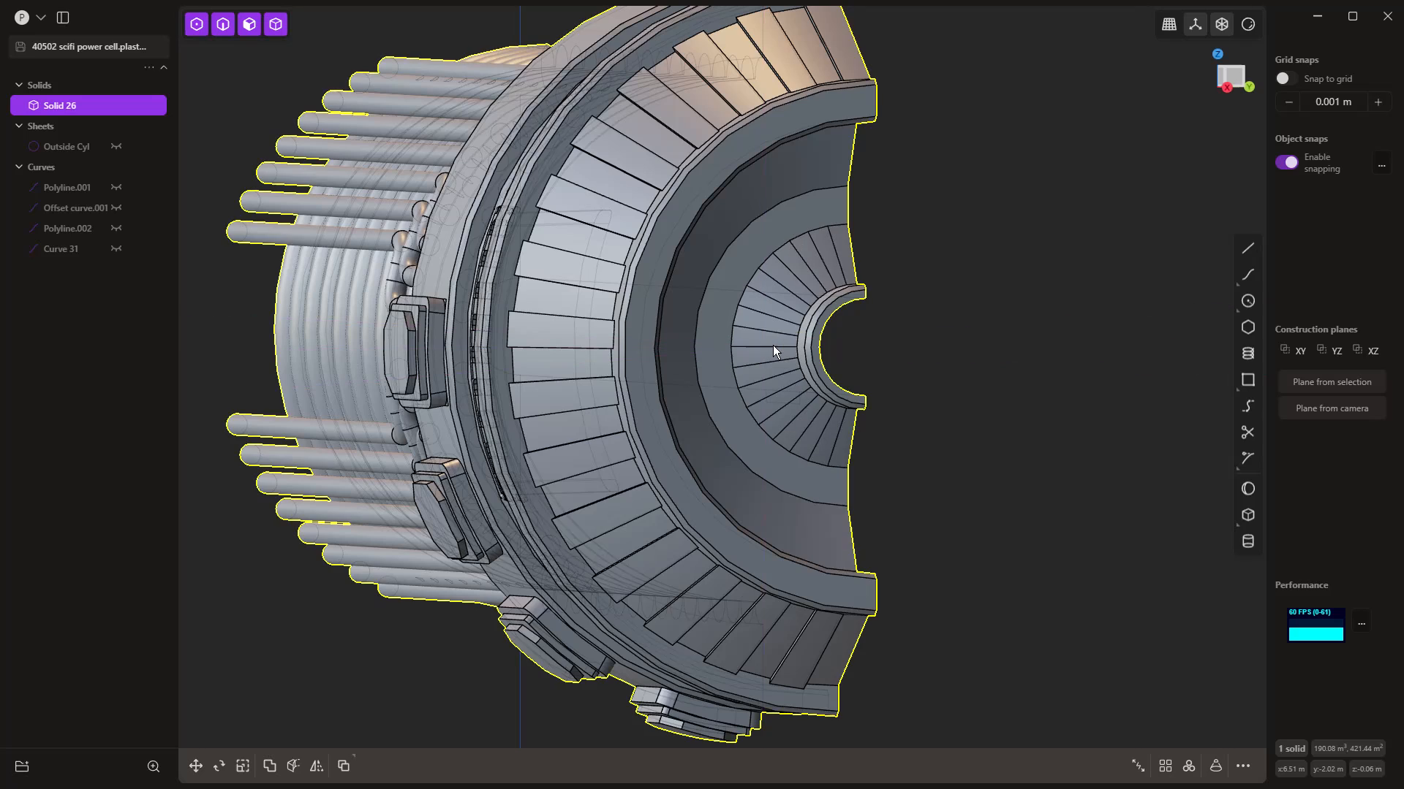
# Step: Select every second strip on the inner cone for Offset Face, working from its upper end toward the lower end
pyautogui.click(828, 248)
pyautogui.press('o')
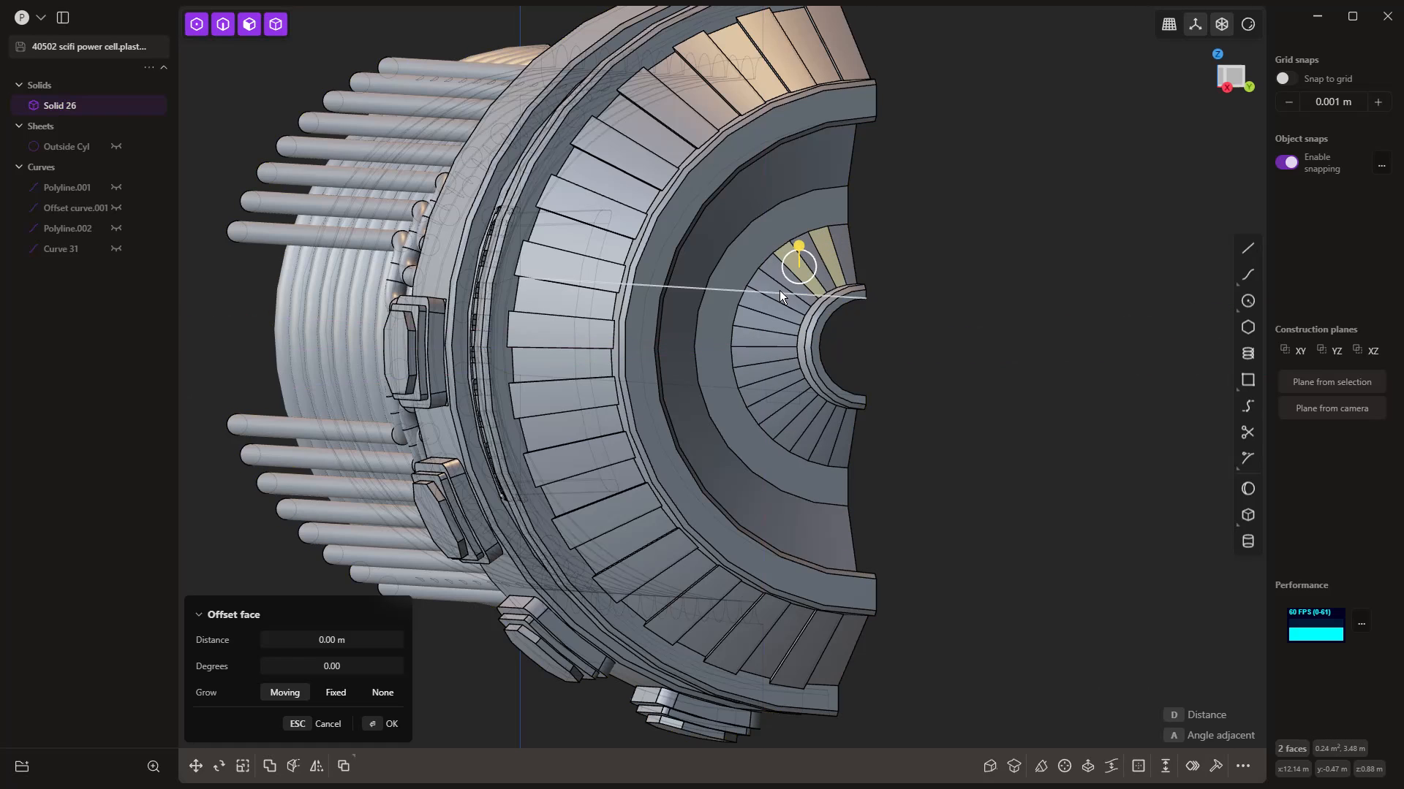
pyautogui.click(780, 291)
pyautogui.click(772, 289)
pyautogui.click(768, 285)
pyautogui.click(757, 322)
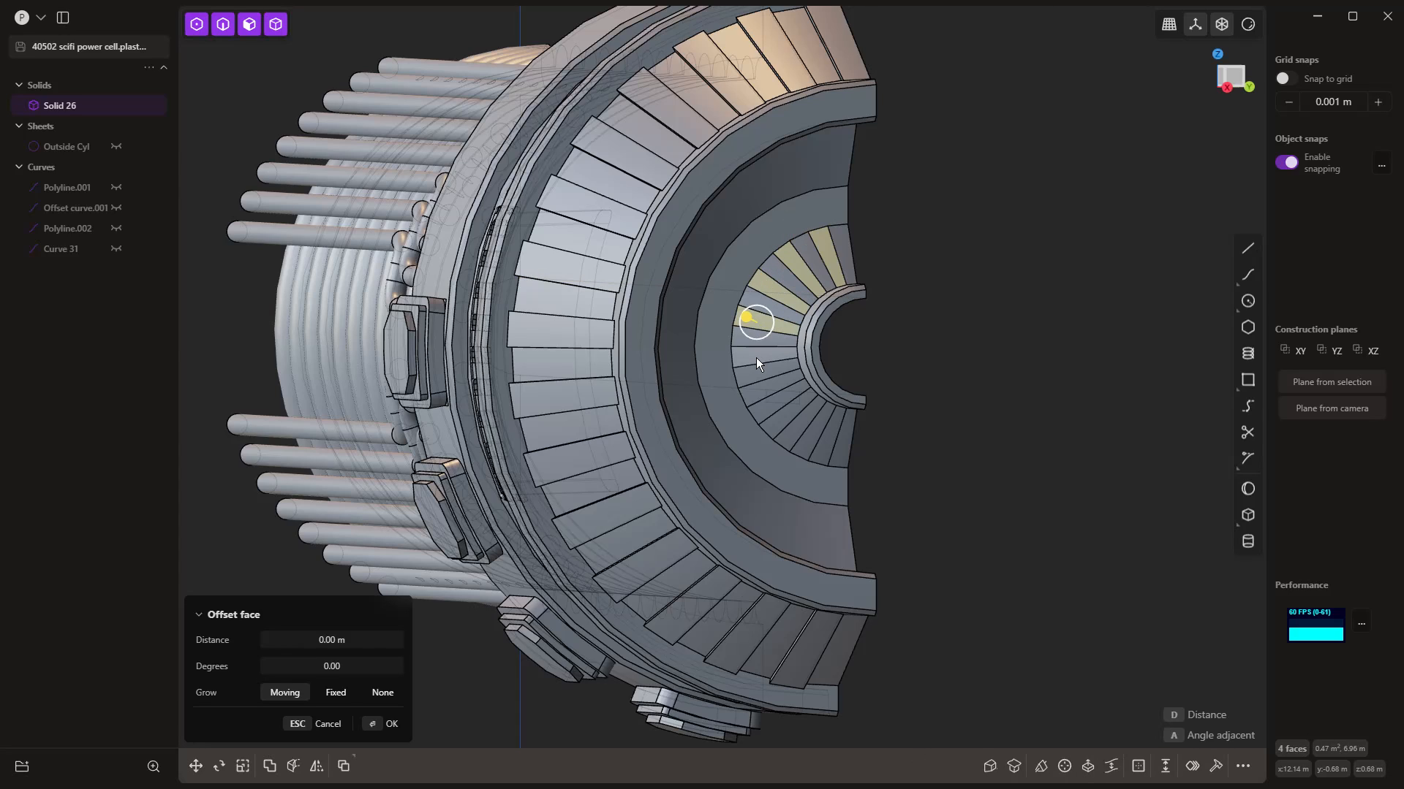
pyautogui.click(756, 357)
pyautogui.click(783, 393)
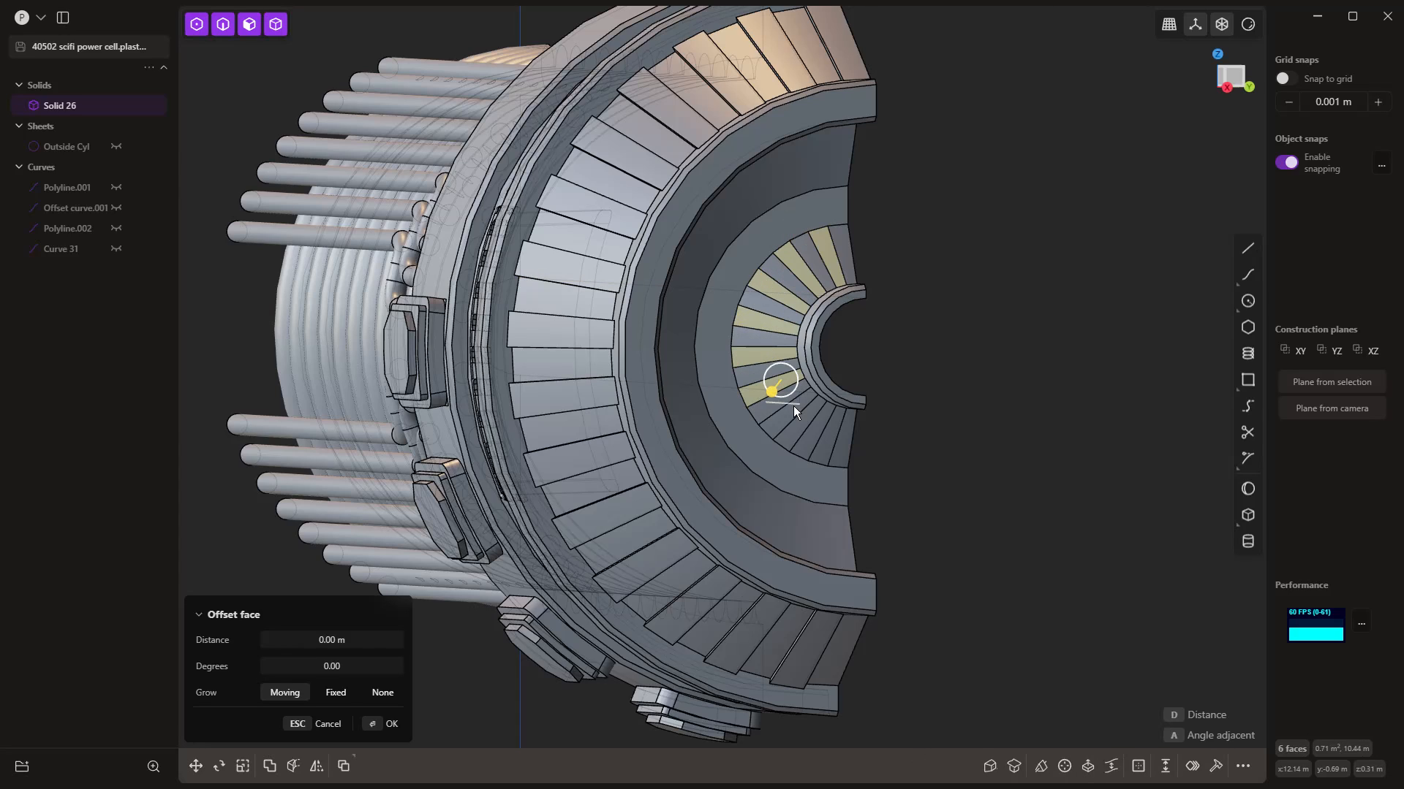
pyautogui.click(782, 418)
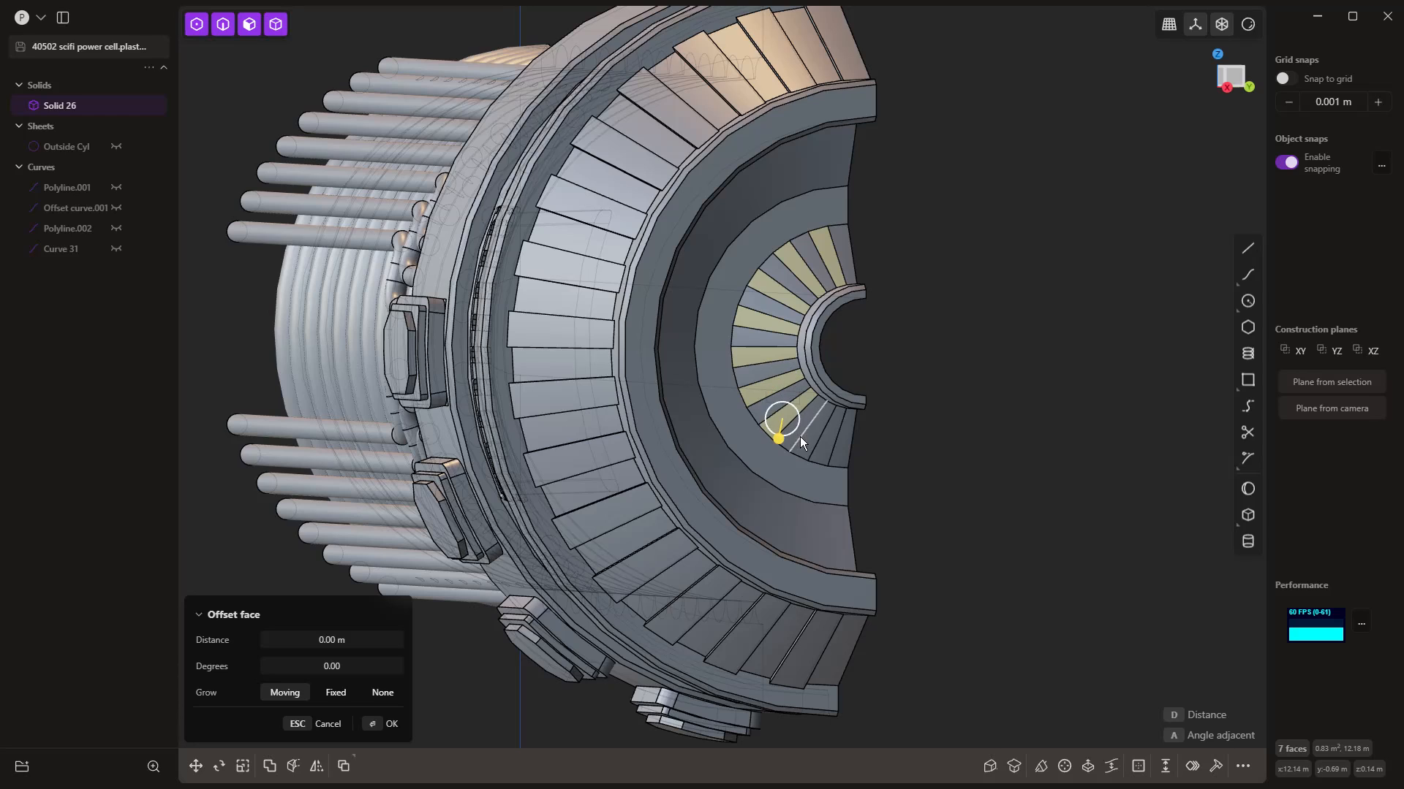
# Step: Add the last alternate strip at the inner cone's lower end and offset all selected strips by about -0.084 m
pyautogui.click(840, 450)
pyautogui.moveTo(845, 469); pyautogui.dragTo(848, 475)
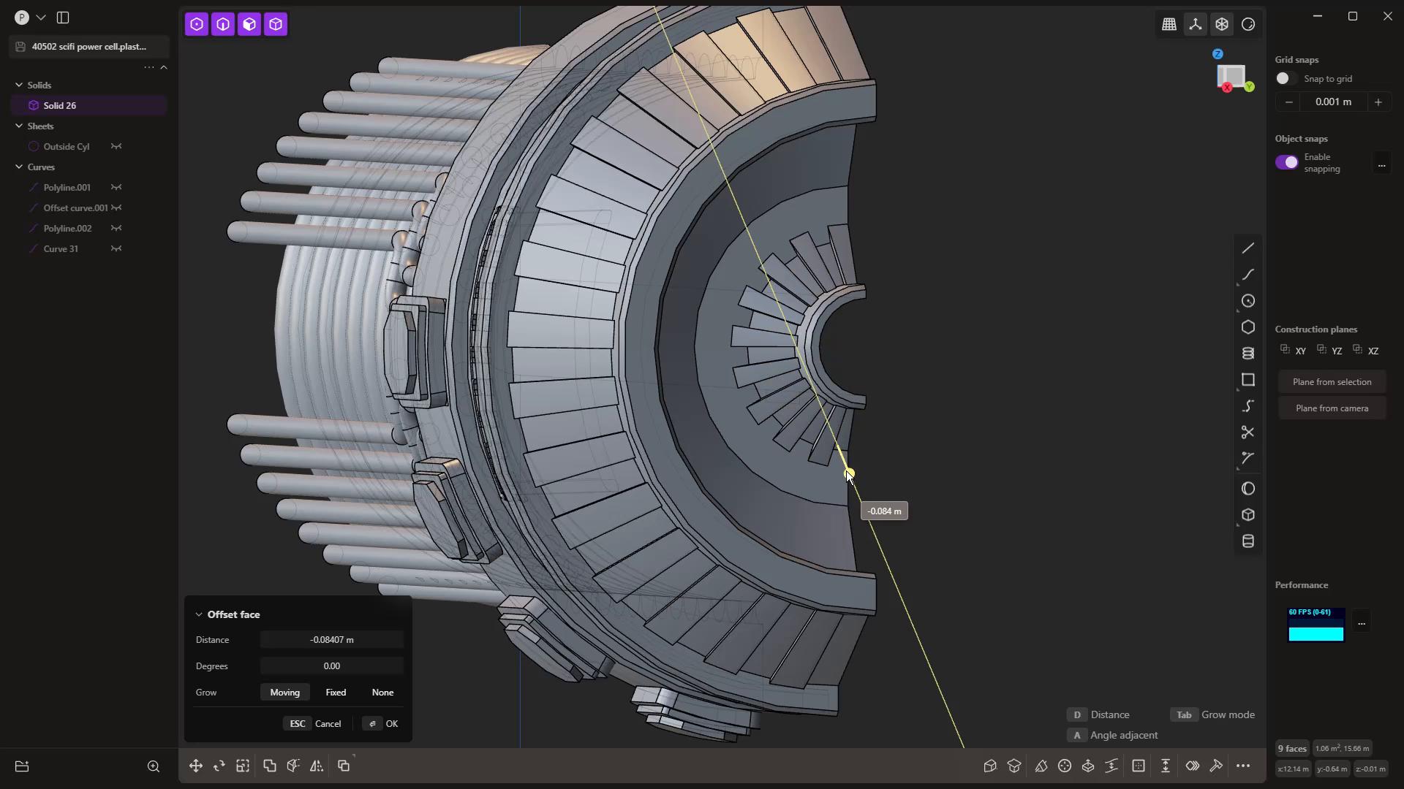
pyautogui.rightClick(937, 354)
pyautogui.scroll(-5, 865, 243)
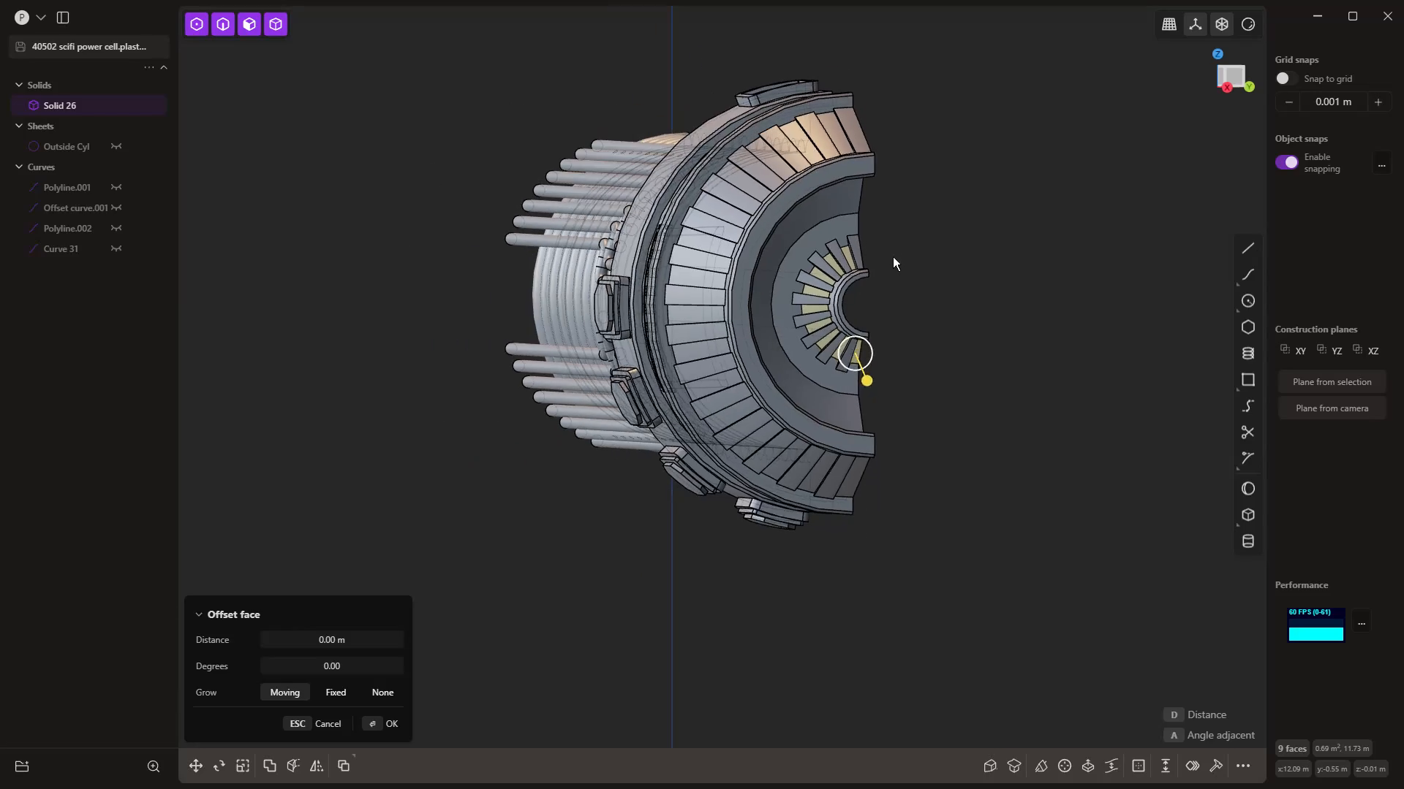
pyautogui.click(923, 296)
# Step: Mirror the half power cell along the Y axis and merge both halves into one full round body
pyautogui.moveTo(933, 313); pyautogui.dragTo(998, 338, button='middle')
pyautogui.scroll(-3, 613, 250)
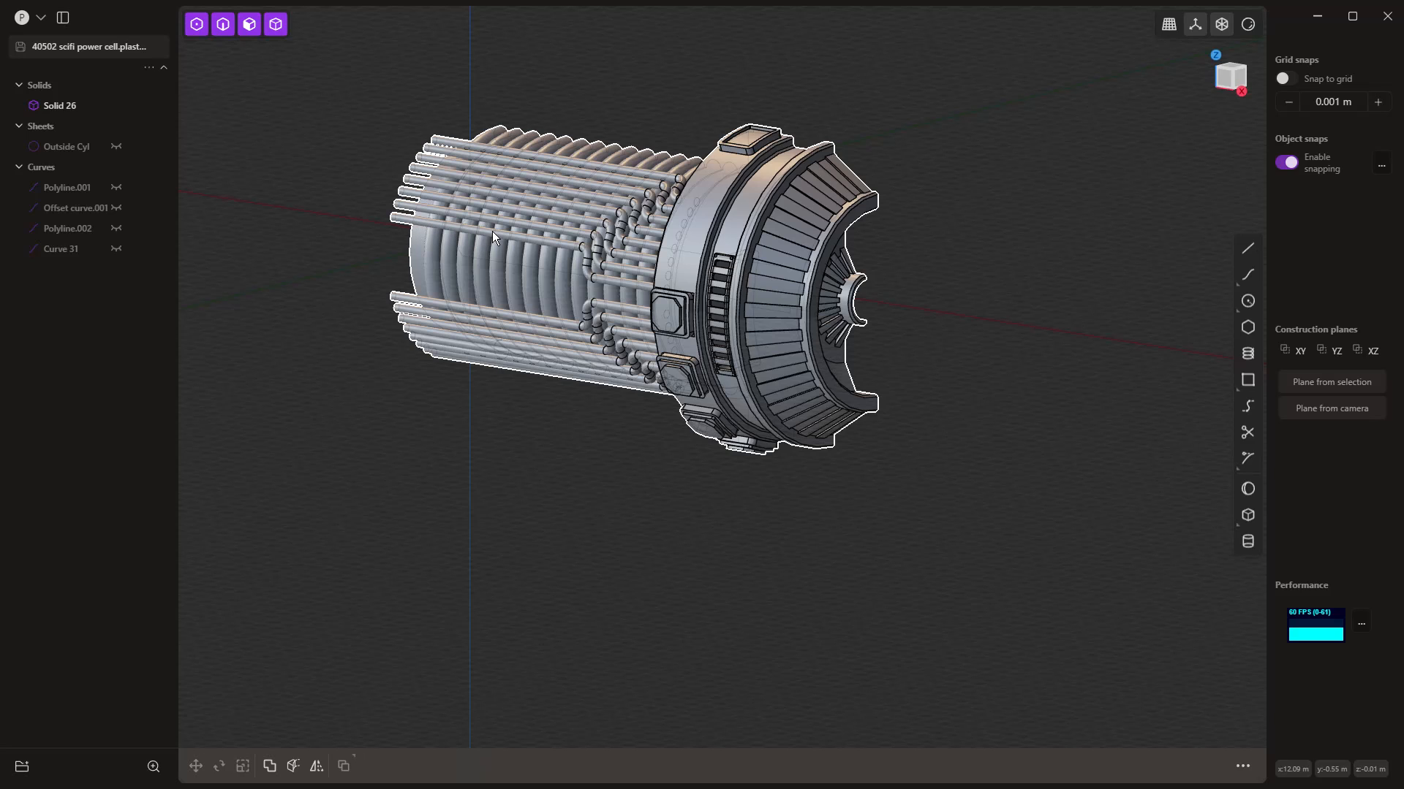
pyautogui.moveTo(652, 308); pyautogui.dragTo(764, 250, button='middle')
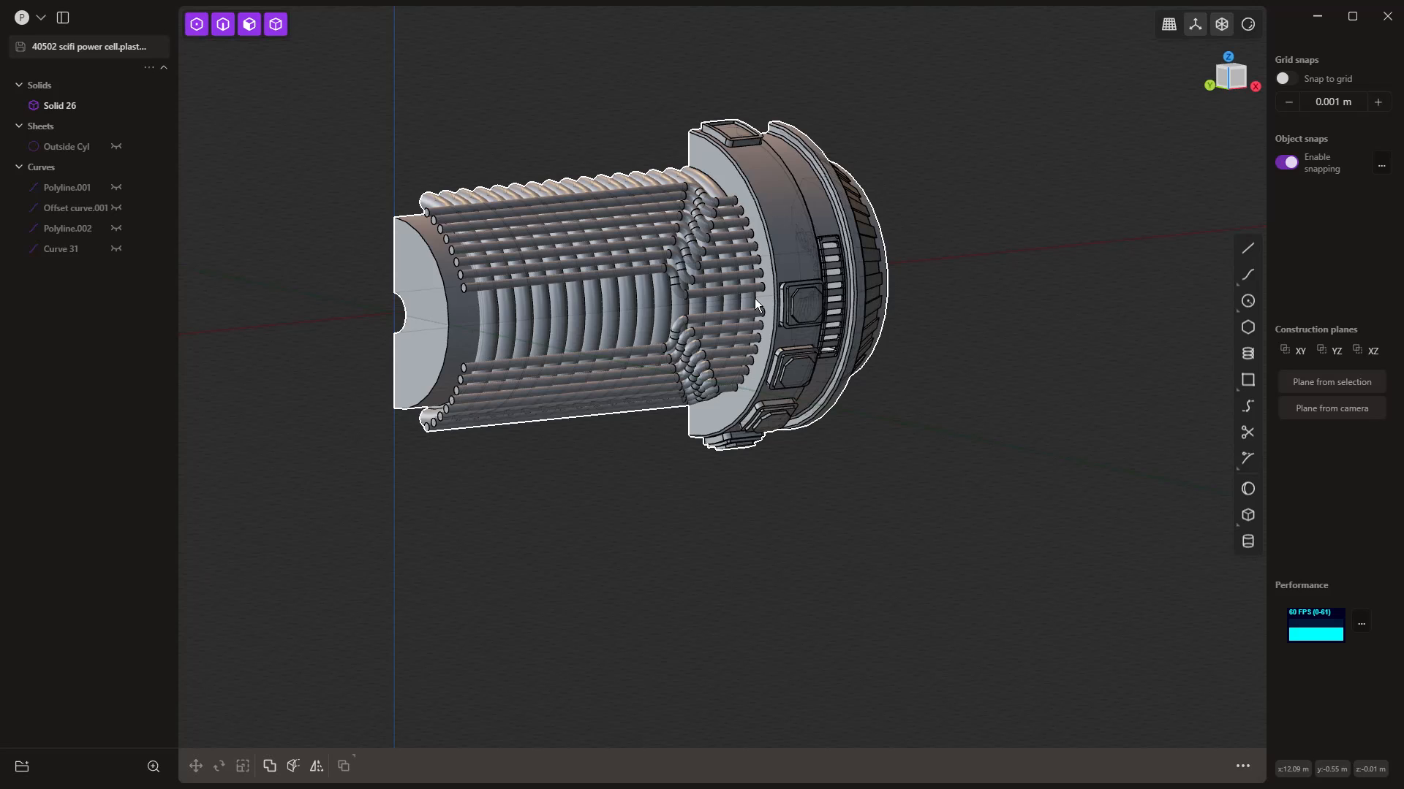
pyautogui.moveTo(762, 327); pyautogui.dragTo(678, 270, button='middle')
pyautogui.click(678, 270)
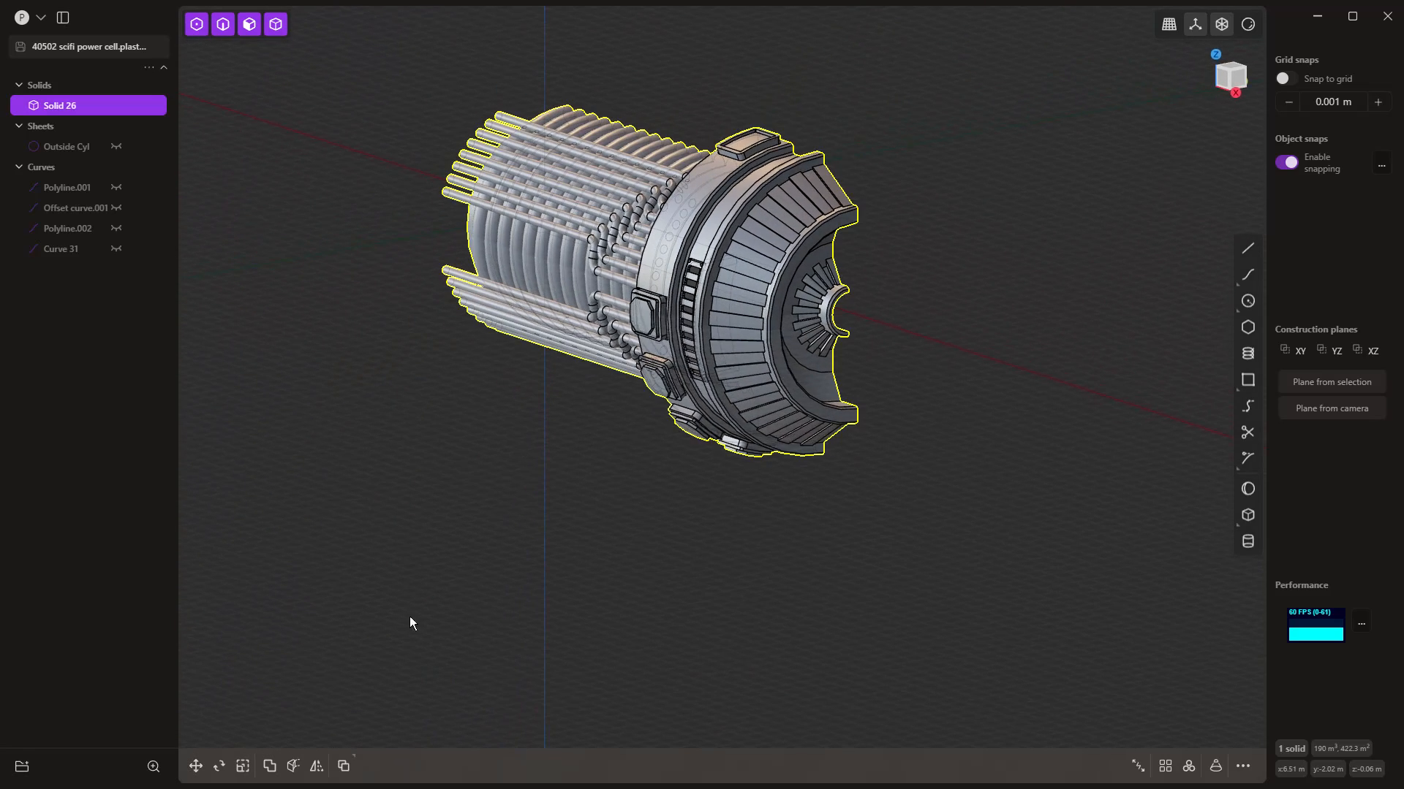
pyautogui.click(315, 769)
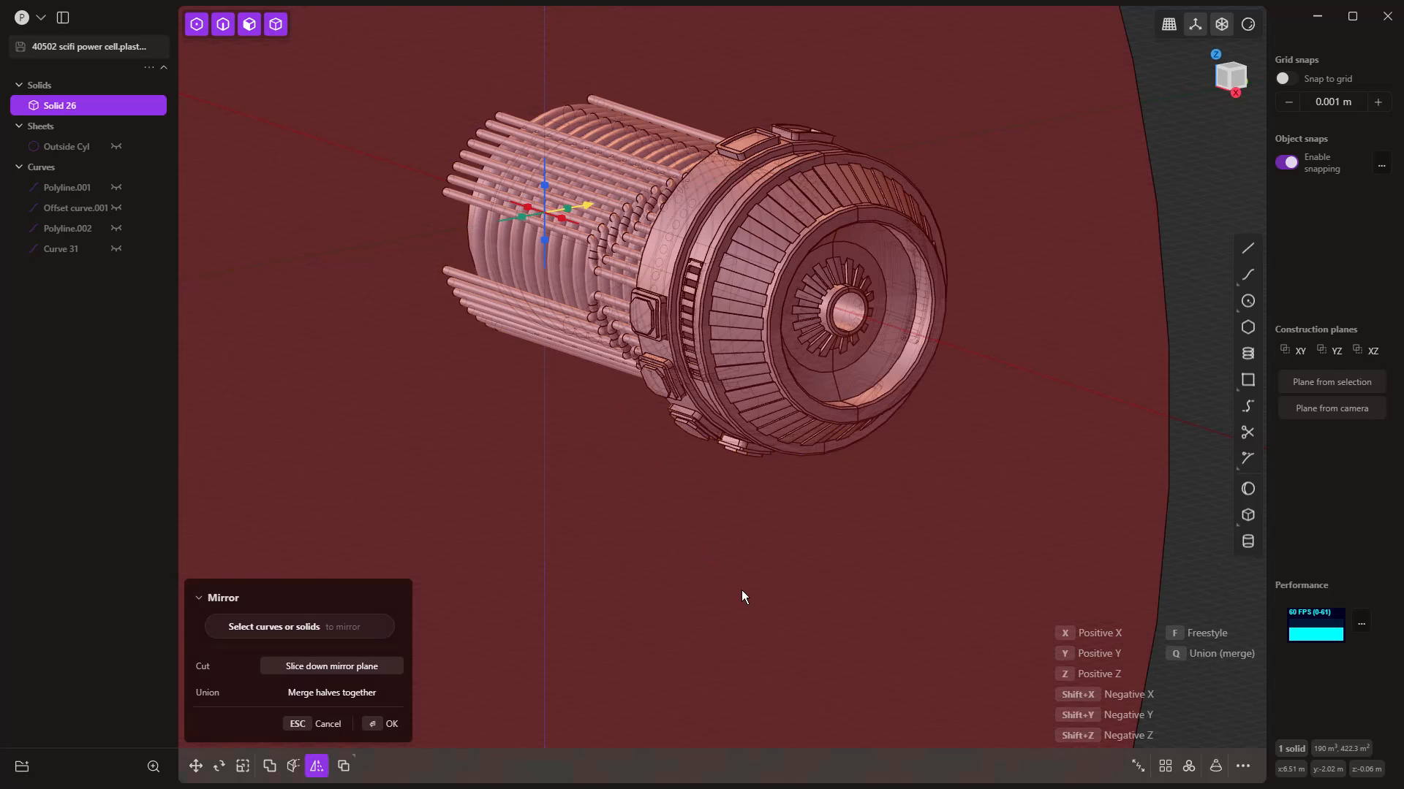
pyautogui.press('q')
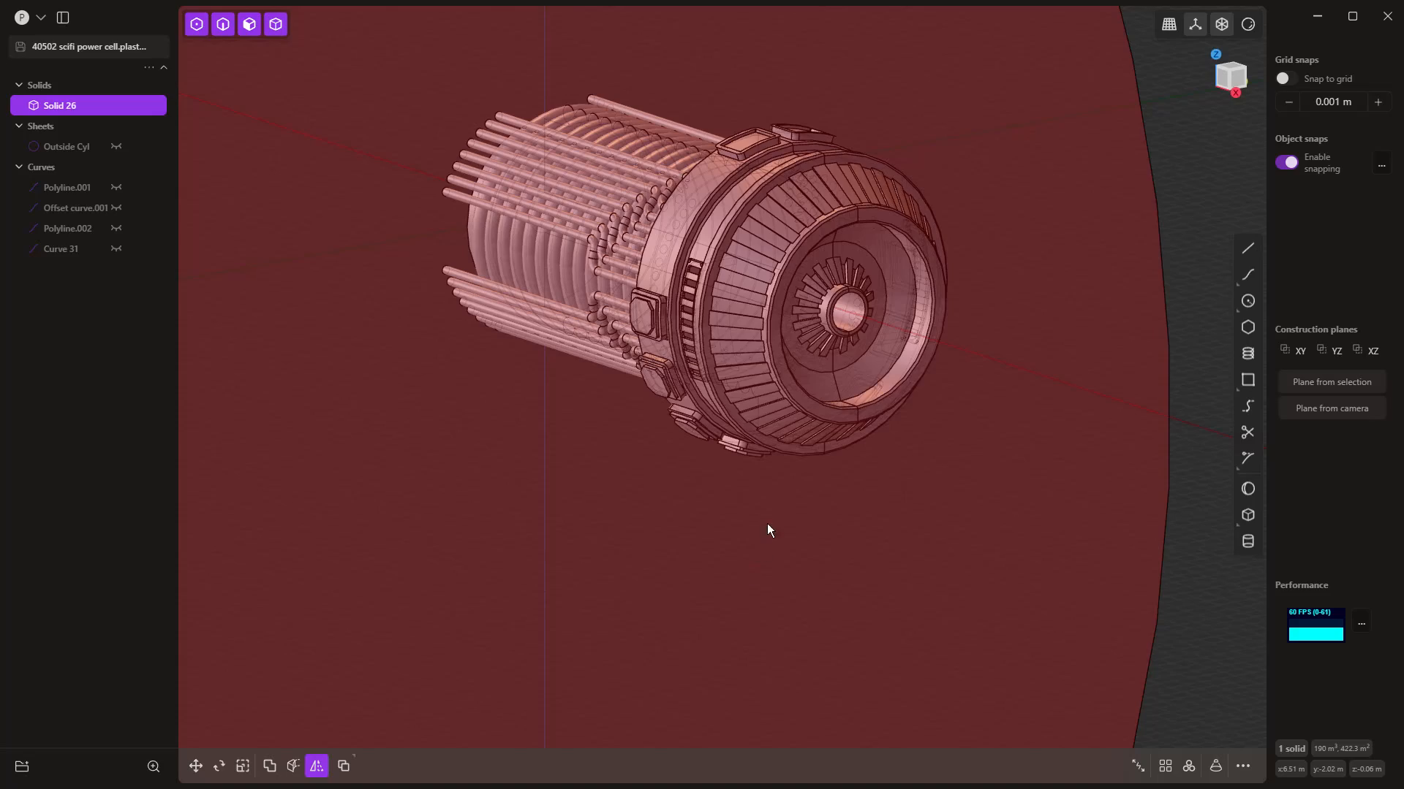
pyautogui.scroll(-3, 849, 517)
pyautogui.moveTo(849, 517); pyautogui.dragTo(925, 522, button='middle')
# Step: Mirror the power cell body across the X axis and merge the halves into one double-ended part
pyautogui.click(321, 769)
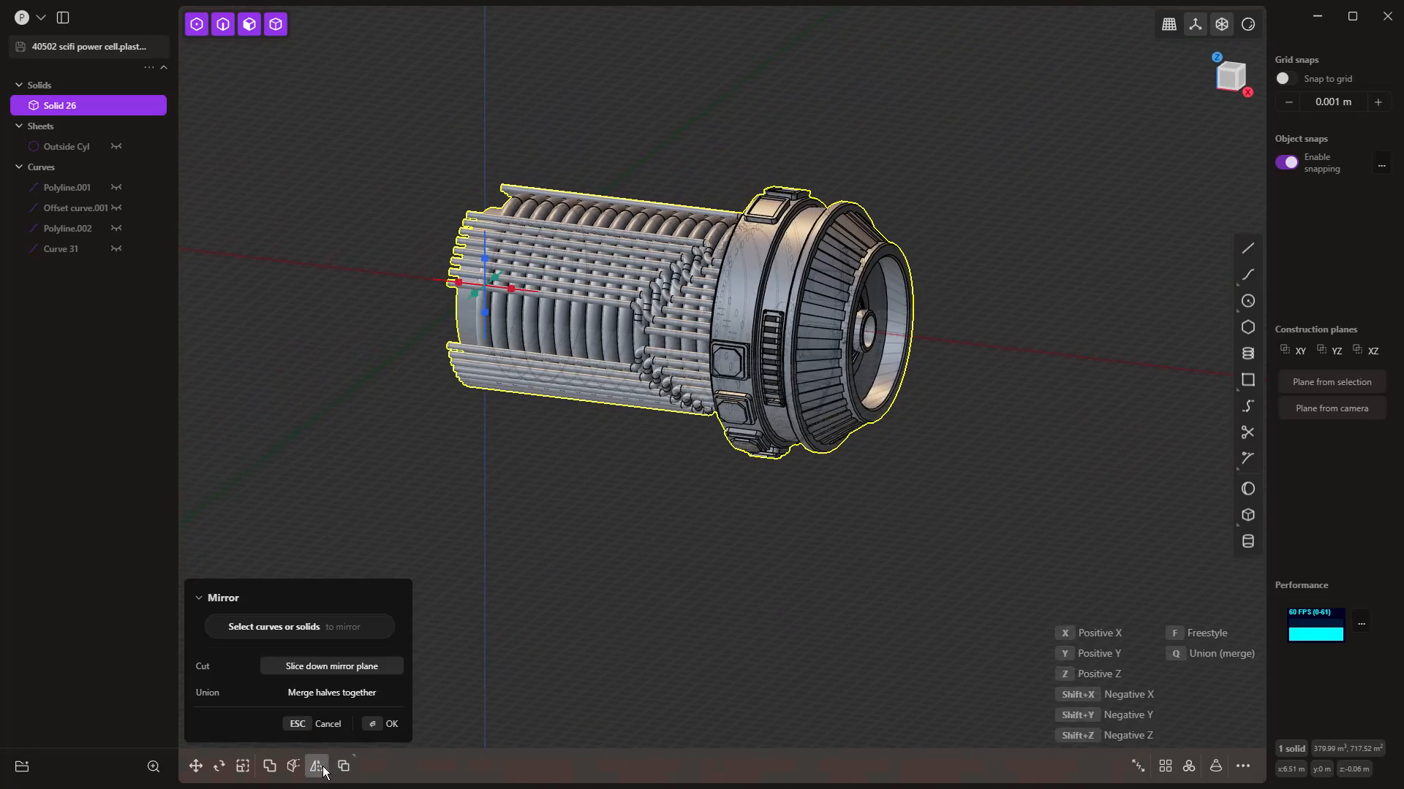
pyautogui.moveTo(414, 323); pyautogui.dragTo(445, 326, button='middle')
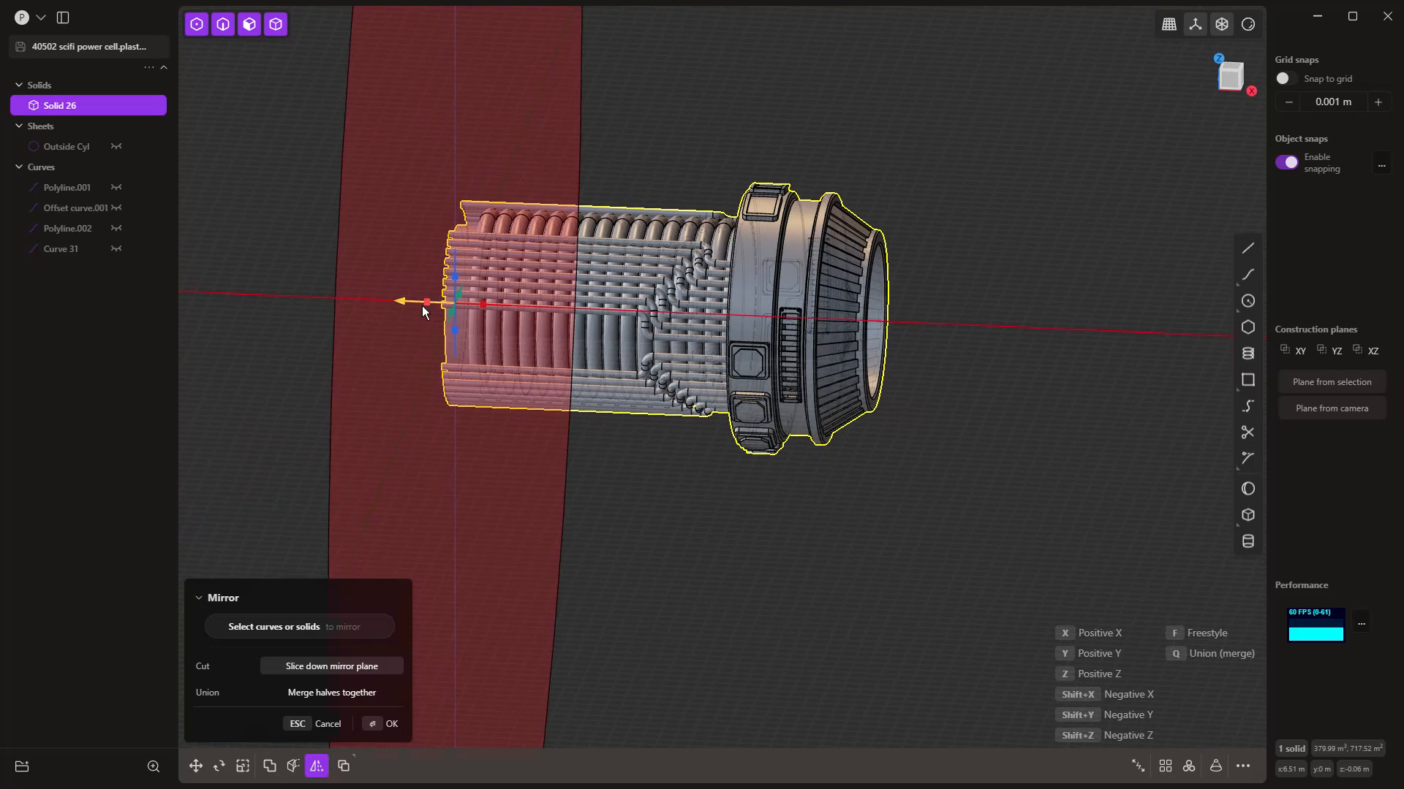
pyautogui.click(423, 306)
pyautogui.press('q')
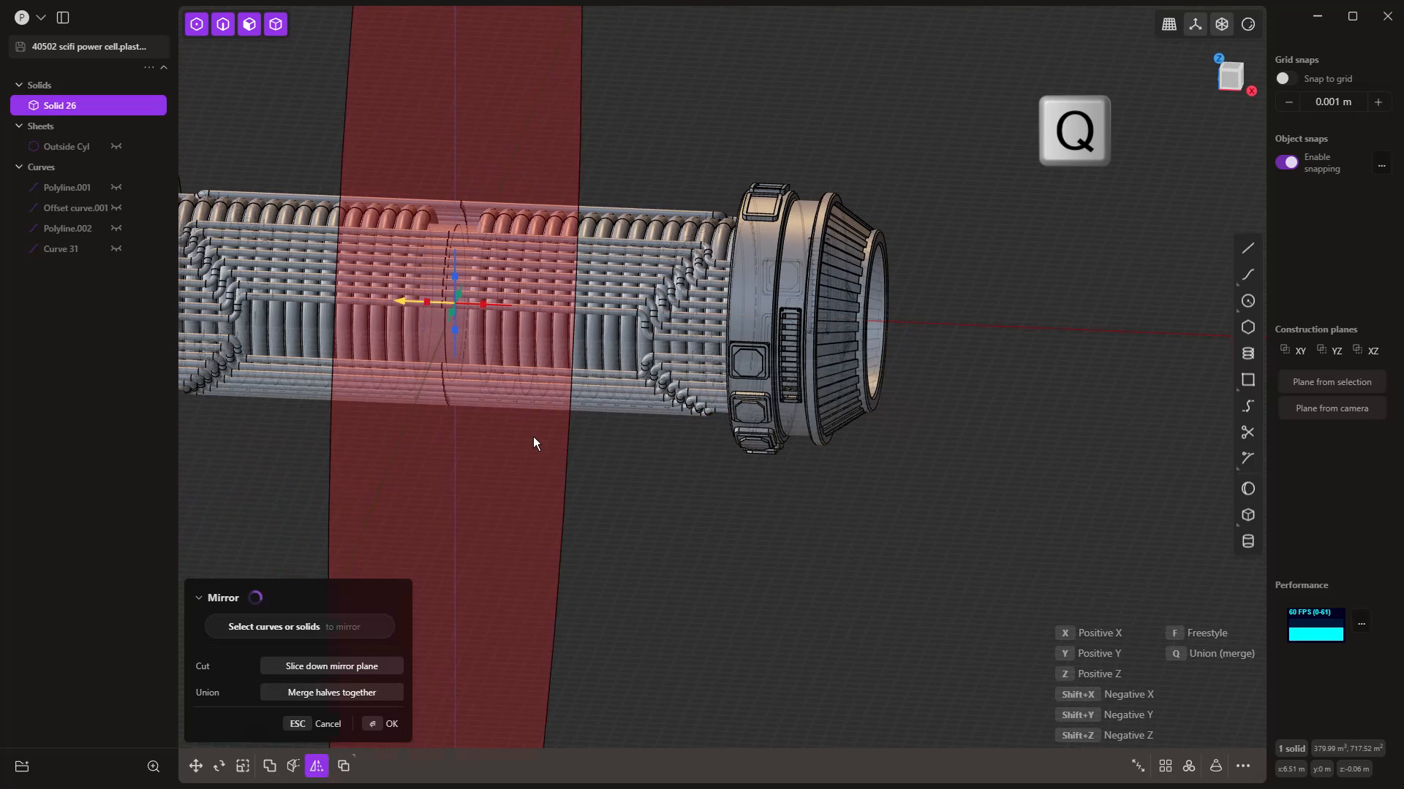
pyautogui.rightClick(725, 476)
pyautogui.scroll(-5, 725, 476)
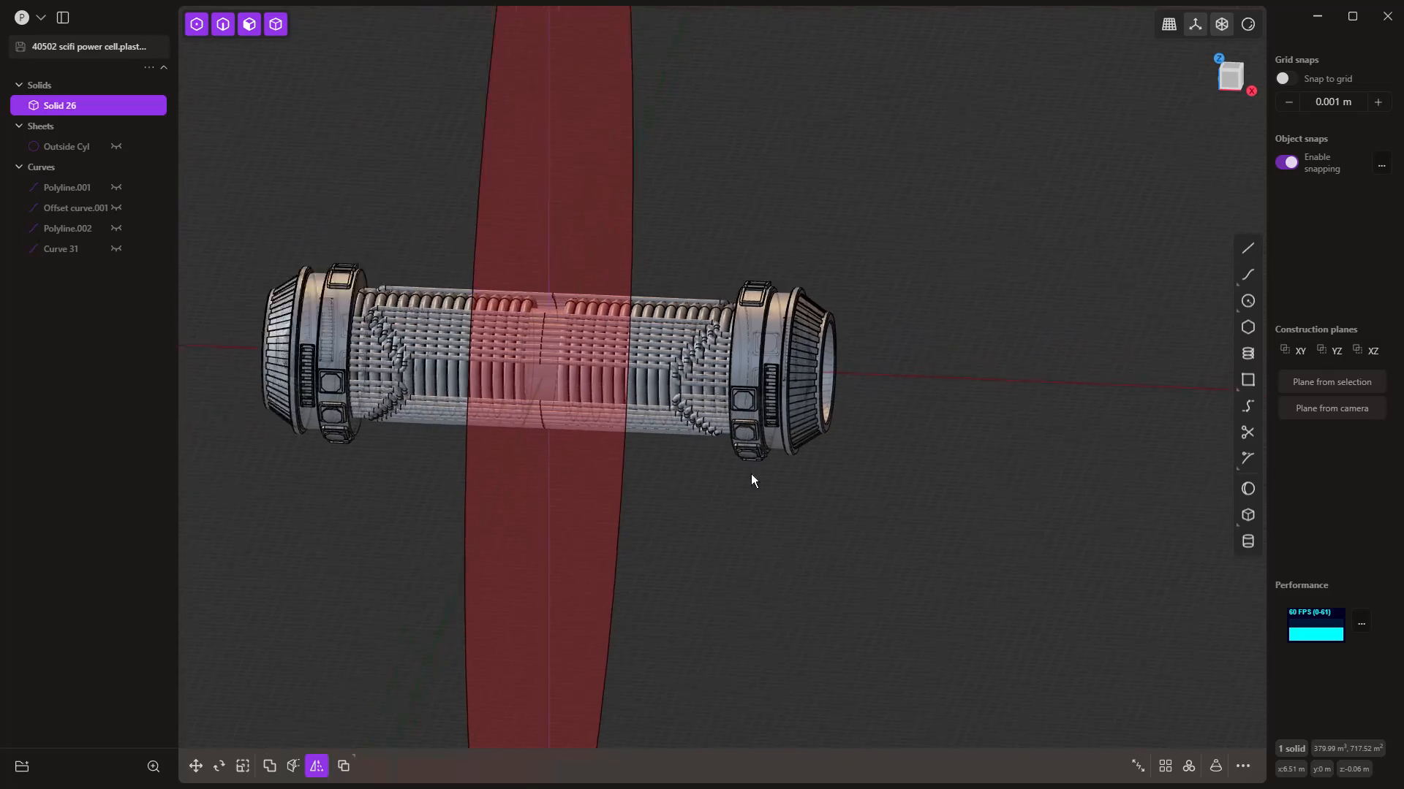
pyautogui.moveTo(784, 543); pyautogui.dragTo(636, 485, button='middle')
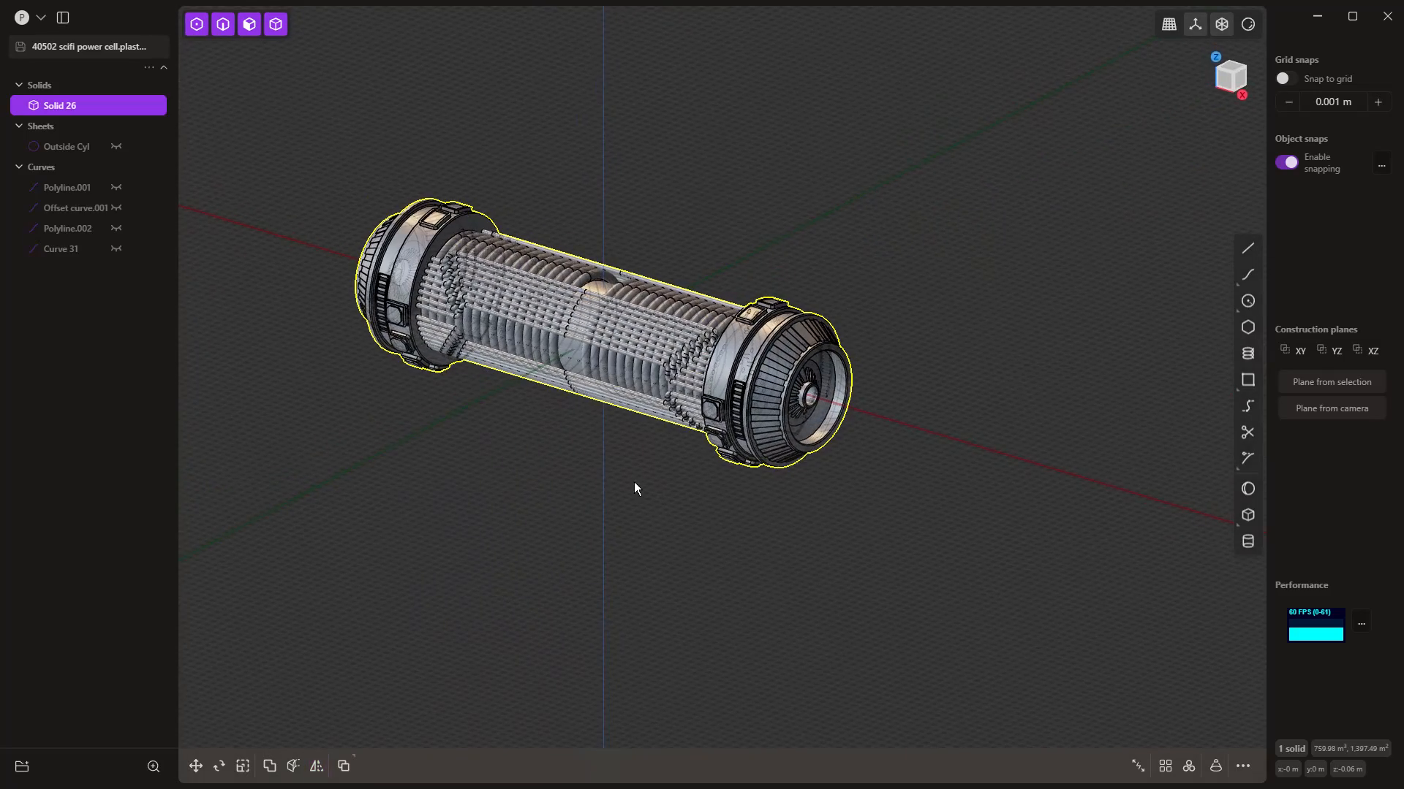
# Step: Show the Outside Cyl sheet around the middle of the power cell and select it
pyautogui.click(115, 146)
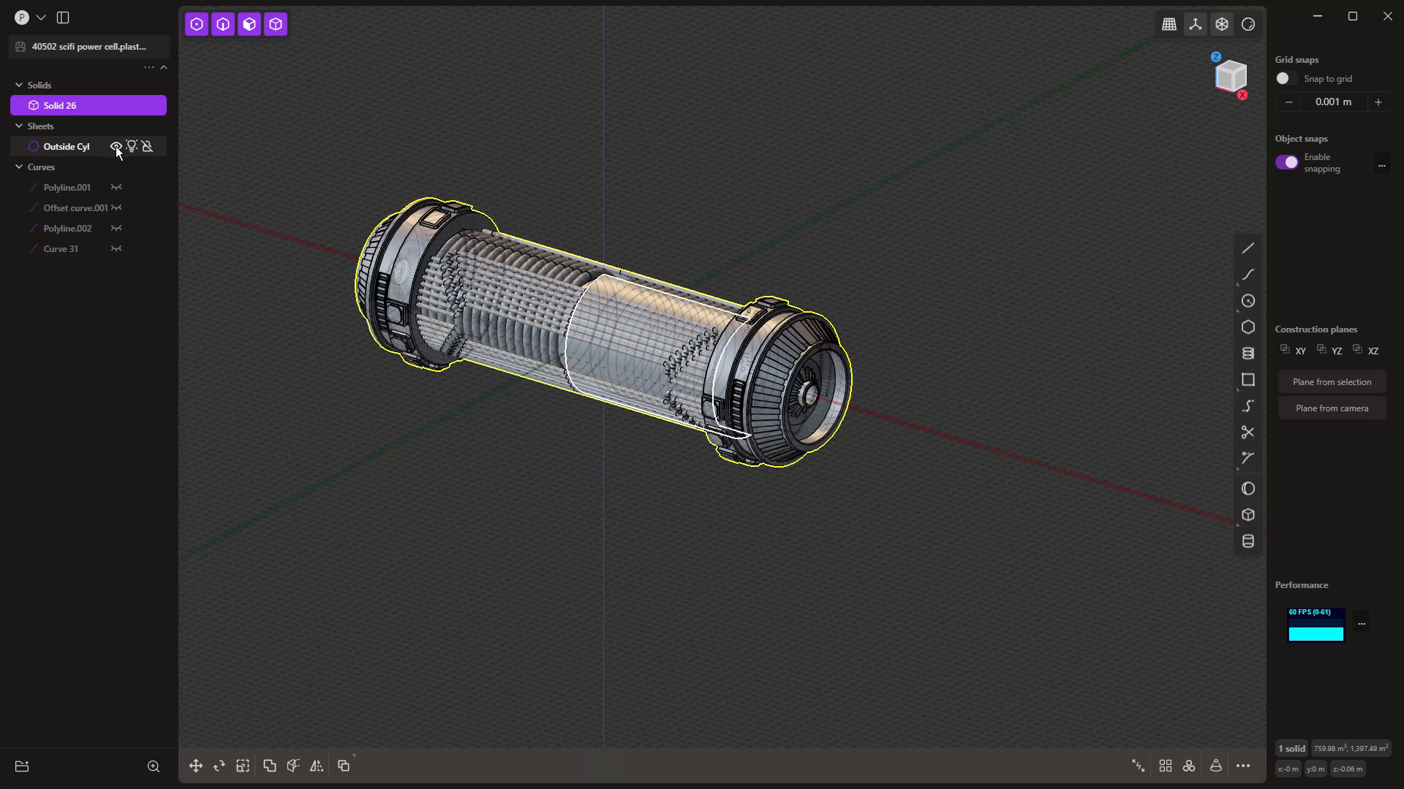
pyautogui.scroll(3, 620, 344)
pyautogui.scroll(2, 607, 293)
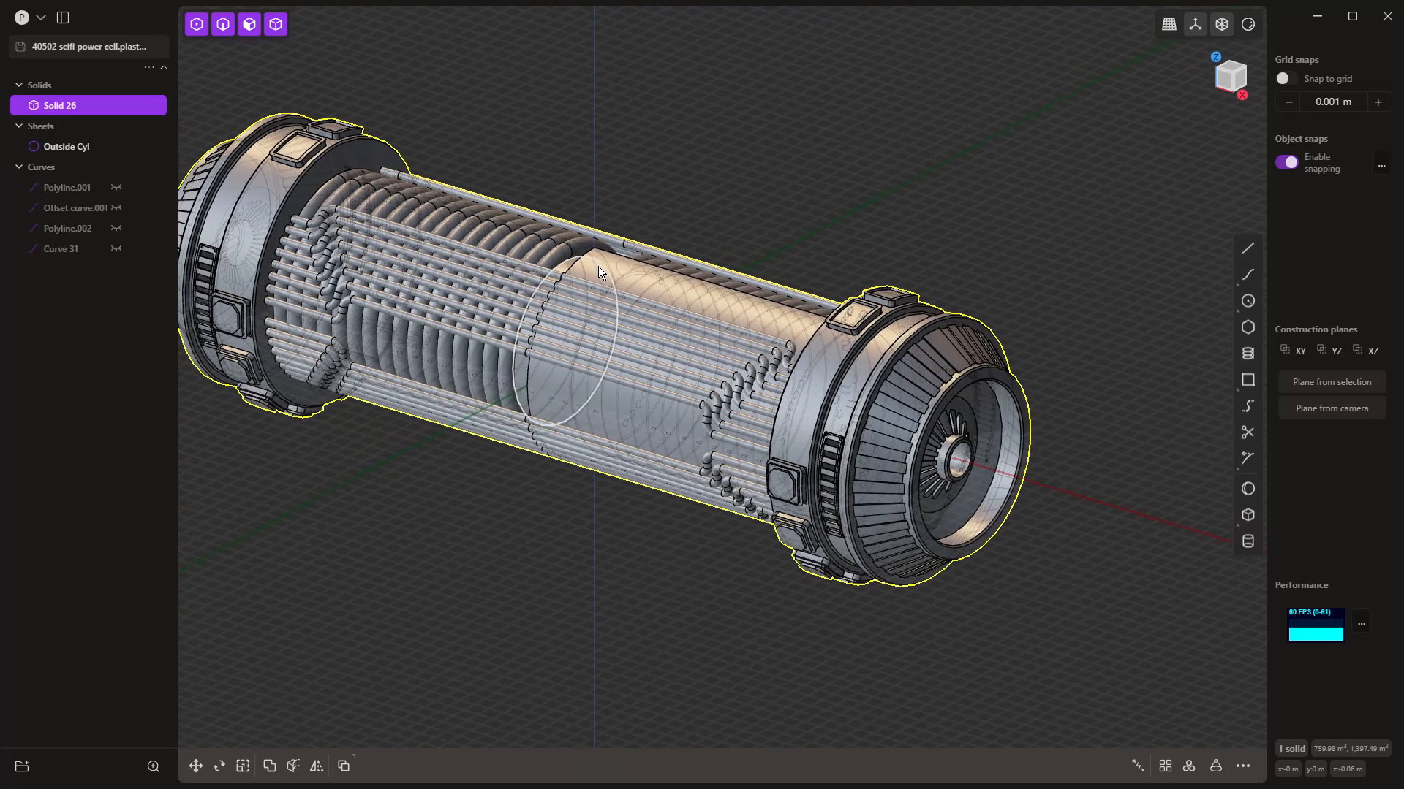
pyautogui.click(660, 121)
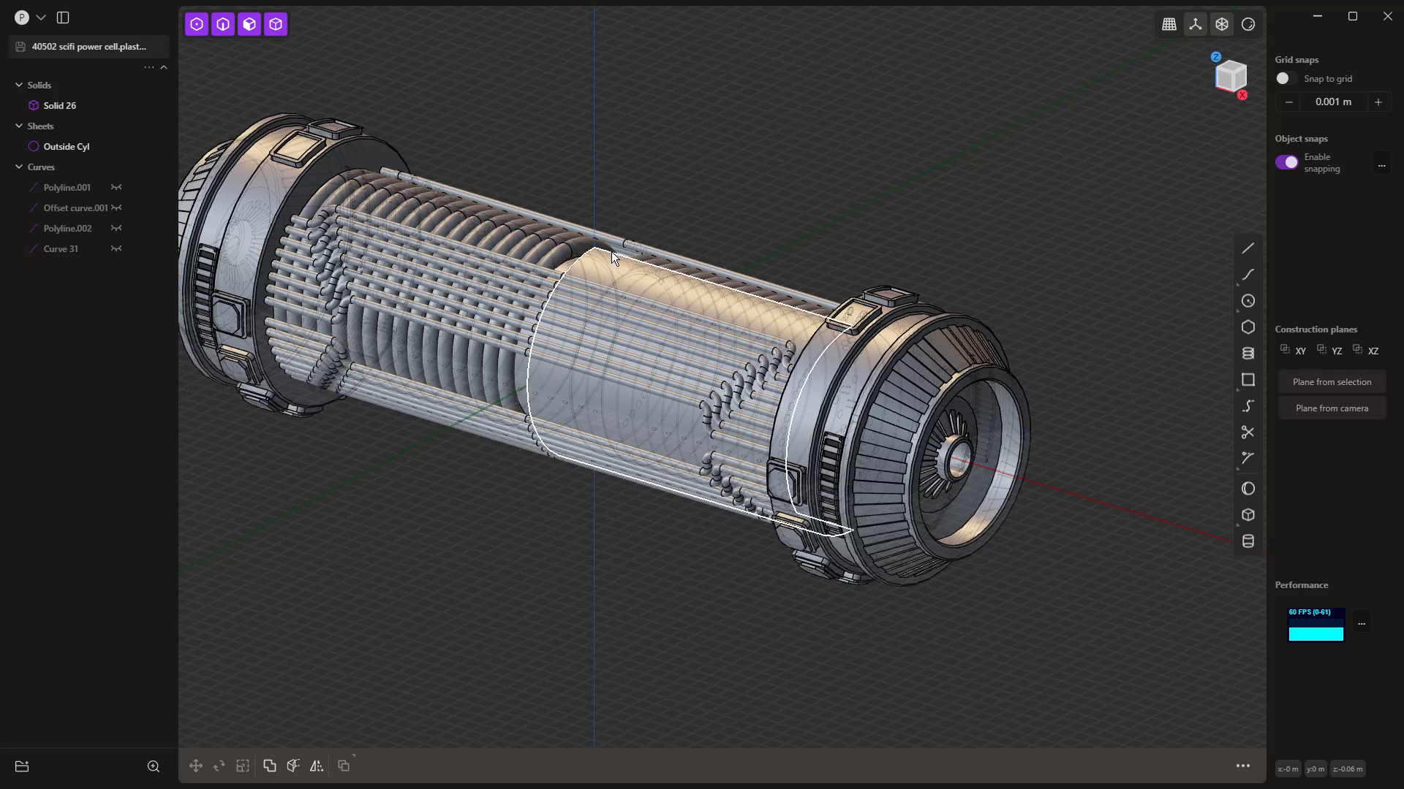
pyautogui.moveTo(612, 271); pyautogui.dragTo(557, 357, button='middle')
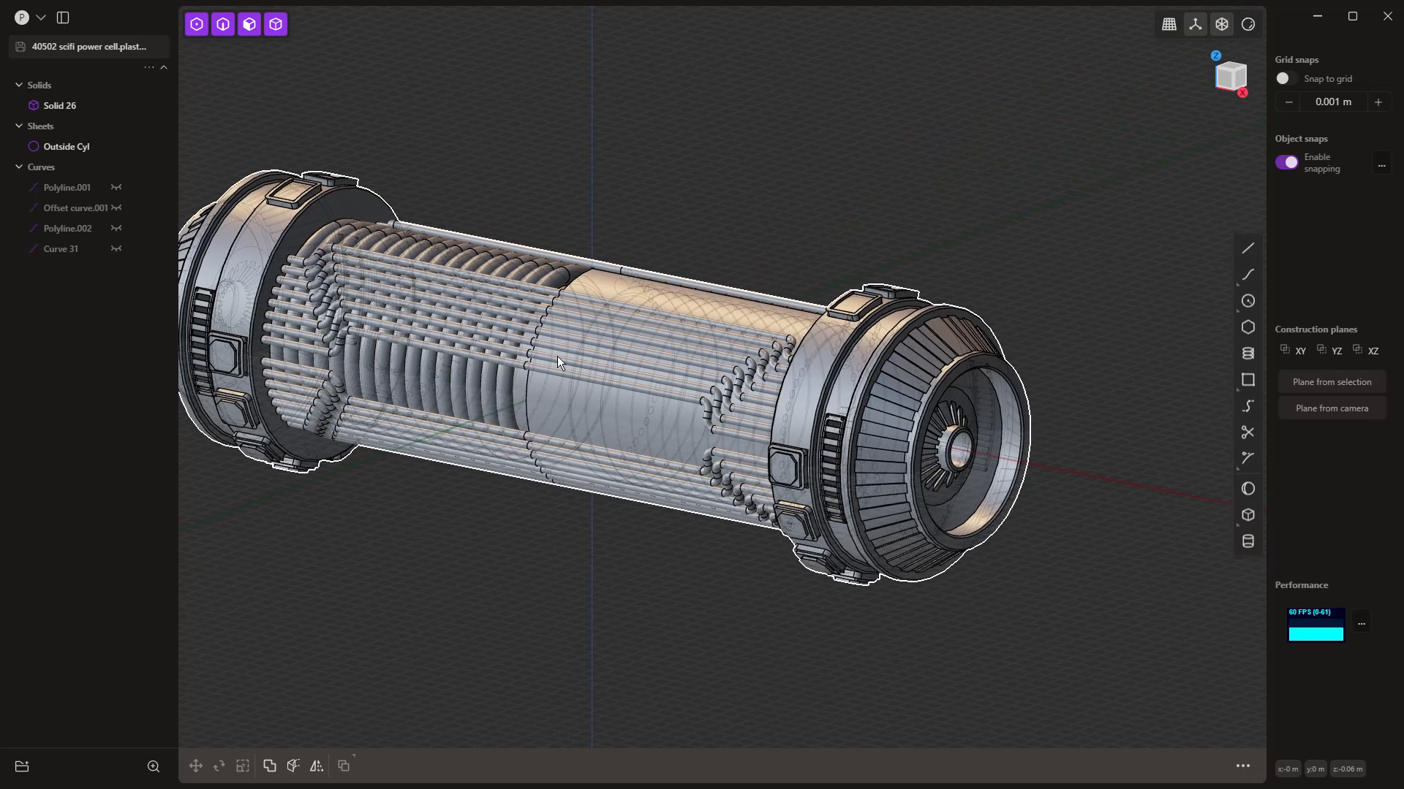
pyautogui.click(556, 392)
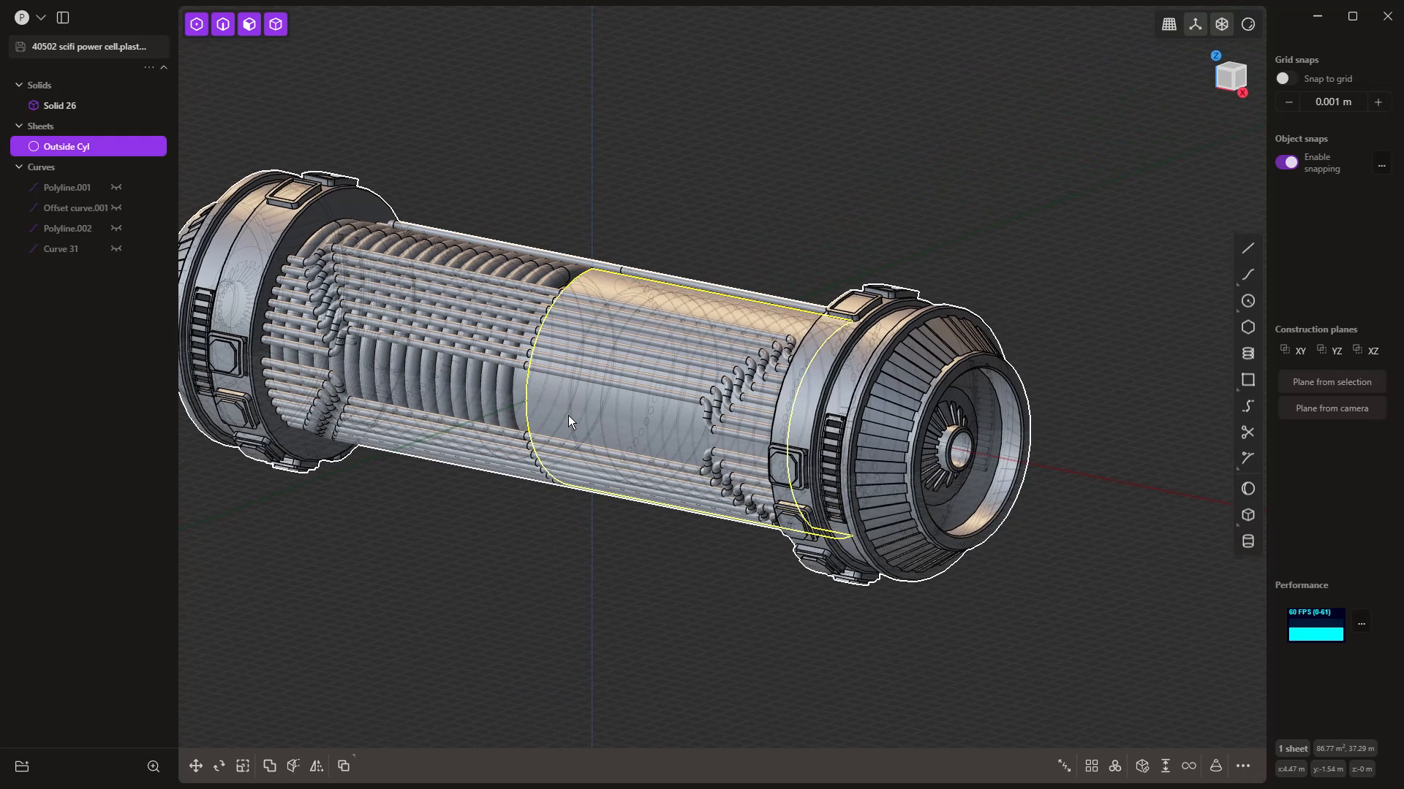
# Step: Hide the solid body, offset the Outside Cyl face outward by about 0.315 m, and show the solid again
pyautogui.click(552, 402)
pyautogui.moveTo(557, 409); pyautogui.dragTo(551, 415, button='middle')
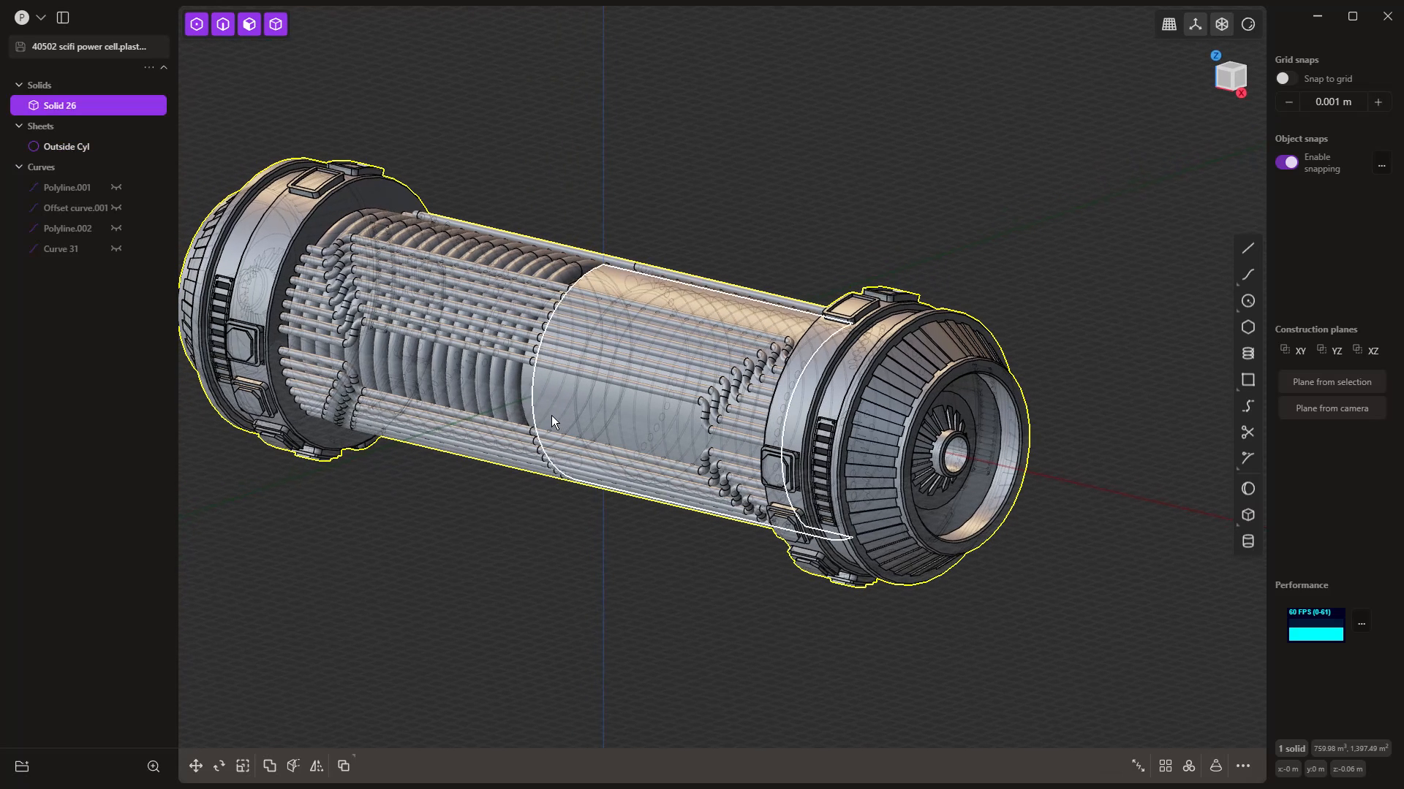
pyautogui.click(117, 106)
pyautogui.click(594, 414)
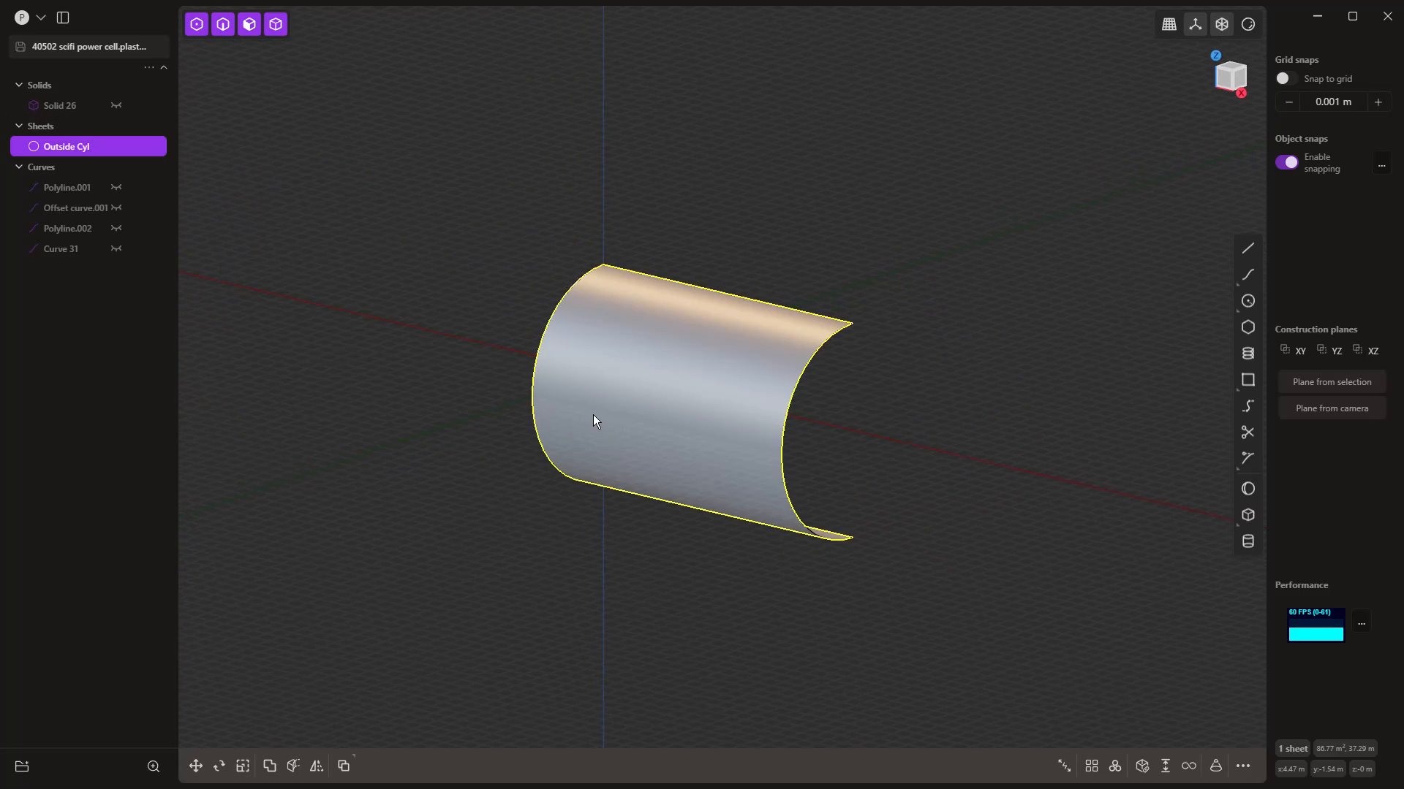
pyautogui.click(594, 412)
pyautogui.press('o')
pyautogui.moveTo(559, 427); pyautogui.dragTo(546, 427)
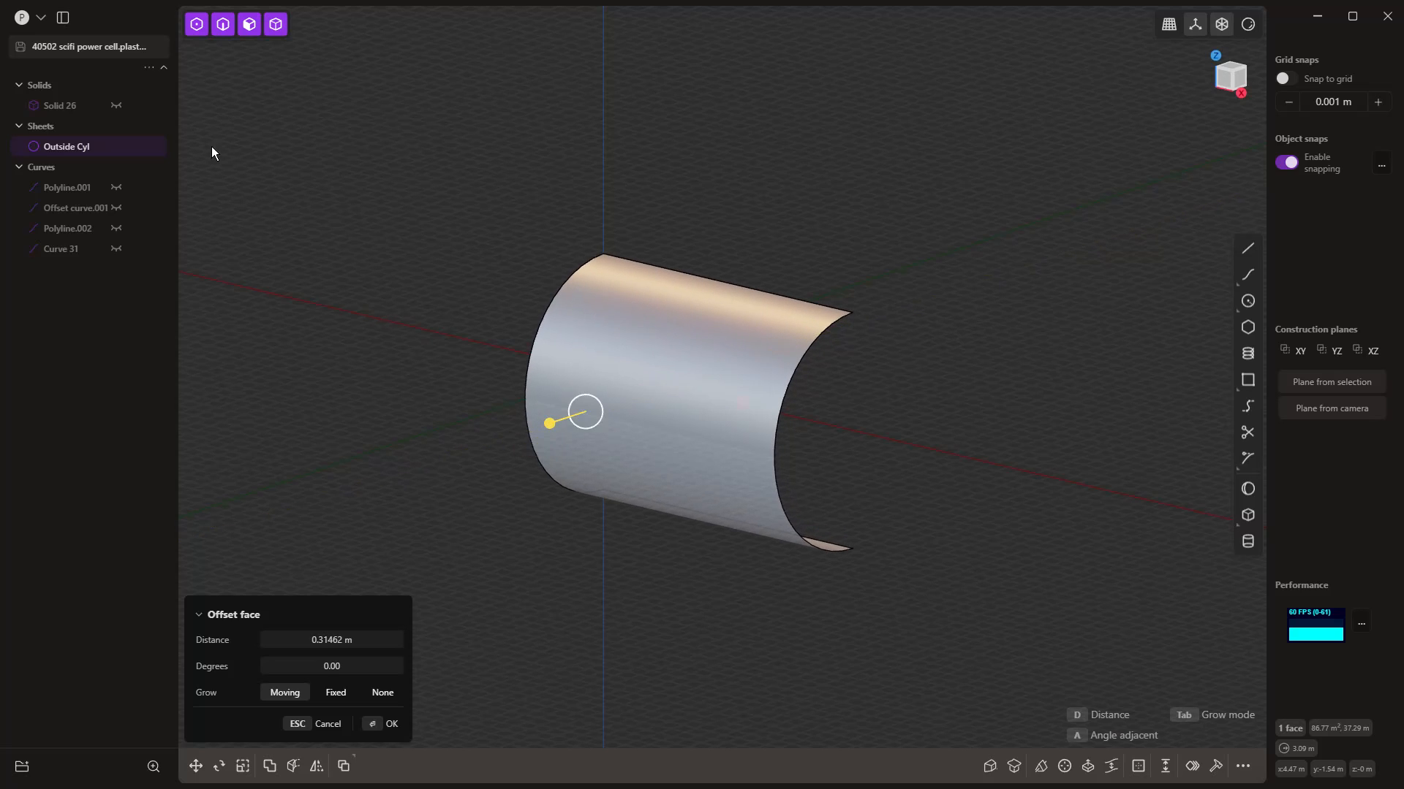
pyautogui.press('Return')
pyautogui.click(117, 106)
pyautogui.press('Escape')
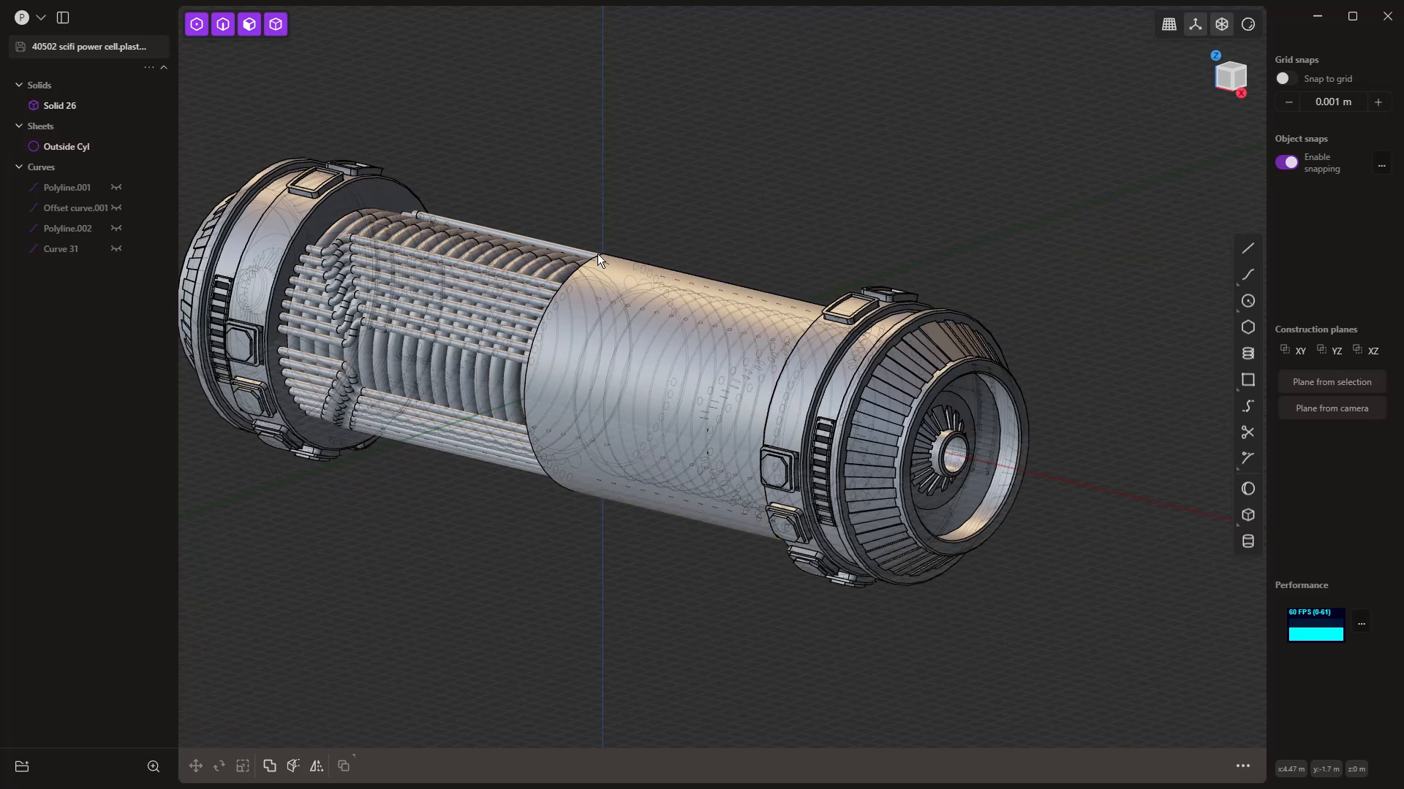
# Step: Switch to the front view and hide the solid body, leaving only the Outside Cyl sheet shown
pyautogui.moveTo(598, 253); pyautogui.dragTo(774, 247, button='middle')
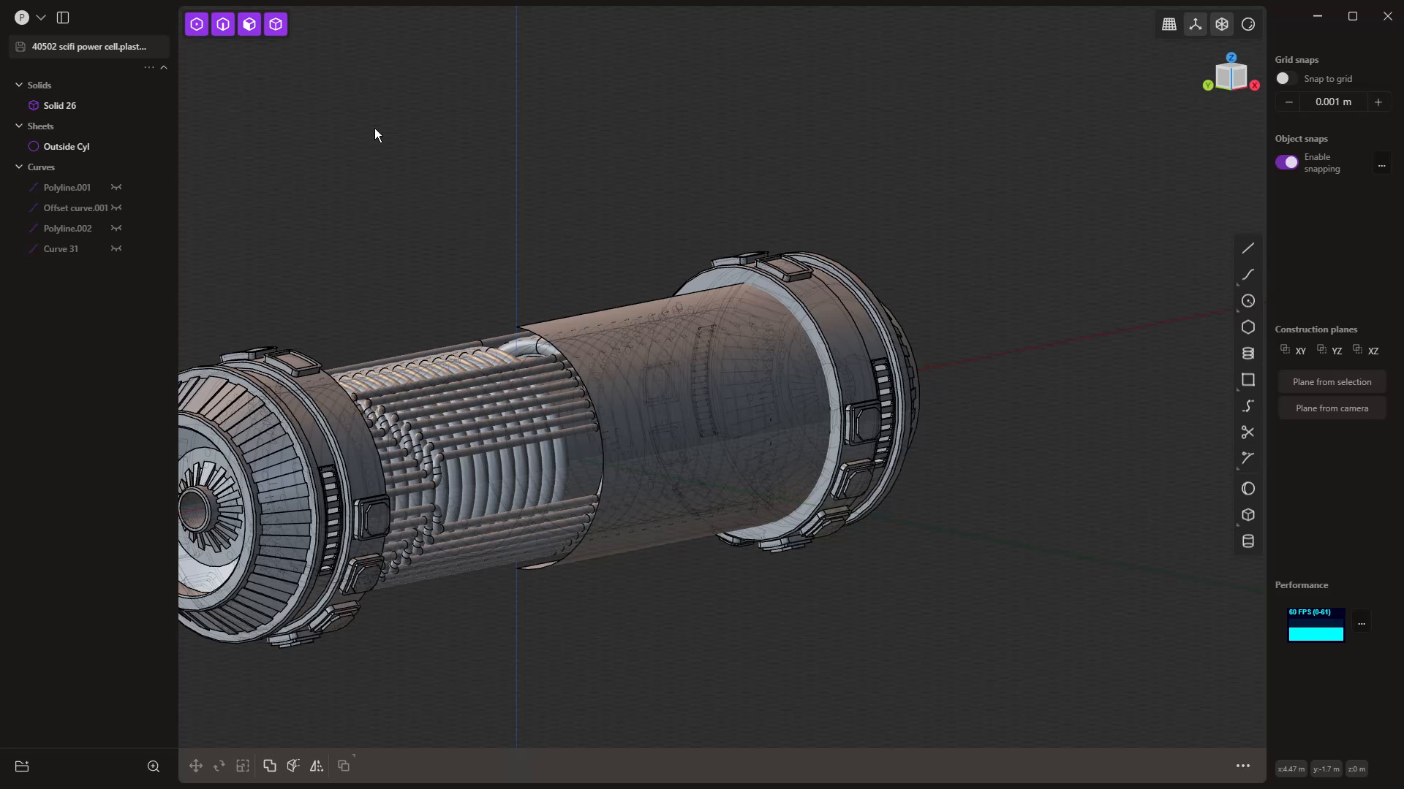
pyautogui.moveTo(592, 169); pyautogui.dragTo(798, 587, button='middle')
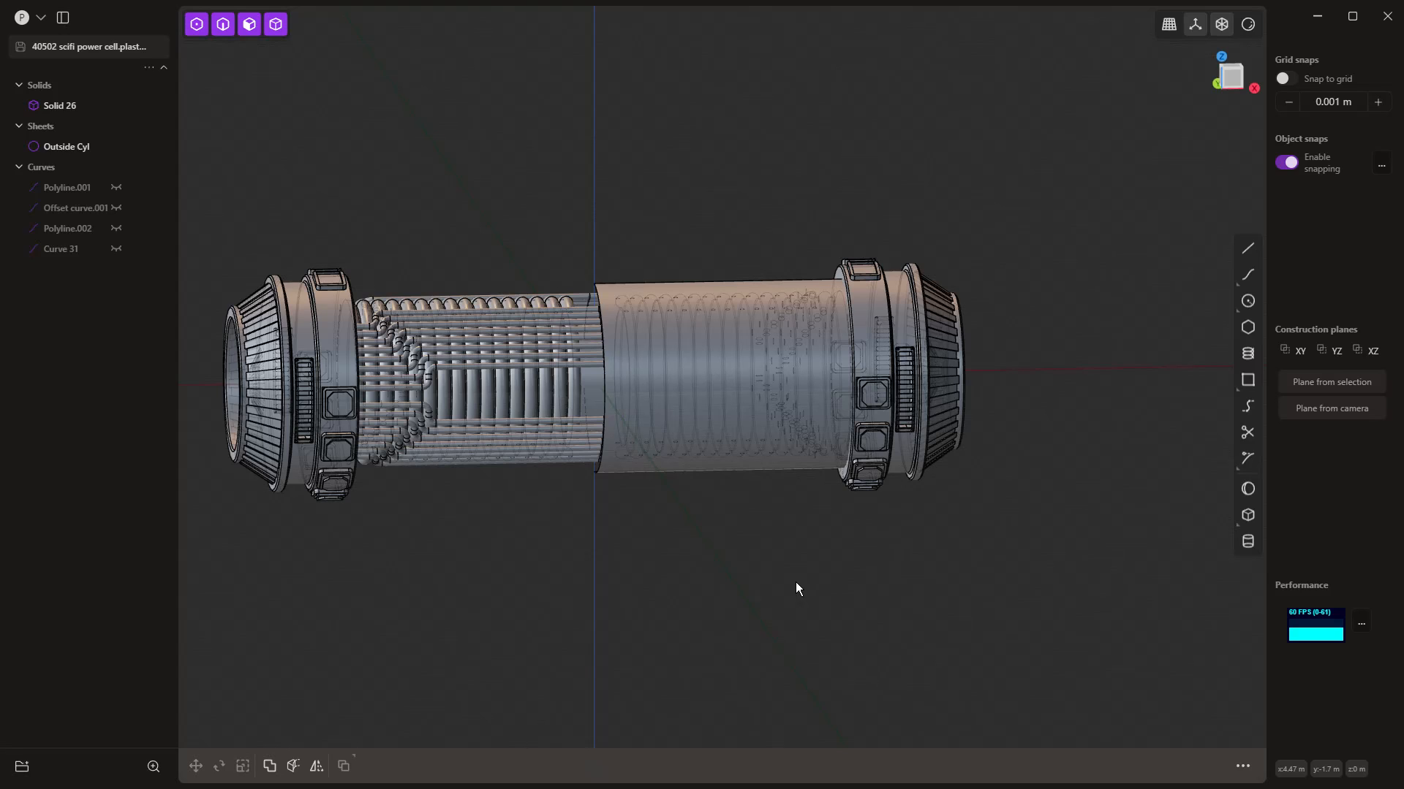
pyautogui.press('KP_1')
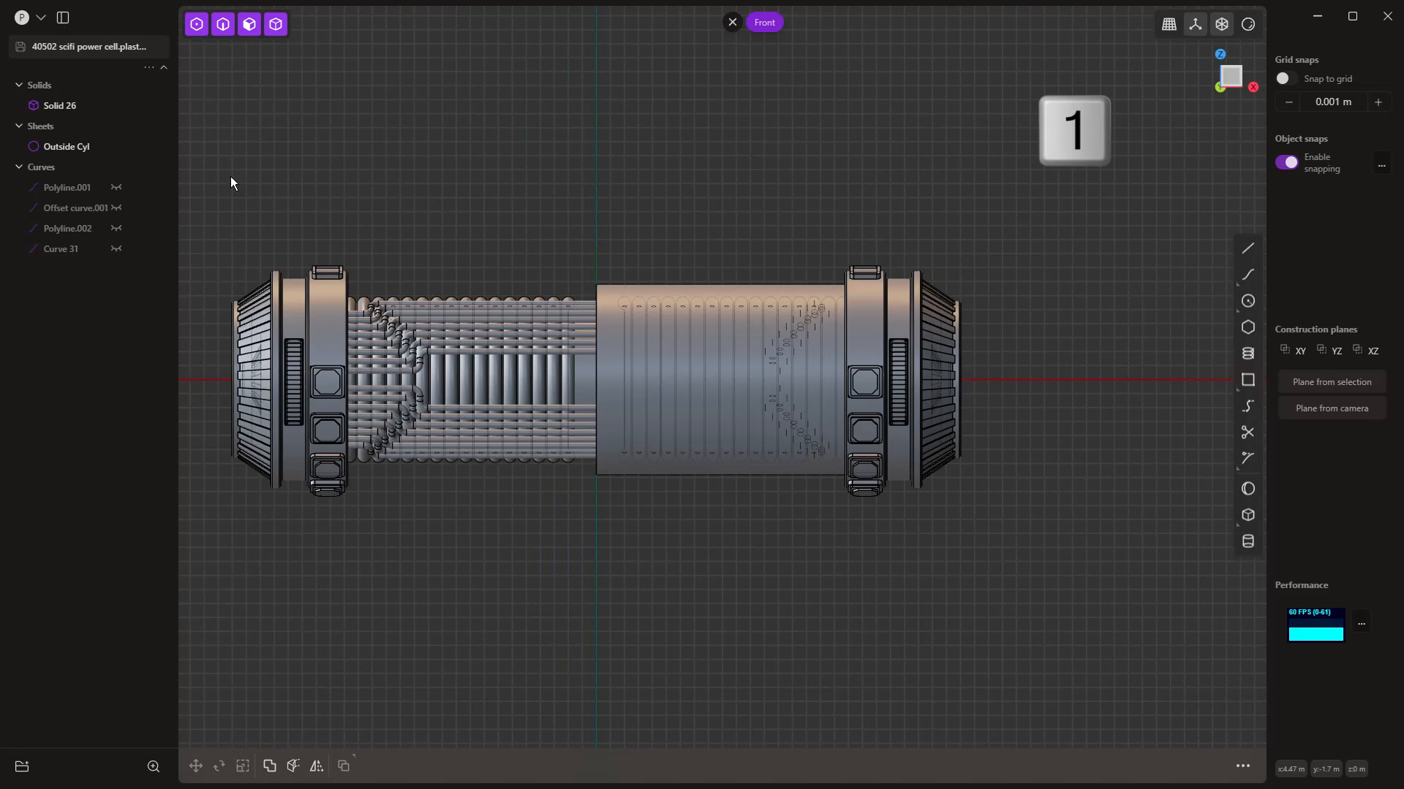
pyautogui.click(117, 106)
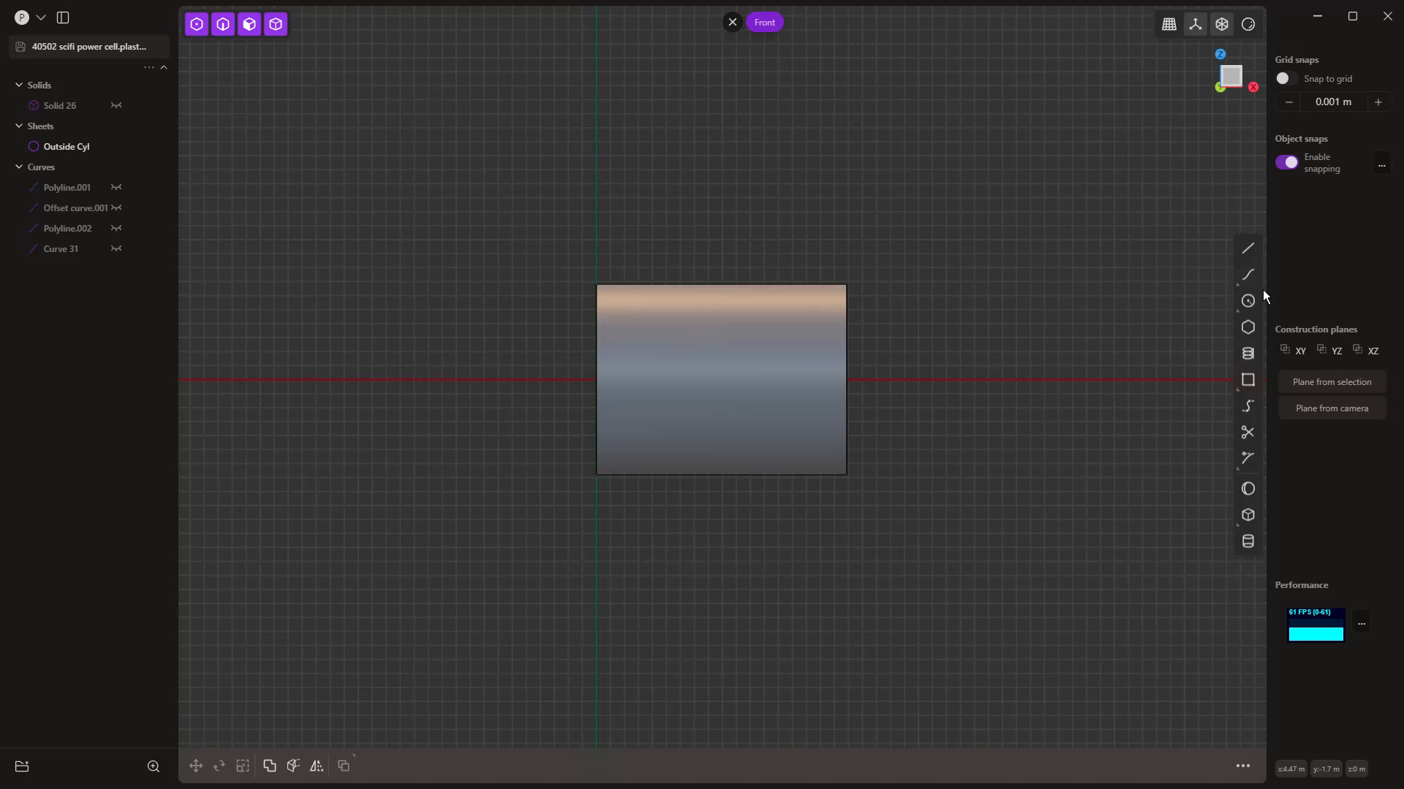
# Step: Knife-cut the sheet with a stepped polyline from its inner edge, with a first run about 2.1 m long and an end about 1.8 m high
pyautogui.click(1248, 248)
pyautogui.scroll(3, 650, 332)
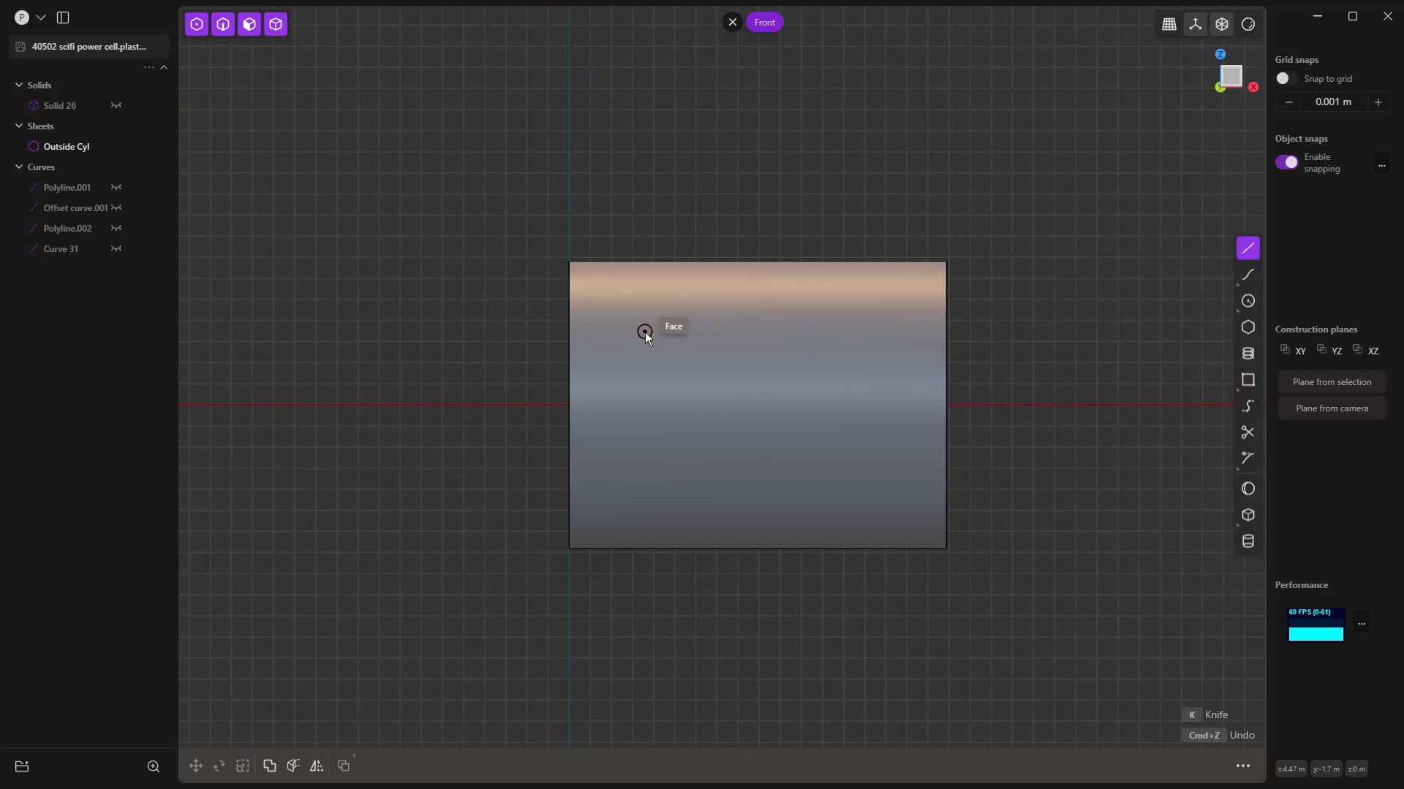
pyautogui.press('k')
pyautogui.click(571, 347)
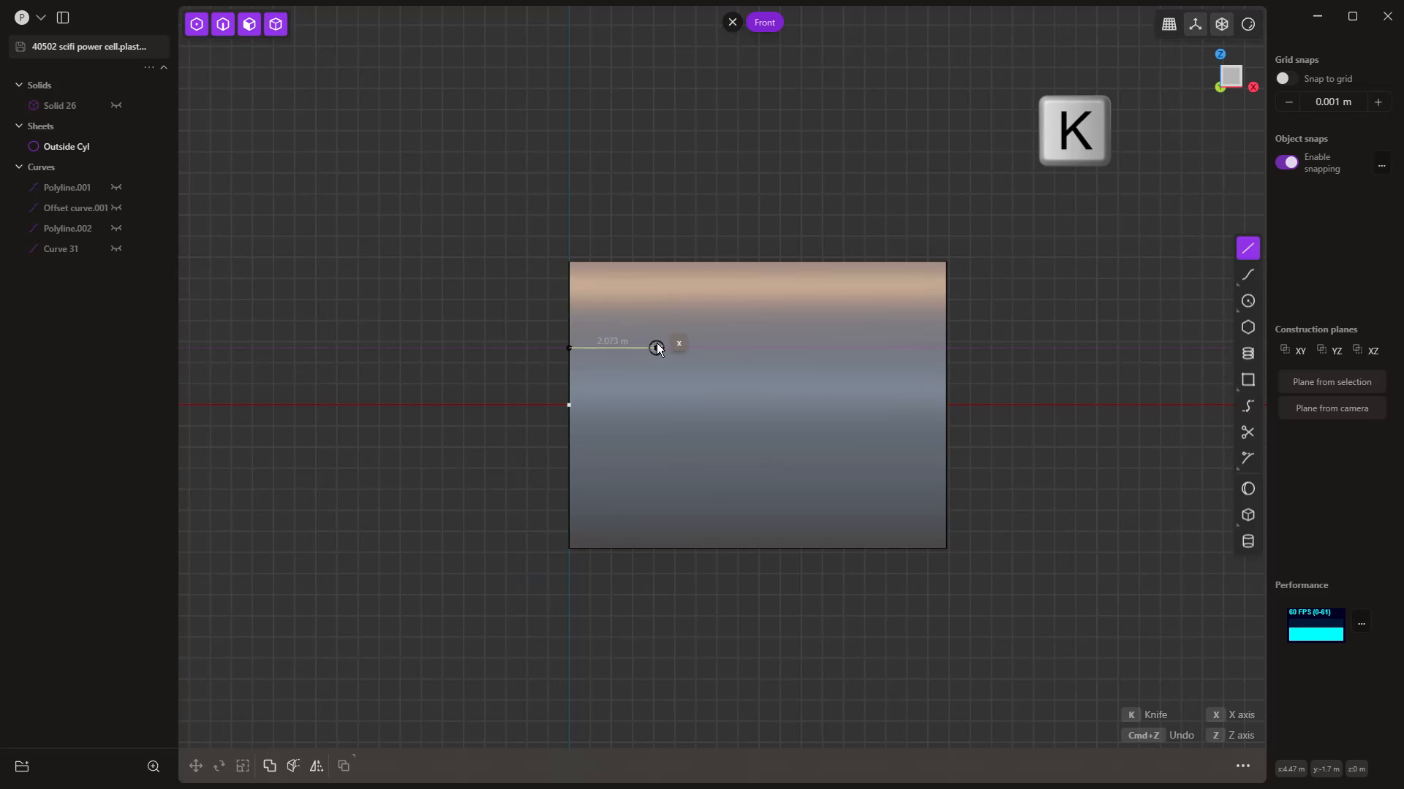
pyautogui.click(656, 348)
pyautogui.click(716, 386)
pyautogui.click(795, 386)
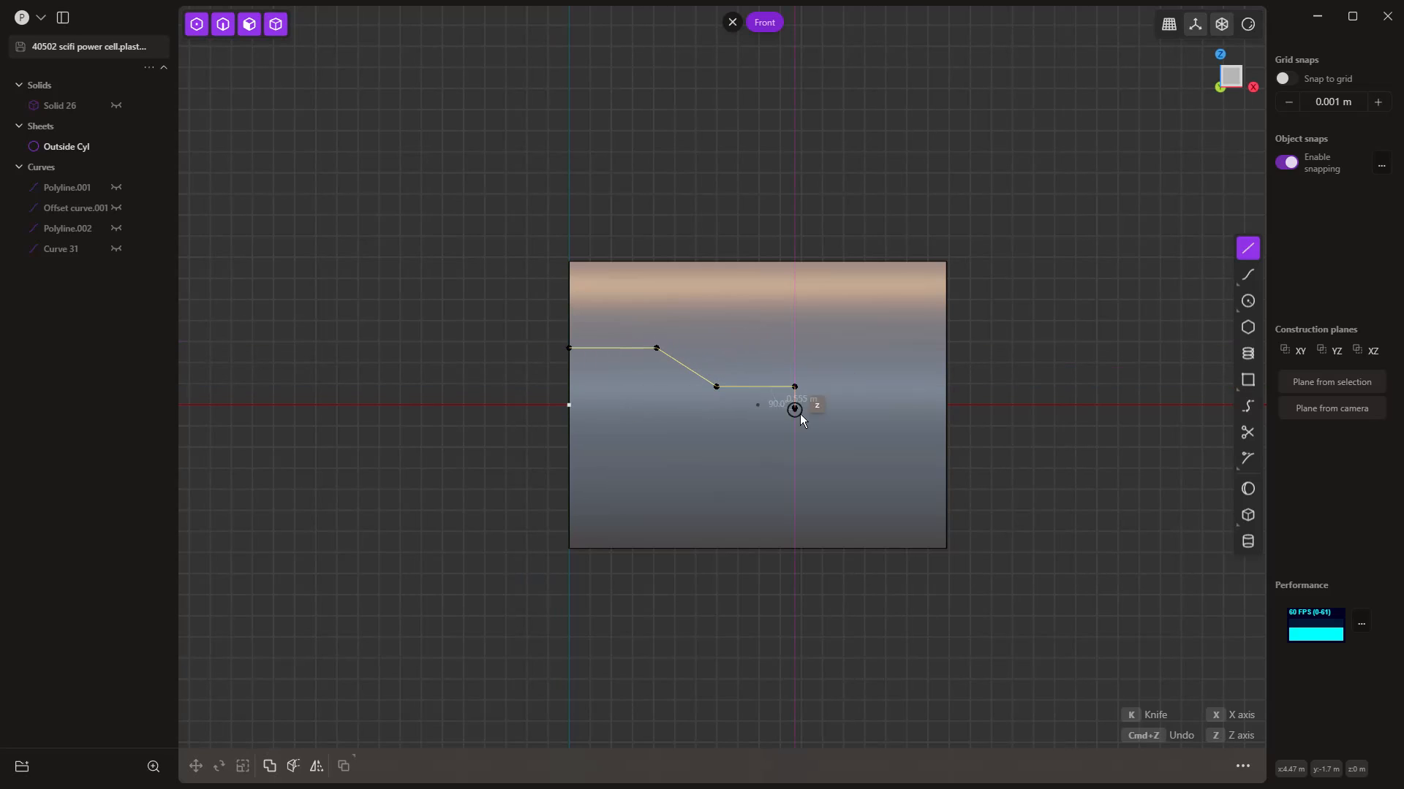
pyautogui.click(795, 461)
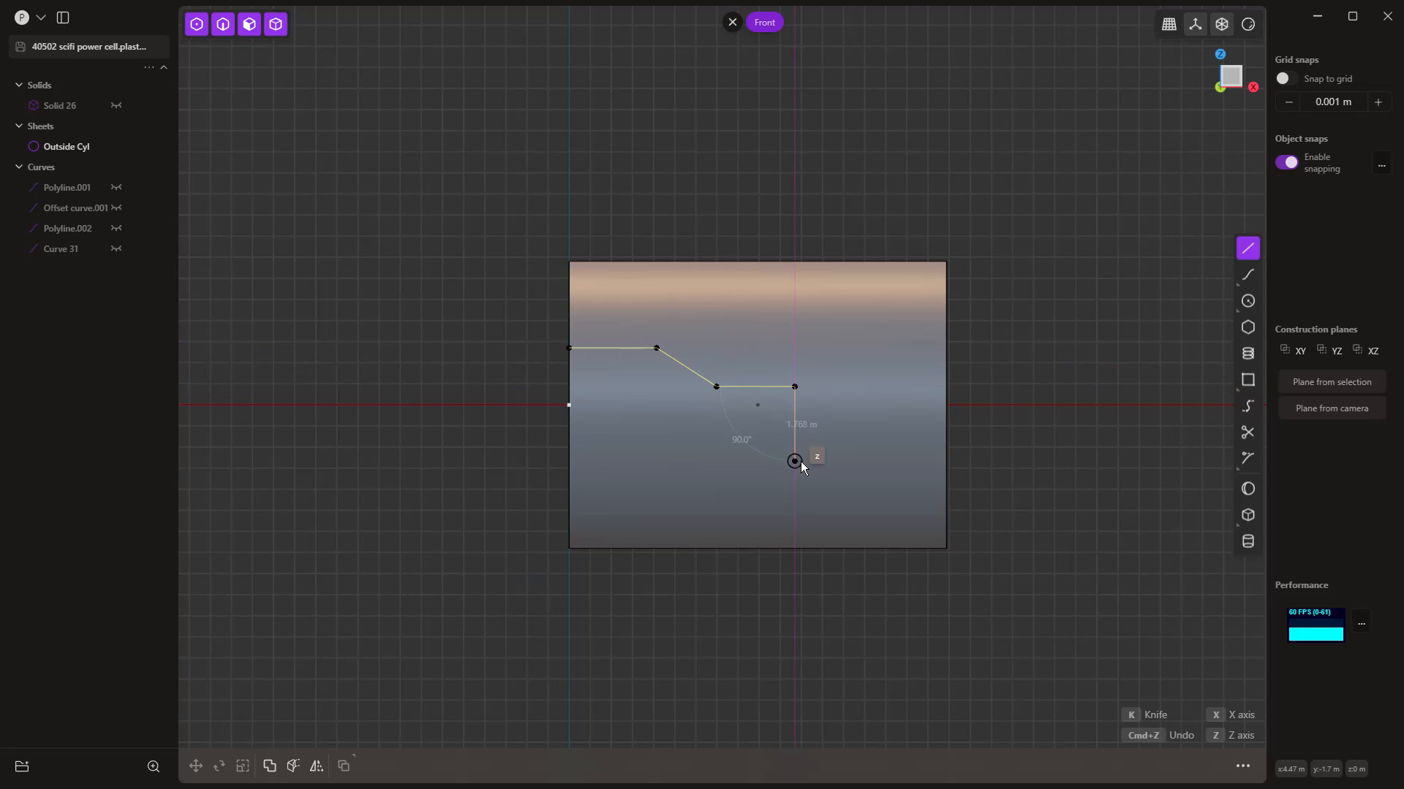
pyautogui.click(715, 462)
pyautogui.click(656, 428)
pyautogui.click(578, 426)
pyautogui.press('k')
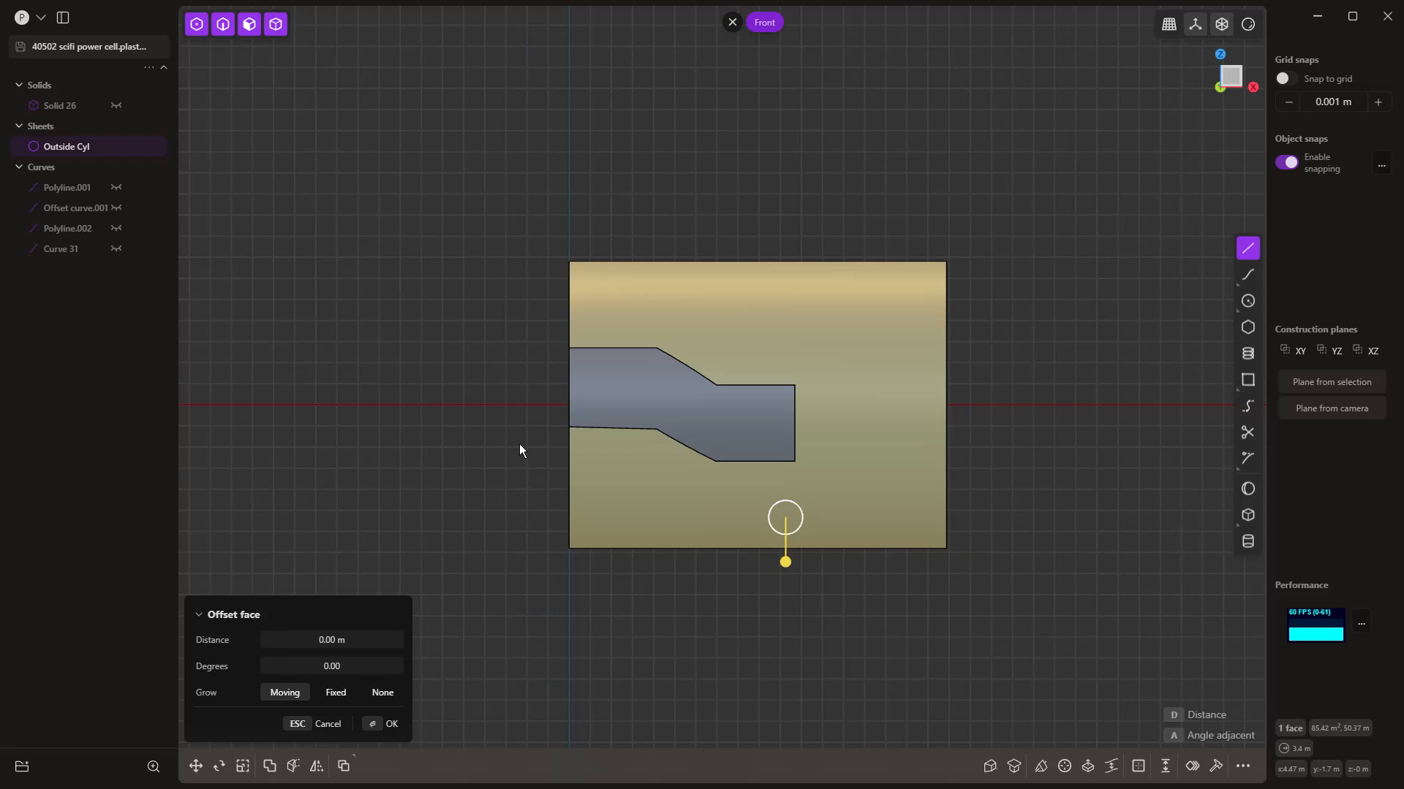
# Step: Unjoin the stepped cut region from the Outside Cyl sheet and delete it to leave an open window
pyautogui.click(518, 446)
pyautogui.click(606, 366)
pyautogui.click(604, 371)
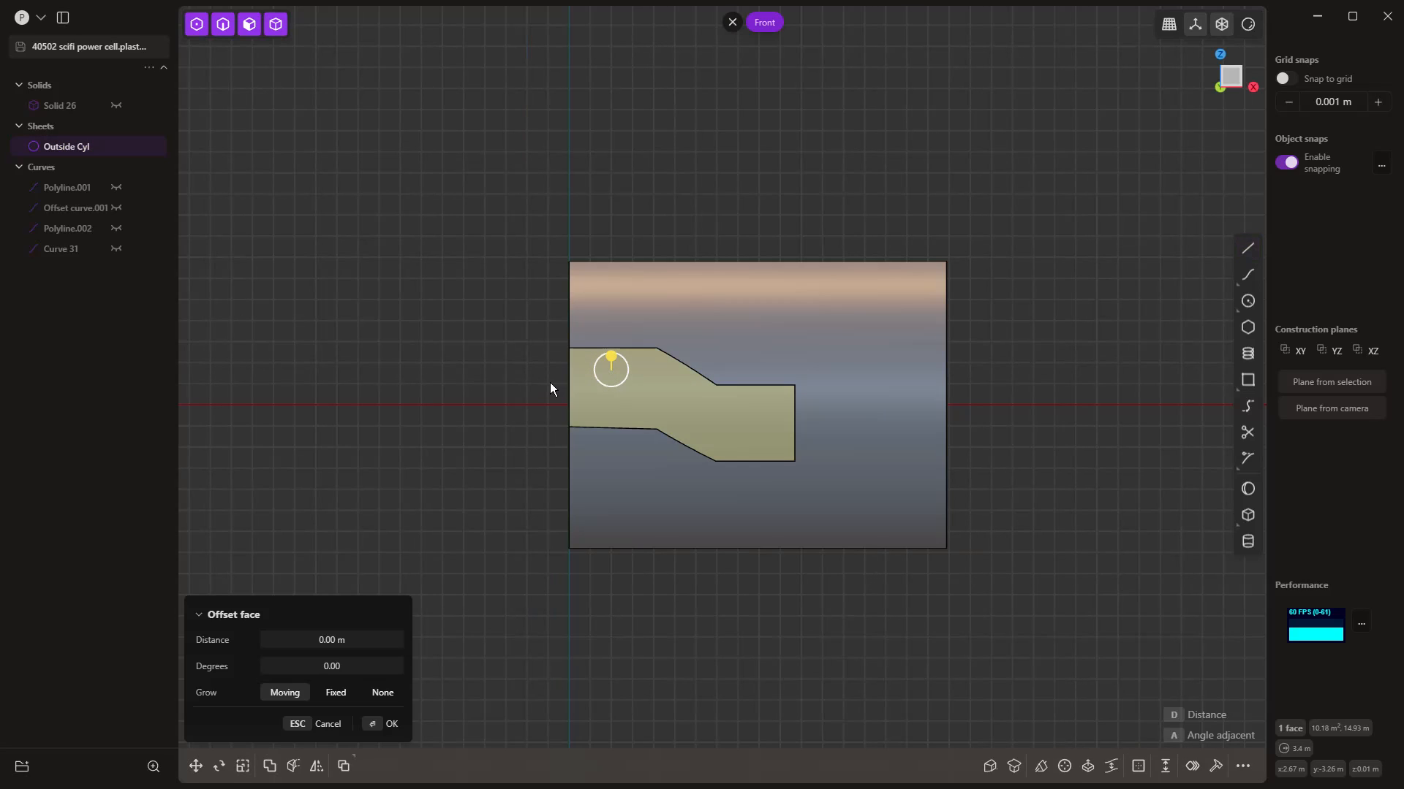
pyautogui.press('Escape')
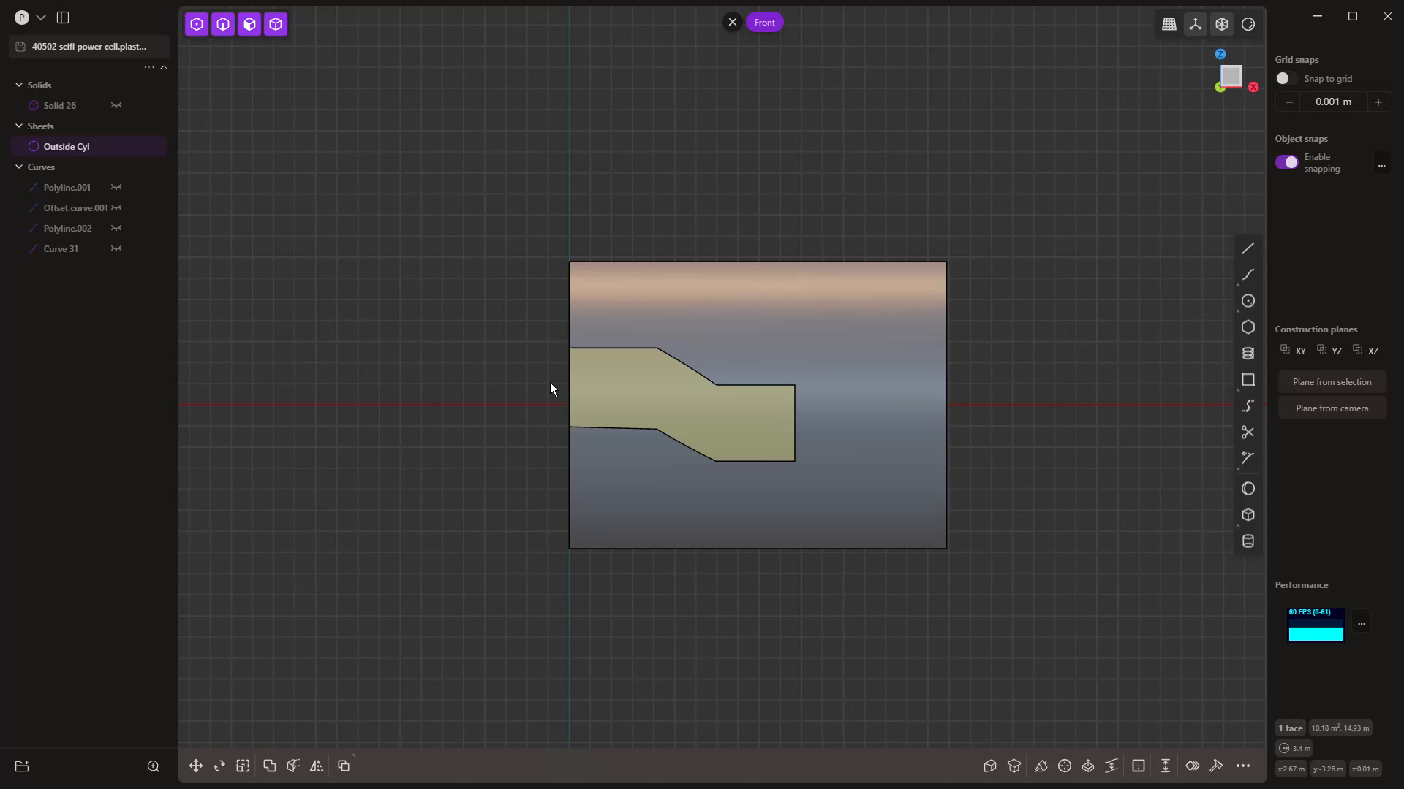
pyautogui.click(714, 276)
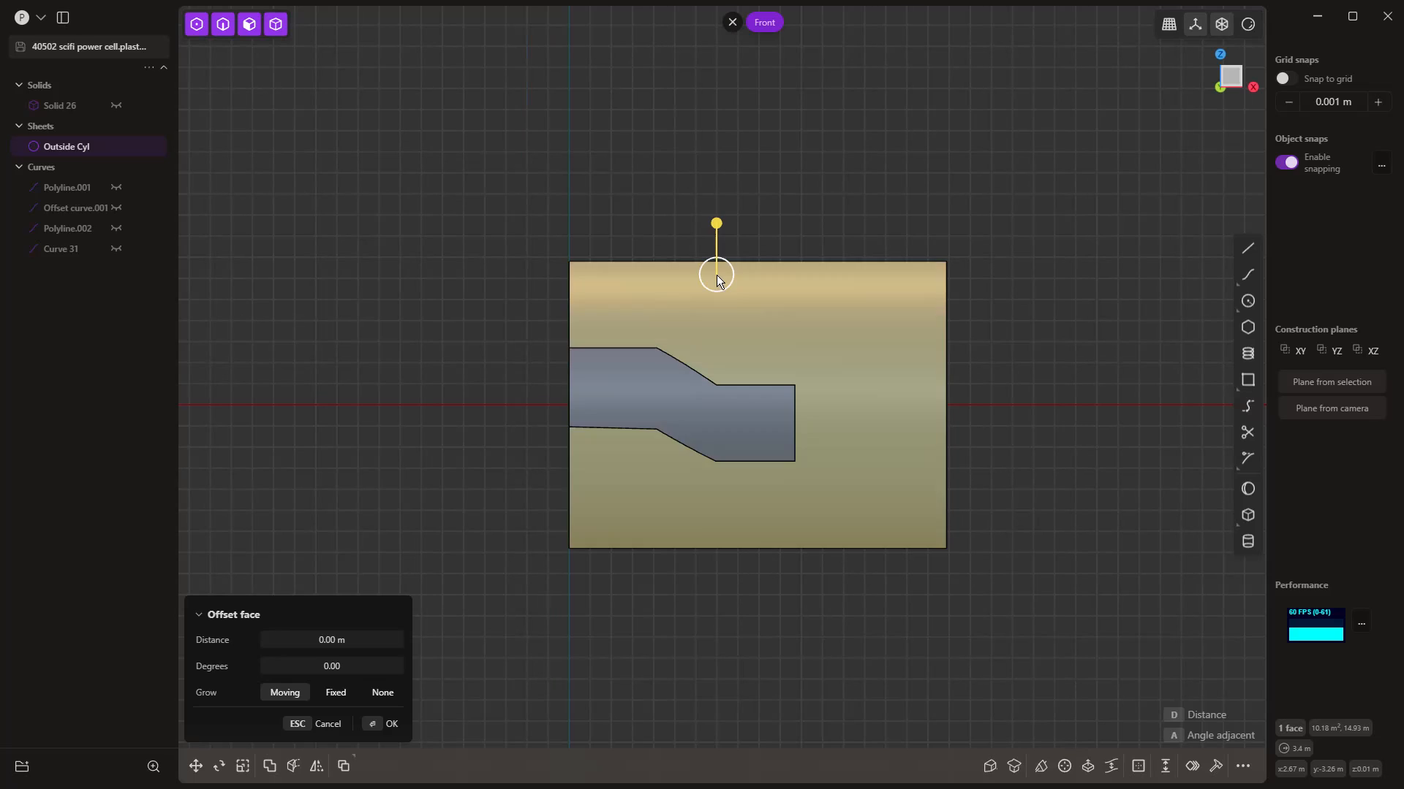
pyautogui.click(645, 371)
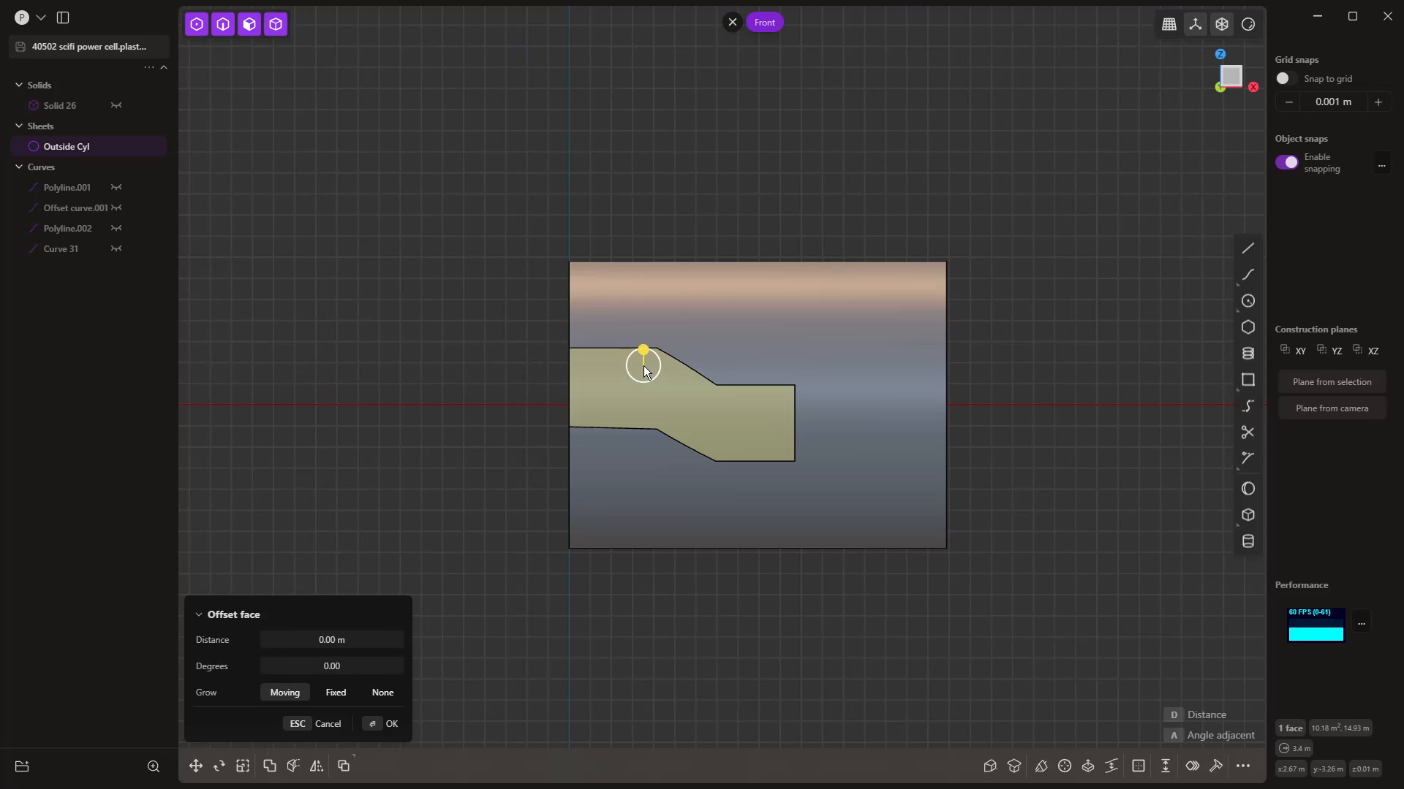
pyautogui.hotkey('alt', 'j')
pyautogui.click(626, 385)
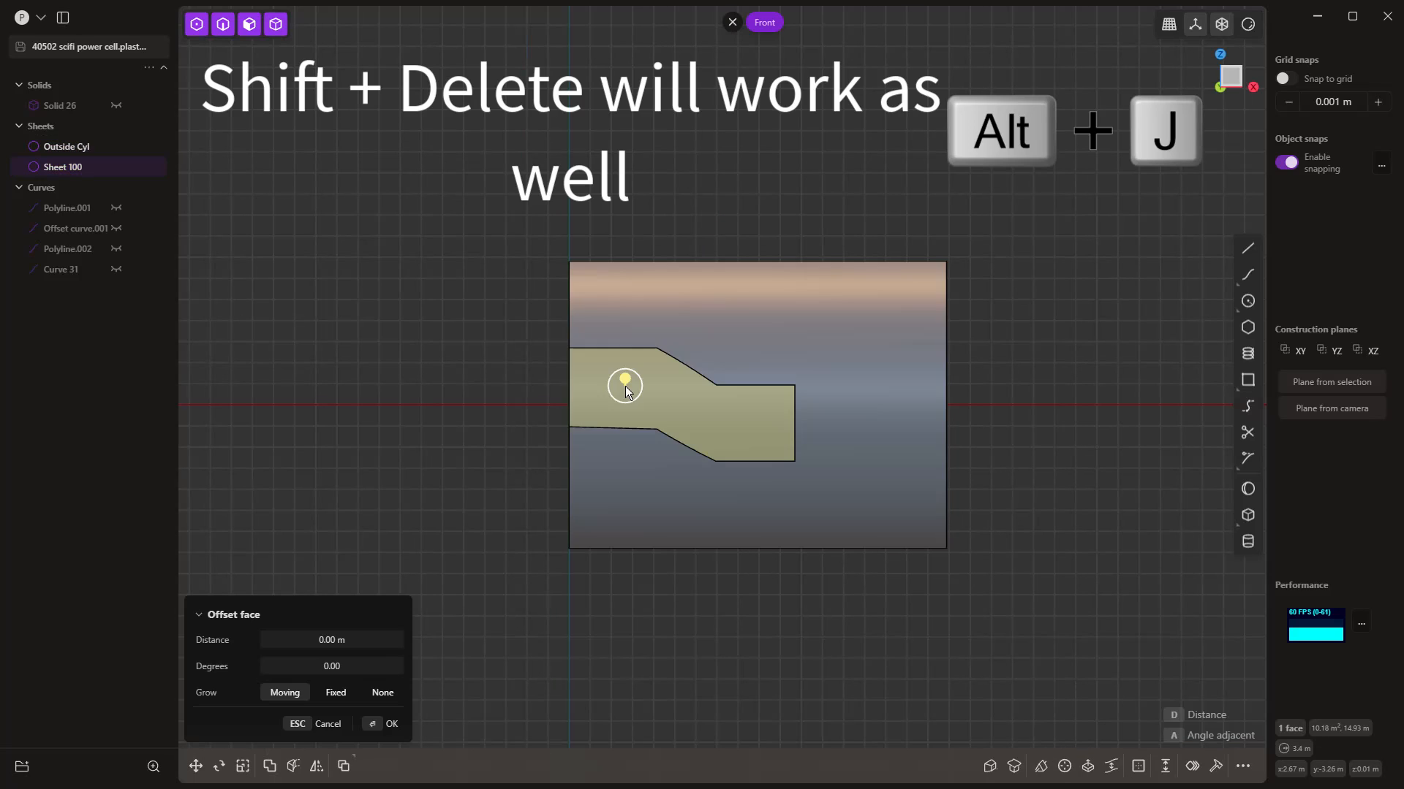
pyautogui.hotkey('shift', 'Delete')
pyautogui.moveTo(440, 395)
pyautogui.mouseDown(button='middle')
pyautogui.moveTo(629, 402)
pyautogui.moveTo(432, 395)
pyautogui.mouseUp(button='middle')
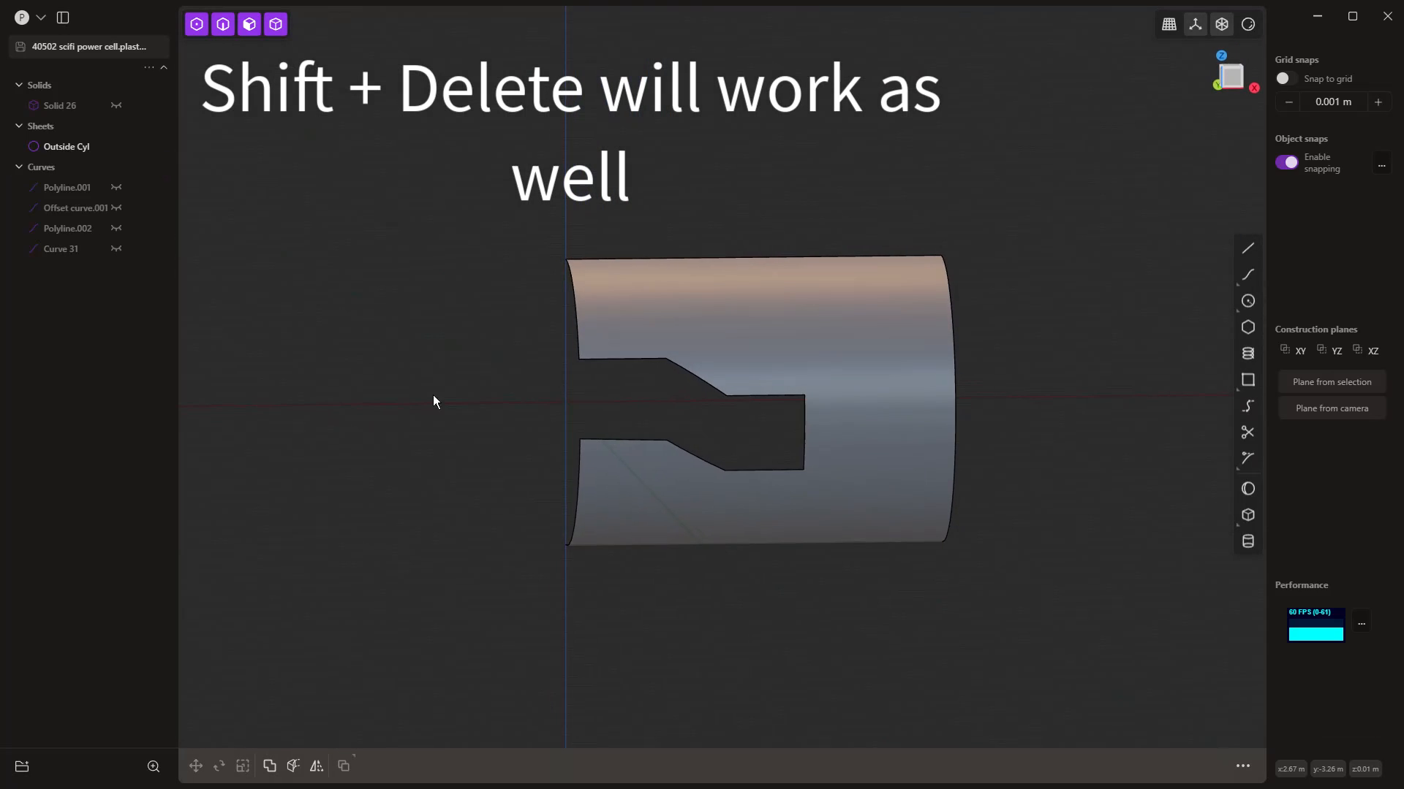
# Step: Show the solid body again and turn off the see-through display of hidden edges in the front view
pyautogui.click(115, 105)
pyautogui.moveTo(624, 239)
pyautogui.mouseDown(button='middle')
pyautogui.moveTo(598, 212)
pyautogui.moveTo(554, 214)
pyautogui.moveTo(608, 245)
pyautogui.mouseUp(button='middle')
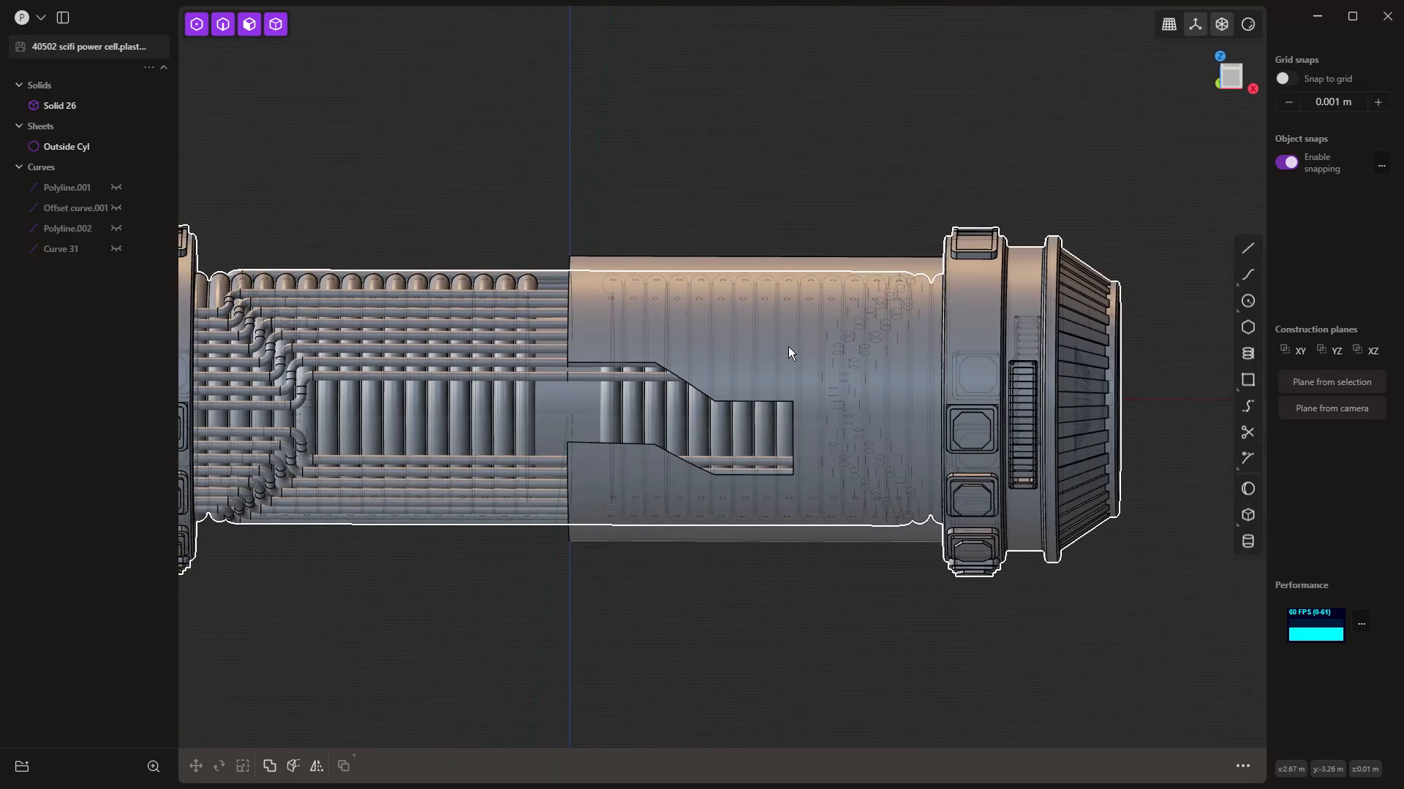
pyautogui.press('1')
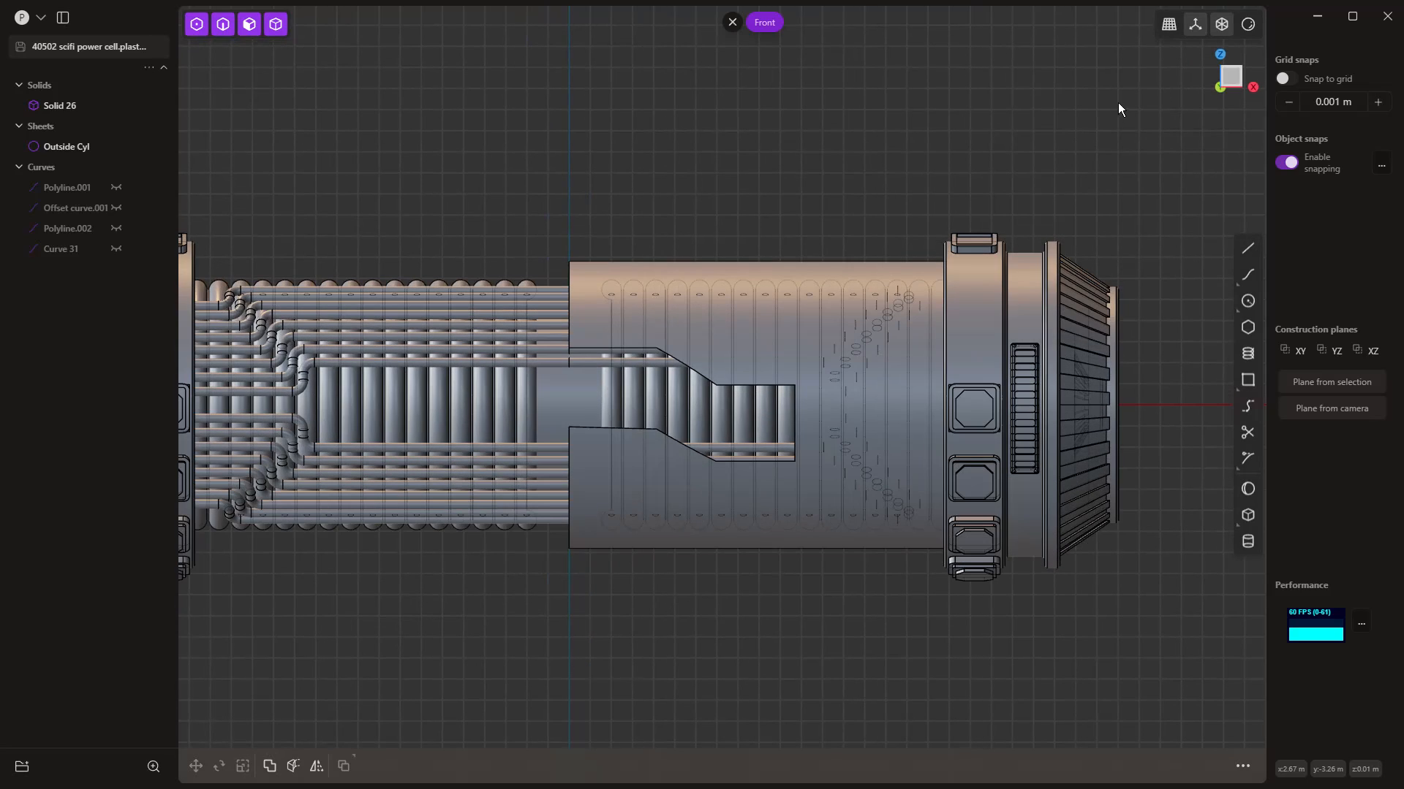
pyautogui.click(1231, 25)
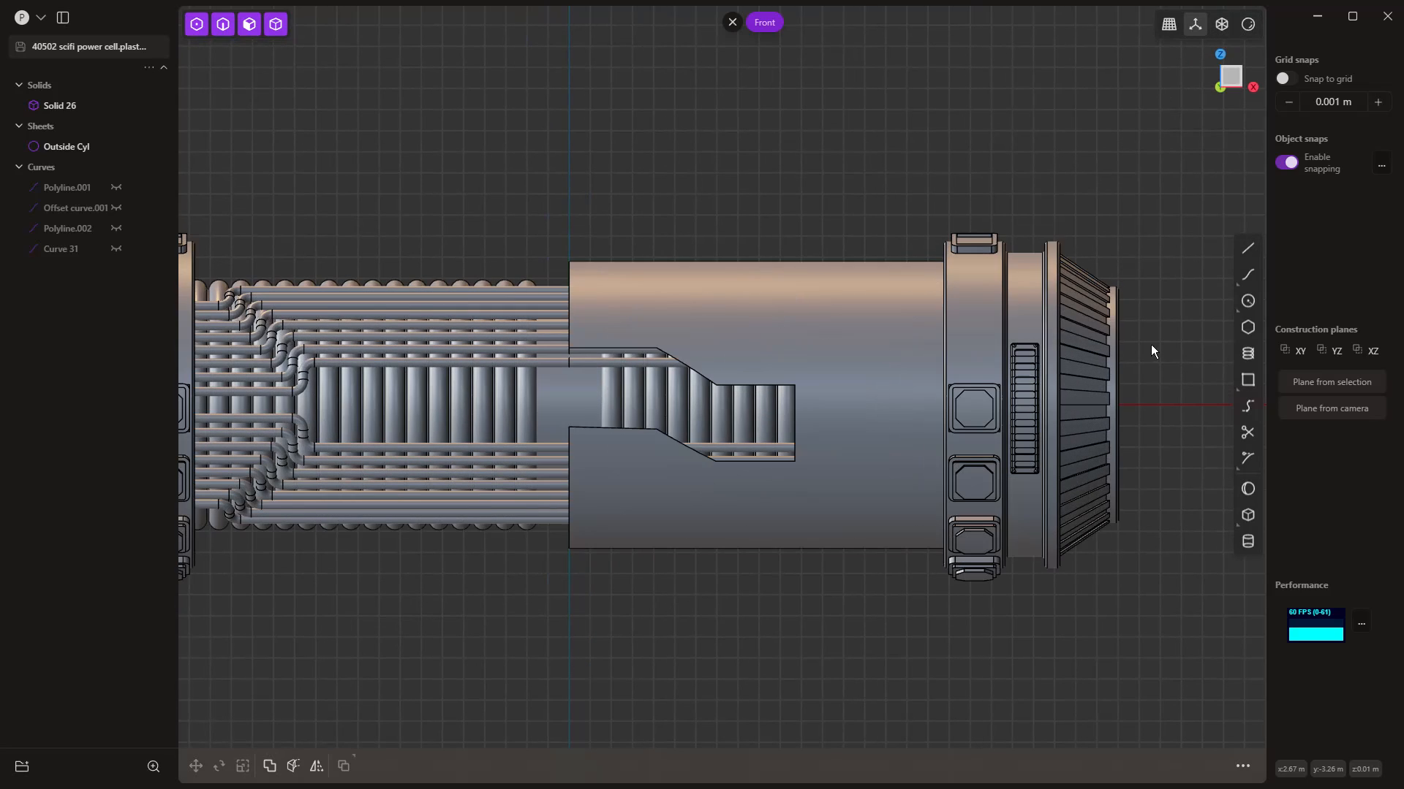
# Step: Knife-cut a closed, stepped window outline about 5.6 m wide into the upper part of the Outside Cyl sheet, starting with a diagonal
pyautogui.click(1248, 249)
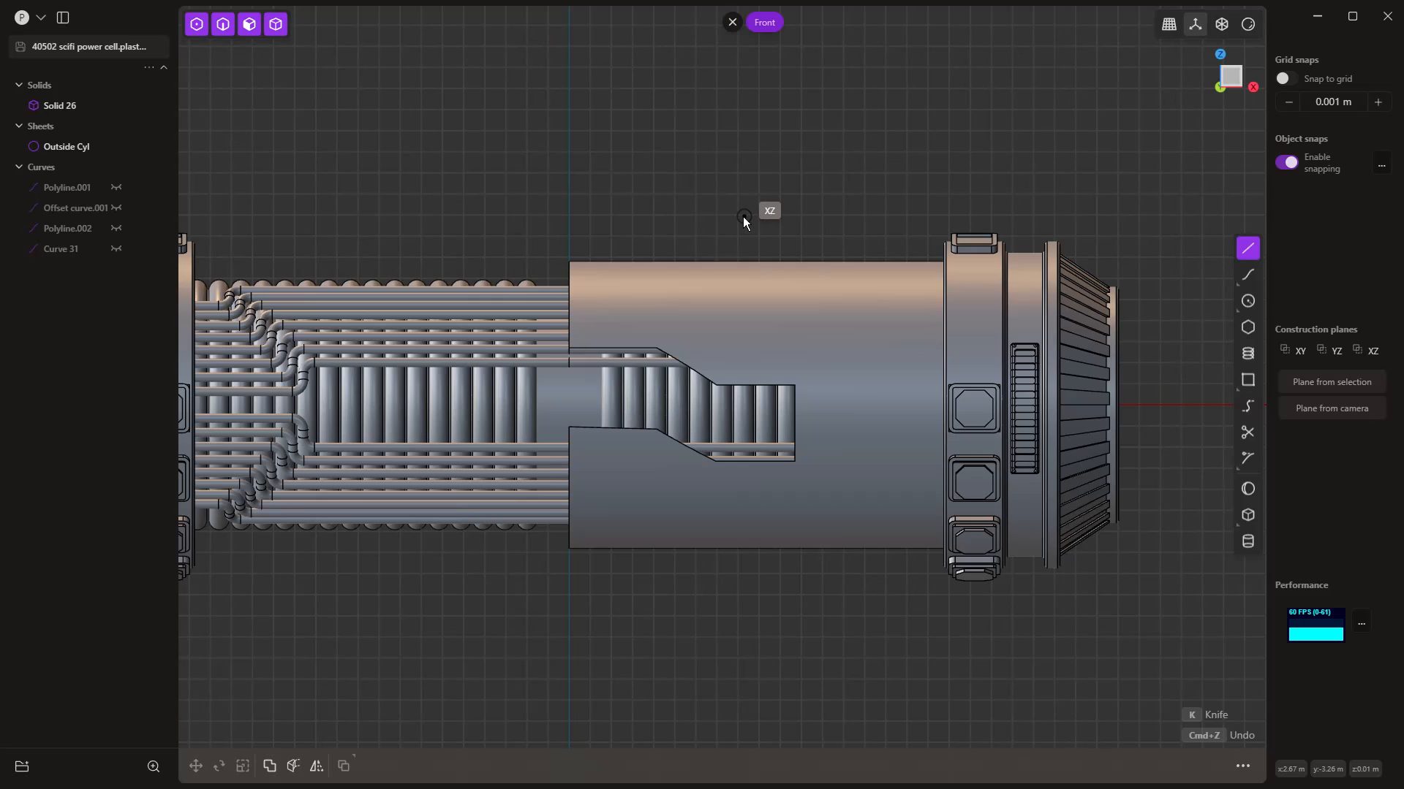
pyautogui.press('k')
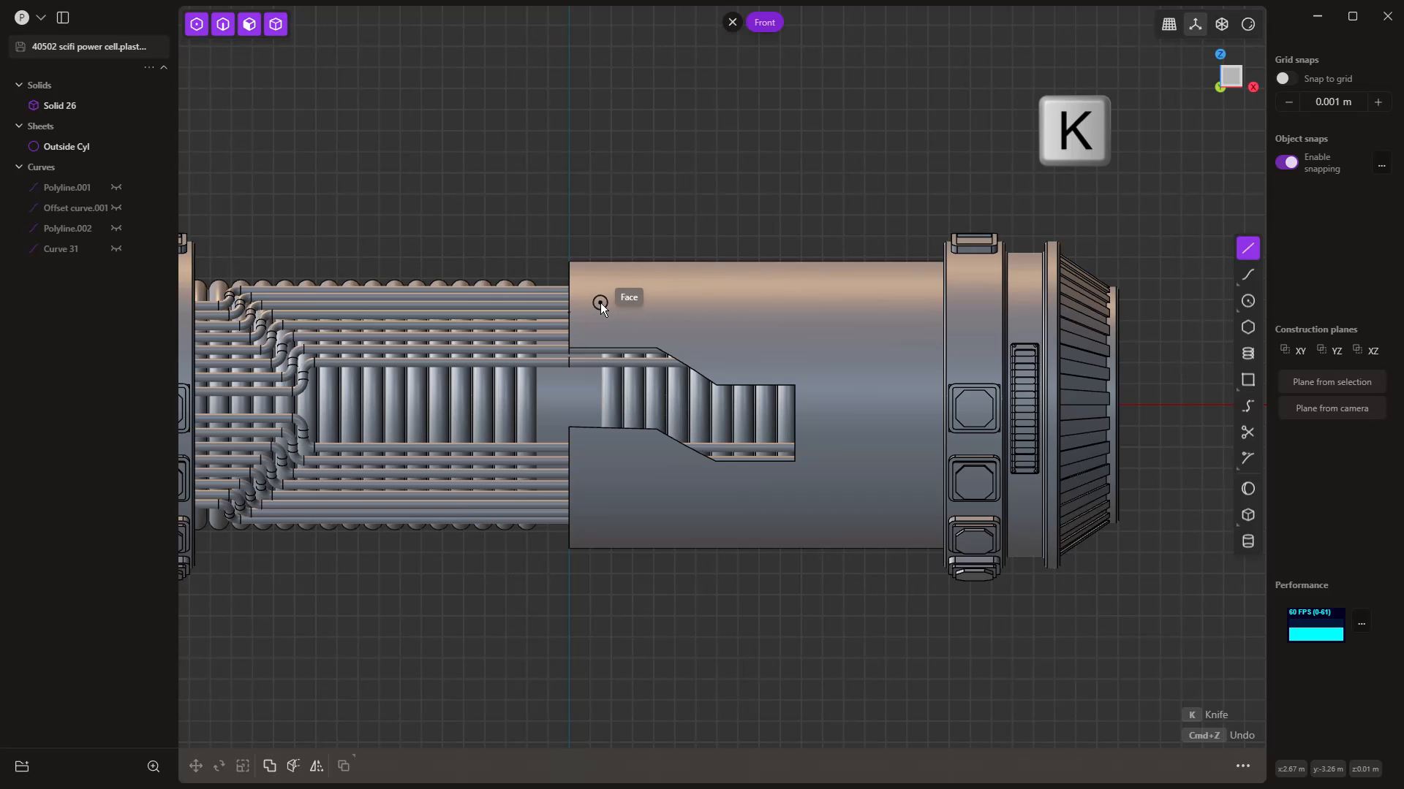
pyautogui.click(673, 300)
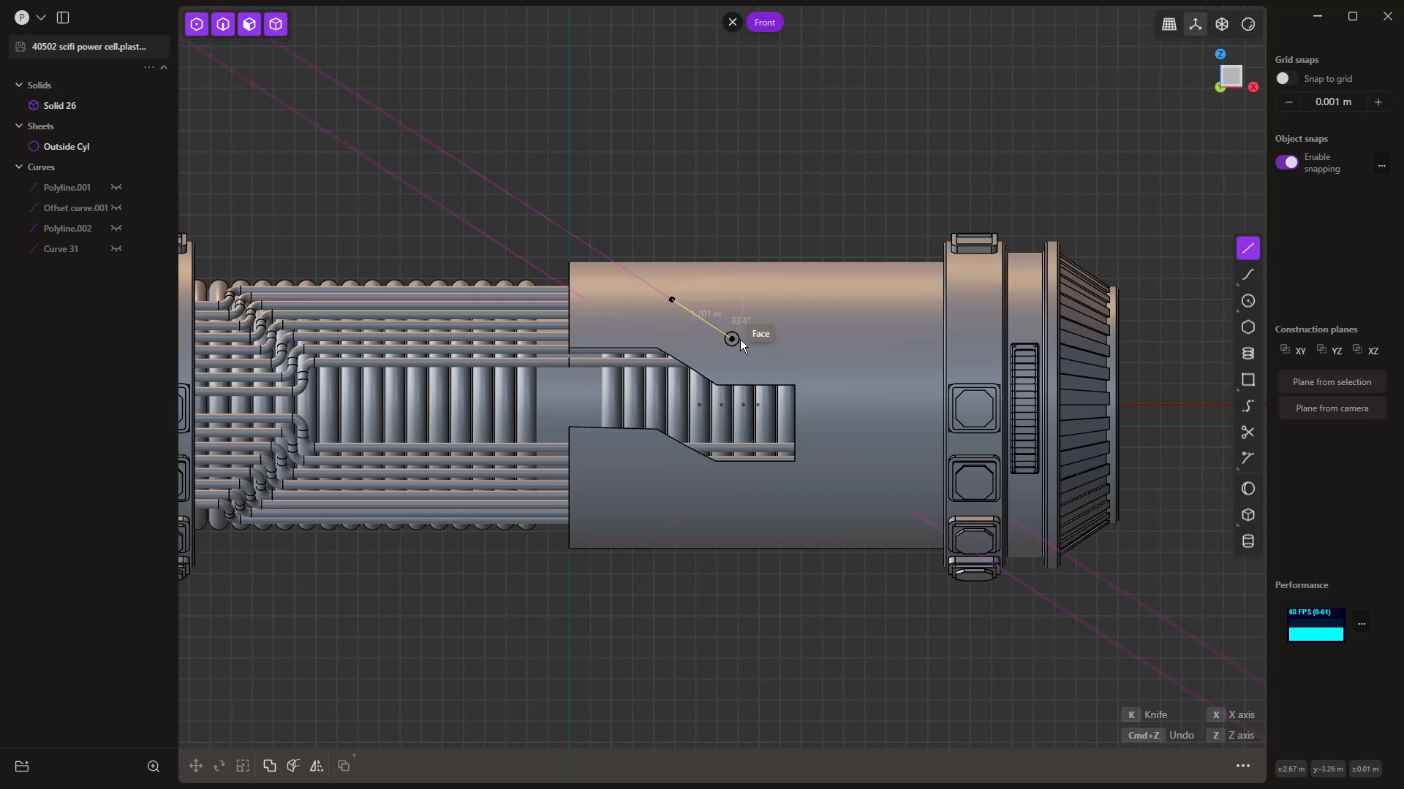
pyautogui.click(732, 338)
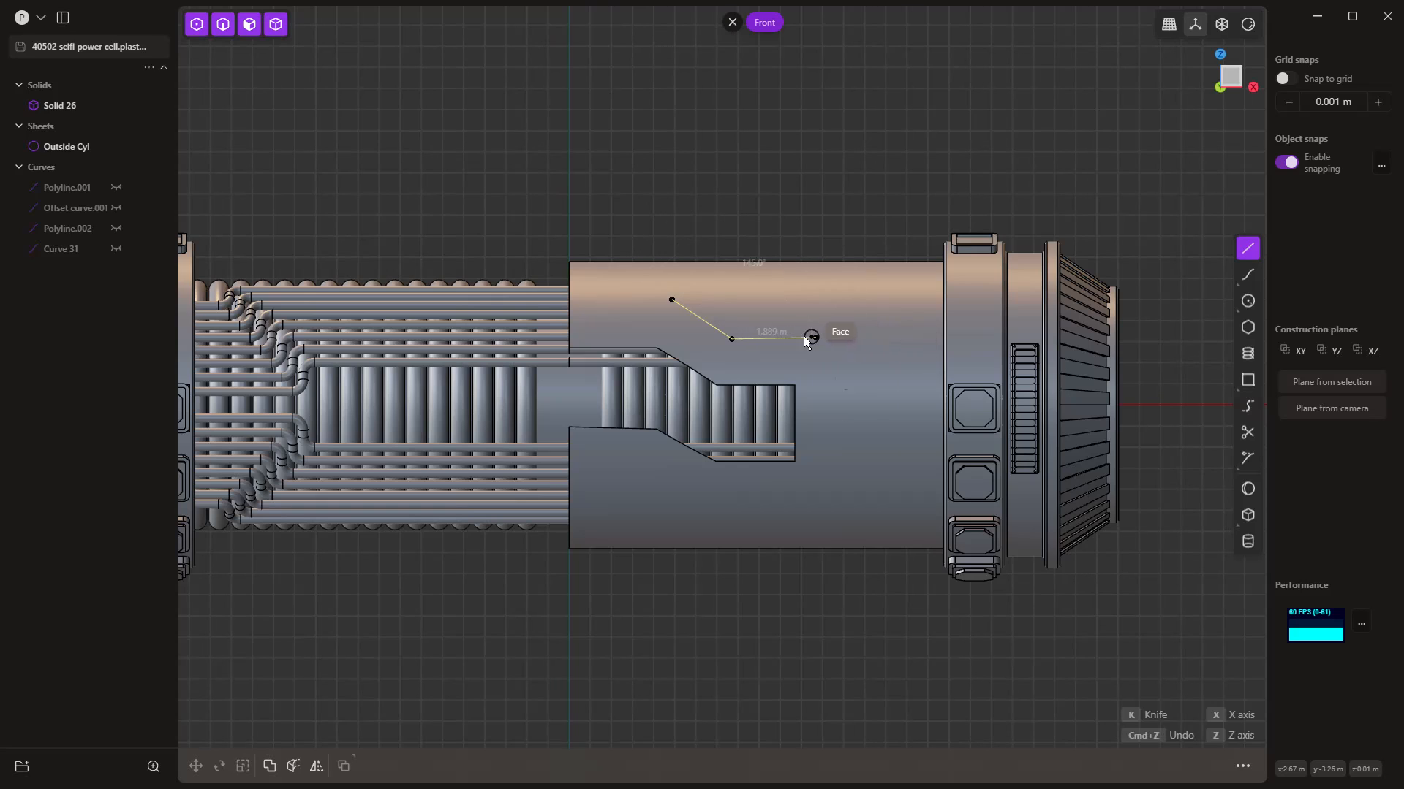
pyautogui.click(857, 338)
pyautogui.click(856, 307)
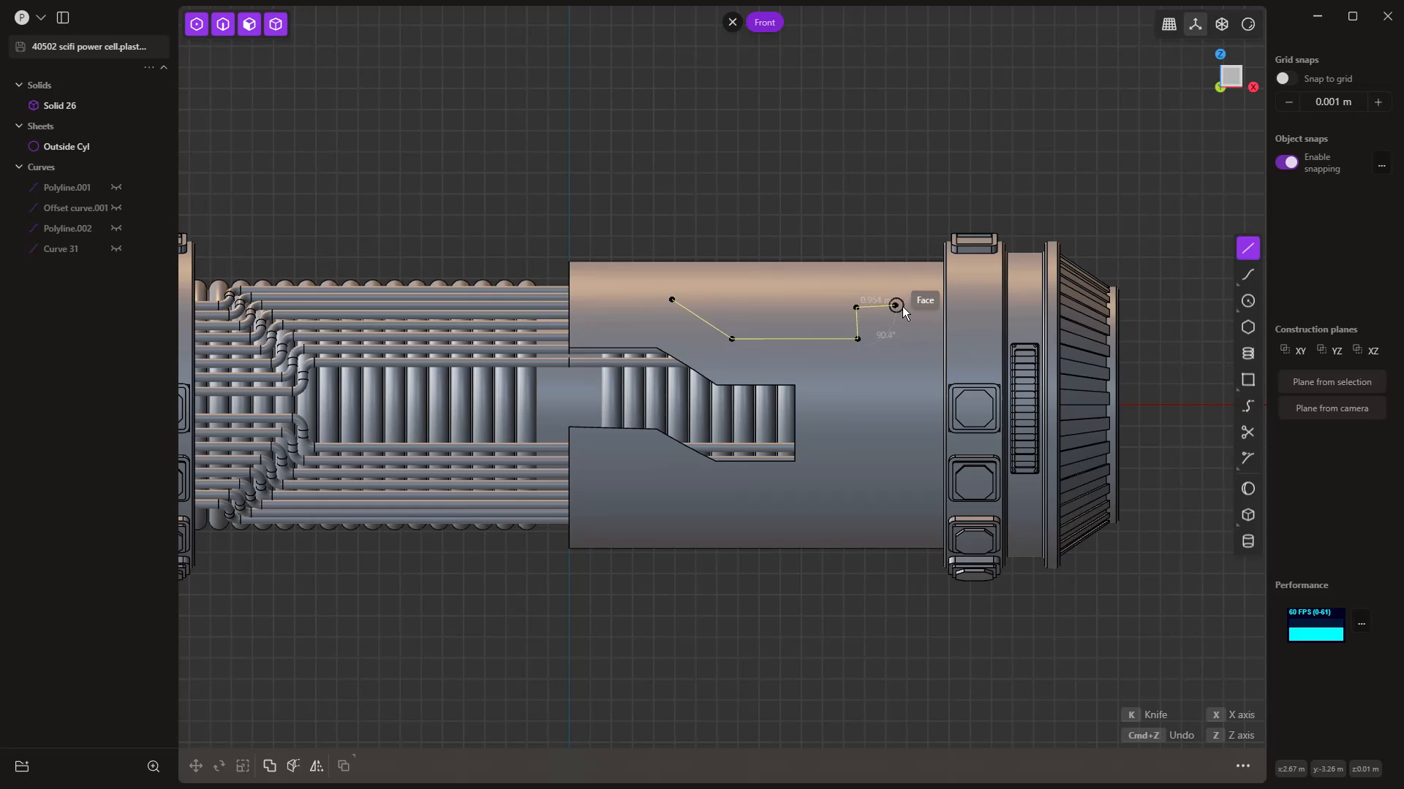
pyautogui.click(910, 303)
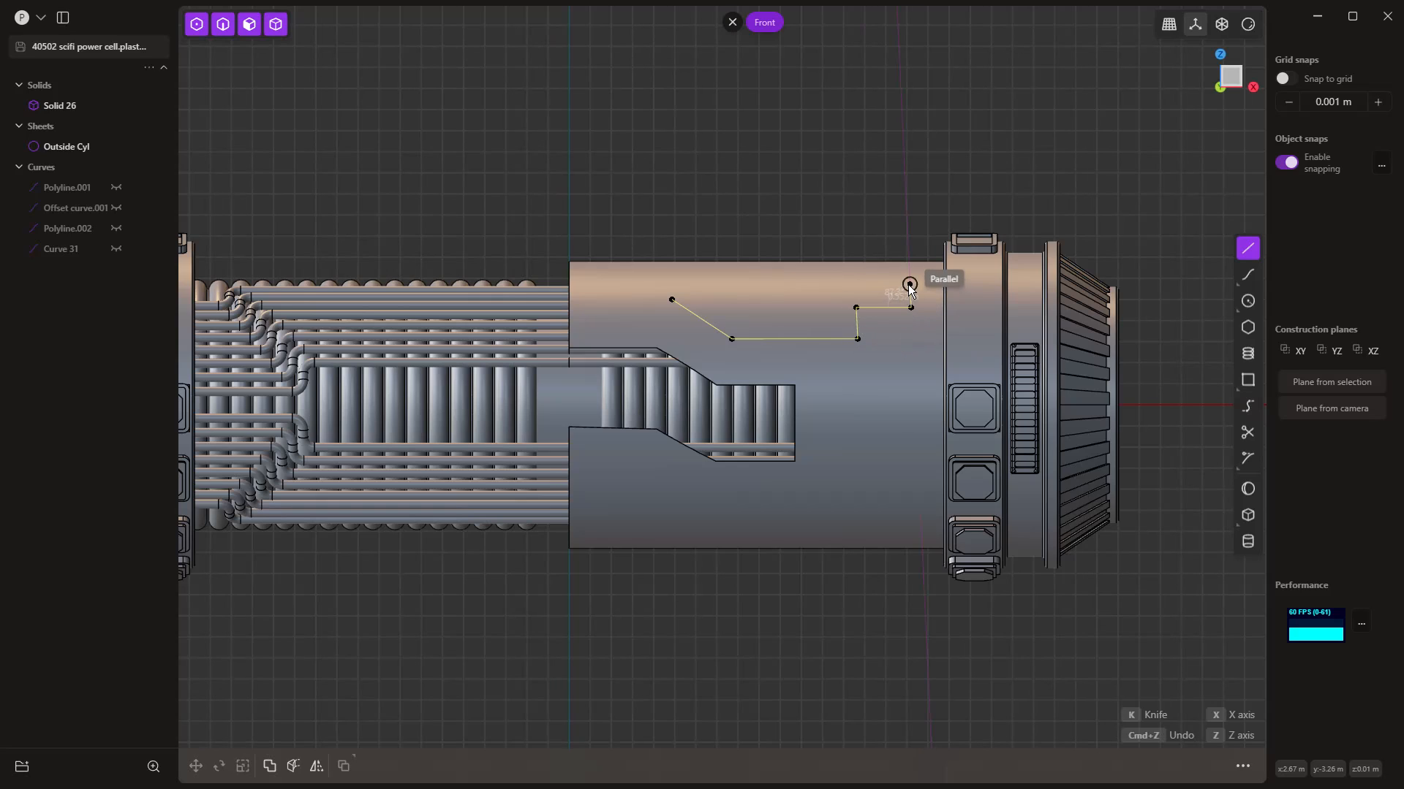
pyautogui.click(908, 237)
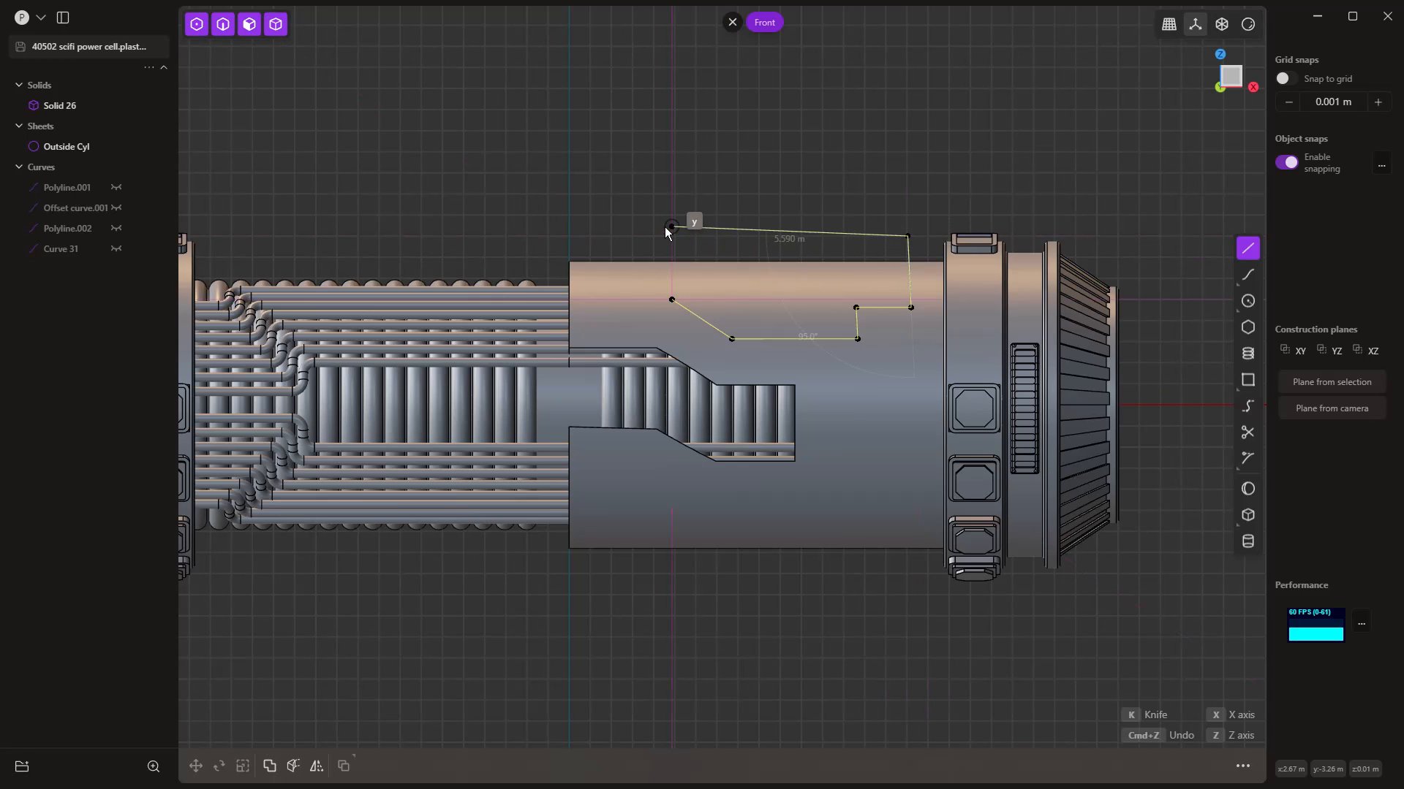
pyautogui.click(669, 228)
pyautogui.click(673, 298)
# Step: Unjoin the upper stepped region from the Outside Cyl sheet, delete it to open the window, and return to the front view
pyautogui.moveTo(765, 160); pyautogui.dragTo(817, 278, button='middle')
pyautogui.scroll(3, 817, 282)
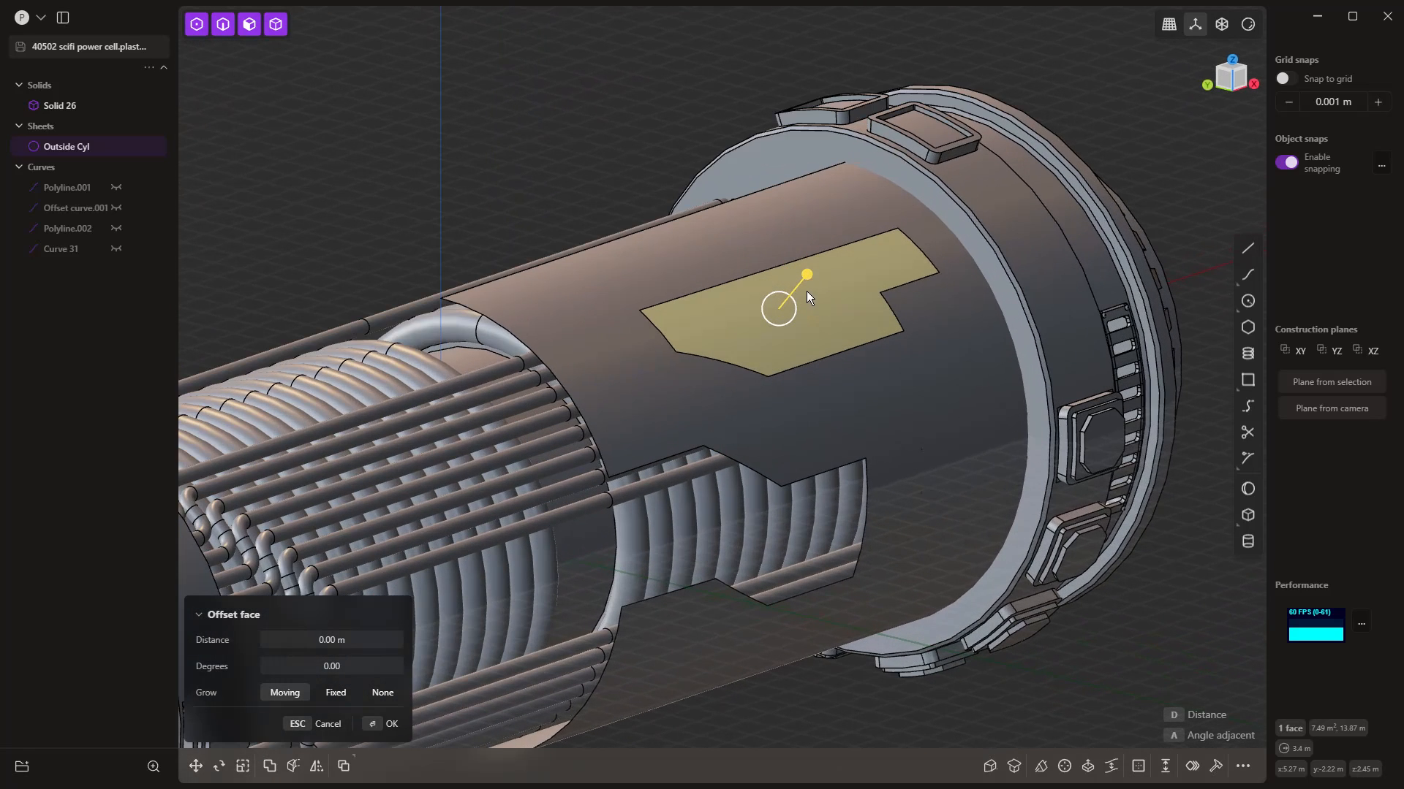
pyautogui.hotkey('alt', 'j')
pyautogui.click(765, 301)
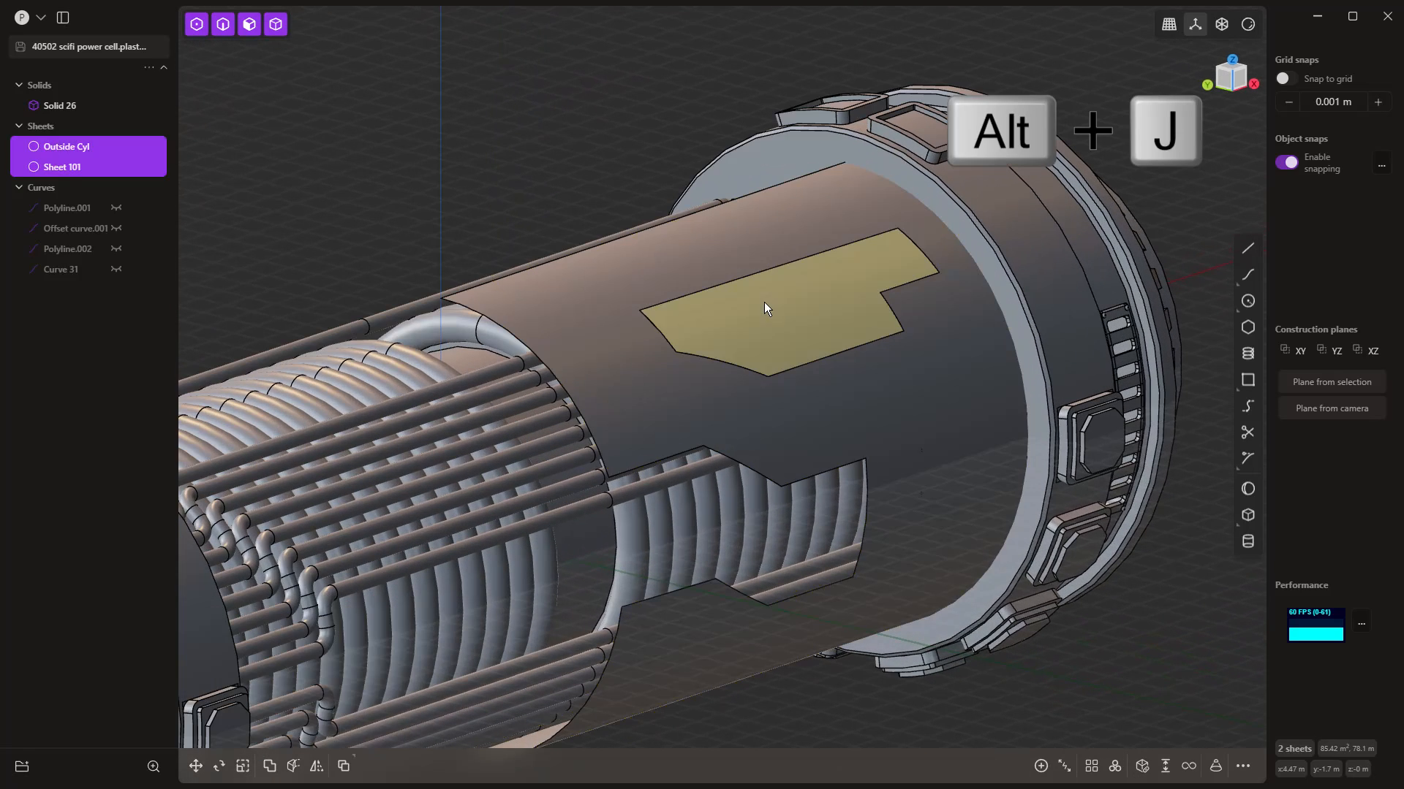
pyautogui.press('Delete')
pyautogui.moveTo(642, 103); pyautogui.dragTo(782, 356, button='middle')
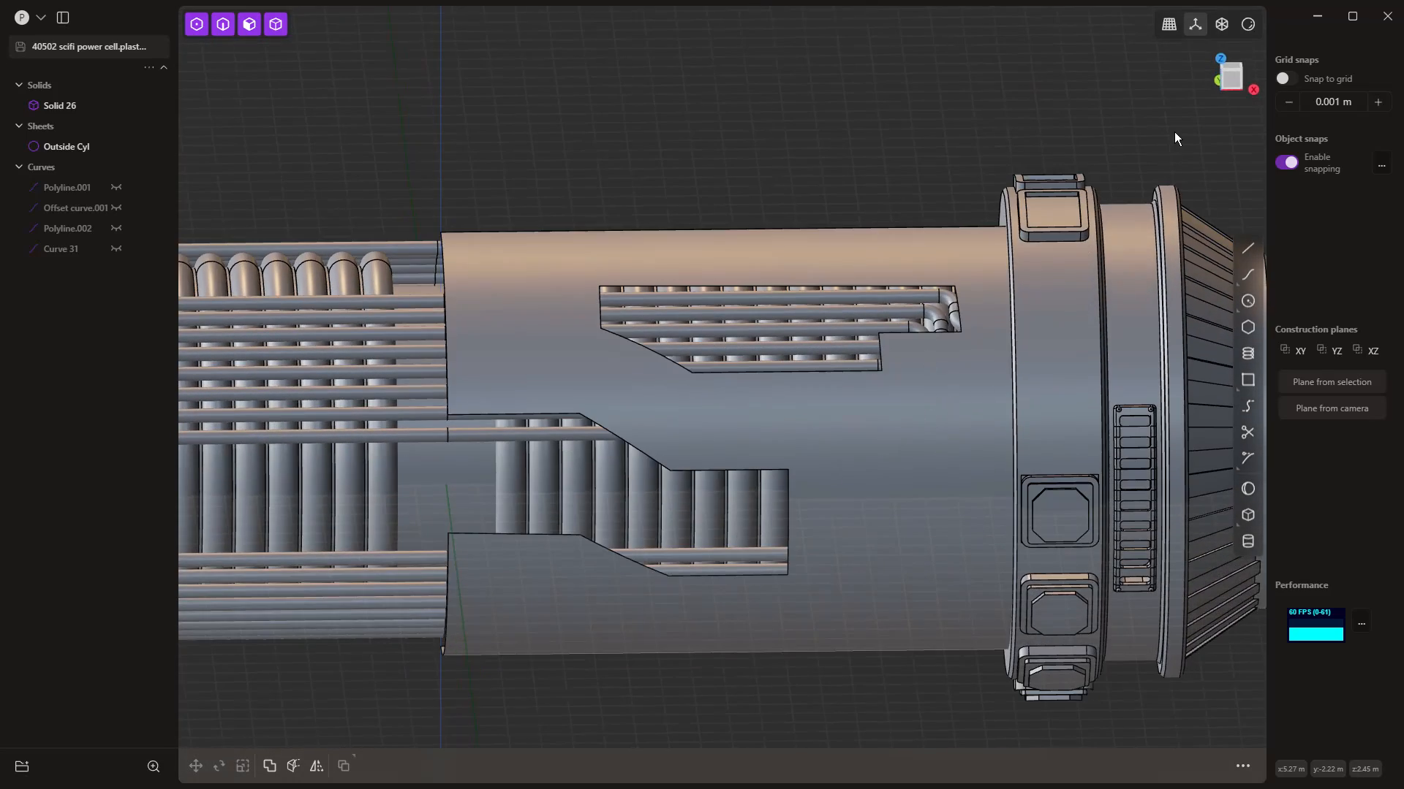
pyautogui.press('1')
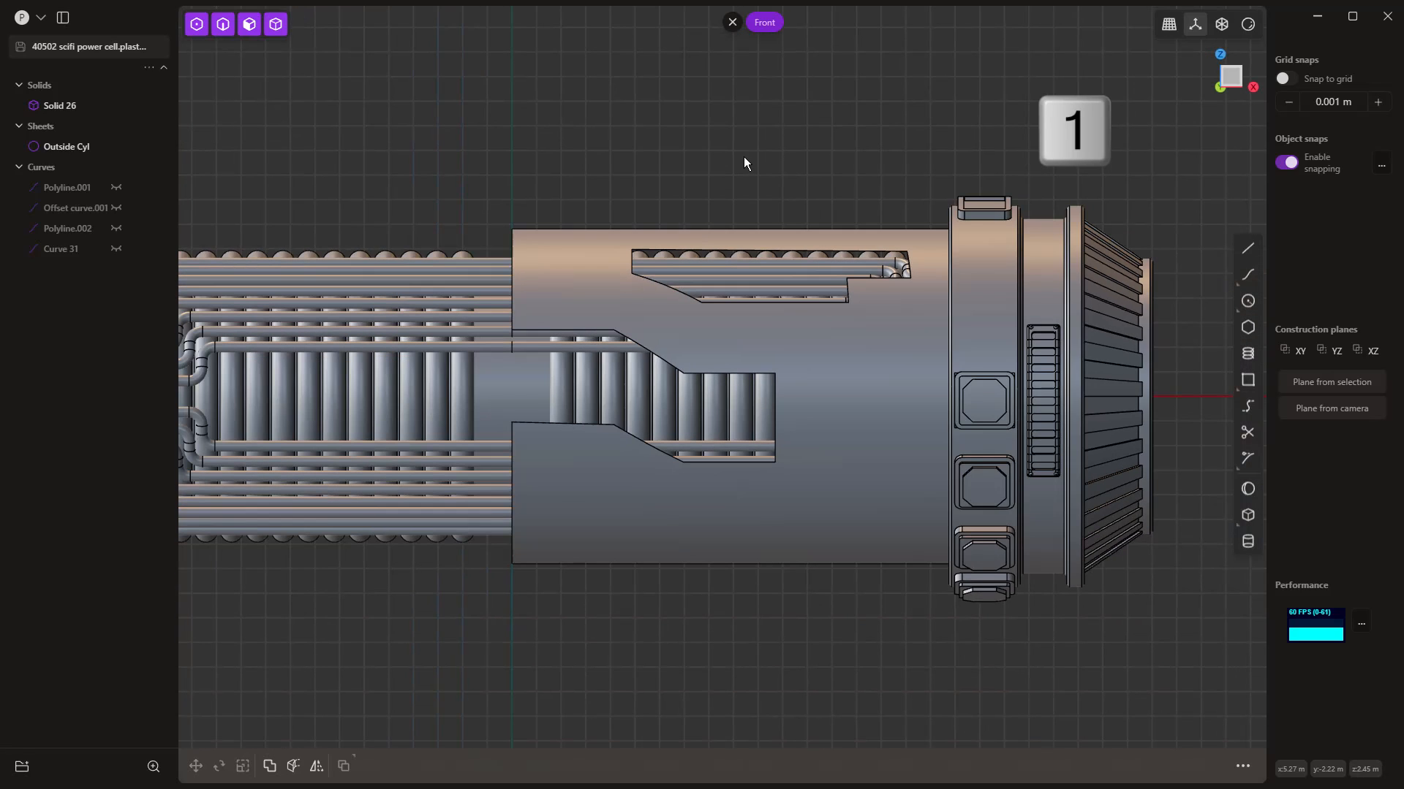
pyautogui.scroll(-1, 743, 157)
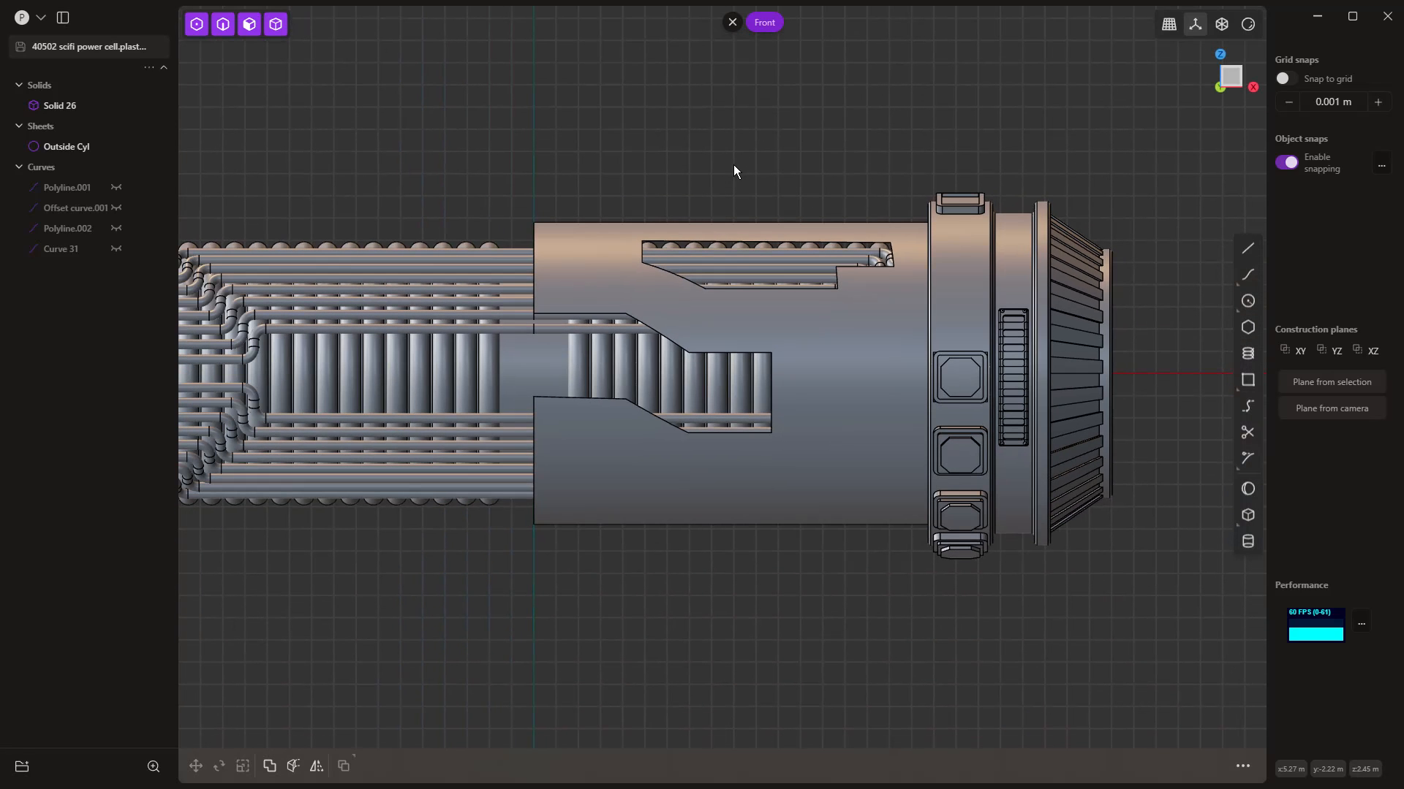
pyautogui.click(1248, 380)
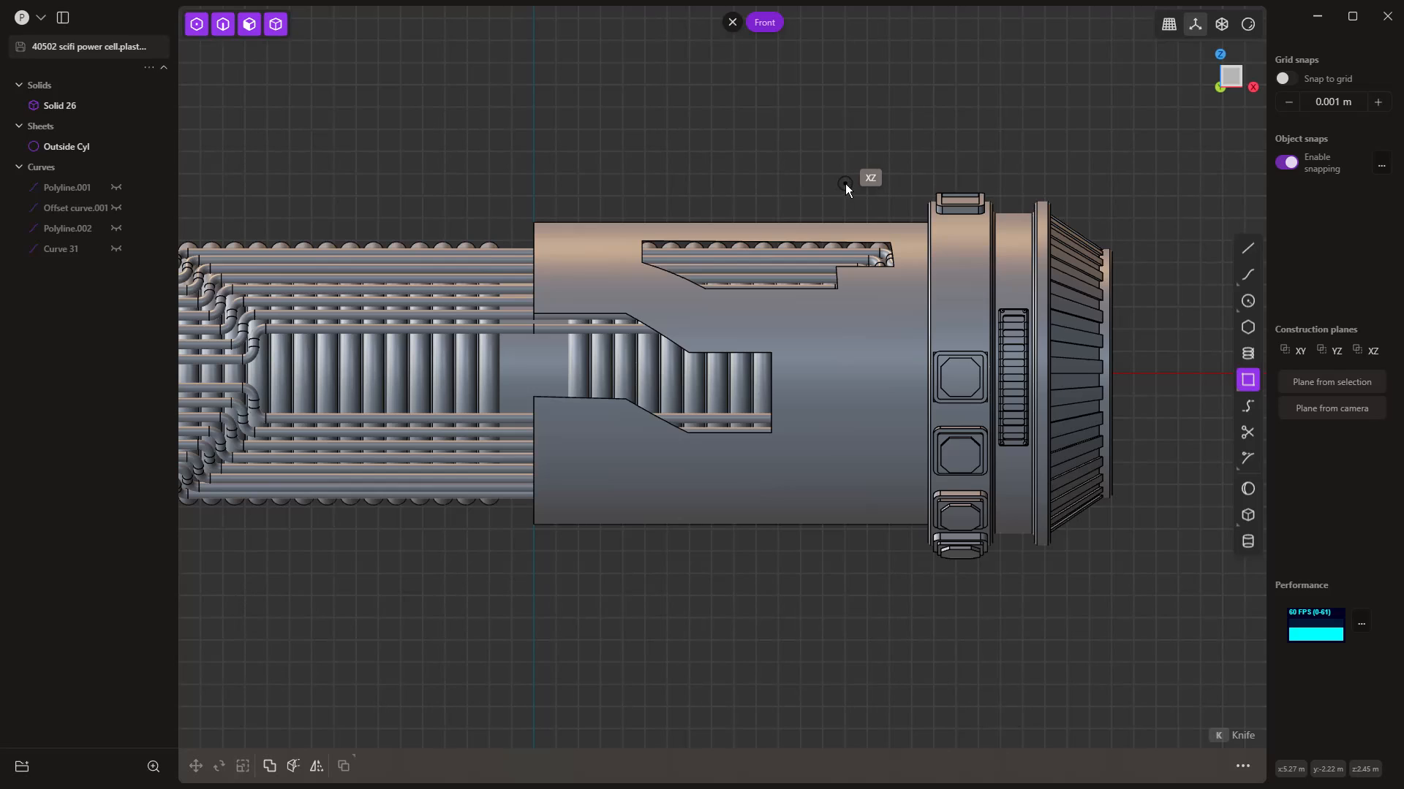
pyautogui.click(845, 183)
pyautogui.click(932, 580)
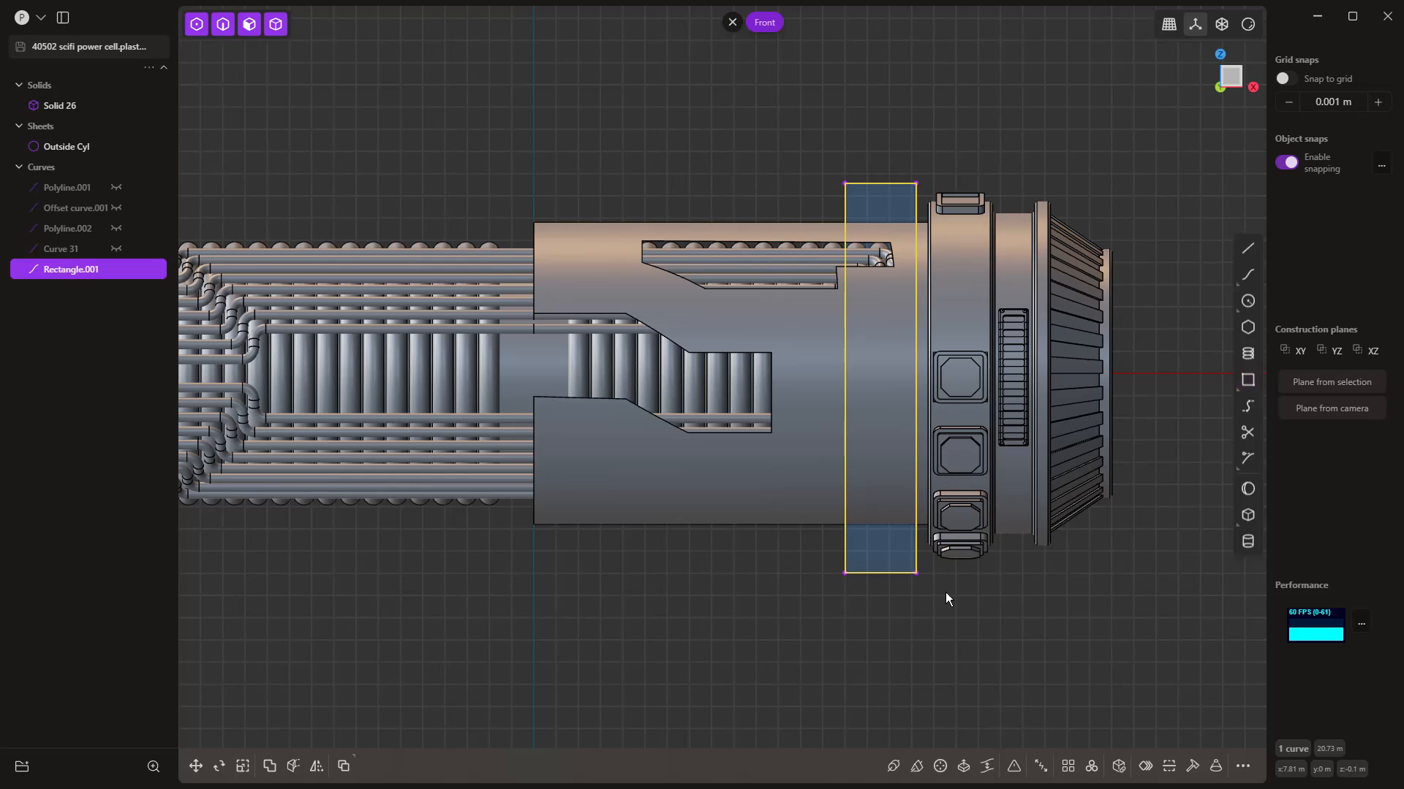
pyautogui.click(894, 572)
pyautogui.press('e')
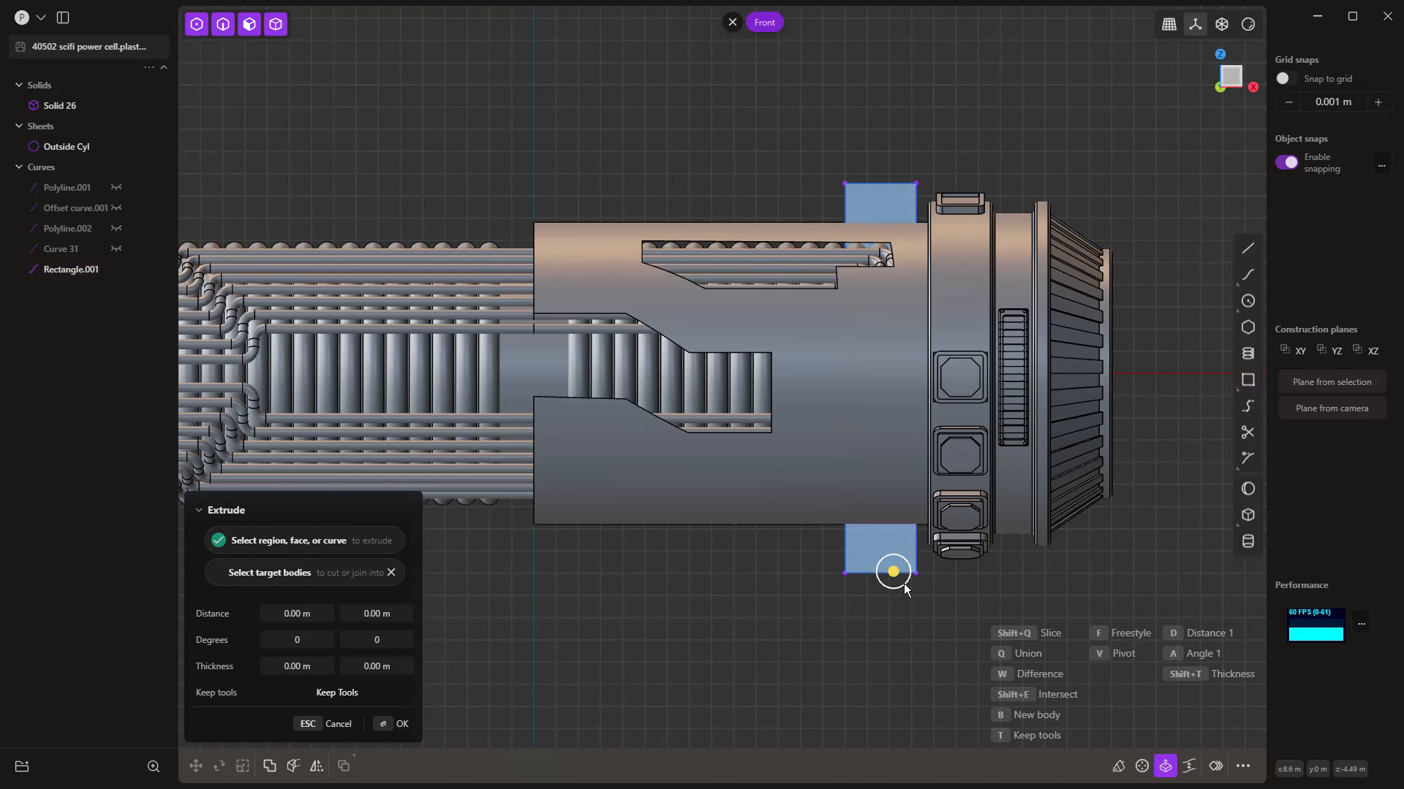
pyautogui.press('Escape')
pyautogui.click(917, 574)
pyautogui.press('g')
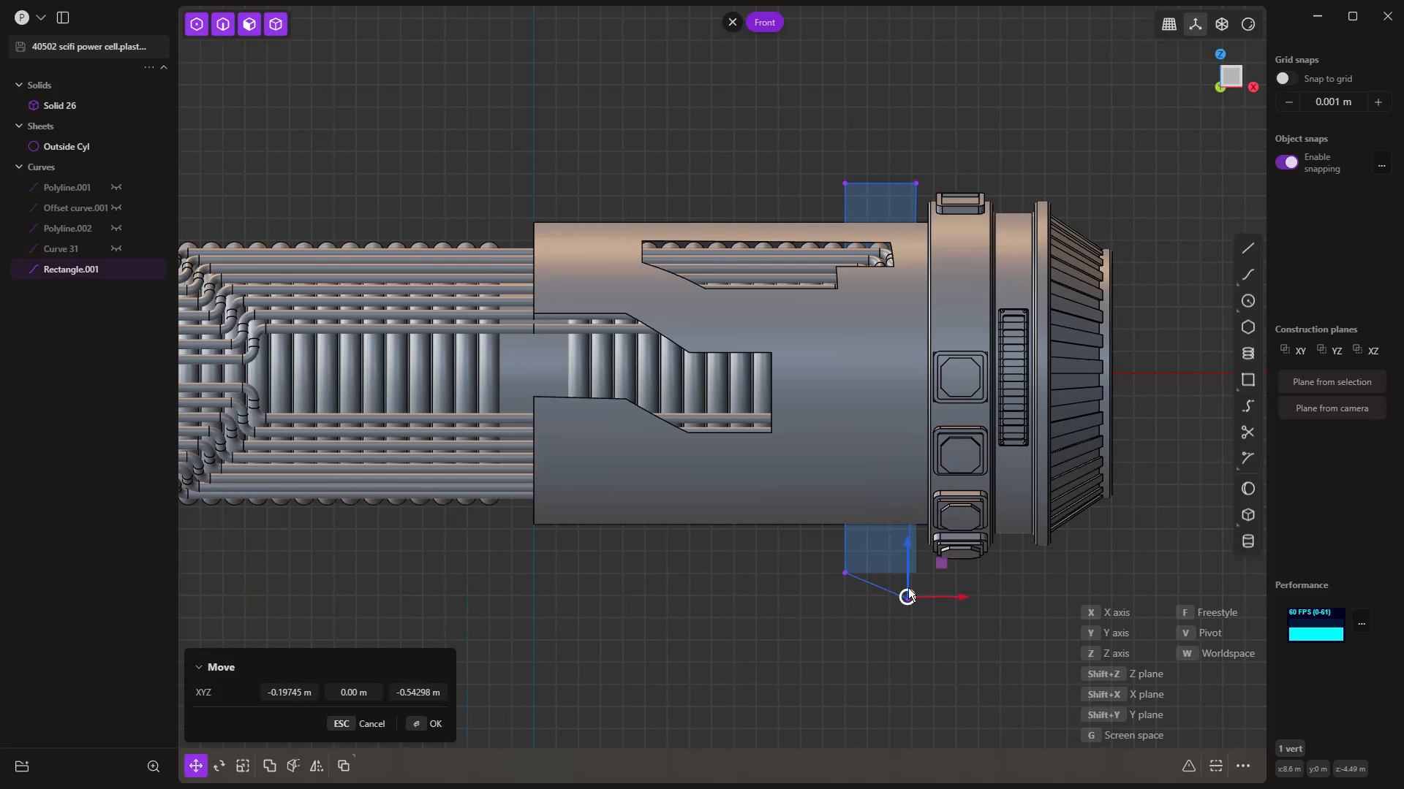
pyautogui.click(902, 576)
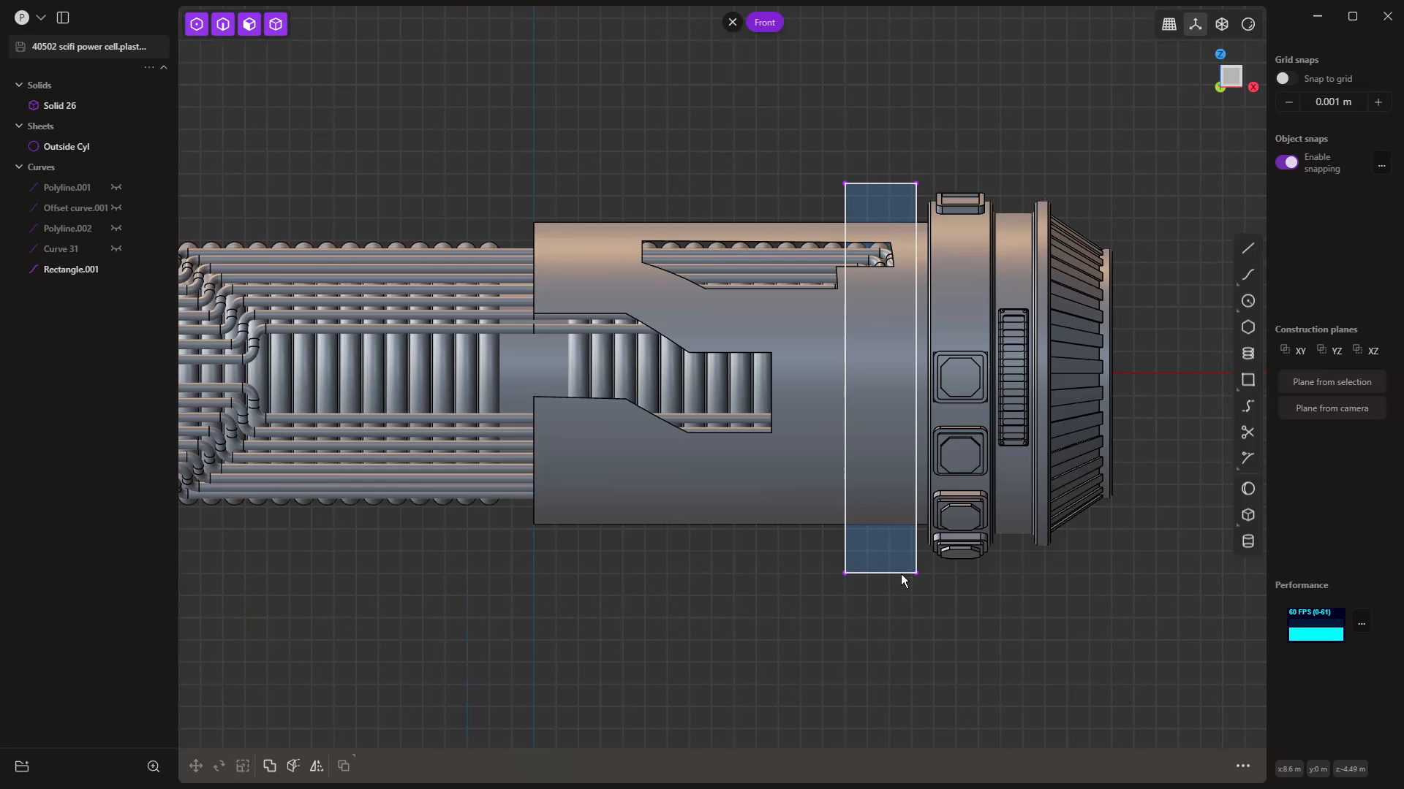
pyautogui.click(900, 573)
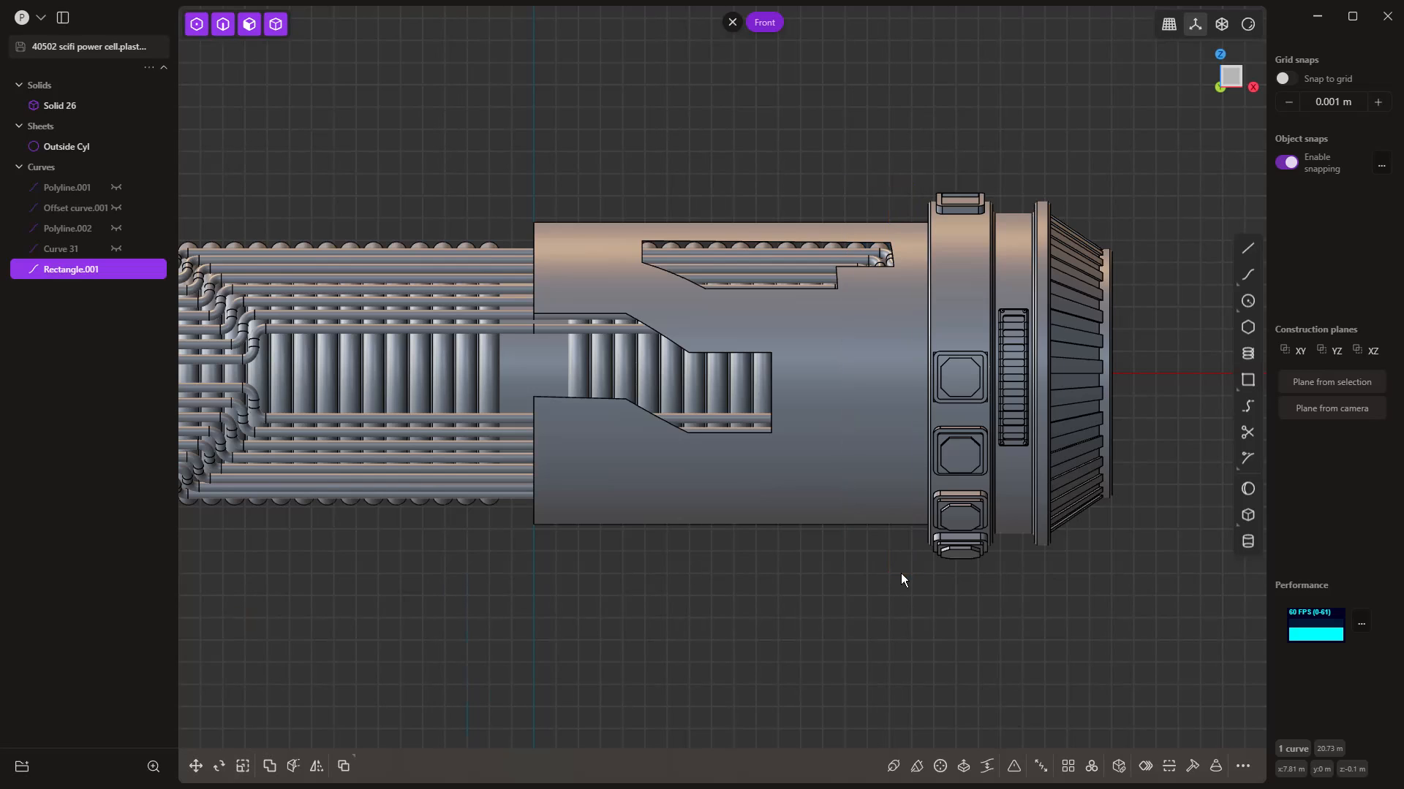
pyautogui.press('Delete')
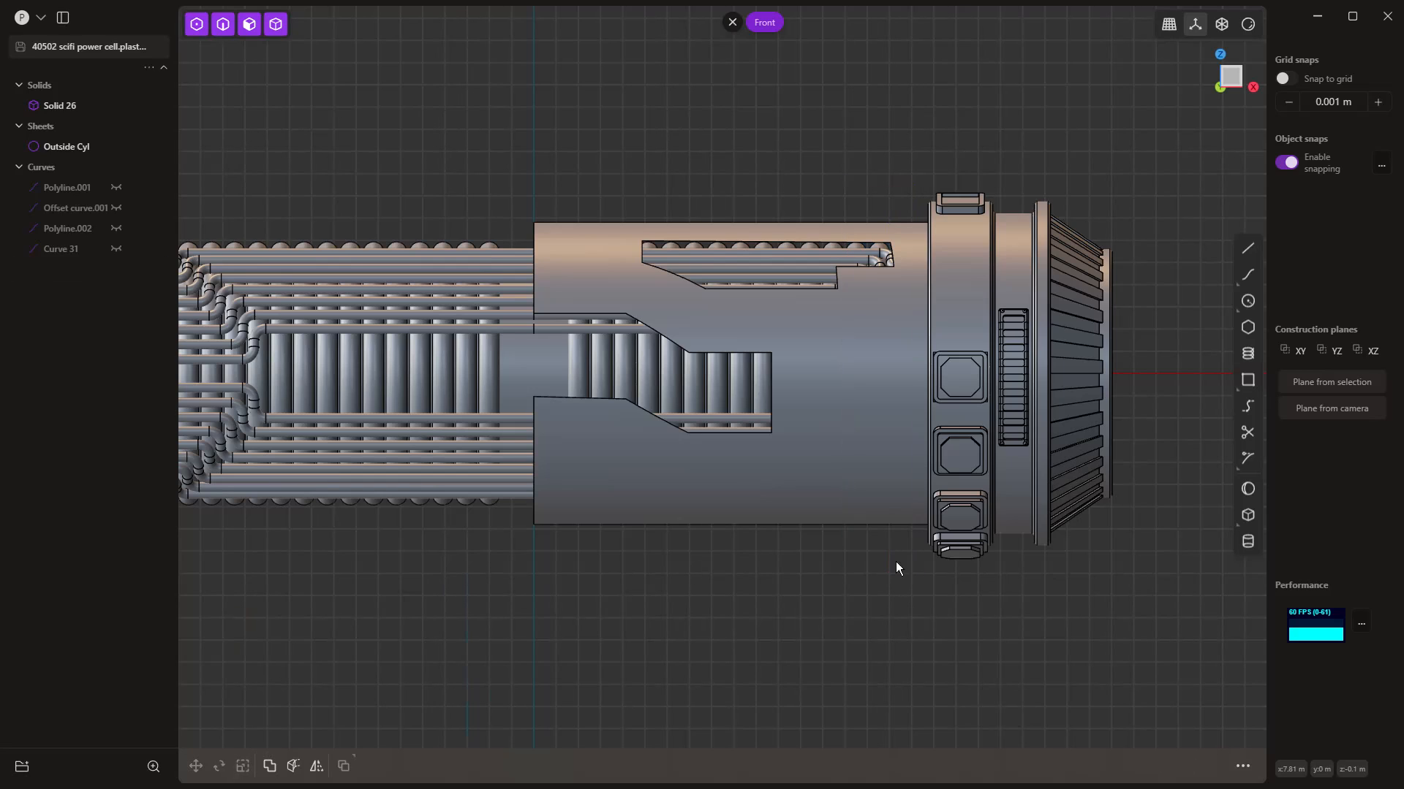
# Step: Knife-cut a tall, bent closed outline with an inner diagonal about 1 m long into the sheet beside the right end ring
pyautogui.click(1249, 249)
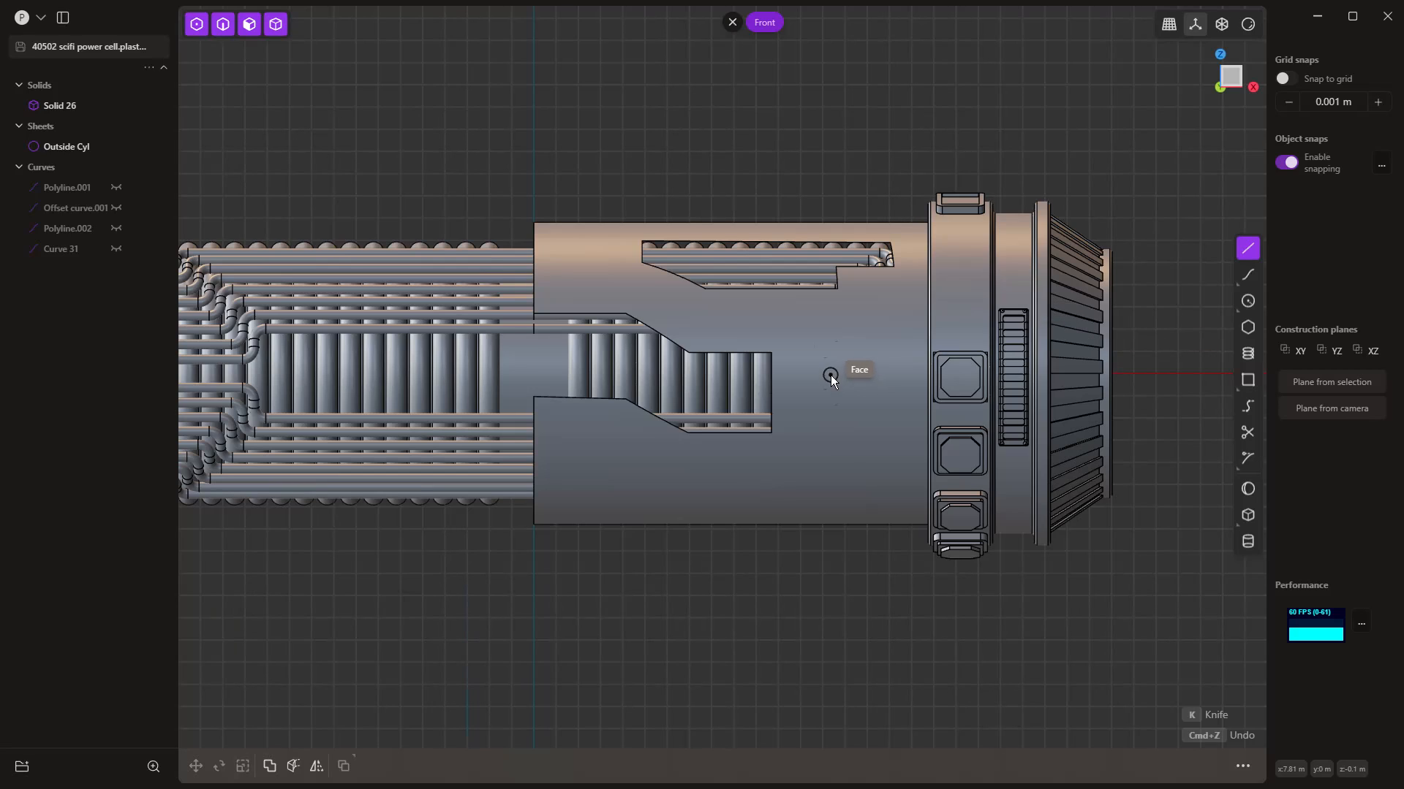
pyautogui.press('k')
pyautogui.click(859, 304)
pyautogui.click(861, 377)
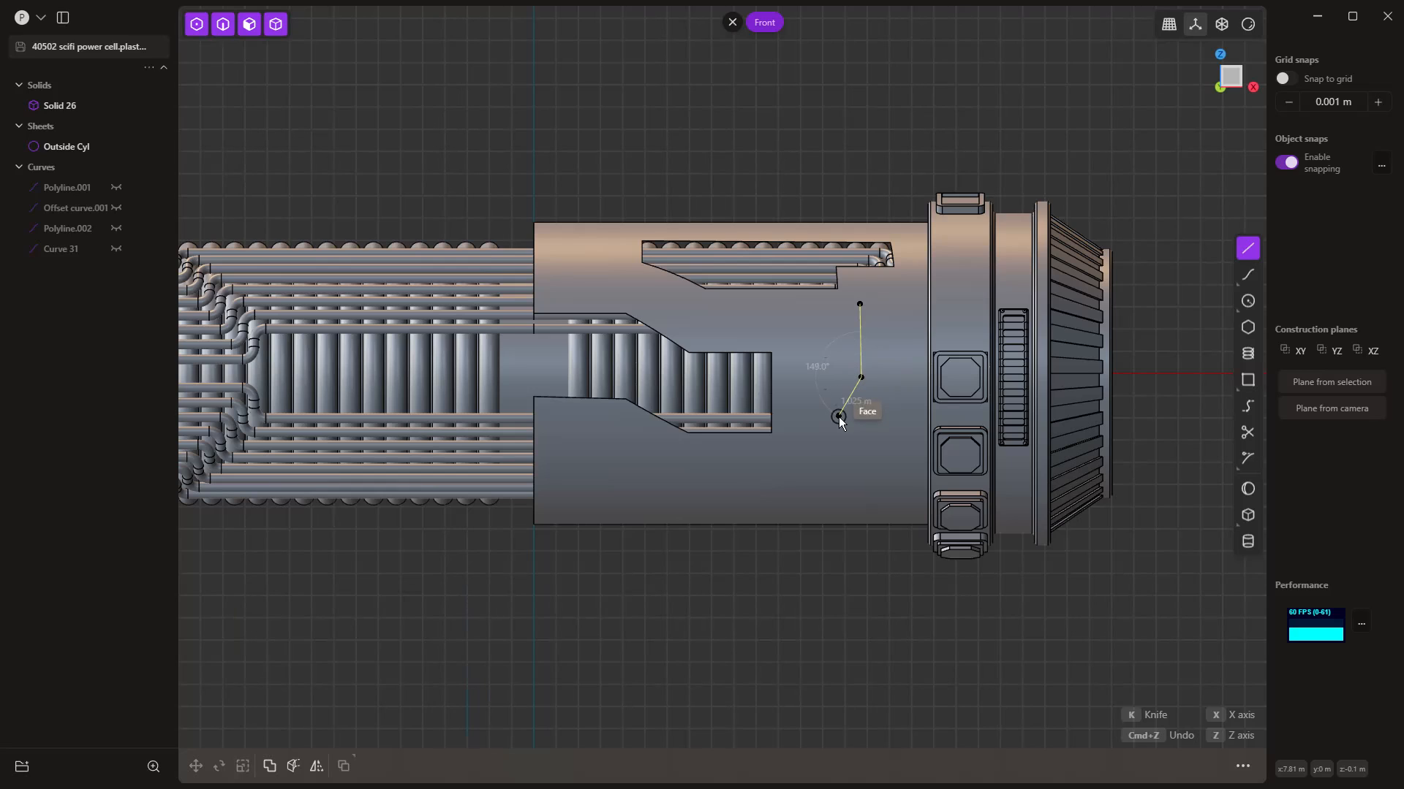
pyautogui.click(838, 417)
pyautogui.click(901, 457)
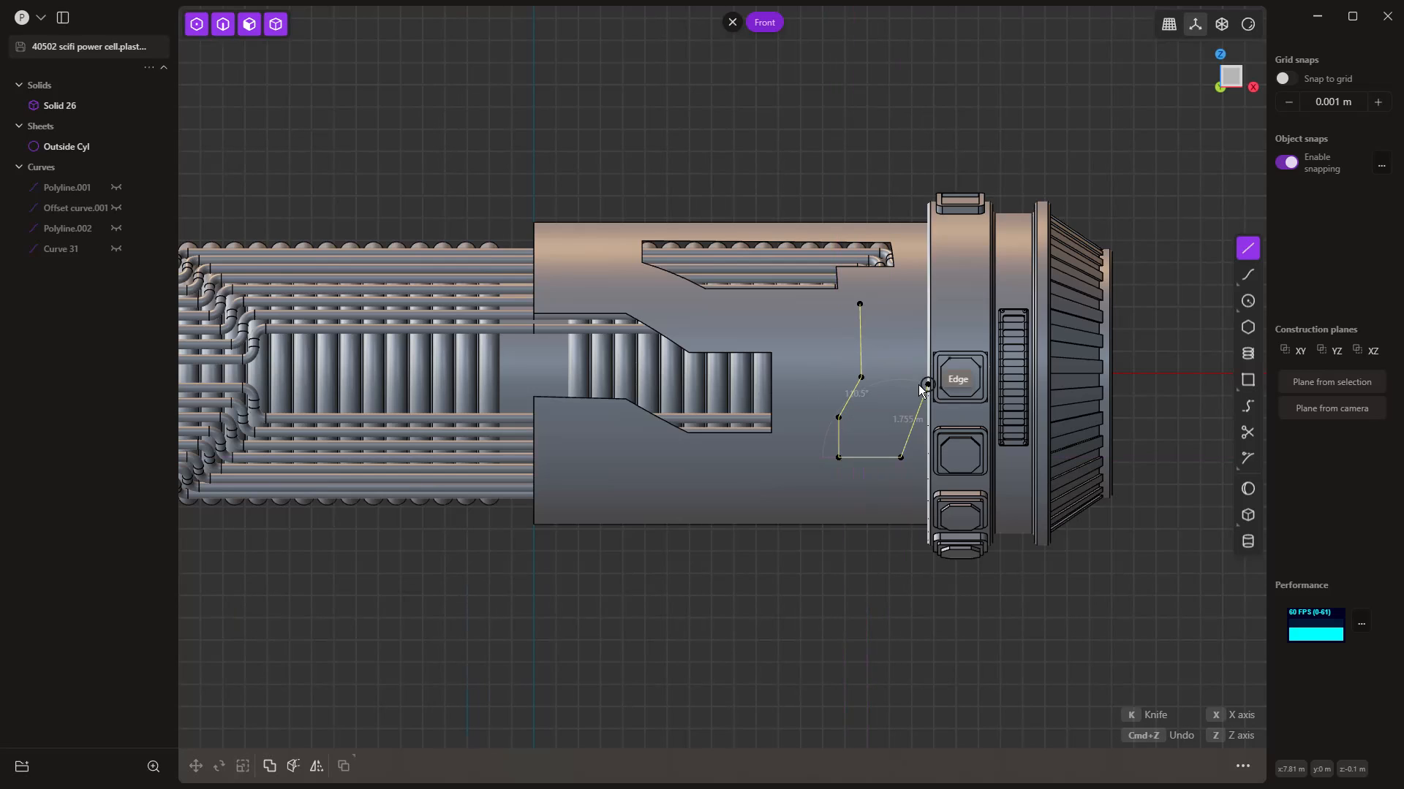
pyautogui.click(910, 388)
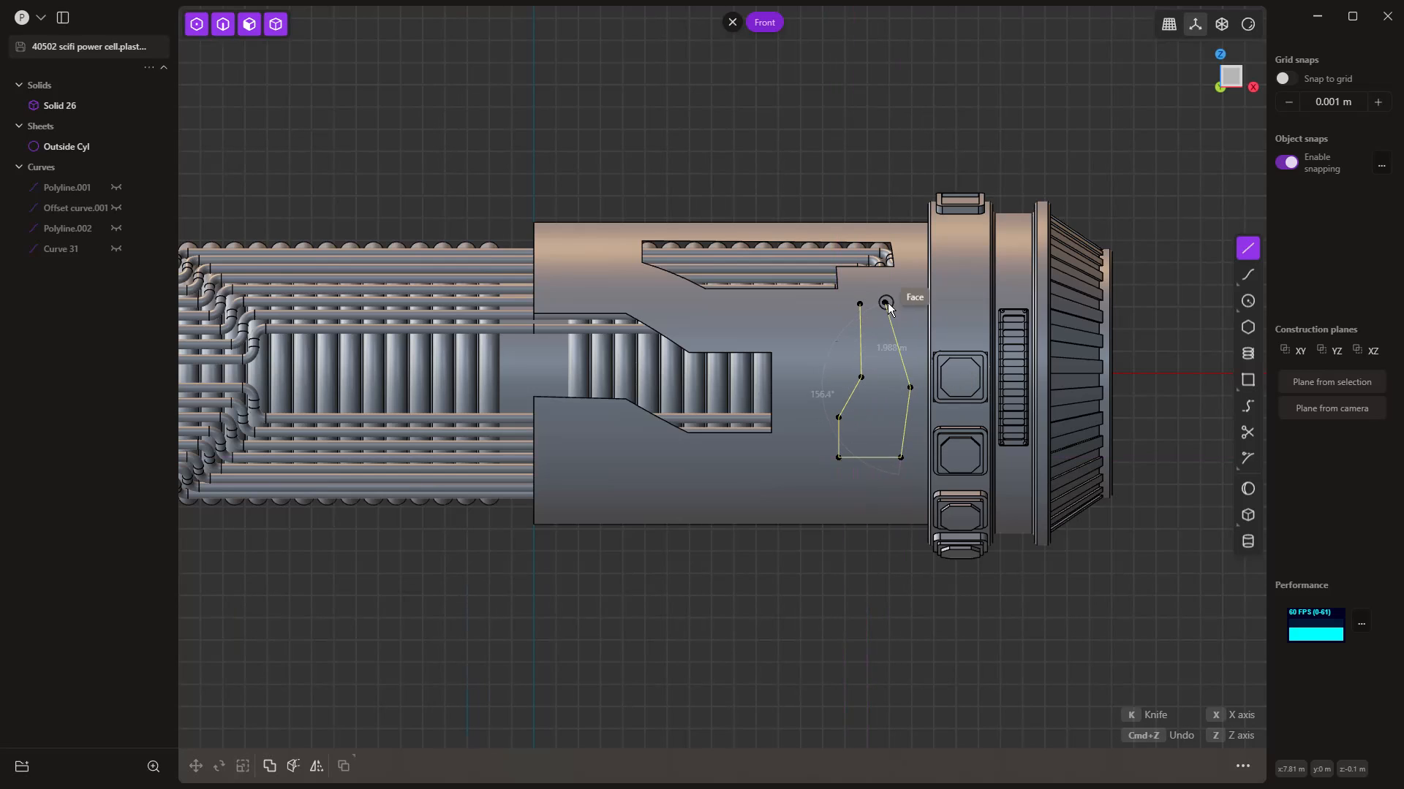
pyautogui.click(904, 304)
pyautogui.click(860, 304)
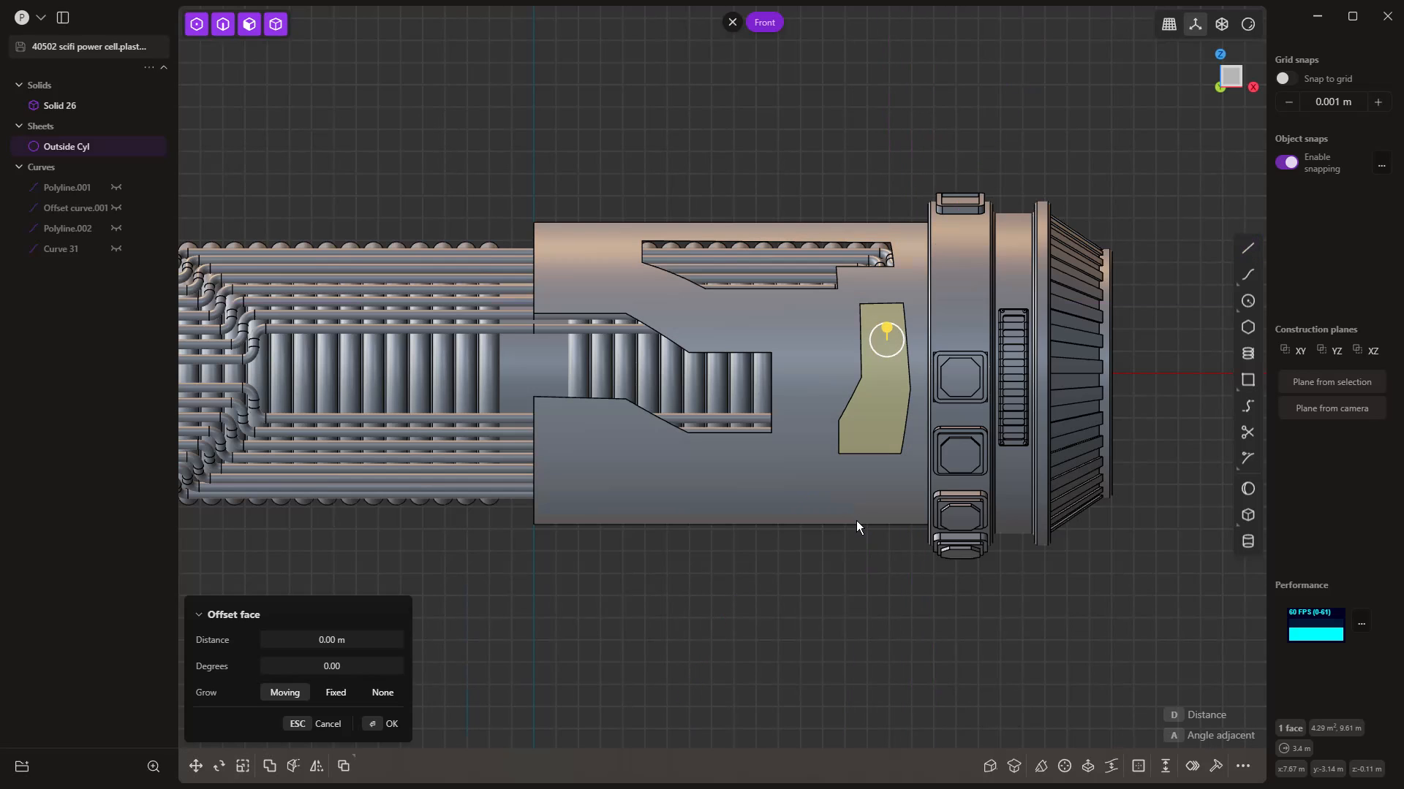
# Step: Unjoin the tall bent region from the sheet and delete it to leave a third window
pyautogui.hotkey('alt', 'j')
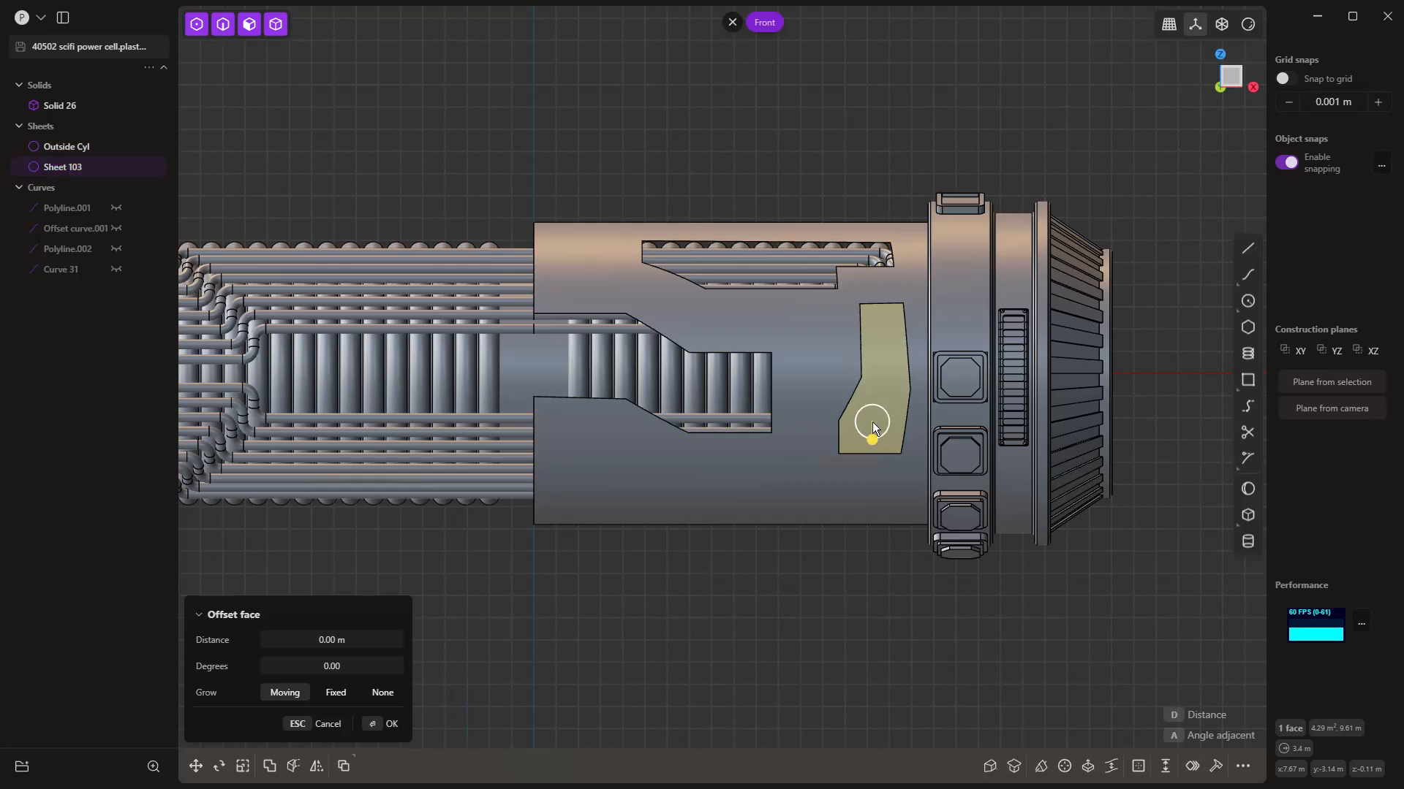
pyautogui.press('Delete')
pyautogui.moveTo(846, 696)
pyautogui.mouseDown(button='middle')
pyautogui.moveTo(804, 633)
pyautogui.moveTo(918, 630)
pyautogui.moveTo(869, 587)
pyautogui.moveTo(871, 642)
pyautogui.moveTo(822, 661)
pyautogui.moveTo(870, 665)
pyautogui.moveTo(873, 702)
pyautogui.mouseUp(button='middle')
# Step: Mirror the upper half of the Outside Cyl sheet downward along the Z axis, slicing the sheet at the mirror plane
pyautogui.click(691, 498)
pyautogui.moveTo(690, 498); pyautogui.dragTo(737, 568, button='middle')
pyautogui.click(315, 766)
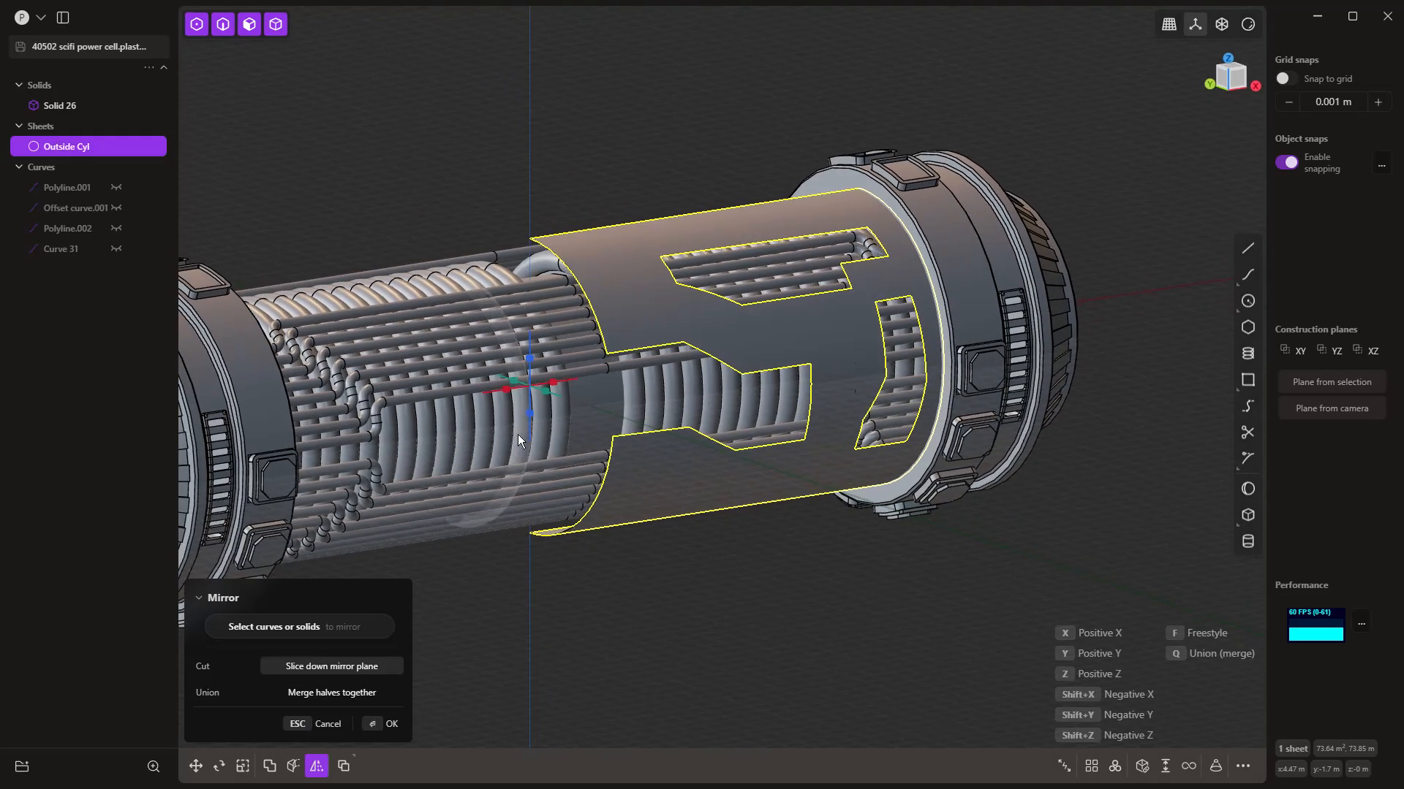
pyautogui.moveTo(514, 386); pyautogui.dragTo(257, 256, button='middle')
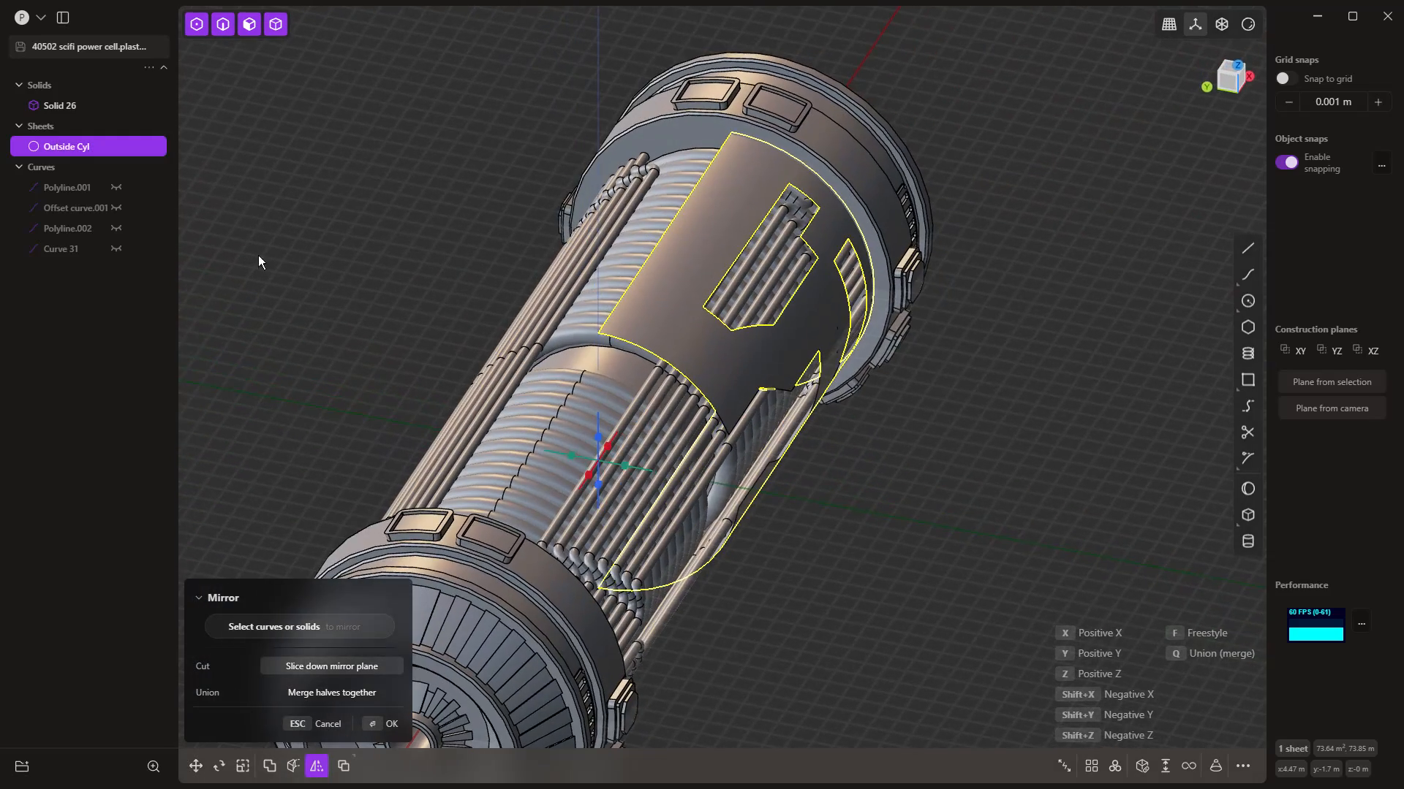
pyautogui.press('Return')
# Step: Hide the solid body and join the upper and lower halves of the cover into one sheet
pyautogui.click(116, 106)
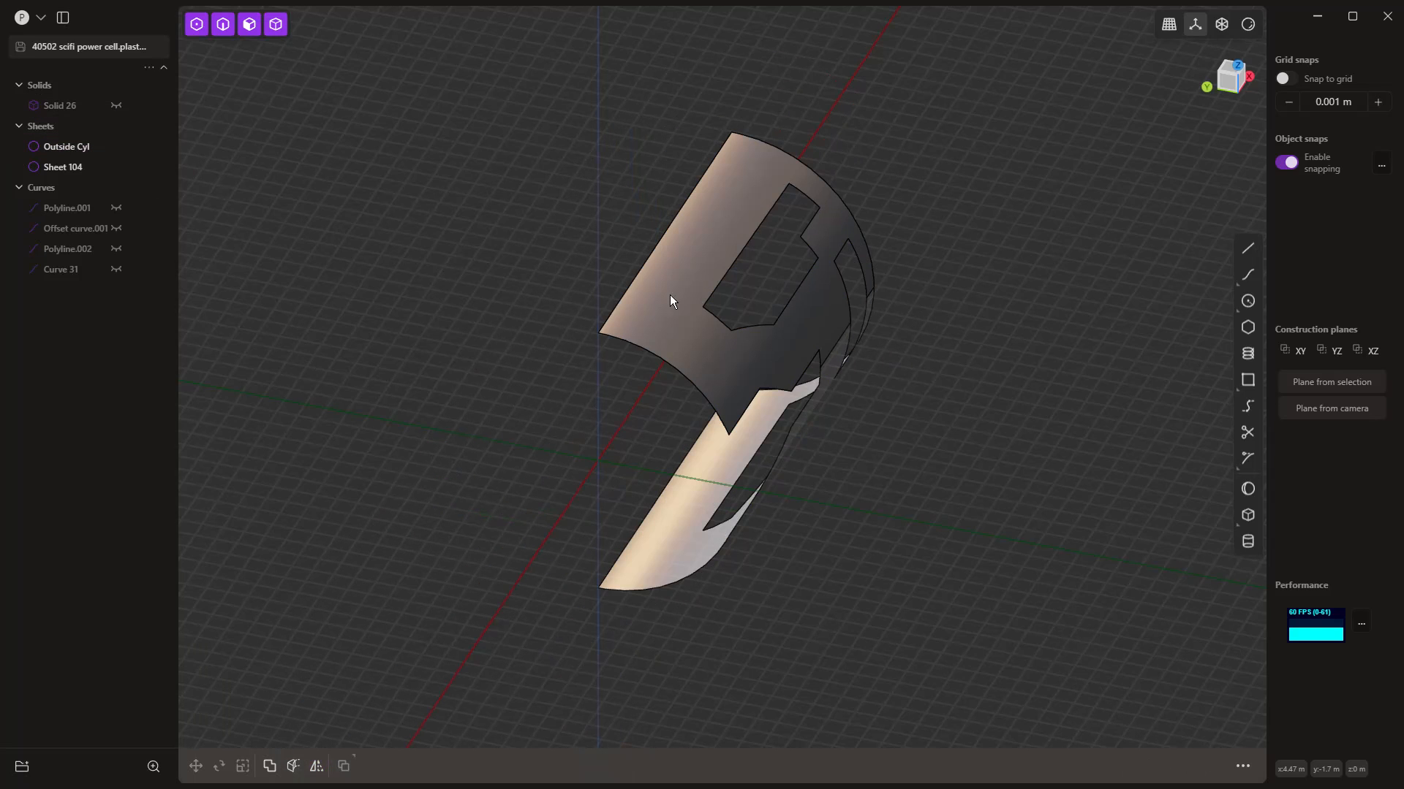
pyautogui.click(679, 336)
pyautogui.press('1')
pyautogui.click(730, 476)
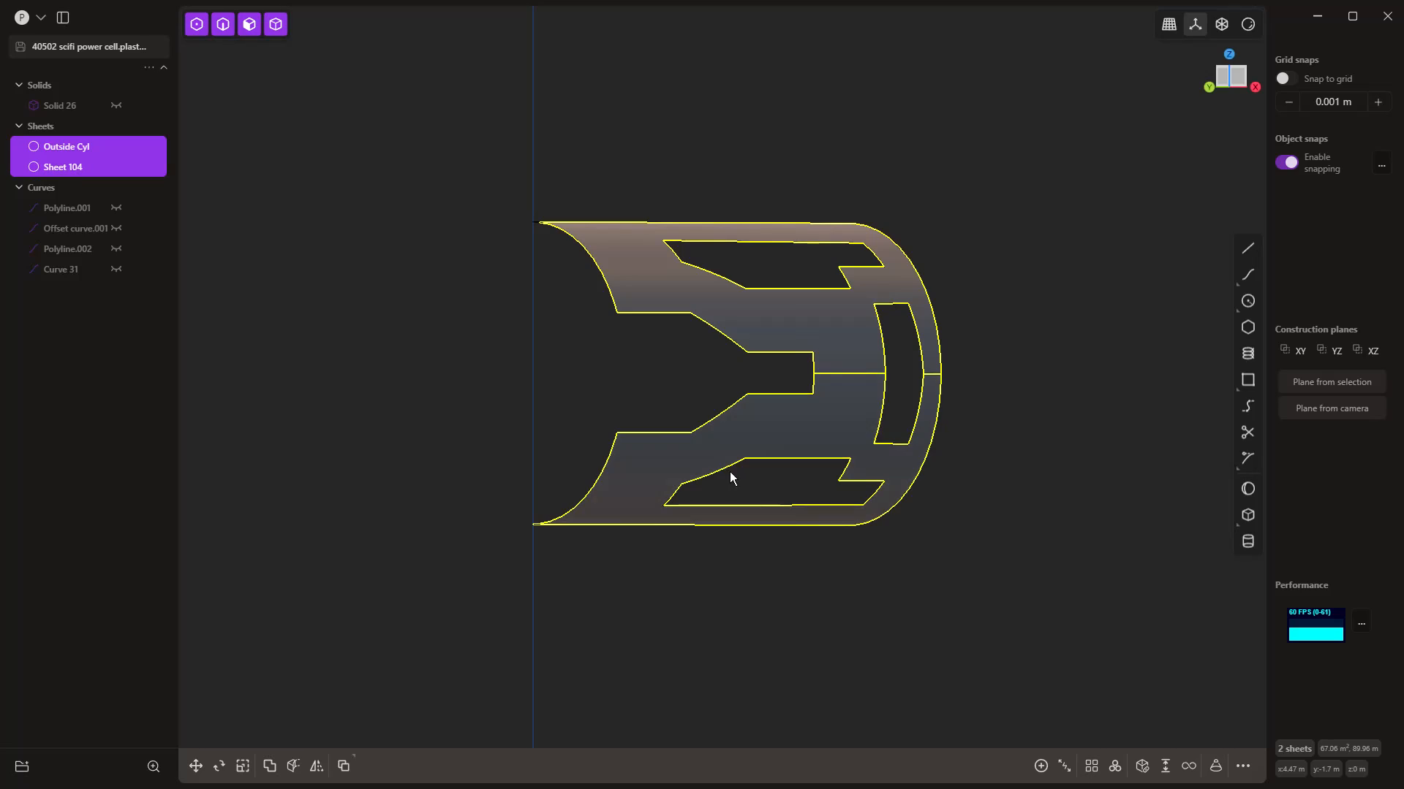
pyautogui.moveTo(682, 509); pyautogui.dragTo(683, 495, button='middle')
pyautogui.press('j')
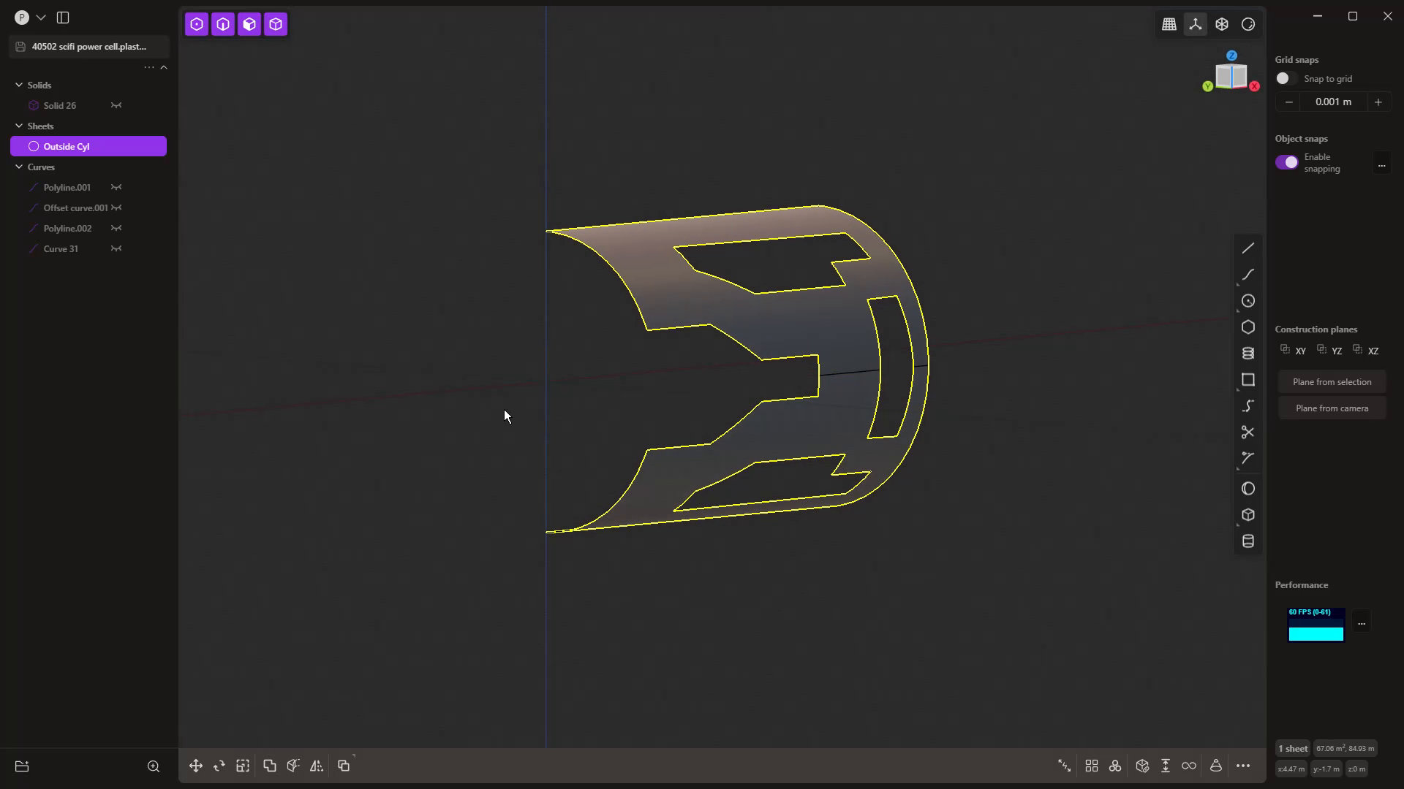
pyautogui.click(471, 441)
# Step: Mirror the joined front half of the cover along the Y axis to create the rear half
pyautogui.click(746, 442)
pyautogui.moveTo(574, 582); pyautogui.dragTo(565, 594, button='middle')
pyautogui.click(316, 766)
pyautogui.moveTo(440, 599); pyautogui.dragTo(571, 450, button='middle')
pyautogui.click(543, 399)
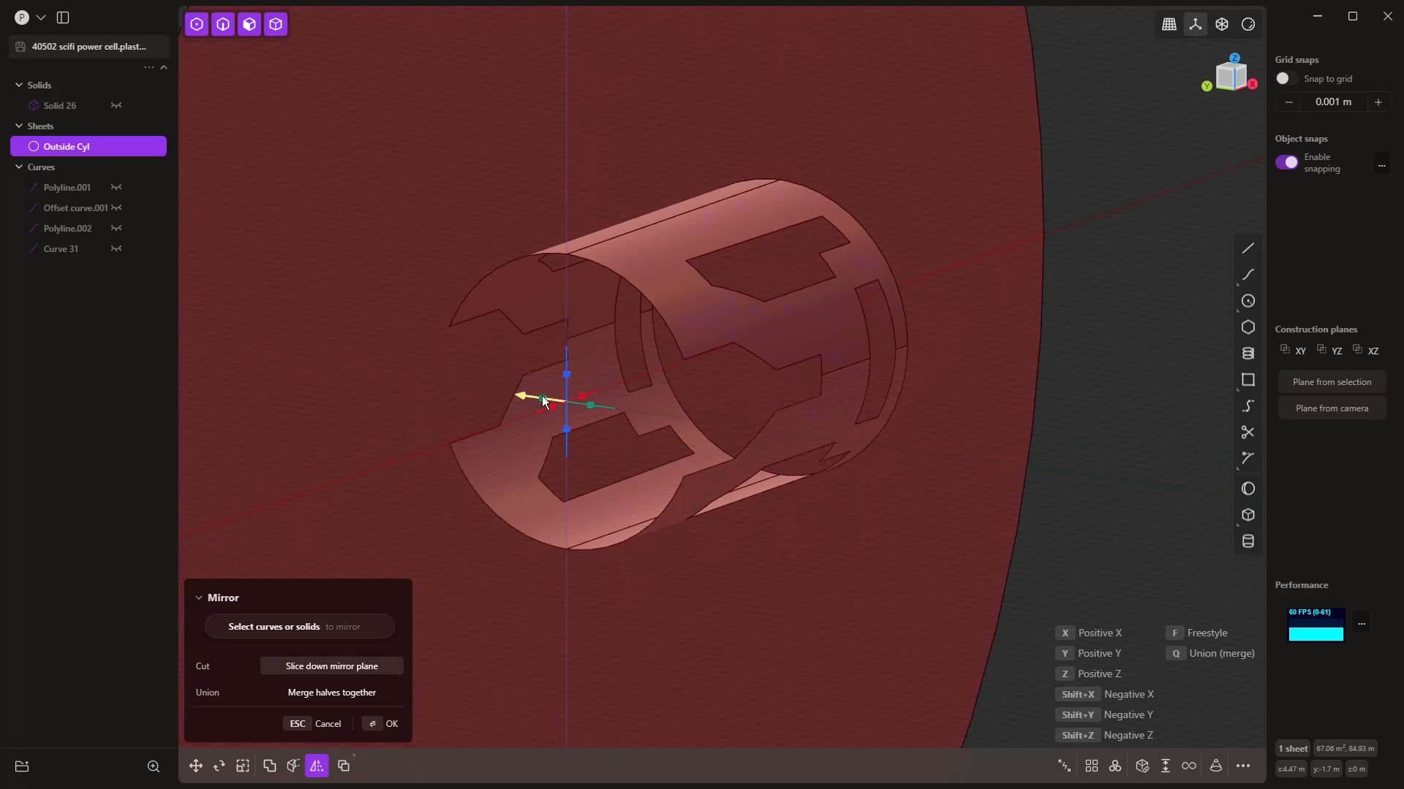
pyautogui.rightClick(1103, 432)
pyautogui.click(1096, 434)
pyautogui.moveTo(1065, 455); pyautogui.dragTo(1025, 480, button='middle')
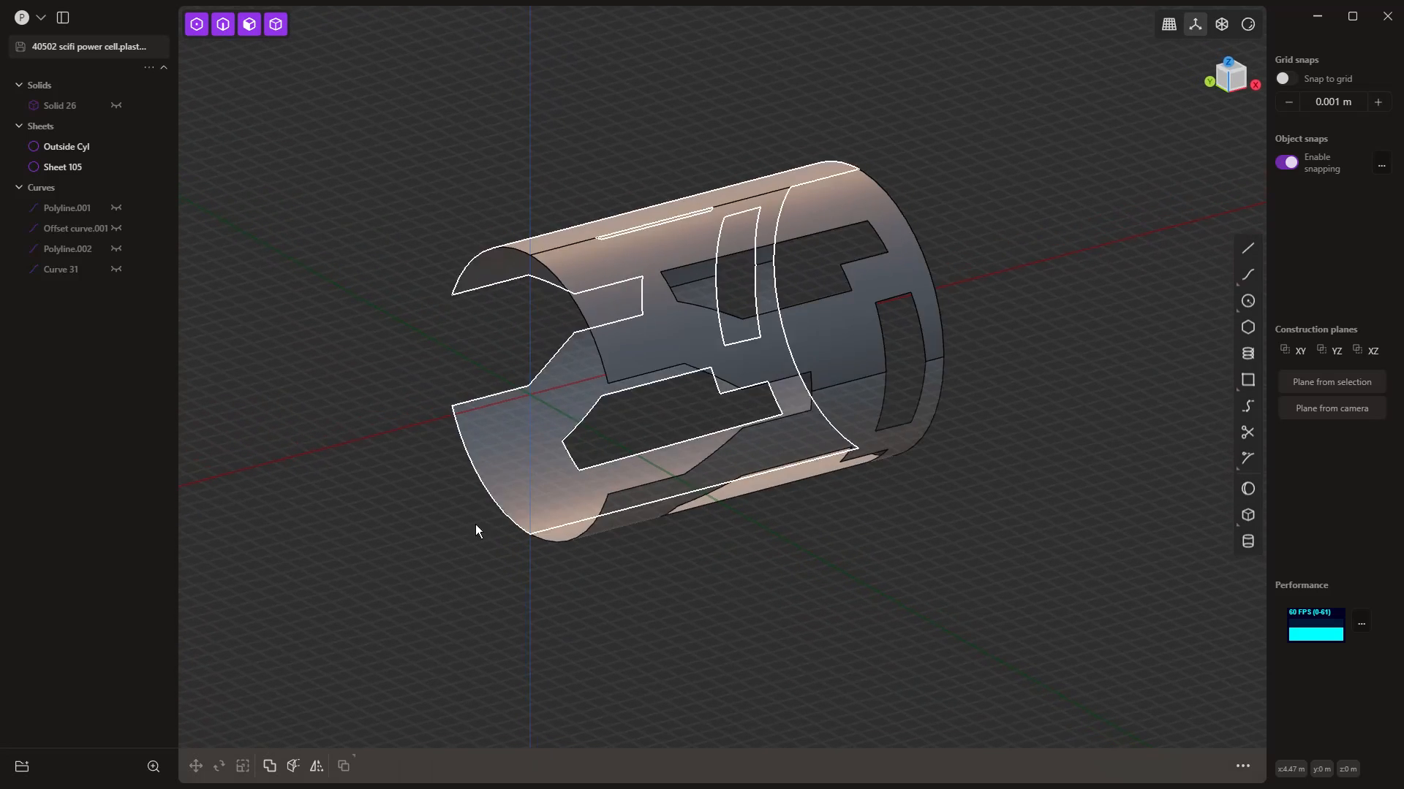
# Step: Join the front and rear halves of the cover into a single sheet and clear the selection
pyautogui.click(752, 331)
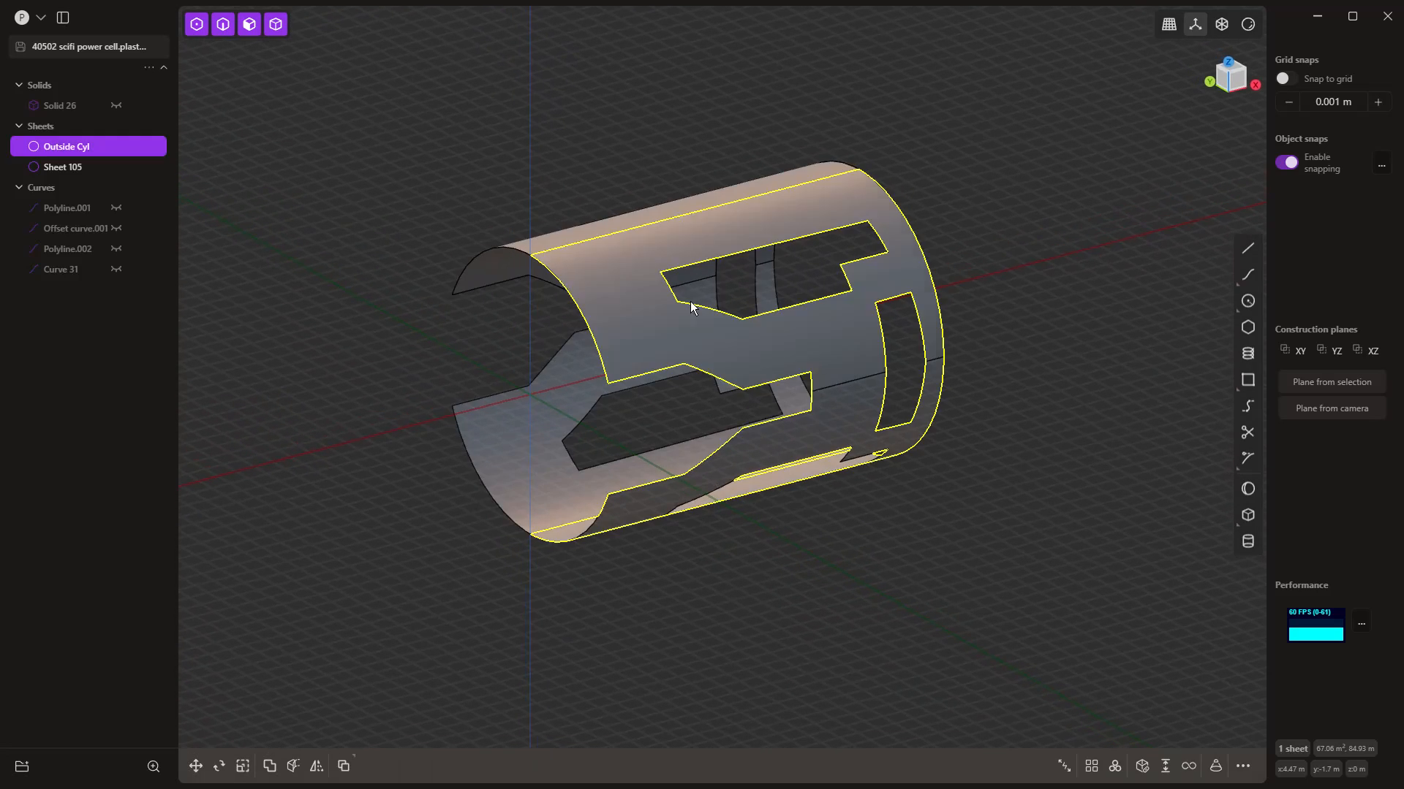
pyautogui.keyDown('shift'); pyautogui.click(563, 231); pyautogui.keyUp('shift')
pyautogui.press('j')
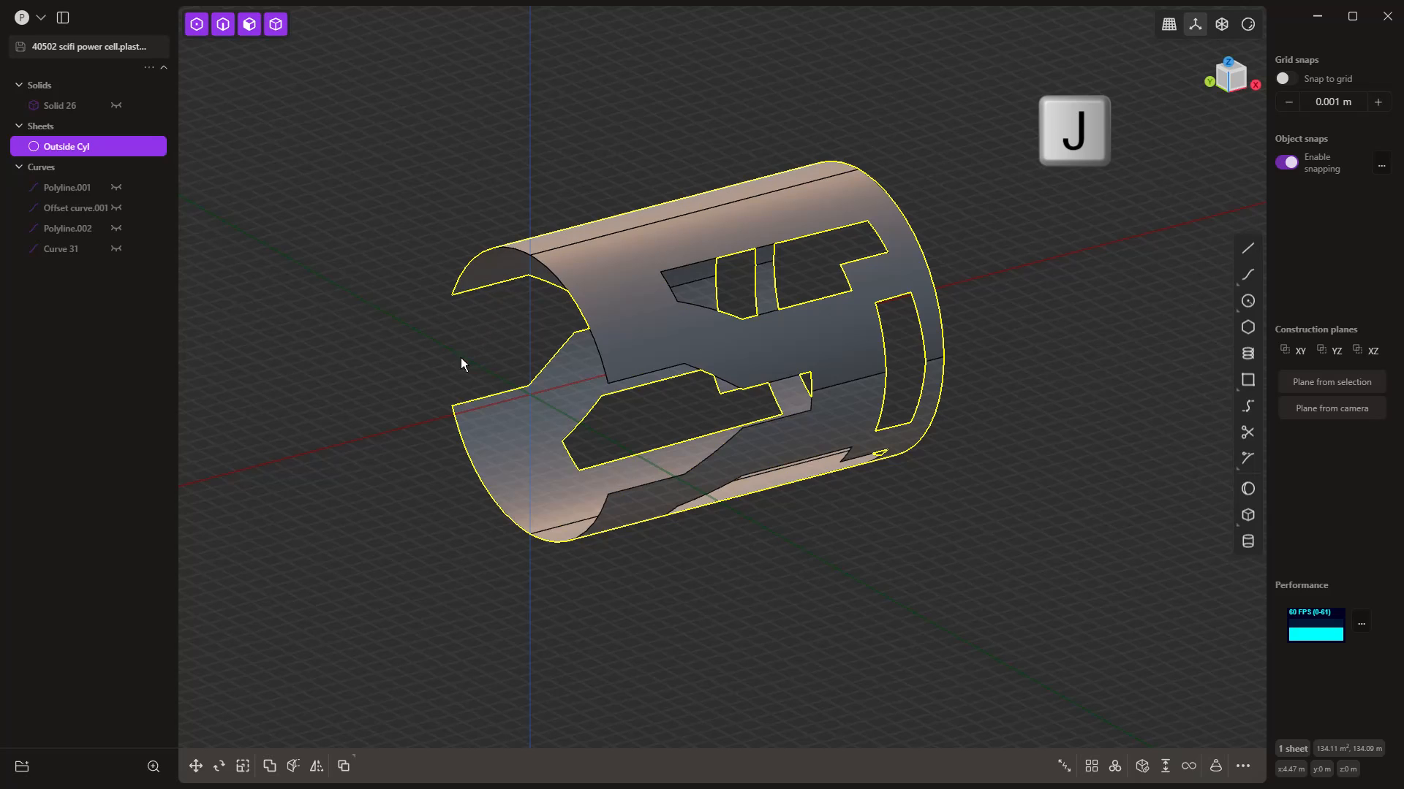
pyautogui.click(461, 364)
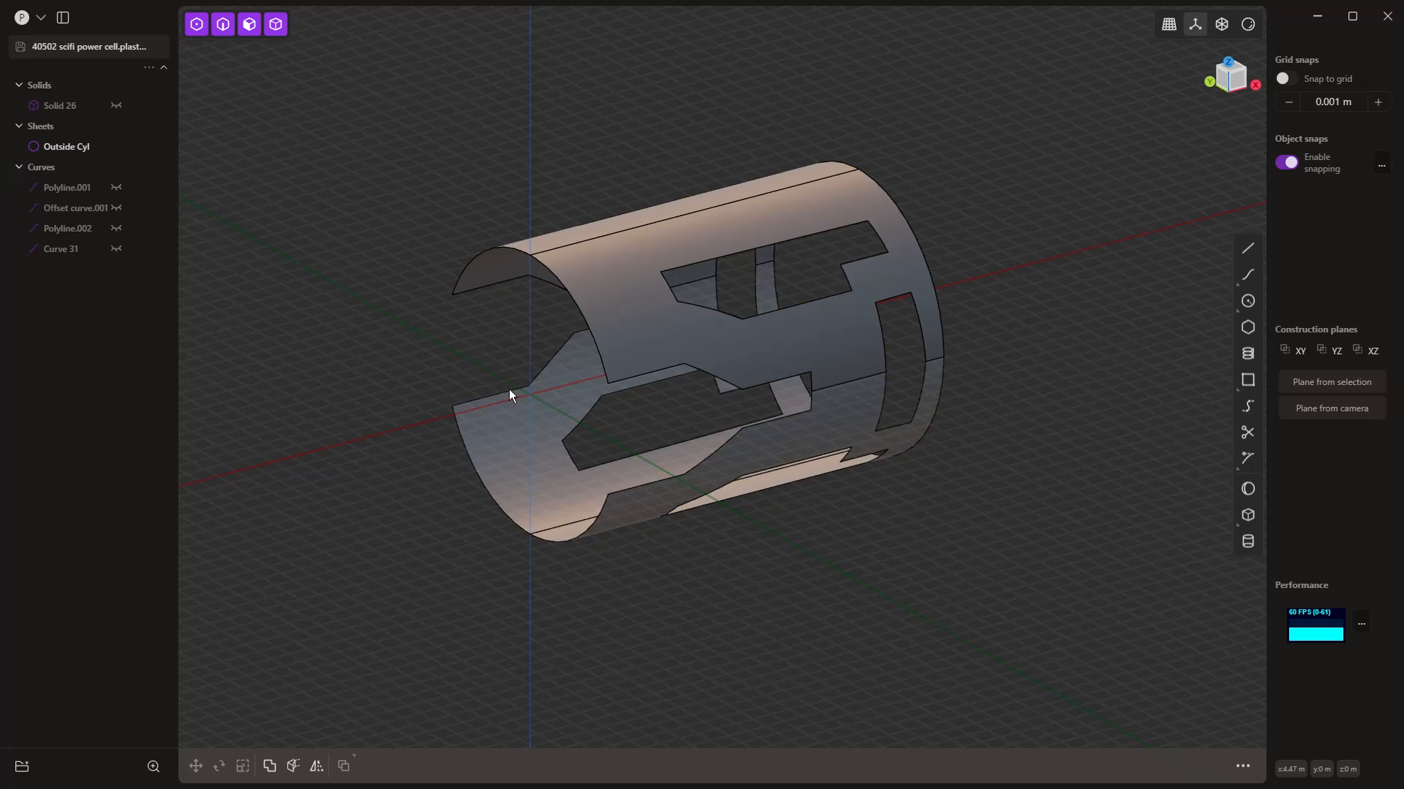
# Step: Mirror the Outside Cyl sheet across the origin along the negative X axis with the halves merged into one full-length cover
pyautogui.click(576, 262)
pyautogui.click(316, 766)
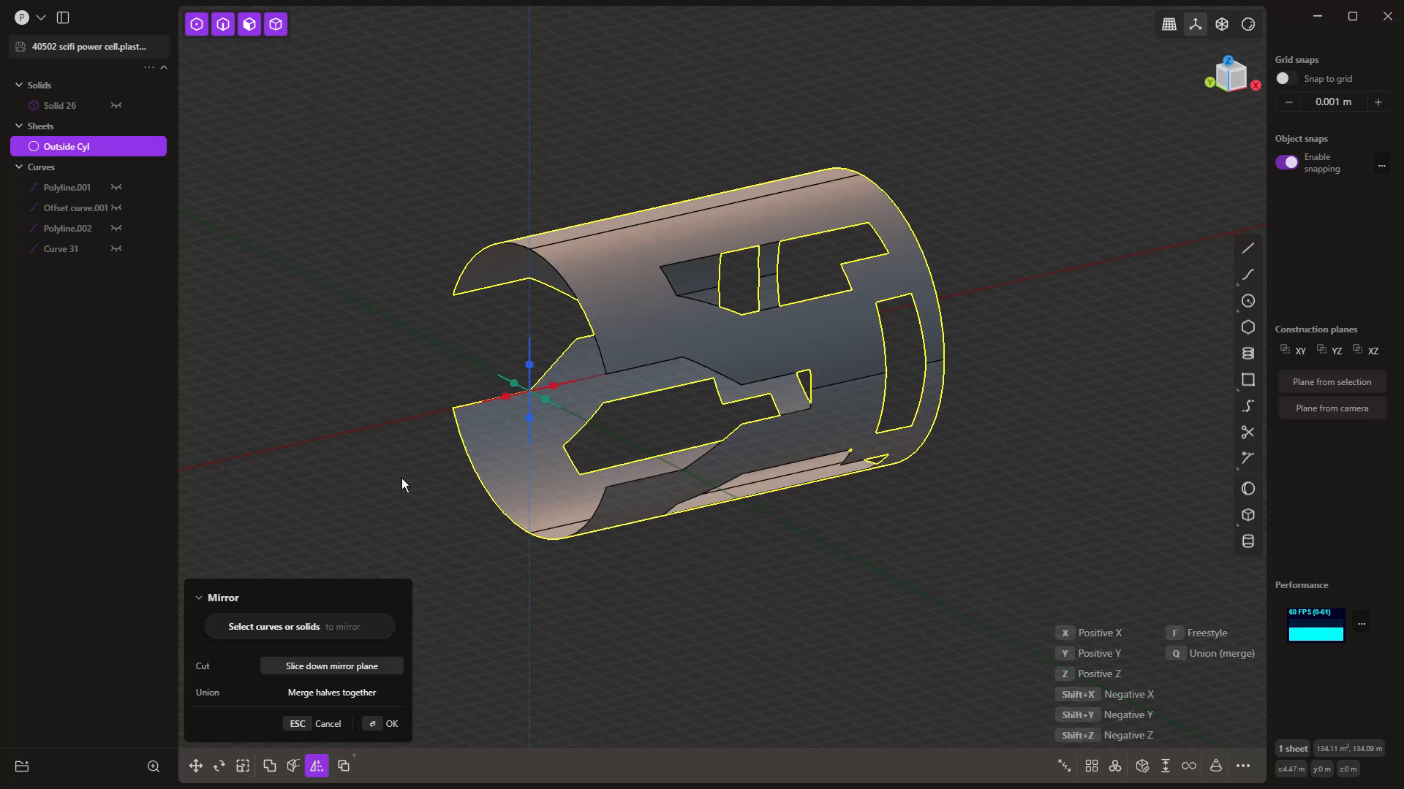
pyautogui.click(502, 399)
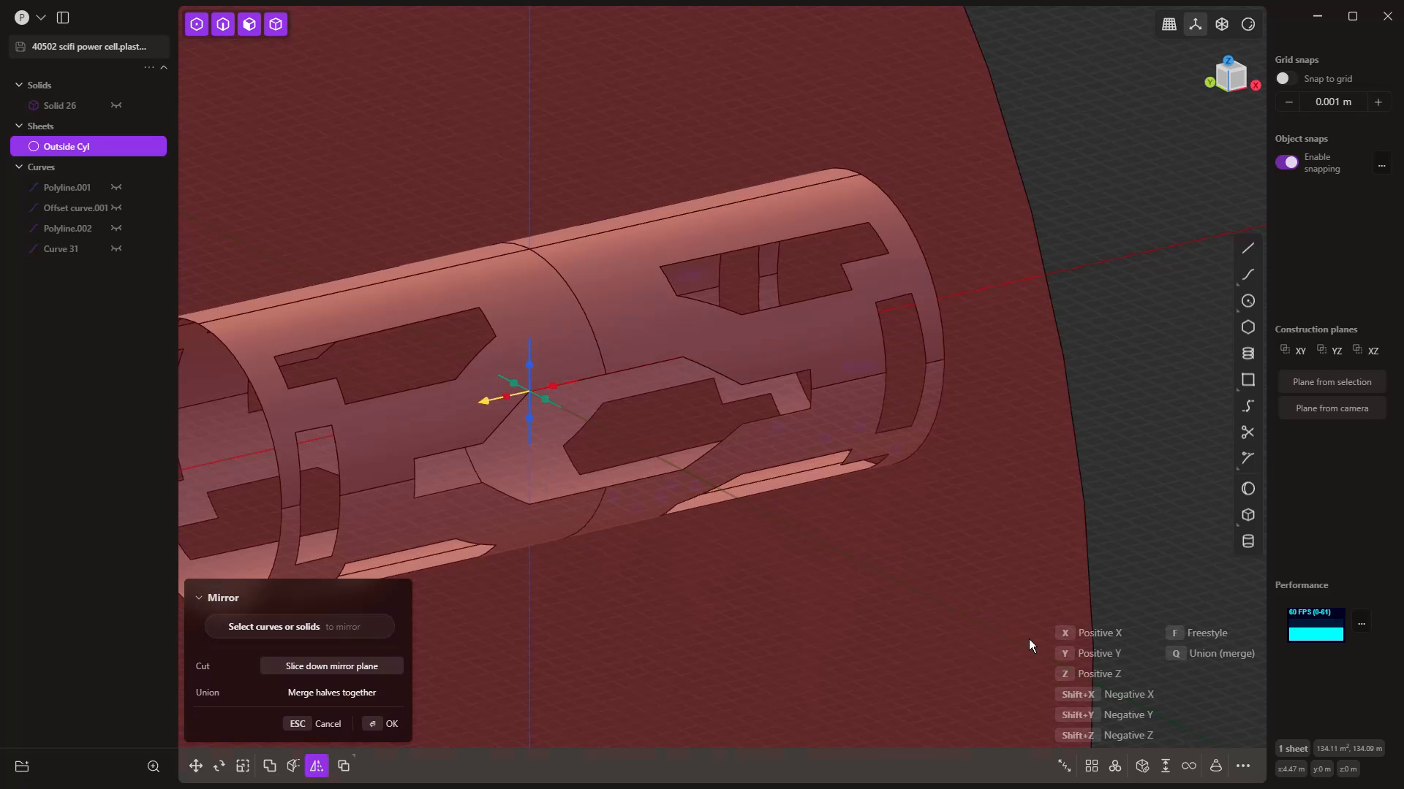
pyautogui.press('q')
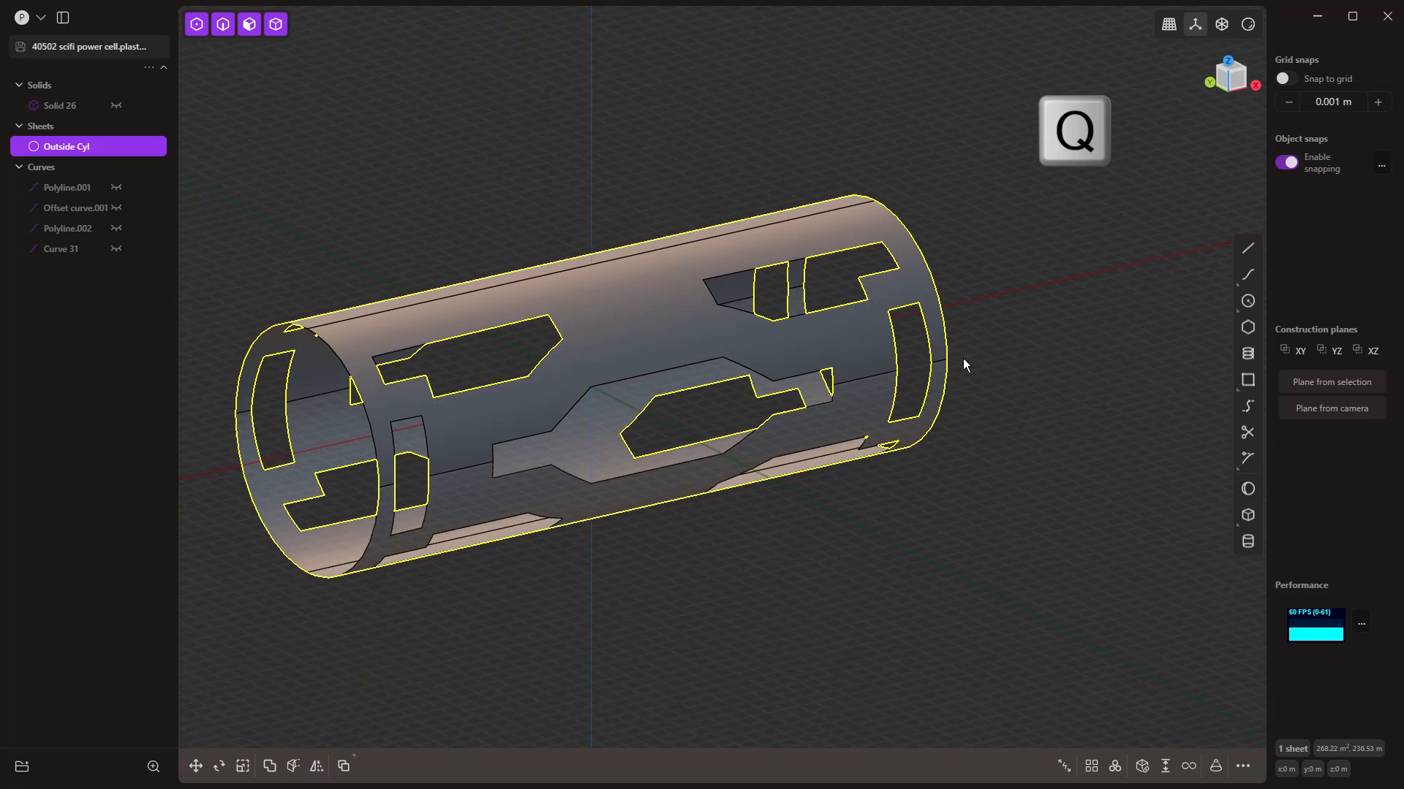
pyautogui.moveTo(964, 364); pyautogui.dragTo(885, 413, button='middle')
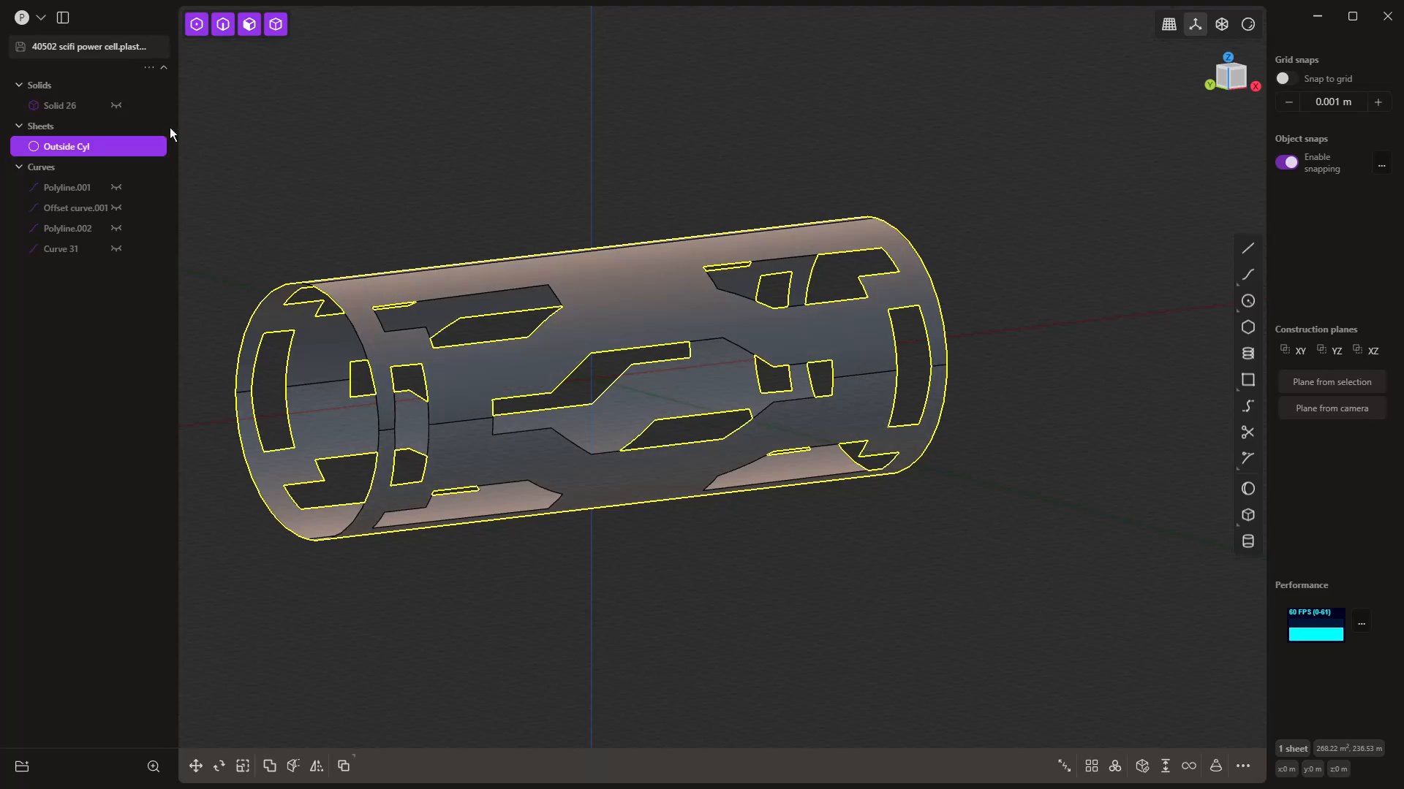
# Step: Unhide the solid body and clear the selection to check how the cover fits between the end caps
pyautogui.click(117, 106)
pyautogui.click(826, 463)
pyautogui.moveTo(826, 463); pyautogui.dragTo(733, 514, button='middle')
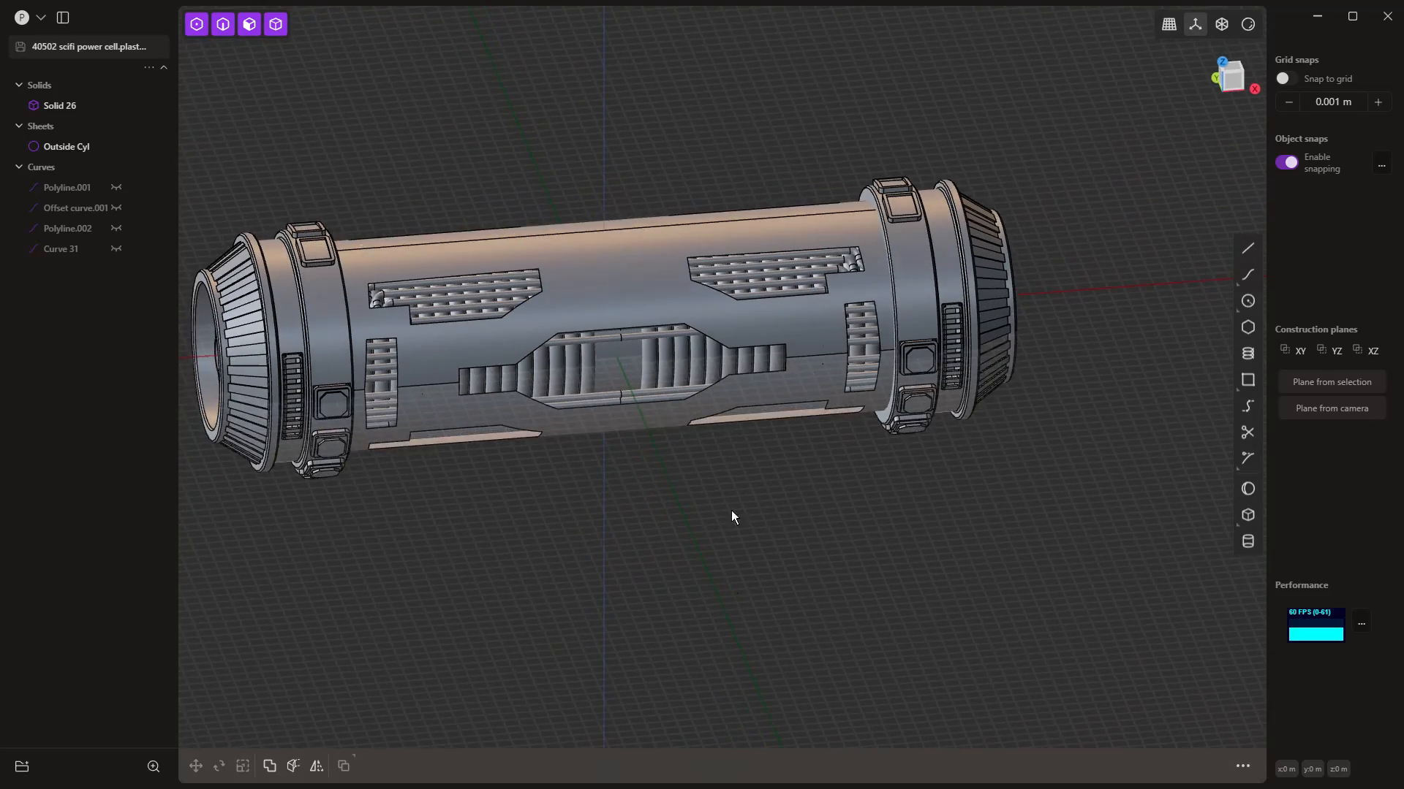
# Step: Thicken the Outside Cyl sheet slightly to turn the cover into a solid
pyautogui.click(655, 257)
pyautogui.moveTo(646, 304); pyautogui.dragTo(691, 309, button='middle')
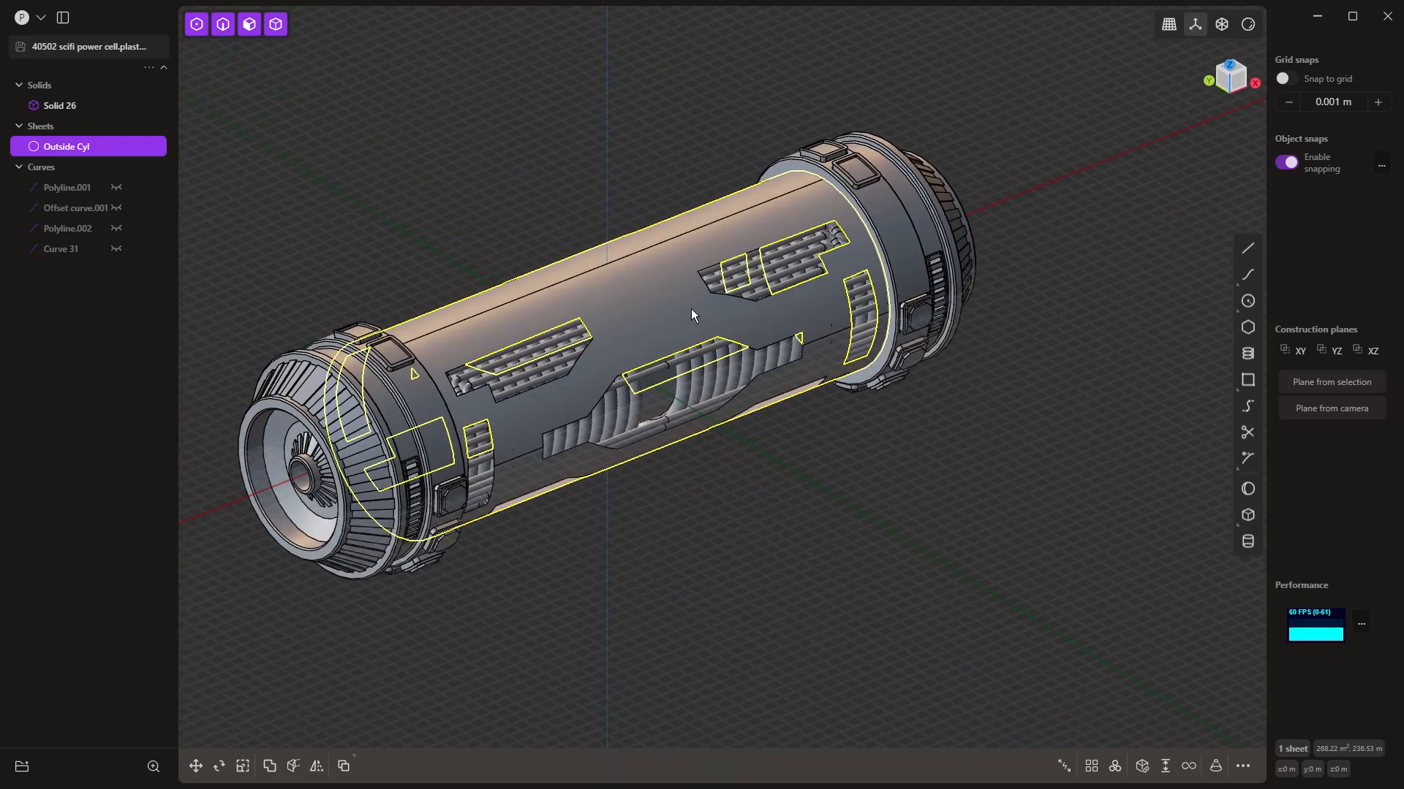
pyautogui.write('f')
pyautogui.write('thi')
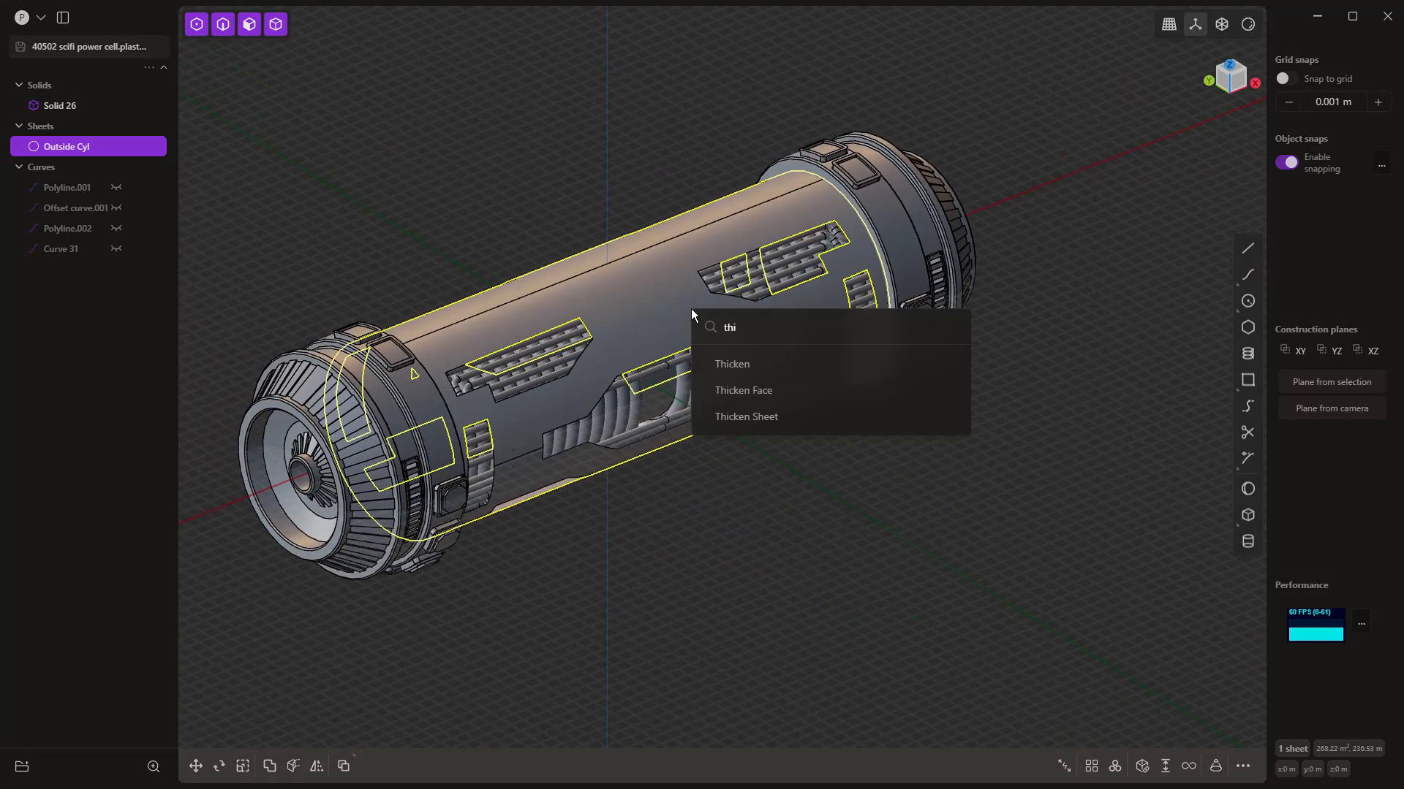
pyautogui.press('Return')
pyautogui.scroll(5, 739, 306)
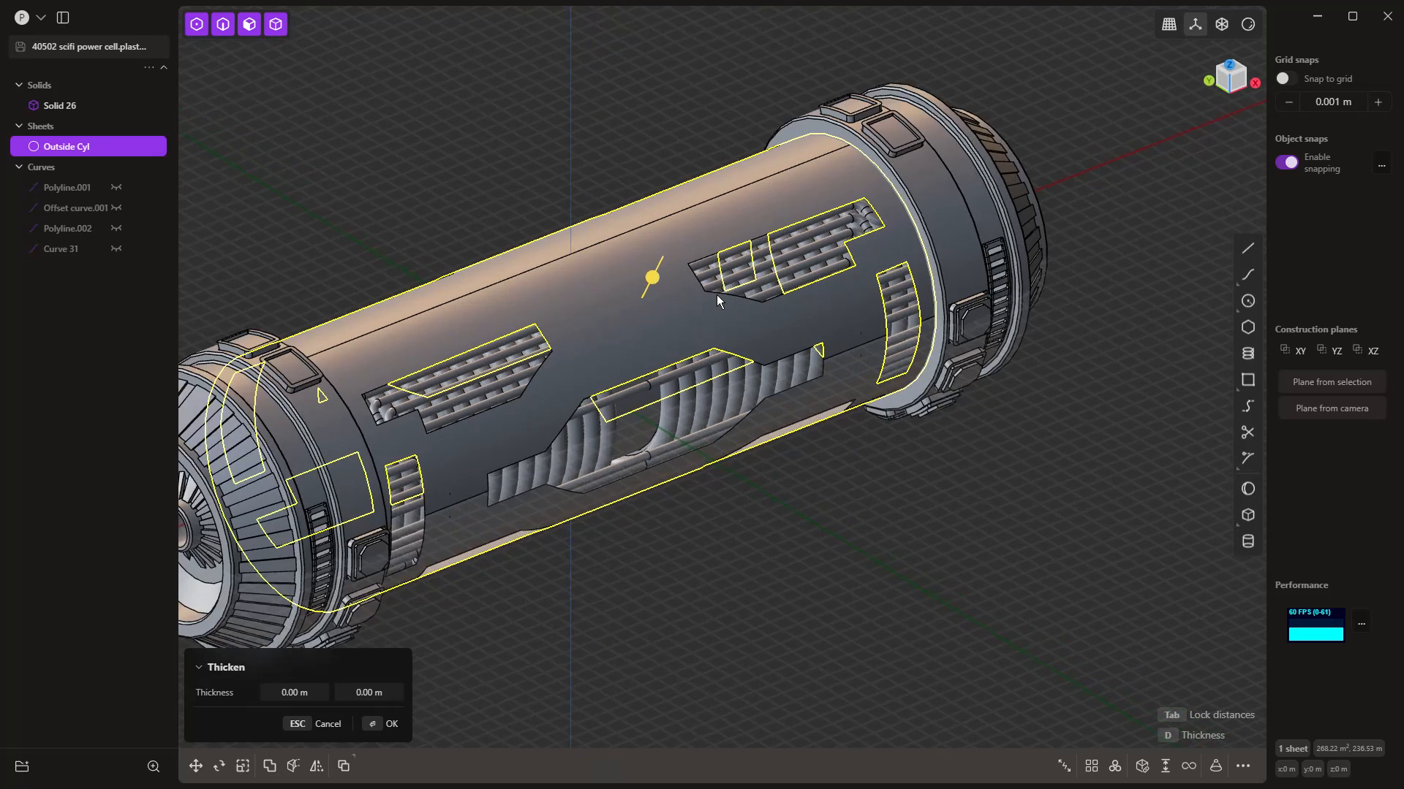
pyautogui.moveTo(642, 272); pyautogui.dragTo(646, 268)
pyautogui.press('Return')
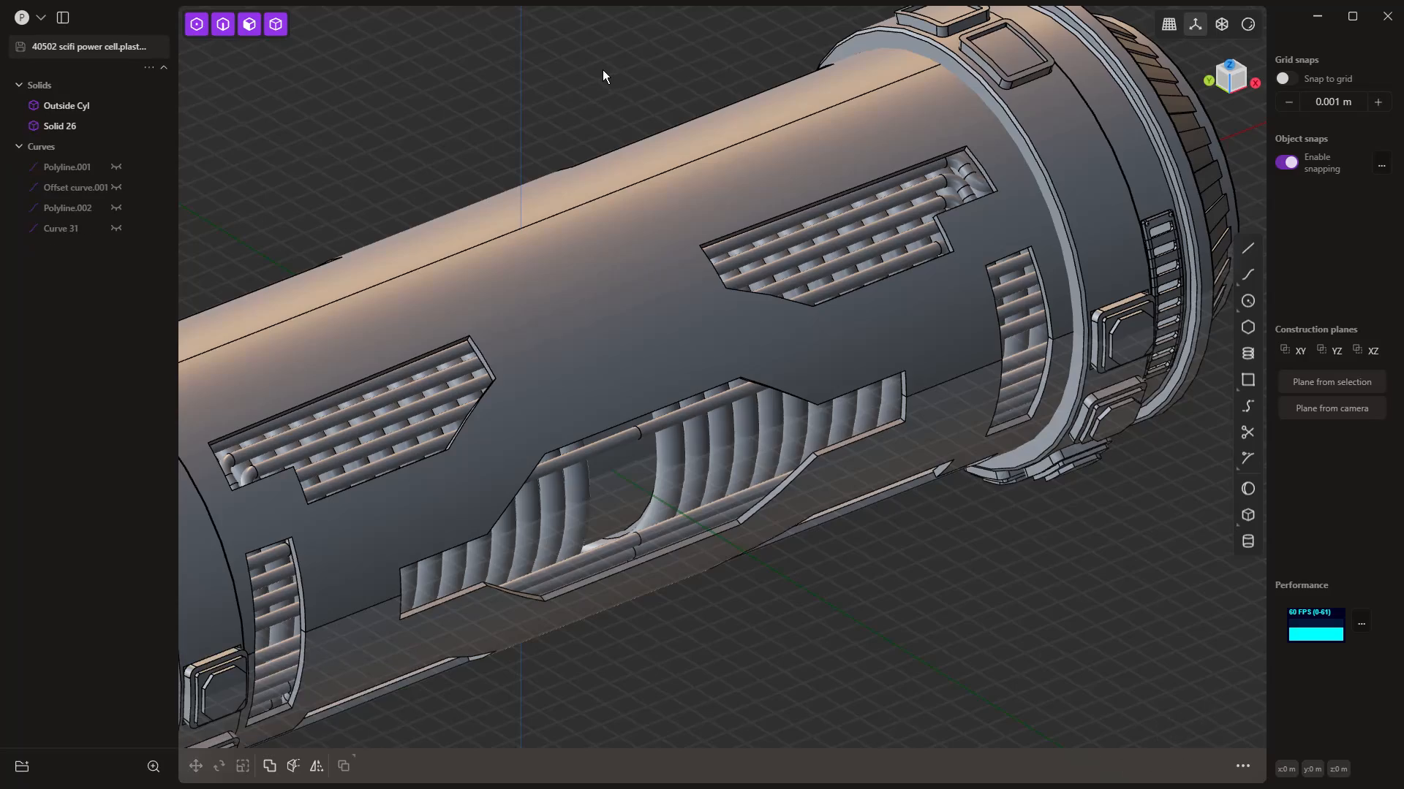
# Step: Boolean-union the thickened cover with the power cell body and clear the selection
pyautogui.moveTo(602, 69); pyautogui.dragTo(946, 195, button='middle')
pyautogui.click(927, 169)
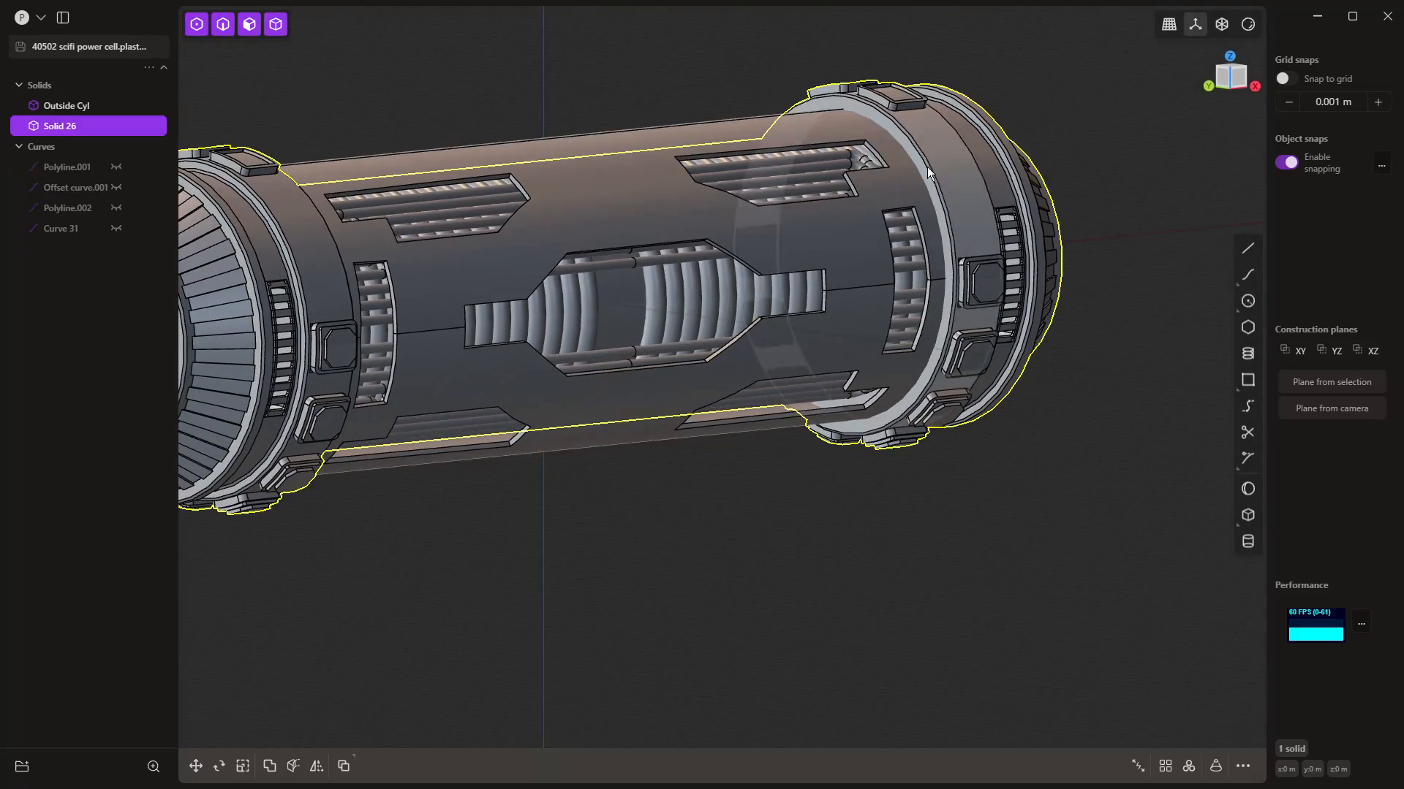
pyautogui.keyDown('shift'); pyautogui.click(915, 183); pyautogui.keyUp('shift')
pyautogui.press('q')
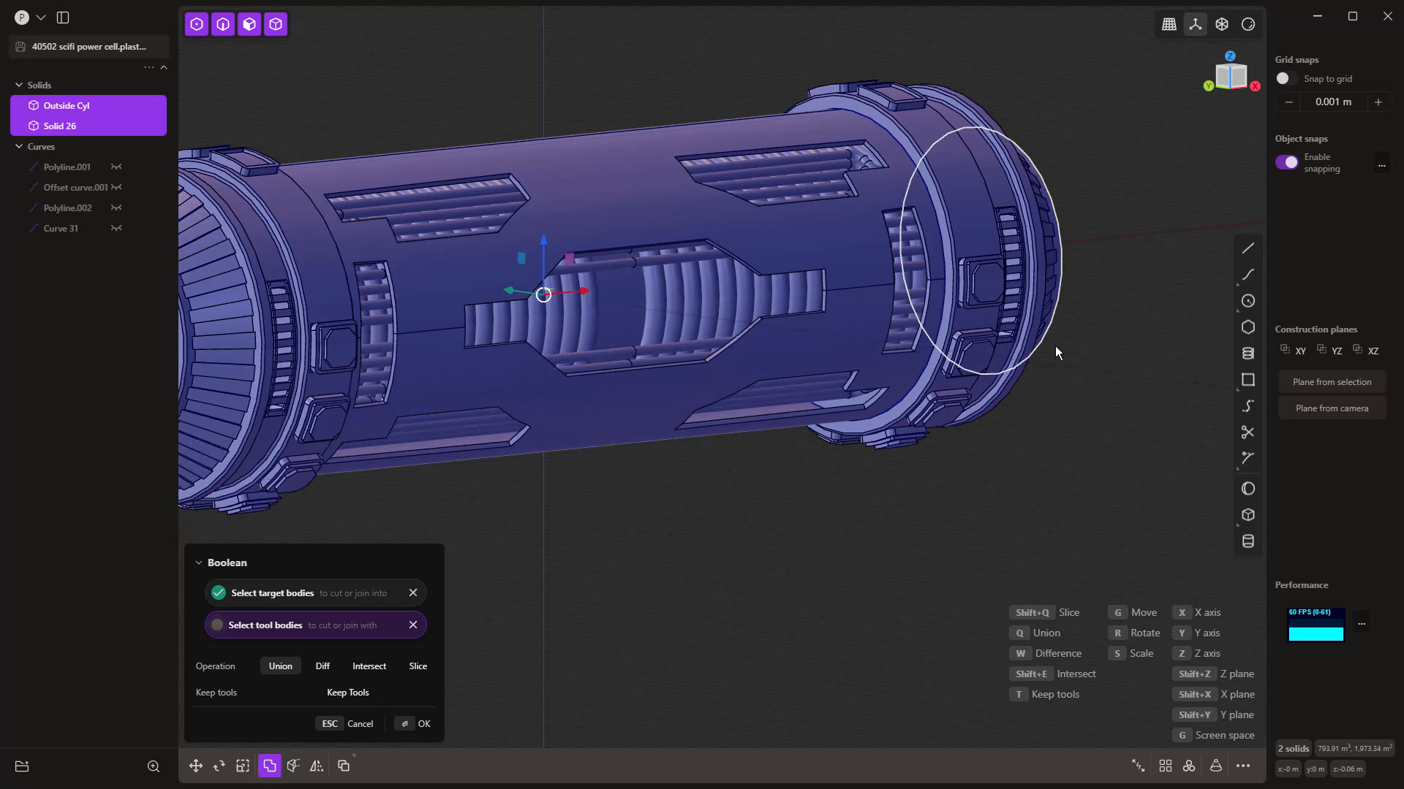
pyautogui.press('q')
pyautogui.press('q')
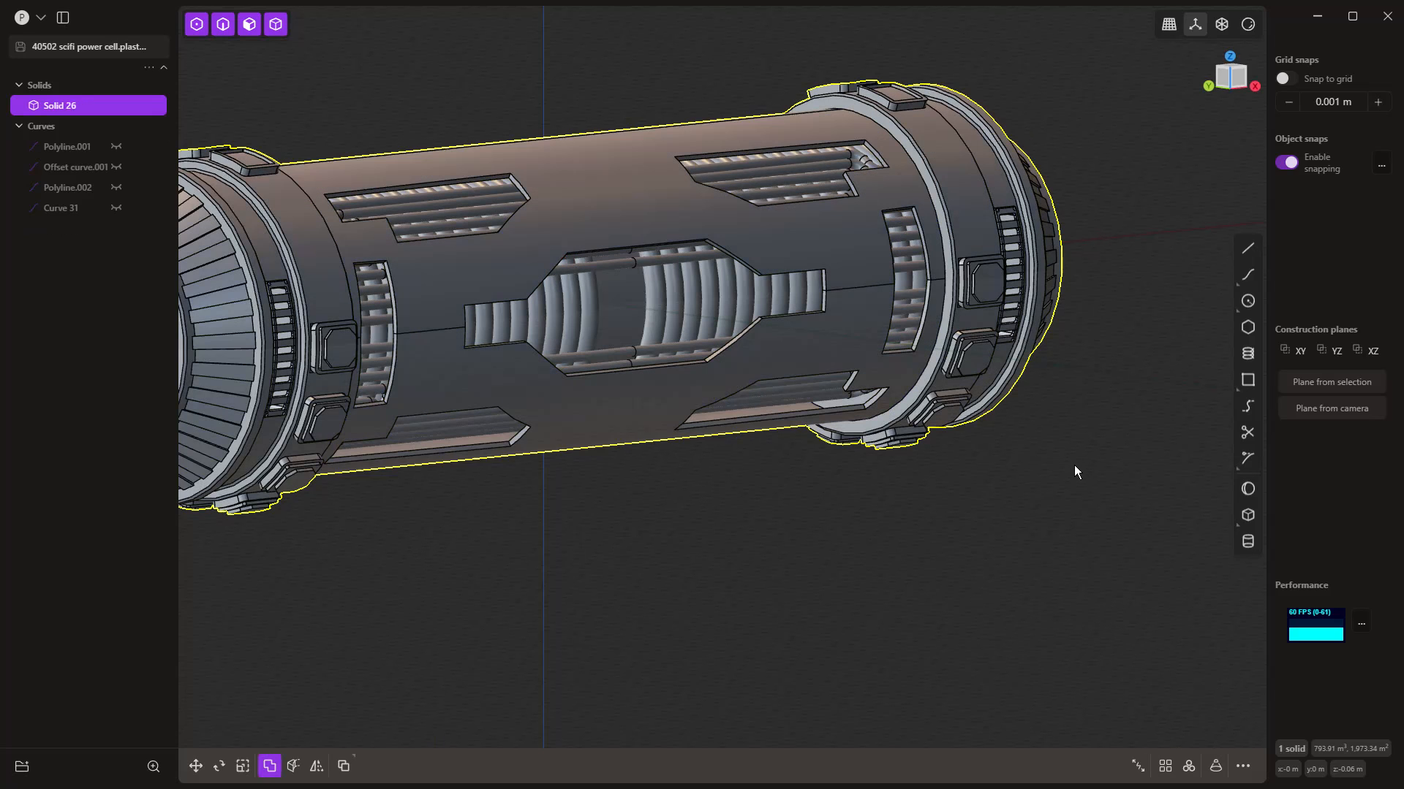
pyautogui.click(1072, 466)
pyautogui.moveTo(1066, 467); pyautogui.dragTo(745, 315, button='middle')
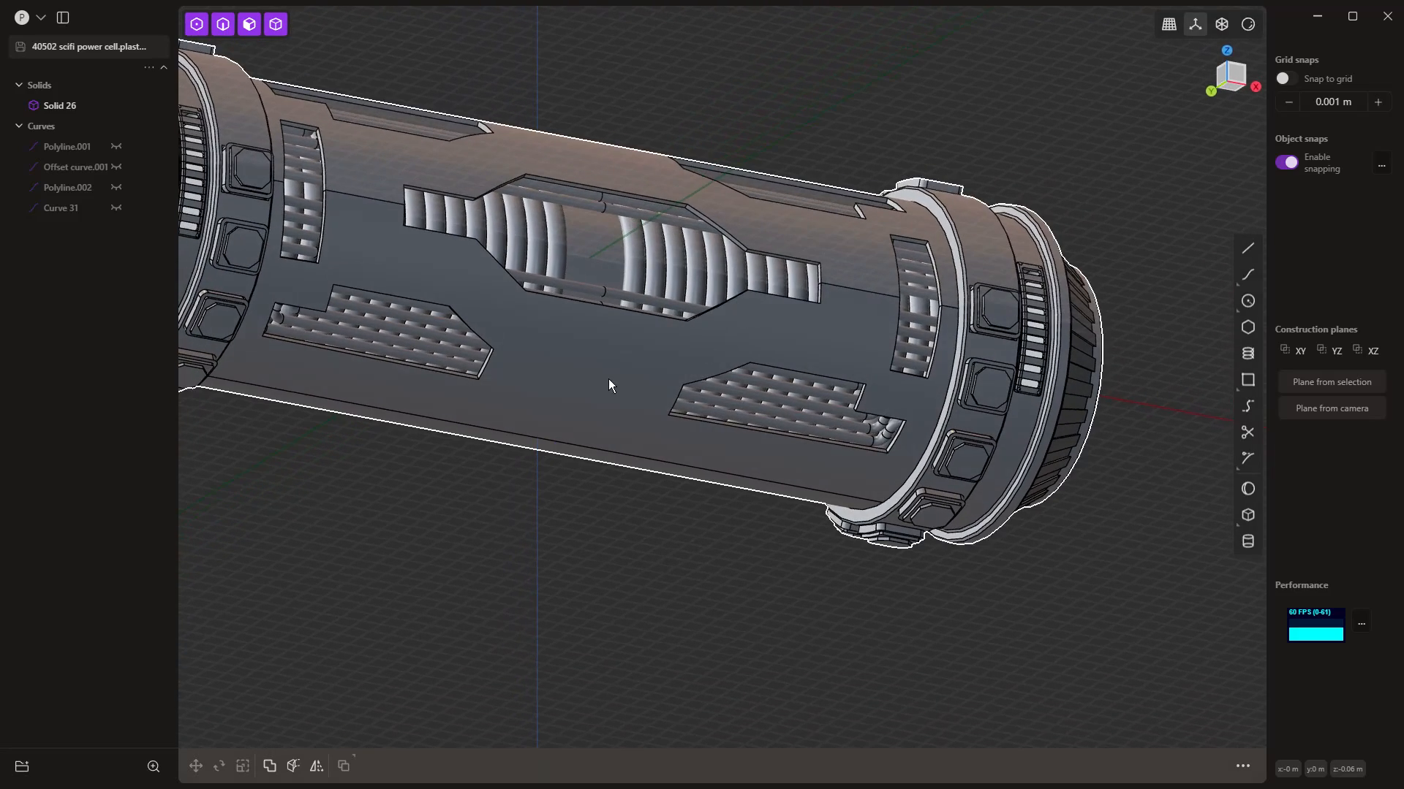
pyautogui.click(598, 358)
pyautogui.press('o')
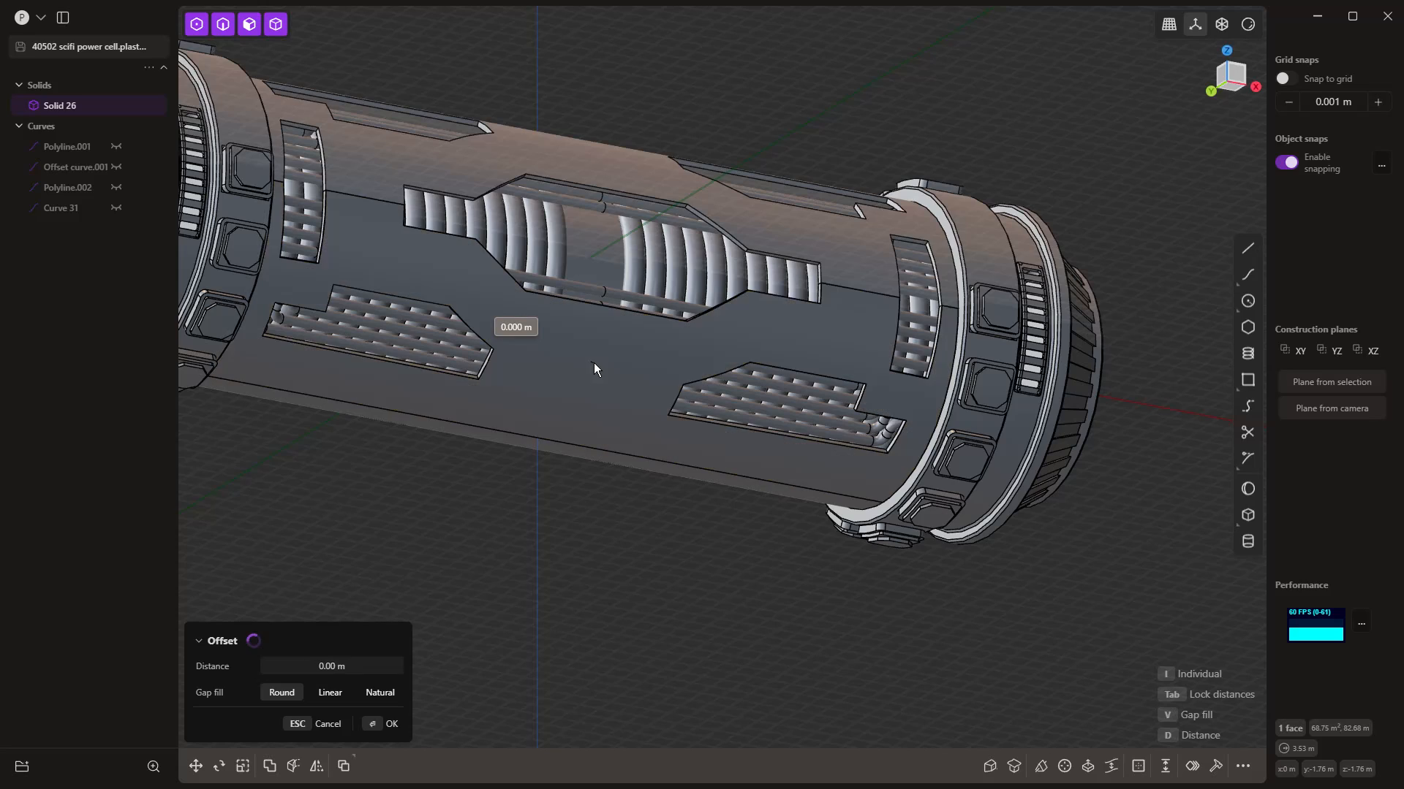
pyautogui.press('Escape')
# Step: Offset the outline of the lower front cover face inward by about 0.094 m to form a border around the windows
pyautogui.scroll(5, 599, 373)
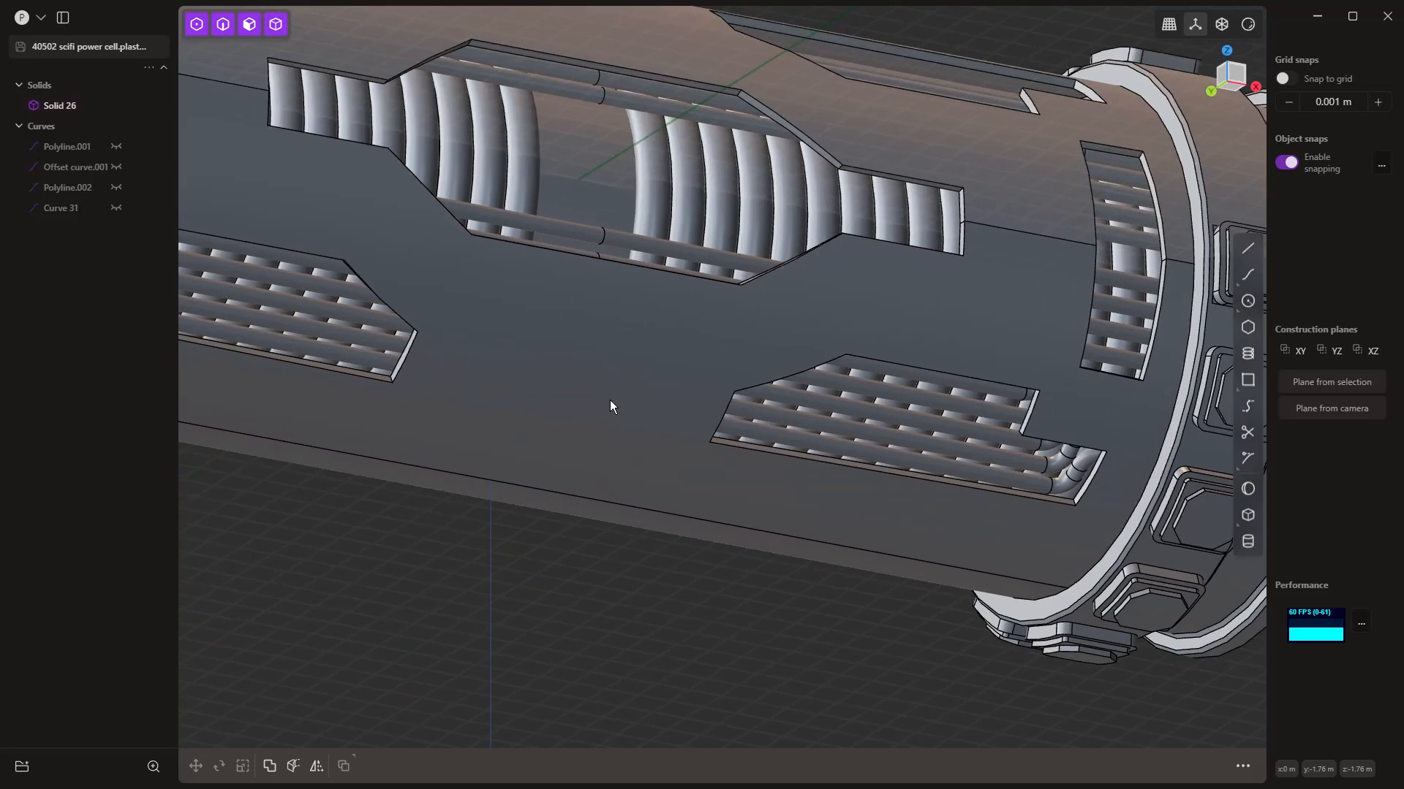
pyautogui.click(610, 400)
pyautogui.moveTo(610, 401); pyautogui.dragTo(594, 367, button='middle')
pyautogui.click(595, 367)
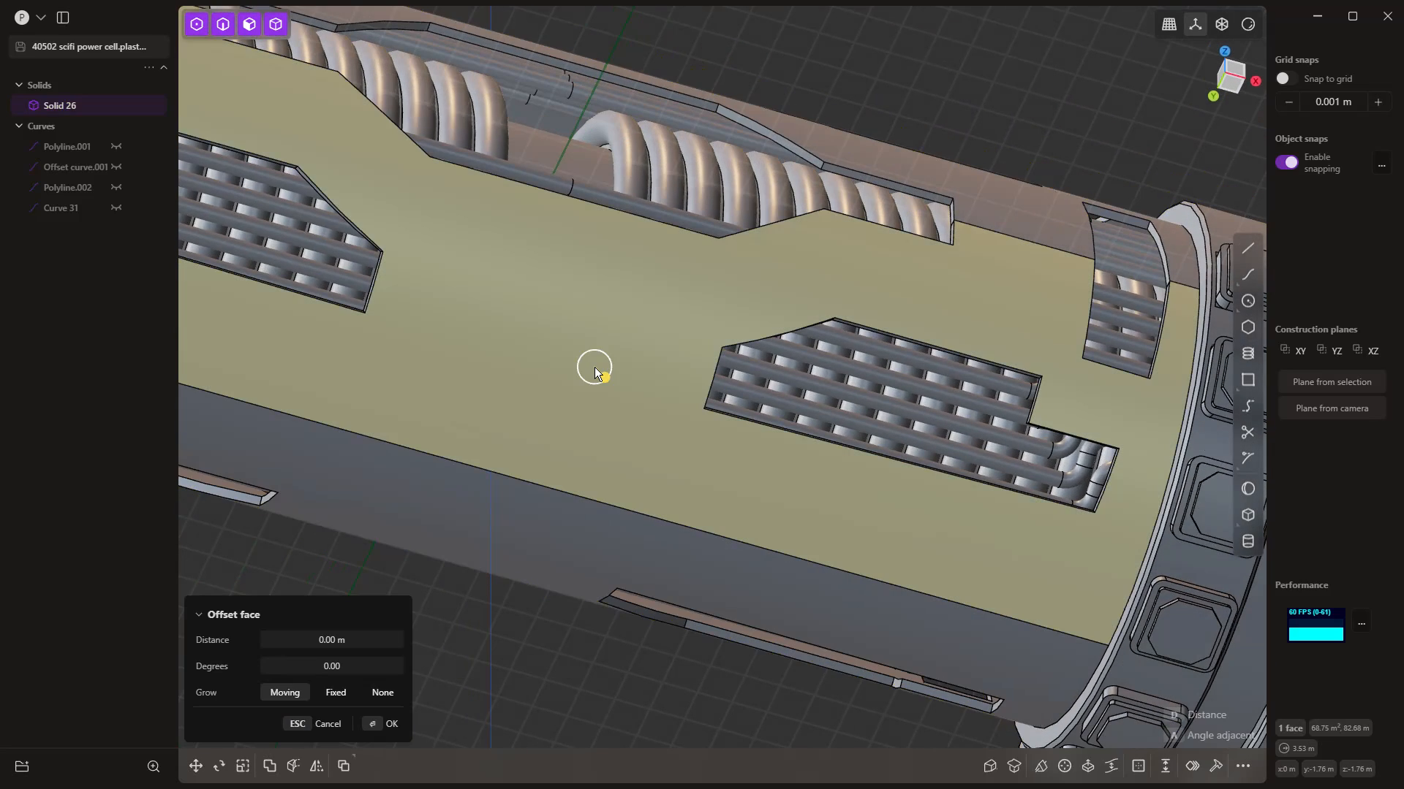
pyautogui.press('o')
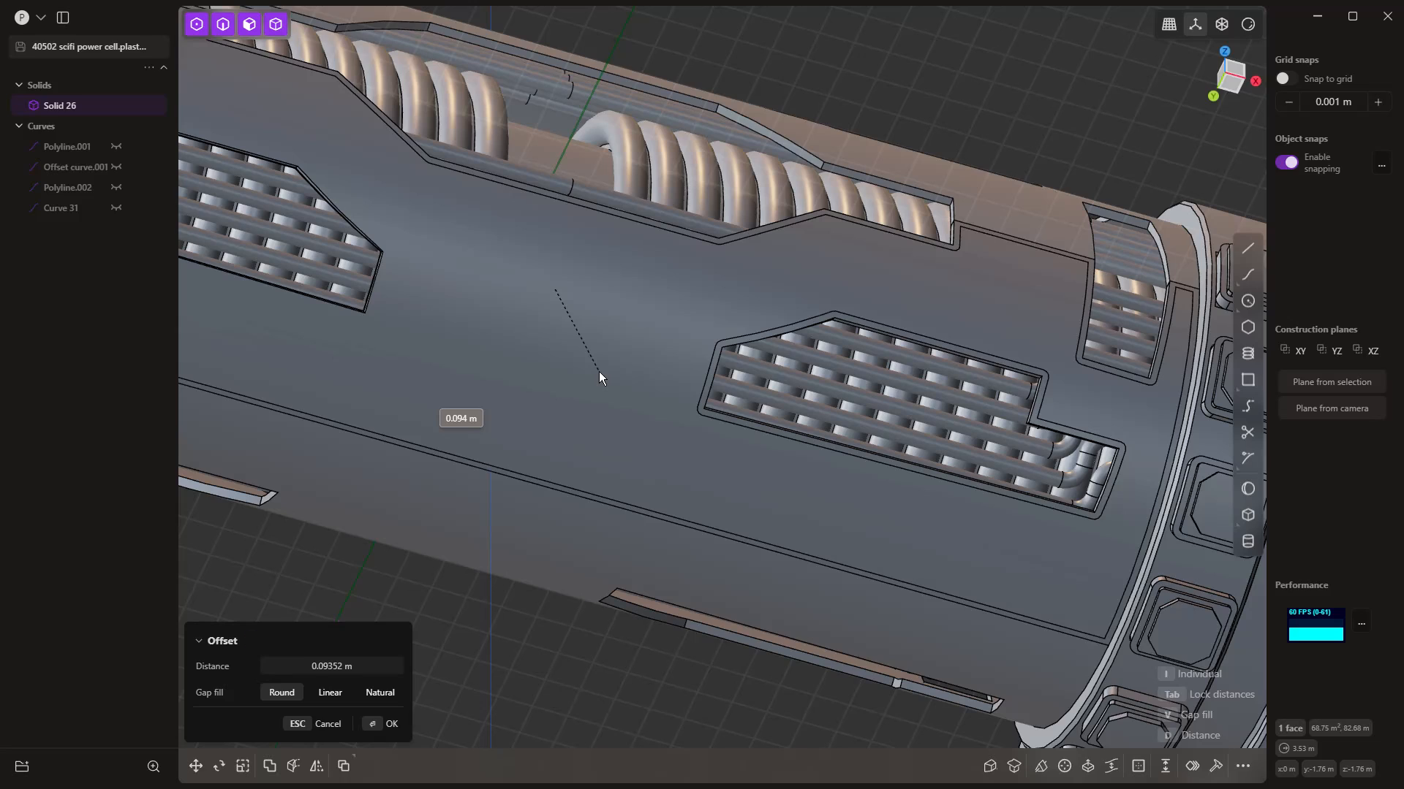
pyautogui.click(599, 372)
pyautogui.press('Return')
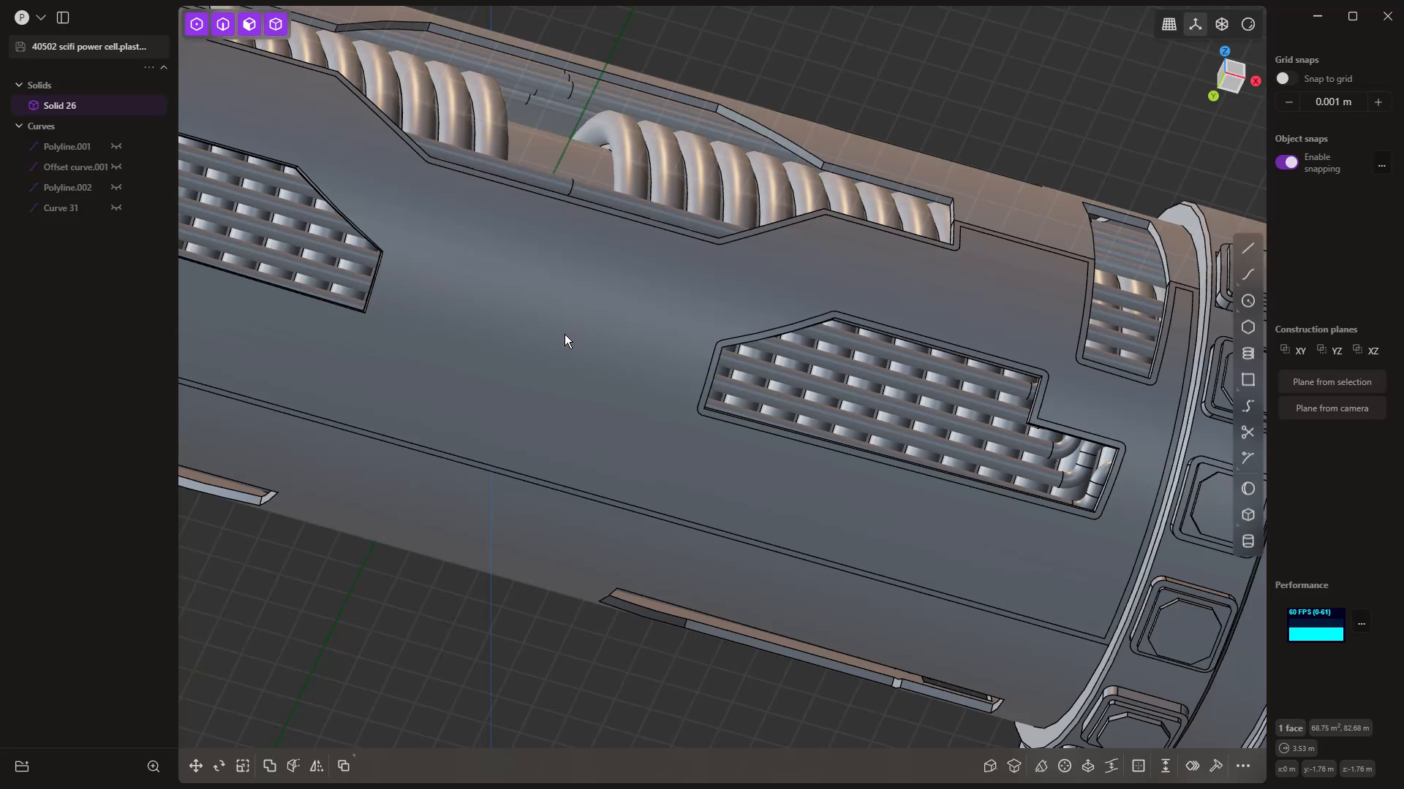
# Step: Offset the lower front cover face slightly inward so it sits recessed inside its border
pyautogui.press('o')
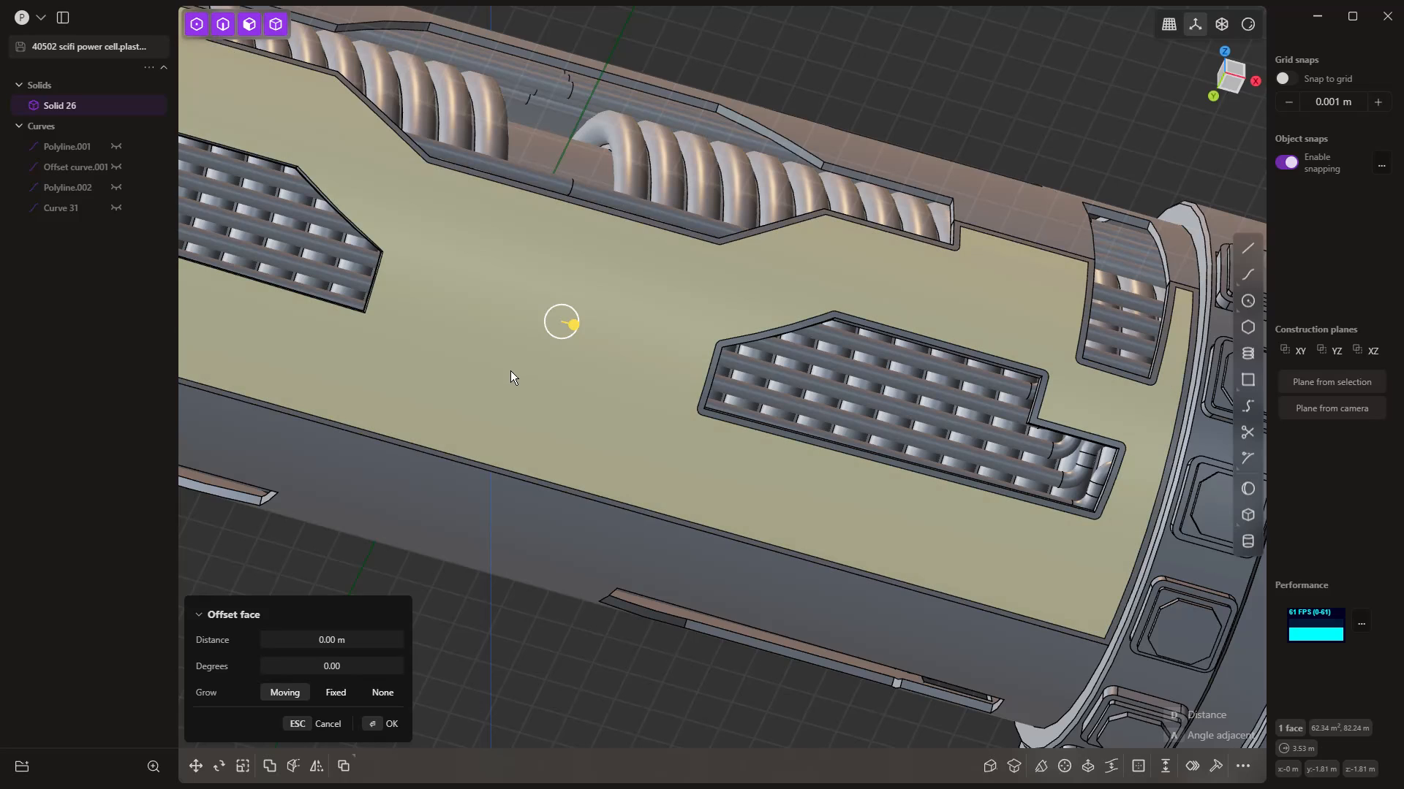
pyautogui.moveTo(511, 371); pyautogui.dragTo(664, 366, button='middle')
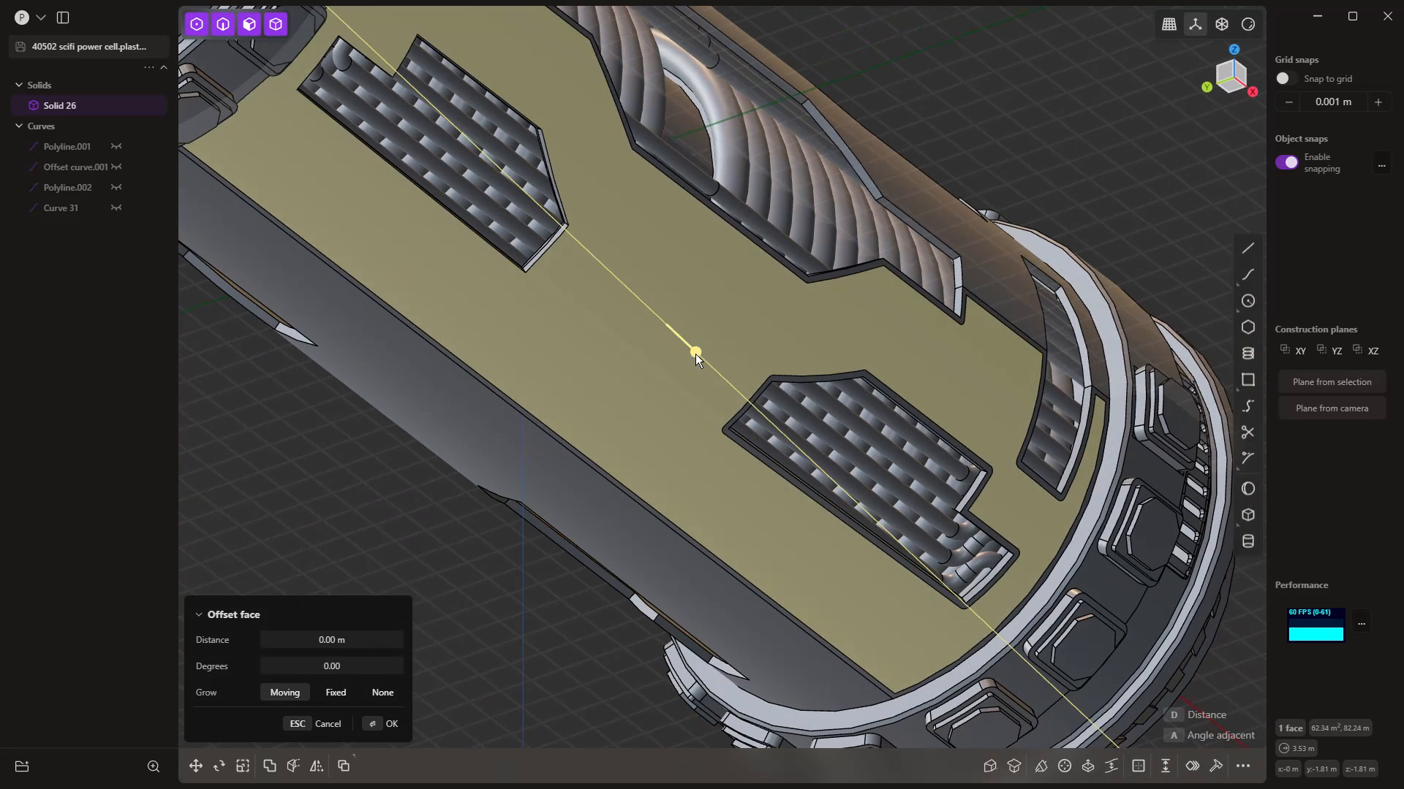
pyautogui.moveTo(695, 354); pyautogui.dragTo(694, 356)
pyautogui.click(989, 85)
pyautogui.scroll(-5, 944, 98)
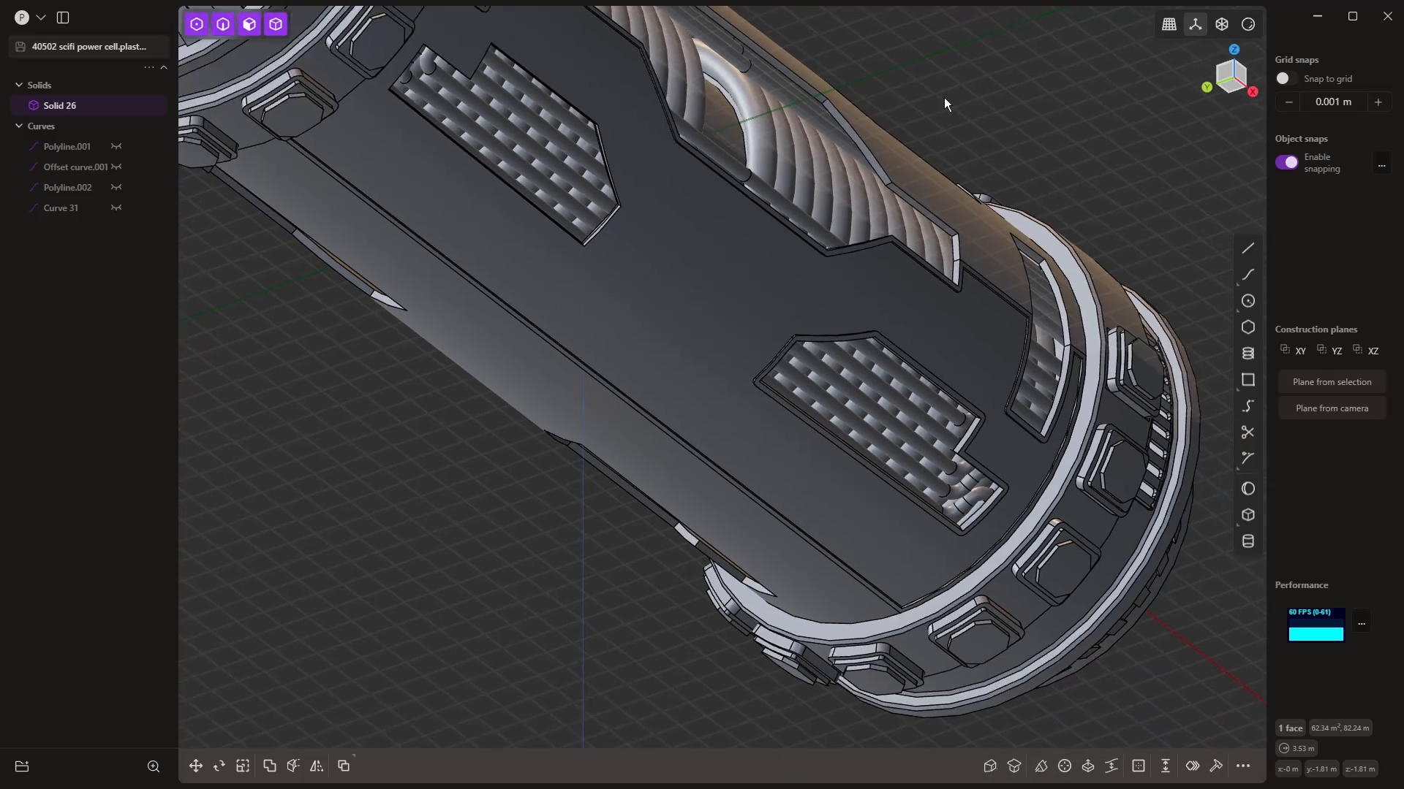
# Step: Examine the recessed cover panel with edges hidden and a chrome matcap applied to the model
pyautogui.moveTo(945, 98); pyautogui.dragTo(909, 231, button='middle')
pyautogui.click(909, 231)
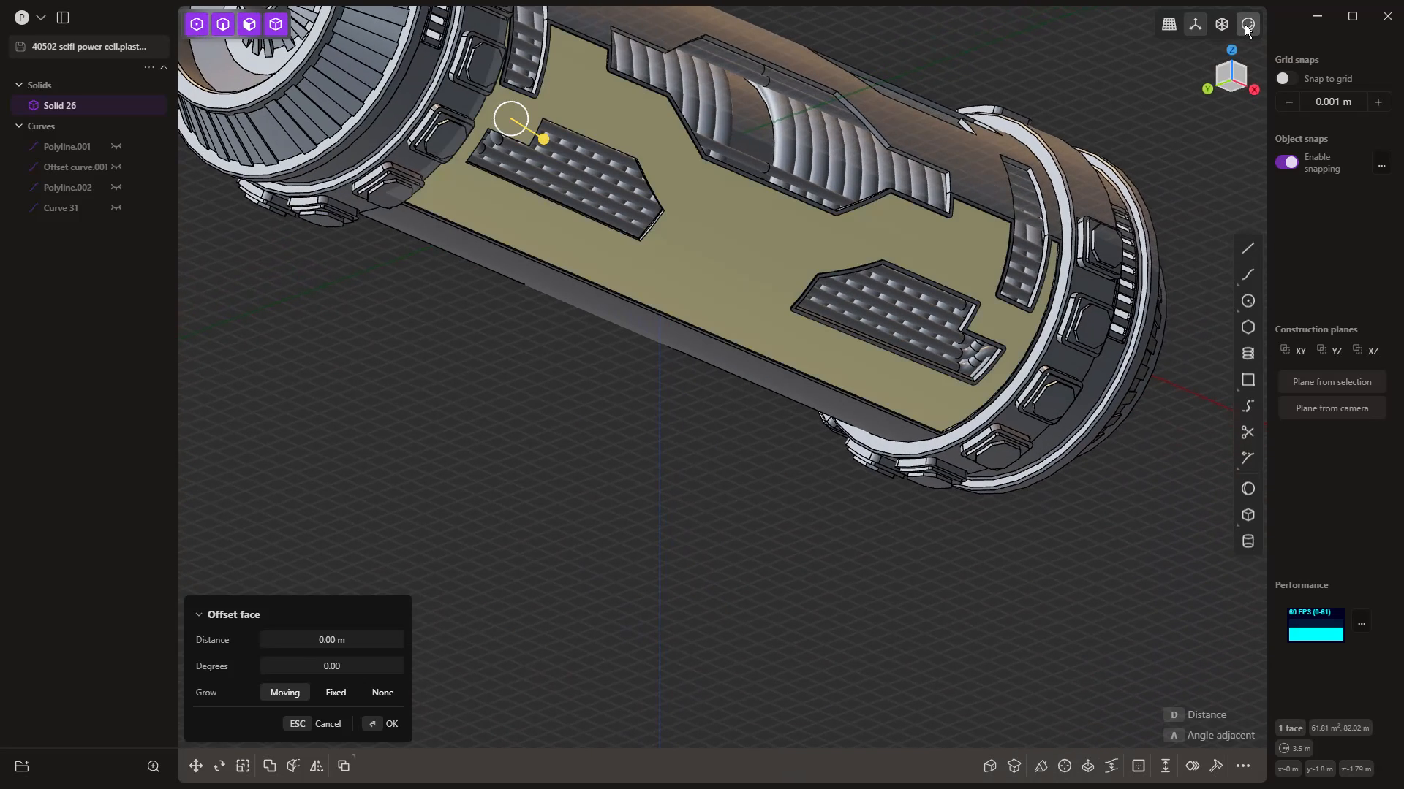
pyautogui.click(1247, 25)
pyautogui.click(1179, 183)
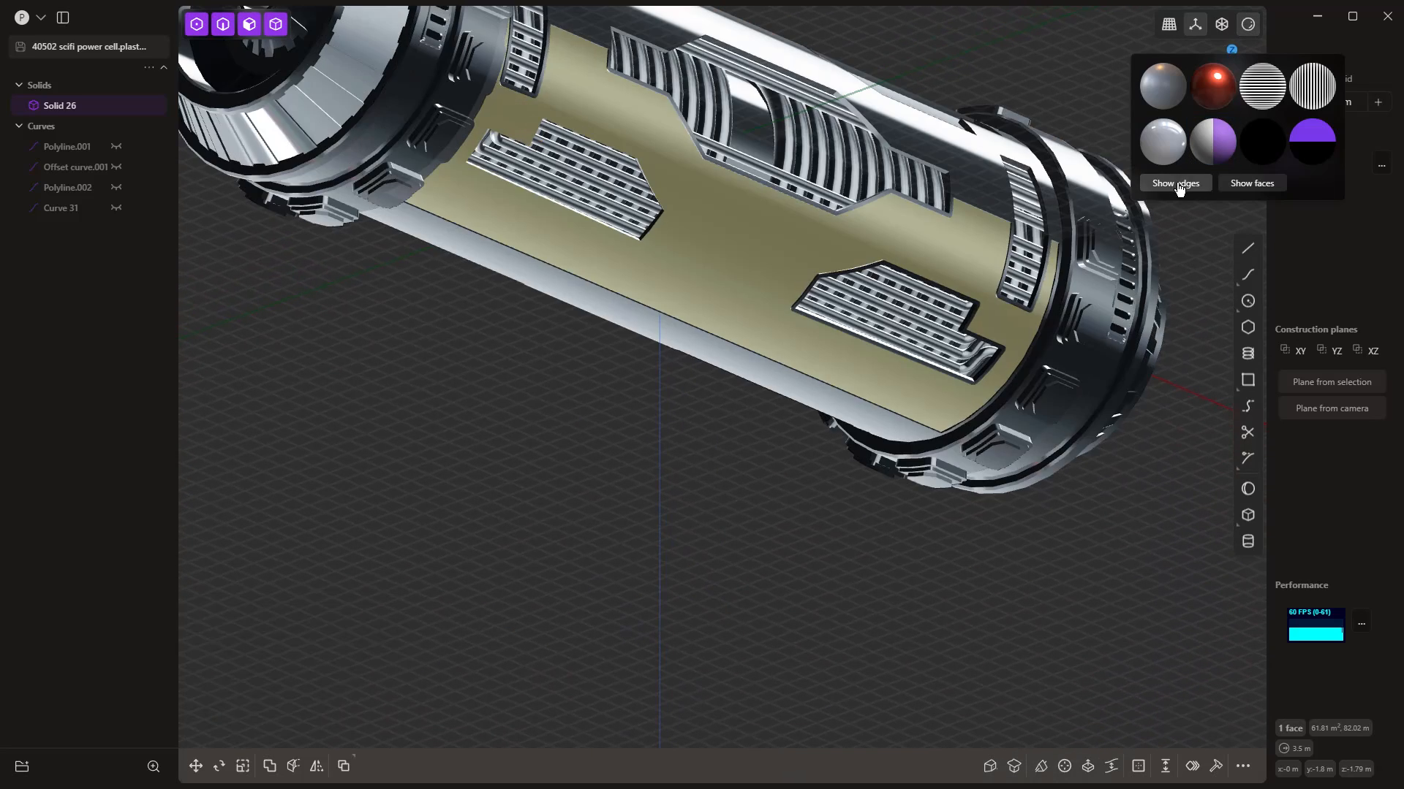
pyautogui.click(730, 546)
pyautogui.moveTo(730, 546); pyautogui.dragTo(629, 513, button='middle')
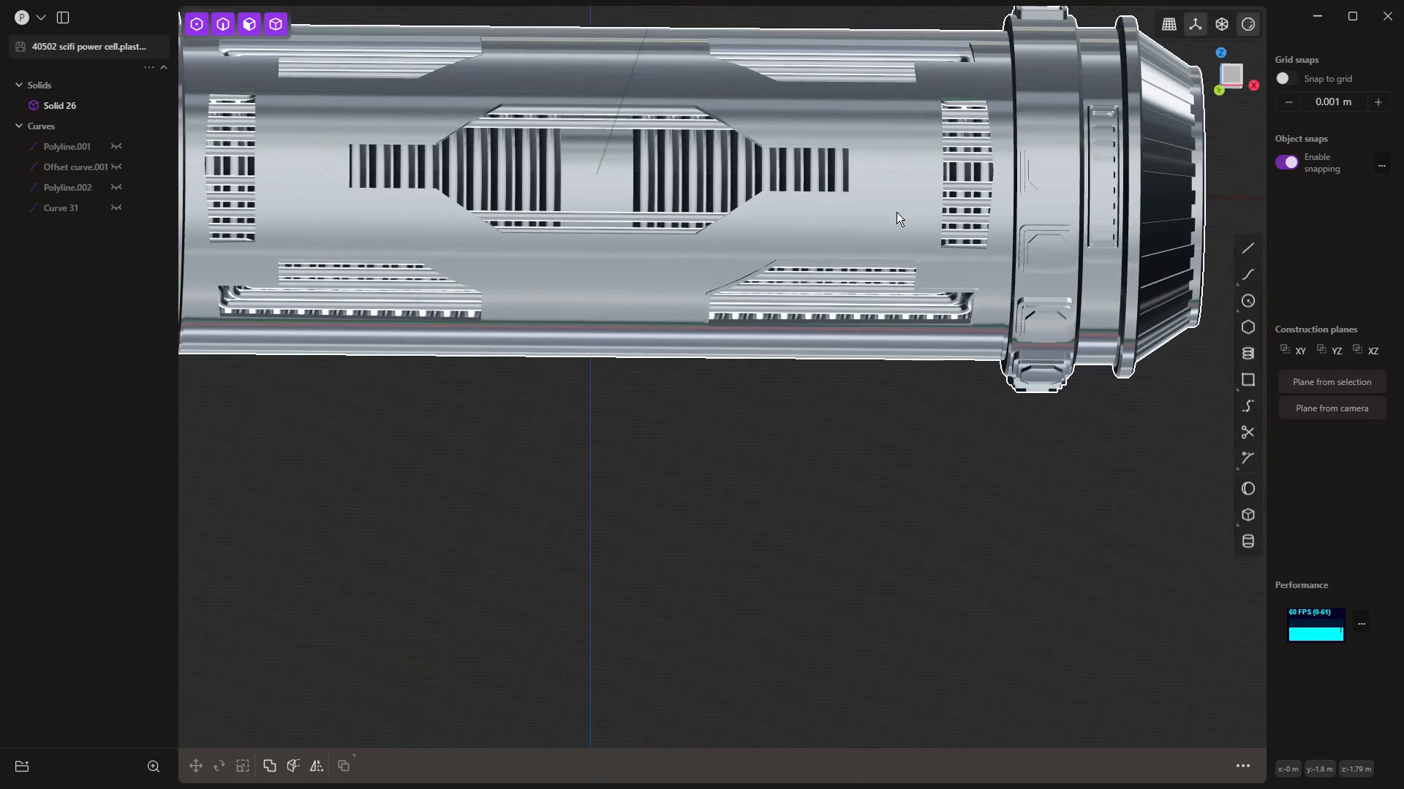
# Step: Apply the glossy red matcap and examine the cover windows and end cap from below and above
pyautogui.click(1247, 24)
pyautogui.click(1210, 81)
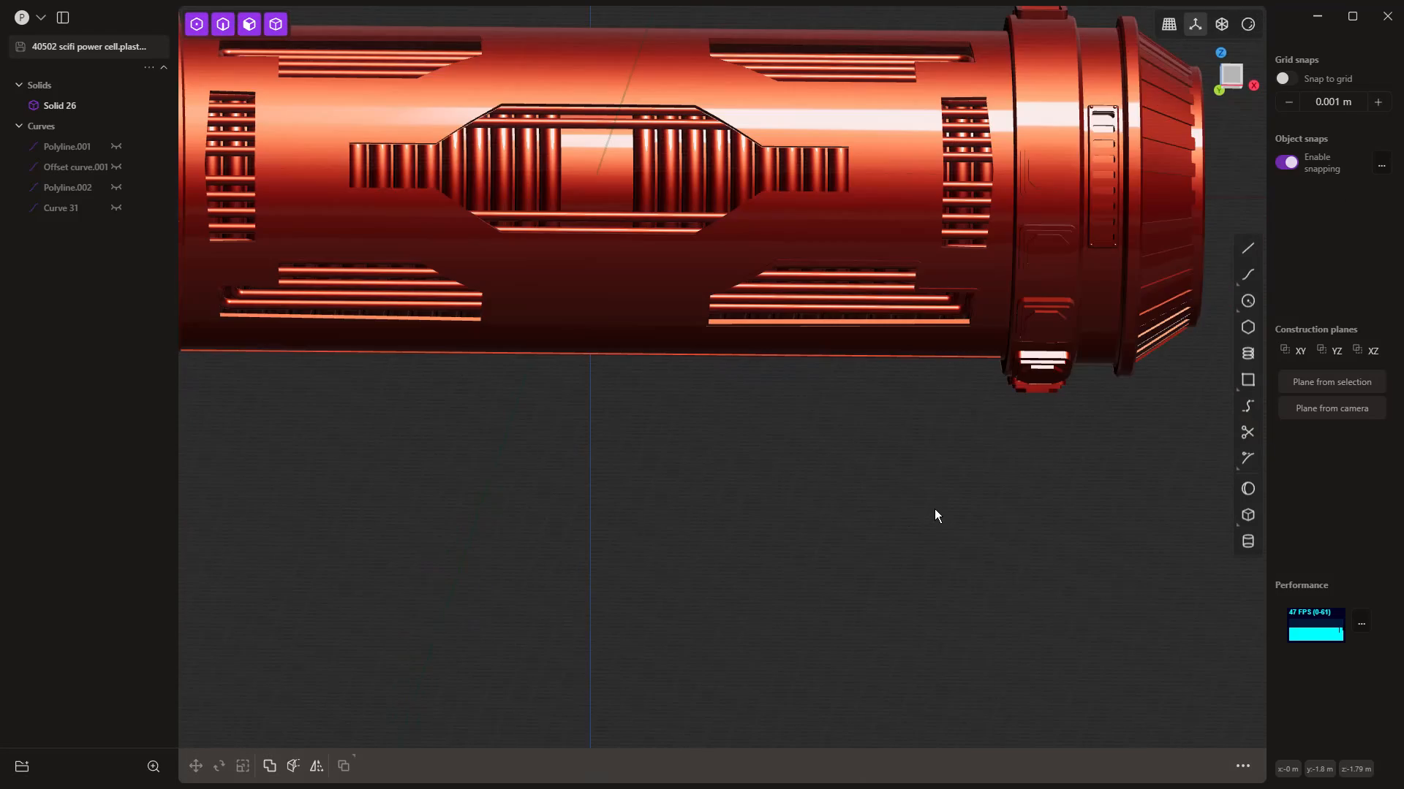
pyautogui.moveTo(853, 461); pyautogui.dragTo(853, 415, button='middle')
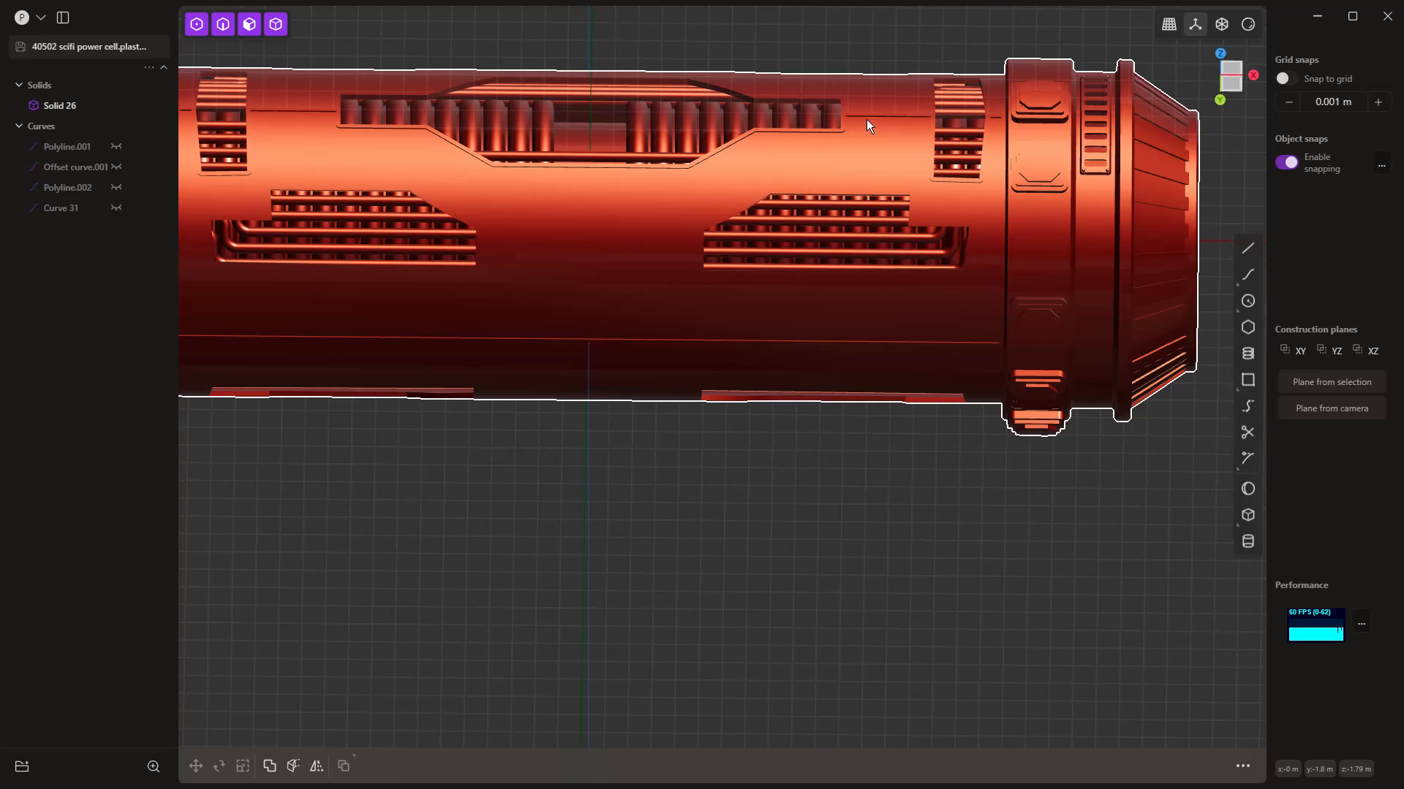
pyautogui.moveTo(644, 235); pyautogui.dragTo(563, 406, button='middle')
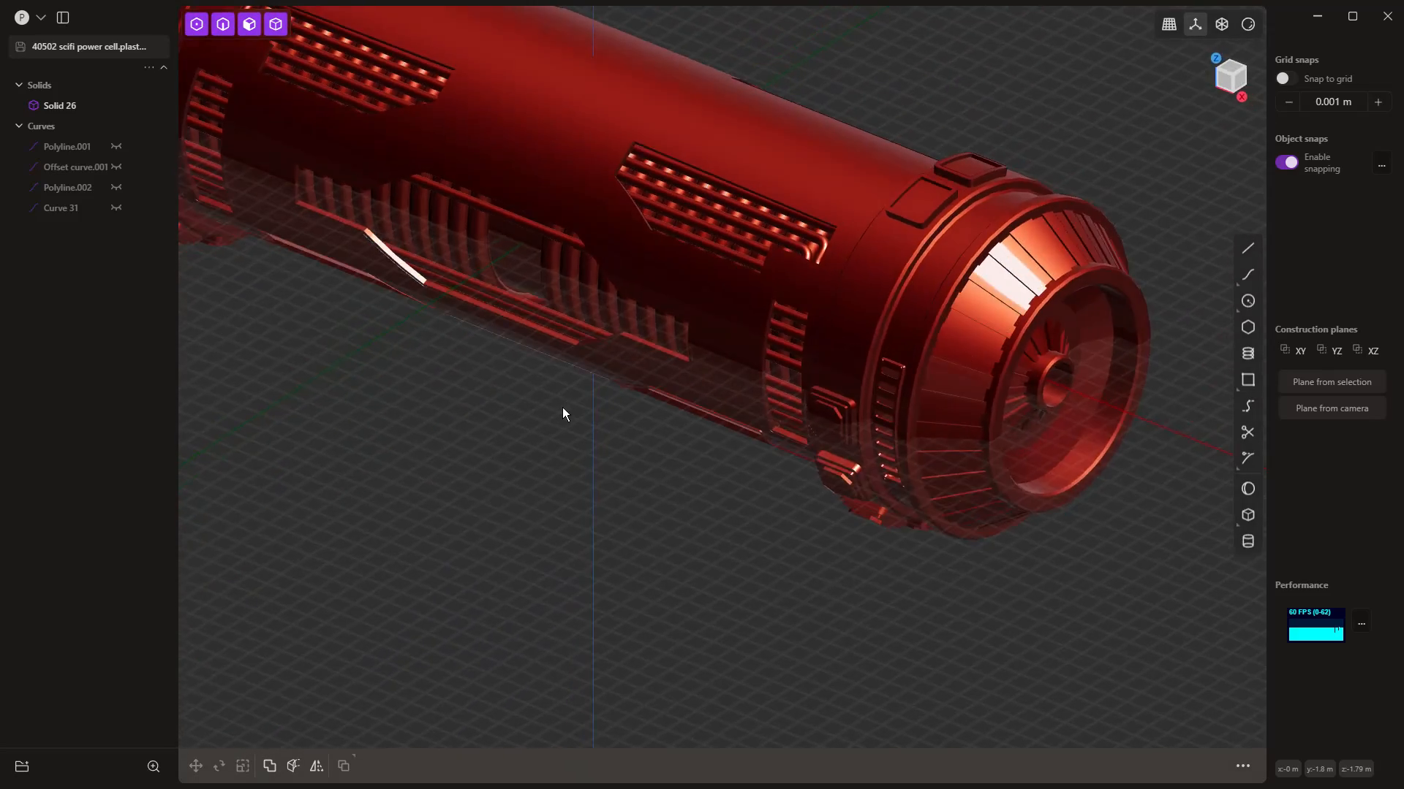
# Step: Restore the default grey matcap and turn edge display back on
pyautogui.click(1247, 24)
pyautogui.click(1163, 86)
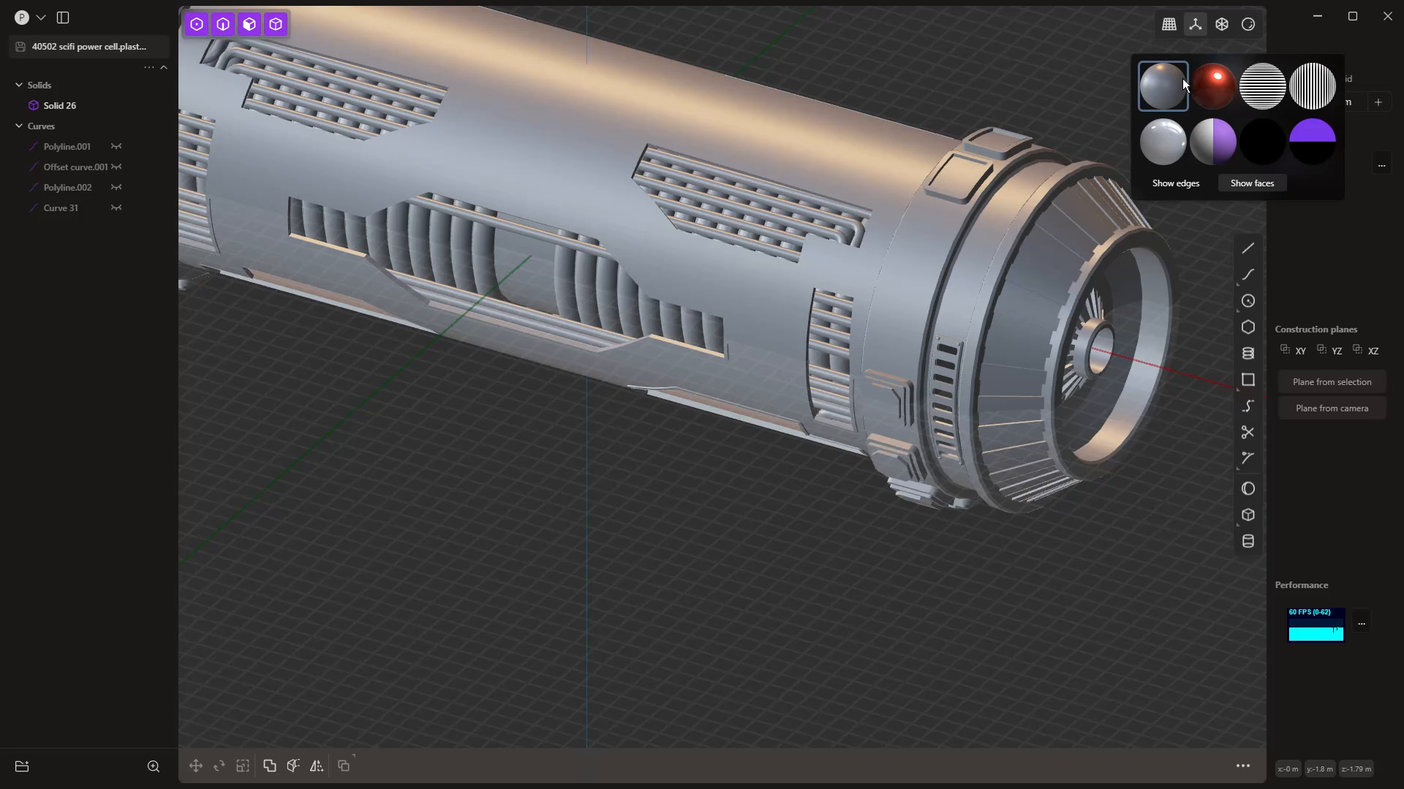
pyautogui.click(1175, 182)
# Step: Offset the outline of the upper front cover face inward by about 0.062 m around its windows
pyautogui.click(629, 130)
pyautogui.click(628, 130)
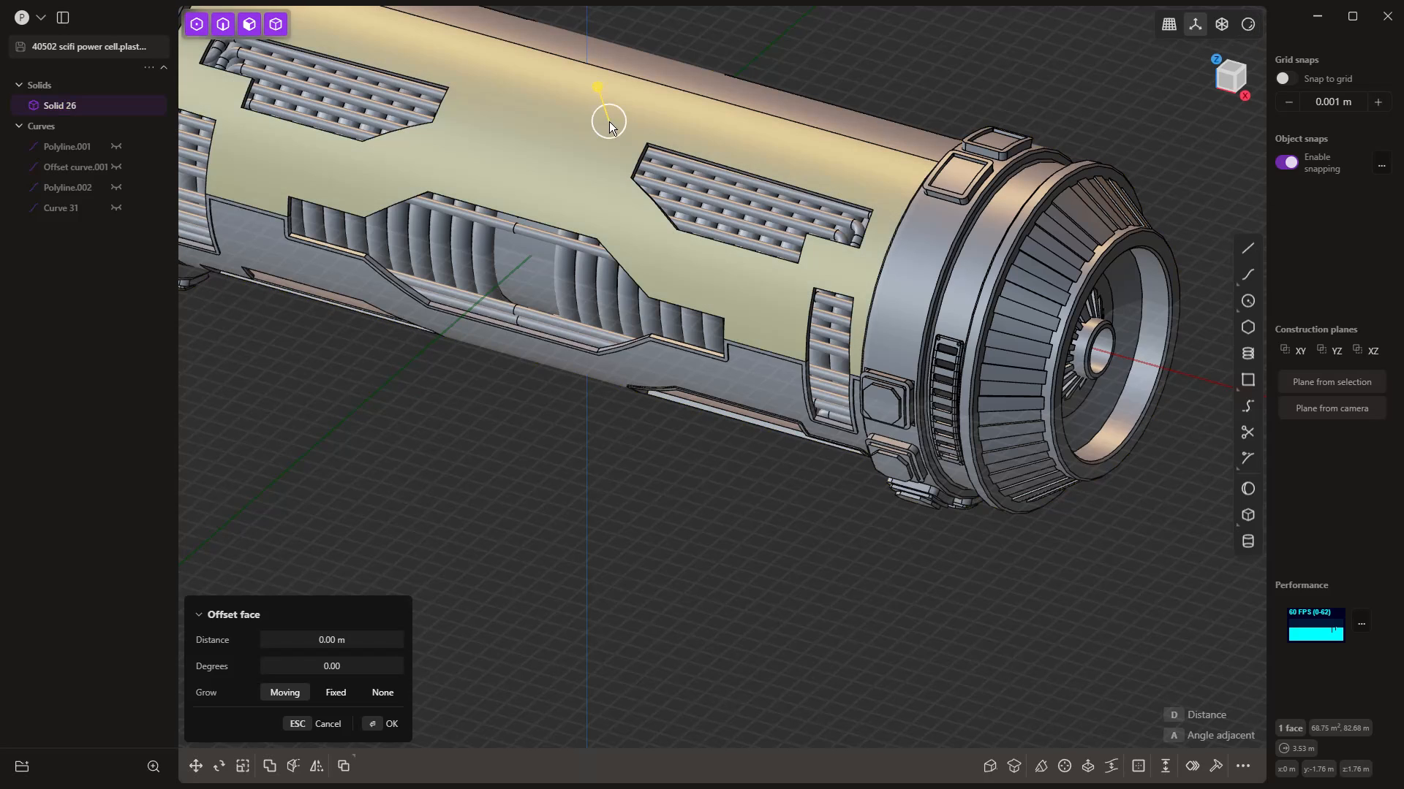
pyautogui.moveTo(608, 121); pyautogui.dragTo(613, 126, button='middle')
pyautogui.press('o')
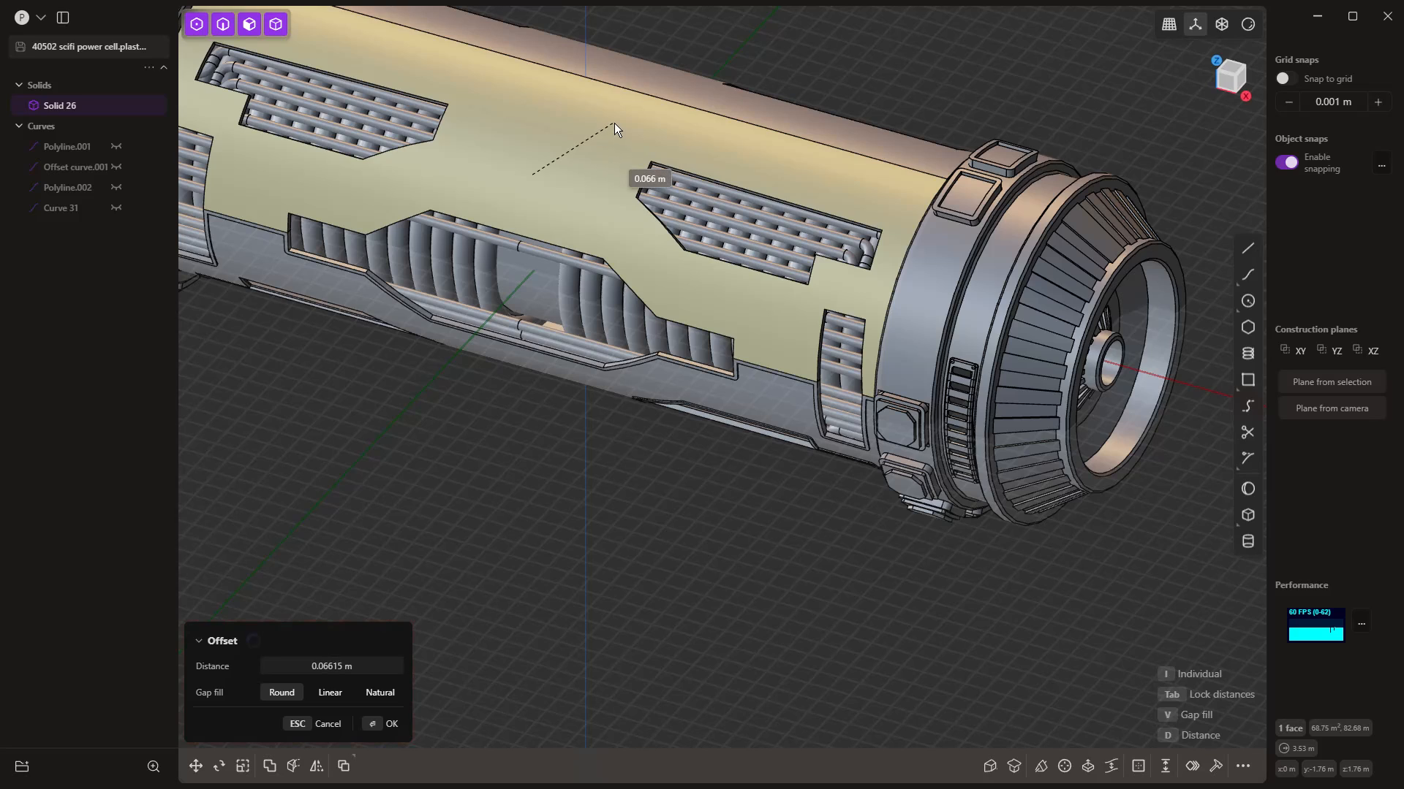
pyautogui.press('o')
pyautogui.click(612, 120)
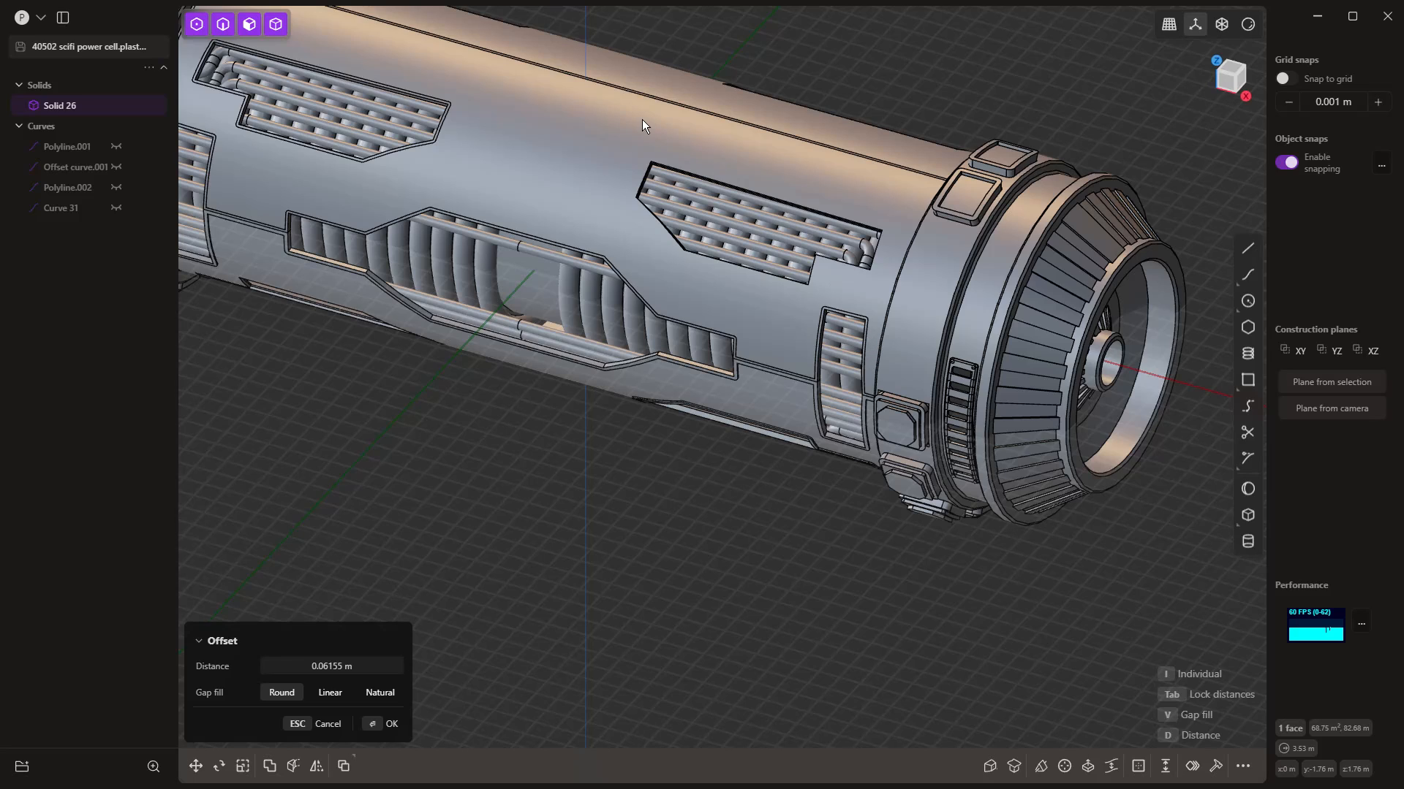
# Step: Offset the faces selected within the upper front cover border slightly to recess the panel
pyautogui.press('o')
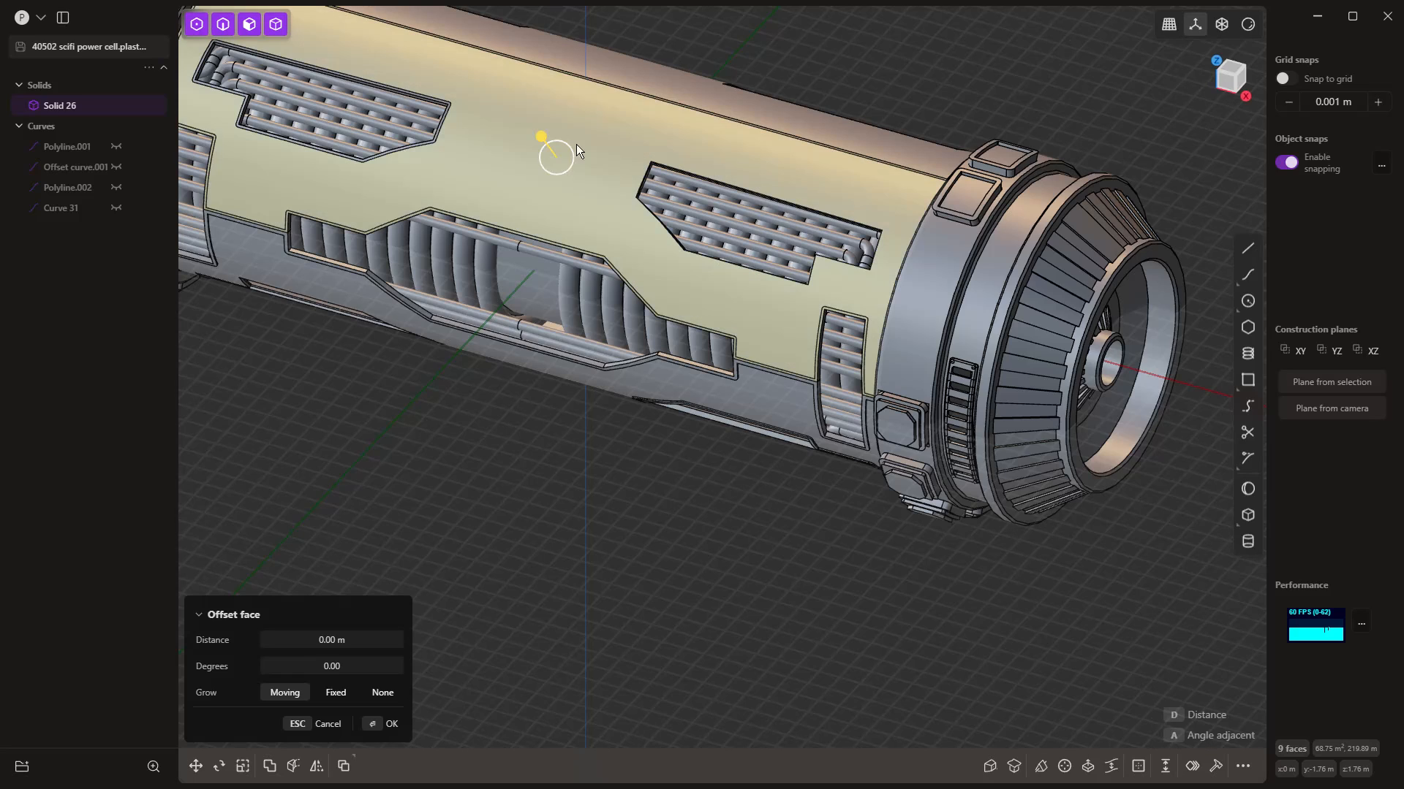
pyautogui.moveTo(545, 137); pyautogui.dragTo(545, 138)
pyautogui.press('Return')
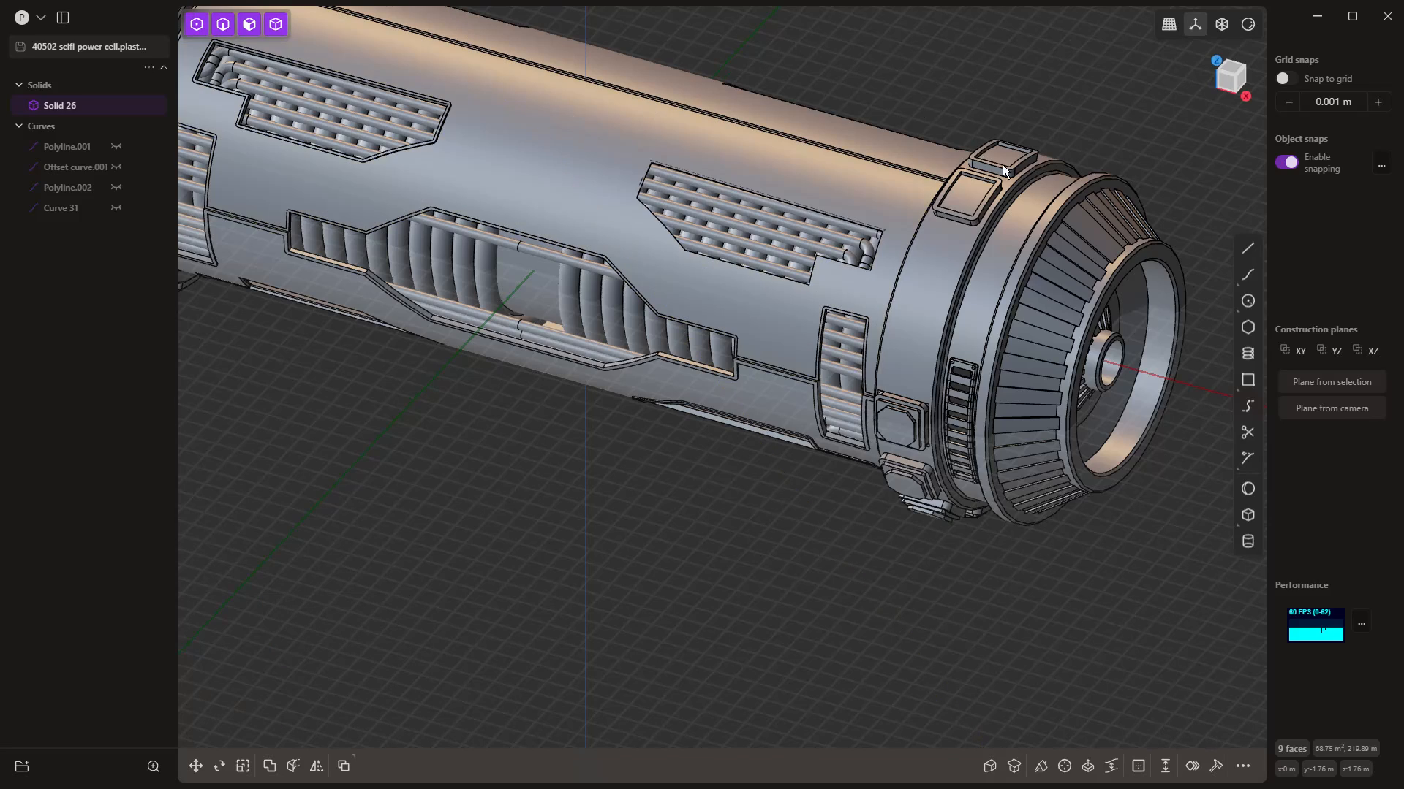
# Step: Offset the outline of the upper rear cover face inward by about 0.081 m around its windows
pyautogui.moveTo(1002, 164); pyautogui.dragTo(609, 248, button='middle')
pyautogui.click(785, 120)
pyautogui.press('o')
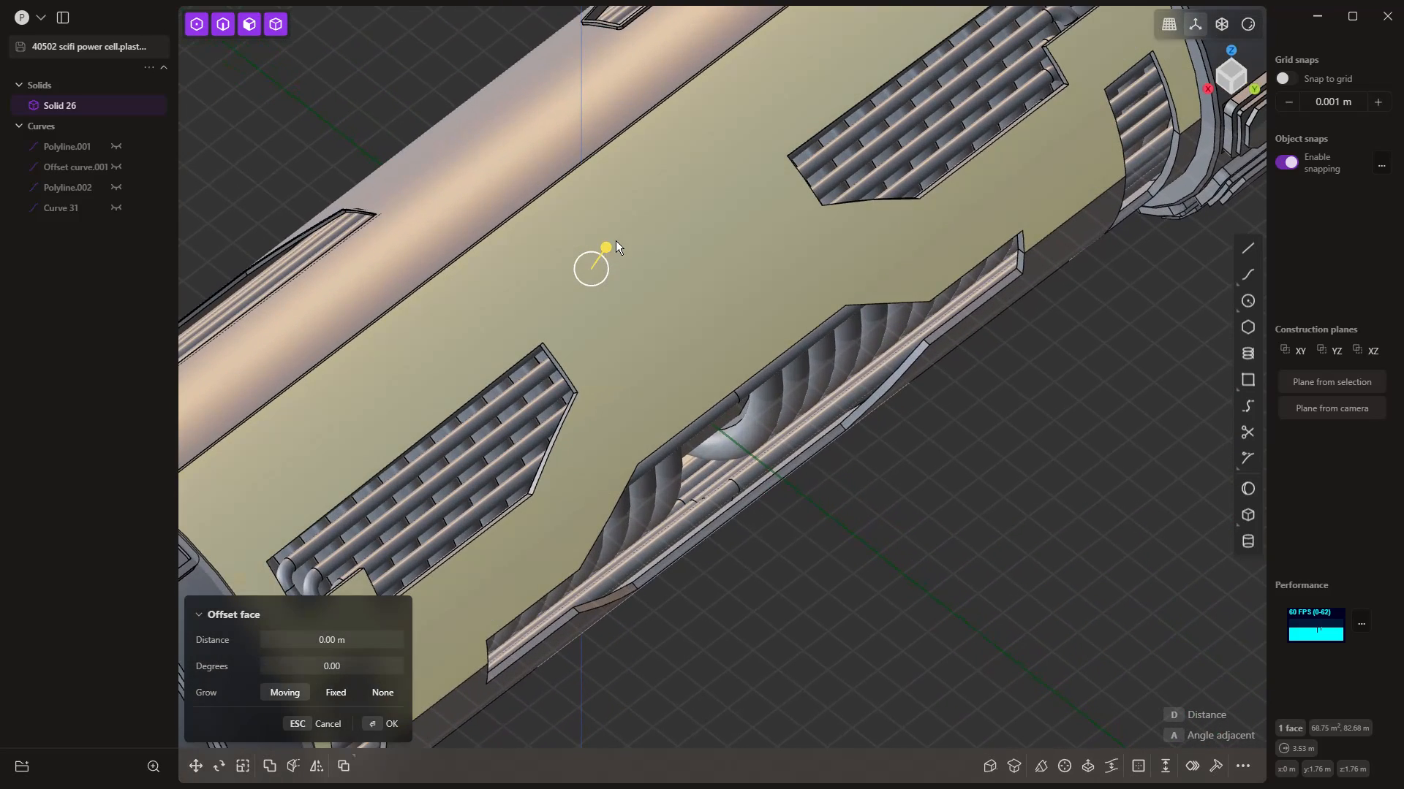
pyautogui.press('o')
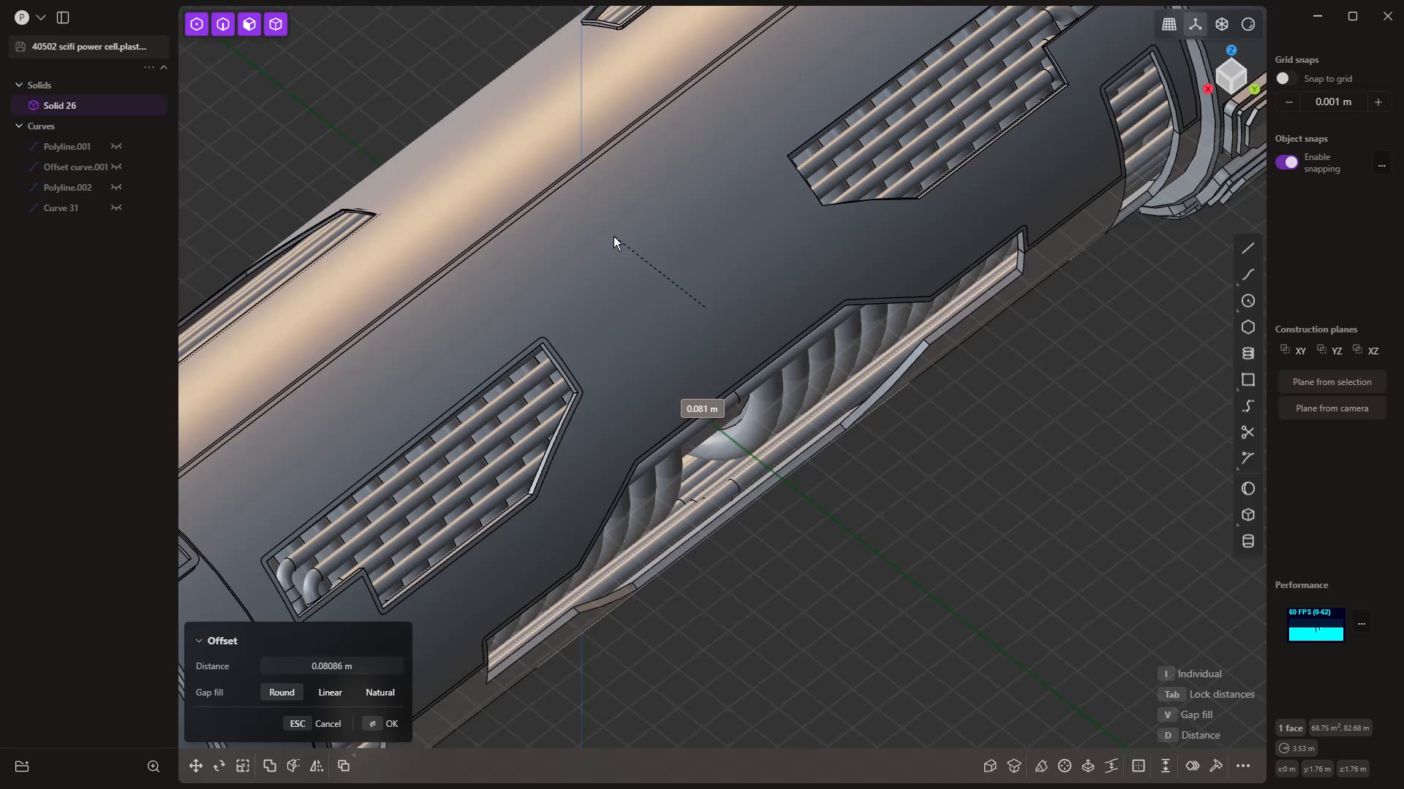
pyautogui.press('Return')
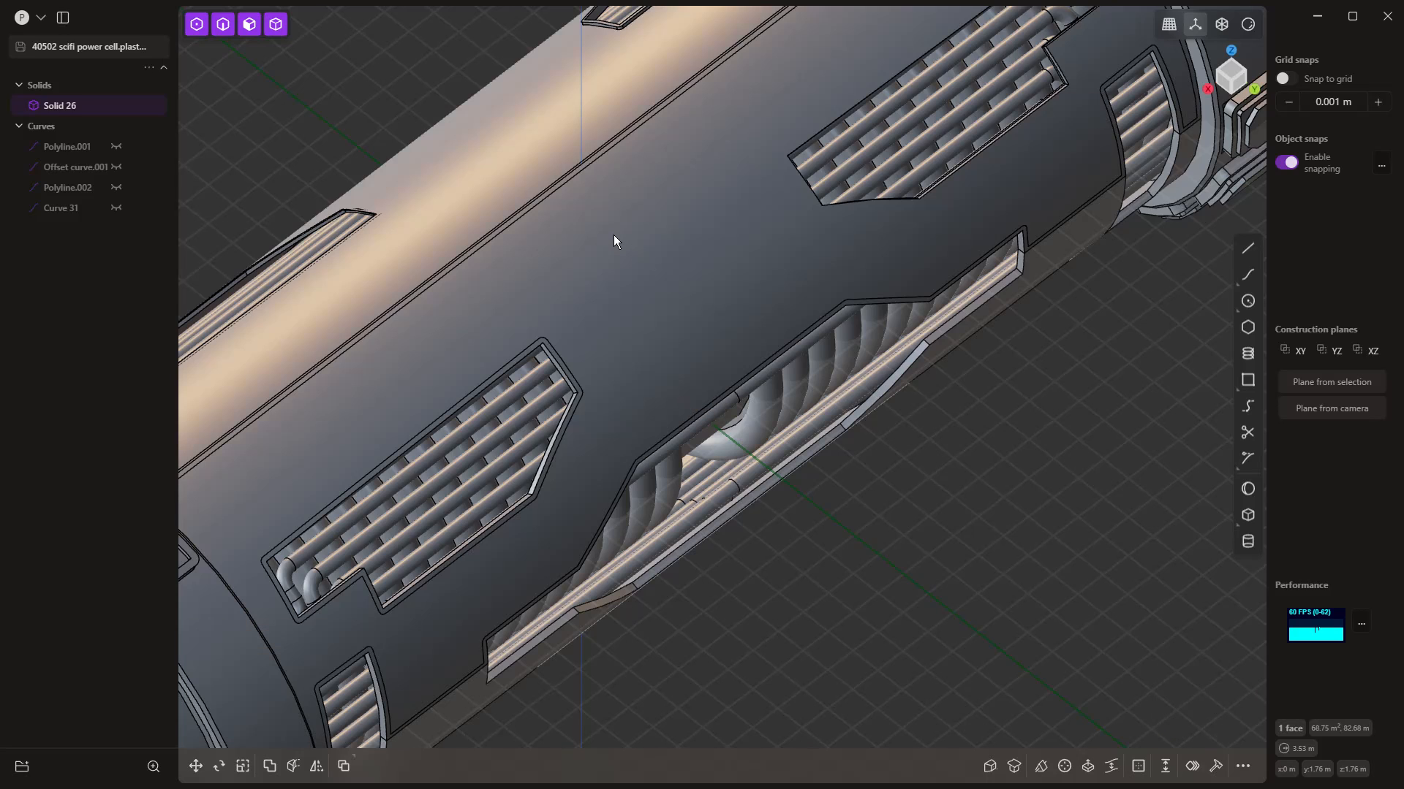
# Step: Offset the face within the upper rear cover border slightly to recess the panel
pyautogui.click(613, 236)
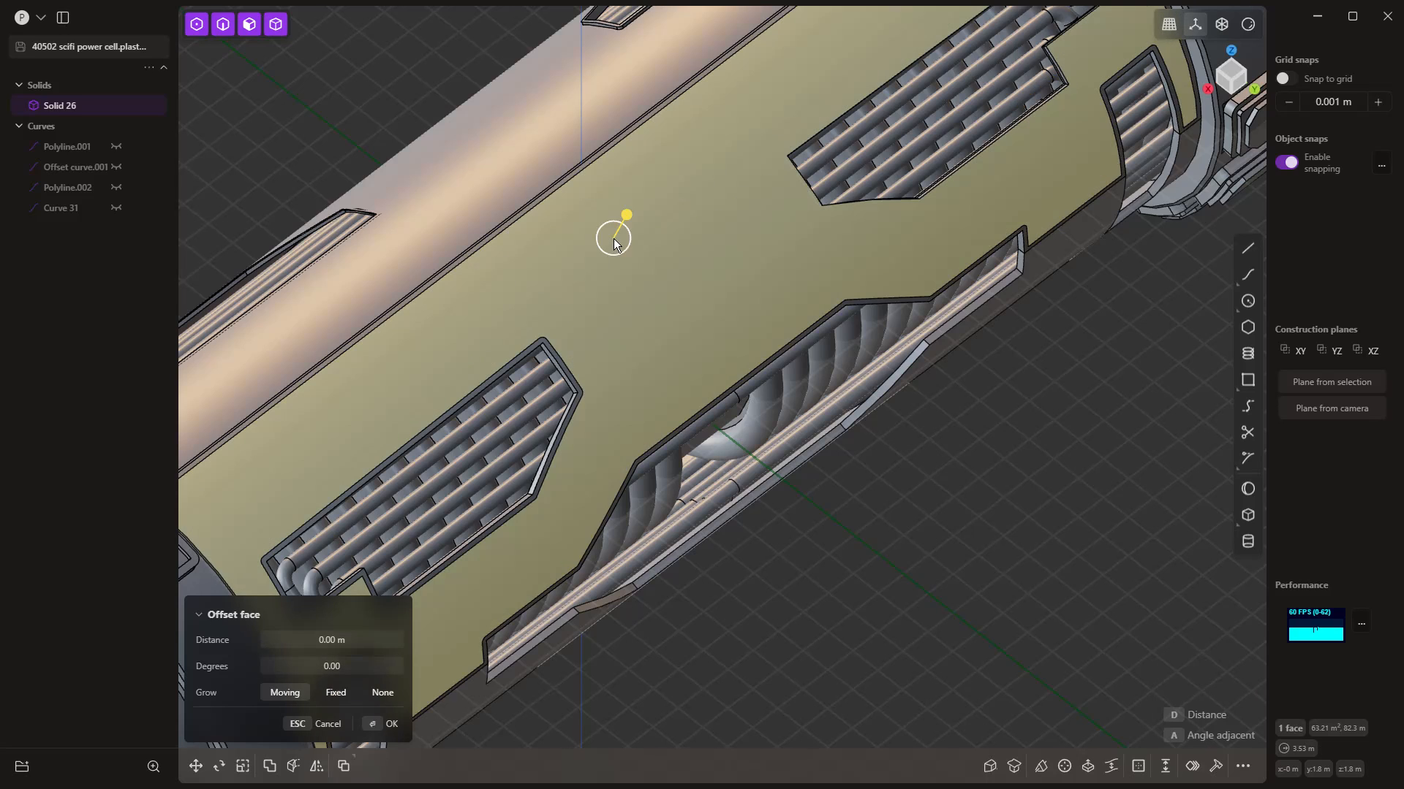
pyautogui.moveTo(691, 384); pyautogui.dragTo(696, 236, button='middle')
pyautogui.moveTo(651, 128); pyautogui.dragTo(651, 130)
pyautogui.press('Return')
# Step: Offset the outline of the lower rear cover face inward by about 0.060 m around its windows
pyautogui.moveTo(912, 548); pyautogui.dragTo(870, 414, button='middle')
pyautogui.press('o')
pyautogui.click(775, 399)
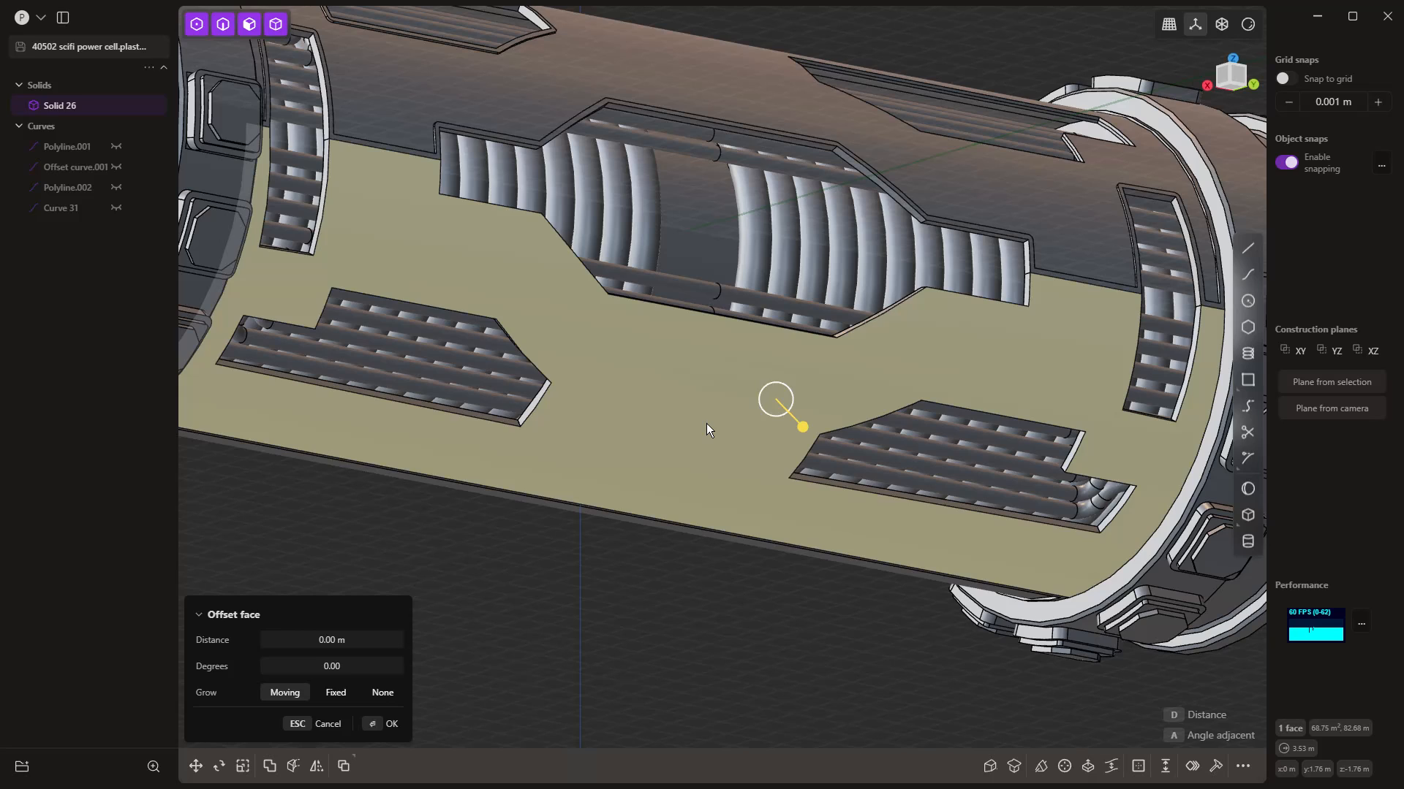
pyautogui.press('o')
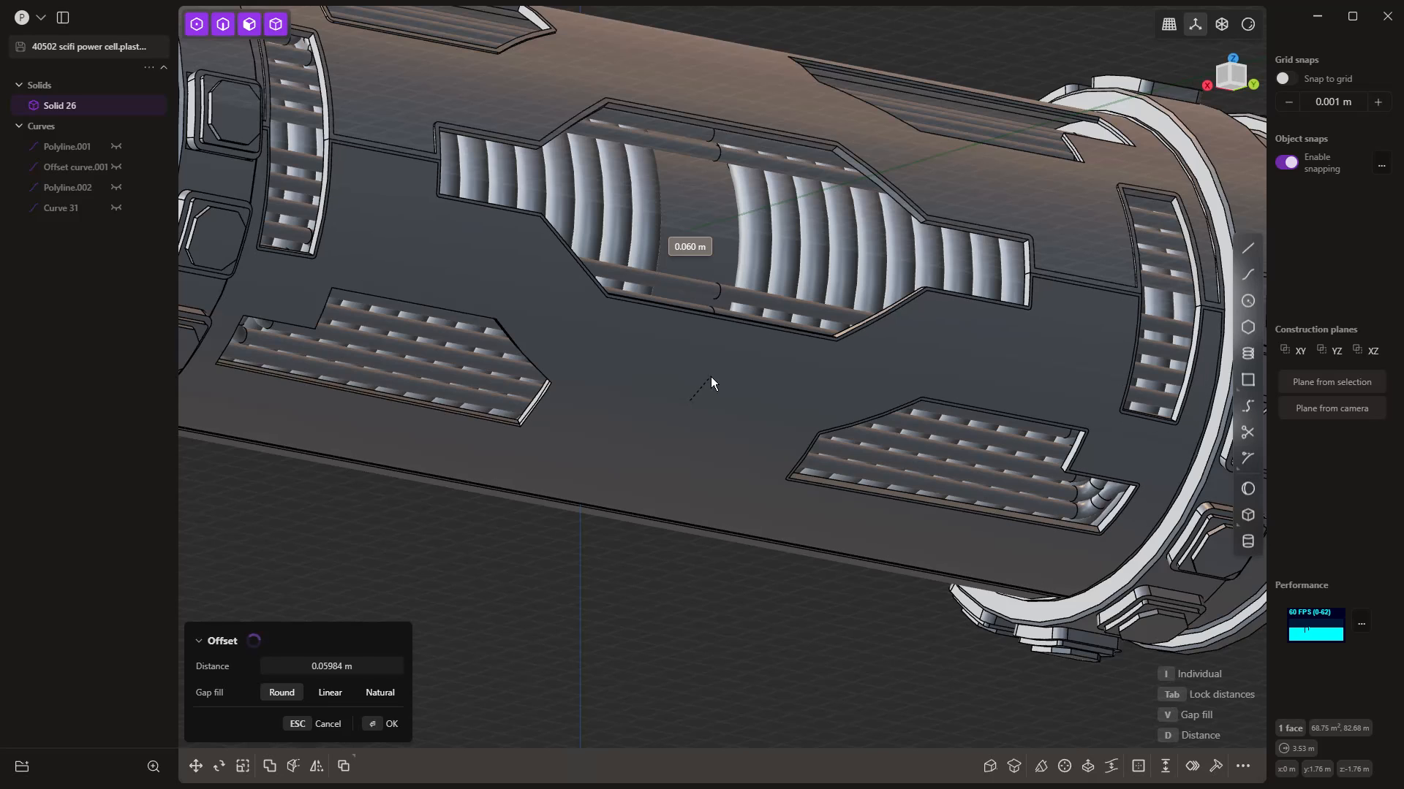
# Step: Offset the face within the lower rear cover border by about -0.007 m to recess the panel
pyautogui.click(711, 378)
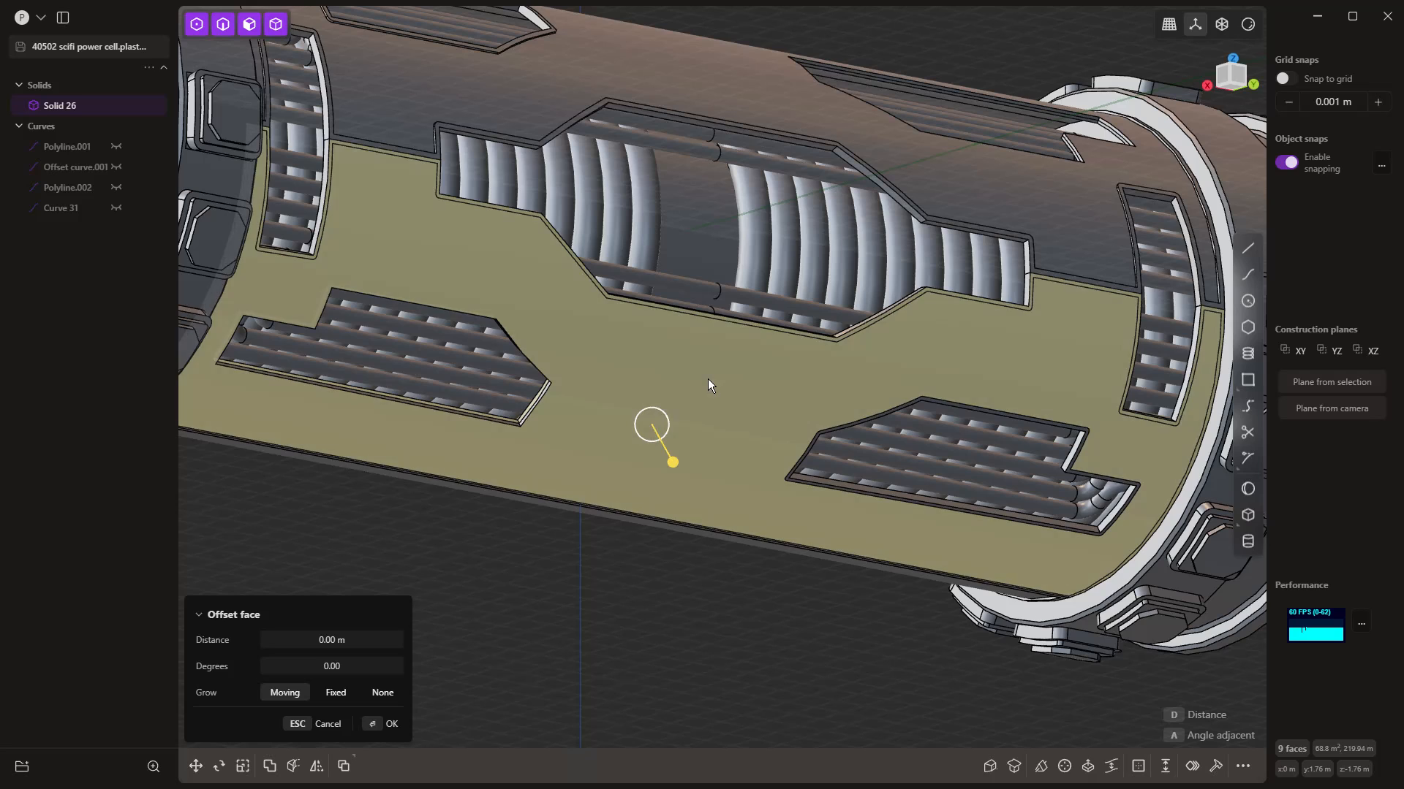
pyautogui.moveTo(707, 379); pyautogui.dragTo(840, 454, button='middle')
pyautogui.moveTo(816, 447); pyautogui.dragTo(813, 443)
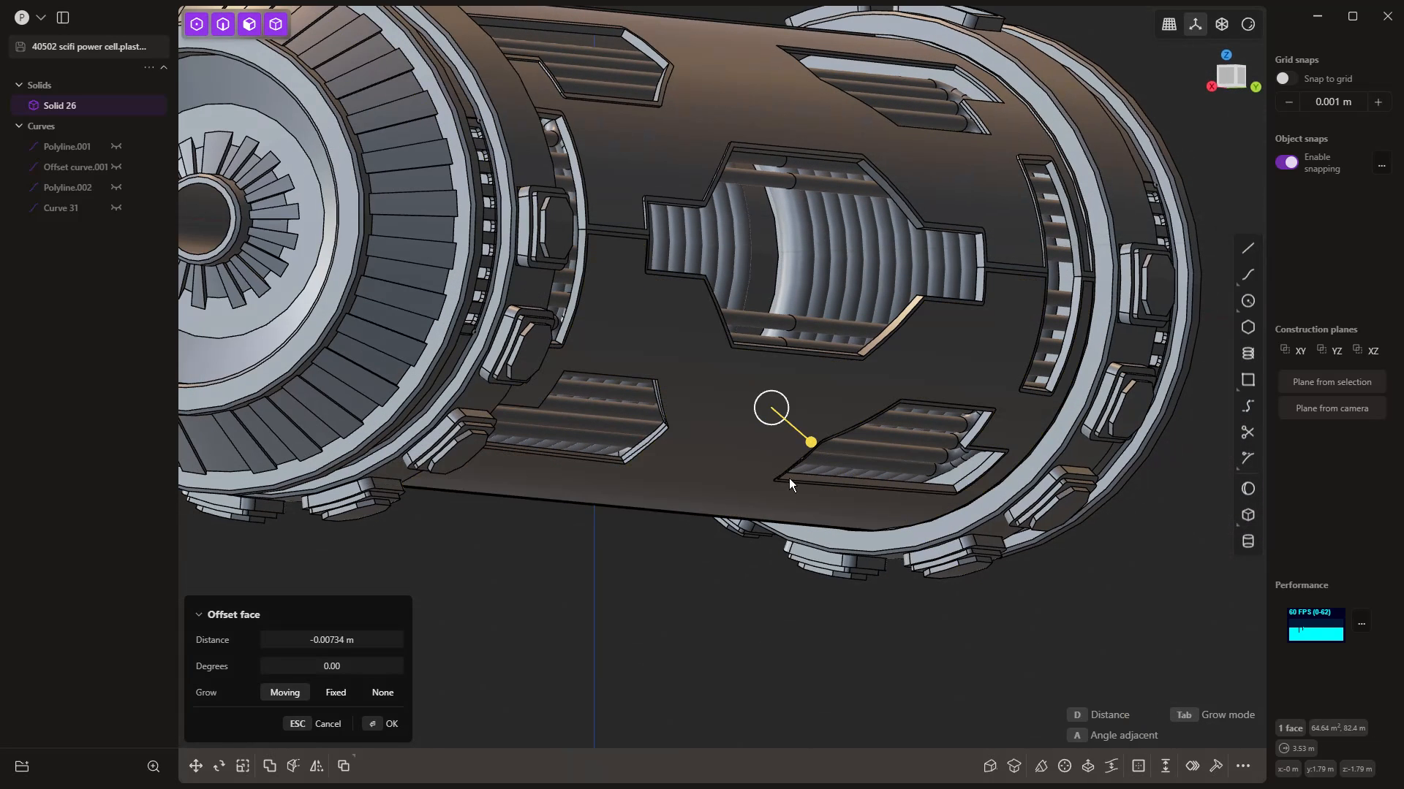
pyautogui.press('Return')
# Step: Clear the face selection and turn off edge display for the whole power cell
pyautogui.scroll(-6, 734, 564)
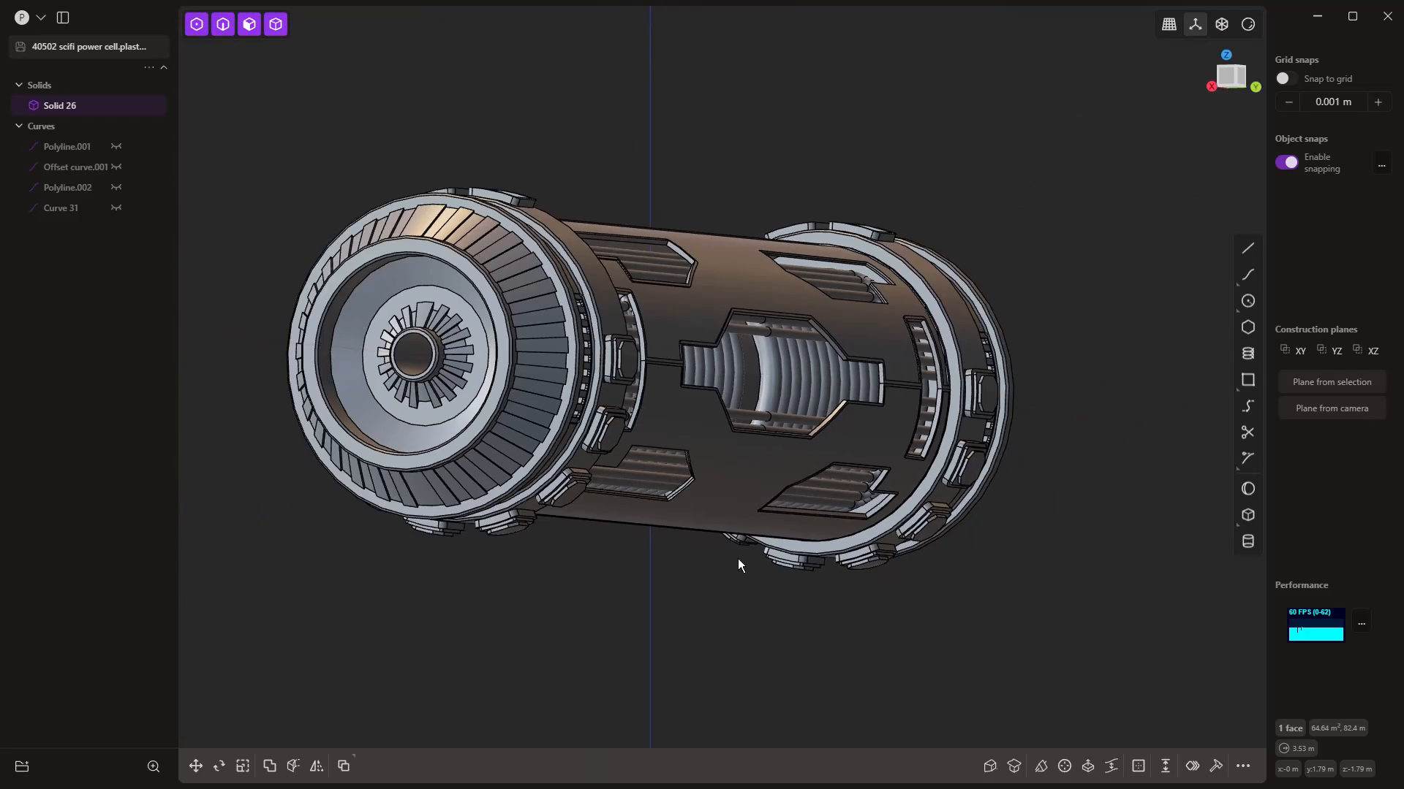
pyautogui.moveTo(733, 578); pyautogui.dragTo(550, 609, button='middle')
pyautogui.click(549, 603)
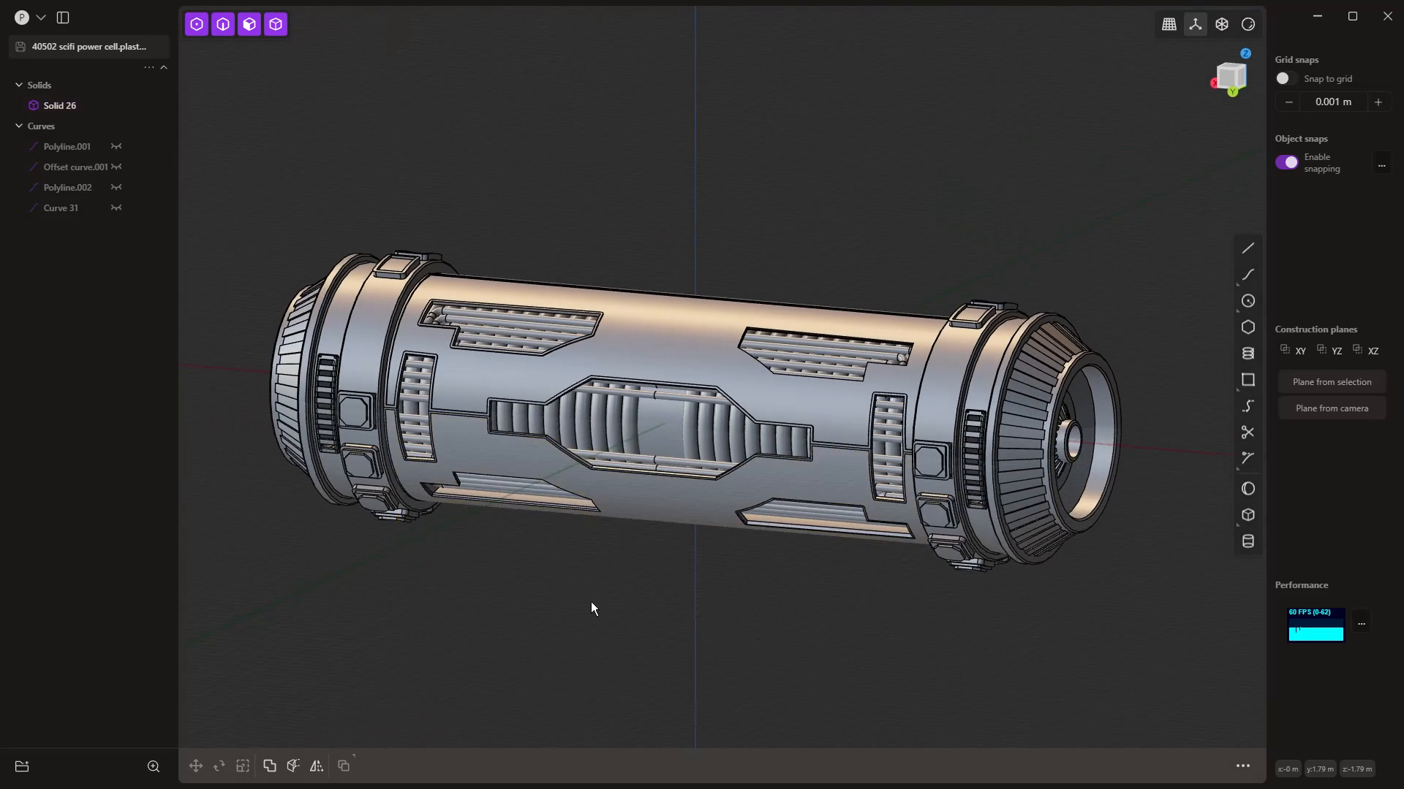
pyautogui.moveTo(687, 607); pyautogui.dragTo(767, 630, button='middle')
pyautogui.click(1248, 25)
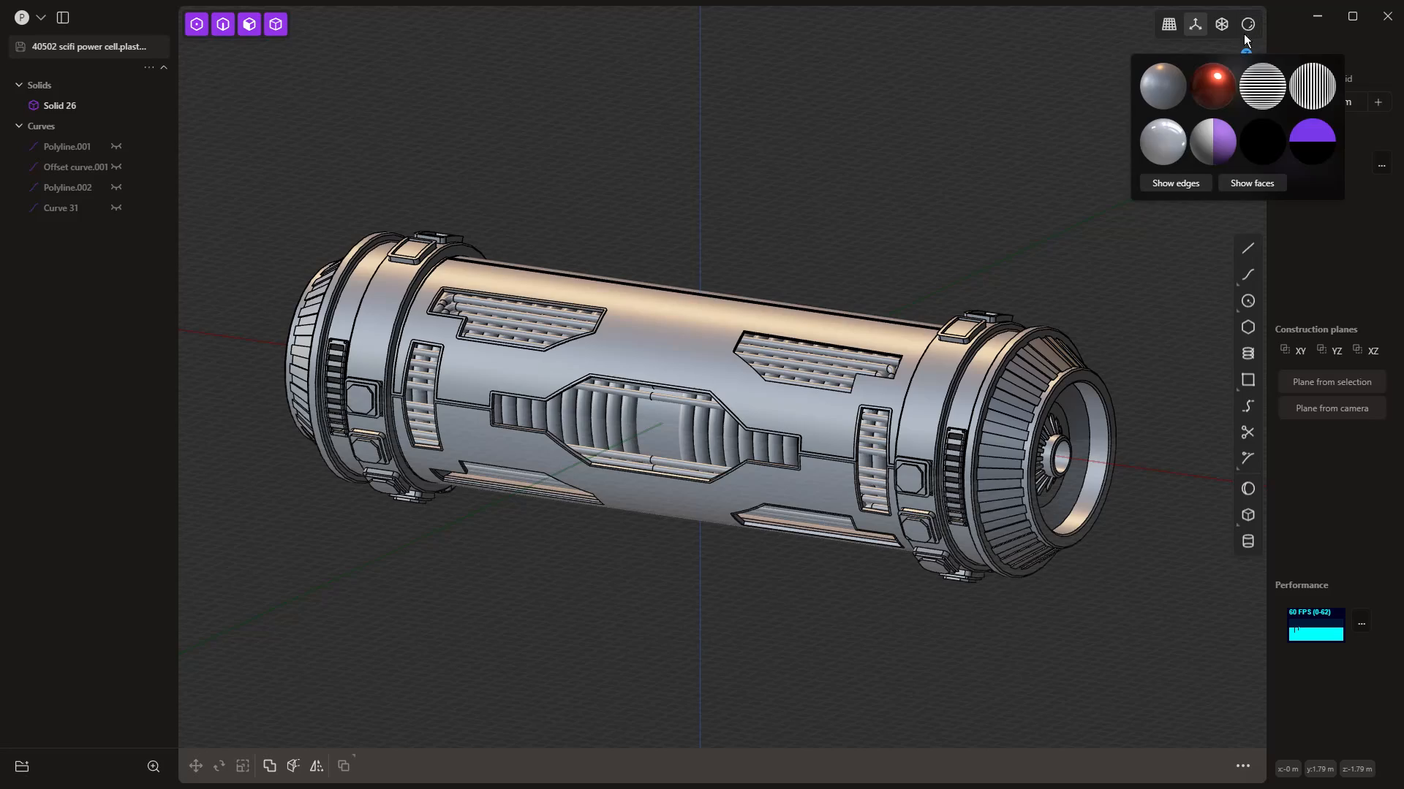
pyautogui.click(1175, 184)
# Step: Examine the recessed cover panels, the seam beside the central window and both ends of the cell
pyautogui.moveTo(1015, 254); pyautogui.dragTo(921, 235, button='middle')
pyautogui.scroll(3, 829, 359)
pyautogui.scroll(5, 829, 354)
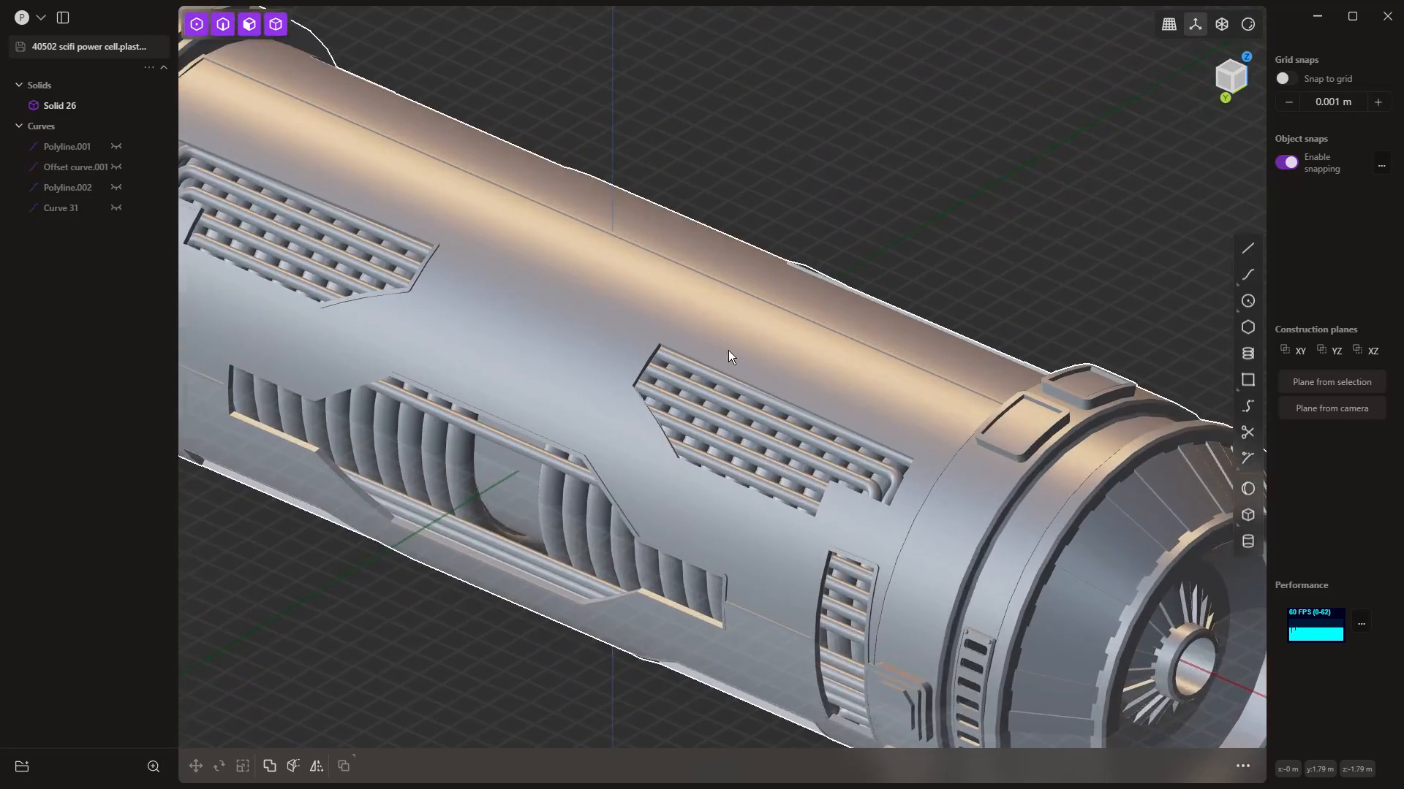
pyautogui.moveTo(703, 342); pyautogui.dragTo(682, 275, button='middle')
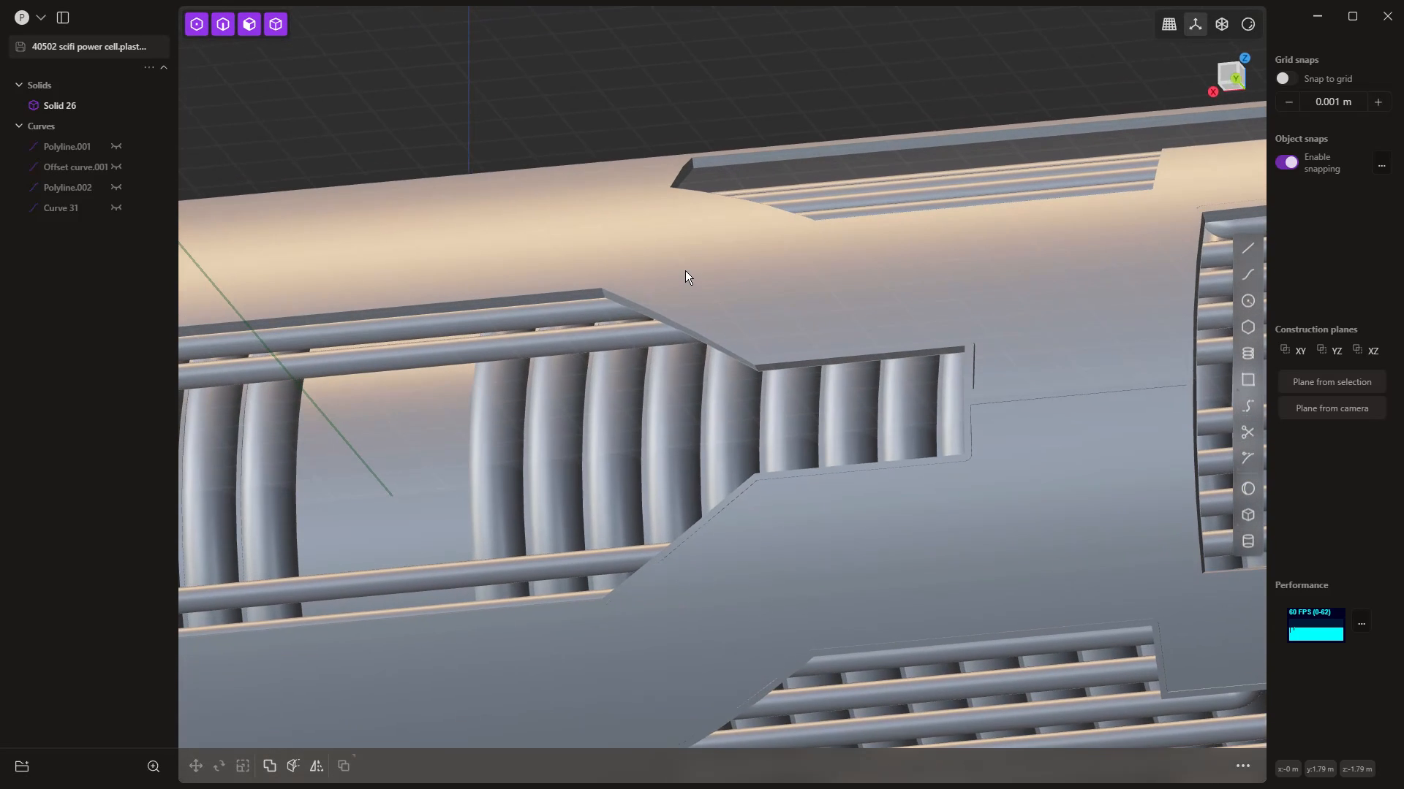
pyautogui.scroll(6, 997, 367)
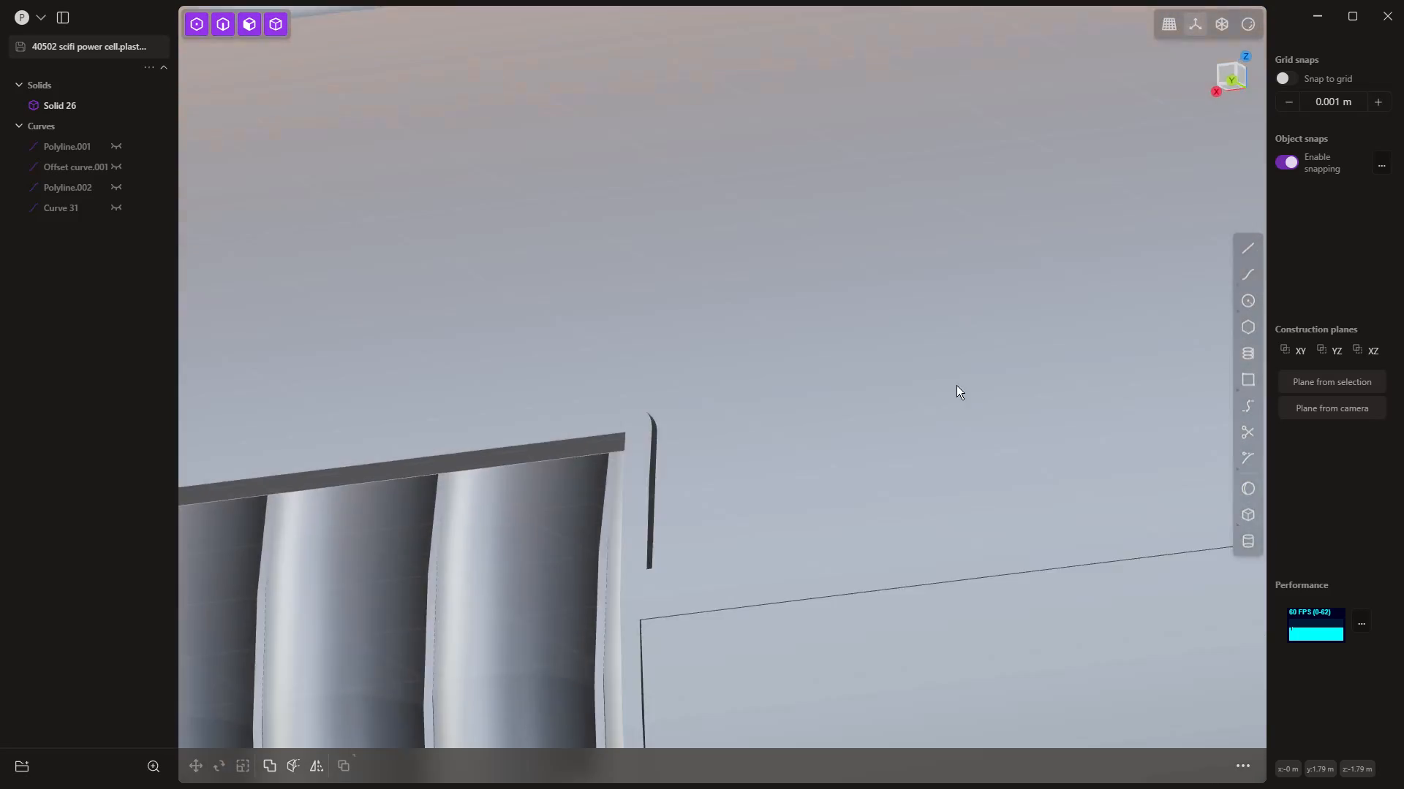
pyautogui.moveTo(956, 385); pyautogui.dragTo(875, 390, button='middle')
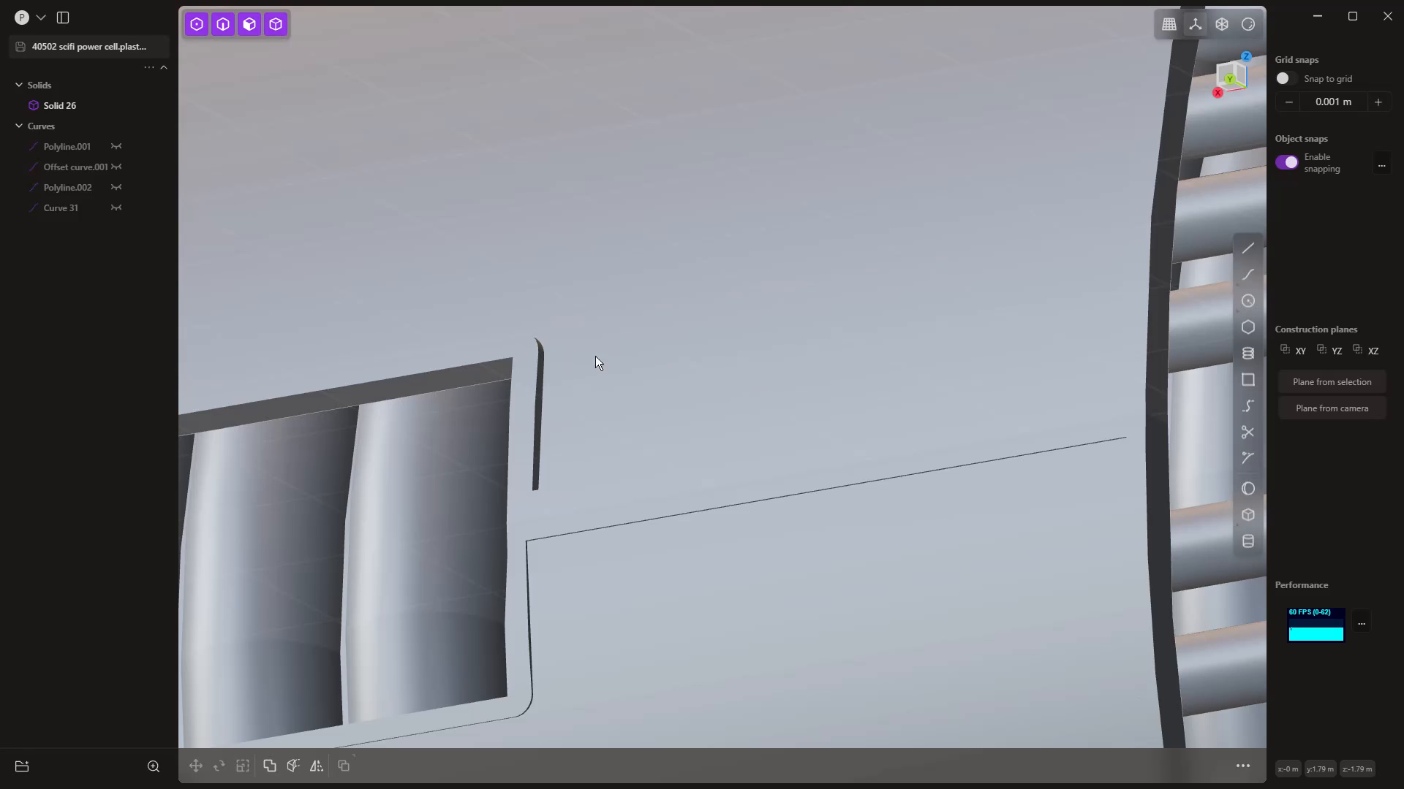
pyautogui.moveTo(595, 357); pyautogui.dragTo(1104, 324, button='middle')
pyautogui.moveTo(966, 338); pyautogui.dragTo(1015, 259, button='middle')
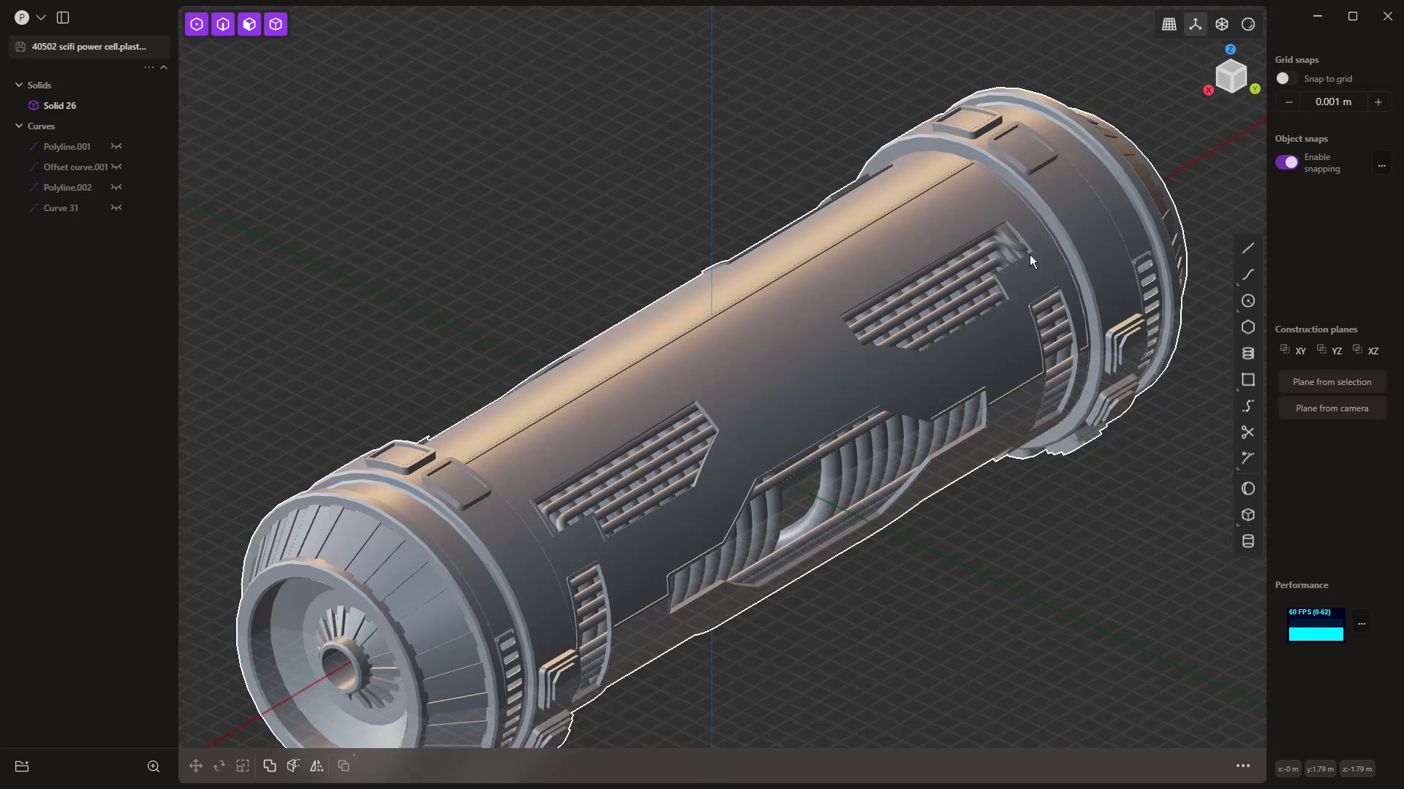
pyautogui.moveTo(743, 253); pyautogui.dragTo(563, 319, button='middle')
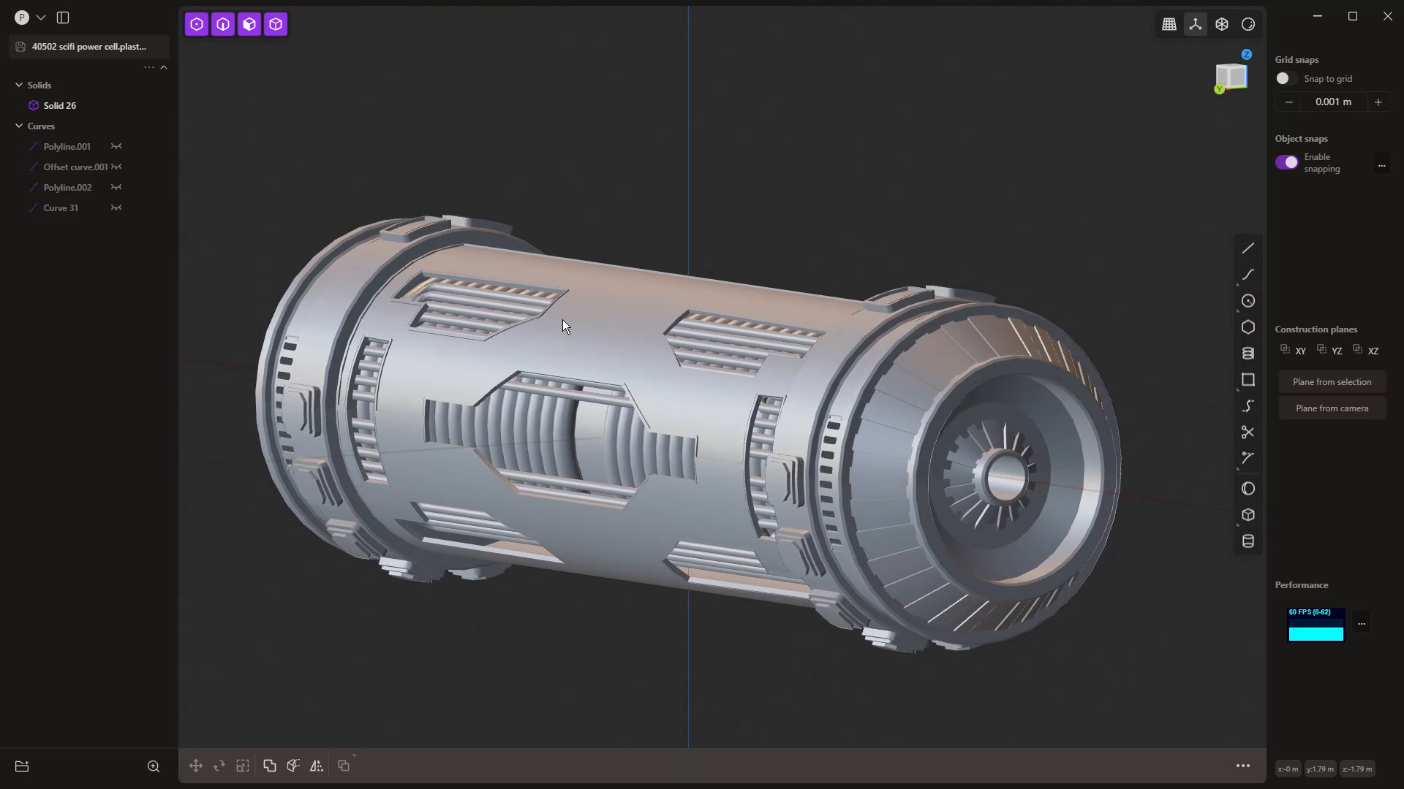
pyautogui.scroll(-2, 793, 194)
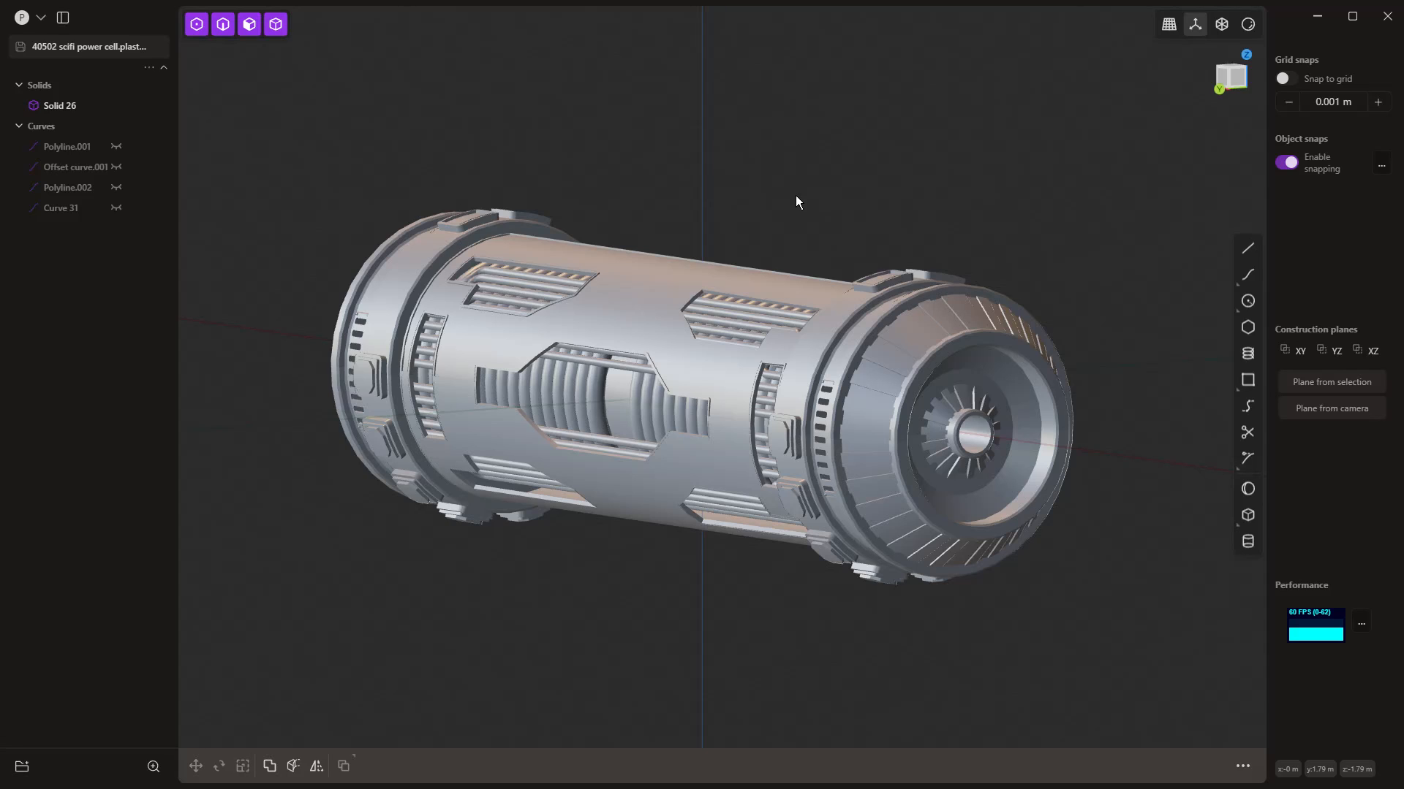
# Step: Switch the viewport to perspective projection and frame the whole power cell
pyautogui.press('5')
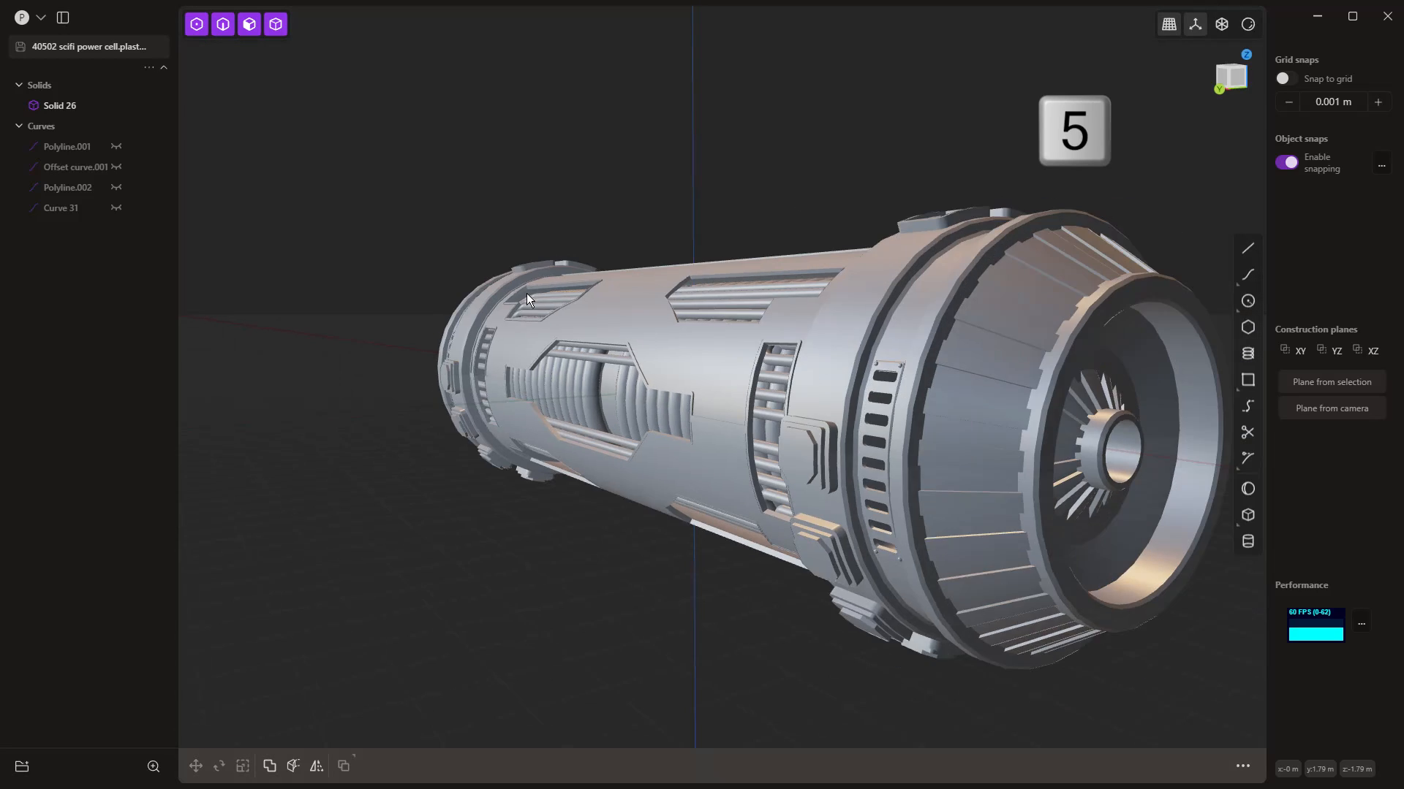
pyautogui.scroll(-4, 526, 293)
pyautogui.moveTo(677, 390); pyautogui.dragTo(693, 404, button='middle')
pyautogui.scroll(-2, 693, 404)
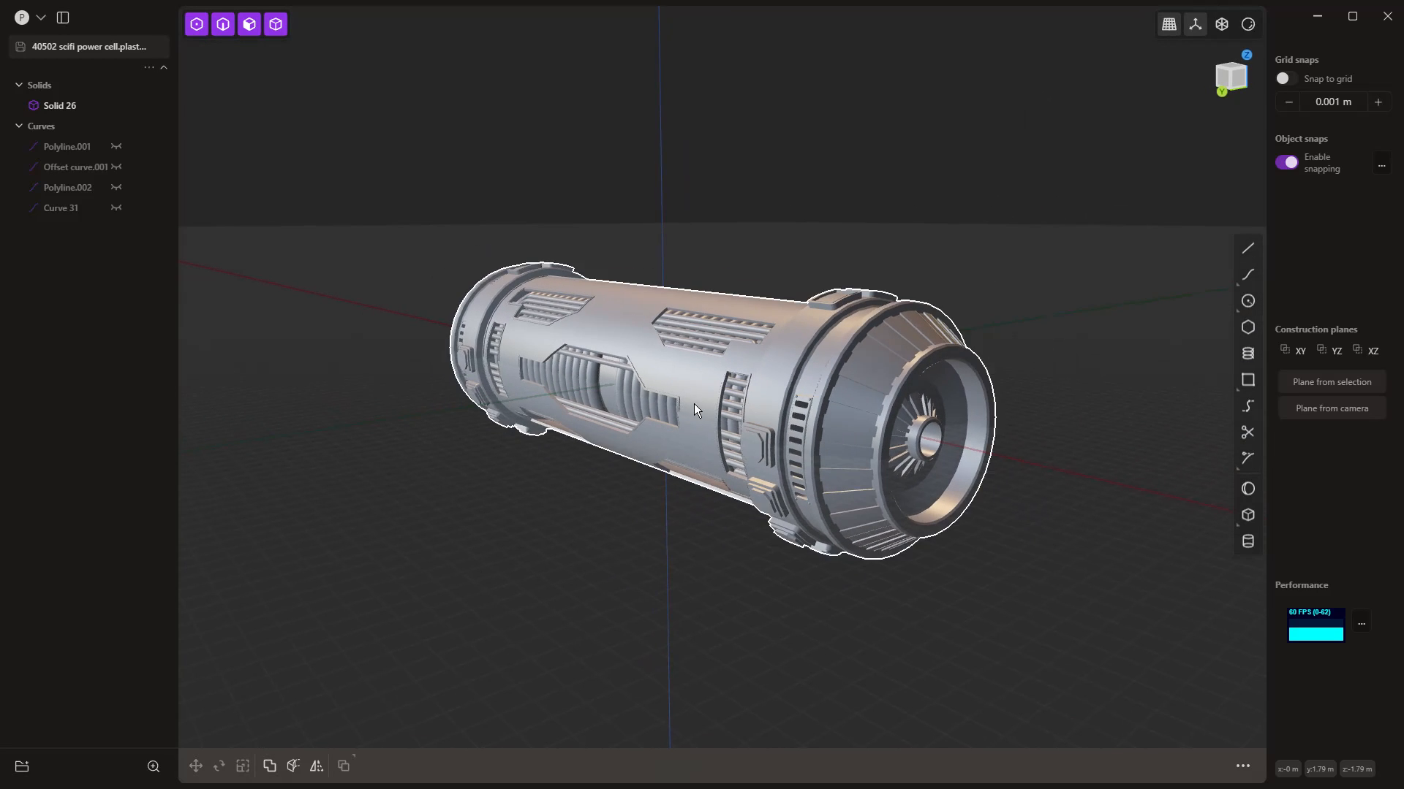
# Step: Apply the glossy red matcap and compare the power cell in orthographic and perspective projection
pyautogui.click(1254, 25)
pyautogui.click(1208, 88)
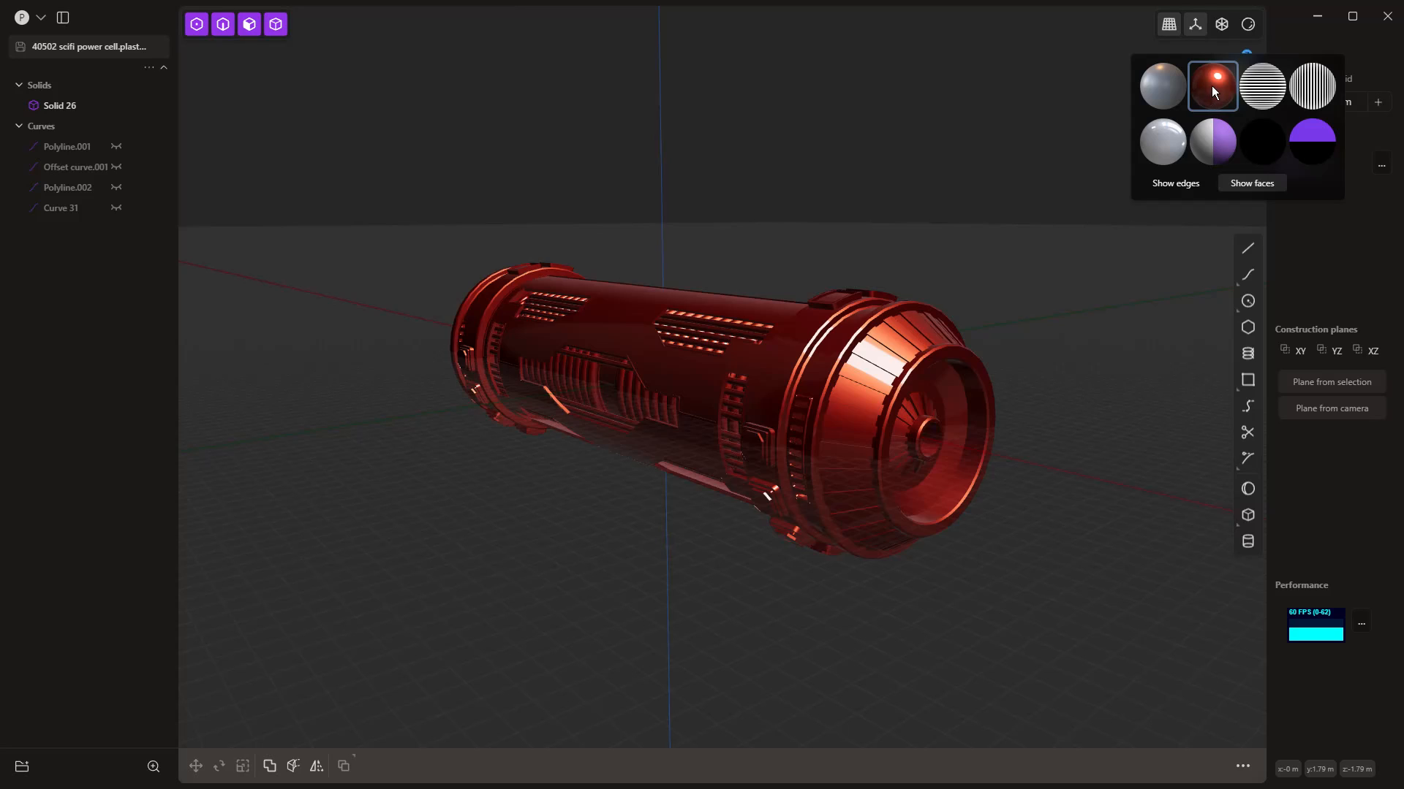
pyautogui.moveTo(888, 235); pyautogui.dragTo(975, 180, button='middle')
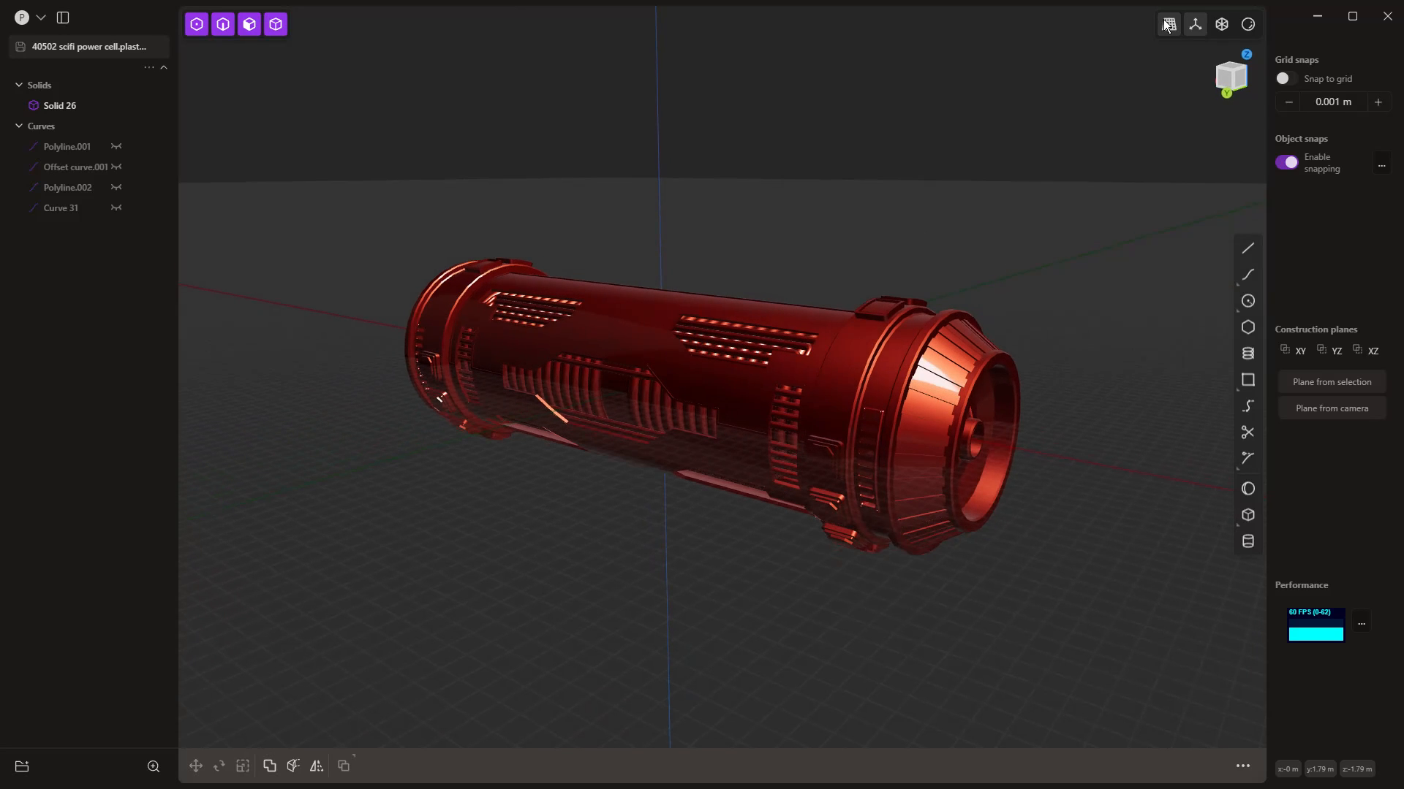
pyautogui.click(1190, 29)
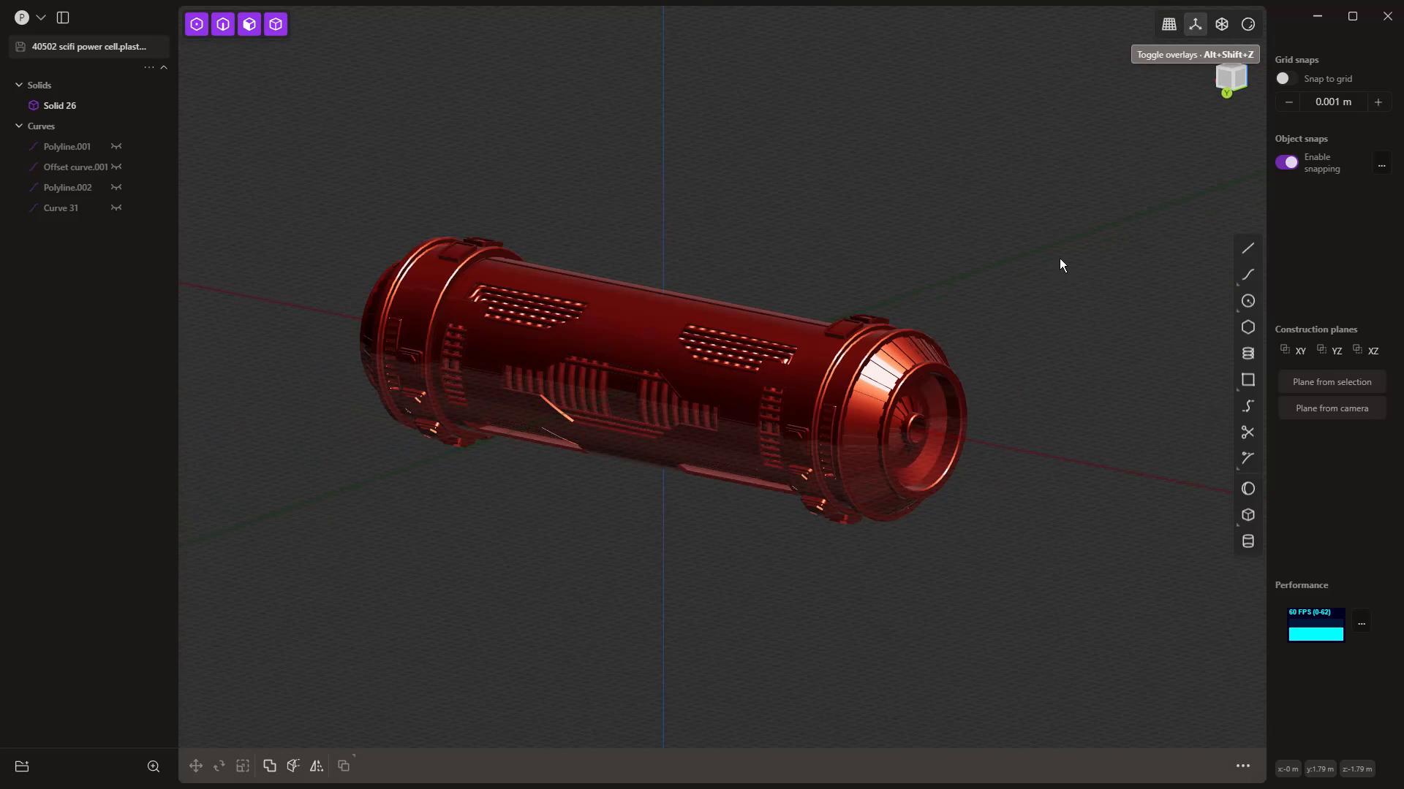
pyautogui.press('KP_5')
pyautogui.moveTo(1062, 251); pyautogui.dragTo(1062, 301, button='middle')
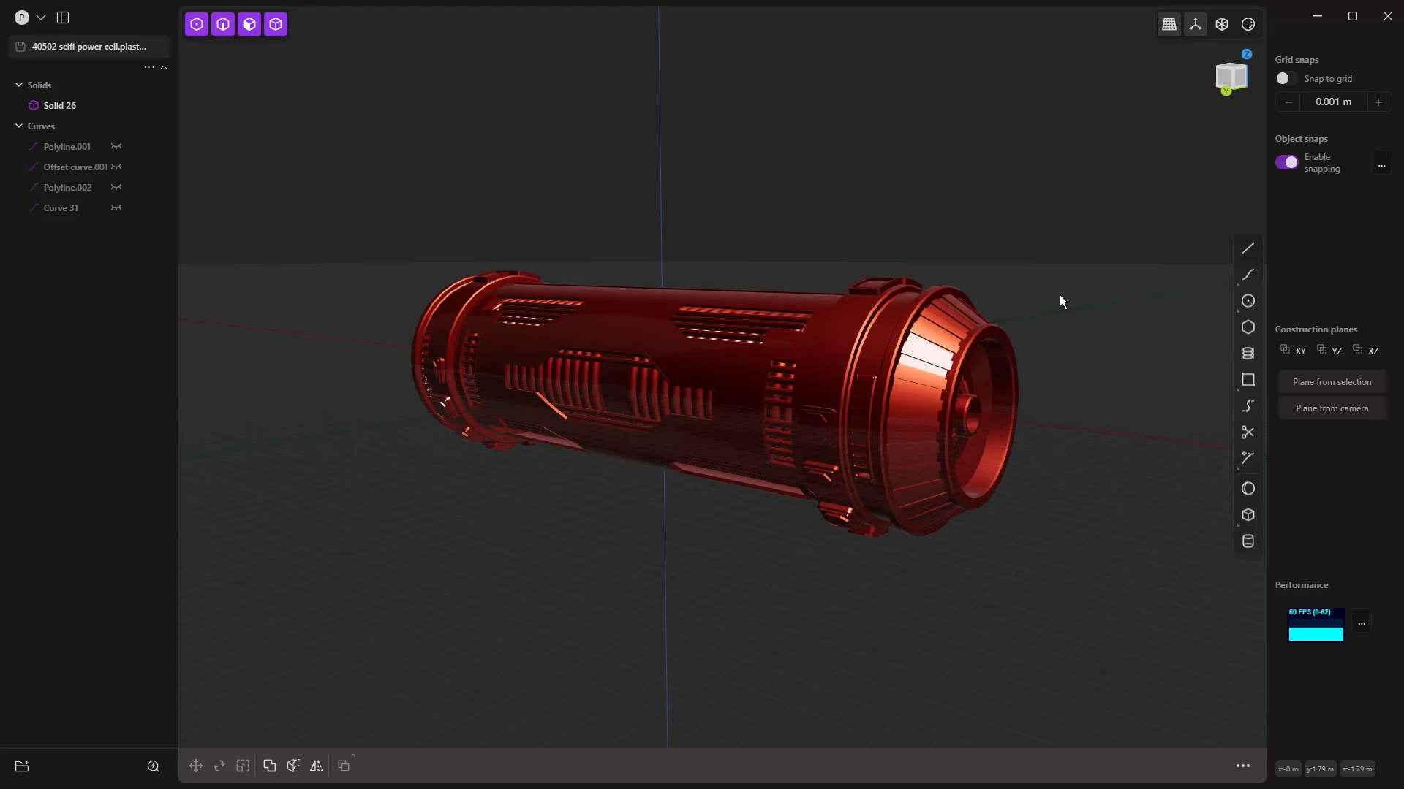
pyautogui.hotkey('shift', 'i')
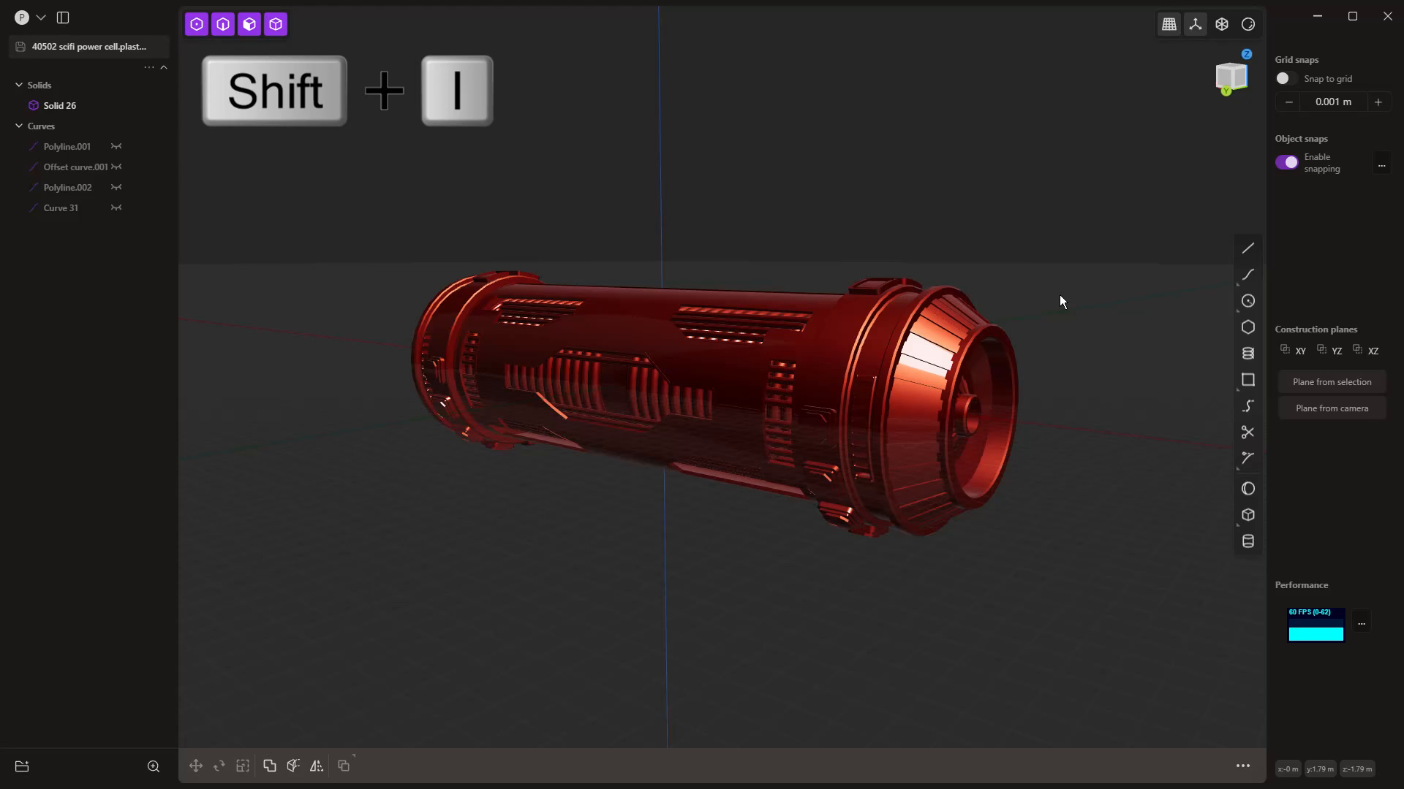
pyautogui.hotkey('ctrl', 'r')
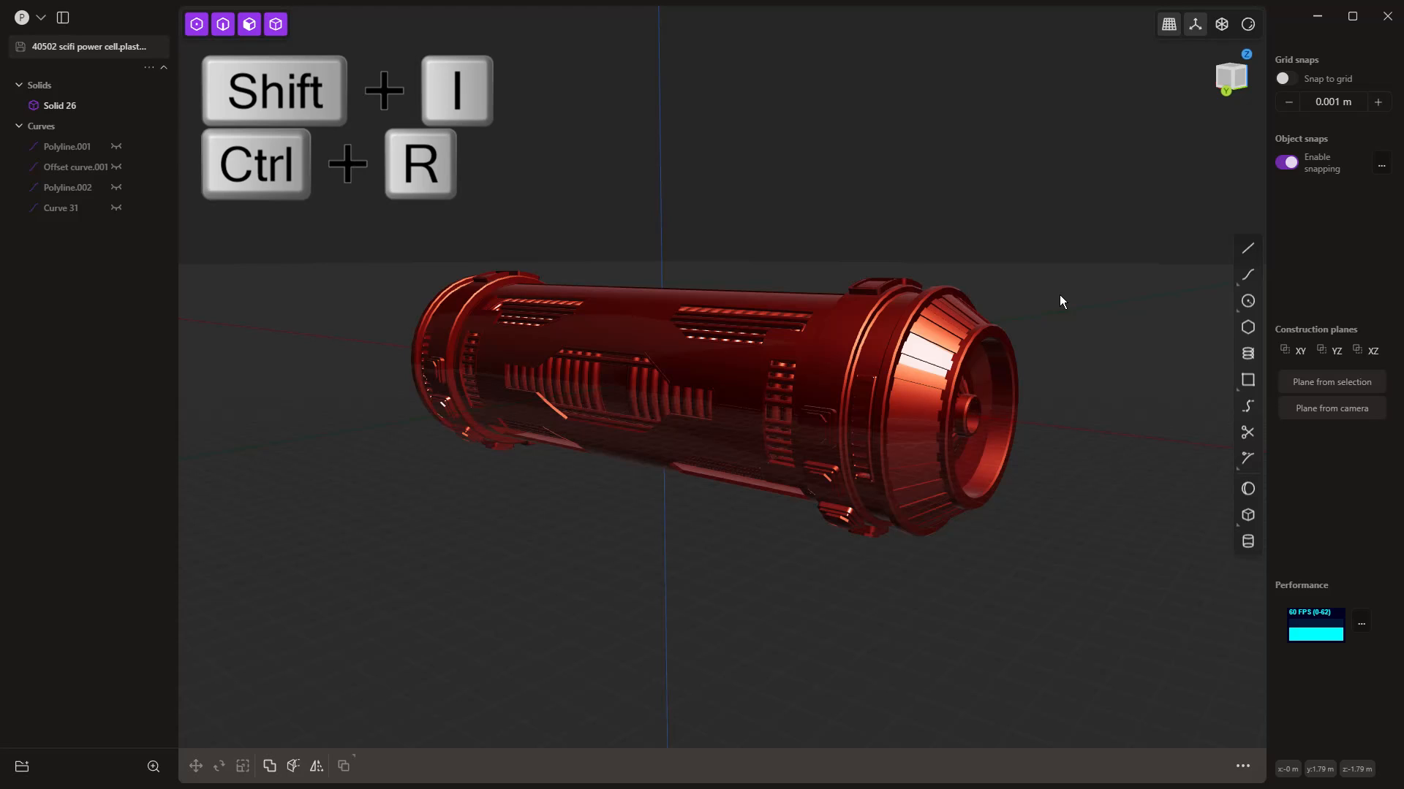
pyautogui.press('p')
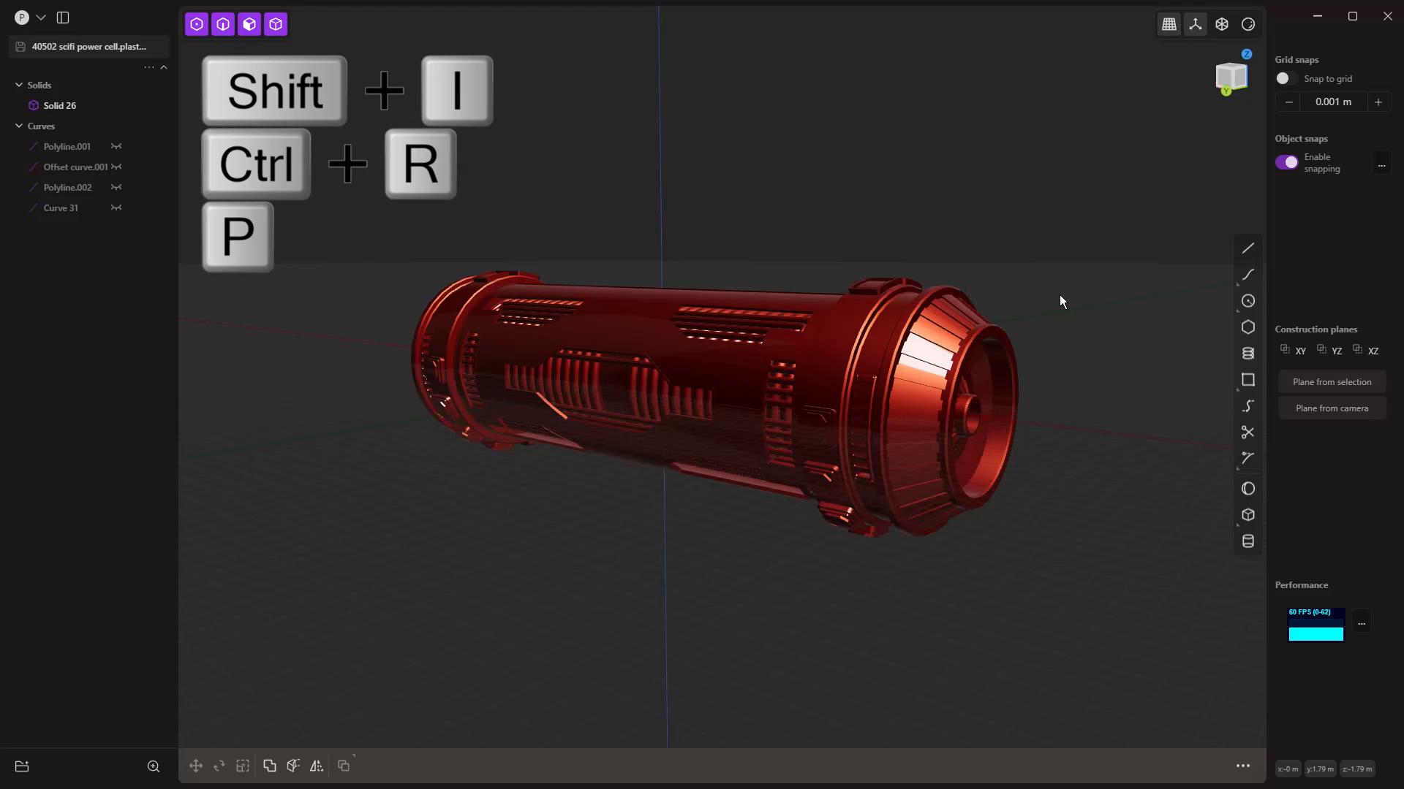
pyautogui.hotkey('shift', 'd')
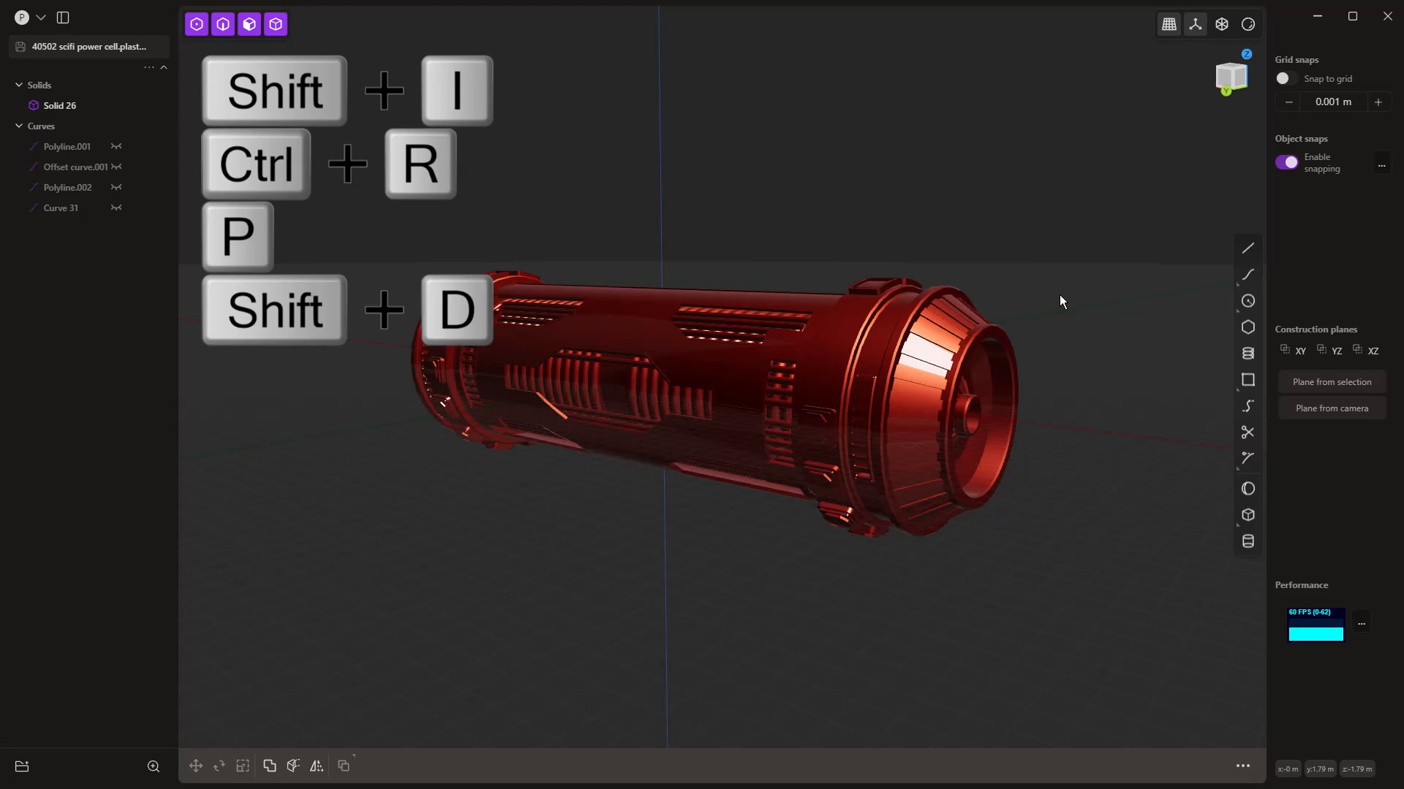
pyautogui.press('o')
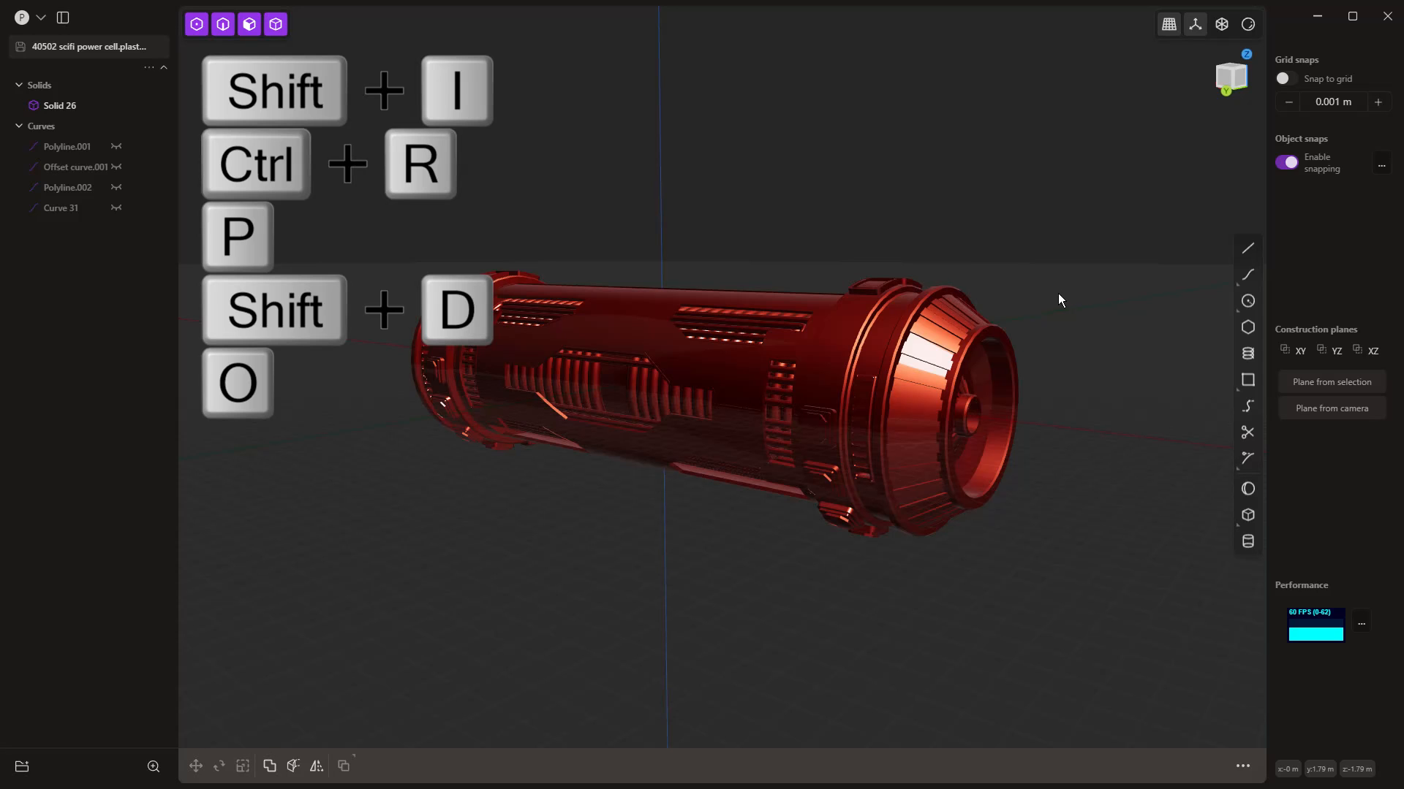
# Step: Examine the red power cell's end cap and cover up close and from several angles
pyautogui.scroll(8, 889, 414)
pyautogui.moveTo(898, 415); pyautogui.dragTo(958, 411, button='middle')
pyautogui.scroll(-8, 724, 401)
pyautogui.moveTo(1114, 396); pyautogui.dragTo(1030, 546, button='middle')
pyautogui.scroll(3, 1020, 318)
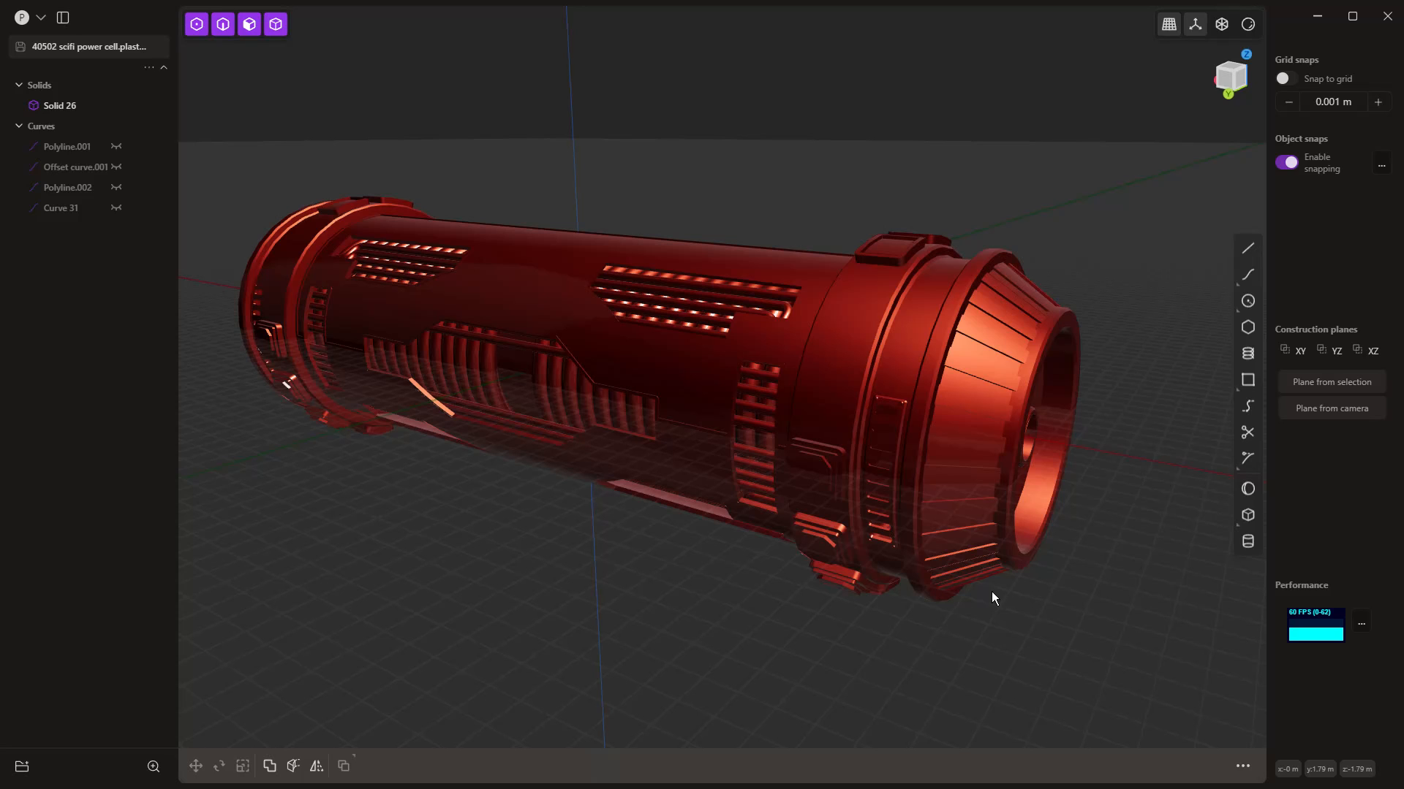
pyautogui.moveTo(990, 594); pyautogui.dragTo(894, 633, button='middle')
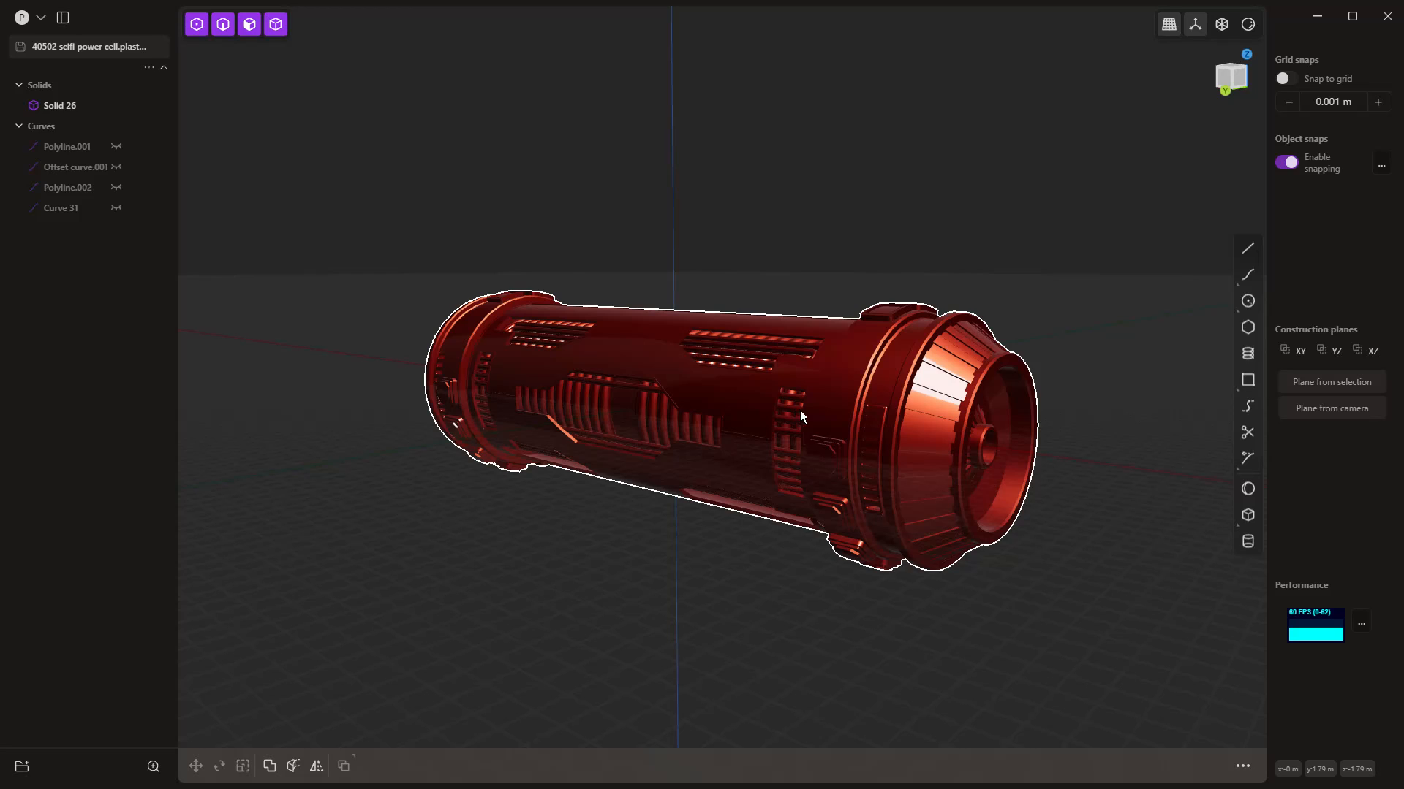
pyautogui.moveTo(950, 376); pyautogui.dragTo(932, 339, button='middle')
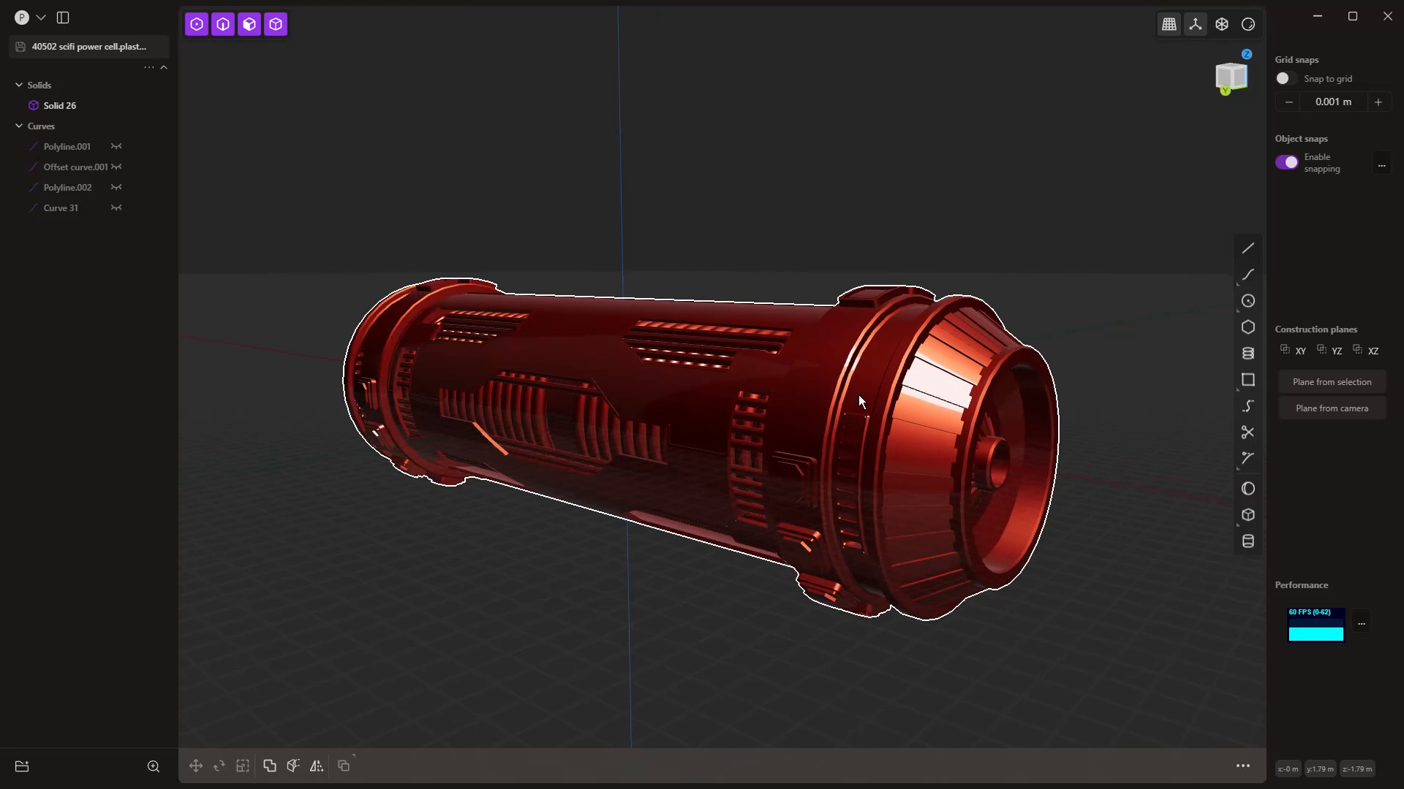
# Step: Restore the default grey matcap on the power cell
pyautogui.click(1246, 26)
pyautogui.click(1162, 86)
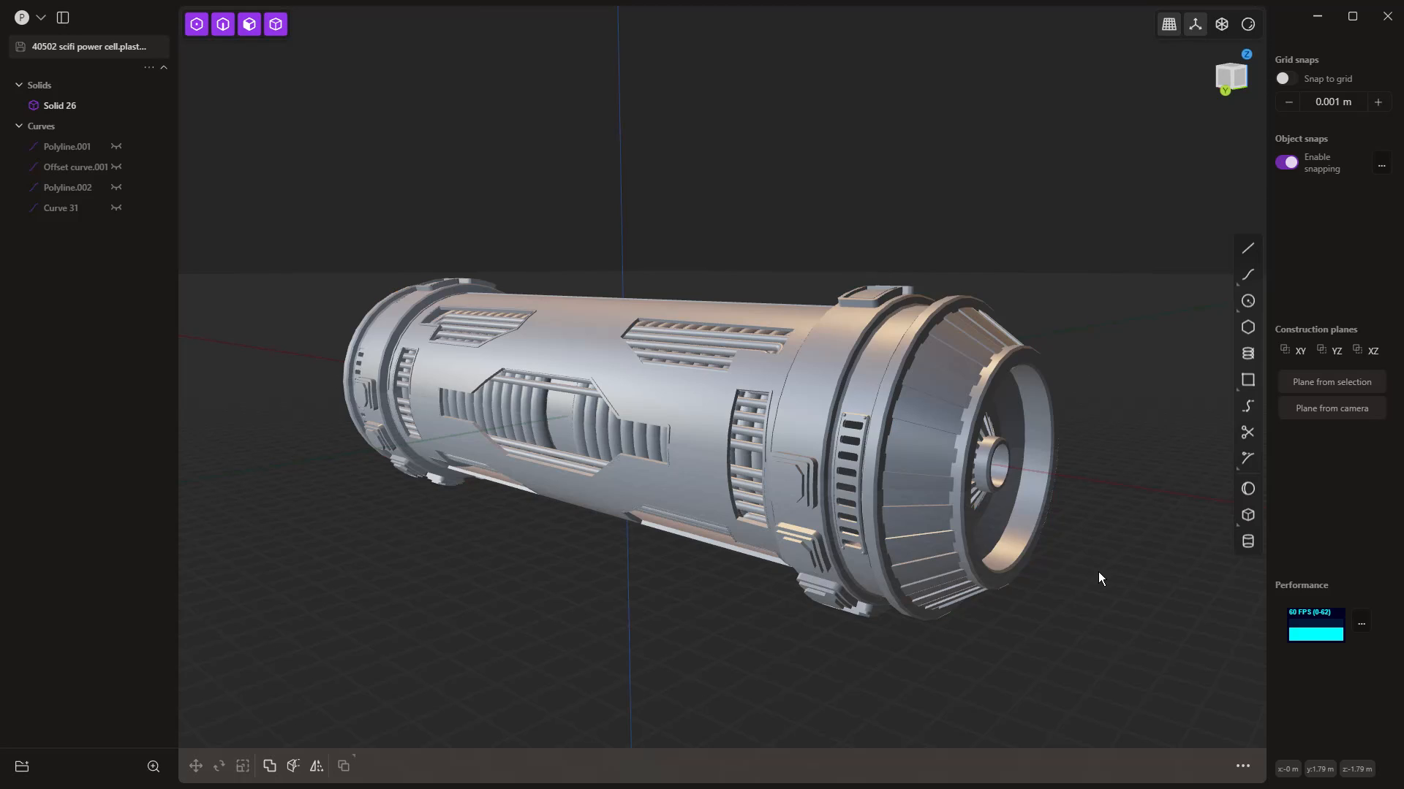
pyautogui.moveTo(1098, 572); pyautogui.dragTo(1097, 568, button='middle')
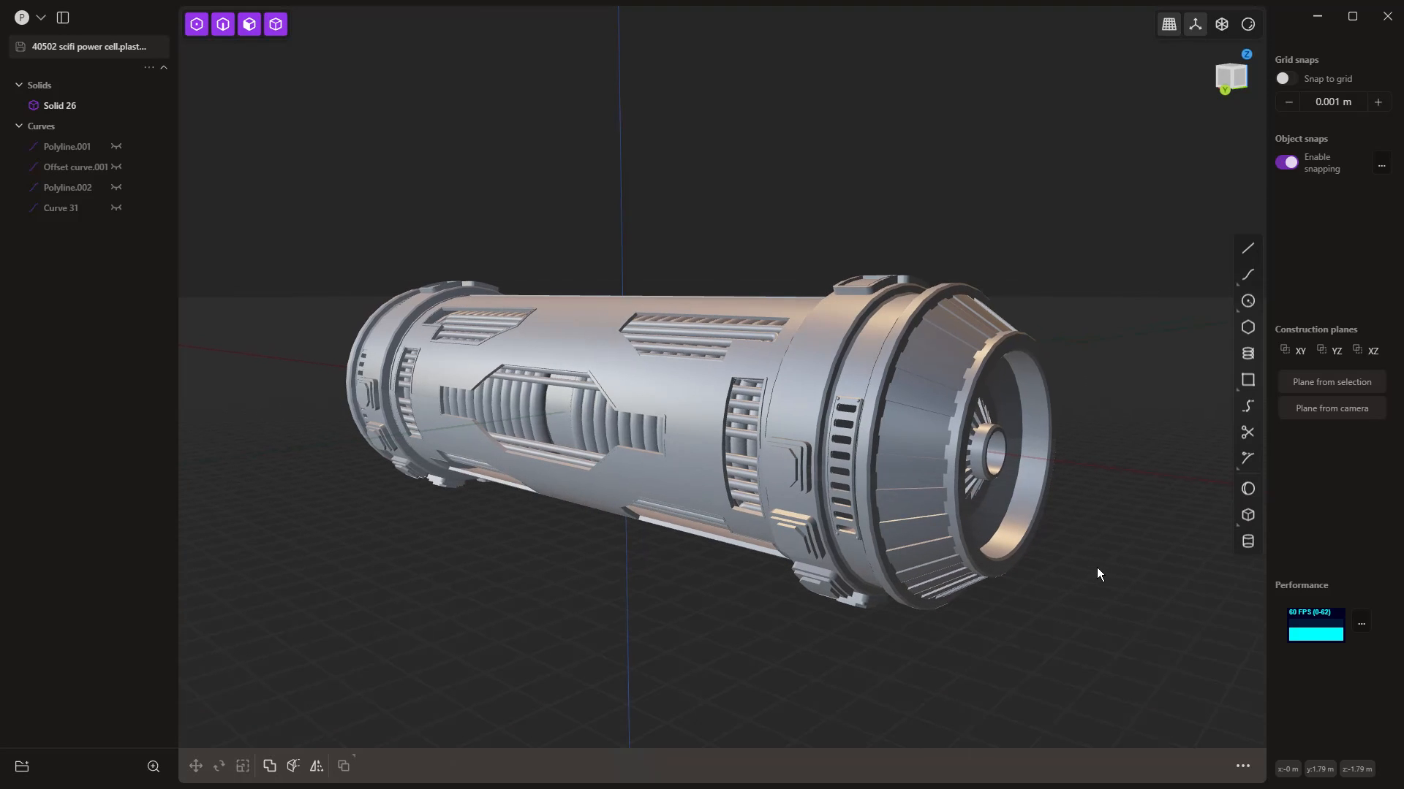